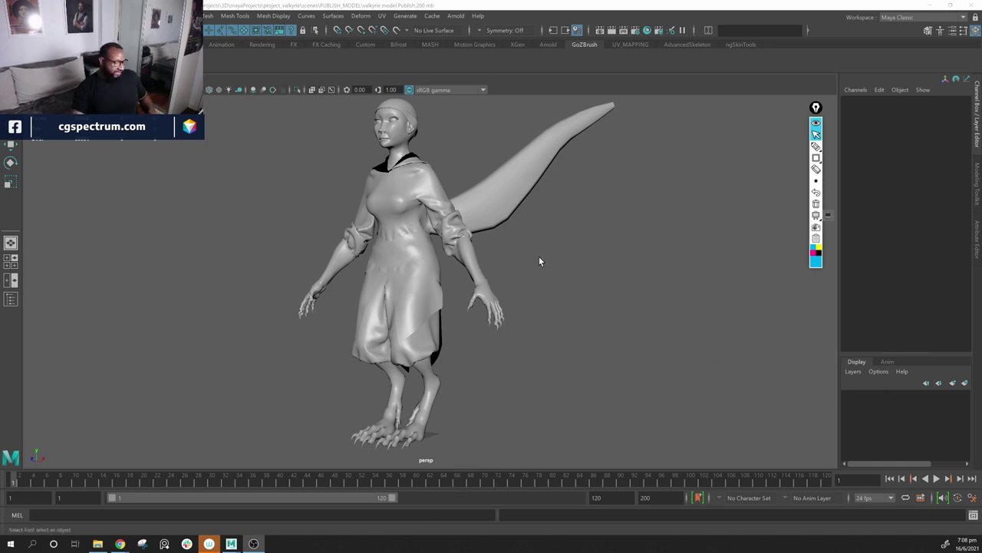
Step: Examine the winged character model from several angles, including the head, wings, arms and clothing
alt+middle_drag(564, 253, 574, 279)
alt+drag(574, 279, 532, 265)
alt+right_drag(533, 264, 557, 295)
alt+drag(557, 296, 607, 285)
alt+middle_drag(678, 324, 699, 364)
alt+right_drag(699, 364, 586, 310)
alt+right_drag(414, 298, 488, 314)
alt+drag(488, 314, 518, 328)
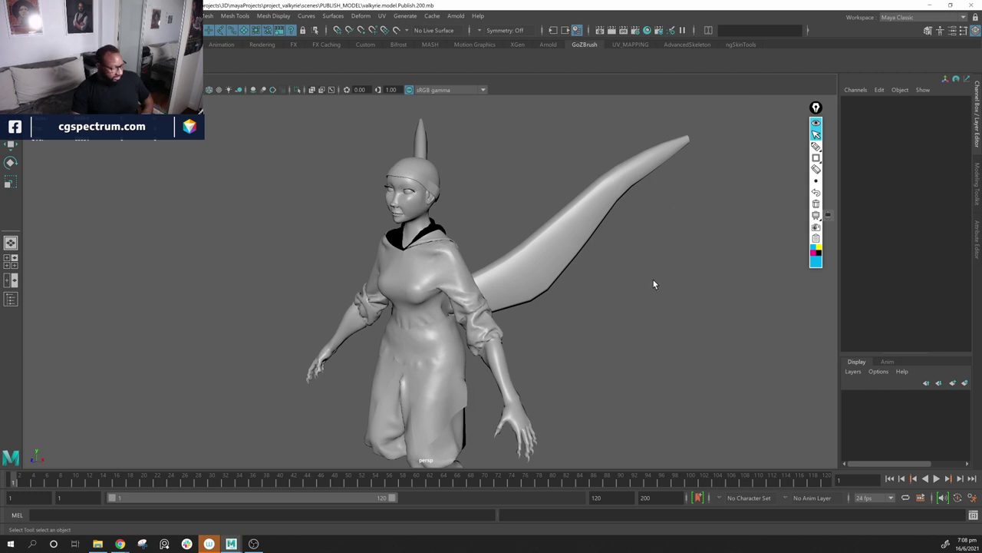
alt+drag(653, 284, 640, 268)
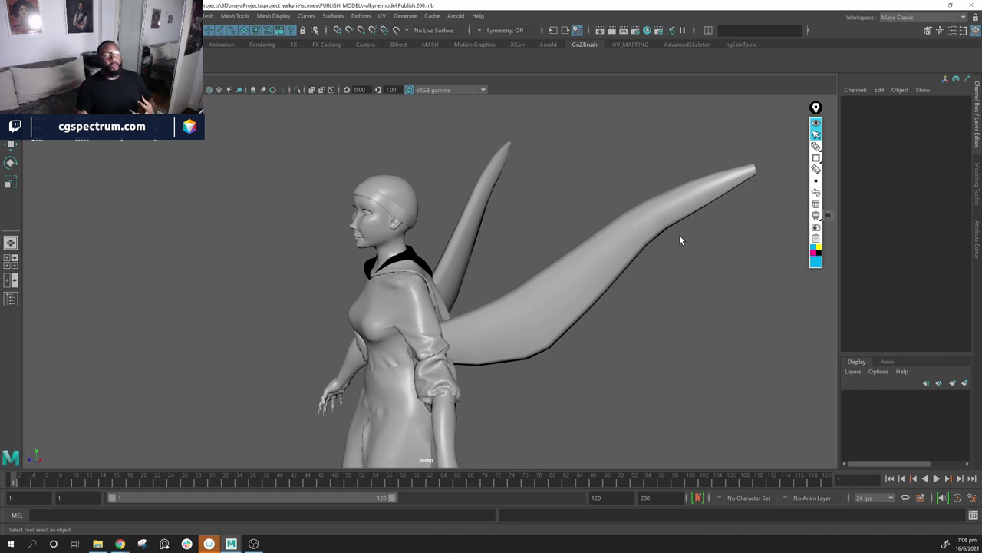
scroll(383, 213, up, 3)
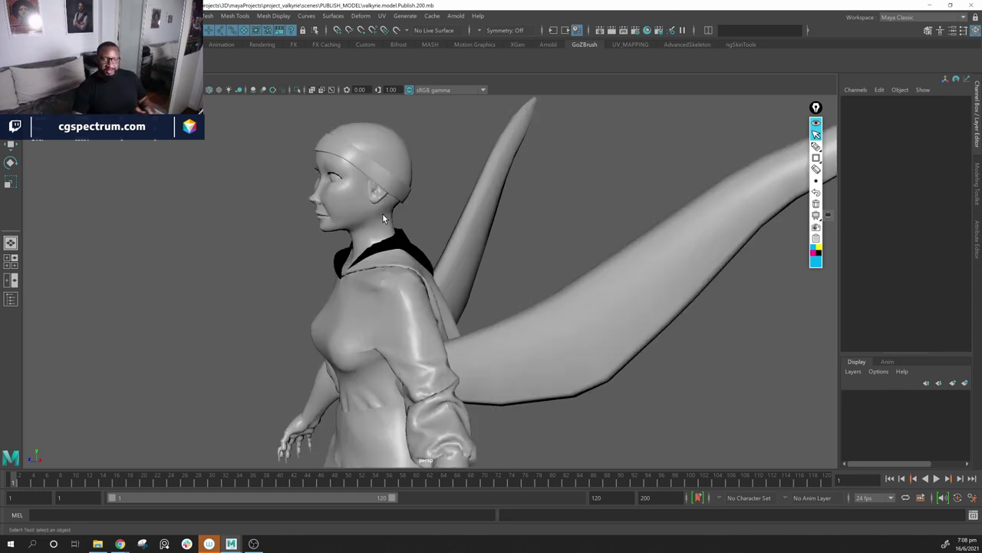
alt+drag(394, 230, 408, 205)
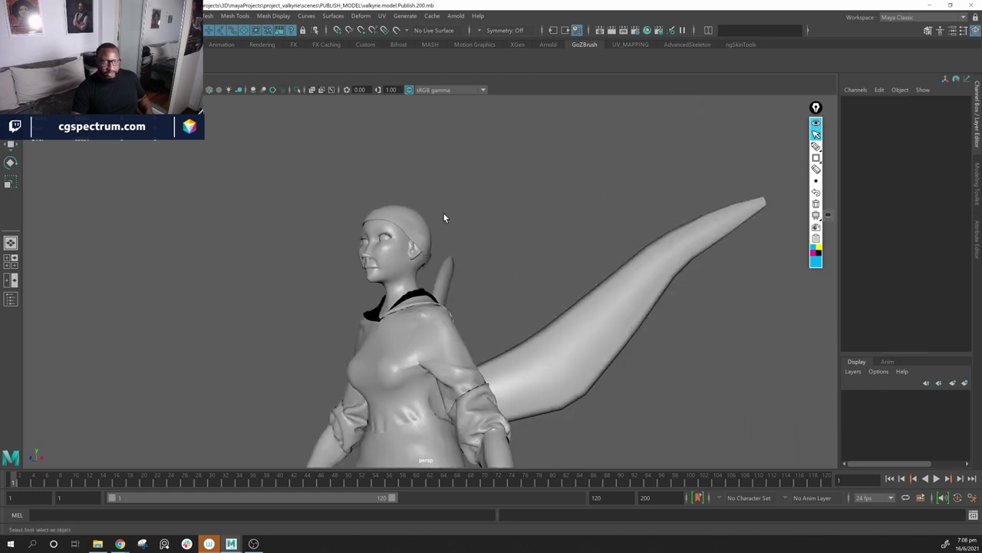
Step: Sketch a curly hair outline with inner curl marks and a hairline over the character's head in blue
click(816, 146)
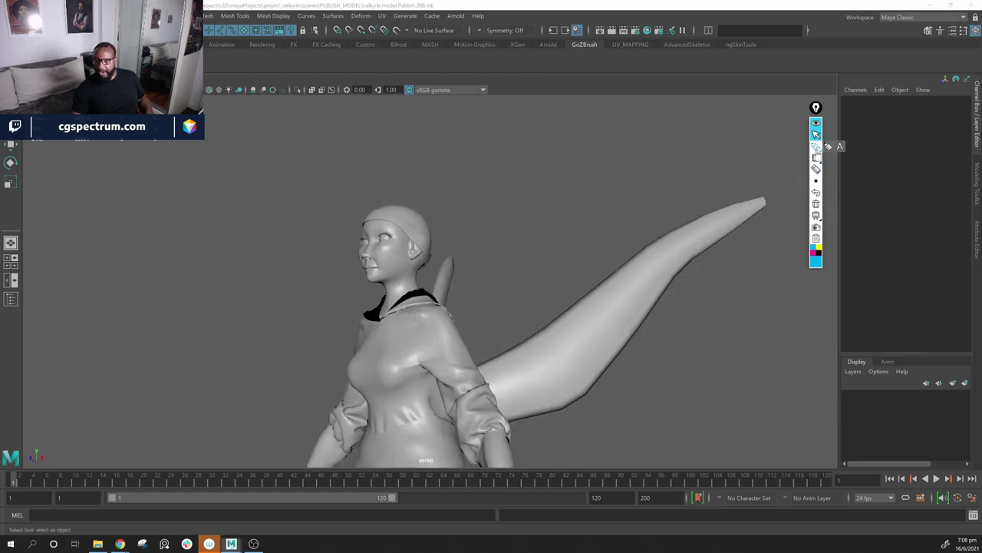
mouse_move(373, 211)
mouse_down()
mouse_move(411, 182)
mouse_move(449, 188)
mouse_move(474, 209)
mouse_move(485, 250)
mouse_move(464, 279)
mouse_move(425, 266)
mouse_up()
drag(367, 221, 405, 236)
drag(396, 201, 438, 206)
drag(427, 223, 459, 253)
click(440, 245)
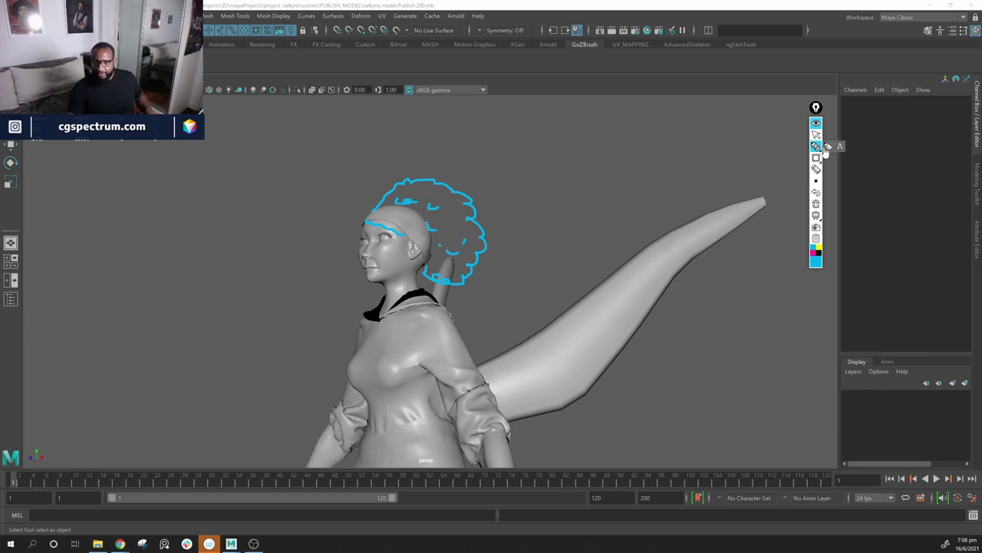
Step: Sketch large feather outlines over the character's wing in blue, and clear all the annotations
mouse_move(725, 218)
mouse_down()
mouse_move(794, 246)
mouse_move(835, 302)
mouse_move(756, 441)
mouse_move(500, 412)
mouse_move(591, 356)
mouse_move(779, 190)
mouse_up()
mouse_move(455, 376)
mouse_down()
mouse_move(610, 334)
mouse_move(575, 296)
mouse_move(825, 296)
mouse_move(566, 346)
mouse_up()
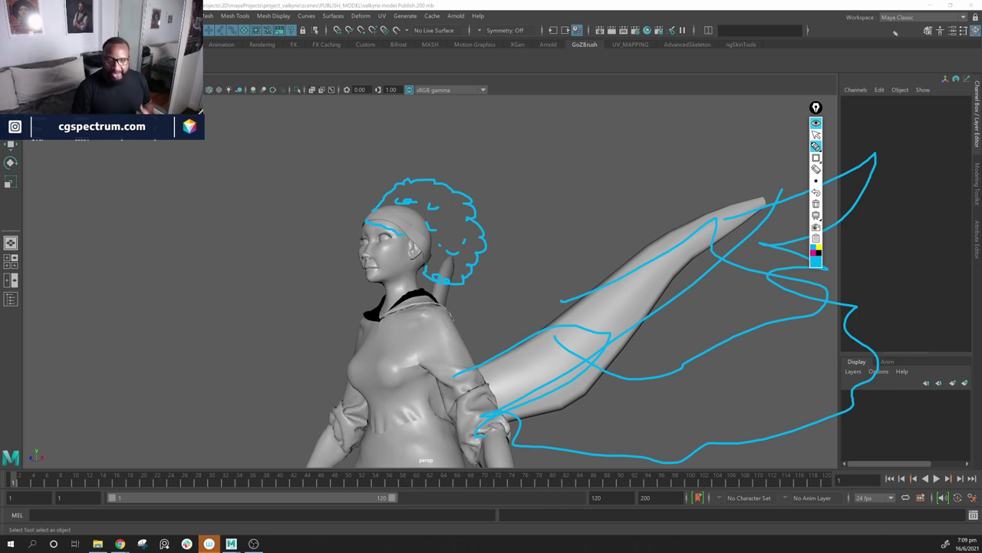
click(816, 203)
click(816, 135)
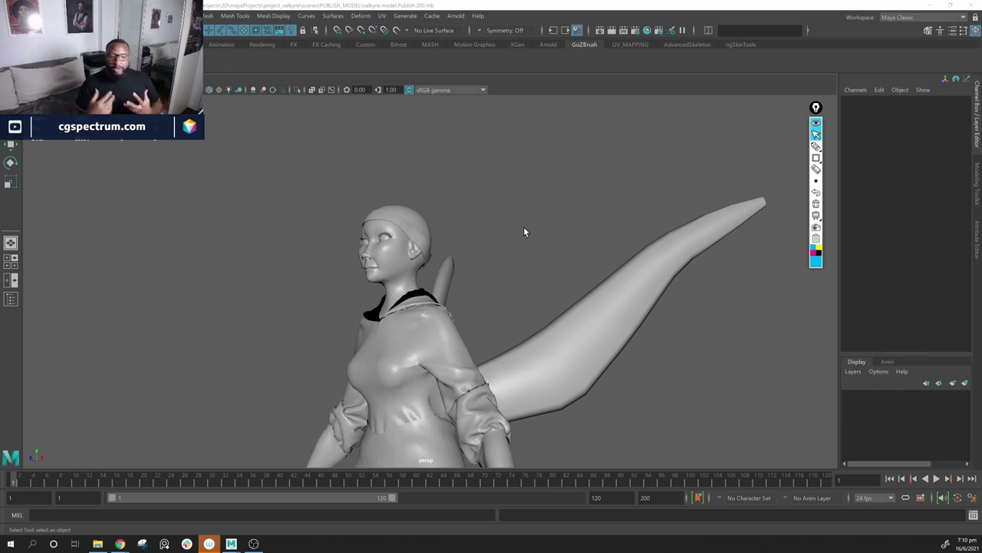
Step: Show the Outliner beside the perspective view, with the upper body and both wings framed
scroll(570, 228, down, 5)
scroll(569, 227, up, 2)
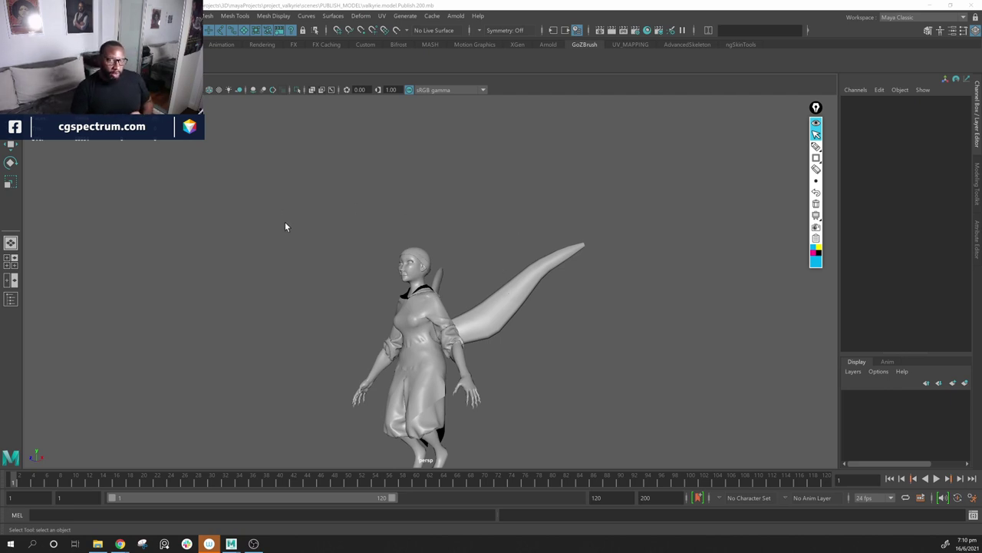
alt+drag(525, 214, 496, 302)
scroll(531, 319, up, 5)
scroll(531, 319, down, 5)
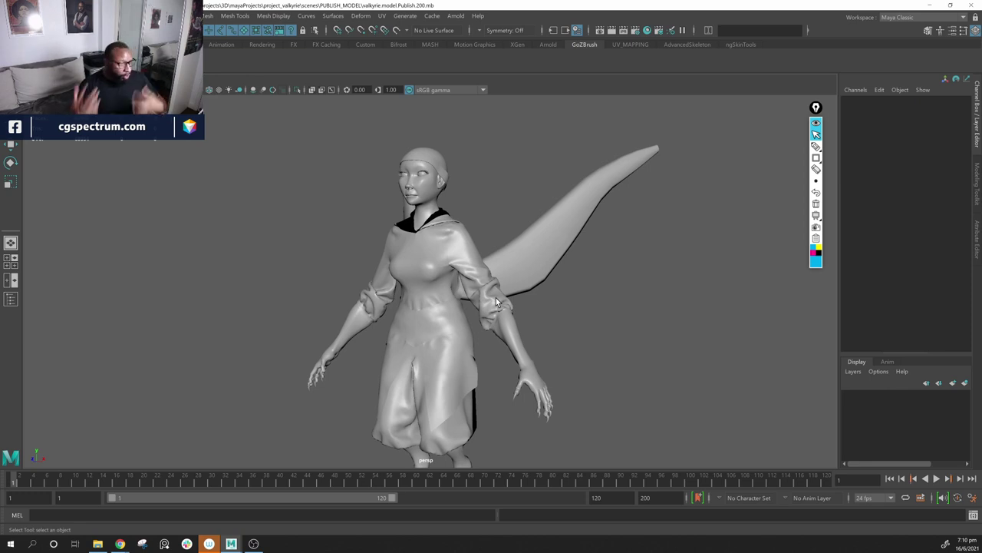
click(10, 299)
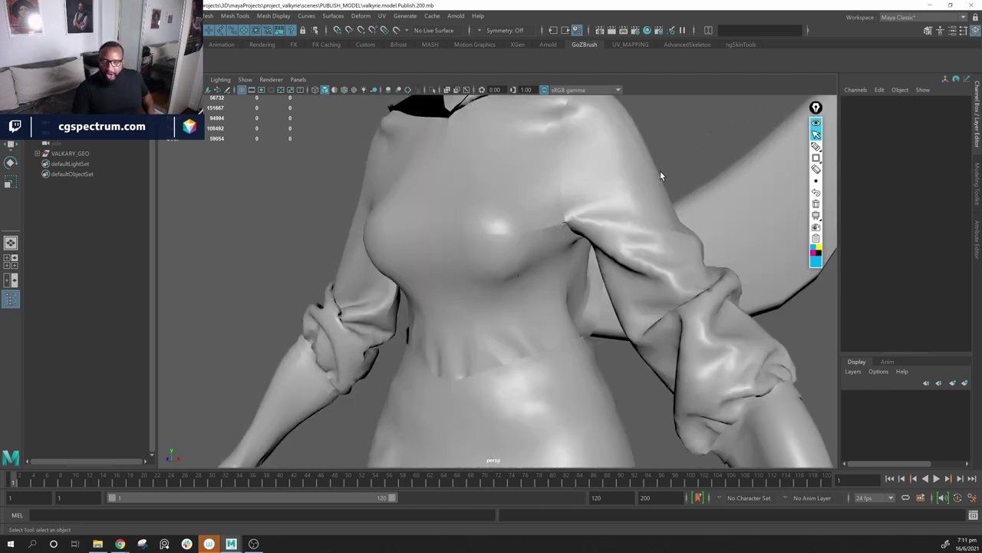
alt+right_drag(660, 174, 608, 268)
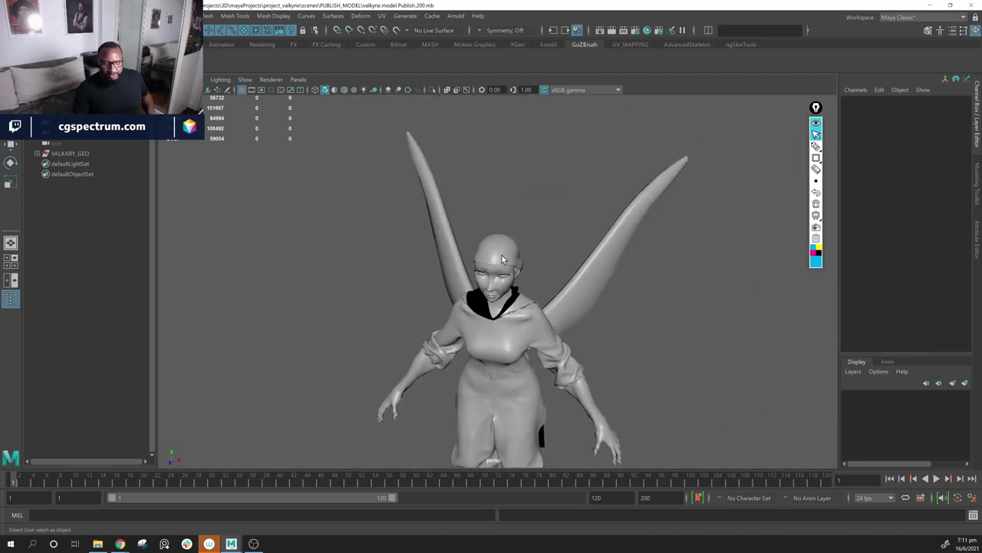
Step: Select the body mesh, expand VALKARY_GEO in the Outliner, and collapse its garmentGRP and wingsGRP subgroups
click(499, 247)
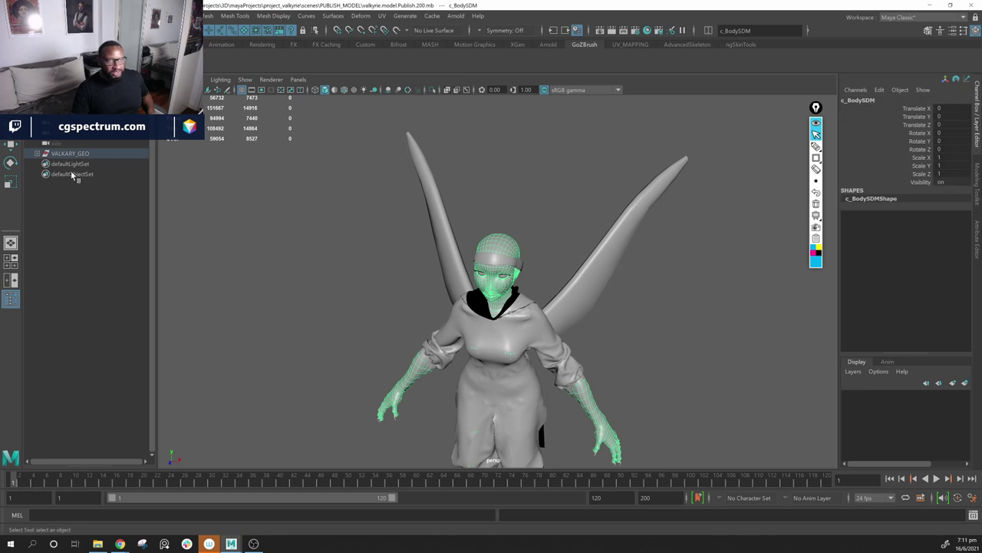
click(37, 153)
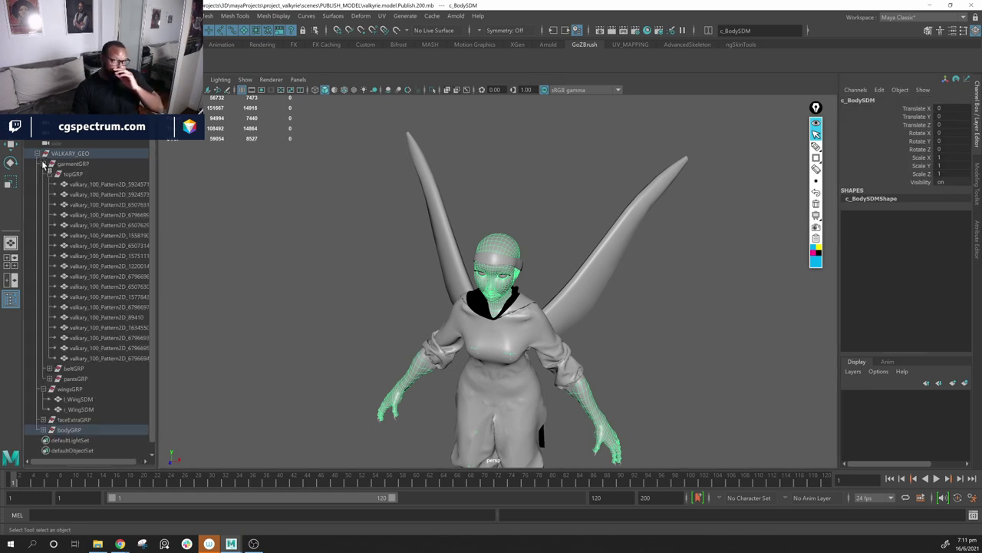
click(43, 163)
click(43, 174)
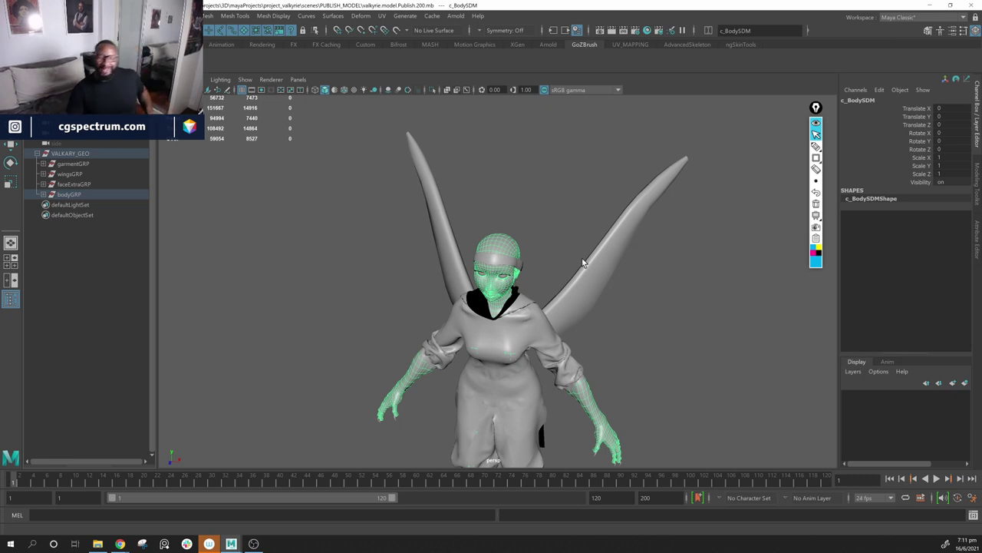
Step: Examine the selected body mesh's face topology up close from the front
alt+drag(585, 263, 540, 283)
alt+right_drag(518, 277, 569, 287)
alt+drag(570, 288, 501, 273)
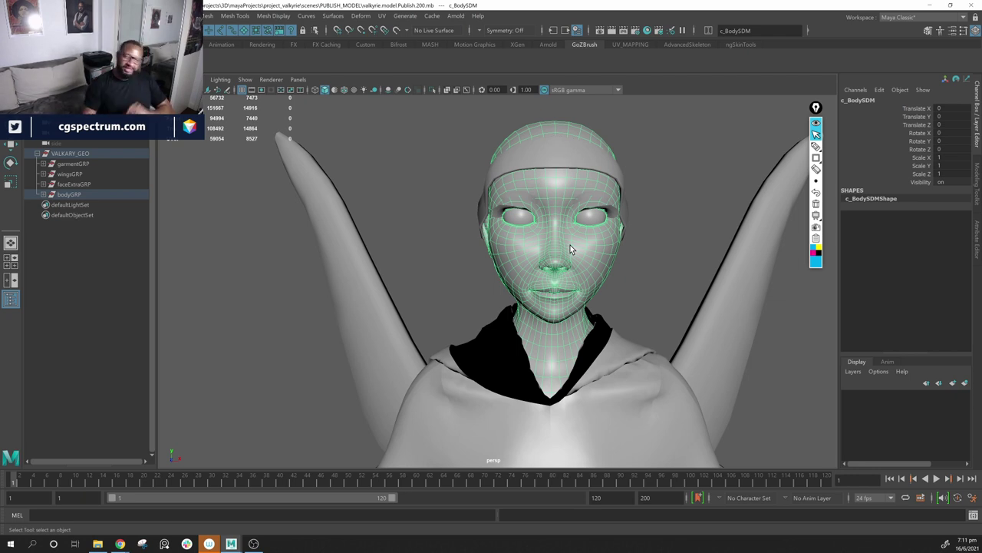
scroll(591, 310, down, 6)
alt+drag(590, 310, 522, 282)
Step: Select individual pattern pieces of the top and pants in turn to inspect them, and clear the selection
click(468, 274)
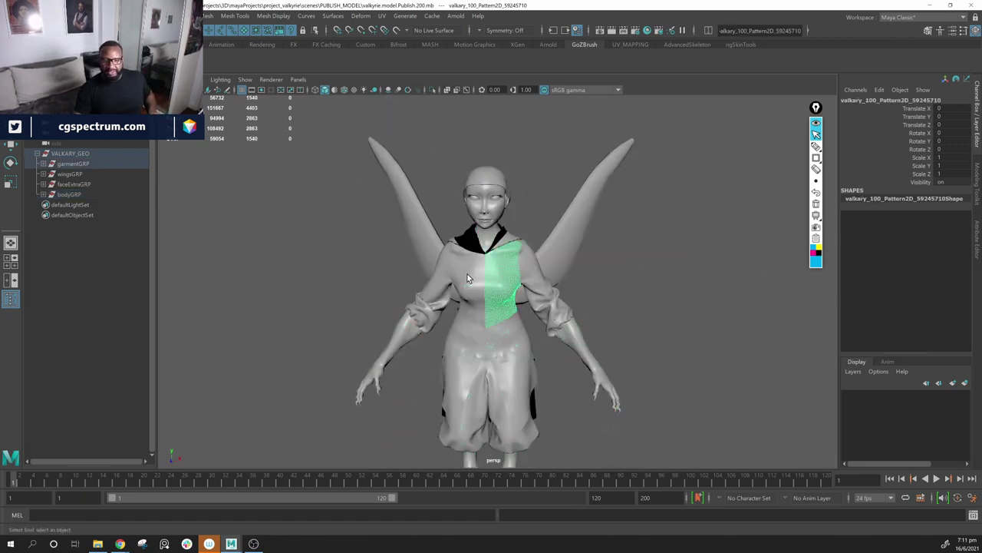
click(510, 335)
click(495, 409)
click(500, 434)
alt+drag(584, 398, 488, 289)
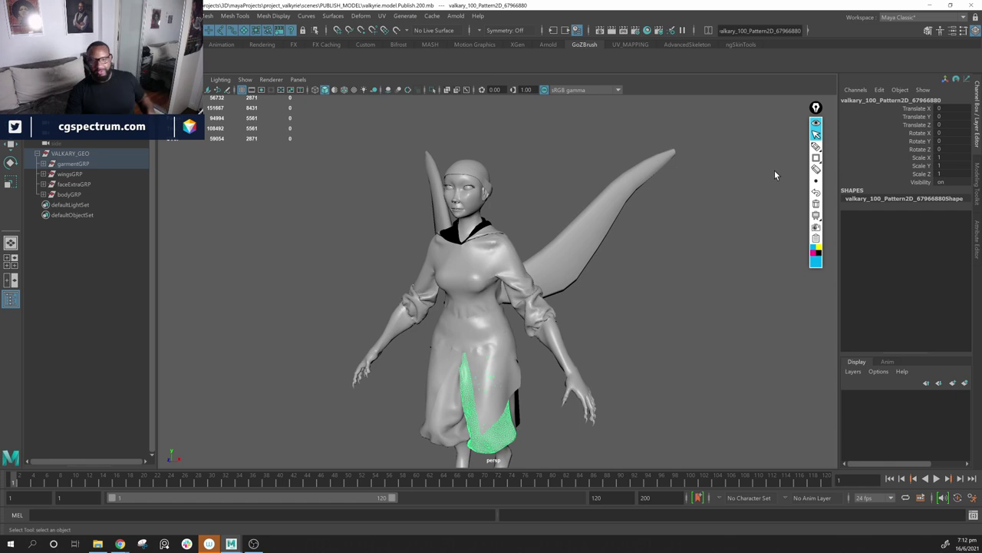
alt+drag(632, 302, 700, 370)
click(701, 371)
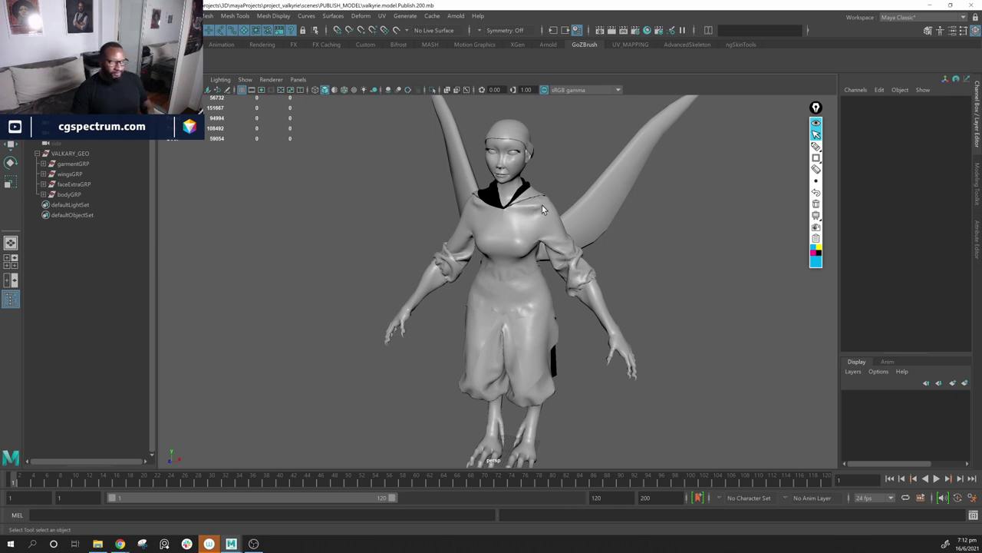
Step: Turn on wireframe on shaded and examine the mesh topology of the body, garments and wings
alt+drag(644, 224, 614, 280)
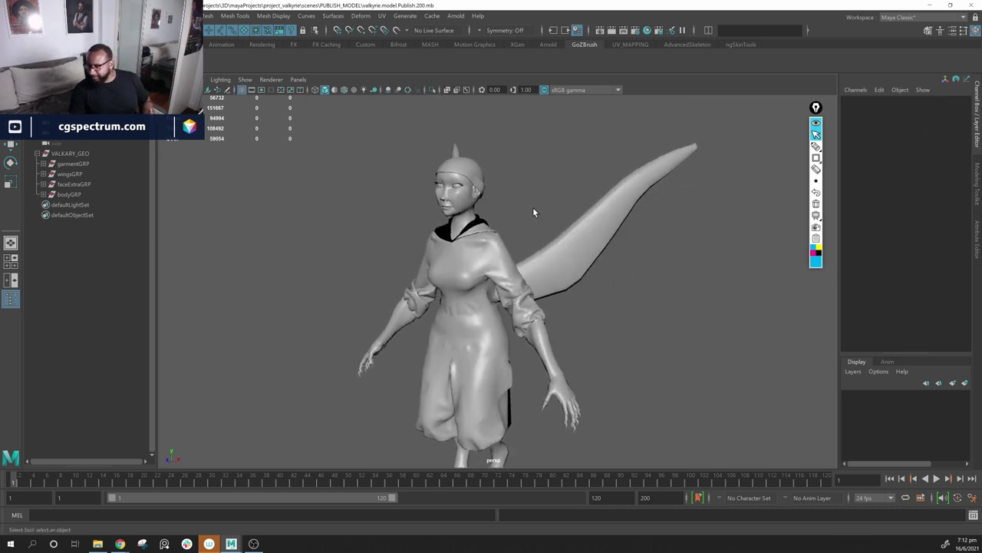
click(343, 89)
alt+drag(497, 283, 523, 294)
scroll(471, 267, up, 8)
scroll(478, 266, down, 8)
alt+drag(491, 220, 469, 251)
alt+drag(486, 285, 492, 251)
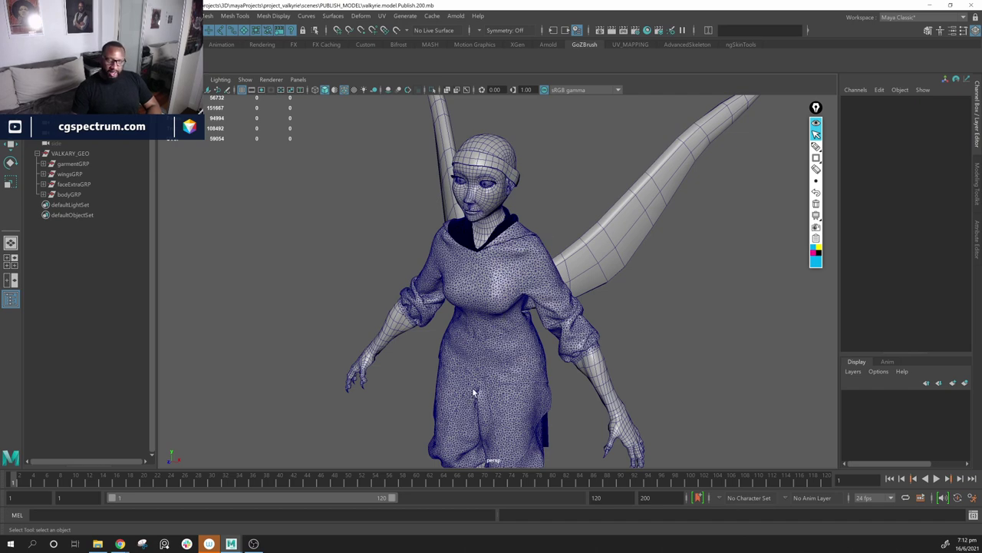
Step: Select both hood pieces at the back of the garment, hide them, and show them again
alt+drag(670, 296, 585, 287)
click(488, 290)
shift+click(525, 285)
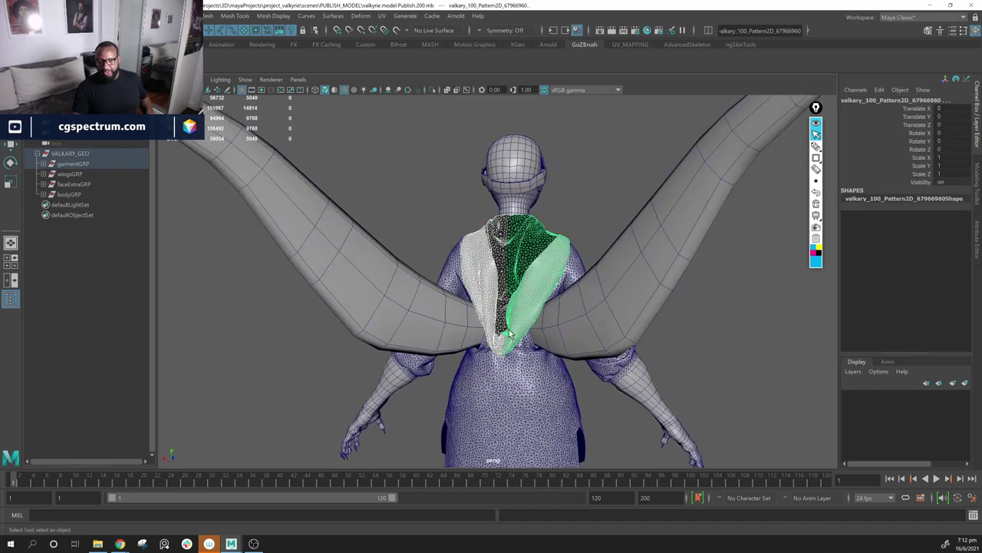
alt+drag(525, 285, 612, 336)
key(ctrl+h)
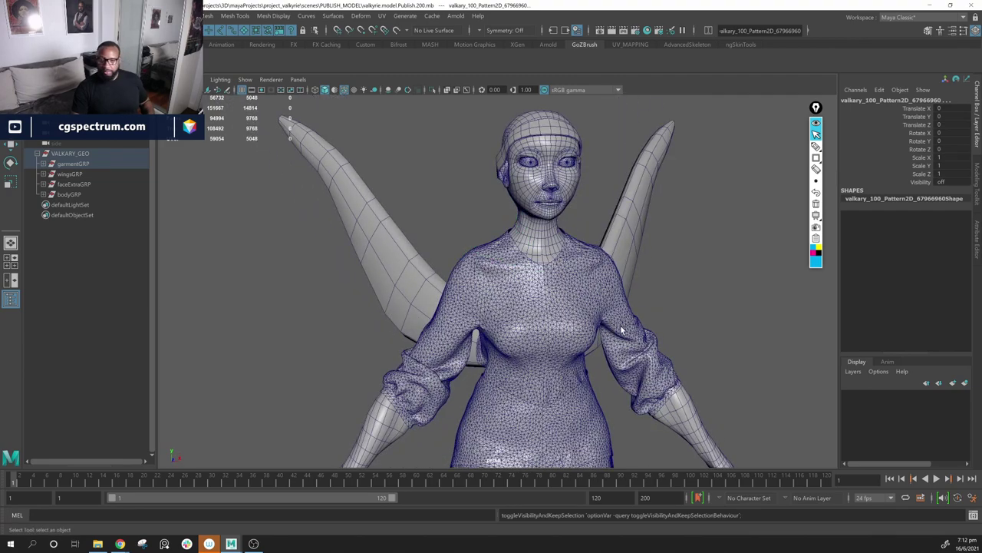
alt+drag(660, 315, 669, 297)
click(539, 312)
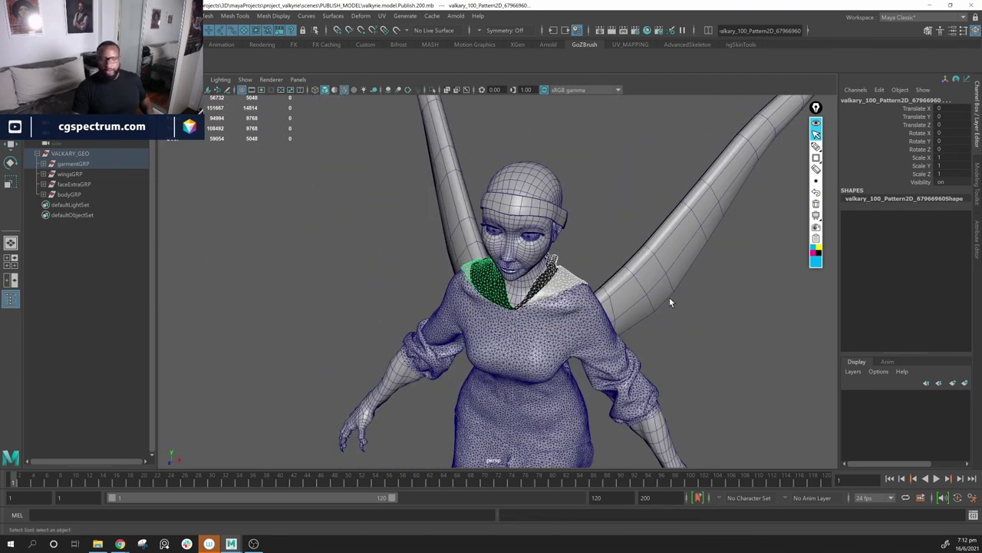
key(ctrl+h)
alt+drag(608, 229, 487, 258)
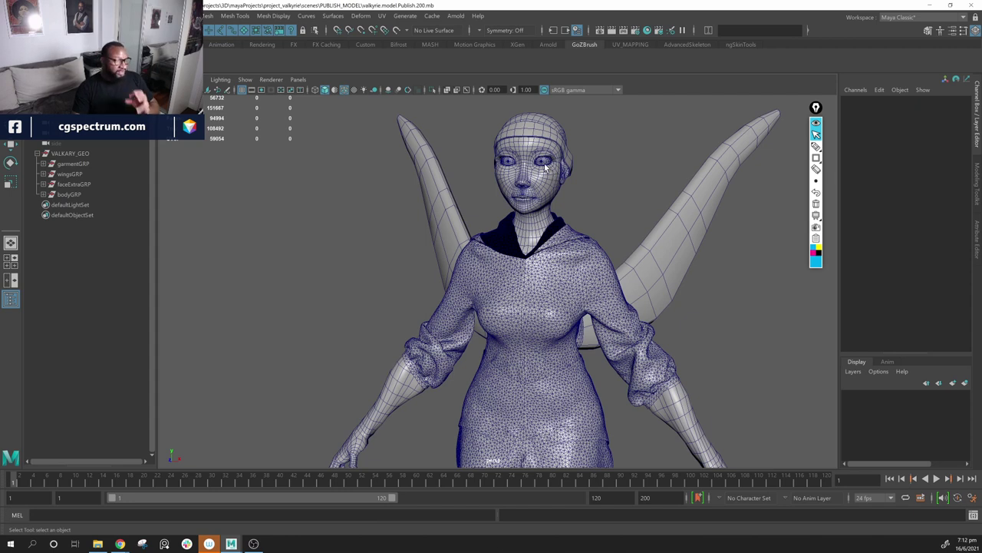
Step: Select VALKARY_GEO and its garmentGRP subgroup in turn to inspect which meshes each contains
click(82, 155)
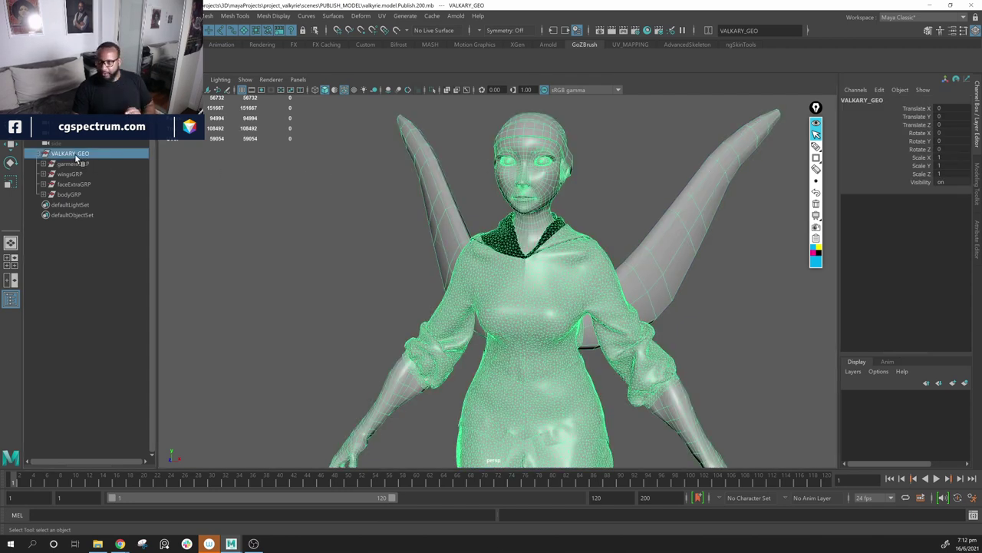
click(84, 164)
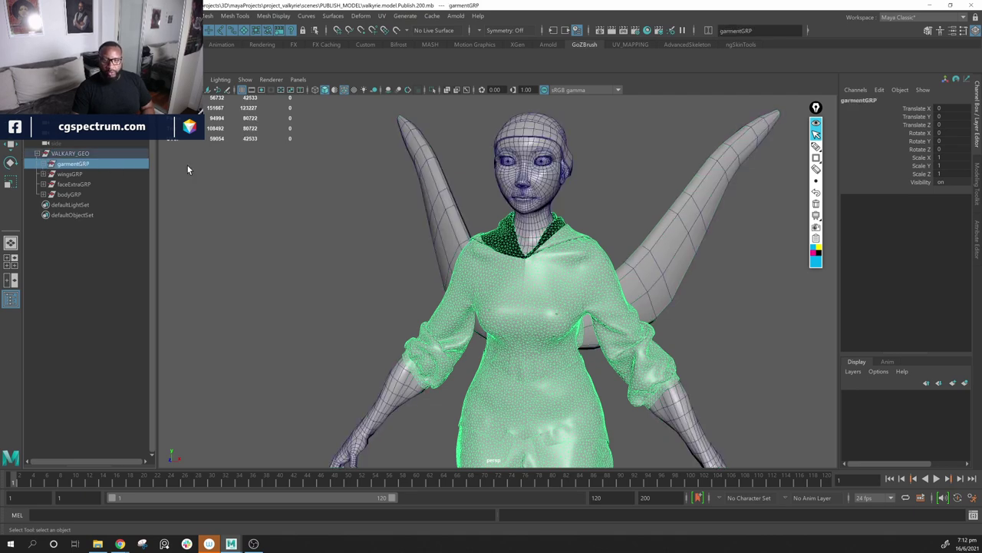
alt+middle_drag(674, 297, 671, 276)
alt+right_drag(670, 276, 613, 267)
alt+right_drag(478, 282, 524, 285)
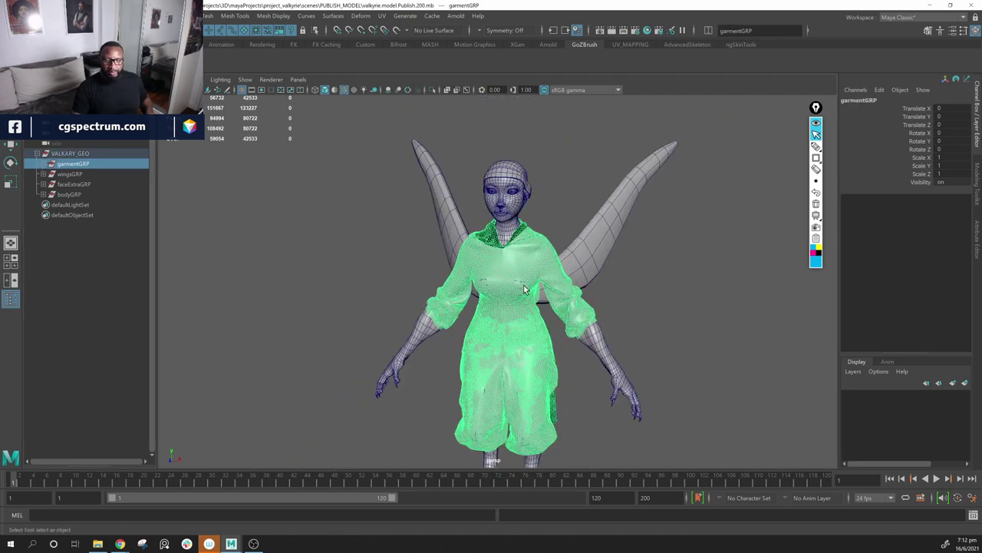
Step: Select wingsGRP, bodyGRP and faceExtraGRP in turn and examine their meshes on the character
click(71, 175)
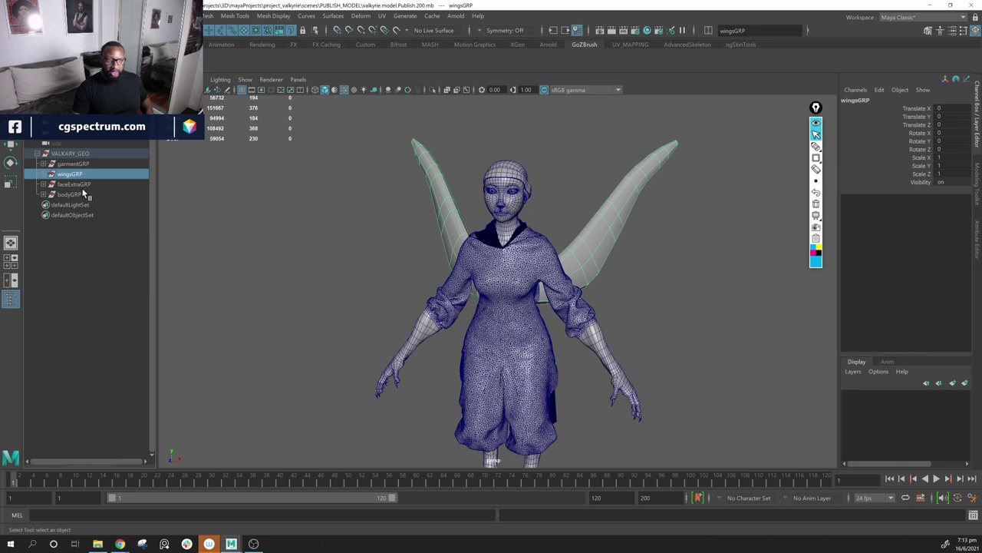
click(83, 193)
click(83, 185)
alt+drag(640, 223, 568, 230)
alt+right_drag(668, 235, 646, 247)
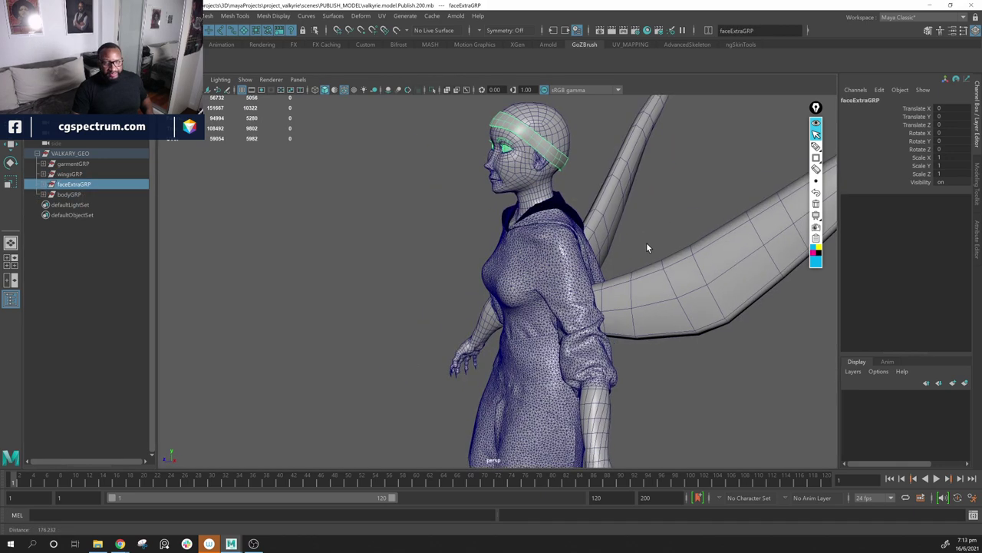
alt+drag(646, 247, 619, 268)
alt+middle_drag(618, 268, 608, 254)
scroll(608, 254, down, 5)
alt+drag(553, 248, 557, 260)
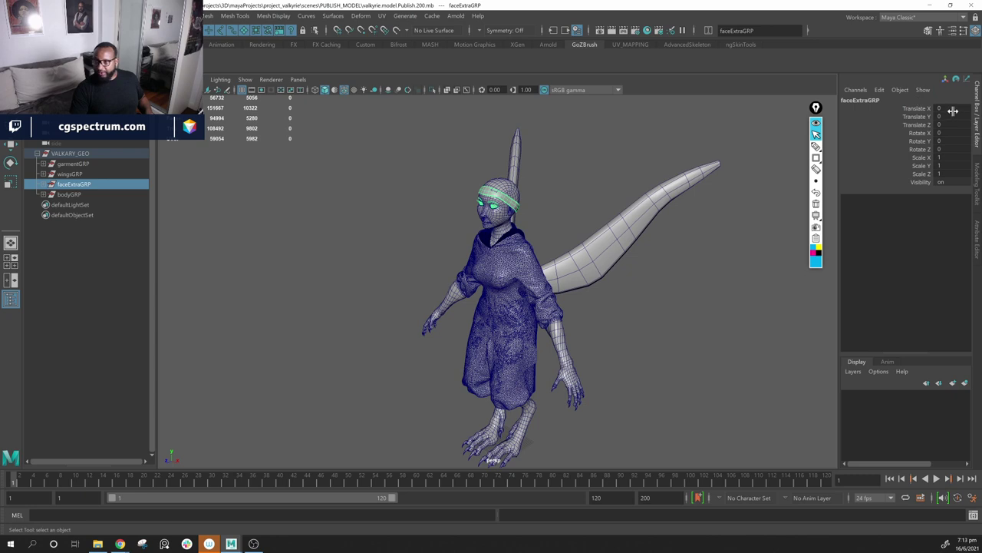
Step: Select the left wing and the left sleeve piece on the model in turn, and reveal the sleeve piece in the Outliner
click(510, 188)
click(641, 227)
click(527, 265)
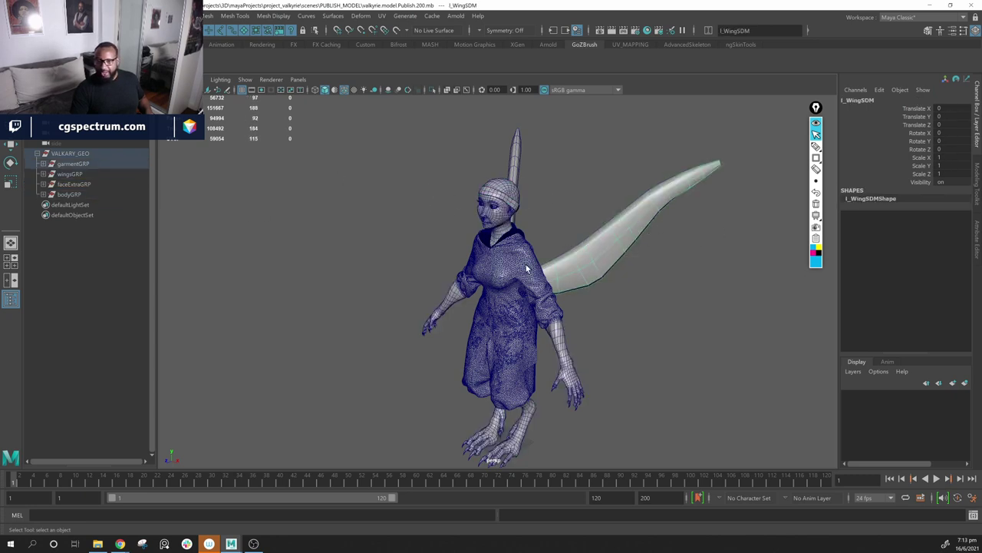
key(f)
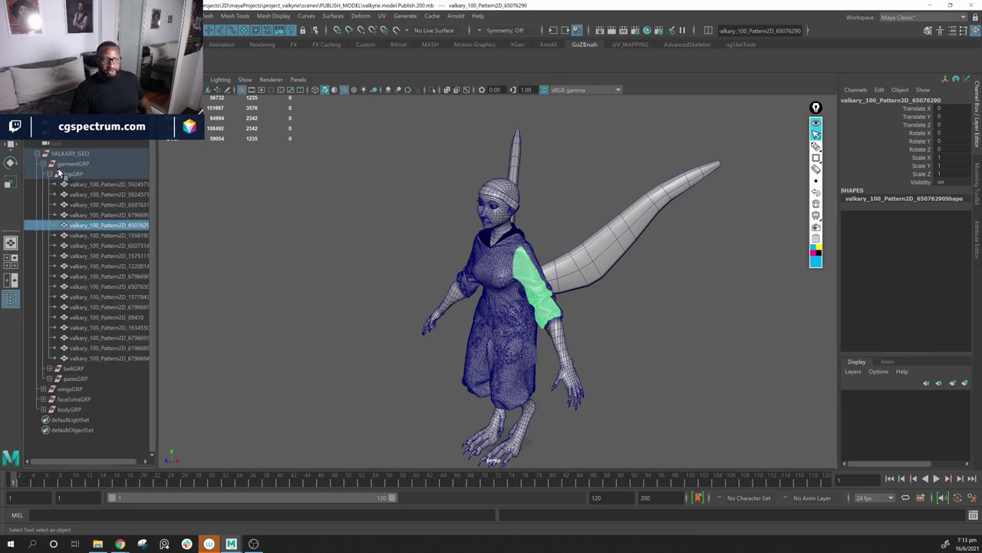
Step: Go through the pattern pieces inside topGRP one by one to identify each on the garment
click(82, 185)
click(123, 206)
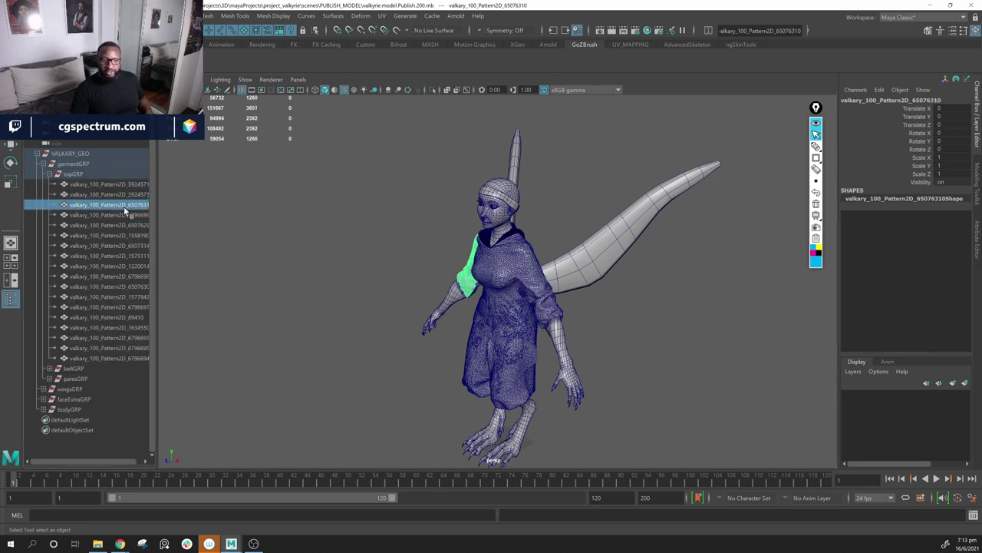
click(125, 215)
click(130, 184)
key(Down)
key(Down)
key(Down)
key(Down)
key(Down)
key(Down)
key(Down)
key(Down)
key(Down)
key(Down)
key(Down)
key(Down)
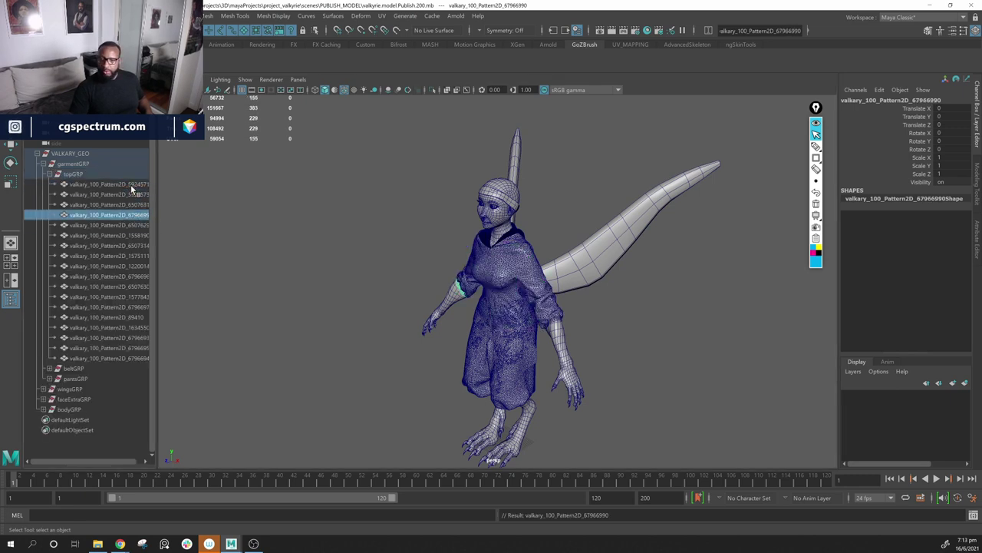
Step: Check the remaining pattern pieces of topGRP down to the last one, and collapse the group in the Outliner
key(Down)
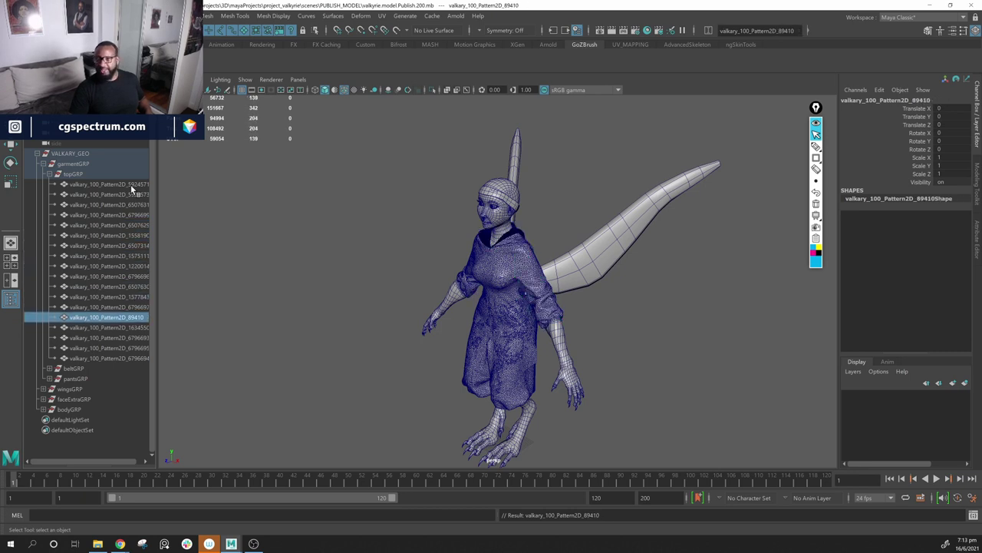
key(Down)
key(Down)
key(Down)
key(Down)
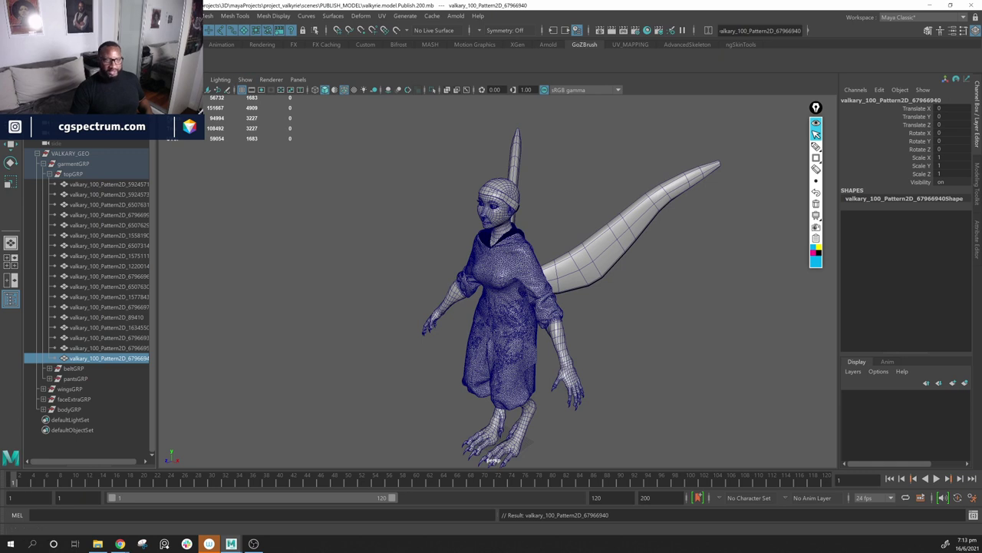
click(49, 174)
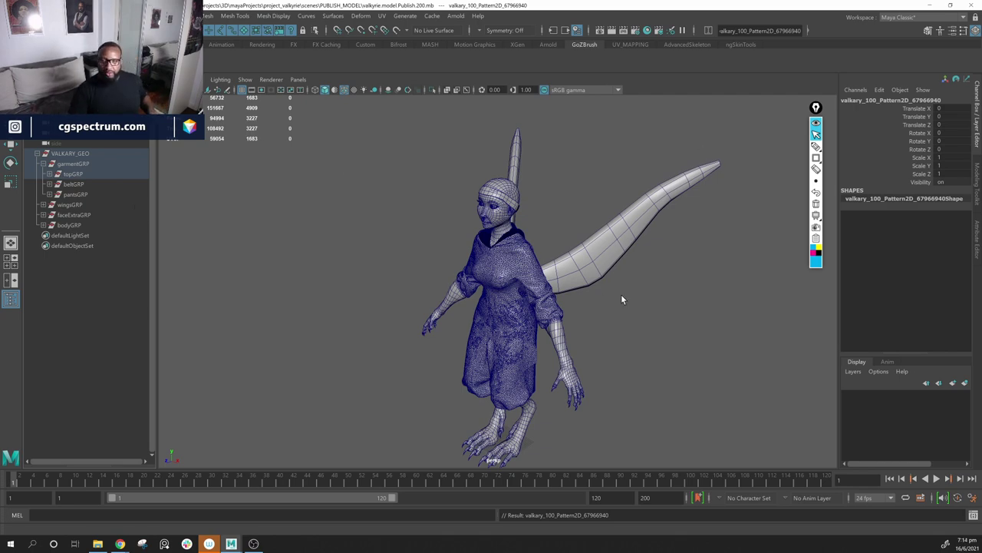
Step: Isolate topGRP in the viewport and inspect the top garment from the front and side
alt+drag(653, 223, 563, 259)
scroll(544, 264, up, 5)
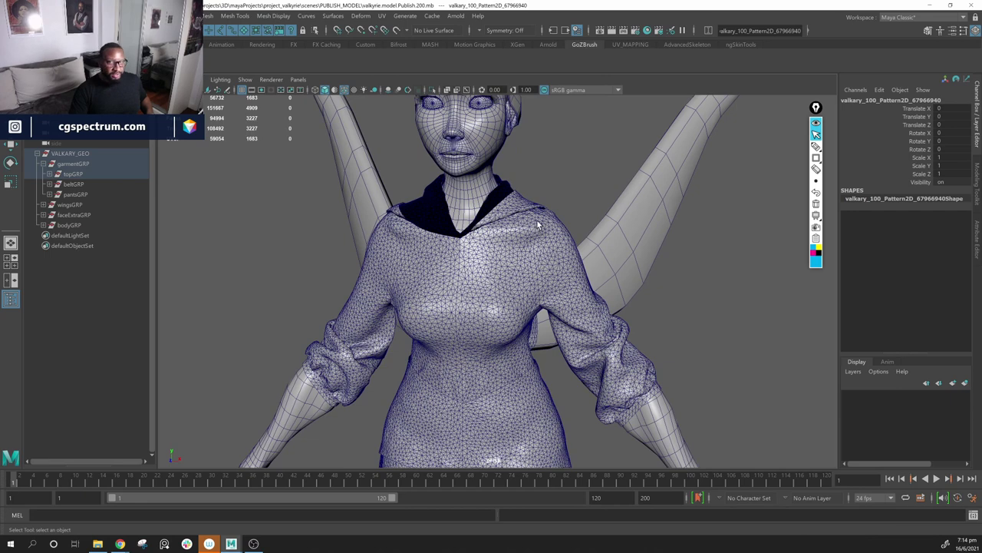
alt+middle_drag(538, 224, 553, 250)
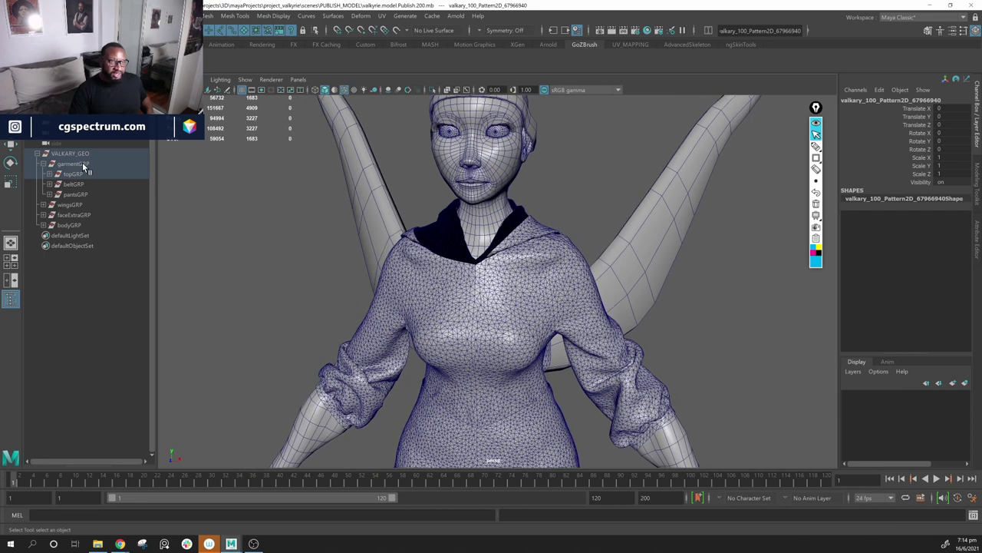
click(84, 167)
alt+drag(572, 274, 691, 265)
click(73, 174)
alt+drag(538, 234, 529, 274)
click(433, 90)
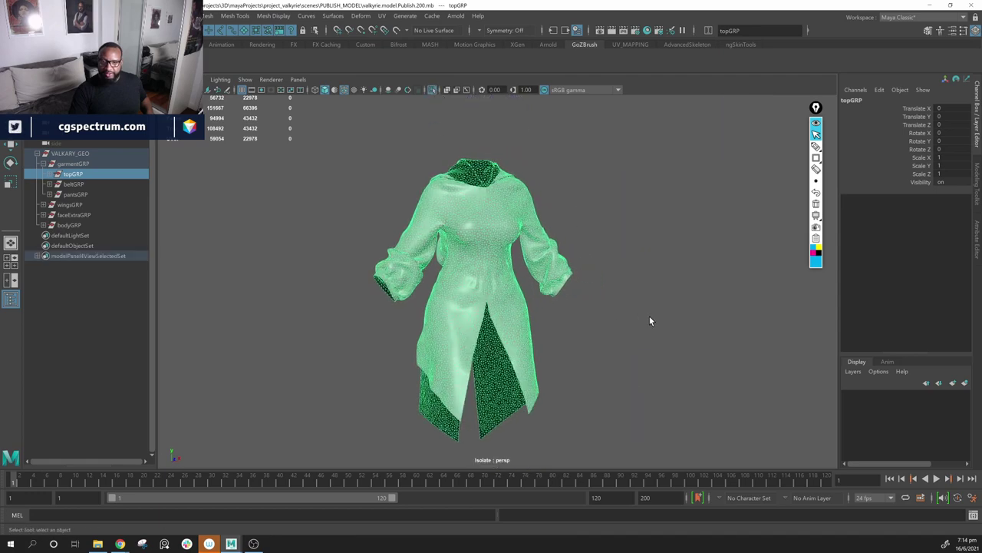
click(649, 320)
mouse_move(483, 319)
alt+mouse_down()
mouse_move(649, 317)
mouse_move(587, 309)
mouse_move(491, 322)
alt+mouse_up()
Step: Isolate beltGRP in place of the top and inspect the belt mesh without a selection highlight
click(80, 185)
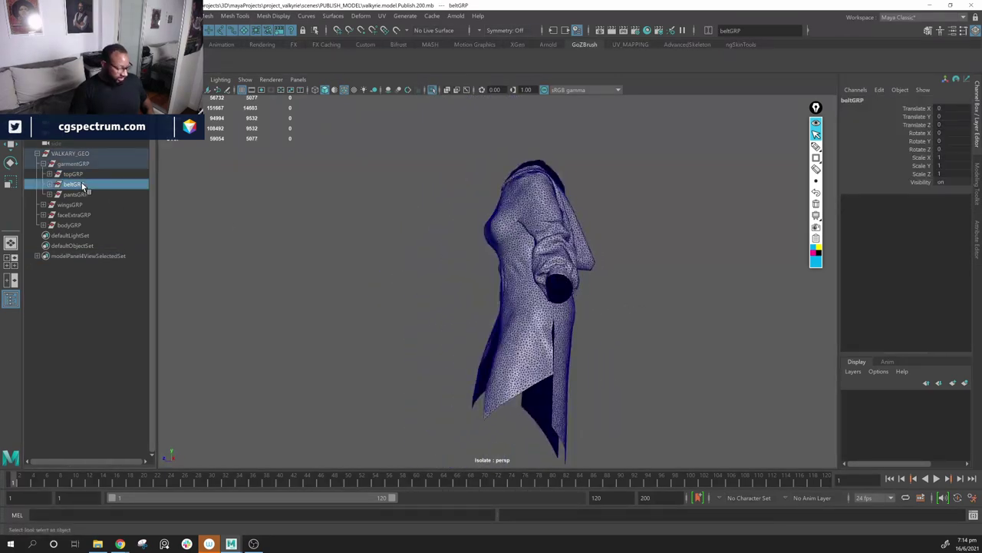
click(430, 92)
alt+drag(627, 285, 487, 318)
click(571, 325)
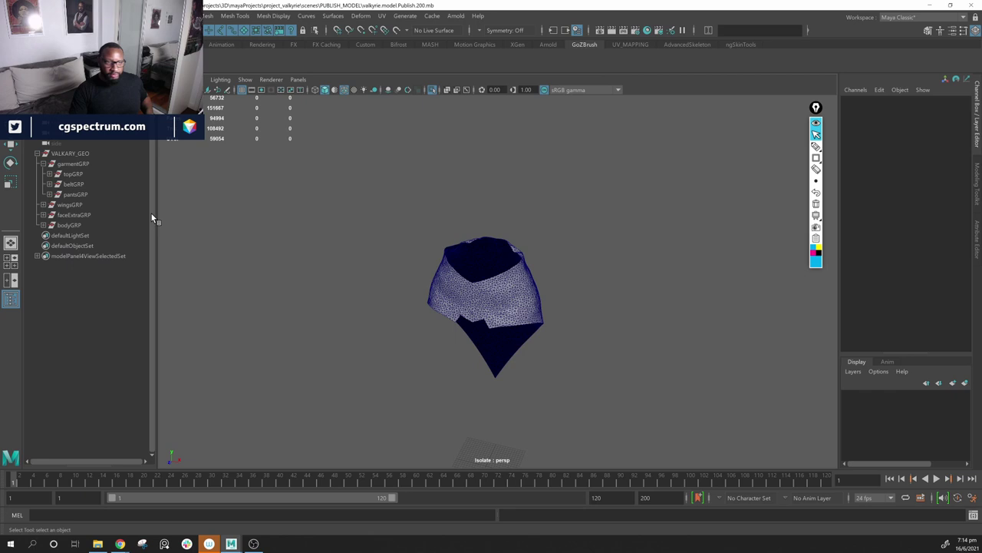
Step: Isolate pantsGRP in place of the belt and view the pants mesh up close
click(80, 195)
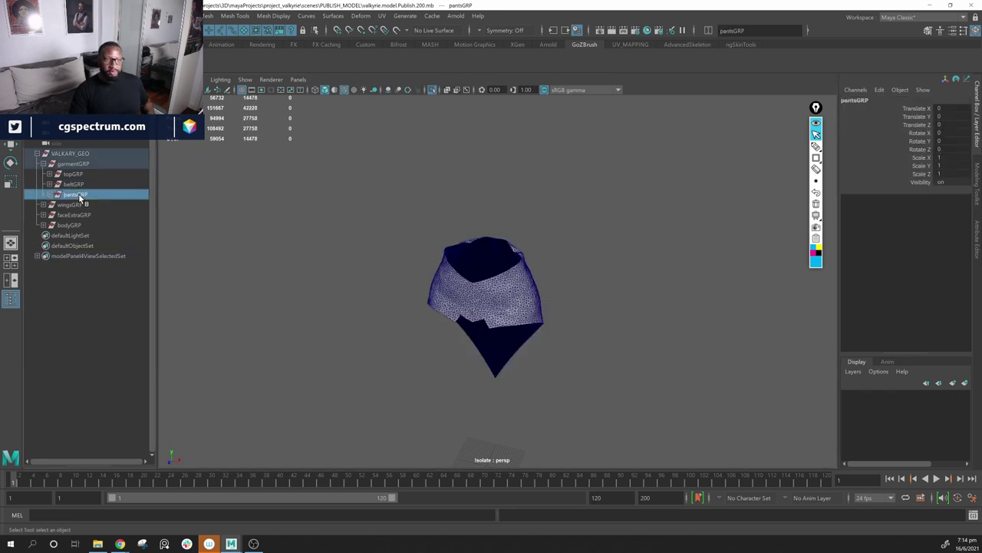
click(434, 91)
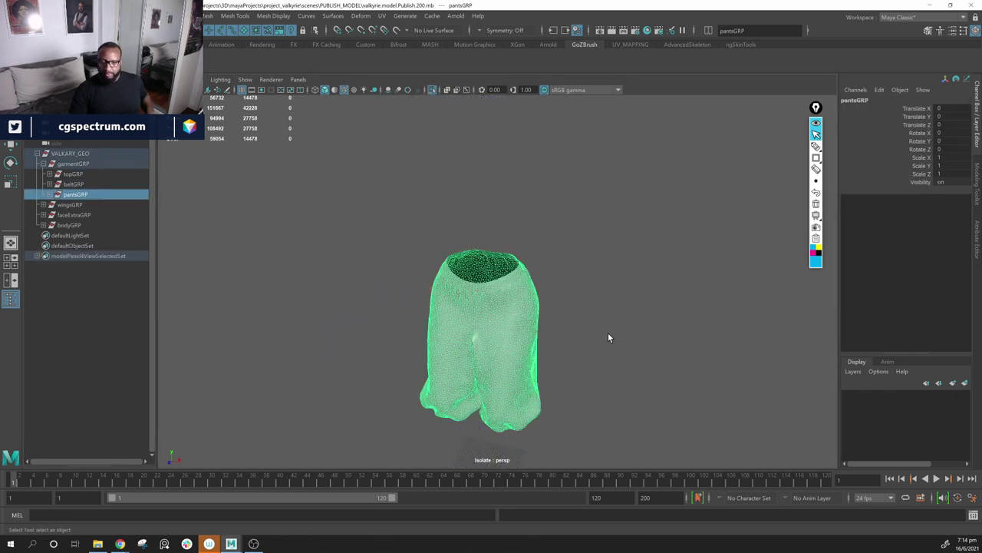
alt+drag(608, 337, 548, 250)
alt+right_drag(548, 250, 567, 260)
Step: Select the individual pattern pieces of the pants in turn to see how the front, side and back panels are divided
click(567, 259)
alt+drag(587, 264, 578, 257)
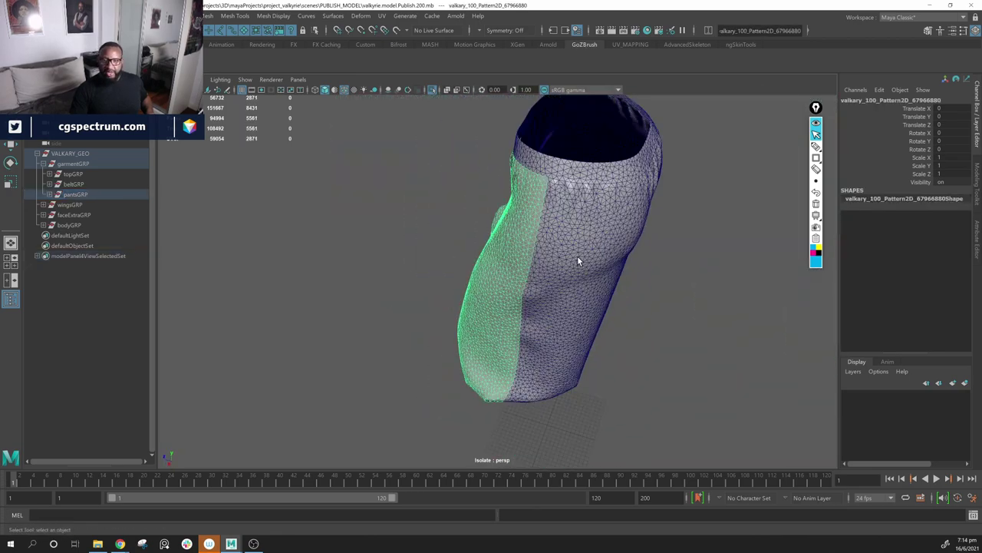
click(578, 259)
alt+drag(641, 268, 590, 251)
click(710, 253)
alt+drag(805, 270, 548, 290)
click(577, 310)
click(516, 194)
alt+drag(675, 222, 577, 345)
click(415, 171)
click(484, 231)
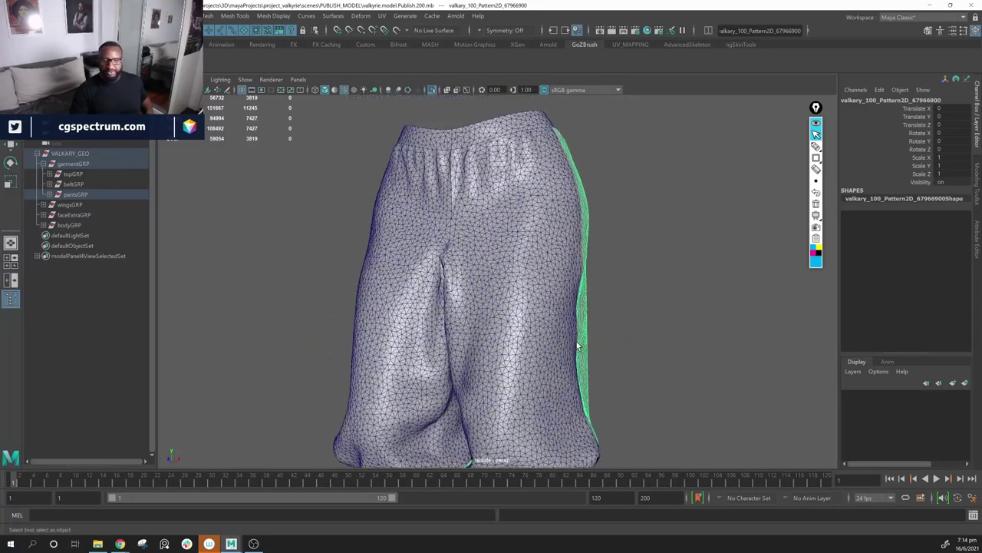
Step: Turn off isolation to show the whole character, clear the selection and collapse garmentGRP in the Outliner
click(434, 91)
scroll(616, 298, down, 5)
alt+drag(616, 298, 608, 301)
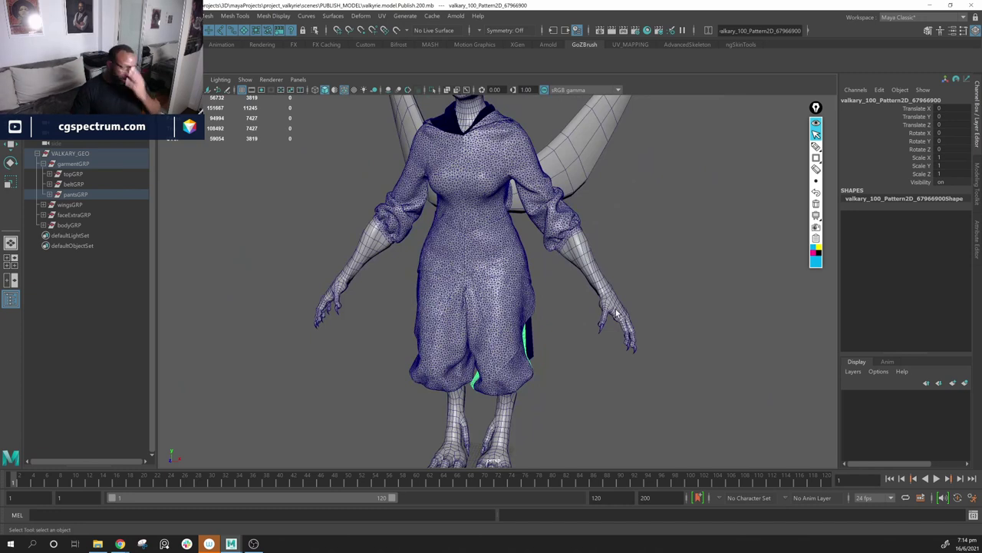
click(714, 274)
alt+drag(714, 274, 668, 289)
click(43, 163)
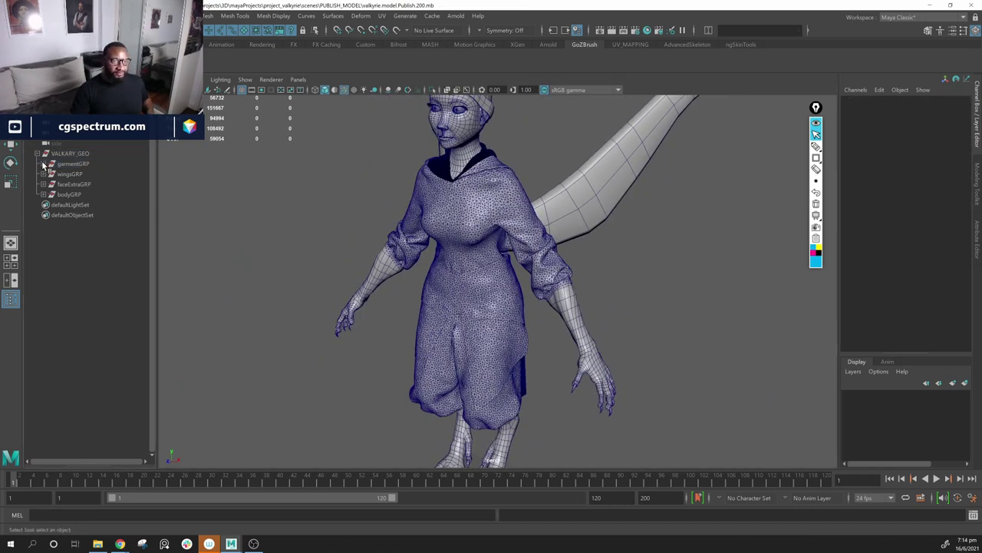
Step: Hide garmentGRP, wingsGRP and faceExtraGRP one after another
click(66, 164)
key(ctrl+h)
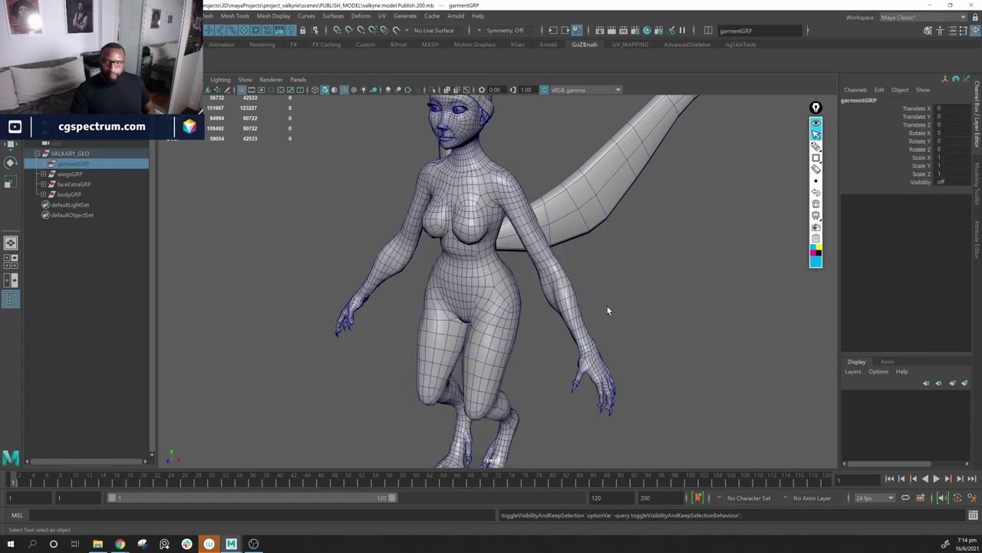
alt+drag(663, 314, 376, 290)
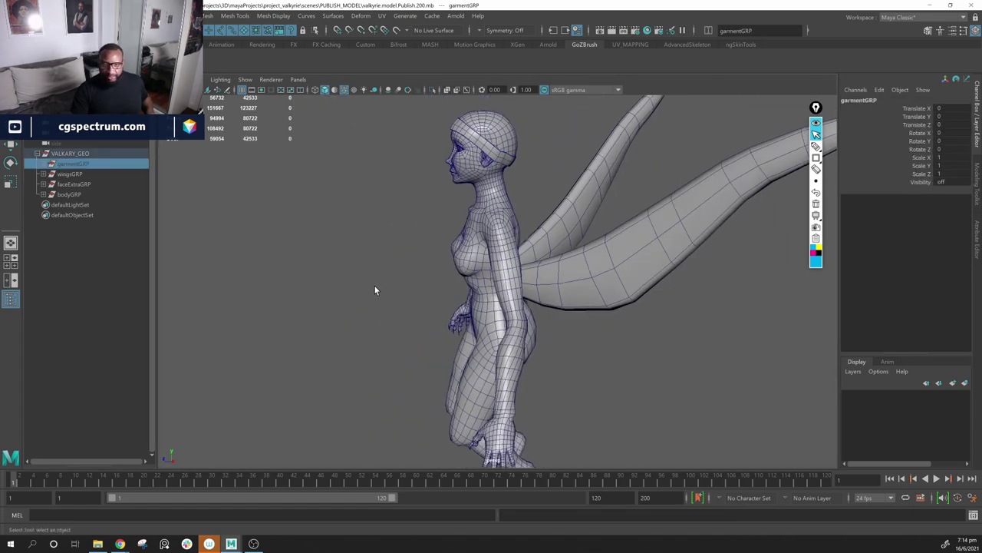
click(71, 174)
key(ctrl+h)
click(82, 184)
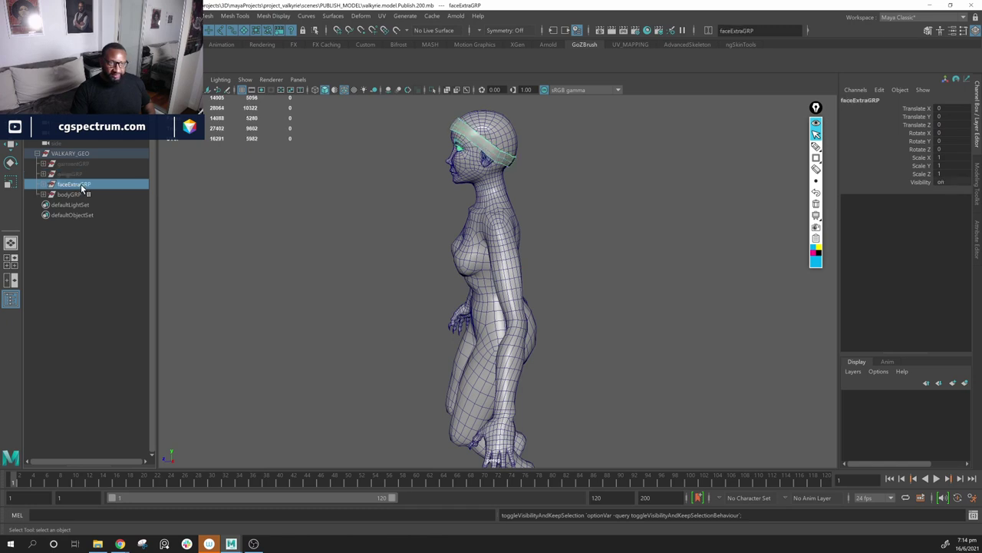
key(ctrl+h)
Step: Hide bodyGRP, make it visible again and clear the selection
click(107, 194)
key(ctrl+h)
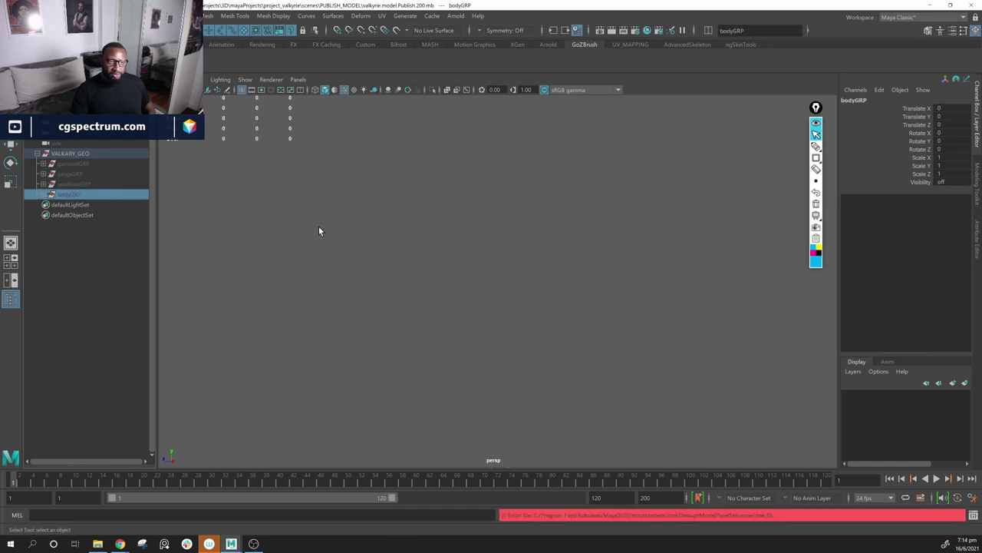
key(h)
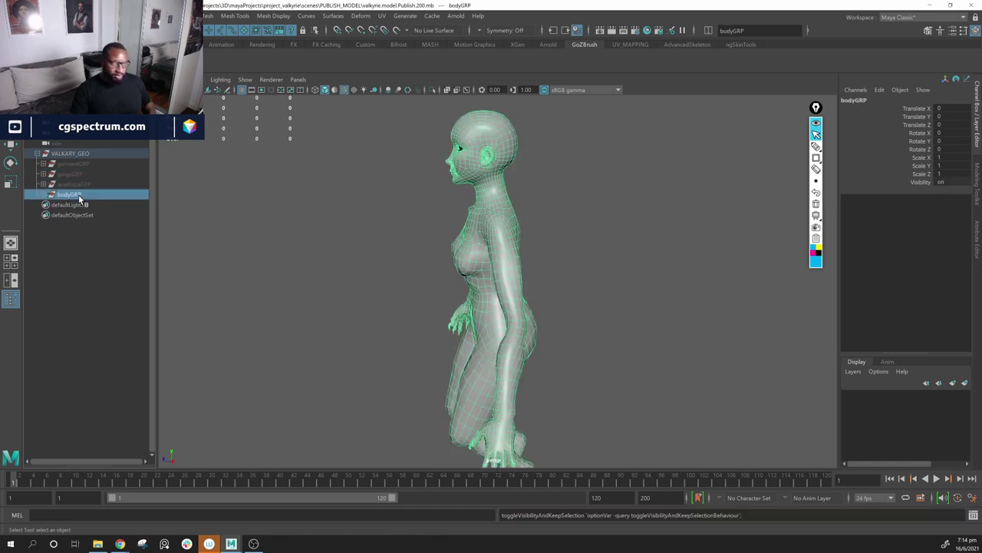
click(652, 245)
Step: Examine the bare body mesh's topology on the torso, limbs and full figure
alt+drag(426, 257, 492, 261)
alt+right_drag(491, 263, 537, 279)
alt+drag(537, 278, 498, 272)
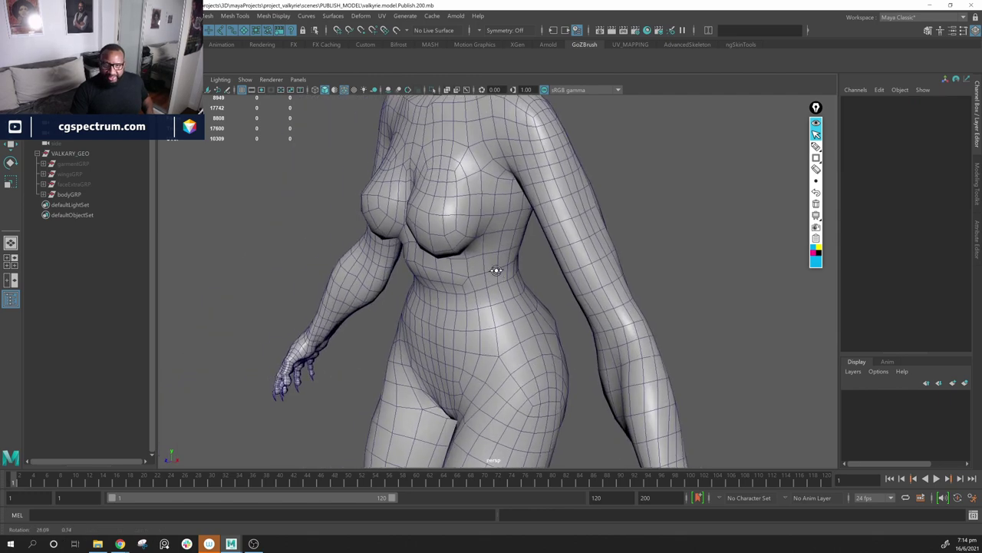
alt+right_drag(547, 282, 517, 262)
alt+drag(516, 261, 478, 242)
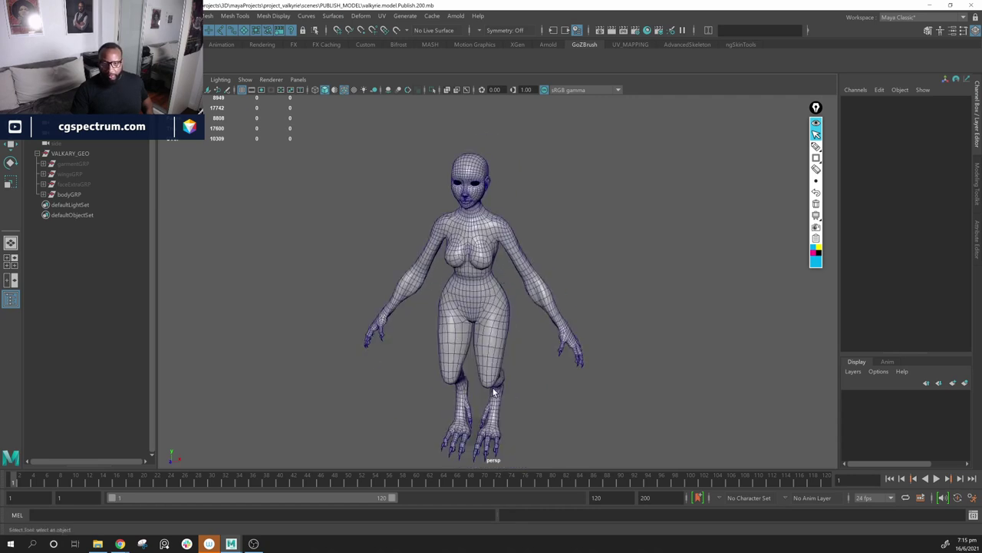
alt+drag(492, 387, 505, 255)
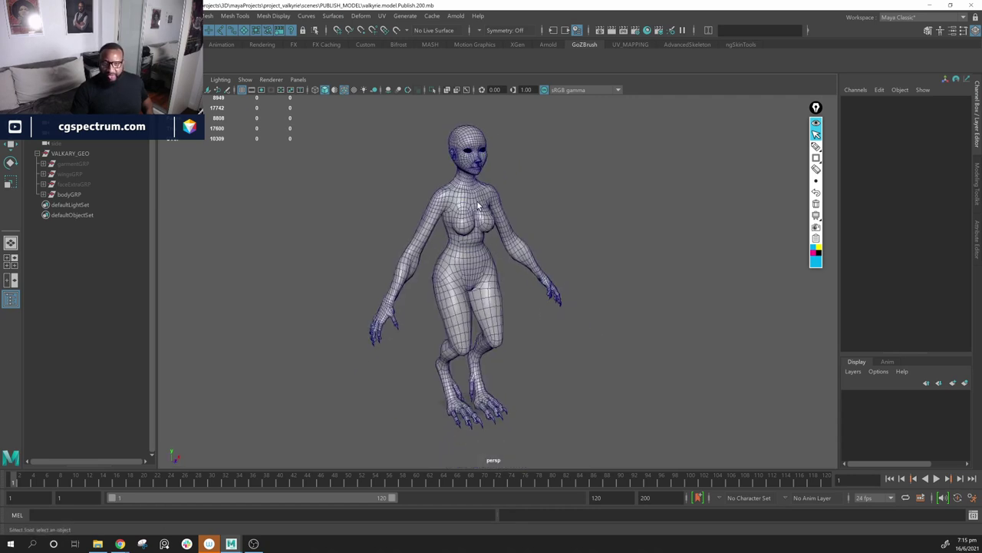
alt+middle_drag(510, 224, 503, 263)
scroll(537, 285, up, 9)
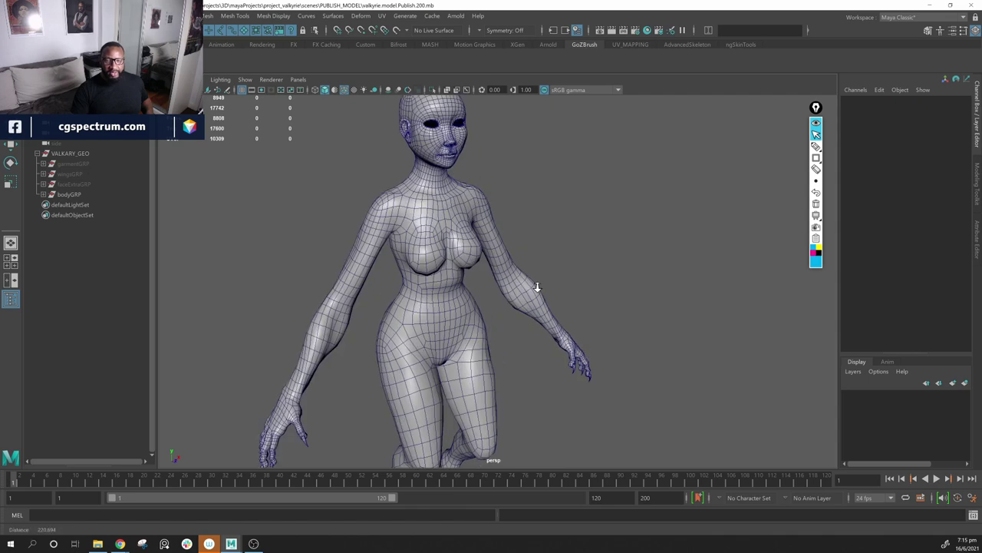
scroll(552, 287, down, 5)
alt+drag(552, 287, 528, 250)
scroll(551, 287, down, 5)
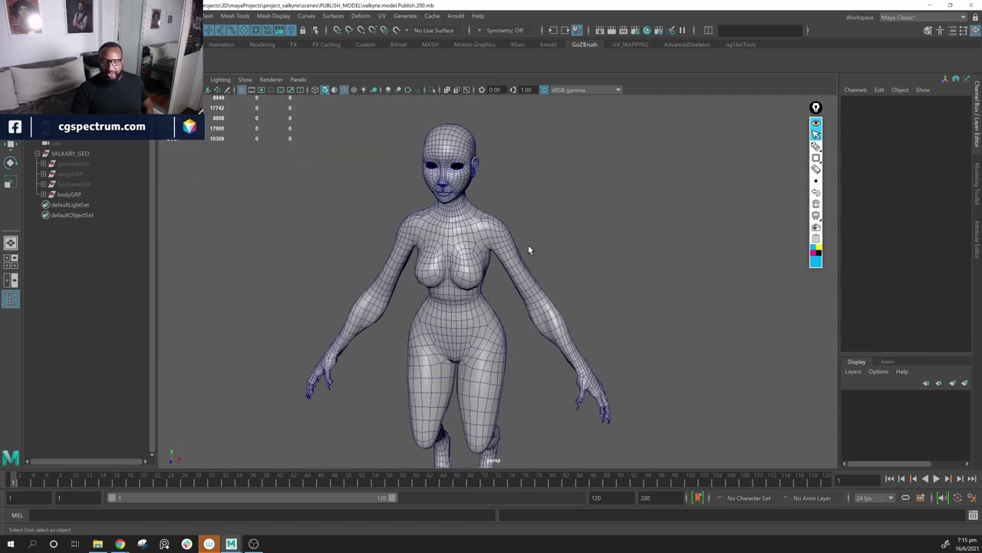
Step: Examine the body's edge flow from the back and front, and closely around the chest and shoulder
alt+drag(459, 207, 509, 218)
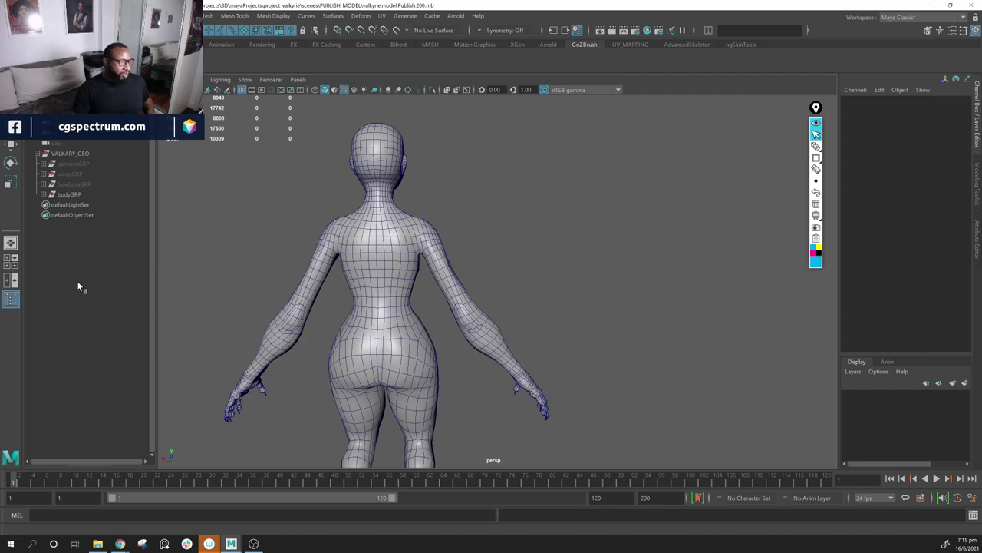
alt+drag(407, 258, 367, 283)
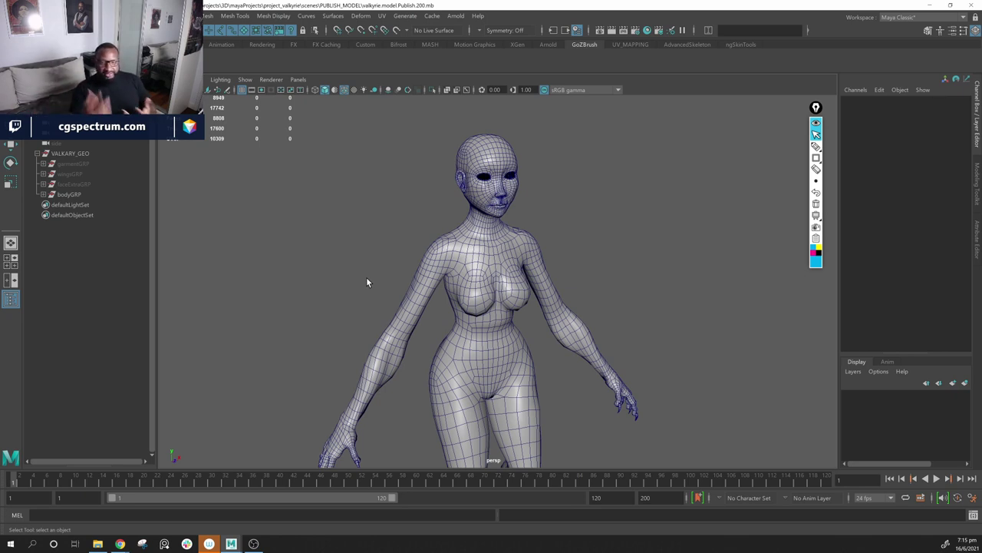
alt+drag(606, 109, 646, 201)
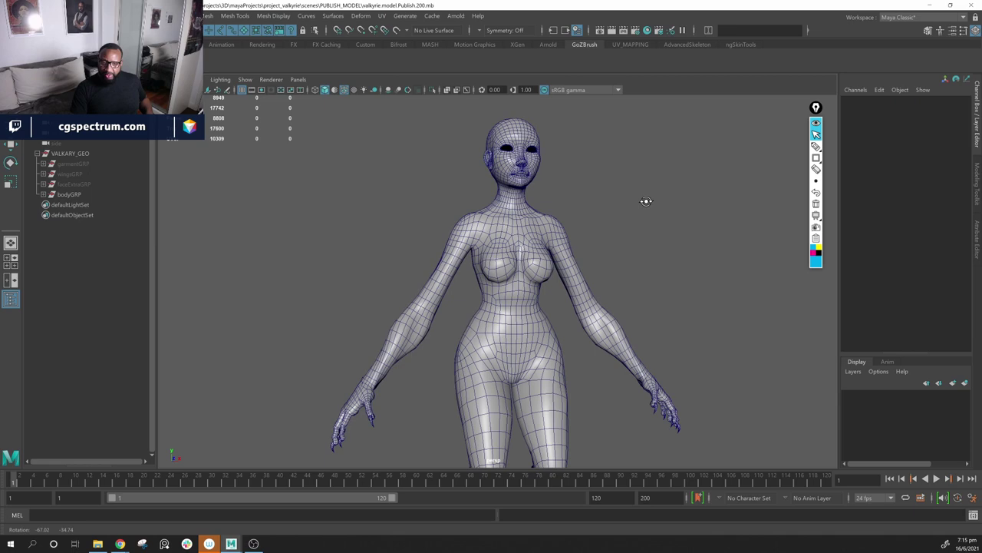
alt+drag(640, 278, 442, 175)
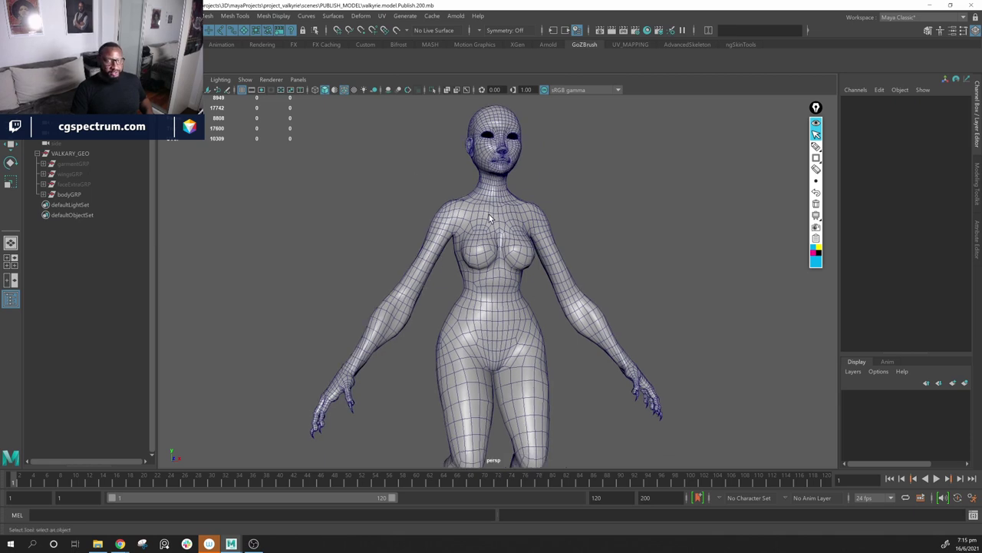
alt+drag(489, 215, 570, 259)
alt+drag(509, 288, 517, 280)
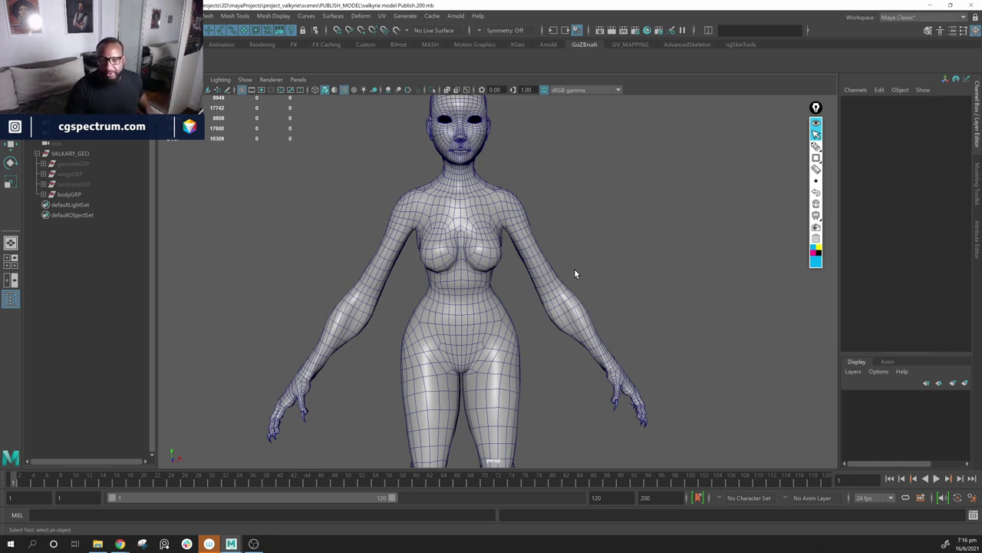
alt+middle_drag(604, 279, 615, 290)
alt+drag(640, 300, 455, 276)
alt+right_drag(454, 275, 489, 268)
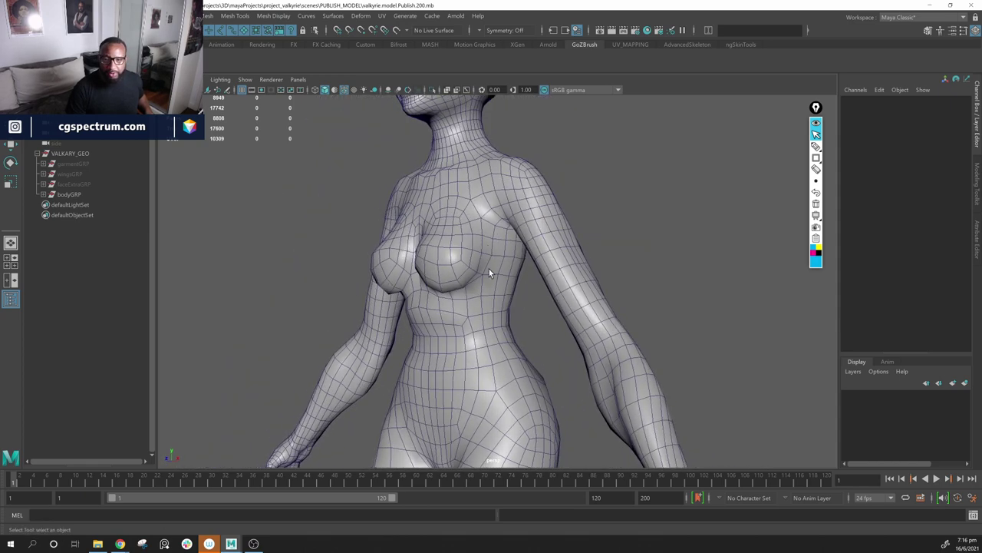
Step: In face mode, select the face loop running across the chest and upper arms, and follow it around to the back
right_drag(483, 227, 481, 257)
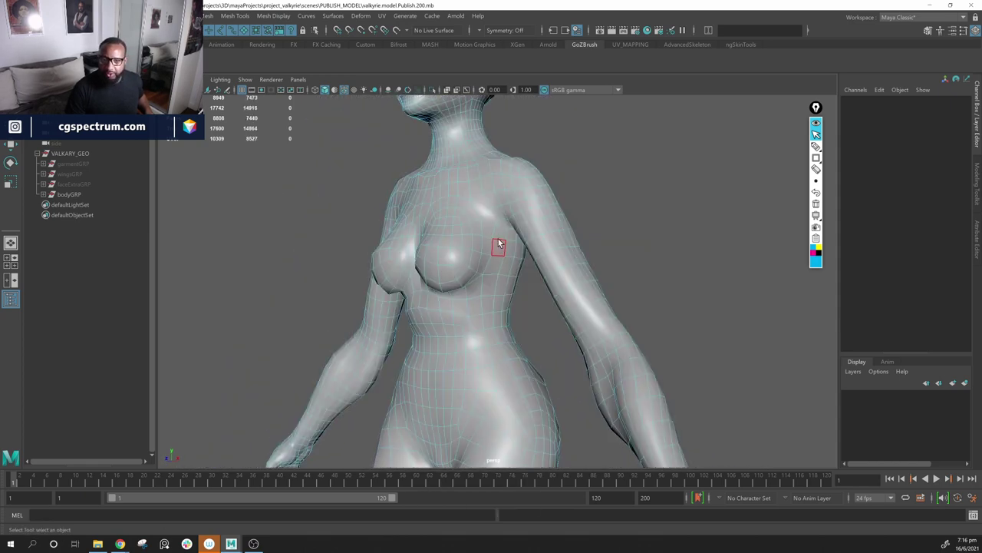
double_click(489, 240)
alt+drag(488, 236, 493, 213)
alt+drag(442, 298, 478, 262)
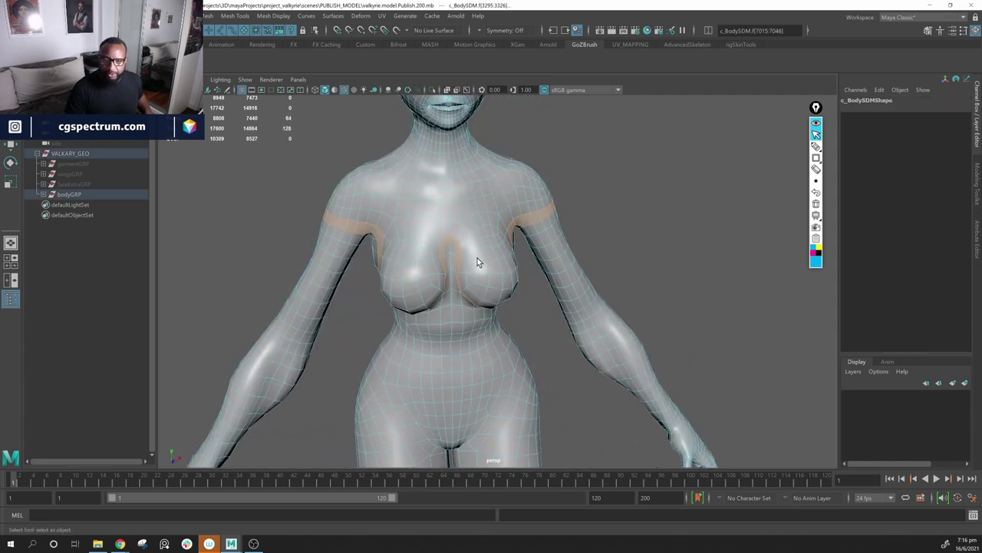
alt+drag(334, 220, 374, 233)
alt+drag(292, 226, 400, 158)
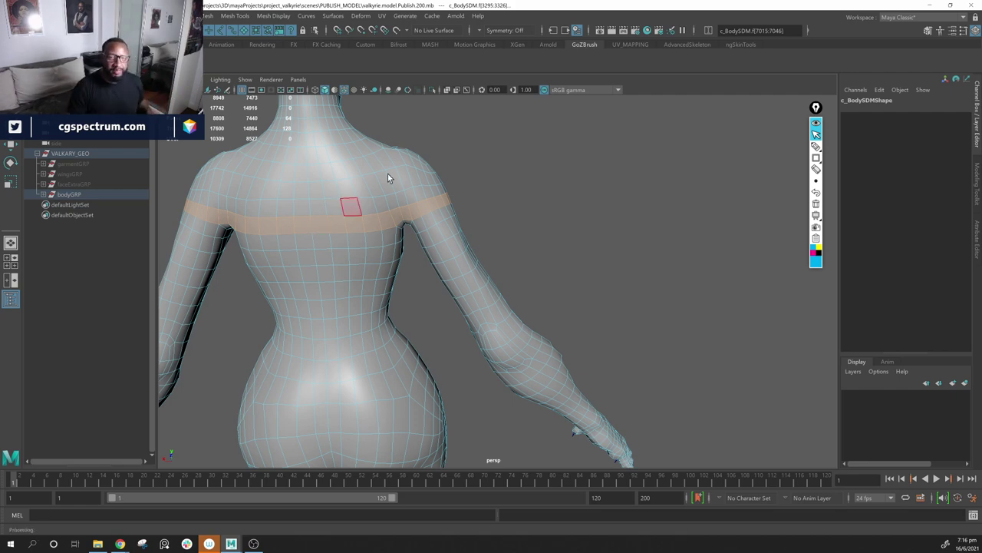
Step: Select the face loop running along the arm and over the shoulder, and follow its path around the body mesh
alt+drag(537, 242, 512, 298)
alt+drag(674, 245, 590, 276)
double_click(557, 245)
alt+drag(575, 441, 547, 192)
drag(509, 281, 518, 299)
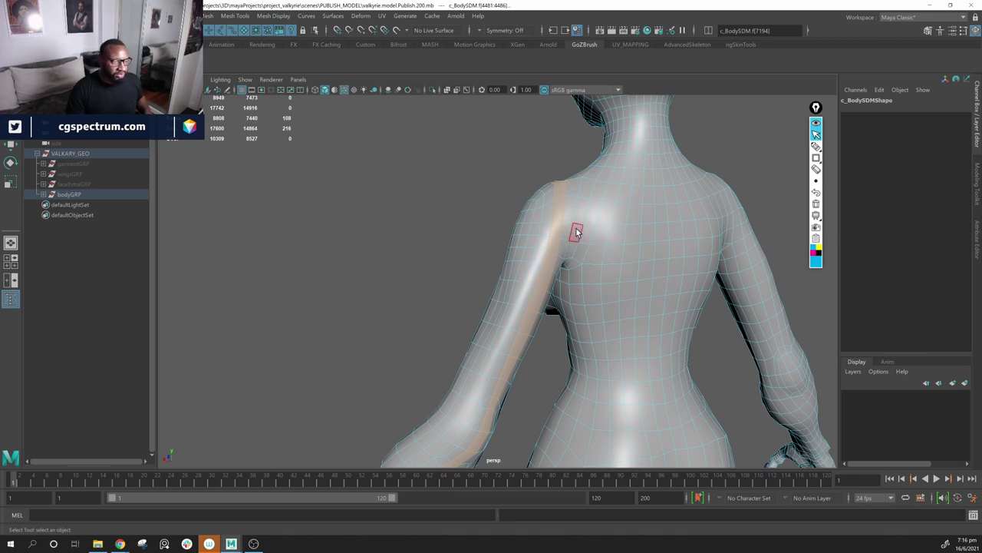
alt+drag(576, 230, 603, 281)
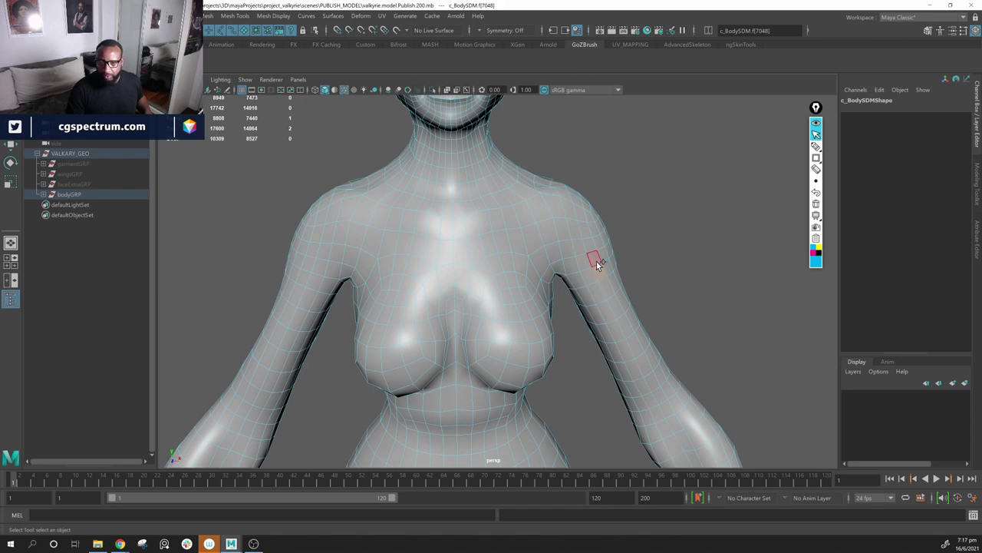
Step: Follow the selected arm loop down to the hand, and select the face loop around the base of the neck
alt+middle_drag(636, 294, 544, 154)
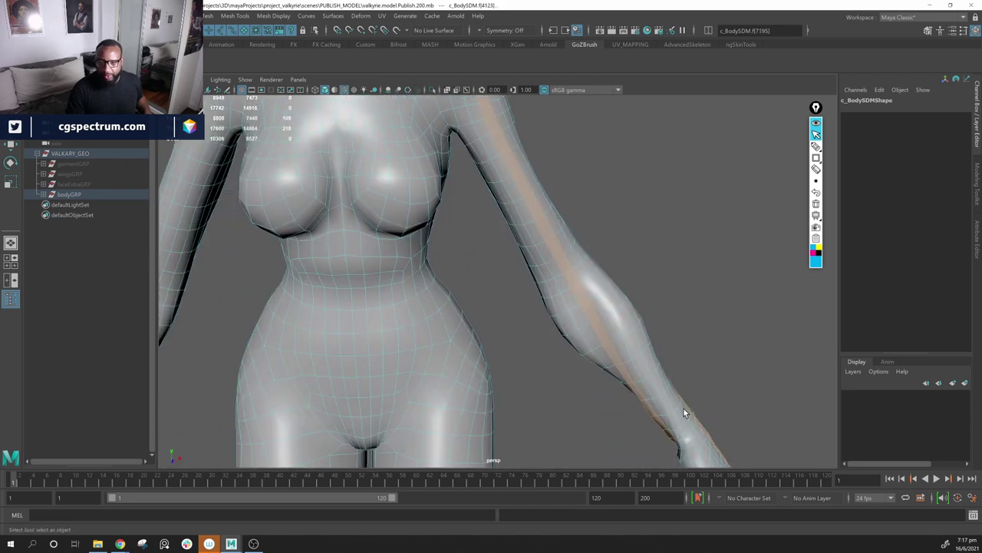
alt+drag(684, 411, 589, 352)
alt+drag(693, 393, 504, 230)
double_click(577, 226)
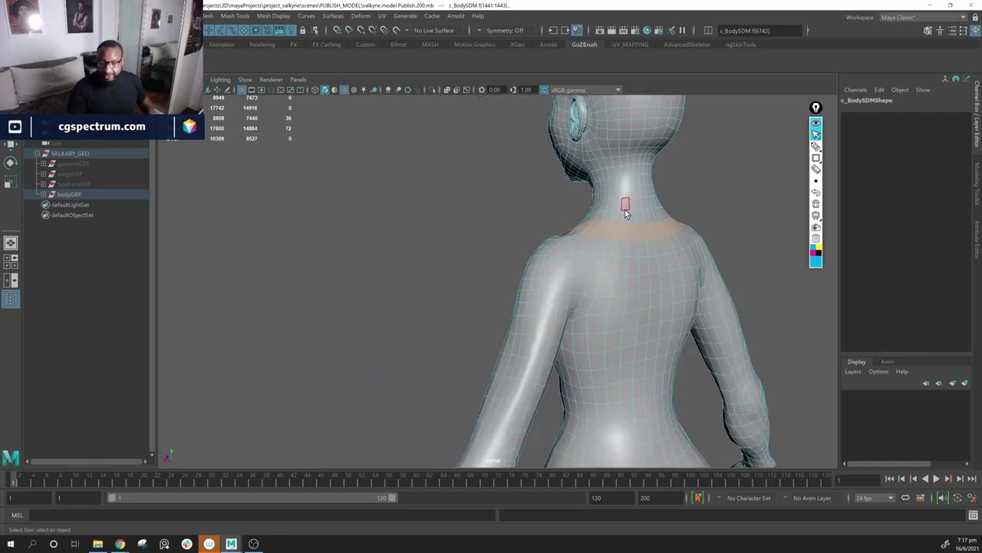
Step: Select the face loops running down the thigh, follow their path to the foot, and clear the selection
alt+drag(688, 369, 571, 268)
shift+double_click(581, 243)
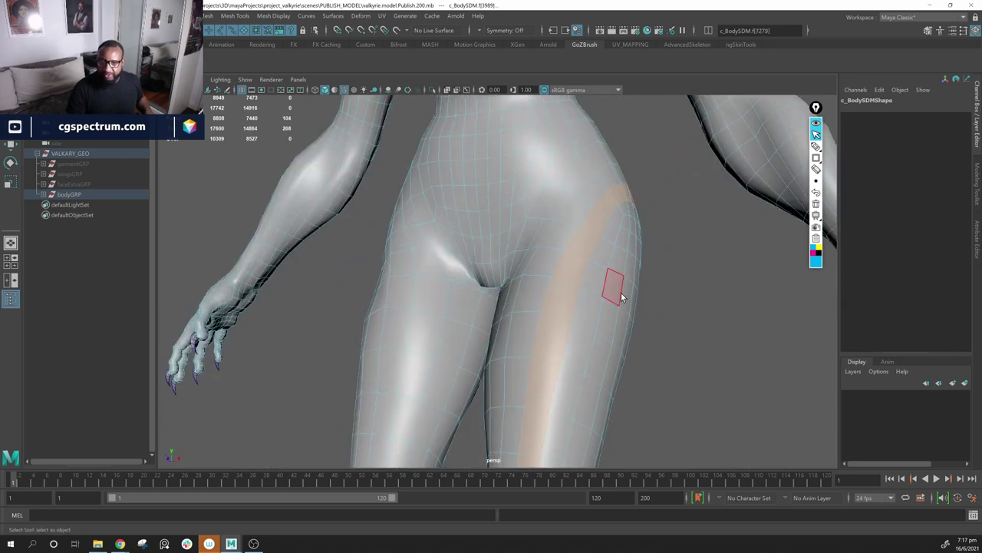
scroll(622, 297, down, 8)
scroll(593, 260, up, 5)
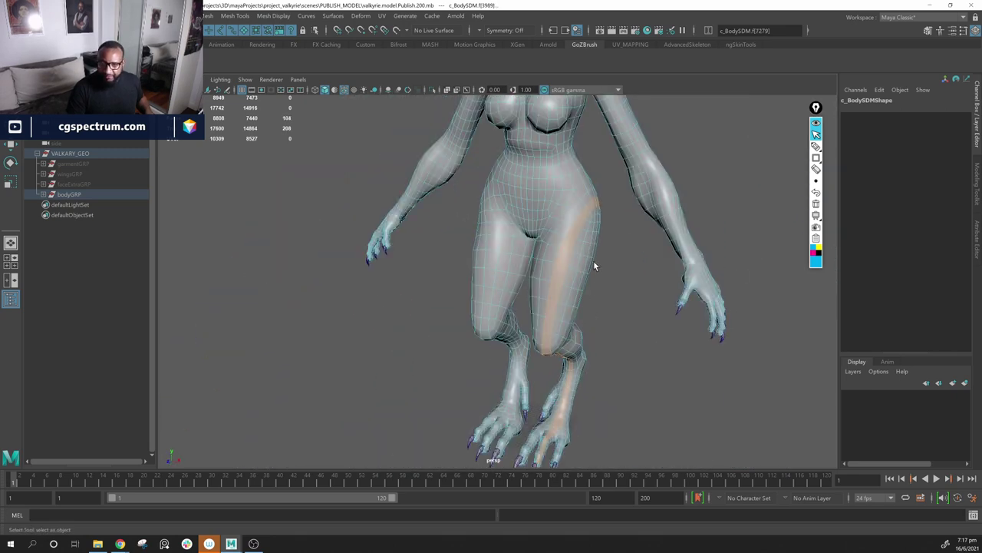
double_click(570, 241)
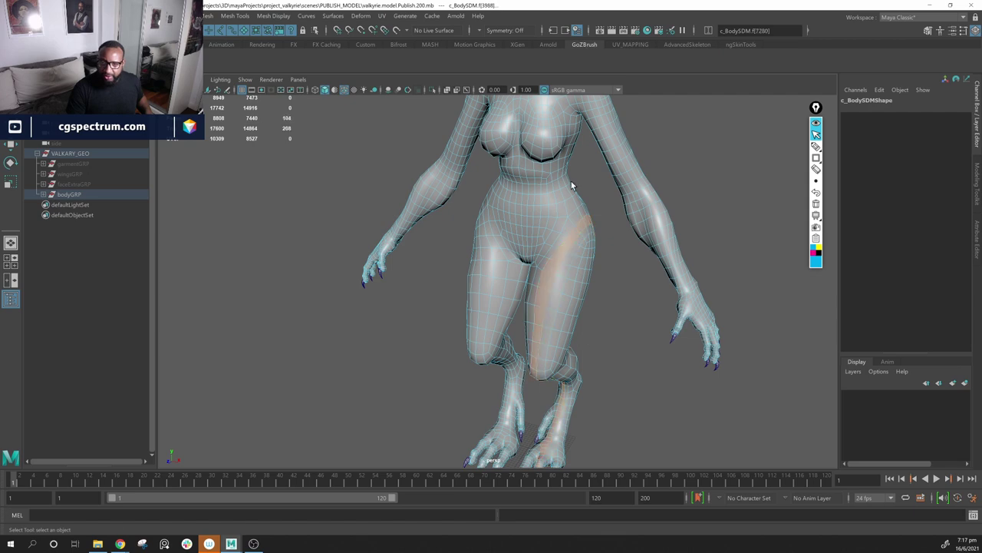
alt+drag(641, 258, 529, 332)
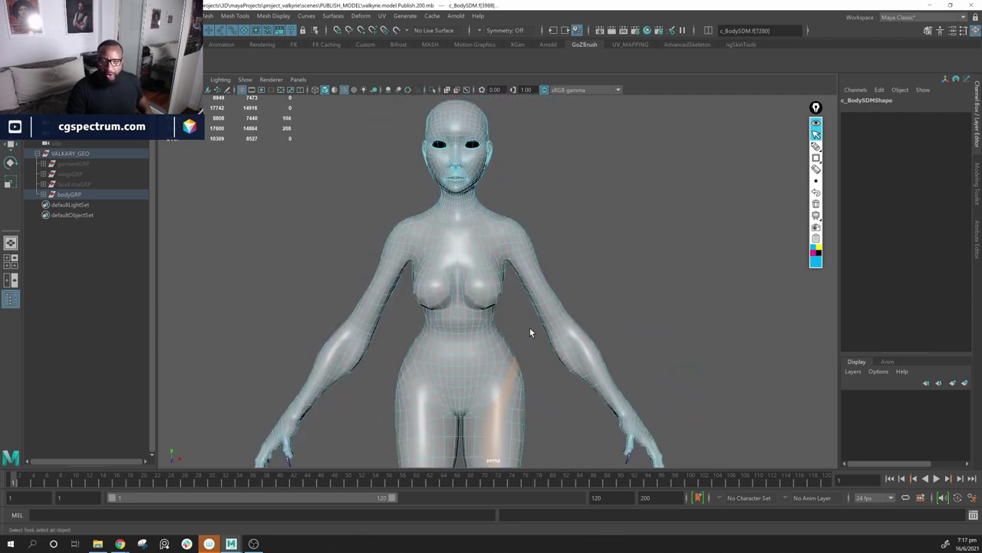
click(665, 268)
alt+middle_drag(670, 271, 626, 293)
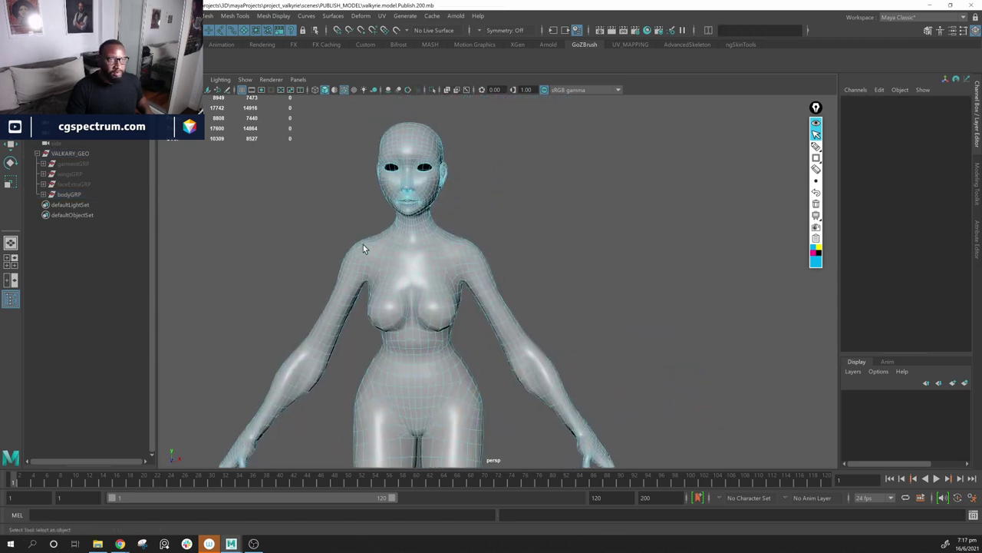
click(106, 45)
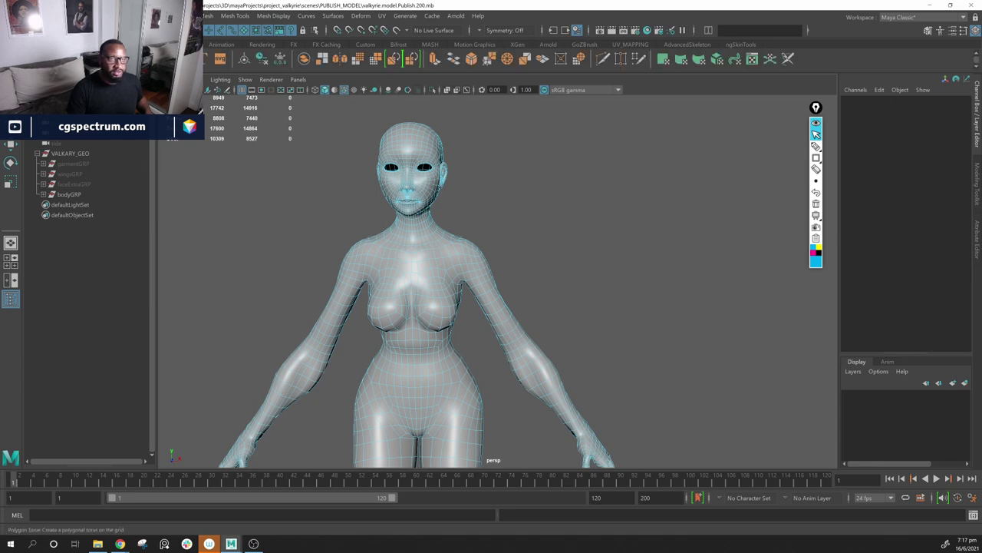
click(47, 58)
alt+middle_drag(511, 320, 581, 133)
alt+right_drag(581, 133, 564, 269)
key(Delete)
key(f)
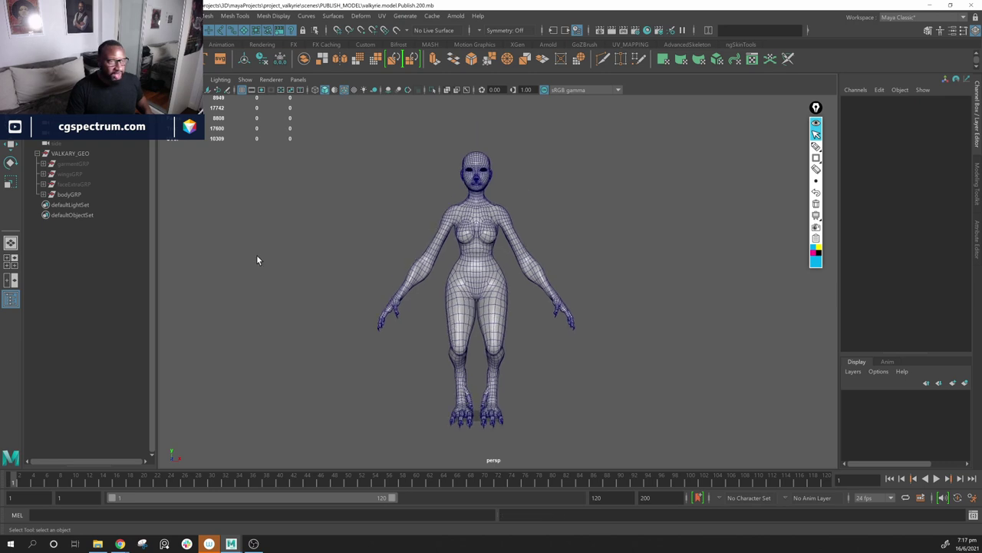
Step: Create a locator and raise it to about 150 in Y, just above the top of the head
right_click(36, 140)
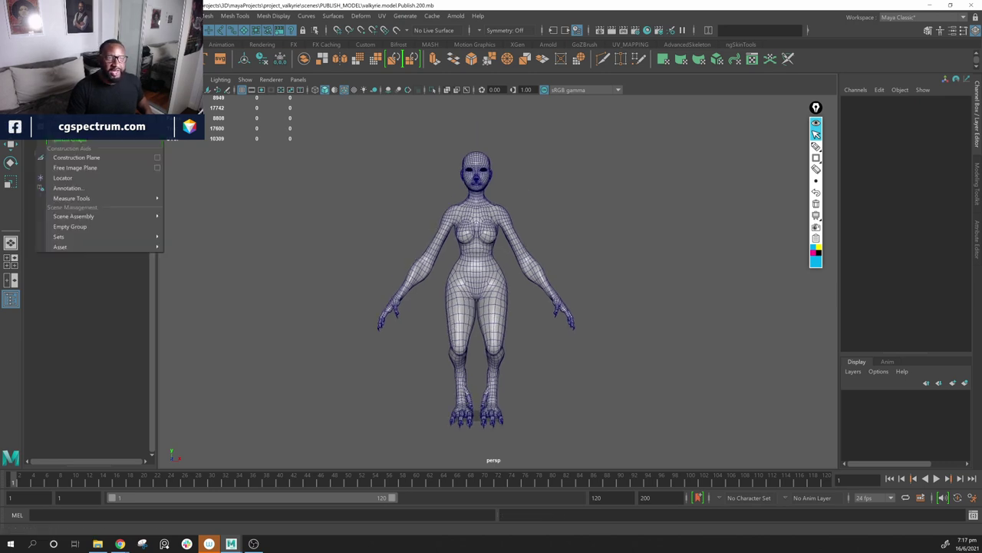
click(89, 177)
key(w)
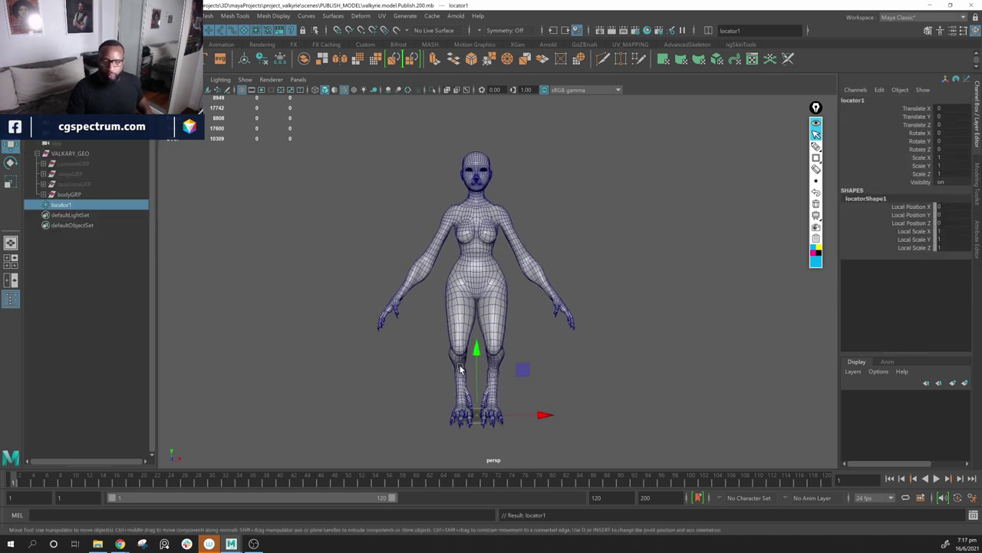
drag(476, 355, 498, 90)
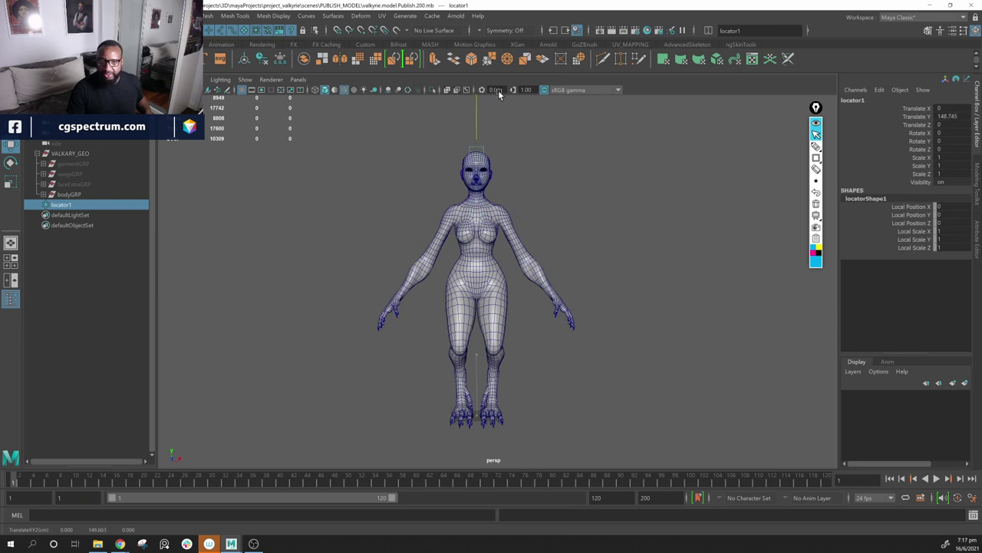
alt+drag(599, 184, 525, 217)
alt+middle_drag(526, 216, 521, 263)
alt+right_drag(438, 261, 498, 261)
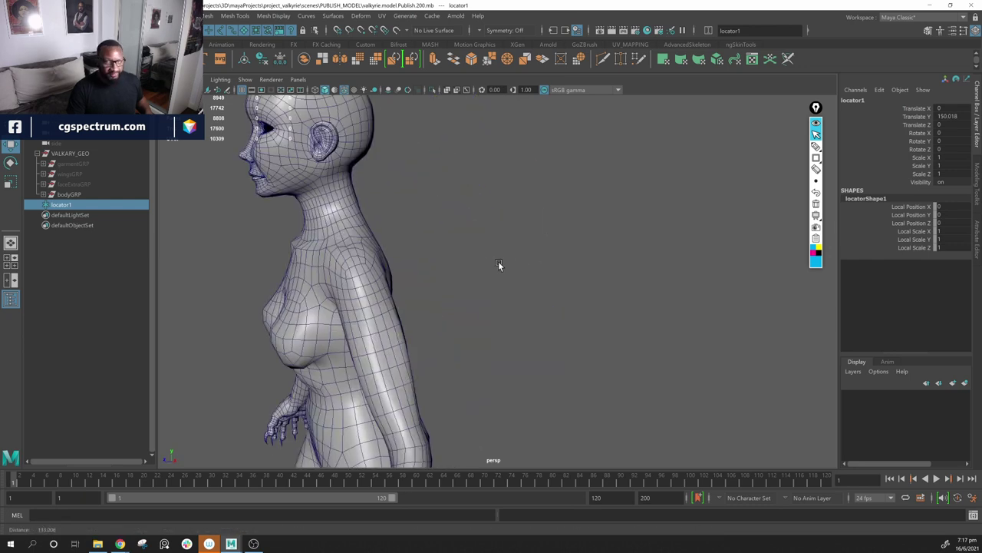
alt+middle_drag(438, 145, 445, 239)
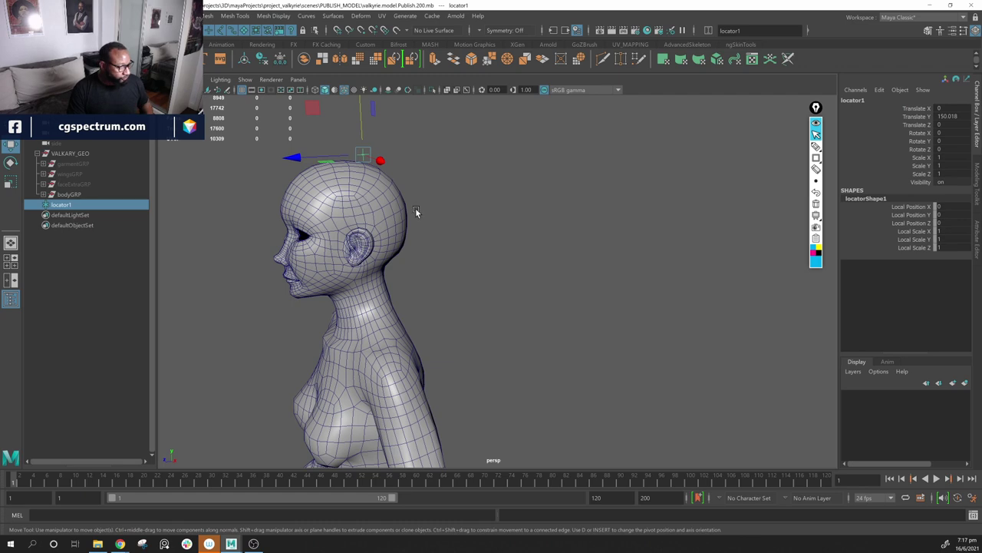
Step: Shift the locator forward to about 3.9 in Z over the head, and delete it
alt+drag(367, 244, 390, 251)
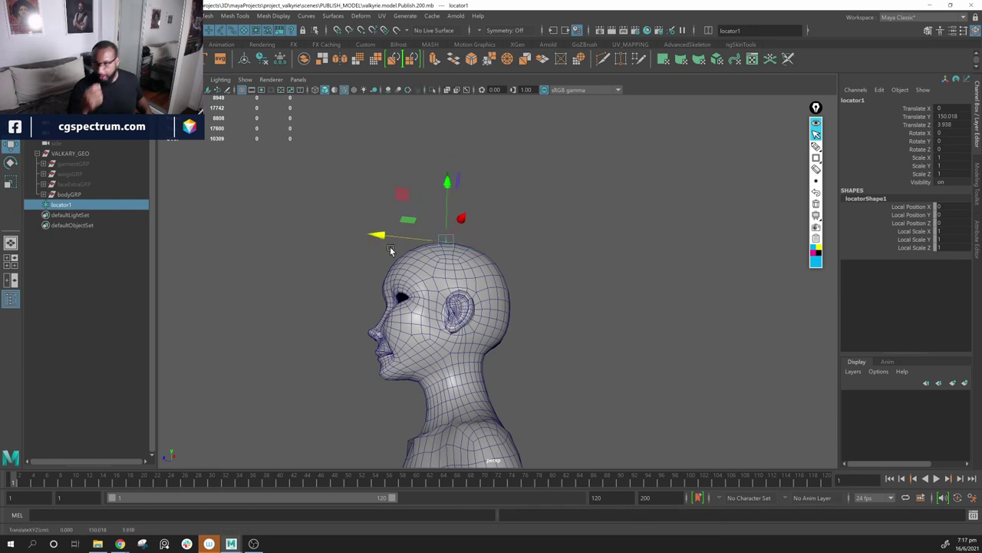
alt+drag(402, 263, 383, 223)
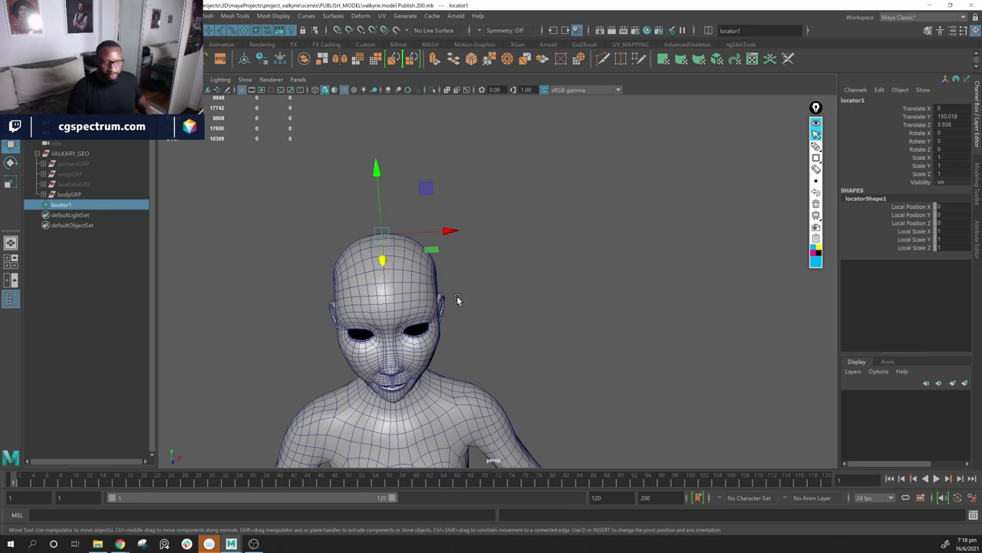
alt+drag(456, 300, 518, 261)
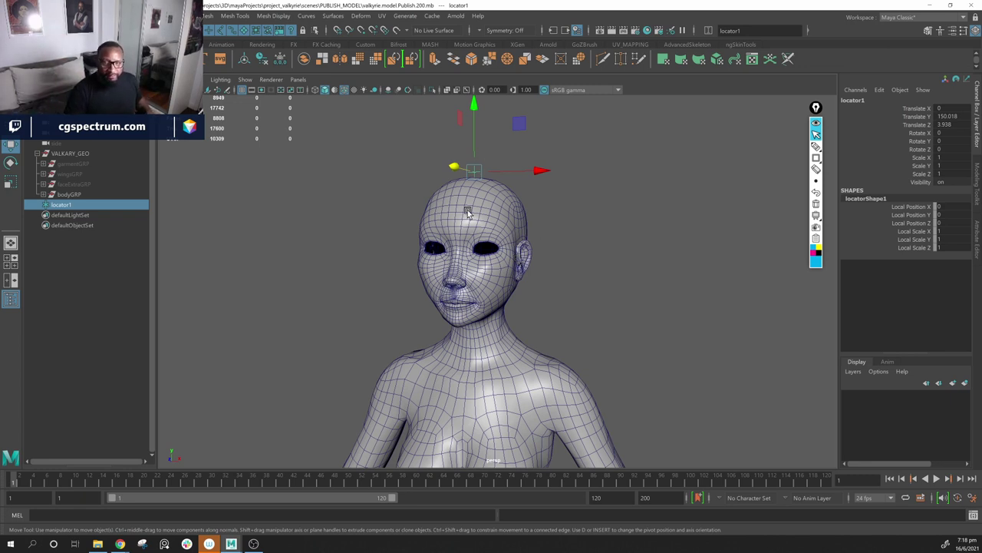
key(Delete)
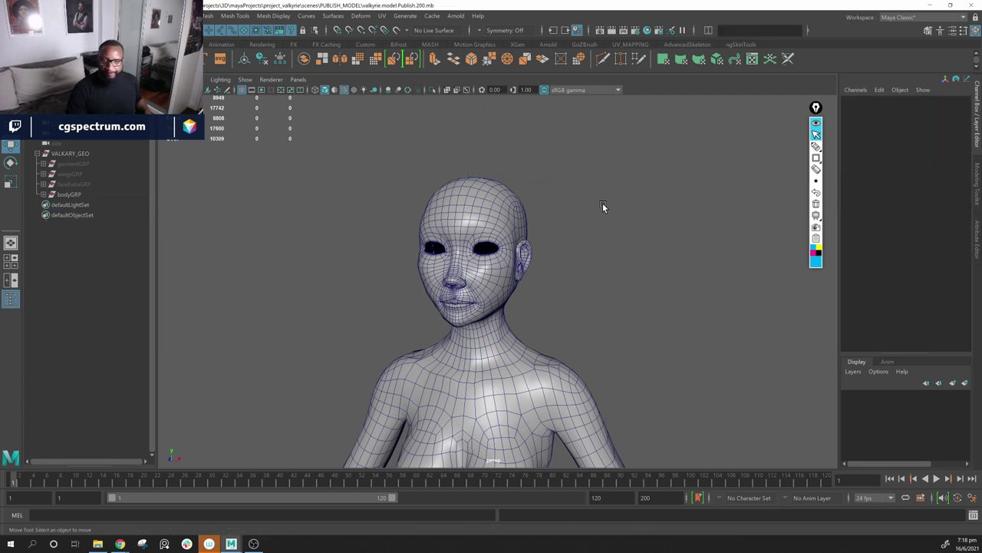
Step: Create a polygon cube and place it beside the shoulder at about 30 in X and 120 in Y
alt+drag(603, 203, 686, 332)
alt+drag(685, 336, 521, 341)
alt+right_drag(521, 342, 553, 297)
alt+middle_drag(553, 298, 492, 305)
click(45, 59)
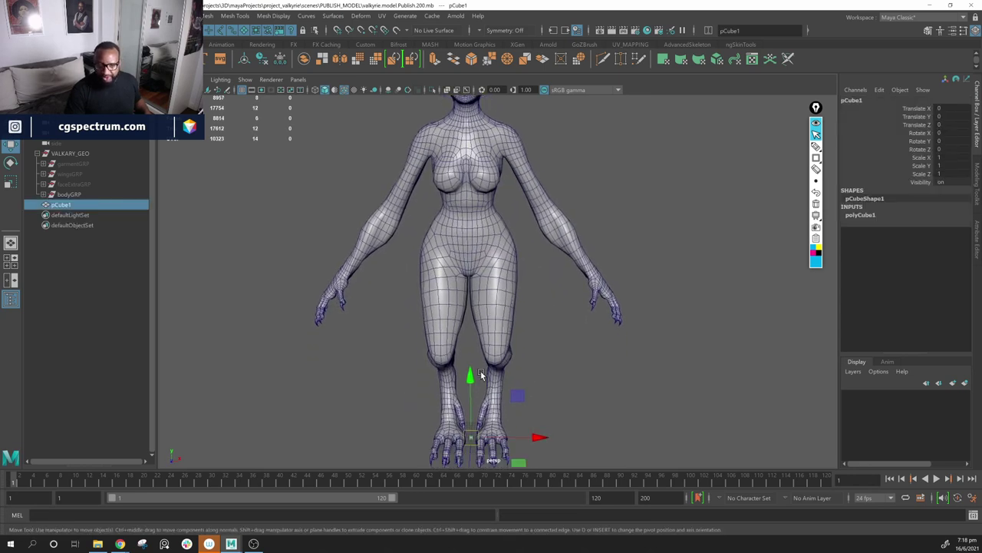
drag(473, 373, 497, 143)
drag(499, 89, 498, 89)
alt+middle_drag(542, 192, 521, 246)
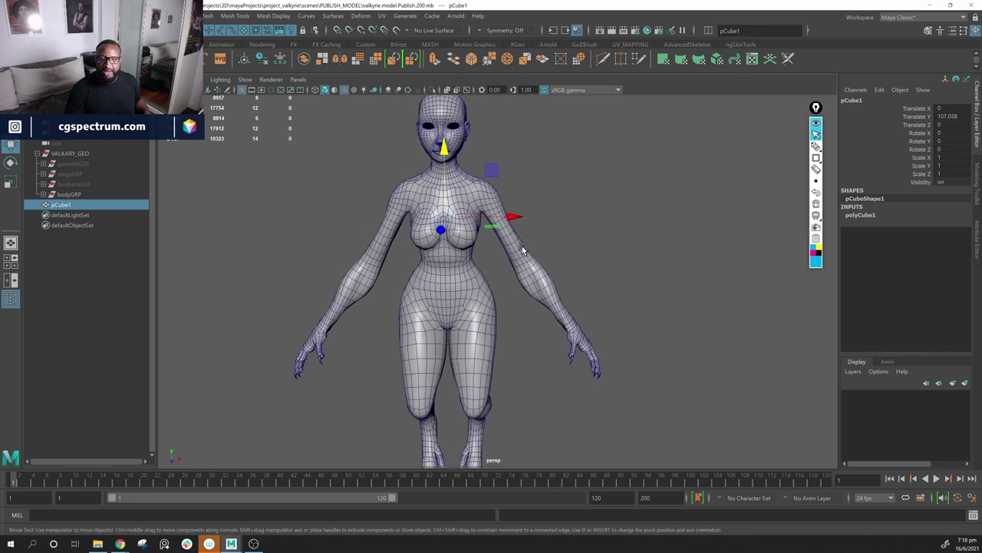
drag(515, 217, 569, 220)
drag(530, 155, 538, 113)
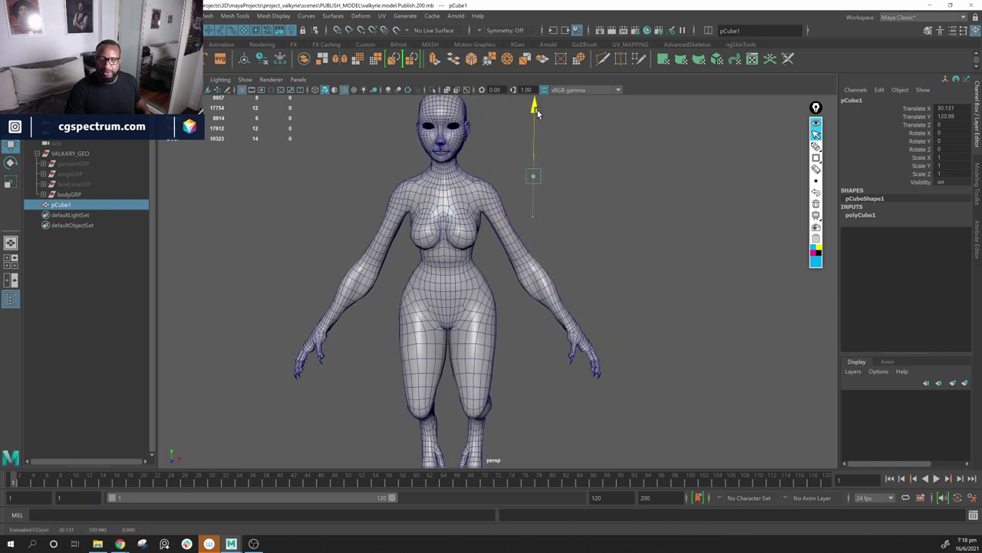
Step: Scale the cube uniformly to about 18.9
click(9, 184)
drag(533, 182, 577, 202)
alt+middle_drag(576, 202, 711, 259)
alt+drag(712, 259, 670, 272)
scroll(680, 270, up, 5)
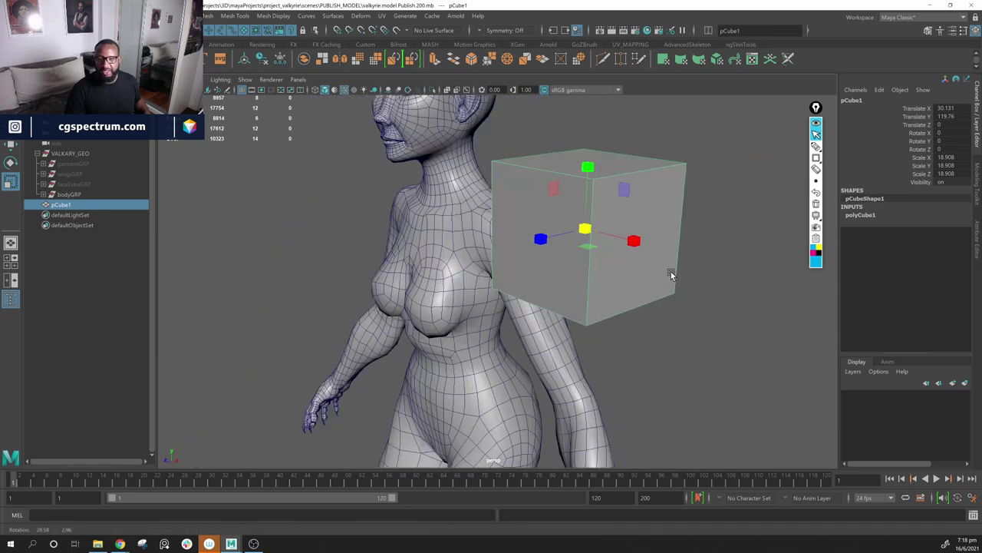
Step: In face mode, extrude the cube's outer side face a short distance and taper it inward
right_drag(650, 198, 653, 230)
alt+drag(623, 295, 670, 308)
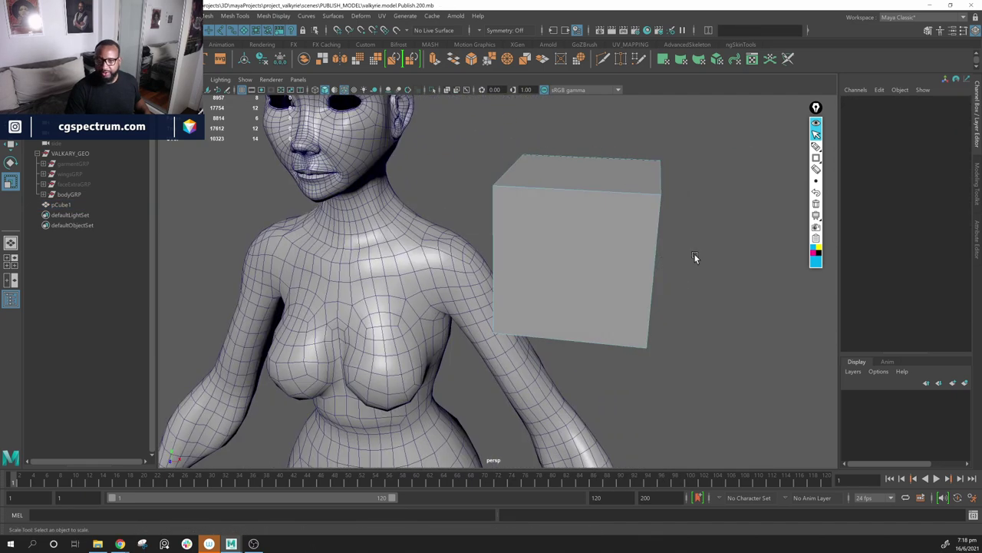
alt+drag(695, 254, 556, 246)
click(558, 247)
key(ctrl+e)
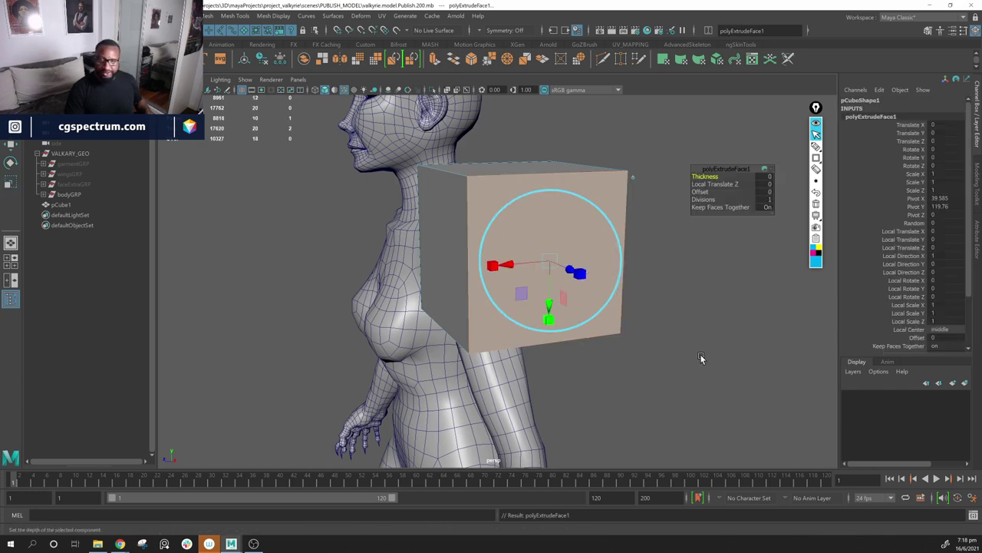
click(601, 327)
alt+drag(601, 327, 809, 265)
key(ctrl+z)
Step: Extrude the tapered side face again, outward by about 39.4 in local Z, to form an arm
key(ctrl+e)
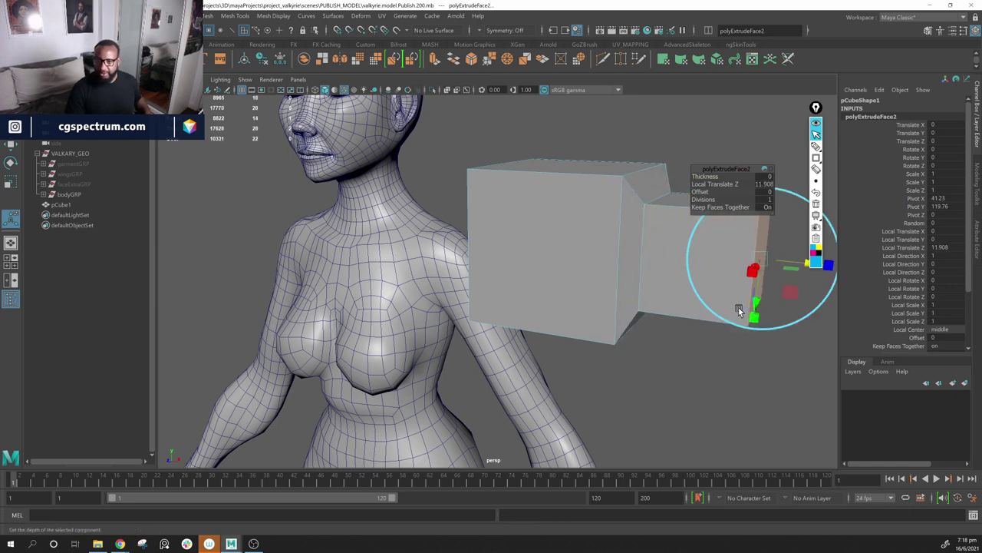
alt+drag(739, 310, 697, 335)
alt+right_drag(697, 336, 645, 311)
alt+middle_drag(645, 310, 577, 327)
scroll(506, 300, up, 5)
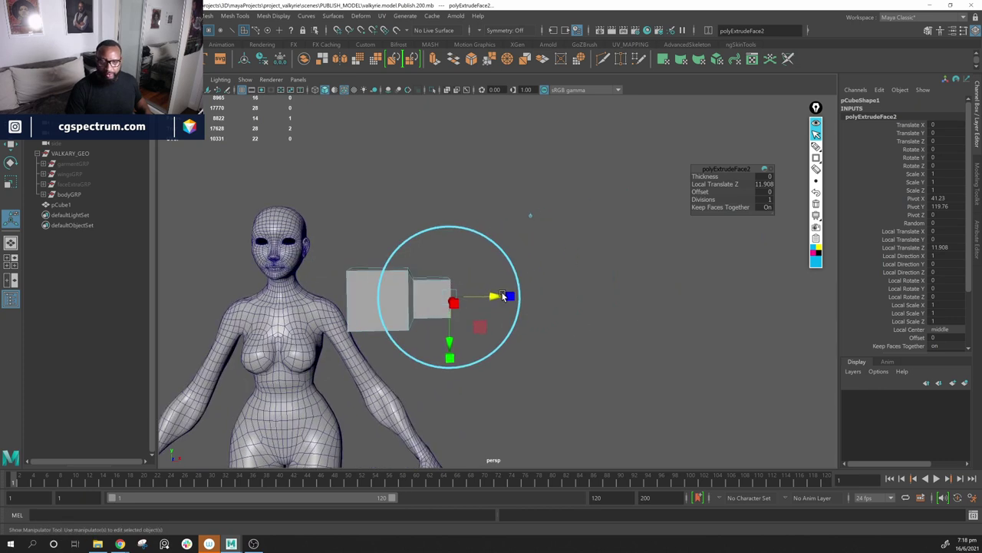
drag(502, 297, 577, 300)
Step: Scale the arm's end face down to about 0.55 in local X and 0.53 in local Y
alt+drag(552, 336, 511, 359)
click(590, 307)
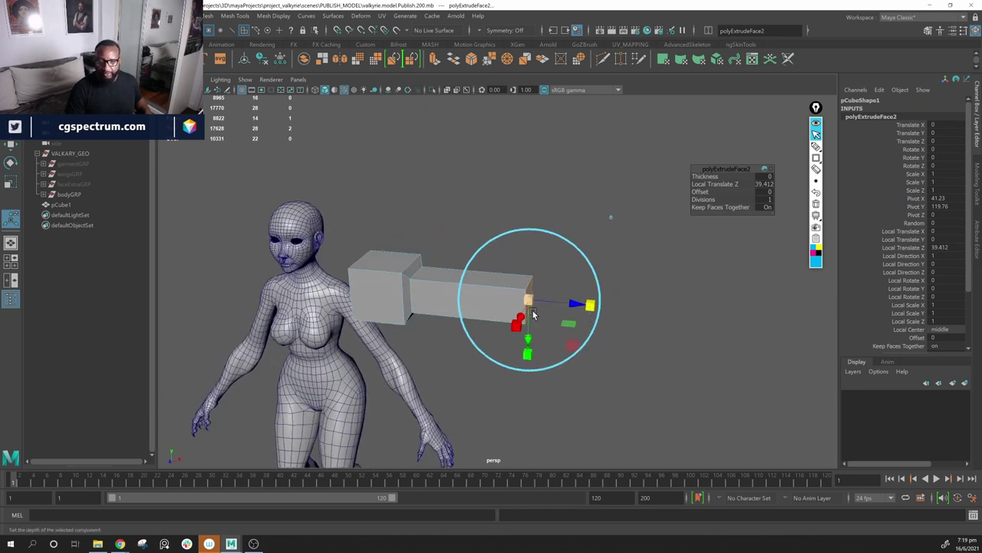
drag(518, 324, 524, 307)
drag(526, 351, 528, 330)
Step: Select the arm's narrow end face and extrude it further outward along X as a second segment
key(e)
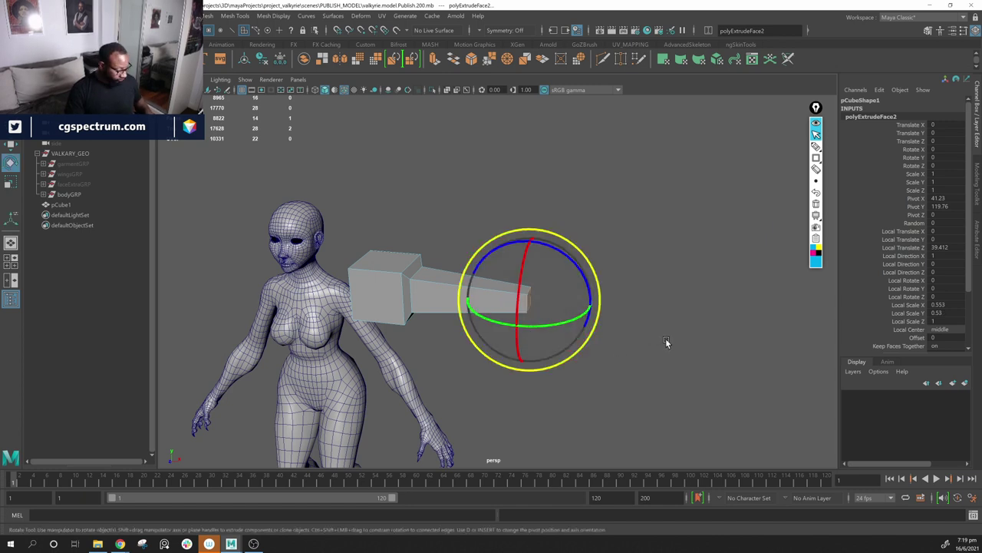
click(545, 313)
click(529, 305)
key(w)
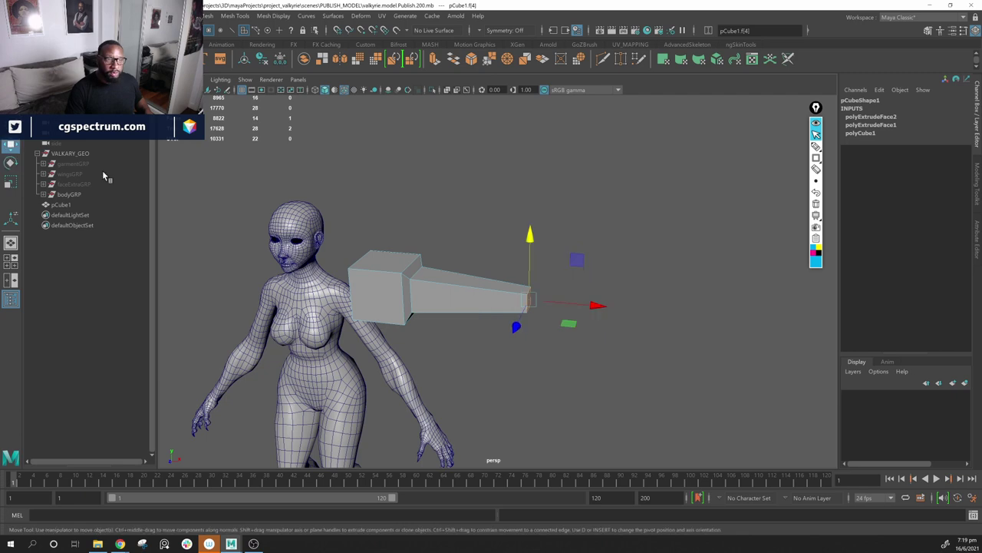
shift+drag(596, 306, 625, 326)
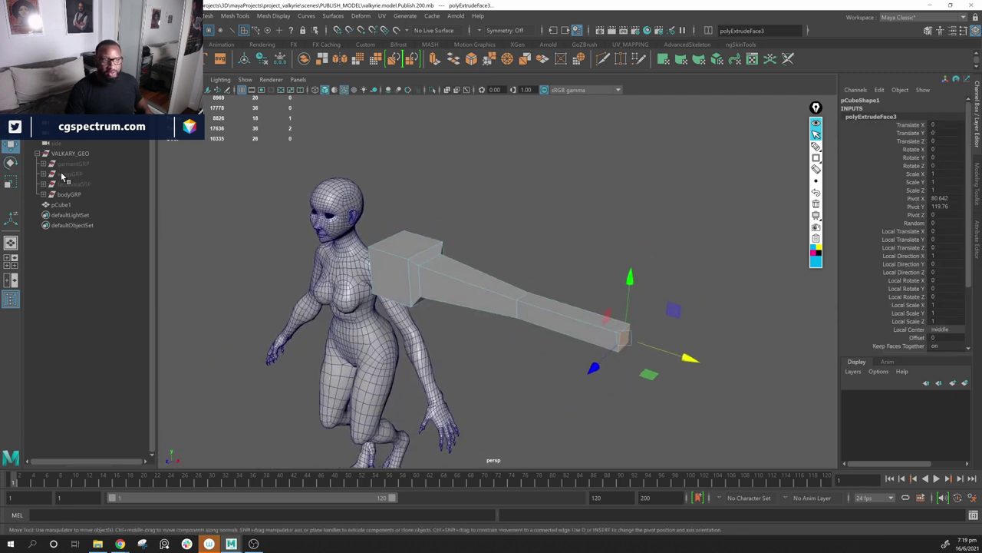
Step: Rotate the end face about the arm's long axis to twist the last segment, and clear the selection
click(10, 162)
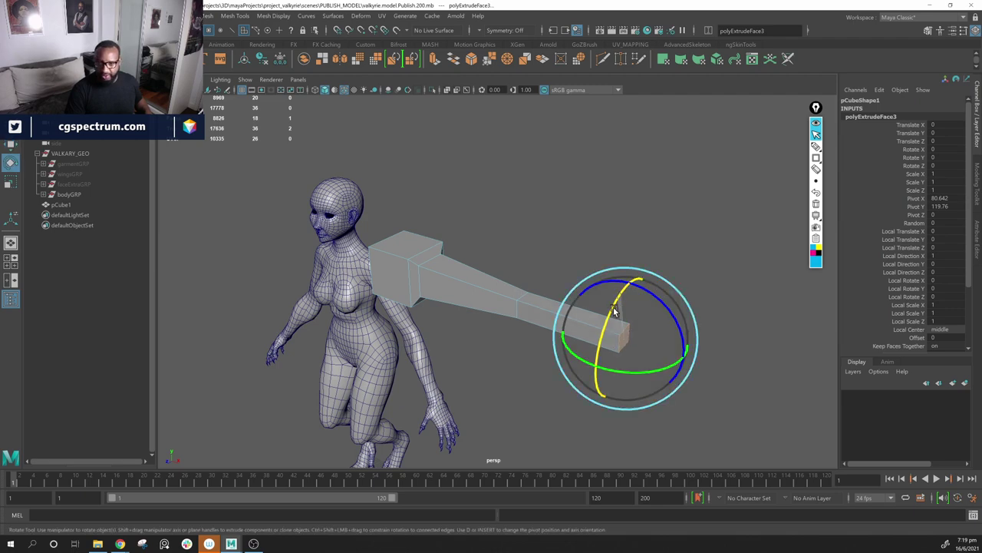
mouse_move(606, 390)
mouse_down()
mouse_move(587, 380)
mouse_move(594, 383)
mouse_up()
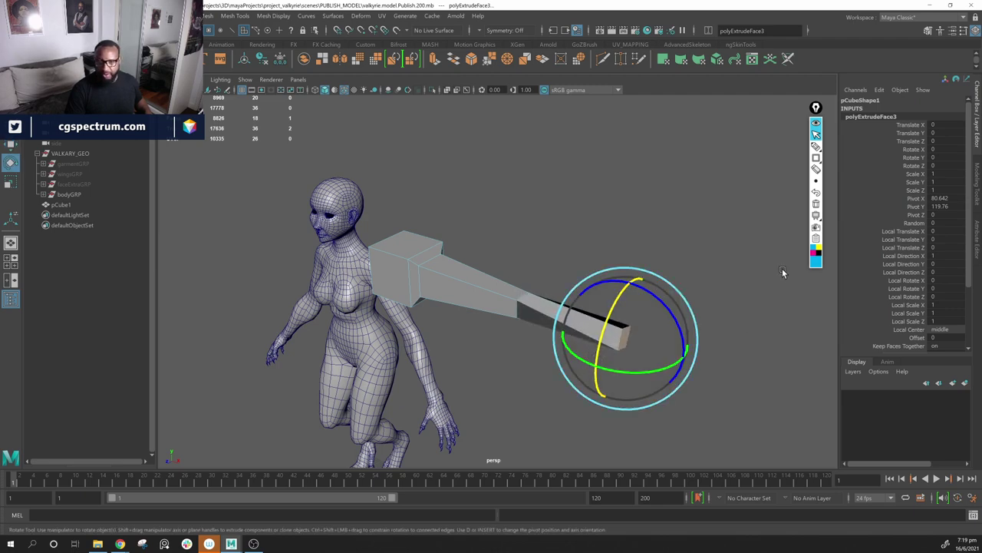
click(779, 270)
alt+drag(673, 316, 416, 288)
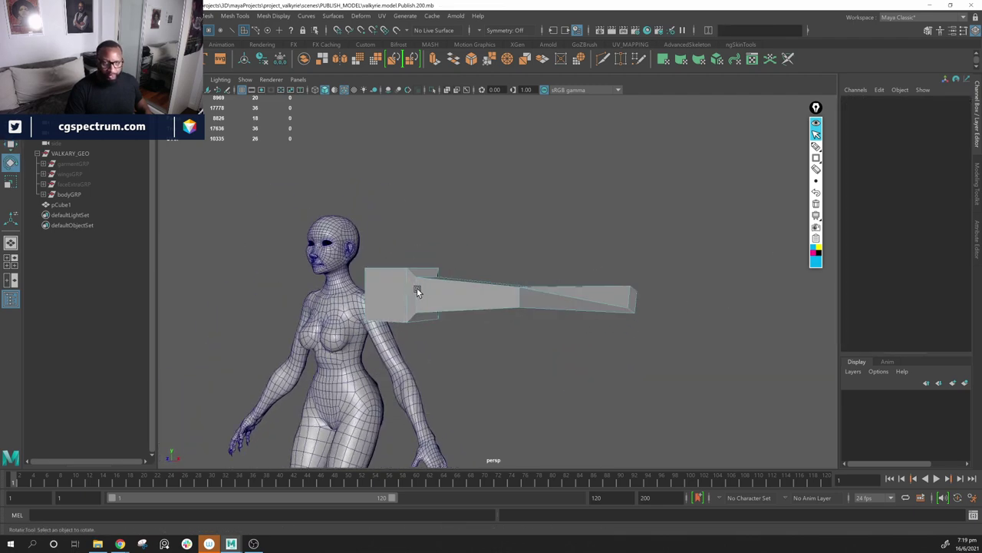
alt+drag(502, 338, 413, 291)
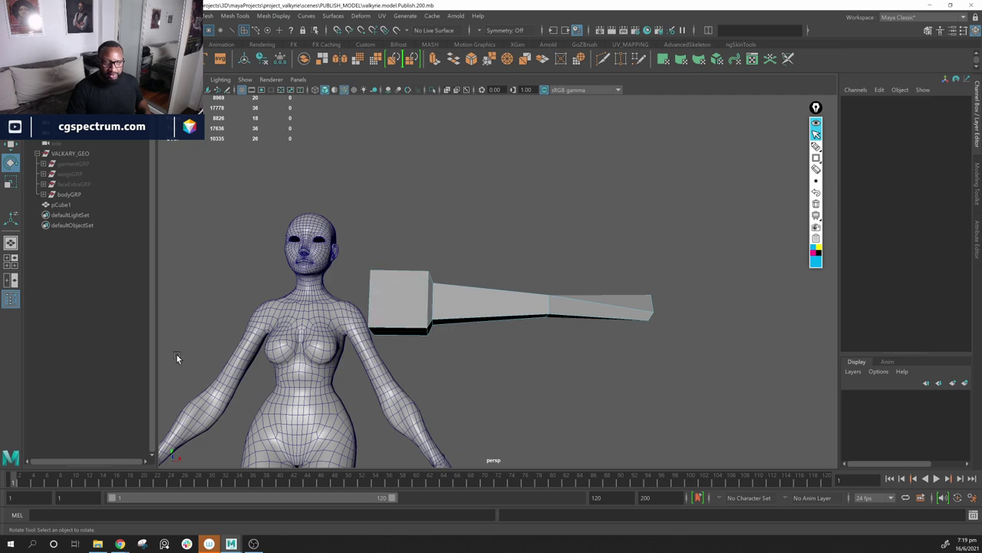
alt+drag(608, 283, 590, 315)
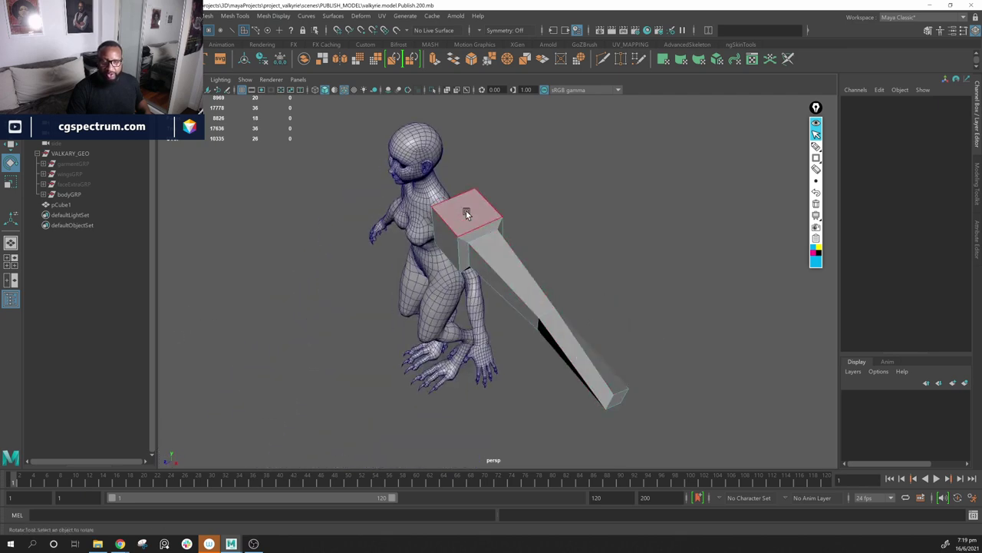
Step: Undo the arm's twist, end scaling and extrusions back to the first tapered side-face extrusion on the cube
alt+drag(476, 223, 430, 220)
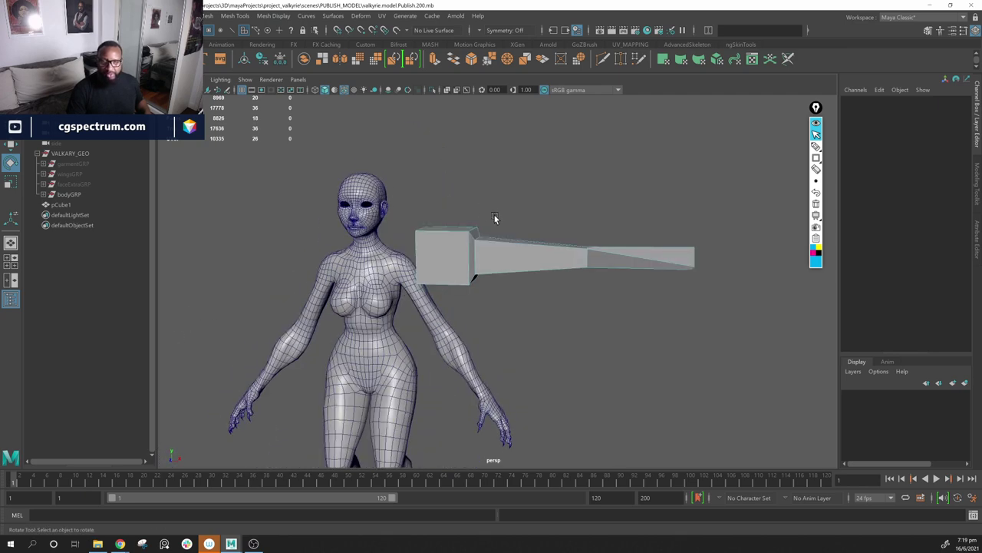
alt+drag(495, 219, 529, 215)
key(ctrl+z)
key(ctrl+z)
key(ctrl+z)
key(ctrl+z)
key(ctrl+z)
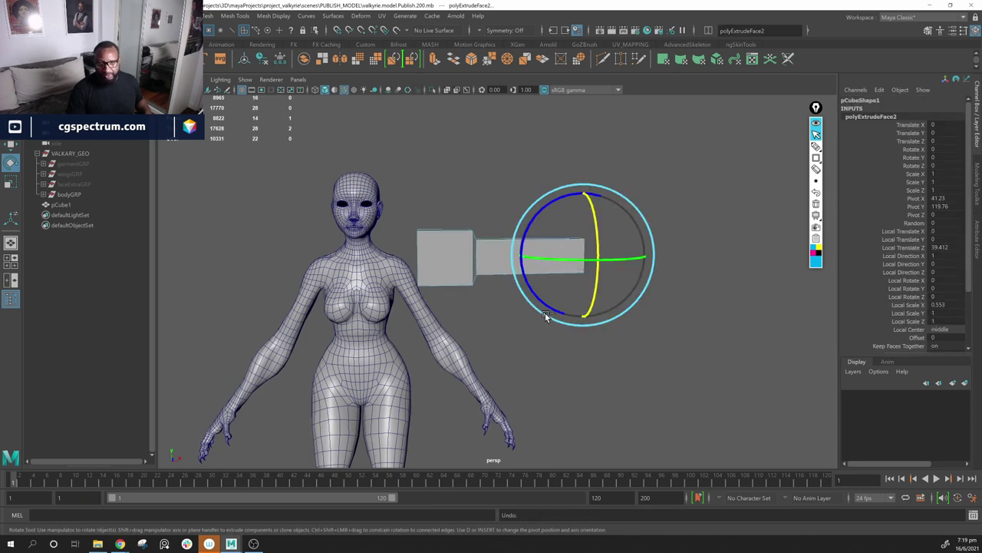
key(ctrl+z)
key(ctrl+z)
alt+drag(545, 318, 519, 265)
click(11, 145)
key(ctrl+z)
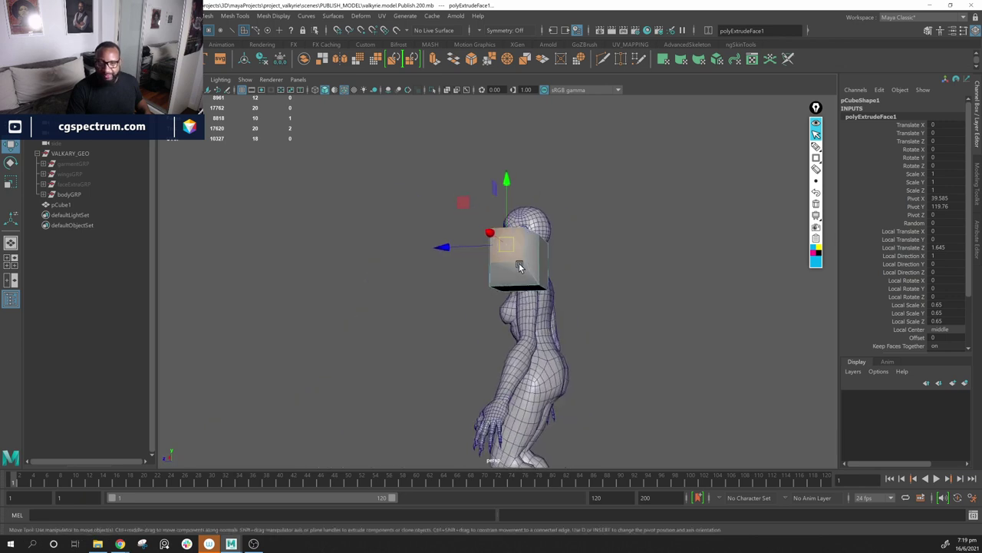
Step: Try to extrude the underside face of the cube's tapered section downward and flatten its end by scaling
click(636, 303)
alt+drag(592, 312, 619, 303)
click(499, 287)
alt+drag(513, 301, 546, 313)
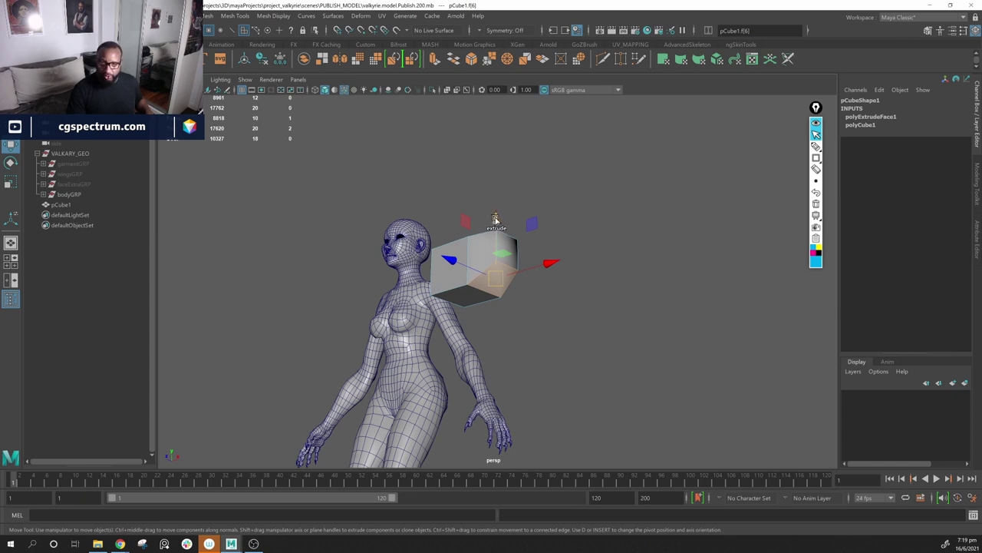
shift+drag(495, 219, 582, 384)
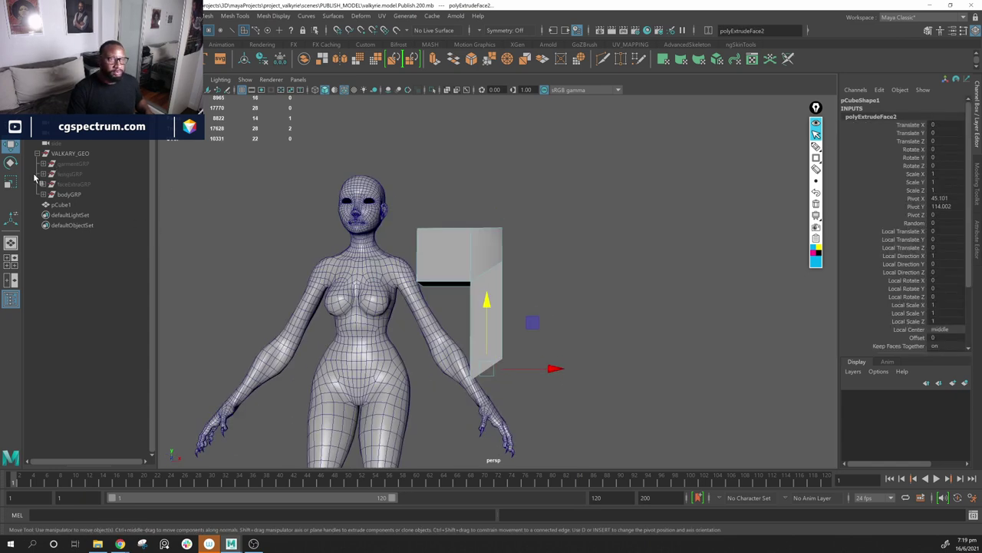
click(11, 181)
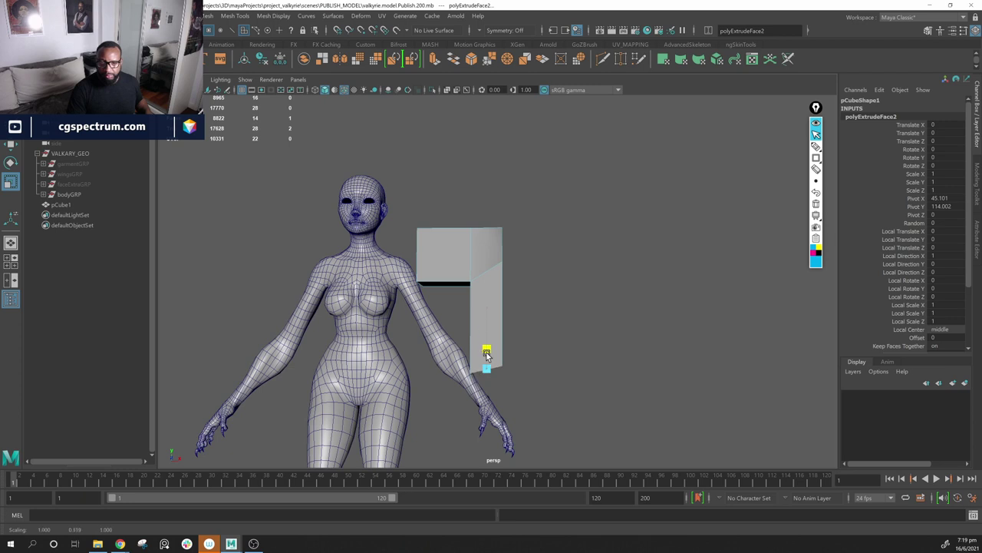
key(ctrl+z)
key(ctrl+z)
key(ctrl+z)
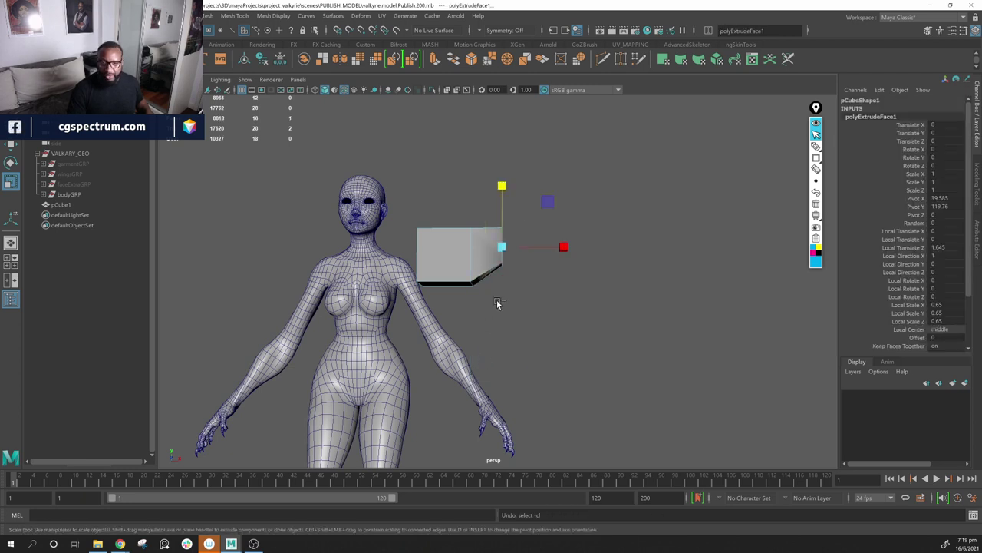
Step: Move the tapered section's end face outward and extrude it along X into a short block
alt+drag(496, 272, 530, 270)
click(9, 149)
drag(523, 213, 531, 215)
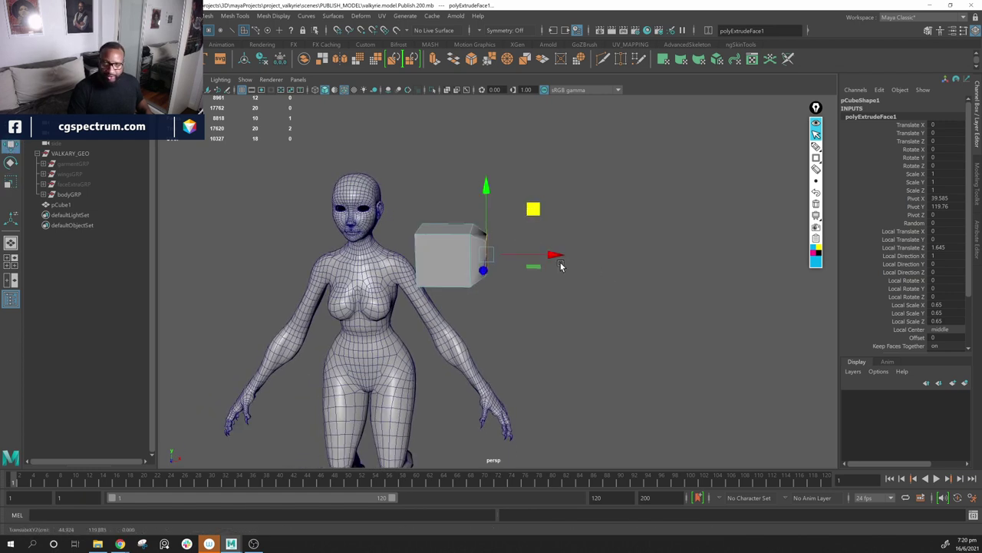
key(ctrl+e)
drag(560, 267, 566, 262)
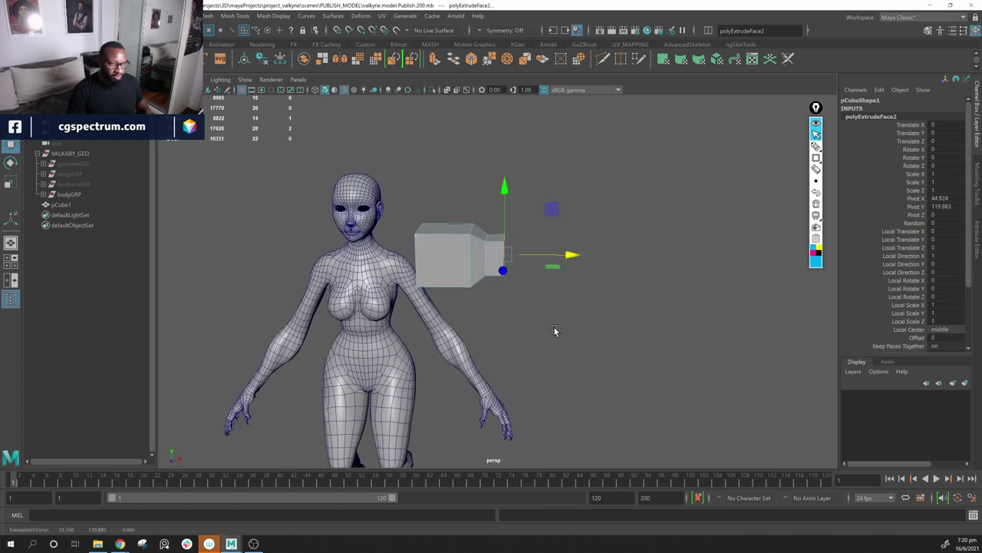
click(554, 330)
Step: Select the underside face of the short end block and extrude it downward to form a hanging arm
alt+drag(507, 264, 516, 265)
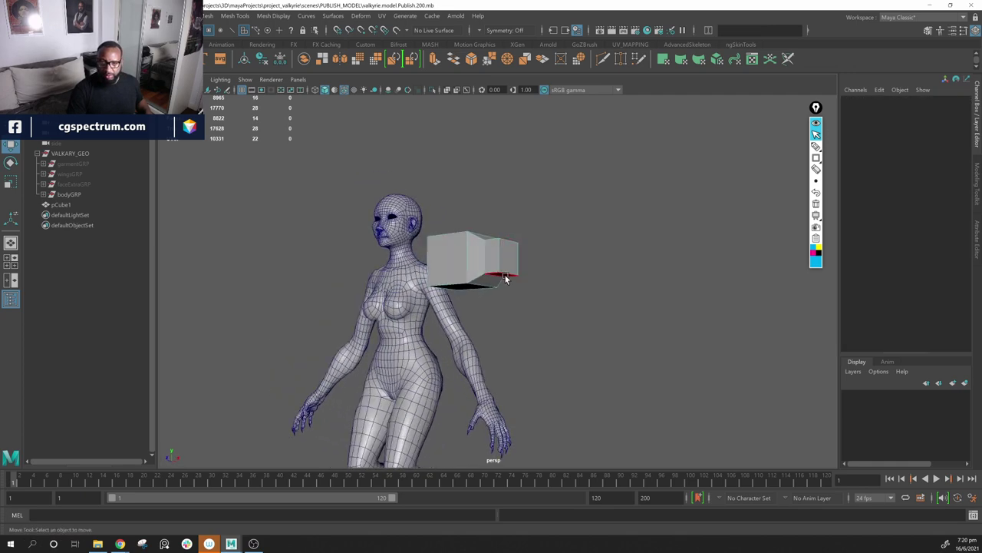
click(505, 279)
shift+drag(499, 211, 522, 330)
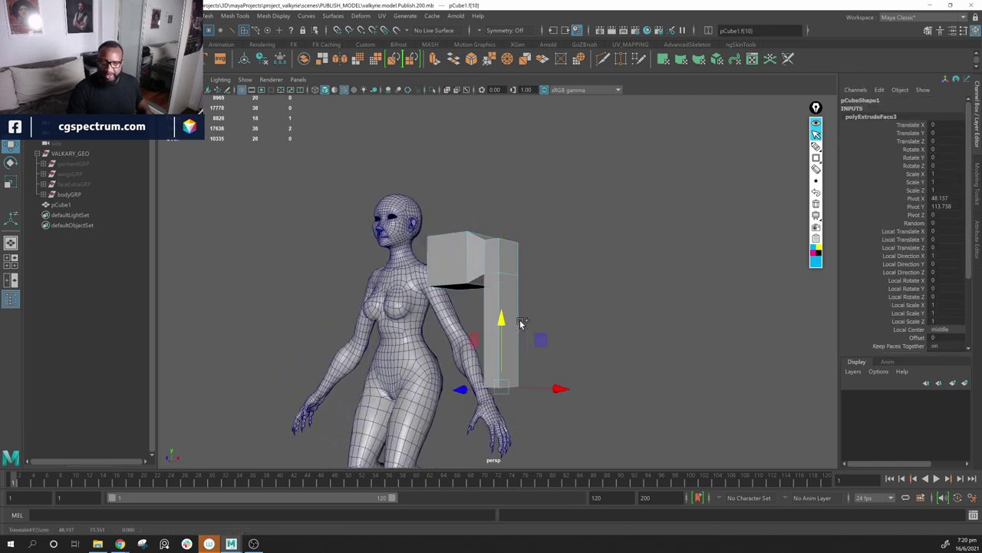
alt+drag(566, 274, 544, 299)
click(547, 299)
Step: Select the outer side faces of the end block and hanging arm, and move them outward along X to thicken the arm
click(505, 272)
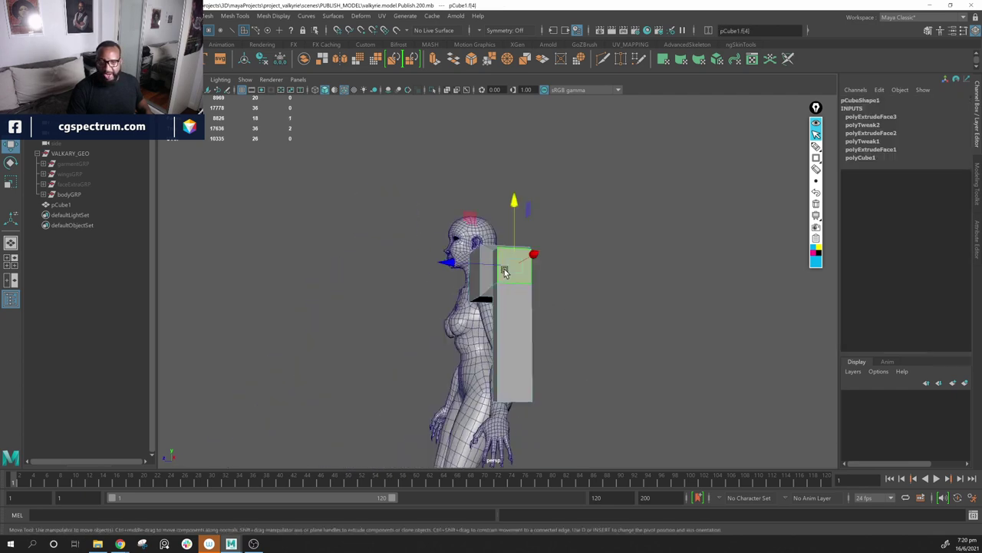
shift+click(516, 328)
alt+drag(539, 354, 580, 341)
click(597, 337)
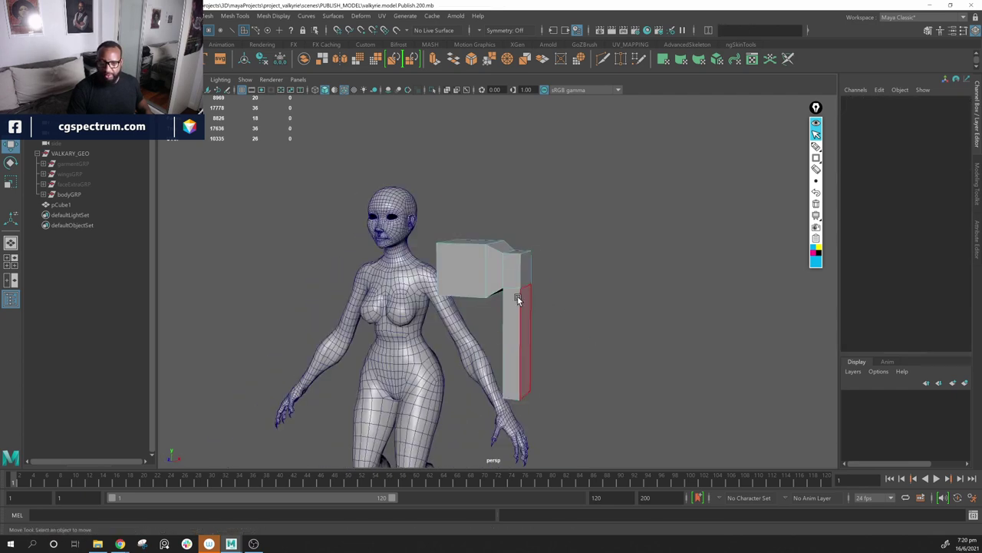
click(528, 277)
click(528, 313)
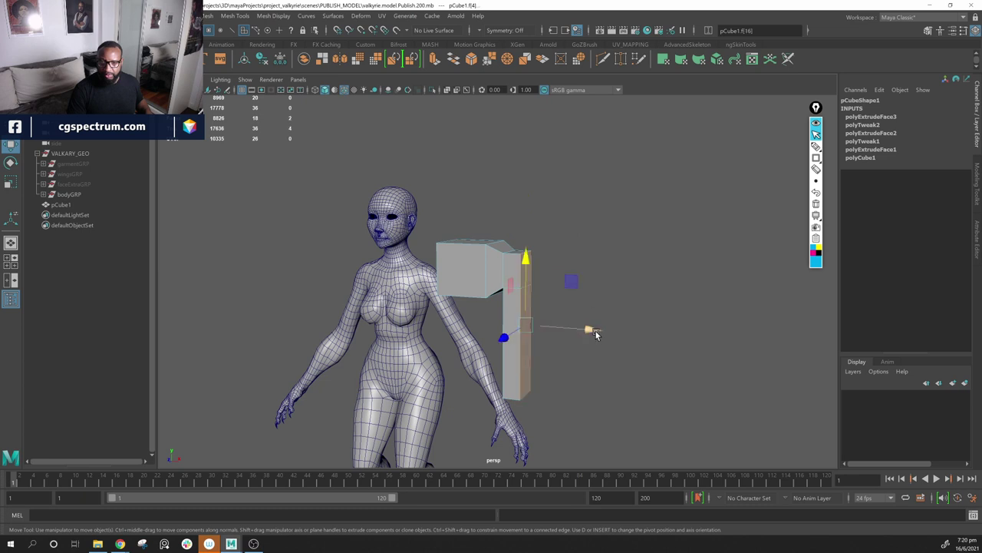
click(587, 334)
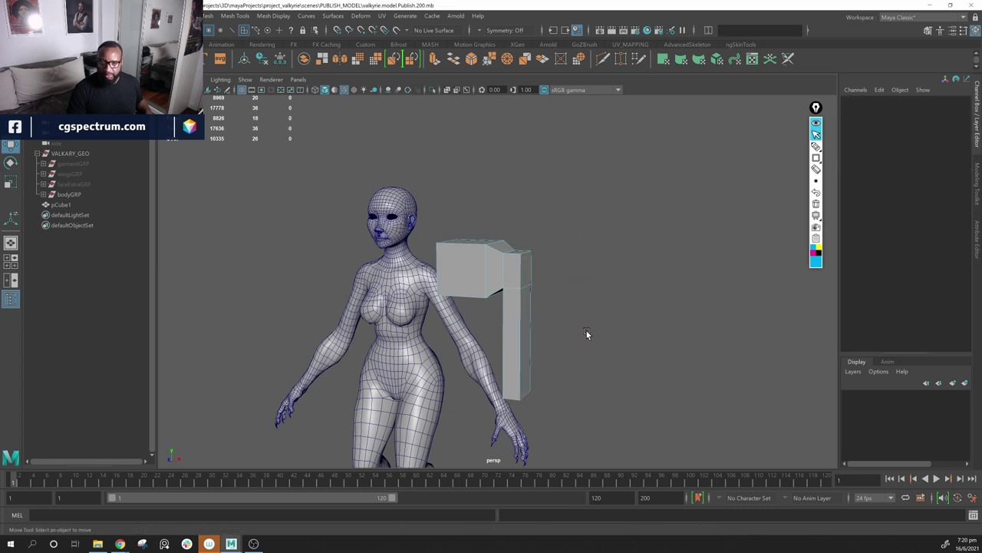
click(541, 325)
drag(574, 328, 614, 323)
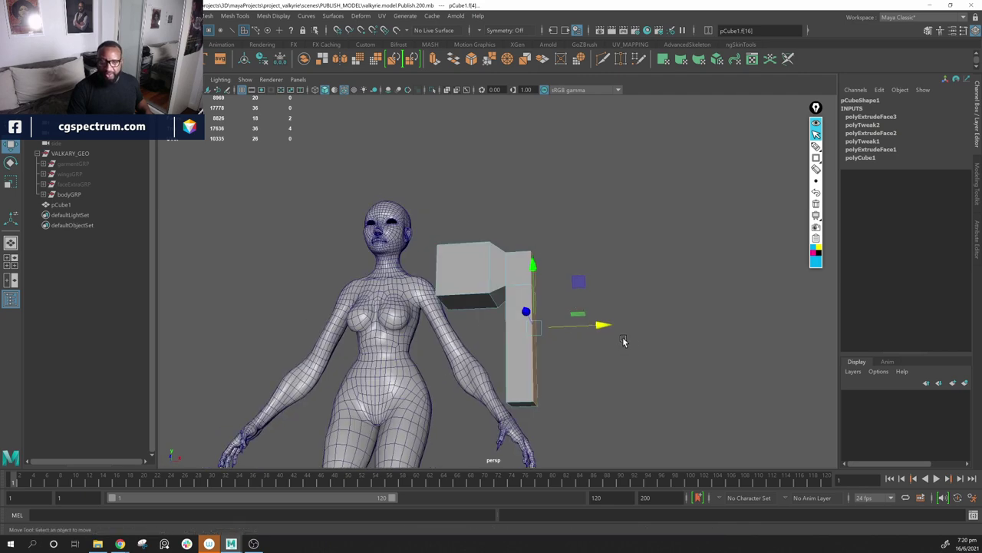
click(622, 340)
alt+drag(436, 287, 521, 301)
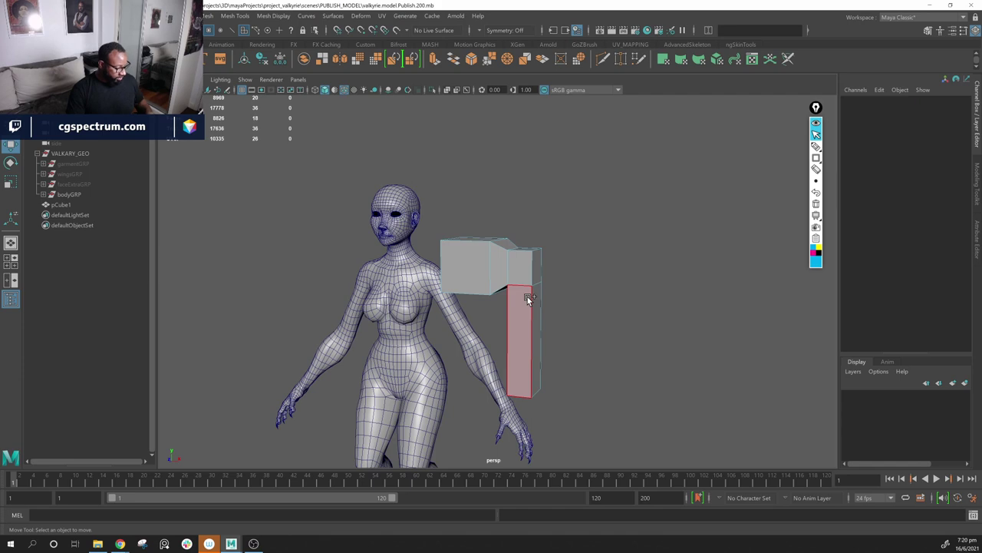
Step: Insert edge loops with Multi-Cut lengthwise through the hanging arm's front and side faces
key(ctrl+shift+x)
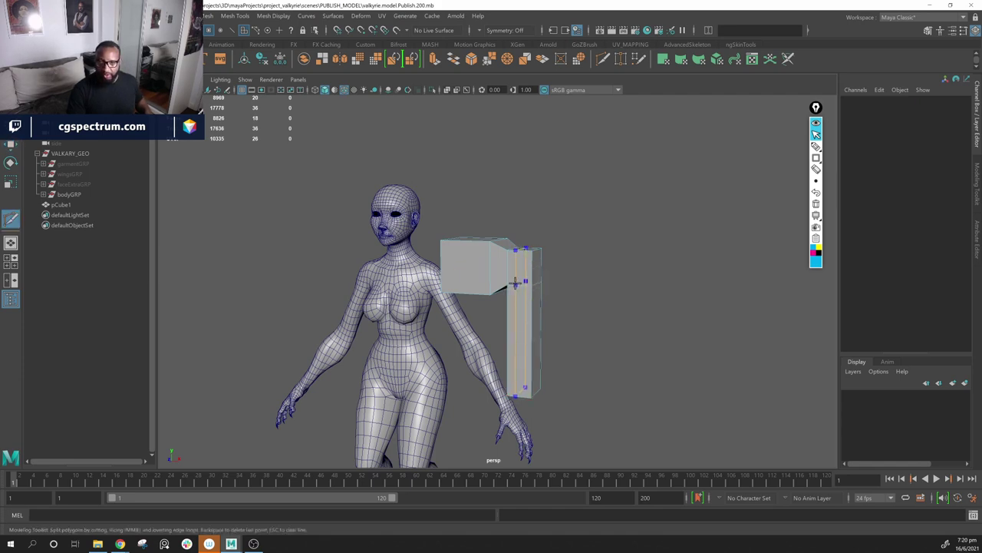
alt+drag(557, 312, 514, 295)
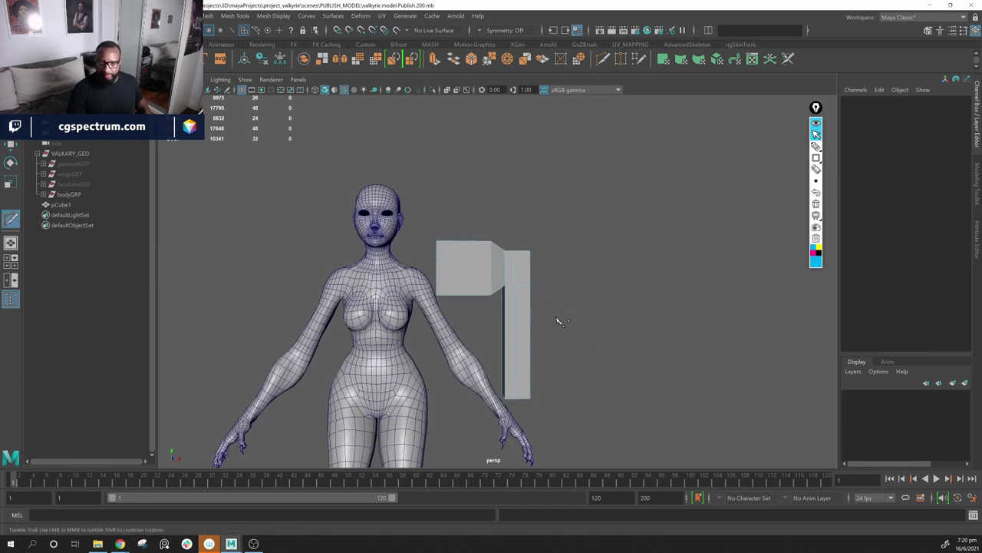
alt+drag(558, 321, 497, 340)
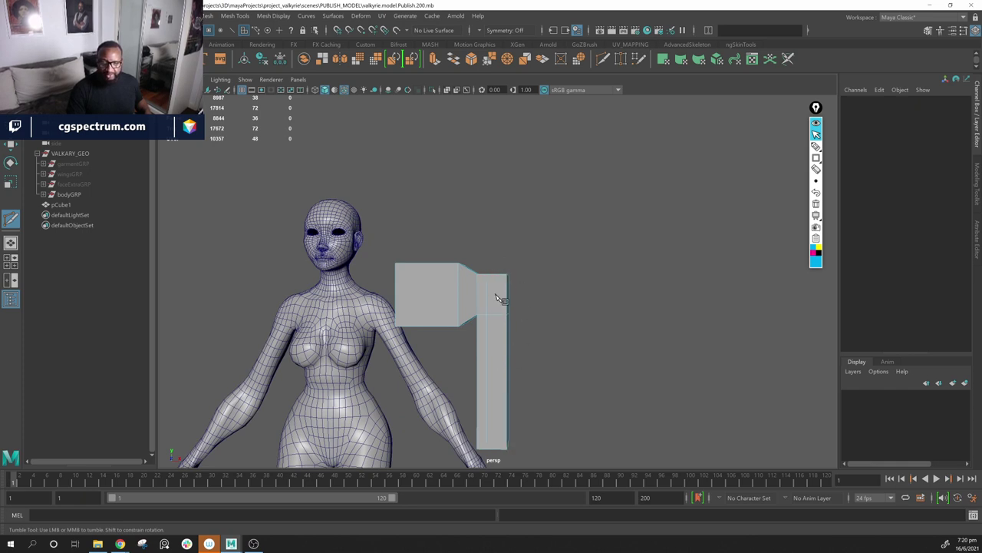
alt+drag(493, 329, 494, 330)
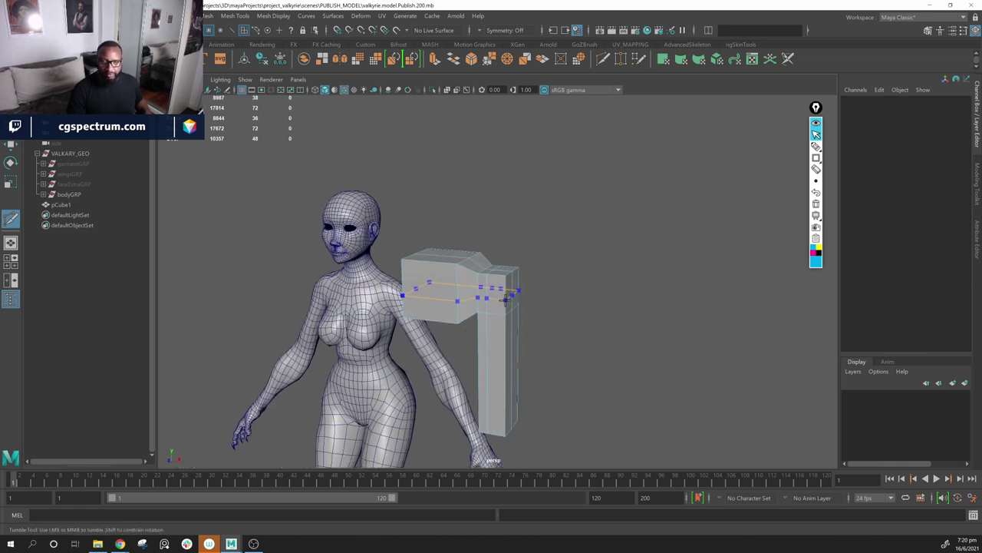
Step: Insert a horizontal edge loop around the cube and upper arm block, and another loop around the tapered shoulder section
ctrl+click(505, 299)
alt+drag(599, 369, 561, 368)
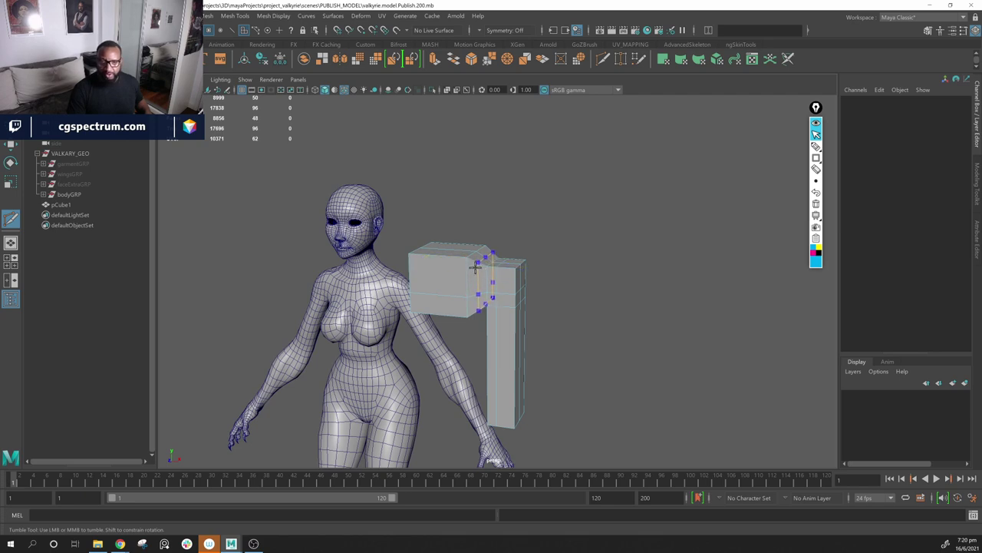
ctrl+click(475, 267)
mouse_move(580, 337)
alt+mouse_down()
mouse_move(596, 320)
mouse_move(585, 338)
alt+mouse_up()
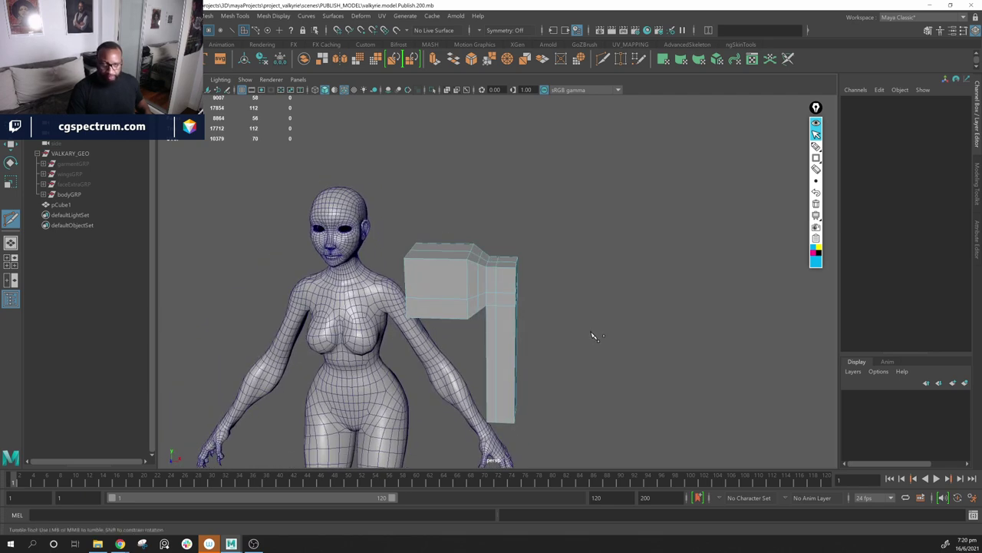
Step: Select all faces of the hanging arm and place their pivot at the top edge where the arm meets the shoulder
click(9, 150)
alt+middle_drag(513, 230, 512, 173)
alt+drag(546, 230, 474, 409)
alt+drag(565, 315, 576, 230)
key(Insert)
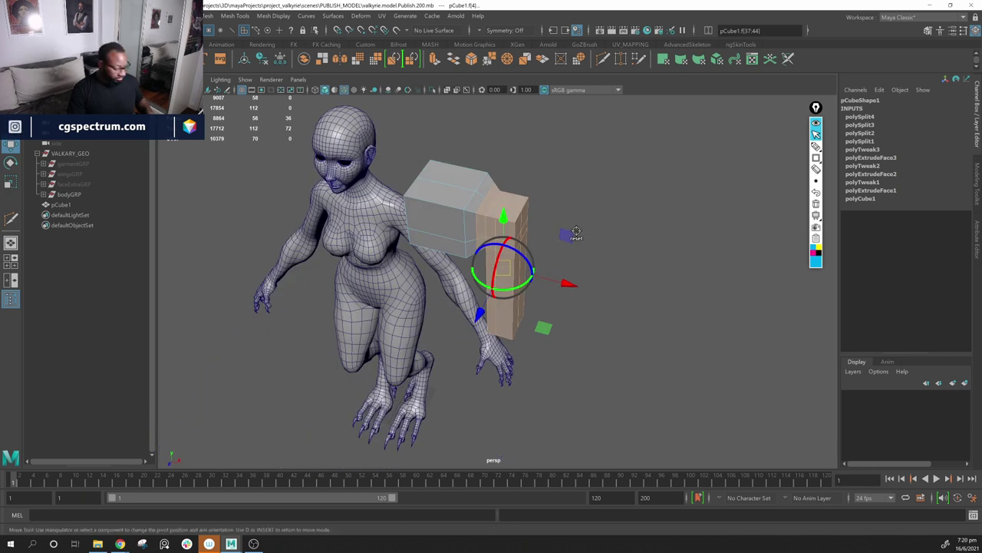
click(488, 192)
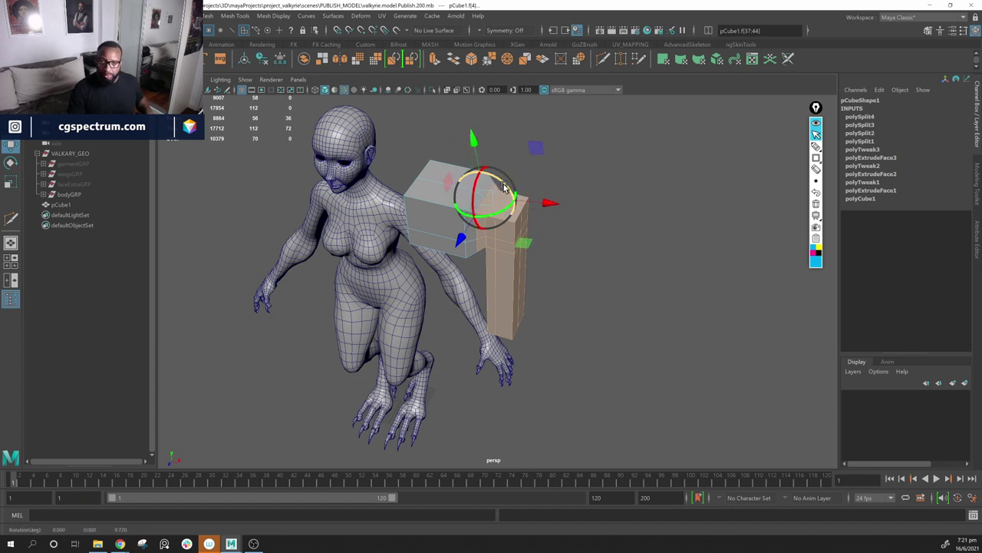
drag(509, 191, 504, 187)
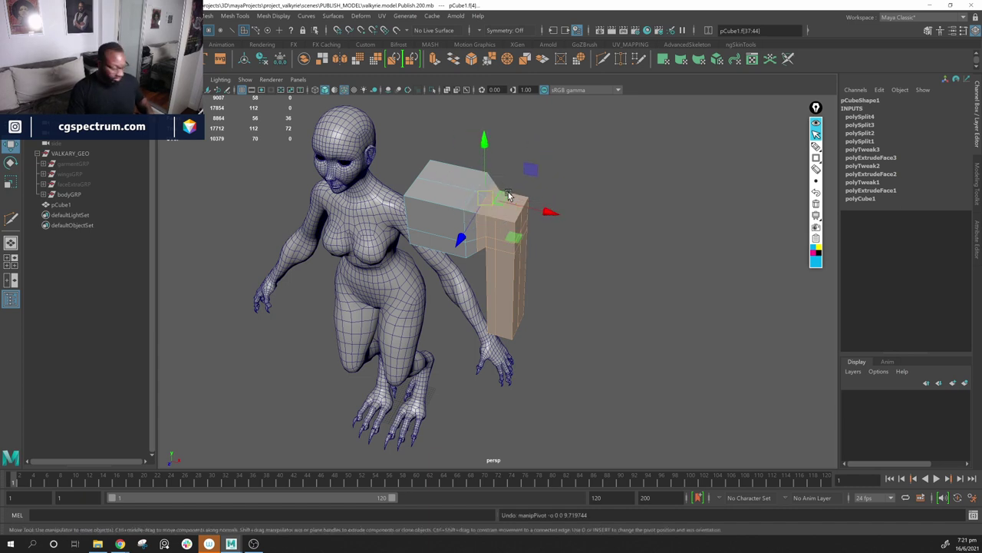
Step: Rotate the arm's faces about the shoulder pivot so the arm hangs angled slightly outward, and clear the selection
key(e)
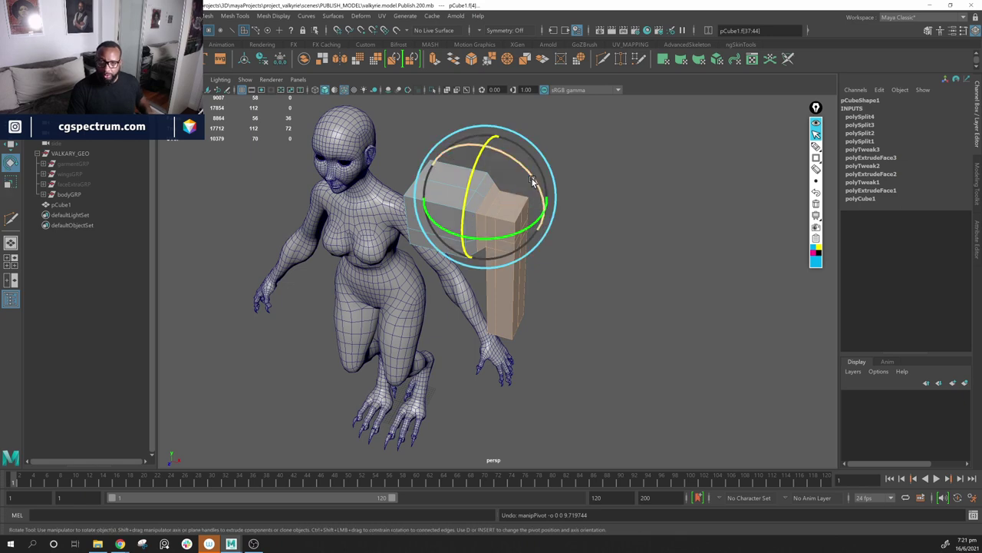
drag(508, 192, 489, 139)
alt+drag(532, 236, 542, 209)
drag(531, 271, 510, 305)
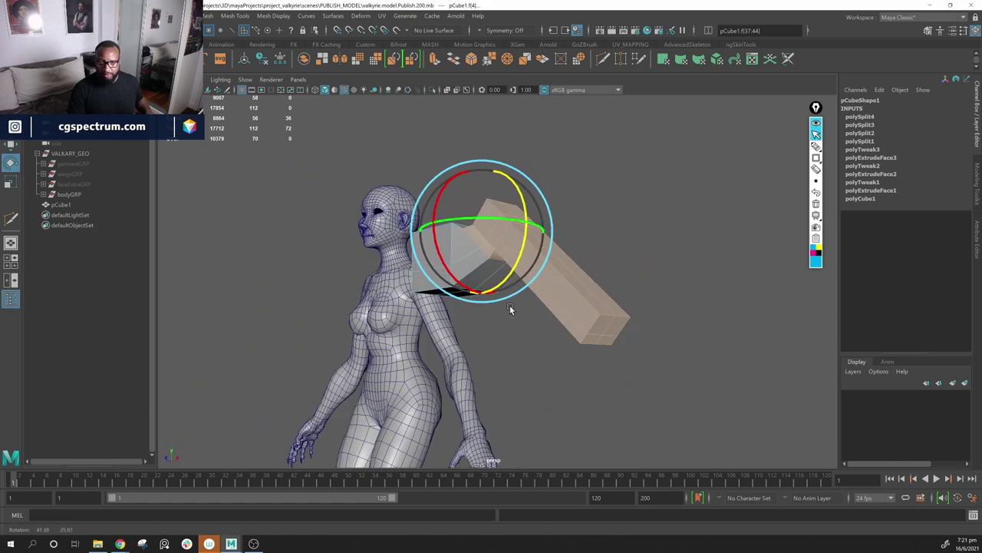
drag(476, 275, 581, 284)
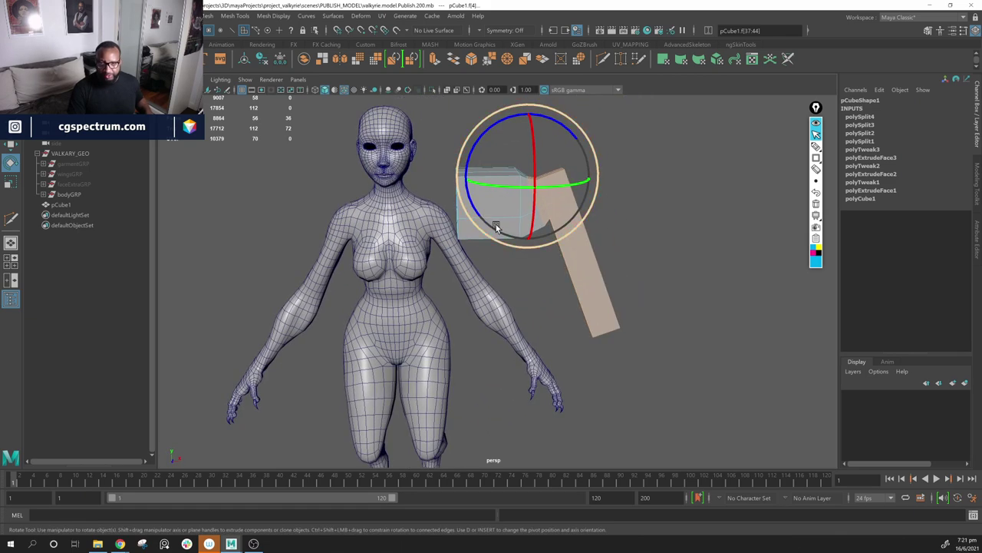
drag(561, 219, 564, 223)
click(616, 320)
Step: Select the face loop around the tapered shoulder section and examine its deformation from behind and from the front
click(531, 226)
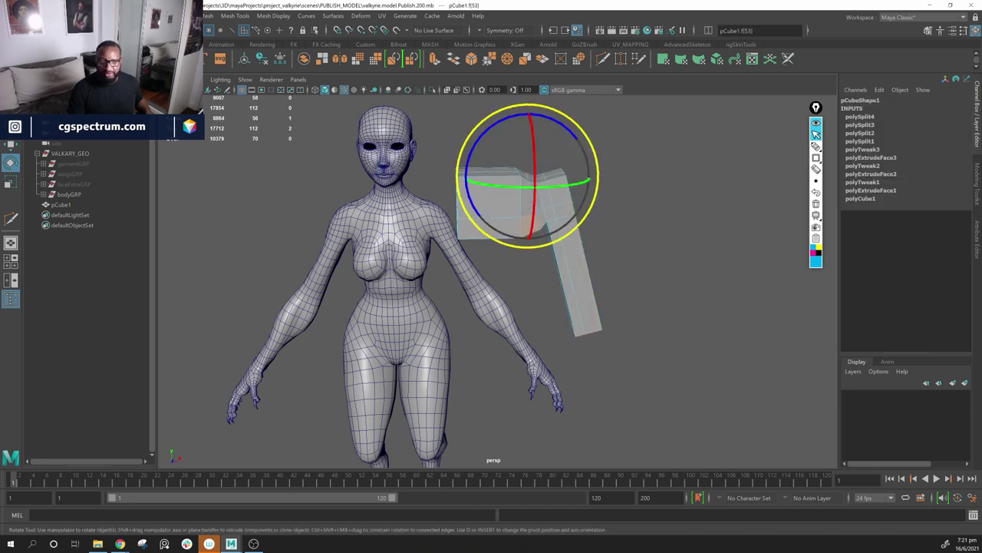
key(q)
shift+double_click(526, 209)
alt+drag(679, 203, 445, 230)
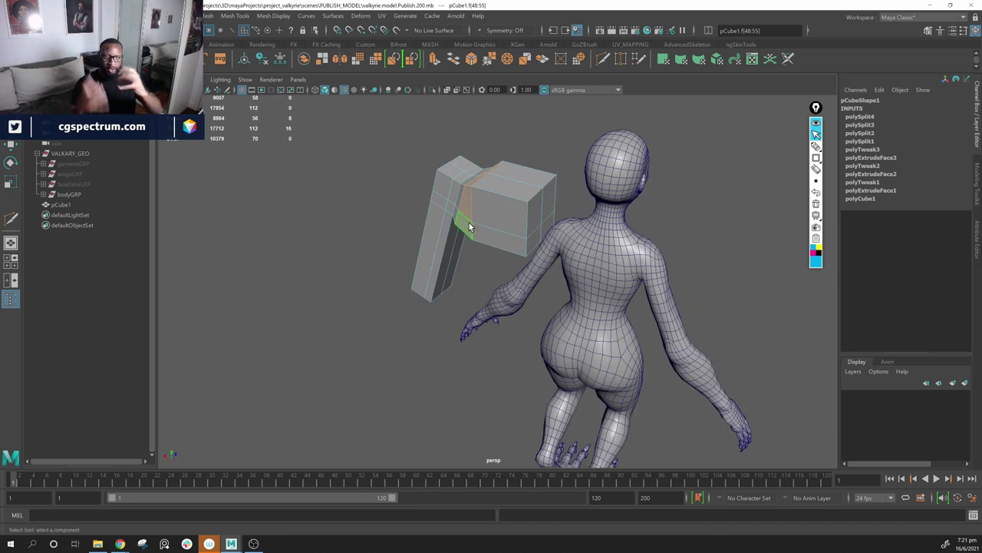
alt+drag(643, 267, 478, 279)
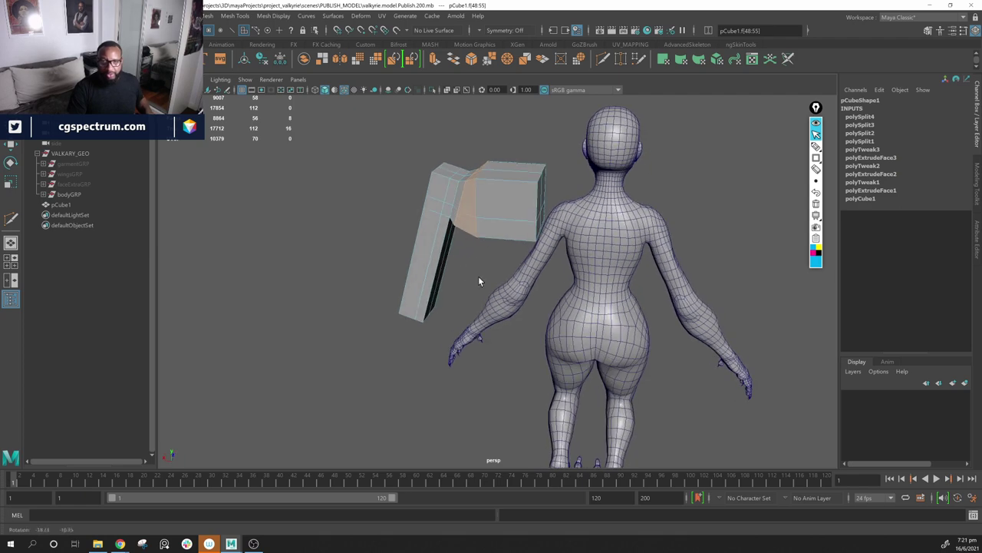
alt+drag(473, 194, 454, 178)
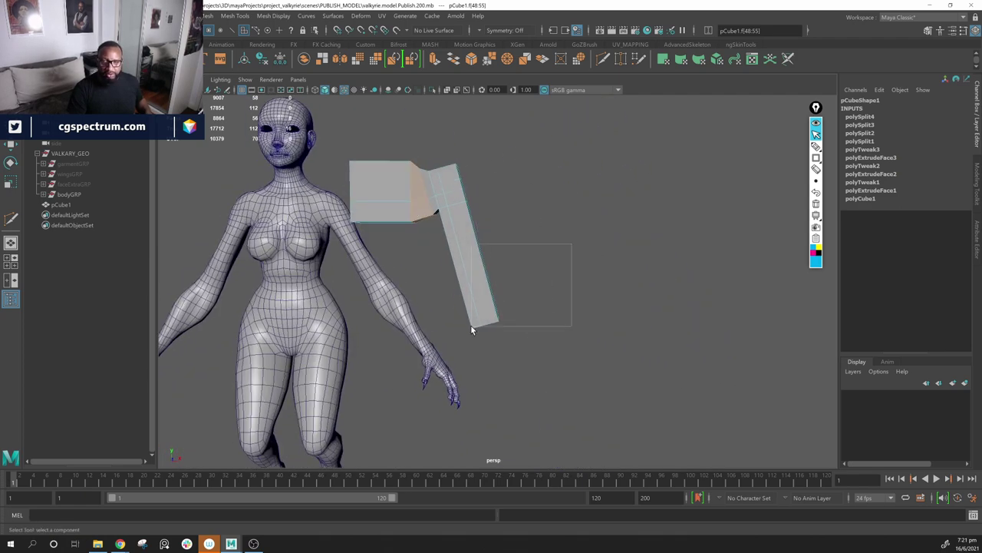
Step: Select the hanging arm's faces and grow the selection into the tapered shoulder section
drag(471, 326, 461, 332)
key(shift+period)
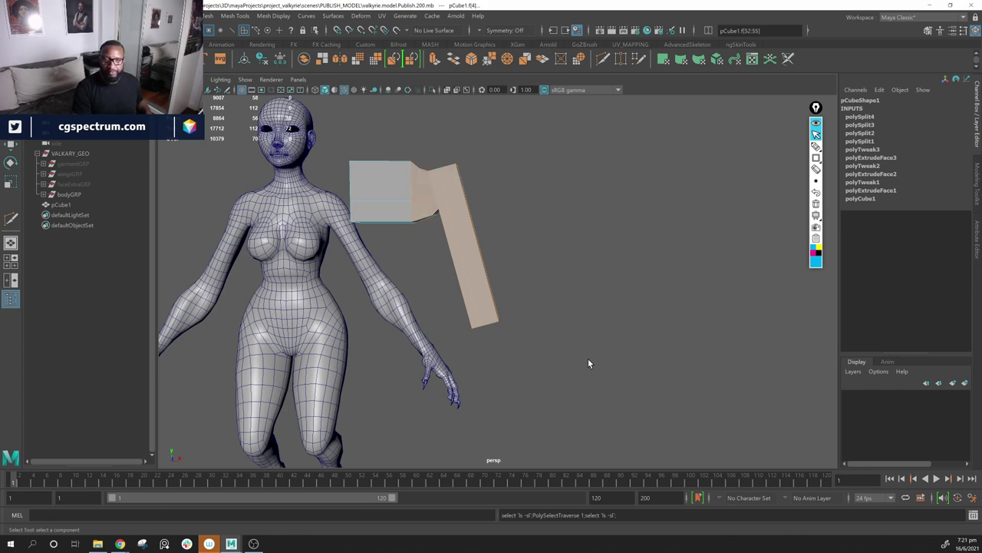
alt+drag(588, 359, 588, 206)
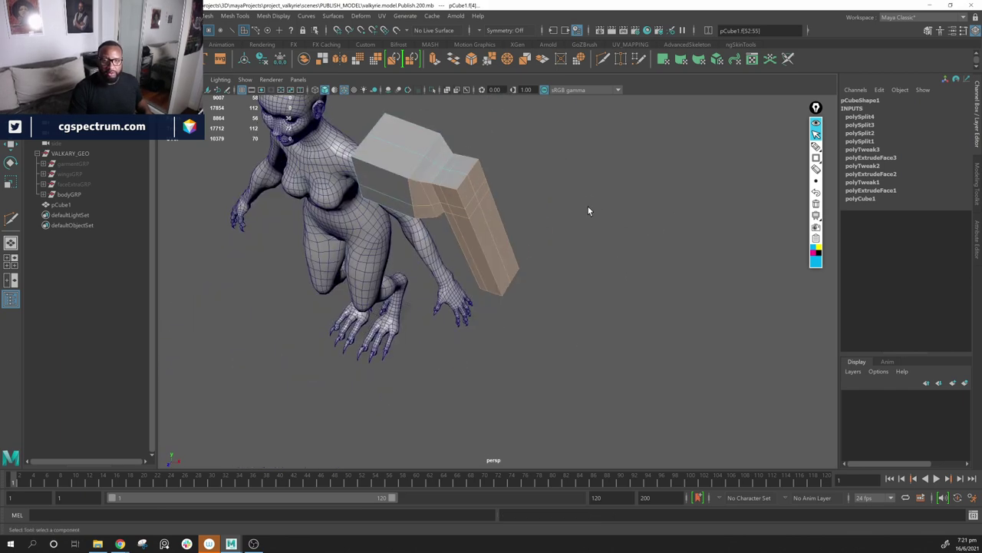
Step: Convert the arm's face selection to vertices, average them to smooth the shoulder transition, and clear the selection
shift+right_drag(529, 159, 529, 288)
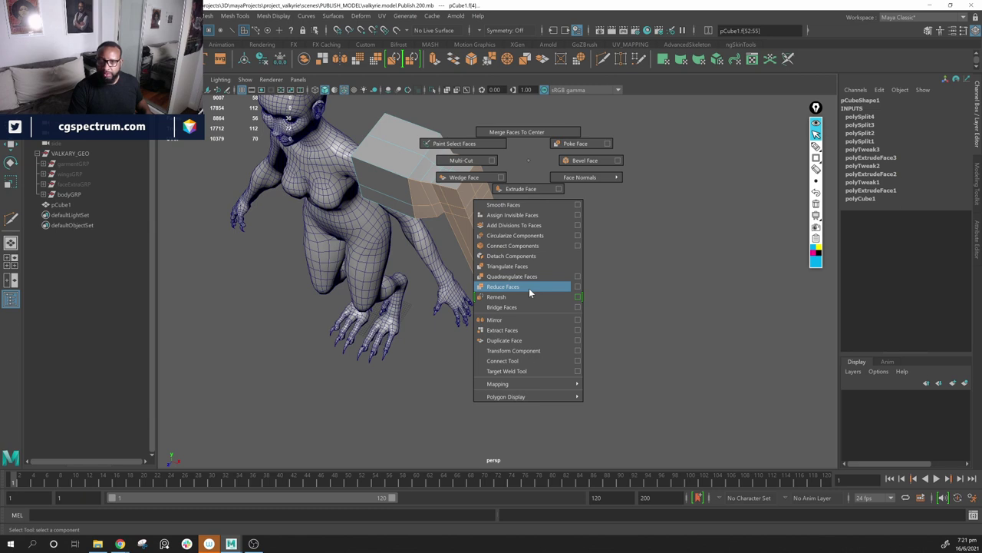
shift+right_drag(529, 288, 736, 283)
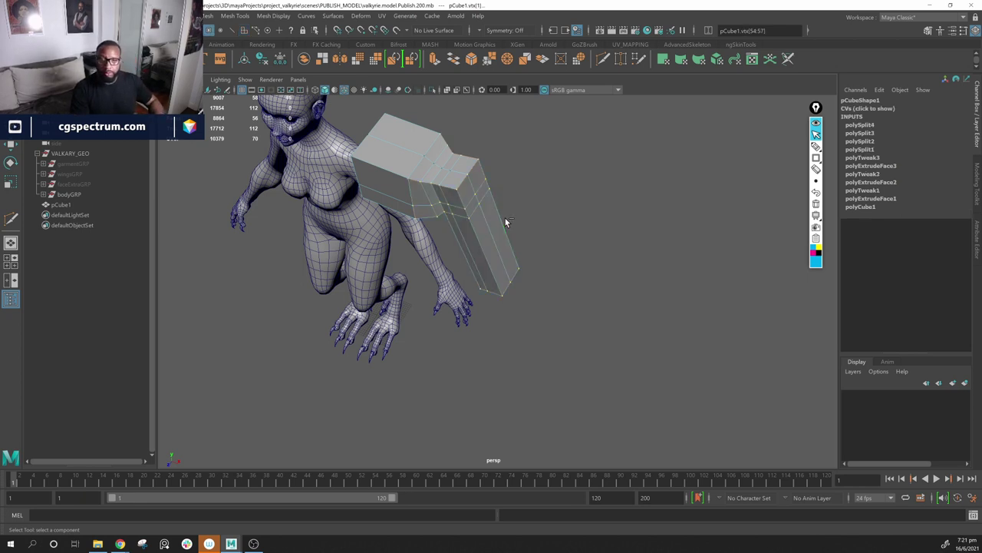
shift+right_click(501, 153)
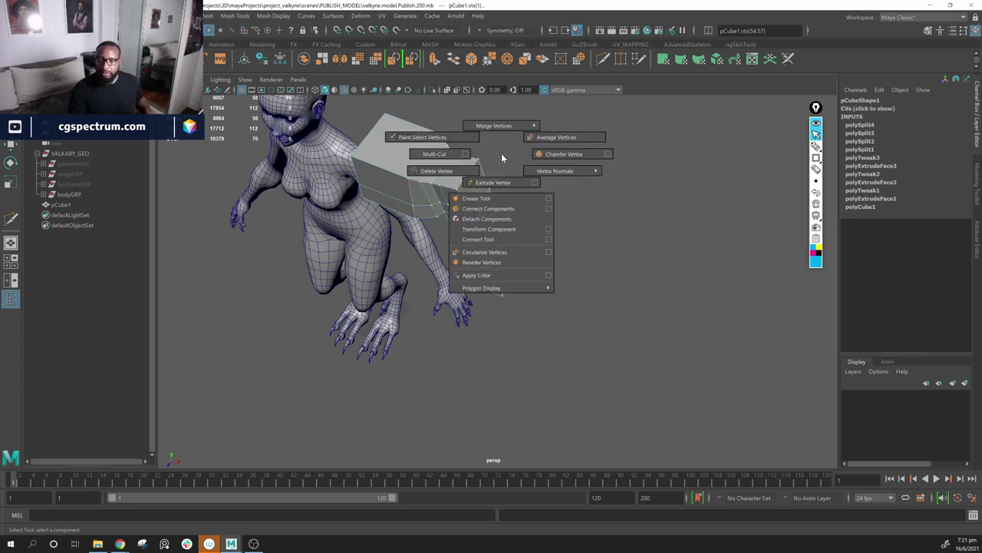
shift+right_drag(502, 156, 544, 138)
alt+drag(491, 269, 427, 173)
click(534, 244)
Step: Select vertices at the top of the shoulder section, nudge them slightly toward the body, and clear the selection
drag(404, 156, 432, 271)
mouse_move(432, 276)
alt+mouse_down()
mouse_move(420, 265)
mouse_move(442, 271)
alt+mouse_up()
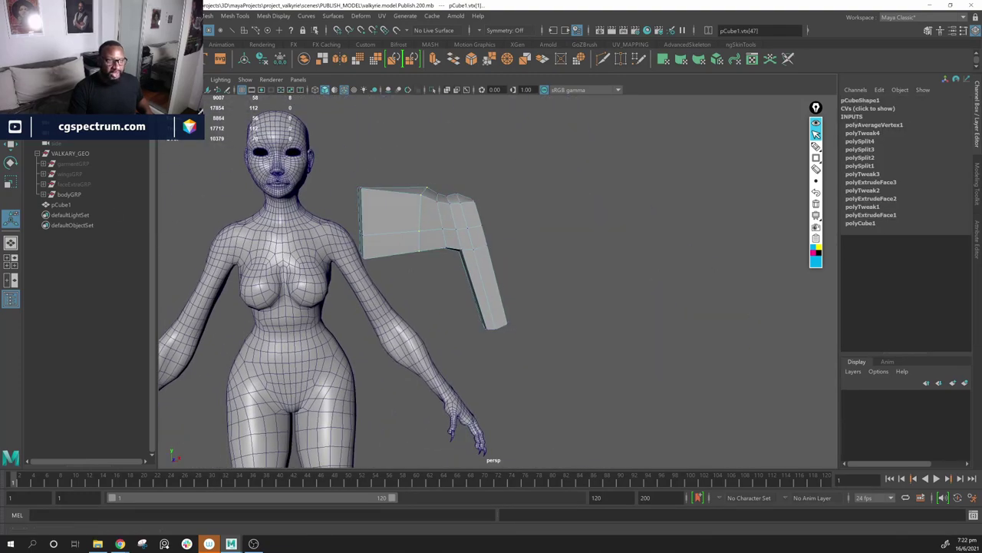
click(14, 146)
mouse_move(438, 193)
mouse_down()
mouse_move(425, 186)
mouse_move(433, 194)
mouse_up()
click(577, 259)
mouse_move(580, 261)
alt+mouse_down()
mouse_move(563, 259)
mouse_move(570, 250)
alt+mouse_up()
Step: Try rotating the hanging arm's vertices at the shoulder using soft selection with an adjusted falloff radius
drag(575, 173, 447, 347)
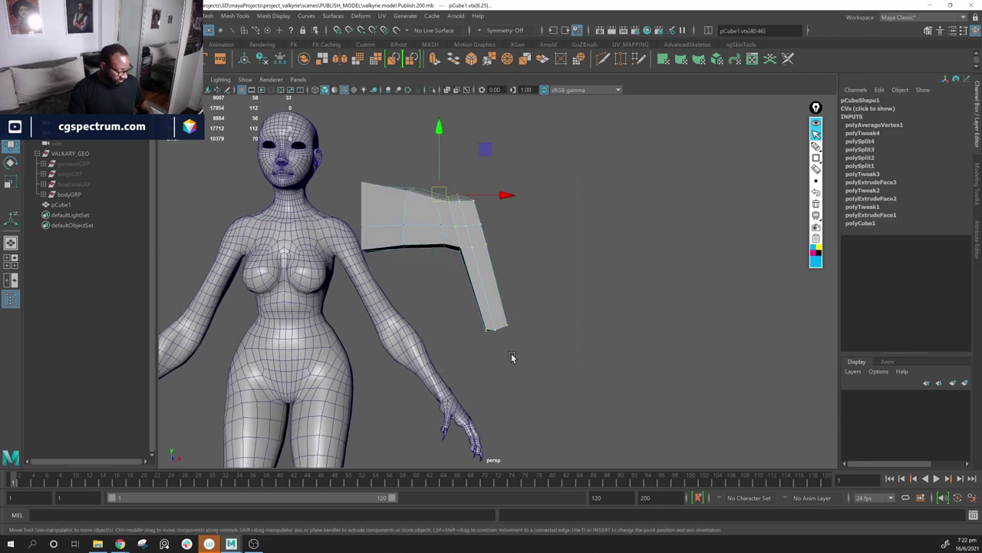
key(b)
alt+drag(518, 315, 513, 273)
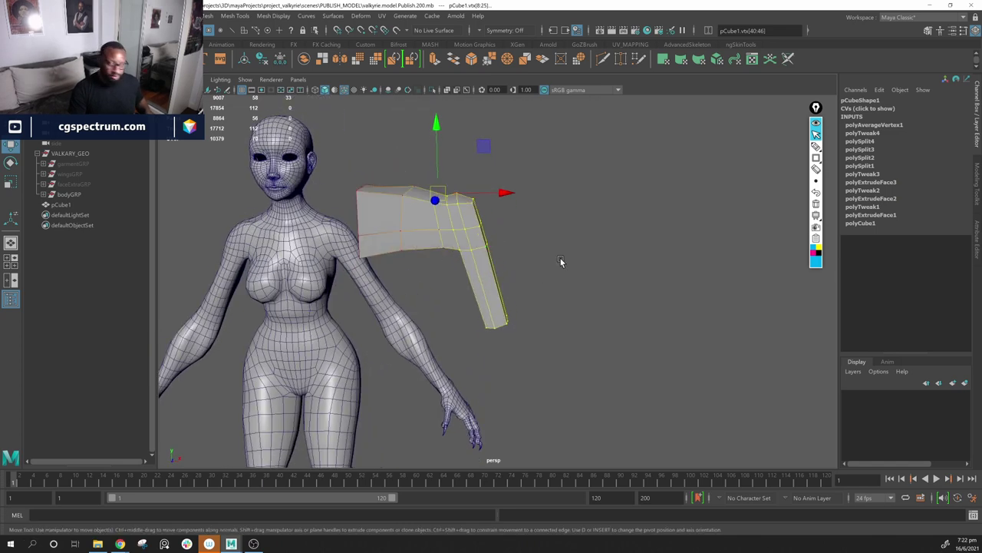
drag(572, 277, 546, 272)
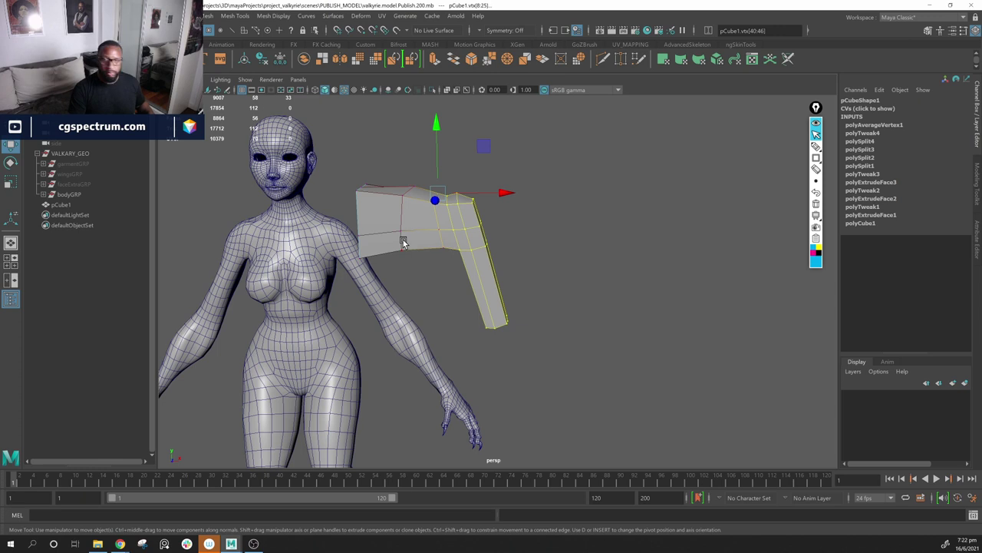
key(e)
mouse_move(471, 188)
mouse_down()
mouse_move(434, 196)
mouse_move(477, 146)
mouse_move(452, 230)
mouse_move(429, 245)
mouse_move(464, 188)
mouse_move(471, 220)
mouse_move(467, 167)
mouse_move(477, 201)
mouse_up()
alt+drag(595, 218, 526, 182)
key(ctrl+z)
key(ctrl+z)
Step: Delete the demonstration arm object pCube1 from the scene
click(714, 294)
alt+drag(572, 286, 713, 269)
click(61, 204)
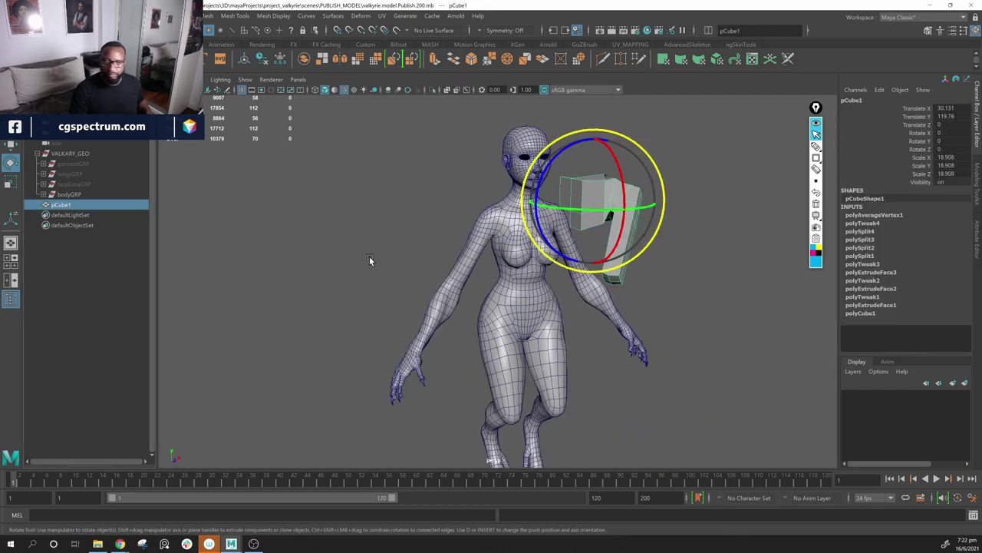
key(Delete)
Step: Annotate the body's shoulder and upper arm with straight lines following the edge loops, and clear the annotation
alt+drag(637, 231, 522, 231)
alt+middle_drag(521, 231, 515, 276)
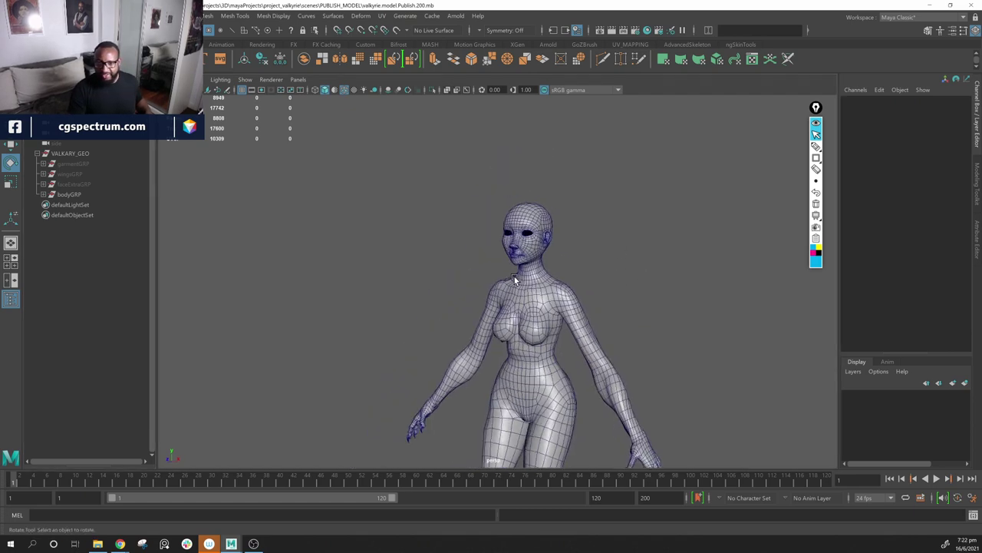
alt+right_drag(514, 276, 620, 325)
alt+drag(620, 324, 517, 283)
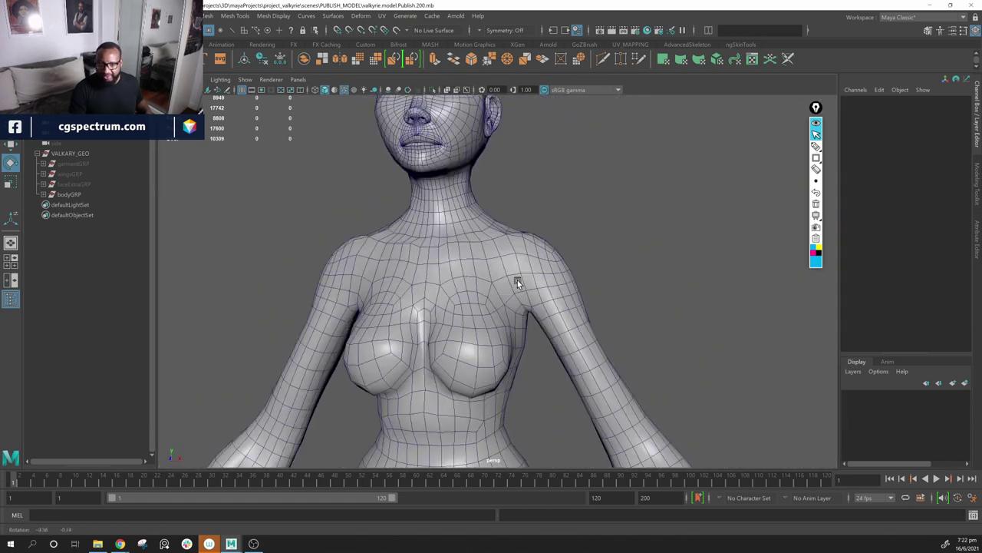
click(815, 146)
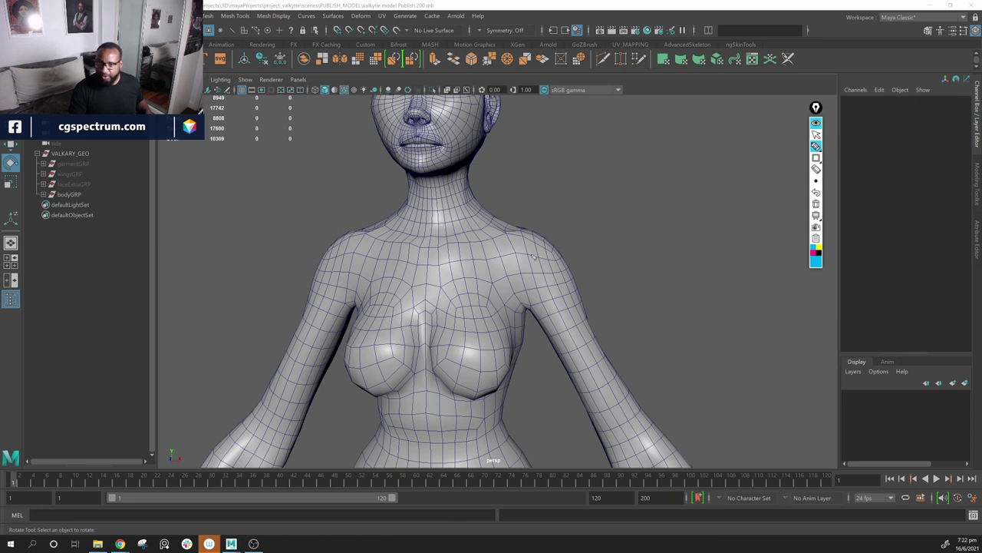
click(815, 157)
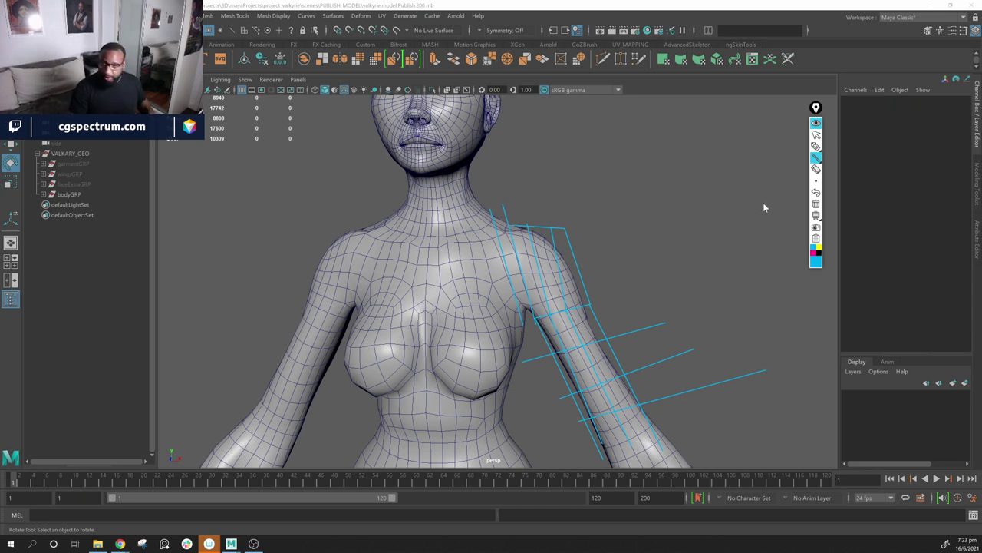
click(816, 204)
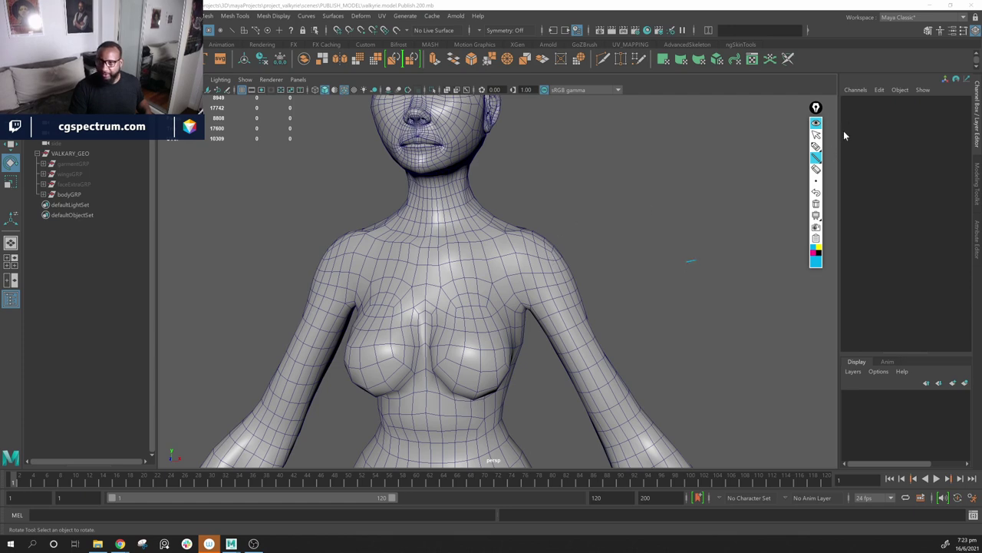
click(816, 134)
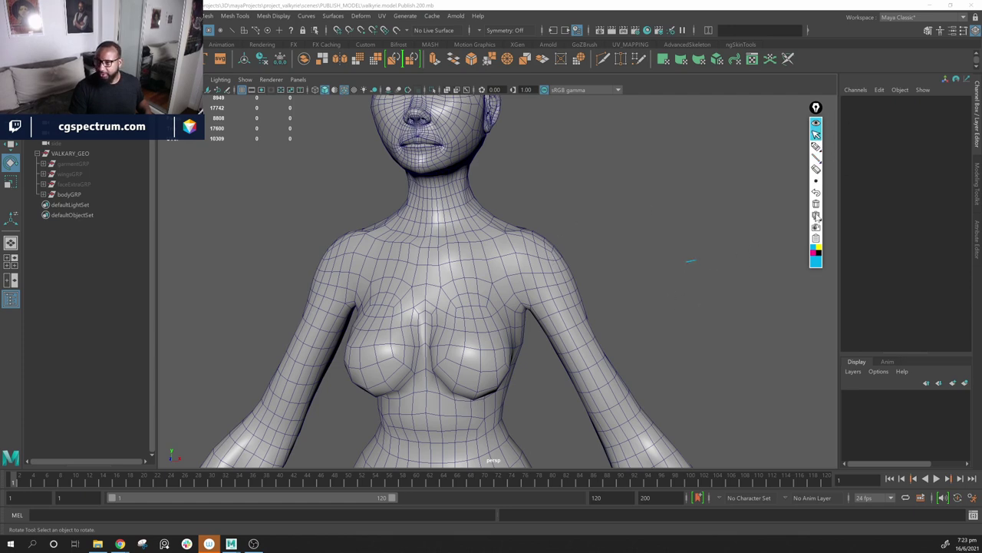
Step: Switch the body mesh to face selection with soft selection off, and select the face loop around the character's left eye
alt+drag(796, 217, 480, 338)
alt+right_drag(480, 338, 581, 332)
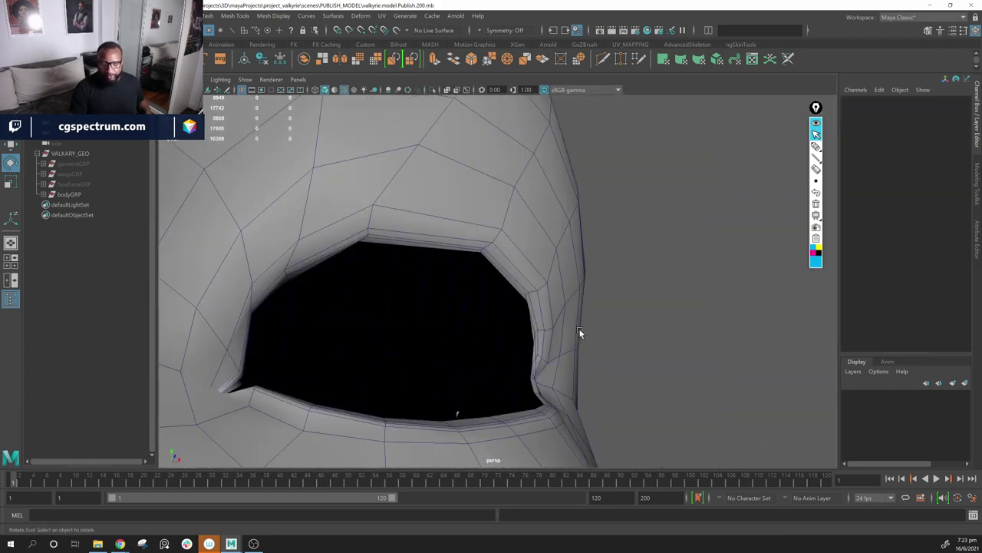
alt+middle_drag(581, 332, 656, 293)
alt+right_drag(655, 293, 572, 300)
alt+drag(571, 300, 613, 270)
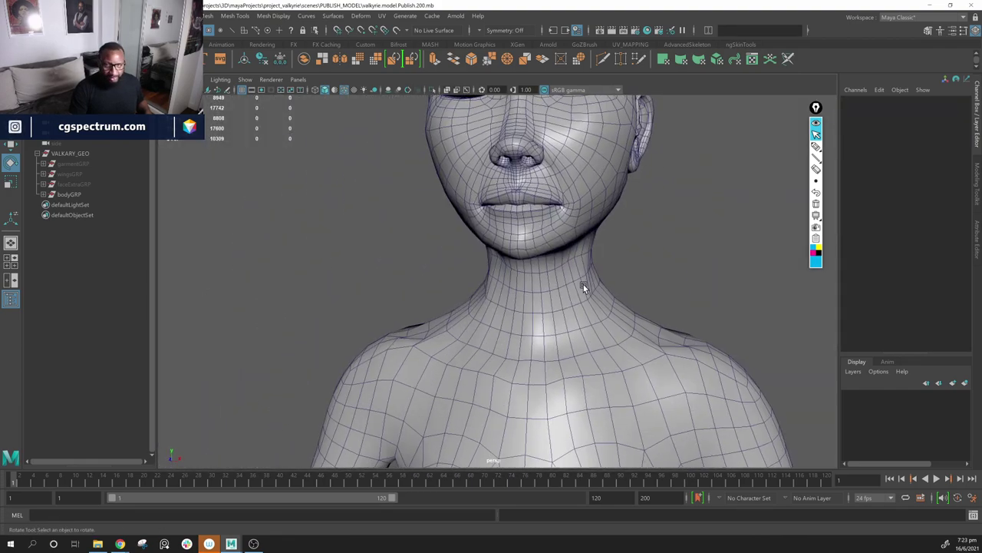
alt+middle_drag(581, 265, 562, 328)
alt+drag(562, 325, 544, 217)
right_drag(544, 216, 578, 239)
key(b)
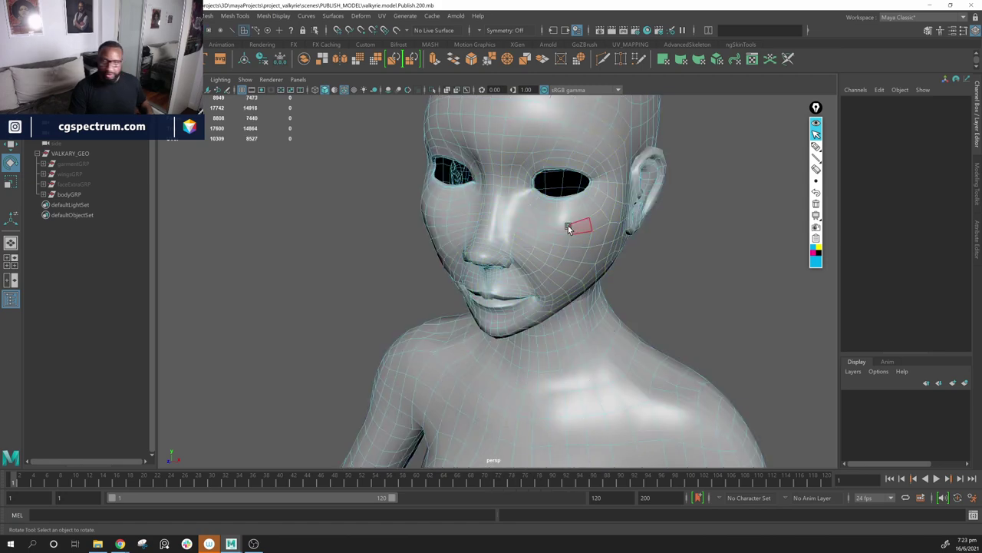
click(578, 205)
shift+double_click(567, 209)
Step: Grow the eye loop selection once to include the neighbouring face rings
alt+middle_drag(591, 244, 583, 276)
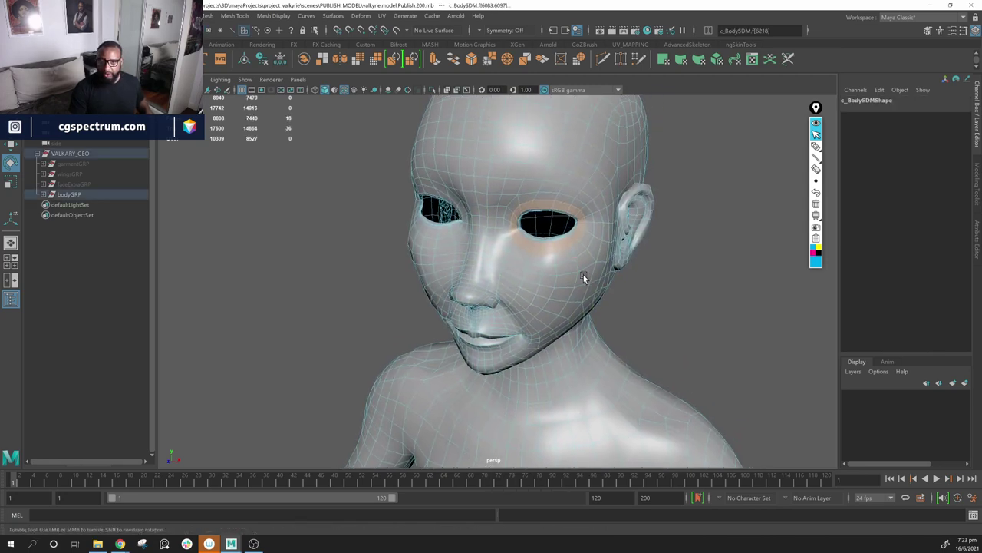
alt+drag(583, 276, 591, 268)
key(shift+period)
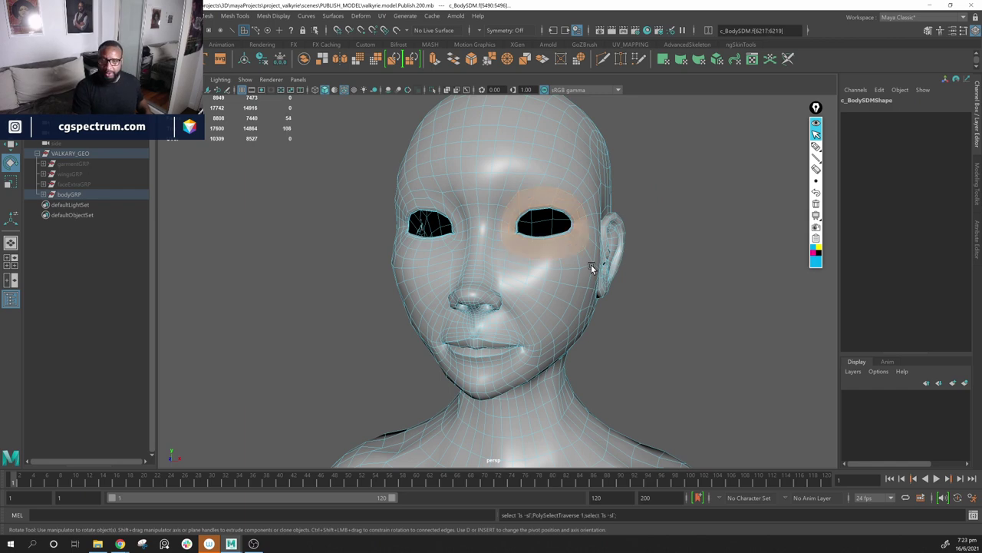
Step: Select the face loop that encircles both eyes and examine its path across the brow, cheeks and nose bridge
alt+drag(535, 229, 557, 177)
double_click(513, 249)
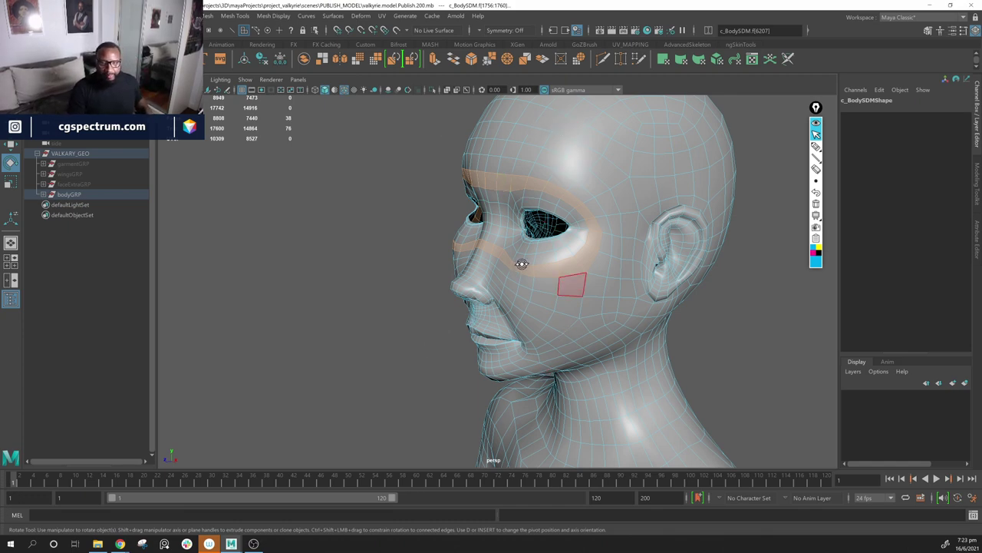
alt+drag(521, 263, 342, 215)
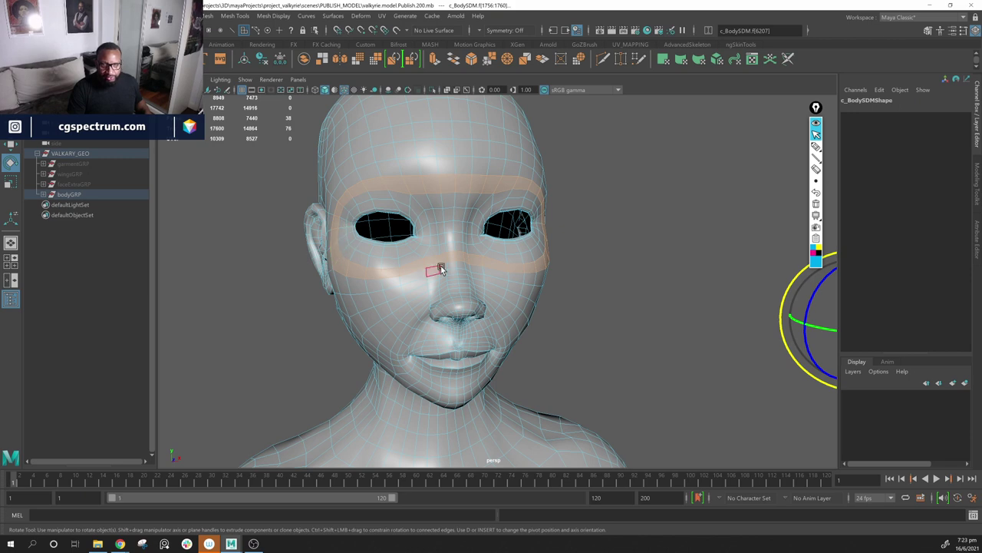
alt+drag(361, 170, 387, 218)
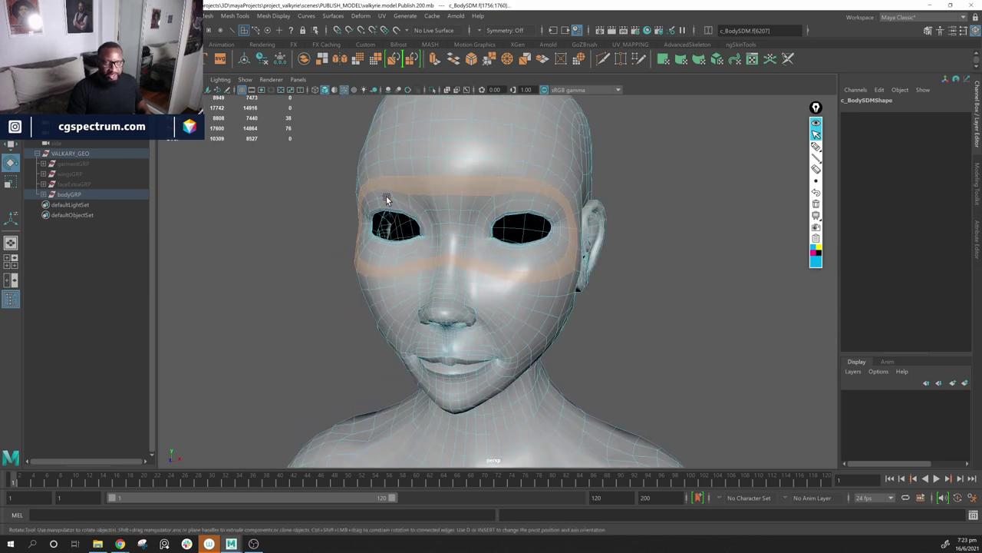
Step: Clear the face selection and examine the topology around the nose and mouth up close
alt+drag(445, 173, 521, 314)
alt+right_drag(522, 315, 556, 323)
alt+drag(557, 322, 585, 315)
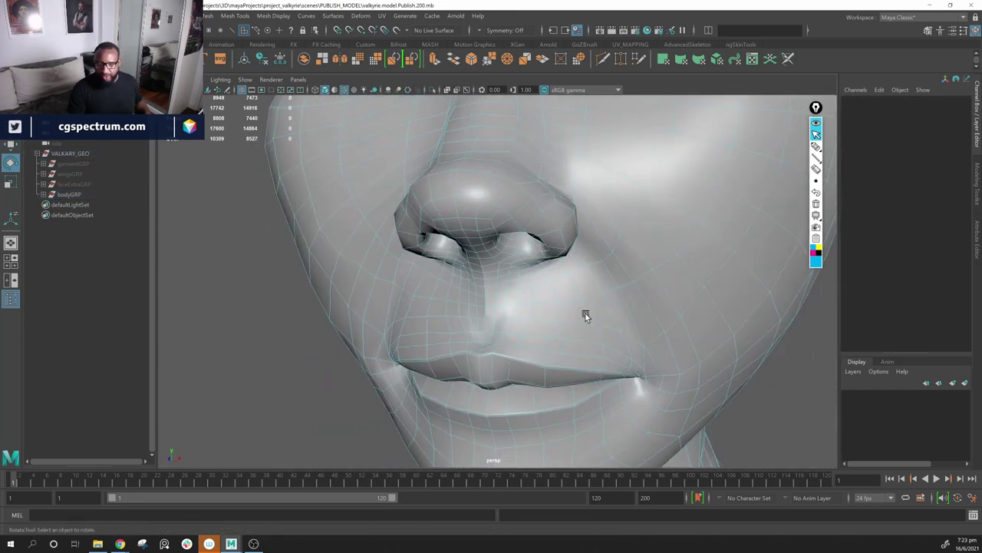
alt+right_drag(586, 315, 548, 306)
alt+drag(549, 306, 517, 284)
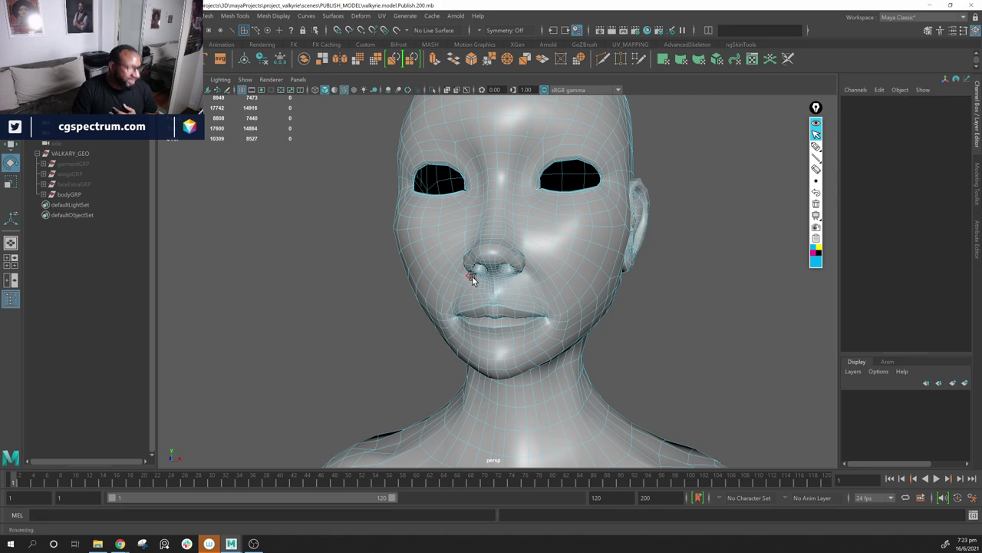
Step: Draw a freehand loop around the nose and mouth to mark the facial edge flow, and clear the annotation
alt+drag(630, 329, 481, 260)
alt+drag(527, 237, 511, 230)
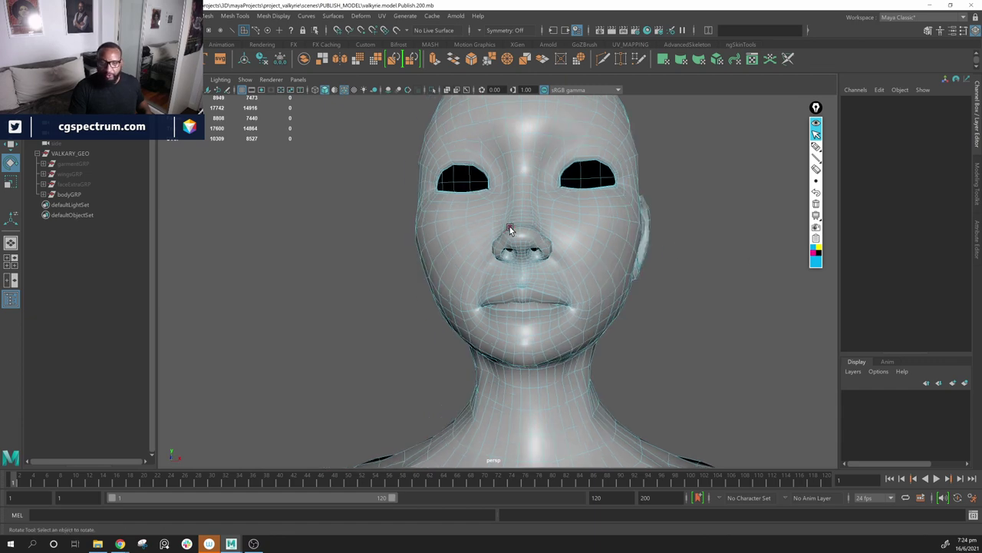
click(815, 145)
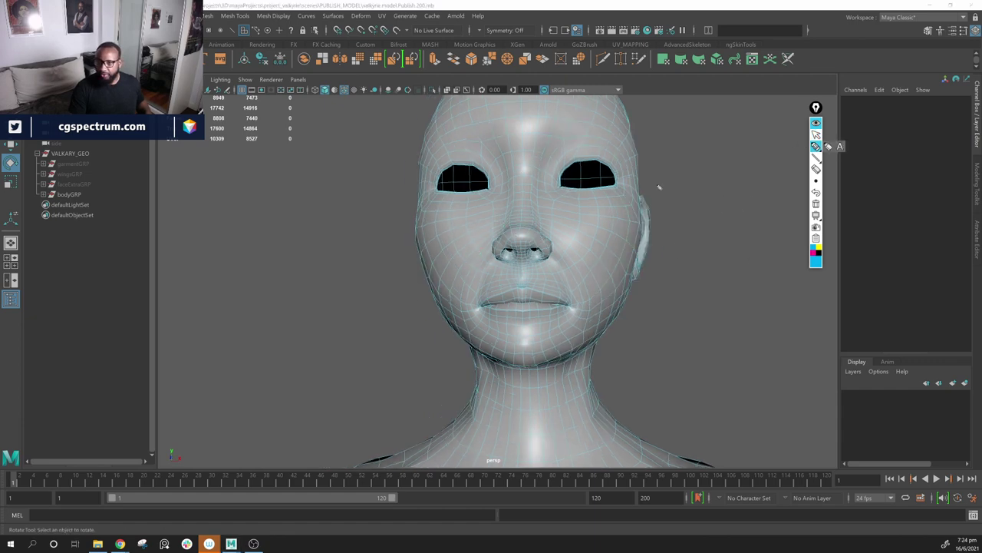
drag(532, 218, 478, 245)
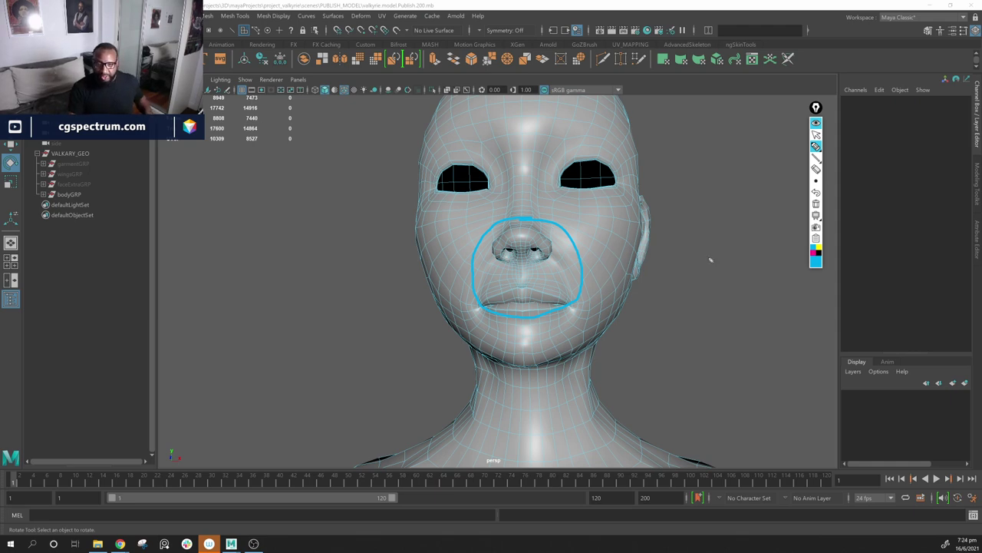
click(816, 204)
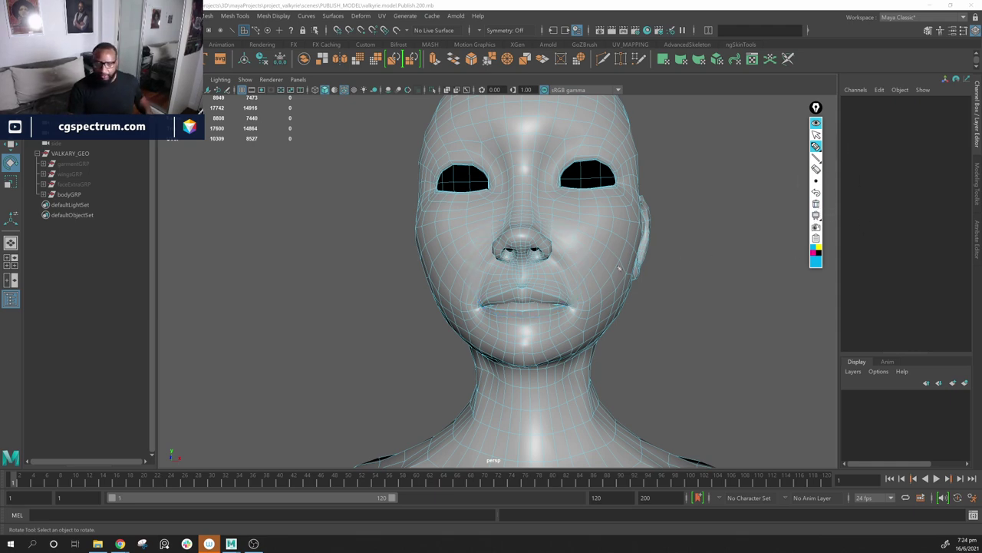
click(815, 135)
Step: Examine the topology of the face, mouth and chin from both sides, the front and up close
alt+drag(667, 236, 642, 260)
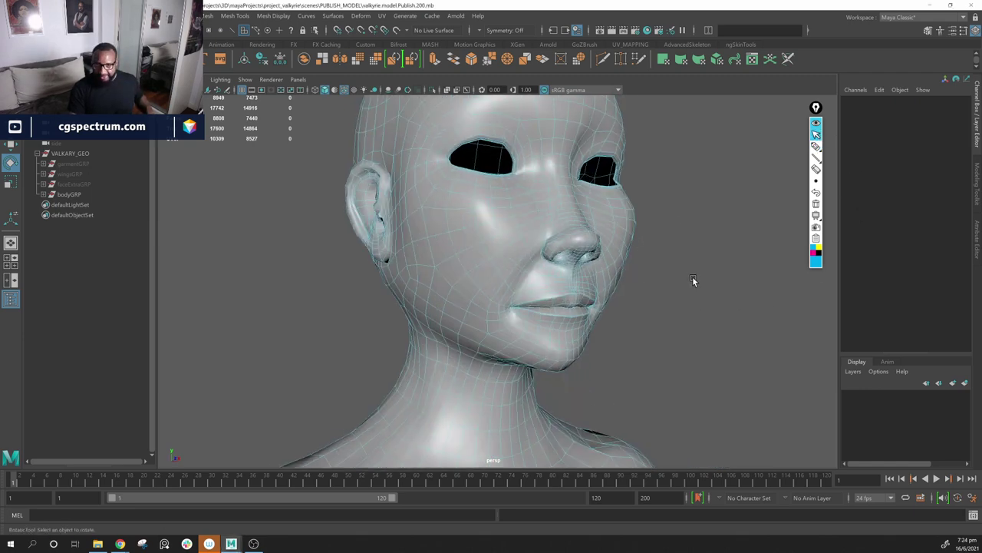
alt+drag(693, 279, 631, 290)
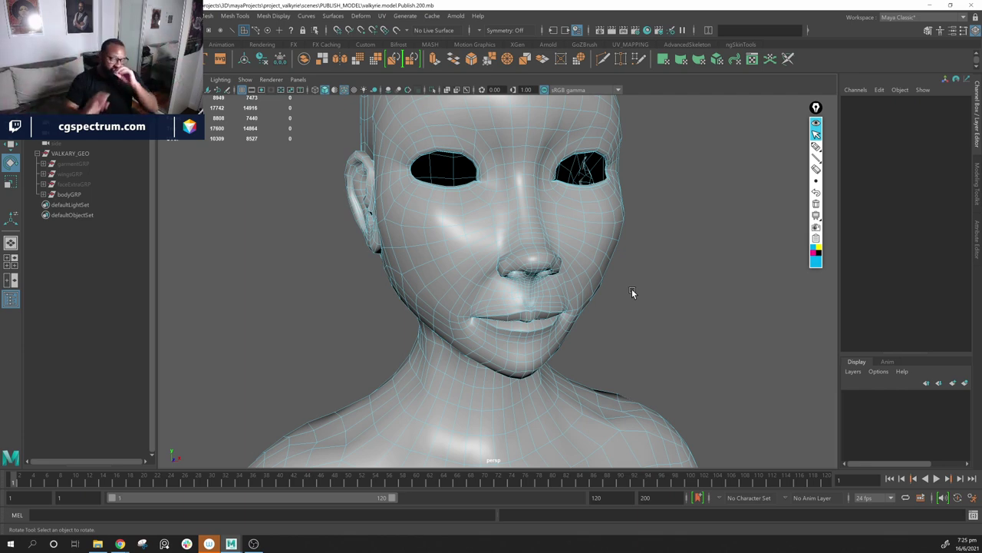
alt+drag(614, 299, 412, 267)
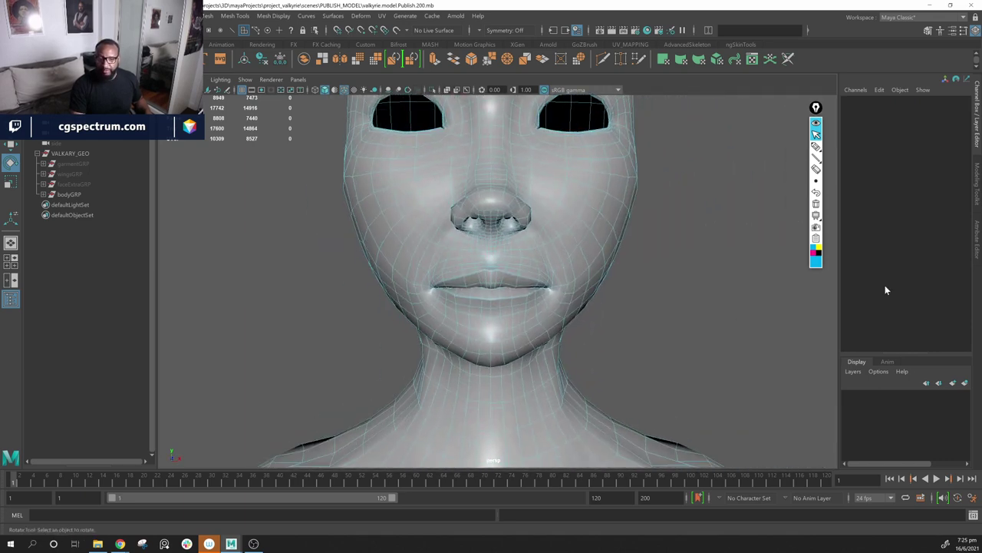
alt+middle_drag(598, 293, 602, 281)
alt+right_drag(603, 281, 627, 286)
mouse_move(626, 286)
alt+mouse_down()
mouse_move(608, 288)
mouse_move(639, 288)
alt+mouse_up()
alt+right_drag(639, 289, 625, 290)
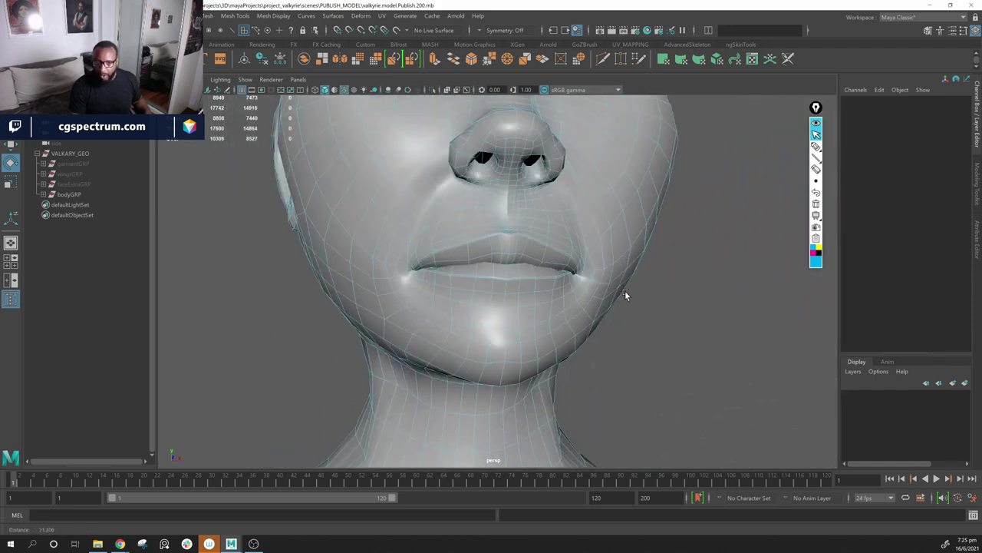
mouse_move(625, 294)
alt+mouse_down()
mouse_move(607, 307)
mouse_move(610, 296)
alt+mouse_up()
Step: Mark both mouth corners with short magenta strokes and draw a freehand loop around the lips
click(816, 146)
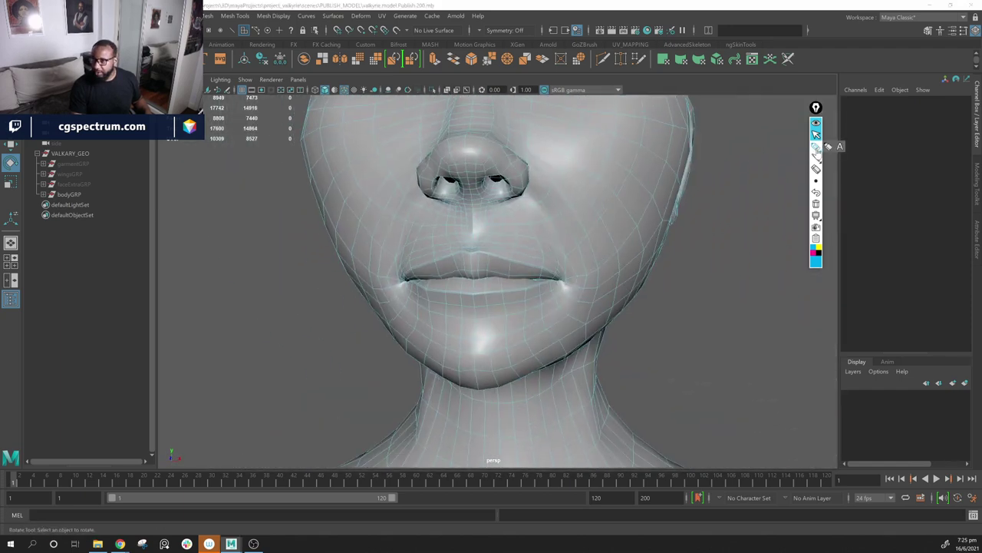
drag(554, 279, 561, 282)
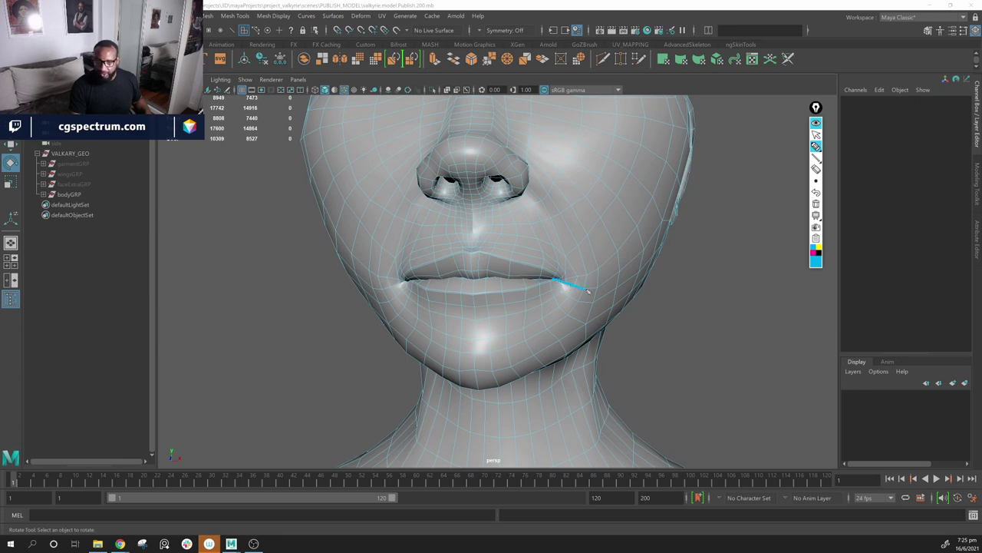
click(815, 261)
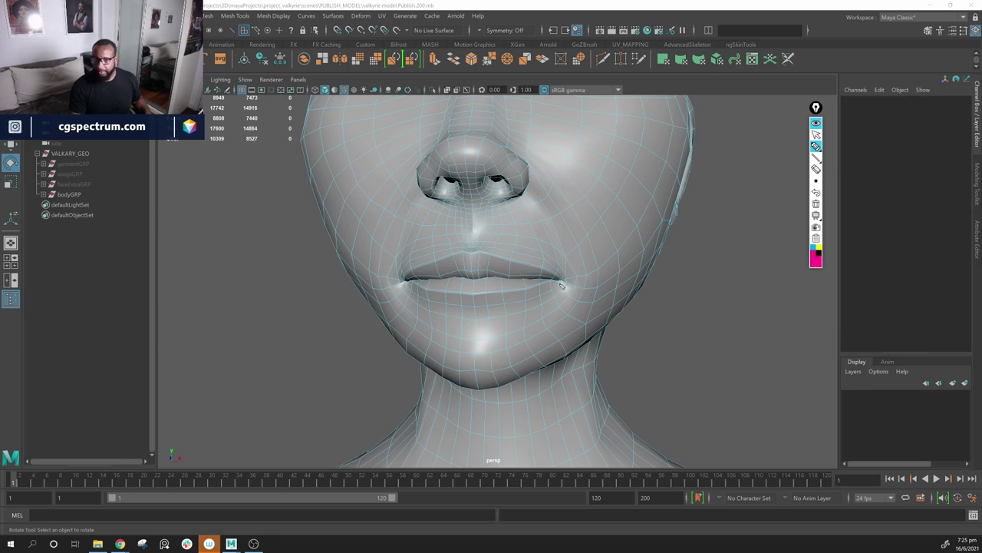
drag(556, 279, 596, 291)
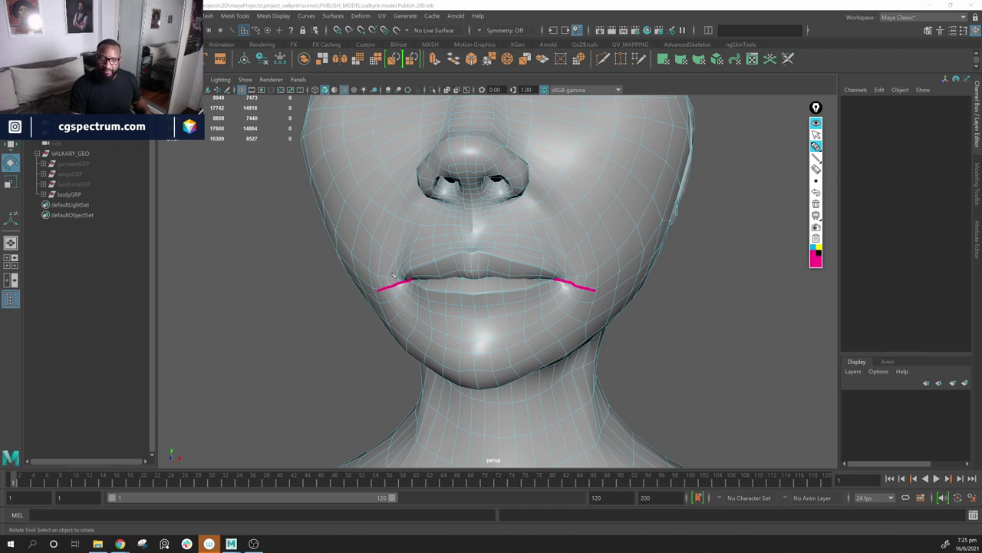
mouse_move(390, 263)
mouse_down()
mouse_move(425, 238)
mouse_move(496, 232)
mouse_move(553, 243)
mouse_move(578, 271)
mouse_up()
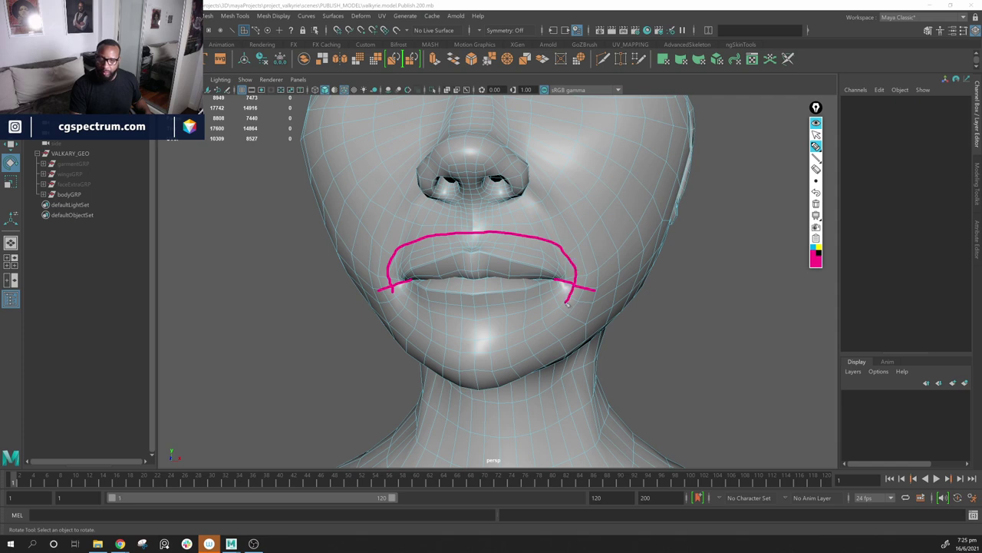
mouse_move(566, 304)
mouse_down()
mouse_move(521, 332)
mouse_move(470, 338)
mouse_move(422, 325)
mouse_move(390, 288)
mouse_up()
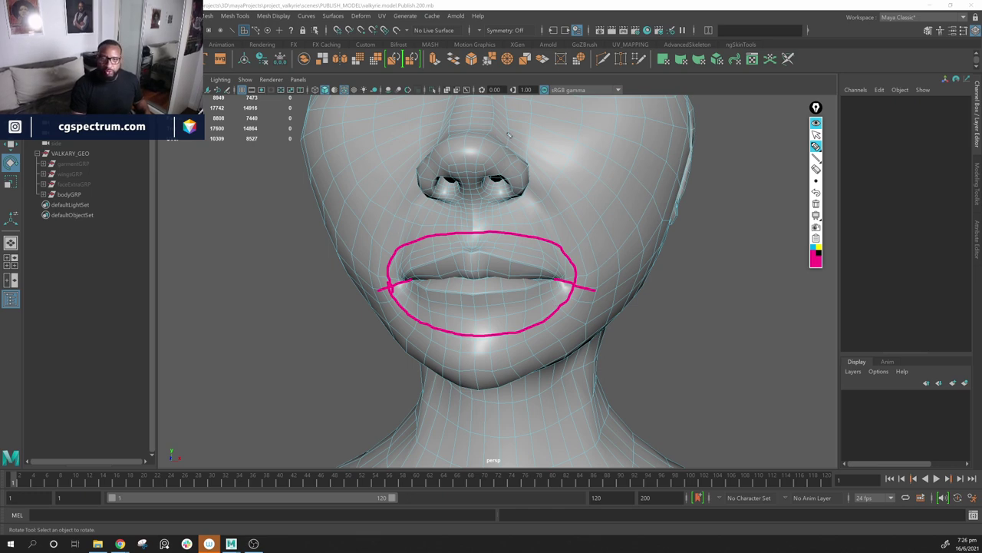
Step: Draw a magenta square around the nose, add a sideways arrow and a shifted square, and mark the corners
mouse_move(441, 134)
mouse_down()
mouse_move(505, 137)
mouse_move(517, 206)
mouse_move(422, 196)
mouse_move(420, 221)
mouse_up()
drag(412, 215, 503, 218)
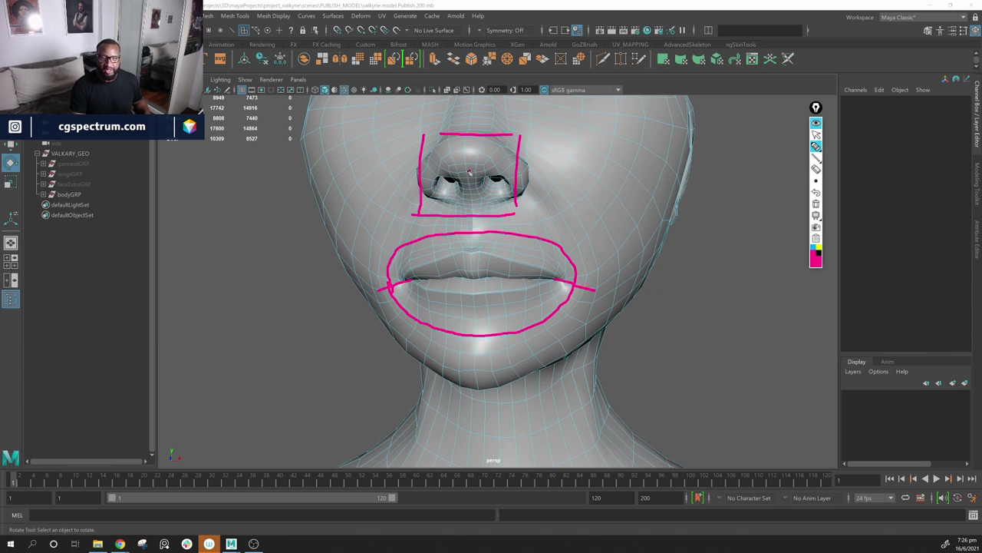
drag(469, 172, 391, 177)
drag(402, 170, 413, 186)
drag(423, 135, 386, 133)
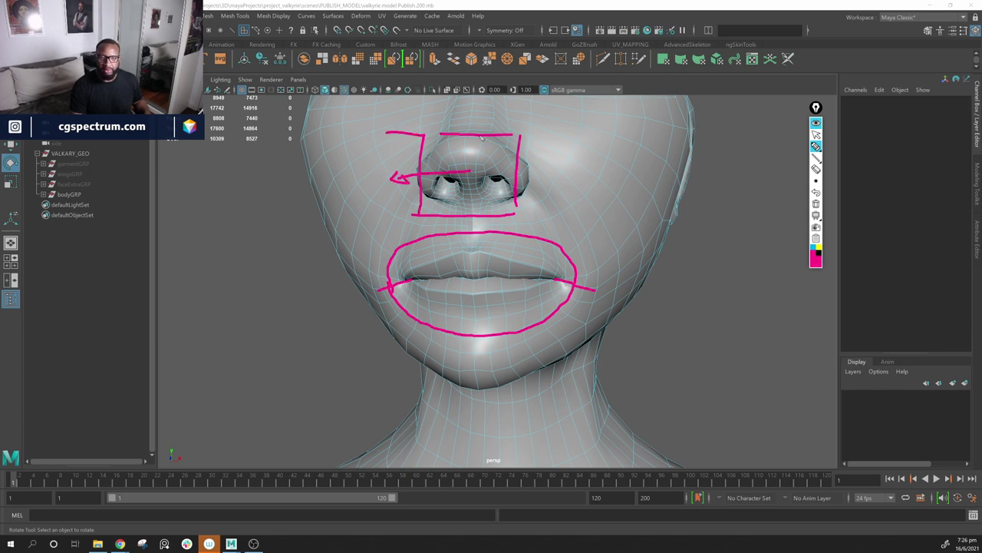
mouse_move(519, 133)
mouse_down()
mouse_move(412, 131)
mouse_move(402, 211)
mouse_move(520, 222)
mouse_move(515, 136)
mouse_up()
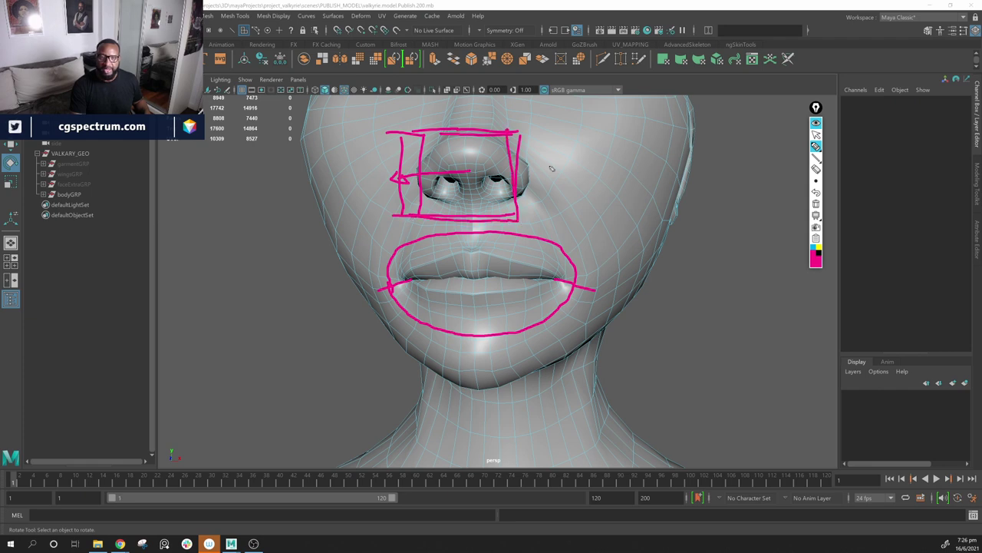
drag(422, 136, 422, 138)
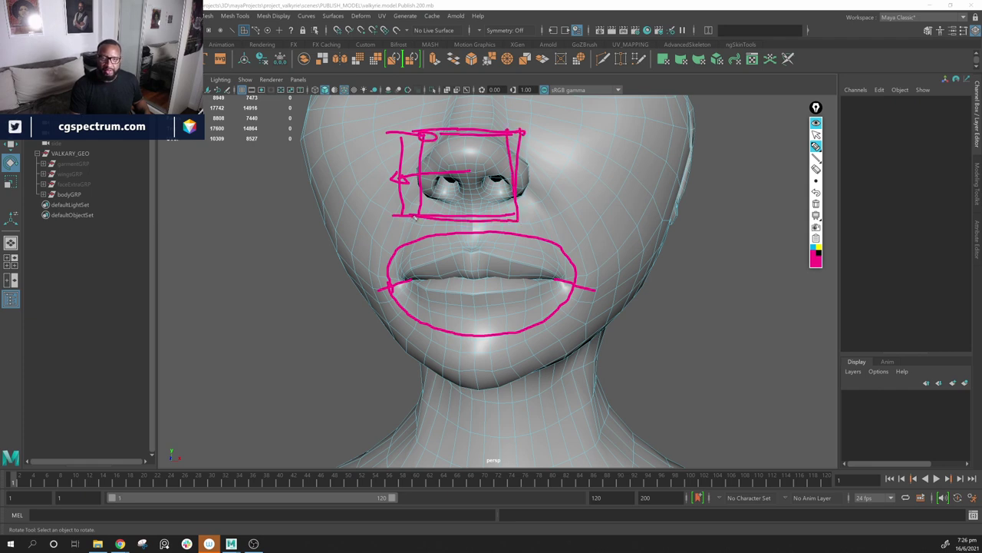
drag(514, 222, 524, 216)
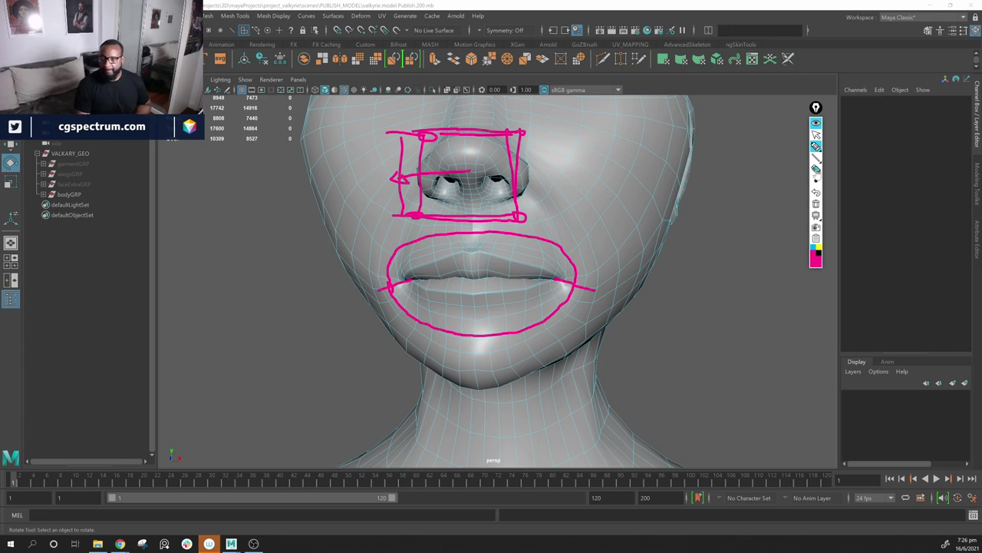
Step: Undo the nose square, arrow and mouth loop strokes, keeping only the marks at the mouth corners
click(816, 145)
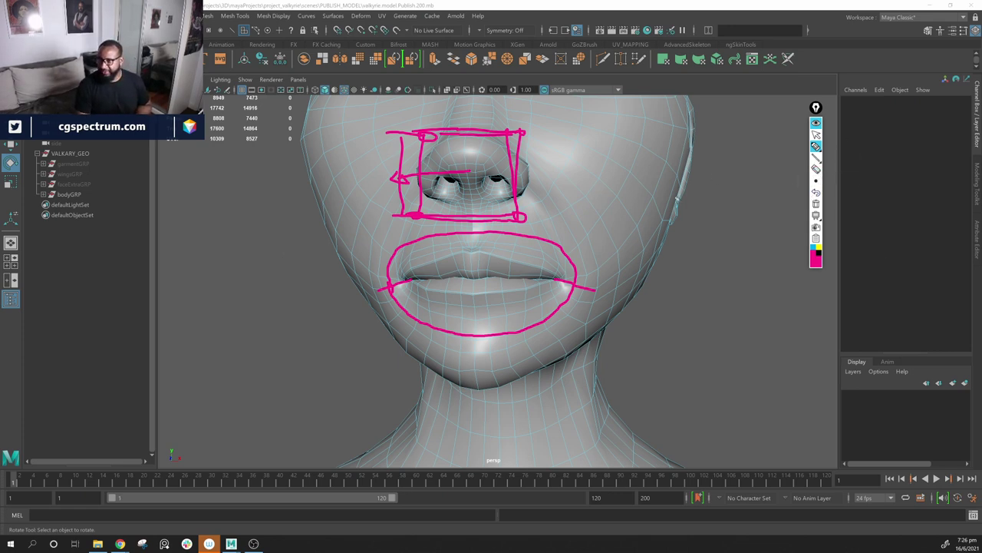
key(ctrl+z)
key(ctrl+z)
key(ctrl+z)
key(ctrl+z)
key(ctrl+z)
key(ctrl+z)
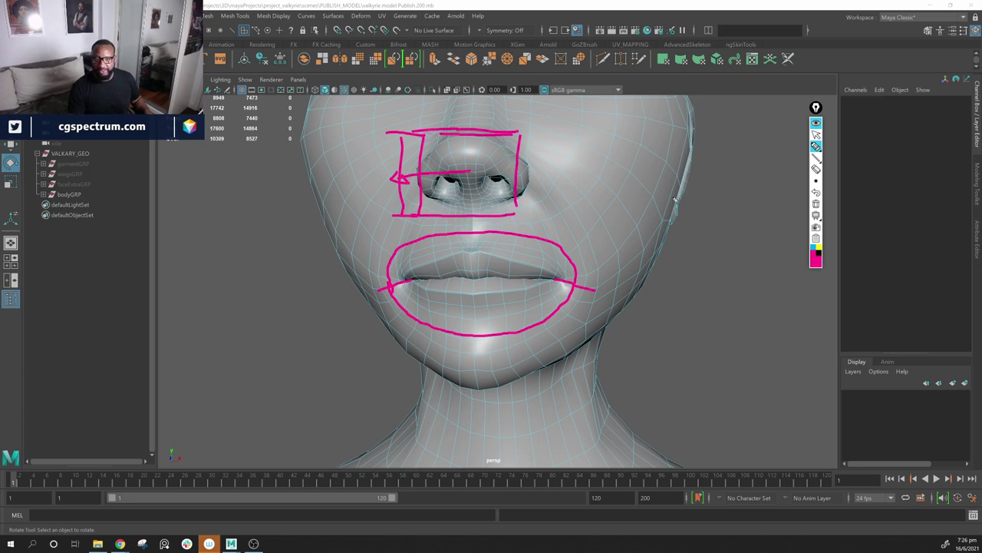
key(ctrl+z)
key(ctrl+z)
key(ctrl+z)
key(ctrl+z)
key(ctrl+z)
key(ctrl+z)
key(ctrl+z)
key(ctrl+z)
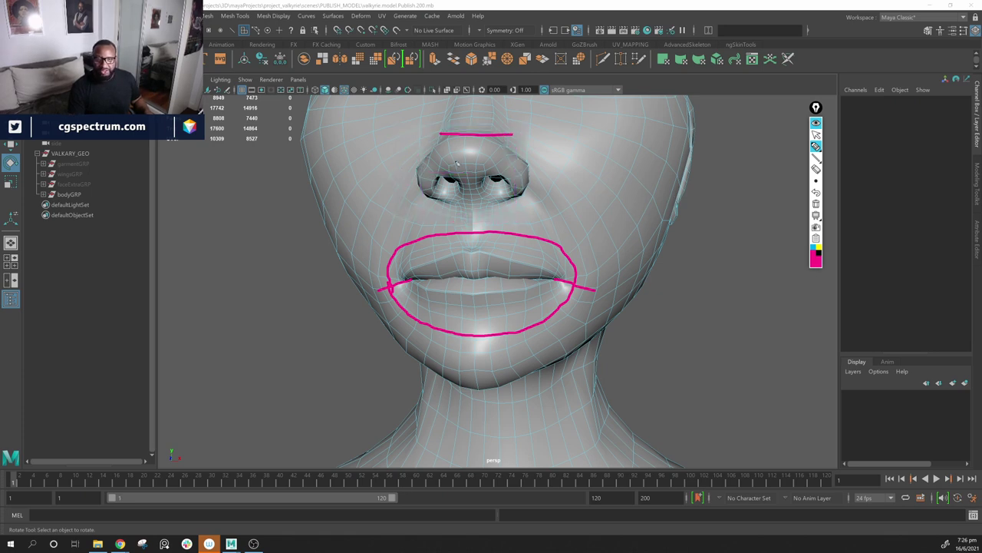
key(ctrl+z)
key(ctrl+z)
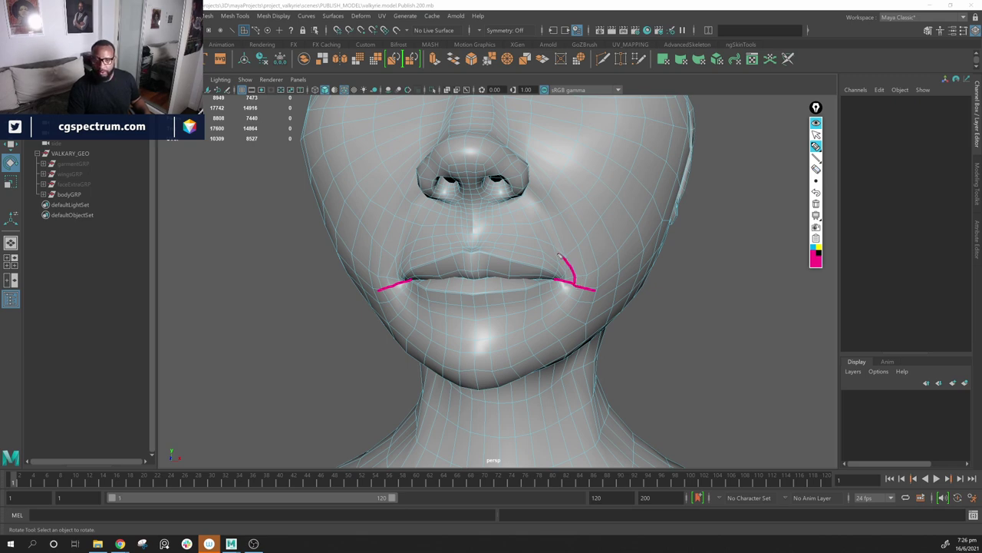
Step: Draw a tighter loop around the lips and one around the nose with an outward arrow, and clear the annotations
mouse_move(559, 254)
mouse_down()
mouse_move(503, 238)
mouse_move(429, 247)
mouse_move(416, 315)
mouse_move(558, 310)
mouse_up()
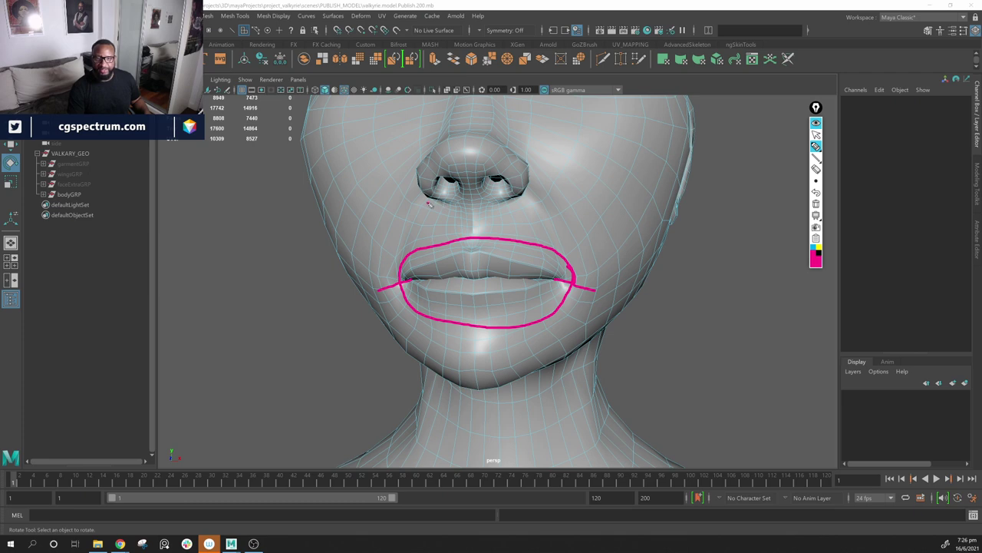
mouse_move(430, 201)
mouse_down()
mouse_move(510, 198)
mouse_move(482, 137)
mouse_move(423, 157)
mouse_up()
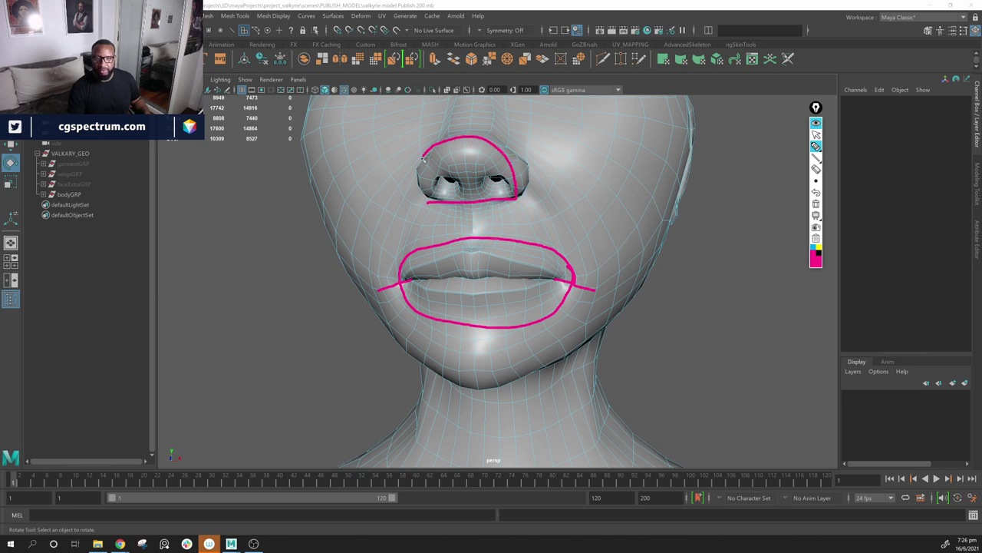
drag(525, 199, 562, 202)
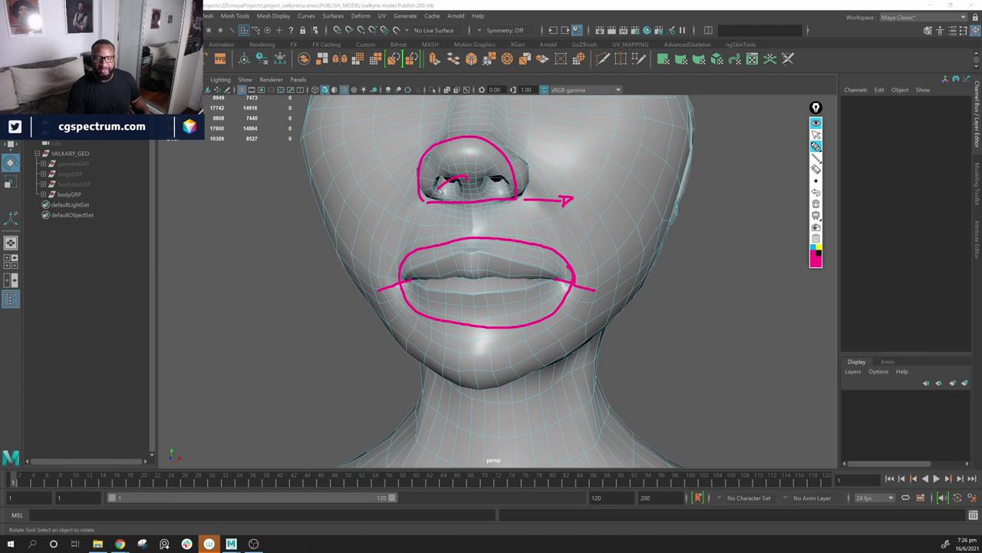
drag(443, 187, 431, 216)
click(816, 203)
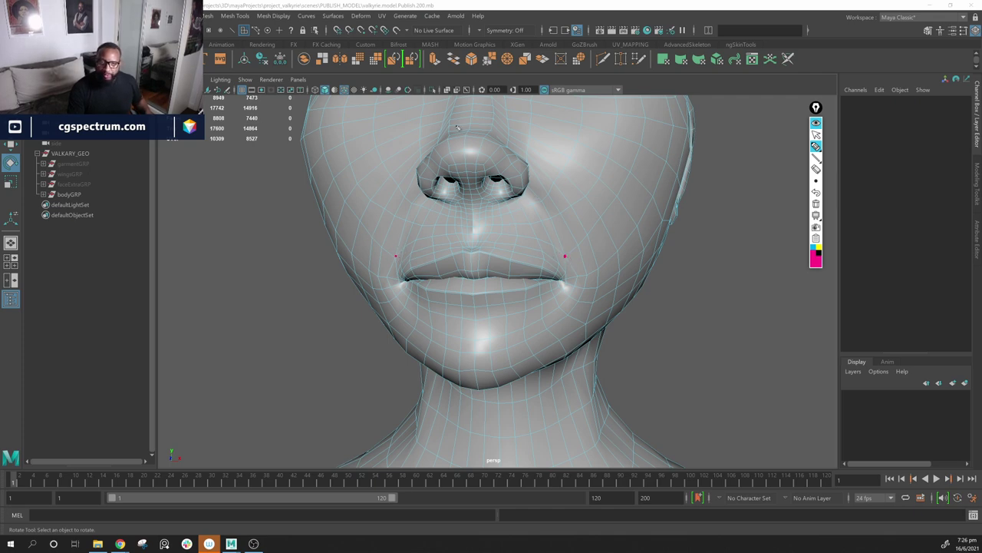
Step: Draw the smile lines from nose to mouth, a ticked curve above the upper lip and a loop around the nose
drag(415, 207, 401, 246)
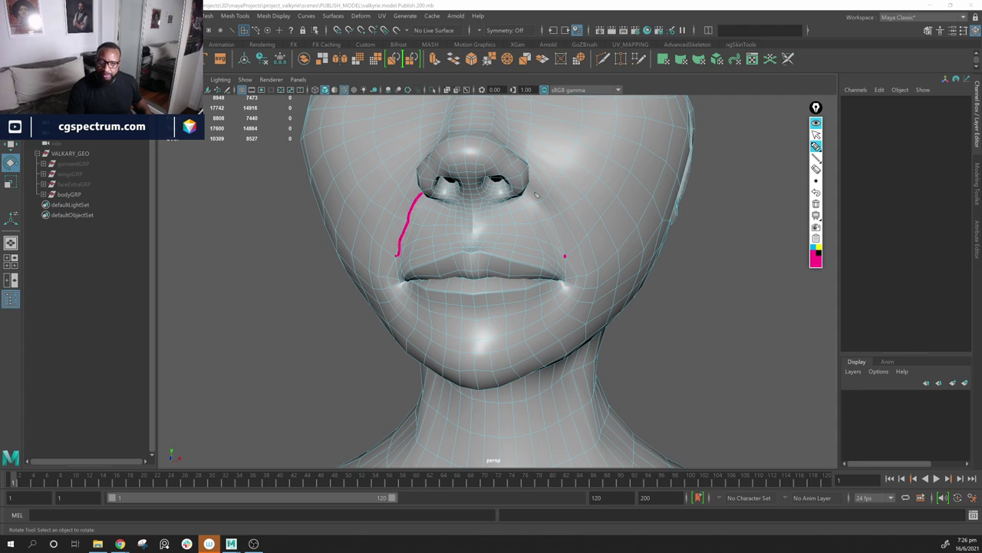
mouse_move(531, 188)
mouse_down()
mouse_move(569, 241)
mouse_move(467, 232)
mouse_move(411, 249)
mouse_up()
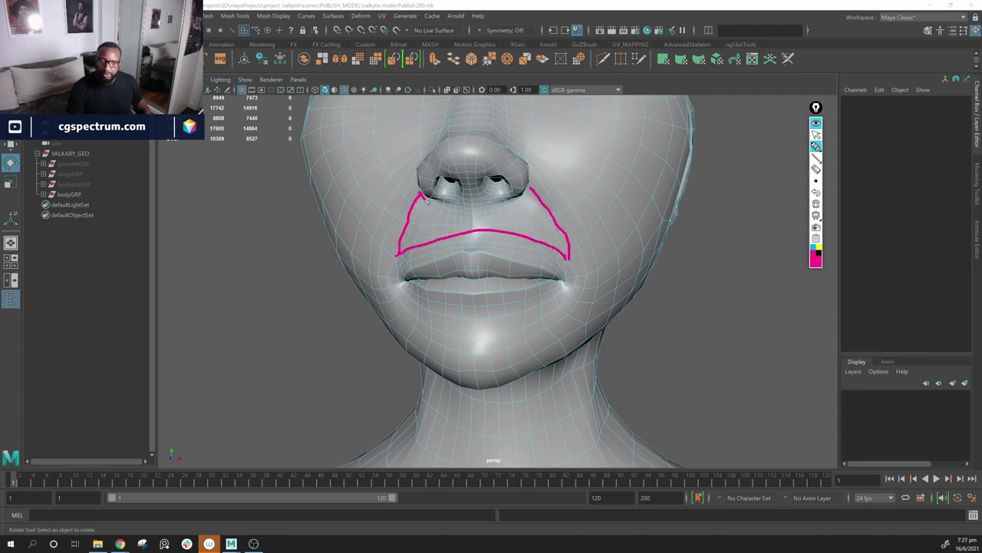
mouse_move(425, 199)
mouse_down()
mouse_move(497, 215)
mouse_move(526, 196)
mouse_up()
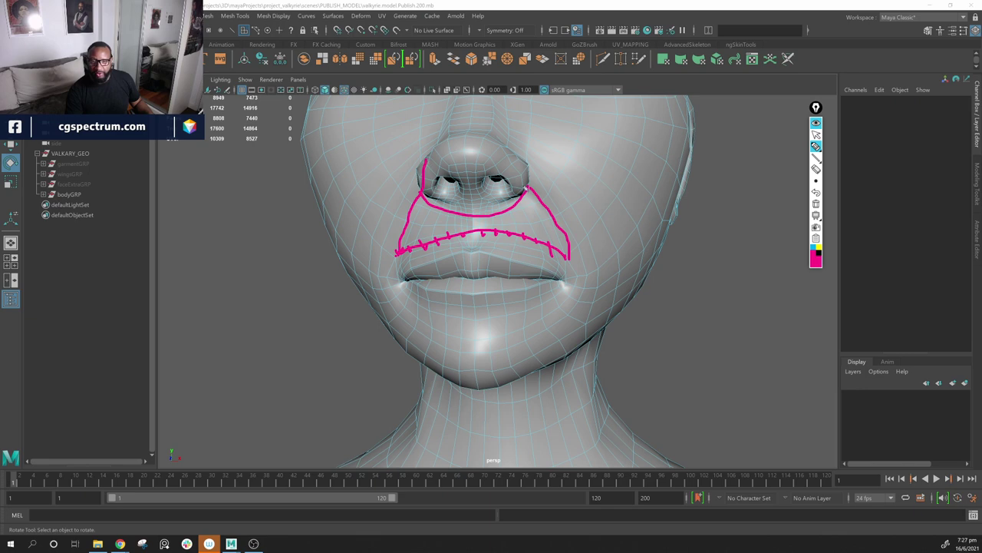
mouse_move(527, 170)
mouse_down()
mouse_move(475, 147)
mouse_move(428, 163)
mouse_up()
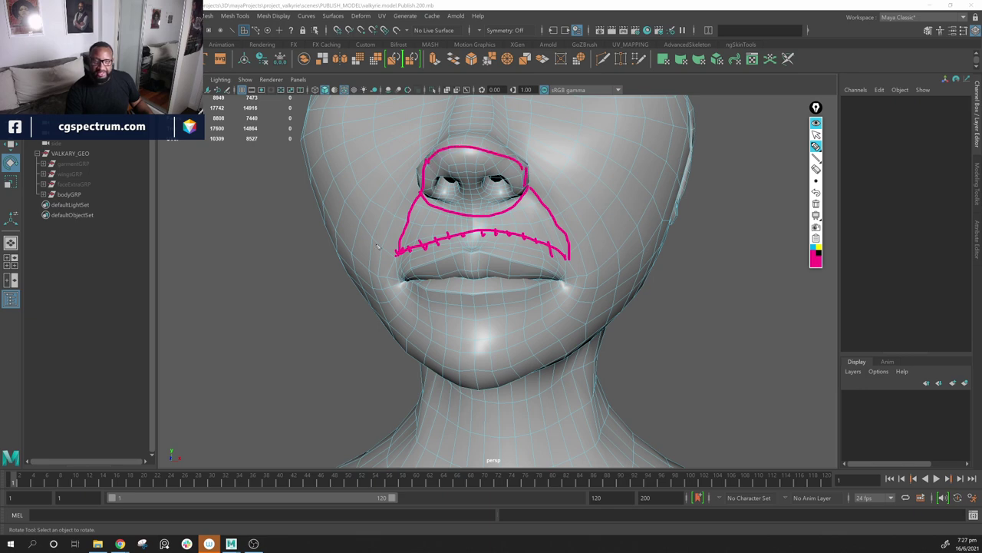
Step: Draw an outer line over the nose and down both cheeks to the mouth corners, and clear all annotations
mouse_move(378, 245)
mouse_down()
mouse_move(415, 167)
mouse_move(454, 141)
mouse_move(502, 141)
mouse_up()
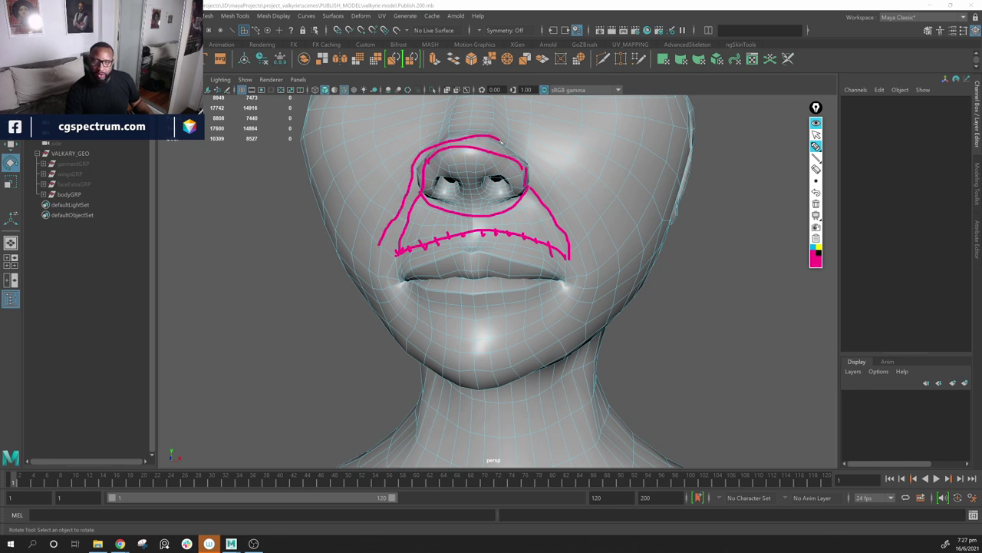
mouse_move(533, 175)
mouse_down()
mouse_move(568, 217)
mouse_move(587, 271)
mouse_up()
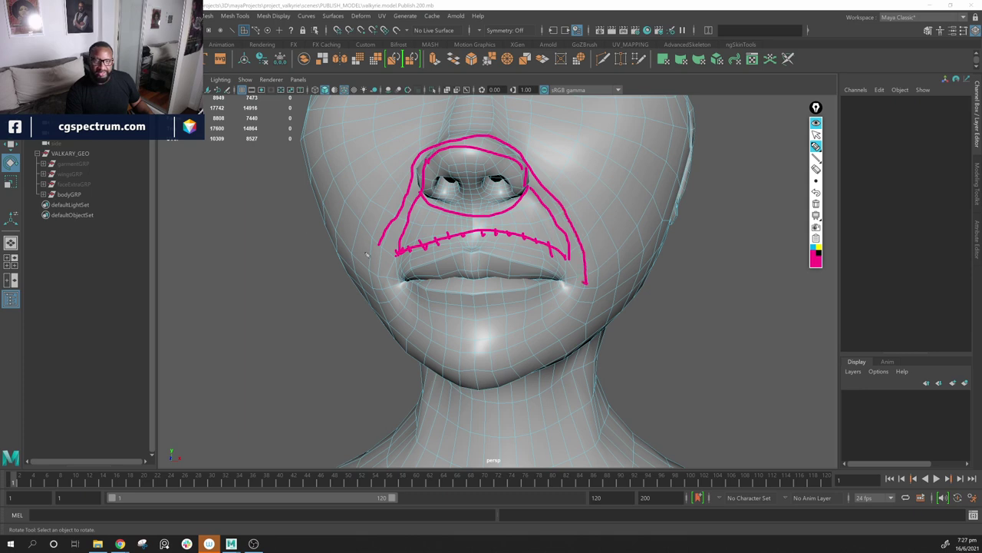
mouse_move(383, 241)
mouse_down()
mouse_move(380, 278)
mouse_move(398, 281)
mouse_up()
drag(553, 280, 604, 293)
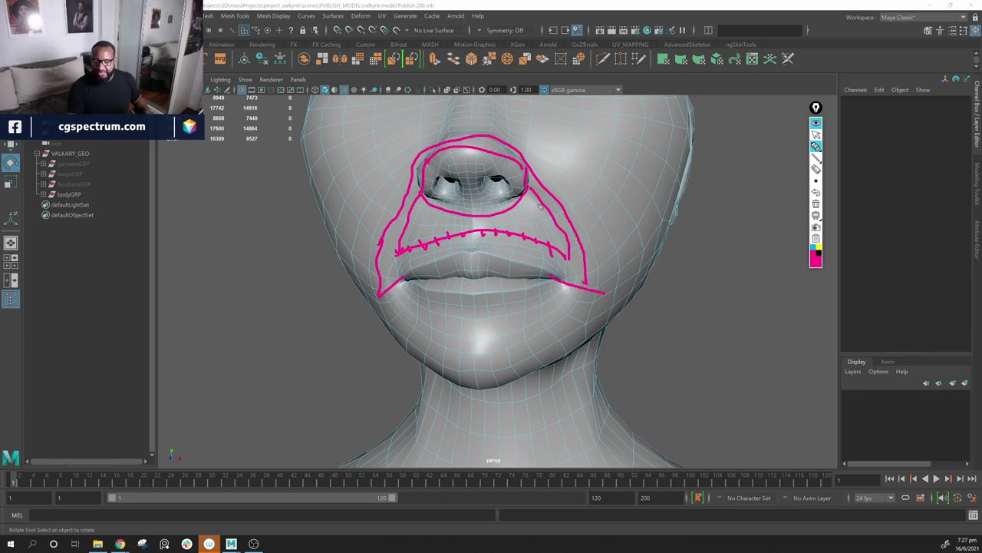
mouse_move(812, 149)
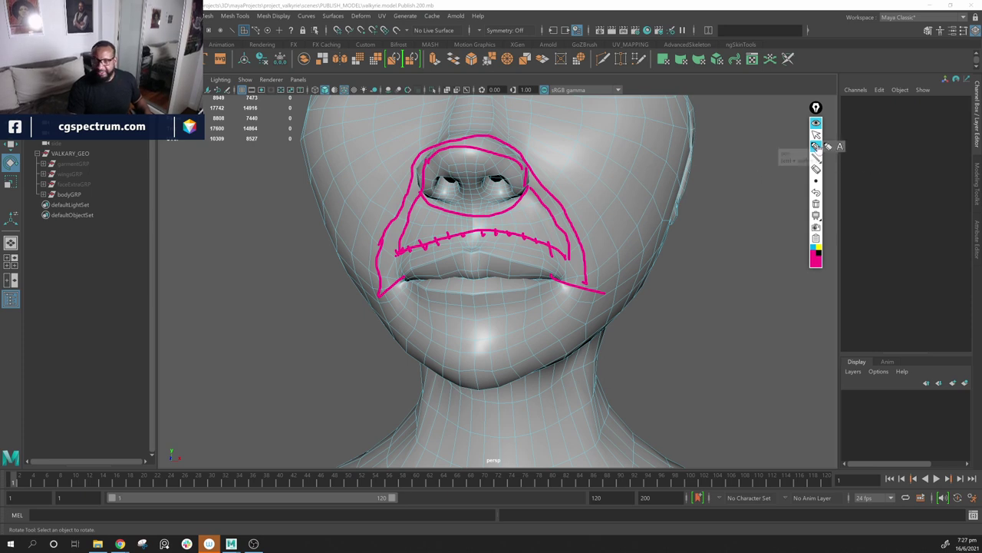
click(815, 206)
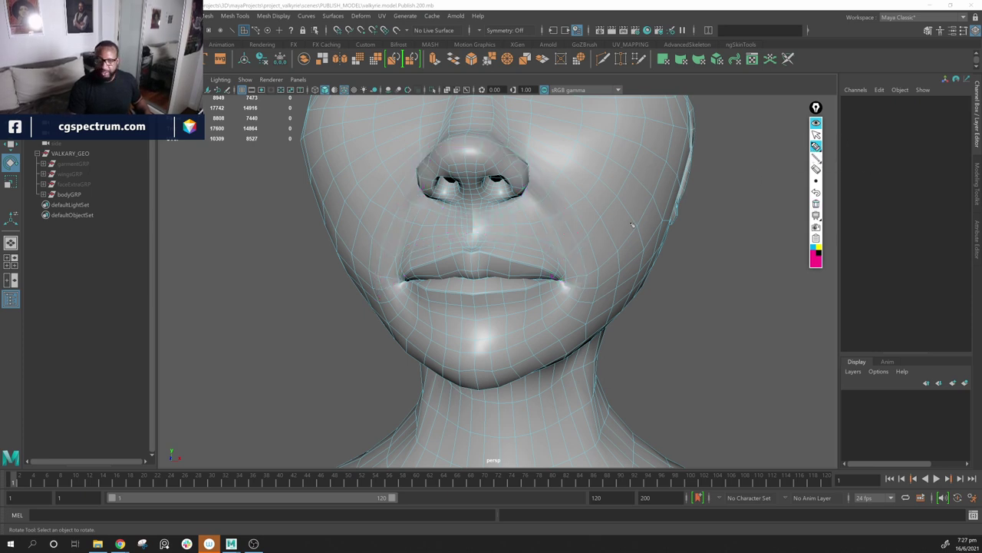
Step: Select the face loop running from the mouth corner to the nose wing and examine its path around the nostril
click(819, 135)
mouse_move(650, 221)
alt+mouse_down()
mouse_move(576, 221)
mouse_move(517, 251)
mouse_move(525, 273)
mouse_move(602, 300)
alt+mouse_up()
click(602, 298)
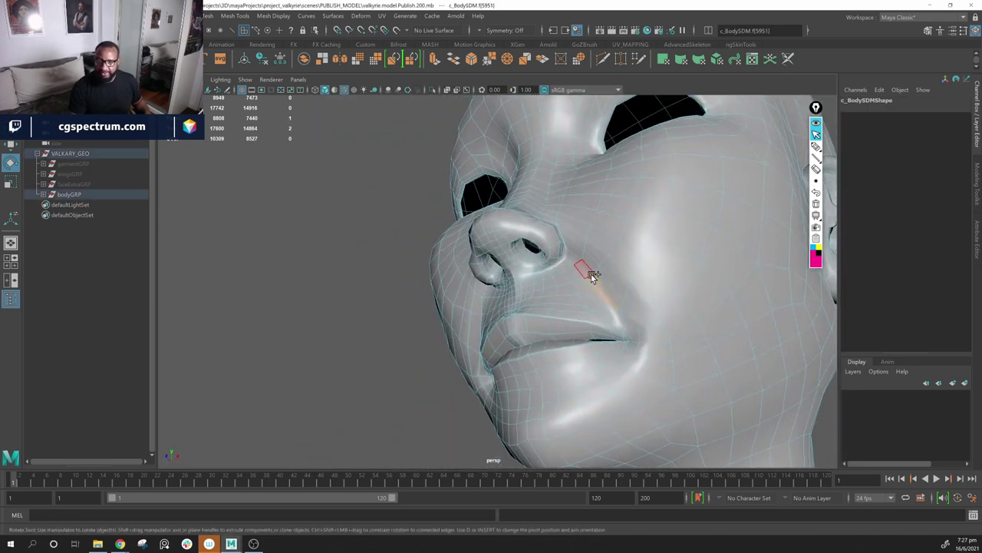
shift+double_click(591, 275)
alt+drag(587, 344, 615, 338)
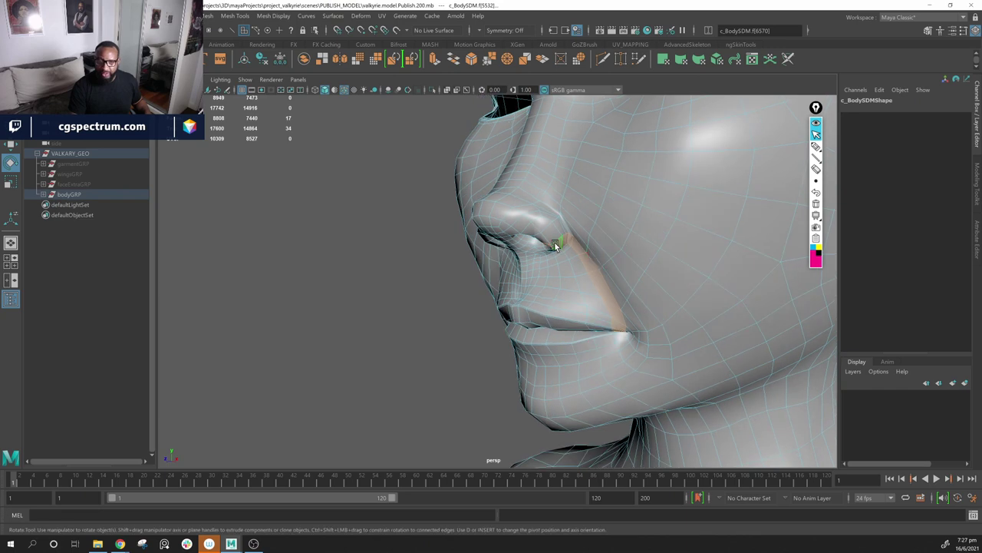
alt+drag(554, 257, 657, 340)
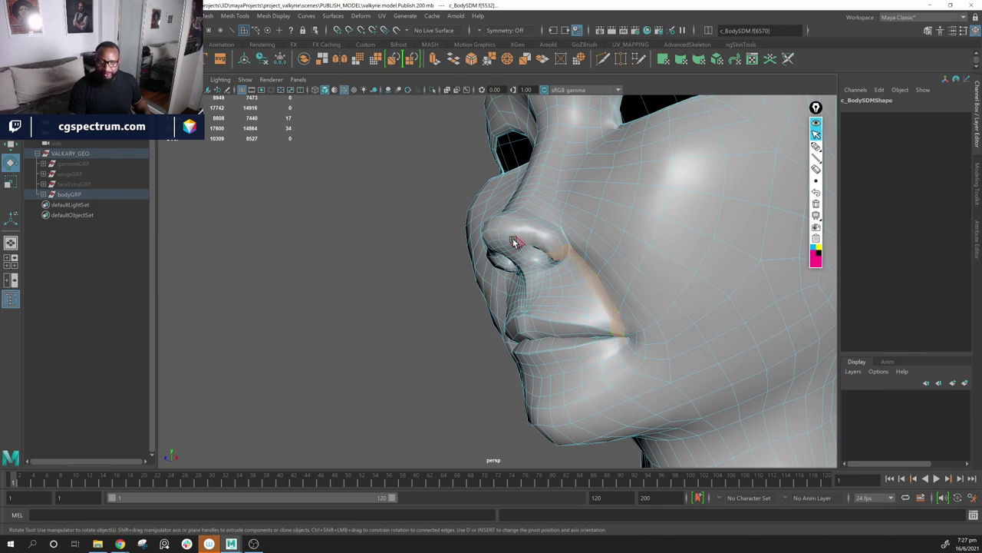
Step: Select the face loop encircling the mouth just outside the lips
alt+drag(611, 262, 531, 384)
click(591, 355)
shift+double_click(581, 366)
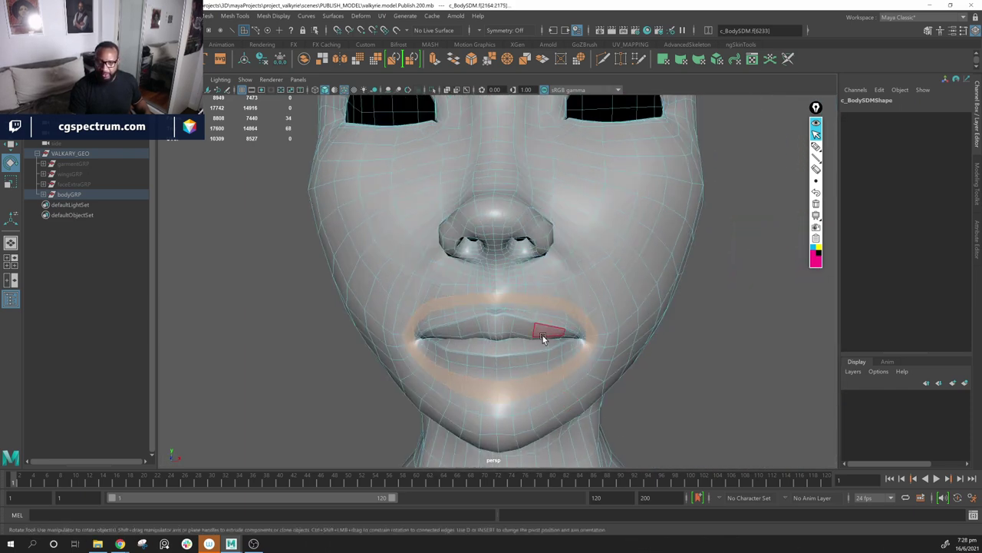
Step: Select the face loop covering the upper and lower lips and examine it up close
scroll(537, 333, up, 6)
alt+drag(576, 329, 520, 345)
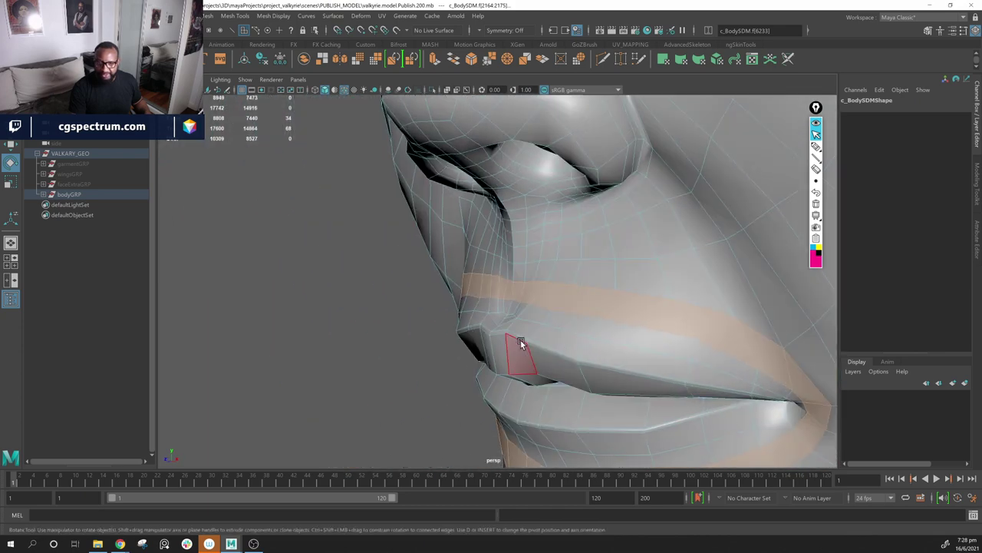
shift+double_click(589, 372)
alt+drag(575, 405, 543, 361)
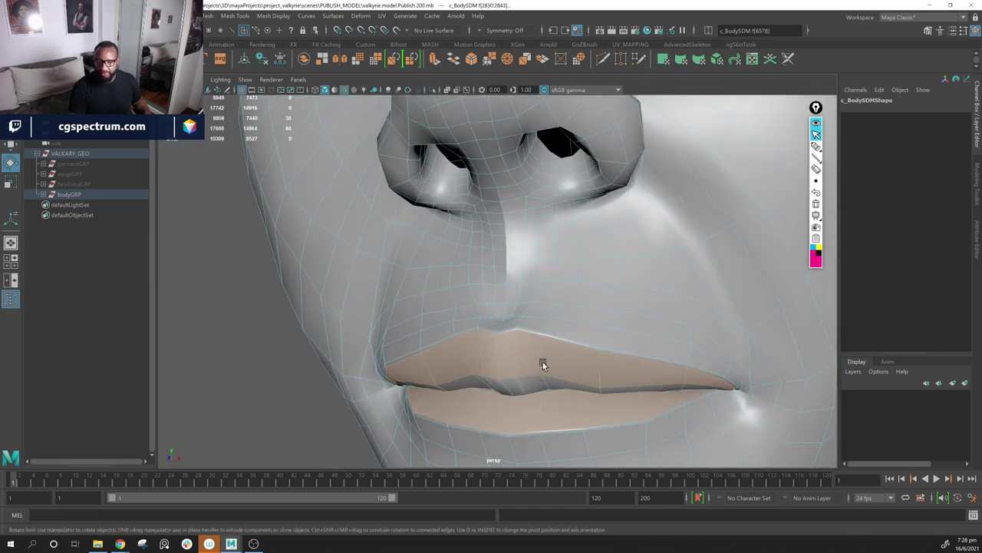
Step: Select the thin face loop along the outer border of the lips and examine it within the whole face
click(539, 335)
shift+double_click(559, 340)
alt+drag(678, 399, 631, 386)
scroll(676, 396, down, 6)
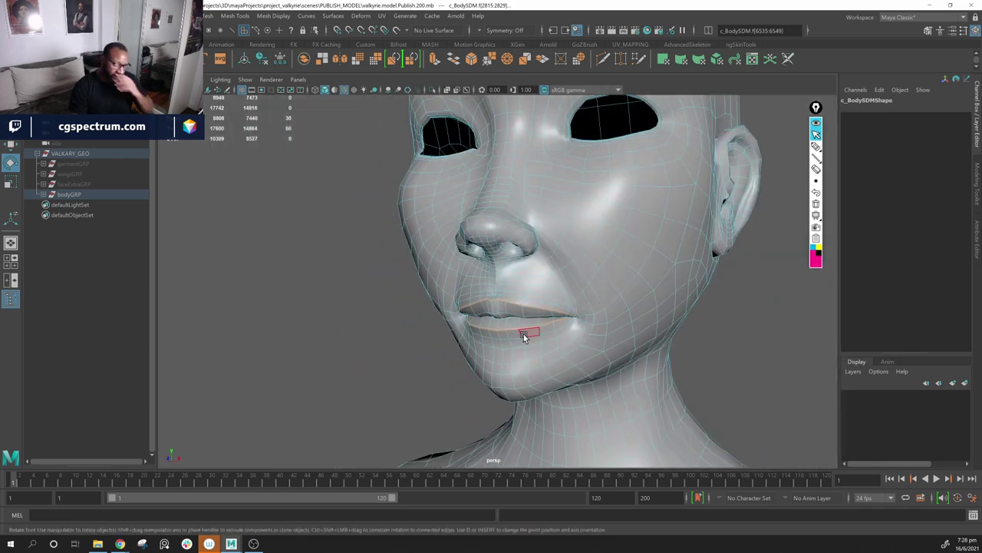
Step: Return the body mesh to object mode and display it smoothed, without the wireframe overlay
alt+drag(563, 219, 785, 368)
click(785, 368)
alt+drag(651, 325, 718, 343)
right_drag(576, 248, 631, 238)
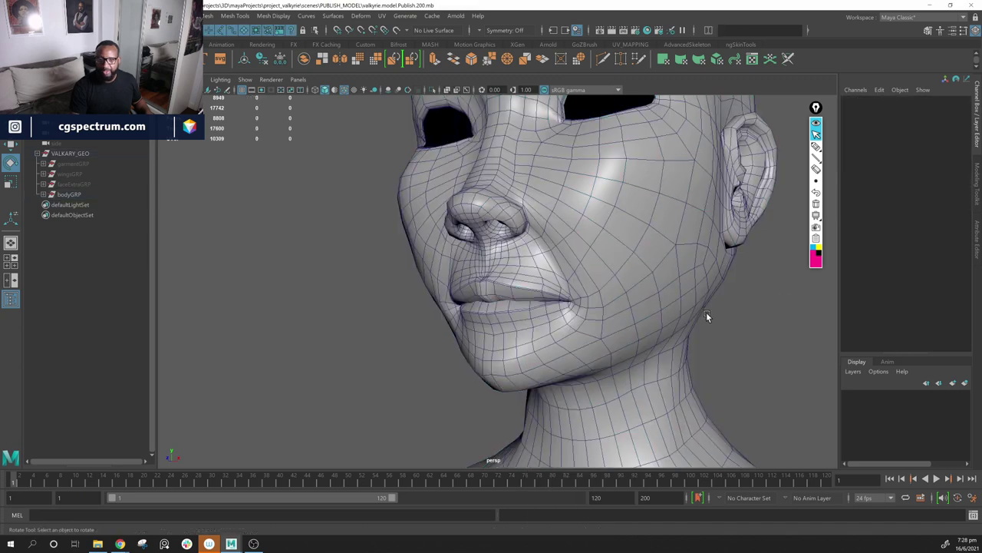
click(623, 281)
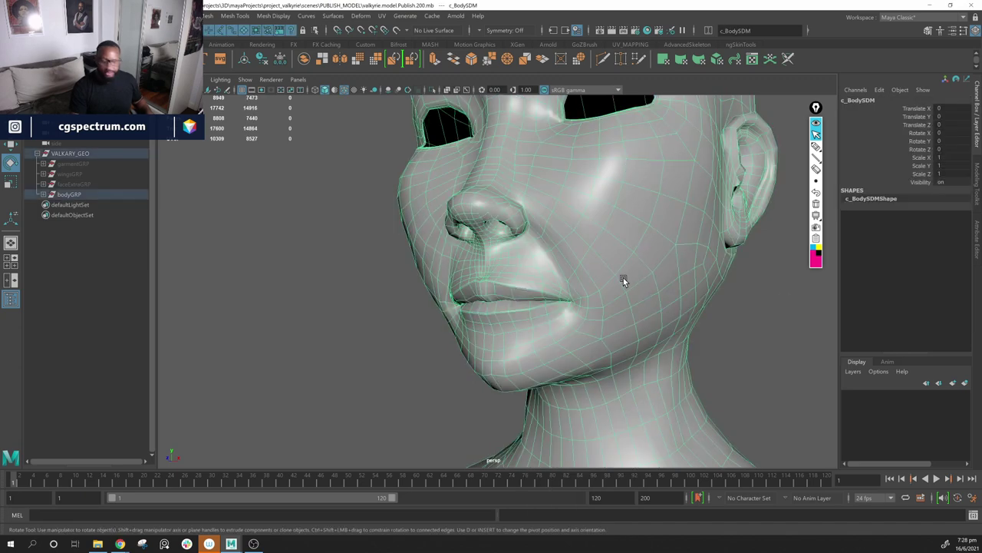
click(767, 350)
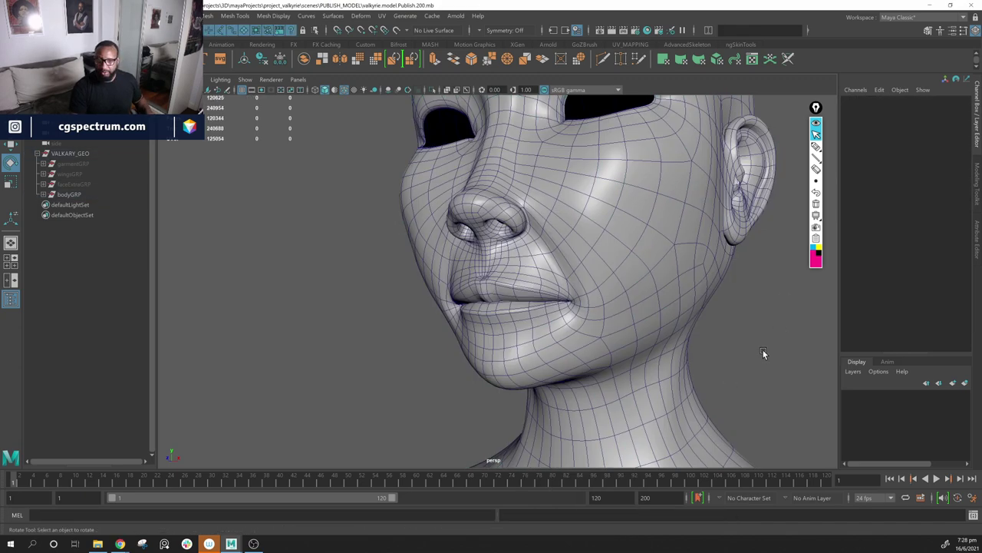
click(335, 90)
mouse_move(412, 307)
alt+mouse_down()
mouse_move(448, 290)
mouse_move(475, 325)
mouse_move(499, 311)
alt+mouse_up()
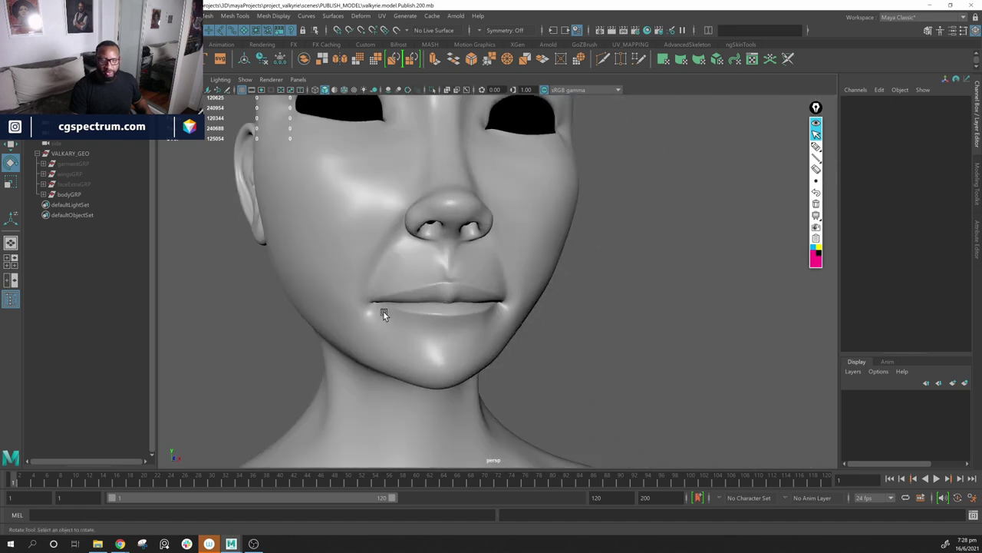
Step: Turn off the body mesh's smooth preview and inspect the unsmoothed, shaded head
click(461, 346)
alt+drag(658, 336, 592, 302)
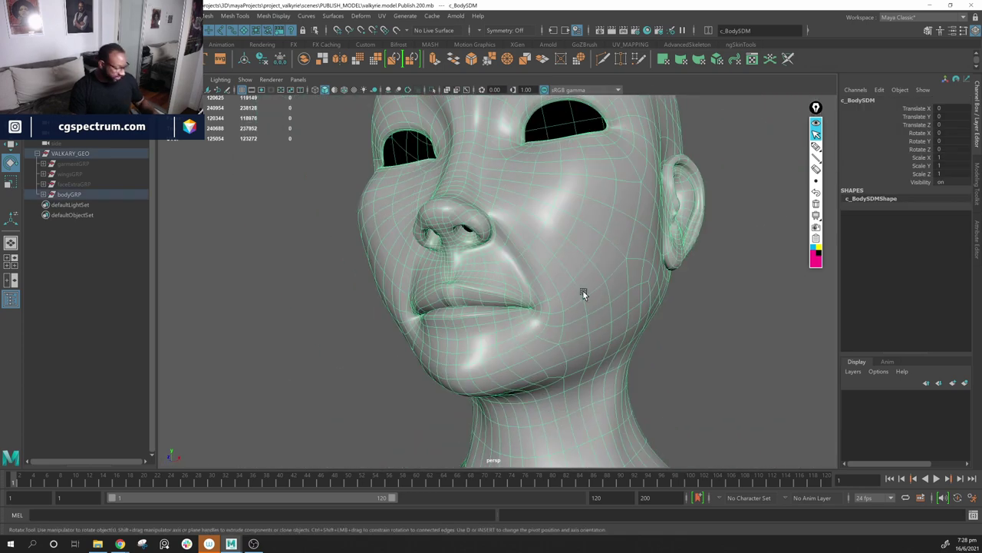
key(1)
click(683, 331)
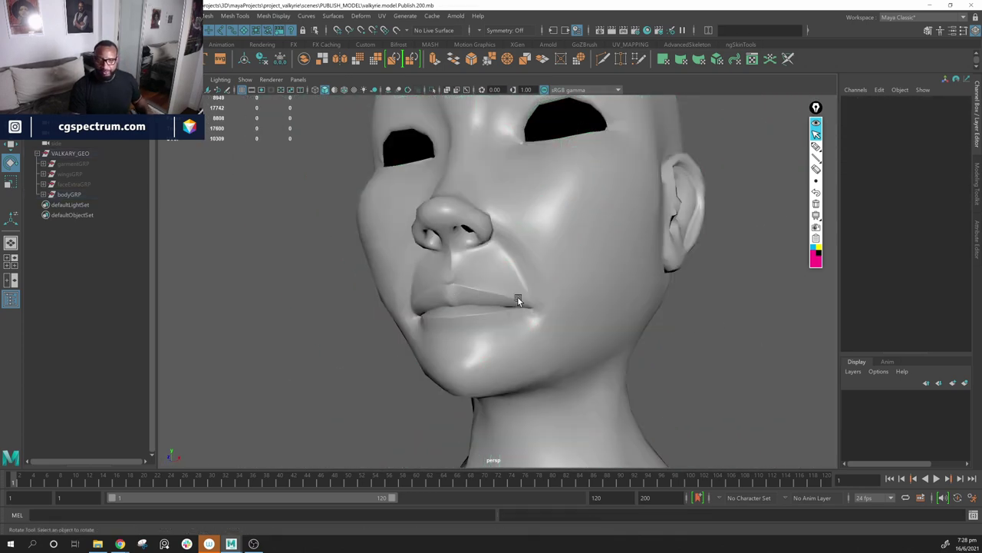
alt+drag(518, 300, 503, 334)
scroll(505, 343, down, 5)
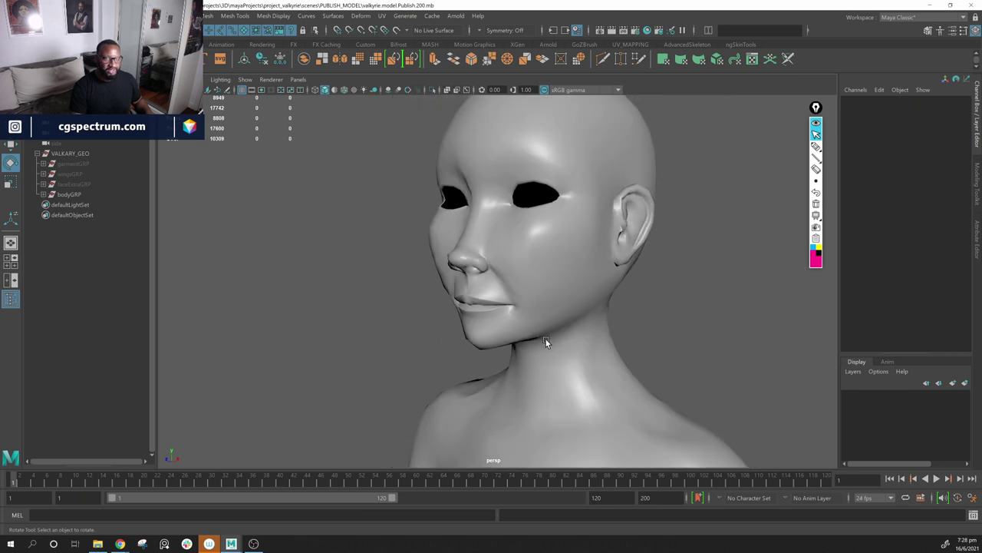
Step: Select the face loop running over the nose, past the mouth corner and across the cheek down the neck
alt+drag(527, 226, 535, 256)
click(535, 256)
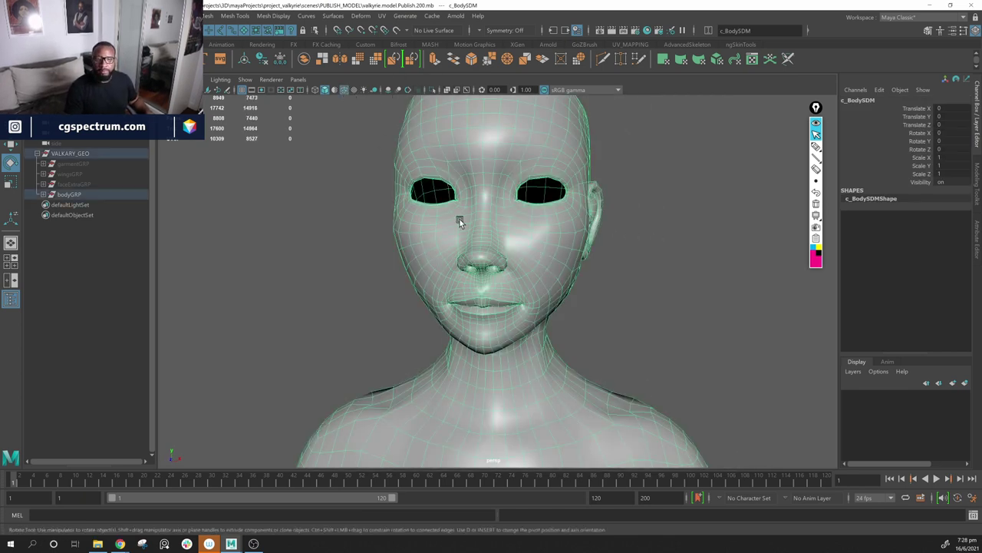
alt+drag(460, 219, 506, 282)
scroll(523, 262, up, 5)
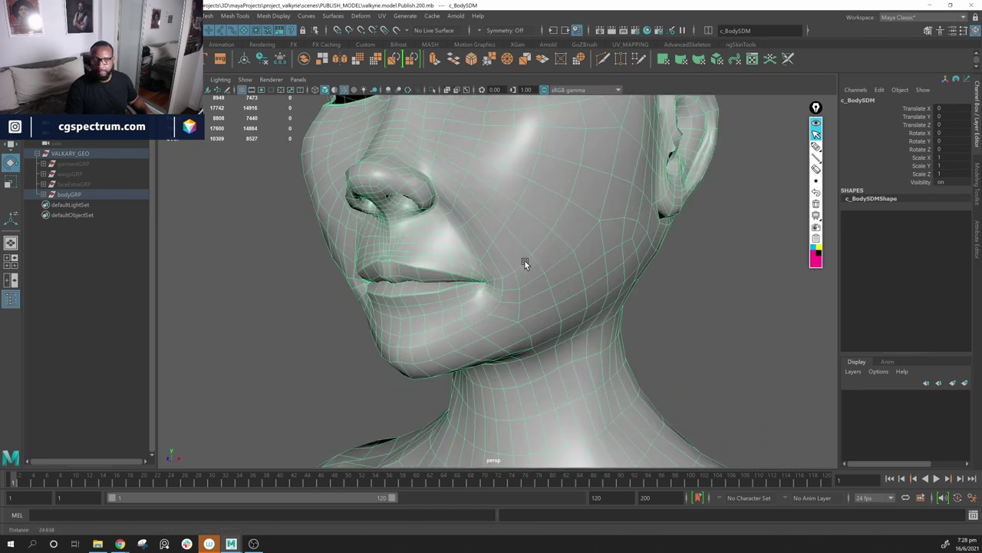
mouse_move(502, 235)
right_down()
mouse_move(514, 251)
mouse_move(504, 219)
right_up()
right_drag(504, 218, 535, 254)
alt+drag(535, 255, 535, 329)
right_drag(542, 333, 491, 315)
click(531, 319)
shift+double_click(522, 304)
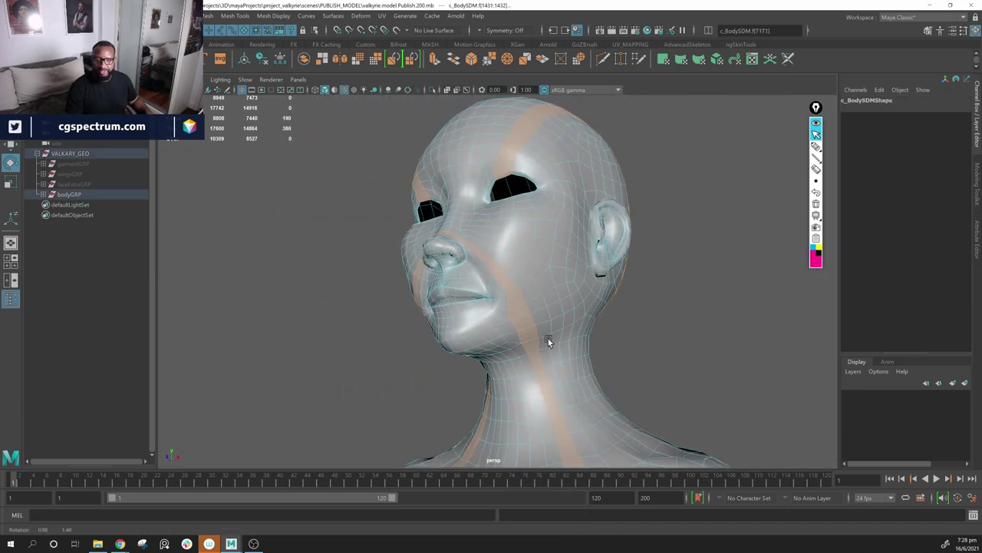
Step: Examine the selected face loop's path along the front, back and side of the whole body, and clear the selection
alt+drag(548, 339, 604, 333)
alt+right_drag(605, 333, 466, 276)
alt+drag(484, 343, 478, 267)
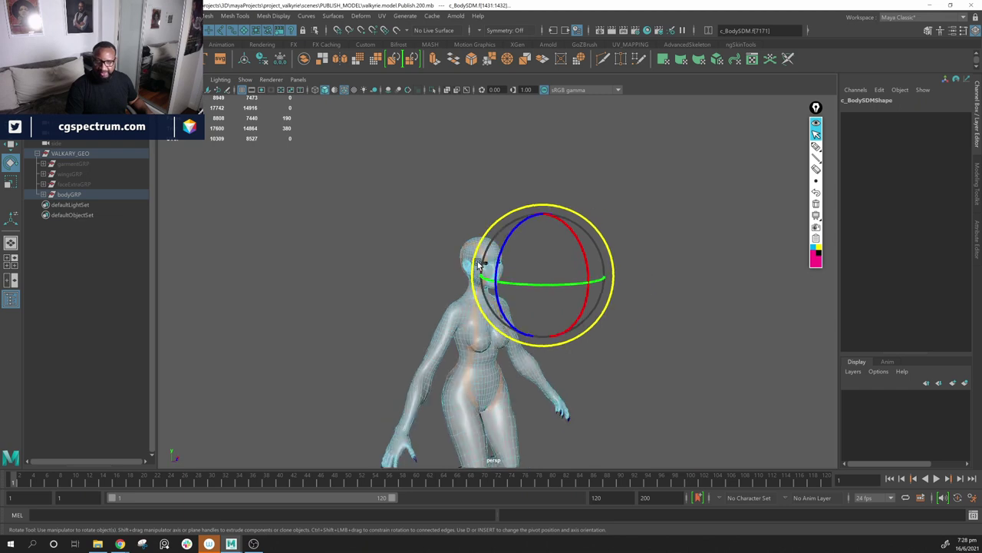
alt+drag(460, 411, 395, 417)
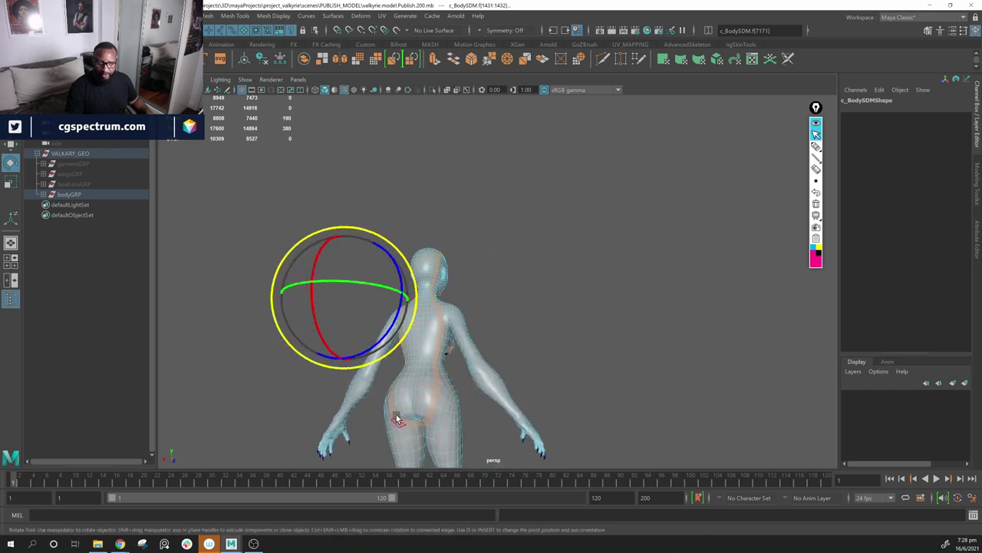
alt+drag(434, 380, 467, 202)
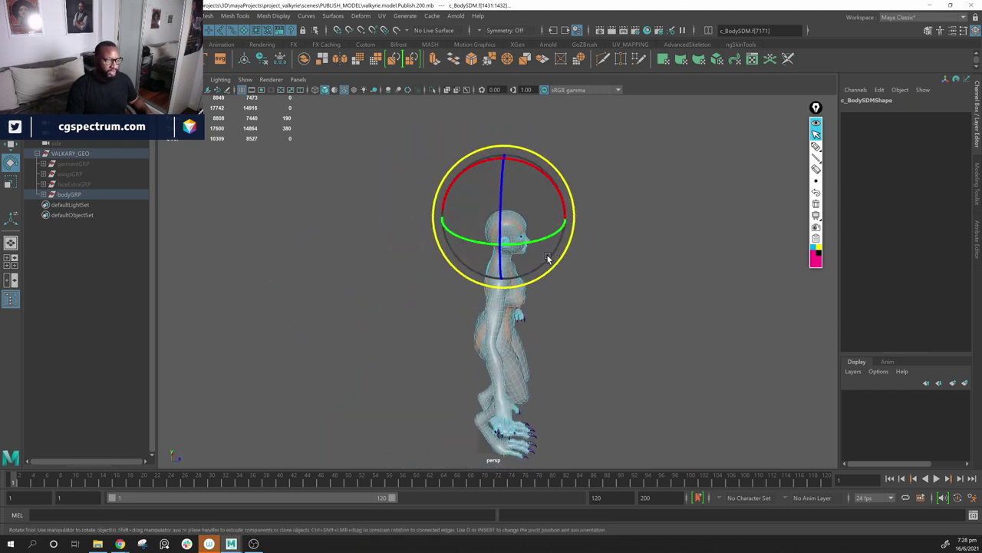
alt+drag(548, 258, 425, 226)
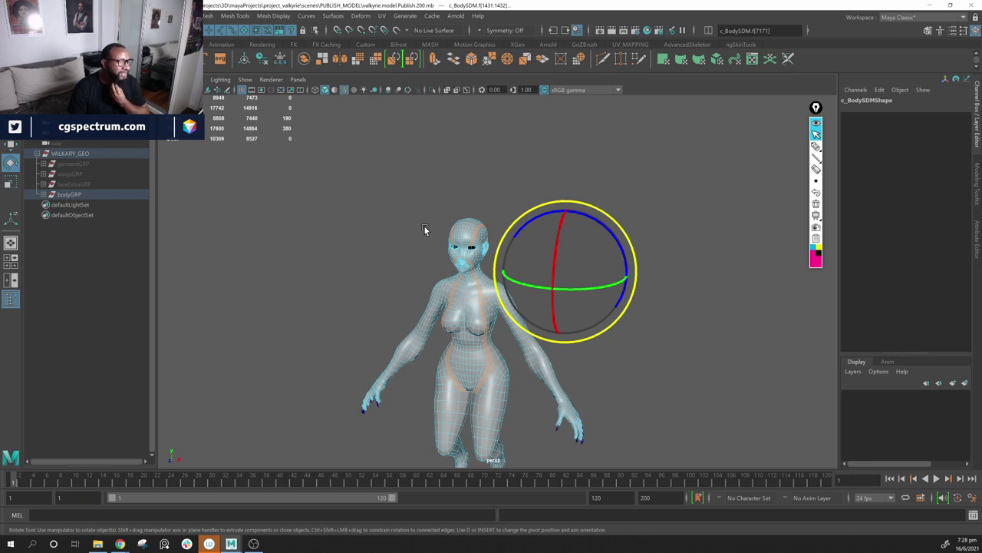
alt+right_drag(437, 238, 528, 266)
click(547, 248)
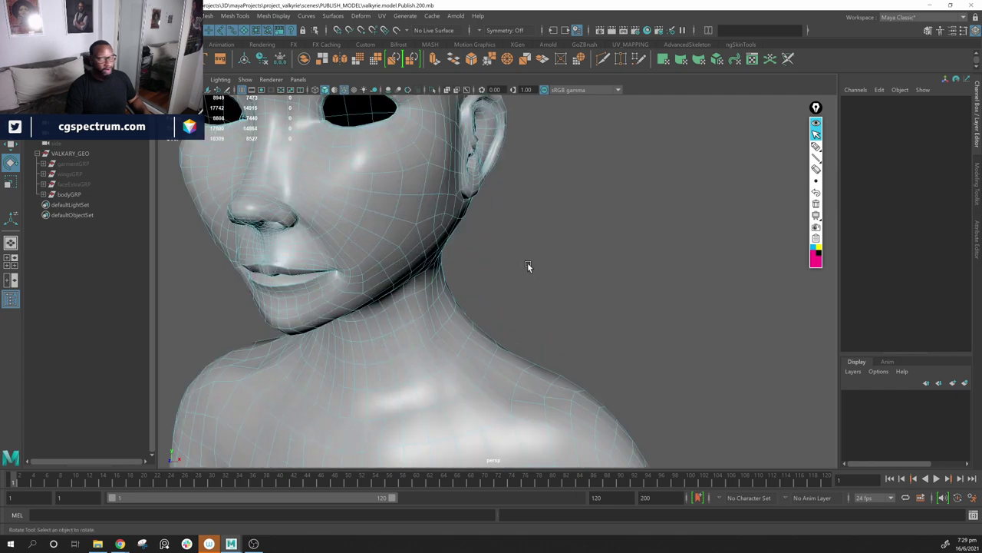
alt+drag(528, 266, 530, 268)
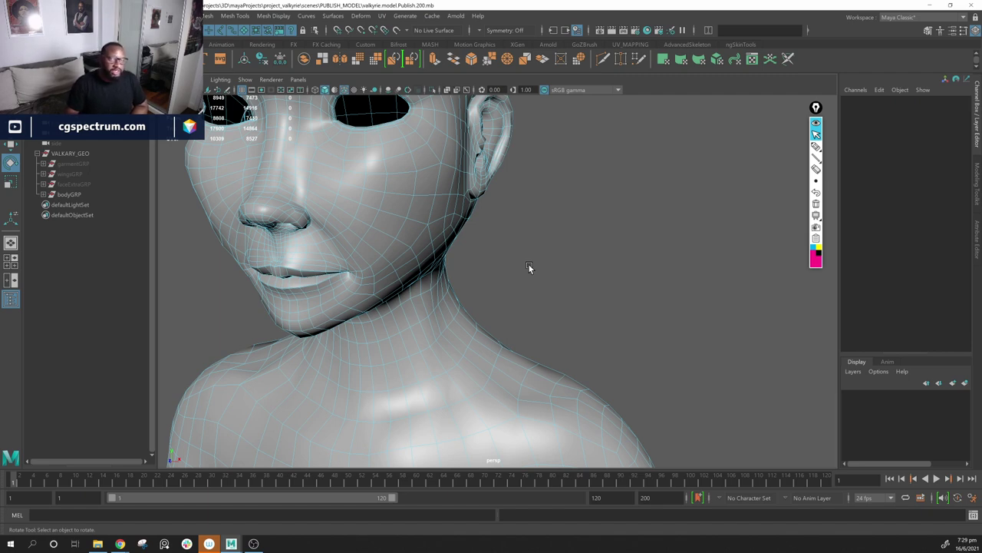
key(3)
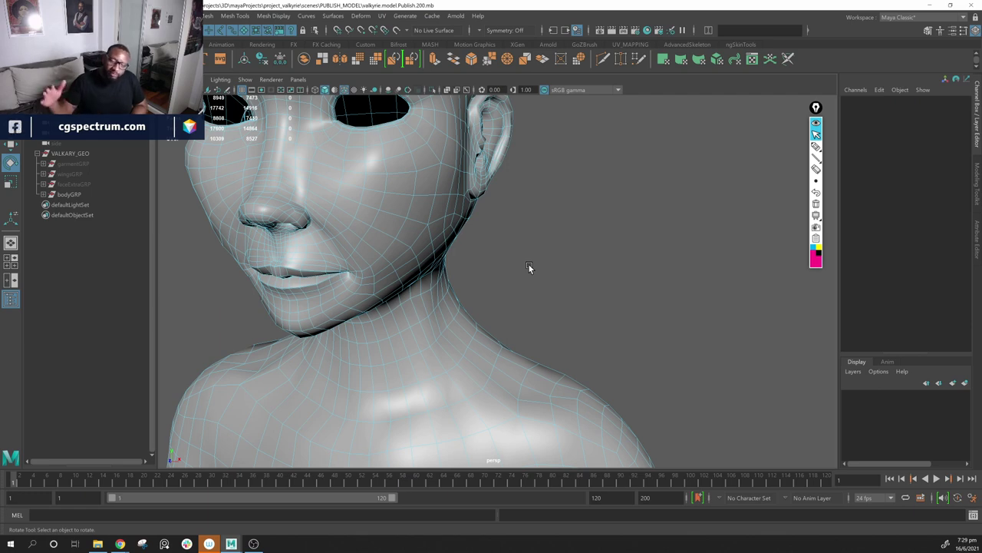
key(1)
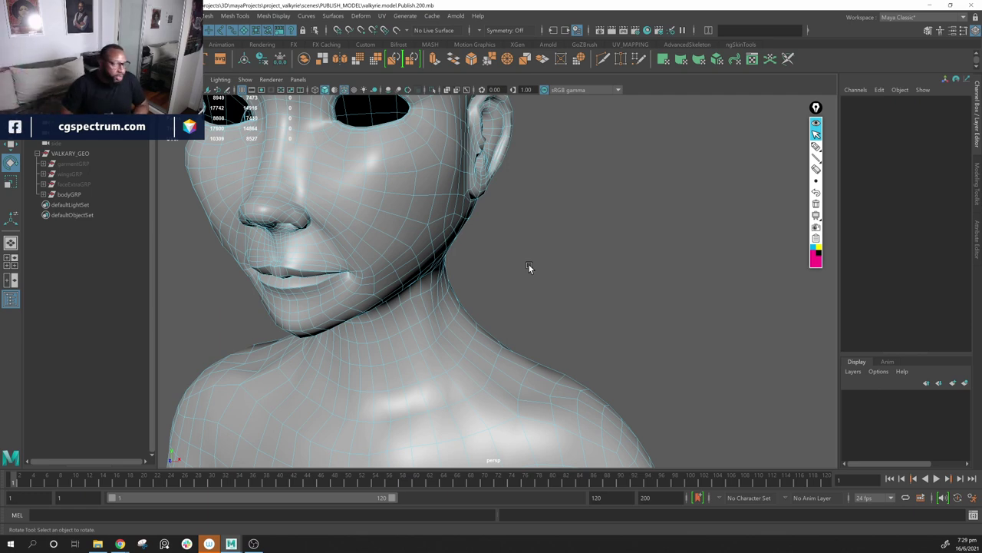
key(3)
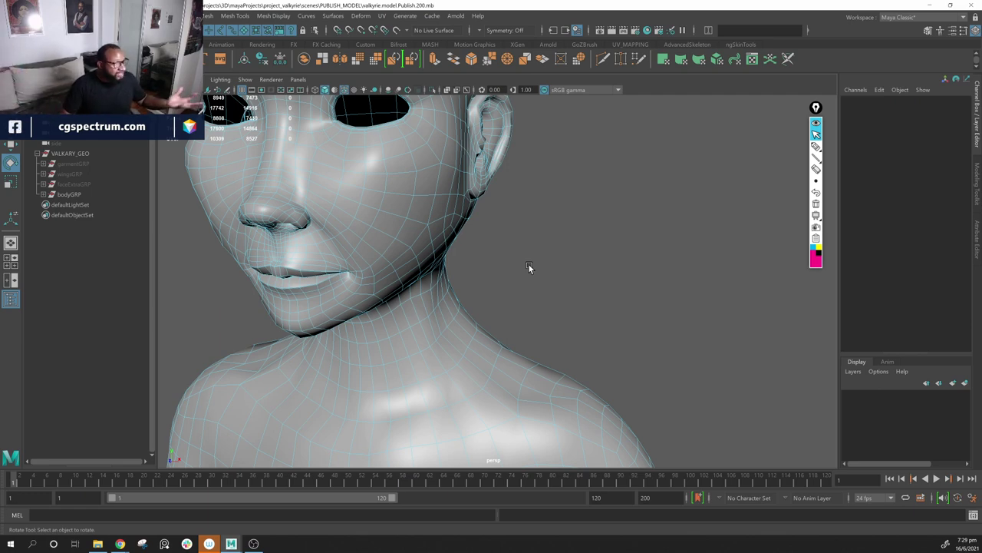
key(1)
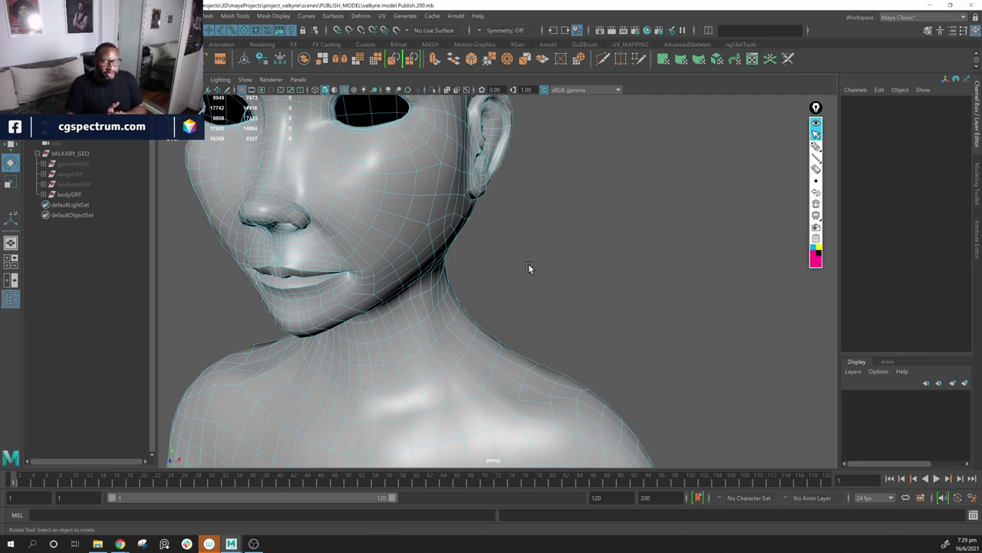
key(3)
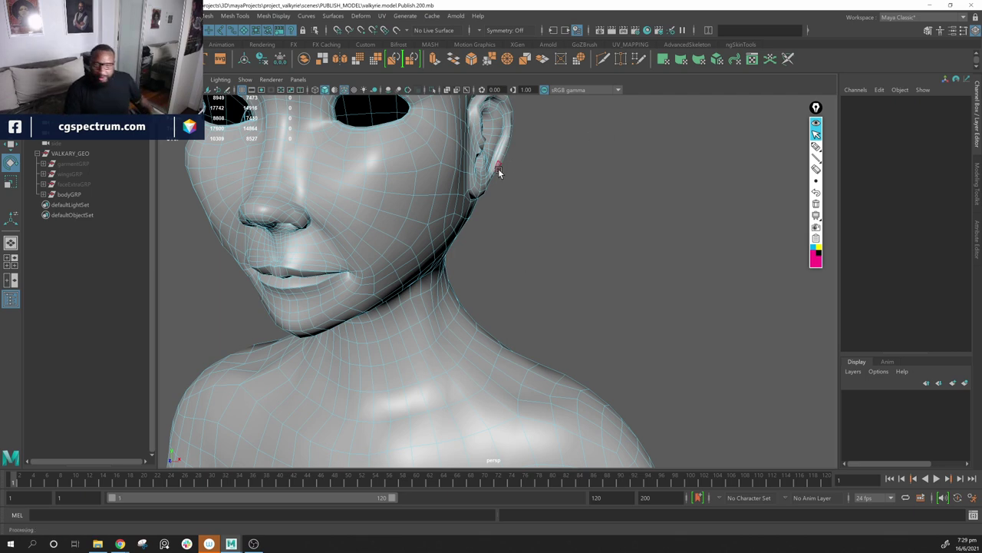
key(1)
Step: Reselect the nose-to-neck face loop to view its path across the cheek from the side, and clear the selection
mouse_move(537, 248)
alt+mouse_down()
mouse_move(702, 285)
mouse_move(665, 282)
alt+mouse_up()
alt+drag(549, 286, 594, 314)
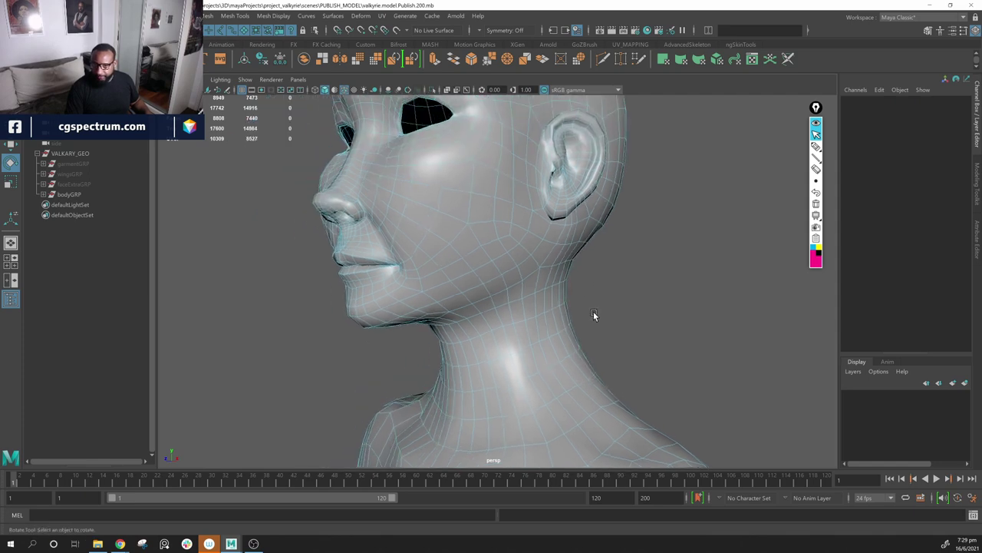
alt+drag(487, 237, 525, 251)
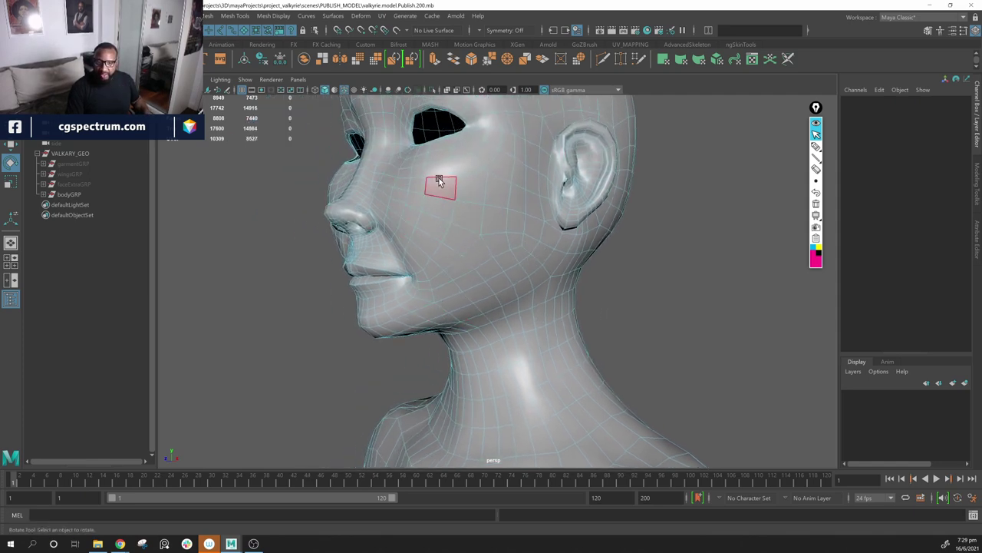
double_click(441, 282)
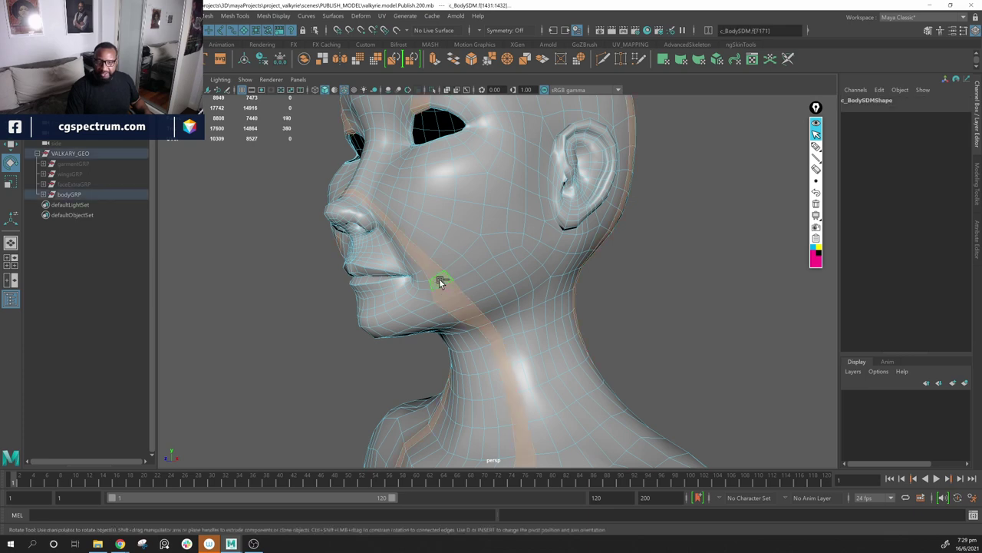
alt+drag(499, 285, 678, 343)
click(660, 335)
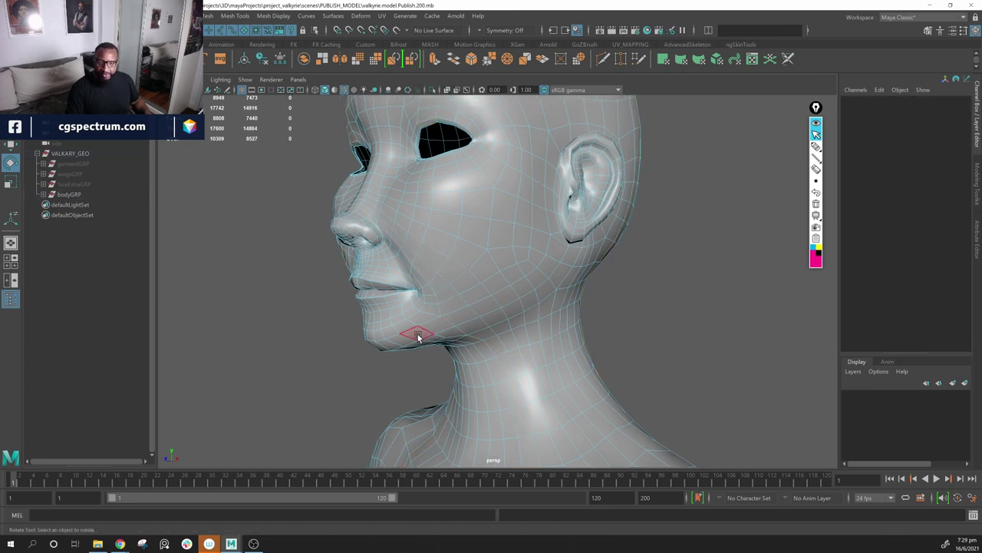
Step: Outline the cheek's four-sided patch with straight annotation lines, mark crosses on the cheek, temple and ear area, and erase all annotations
alt+drag(494, 226, 399, 263)
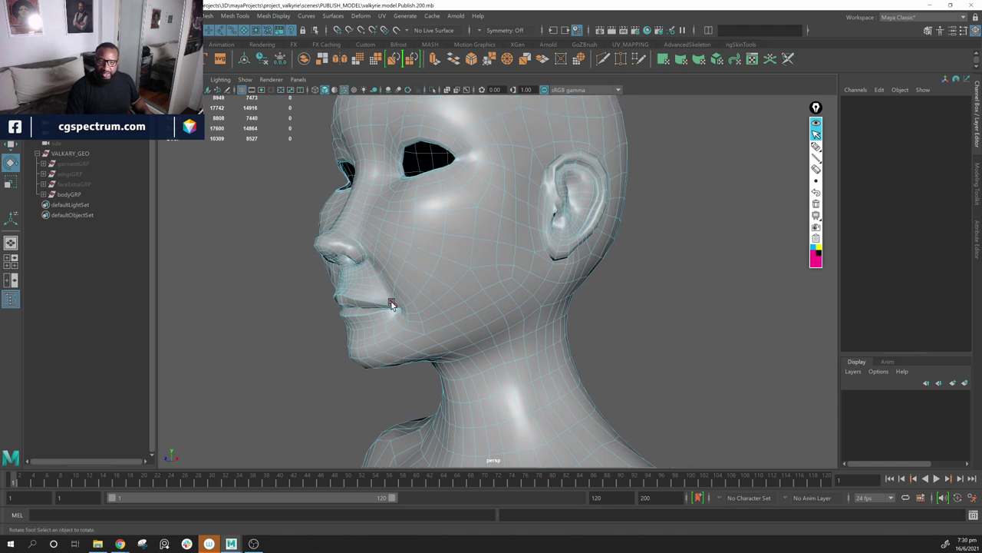
click(816, 157)
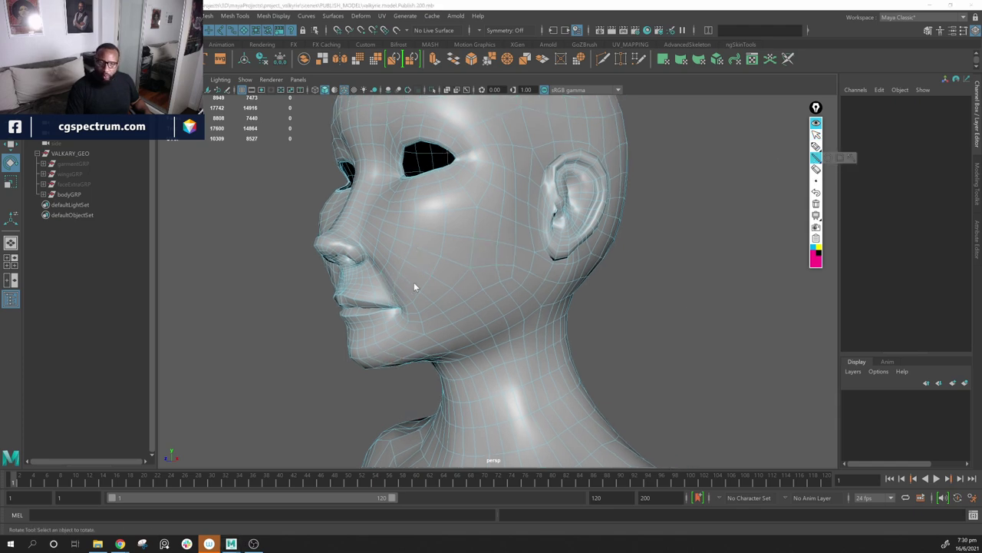
drag(400, 250, 424, 314)
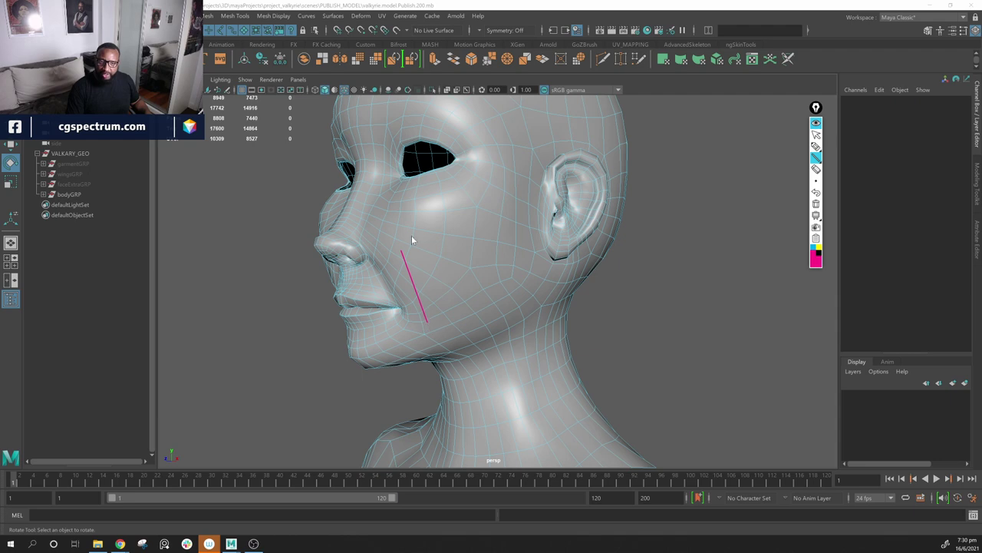
drag(445, 232, 490, 222)
mouse_move(428, 318)
mouse_down()
mouse_move(511, 310)
mouse_move(503, 287)
mouse_up()
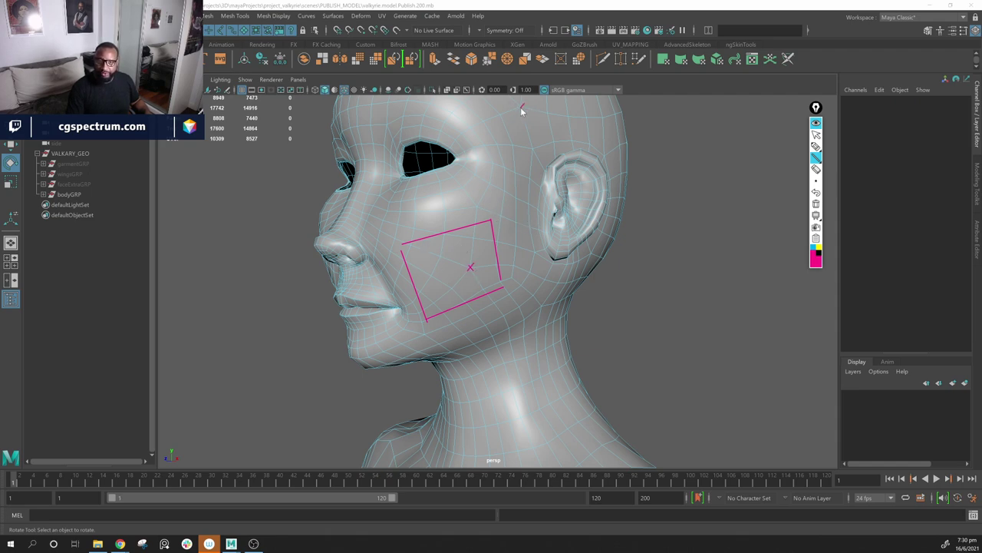
drag(524, 104, 518, 107)
drag(474, 203, 473, 212)
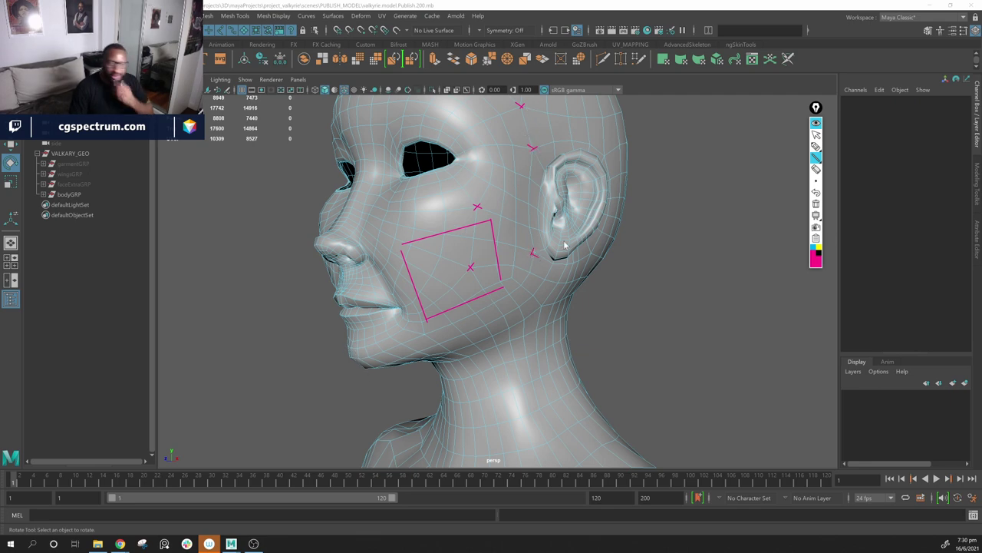
click(815, 204)
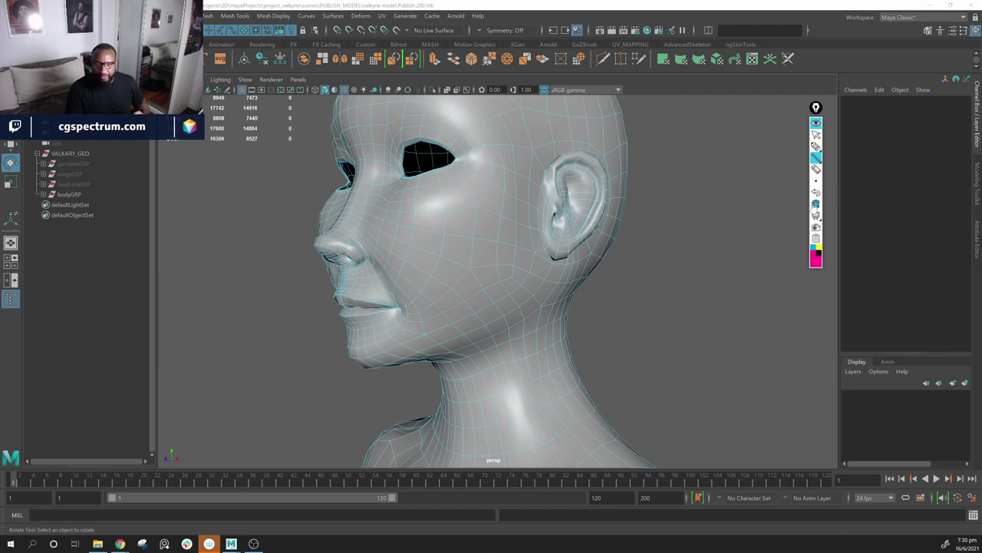
click(815, 134)
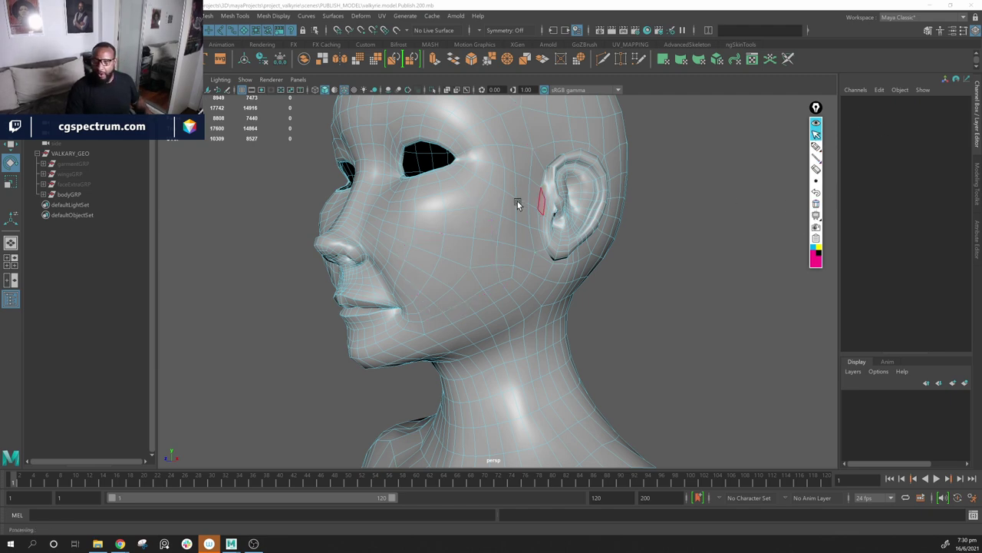
Step: Draw three concentric annotation arcs above the ear, from the temple and forehead toward the back of the head, with two crossing lines
mouse_move(544, 202)
alt+mouse_down()
mouse_move(555, 317)
mouse_move(495, 458)
mouse_move(511, 456)
alt+mouse_up()
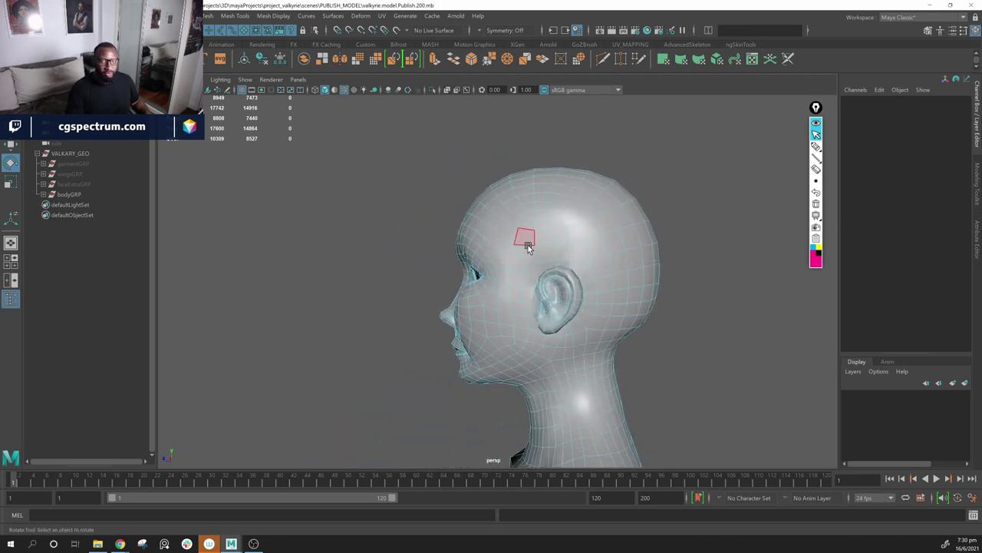
alt+drag(526, 246, 527, 264)
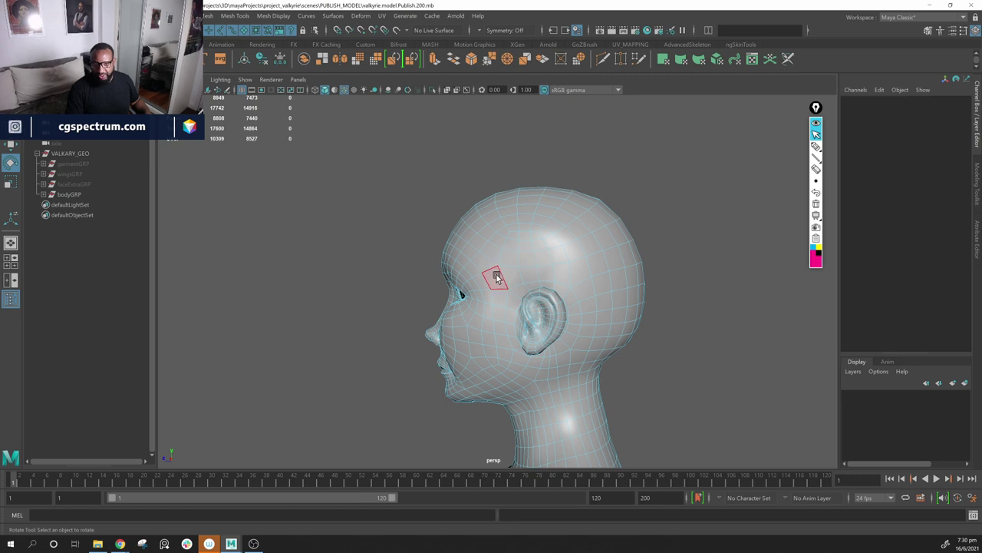
click(816, 146)
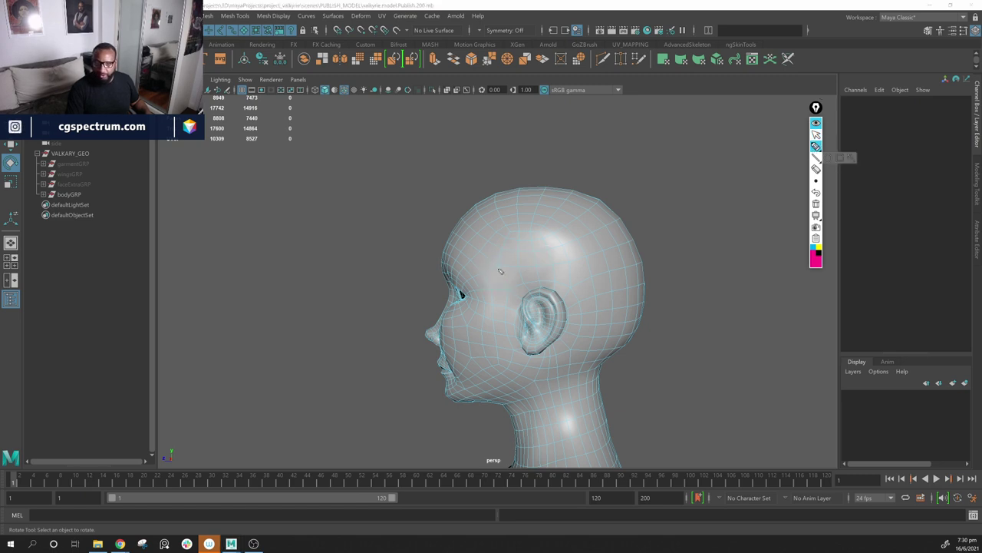
drag(499, 268, 508, 262)
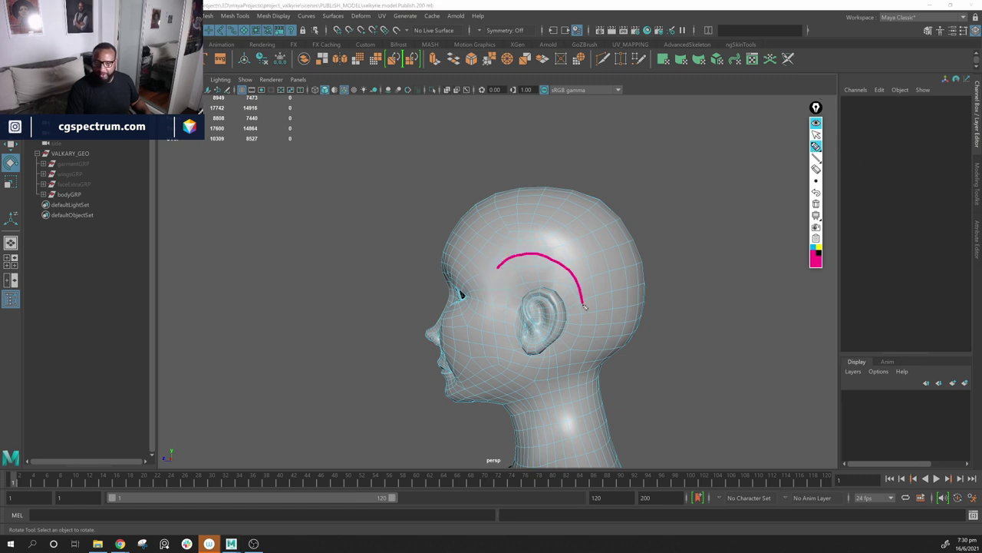
mouse_move(499, 239)
mouse_down()
mouse_move(572, 242)
mouse_move(605, 289)
mouse_up()
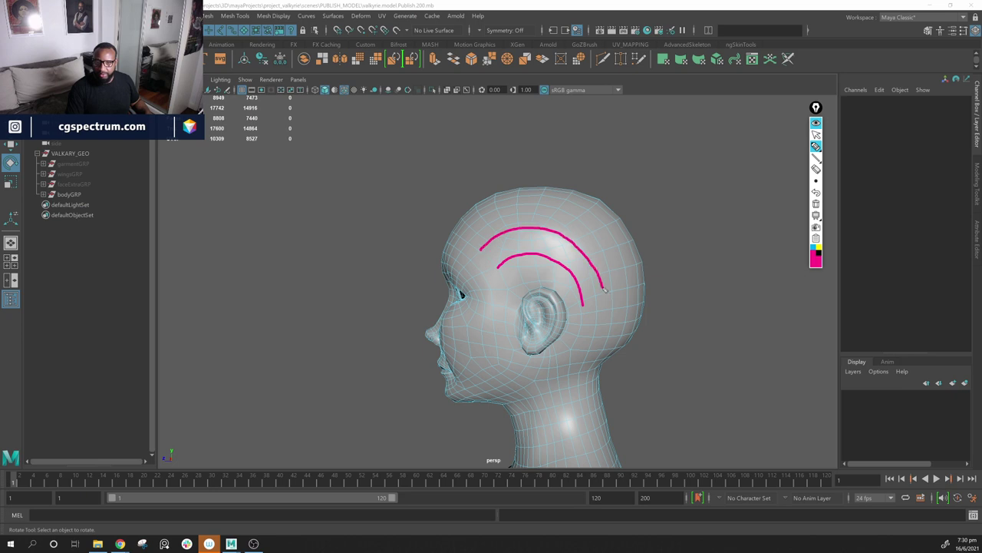
mouse_move(461, 237)
mouse_down()
mouse_move(491, 209)
mouse_move(614, 234)
mouse_move(647, 276)
mouse_up()
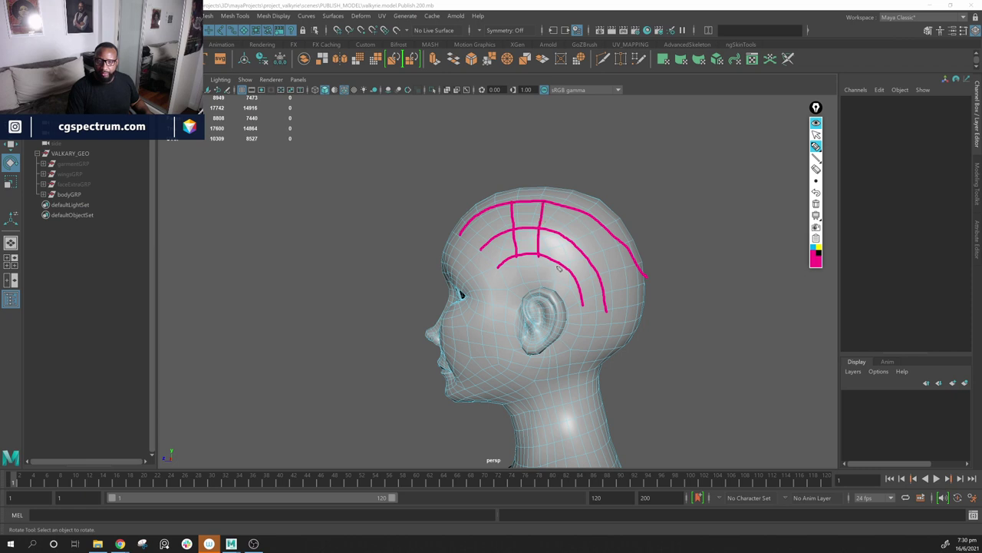
Step: Add radial annotation lines across the arcs behind the ear and another arc along the skull's outline, and erase all annotations
drag(560, 268, 615, 224)
drag(568, 278, 622, 255)
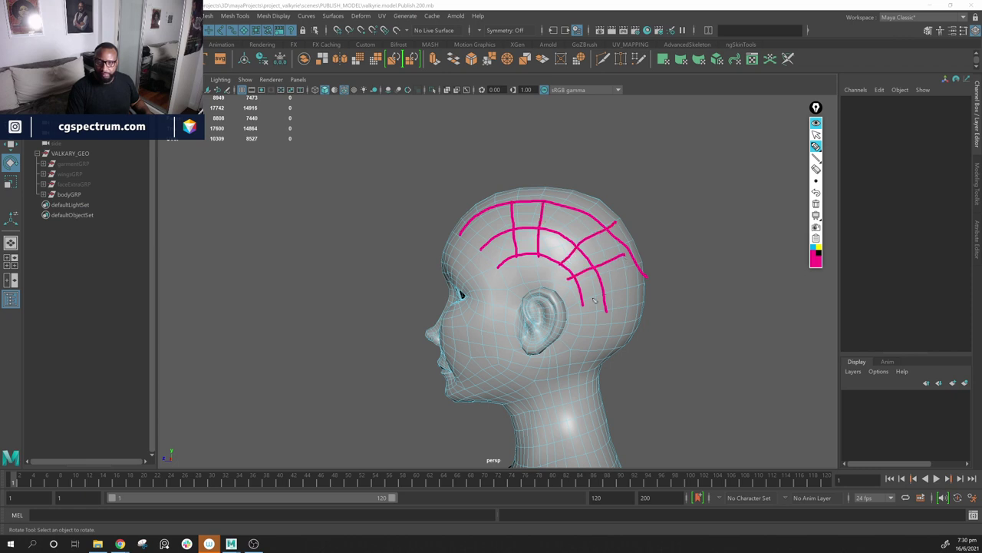
drag(586, 301, 637, 297)
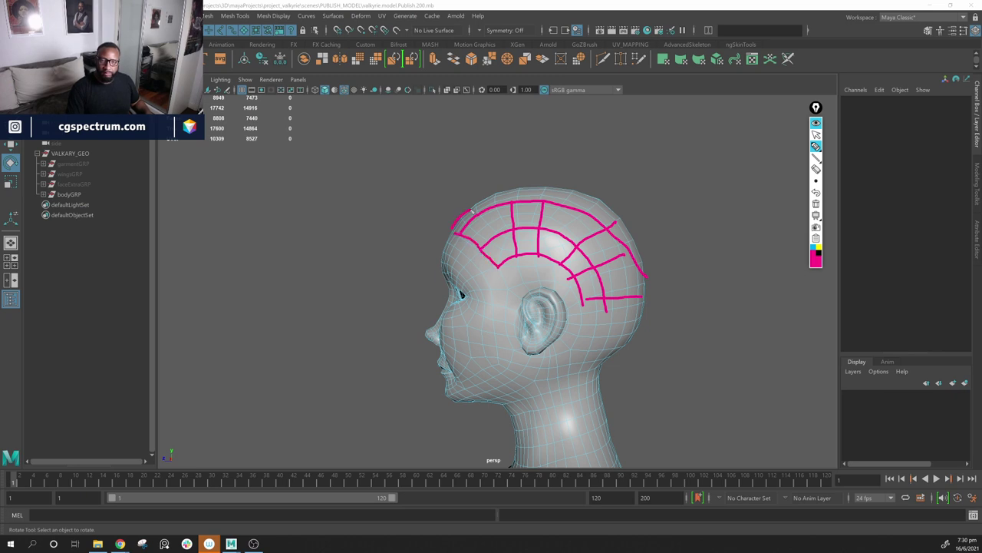
drag(532, 186, 594, 203)
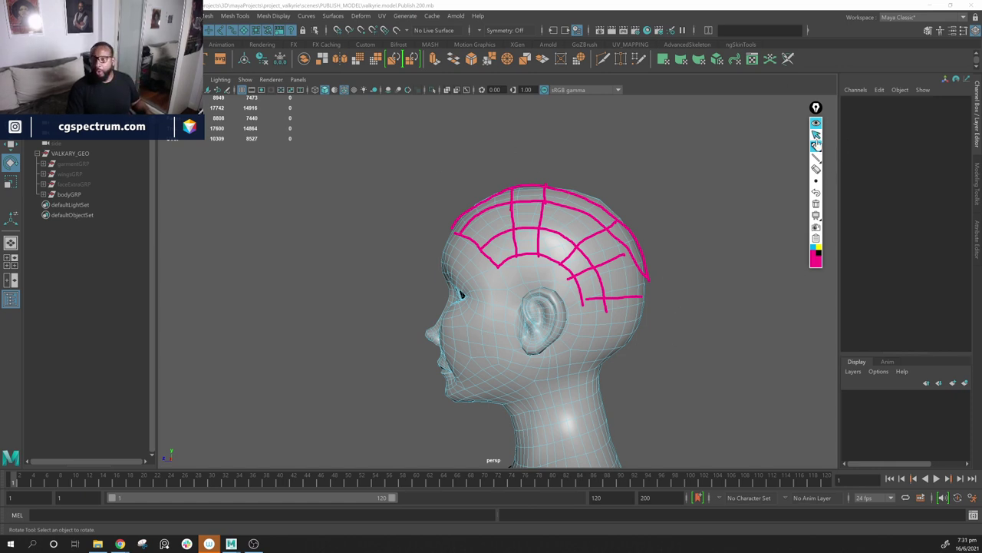
click(817, 205)
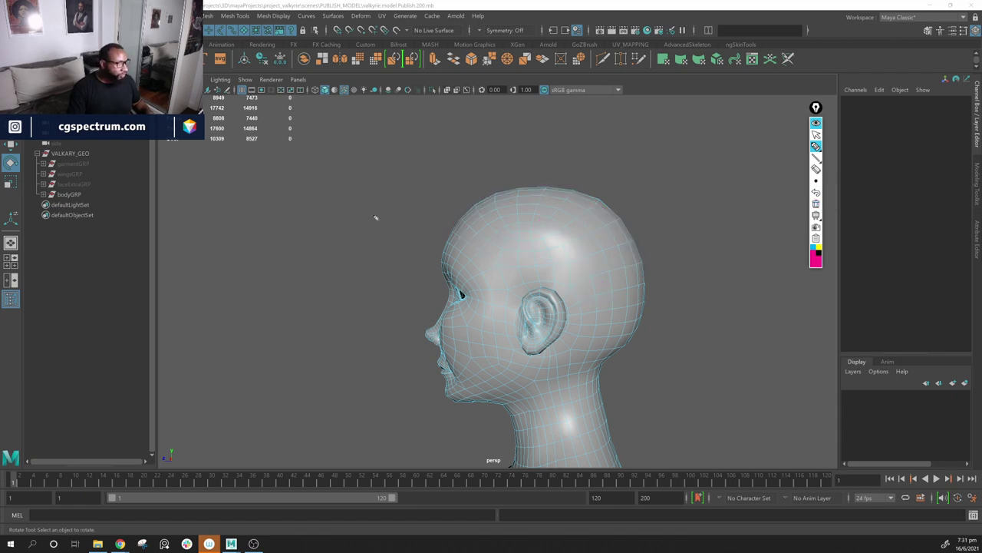
click(817, 134)
Step: Examine the mesh topology of the legs, knees and clawed feet from several angles
mouse_move(693, 182)
alt+mouse_down()
mouse_move(514, 208)
mouse_move(566, 210)
mouse_move(549, 238)
mouse_move(584, 244)
mouse_move(599, 278)
alt+mouse_up()
scroll(551, 238, down, 8)
alt+middle_drag(598, 279, 587, 197)
alt+drag(598, 202, 563, 219)
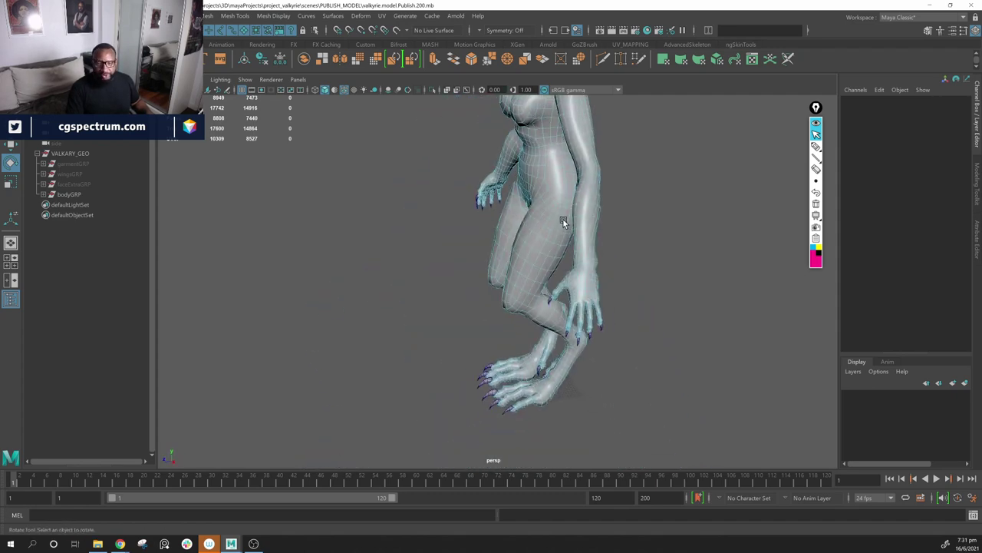
alt+right_drag(562, 219, 633, 235)
alt+middle_drag(634, 234, 595, 235)
alt+drag(596, 236, 630, 225)
scroll(566, 201, down, 3)
alt+drag(565, 201, 575, 235)
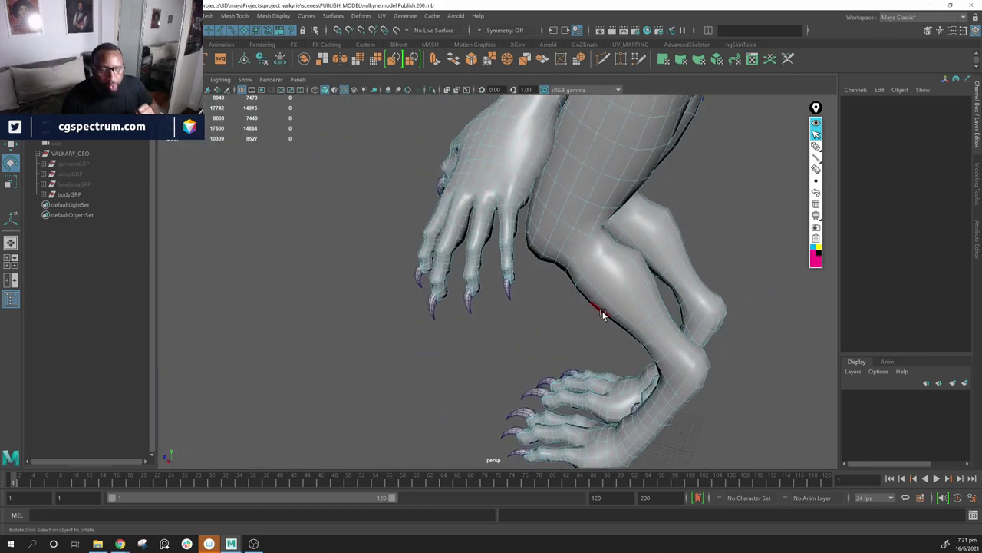
Step: Examine the hand's topology from the knuckles down to the clawed fingertips, with the body mesh selected in object mode
key(F11)
alt+drag(491, 197, 441, 272)
alt+right_drag(442, 272, 576, 226)
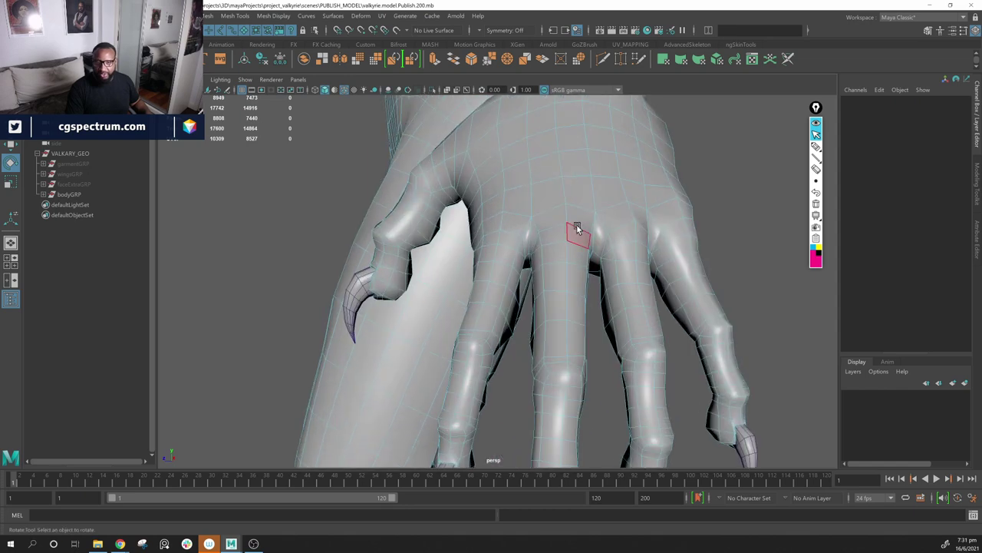
right_drag(588, 185, 651, 176)
scroll(688, 221, down, 4)
alt+drag(571, 240, 714, 260)
alt+drag(333, 279, 399, 241)
alt+right_drag(399, 242, 430, 223)
alt+middle_drag(430, 223, 455, 181)
scroll(455, 179, down, 3)
alt+drag(455, 180, 406, 223)
scroll(487, 184, down, 2)
scroll(456, 171, up, 3)
scroll(478, 174, up, 2)
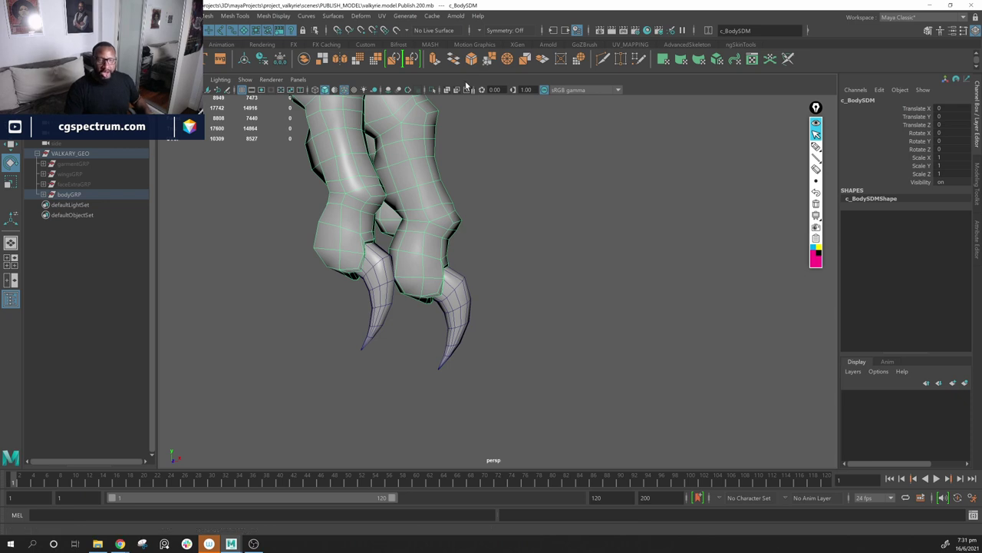
alt+drag(374, 253, 372, 256)
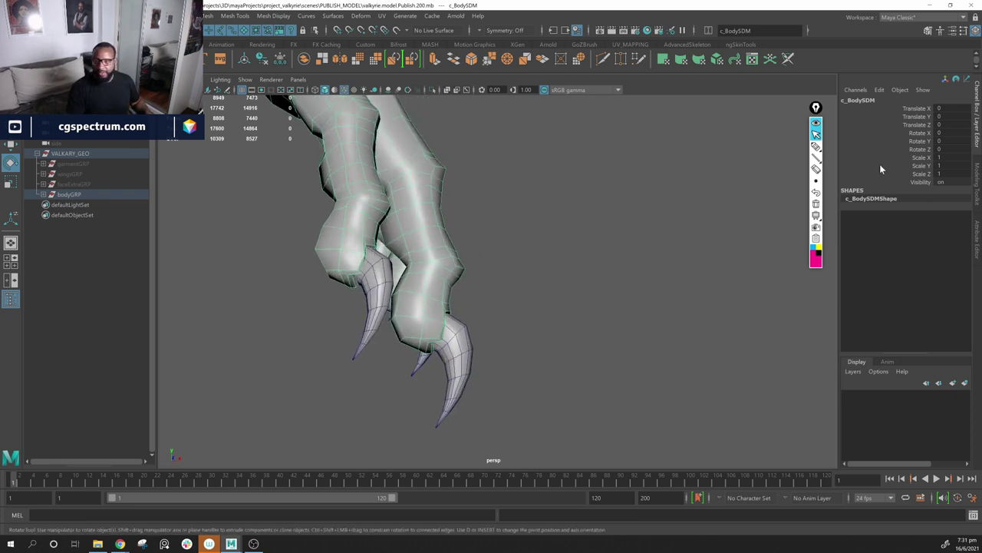
Step: Sketch a magenta annotation of a fingertip with a raised rim and a long pointed claw growing out, beside the fingers
click(816, 146)
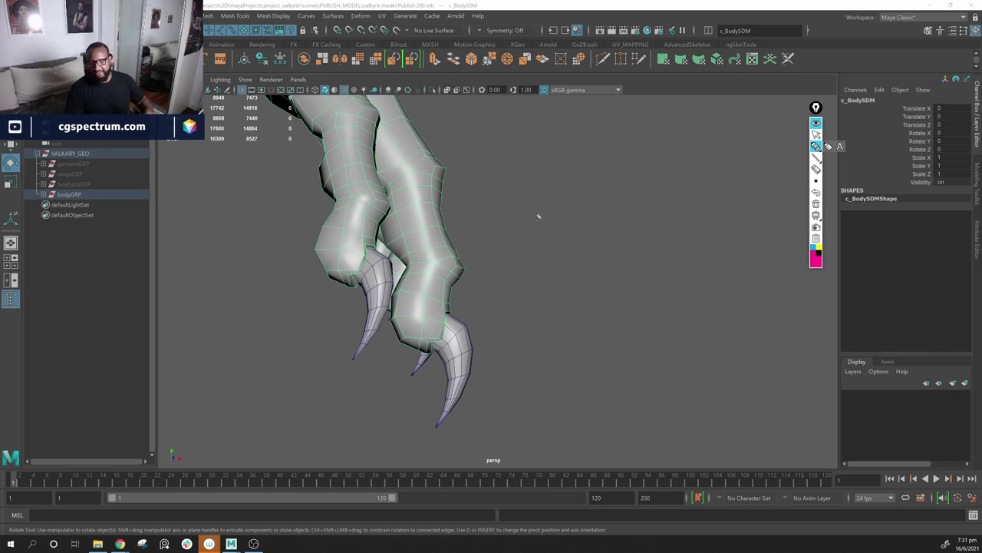
drag(489, 197, 506, 198)
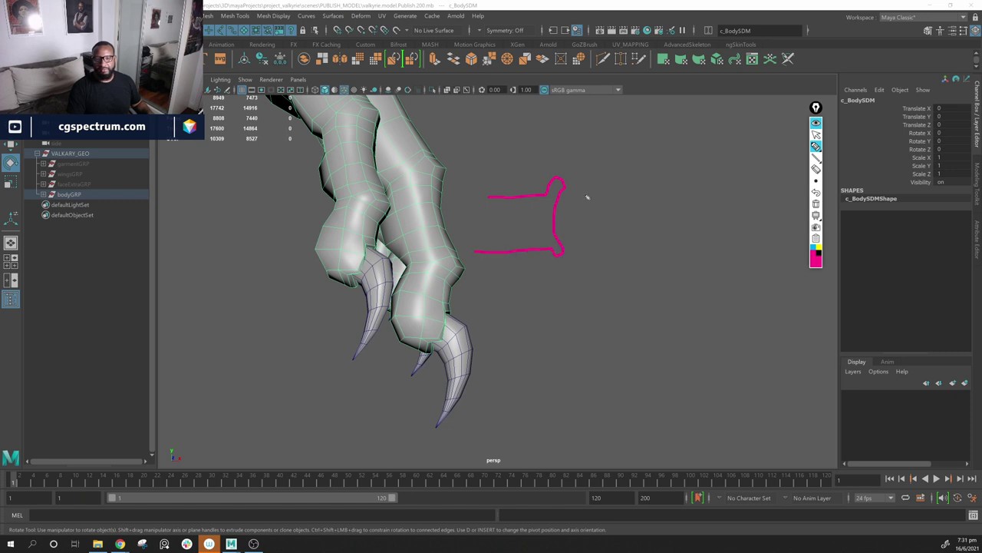
drag(564, 194, 654, 245)
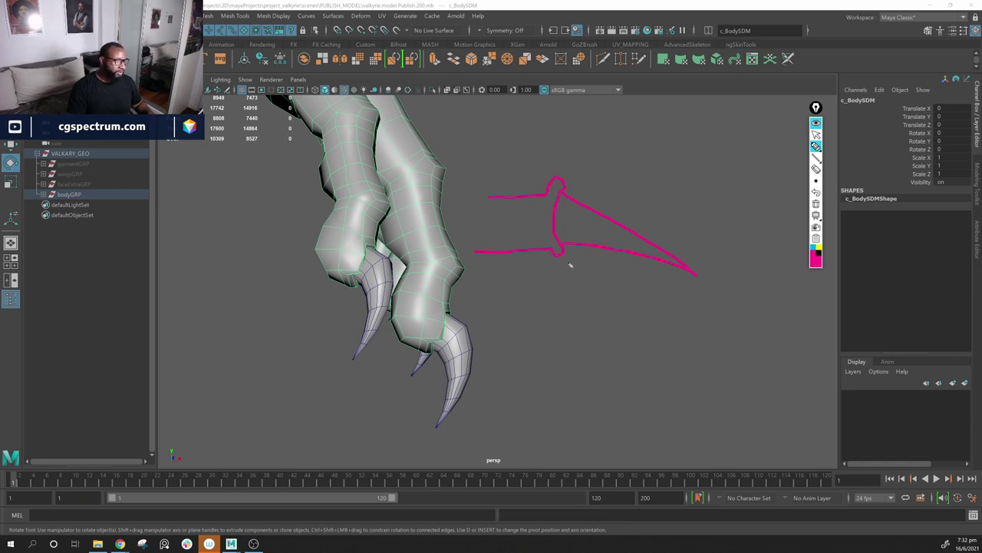
drag(487, 200, 484, 251)
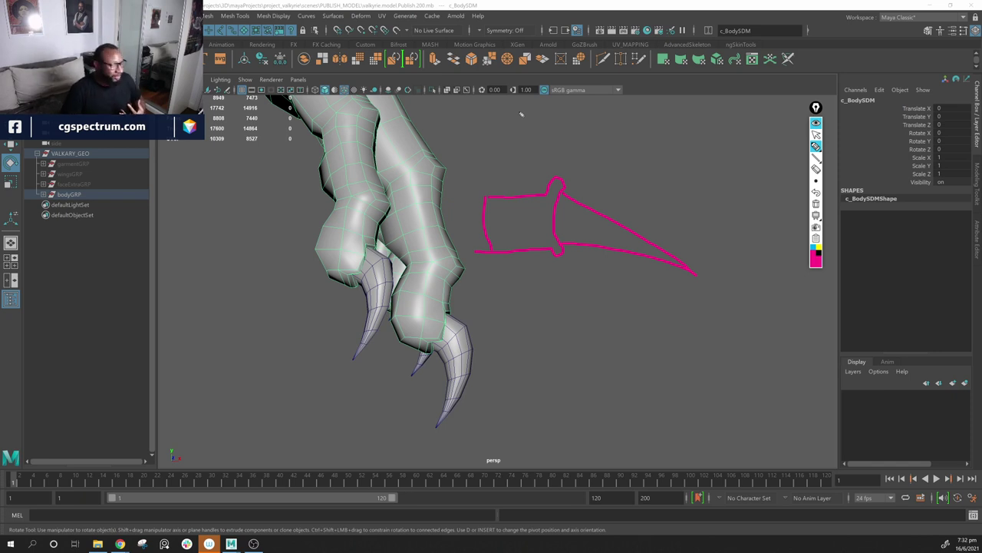
Step: Sketch a smaller magenta fingertip with a nail bed below the claw drawing, and draw a long cyan nail extending from it
drag(491, 315, 500, 316)
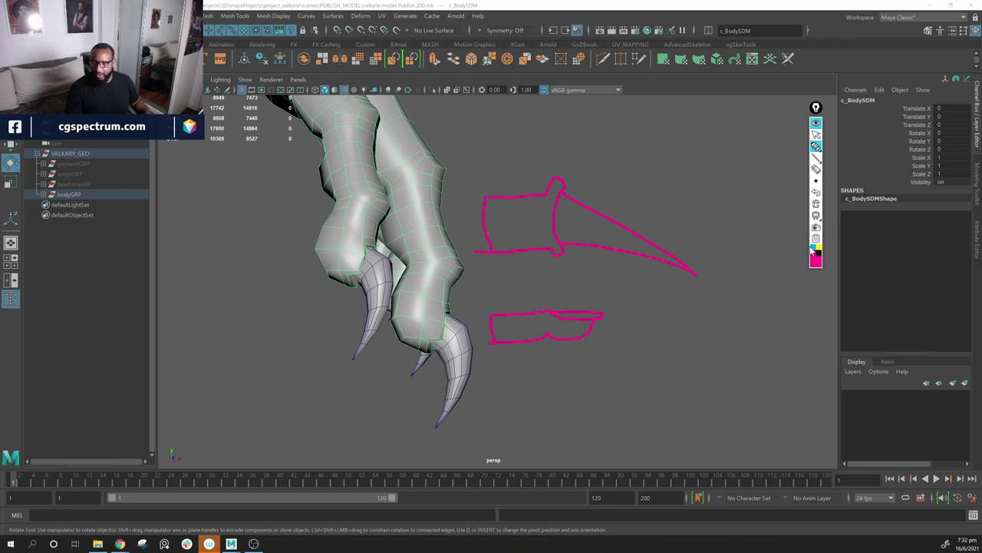
click(814, 248)
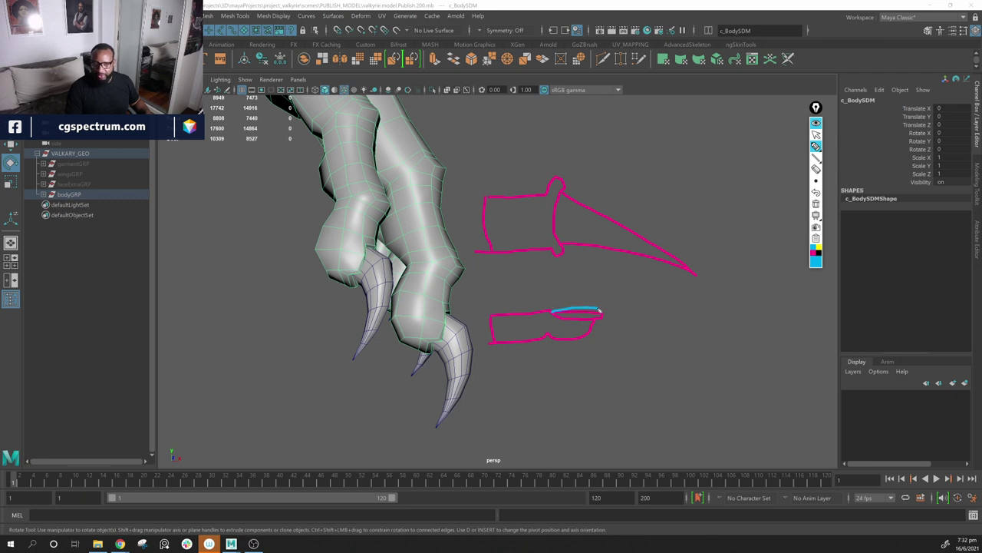
mouse_move(599, 311)
mouse_down()
mouse_move(693, 330)
mouse_move(585, 323)
mouse_up()
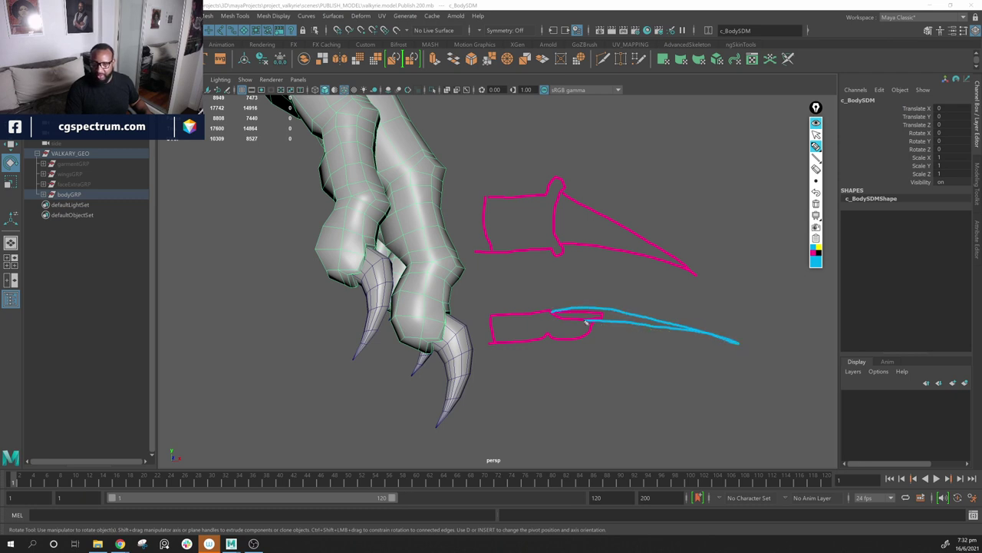
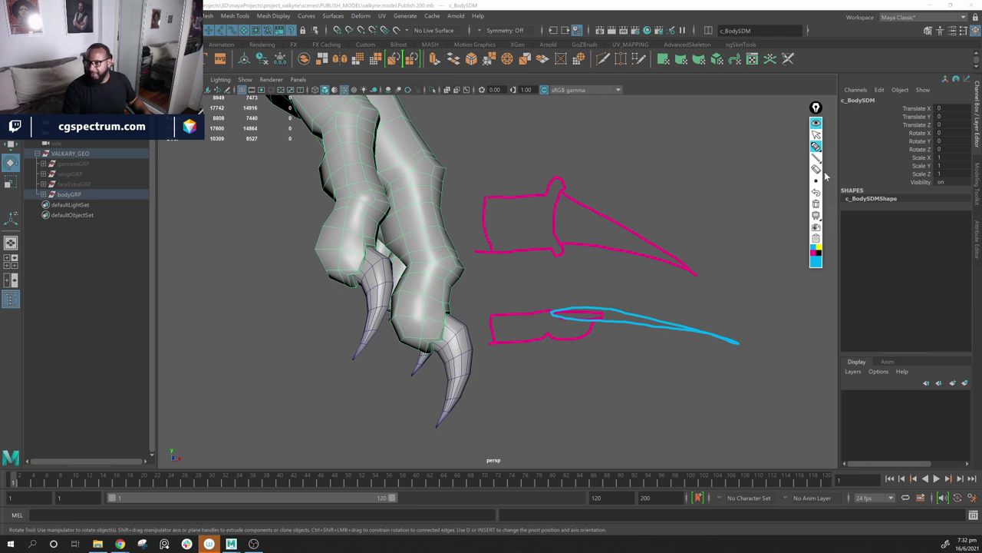
Step: Mark the nail drawing with a red arc and scribble, add a red mark on a finger claw, and erase all annotations
click(816, 263)
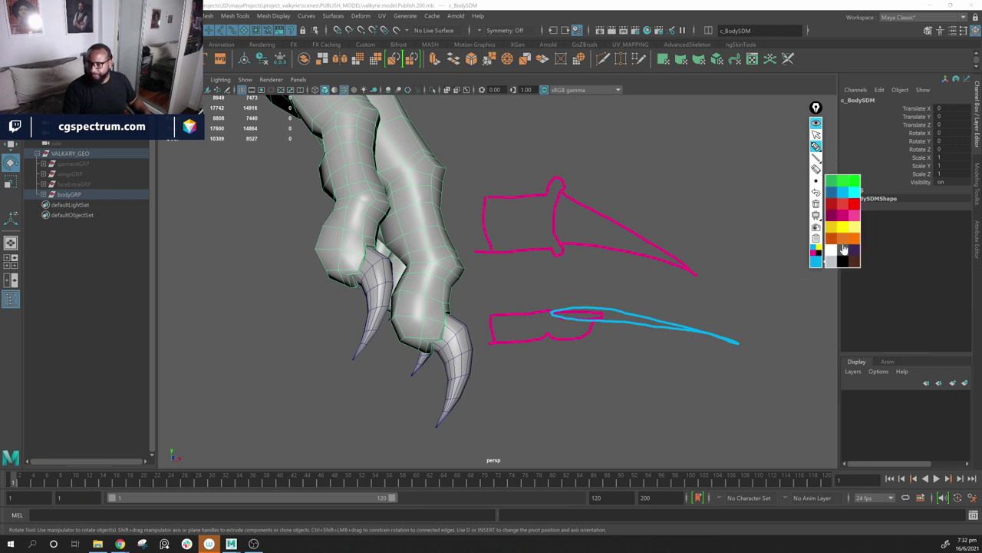
click(853, 205)
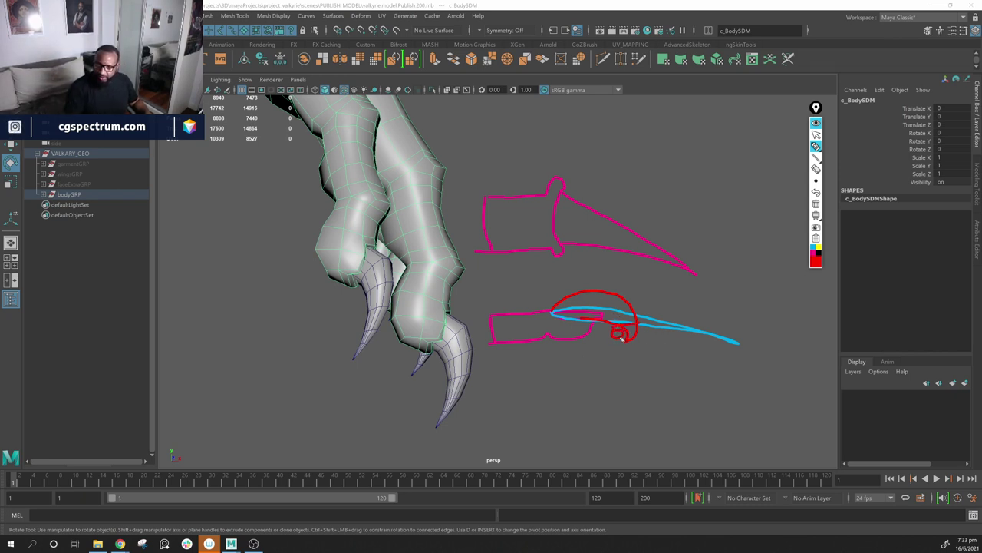
drag(621, 338, 683, 334)
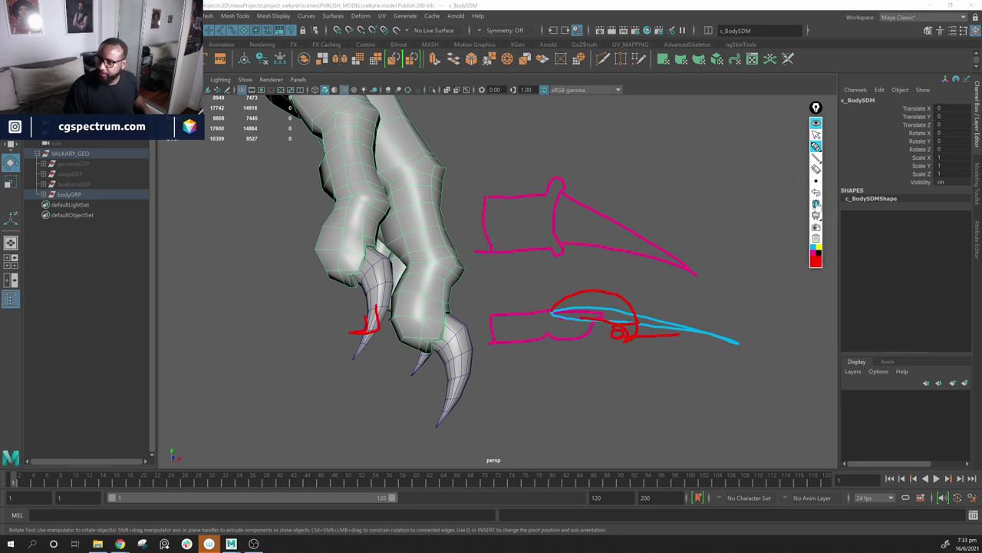
click(816, 203)
click(815, 134)
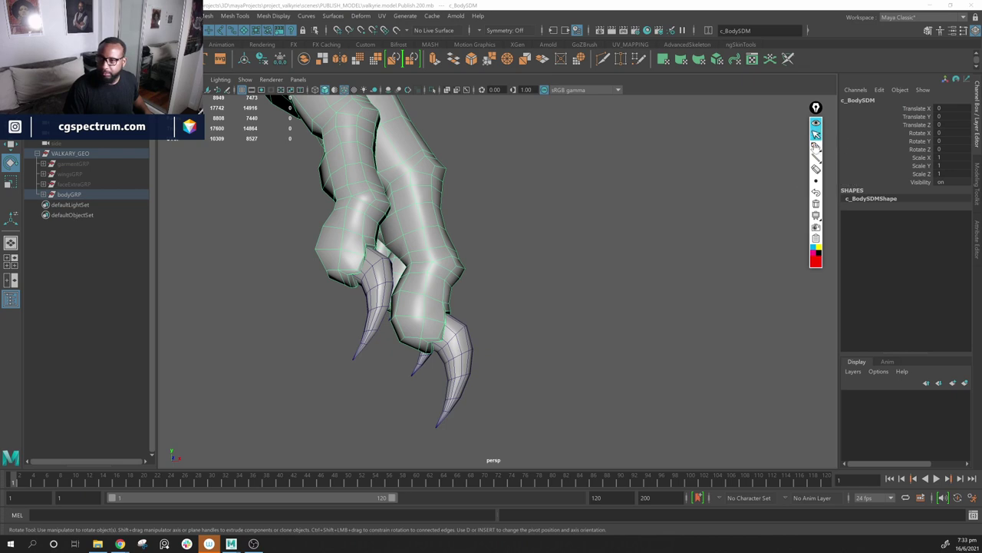
Step: Examine the whole body mesh from the side and front, ending on the torso and head
alt+middle_drag(442, 195, 616, 320)
alt+right_drag(616, 320, 495, 282)
alt+drag(551, 316, 484, 300)
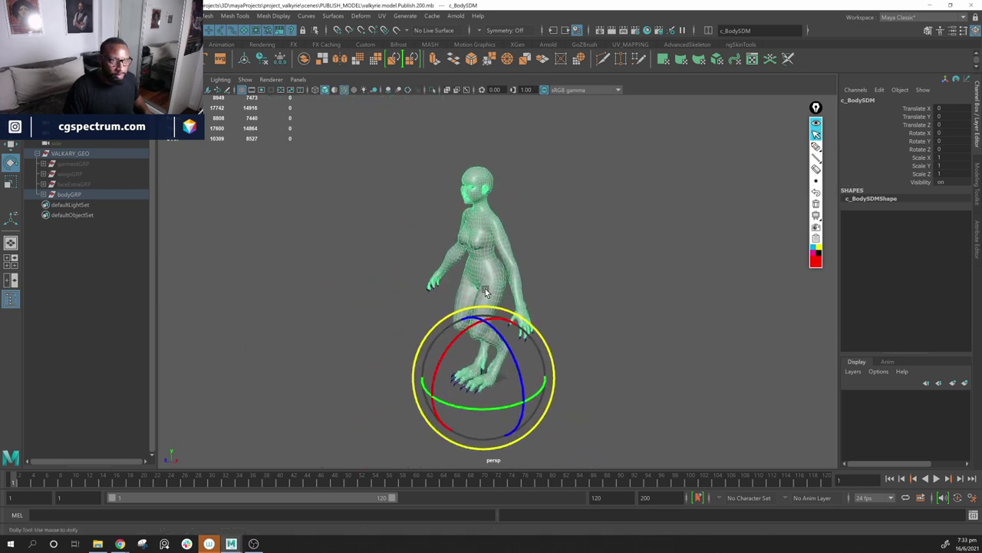
alt+right_drag(484, 300, 533, 291)
alt+middle_drag(532, 291, 688, 376)
alt+right_drag(688, 376, 638, 347)
alt+drag(638, 347, 506, 334)
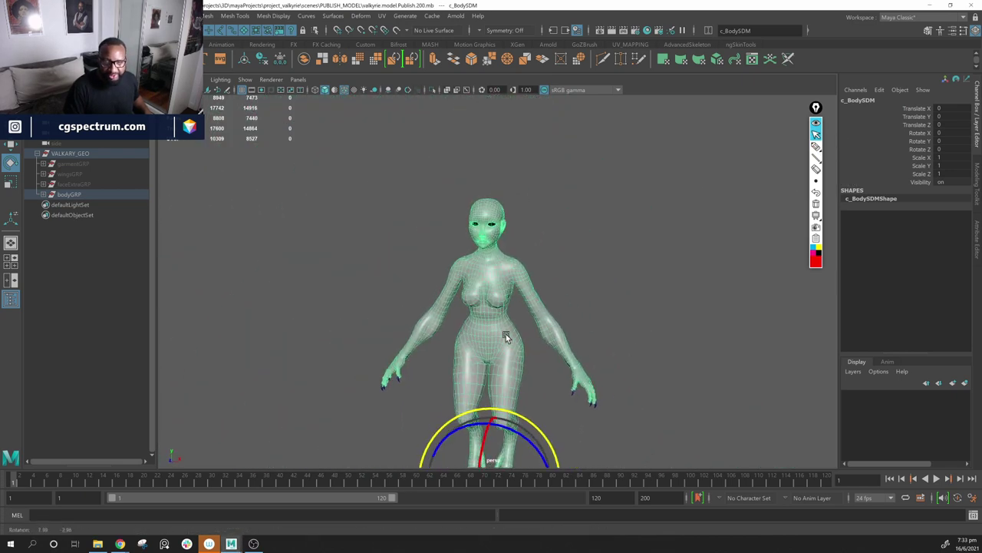
alt+right_drag(506, 334, 553, 338)
alt+drag(552, 338, 518, 324)
alt+right_drag(519, 324, 498, 206)
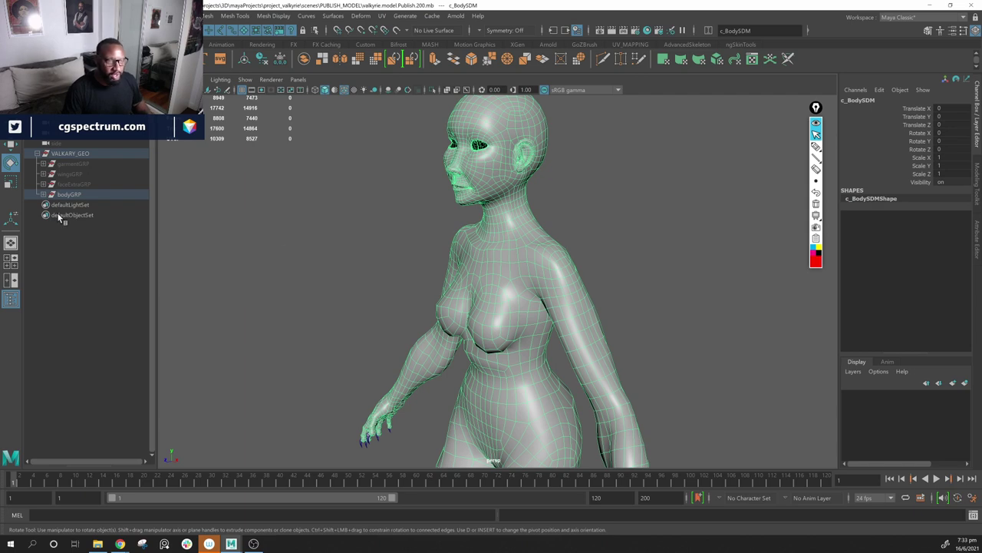
Step: Unhide the faceExtraGRP group and hide bodyGRP to isolate the headband, eyes, brows, lashes and teeth
click(80, 185)
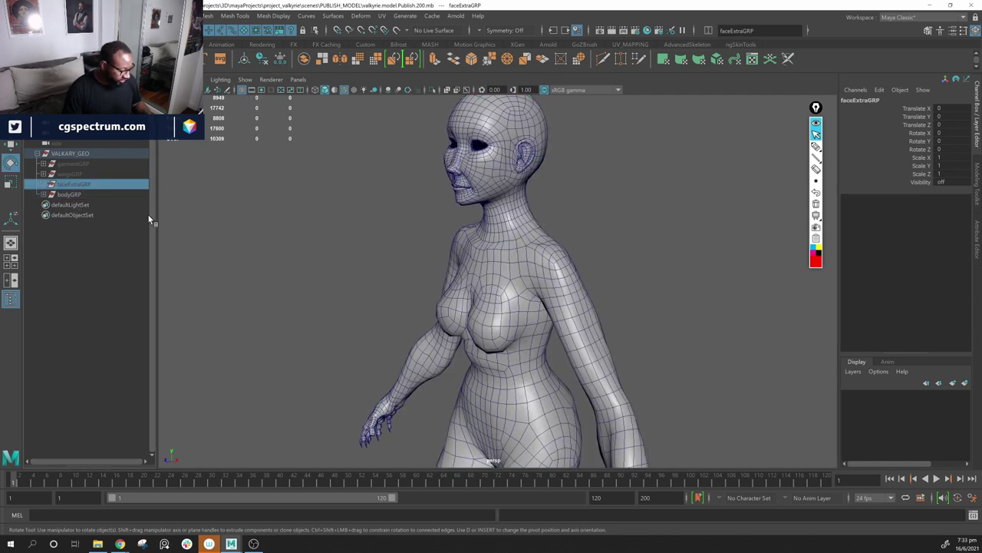
key(h)
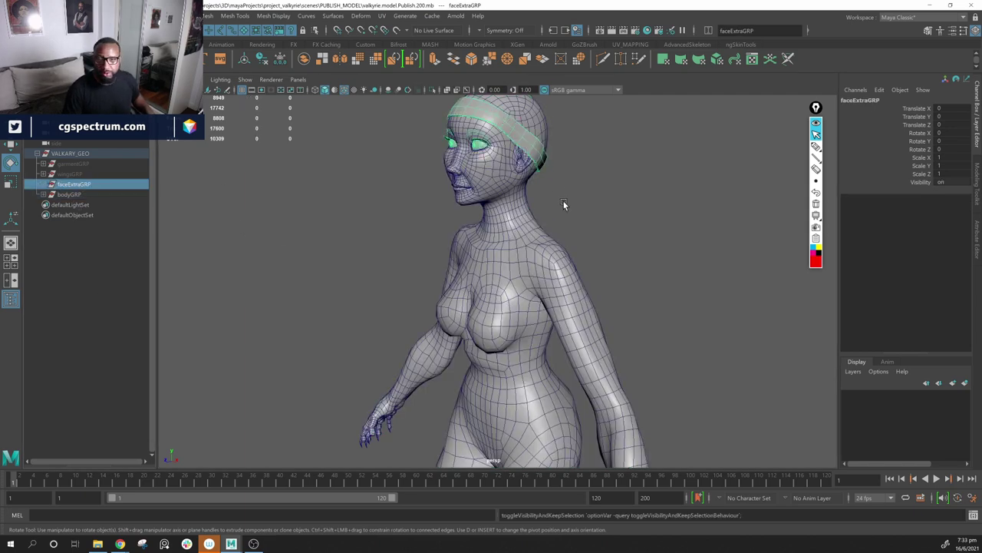
alt+middle_drag(563, 201, 563, 303)
alt+right_drag(498, 300, 533, 288)
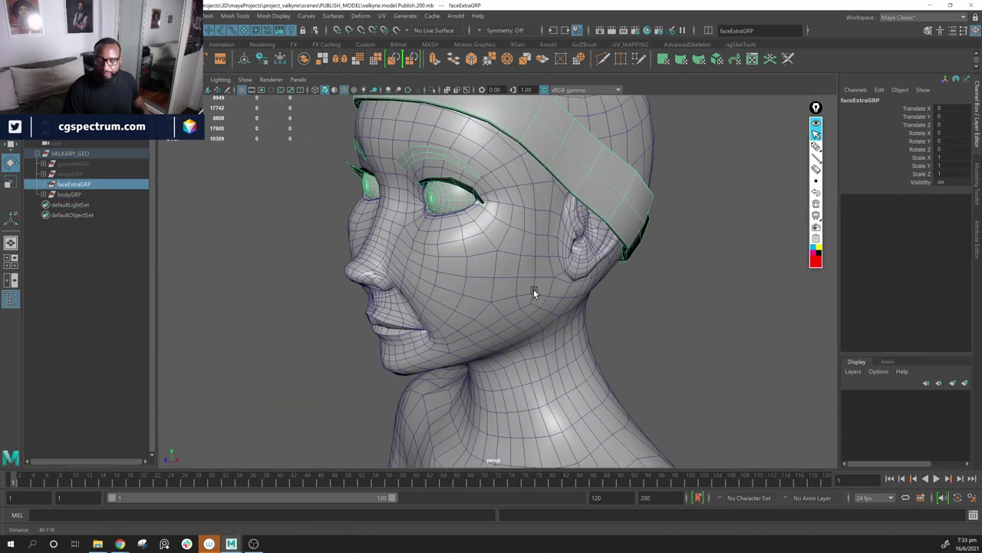
alt+drag(533, 289, 493, 285)
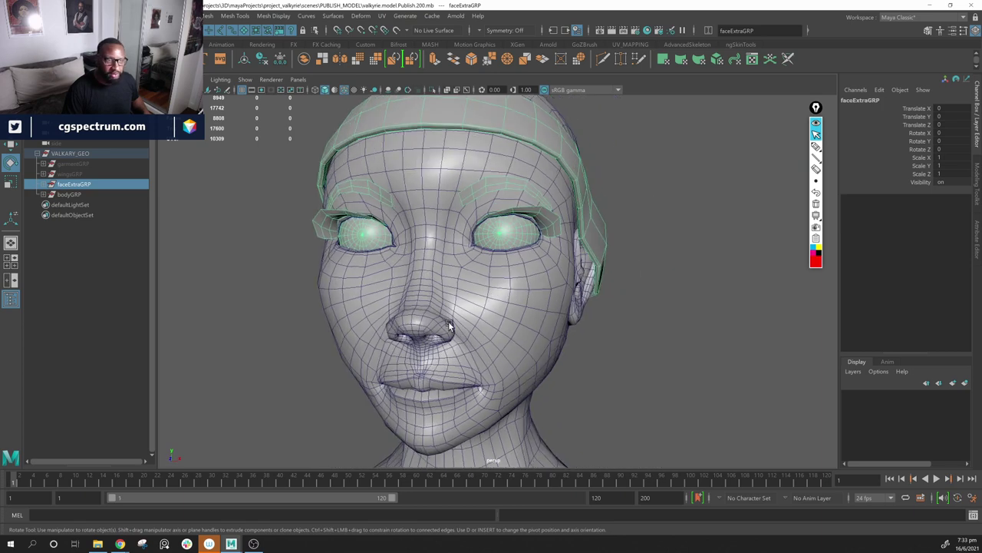
click(78, 195)
key(h)
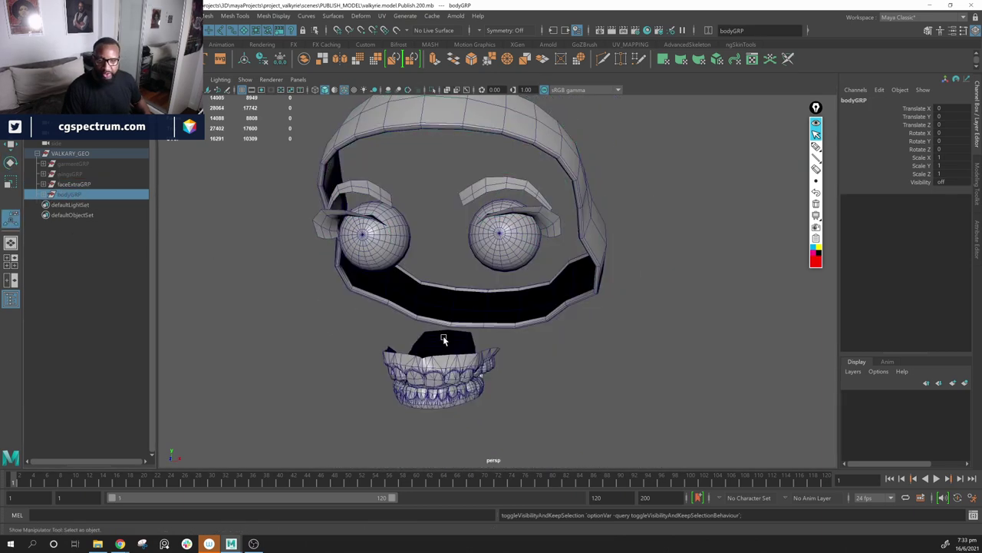
Step: Select the c_teethSDM mesh and examine the teeth and gums from the front, sides and below
key(w)
alt+drag(540, 320, 542, 345)
click(542, 343)
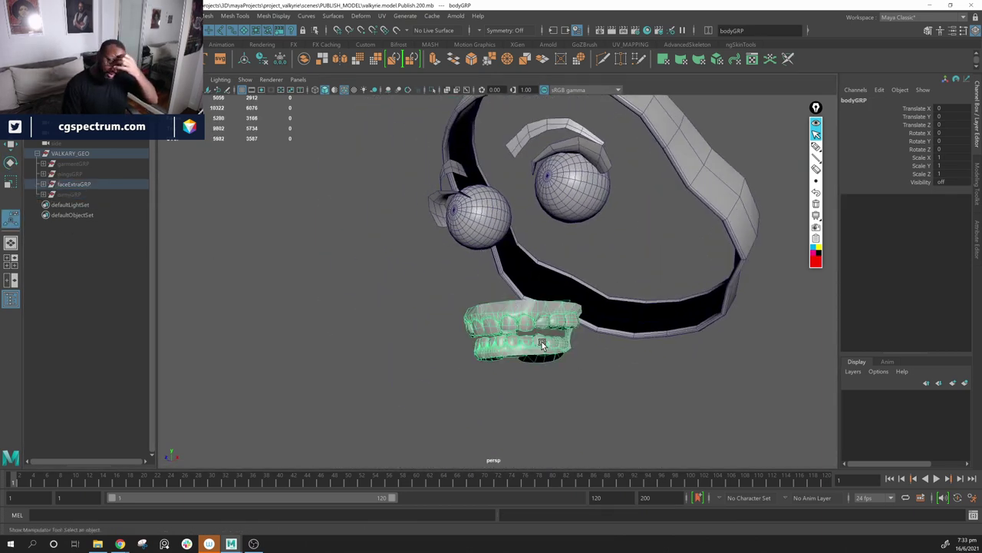
alt+right_drag(539, 343, 581, 358)
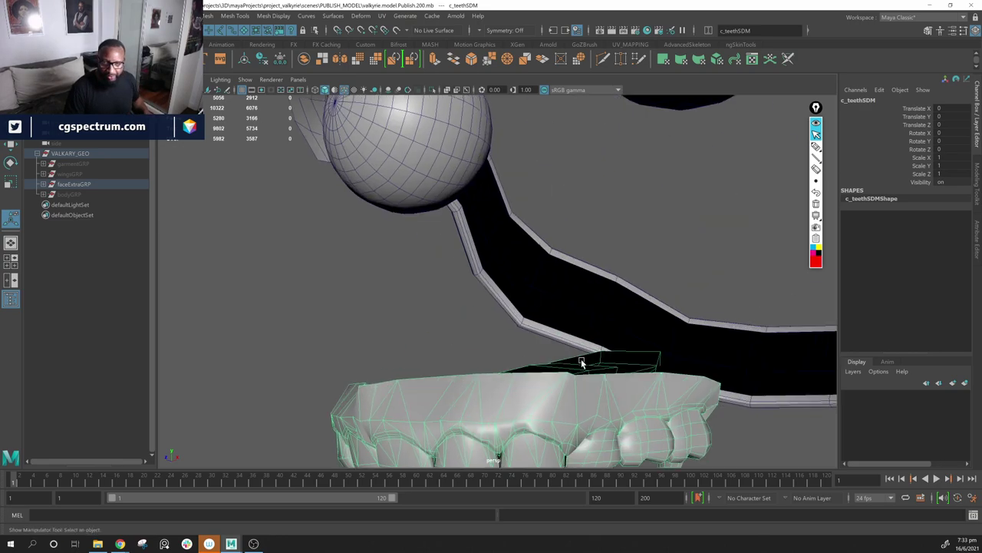
alt+drag(581, 358, 570, 359)
alt+middle_drag(569, 359, 568, 309)
alt+drag(568, 309, 630, 343)
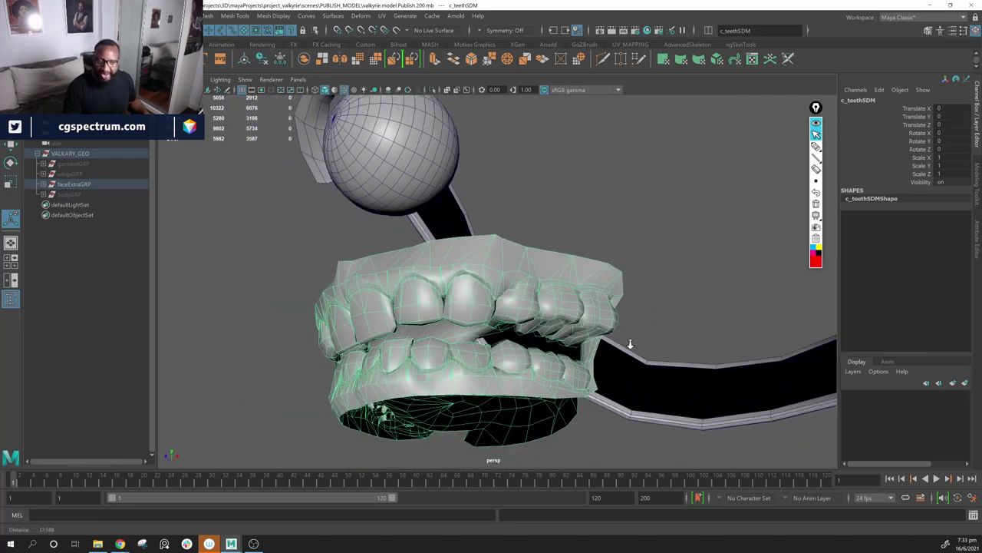
alt+right_drag(630, 342, 574, 338)
alt+drag(574, 337, 541, 333)
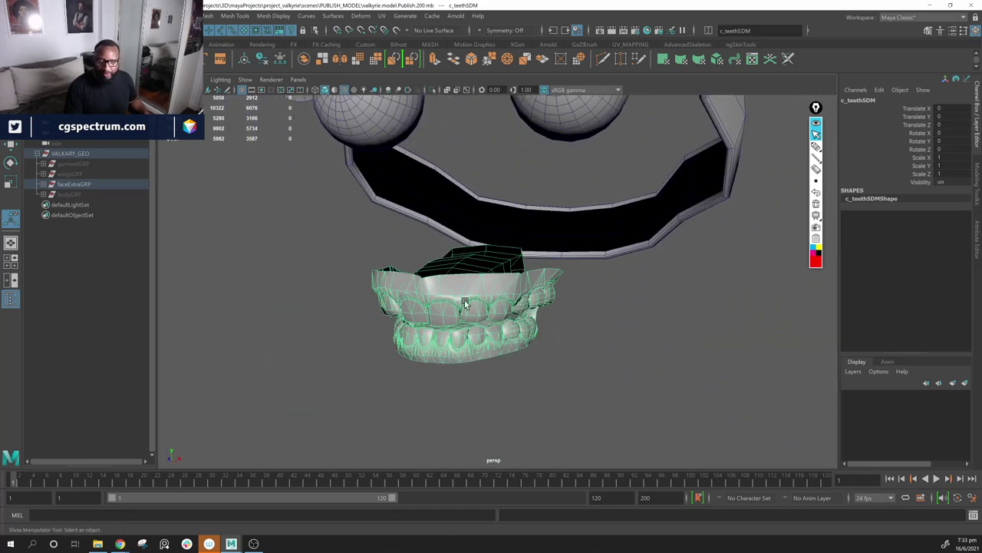
alt+drag(464, 305, 529, 354)
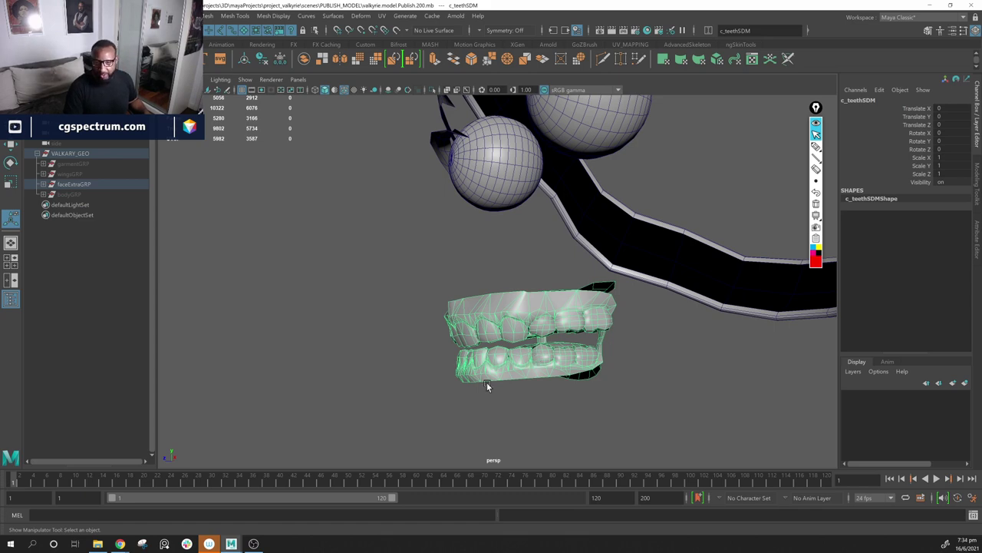
alt+middle_drag(562, 346, 561, 355)
alt+drag(561, 355, 595, 370)
scroll(581, 367, down, 5)
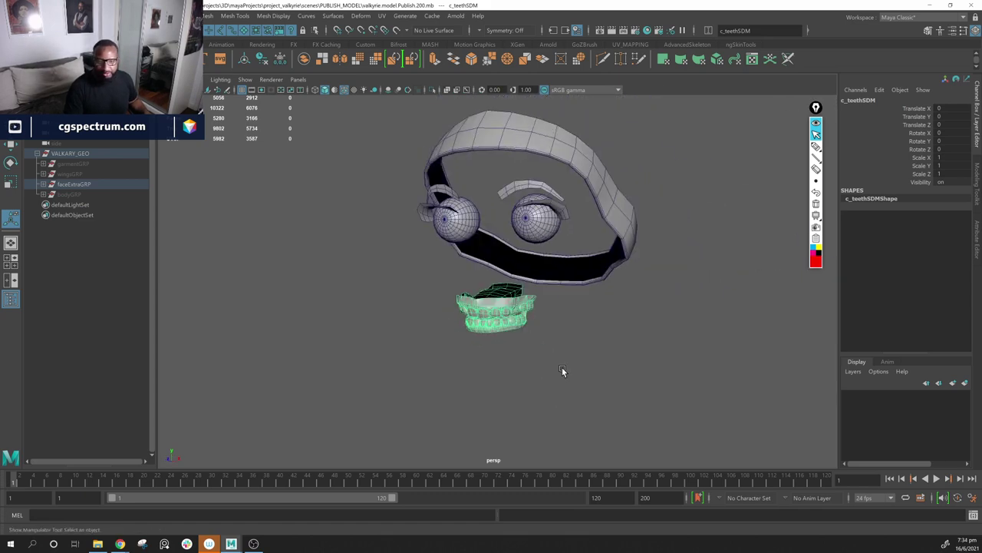
Step: Inspect the wireframe of the gum edge and back teeth up close, then the mouth piece from the front
alt+drag(519, 318, 487, 329)
alt+right_drag(487, 329, 617, 368)
alt+drag(616, 368, 573, 373)
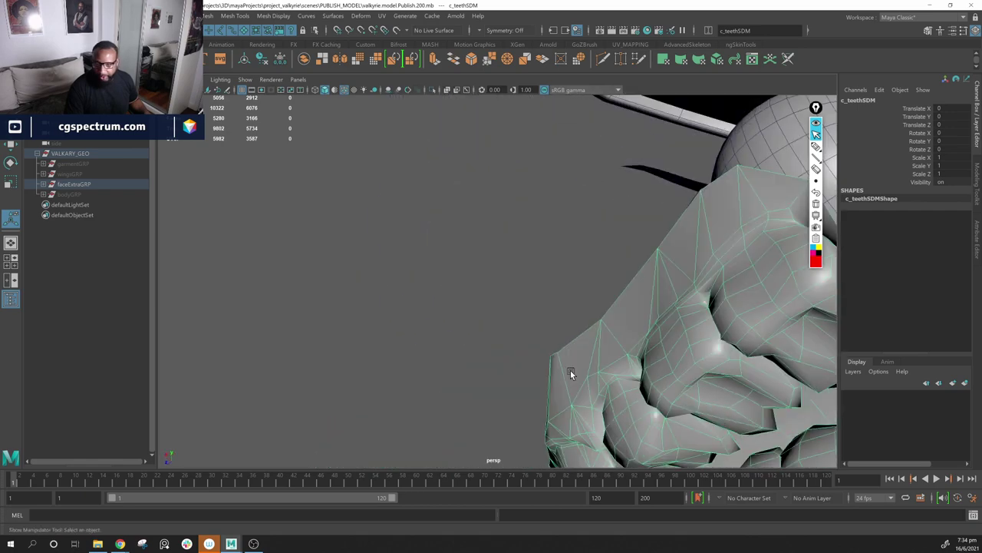
alt+middle_drag(572, 373, 491, 341)
alt+drag(491, 342, 638, 361)
alt+right_drag(638, 361, 626, 347)
scroll(626, 346, down, 5)
alt+drag(559, 346, 540, 303)
scroll(538, 299, up, 5)
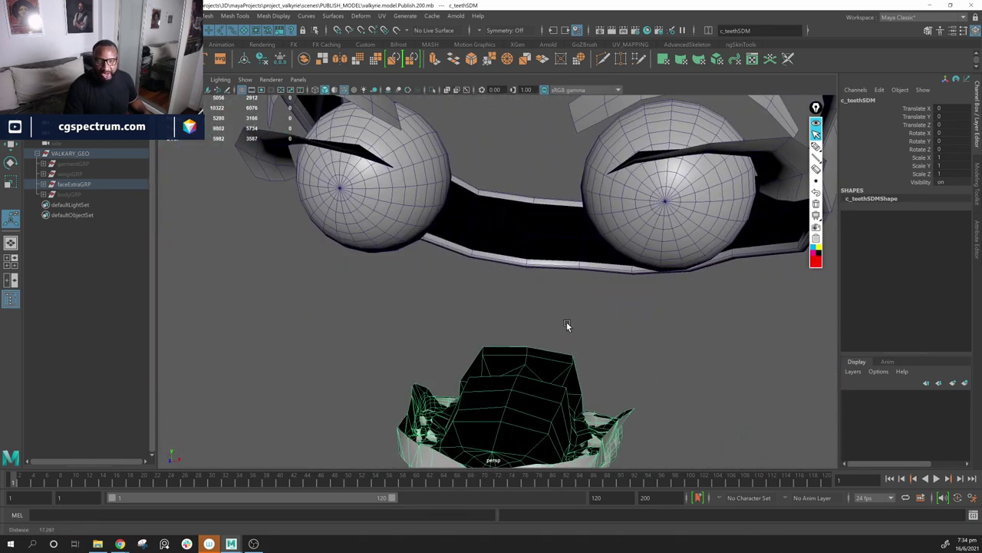
Step: Examine the eyeballs, lashes and brows inside the headband from the front and both sides
alt+middle_drag(568, 325, 530, 336)
alt+drag(392, 204, 373, 148)
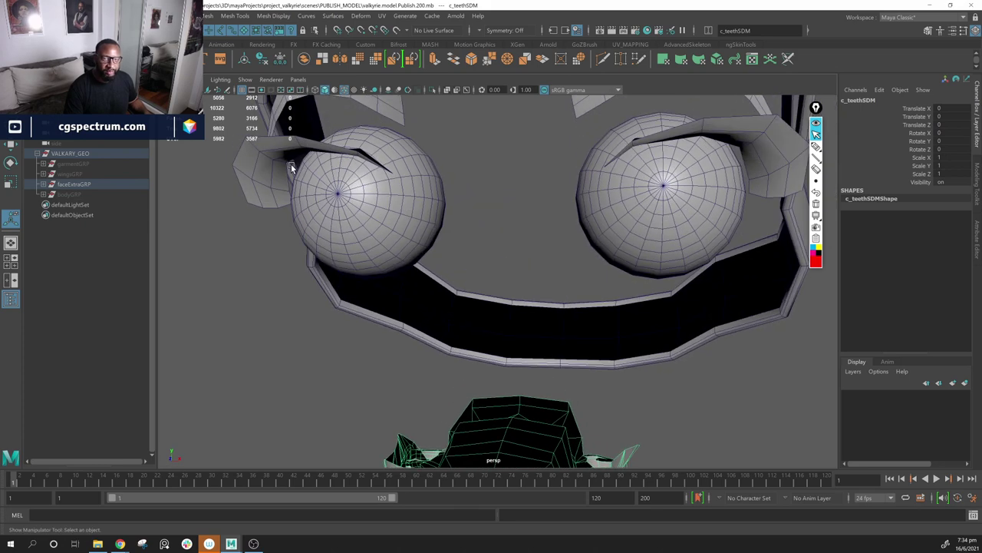
alt+drag(291, 167, 354, 138)
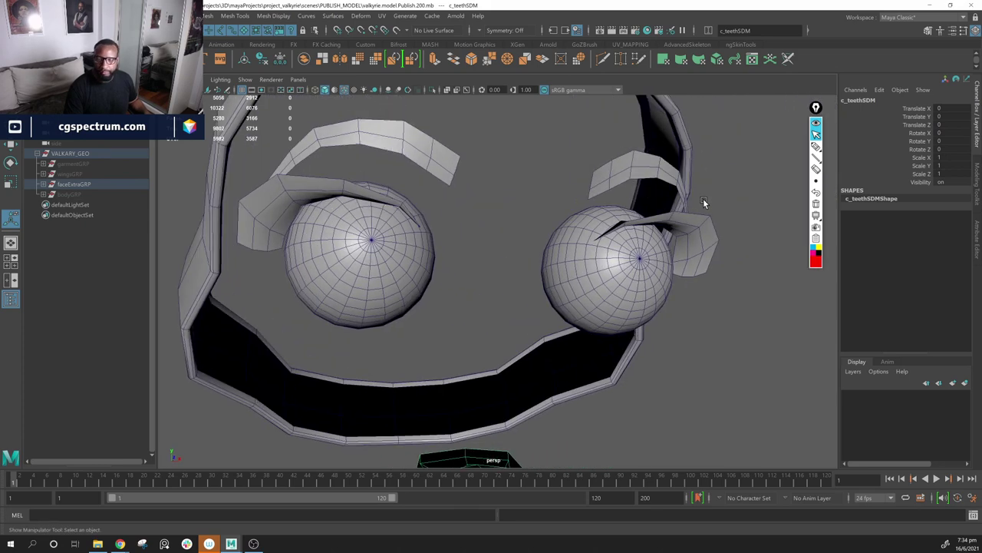
alt+drag(649, 250, 661, 157)
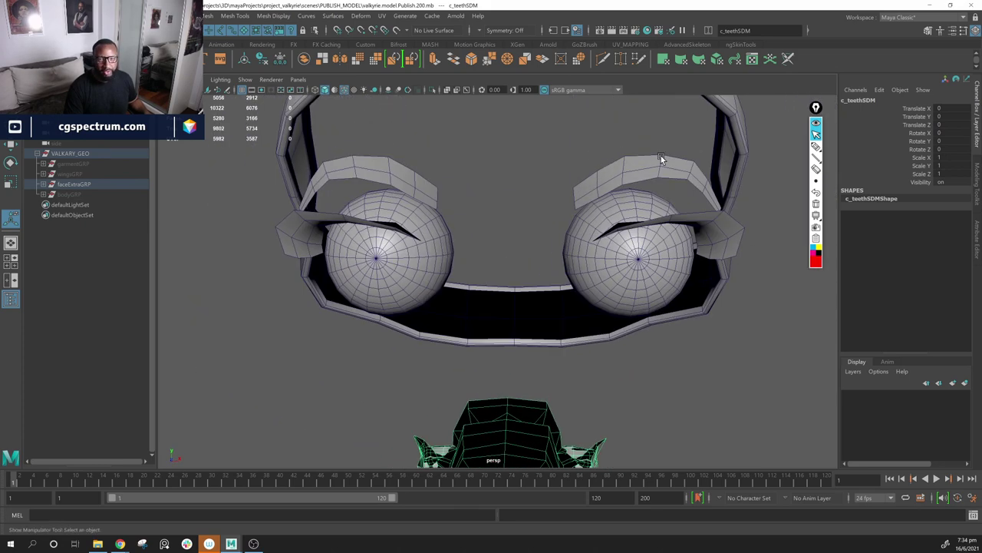
alt+drag(699, 225, 609, 244)
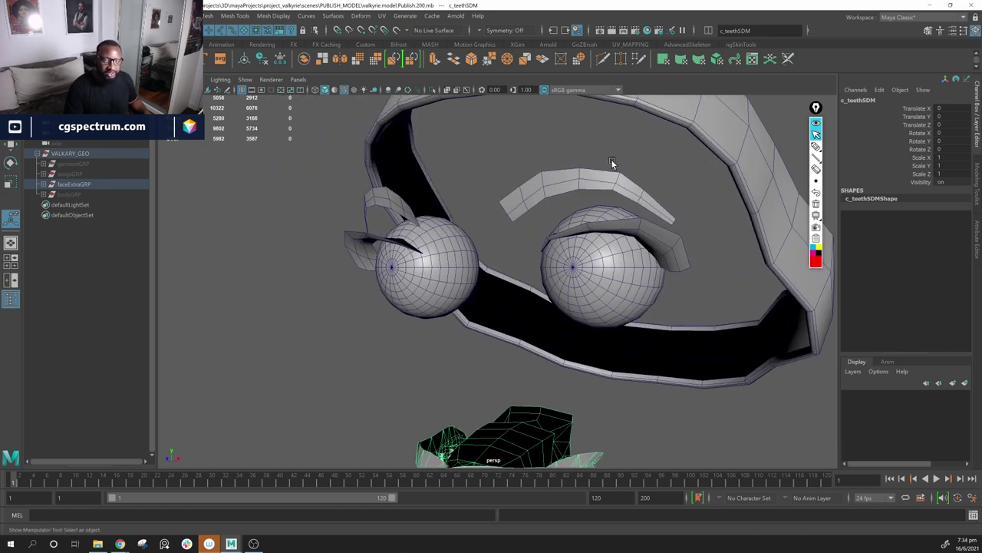
alt+drag(567, 278, 686, 248)
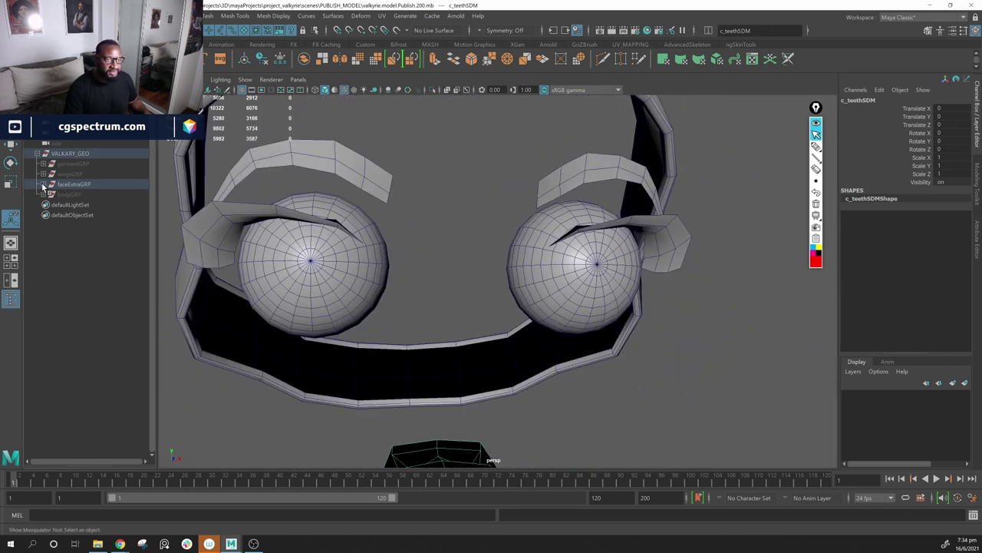
Step: Expand faceExtraGRP, select the left eye group l_eyeHmNUL and list its parts
key(f)
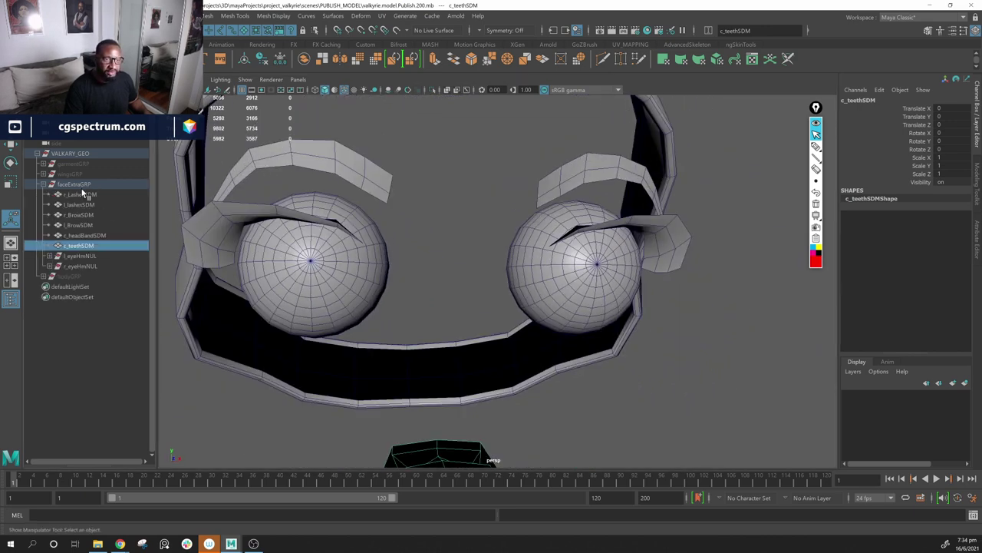
click(92, 257)
double_click(429, 90)
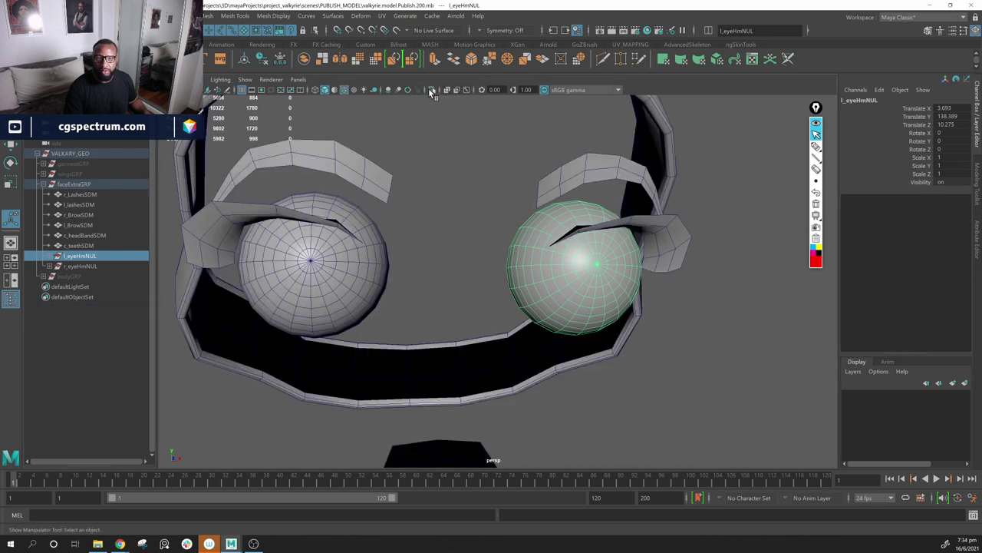
click(50, 256)
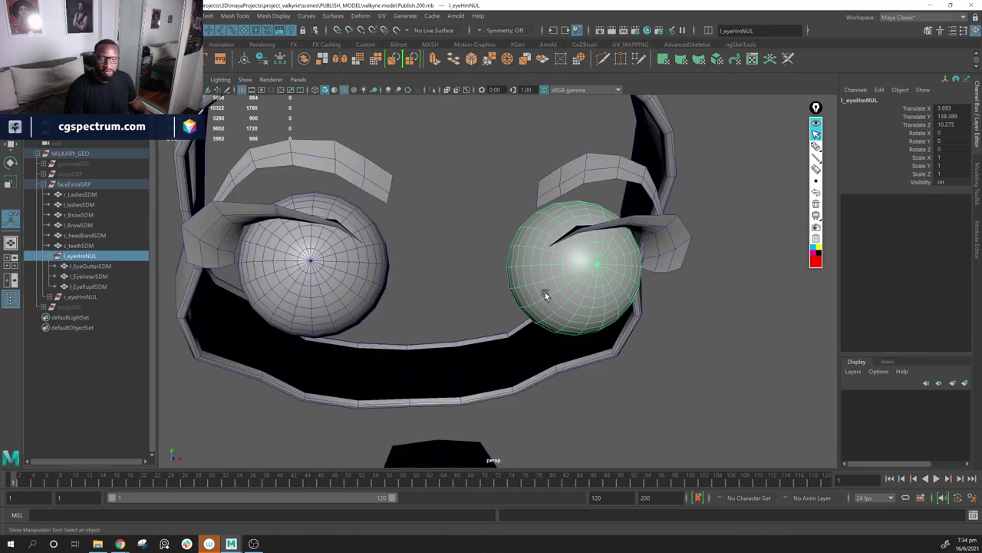
Step: Hide the left eye's layers one after another: l_EyeOutterSDM, l_EyeInnerSDM and l_EyePupilSDM
click(96, 266)
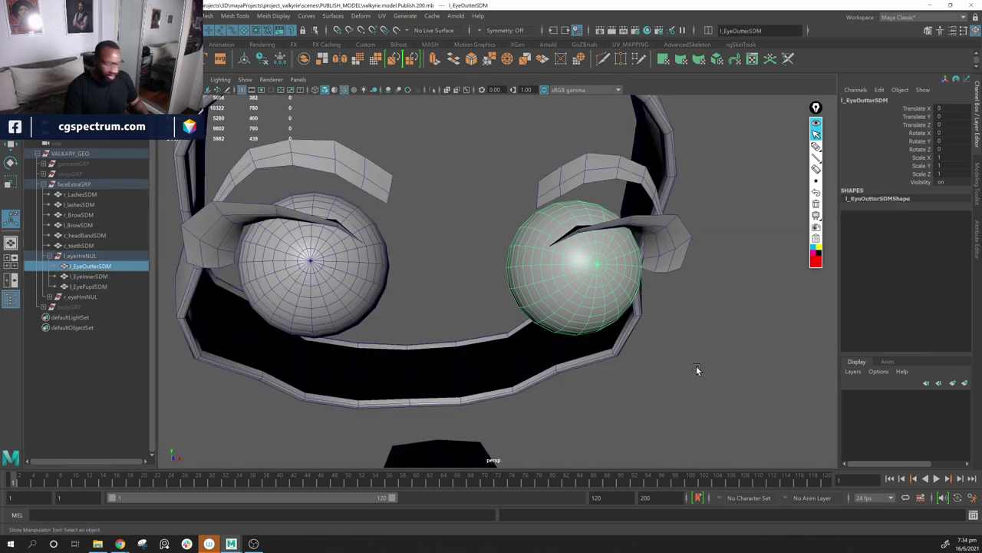
key(ctrl+h)
click(639, 319)
key(ctrl+h)
click(587, 264)
key(ctrl+h)
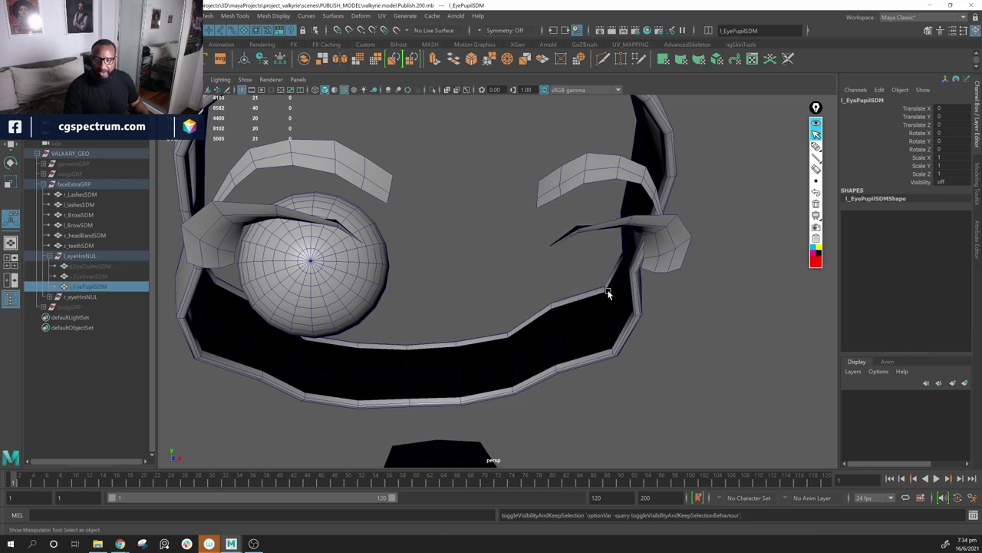
Step: Unhide the left eye's outer, inner and pupil meshes together and clear the selection
click(92, 266)
shift+click(93, 286)
key(shift+h)
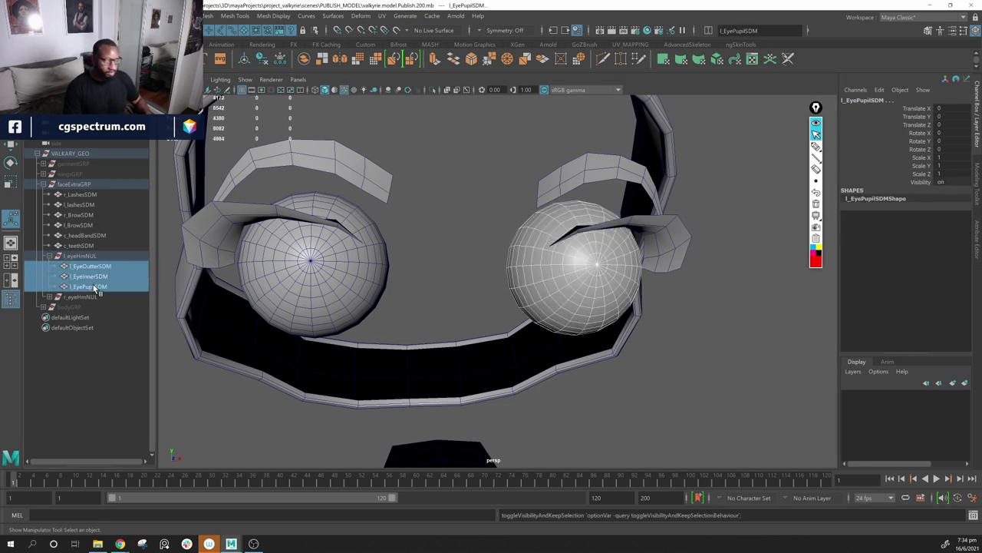
click(707, 371)
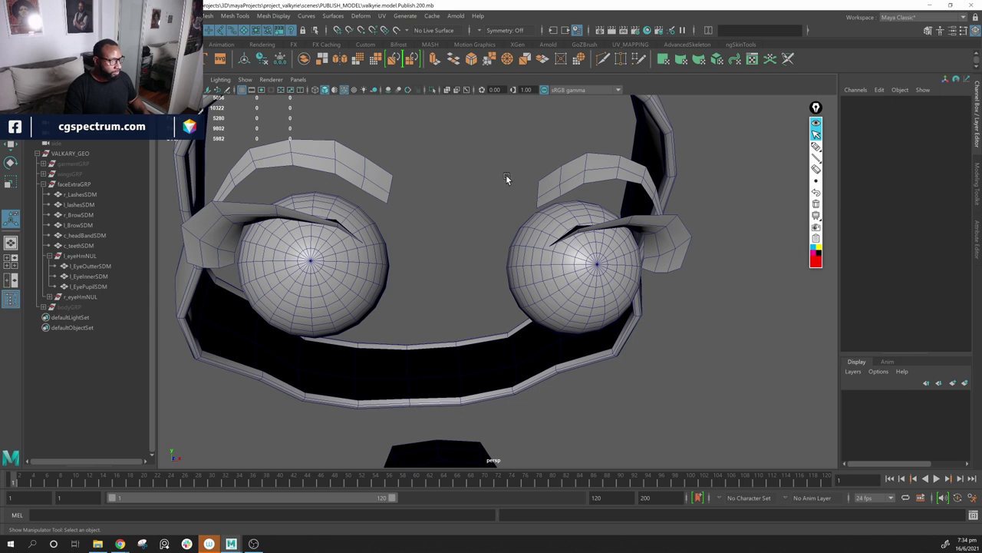
Step: Unhide bodyGRP, garmentGRP and wingsGRP to show the complete character again
key(a)
click(73, 307)
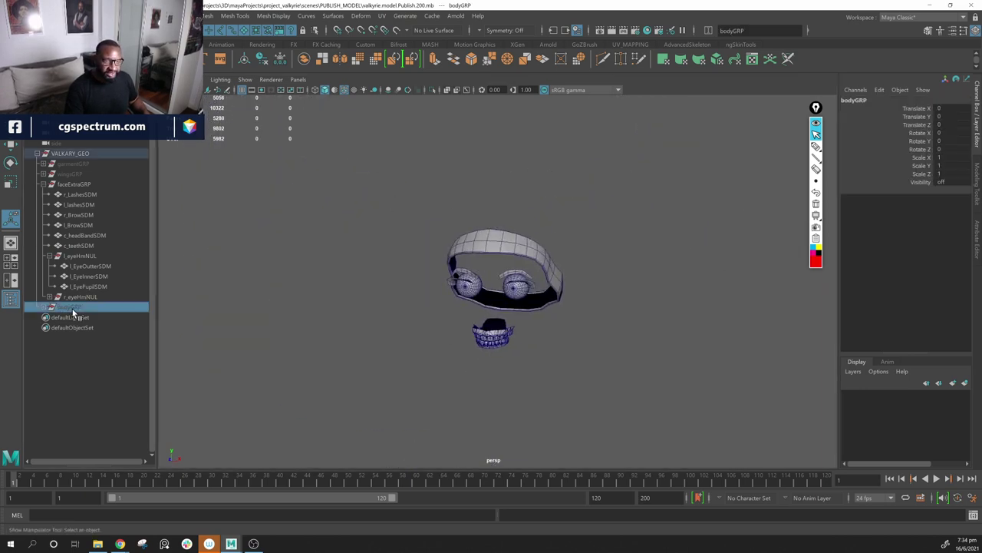
key(ctrl+h)
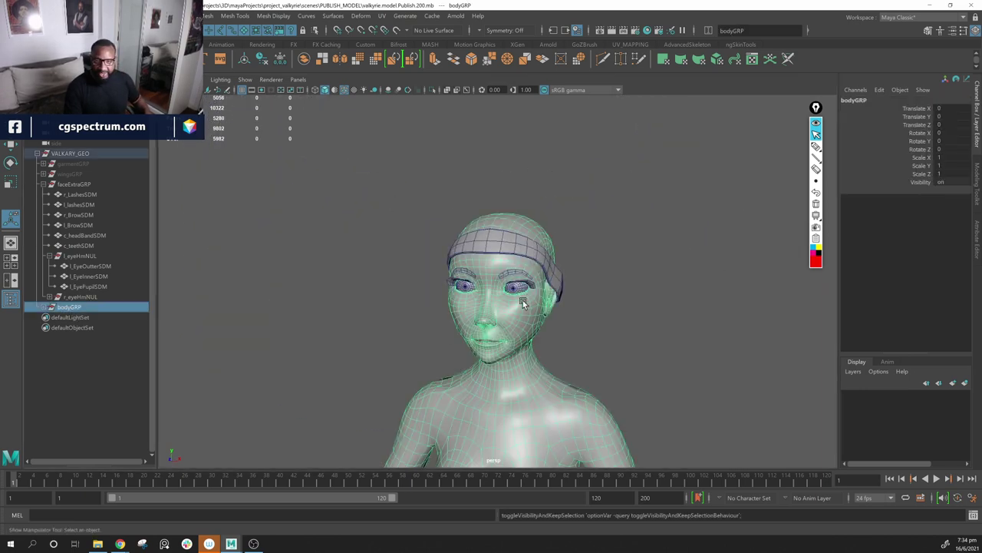
click(75, 164)
key(ctrl+h)
click(75, 173)
key(ctrl+h)
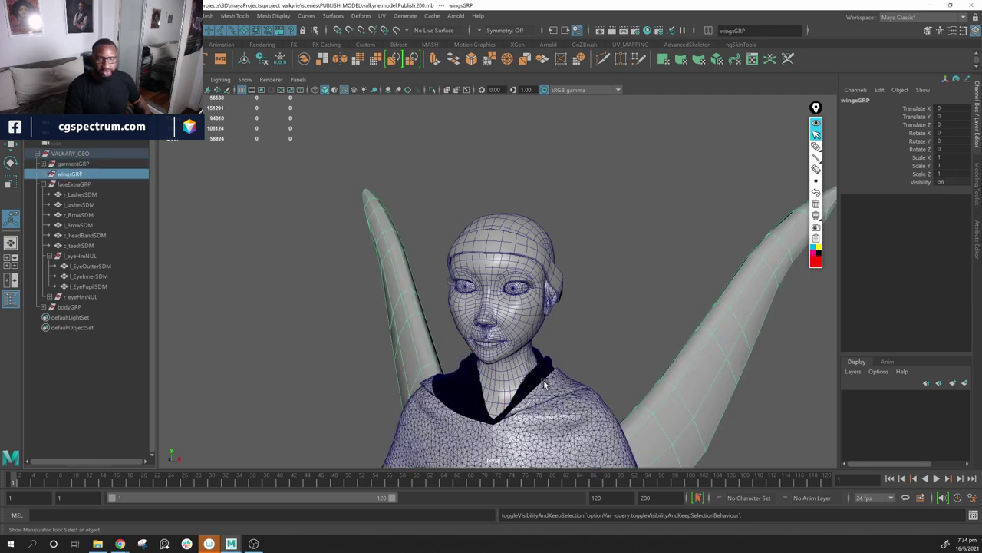
Step: Collapse the VALKARY_GEO hierarchy, clear the selection and view the full character with wings from the side
alt+drag(544, 384, 667, 246)
alt+right_drag(667, 245, 476, 278)
click(37, 154)
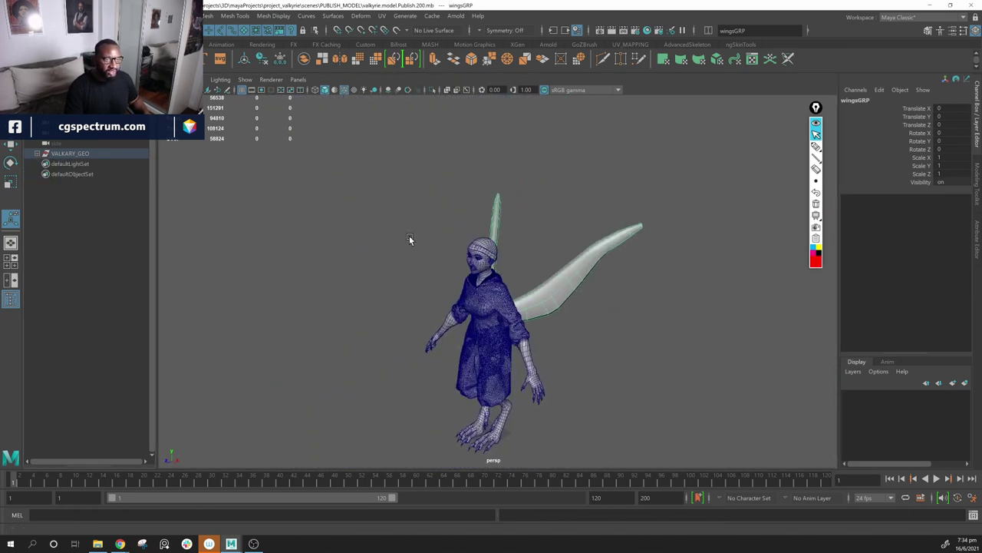
click(637, 280)
alt+drag(638, 280, 591, 298)
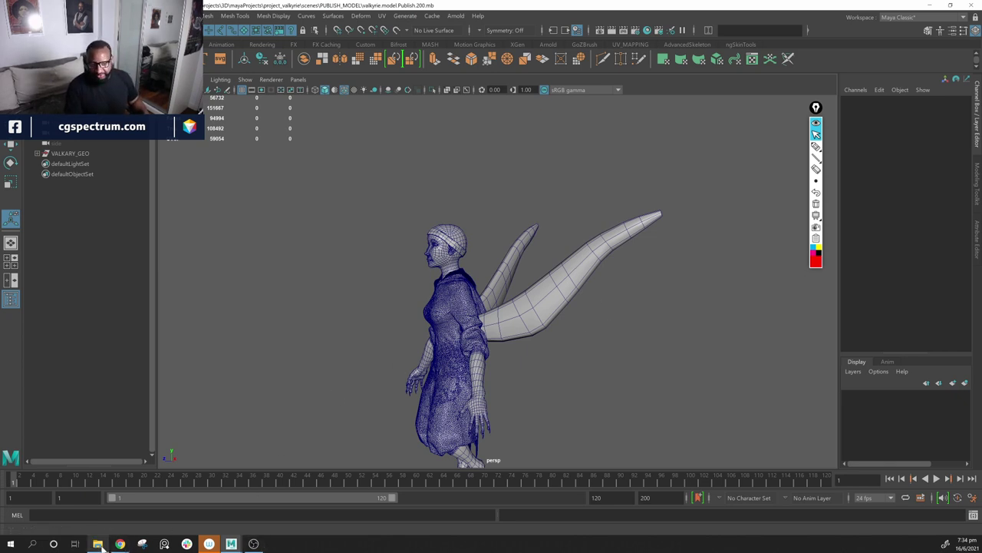
Step: Switch to the Chrome window with textures.com and browse the feather search results for feather and wing images
mouse_move(97, 543)
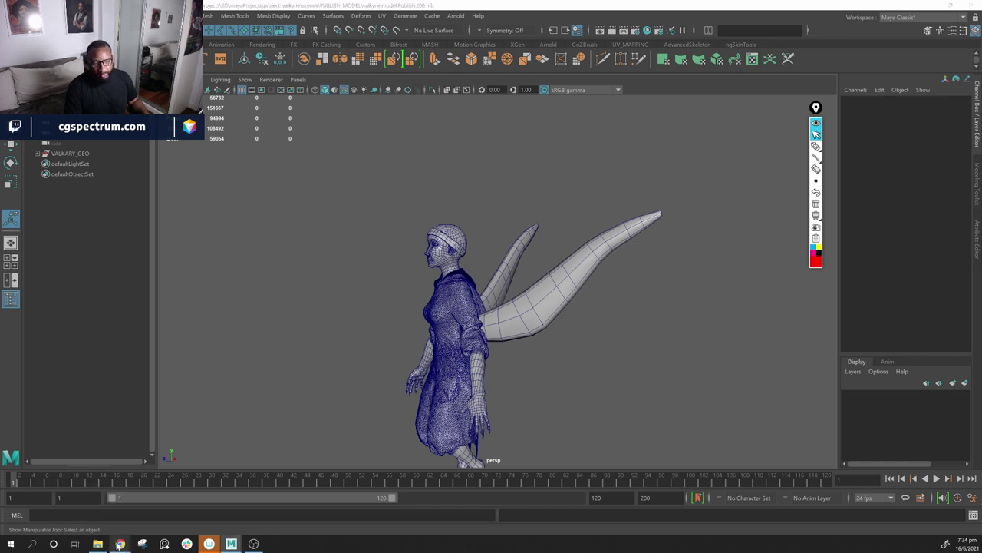
click(196, 505)
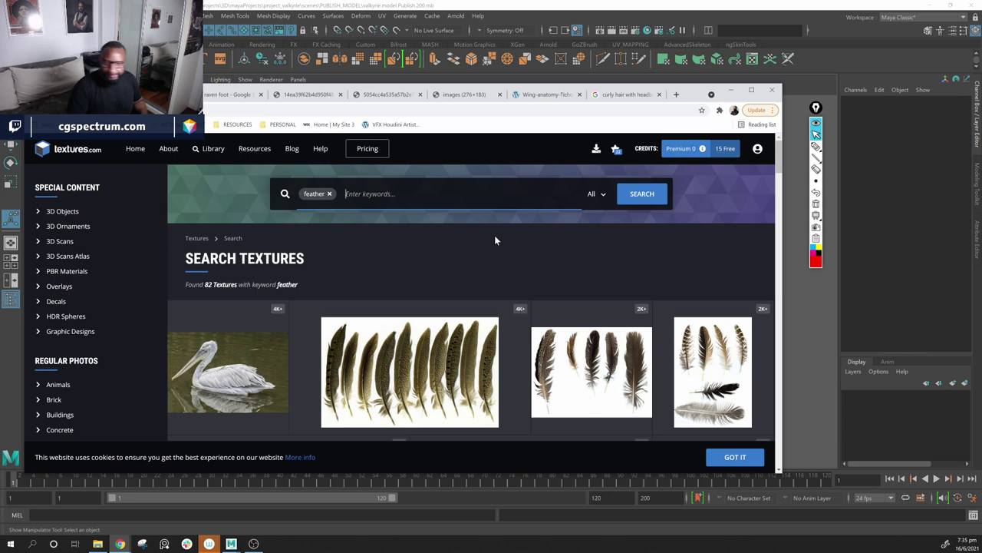
scroll(470, 349, down, 6)
scroll(470, 355, down, 10)
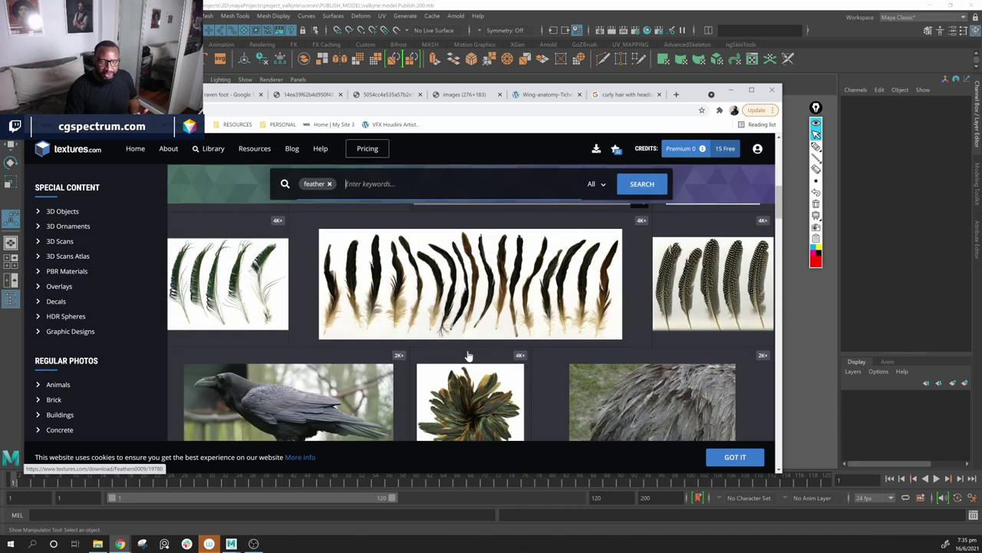
scroll(470, 356, down, 8)
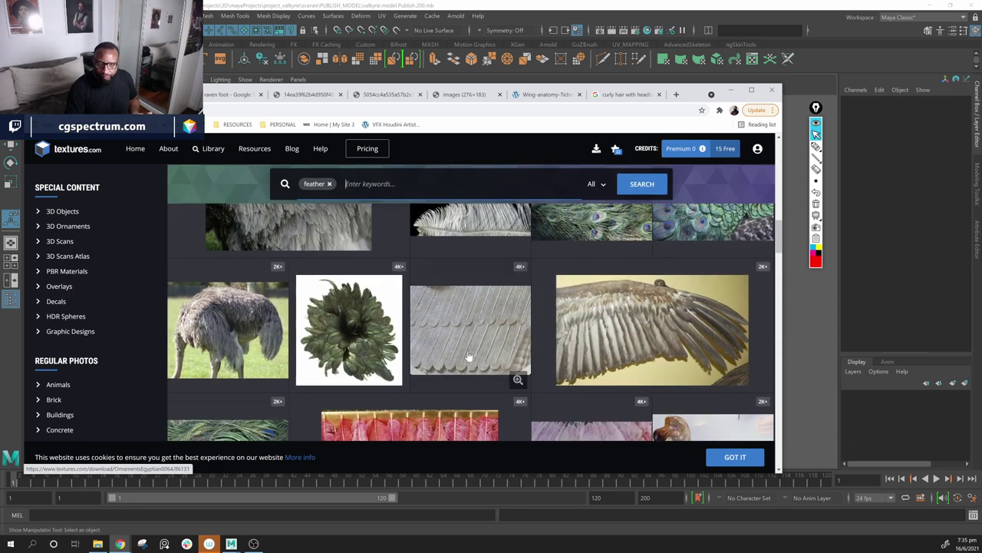
scroll(470, 355, down, 10)
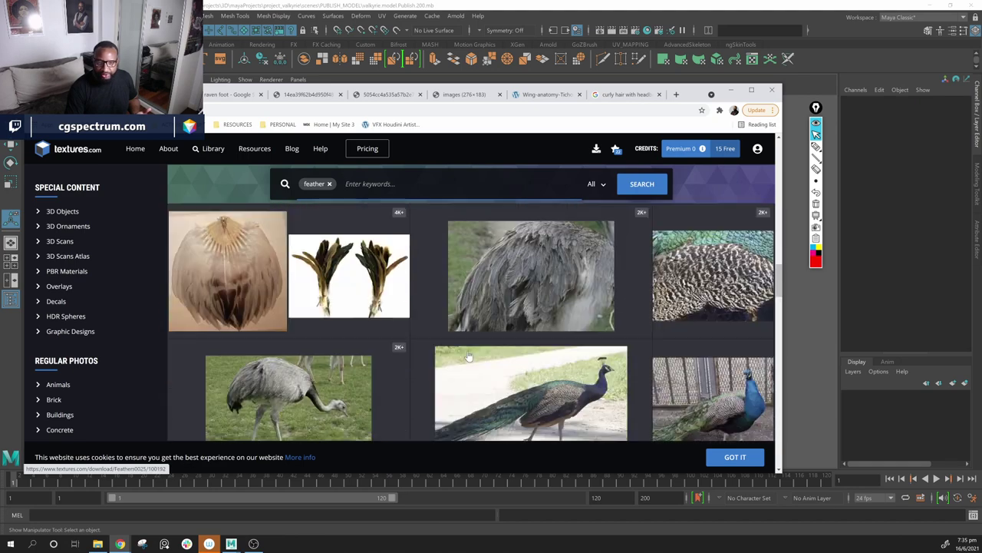
scroll(470, 355, down, 10)
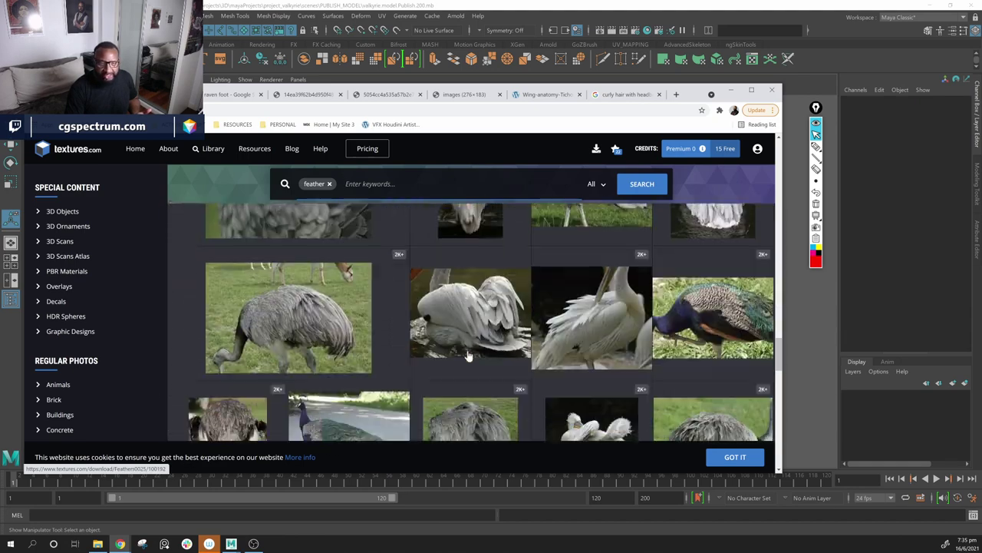
scroll(470, 356, down, 3)
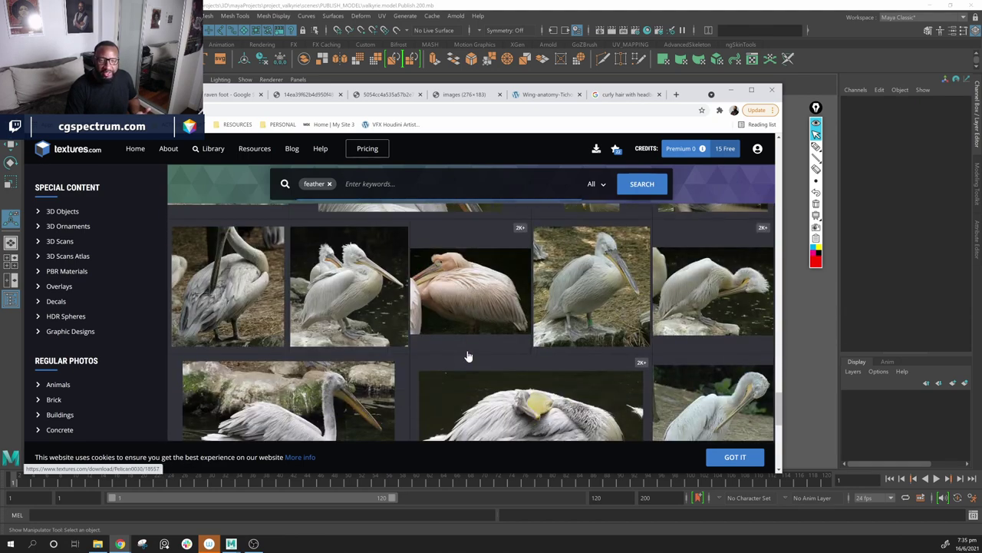
scroll(470, 356, down, 10)
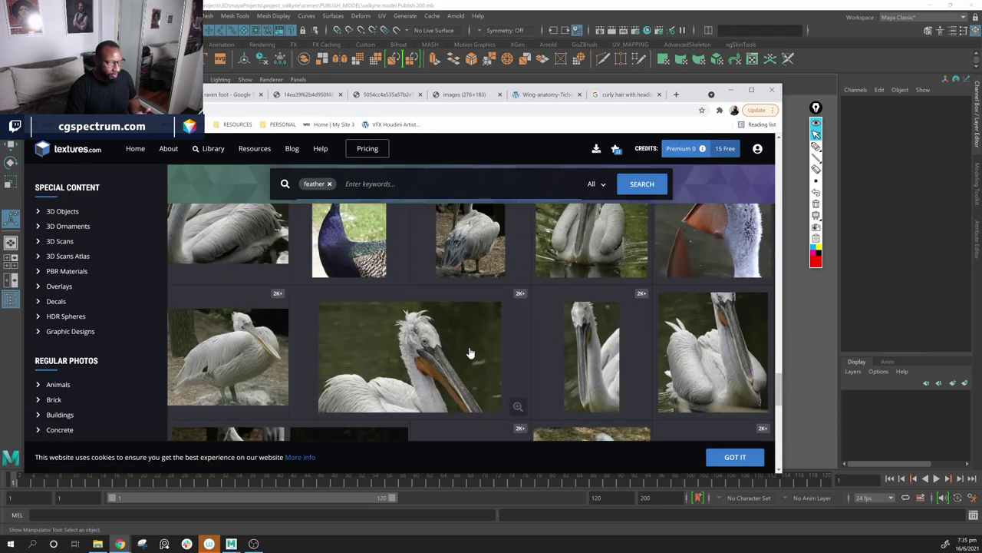
scroll(462, 379, down, 10)
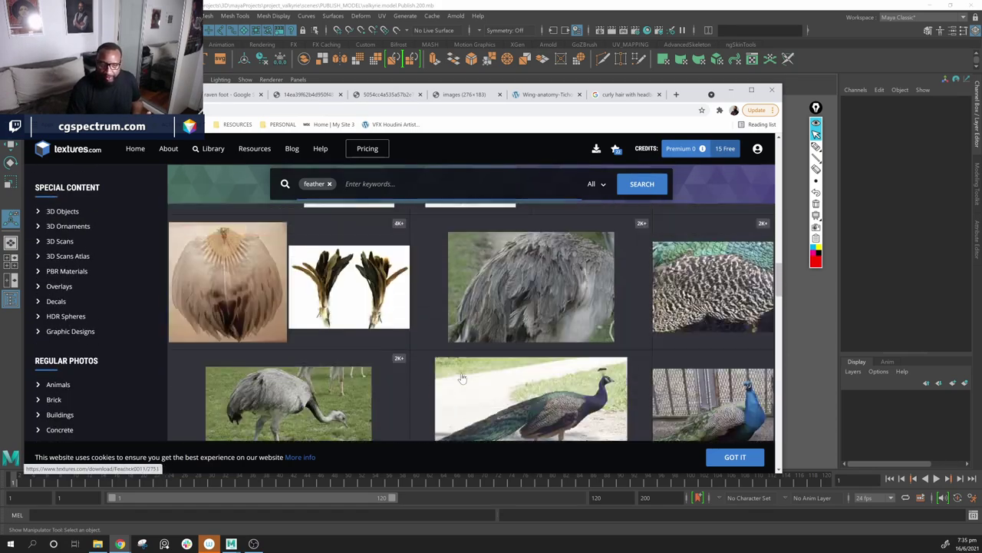
scroll(462, 377, up, 15)
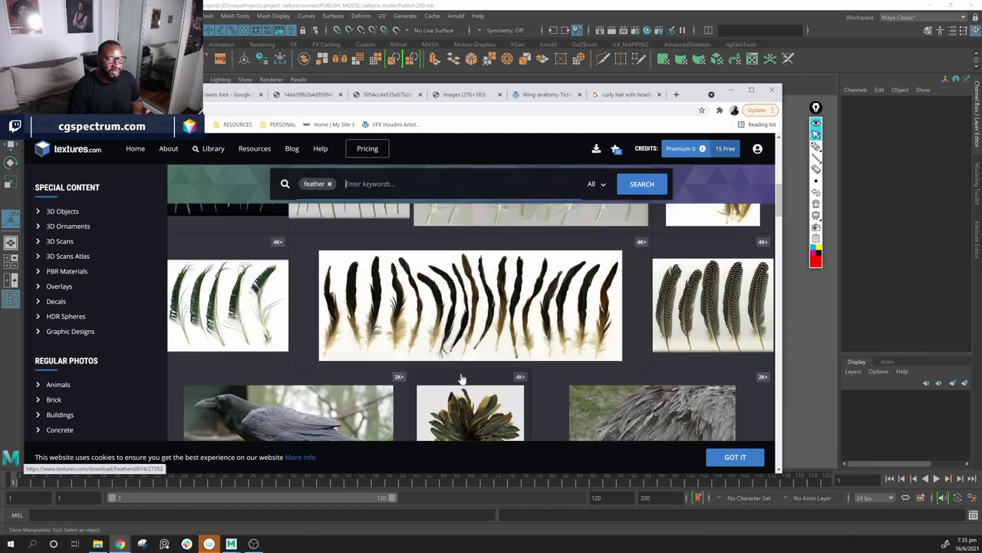
Step: Browse the textures.com feather results, examining the separated white and black feather sheets and the raven and plumage photos
scroll(463, 375, down, 3)
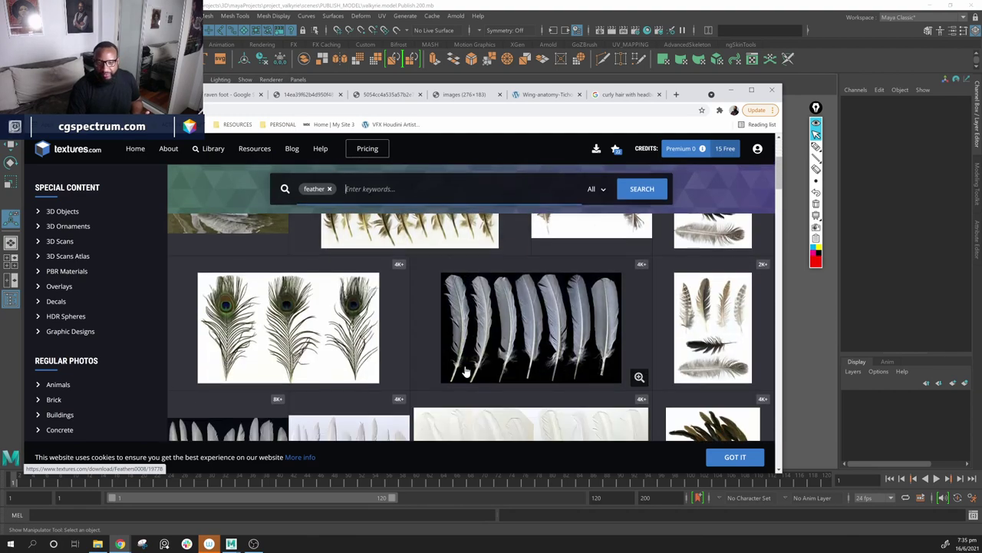
scroll(517, 303, up, 2)
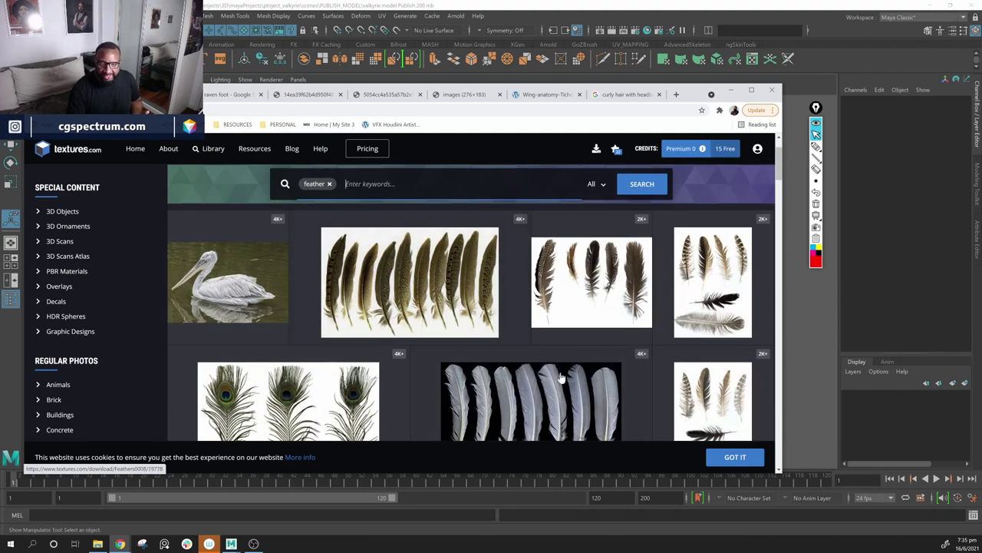
scroll(614, 395, down, 2)
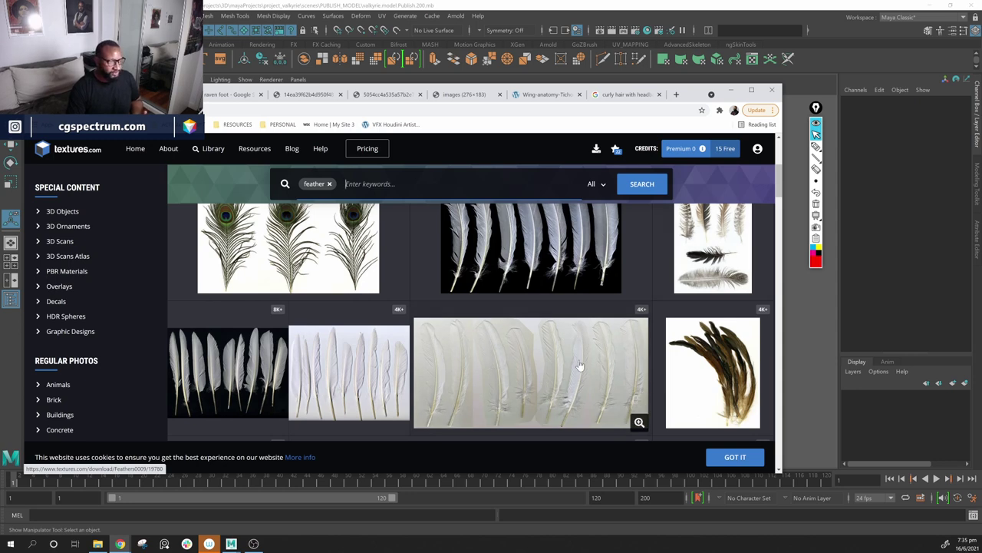
scroll(359, 380, up, 1)
scroll(360, 380, down, 3)
scroll(246, 330, up, 1)
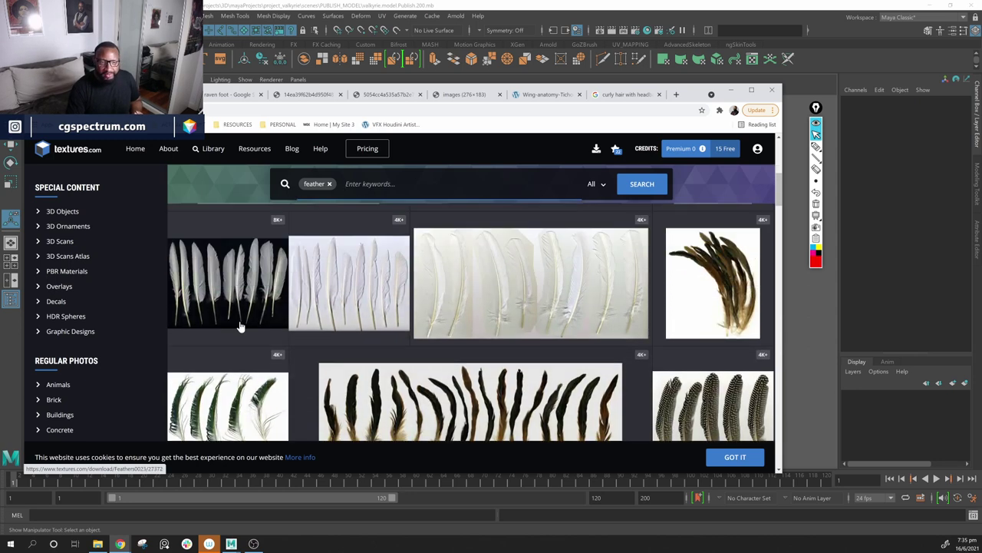
scroll(230, 307, down, 5)
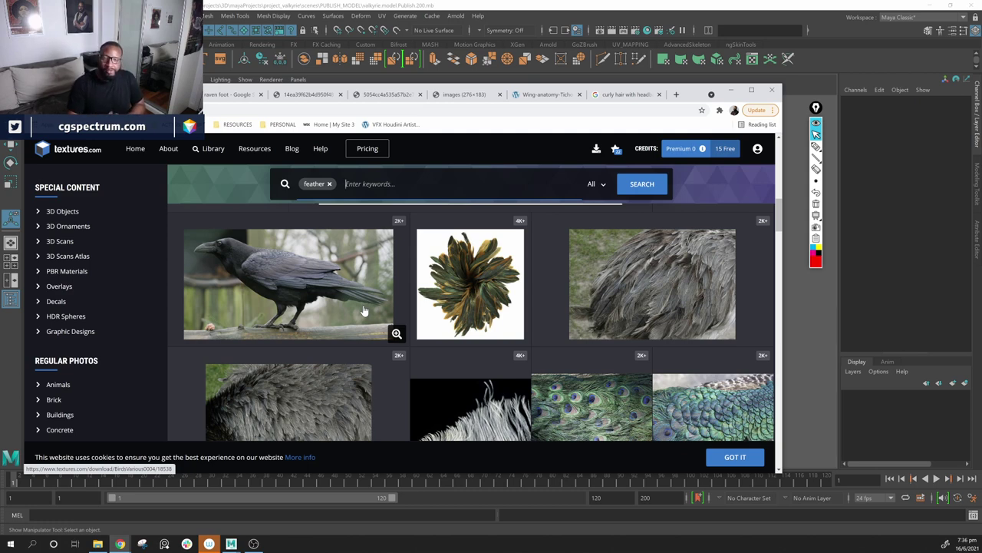
scroll(400, 368, up, 1)
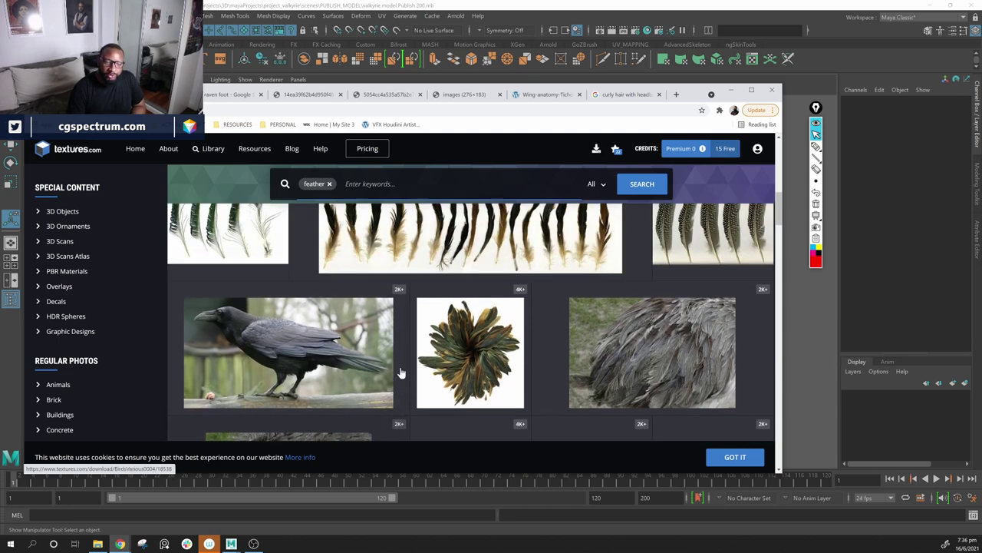
scroll(400, 373, up, 1)
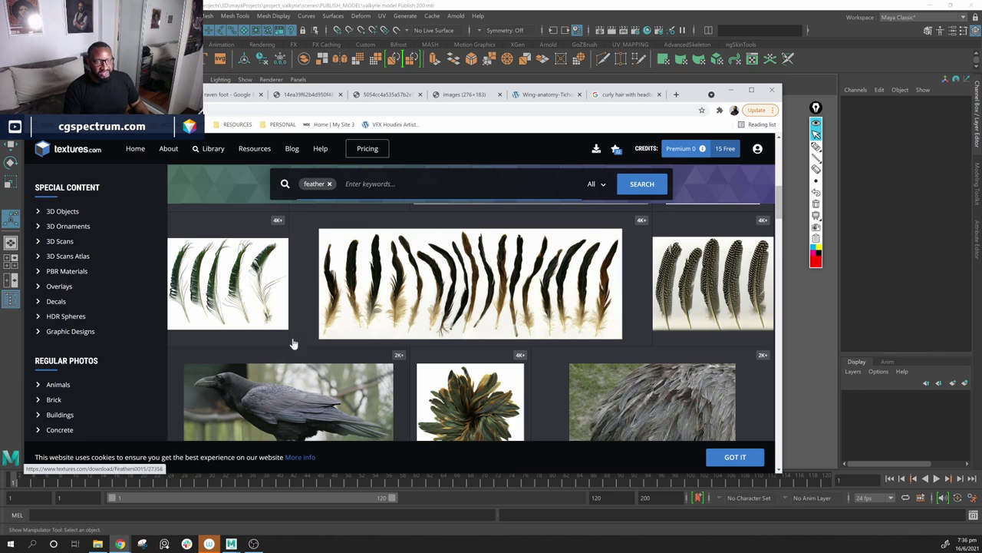
scroll(240, 305, up, 2)
scroll(239, 305, up, 2)
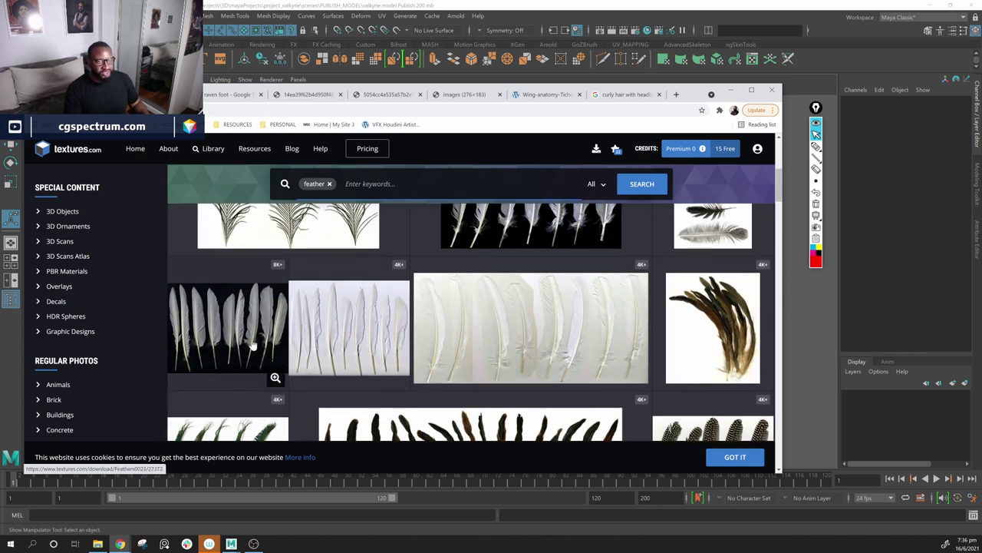
scroll(228, 333, down, 1)
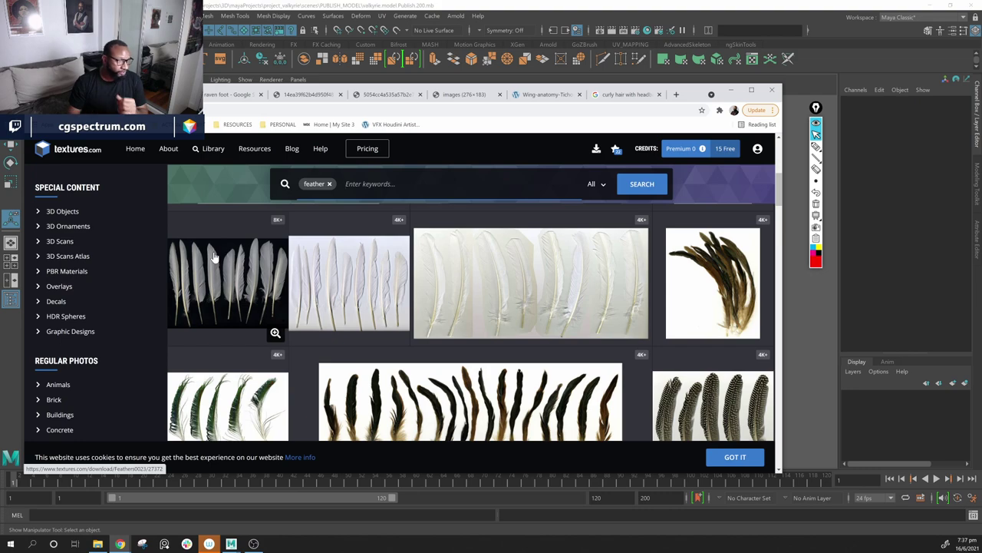
scroll(553, 304, down, 1)
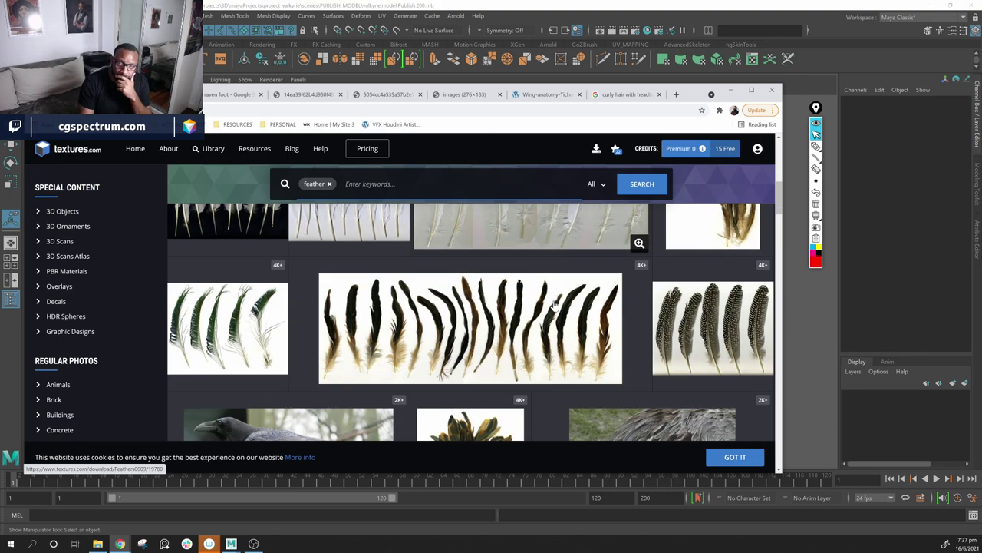
scroll(552, 303, down, 2)
scroll(553, 303, up, 4)
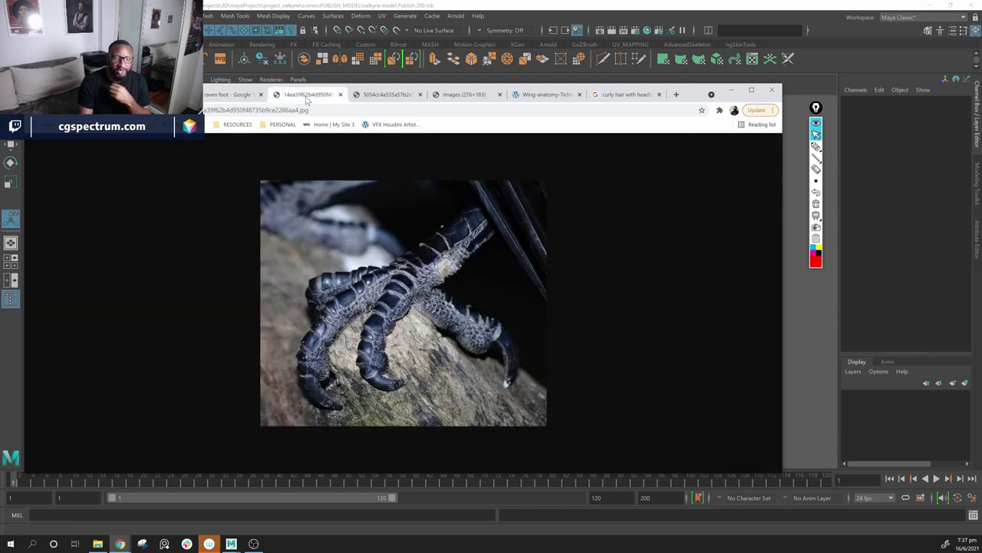
Step: View the raven foot and spread black wing reference photos, and move the headband portrait page to the end of the open pages
click(305, 95)
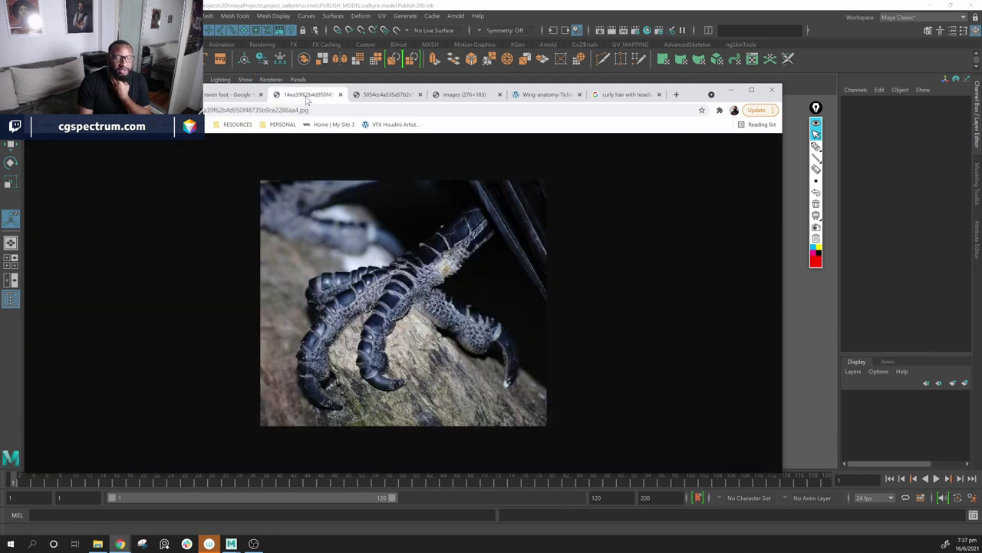
click(380, 102)
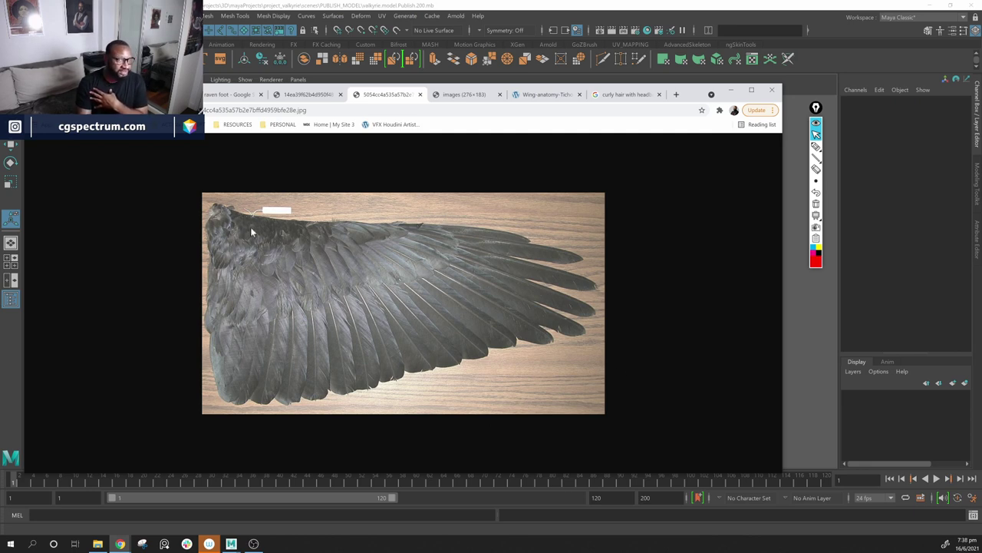
click(466, 94)
drag(458, 103, 629, 101)
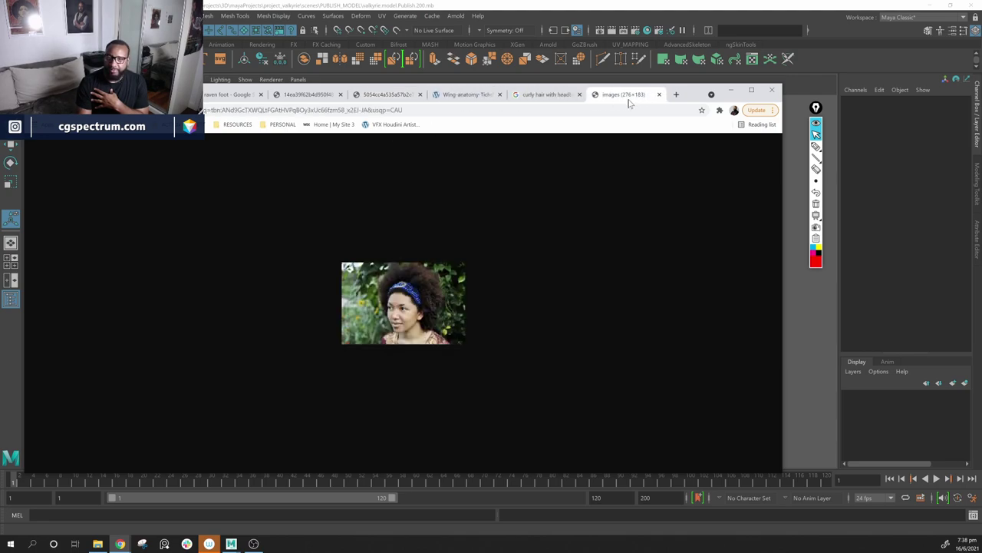
Step: Open the Wing Anatomy (Tichodroma muraria) diagram and separate it into its own browser window
click(529, 96)
click(467, 94)
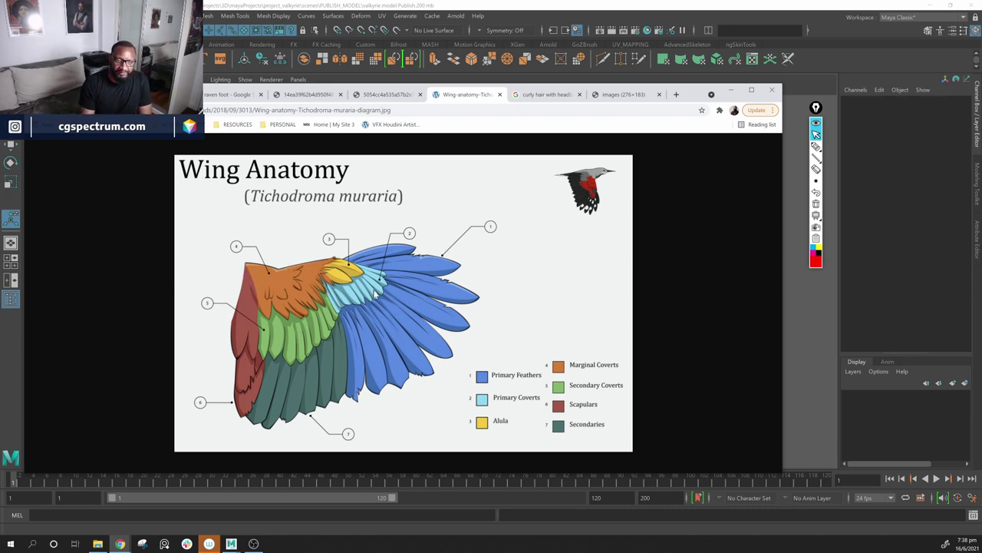
drag(458, 95, 512, 97)
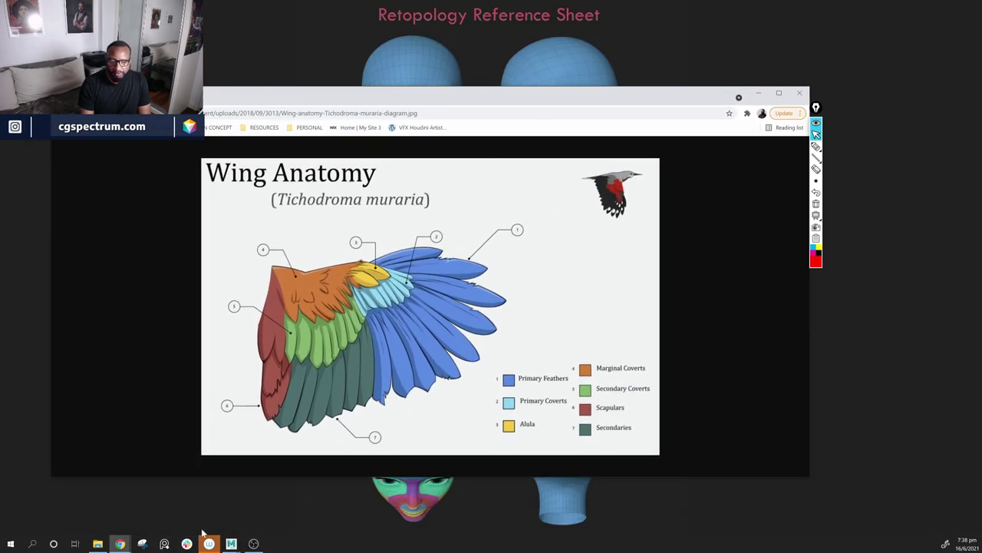
click(120, 543)
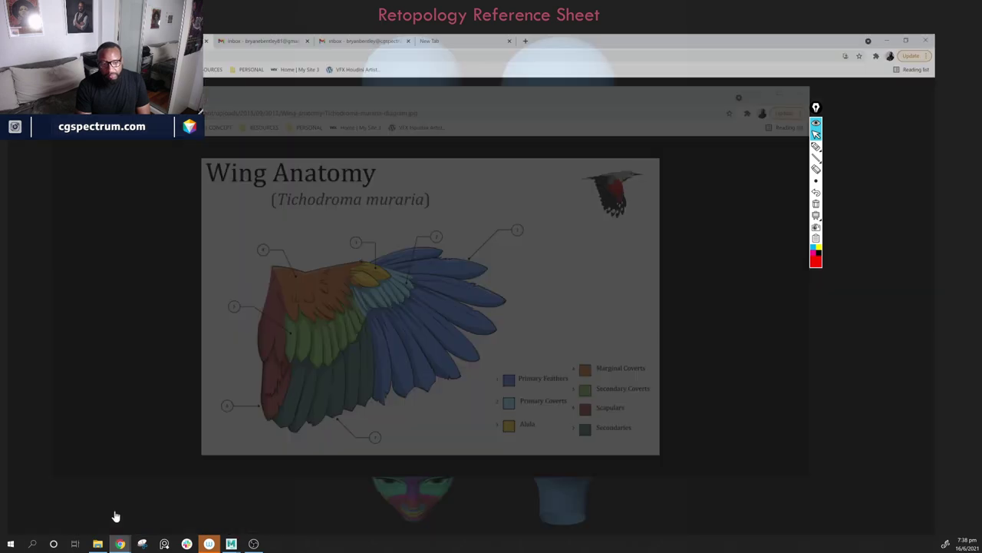
click(89, 513)
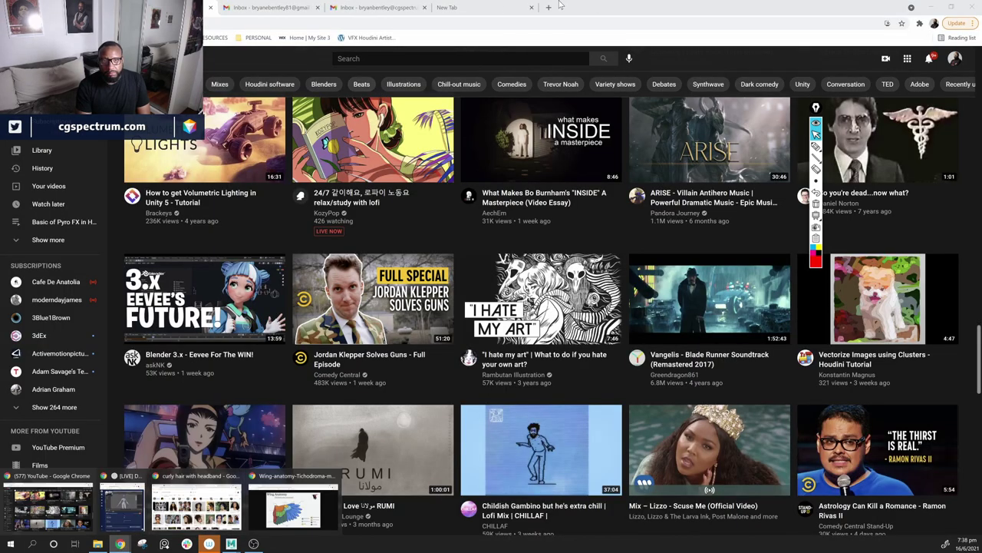
click(424, 7)
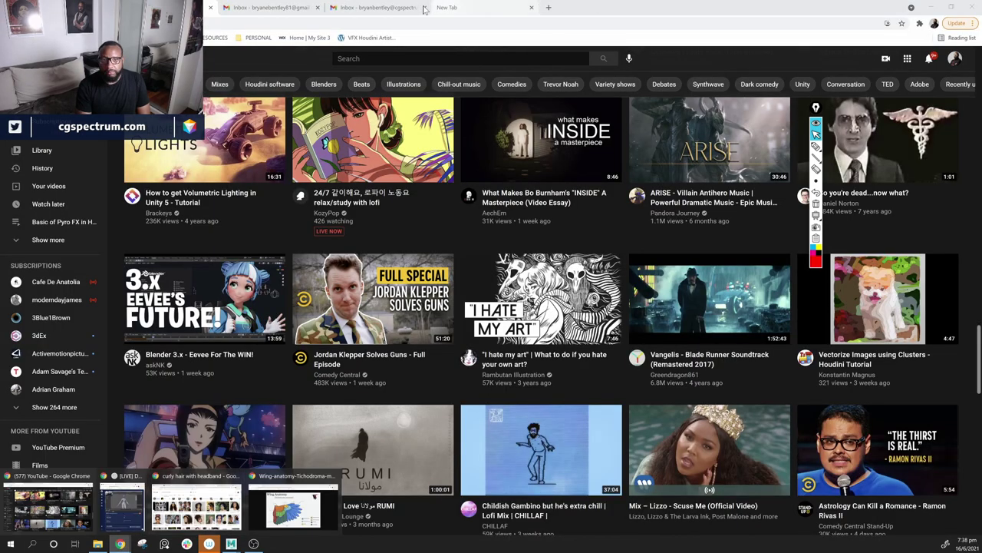
click(931, 7)
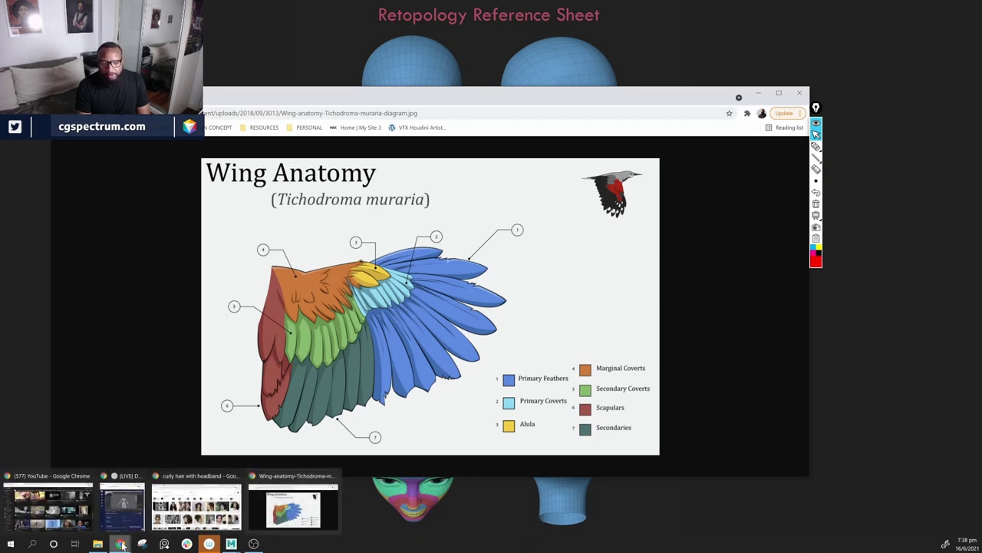
Step: Bring forward the browser window with the curly hair and raven foot searches and display the spread black wing photo
click(196, 503)
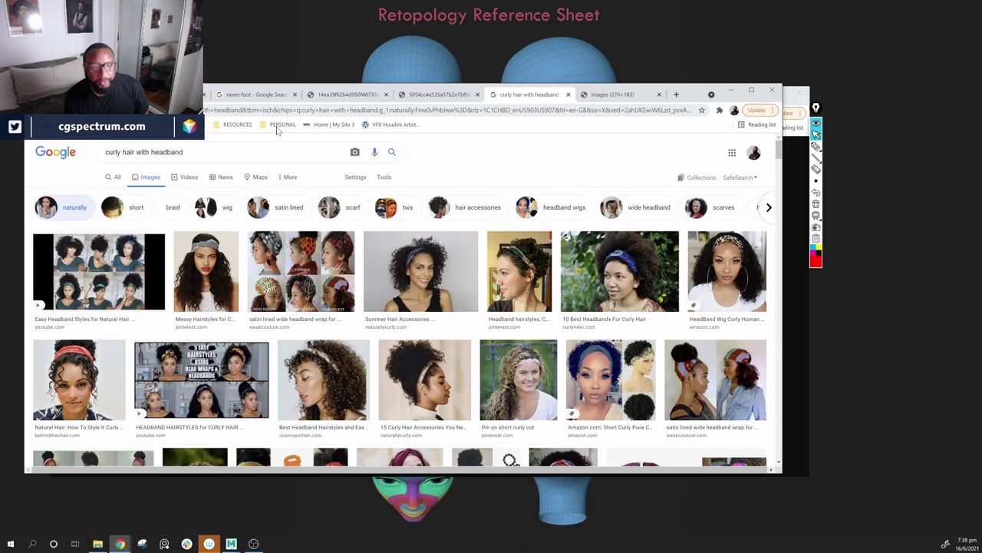
click(244, 96)
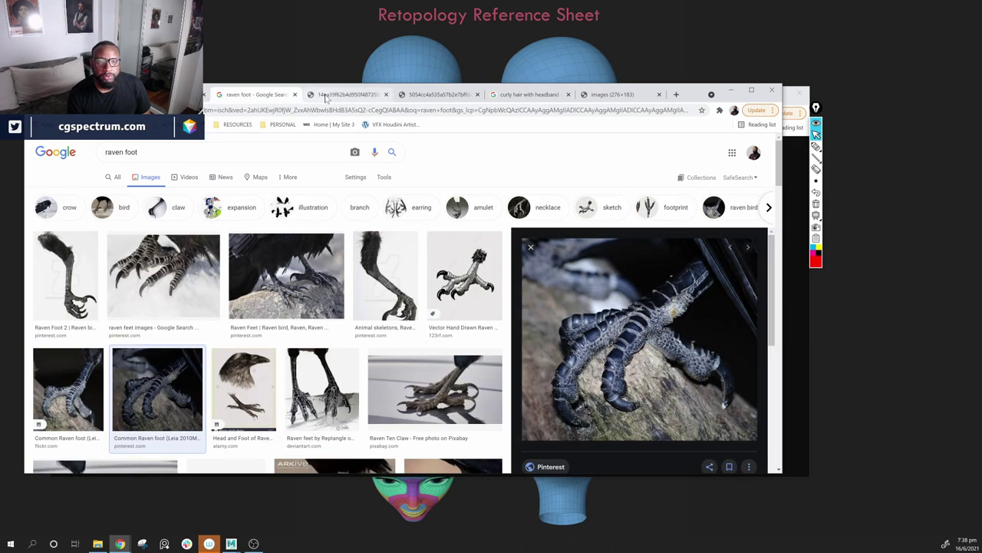
click(323, 96)
click(428, 96)
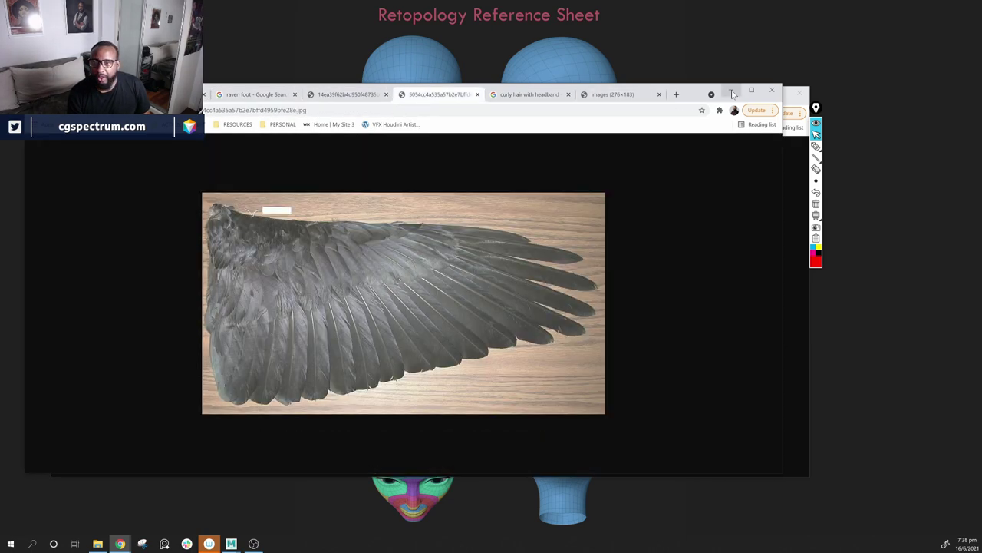
Step: Arrange the Wing Anatomy diagram window and the black wing photo window side by side for comparison
click(801, 237)
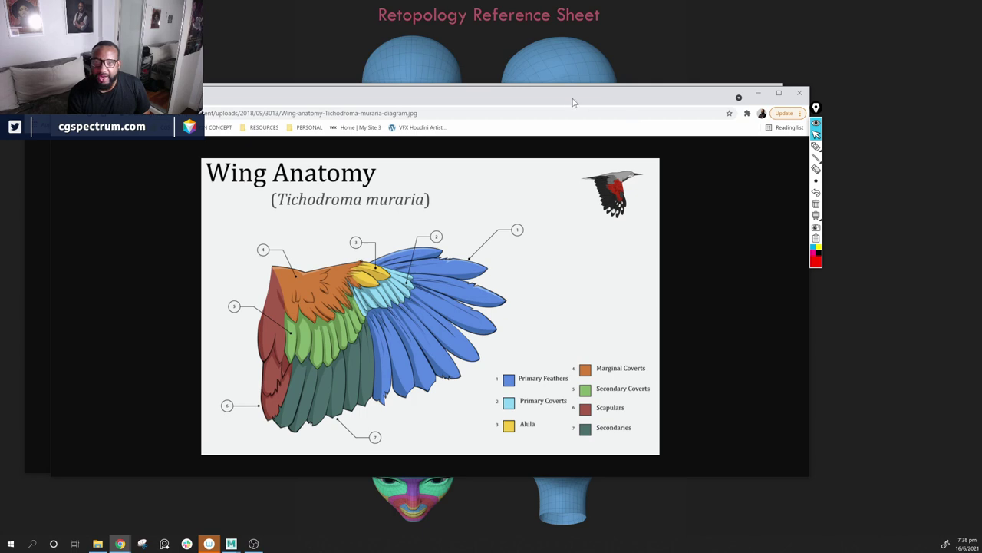
drag(572, 98, 938, 123)
drag(691, 93, 571, 37)
drag(775, 126, 846, 152)
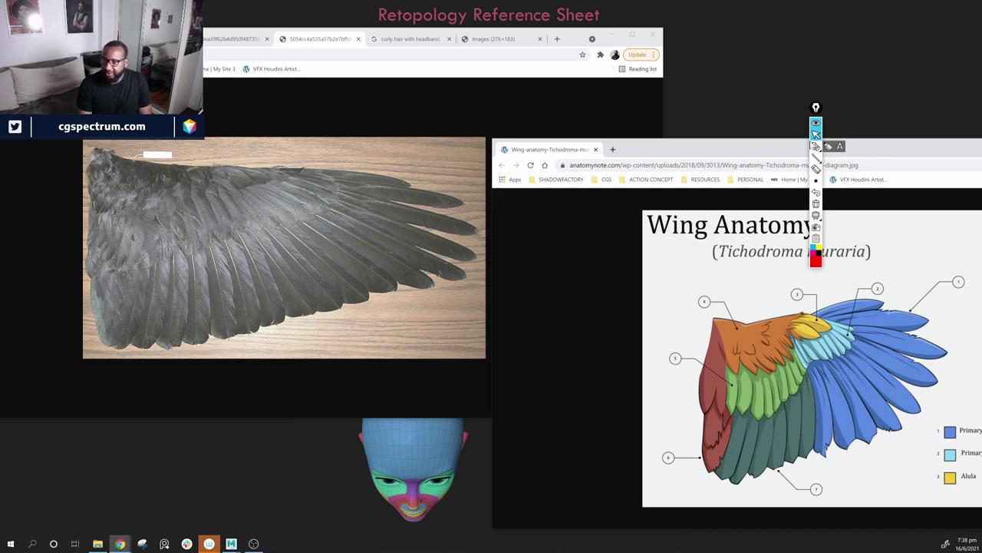
Step: Outline five feather sections on the black wing photo with the red annotation pen, following the Wing Anatomy diagram's groups
click(816, 146)
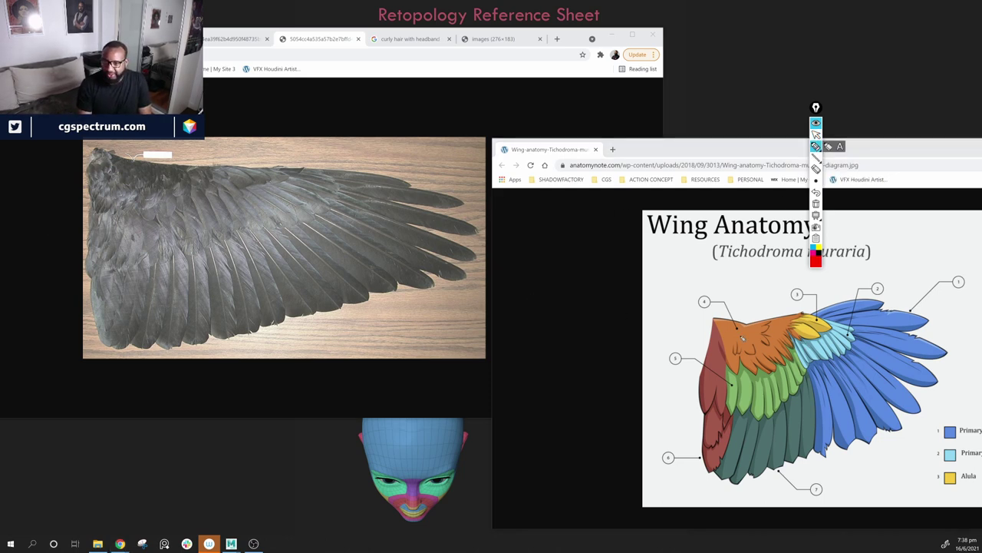
mouse_move(85, 181)
mouse_down()
mouse_move(96, 217)
mouse_move(172, 189)
mouse_move(197, 166)
mouse_move(101, 150)
mouse_move(91, 170)
mouse_up()
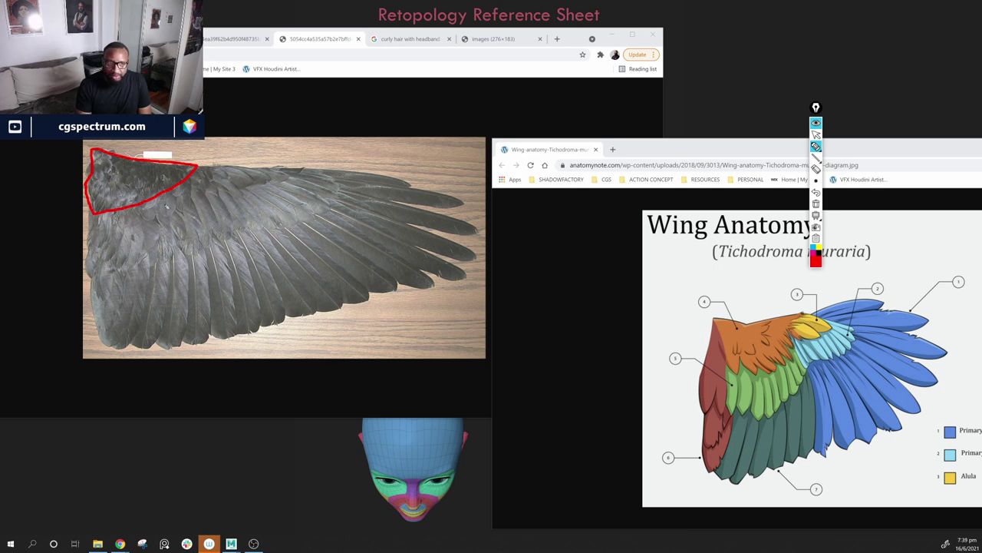
mouse_move(203, 173)
mouse_down()
mouse_move(269, 227)
mouse_move(108, 267)
mouse_move(93, 209)
mouse_up()
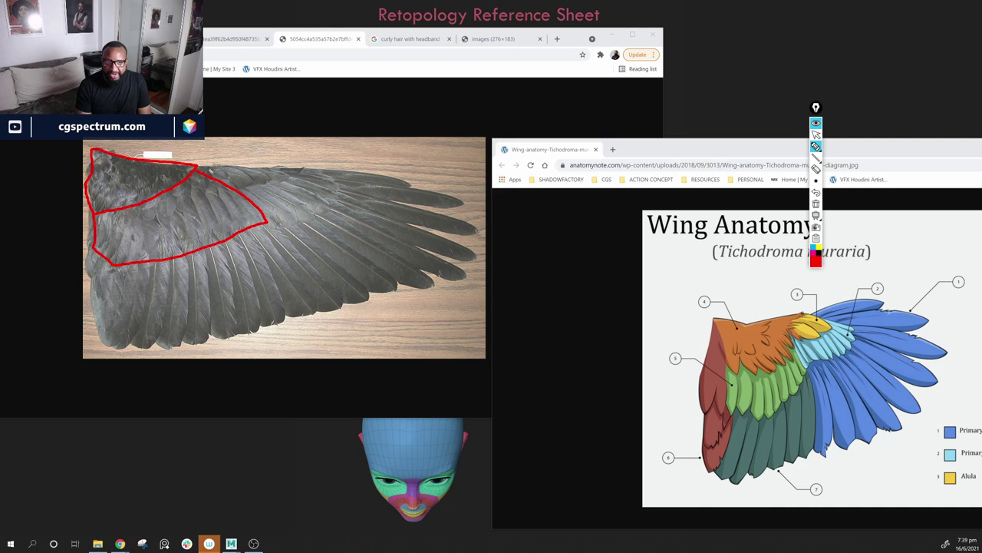
mouse_move(209, 170)
mouse_down()
mouse_move(322, 174)
mouse_move(343, 198)
mouse_move(311, 219)
mouse_move(263, 222)
mouse_up()
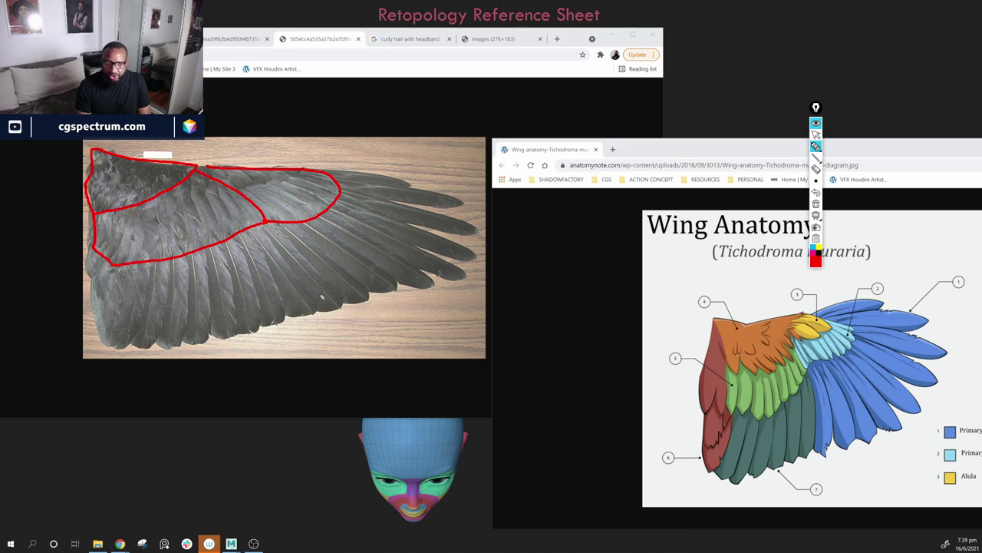
mouse_move(271, 227)
mouse_down()
mouse_move(349, 304)
mouse_move(286, 331)
mouse_move(154, 354)
mouse_move(102, 343)
mouse_move(91, 243)
mouse_up()
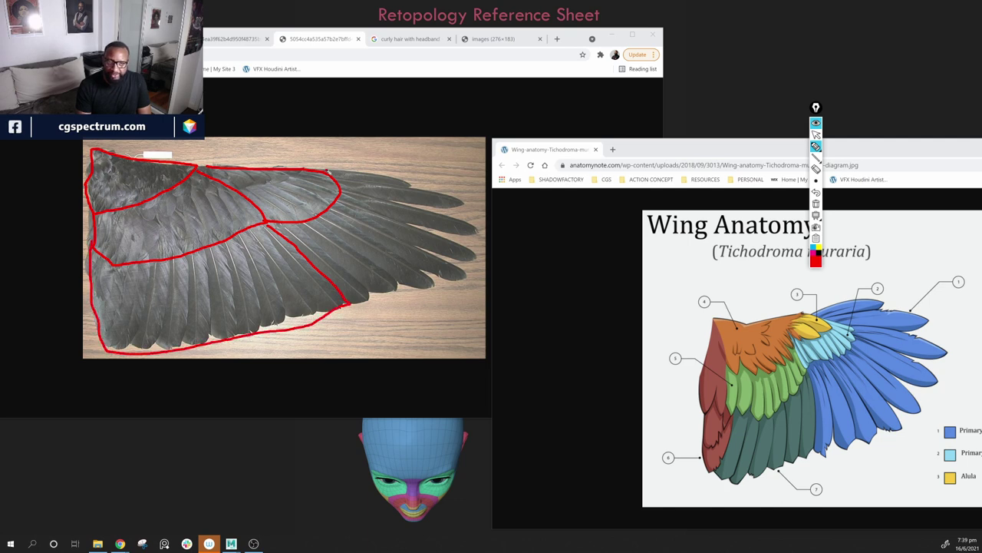
mouse_move(327, 171)
mouse_down()
mouse_move(457, 198)
mouse_move(466, 224)
mouse_move(416, 300)
mouse_move(350, 304)
mouse_up()
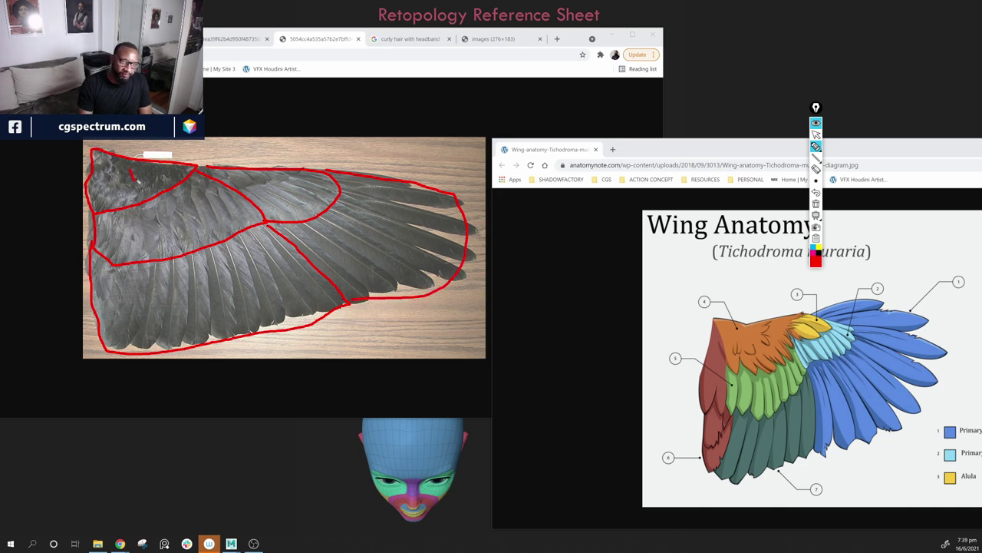
Step: Number the outlined feather sections on the black wing photo from 1 to 5 in red
mouse_move(143, 230)
mouse_down()
mouse_move(142, 251)
mouse_move(160, 250)
mouse_up()
mouse_move(264, 184)
mouse_down()
mouse_move(272, 190)
mouse_move(264, 201)
mouse_up()
drag(356, 222, 359, 240)
drag(225, 280, 191, 306)
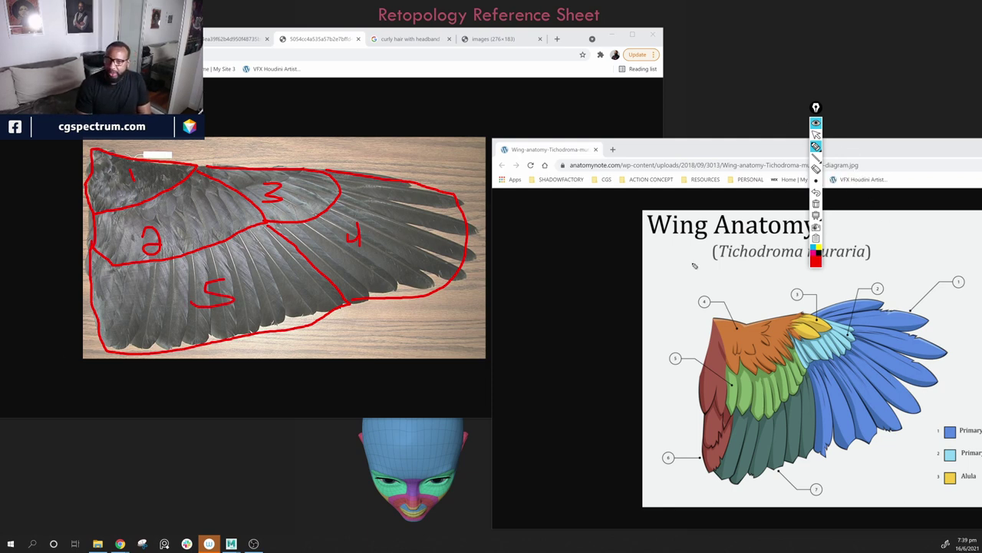
Step: Leave the annotation pen, clear all red markings from the screen and switch to the valkyrie scene in Maya
click(815, 135)
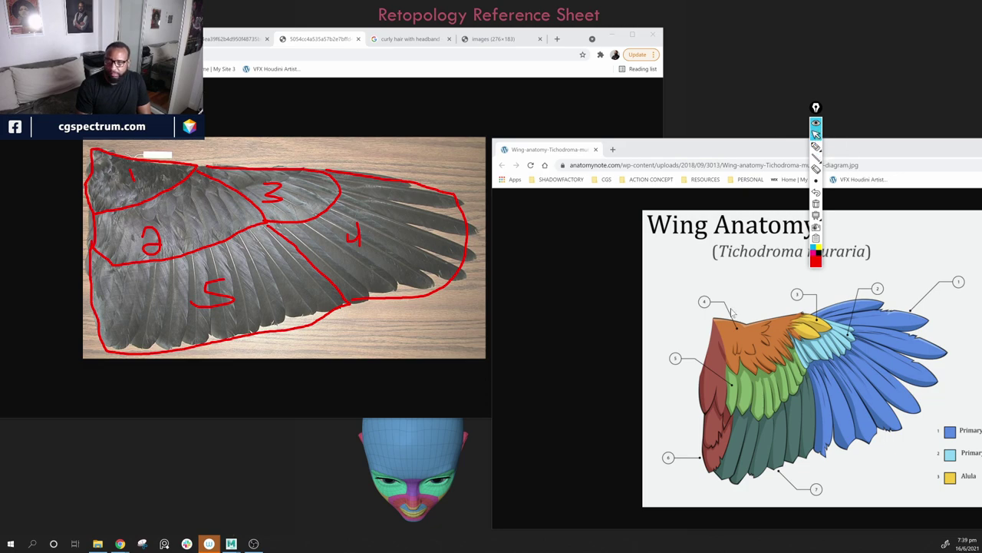
click(816, 203)
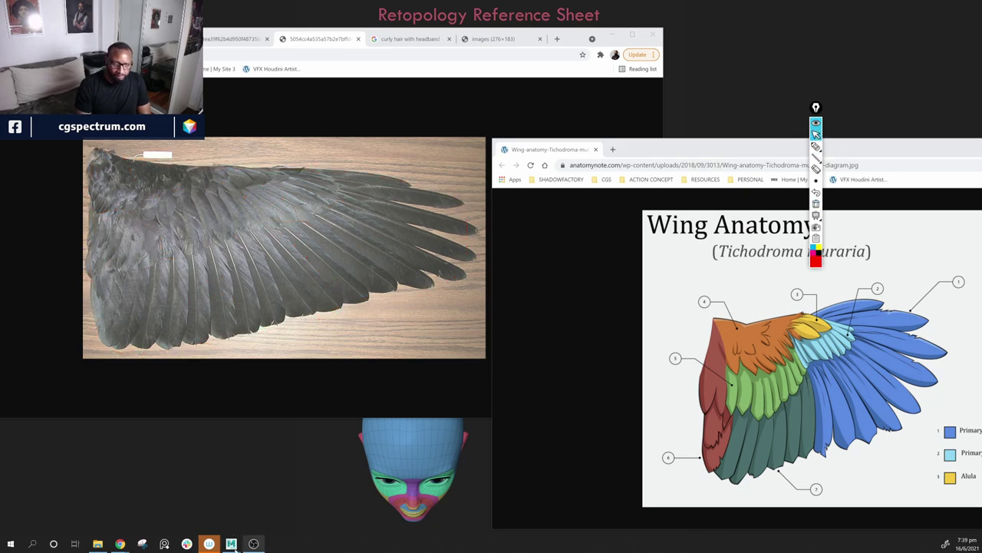
mouse_move(231, 543)
click(273, 506)
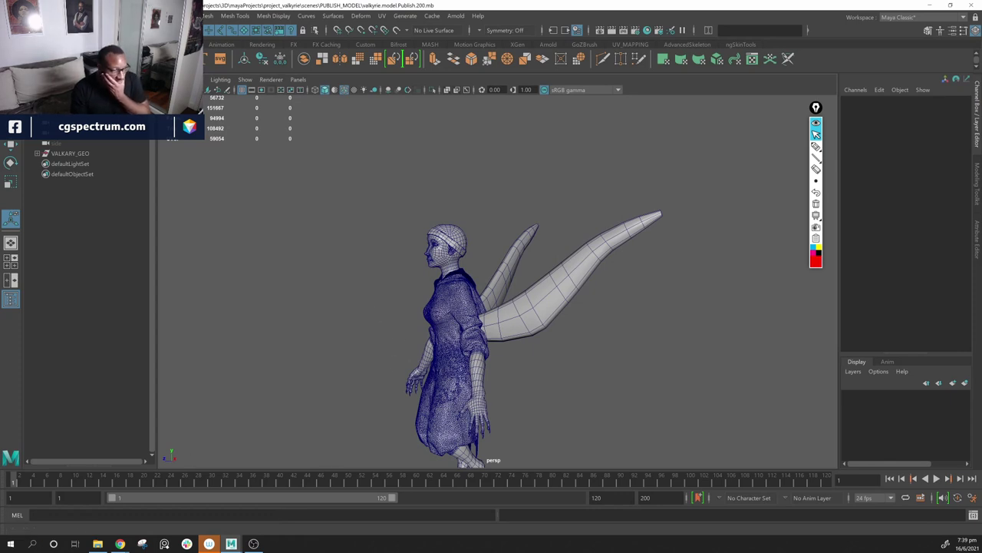
Step: Bring up the black wing photo in the browser and reposition its window over the valkyrie scene to study it
key(alt+Tab)
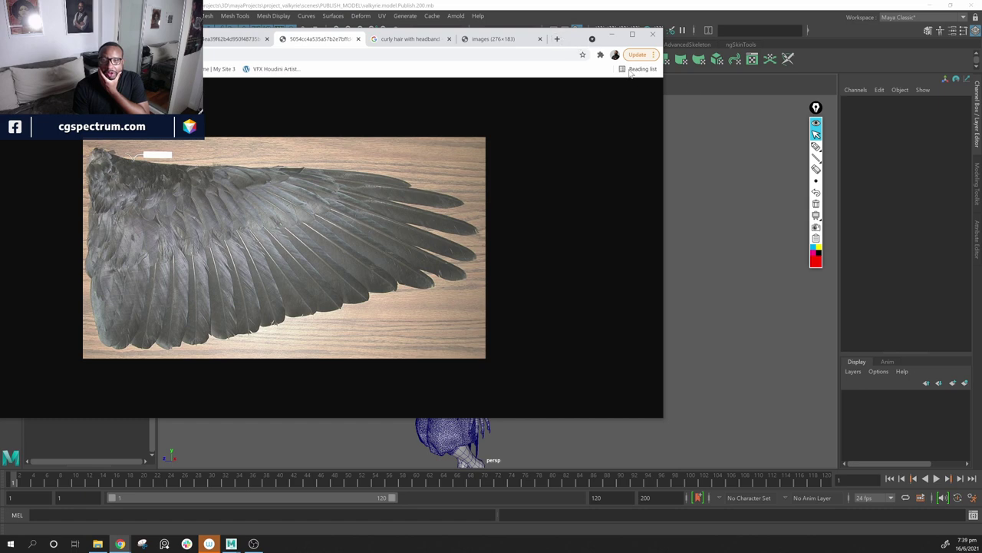
drag(571, 41, 720, 66)
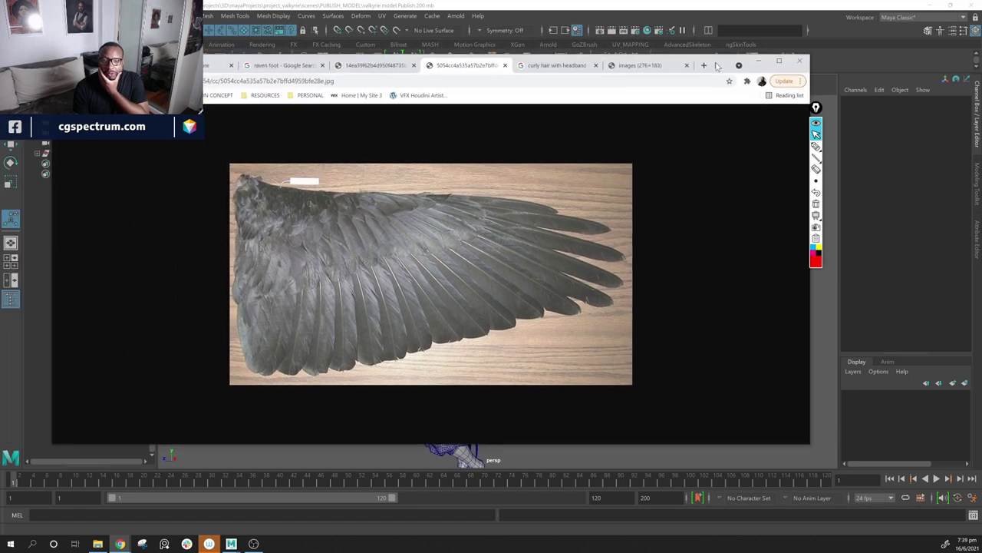
click(231, 543)
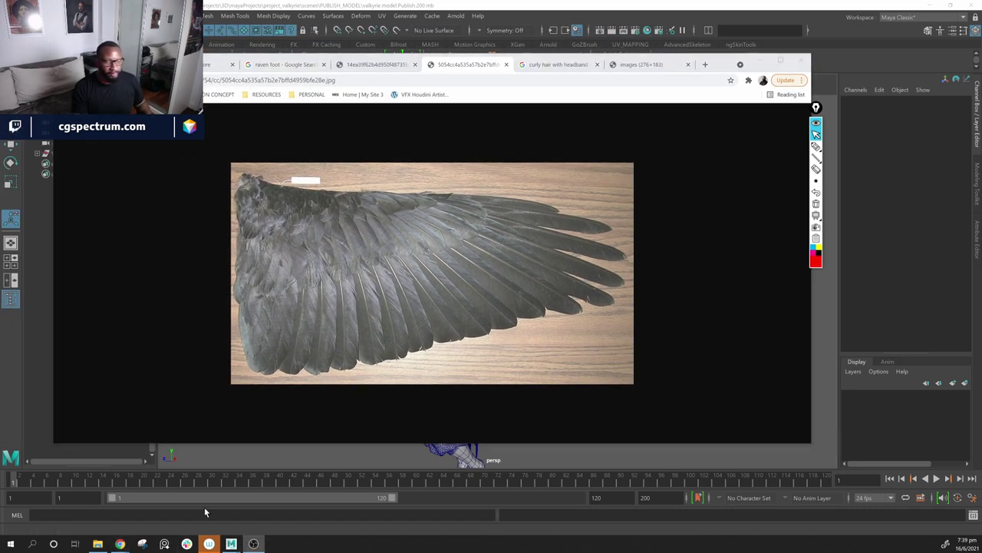
mouse_move(119, 542)
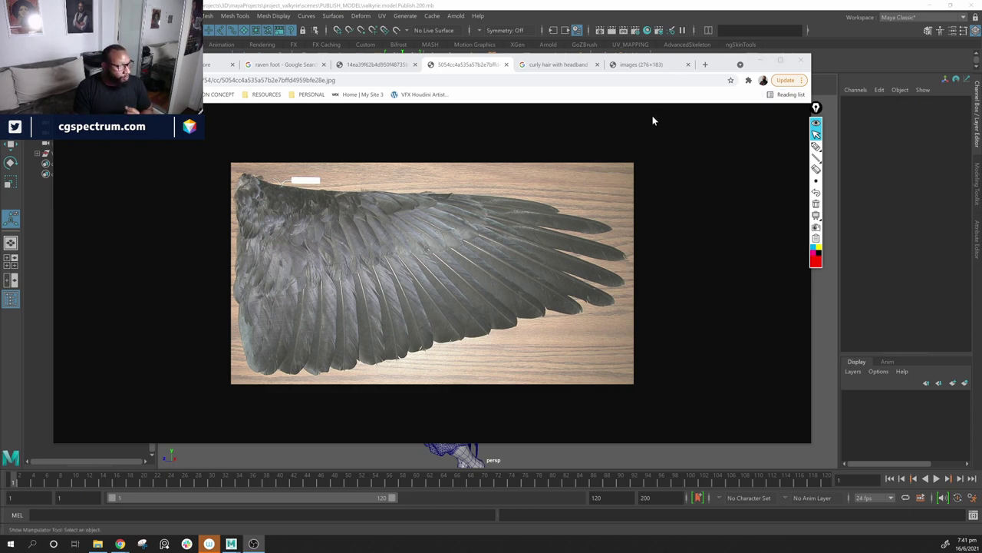
Step: Put the browser away, duplicate the valkyrie's left wing mesh l_WingSDM in Maya and select the copy
click(759, 65)
alt+drag(647, 330, 594, 336)
click(560, 299)
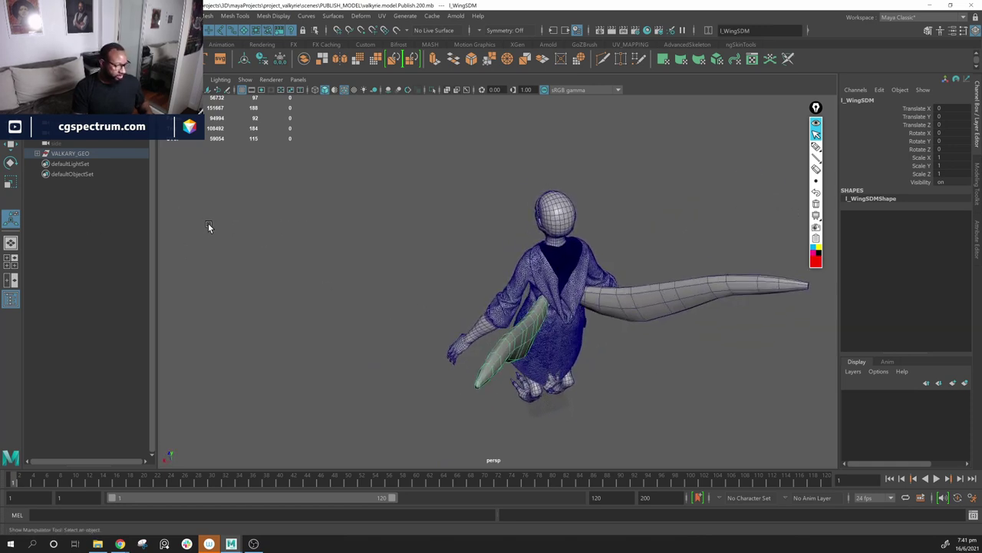
key(ctrl+d)
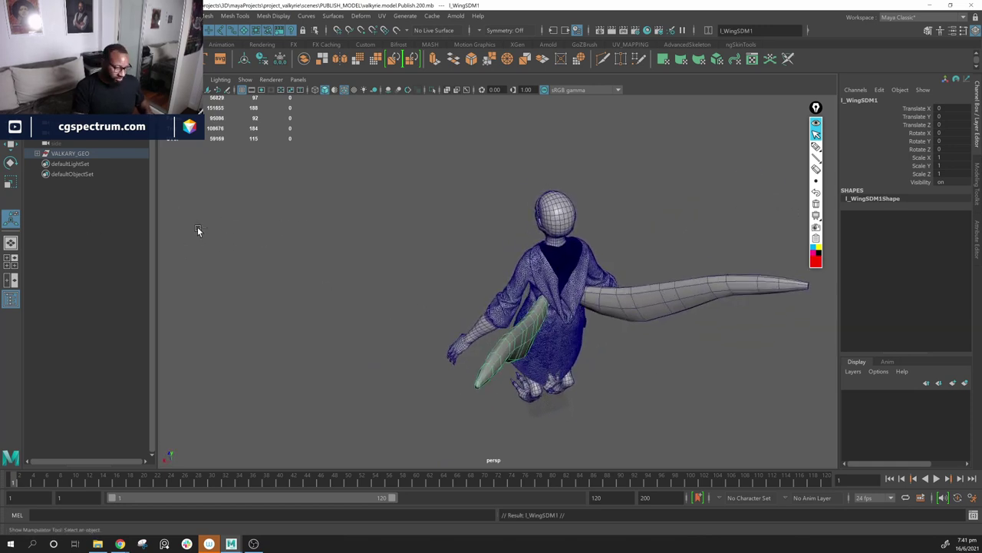
alt+drag(200, 253, 584, 315)
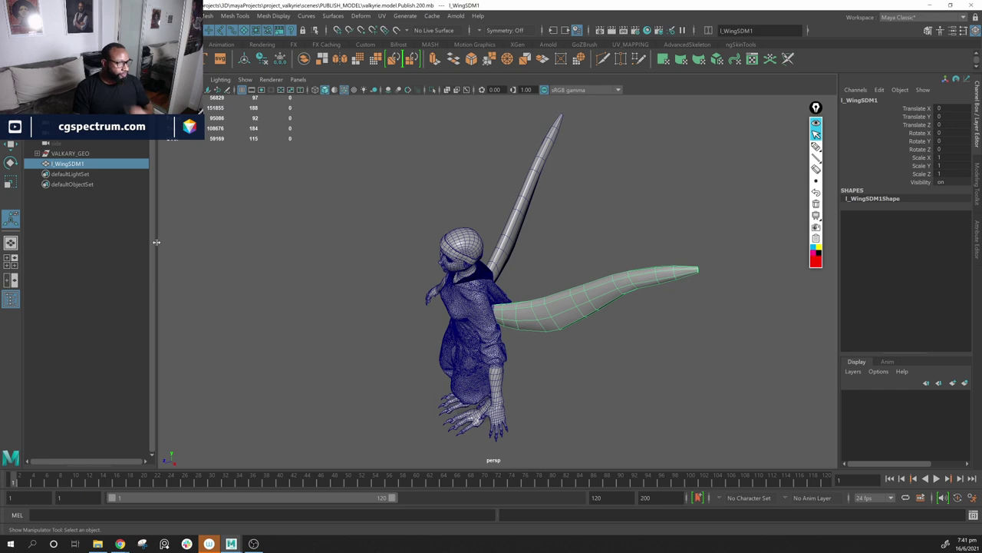
alt+drag(528, 285, 579, 279)
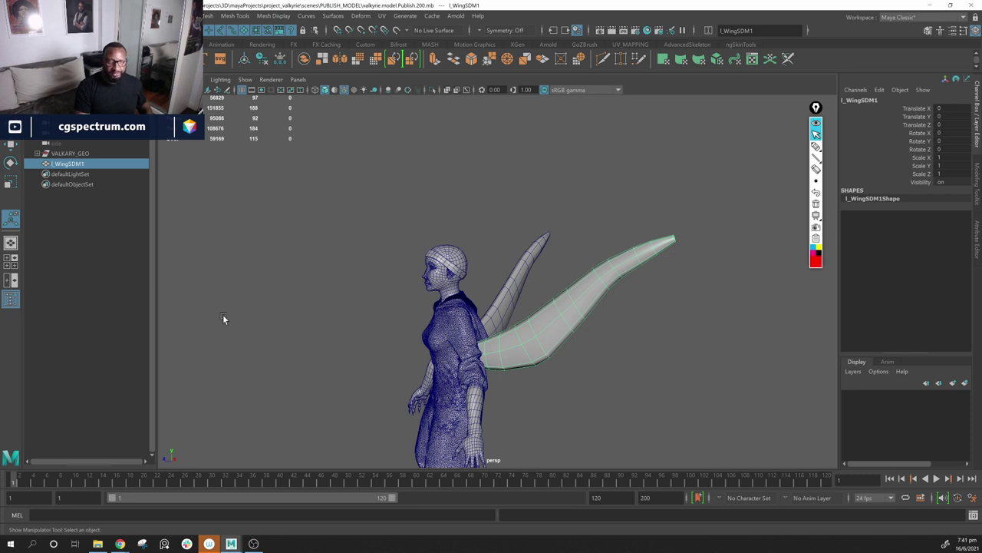
click(80, 229)
click(88, 164)
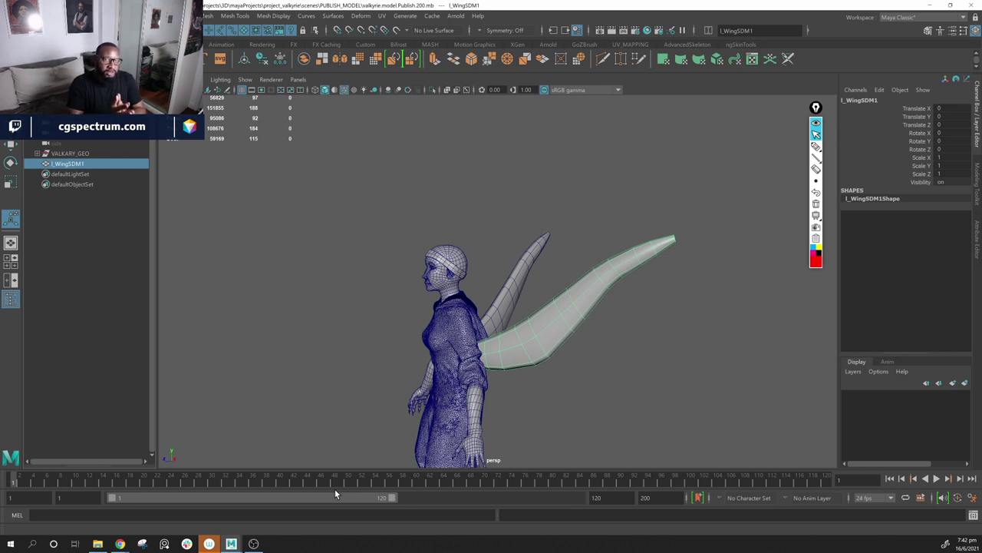
Step: Open the raven foot photo in the browser and outline the large scales along its leg and middle toe in red
click(119, 543)
click(153, 510)
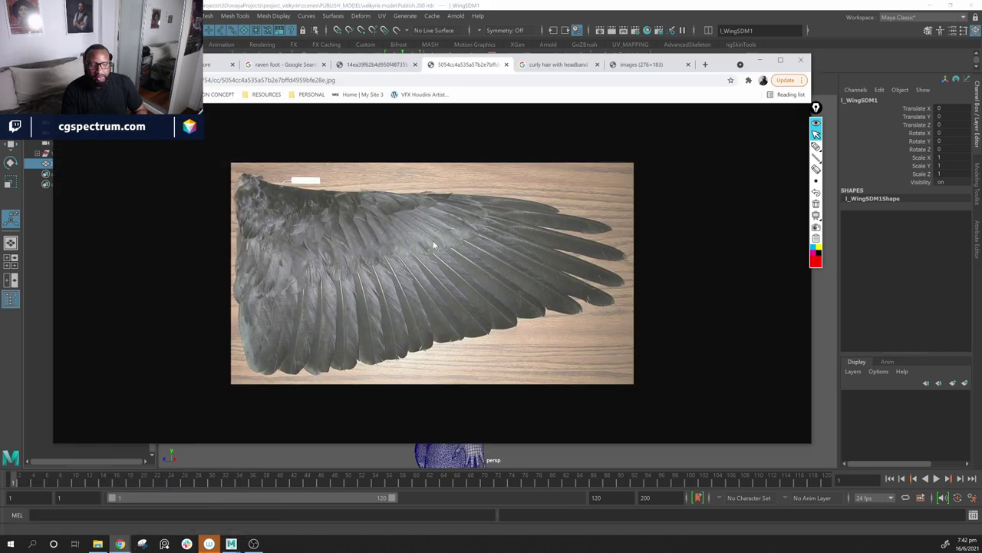
click(369, 64)
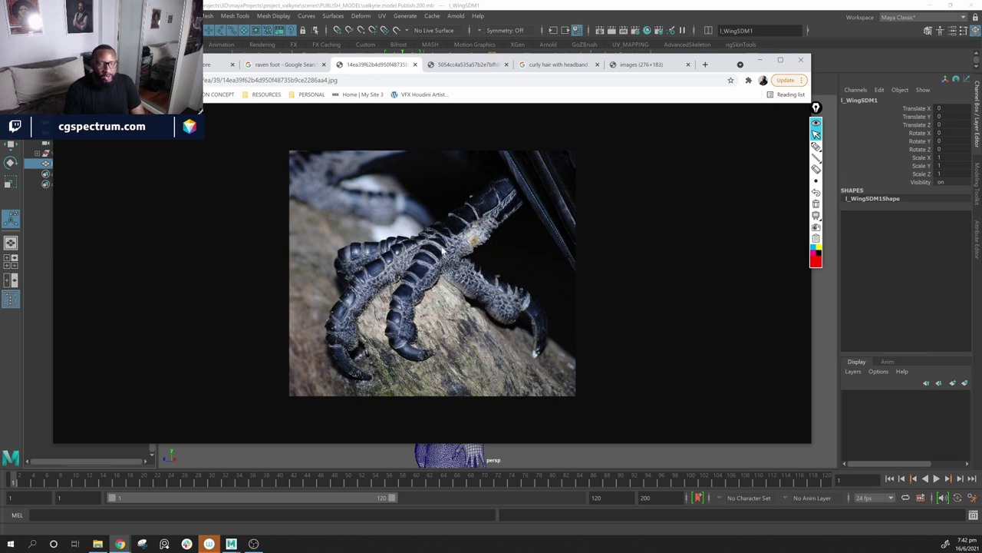
click(817, 147)
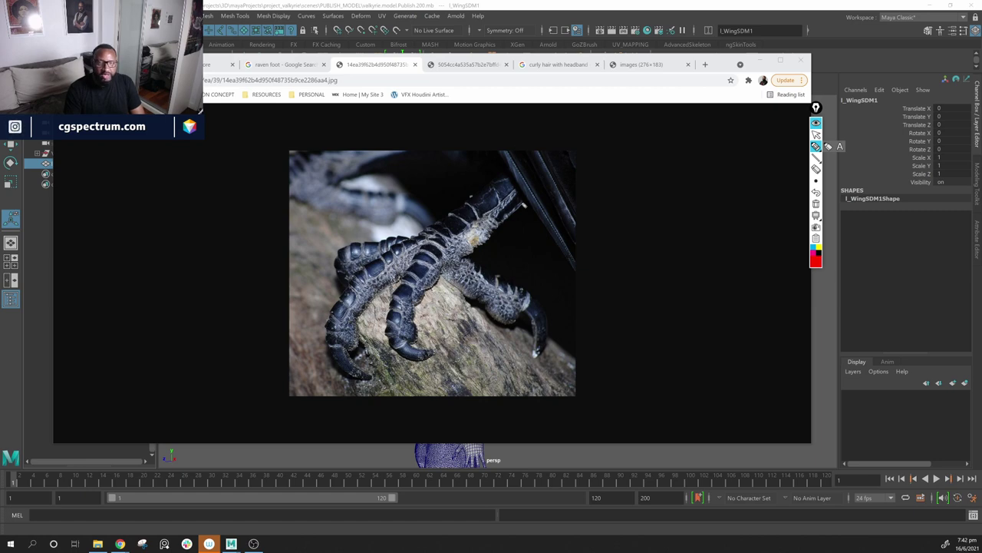
mouse_move(519, 190)
mouse_down()
mouse_move(503, 206)
mouse_move(492, 184)
mouse_move(509, 180)
mouse_move(468, 201)
mouse_move(474, 218)
mouse_move(500, 207)
mouse_move(464, 203)
mouse_move(449, 214)
mouse_move(465, 227)
mouse_move(477, 221)
mouse_move(440, 221)
mouse_move(457, 236)
mouse_move(474, 227)
mouse_move(430, 225)
mouse_move(456, 237)
mouse_move(435, 238)
mouse_move(450, 247)
mouse_move(421, 247)
mouse_move(443, 261)
mouse_move(417, 261)
mouse_move(437, 264)
mouse_move(407, 277)
mouse_move(429, 276)
mouse_move(413, 285)
mouse_move(403, 281)
mouse_move(422, 282)
mouse_move(394, 297)
mouse_move(414, 294)
mouse_move(384, 329)
mouse_move(402, 327)
mouse_up()
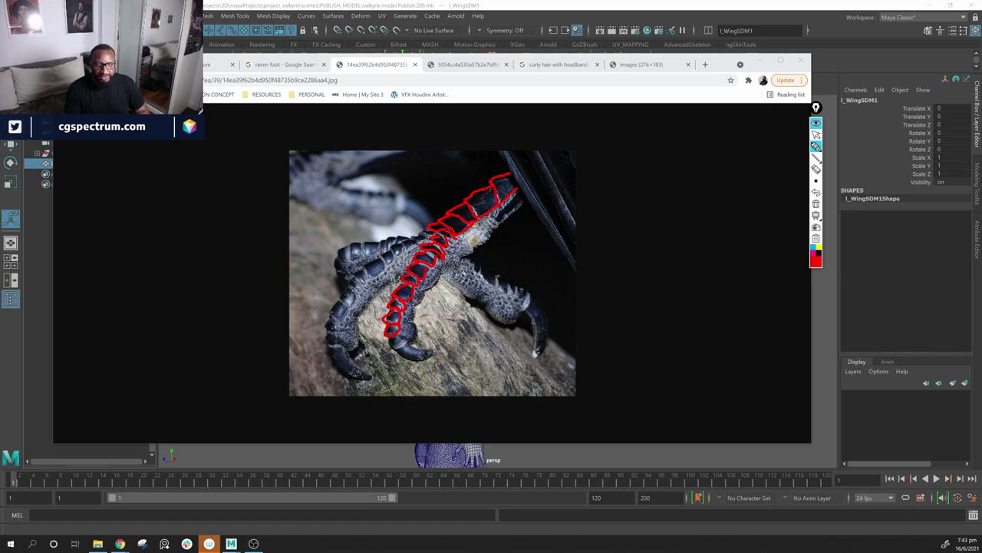
Step: Mark the small round scales and the toe pad on the raven's rear toe in red, and clear all the markings
mouse_move(465, 270)
mouse_down()
mouse_move(482, 277)
mouse_move(468, 281)
mouse_move(445, 256)
mouse_move(449, 267)
mouse_up()
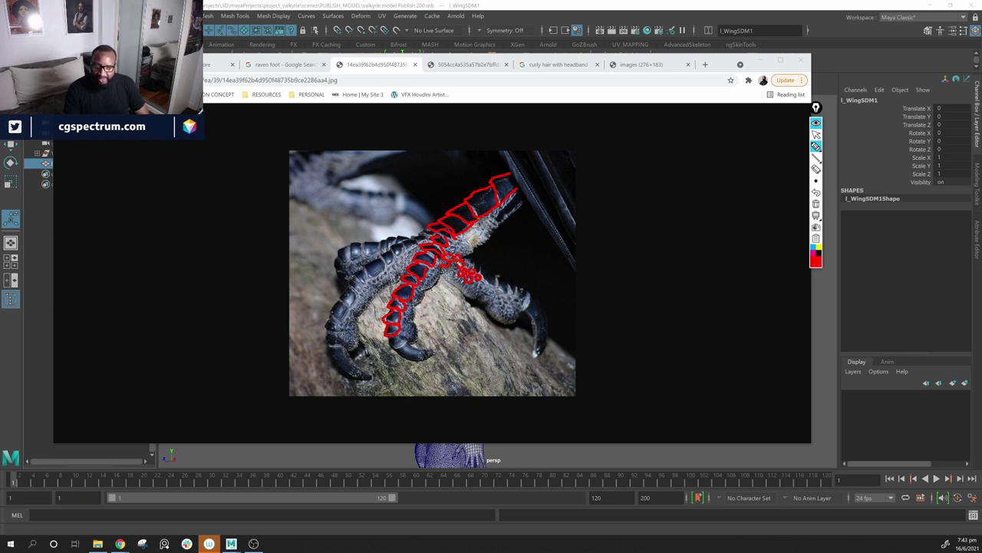
drag(531, 247, 476, 267)
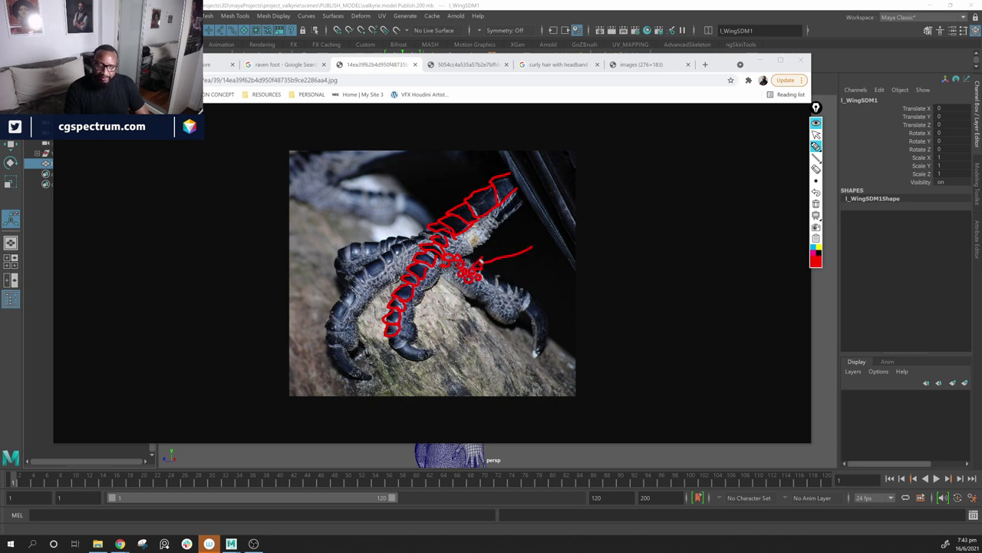
mouse_move(480, 306)
mouse_down()
mouse_move(519, 325)
mouse_move(498, 328)
mouse_move(489, 302)
mouse_up()
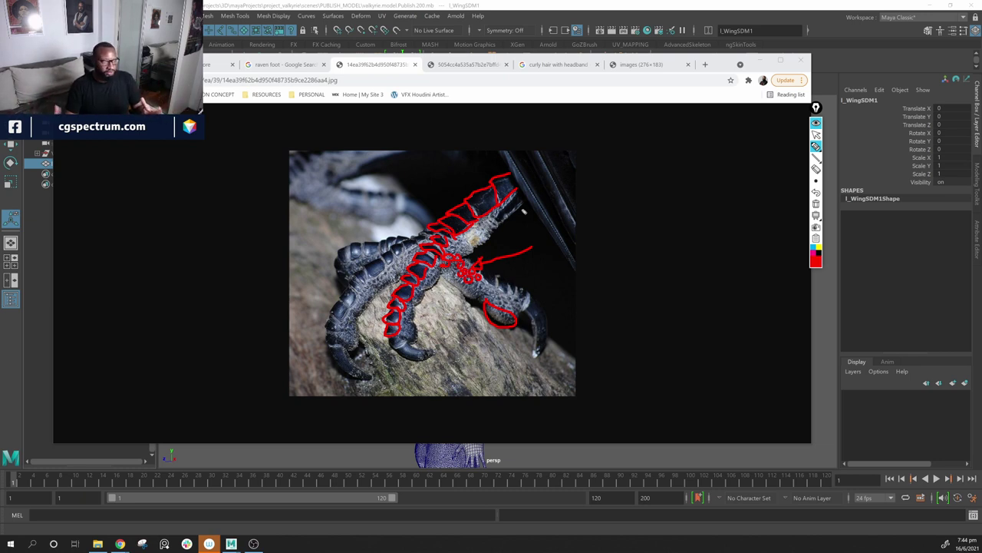
click(816, 204)
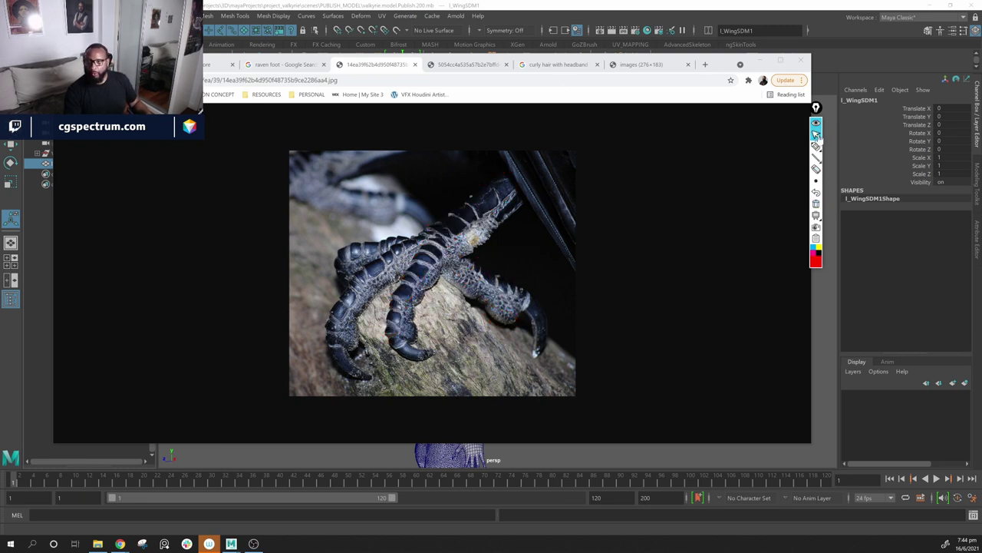
Step: Switch to the valkyrie scene in Maya and sketch red feathers on the forearm below the sleeve and scales down to the fingers
click(760, 60)
alt+middle_drag(512, 390, 575, 258)
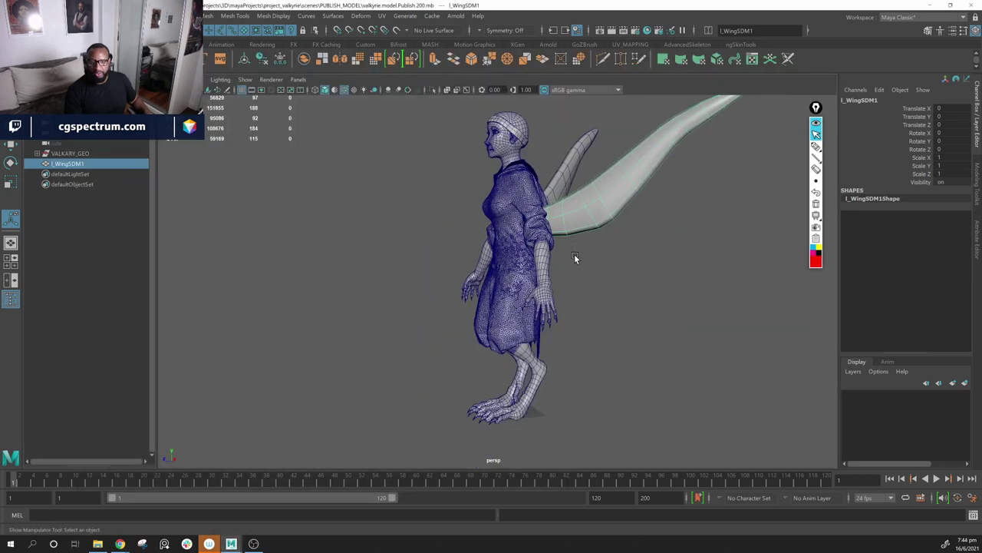
alt+drag(575, 255, 582, 253)
alt+middle_drag(558, 320, 598, 288)
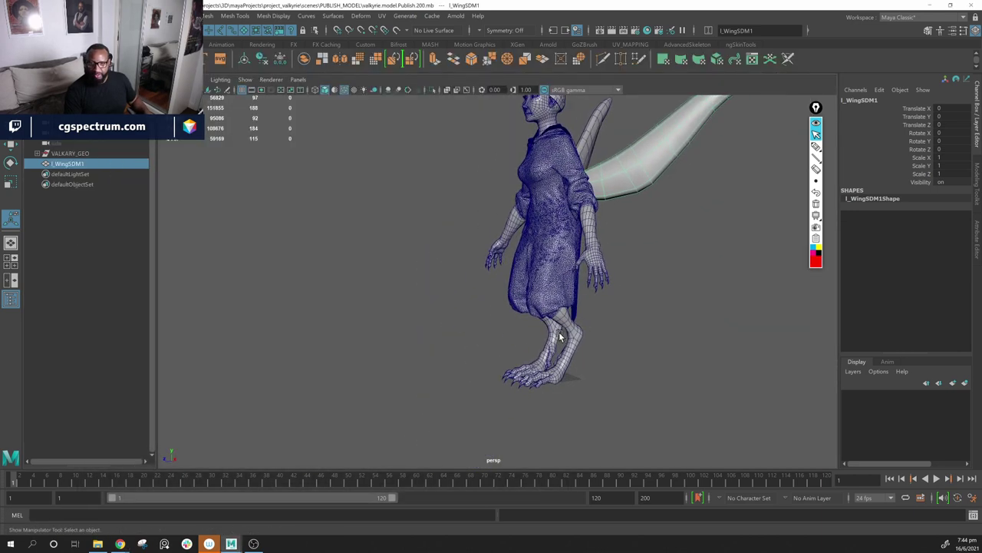
mouse_move(597, 281)
alt+mouse_down()
mouse_move(583, 291)
mouse_move(613, 283)
mouse_move(616, 253)
mouse_move(588, 274)
mouse_move(609, 284)
alt+mouse_up()
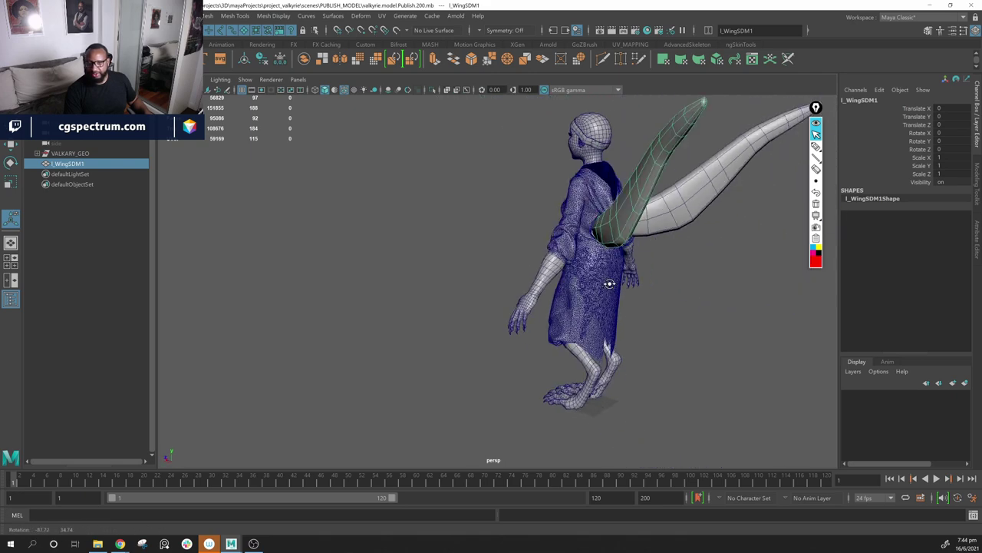
alt+middle_drag(535, 273, 530, 311)
alt+right_drag(530, 311, 582, 337)
alt+drag(582, 337, 612, 338)
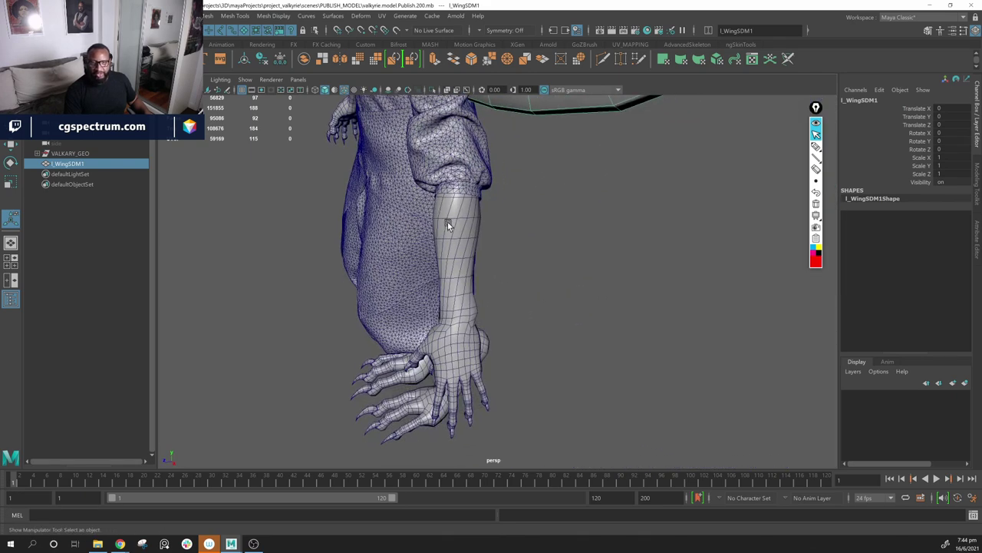
click(816, 146)
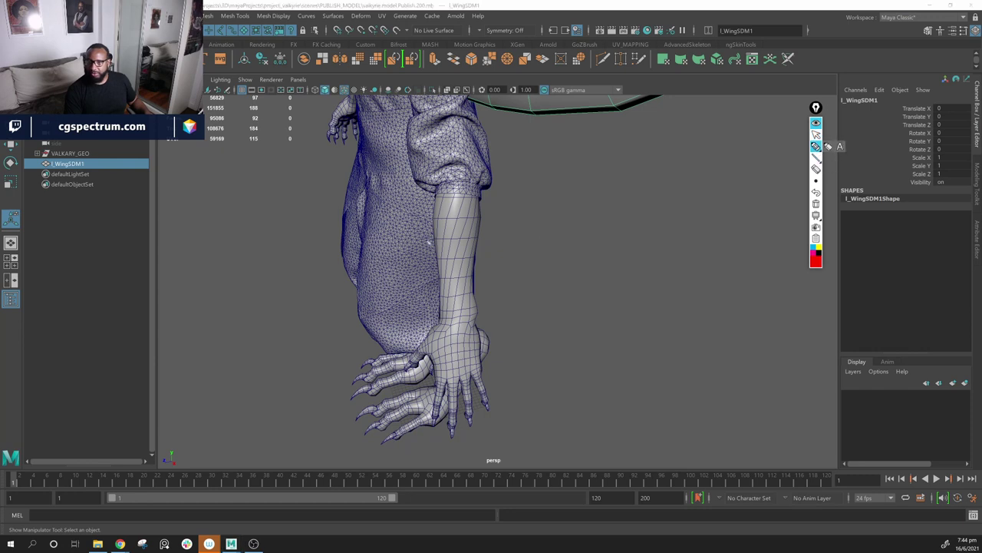
mouse_move(438, 197)
mouse_down()
mouse_move(418, 231)
mouse_move(452, 208)
mouse_move(476, 224)
mouse_move(478, 185)
mouse_up()
mouse_move(432, 222)
mouse_down()
mouse_move(422, 244)
mouse_move(491, 267)
mouse_move(499, 232)
mouse_up()
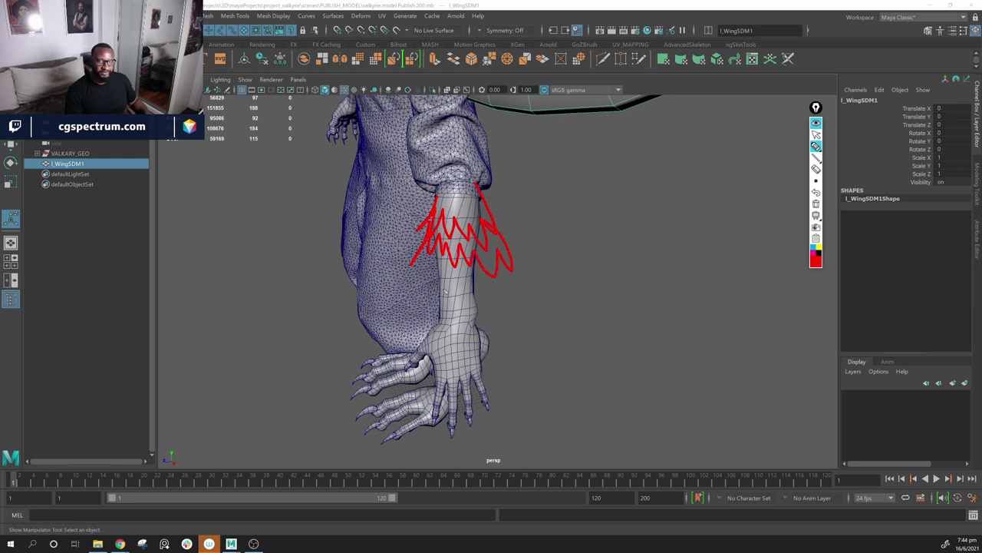
mouse_move(456, 264)
mouse_down()
mouse_move(482, 280)
mouse_move(465, 317)
mouse_move(468, 300)
mouse_move(467, 346)
mouse_move(464, 321)
mouse_move(469, 373)
mouse_move(473, 348)
mouse_move(439, 385)
mouse_move(445, 378)
mouse_move(436, 409)
mouse_move(453, 378)
mouse_move(459, 423)
mouse_up()
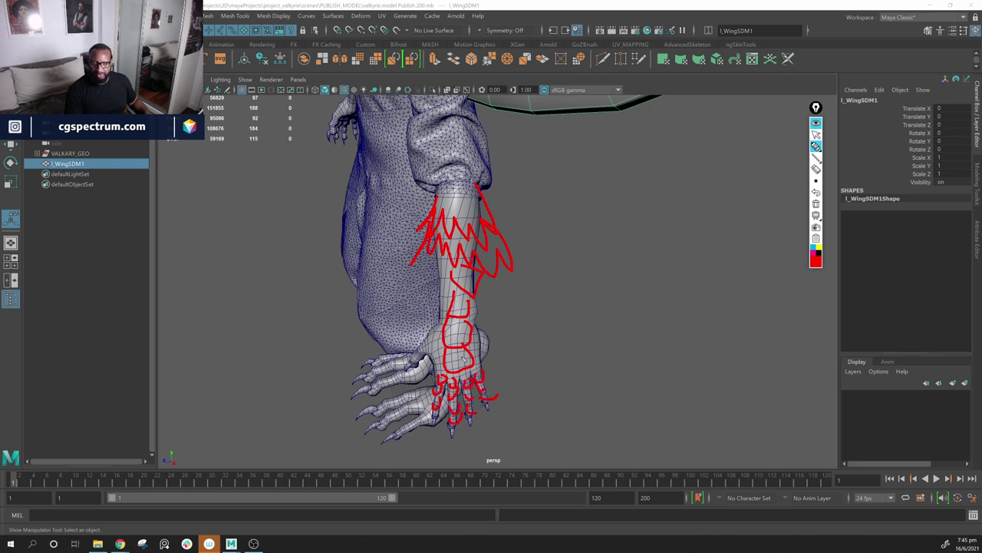
Step: Finish the red scale sketch over the forearm and hand, and clear all screen annotations
drag(441, 337, 443, 350)
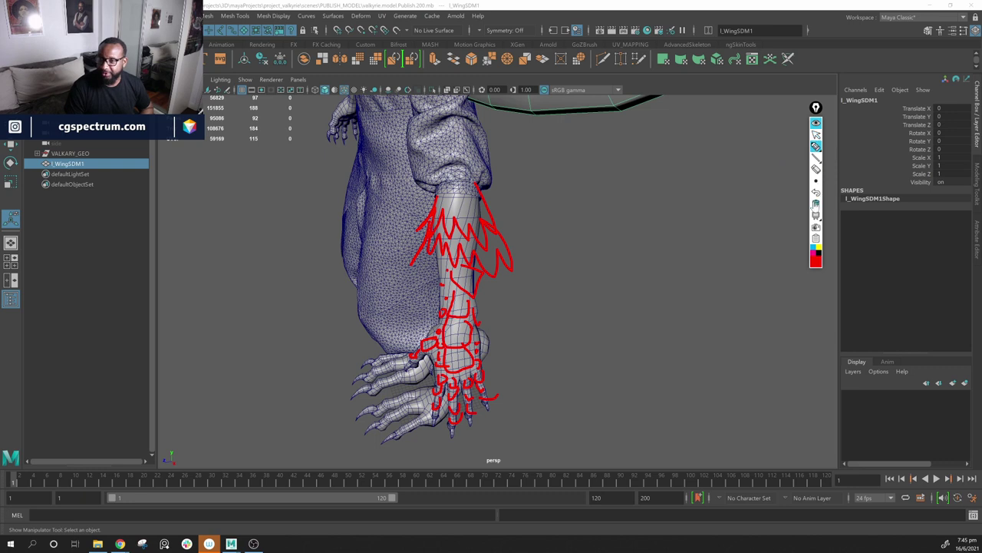
click(816, 203)
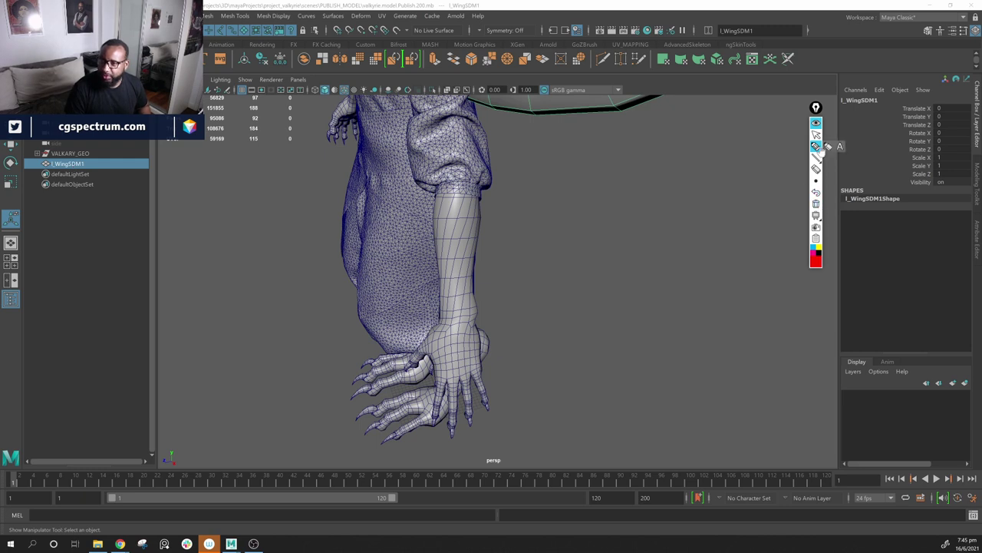
click(816, 134)
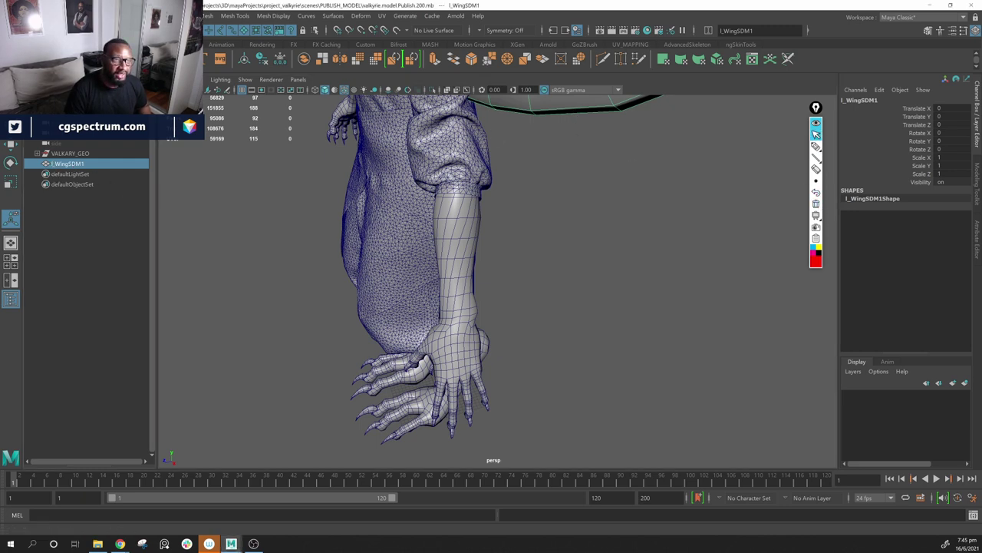
click(9, 15)
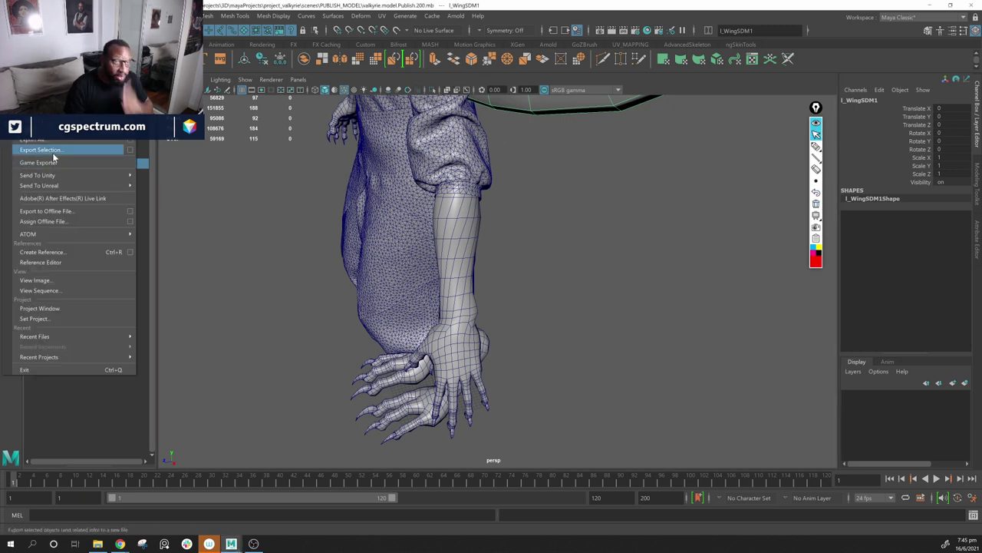
click(129, 149)
drag(497, 197, 539, 120)
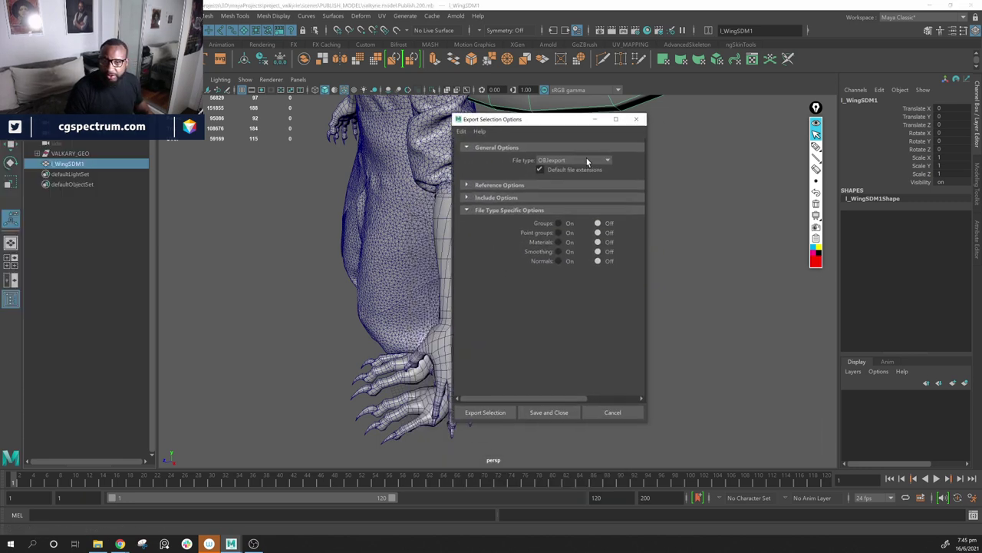
click(590, 161)
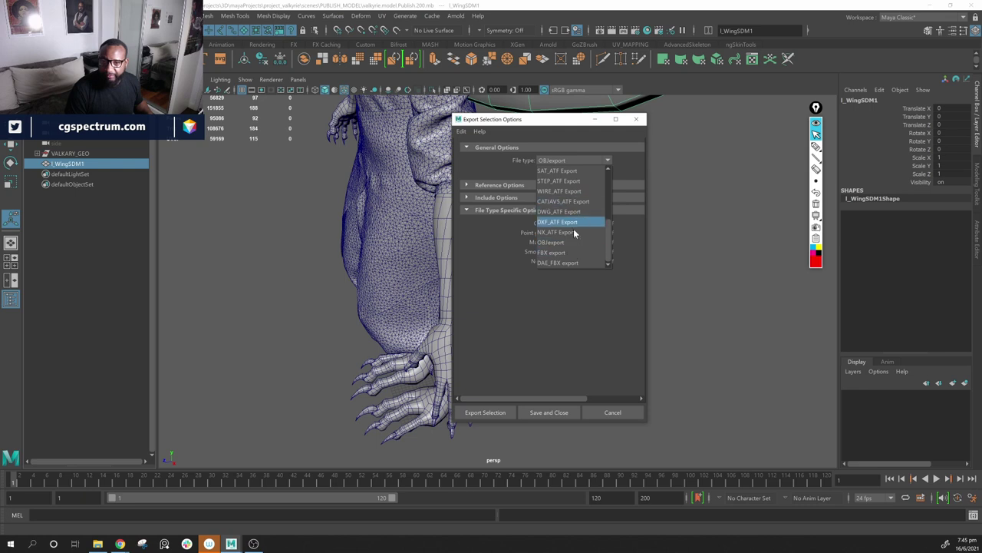
click(574, 253)
click(612, 412)
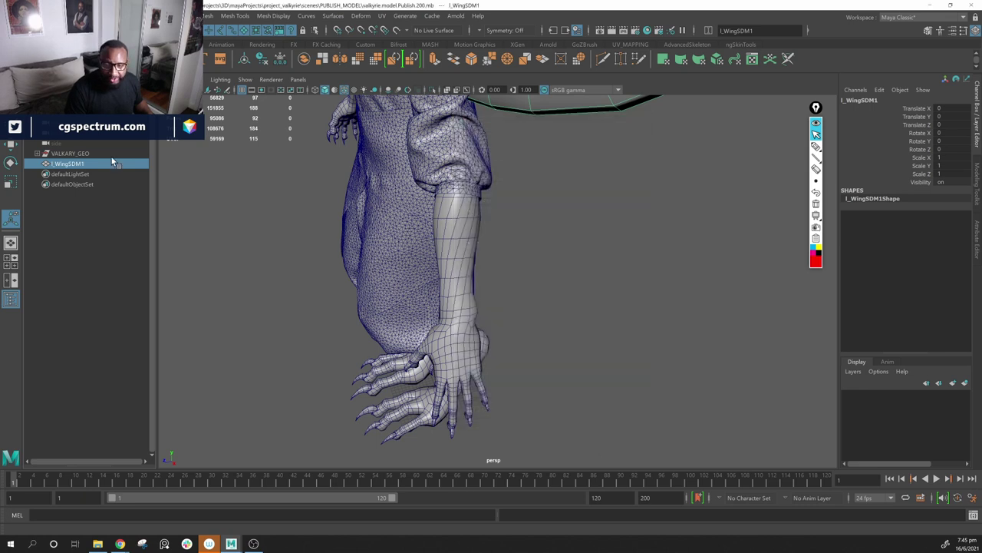
Step: Start setting the Maya project and look for its folder on the C: drive and in Documents
click(11, 16)
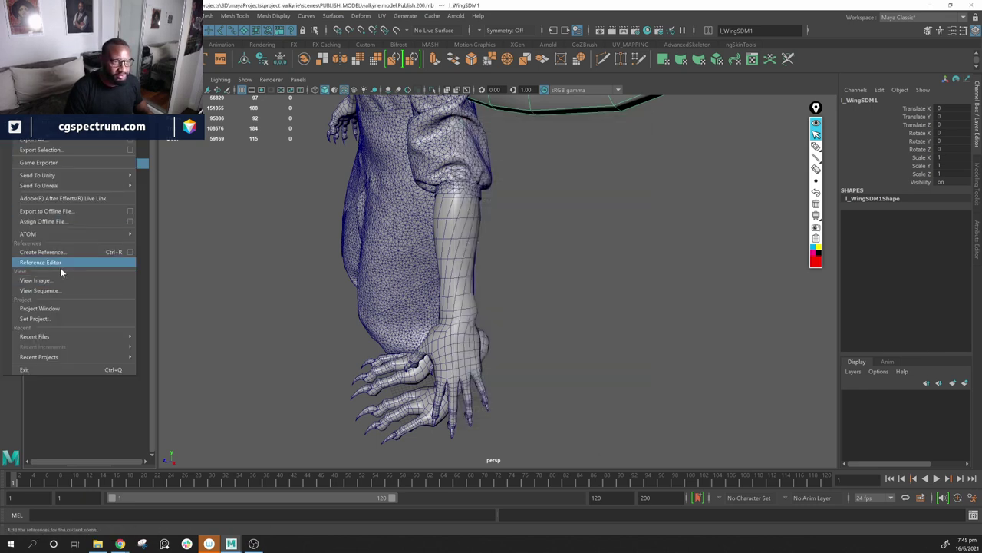
click(73, 318)
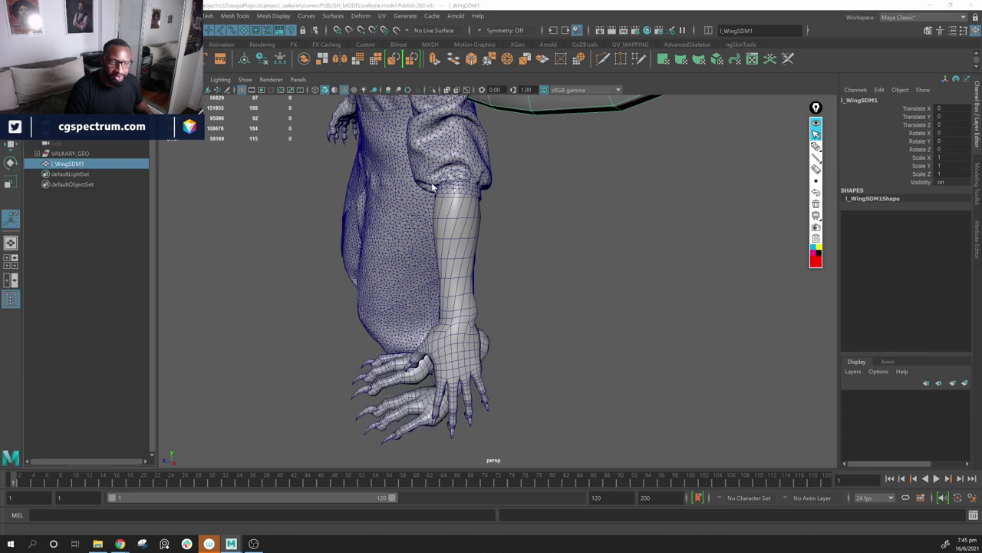
drag(549, 85, 507, 102)
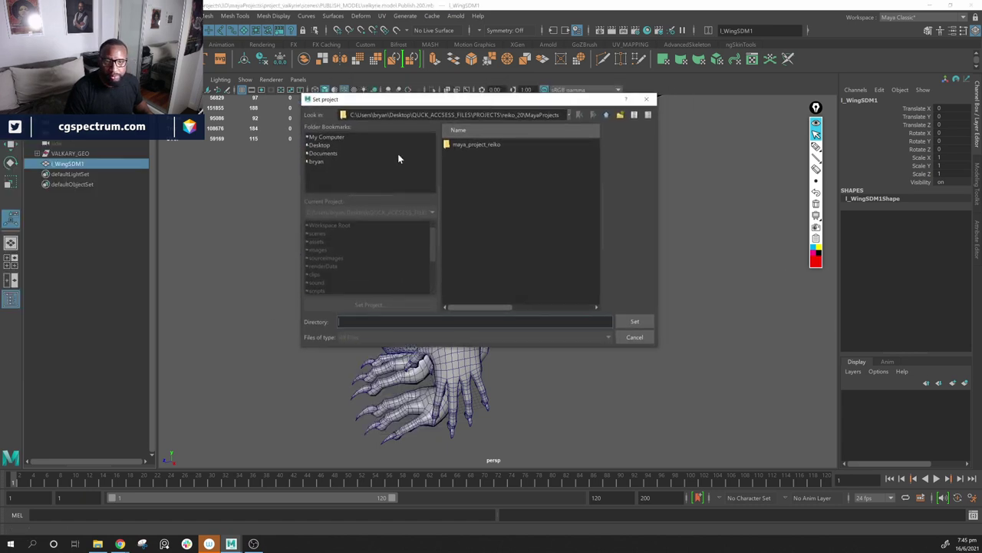
click(335, 136)
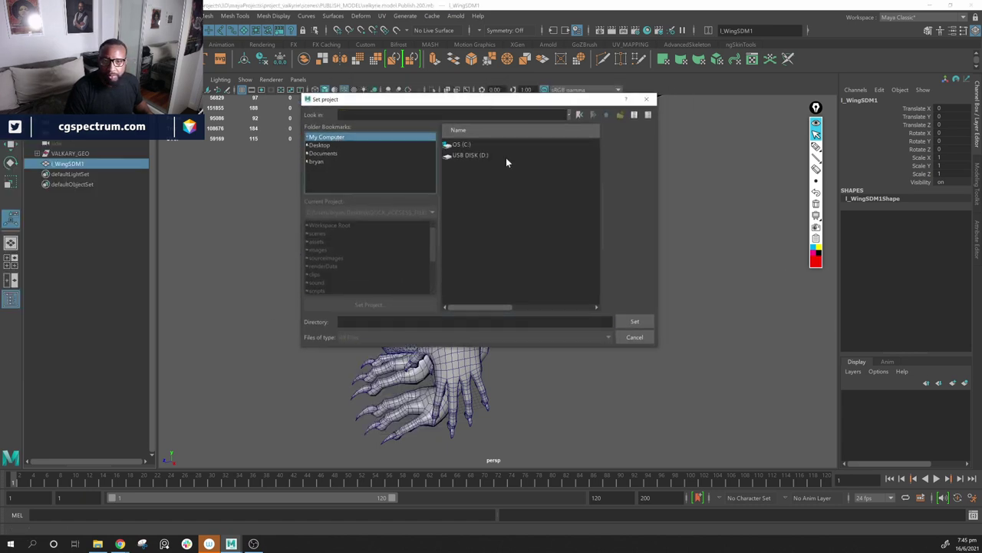
double_click(462, 145)
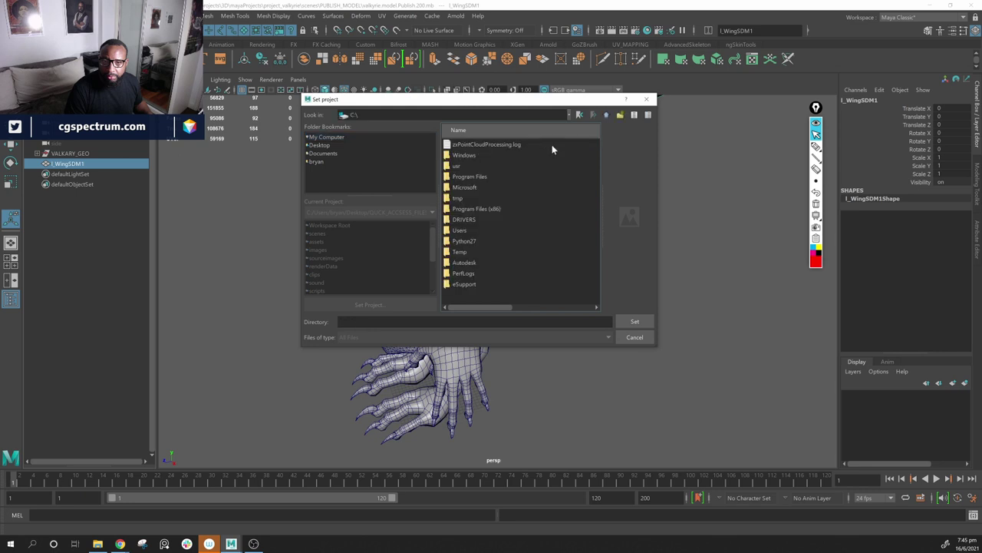
click(323, 153)
scroll(498, 240, down, 3)
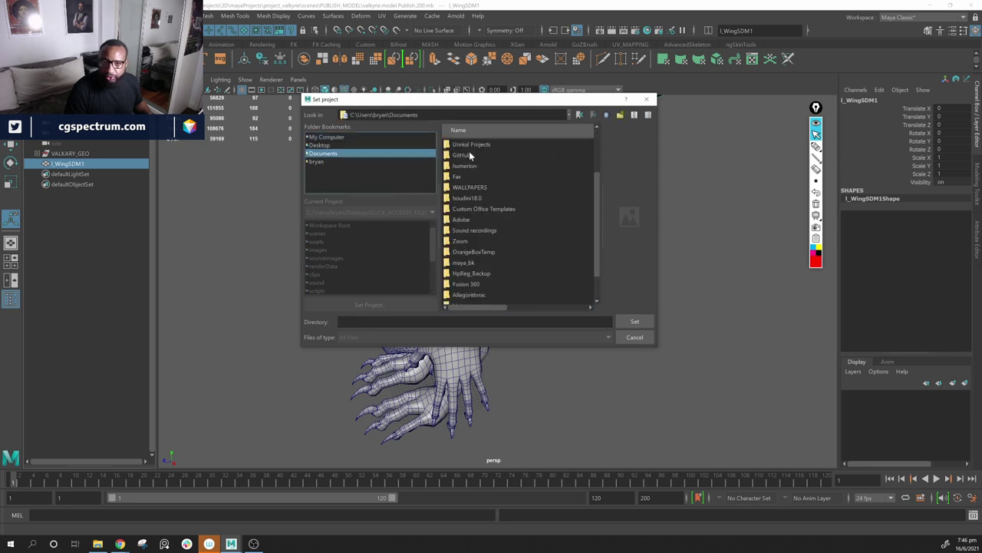
scroll(480, 244, up, 2)
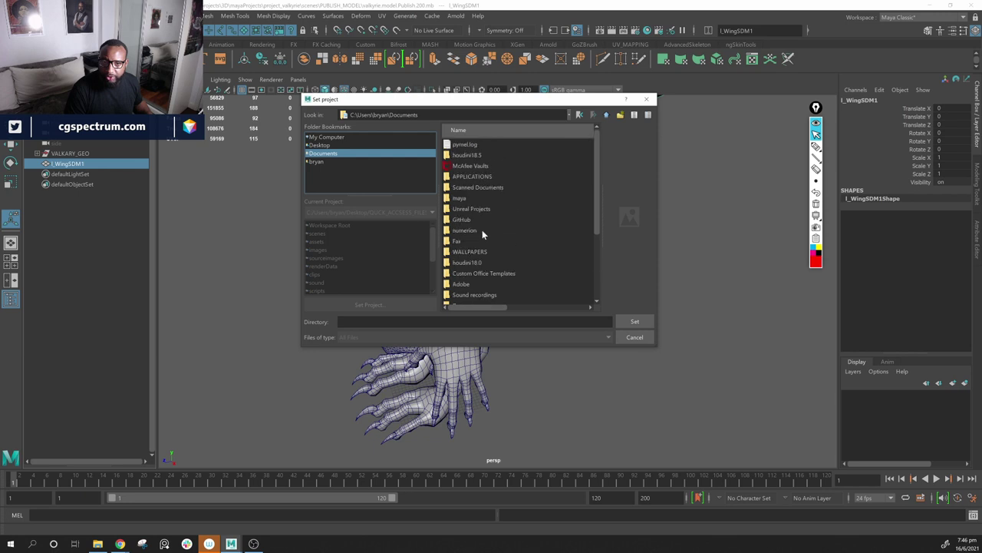
Step: Browse from the user's home folder to Dropbox/projects/3D/mayaProjects
click(318, 162)
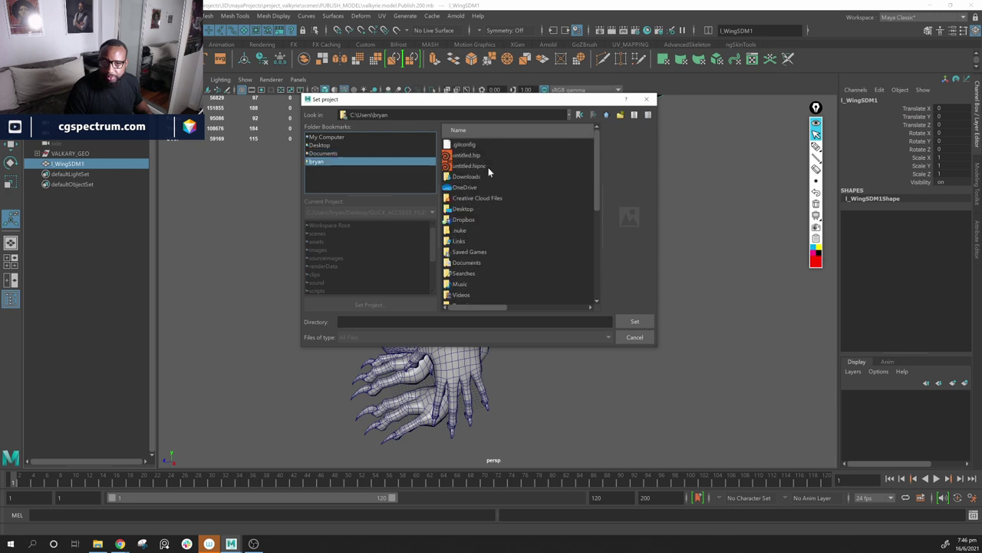
double_click(471, 222)
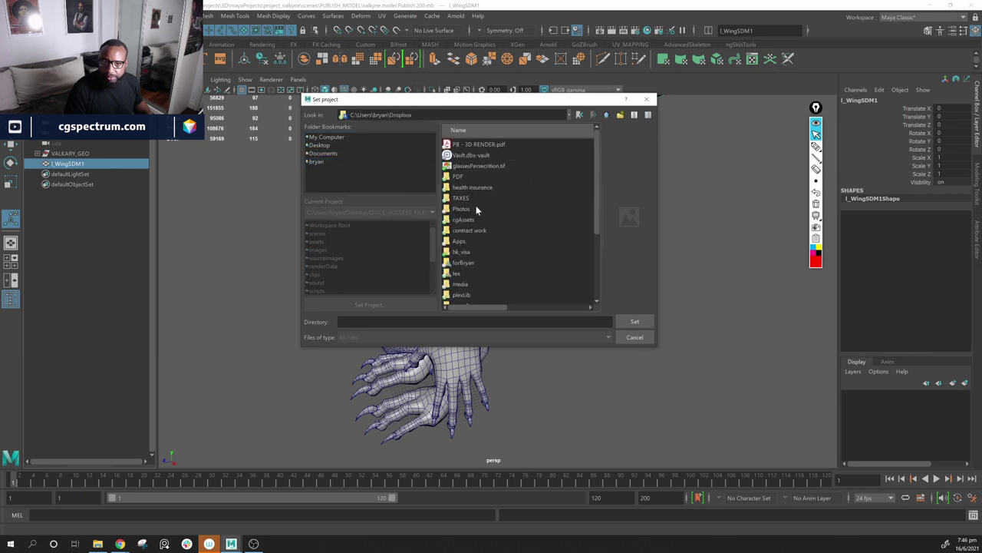
scroll(476, 218, up, 1)
scroll(484, 282, up, 3)
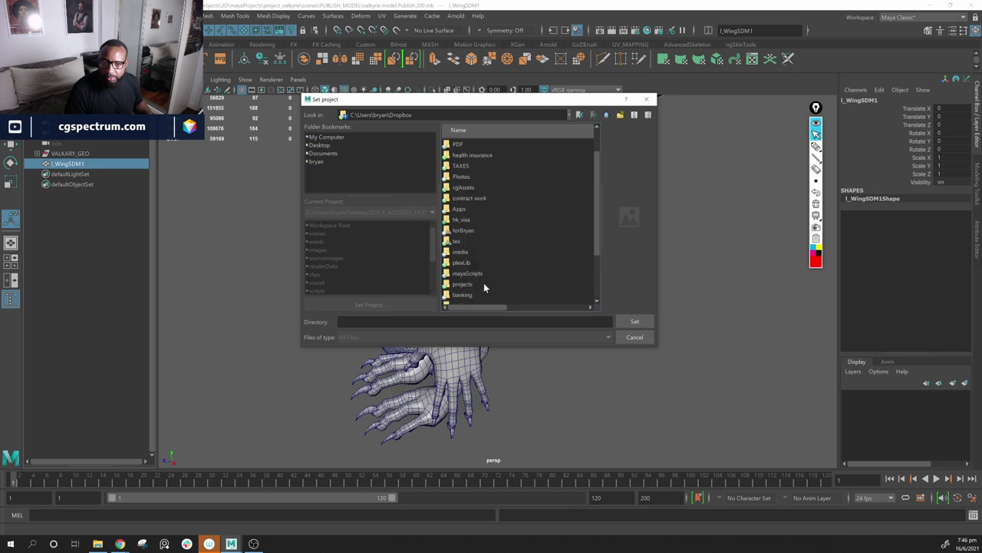
scroll(476, 198, down, 3)
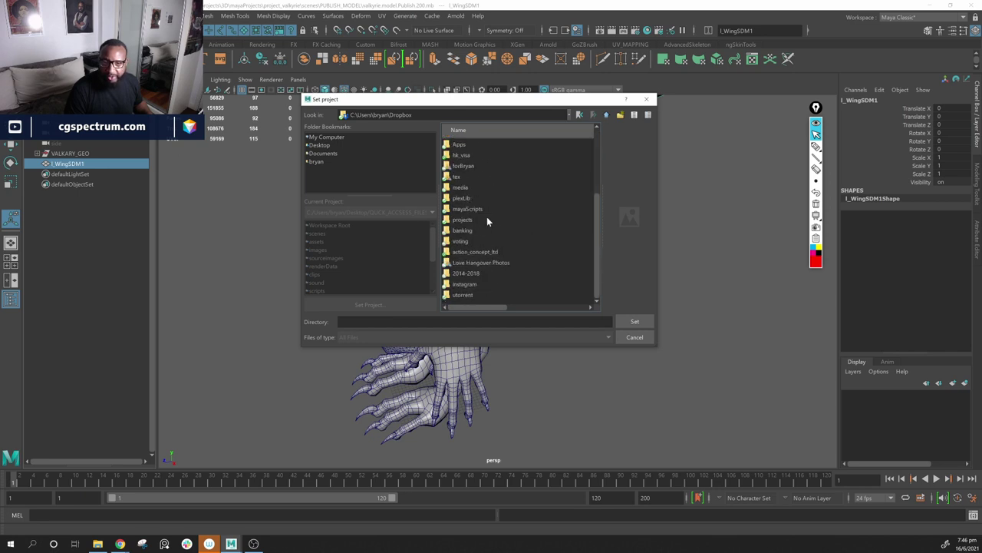
double_click(487, 220)
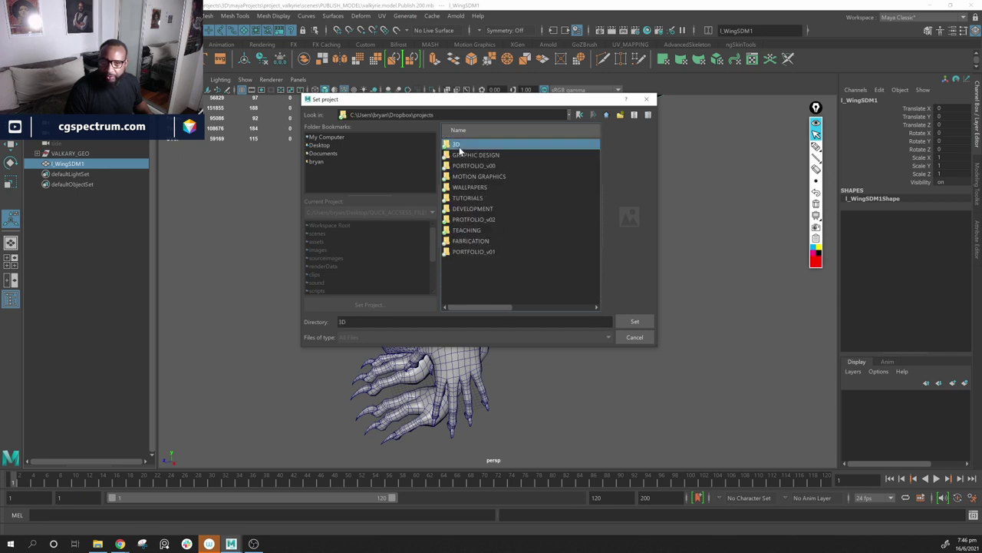
double_click(458, 146)
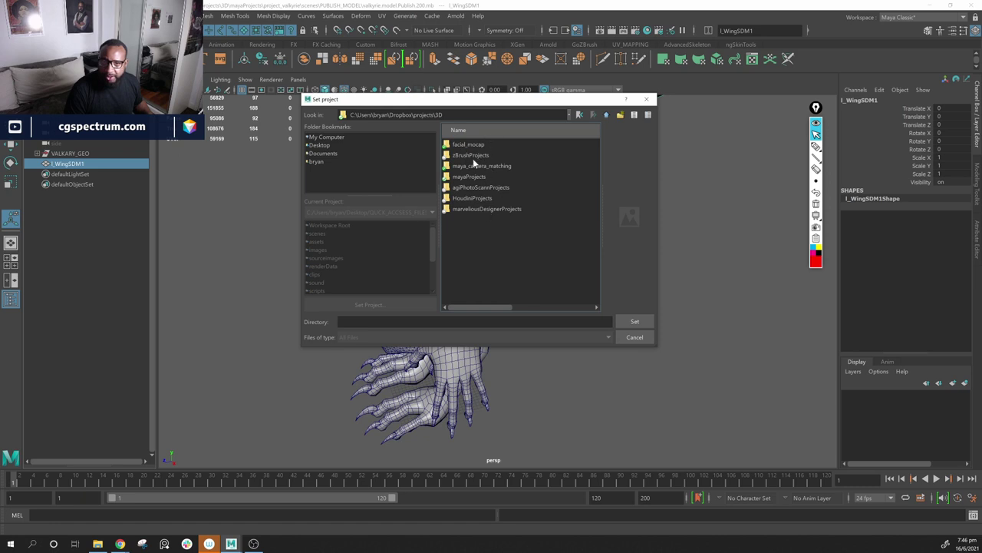
double_click(470, 177)
Step: Find project_valkyrie in the mayaProjects folder and set it as the current project
scroll(471, 216, down, 5)
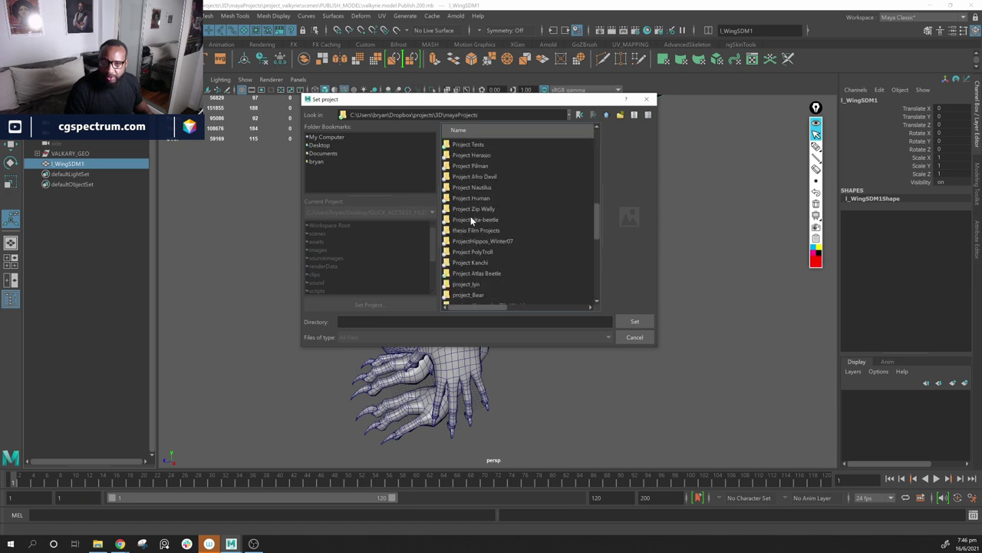
scroll(577, 230, up, 5)
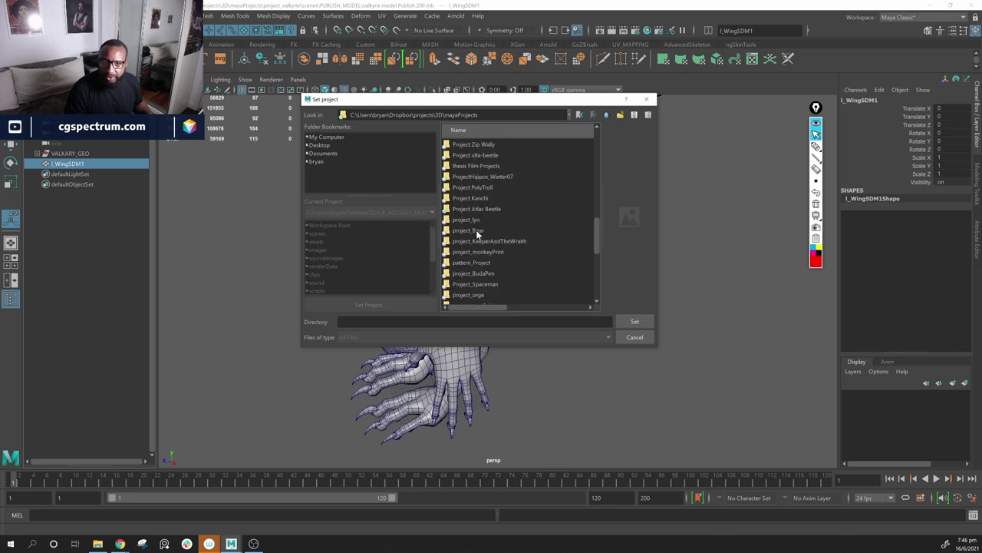
scroll(475, 231, down, 4)
scroll(495, 245, up, 1)
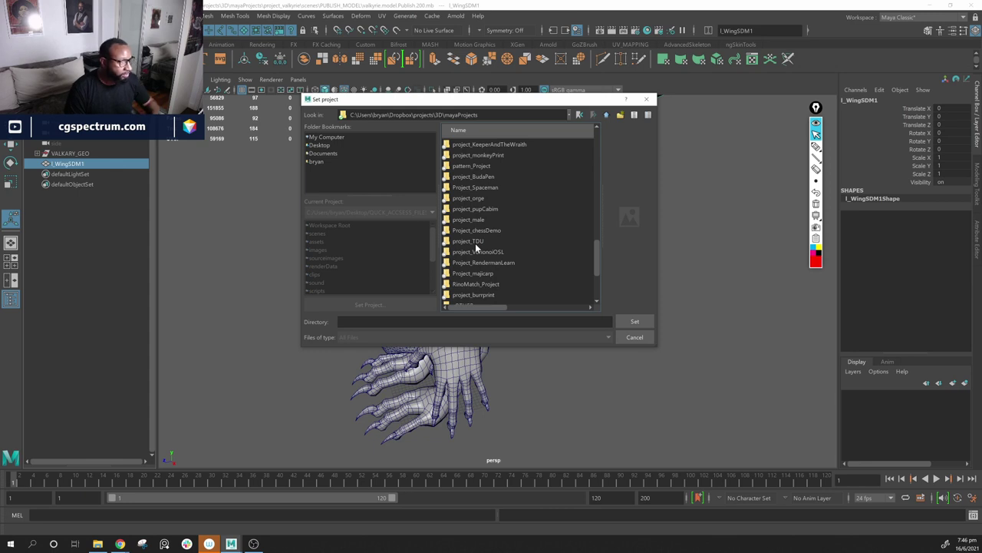
scroll(472, 262, up, 4)
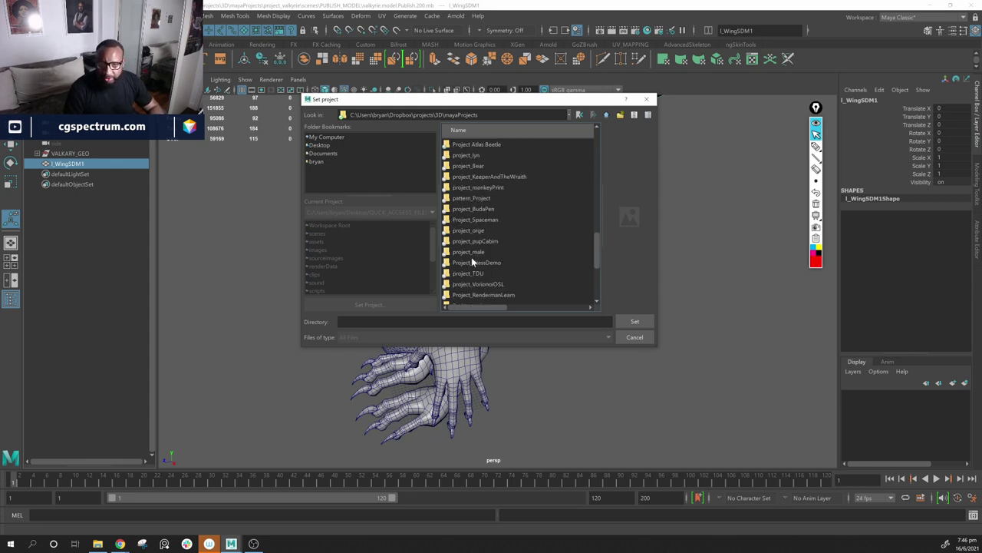
scroll(472, 261, down, 4)
scroll(471, 257, up, 10)
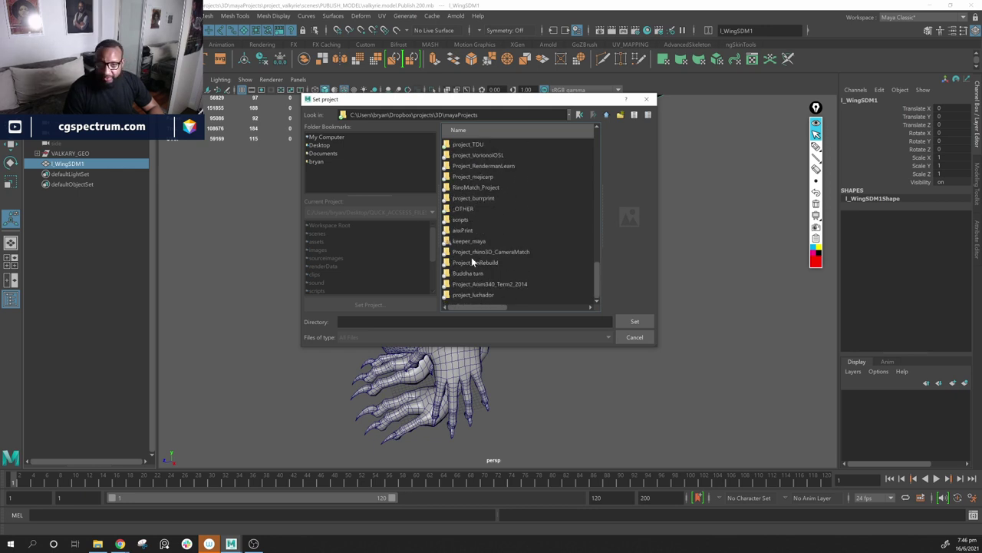
scroll(496, 272, up, 2)
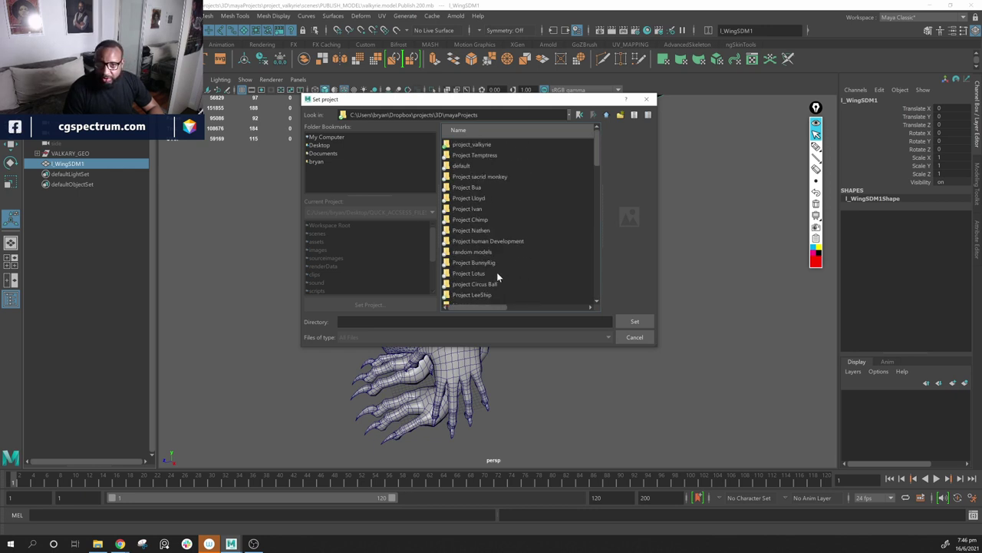
click(470, 144)
click(636, 322)
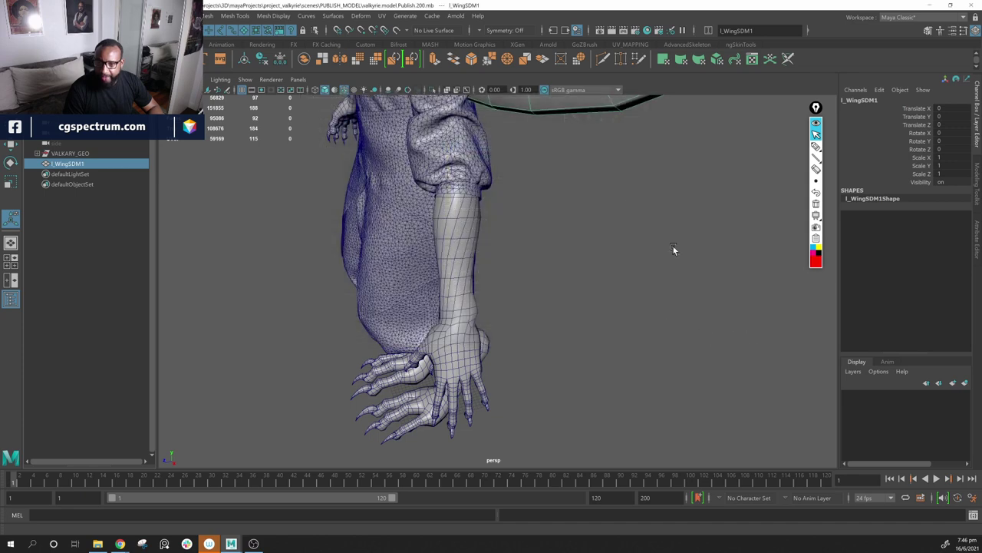
Step: Switch to the File Explorer window showing the images folder, move it over the viewport and make it taller
alt+drag(601, 289, 648, 300)
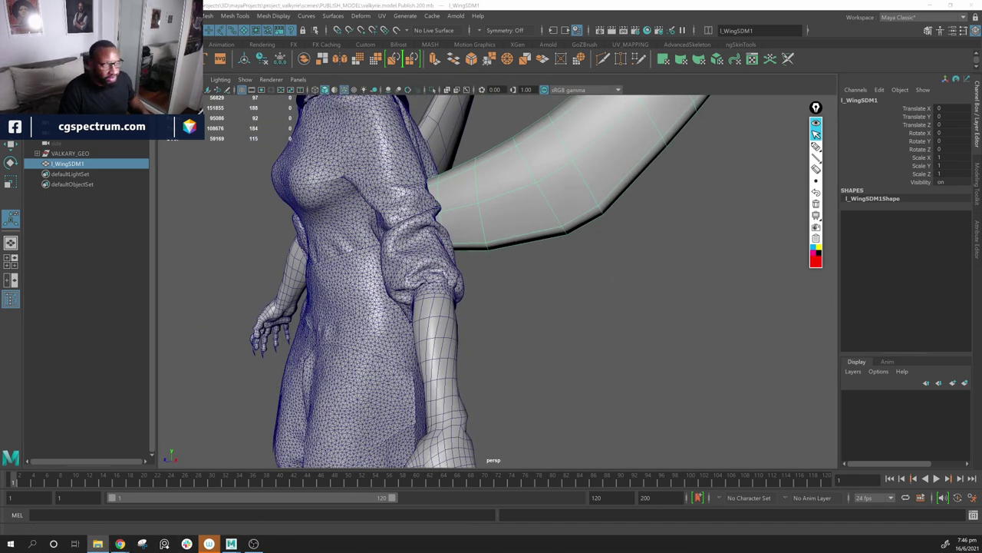
click(97, 543)
drag(683, 141, 580, 81)
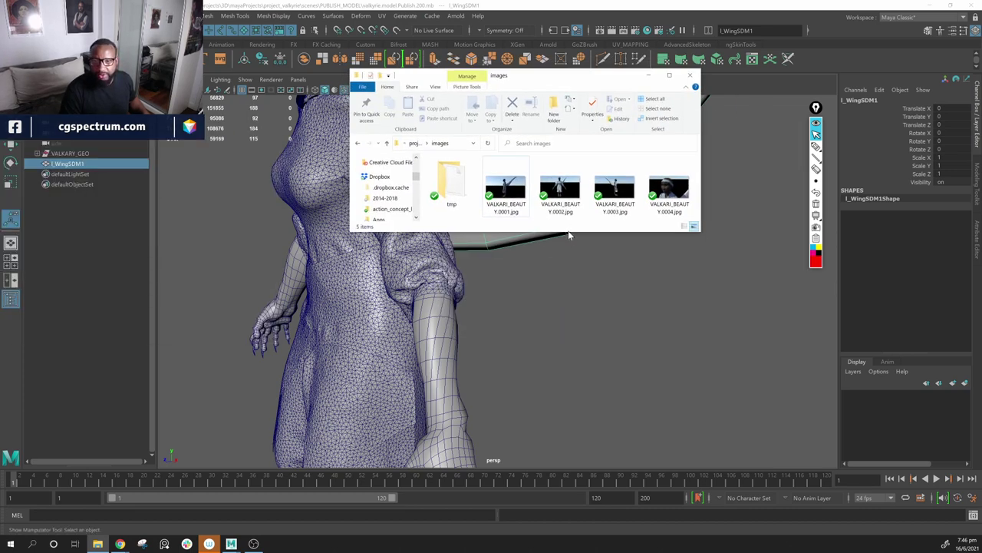
drag(570, 233, 574, 353)
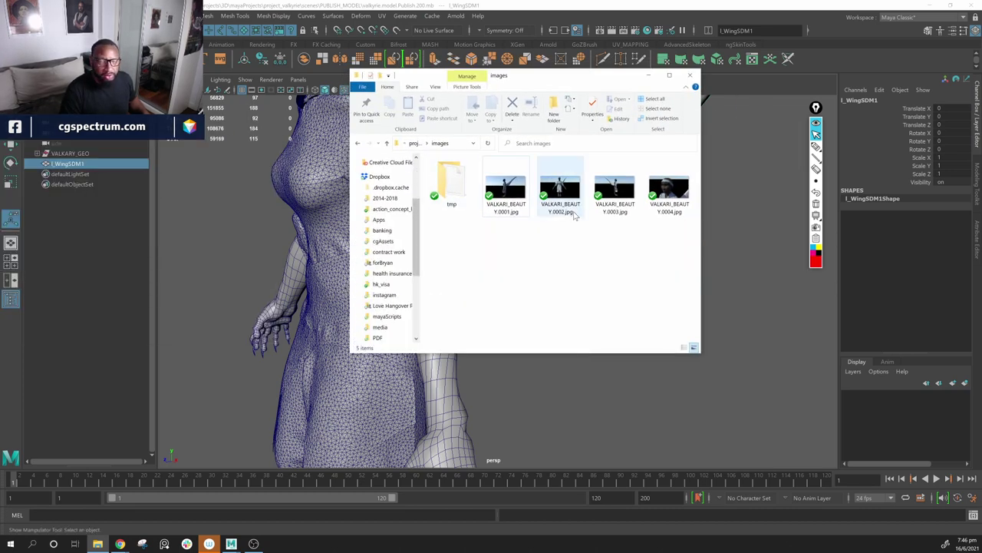
Step: Open VALKARI_BEAUTY.0001.jpg and view the beauty renders in order through VALKARI_BEAUTY.0004.jpg
double_click(509, 192)
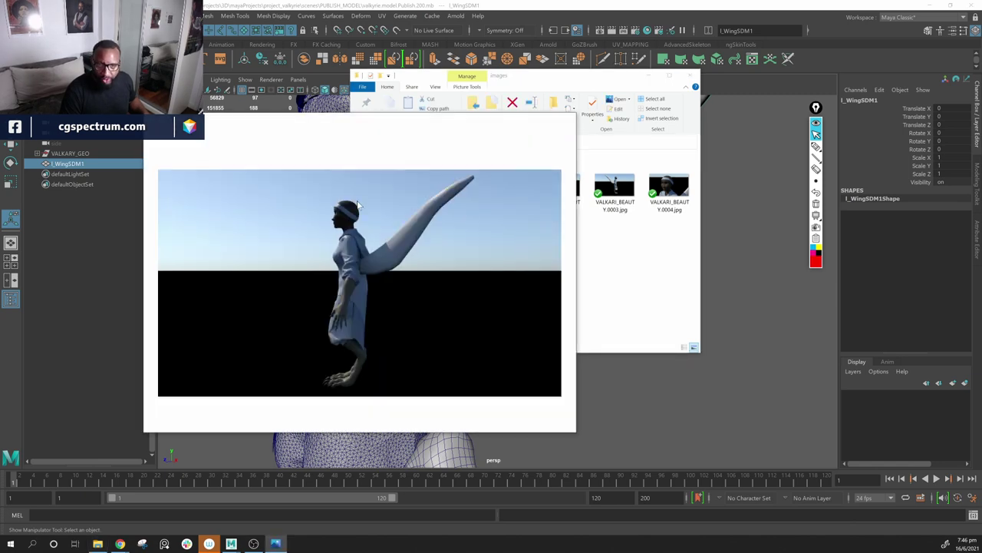
click(554, 281)
click(553, 281)
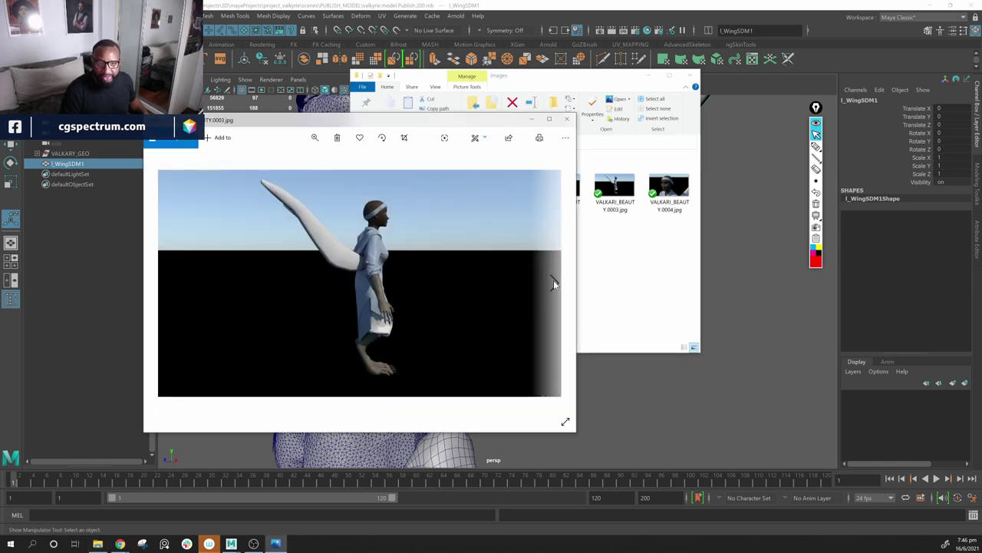
click(553, 281)
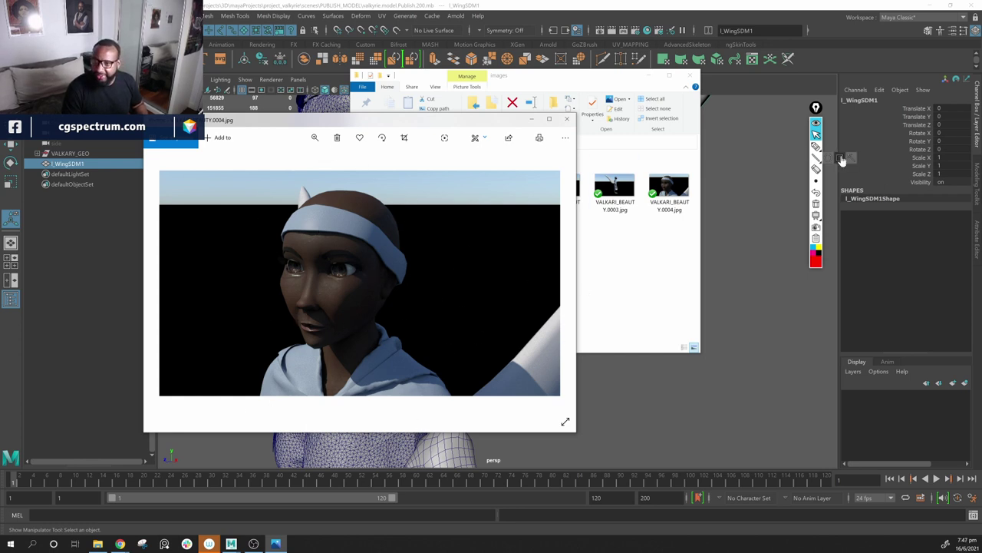
Step: Mark the eyes and mouth of the face in the VALKARI_BEAUTY.0004.jpg render with red rectangles
click(816, 158)
drag(240, 236, 384, 302)
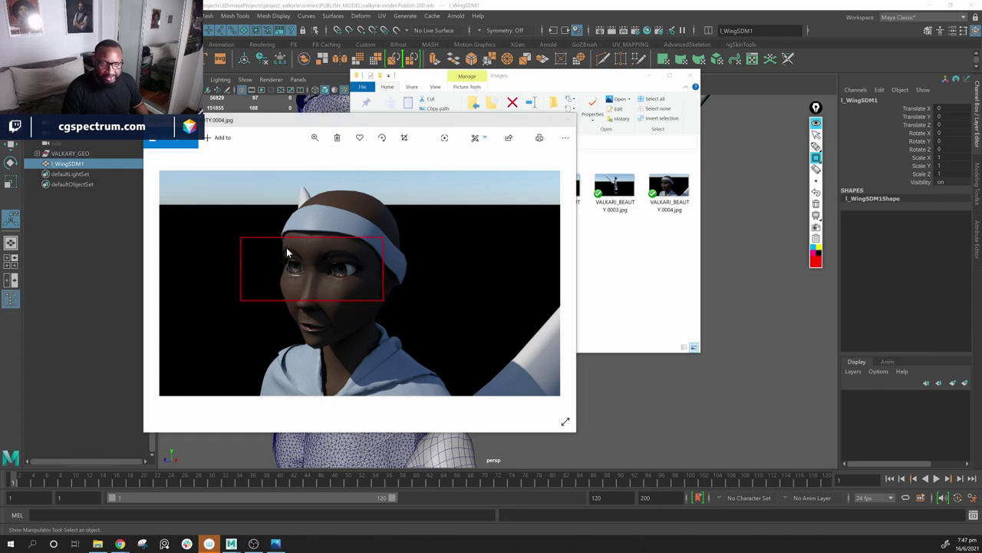
drag(275, 247, 372, 299)
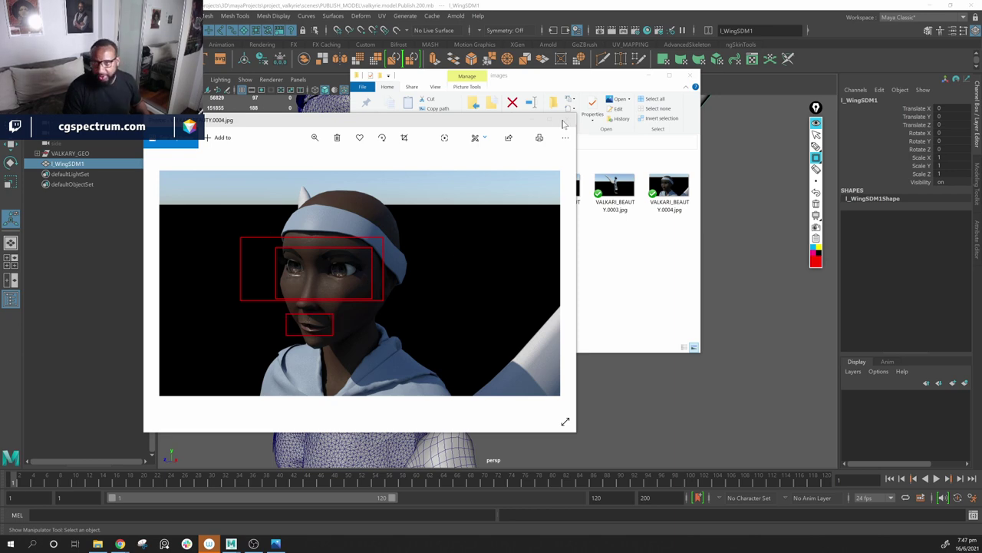
Step: Clear the red annotations from the VALKARI_BEAUTY.0004.jpg render and close the image
click(816, 204)
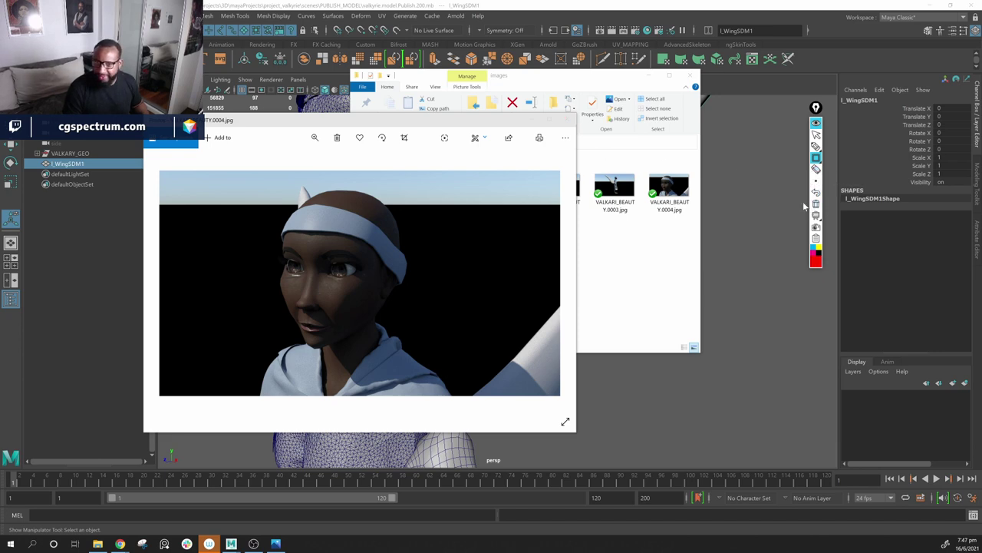
click(816, 134)
click(568, 119)
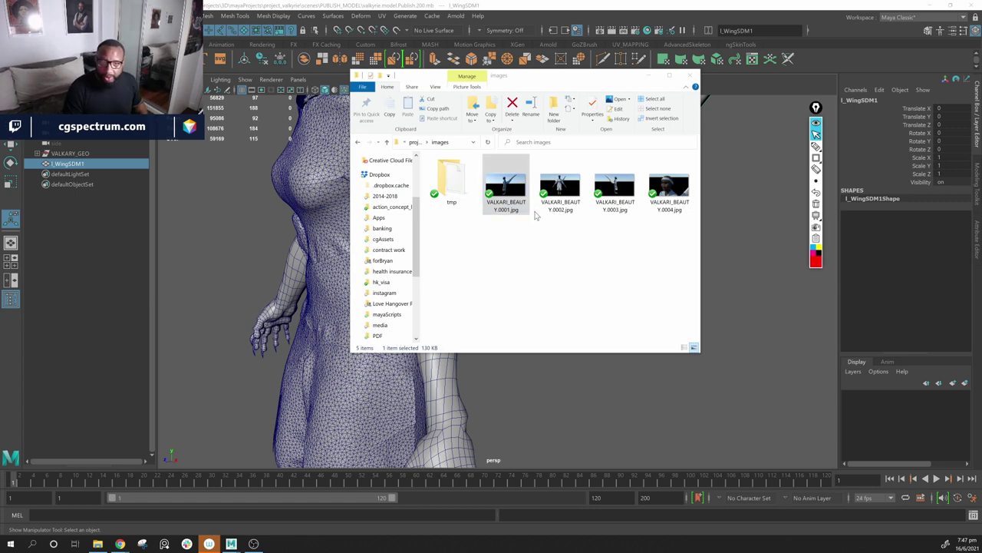
Step: Return to the project_valkyrie folder in File Explorer and enlarge the window to show its full contents
click(356, 143)
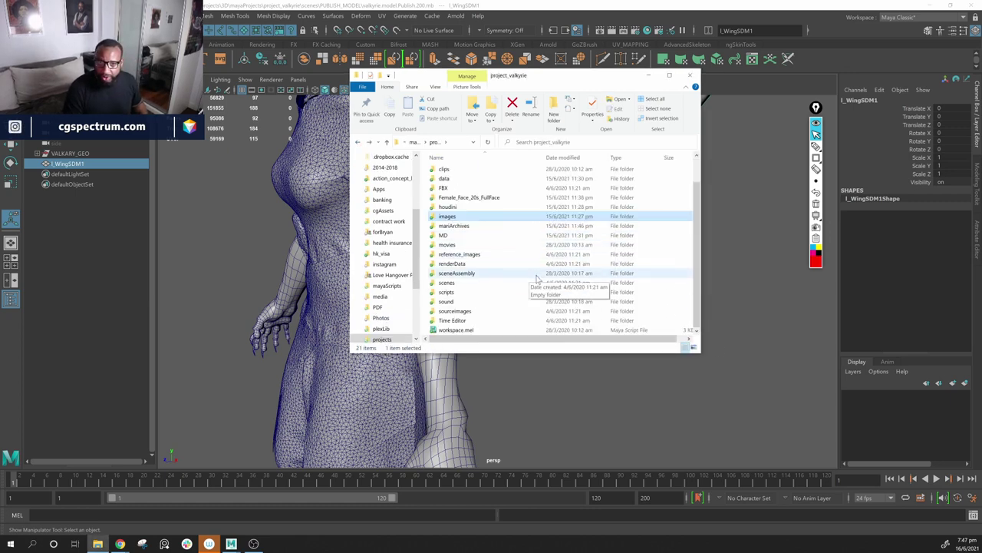
scroll(536, 287, up, 1)
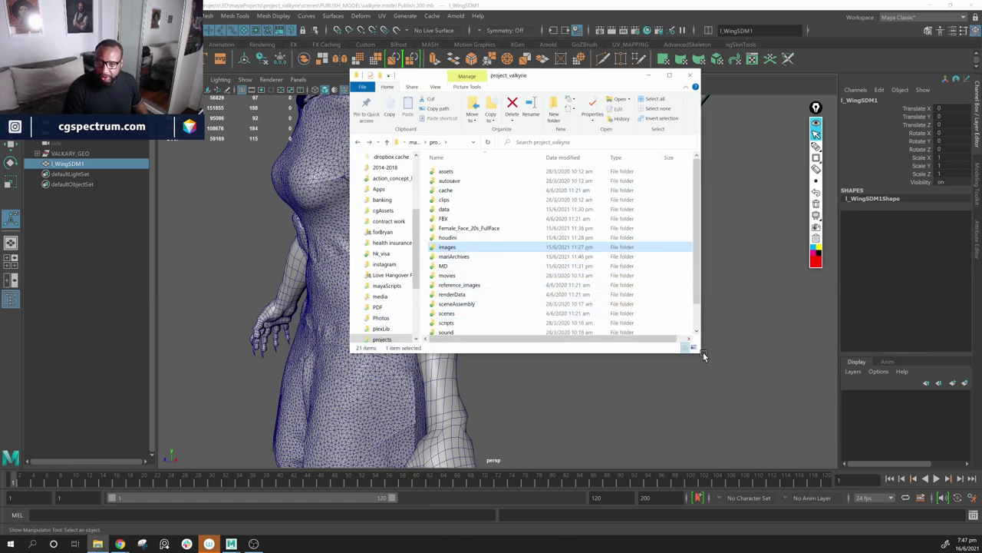
drag(701, 352, 823, 454)
click(581, 410)
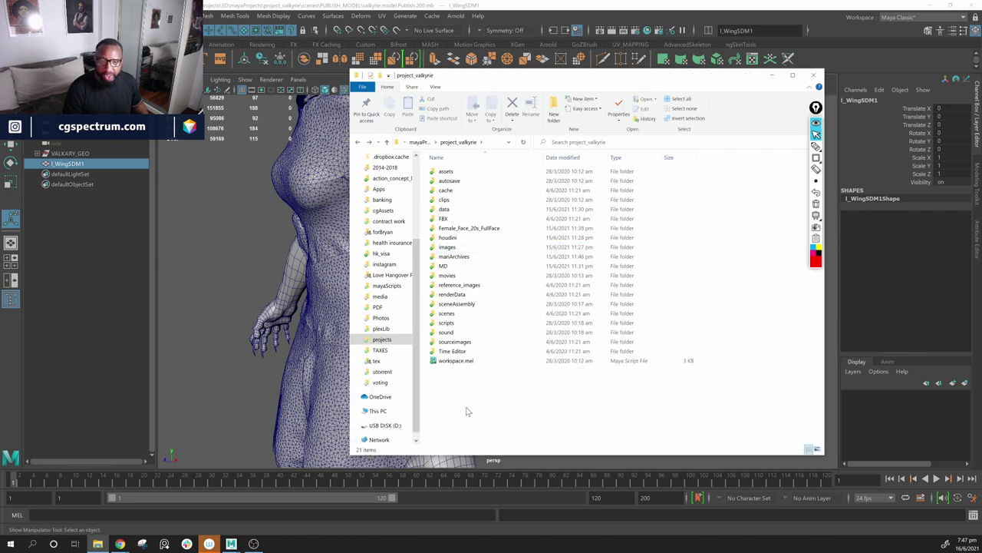
Step: Create a new folder in project_valkyrie and try to name it houdini, declining the merge with the existing folder
right_click(485, 406)
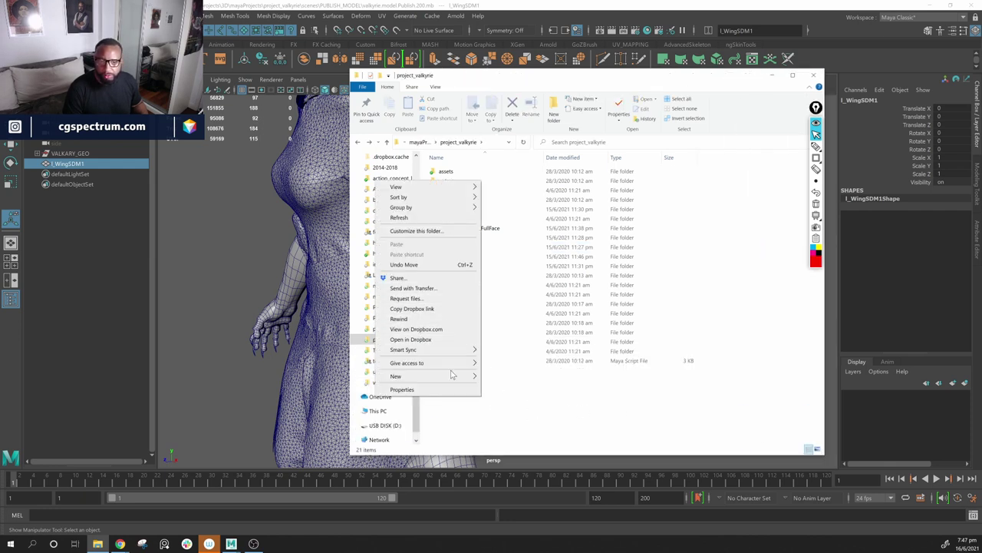
mouse_move(452, 379)
click(526, 378)
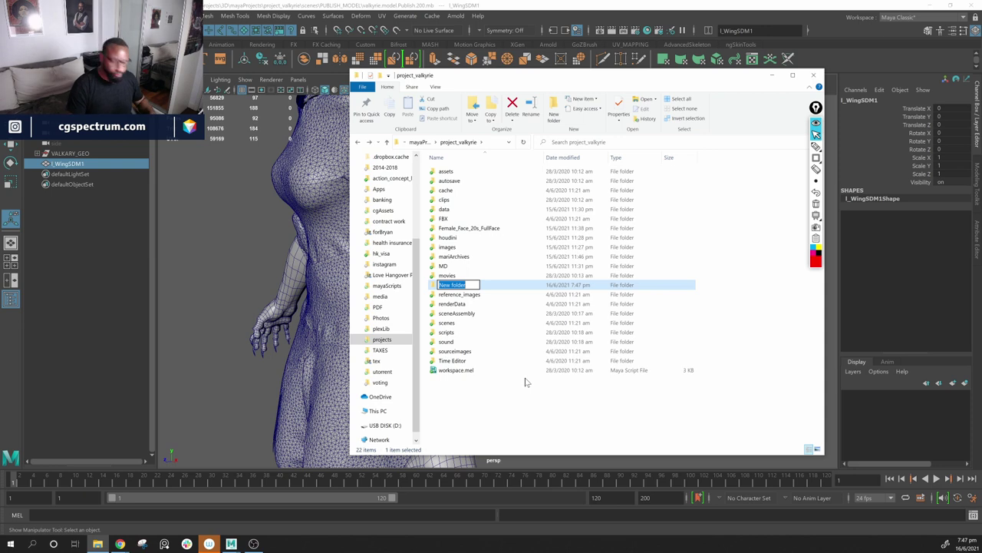
text(Houdini)
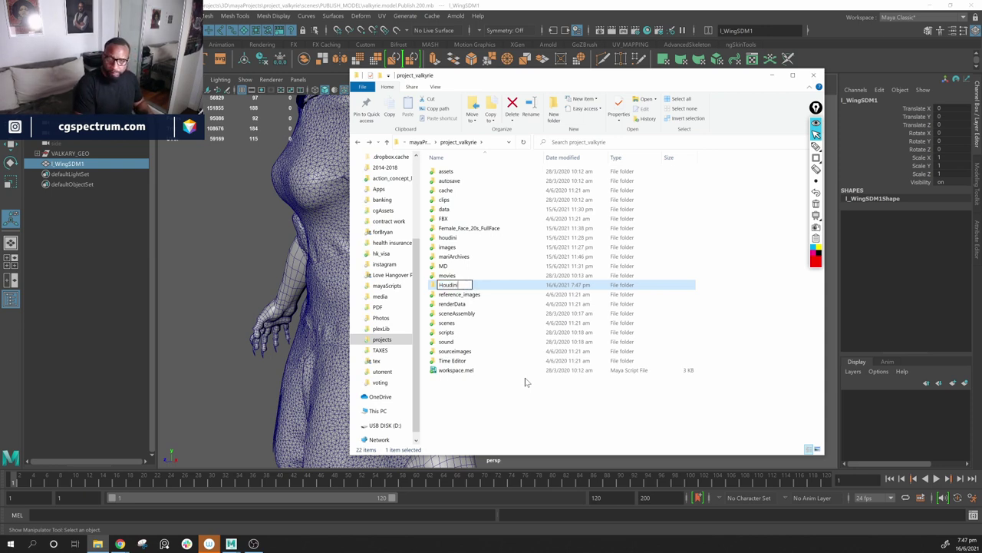
key(BackSpace)
key(BackSpace)
key(BackSpace)
key(BackSpace)
key(BackSpace)
text(hi)
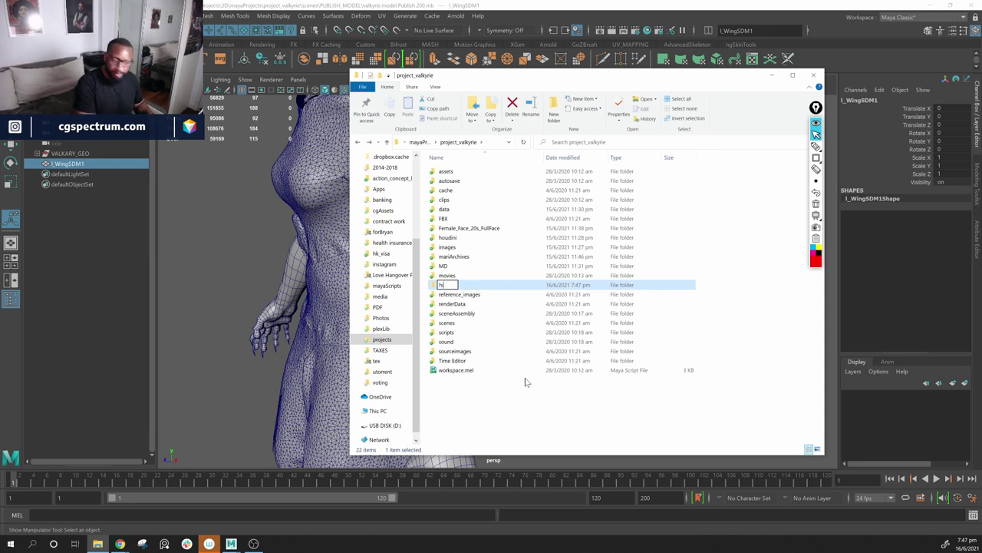
key(BackSpace)
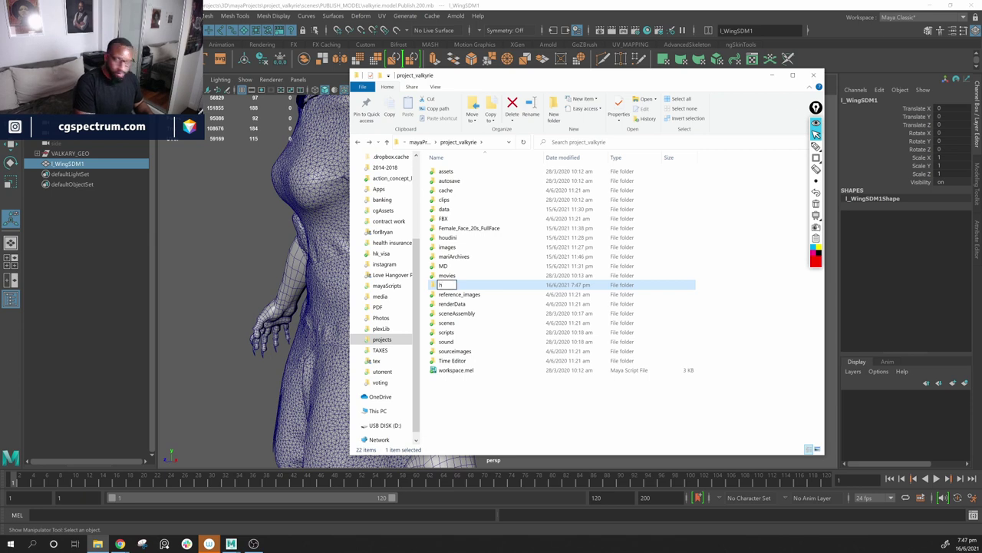
text(oudini)
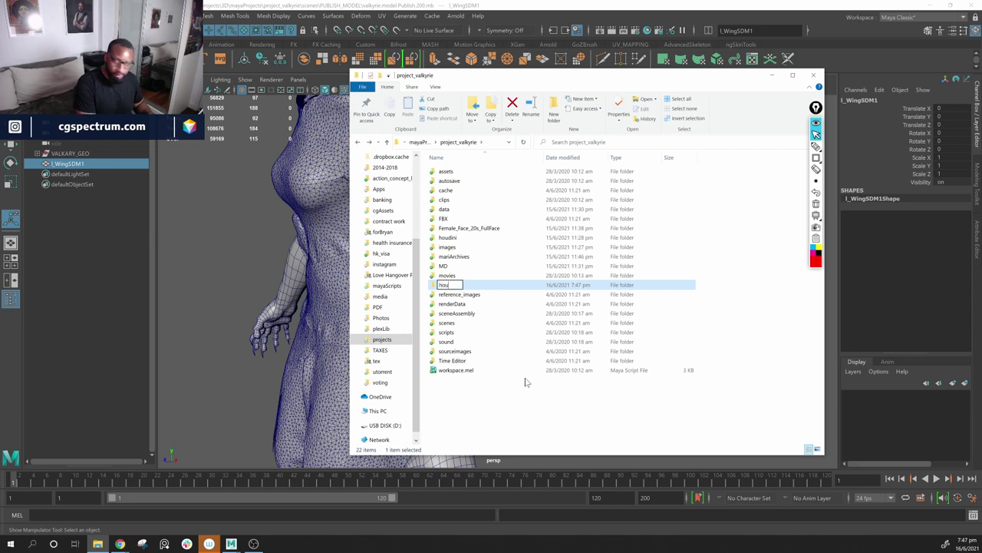
key(Return)
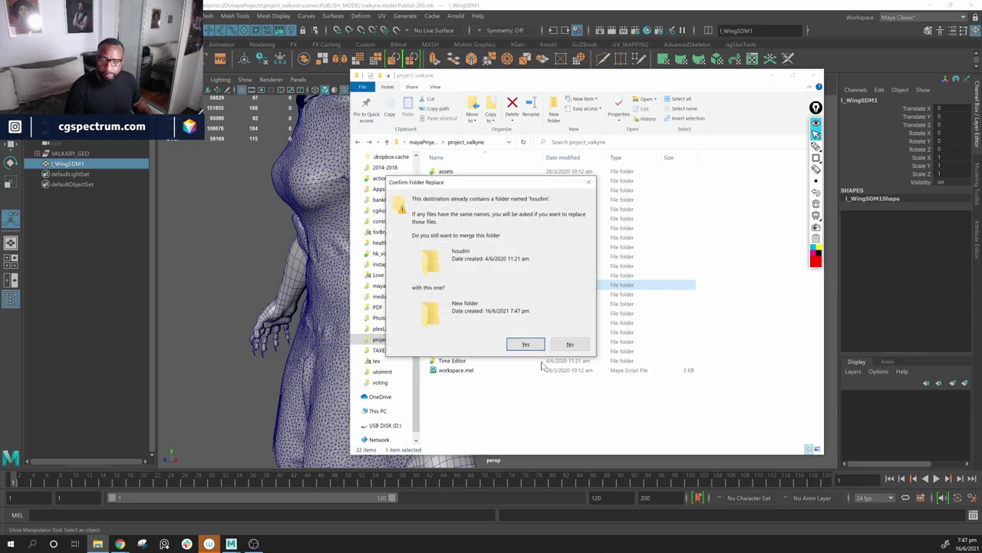
click(566, 345)
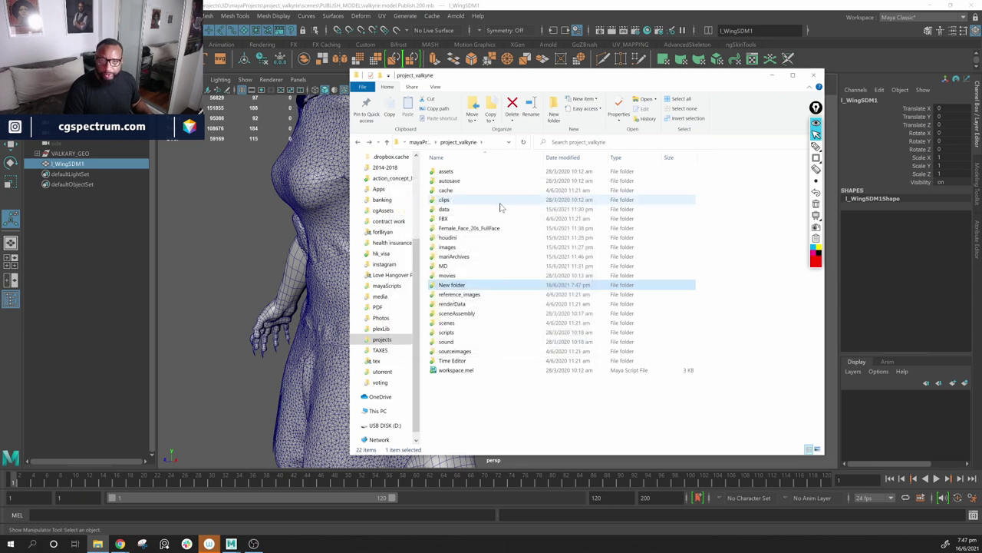
Step: Check the contents of the existing houdini folder, return to project_valkyrie and switch back to Maya
double_click(460, 237)
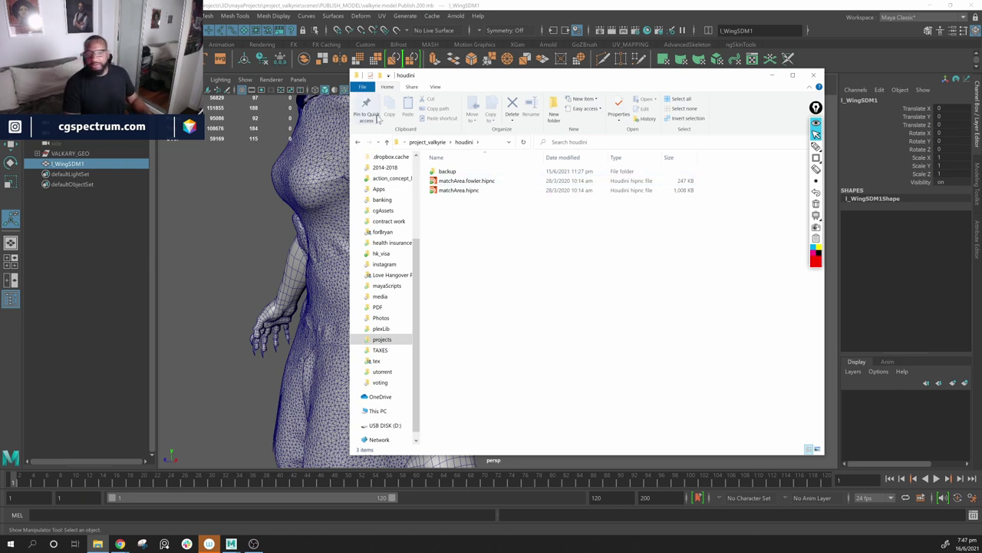
click(357, 142)
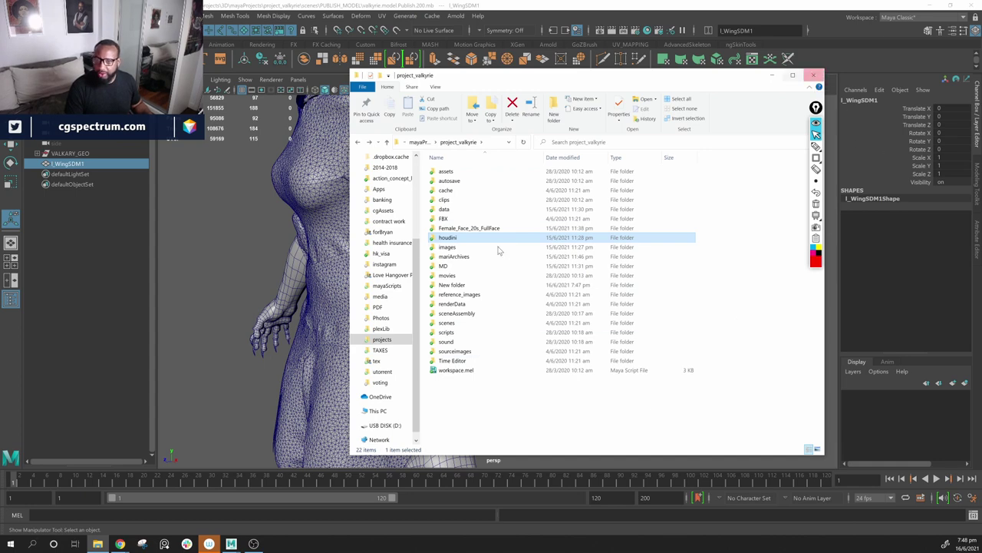
click(69, 303)
Step: Select the l_WingSDM1 object in the scene and rename it l_WingSDM_To_Houdini
click(78, 164)
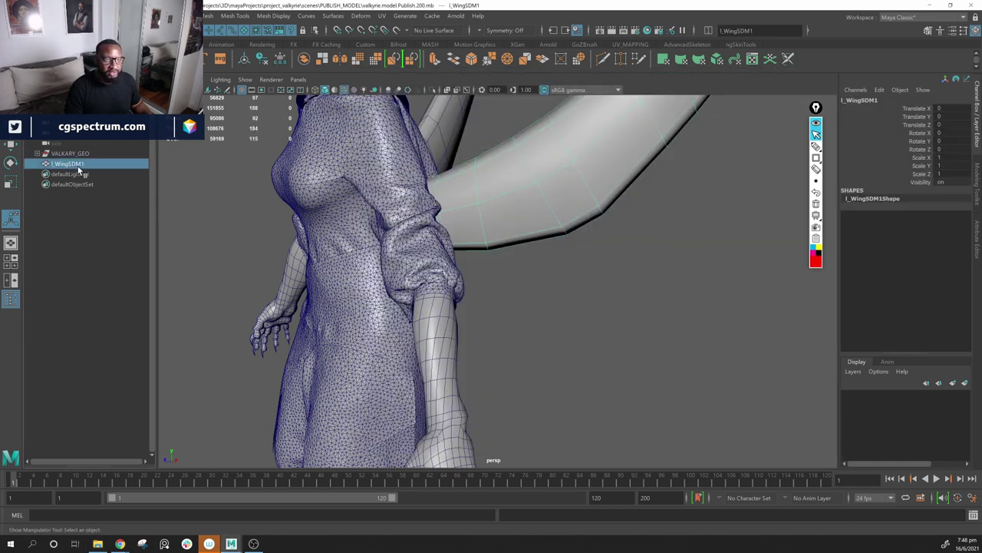
click(9, 15)
click(77, 410)
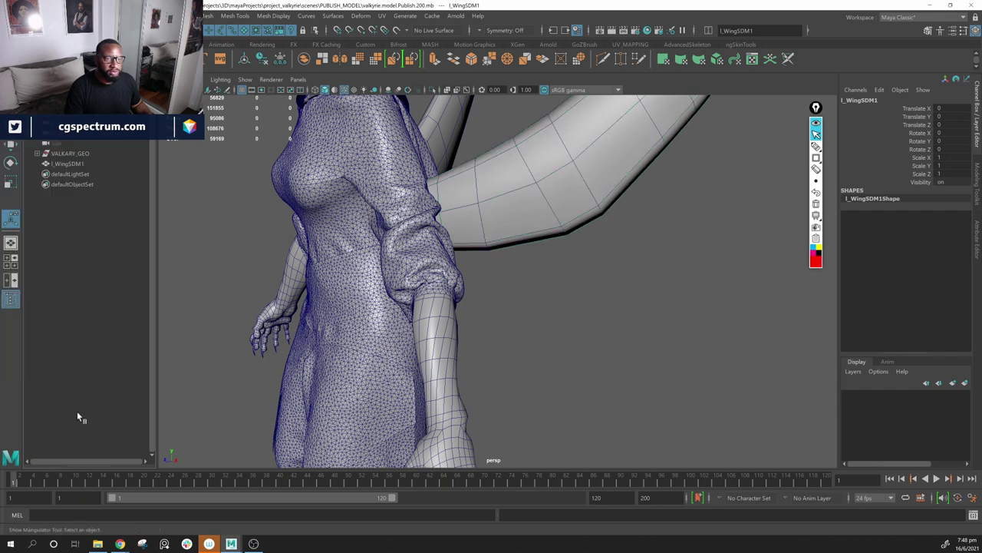
click(66, 164)
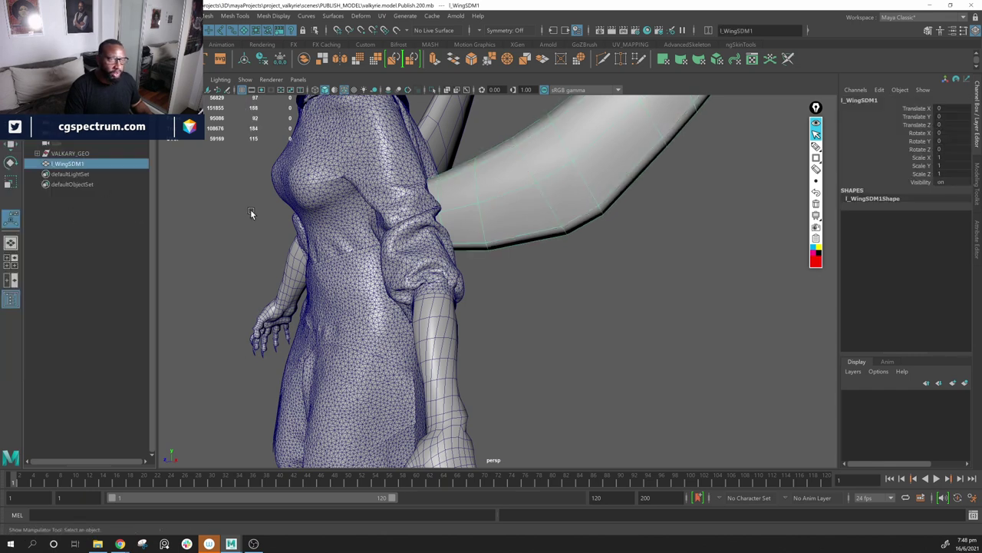
double_click(83, 165)
click(92, 164)
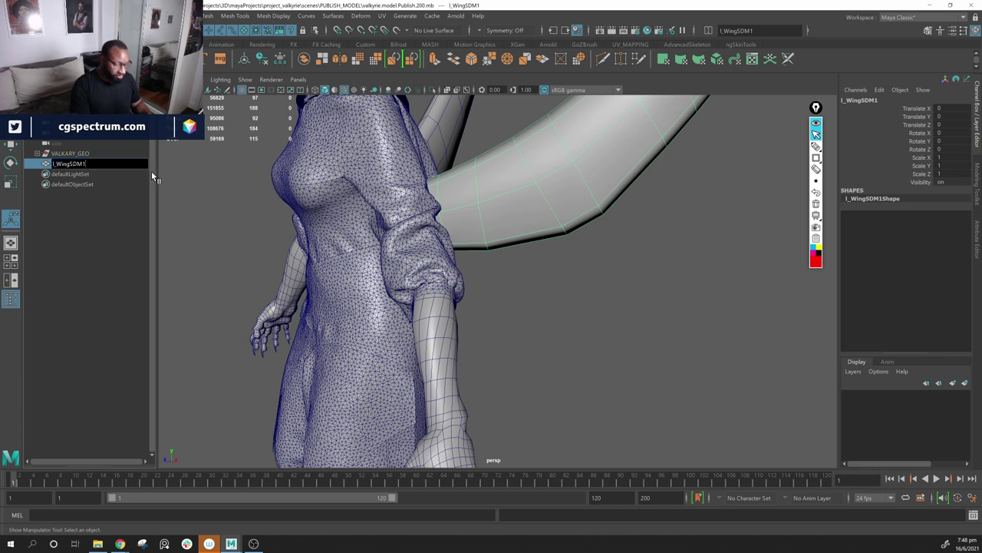
key(BackSpace)
text(_To)
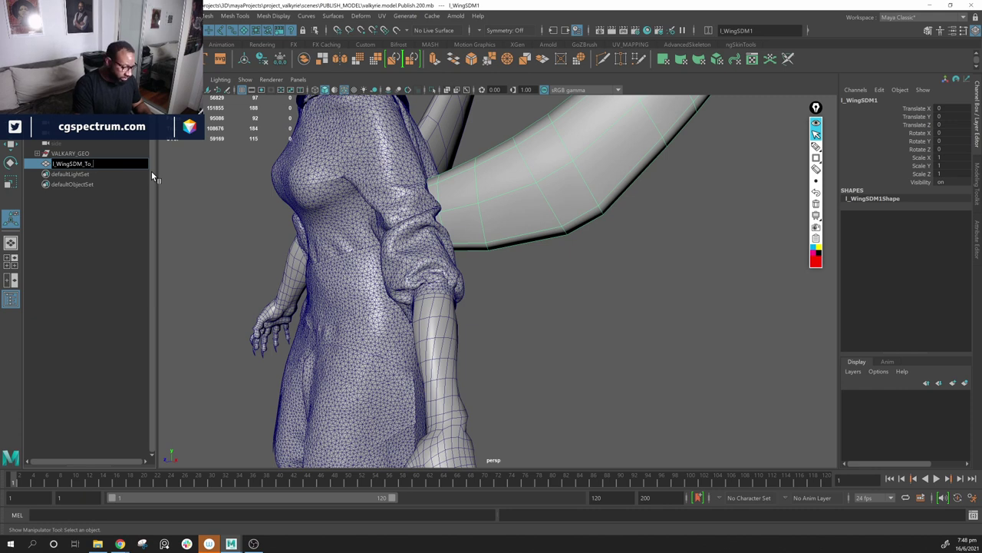
text(_Houdini)
key(Return)
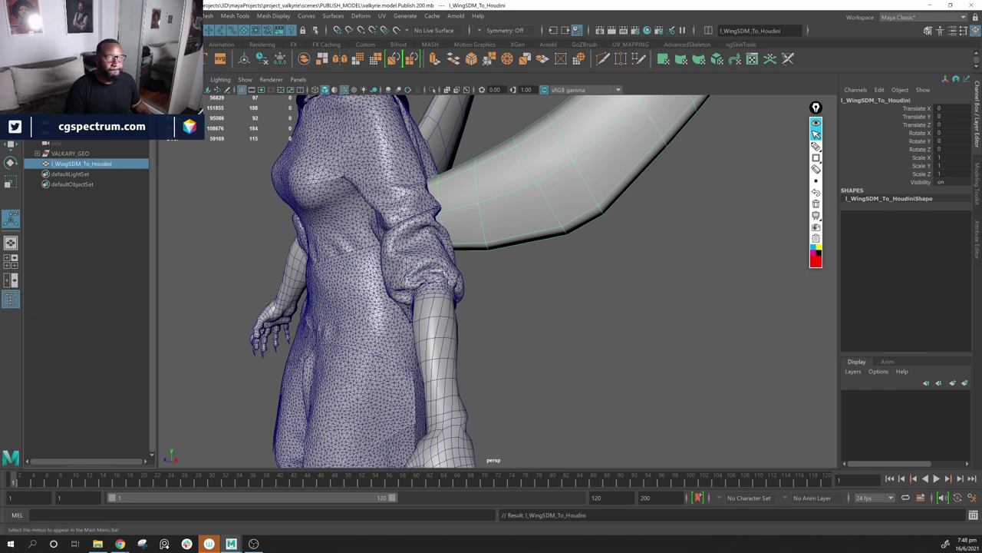
Step: Start exporting the selected wing, enlarge the Export Selection dialog and go to the project's houdini folder
click(9, 15)
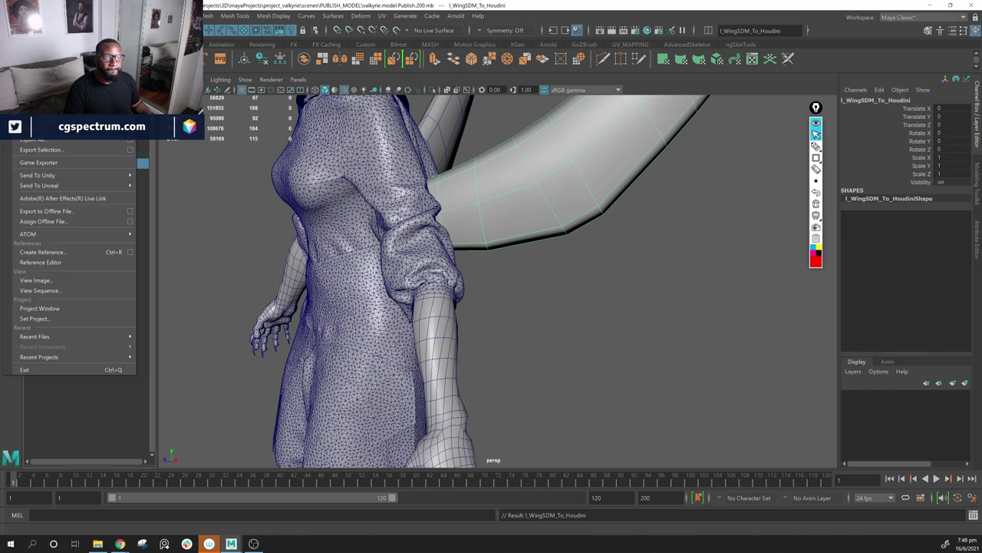
click(62, 151)
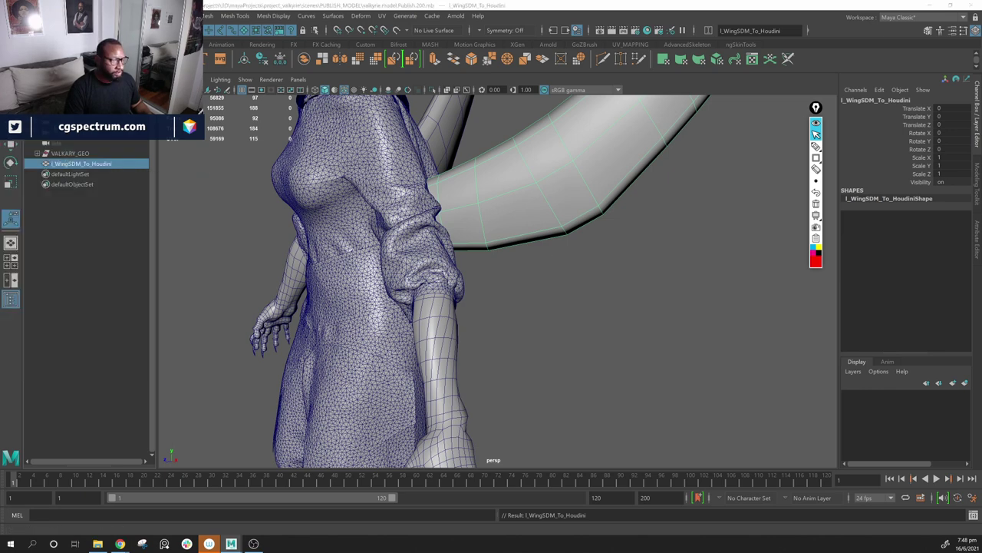
click(387, 232)
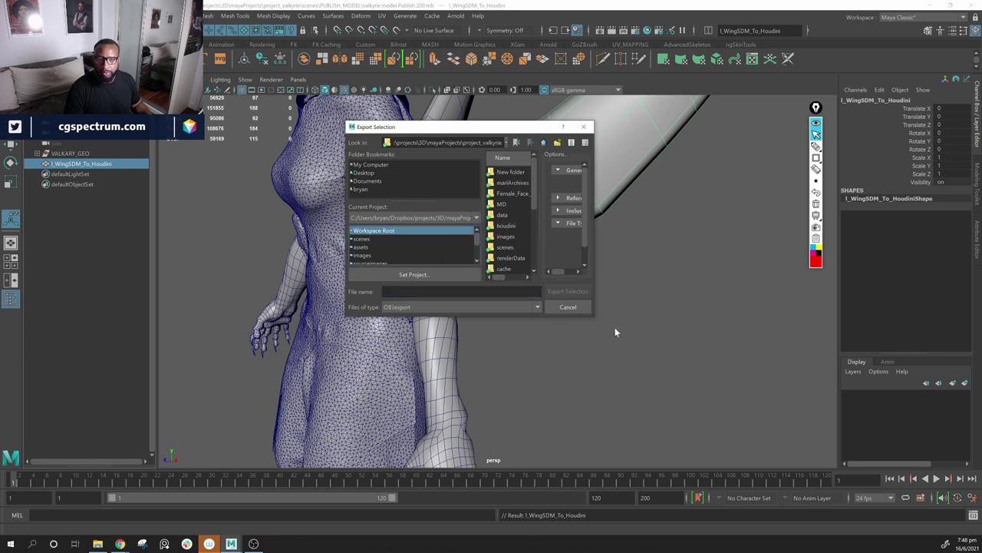
drag(595, 317, 758, 421)
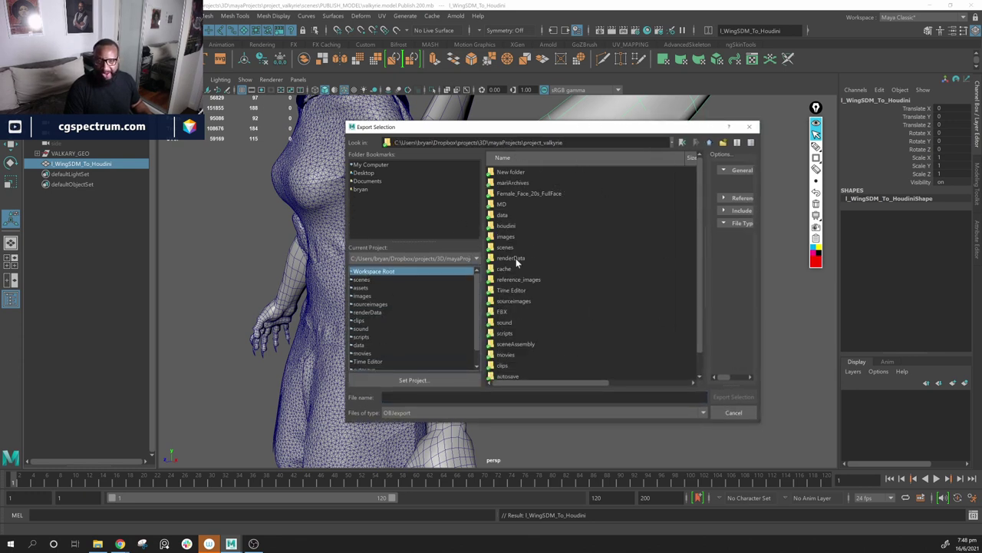
double_click(506, 225)
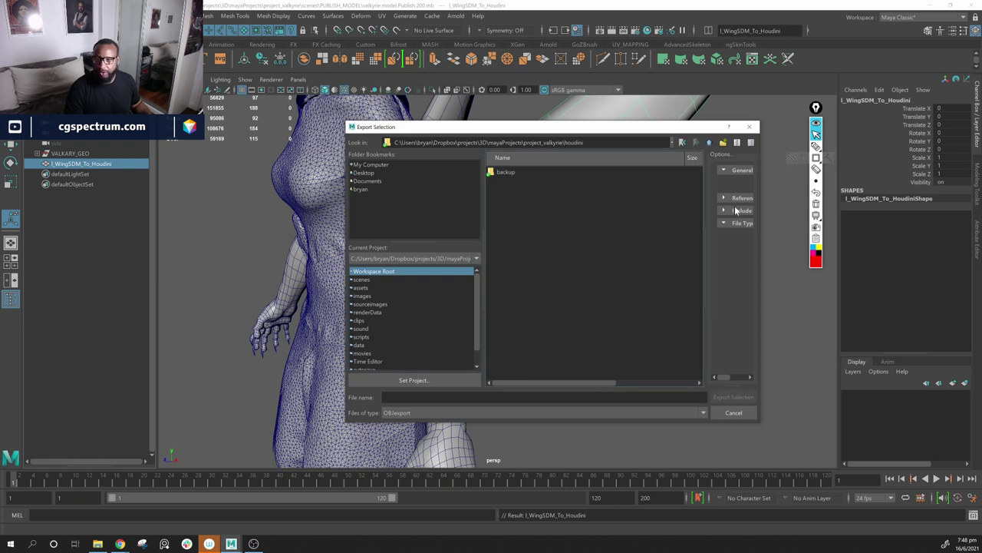
mouse_move(762, 208)
mouse_down()
mouse_move(877, 211)
mouse_move(762, 216)
mouse_up()
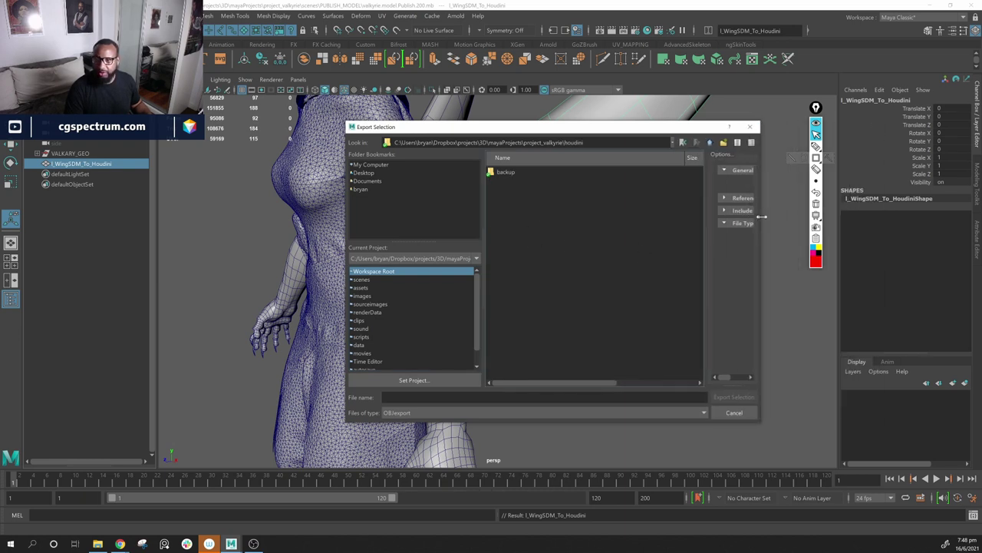
Step: Create a folder named geom inside the houdini folder and open it as the export location
click(723, 142)
text(Geom)
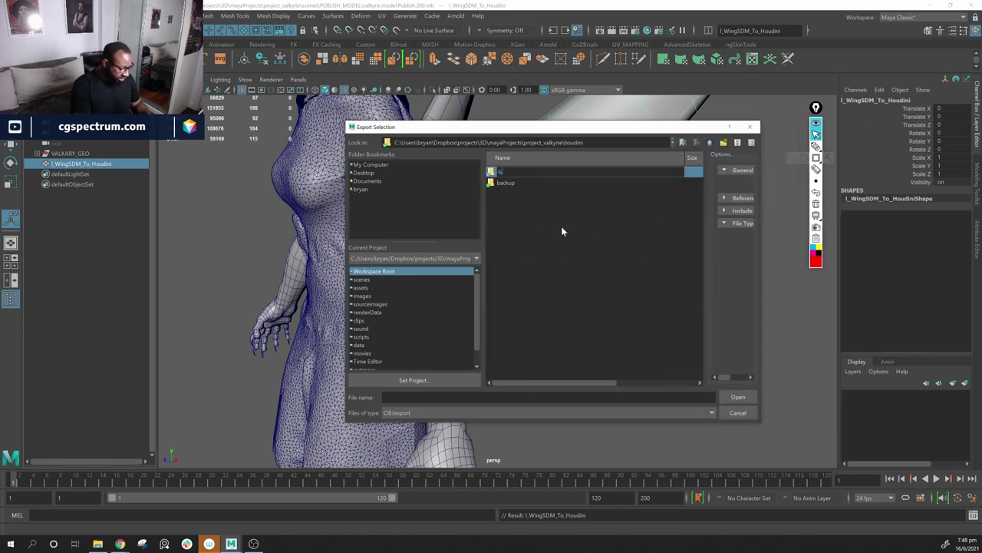
key(BackSpace)
key(BackSpace)
key(BackSpace)
key(BackSpace)
text(geom)
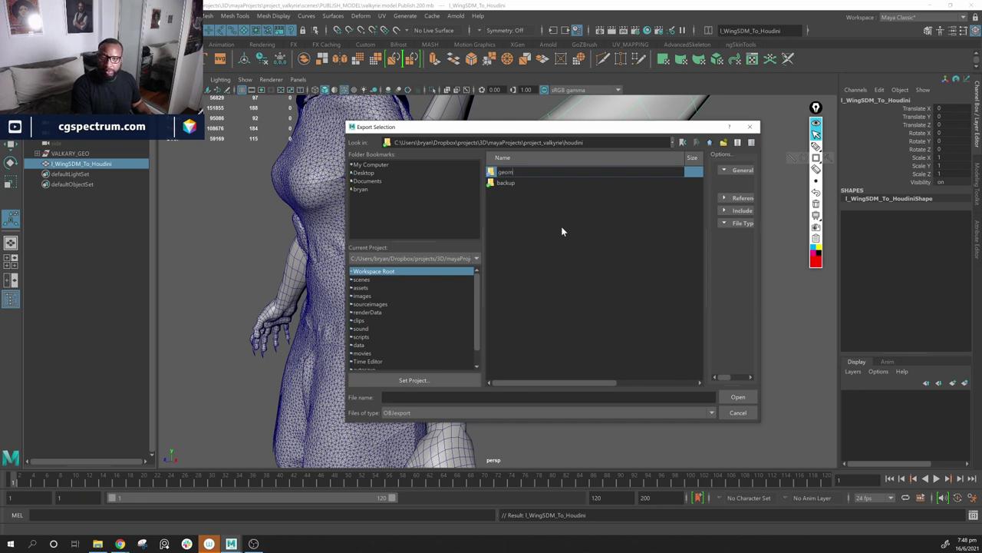
key(Return)
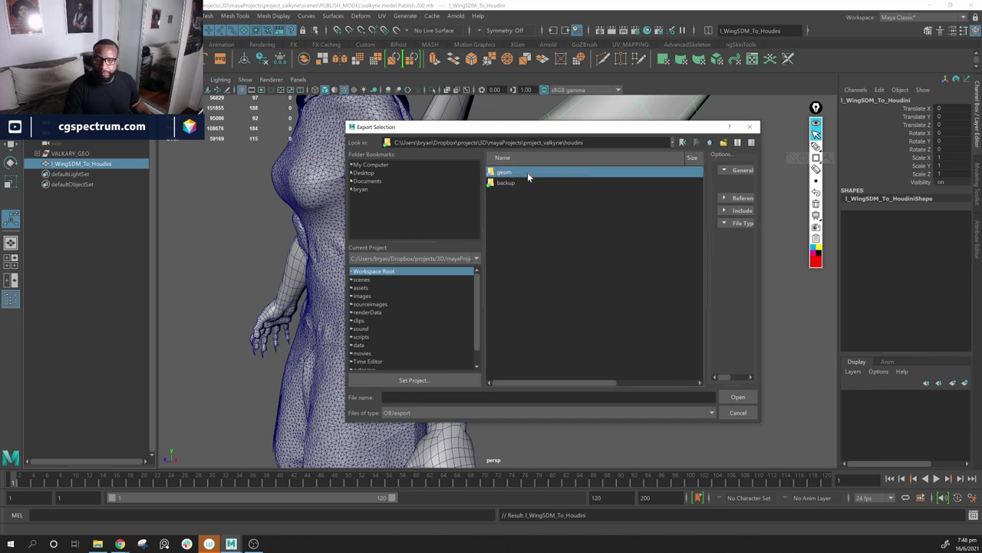
double_click(508, 174)
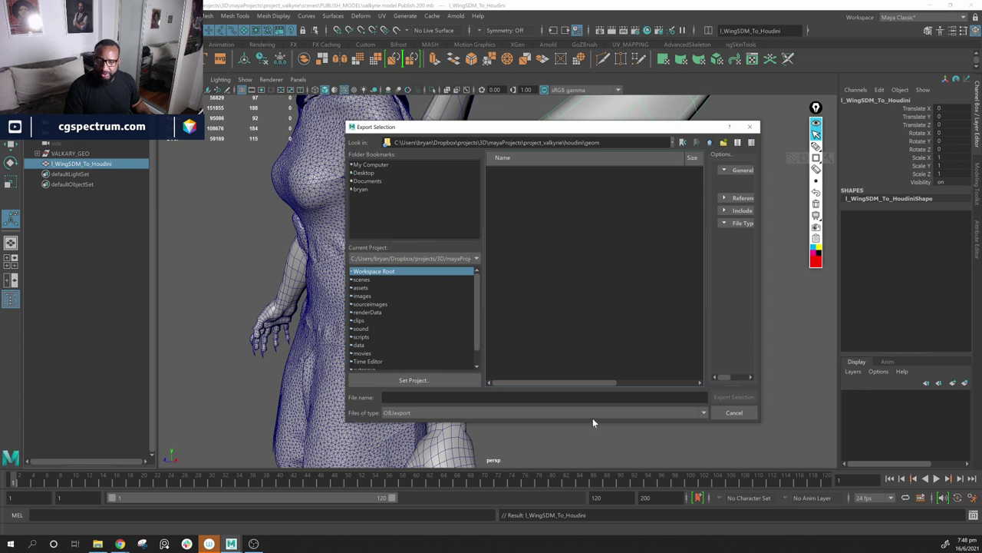
Step: Set the export file type to FBX export
click(592, 415)
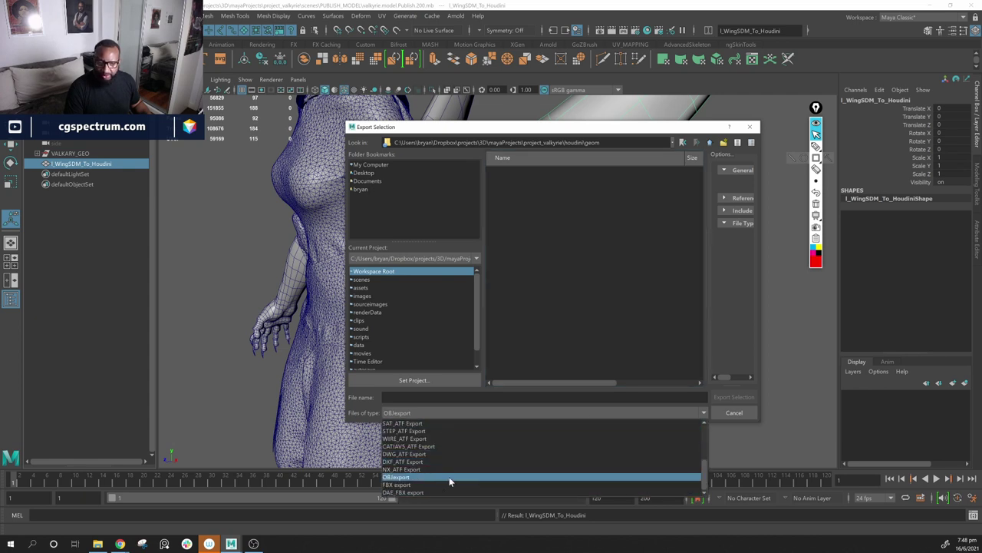
scroll(449, 461, up, 3)
scroll(450, 460, down, 5)
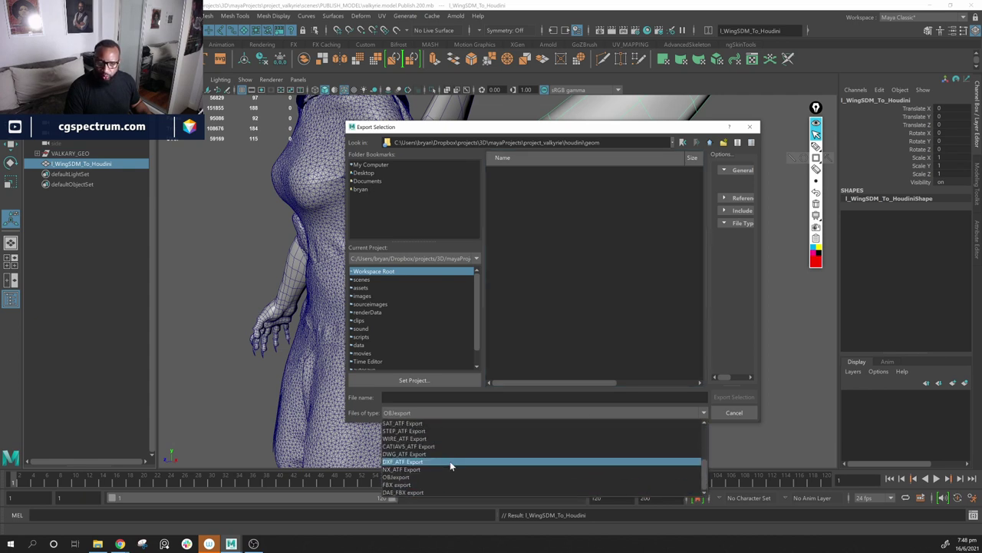
click(451, 485)
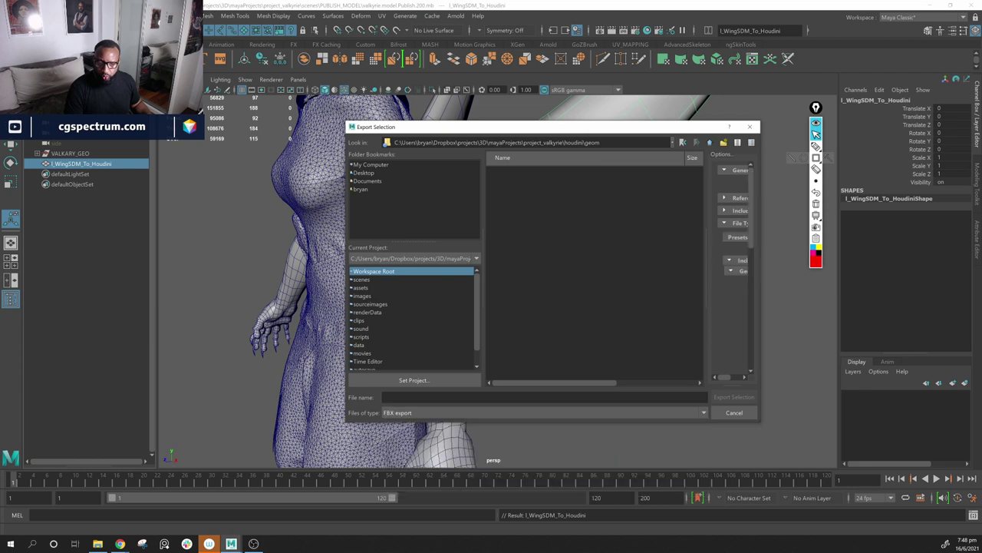
Step: Name the export file l_wing_feathers_maya.fbx and export the selected wing into the geom folder
text(lW)
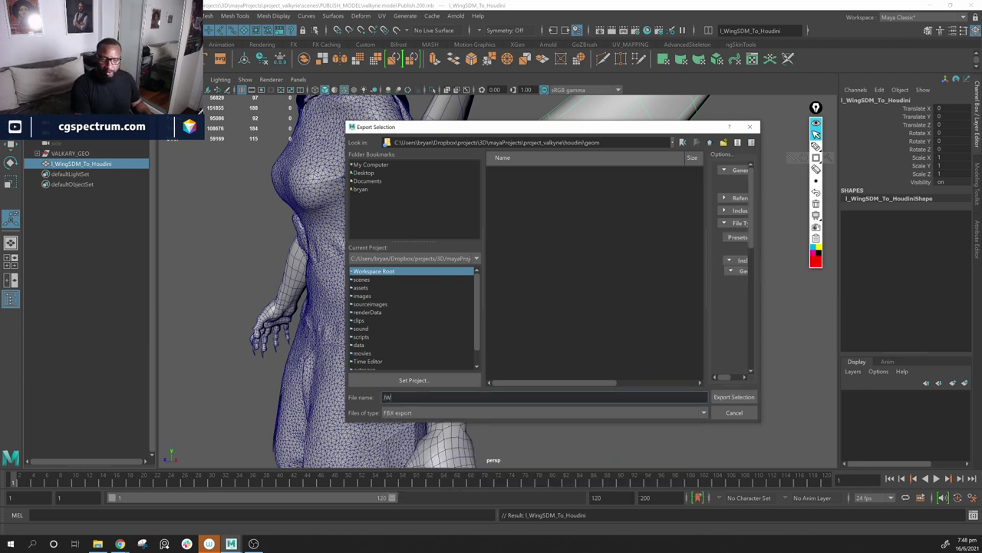
key(BackSpace)
text(l)
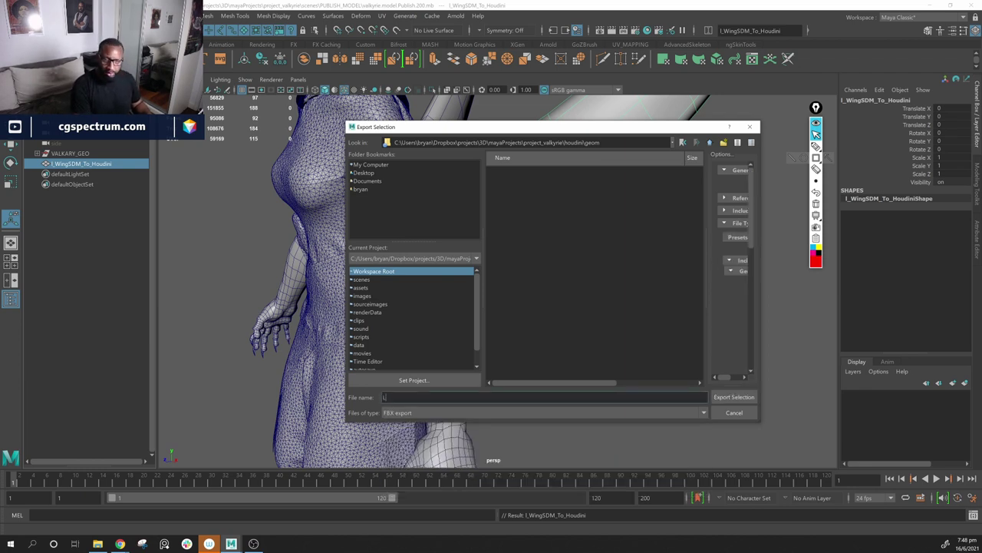
key(BackSpace)
text(l_)
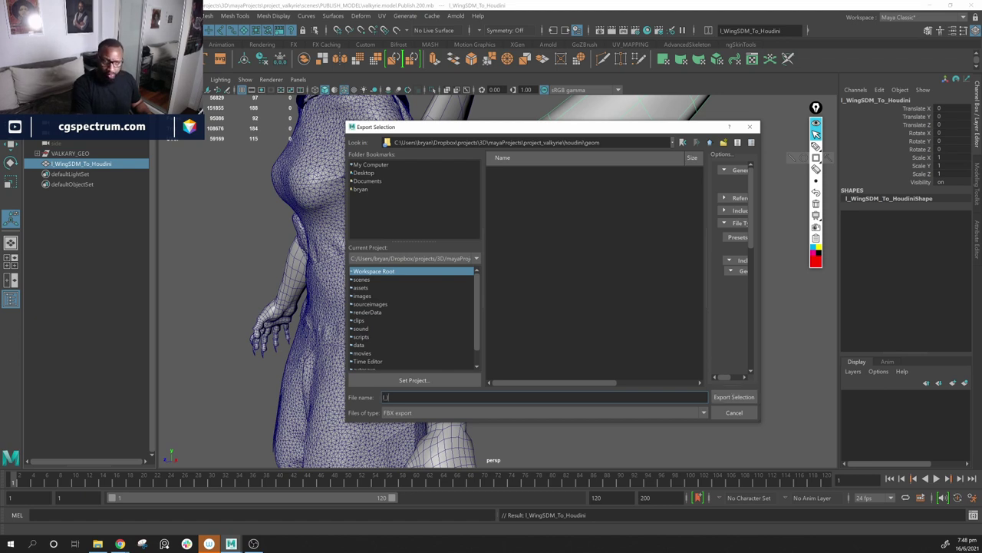
text(Wing)
text(g)
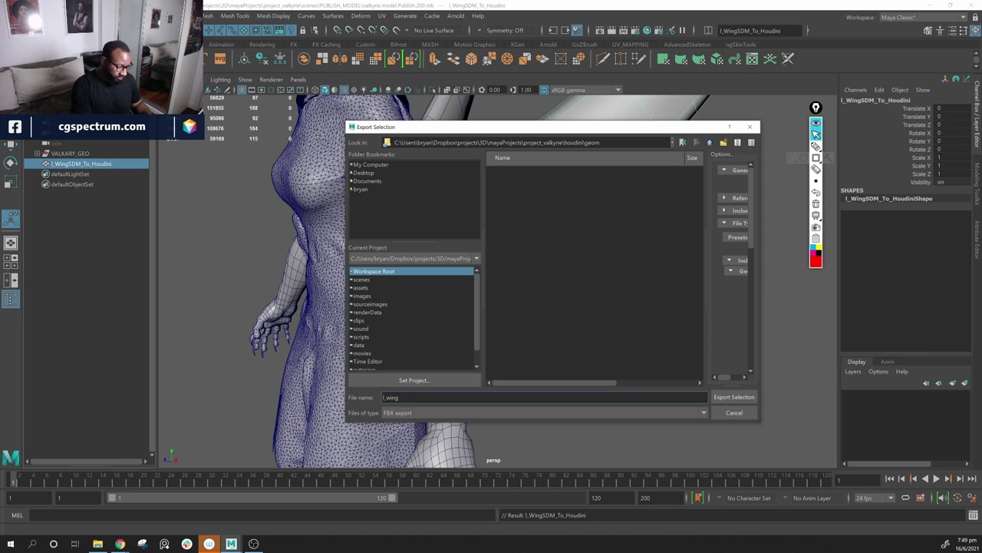
text(_feathers)
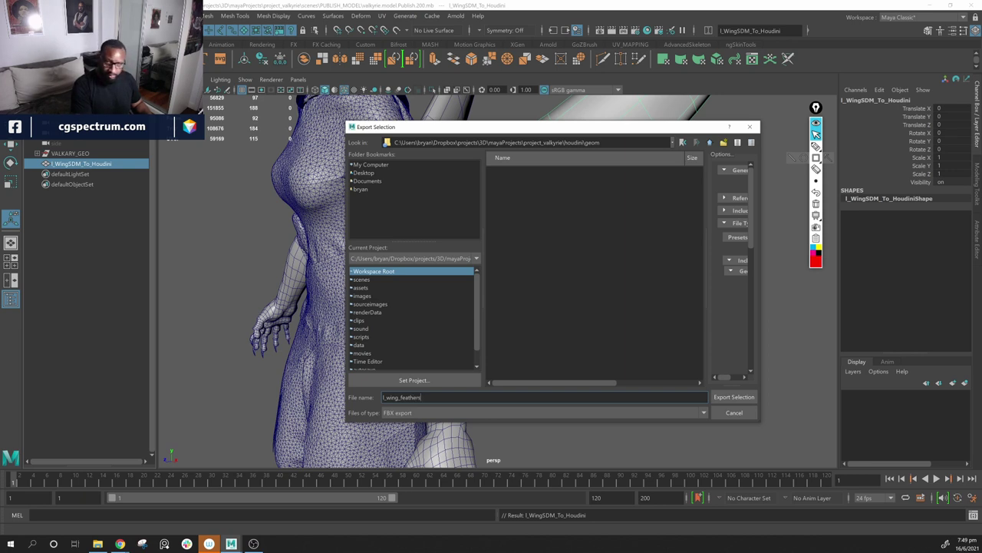
text(_maya)
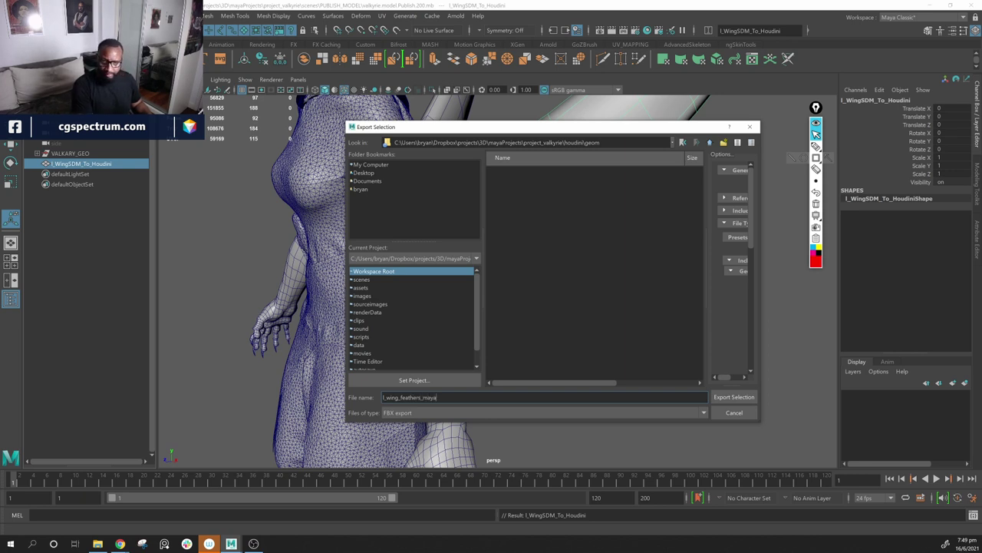
text(.fbx)
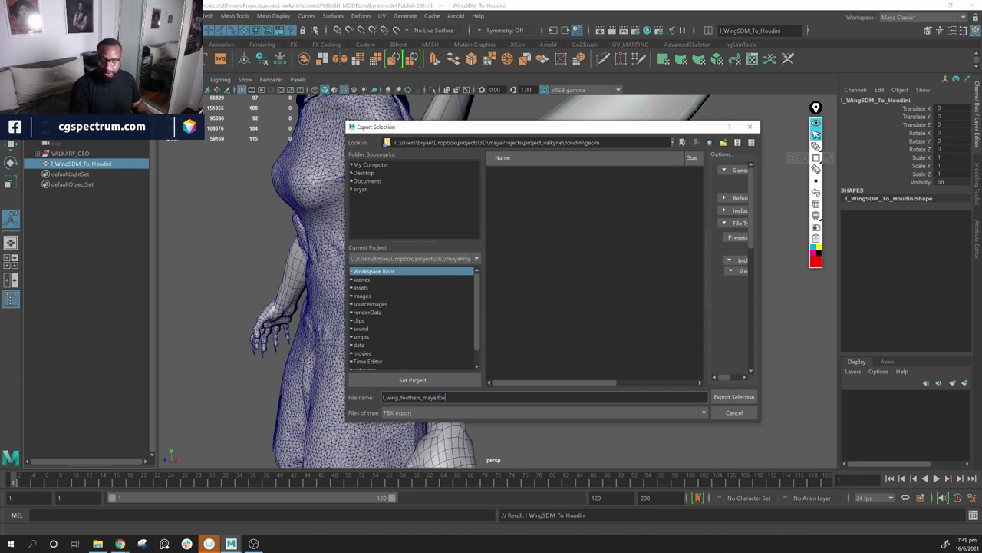
click(733, 397)
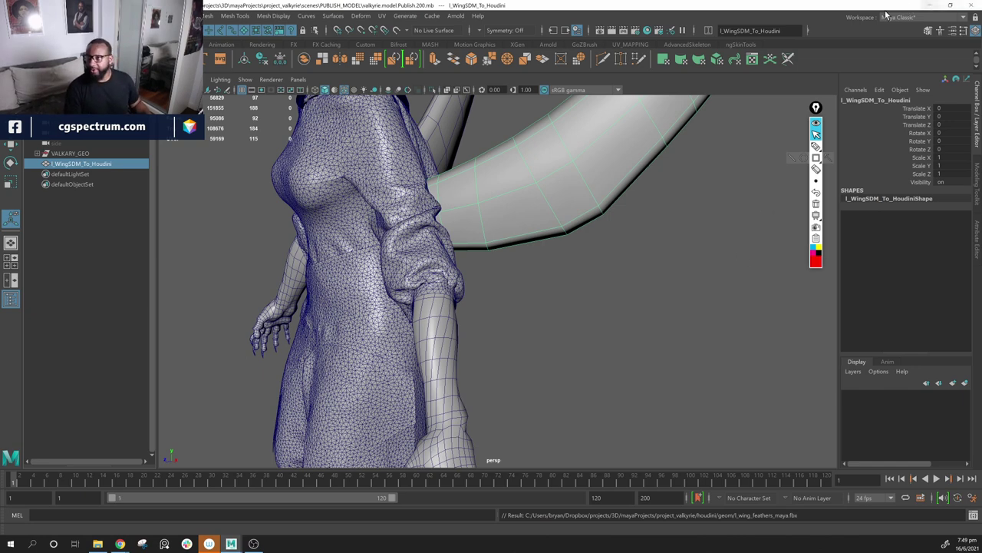
Step: Restore the Maya window to a smaller size, then open houdini/geom in File Explorer and select the exported l_wing_feathers_maya.fbx
drag(885, 16, 421, 141)
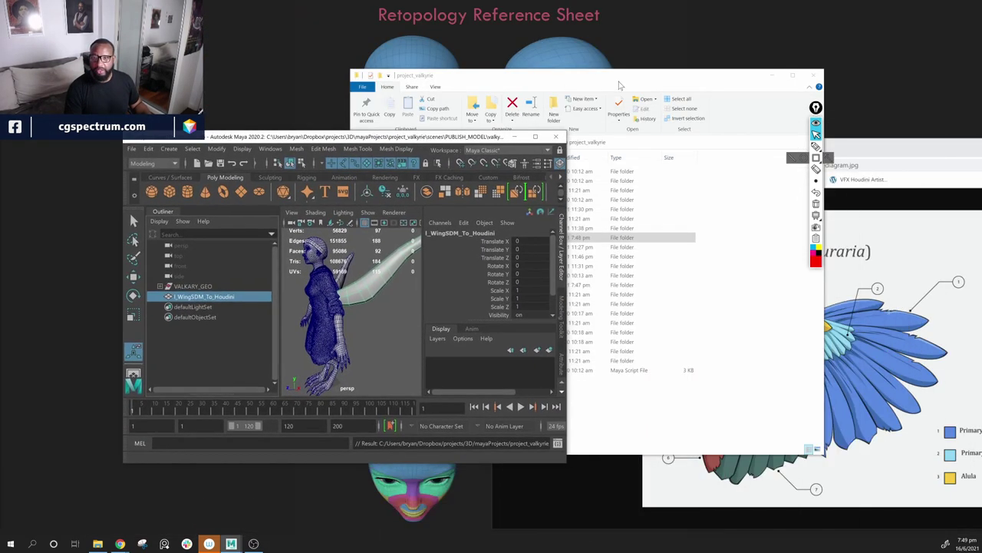
drag(620, 86, 576, 67)
double_click(415, 220)
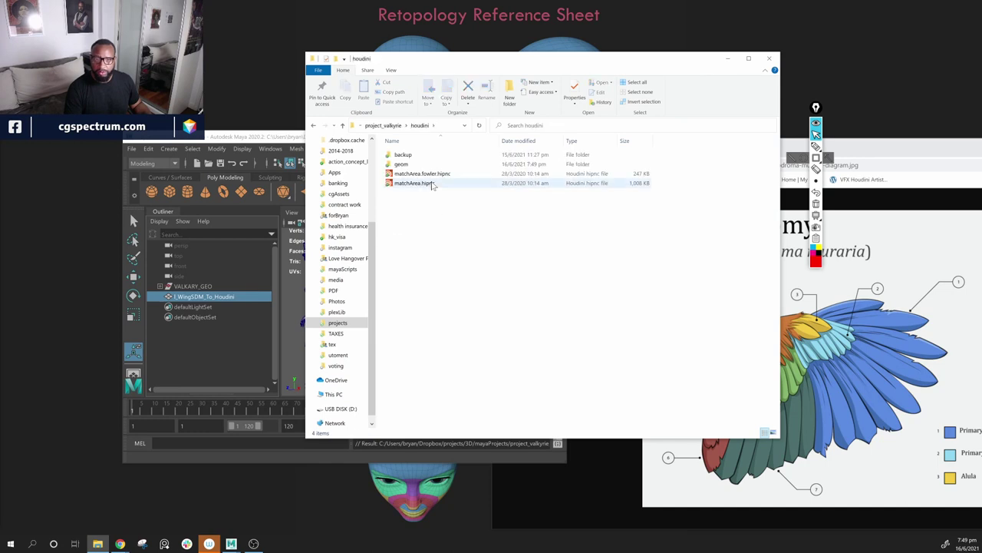
double_click(402, 163)
click(419, 157)
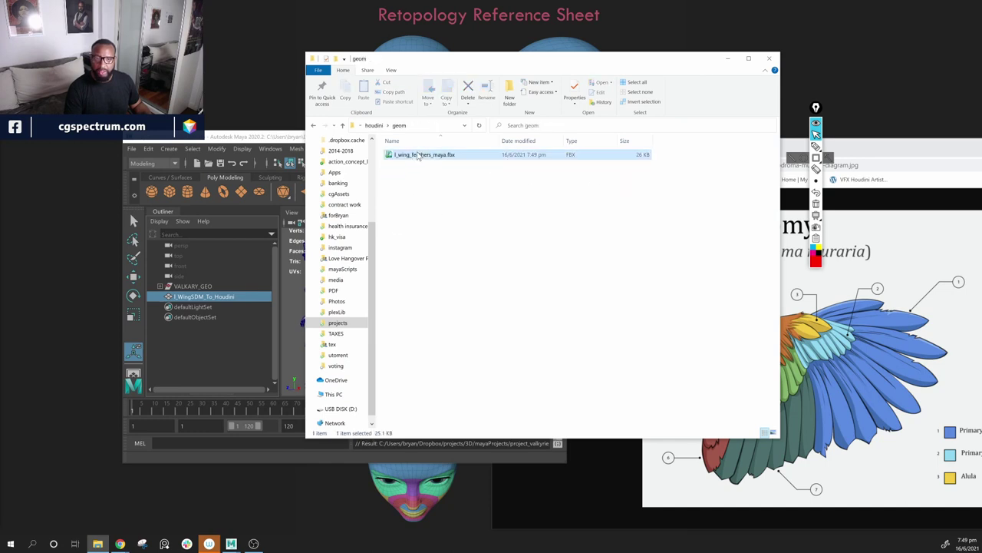
Step: Open l_wing_feathers_maya.fbx in FBX Review, inspect the wing mesh from another angle and close the viewer
double_click(418, 156)
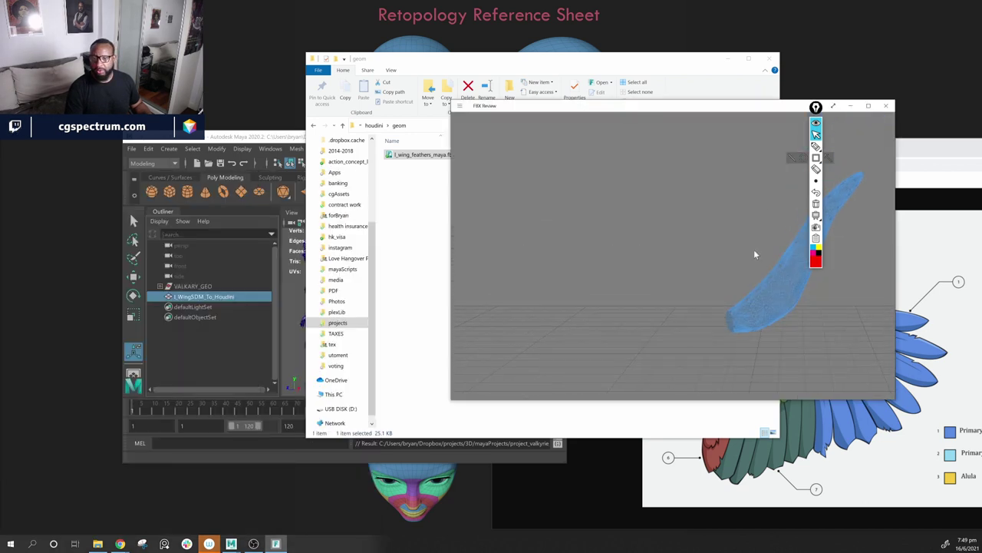
drag(753, 248, 717, 306)
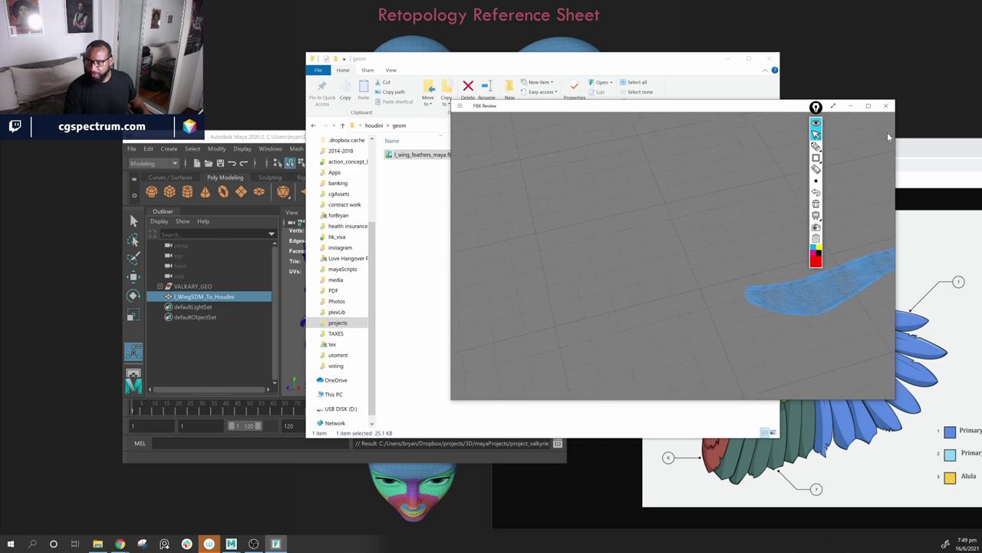
click(886, 108)
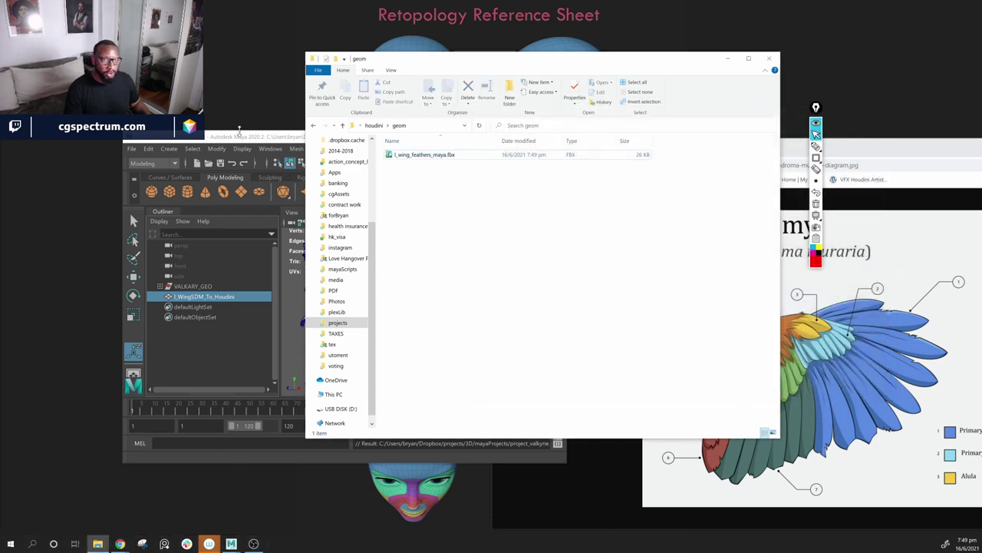
Step: Arrange the Maya and geom folder windows side by side and start launching Houdini
drag(249, 138, 151, 72)
drag(564, 66, 574, 79)
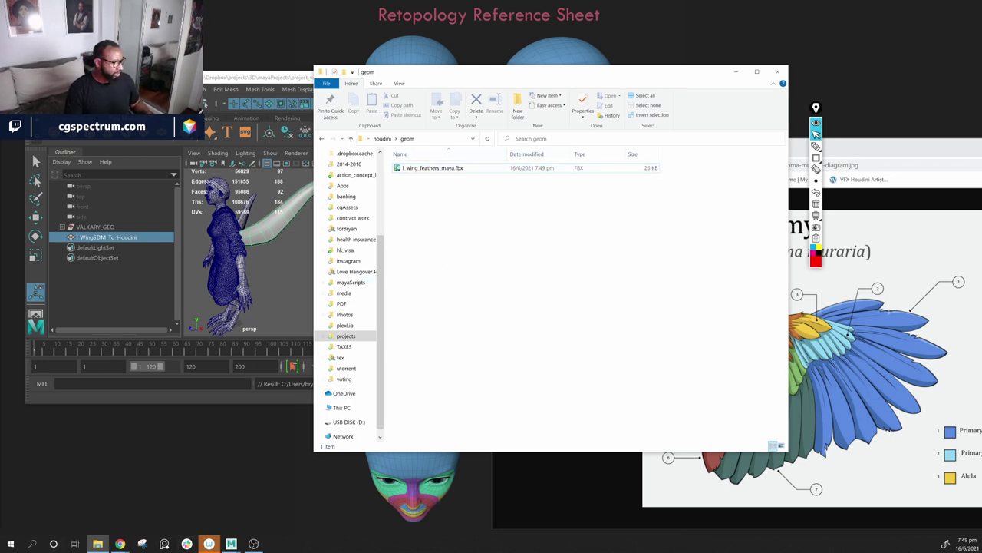
key(super)
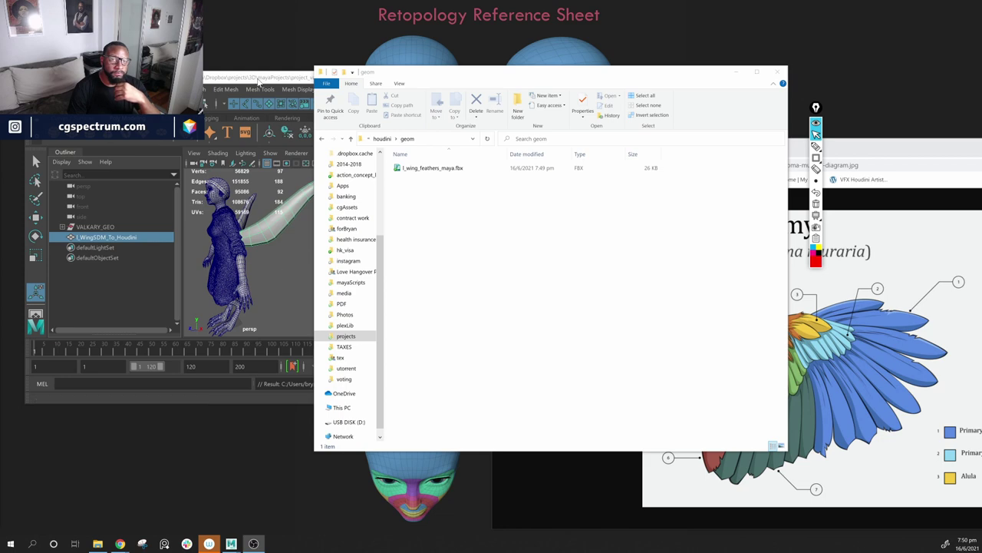
Step: Return to Maya, maximize its window and examine the Valkyrie model and its wings from the front
drag(259, 79, 355, 91)
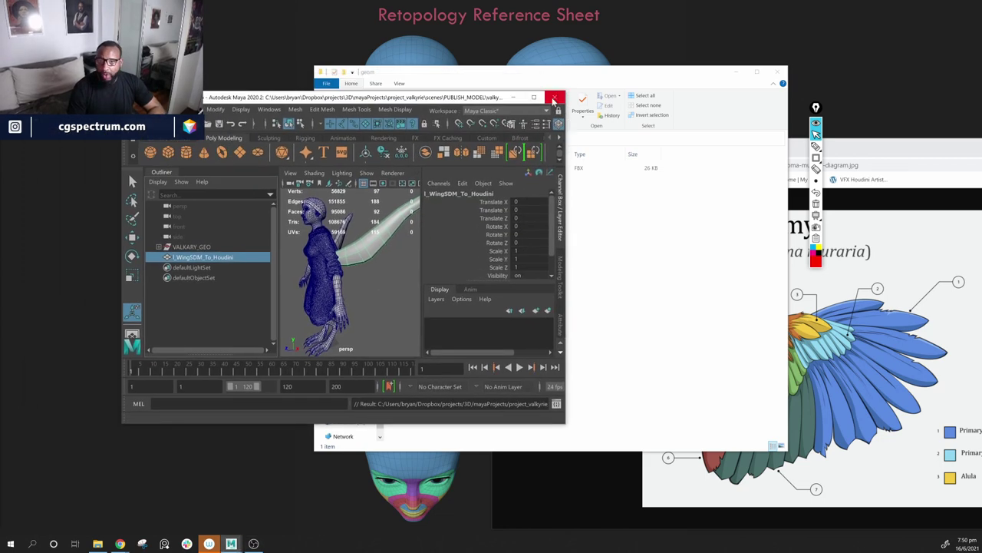
click(535, 95)
scroll(612, 250, down, 8)
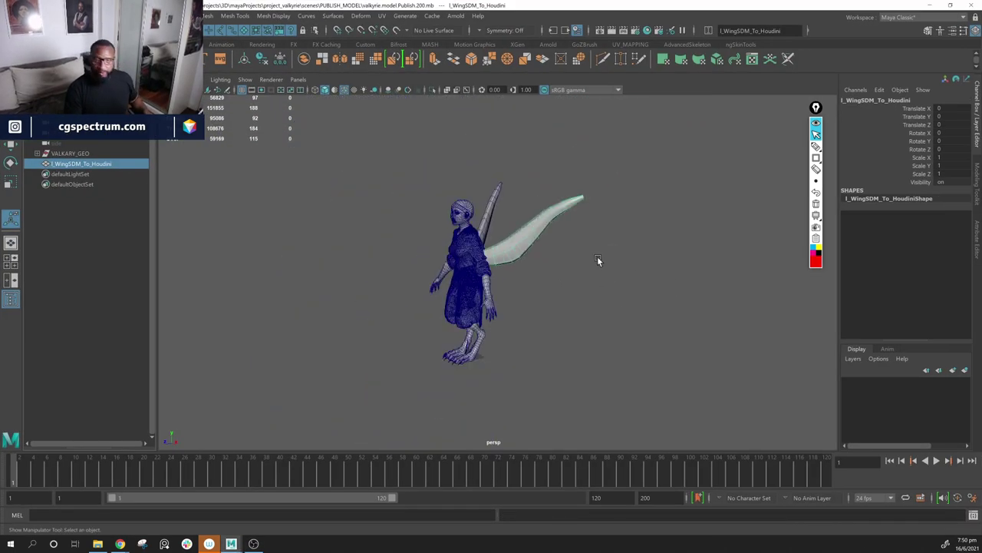
alt+drag(566, 265, 596, 266)
alt+middle_drag(495, 285, 557, 254)
scroll(628, 270, up, 8)
scroll(623, 272, down, 4)
alt+middle_drag(620, 273, 621, 281)
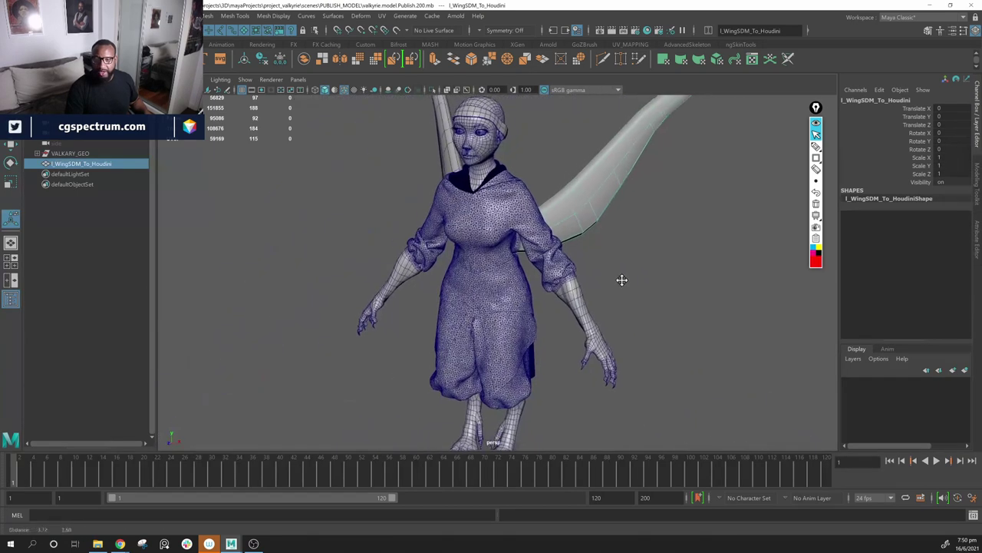
alt+drag(622, 281, 585, 278)
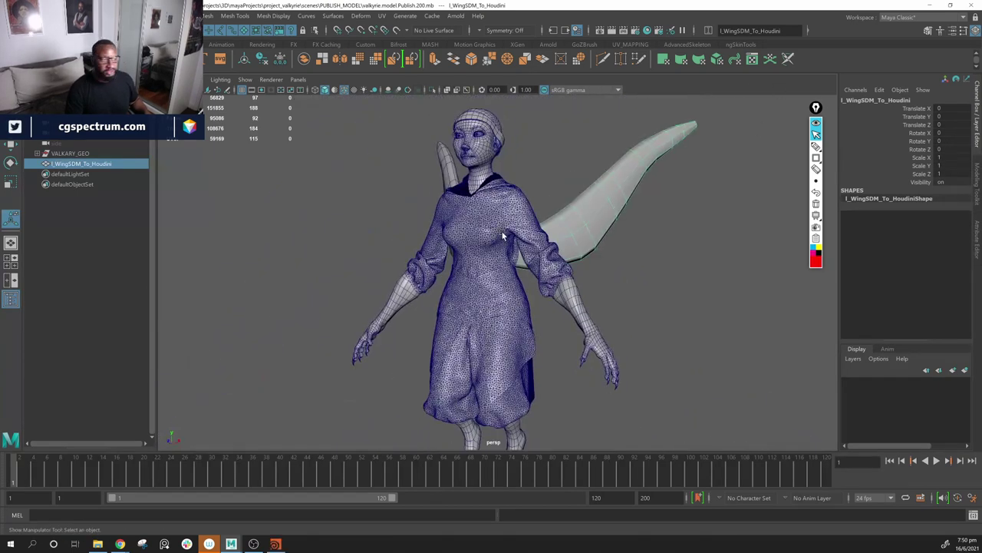
Step: Switch to the UV Editing workspace and select the VALKARY_GEO group to examine its UV layout across the tiles
click(902, 17)
click(915, 81)
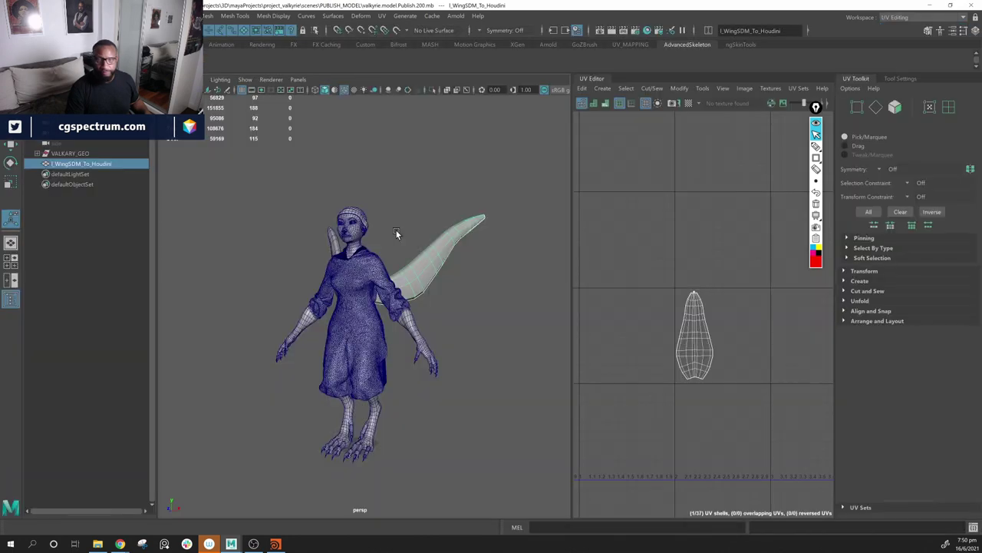
click(77, 155)
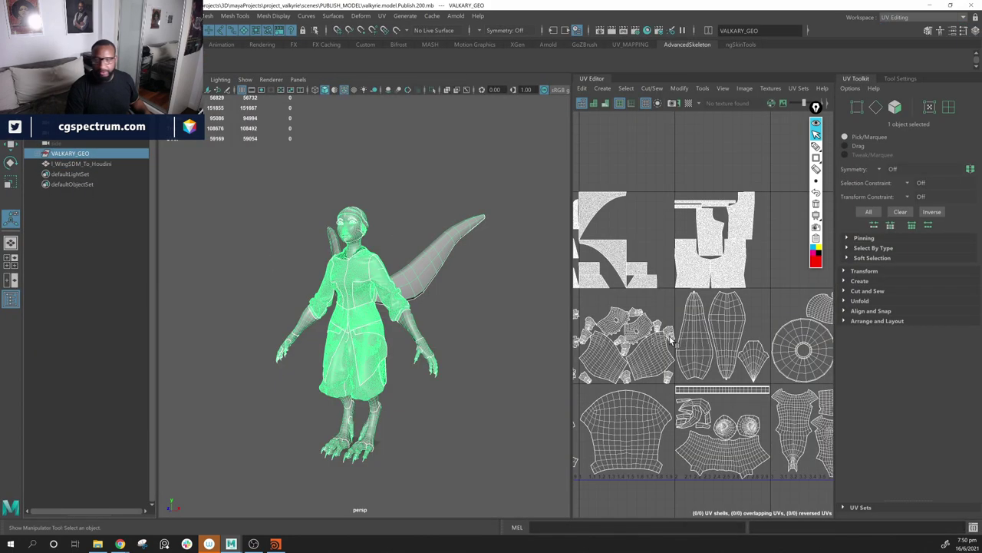
scroll(775, 335, down, 3)
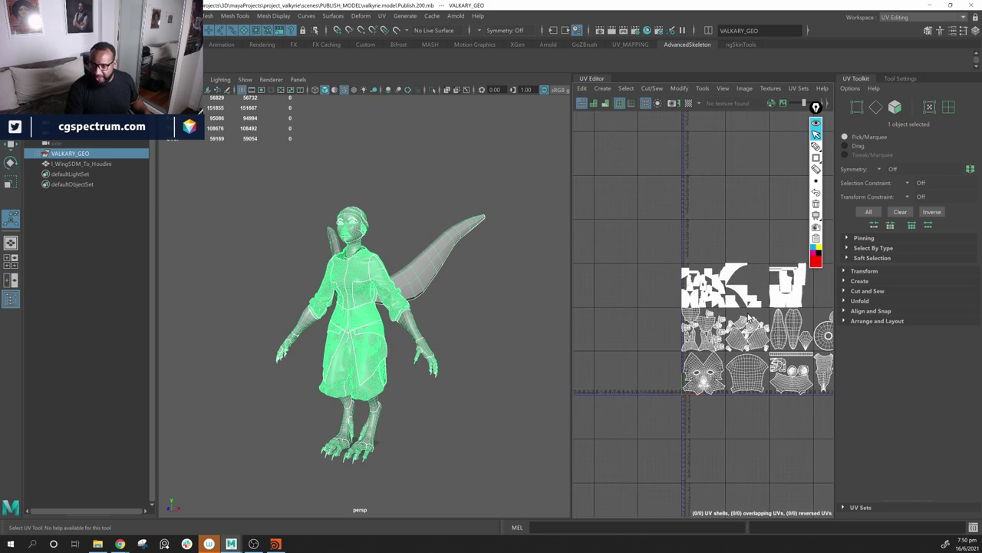
alt+middle_drag(813, 347, 691, 316)
scroll(746, 338, up, 4)
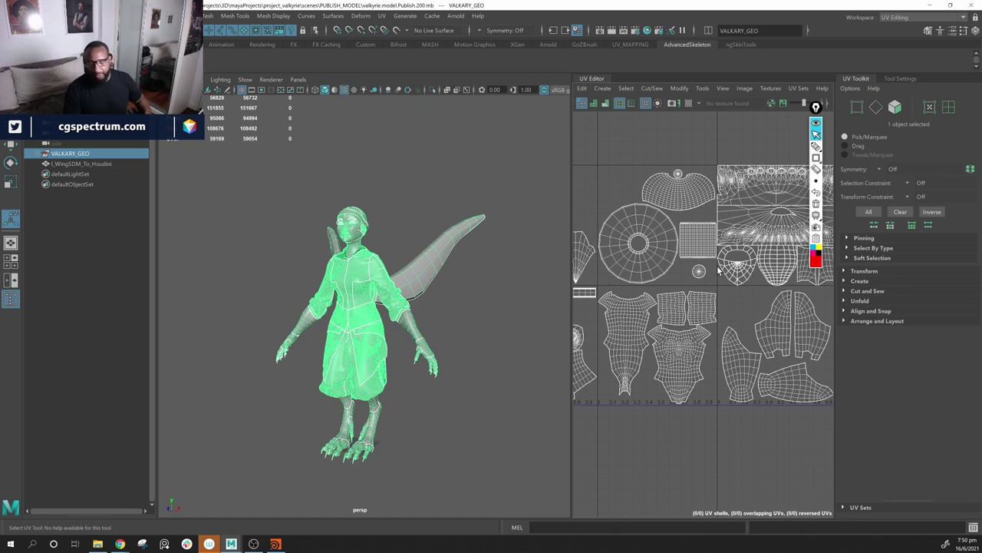
alt+middle_drag(682, 284, 783, 293)
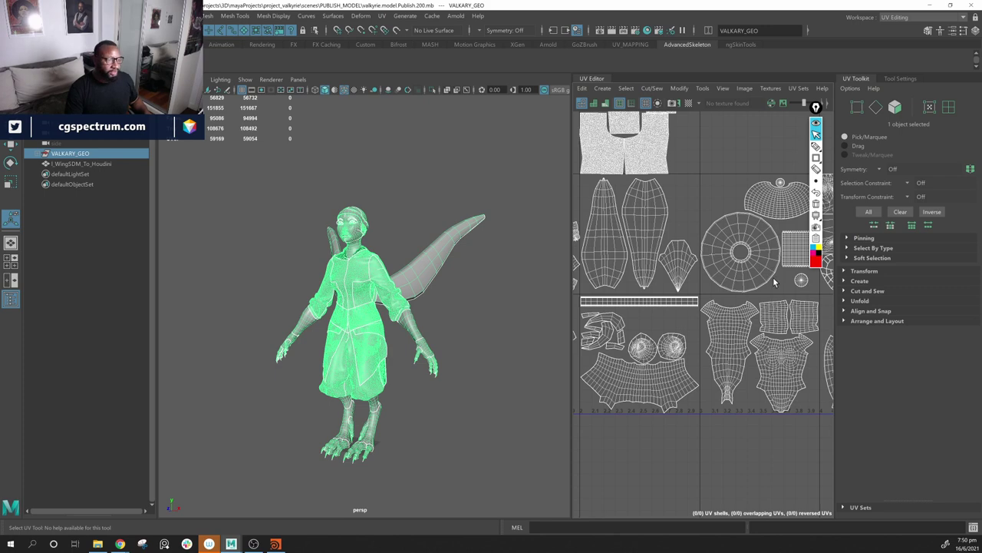
scroll(669, 338, down, 1)
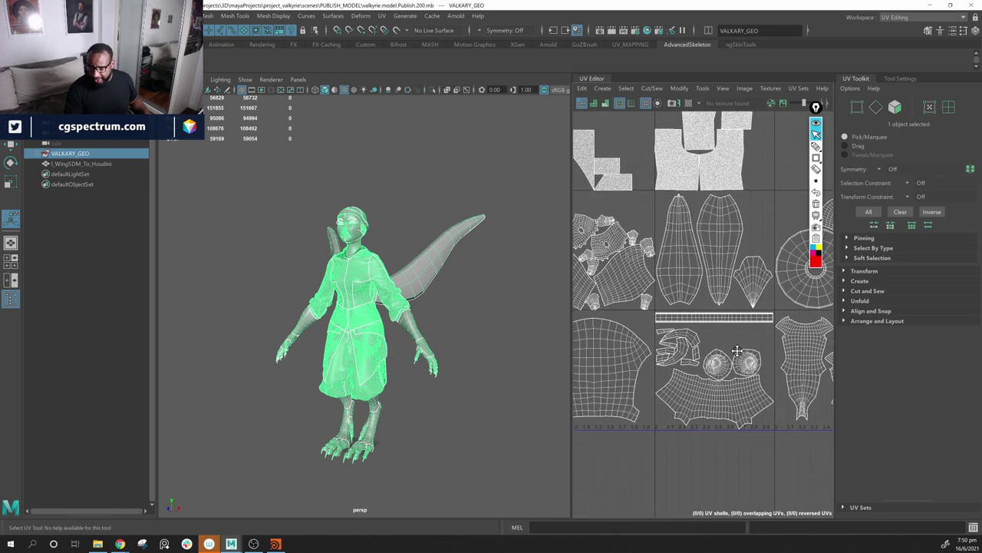
Step: Switch to UV shell selection and pick the neck, ear and brow shells in turn to match them with the model
scroll(706, 326, down, 2)
right_drag(712, 323, 668, 307)
click(706, 334)
alt+middle_drag(432, 307, 434, 322)
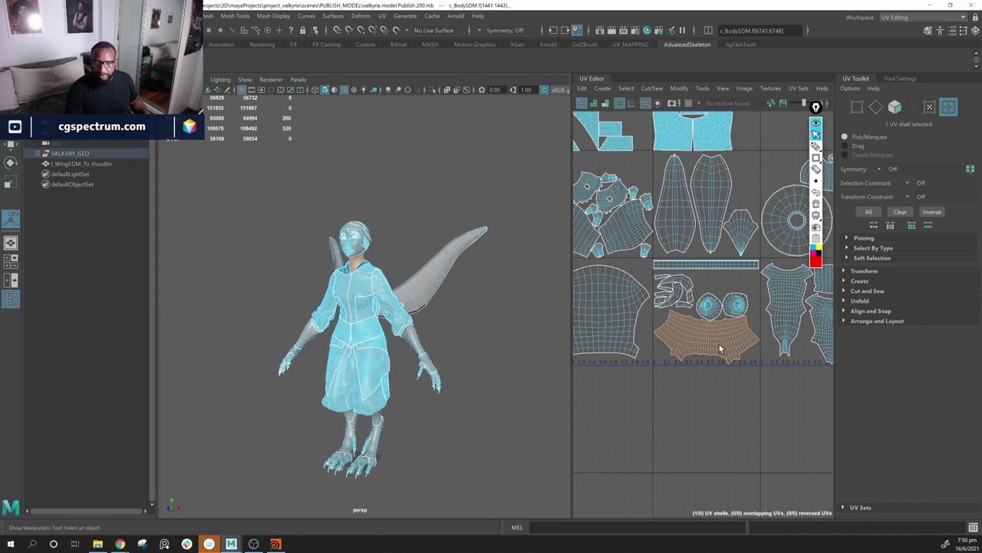
click(739, 309)
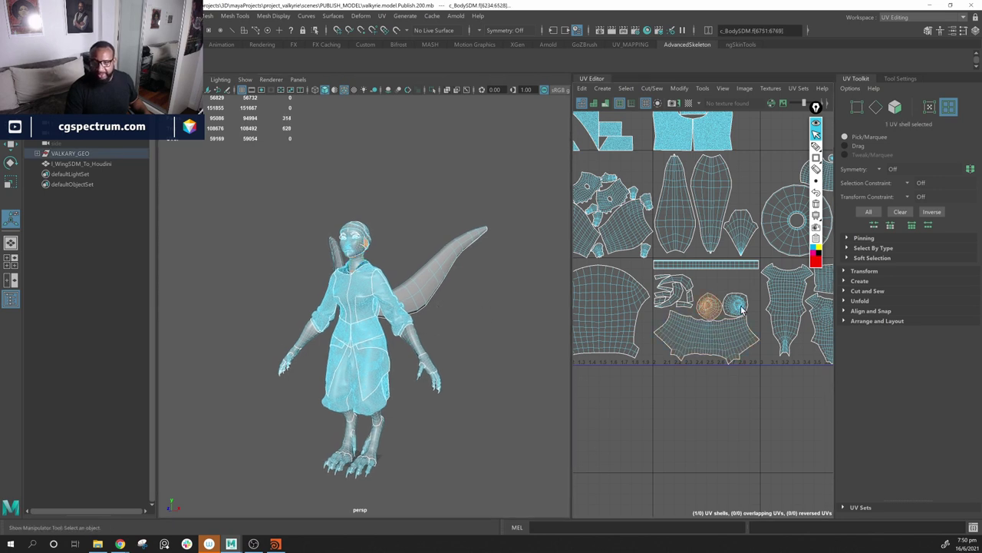
click(683, 283)
click(677, 289)
click(683, 303)
click(689, 293)
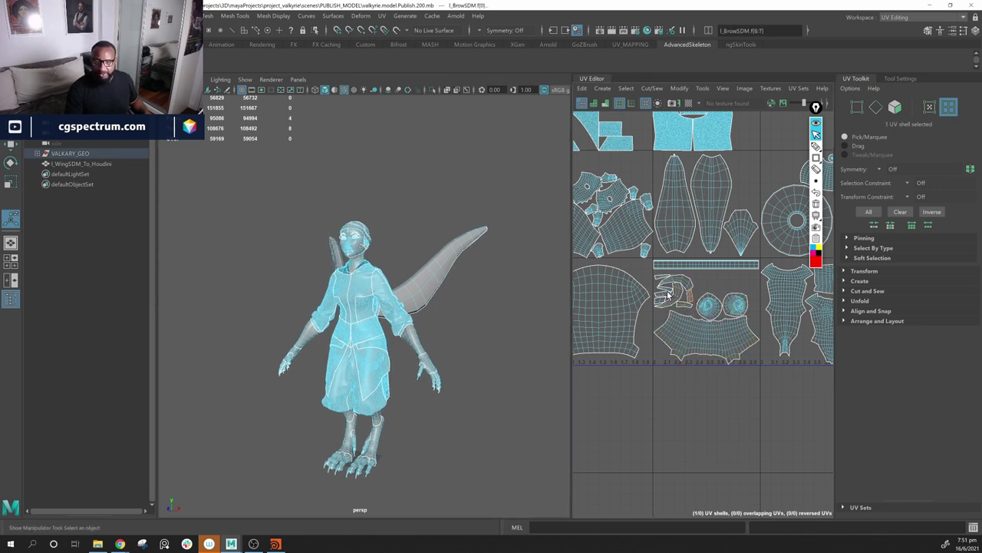
Step: Select the face UV shell in the first tile and inspect the matching face area on the model up close
alt+middle_drag(332, 238, 367, 278)
alt+right_drag(367, 278, 476, 300)
alt+middle_drag(618, 288, 723, 336)
alt+middle_drag(643, 343, 756, 343)
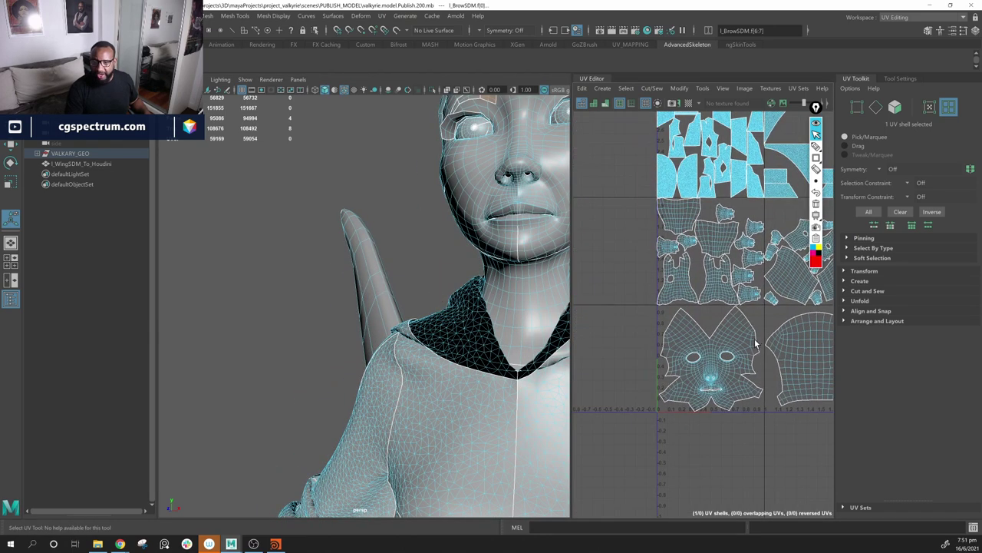
click(756, 345)
alt+drag(476, 307, 510, 324)
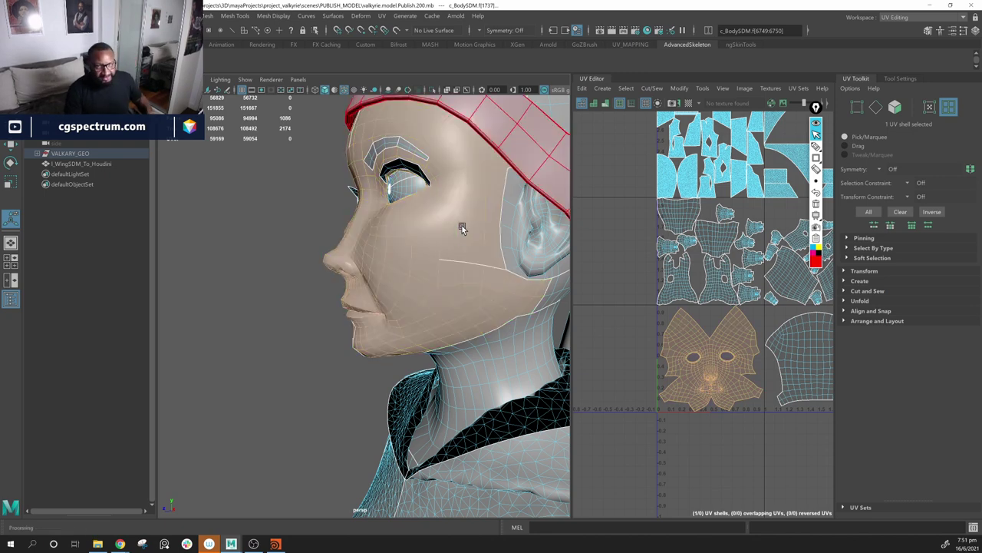
alt+right_drag(743, 345, 729, 344)
alt+middle_drag(728, 343, 693, 305)
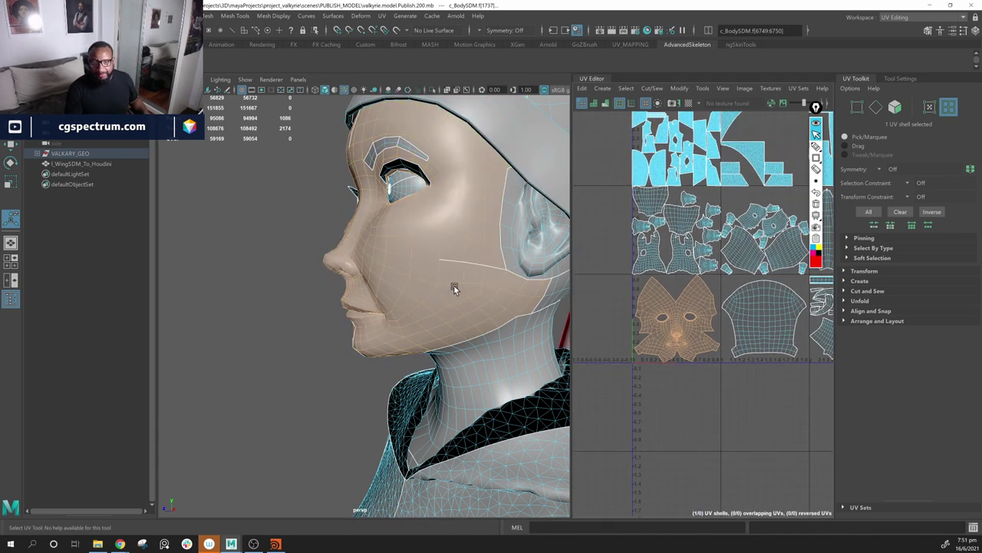
Step: Examine the selected face shell's seams on the model from both sides and from the front
alt+right_drag(454, 287, 381, 291)
alt+drag(381, 292, 461, 306)
alt+right_drag(358, 316, 419, 323)
alt+drag(392, 321, 425, 325)
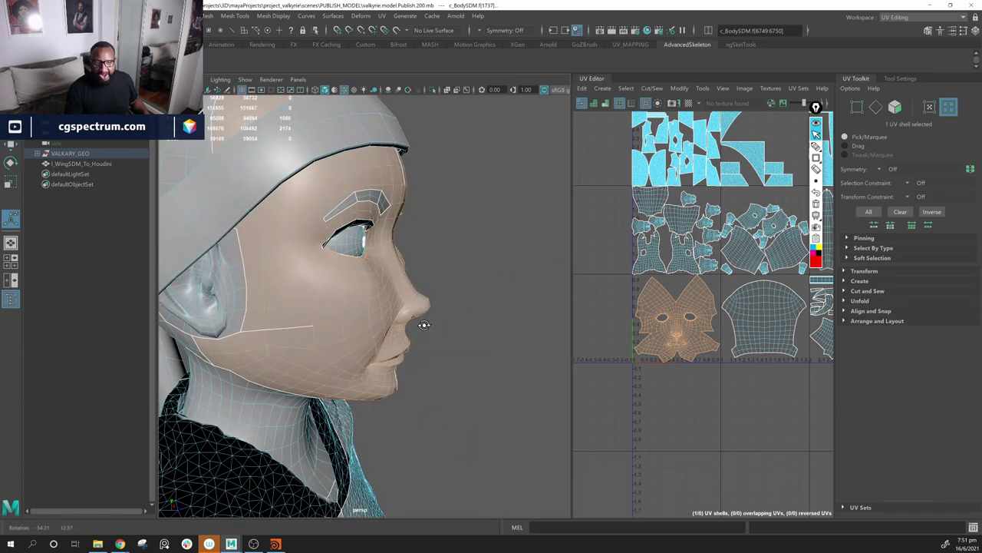
alt+drag(332, 285, 483, 293)
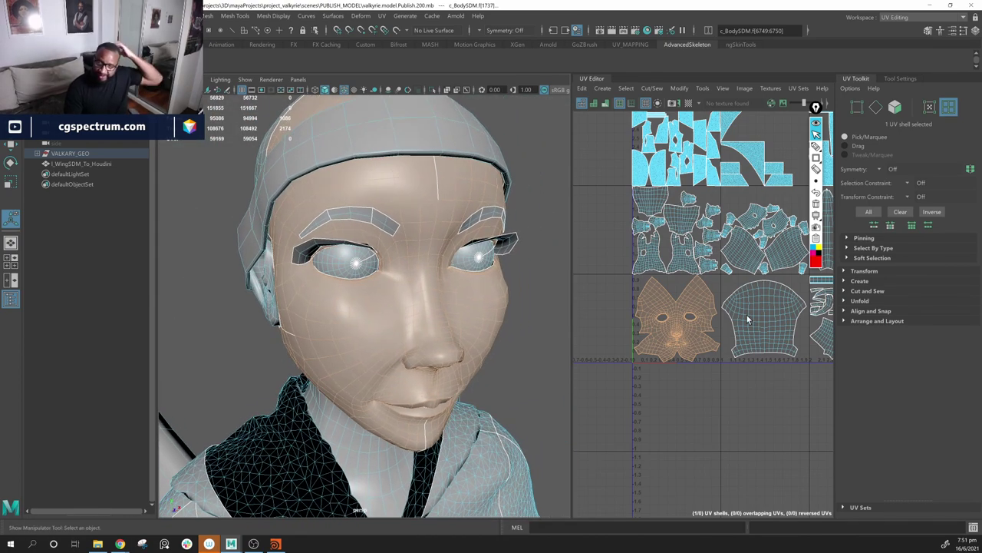
Step: Select the back-of-head UV shell in the second tile and inspect its matching area around the head
click(775, 323)
alt+drag(439, 281, 470, 283)
alt+right_drag(469, 282, 459, 270)
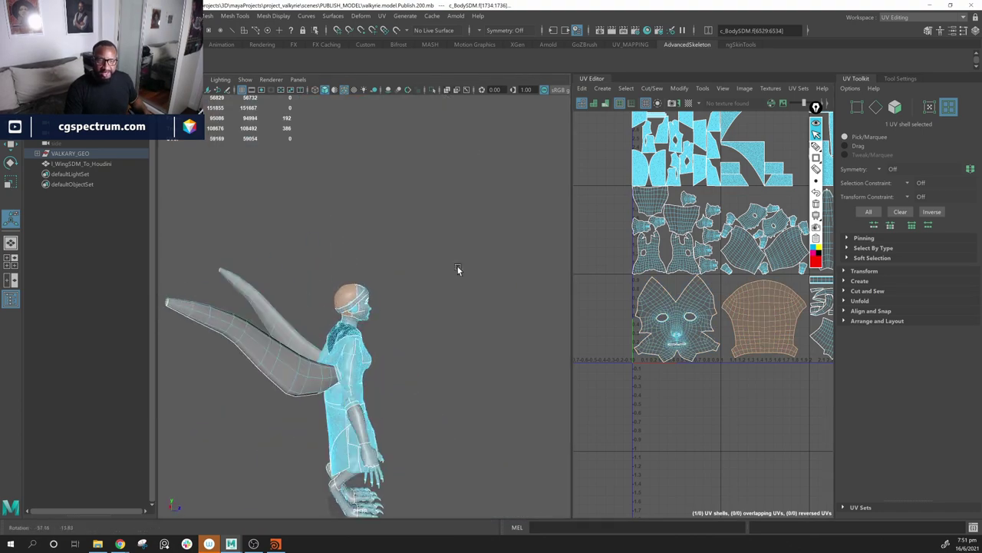
alt+right_drag(330, 287, 379, 291)
alt+drag(380, 291, 395, 294)
alt+right_drag(395, 294, 368, 292)
alt+drag(329, 276, 309, 259)
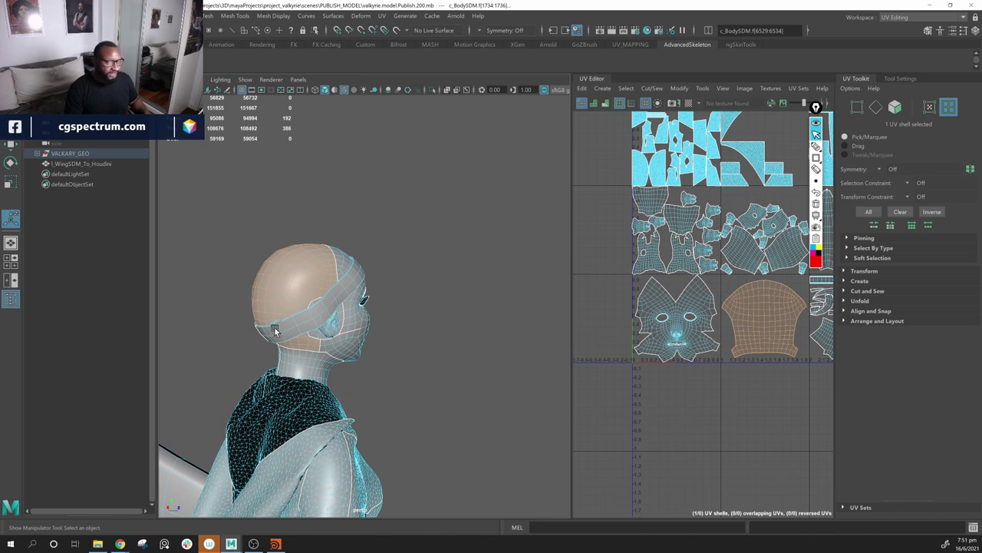
alt+drag(295, 351, 272, 344)
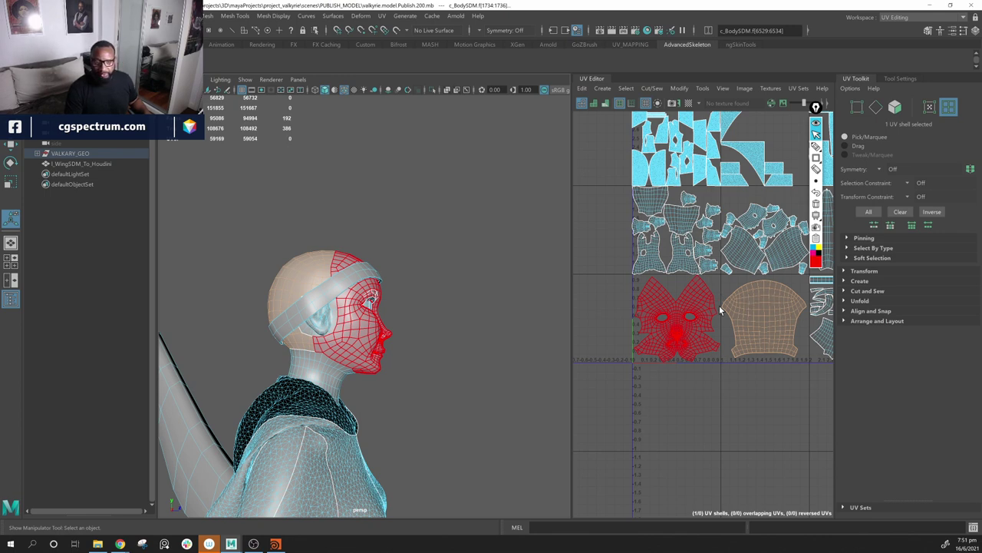
Step: Survey the UV tiles for the head, body and clothing, comparing them with the front of the model
alt+middle_drag(743, 382, 689, 394)
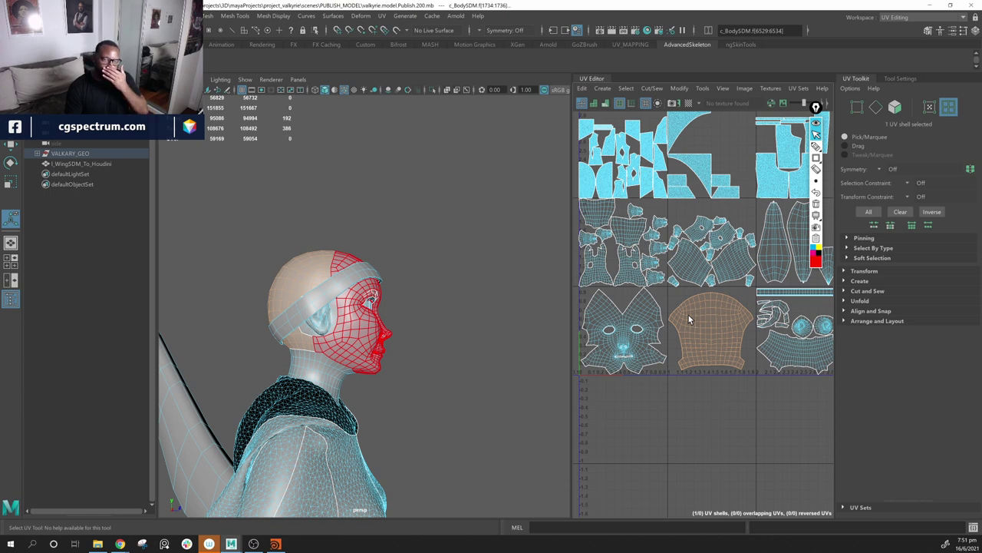
alt+middle_drag(724, 394, 796, 448)
scroll(781, 416, down, 1)
alt+middle_drag(789, 367, 714, 366)
alt+drag(383, 304, 362, 308)
alt+middle_drag(755, 383, 822, 342)
alt+middle_drag(752, 275, 651, 279)
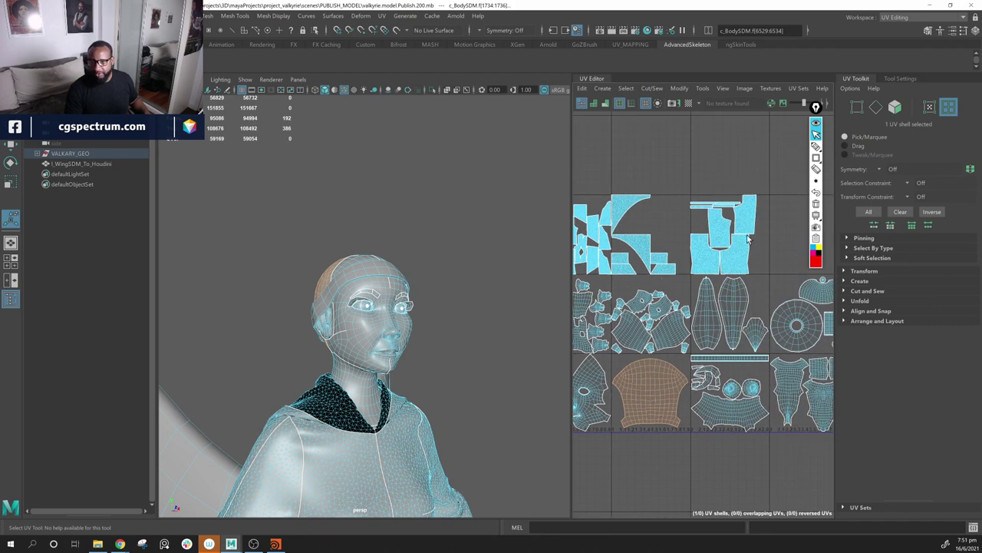
alt+middle_drag(732, 231, 766, 225)
scroll(768, 334, up, 4)
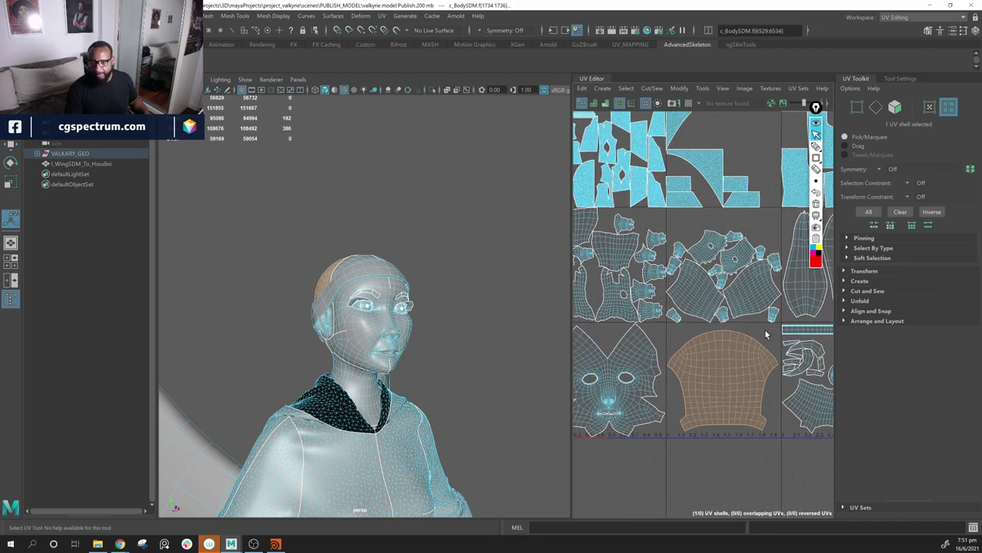
alt+middle_drag(363, 347, 349, 265)
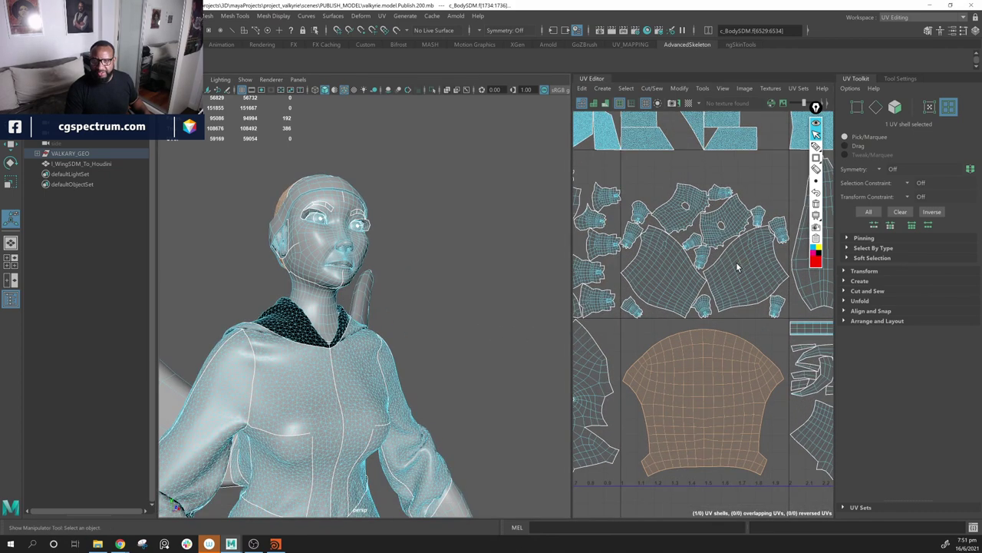
Step: Pick the two large shells in the tile above the back-of-head shell in turn and check the matching forearm
click(741, 270)
alt+middle_drag(434, 363, 483, 287)
mouse_move(482, 287)
alt+mouse_down()
mouse_move(424, 284)
mouse_move(488, 298)
alt+mouse_up()
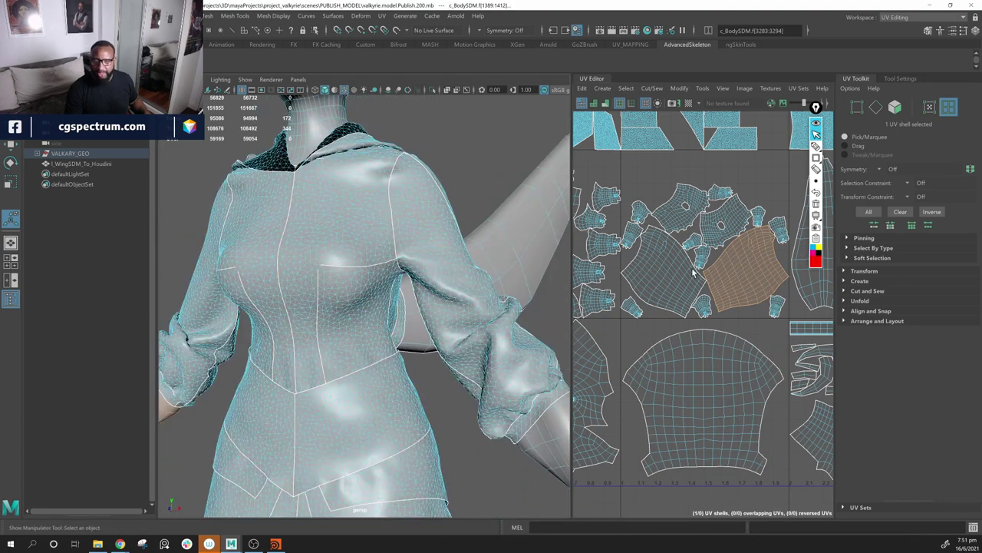
click(669, 280)
click(730, 279)
click(673, 295)
alt+middle_drag(499, 369, 333, 274)
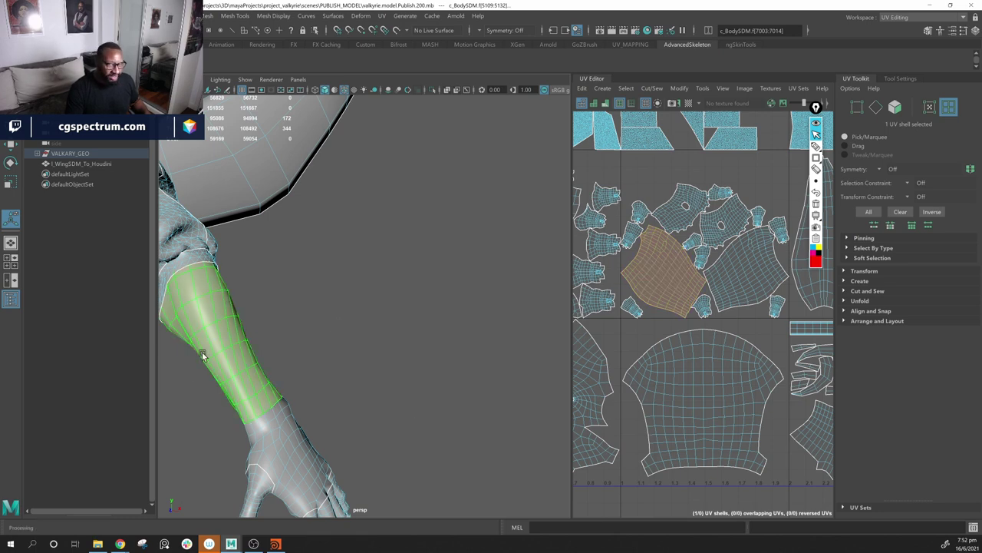
Step: Survey the far UV tiles, select the narrow curved shell in the fifth bottom-row tile and examine the model's waist and legs
alt+middle_drag(813, 307, 680, 382)
alt+middle_drag(736, 305, 606, 312)
alt+middle_drag(702, 296, 508, 295)
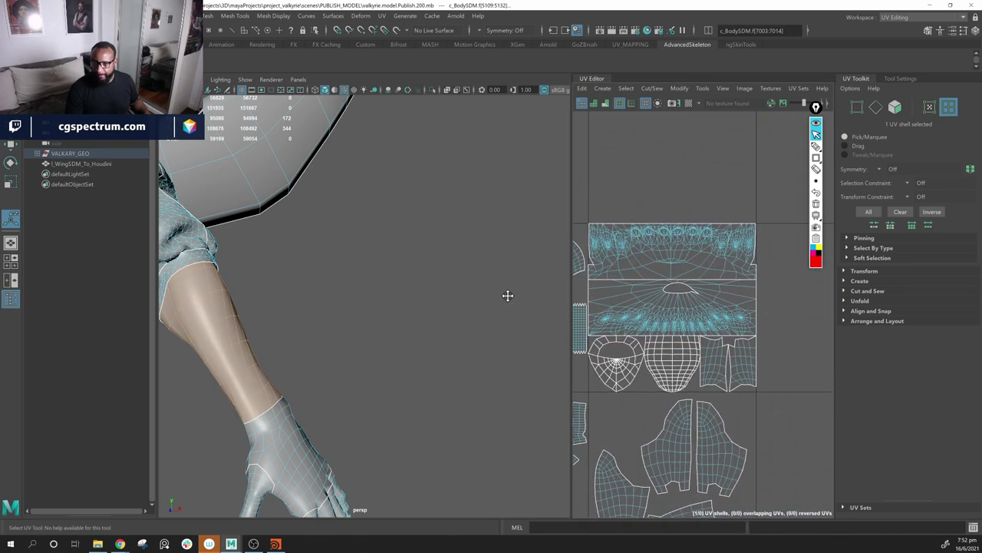
alt+middle_drag(604, 314, 713, 211)
alt+middle_drag(726, 384, 706, 345)
click(711, 385)
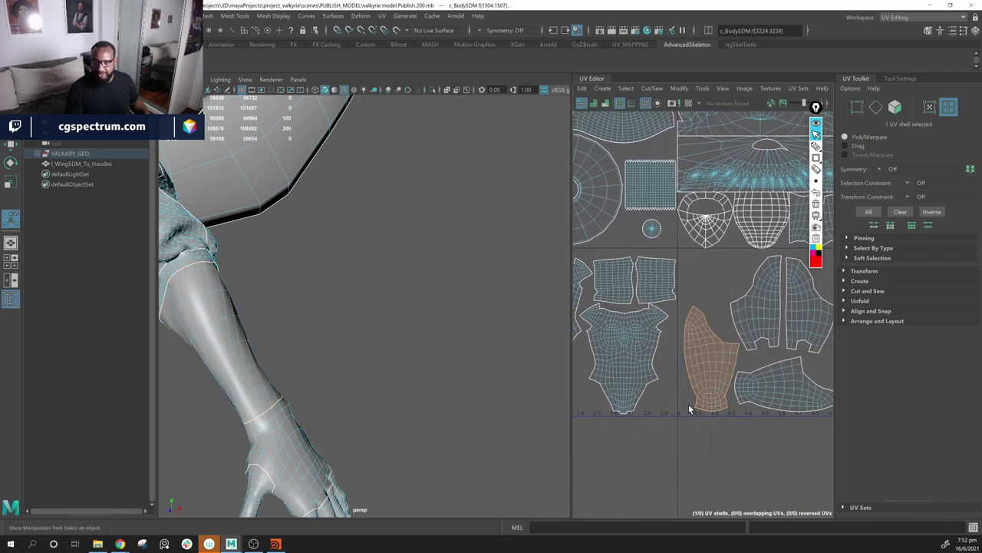
alt+middle_drag(688, 404, 733, 380)
alt+middle_drag(325, 399, 417, 340)
scroll(416, 340, down, 15)
scroll(387, 336, up, 10)
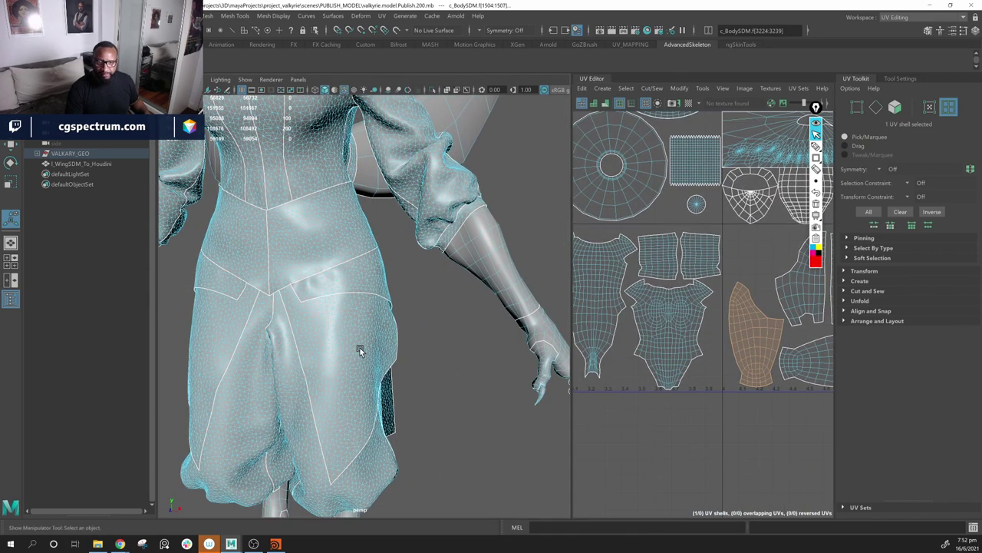
alt+drag(360, 349, 378, 328)
Step: Pick the paired upright shells and the foot-shaped shell of the fifth bottom-row tile one after another
click(795, 295)
alt+middle_drag(790, 330, 693, 342)
click(761, 316)
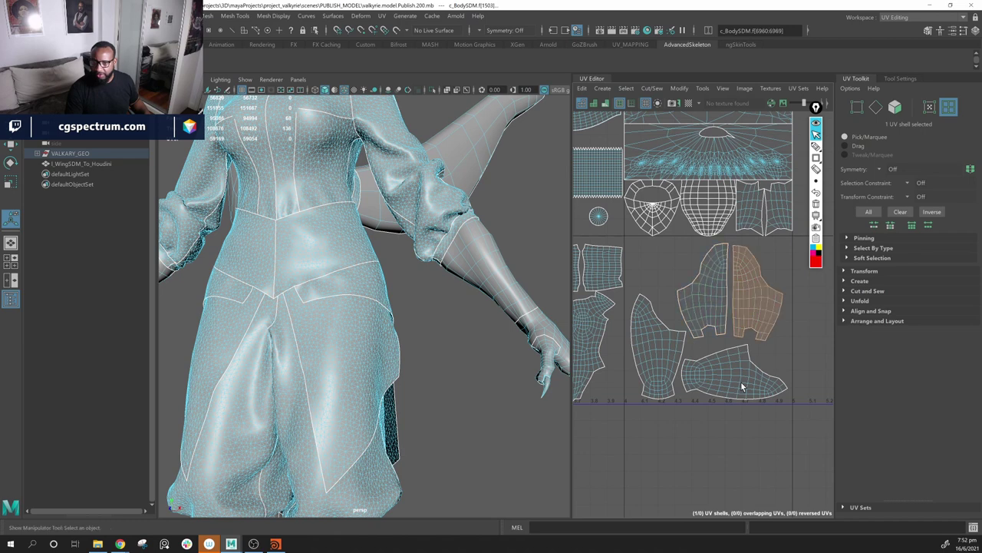
click(742, 386)
Step: Select the four torso shells in the fourth bottom-row tile together with the narrow curved shell beside them
alt+middle_drag(685, 392, 795, 382)
click(690, 334)
click(612, 308)
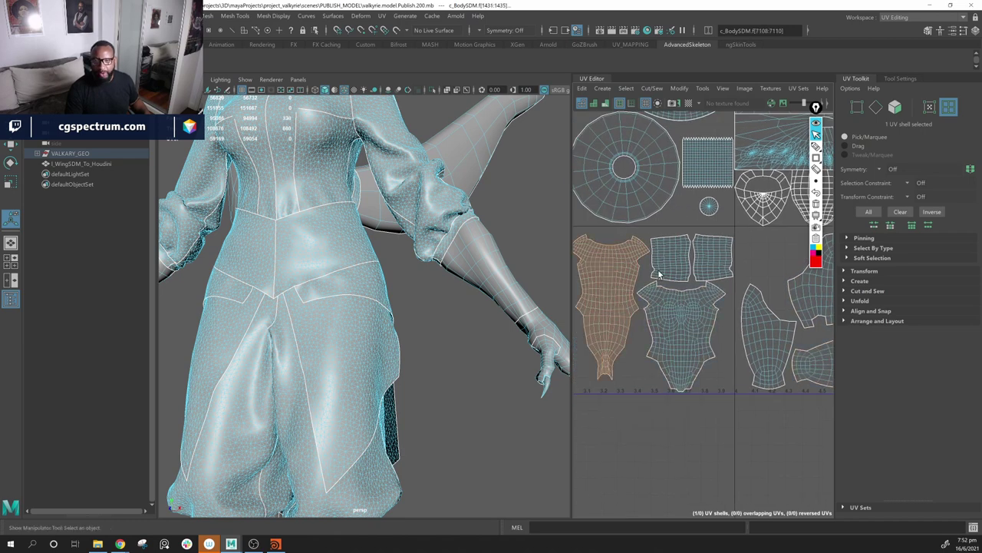
shift+click(676, 261)
shift+click(710, 267)
shift+click(691, 322)
shift+click(771, 337)
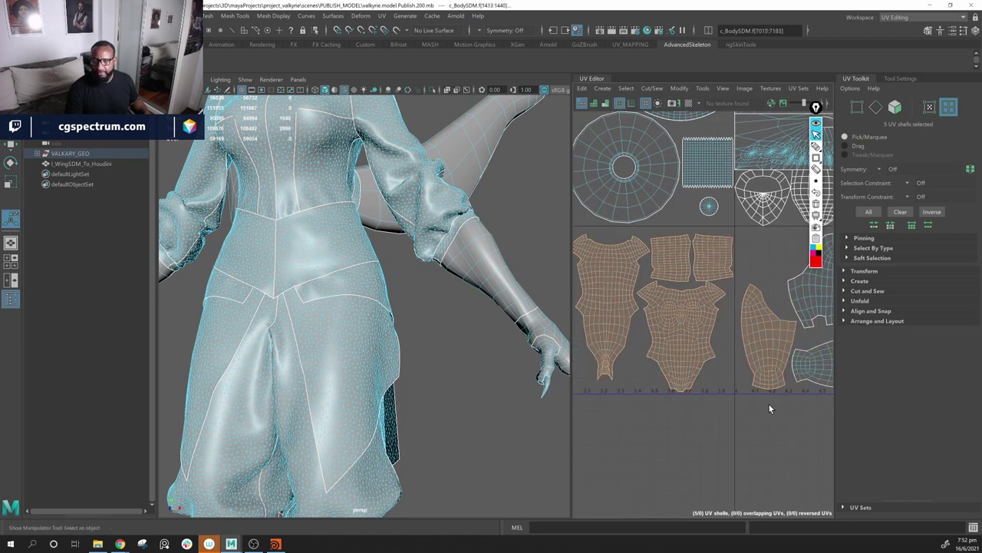
Step: Review the bottom-row tiles back to the head shells, examine the clothed body from the front, and clear the UV selection
scroll(768, 384, down, 2)
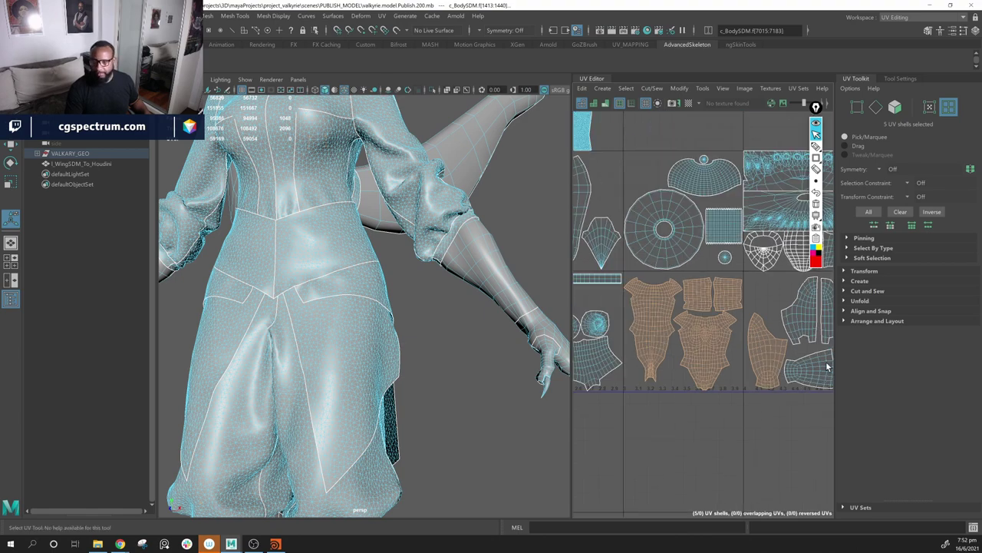
alt+middle_drag(652, 399, 810, 410)
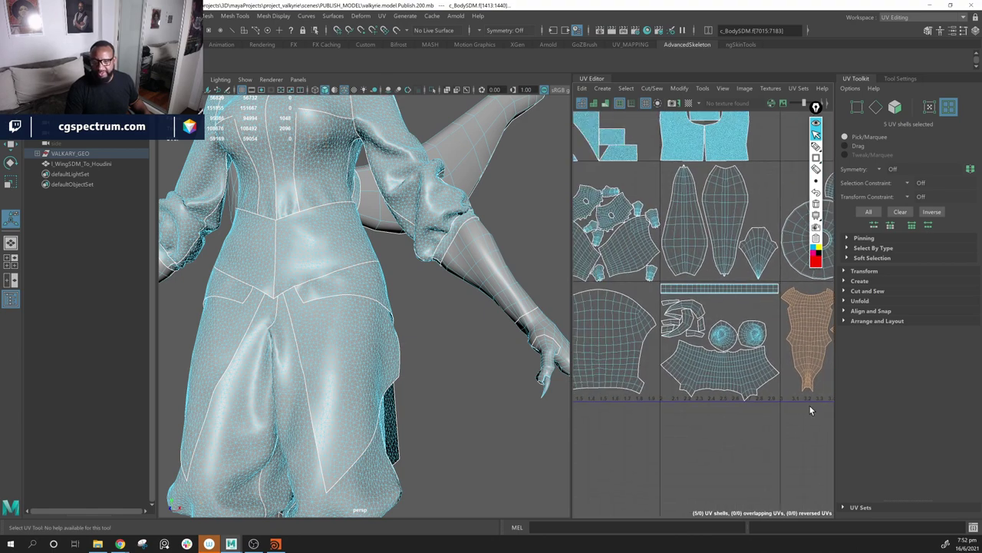
alt+middle_drag(724, 430, 818, 499)
key(f)
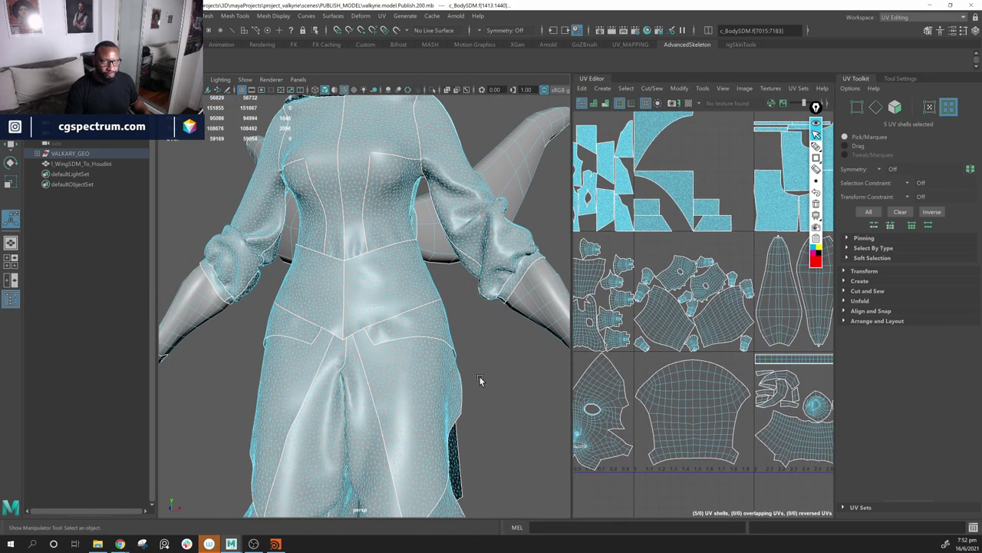
key(a)
alt+drag(477, 365, 384, 330)
alt+right_drag(384, 330, 486, 371)
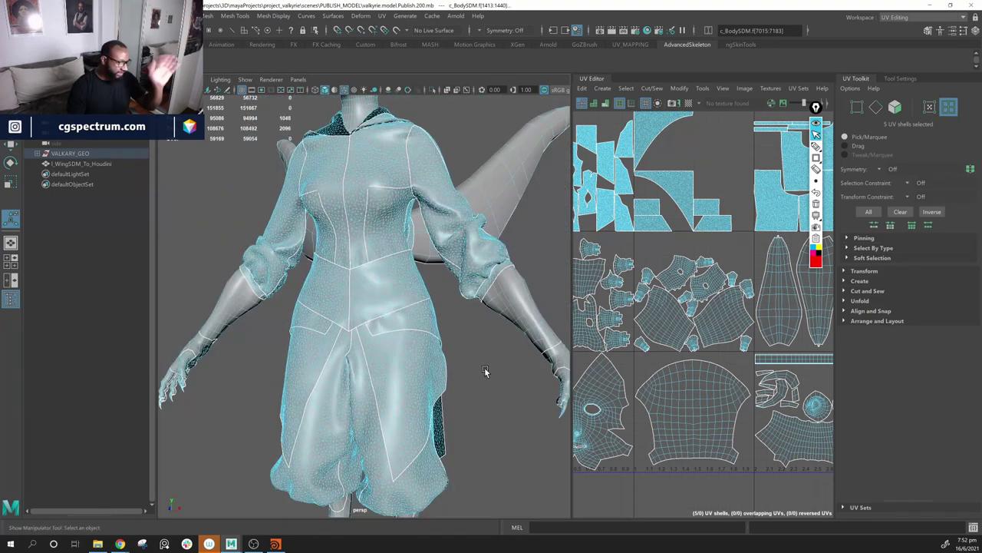
click(900, 212)
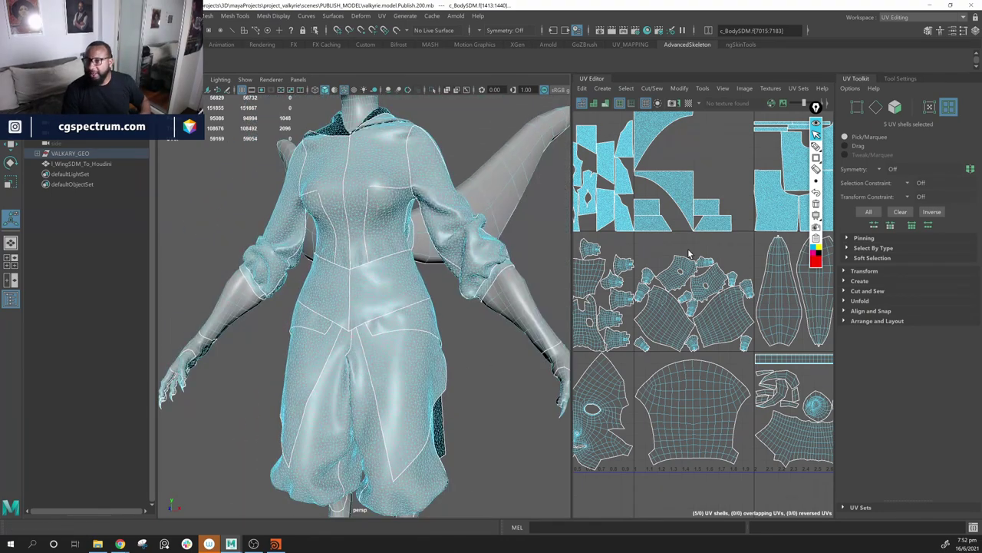
Step: Minimize Maya, switch to Houdini and maximize its window
click(930, 5)
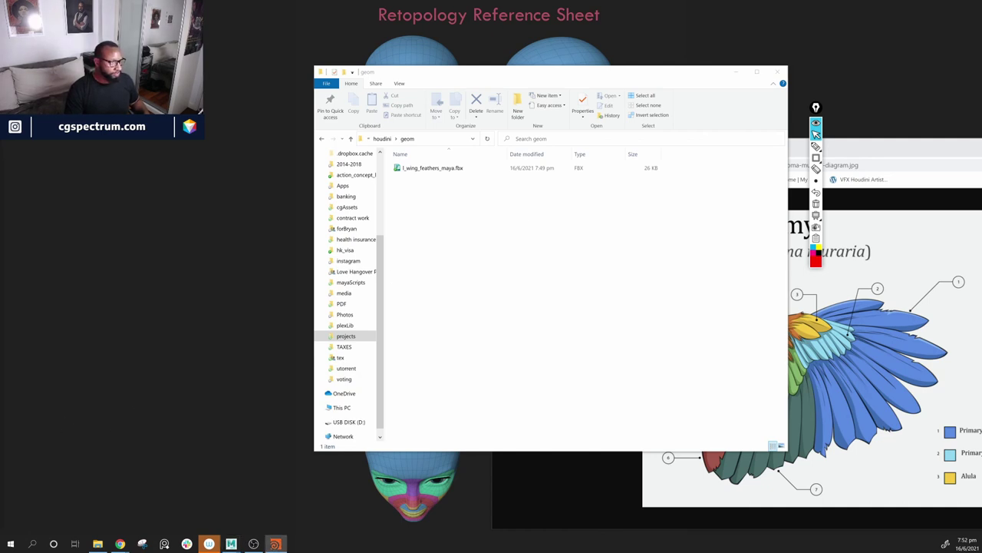
click(275, 543)
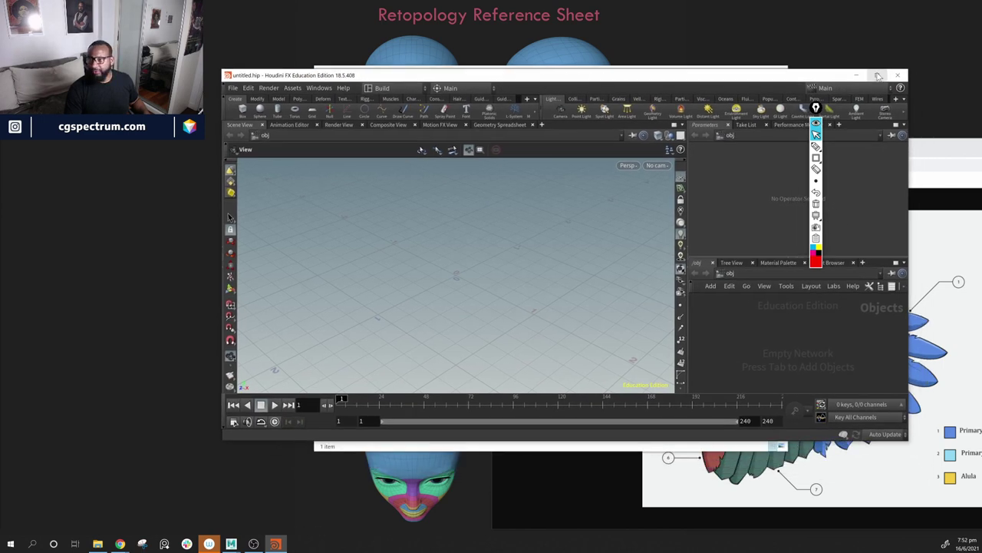
click(878, 75)
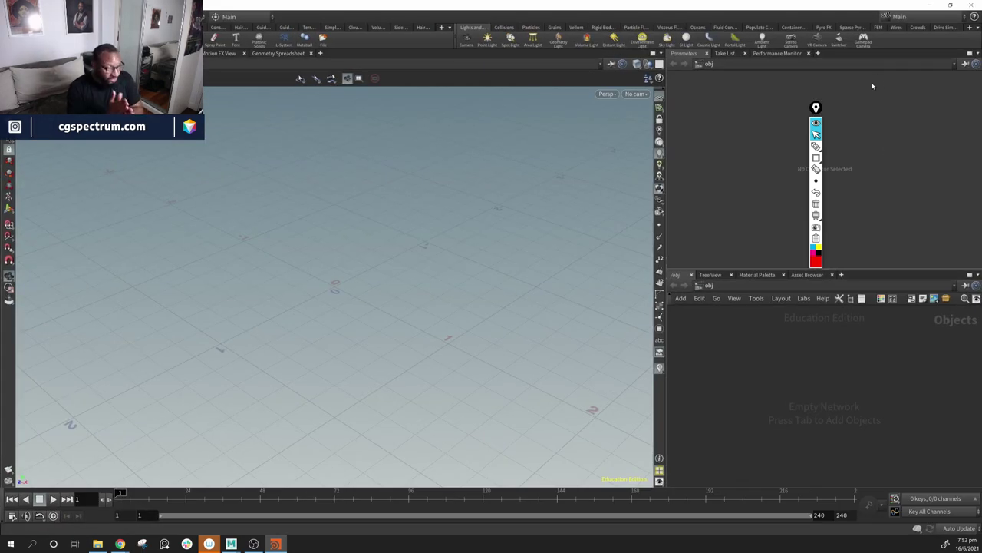
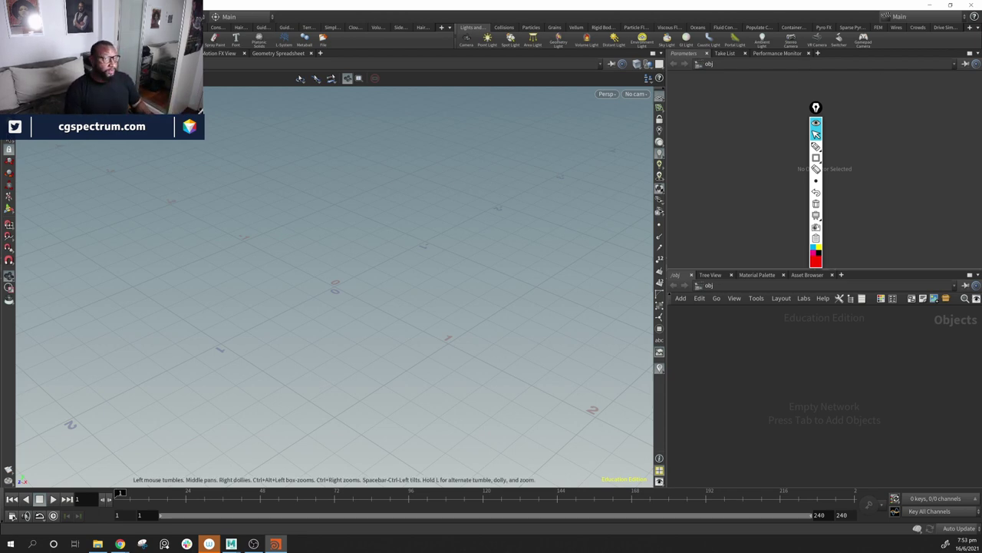
Step: Start a new Houdini project, widen its settings dialog and open the folder browser for the project path
click(11, 16)
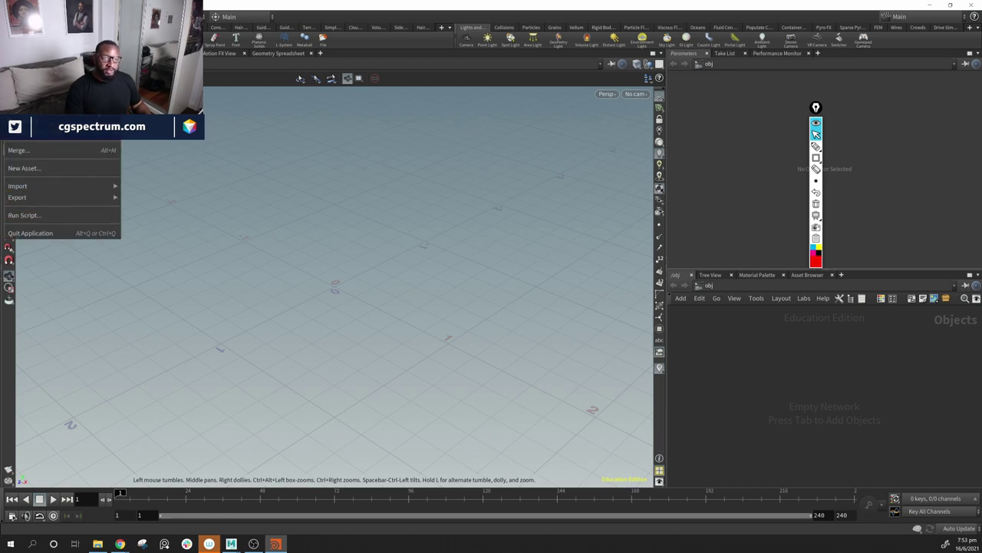
click(29, 43)
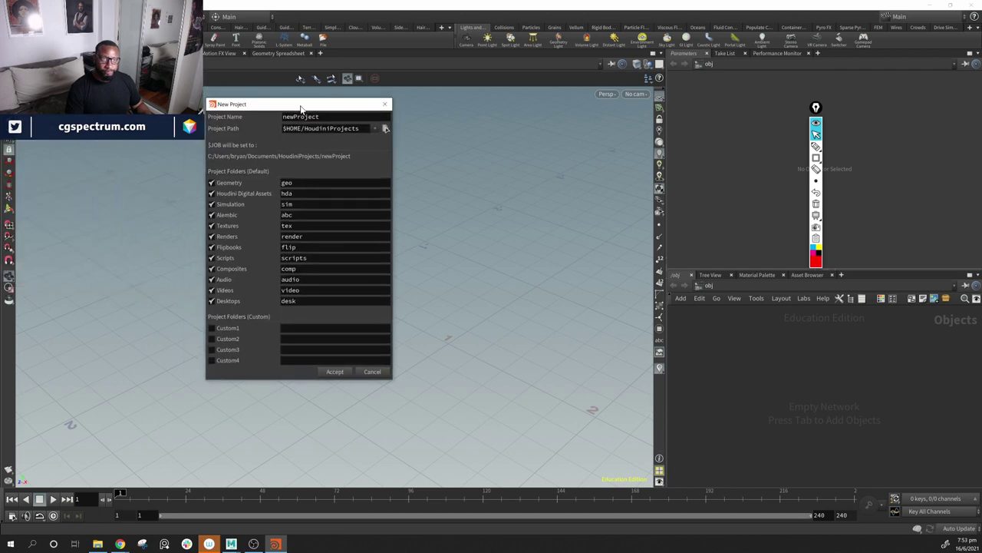
drag(392, 173, 541, 186)
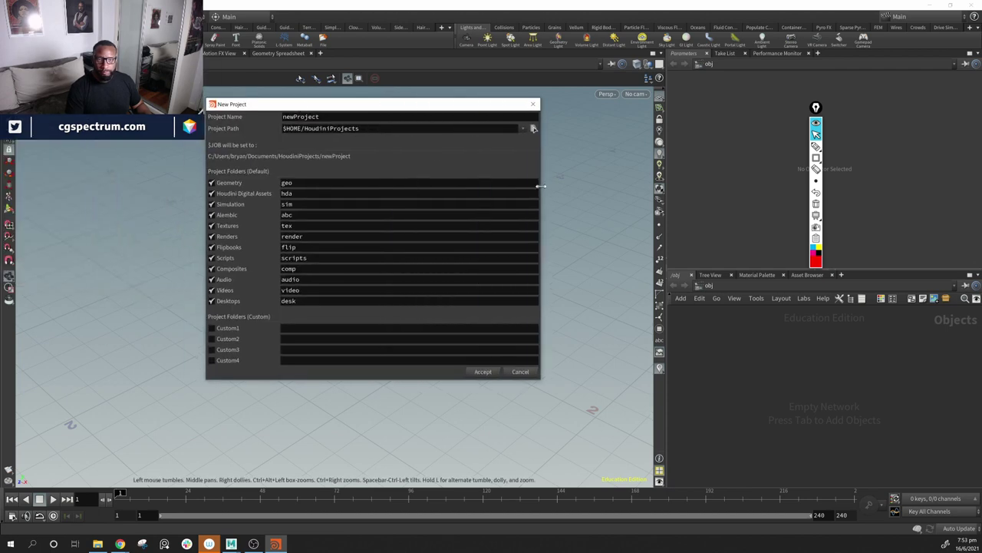
click(534, 129)
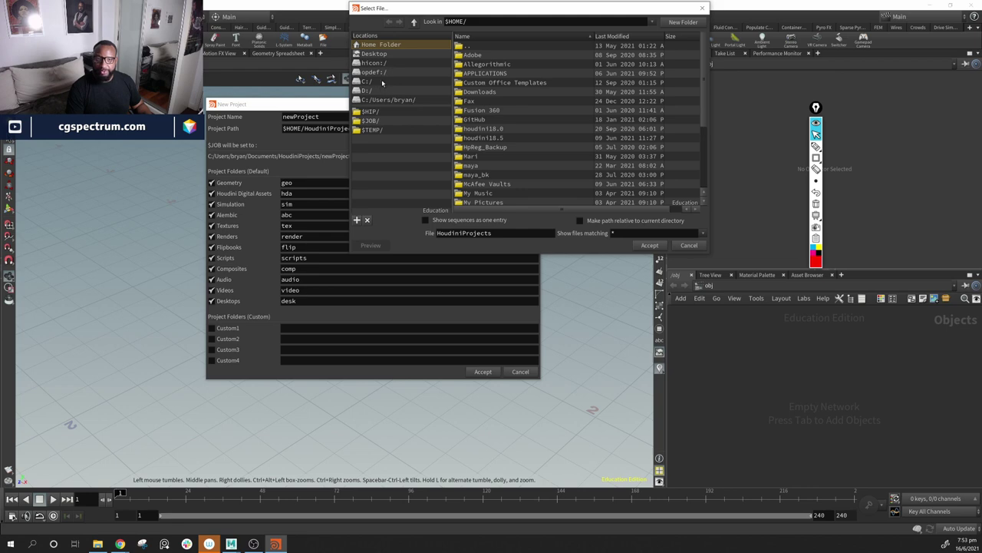
Step: Browse from the user folder to Dropbox/projects/3D/mayaProjects for the project path
click(383, 100)
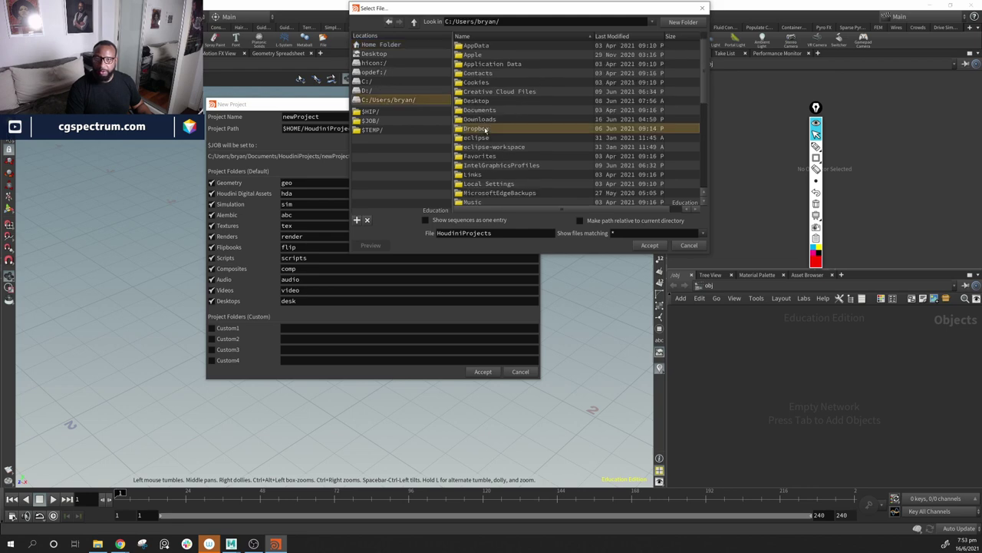
double_click(485, 127)
scroll(491, 154, down, 5)
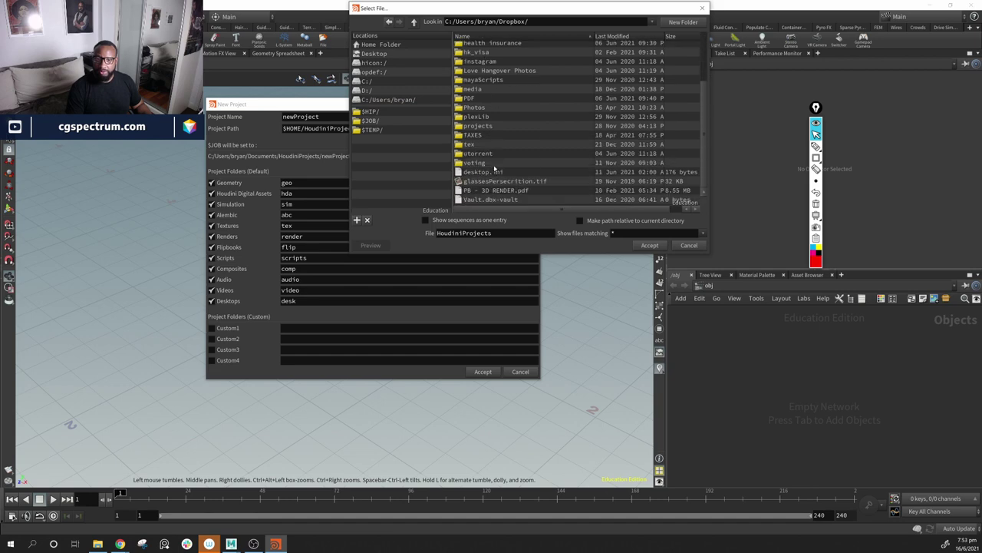
scroll(491, 153, up, 2)
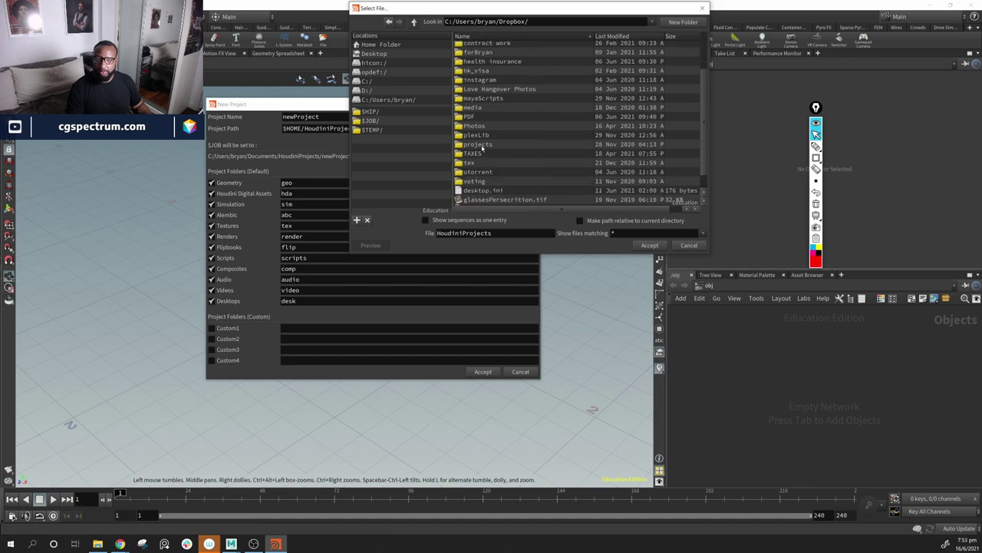
scroll(482, 149, up, 1)
scroll(497, 162, down, 1)
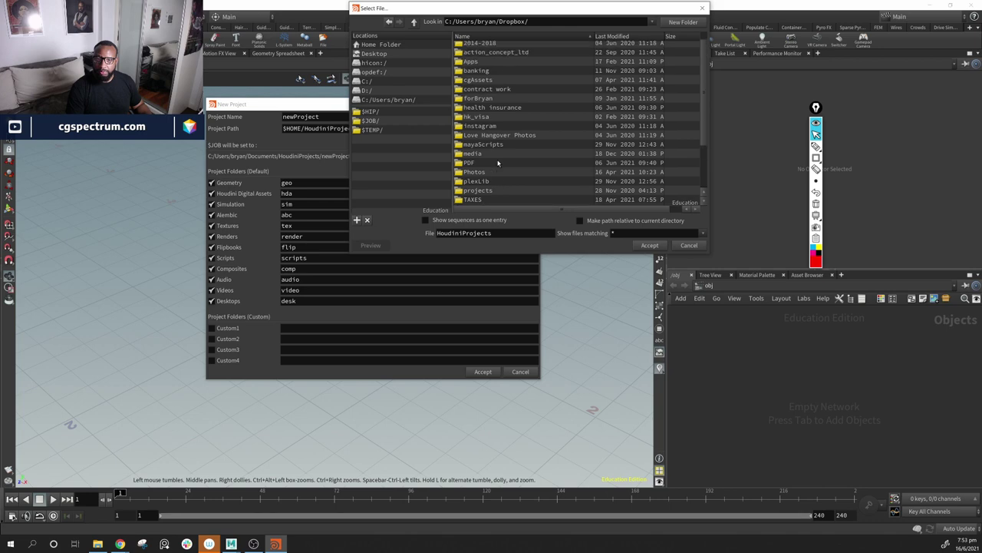
double_click(477, 144)
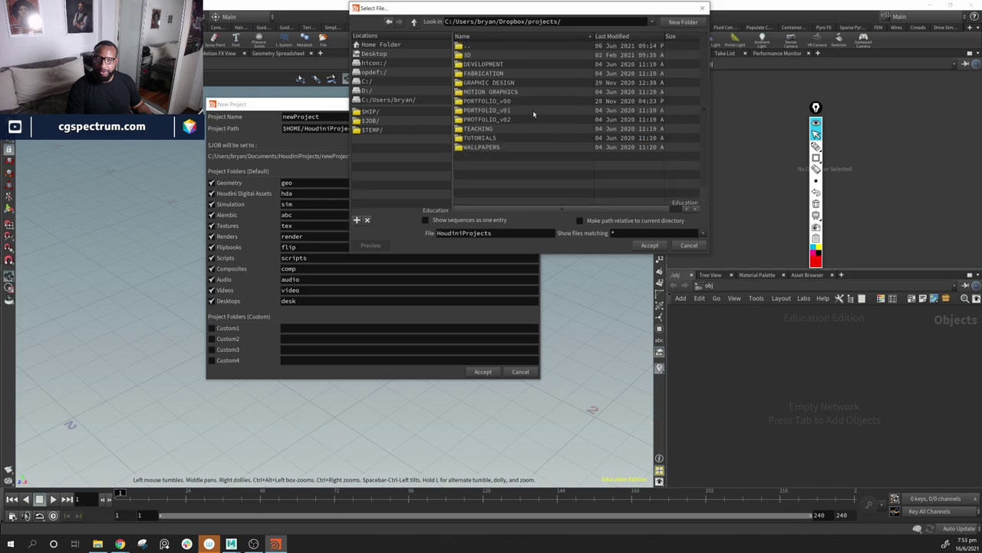
double_click(526, 55)
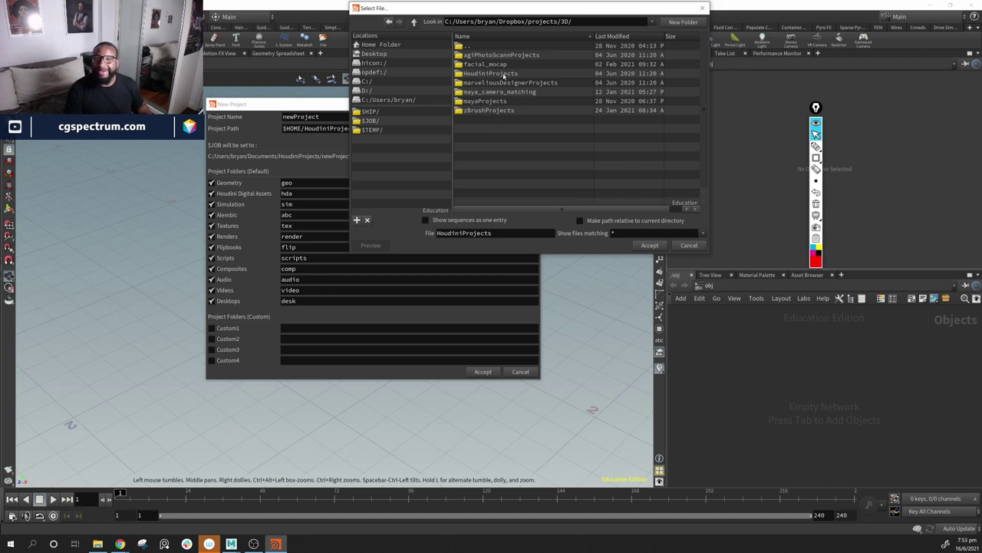
double_click(497, 101)
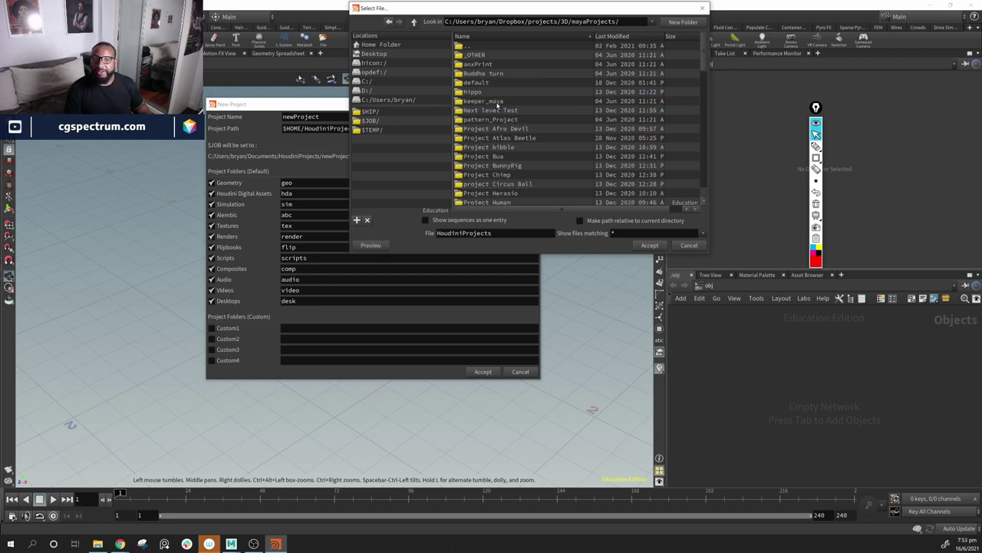
Step: Sort the folders by last modified date and set the project path to HoudiniProjects inside project_valkyrie
click(622, 37)
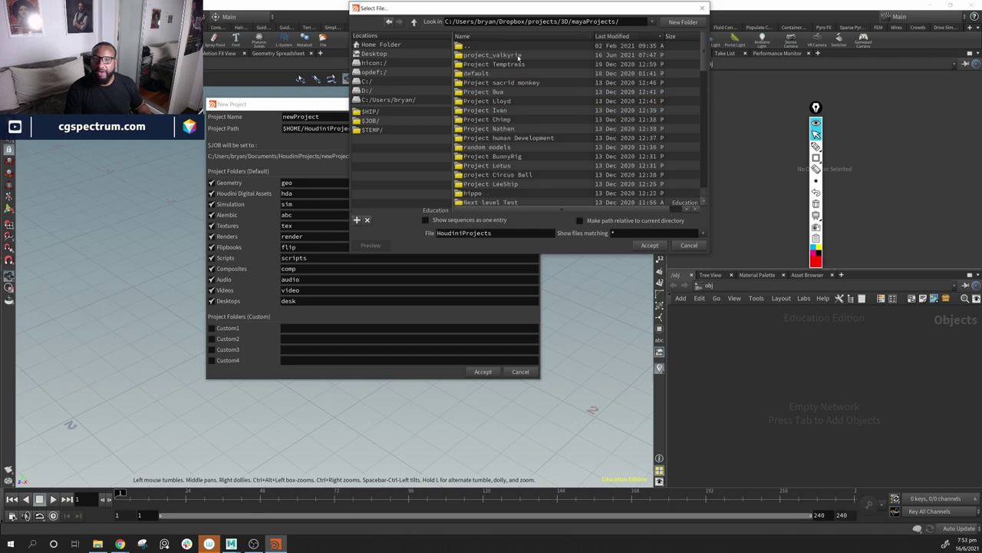
double_click(491, 55)
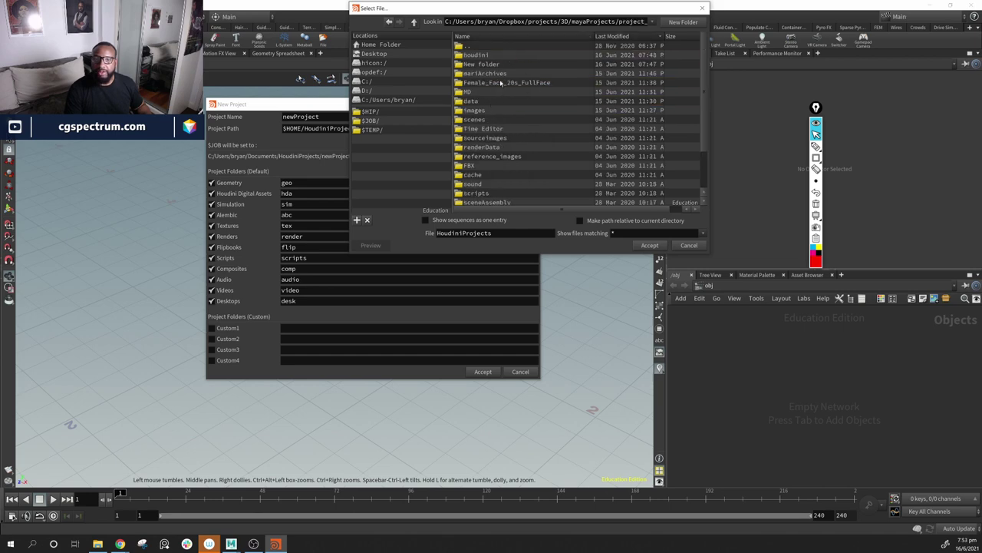
click(491, 58)
click(647, 246)
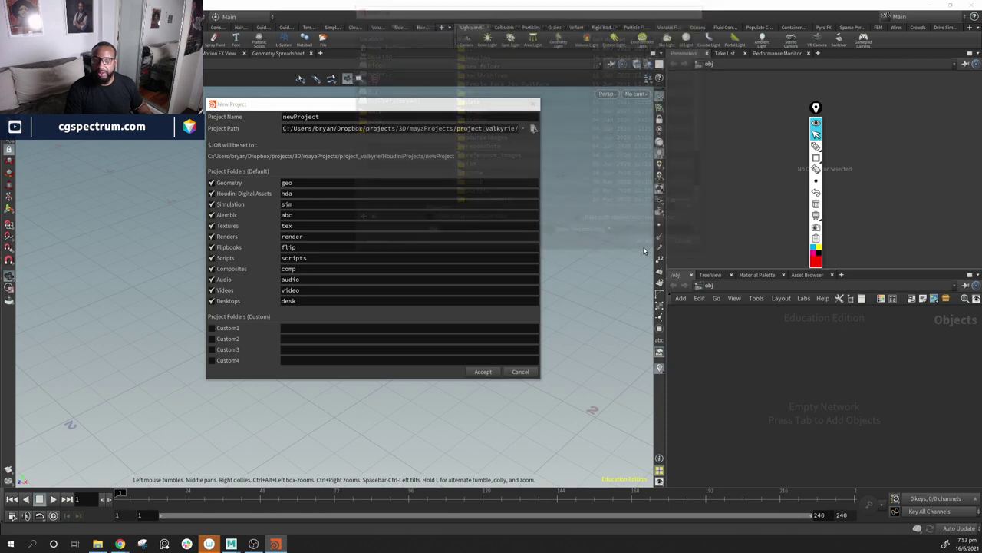
Step: Widen the New Project dialog, name the project valkyrie and create it with the default folders
drag(540, 163, 659, 177)
double_click(367, 116)
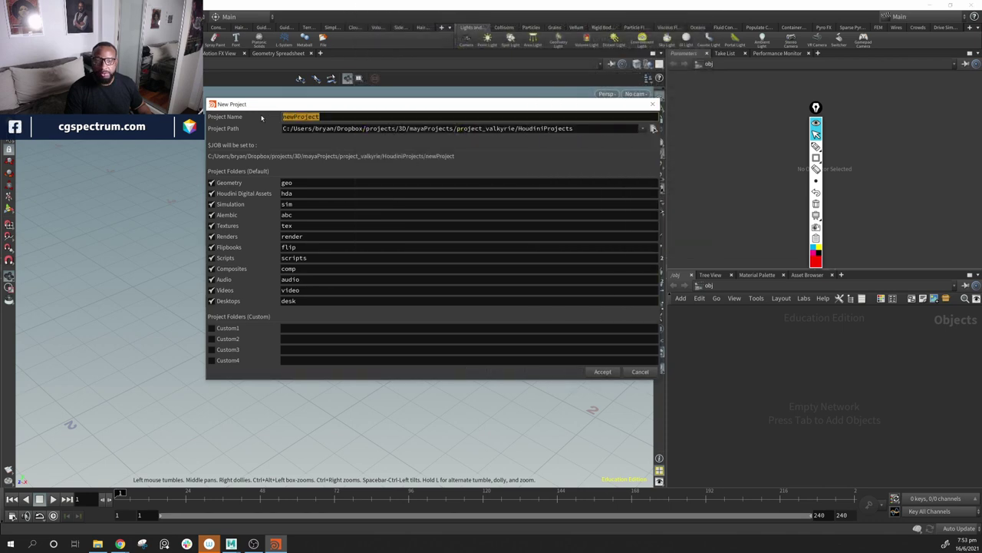
text(V)
key(BackSpace)
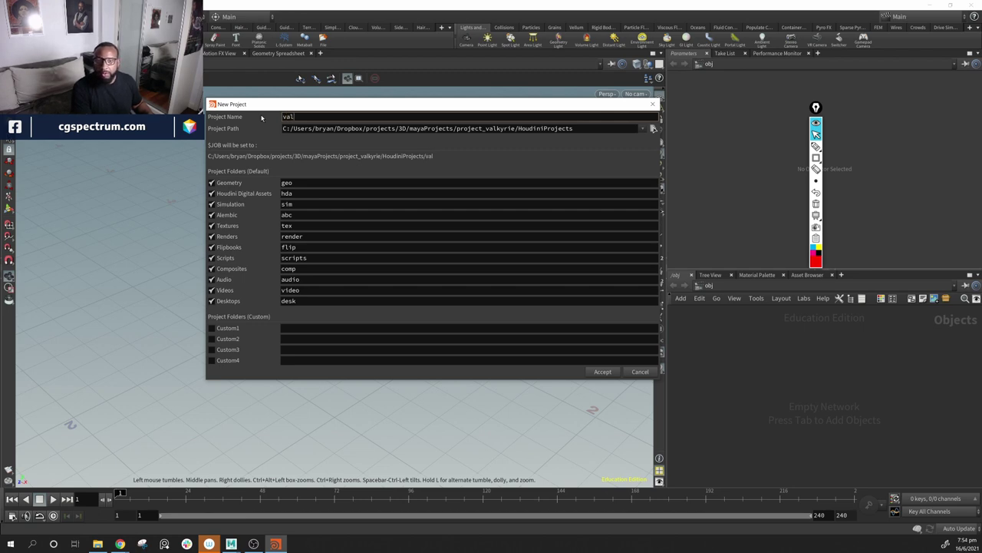
text(kyrie_)
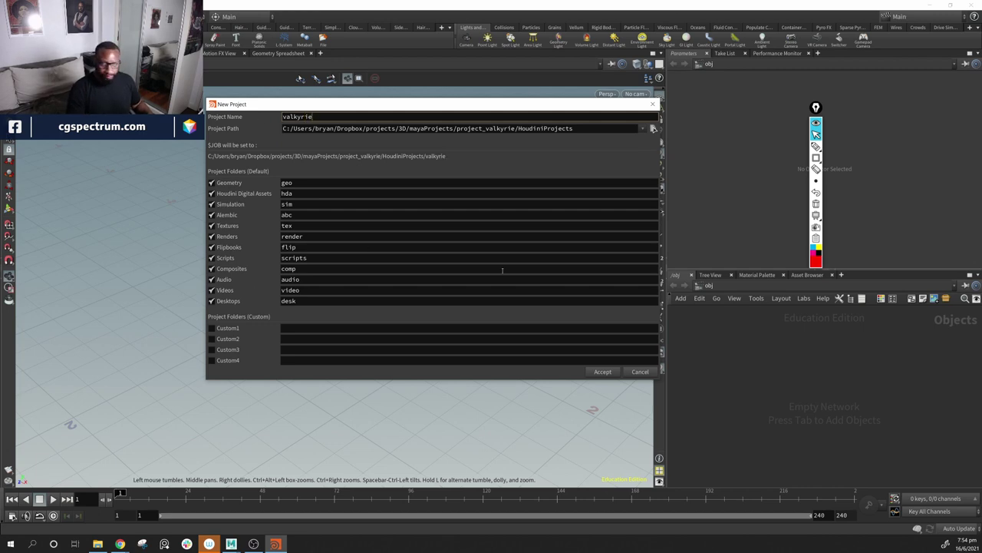
click(609, 373)
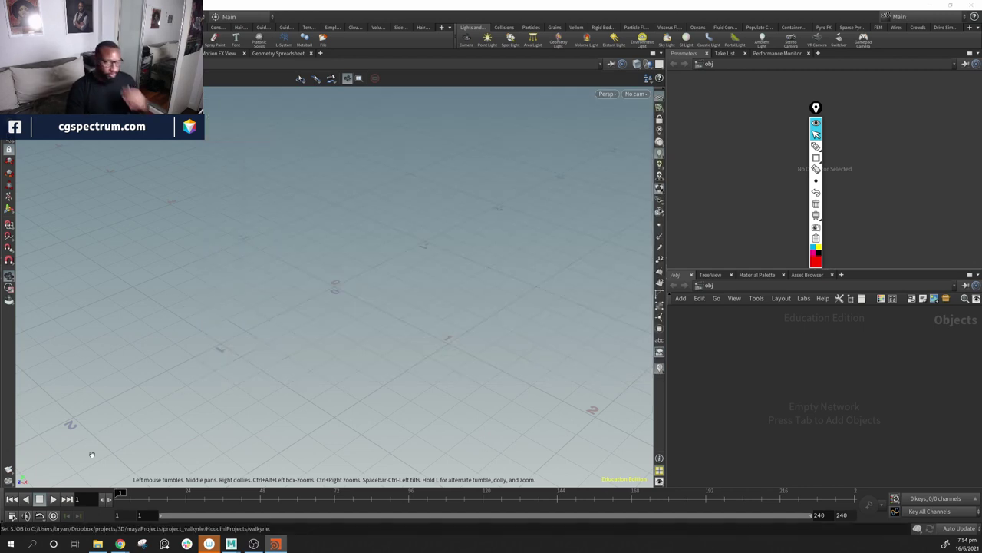
Step: Switch to File Explorer and inspect the houdini and HoudiniProjects folders inside project_valkyrie
click(98, 543)
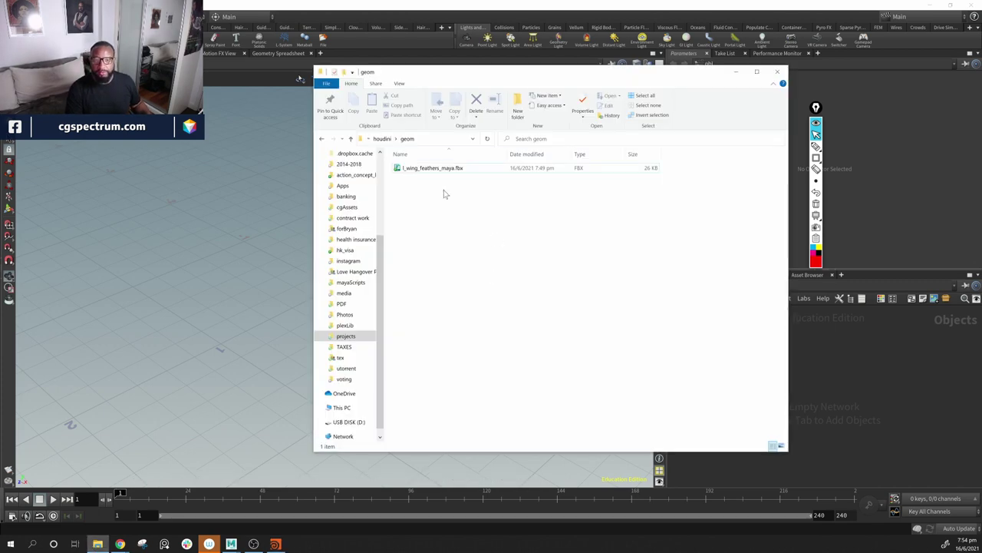
click(322, 139)
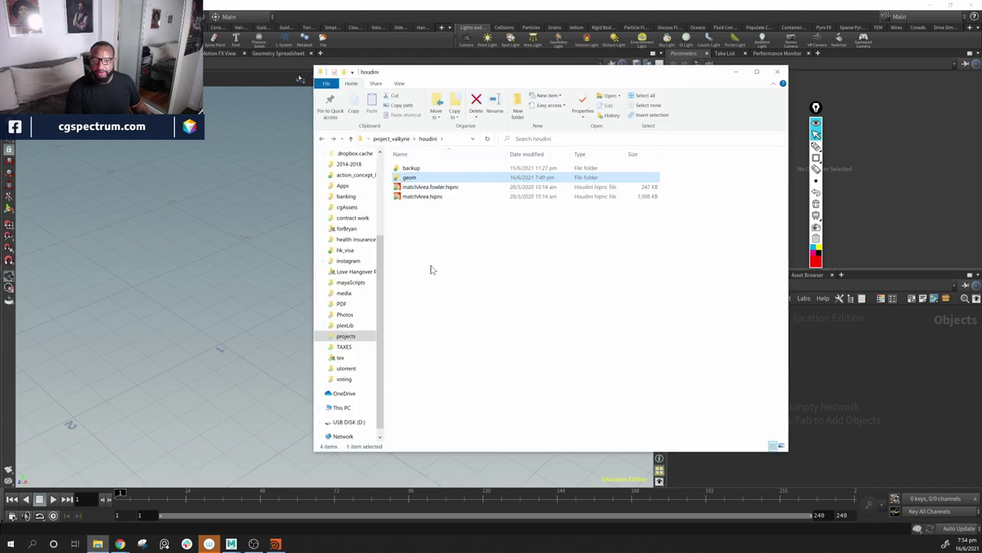
click(391, 138)
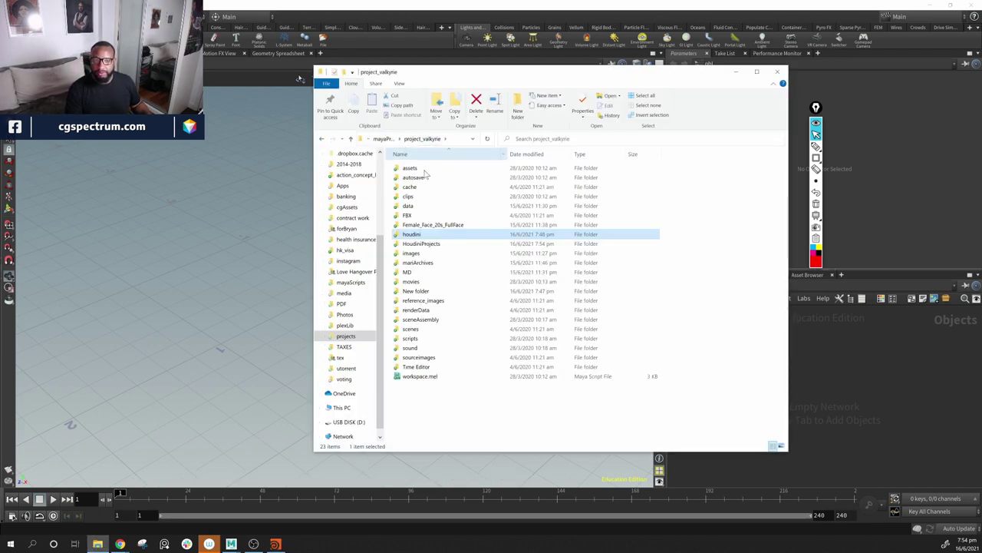
double_click(430, 237)
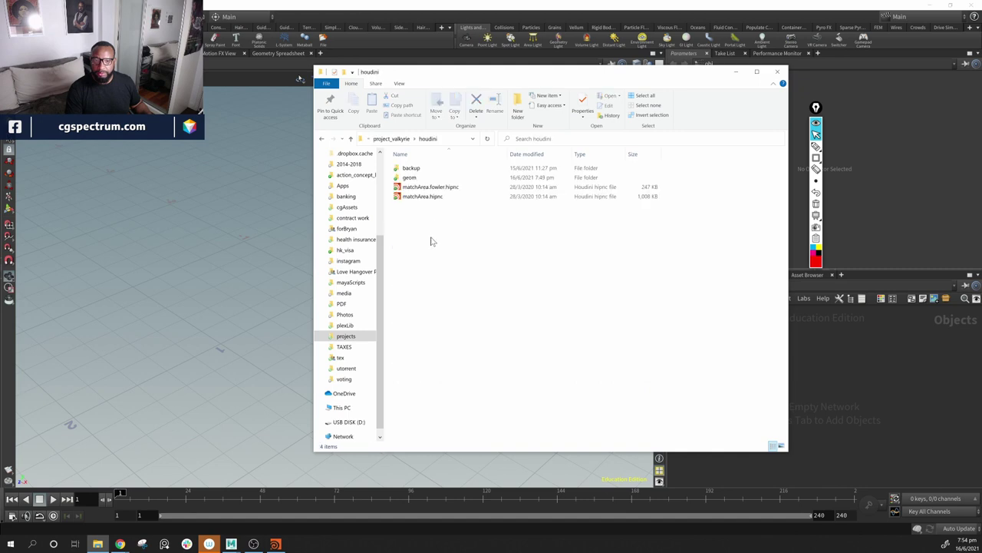
click(321, 139)
double_click(426, 239)
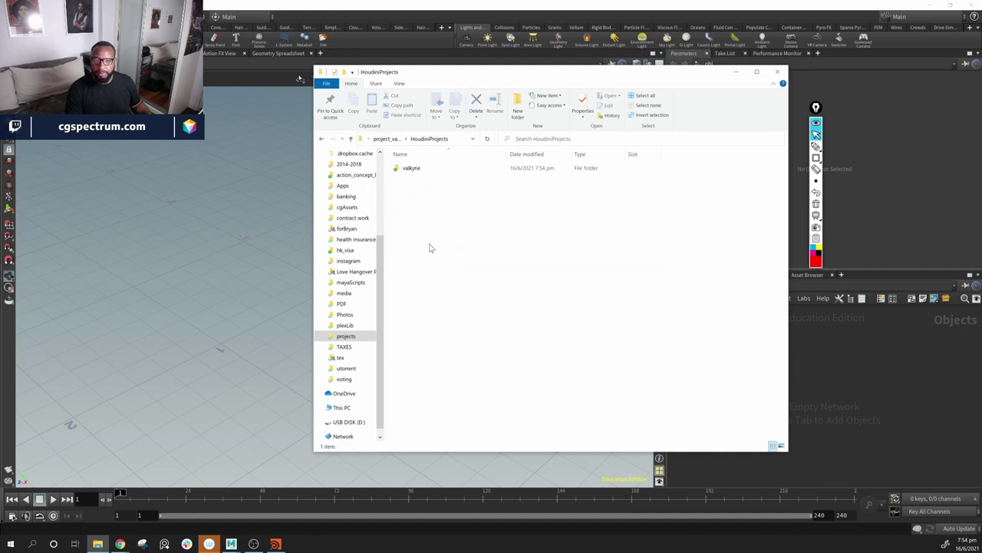
click(321, 139)
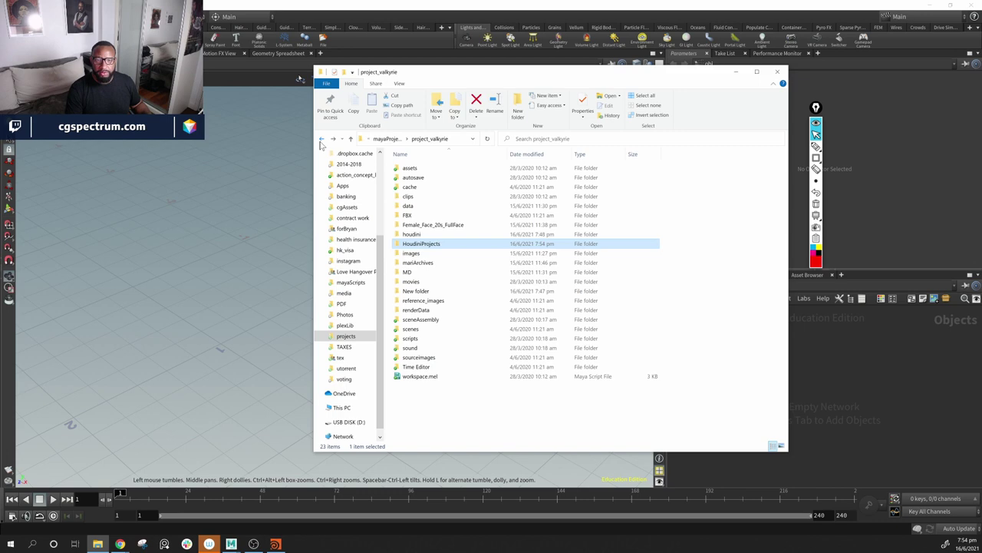
Step: Move matchArea.fowler.hipnc and matchArea.hipnc from the houdini folder into HoudiniProjects/valkyrie
click(421, 234)
double_click(421, 235)
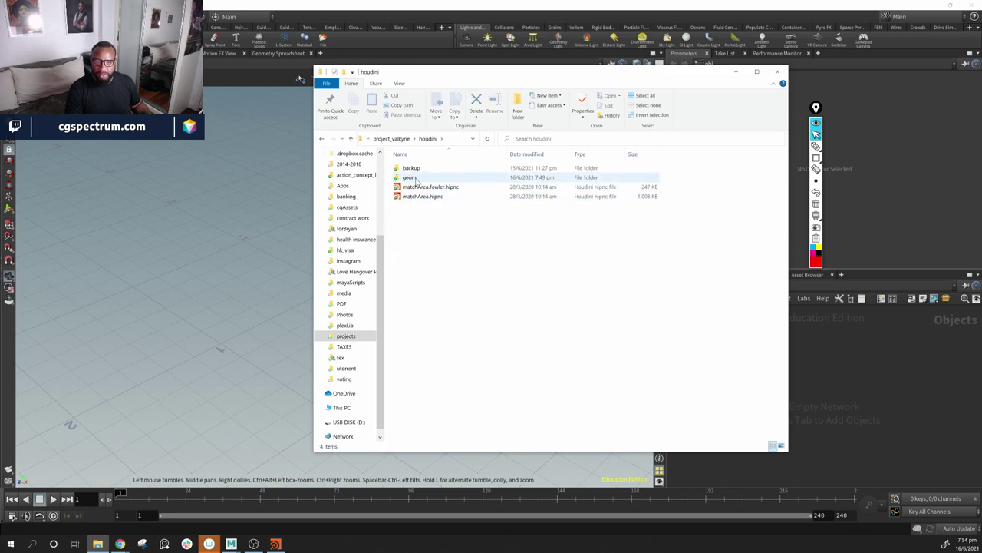
drag(465, 222, 391, 183)
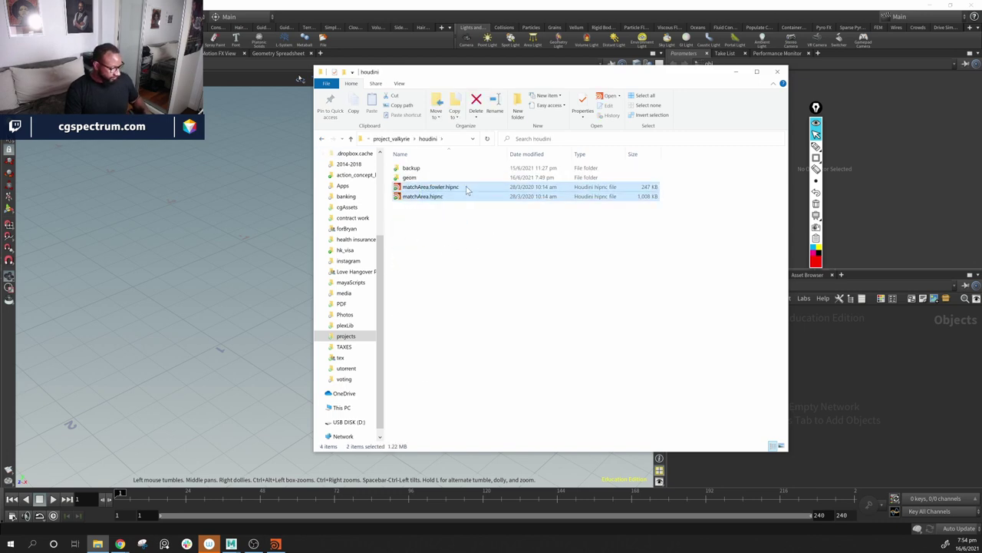
click(321, 139)
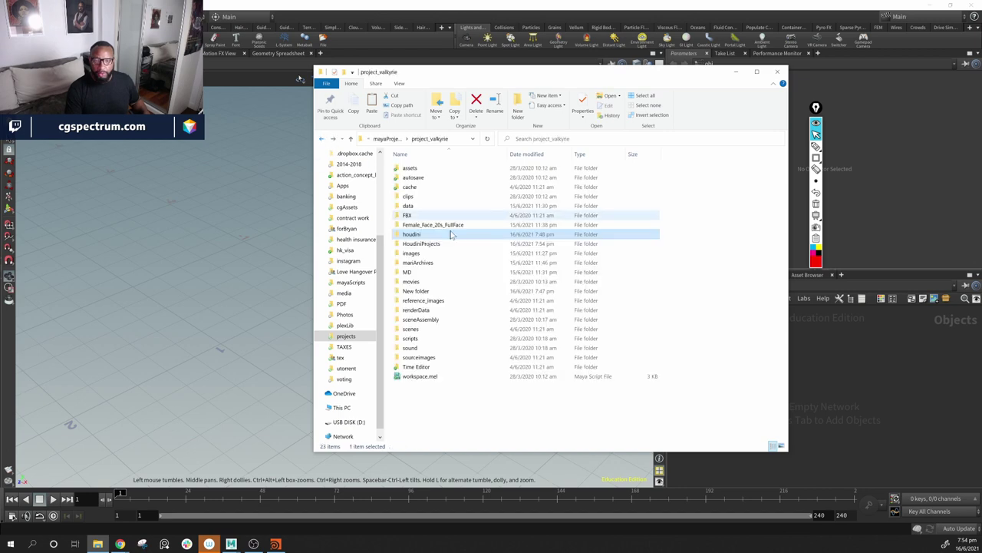
click(436, 244)
double_click(438, 247)
double_click(410, 171)
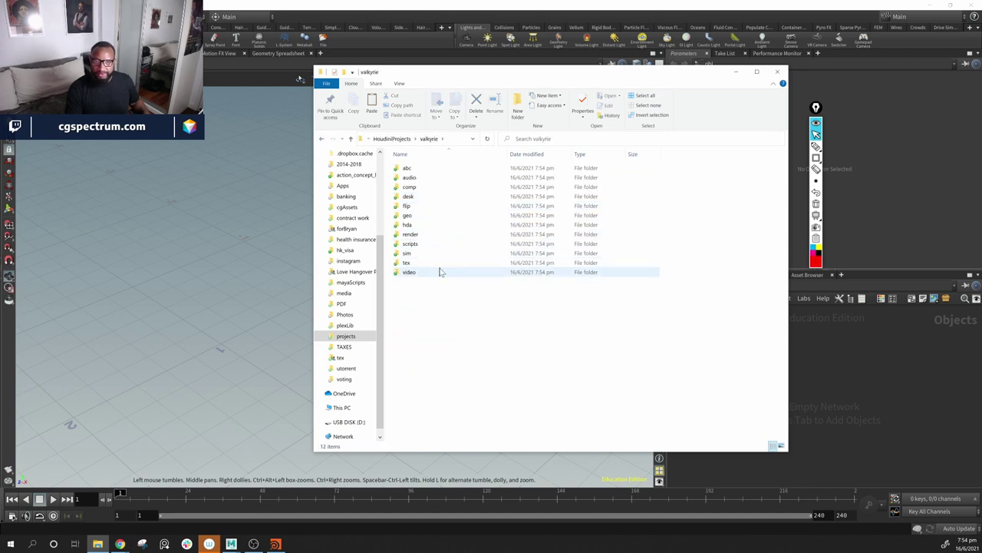
key(ctrl+v)
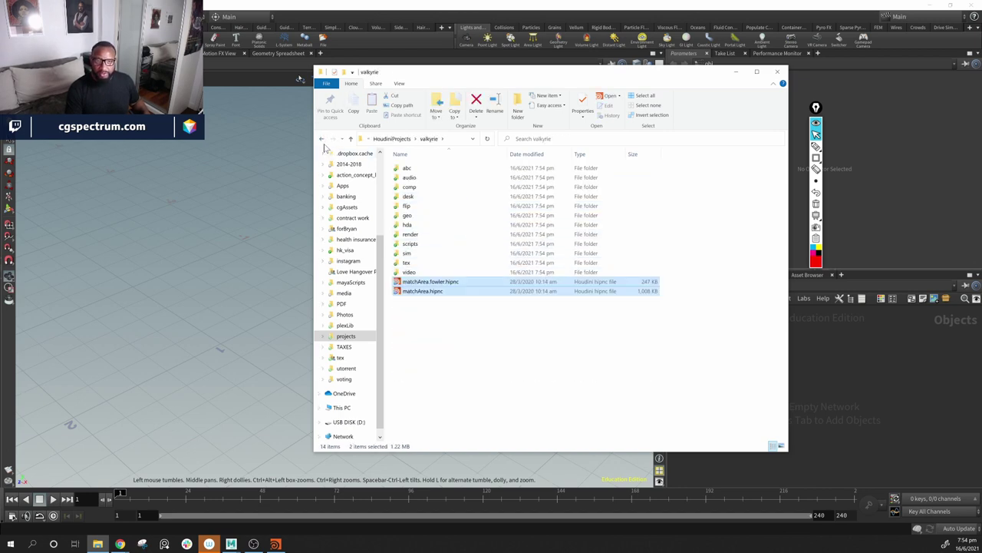
Step: Move l_wing_feathers_maya.fbx from houdini/geom into the geo folder of HoudiniProjects/valkyrie
click(321, 139)
click(322, 139)
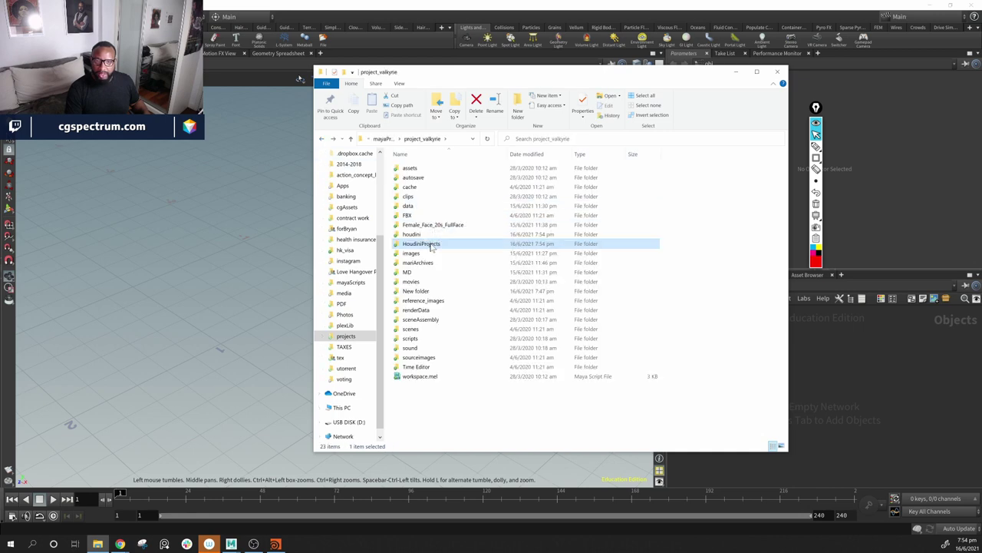
click(419, 234)
double_click(418, 234)
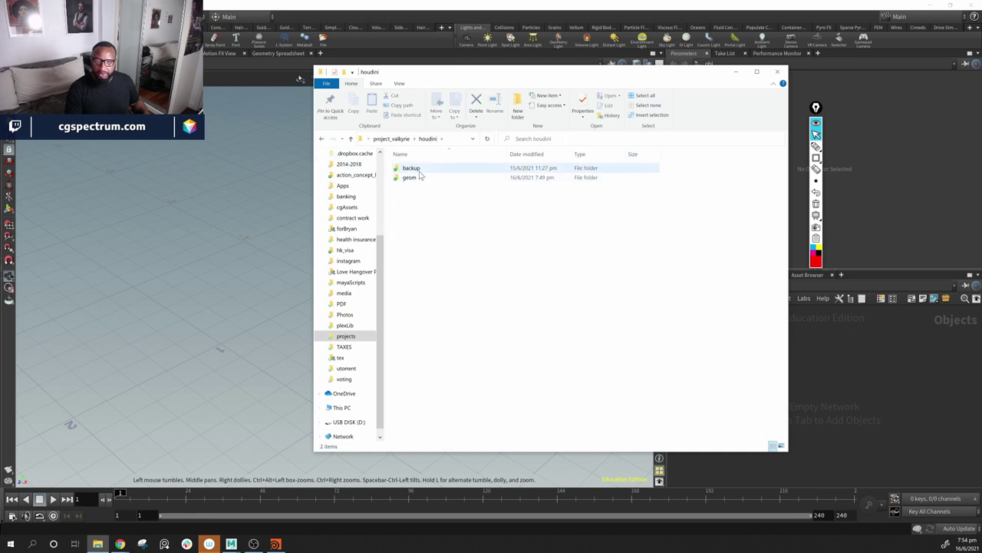
double_click(416, 180)
drag(413, 214, 464, 169)
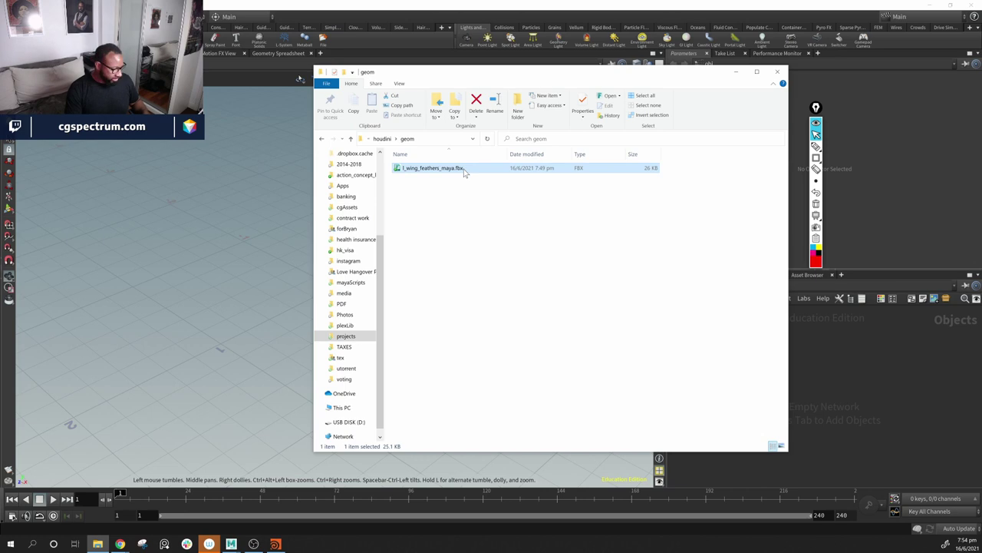
click(322, 138)
click(322, 138)
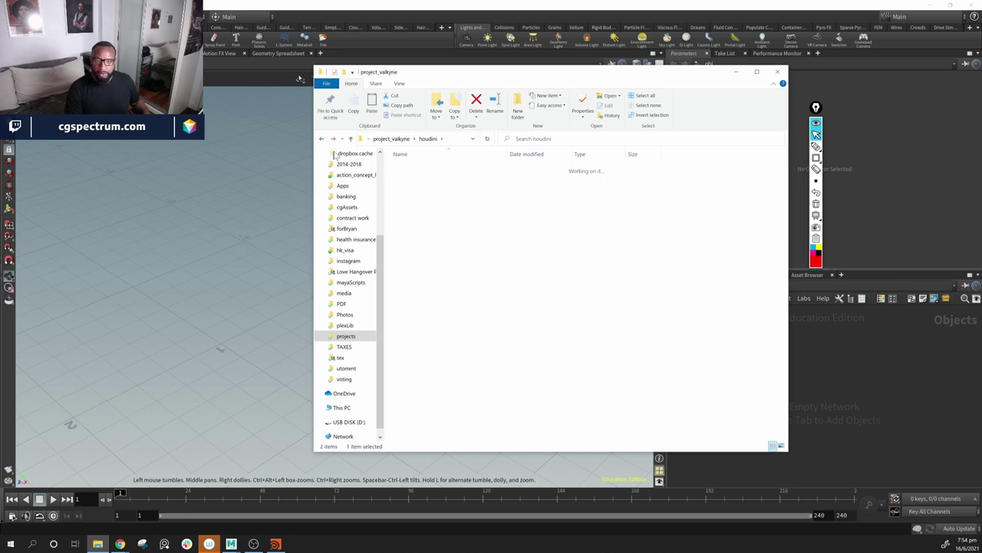
click(430, 244)
double_click(430, 244)
double_click(414, 169)
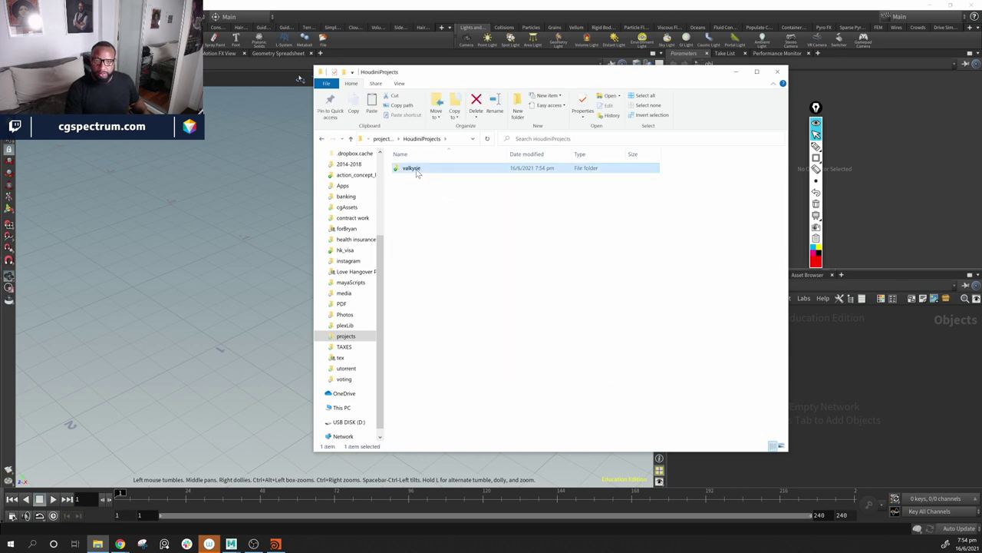
double_click(430, 216)
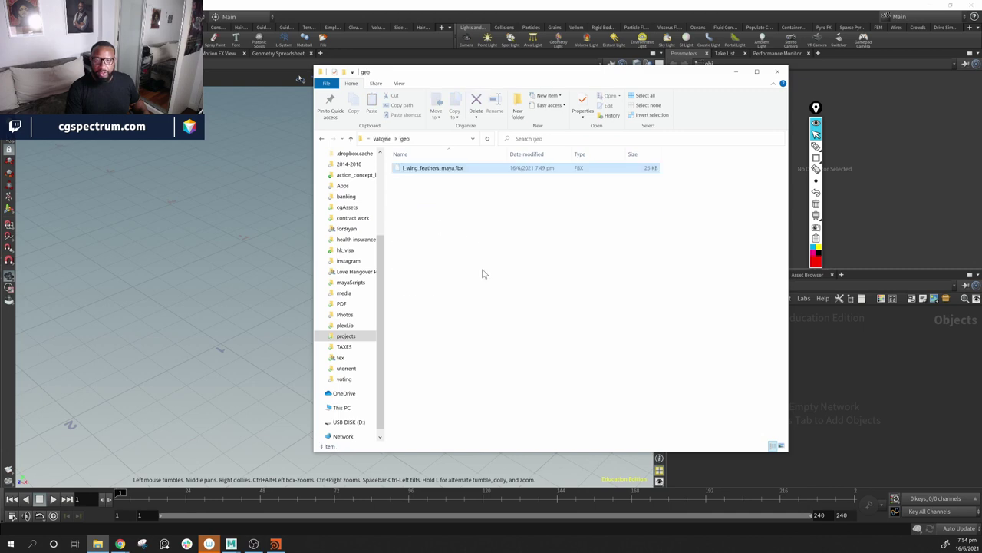
Step: Delete the old houdini folder from project_valkyrie and switch back to Houdini's network editor
click(322, 138)
click(322, 138)
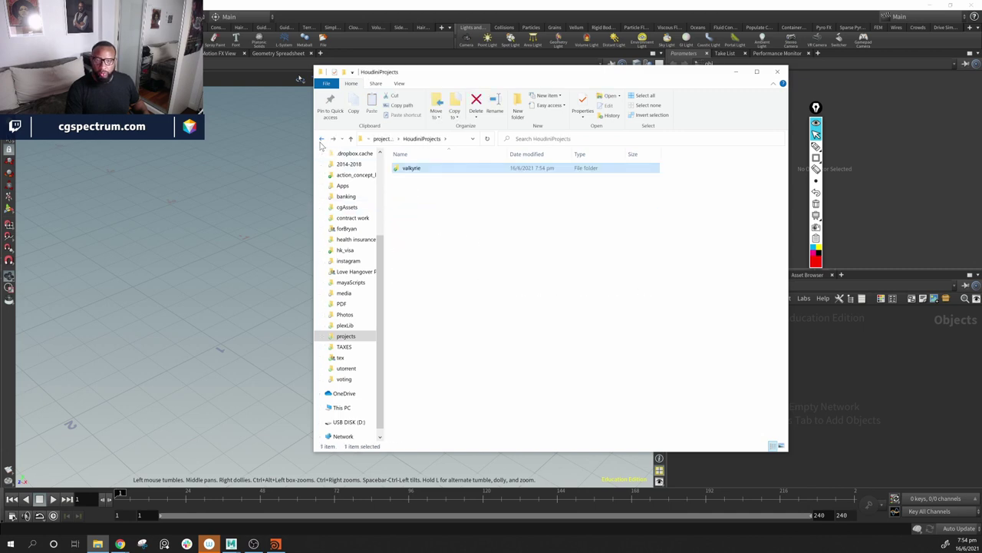
click(322, 138)
click(430, 235)
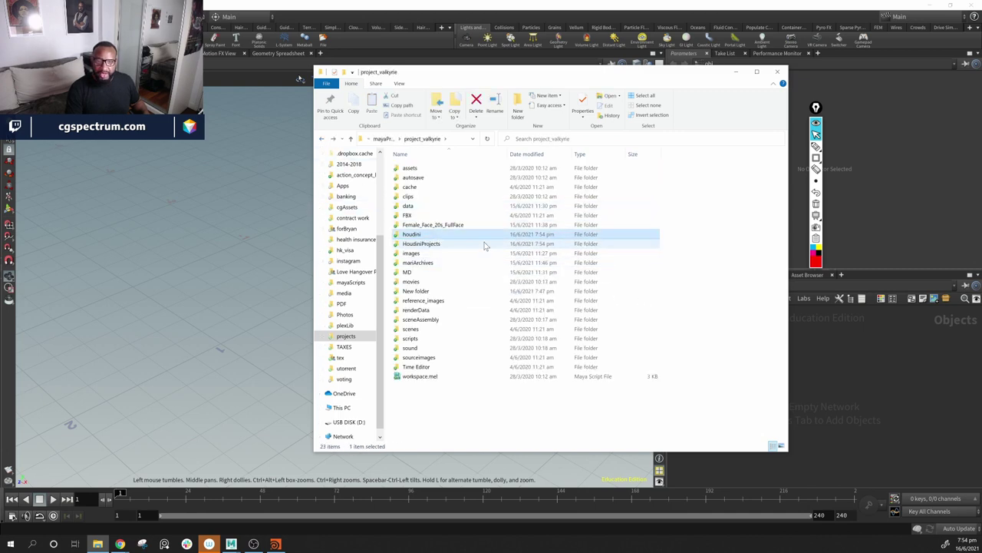
key(Delete)
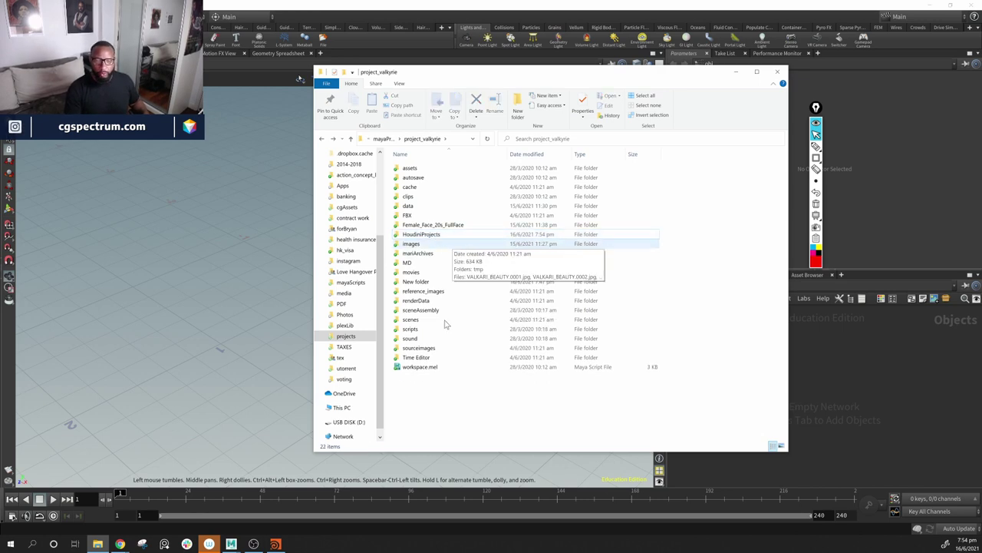
click(879, 418)
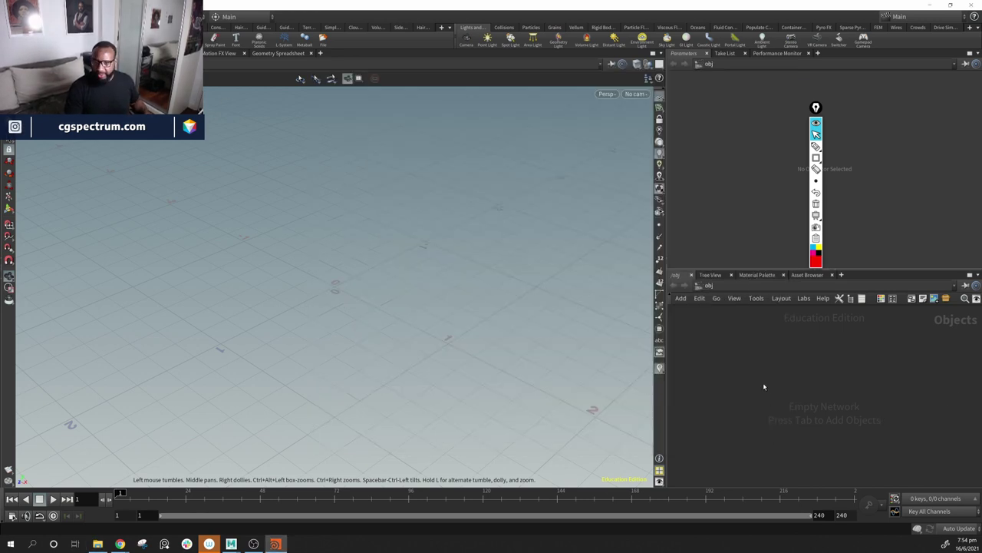
Step: Add a Geometry object to the empty object network and enter it
key(Tab)
text(geo)
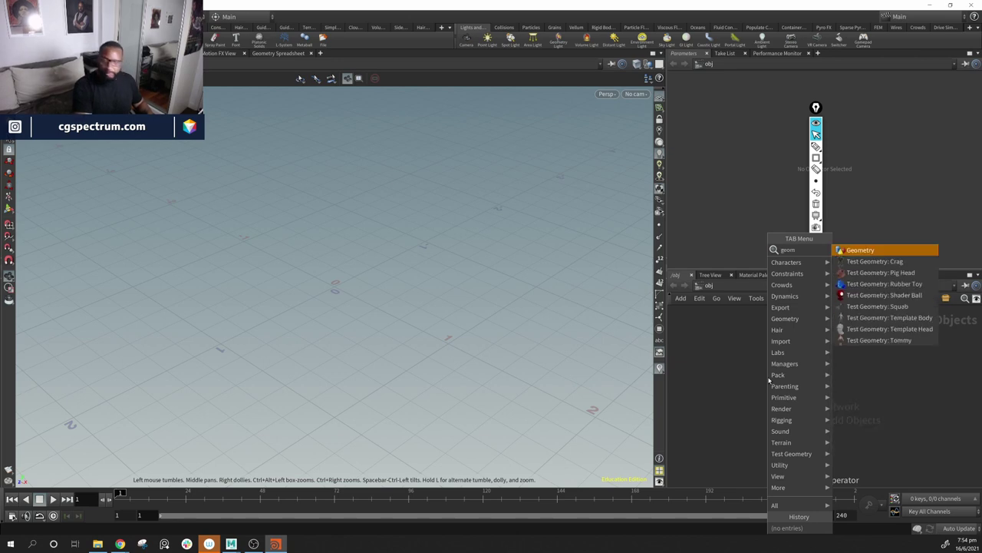
key(Return)
click(769, 379)
double_click(769, 380)
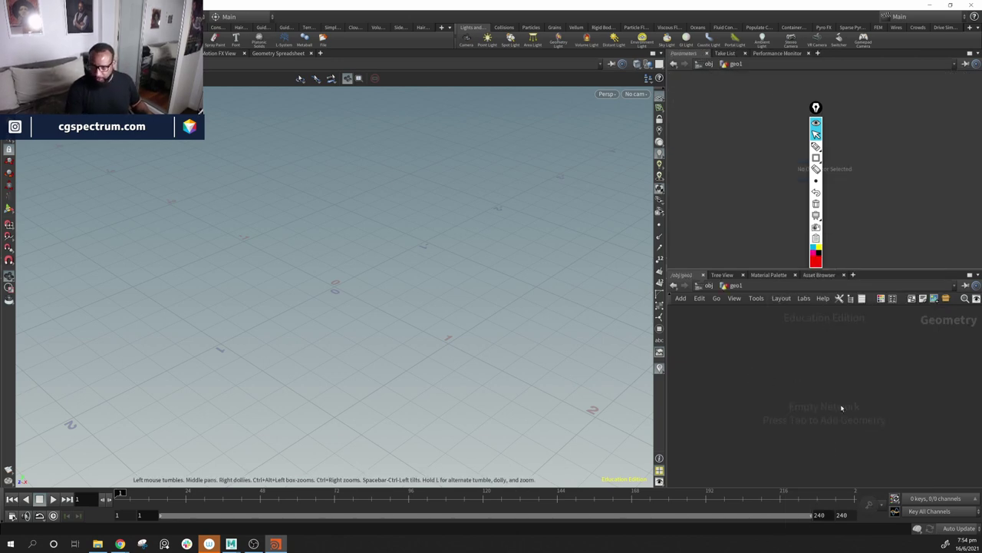
Step: Return to the object level, rename the new Geometry object as FEATHERS and reposition its node slightly
click(698, 286)
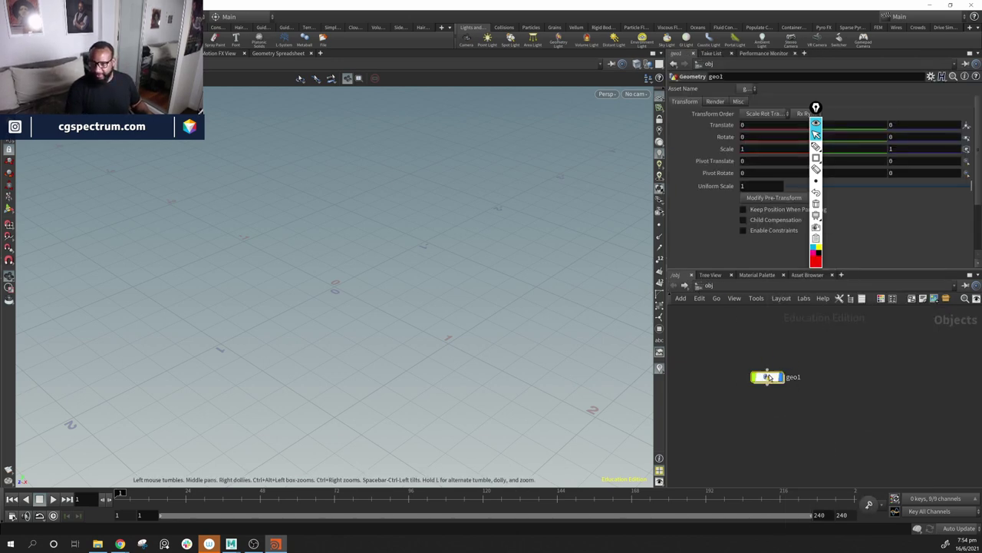
text(FEATHER)
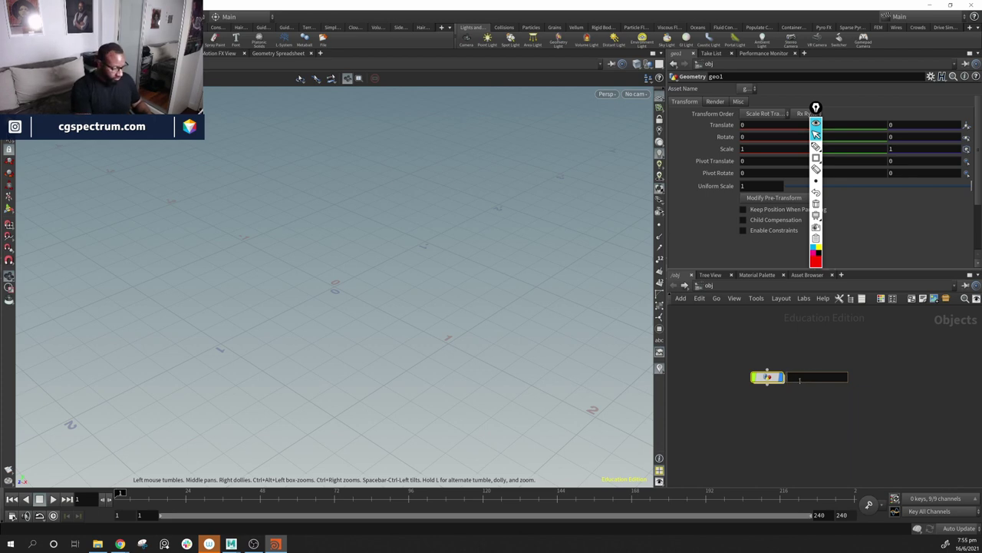
text(FEATHERS)
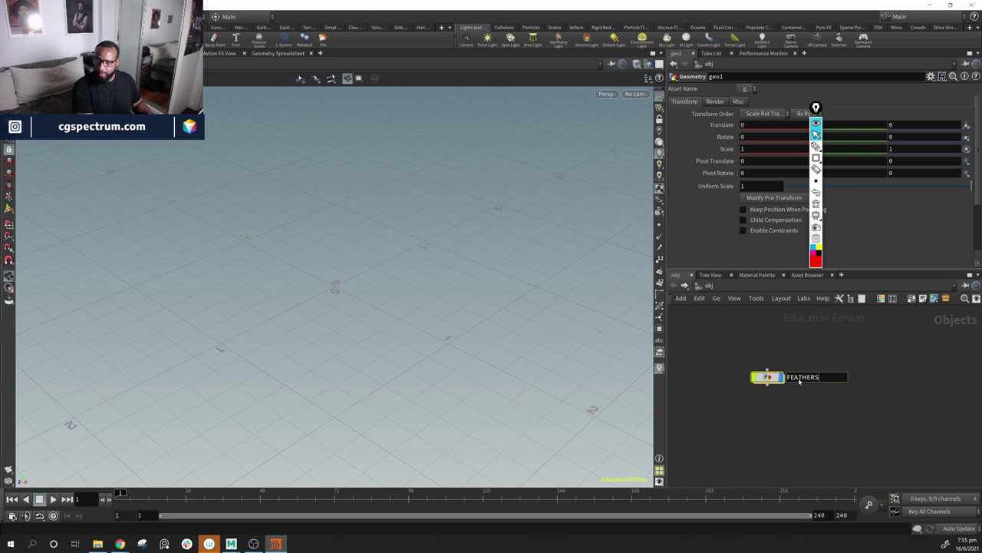
key(Return)
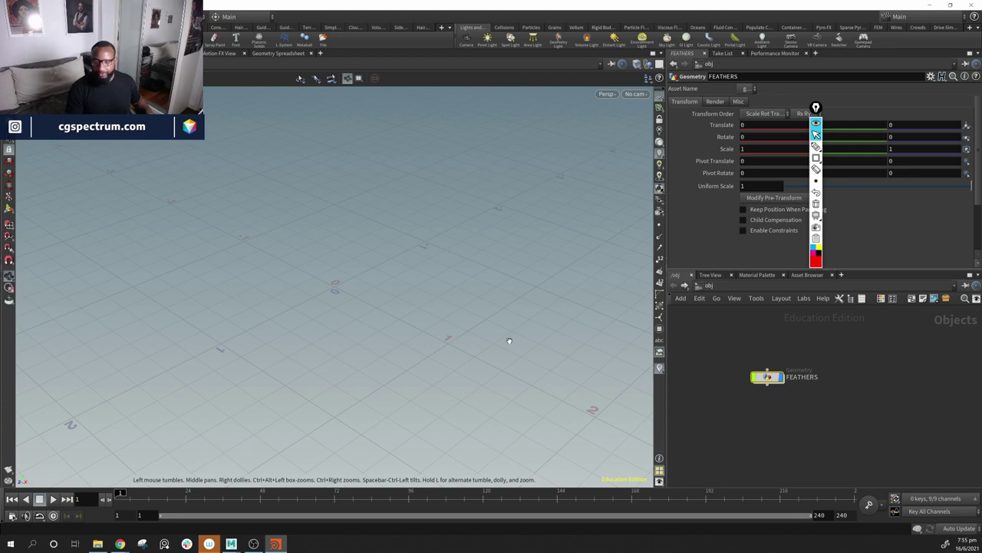
drag(509, 340, 445, 373)
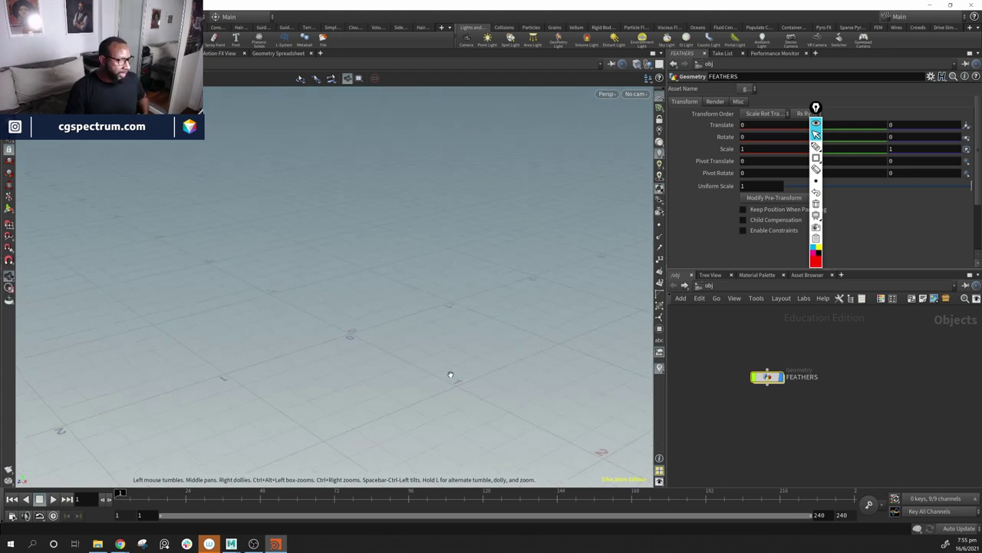
mouse_move(767, 377)
mouse_down()
mouse_move(783, 367)
mouse_move(774, 362)
mouse_move(746, 386)
mouse_move(754, 368)
mouse_up()
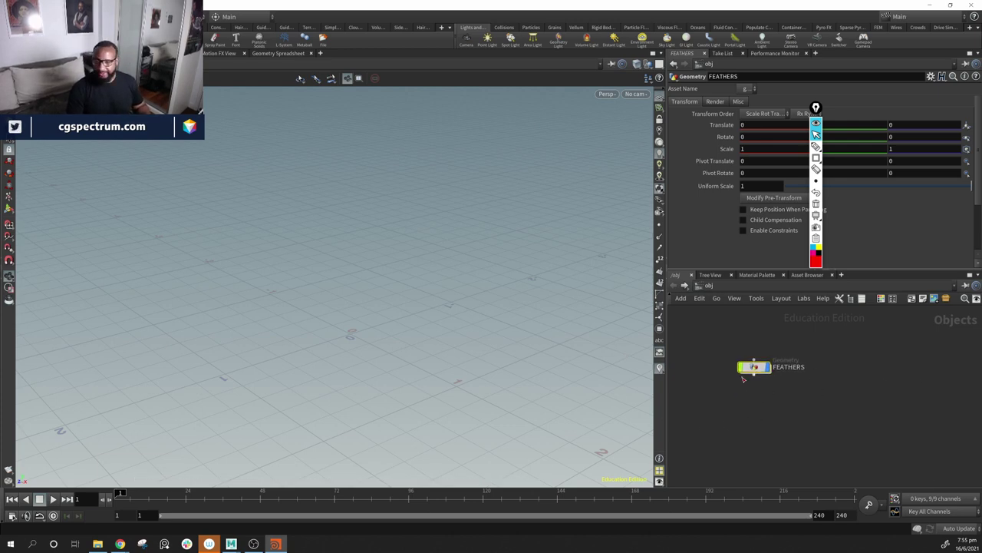
Step: Add a File node inside the FEATHERS geometry network
double_click(753, 368)
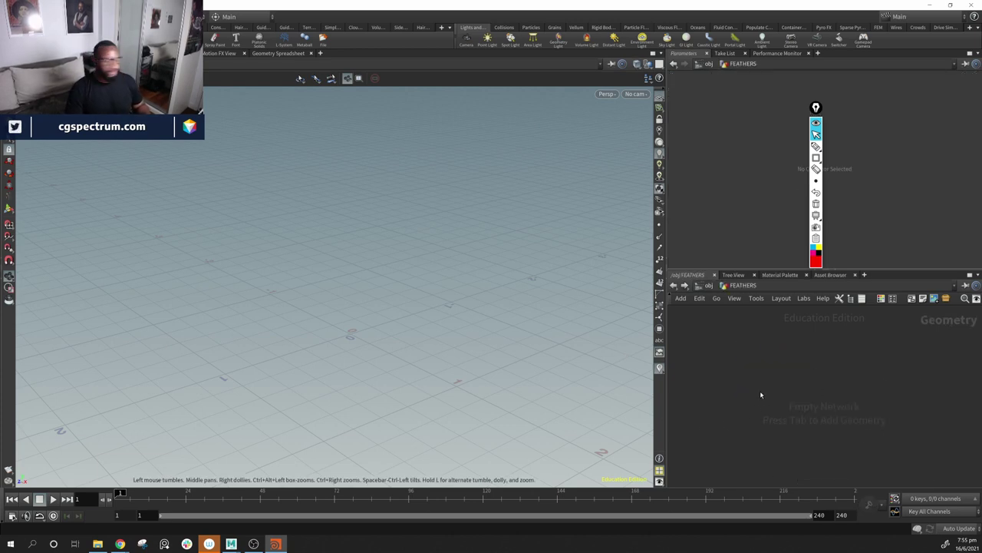
key(Tab)
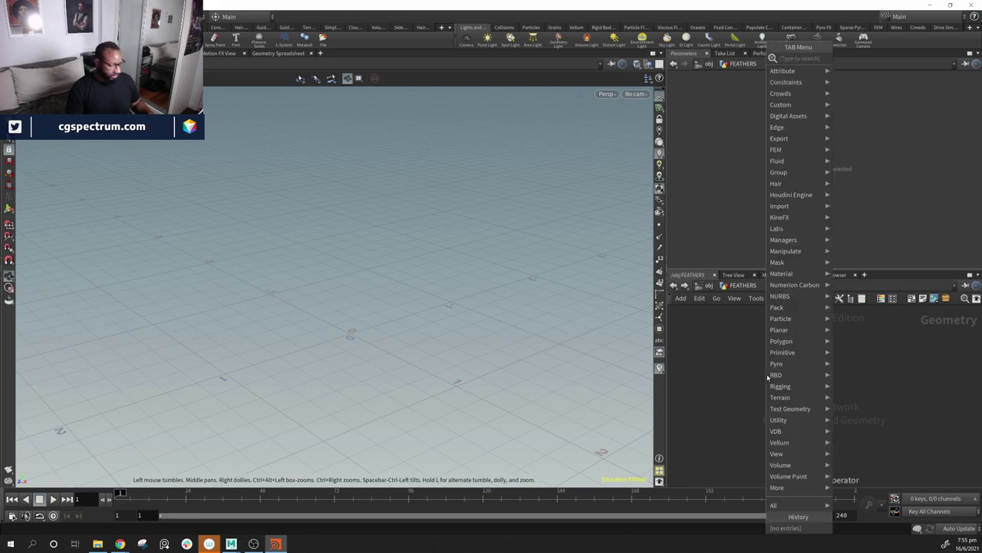
text(file)
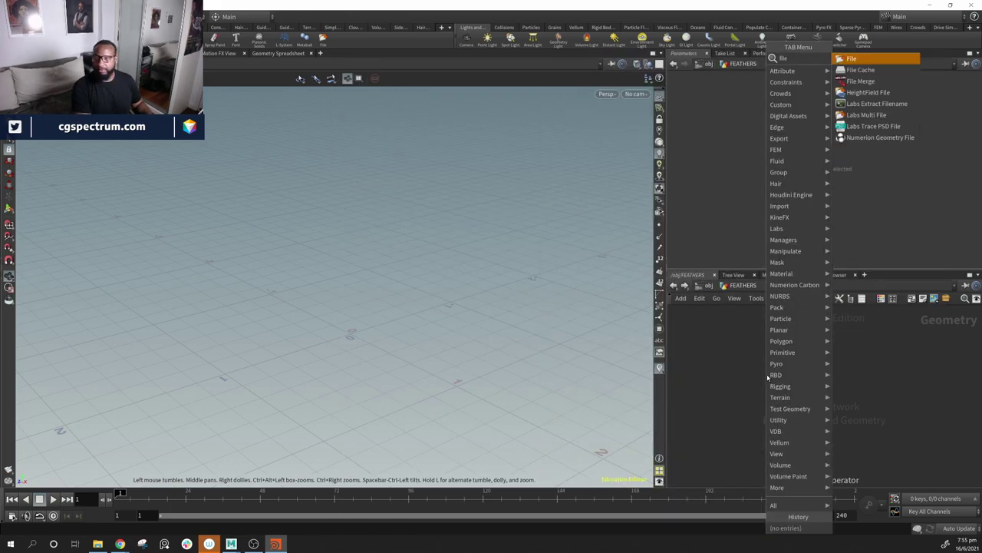
key(Return)
click(766, 376)
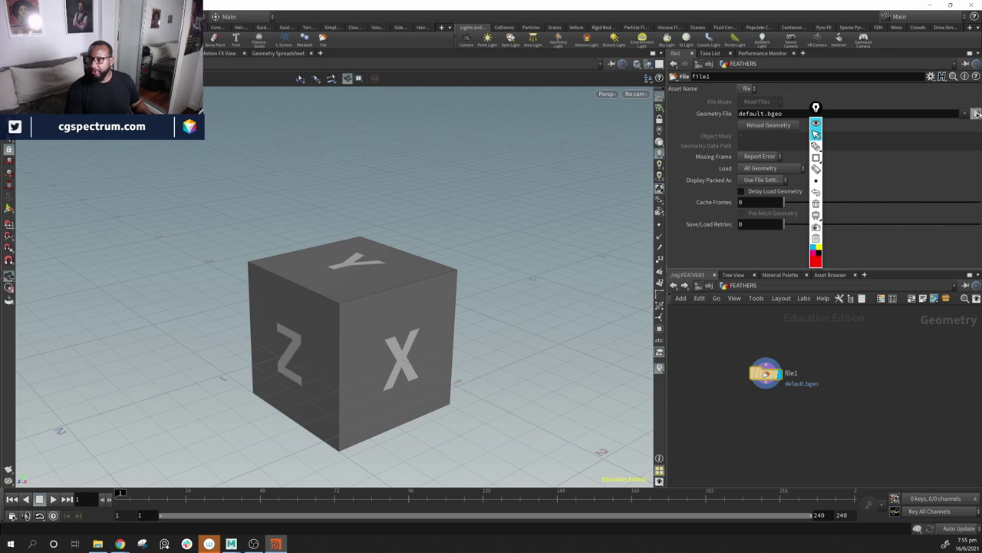
click(976, 113)
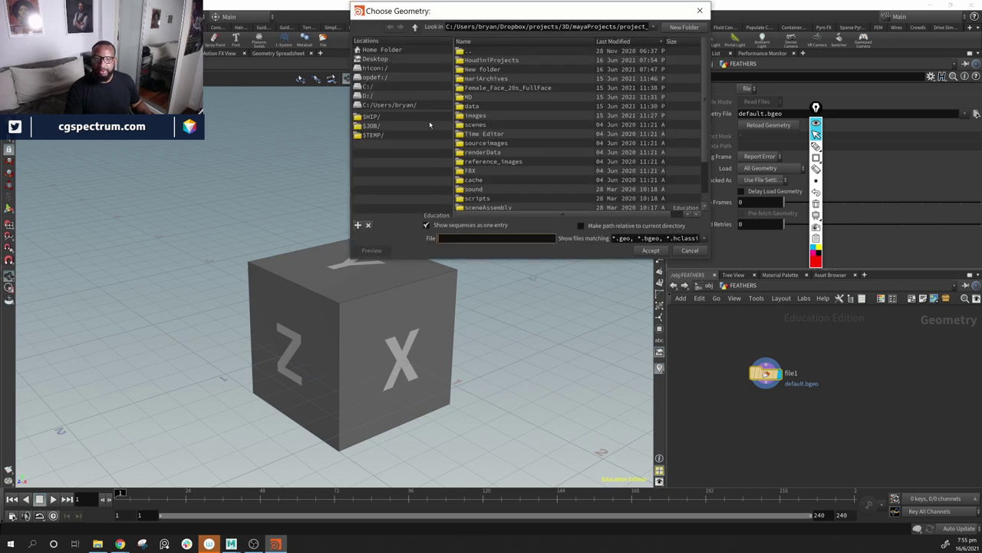
click(371, 117)
scroll(491, 138, down, 4)
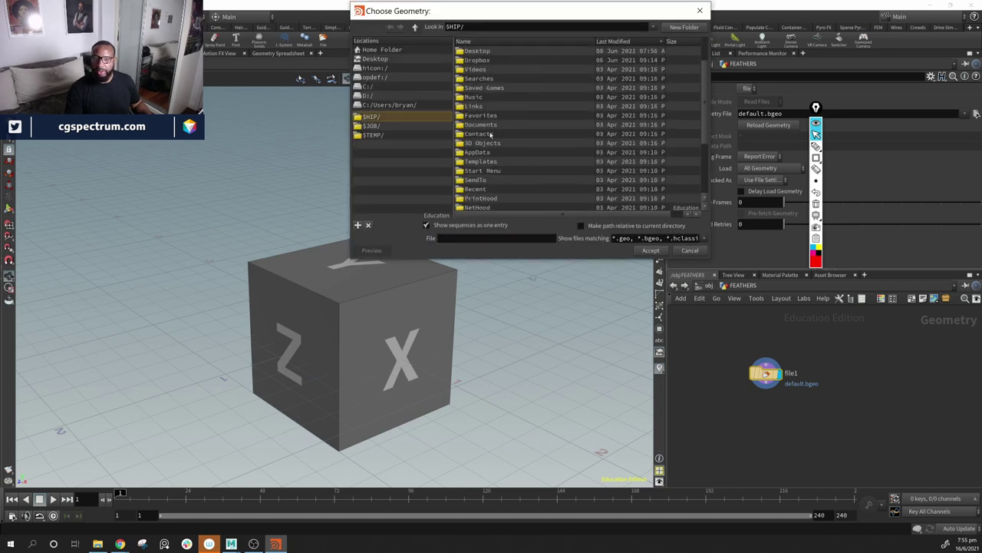
click(699, 251)
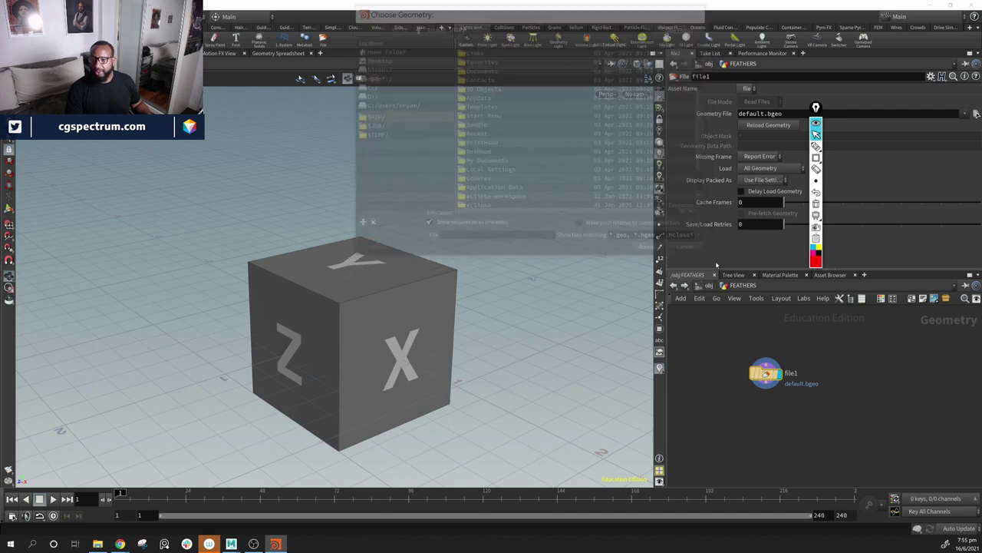
Step: Return to the object level and save the scene as valk_v01.hip in the valkyrie project folder
click(702, 285)
drag(760, 373, 752, 368)
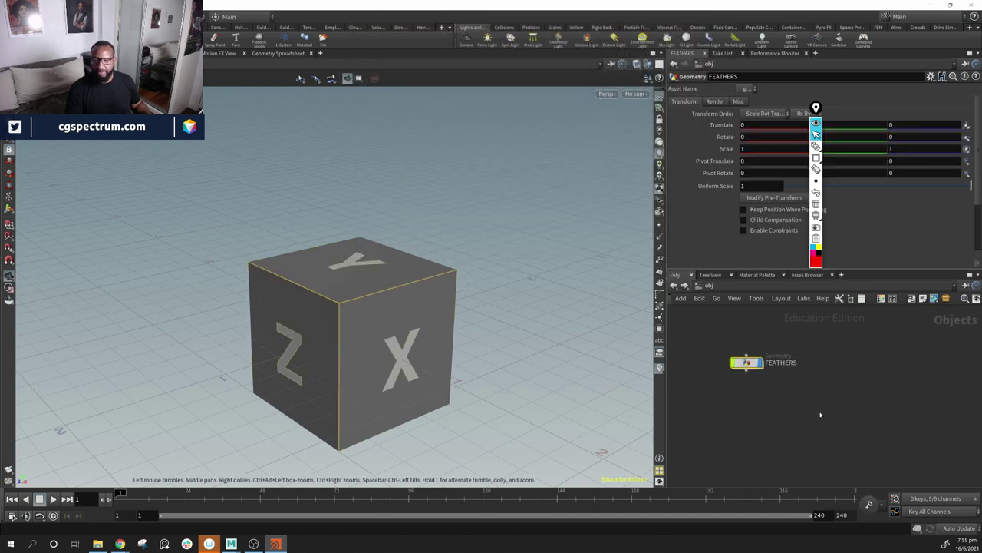
click(822, 412)
click(11, 16)
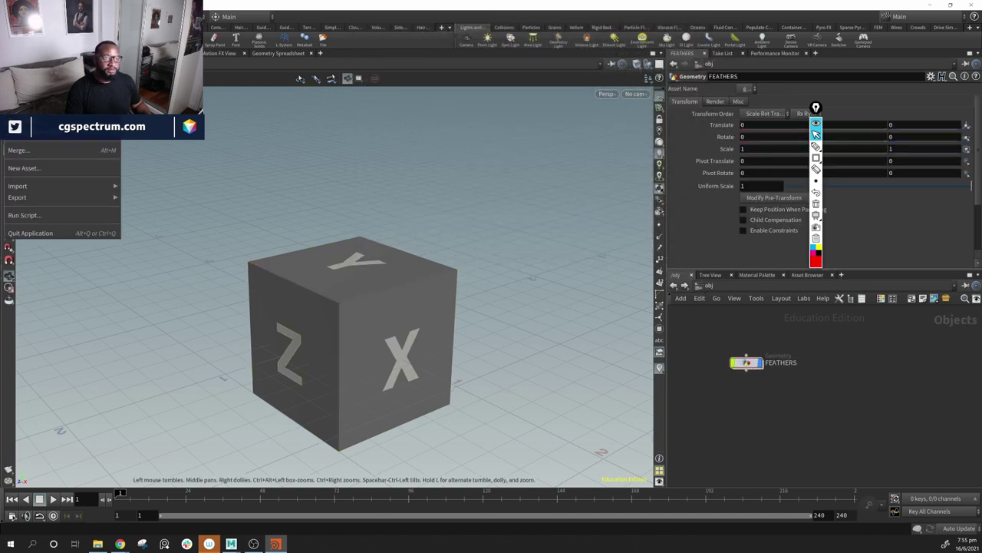
click(28, 86)
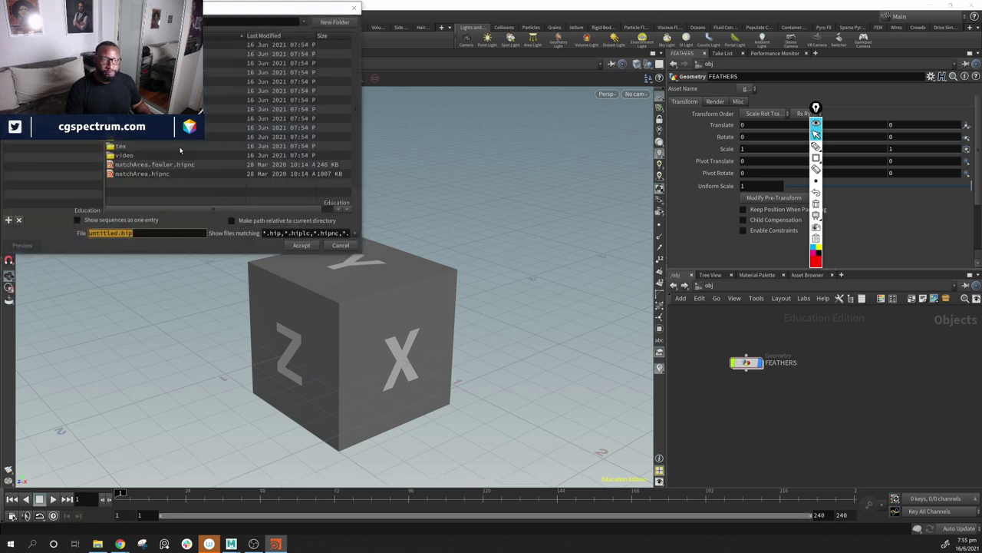
click(150, 234)
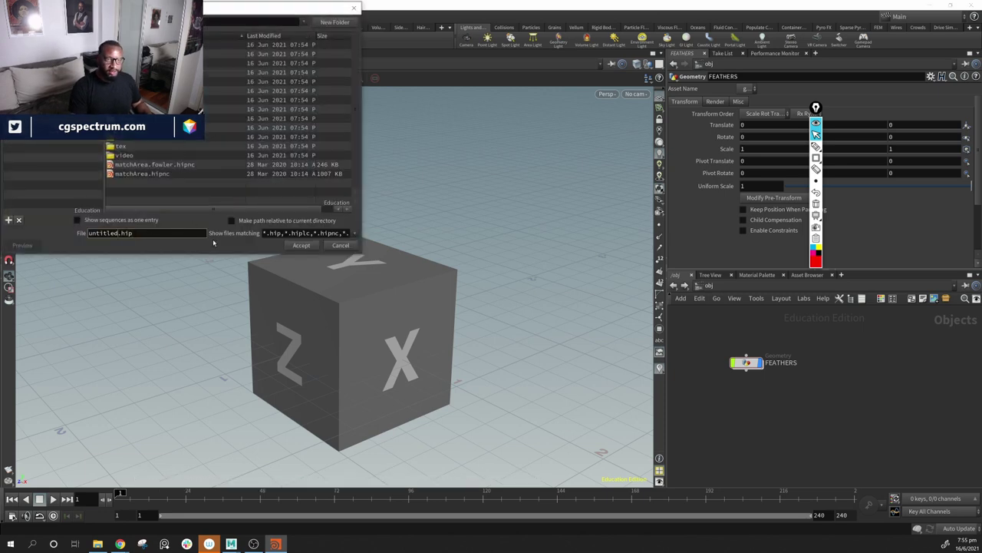
key(BackSpace)
key(BackSpace)
key(BackSpace)
key(BackSpace)
key(BackSpace)
text(val)
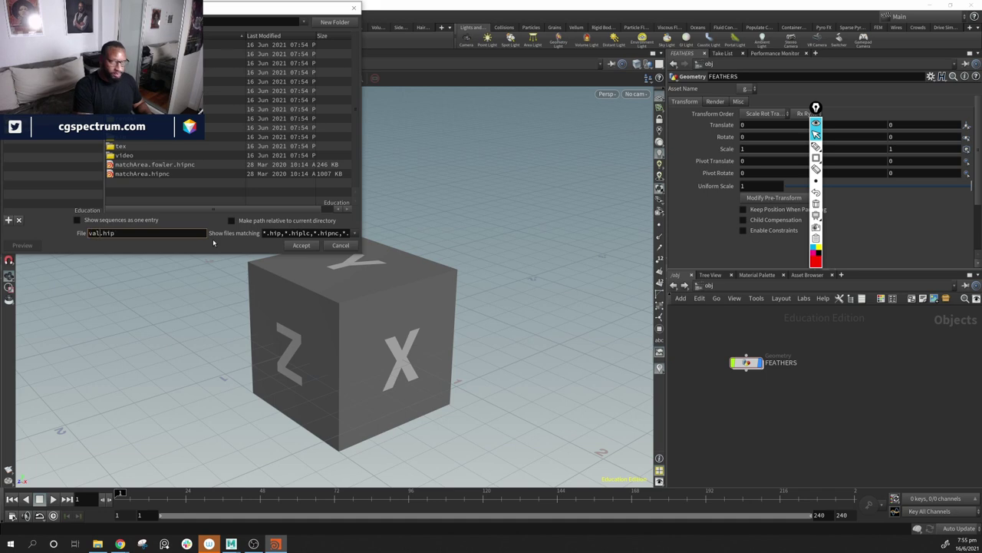
text(k_)
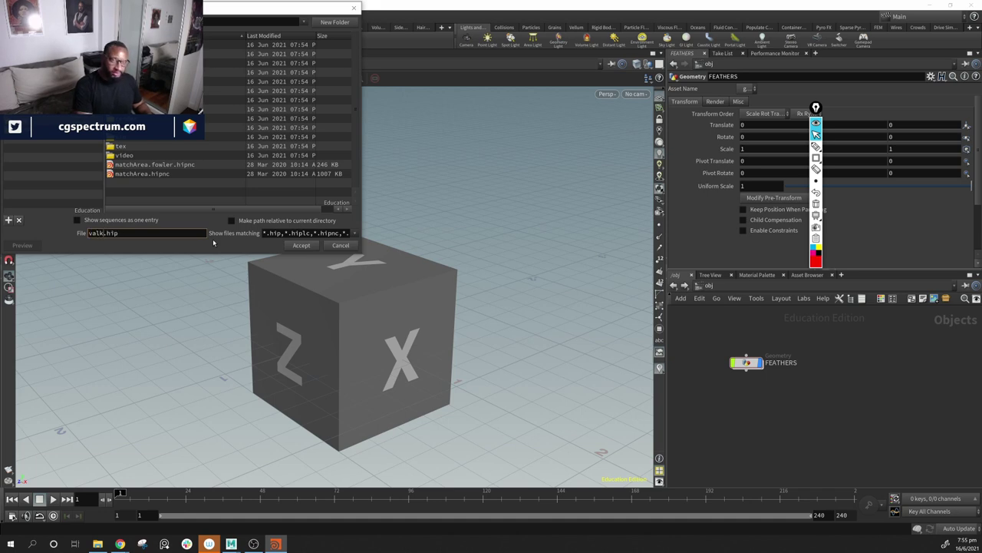
text()v01)
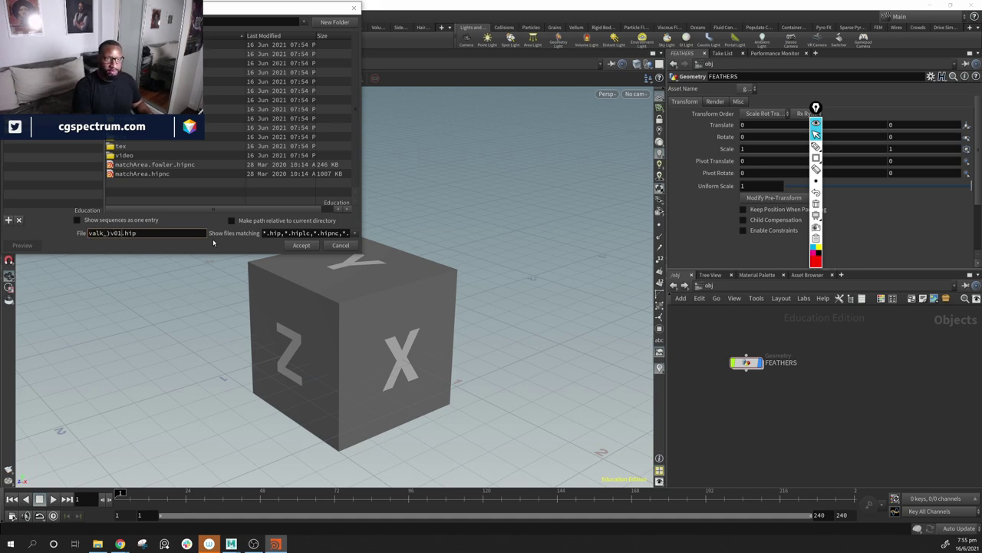
key(BackSpace)
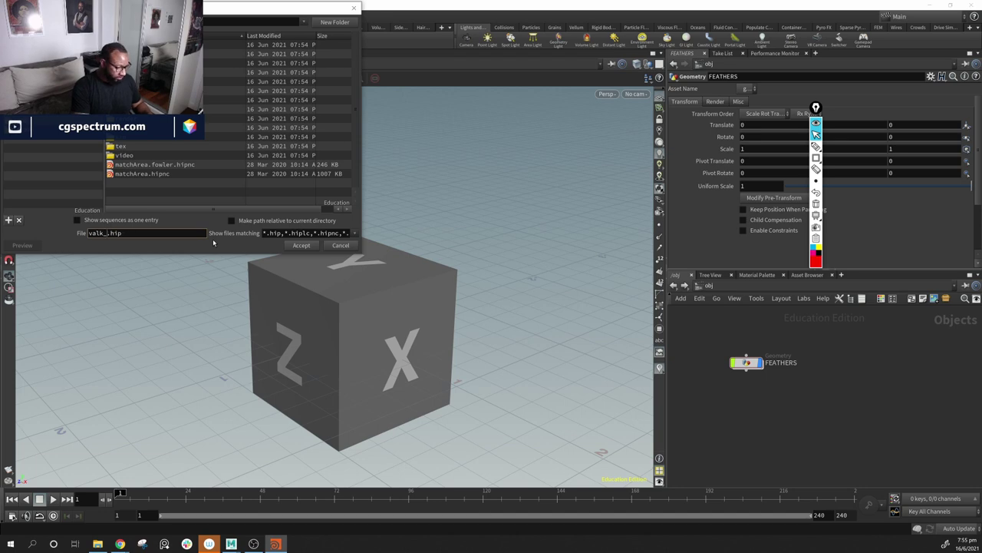
text(v01)
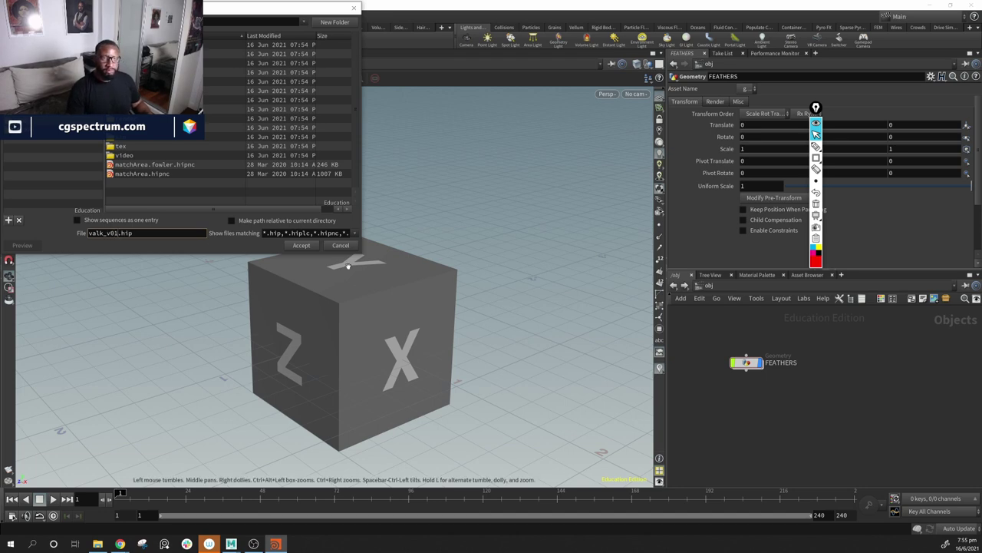
click(302, 246)
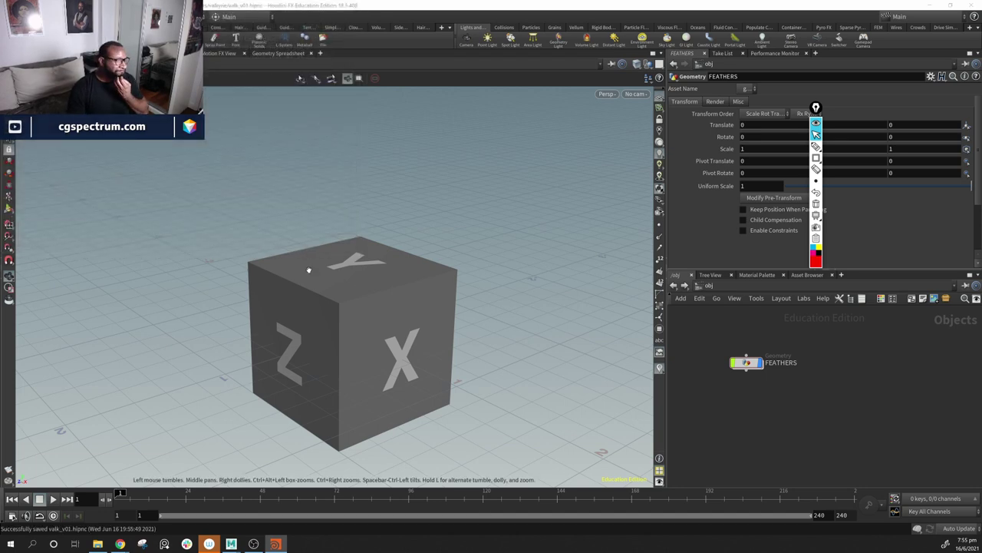
Step: Load l_wing_feathers_maya.fbx from $HIP/geo into the File node inside FEATHERS
double_click(746, 362)
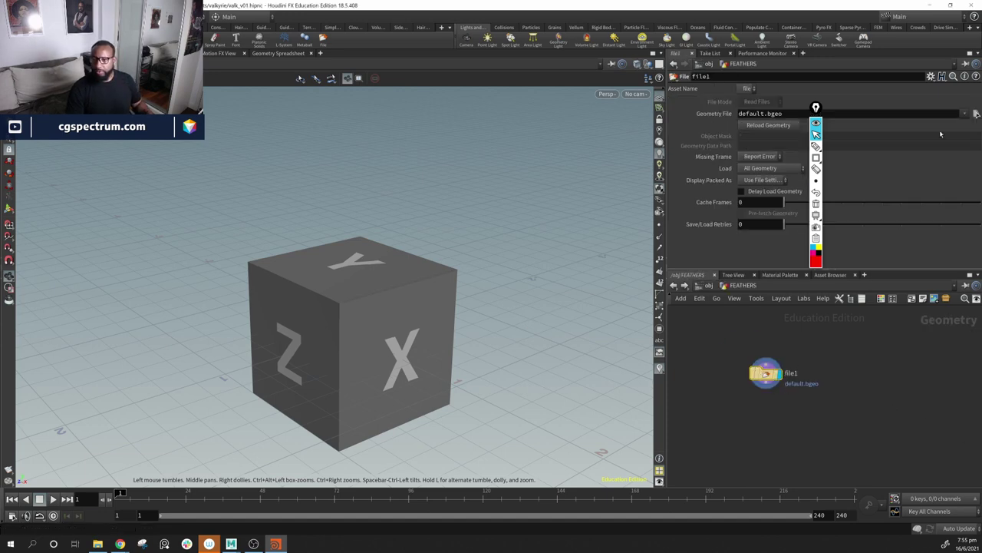
click(976, 115)
click(371, 117)
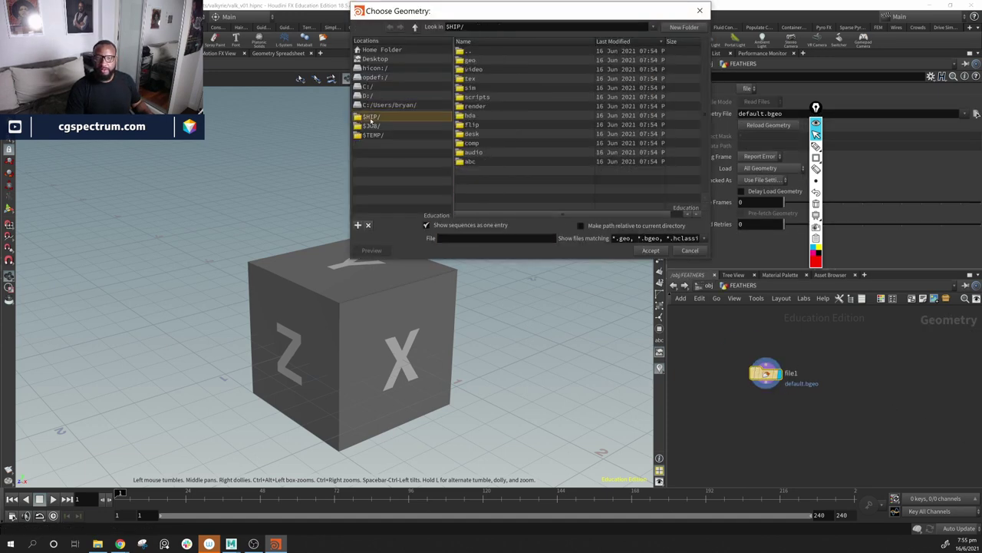
double_click(473, 62)
click(530, 61)
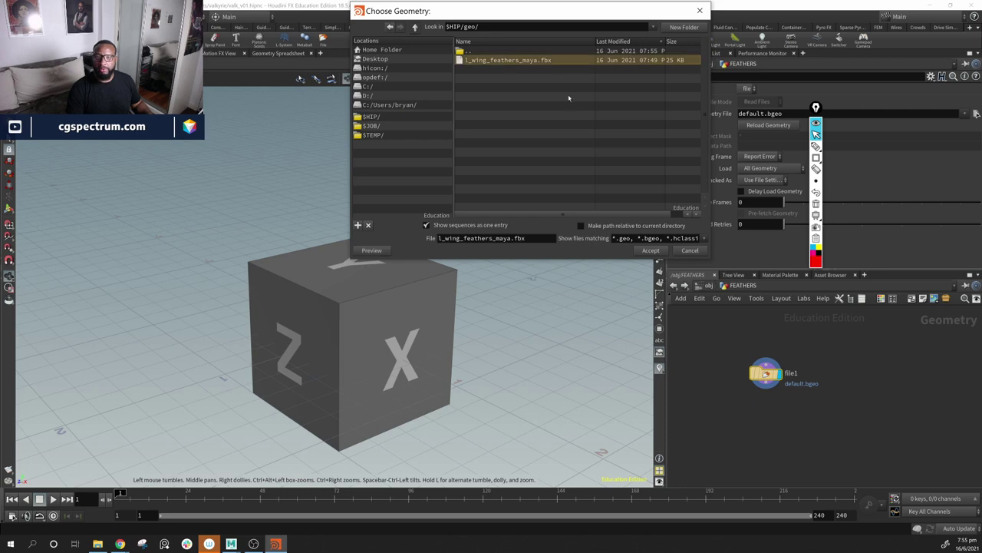
click(650, 251)
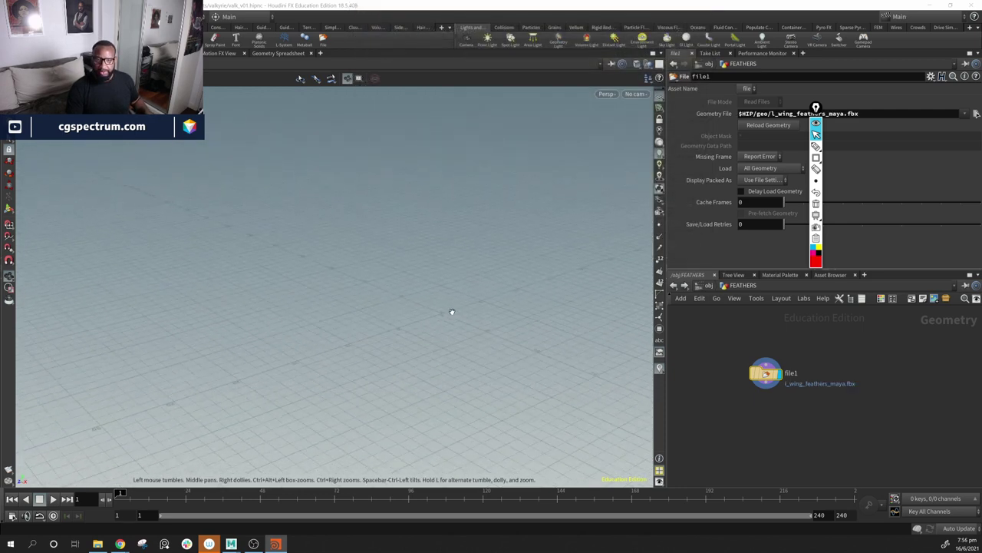
Step: Inspect the imported wing geometry, clear the annotation palette off the parameters and reposition the File node near the network's upper-left area
scroll(452, 312, down, 10)
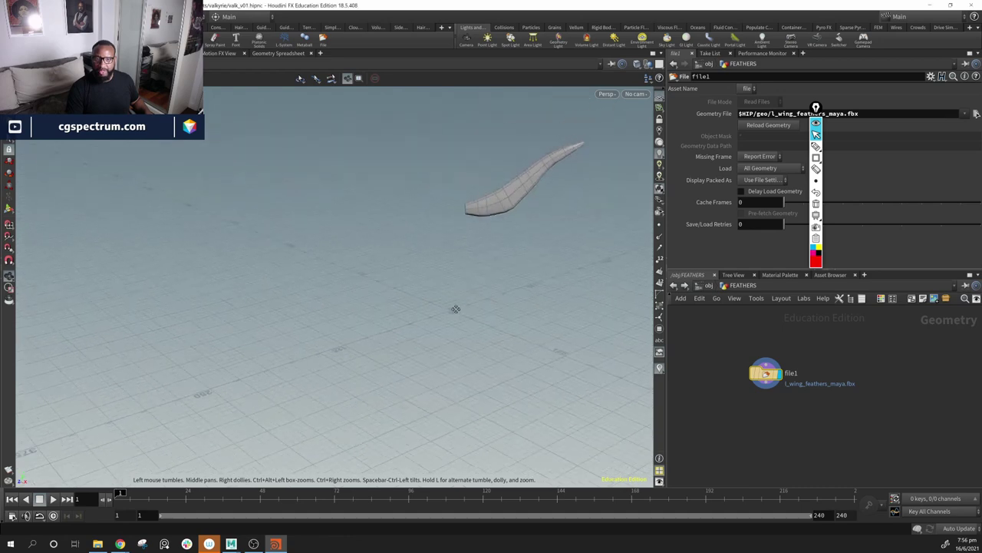
drag(452, 312, 590, 308)
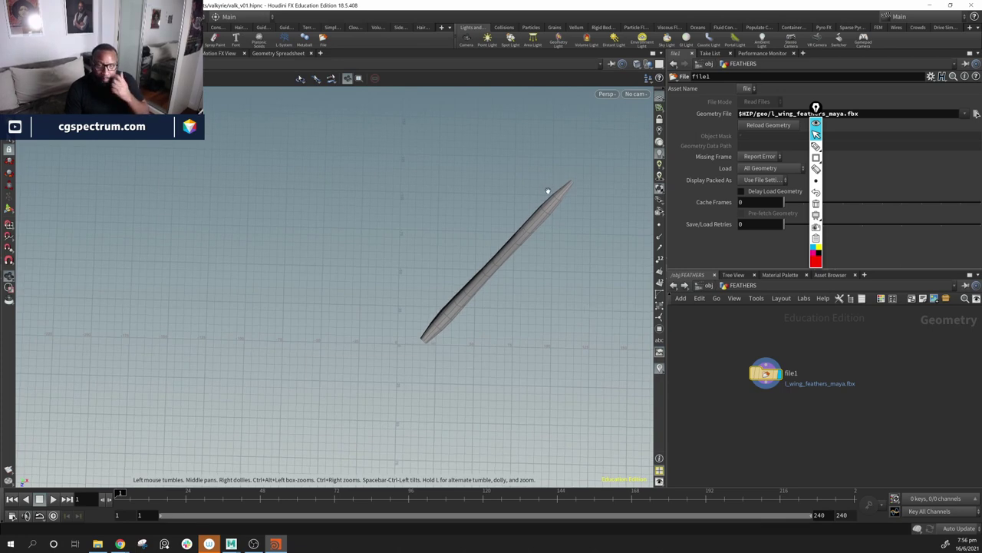
drag(518, 353, 417, 248)
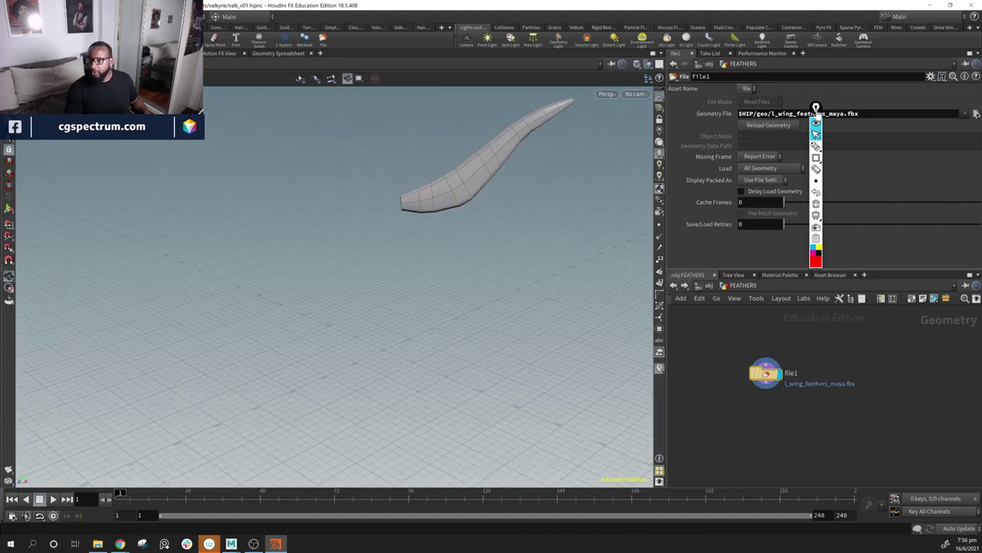
drag(817, 109, 388, 221)
mouse_move(764, 379)
mouse_down()
mouse_move(704, 337)
mouse_move(699, 357)
mouse_up()
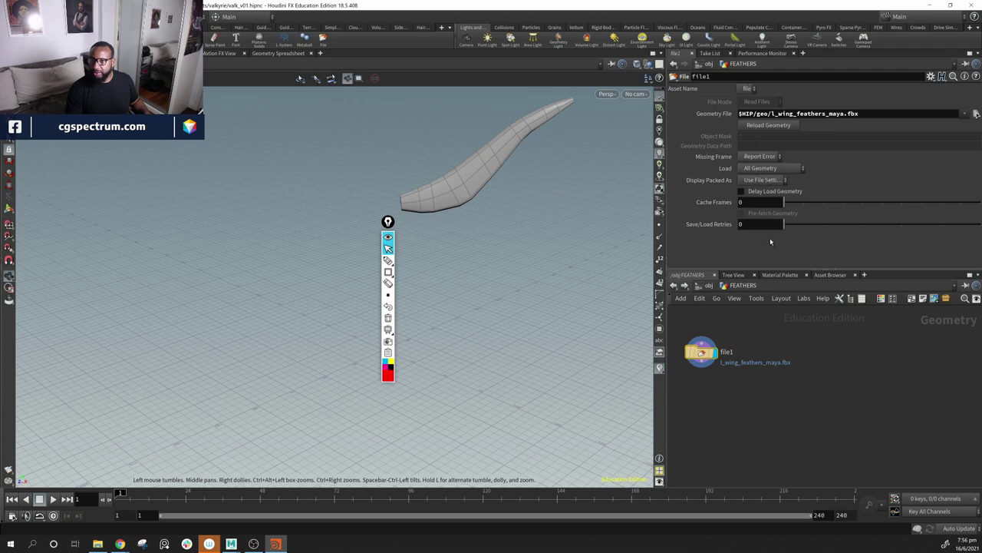
Step: Add an FBX Character Import node beside the File node in the FEATHERS network
drag(536, 261, 502, 278)
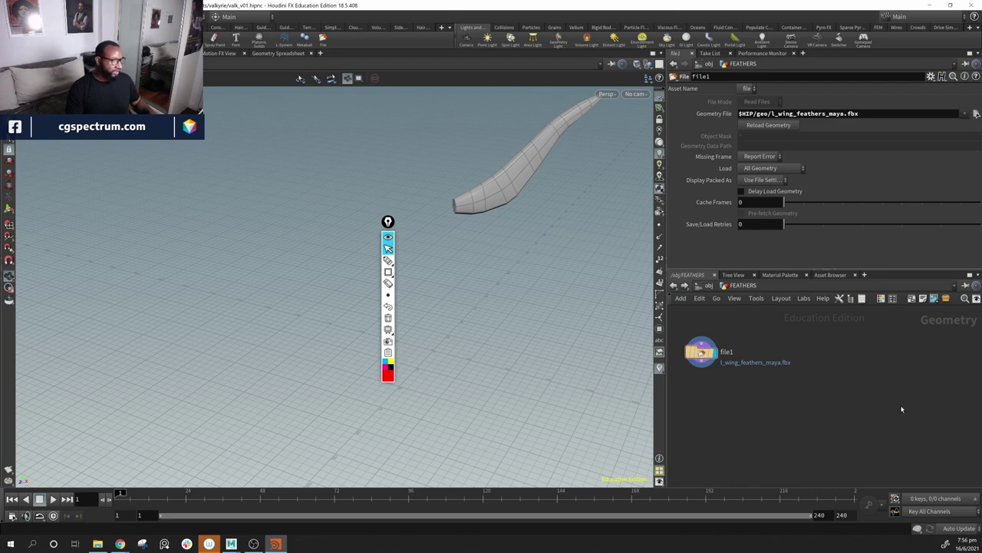
key(Tab)
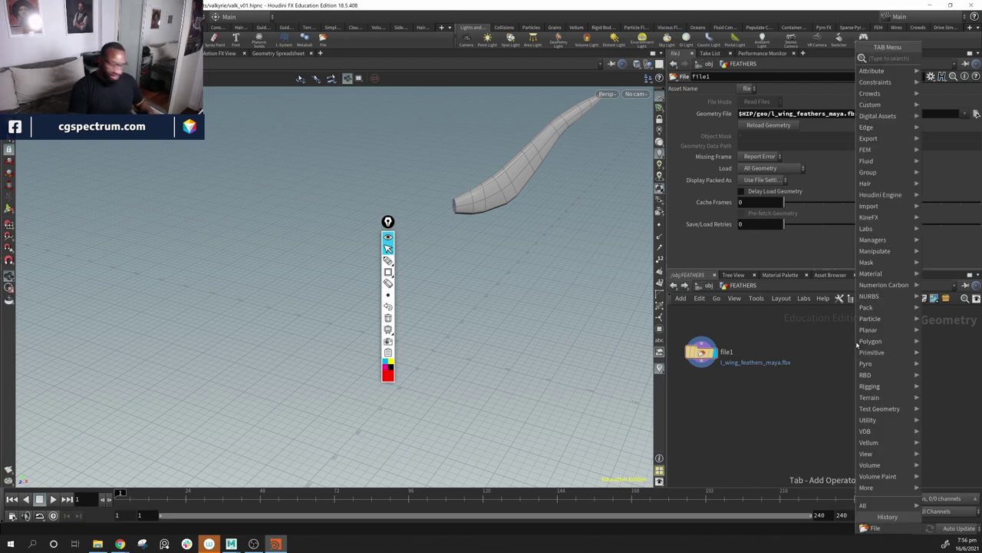
text(fbx)
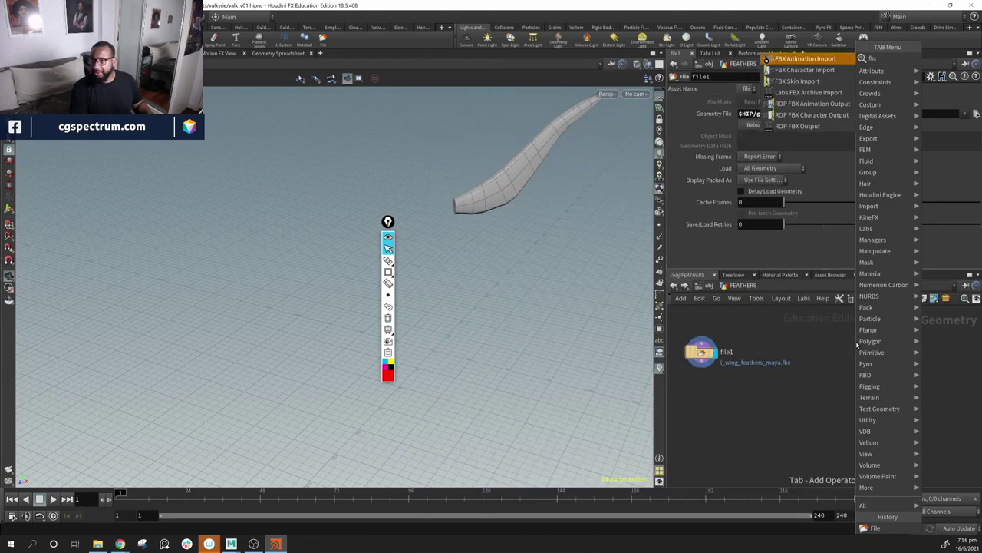
key(Down)
key(Down)
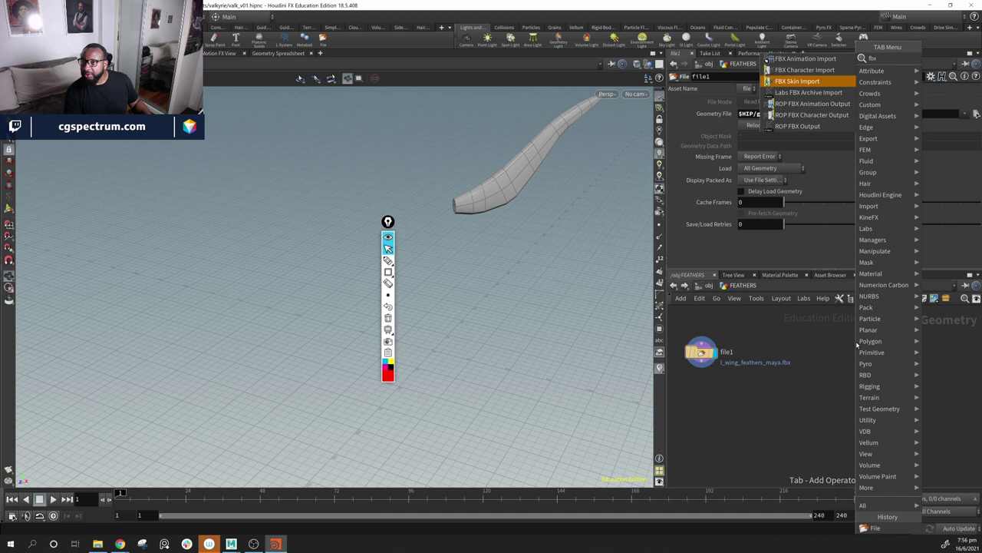
key(Up)
key(Up)
key(Down)
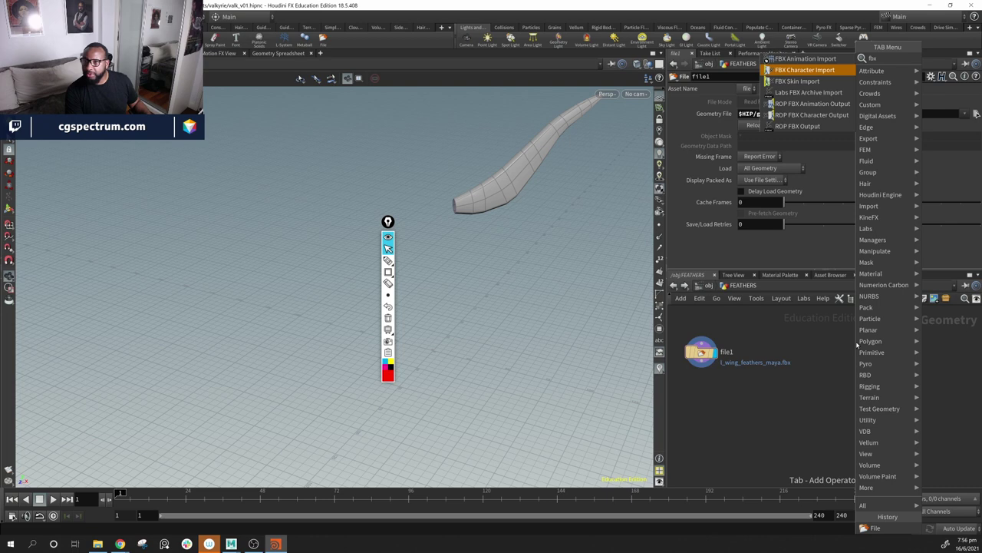
key(Return)
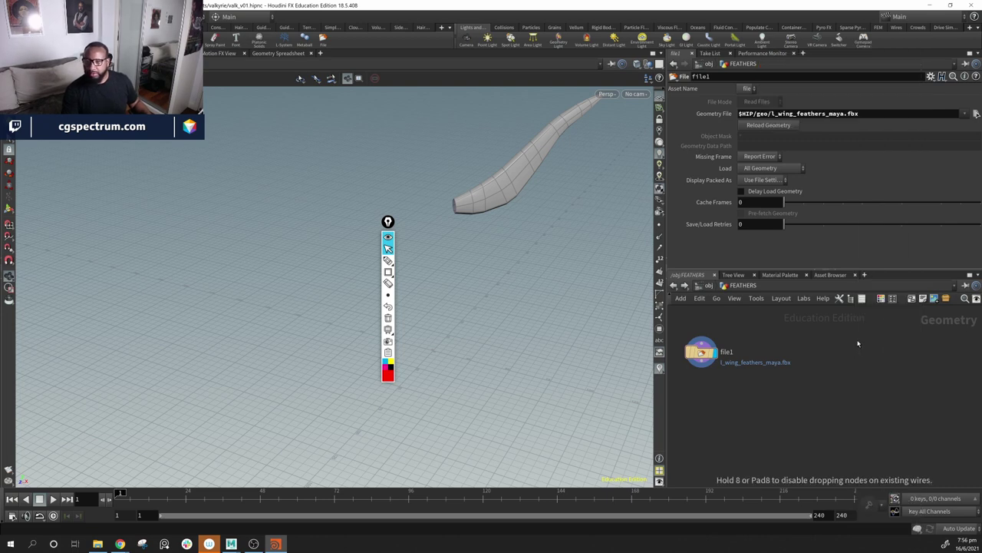
click(859, 343)
mouse_move(860, 344)
mouse_down()
mouse_move(840, 375)
mouse_move(848, 353)
mouse_up()
Step: Load l_wing_feathers_maya.fbx from $HIP/geo as the FBX file of the FBX Character Import node
click(707, 102)
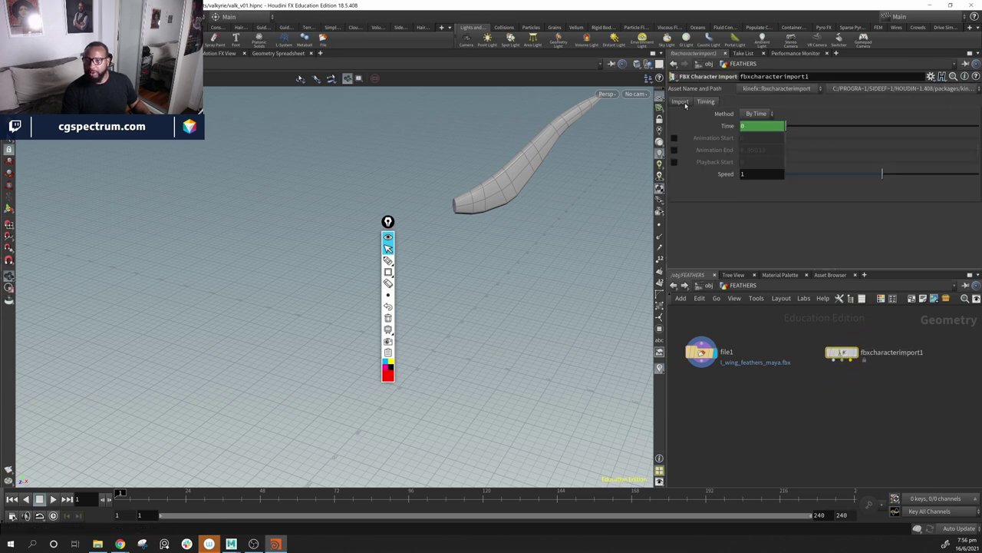
click(684, 103)
drag(951, 331, 839, 378)
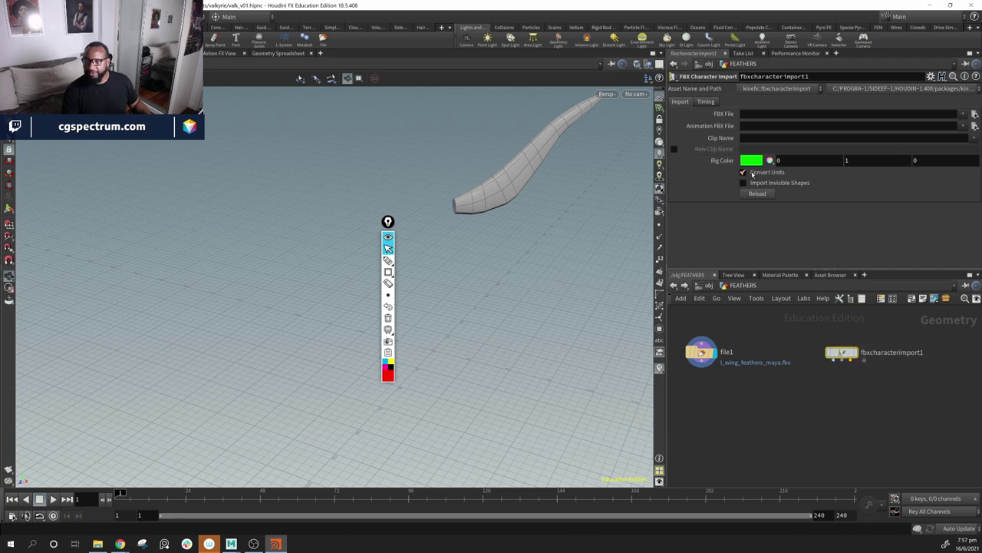
click(975, 114)
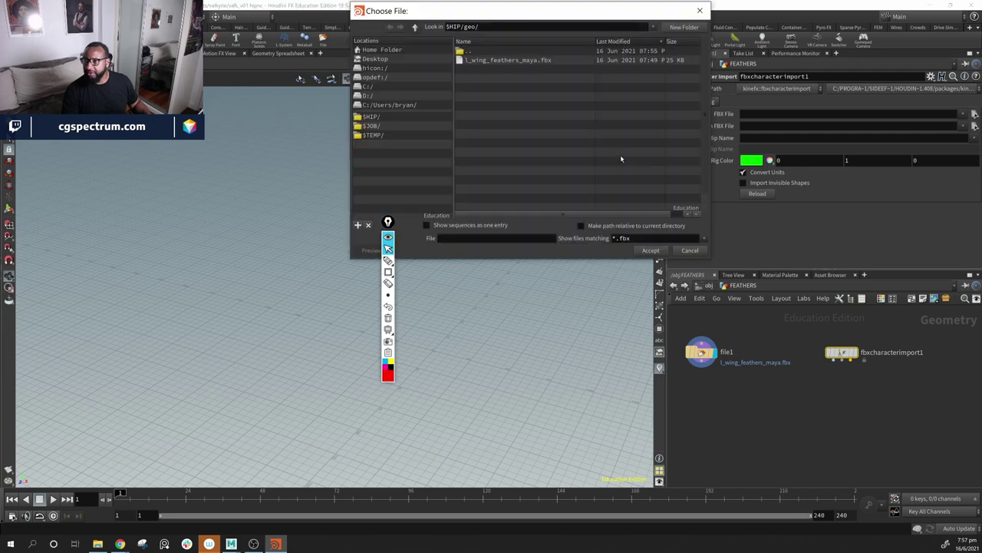
click(514, 60)
click(650, 250)
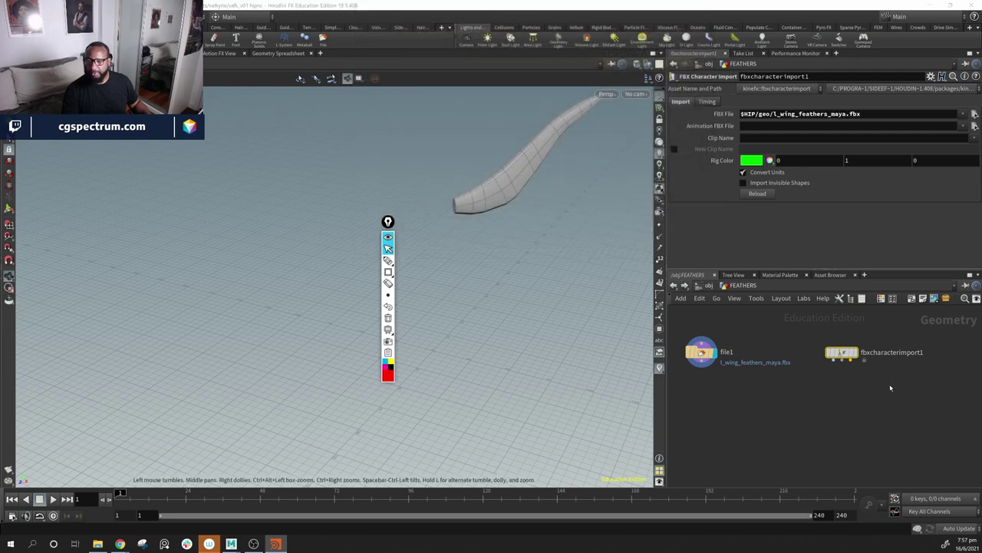
Step: Display the FBX Character Import node, frame and inspect its wing, and clear the annotation palette off the viewport
click(853, 352)
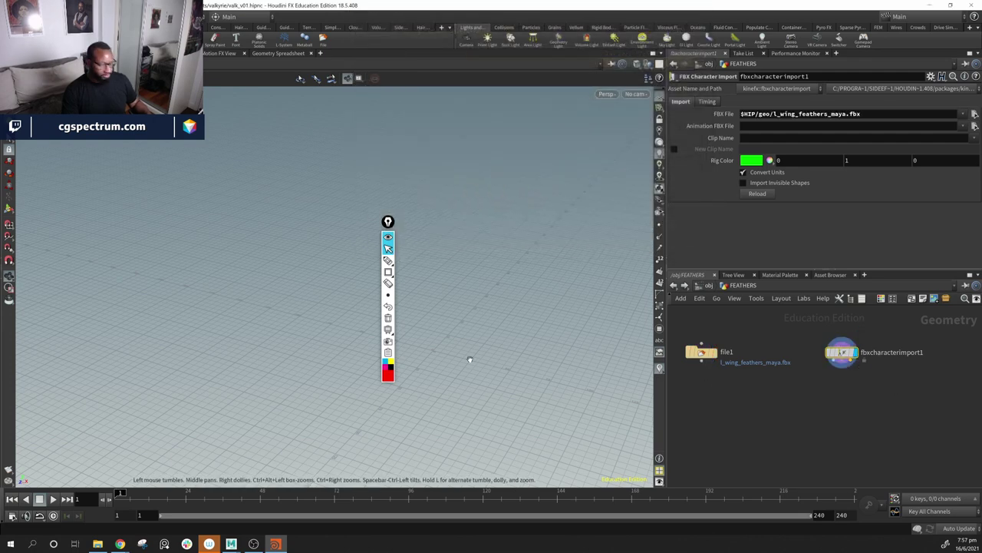
key(f)
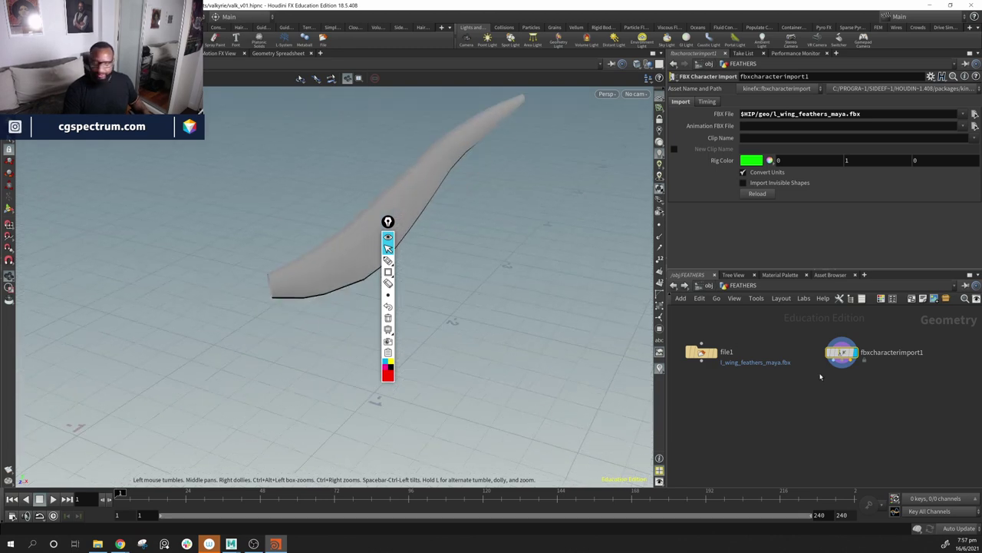
mouse_move(841, 353)
mouse_down()
mouse_move(844, 365)
mouse_move(830, 358)
mouse_up()
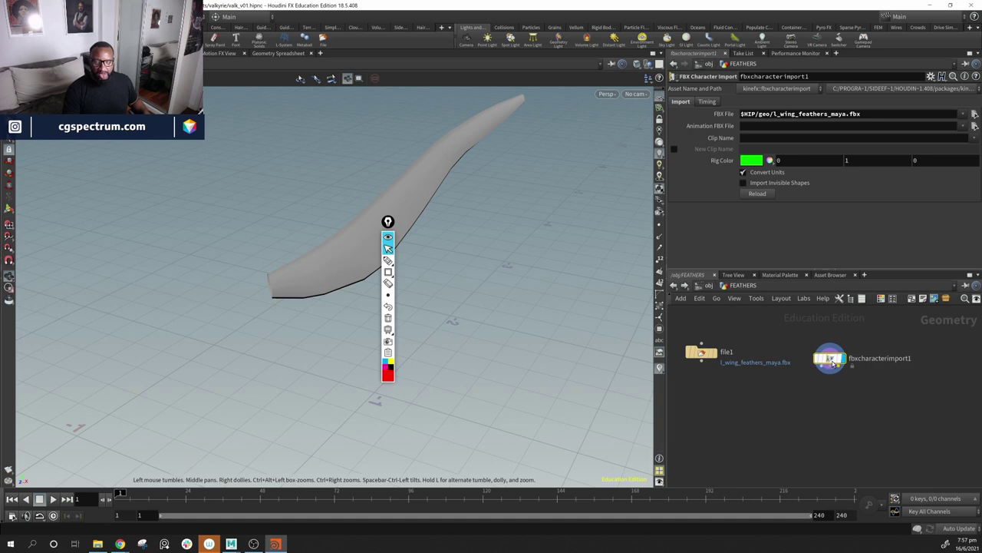
drag(389, 223, 1, 337)
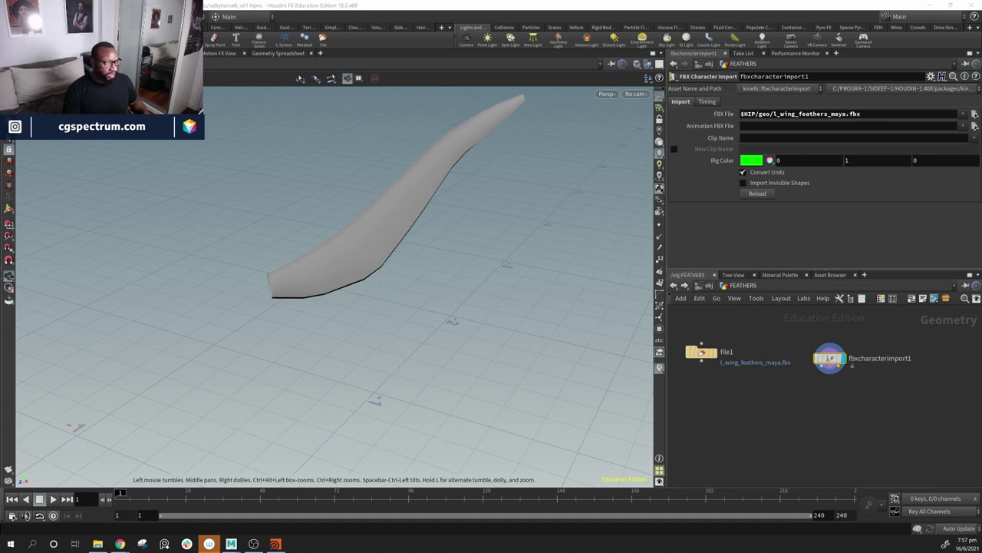
drag(360, 287, 461, 322)
drag(450, 284, 395, 250)
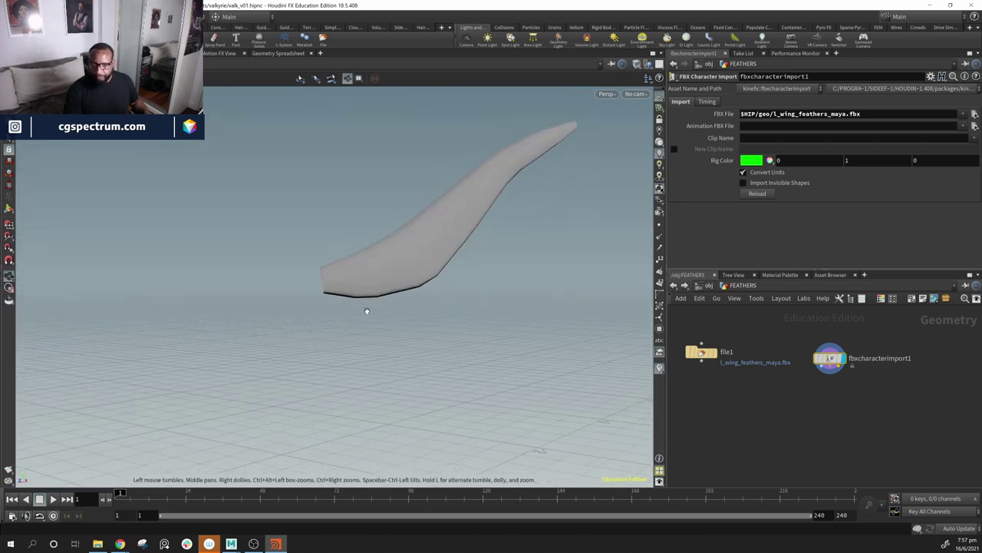
drag(366, 309, 410, 282)
Step: Examine the imported wing's height and position against the grid in the front view
click(606, 94)
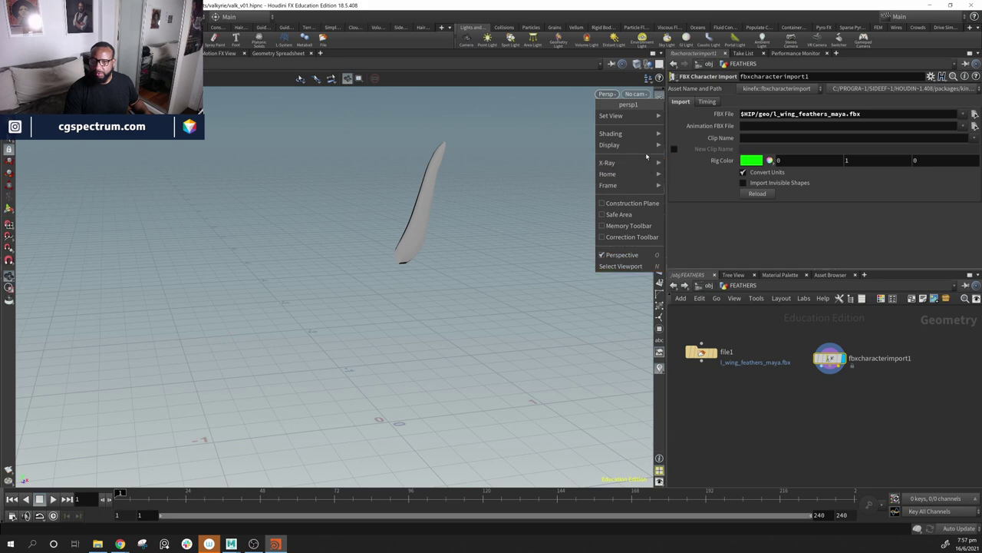
mouse_move(631, 118)
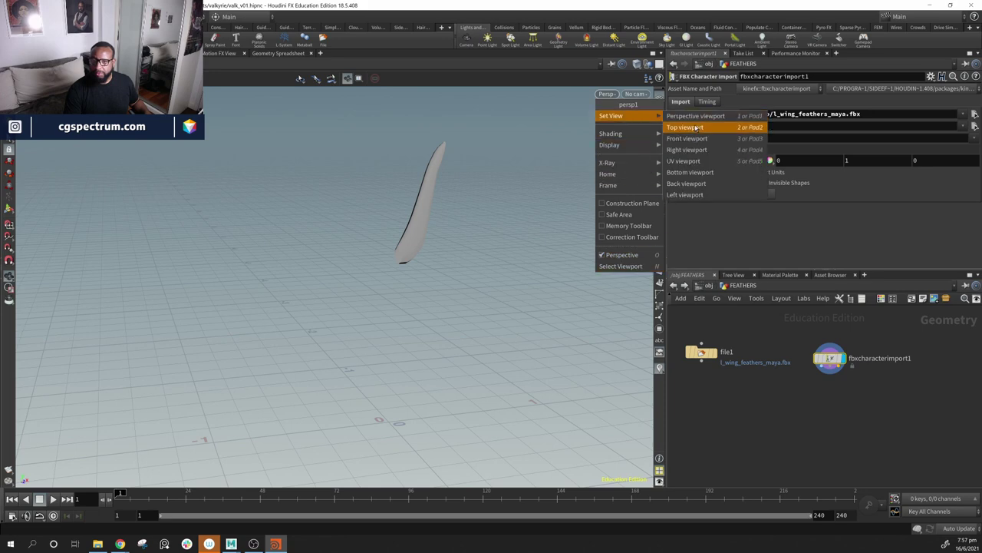
click(695, 139)
key(space+3)
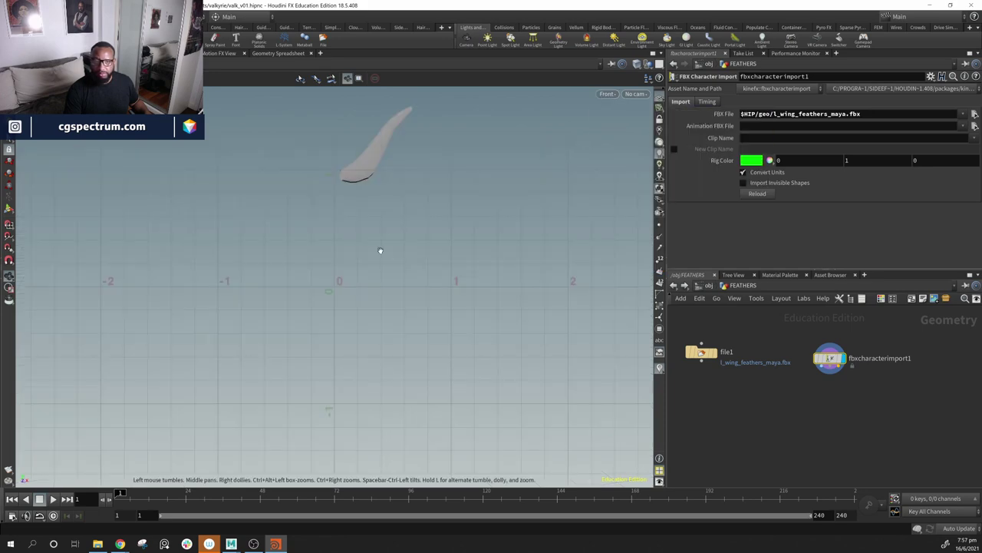
middle_drag(379, 250, 383, 377)
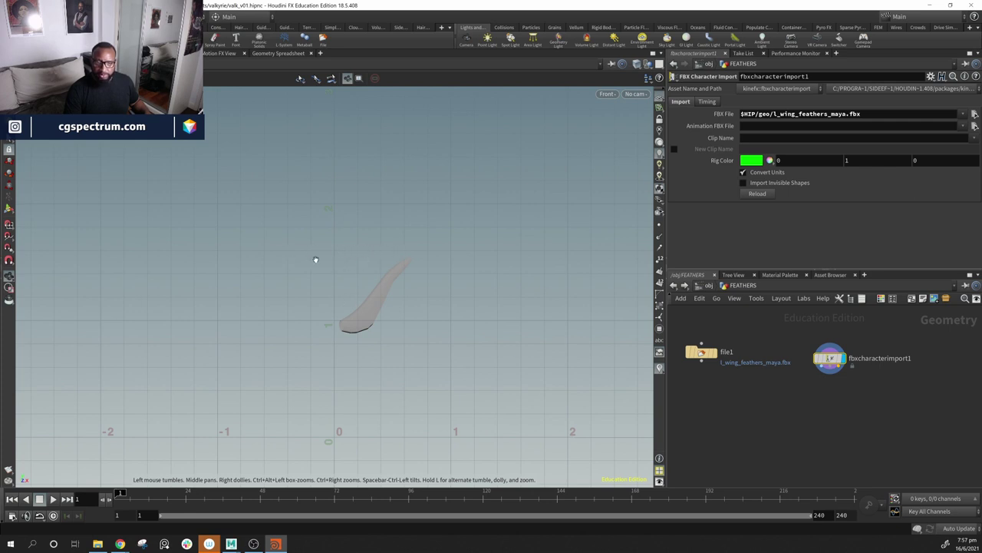
Step: Add a Box node to the FEATHERS network and show it as a template alongside the wing
middle_drag(763, 445, 735, 428)
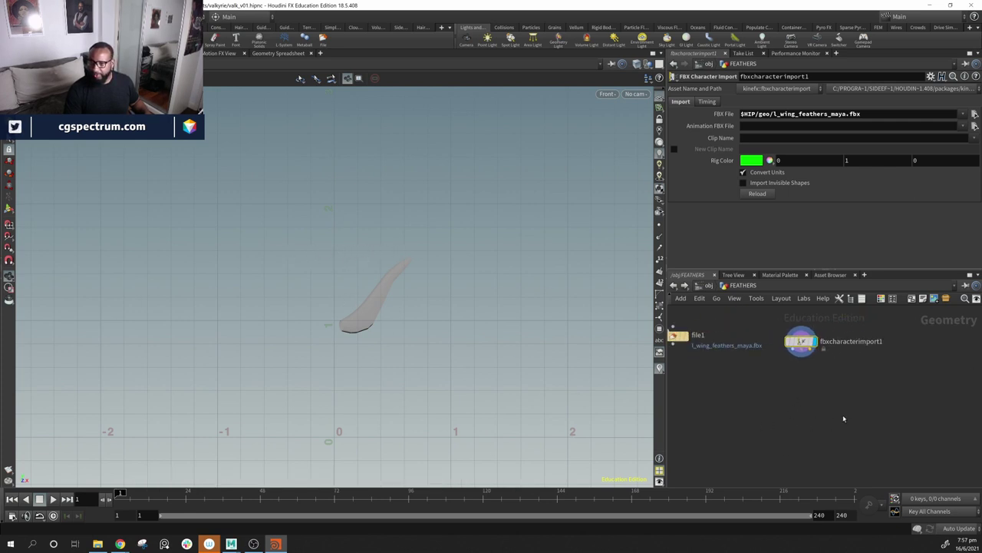
key(Tab)
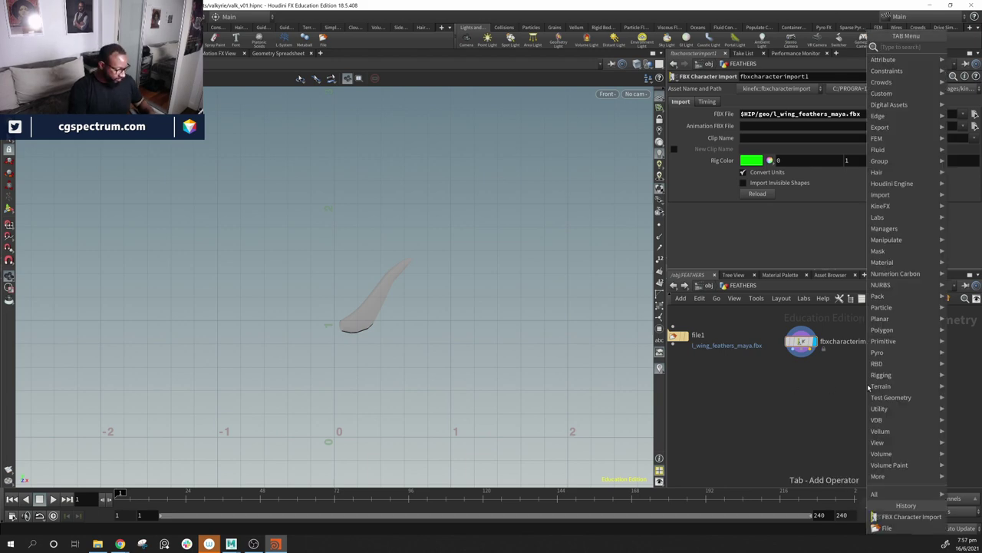
text(box)
key(Return)
click(867, 386)
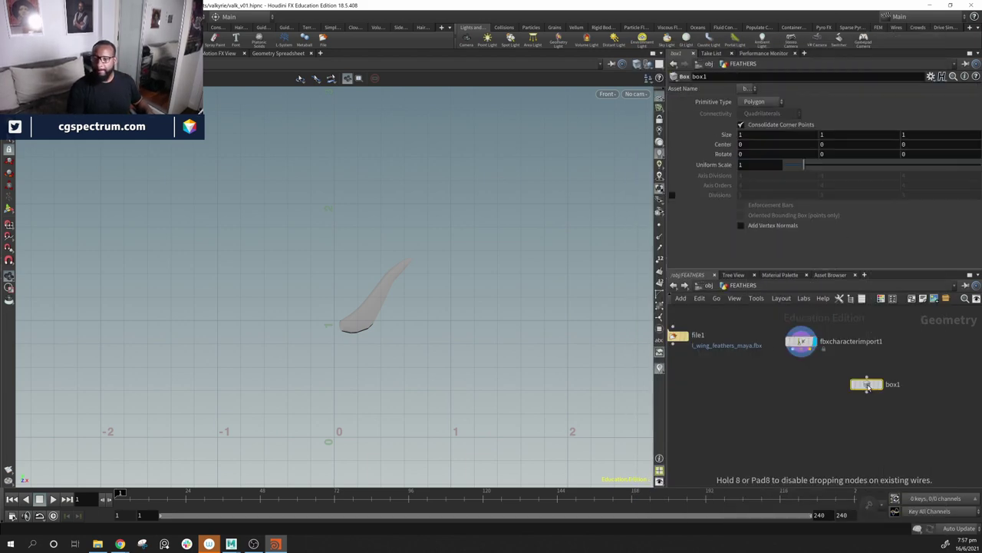
click(884, 400)
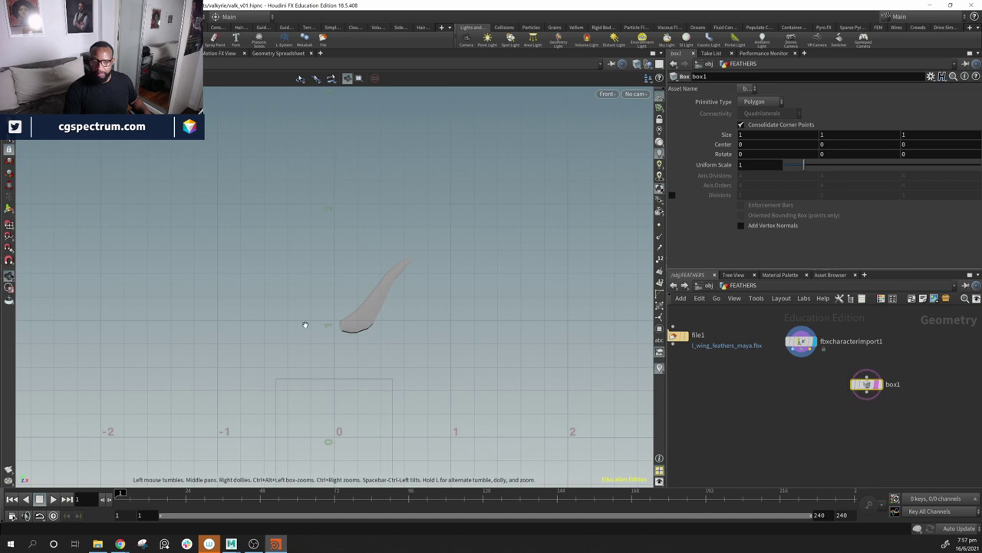
Step: Stretch the box to about 1.72 units high from the ground as a scale reference for the wing, then delete it
middle_drag(440, 360, 475, 315)
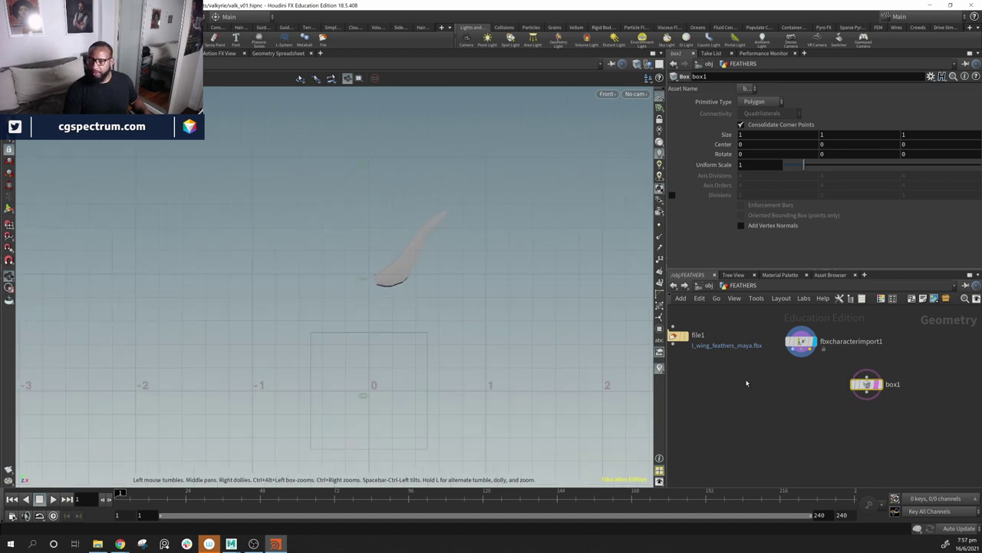
key(Return)
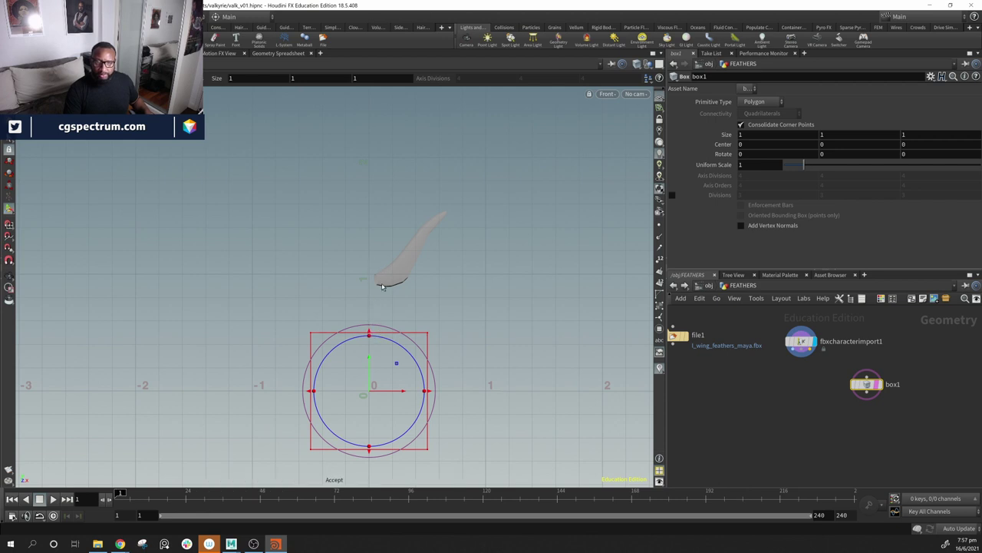
drag(368, 334, 388, 191)
drag(371, 453, 370, 394)
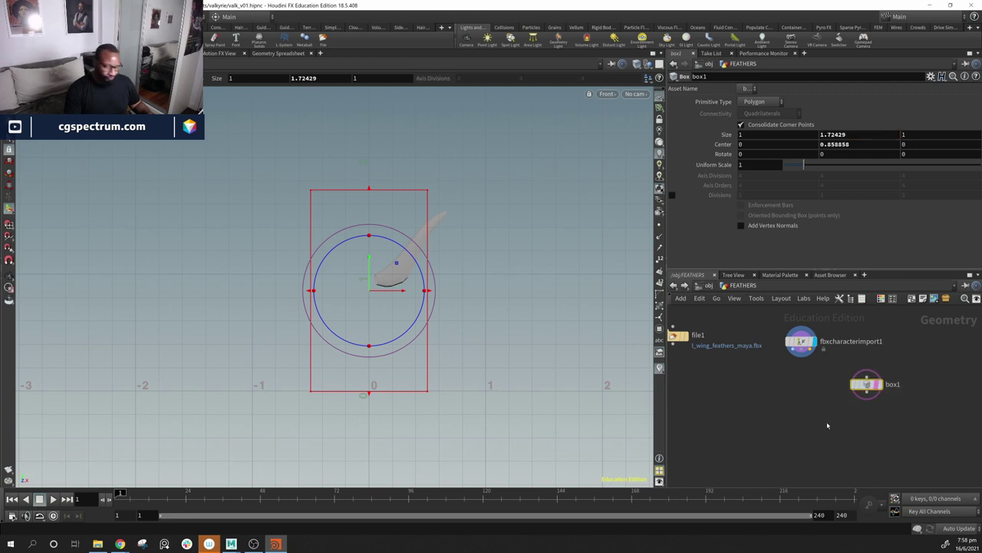
key(Delete)
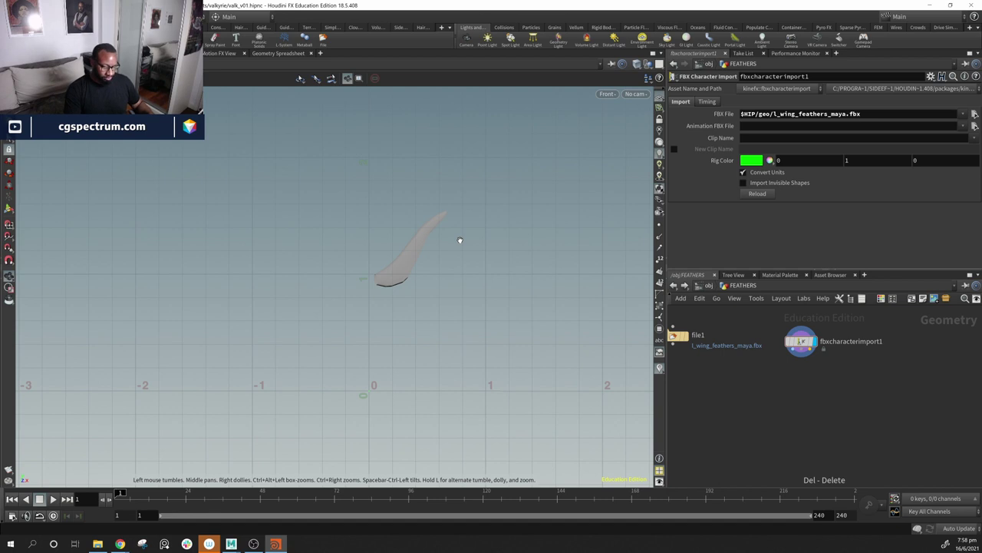
Step: Add a Null node wired to the first output of the FBX Character Import node and display it in perspective
drag(459, 240, 471, 285)
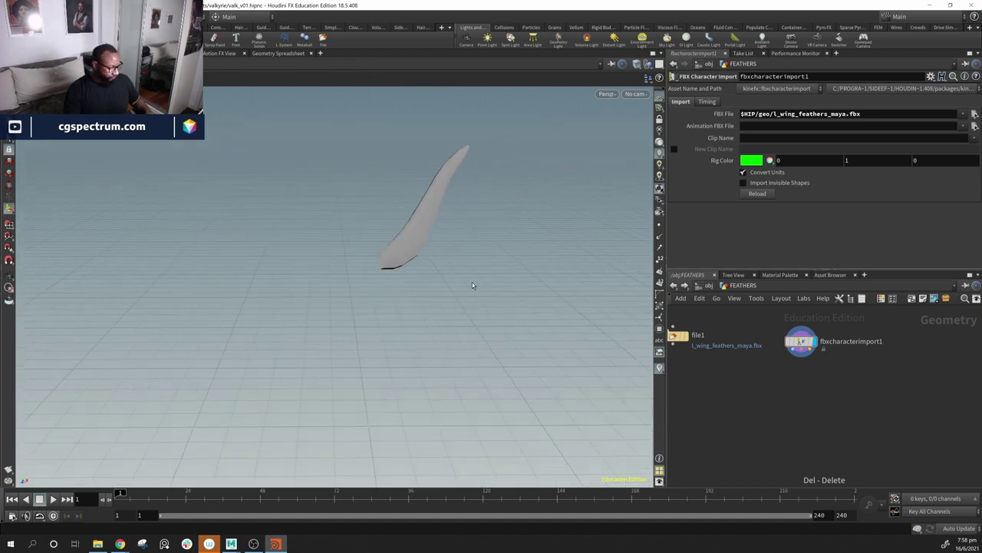
scroll(805, 334, up, 3)
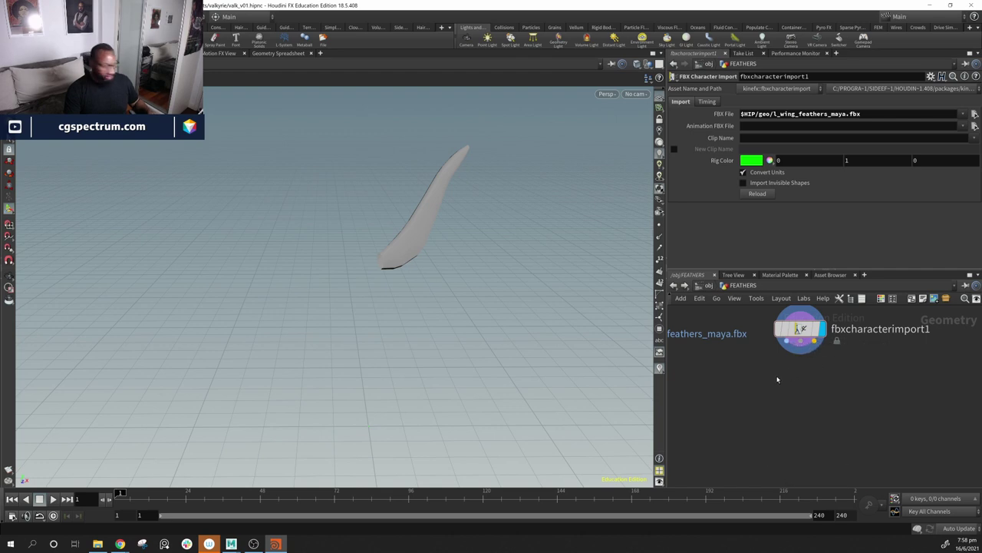
key(Tab)
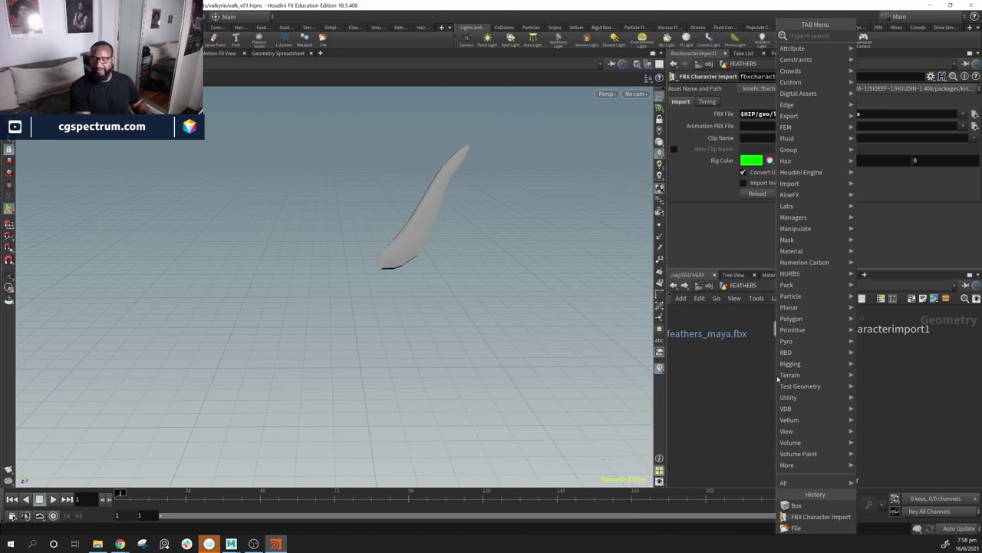
text(nu)
key(Return)
click(769, 376)
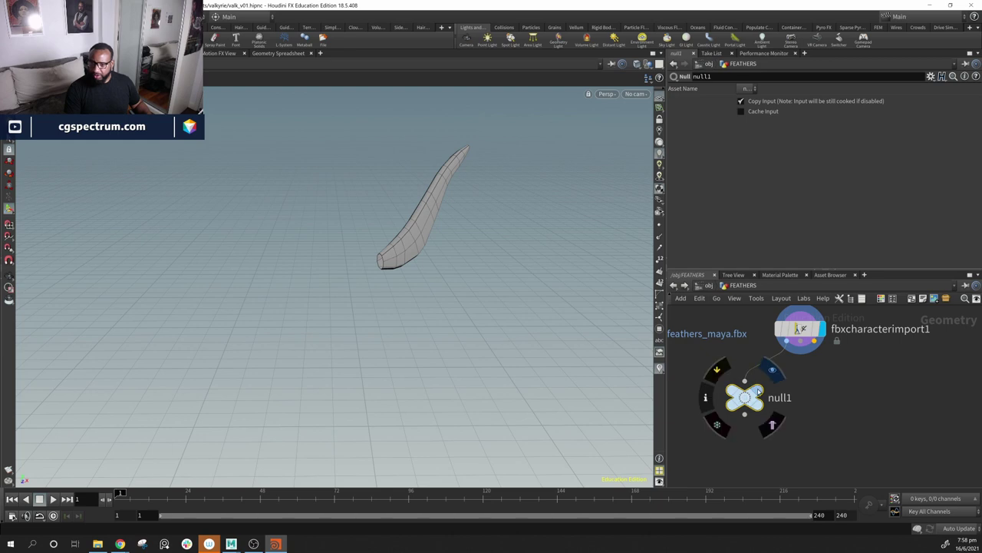
click(765, 396)
drag(463, 277, 389, 234)
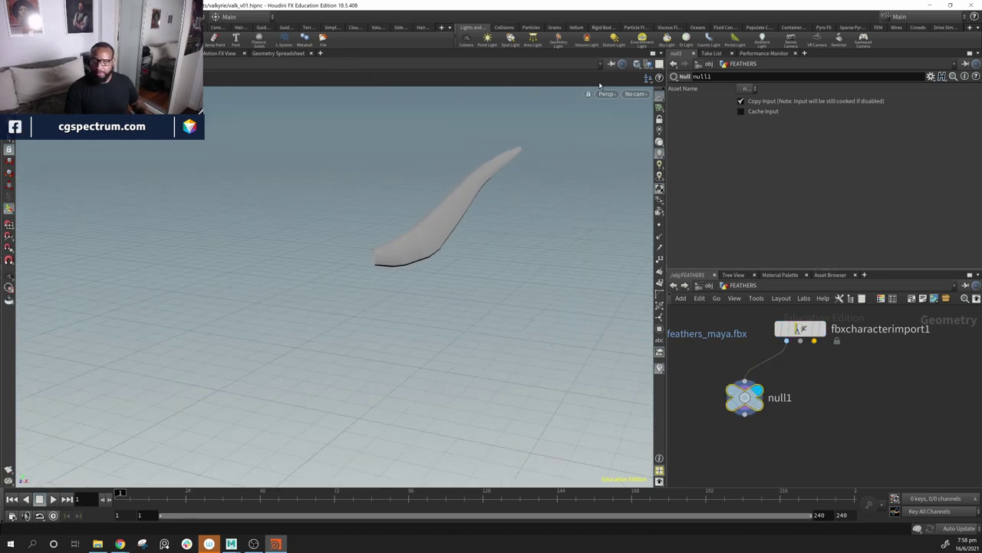
Step: Split the viewport pane top and bottom and show the Geometry Spreadsheet in the lower half
click(661, 54)
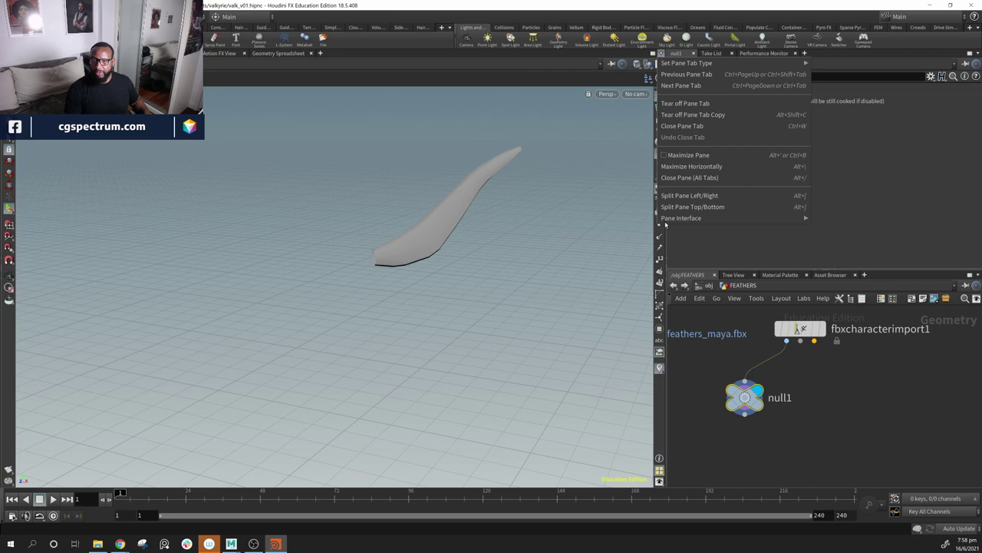
click(727, 207)
click(14, 274)
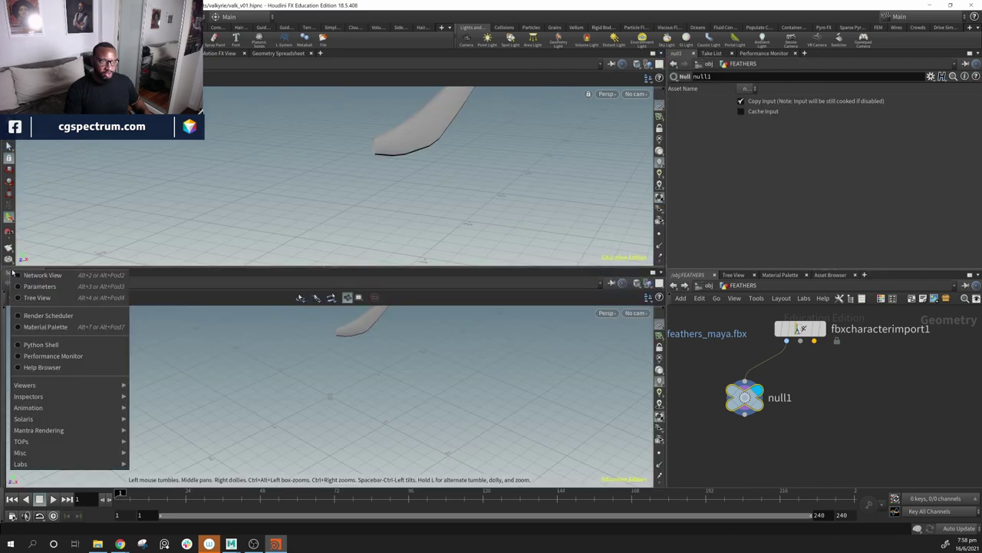
mouse_move(81, 396)
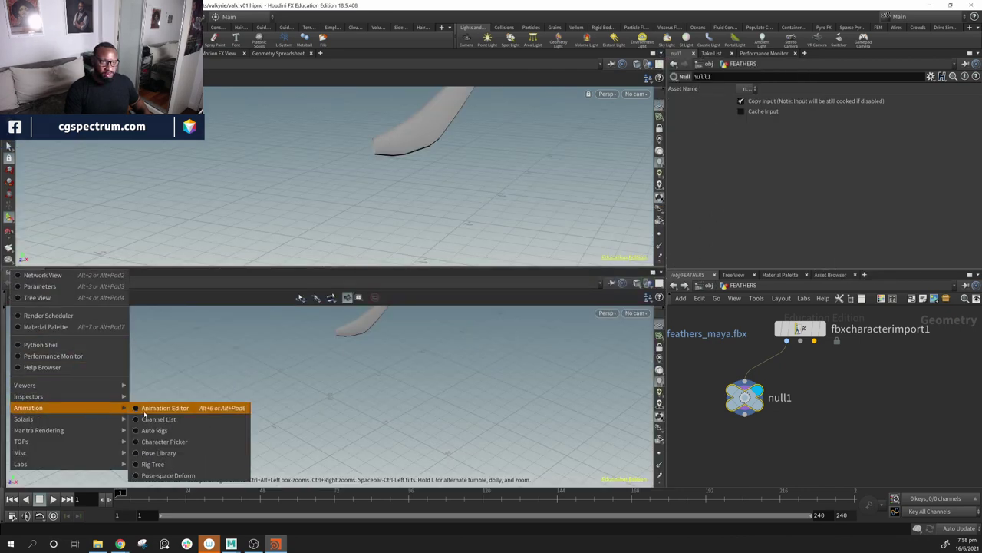
click(168, 398)
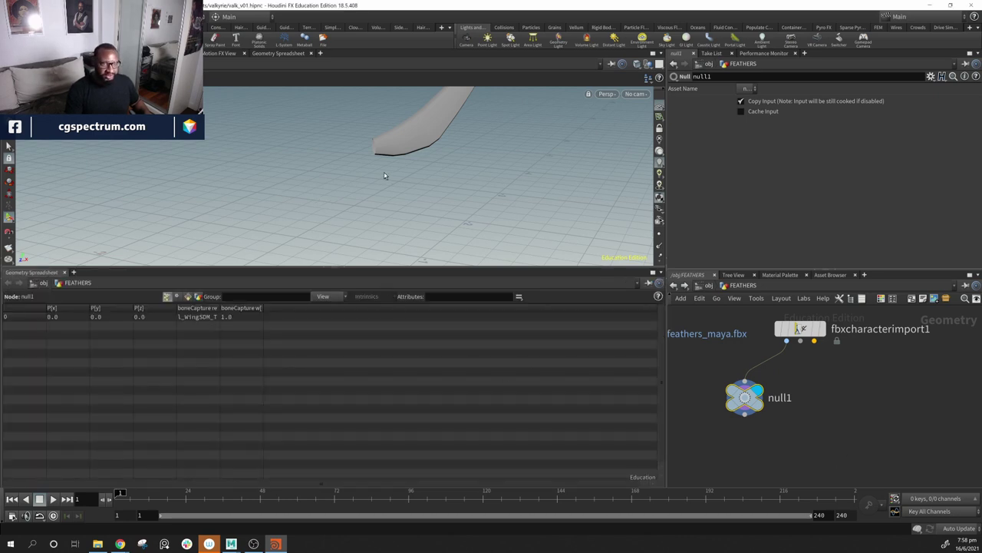
Step: Examine the null's point and primitive attributes in the Geometry Spreadsheet and enlarge the viewport above it
drag(222, 308, 301, 307)
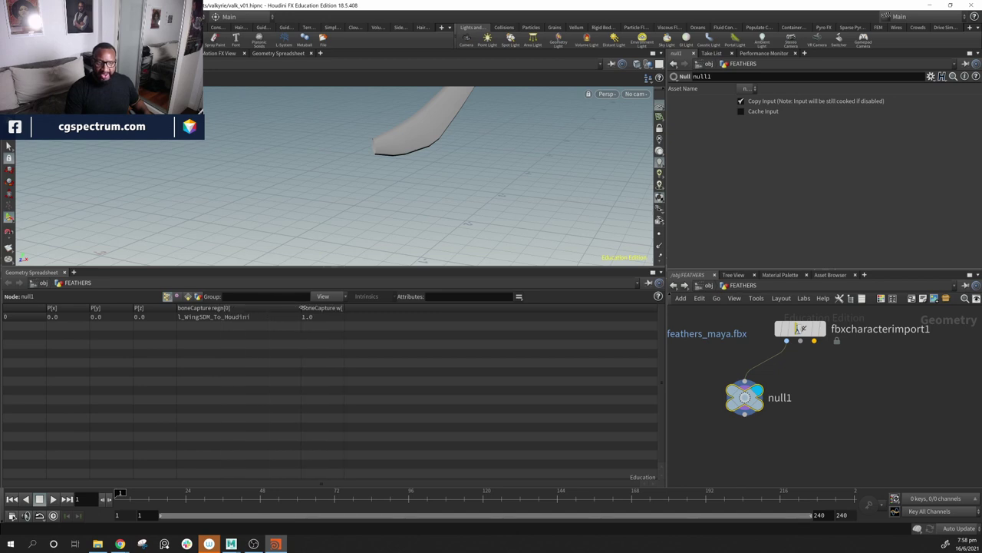
alt+drag(299, 234, 426, 192)
click(196, 297)
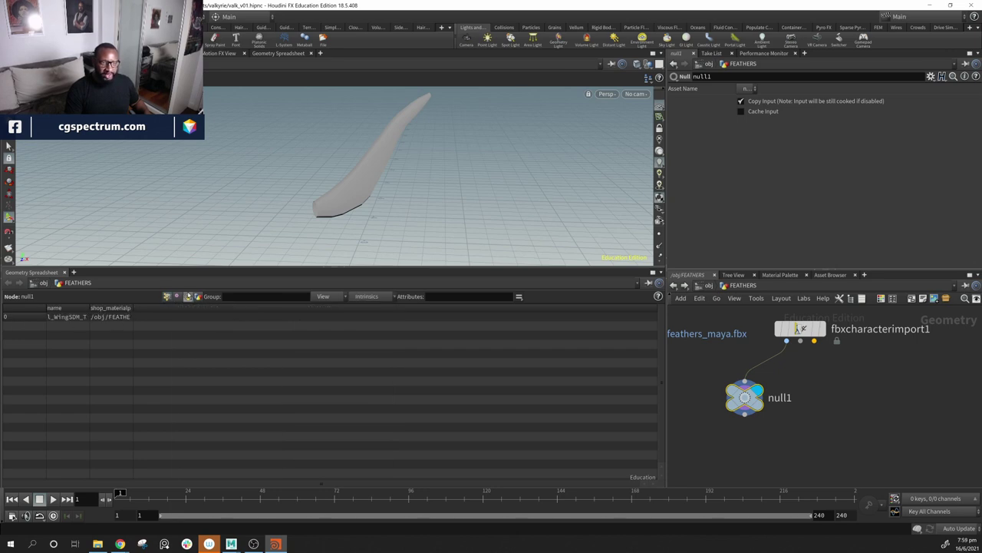
click(168, 297)
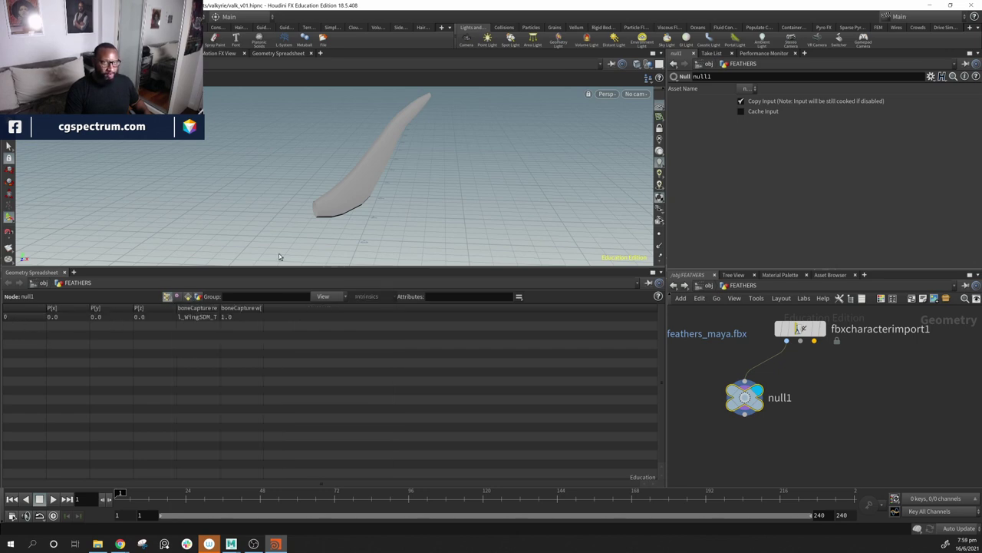
alt+drag(279, 256, 364, 192)
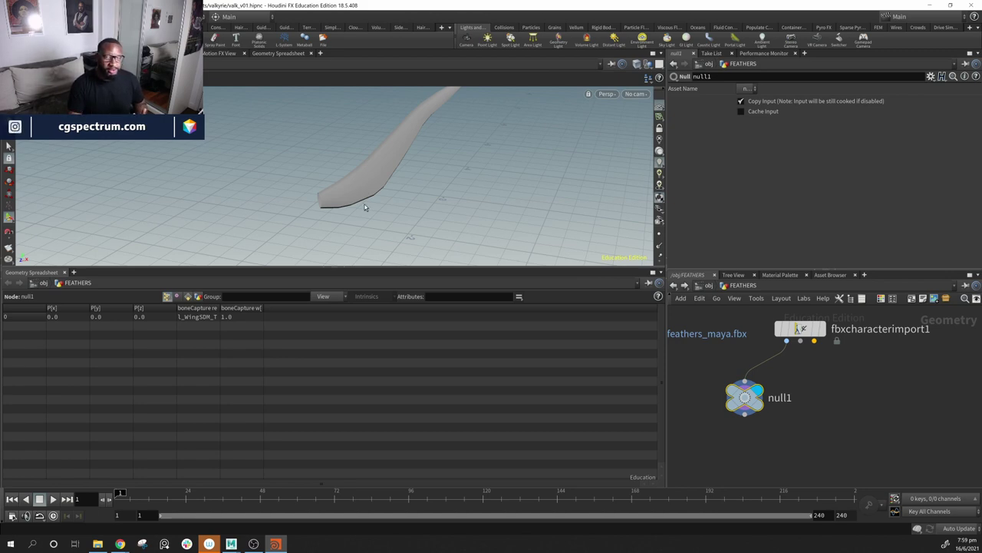
drag(412, 267, 414, 329)
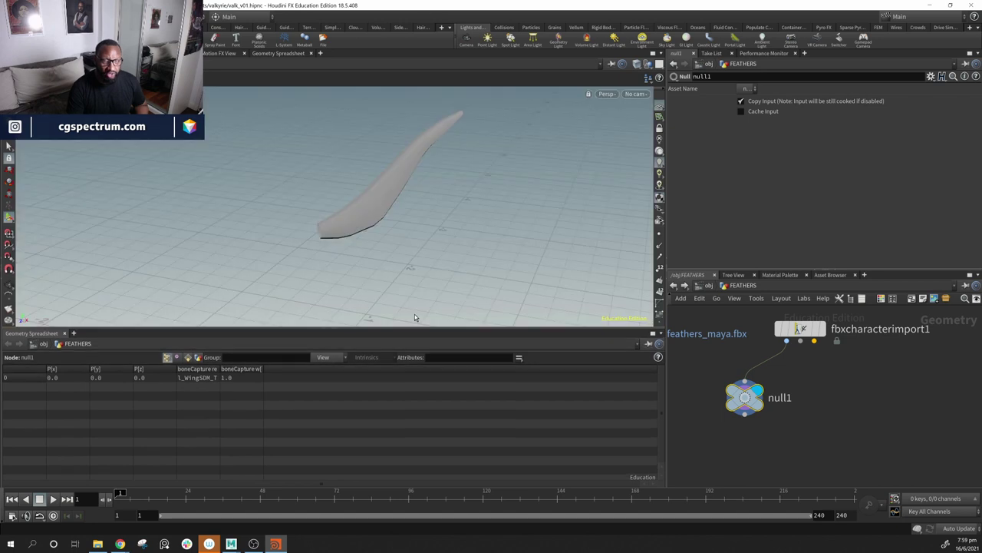
alt+drag(389, 250, 458, 239)
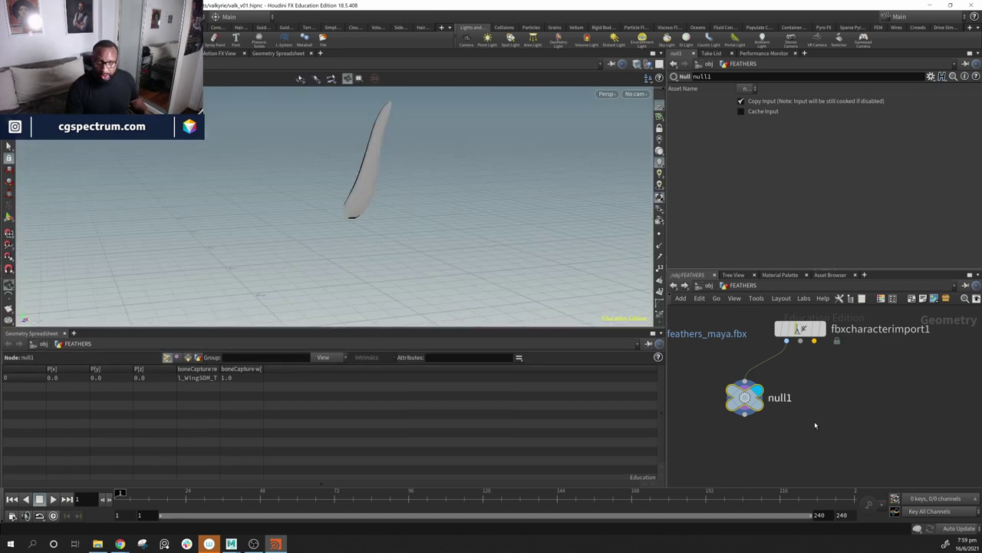
Step: Delete the unused File node that loads l_wing_feathers_maya.fbx from the FEATHERS network
middle_drag(789, 436, 891, 435)
scroll(838, 449, down, 2)
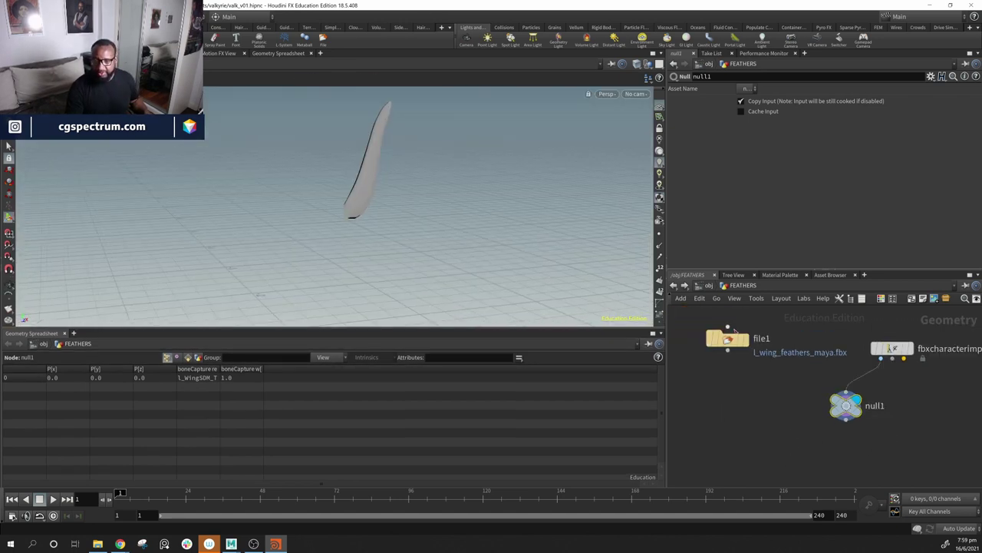
drag(794, 325, 670, 380)
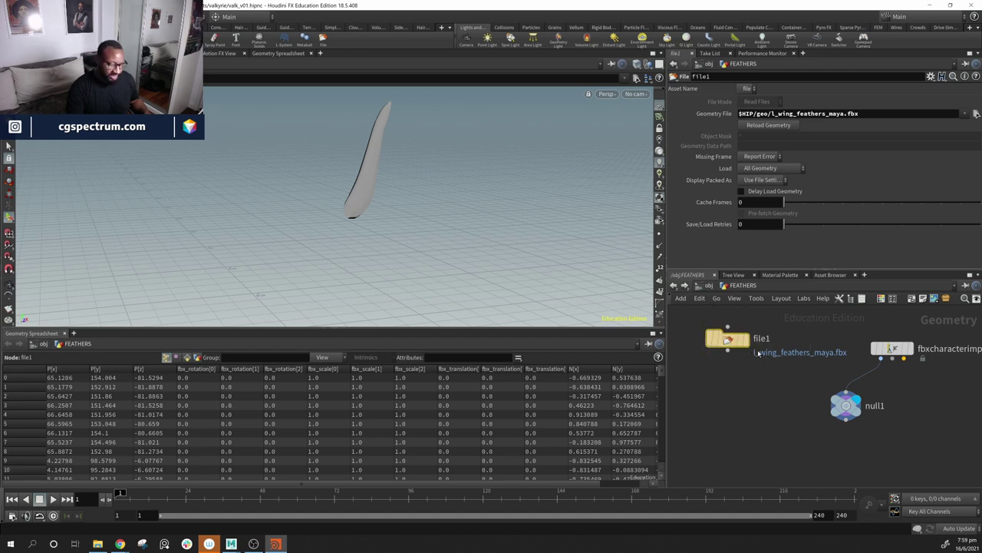
key(Delete)
key(h)
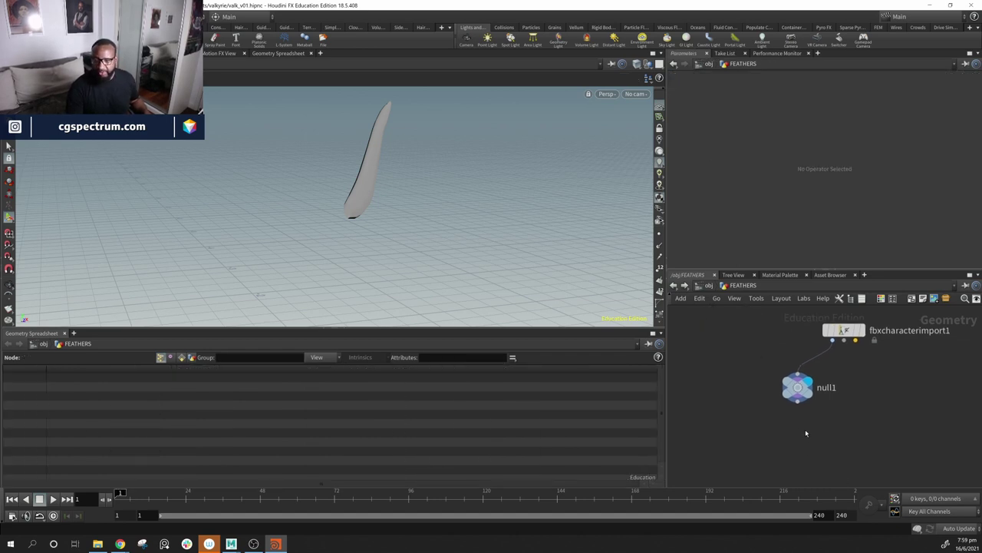
Step: Add a Convert node, wire it to the null's output and display its polygon result
key(Tab)
text(nc)
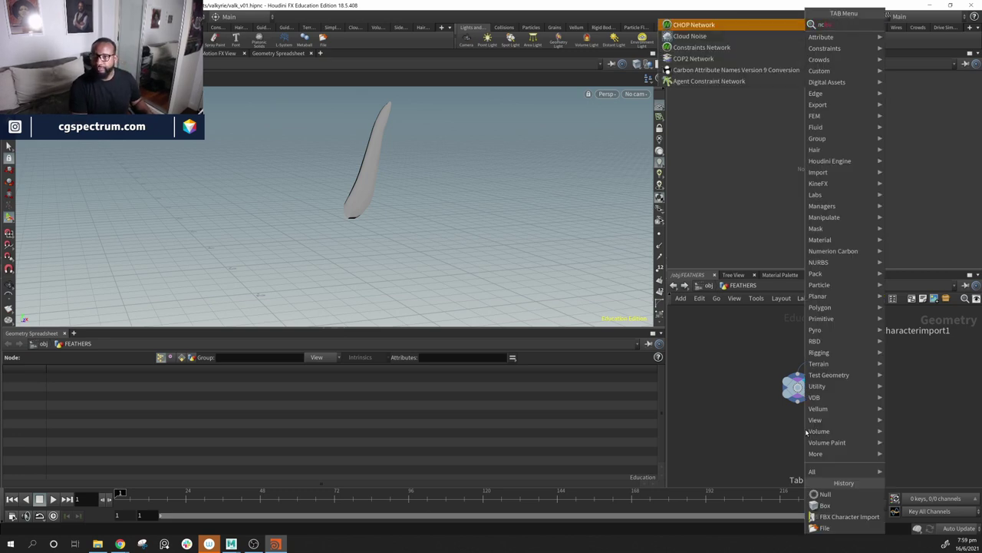
key(BackSpace)
key(BackSpace)
text(c)
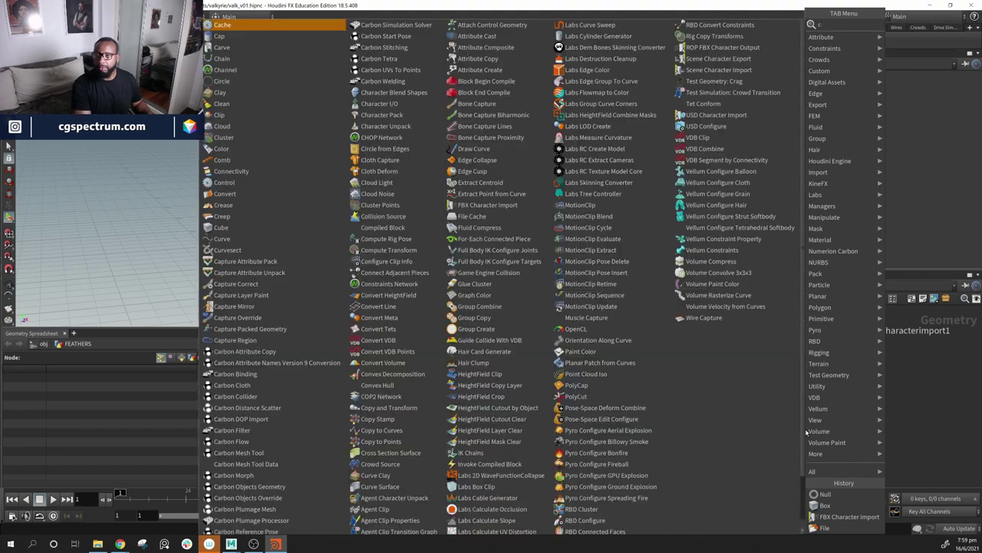
text(on)
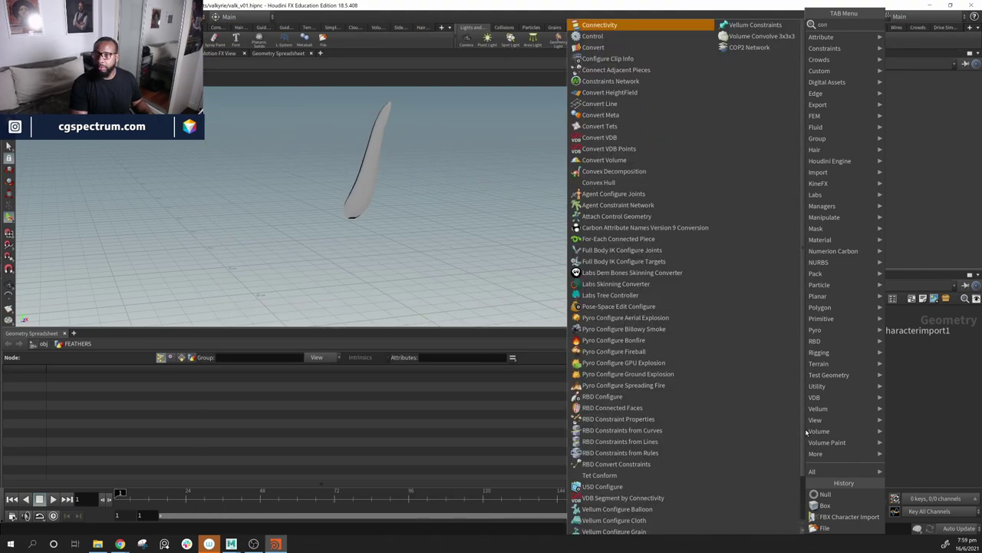
key(Down)
key(Down)
key(Return)
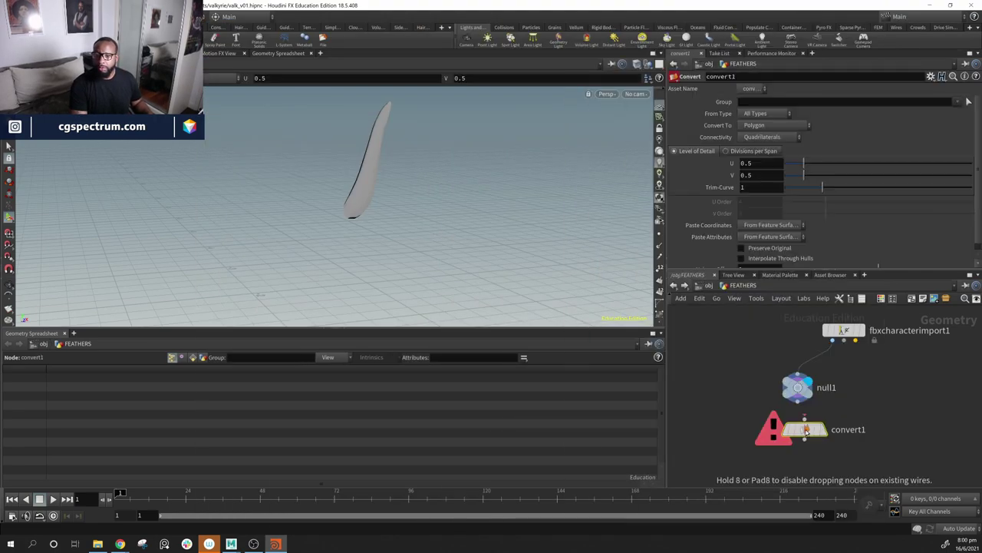
click(804, 427)
drag(798, 402, 804, 419)
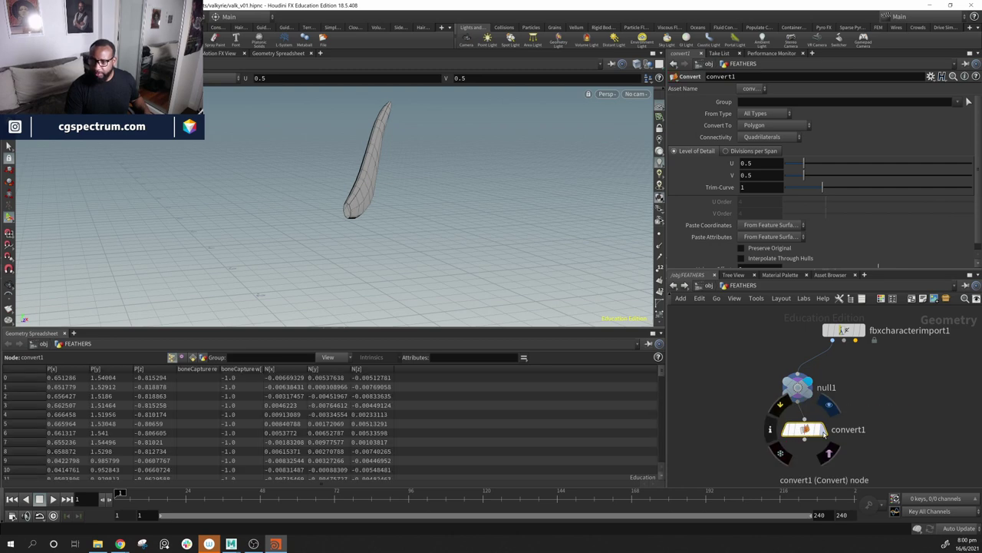
click(823, 430)
Step: Line up the null and Convert nodes beneath the FBX Character Import node
alt+drag(445, 211, 408, 235)
key(Return)
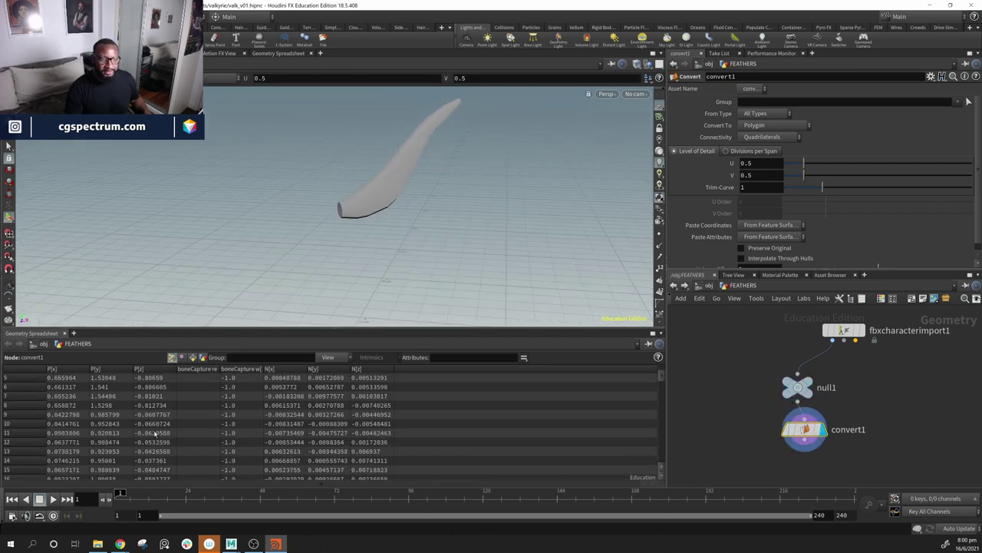
key(Escape)
drag(461, 202, 483, 235)
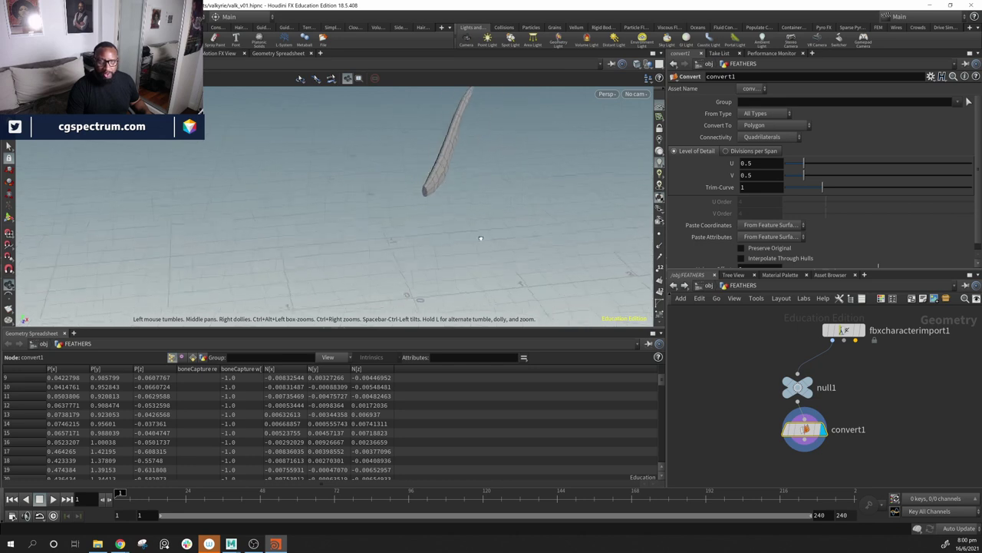
key(Return)
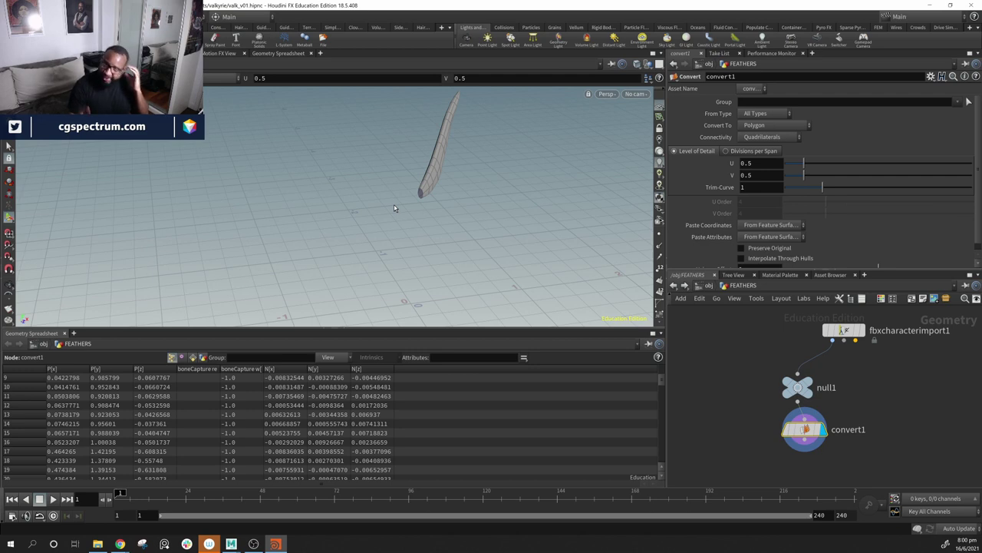
alt+drag(432, 250, 471, 274)
drag(808, 430, 798, 425)
shift+click(791, 390)
drag(788, 391, 823, 374)
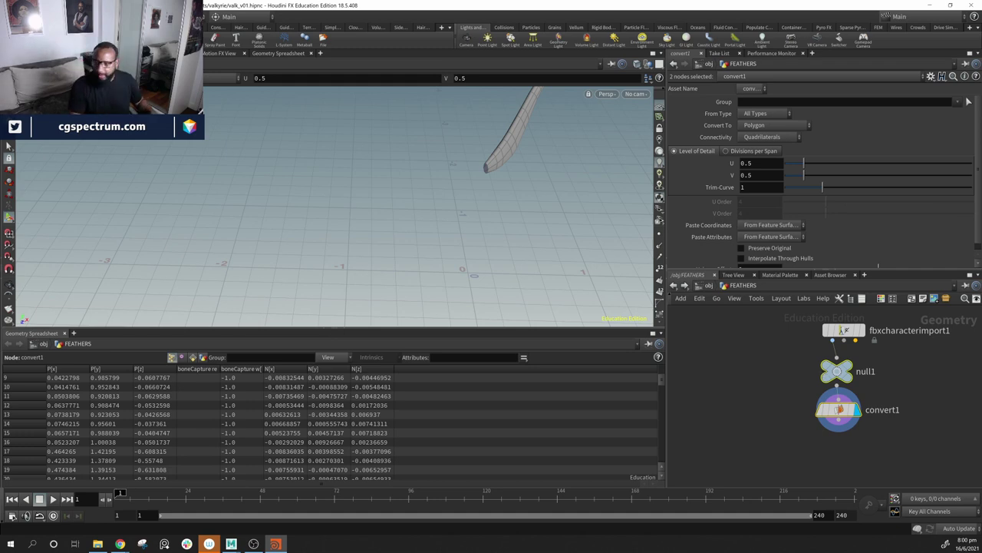
middle_drag(937, 435, 852, 403)
click(795, 432)
key(Tab)
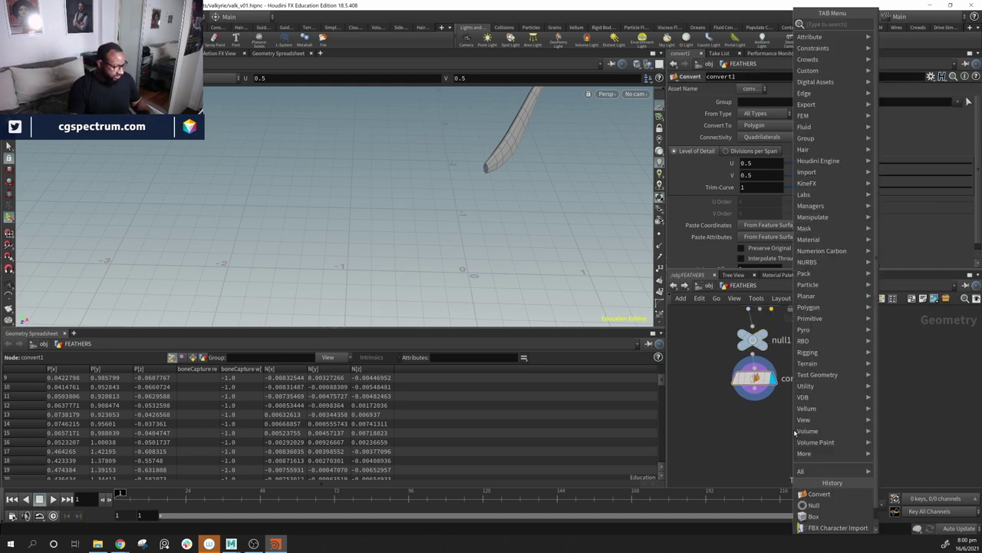
text(mat)
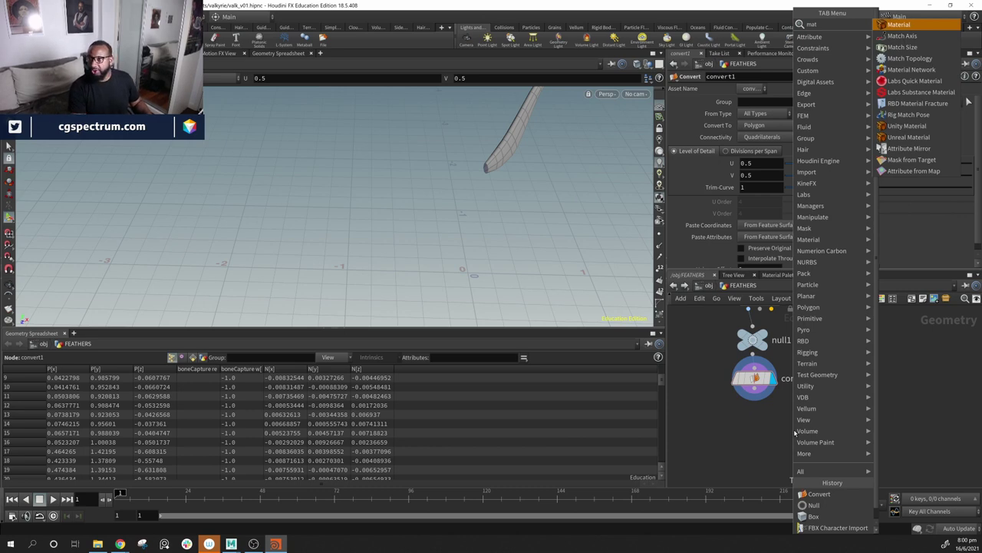
key(Down)
key(Down)
key(Up)
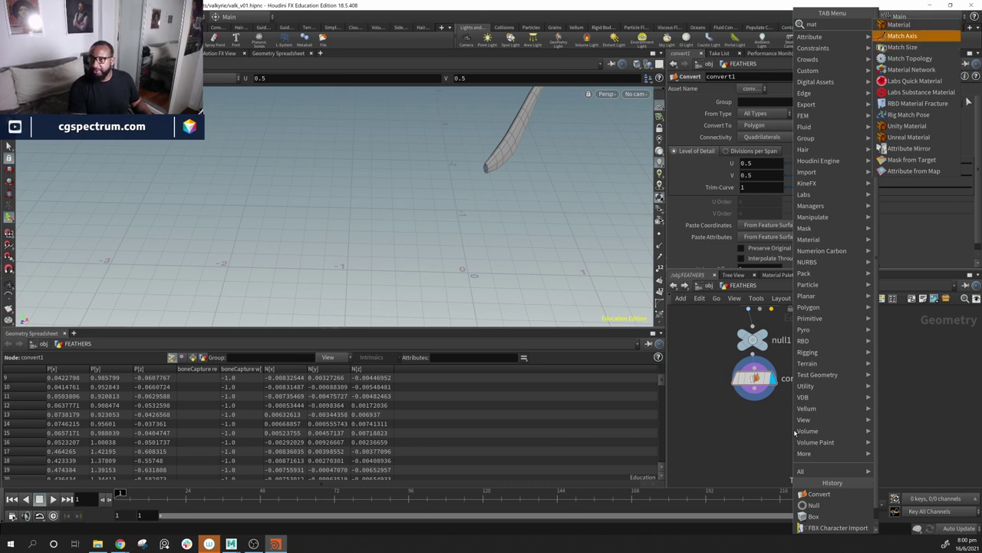
key(Return)
click(794, 430)
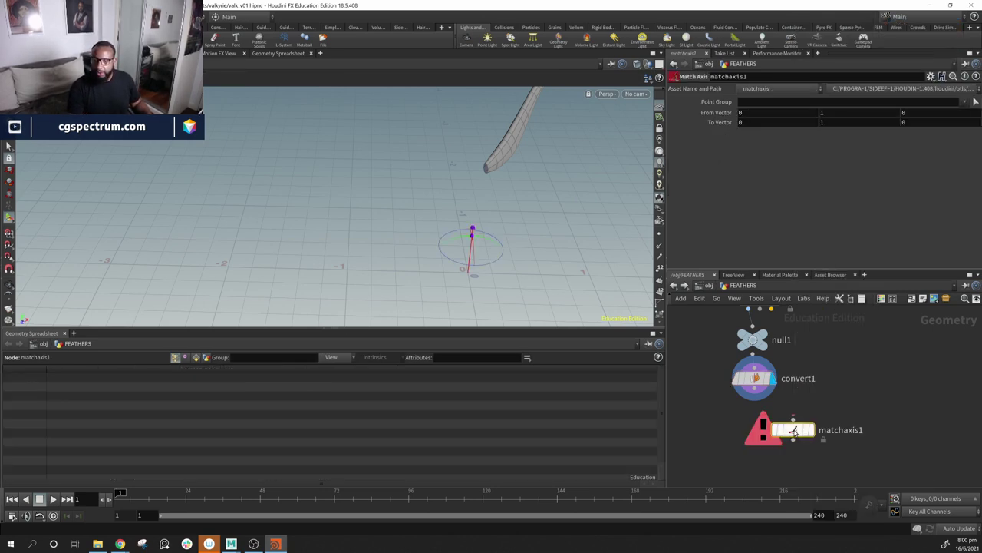
key(Delete)
Step: Add a Match Size node after the Convert node and display it to centre the wing at the origin
key(Tab)
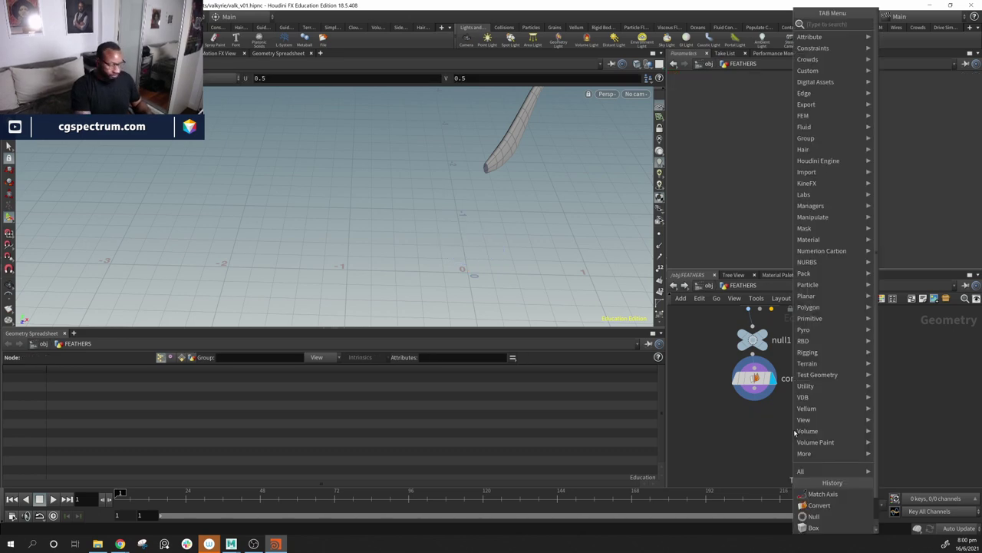
text(mat)
key(Down)
key(Down)
key(Return)
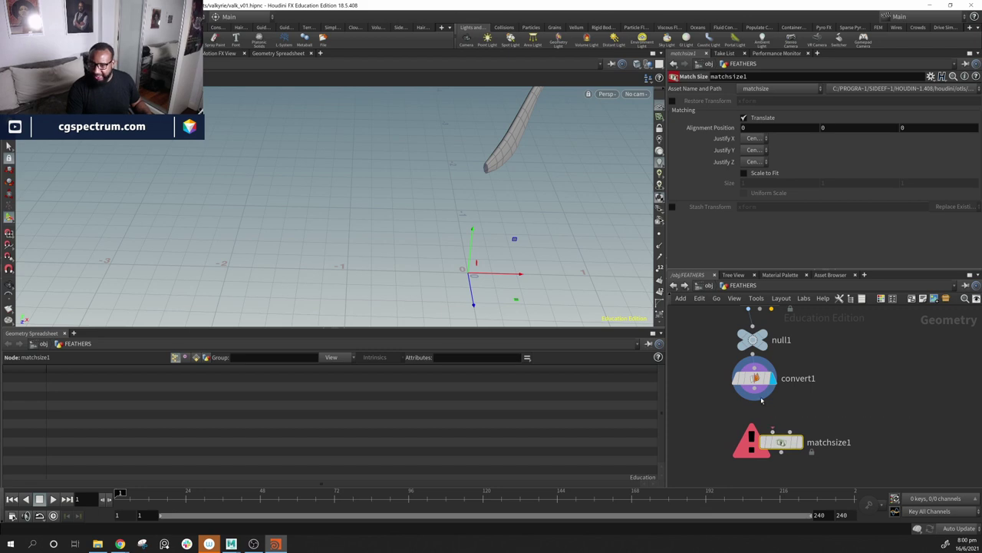
click(781, 441)
click(800, 444)
alt+drag(525, 257, 460, 281)
key(Return)
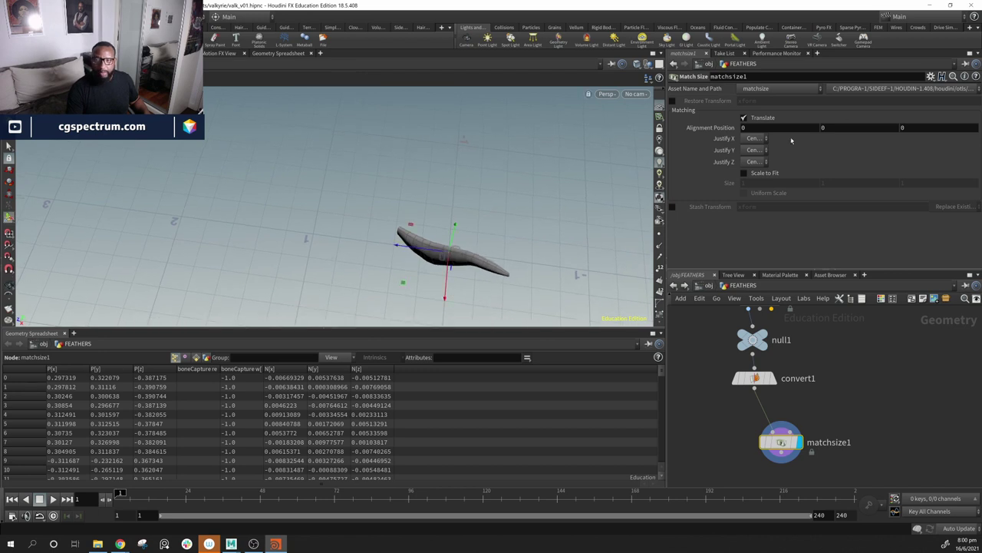
Step: Try shifting the Match Size node's alignment position along each axis, and undo the changes
mouse_move(775, 127)
middle_down()
mouse_move(774, 114)
mouse_move(798, 102)
mouse_move(758, 124)
middle_up()
key(ctrl+z)
middle_click(758, 128)
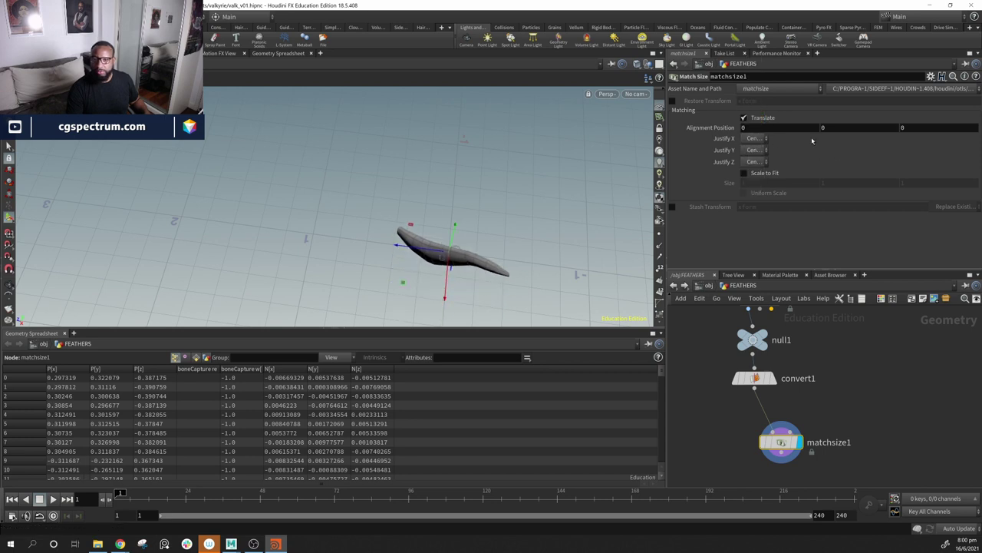
mouse_move(829, 128)
middle_down()
mouse_move(849, 128)
mouse_move(842, 131)
middle_up()
middle_drag(927, 132, 902, 131)
key(ctrl+z)
Step: Line up the Match Size node directly beneath the Convert node
alt+drag(500, 238, 441, 213)
alt+middle_drag(441, 213, 454, 298)
alt+drag(387, 245, 452, 257)
alt+middle_drag(453, 257, 438, 220)
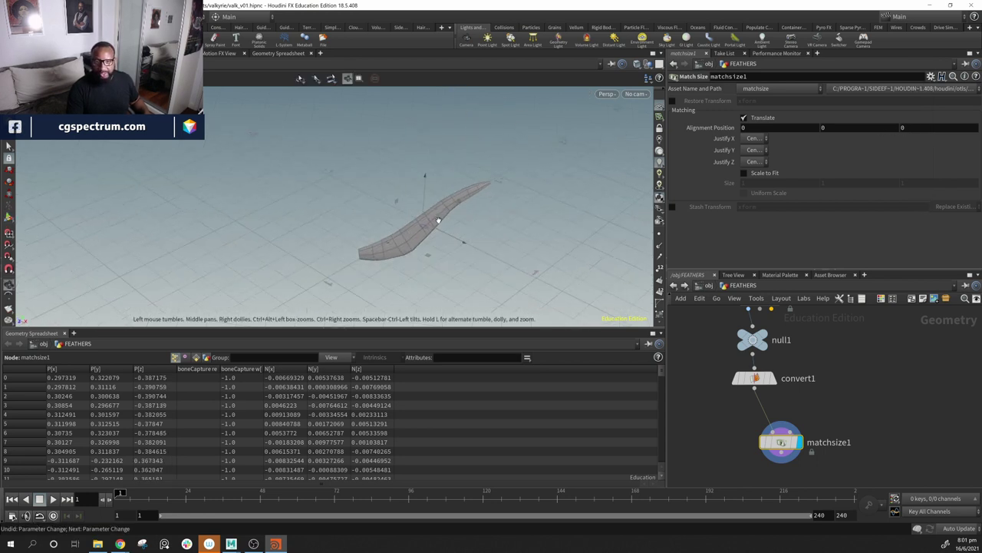
drag(784, 442, 765, 427)
alt+drag(462, 237, 416, 231)
key(Return)
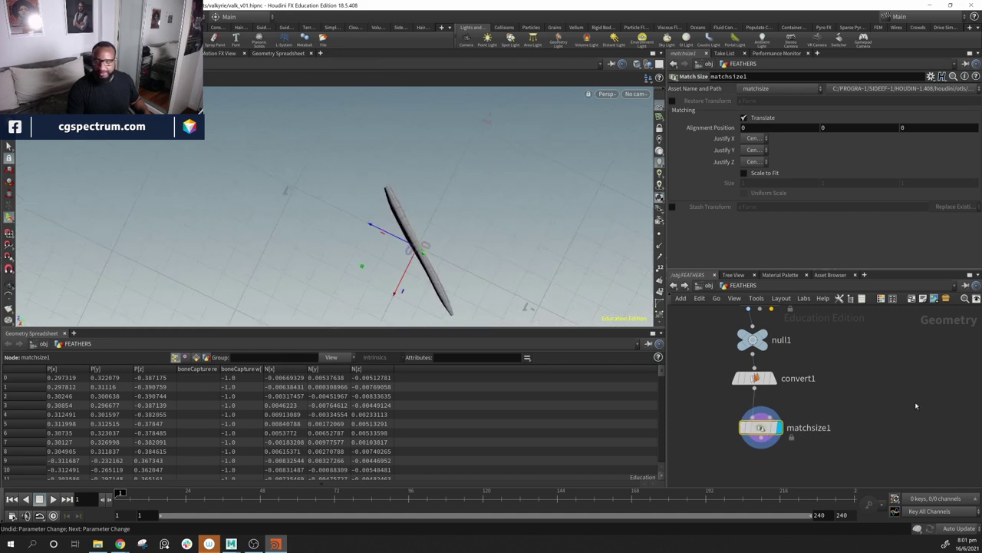
Step: Add a Transform node beneath the Match Size node and connect it to the Match Size output
middle_drag(916, 405, 897, 375)
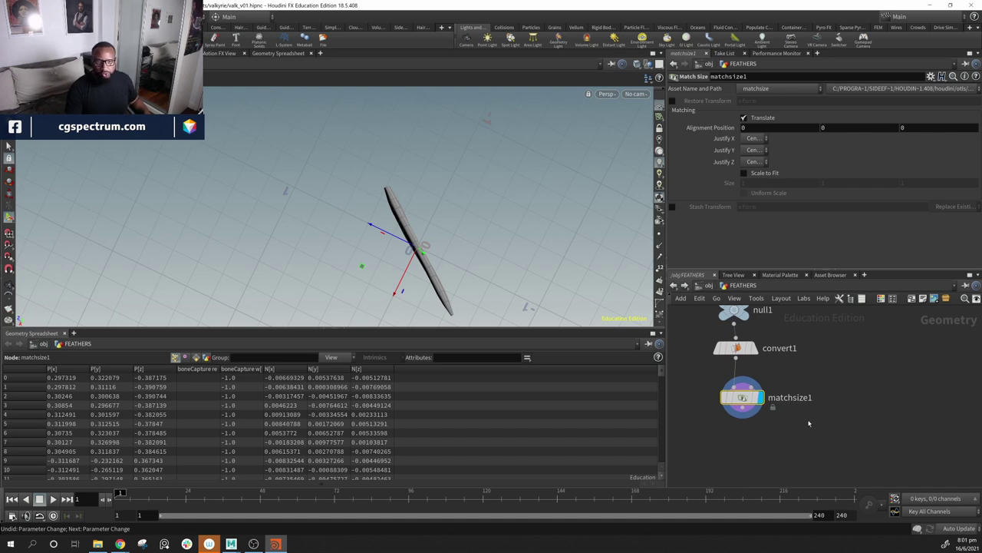
middle_drag(806, 449, 816, 427)
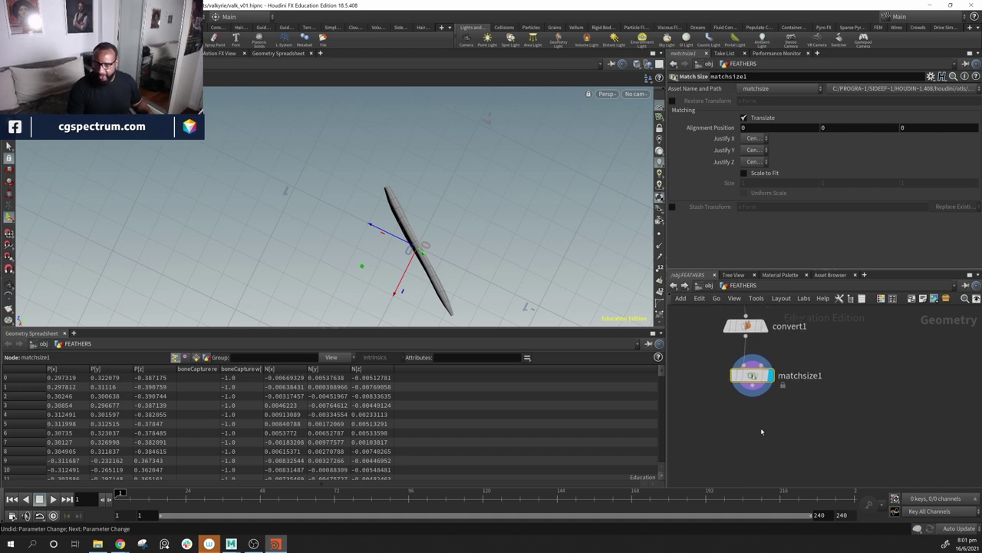
key(Tab)
text(tr)
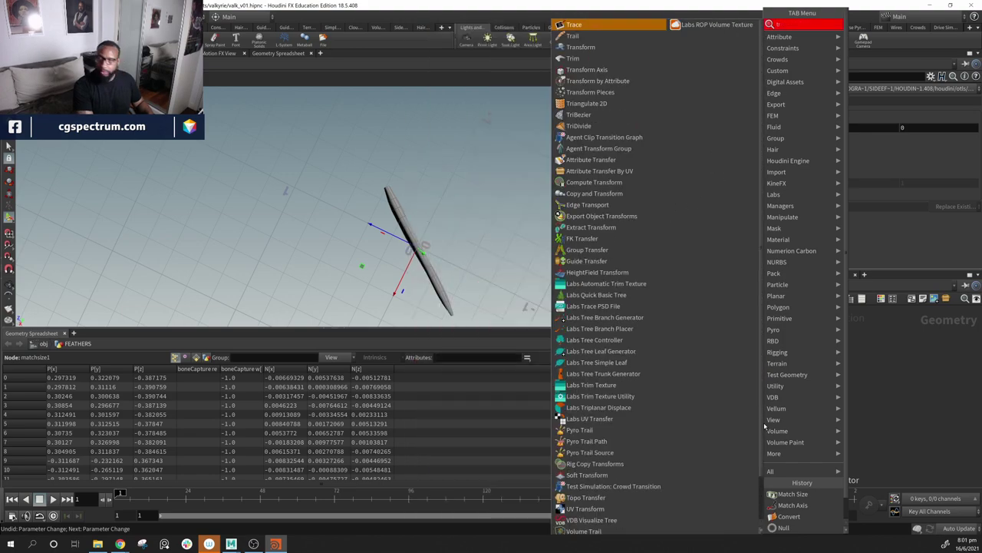
key(BackSpace)
key(BackSpace)
text(t)
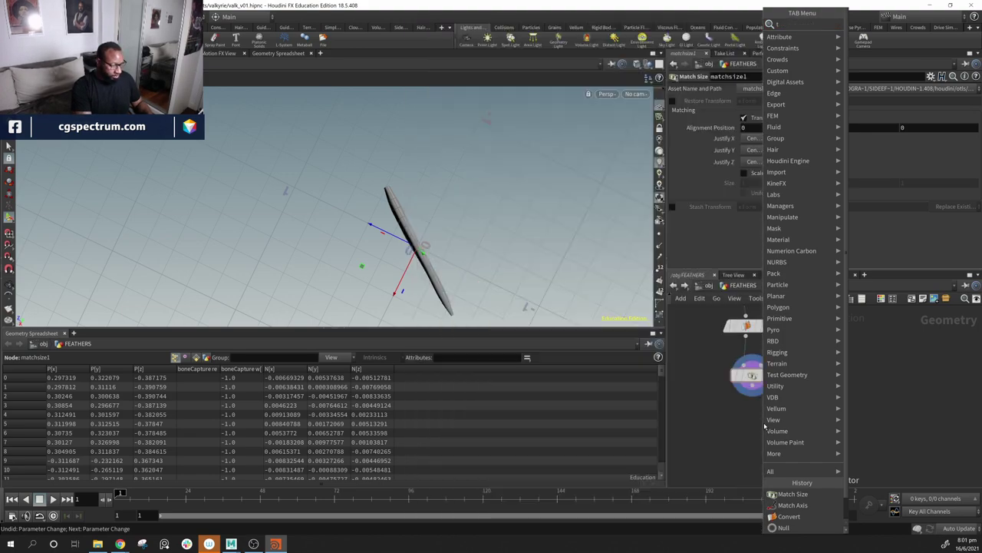
text(ar)
key(BackSpace)
key(BackSpace)
key(BackSpace)
text(tra)
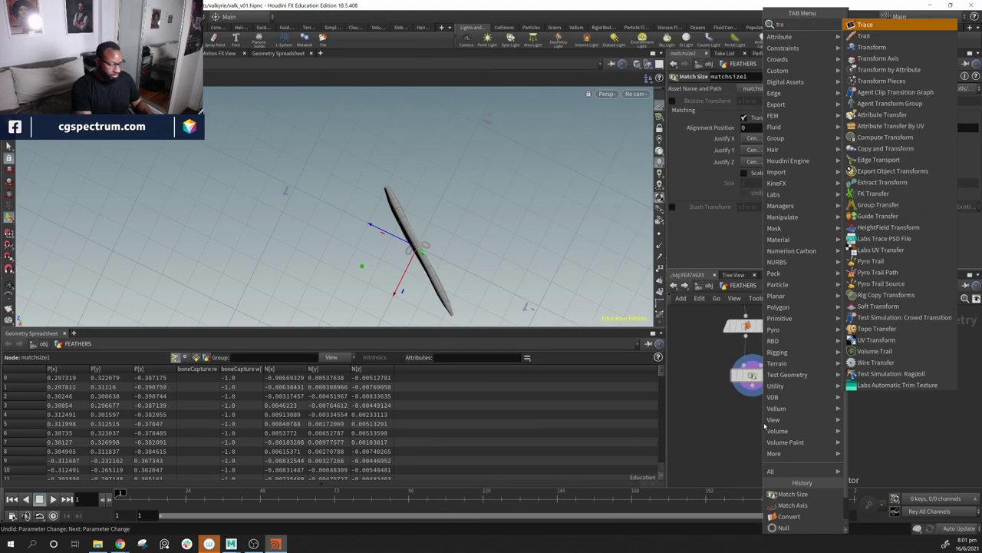
text(ns)
key(Return)
click(765, 426)
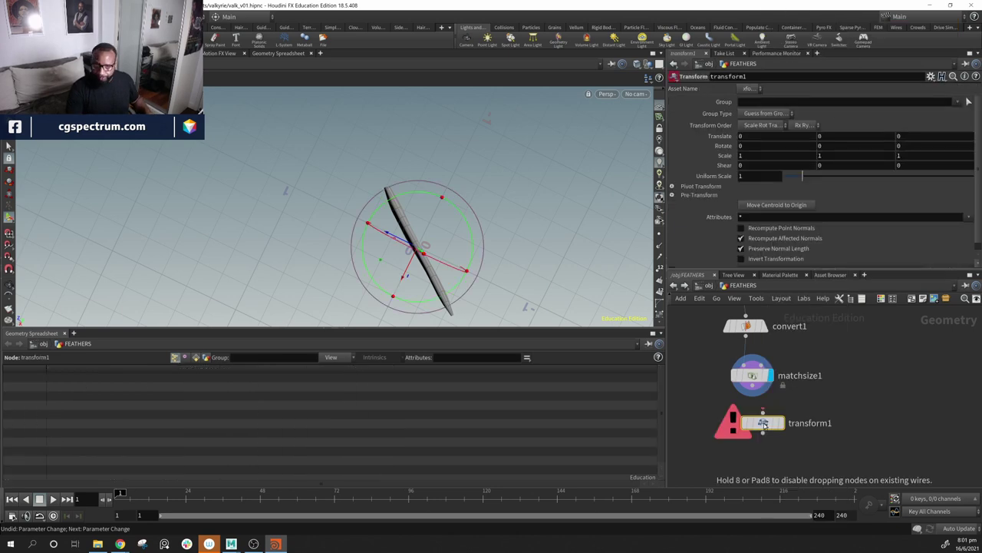
drag(764, 426, 764, 431)
drag(752, 386, 762, 417)
drag(764, 429, 755, 418)
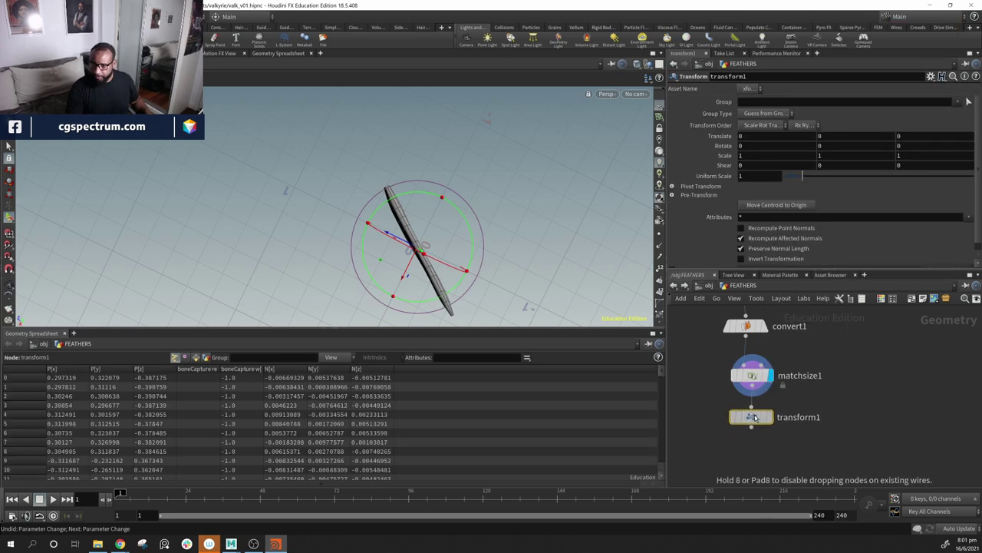
Step: Display the Transform node and rotate the wing about the Y axis to about 36.69 degrees
alt+drag(386, 216, 454, 212)
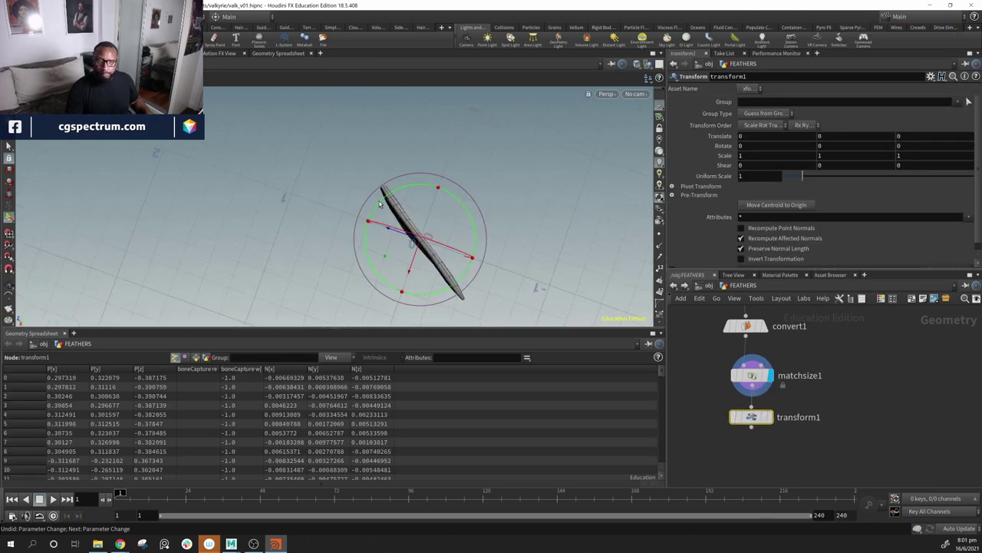
drag(380, 203, 364, 225)
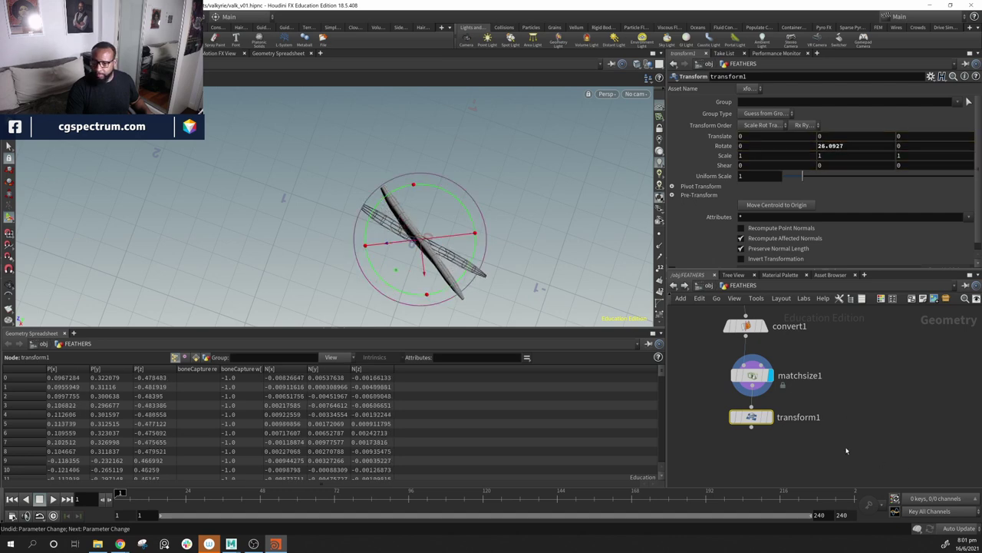
click(770, 417)
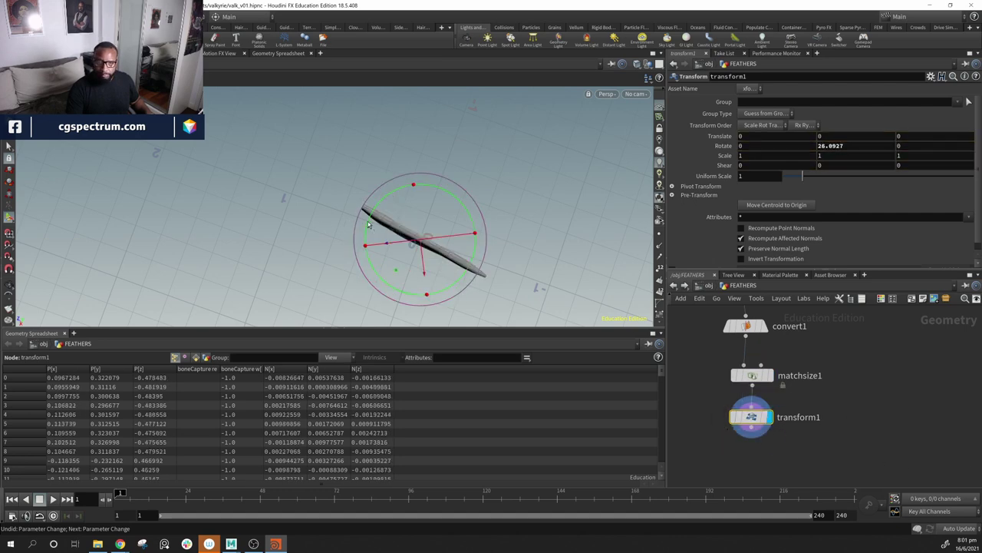
drag(368, 225, 365, 235)
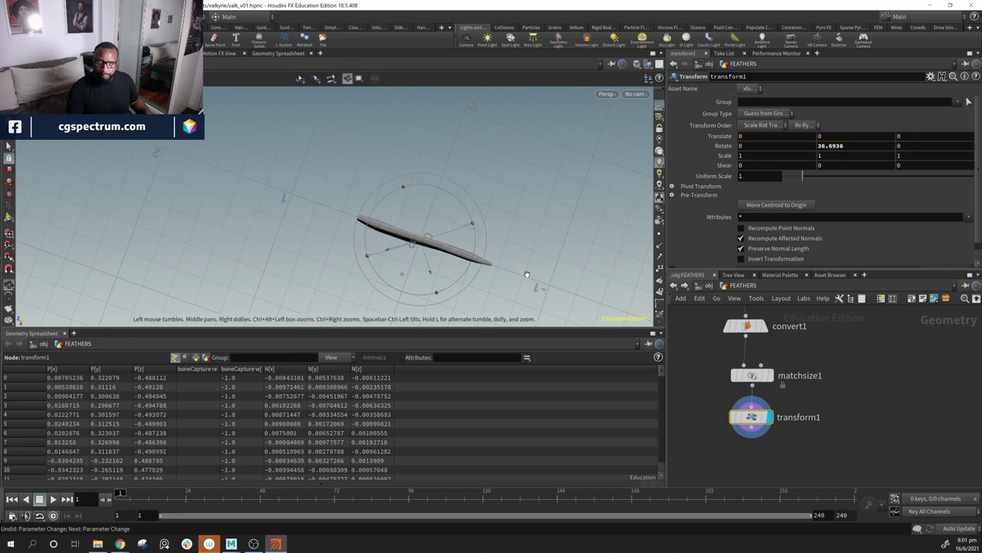
Step: In the front view, straighten the wing by adjusting its rotation to about -1.06, 38.35 and -1.21 degrees
drag(526, 274, 665, 146)
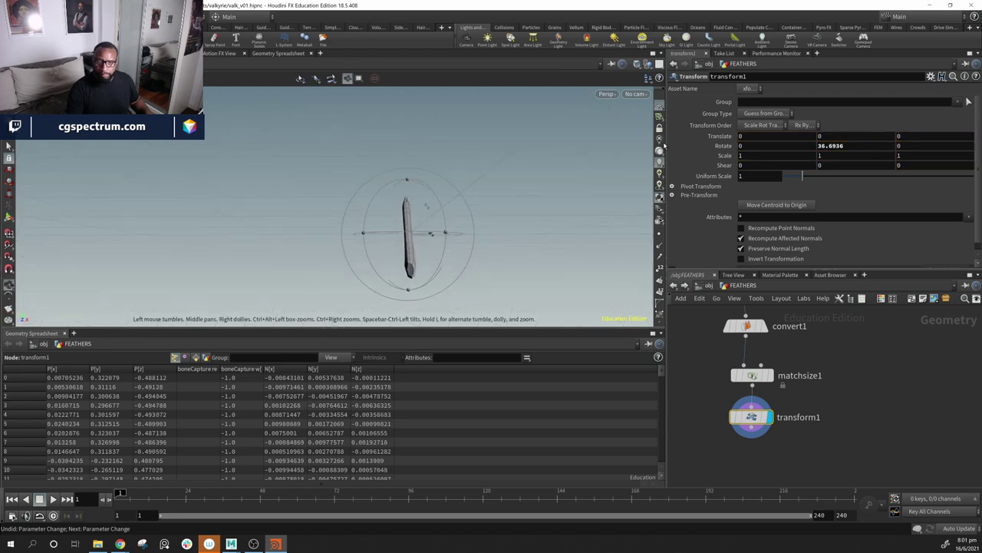
click(615, 93)
mouse_move(621, 116)
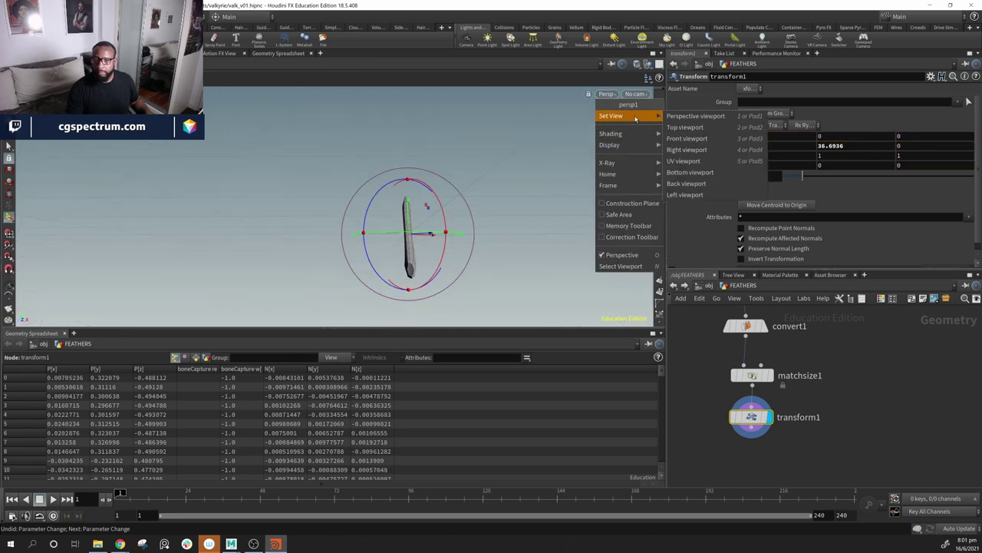
click(691, 138)
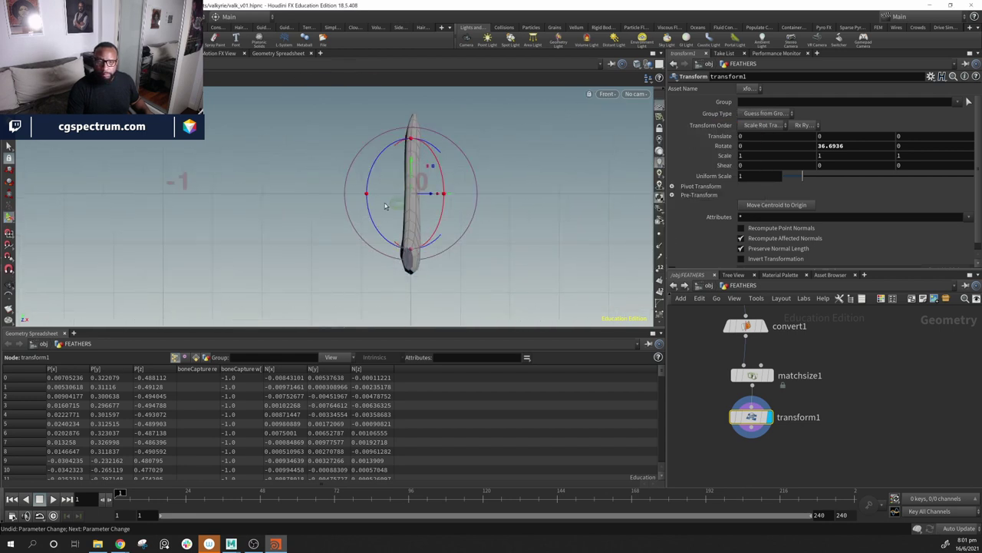
drag(370, 198, 373, 194)
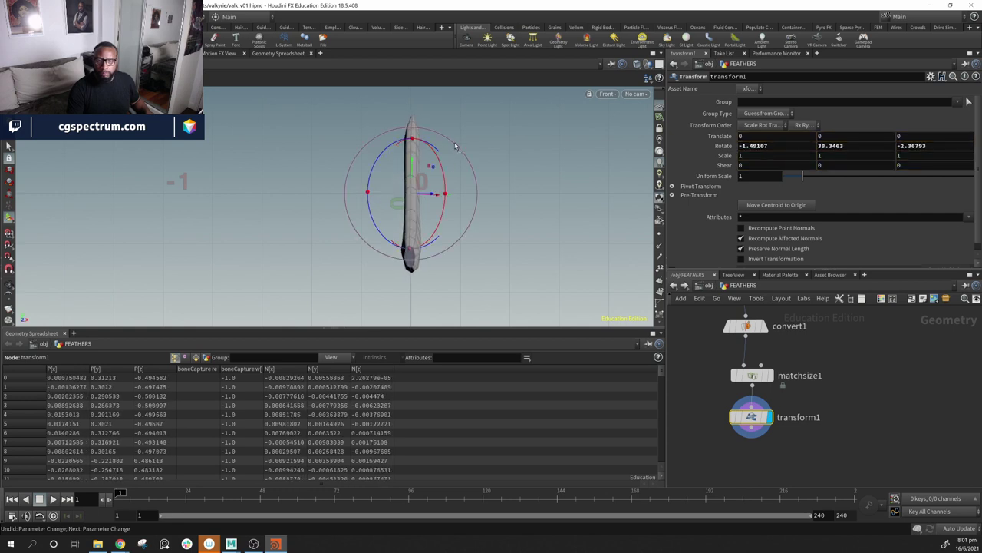
drag(454, 145, 452, 147)
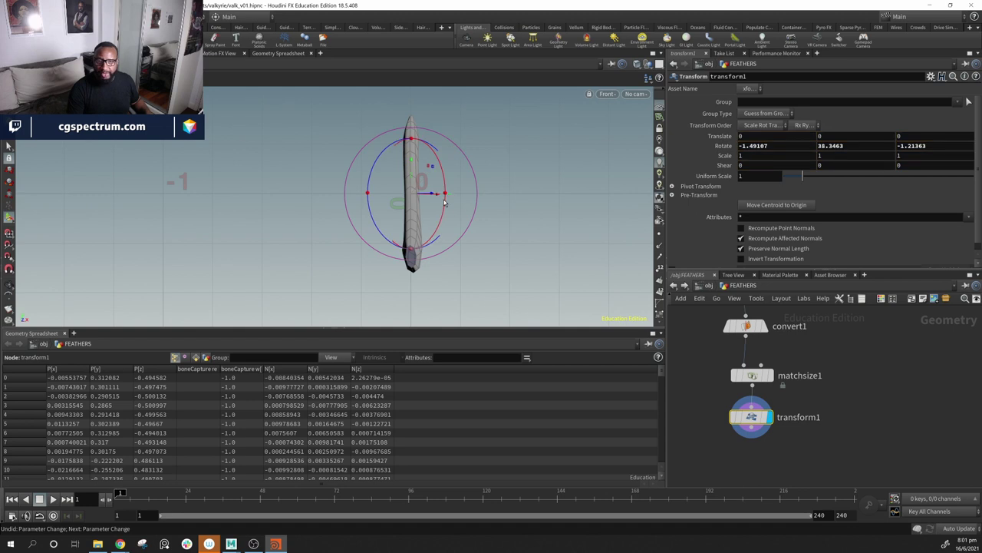
mouse_move(445, 204)
mouse_down()
mouse_move(443, 193)
mouse_move(448, 202)
mouse_up()
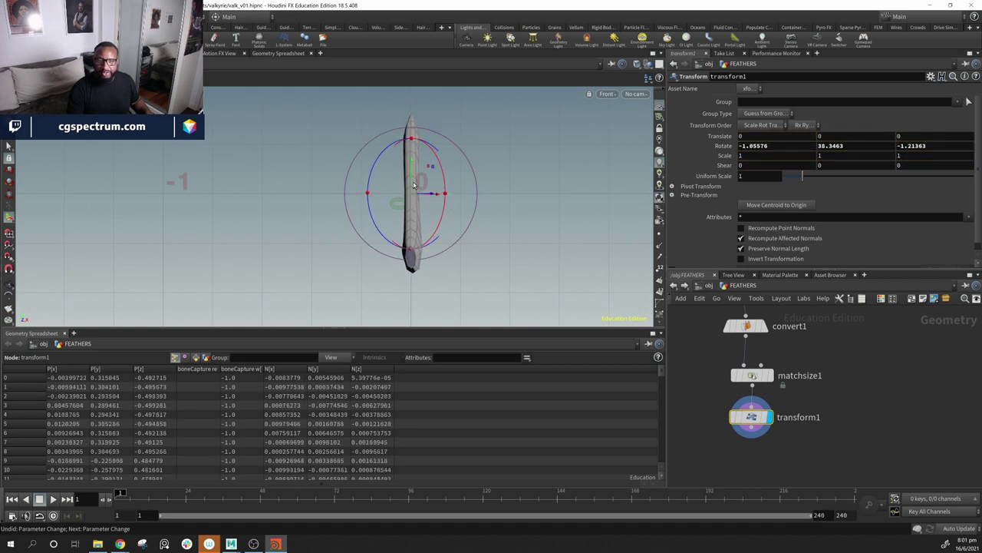
key(Escape)
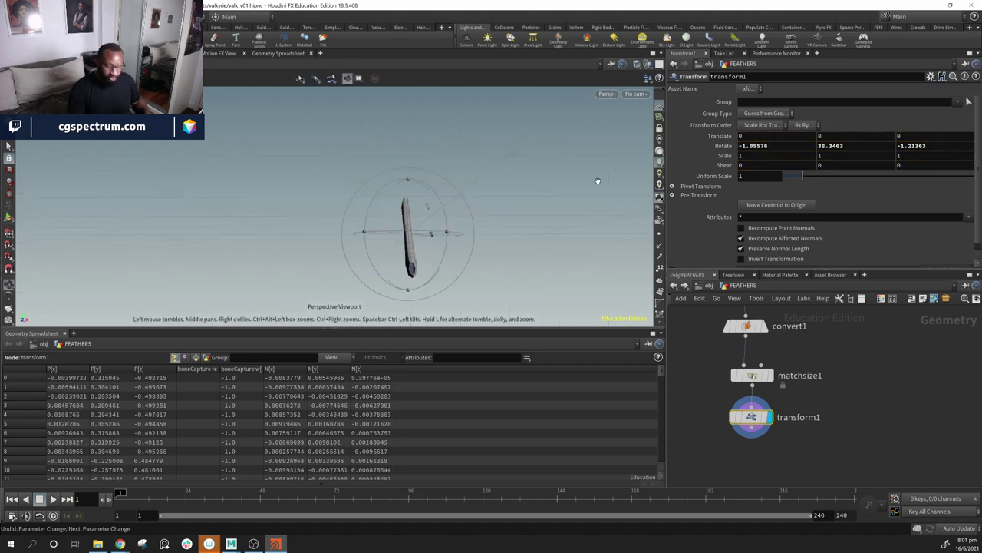
Step: Cycle the rotate handle's alignment and rotate the wing about the Z axis to about -6.84 degrees
drag(544, 213, 513, 222)
key(m)
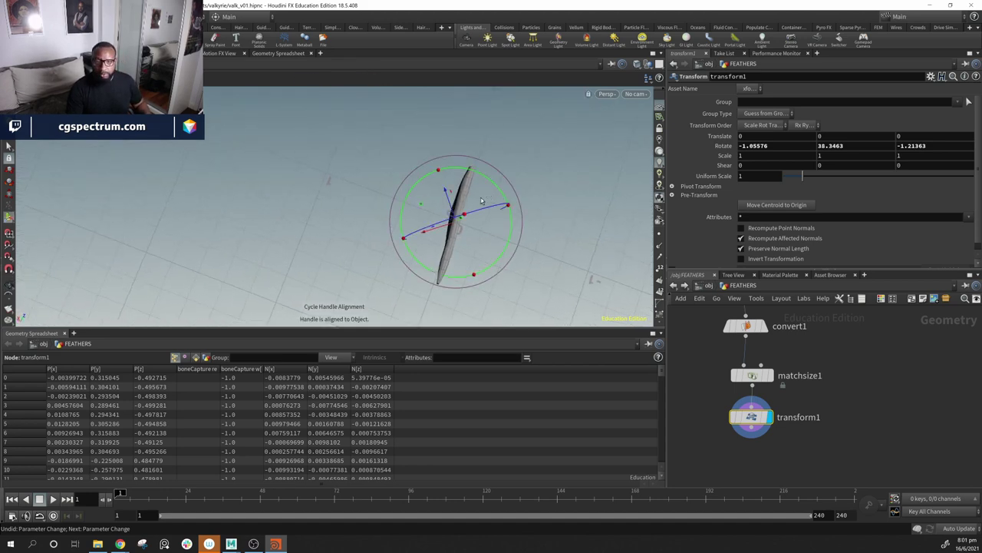
key(s)
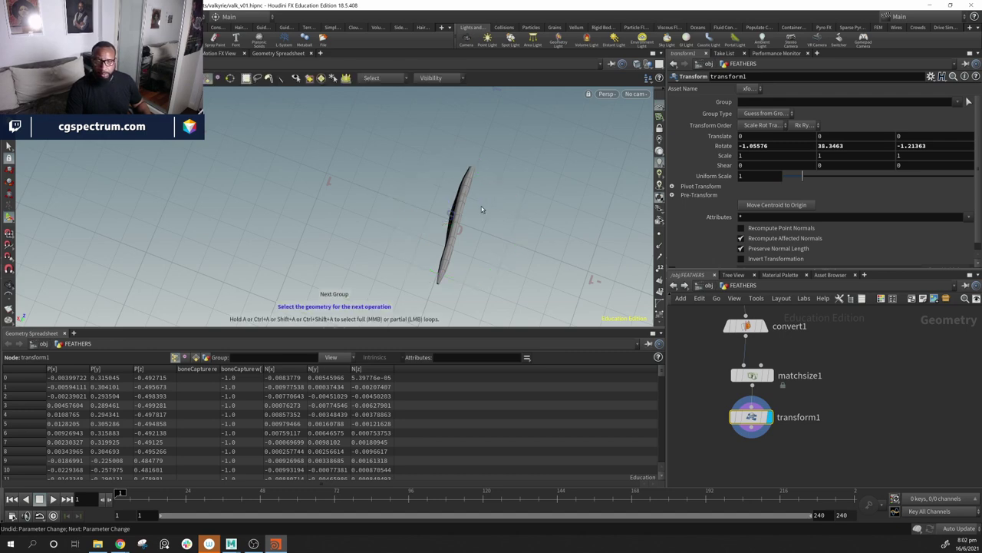
key(r)
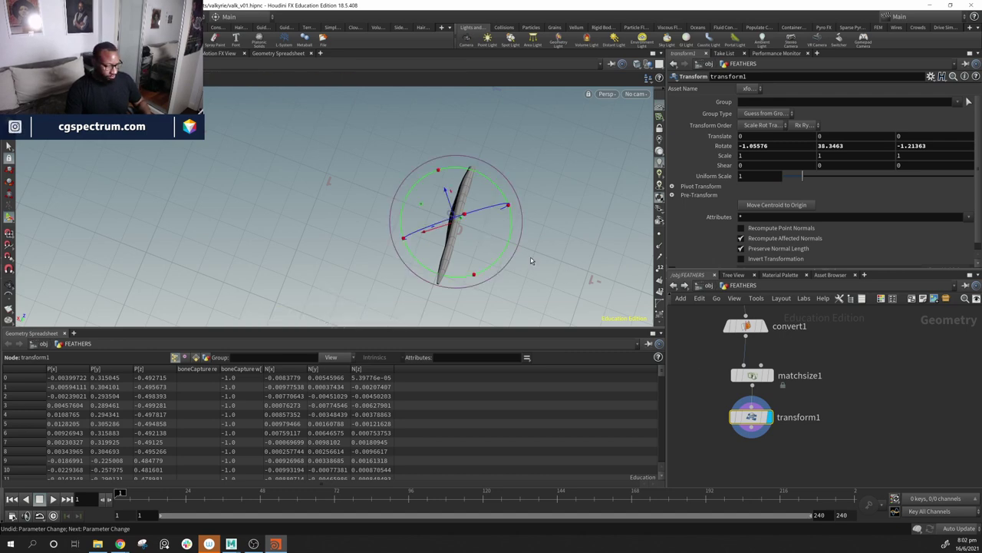
key(m)
mouse_move(503, 236)
mouse_down()
mouse_move(495, 269)
mouse_move(478, 220)
mouse_move(519, 245)
mouse_up()
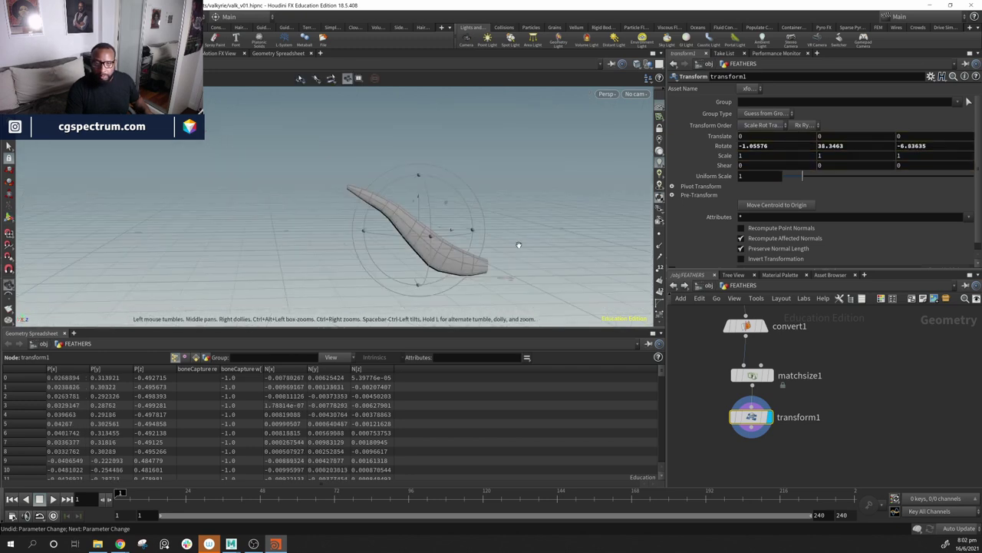
Step: Move the wing so its root sits at the origin, translating it about 0.30 in Y and -0.49 in Z
key(space)
drag(446, 205, 381, 169)
alt+drag(477, 221, 443, 193)
key(space)
alt+drag(474, 244, 545, 224)
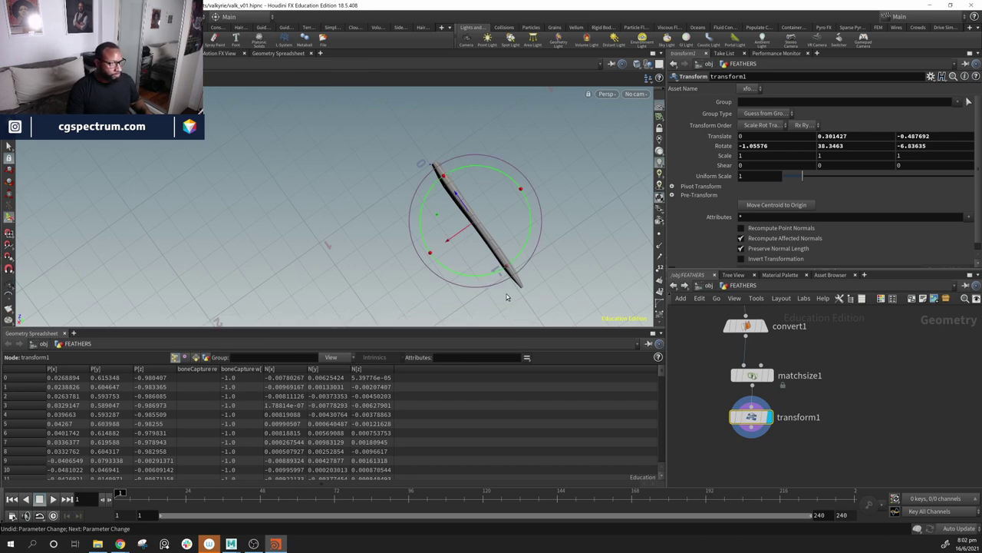
Step: Rotate the moved wing about the Z axis to about -3.19 degrees
drag(483, 286, 487, 224)
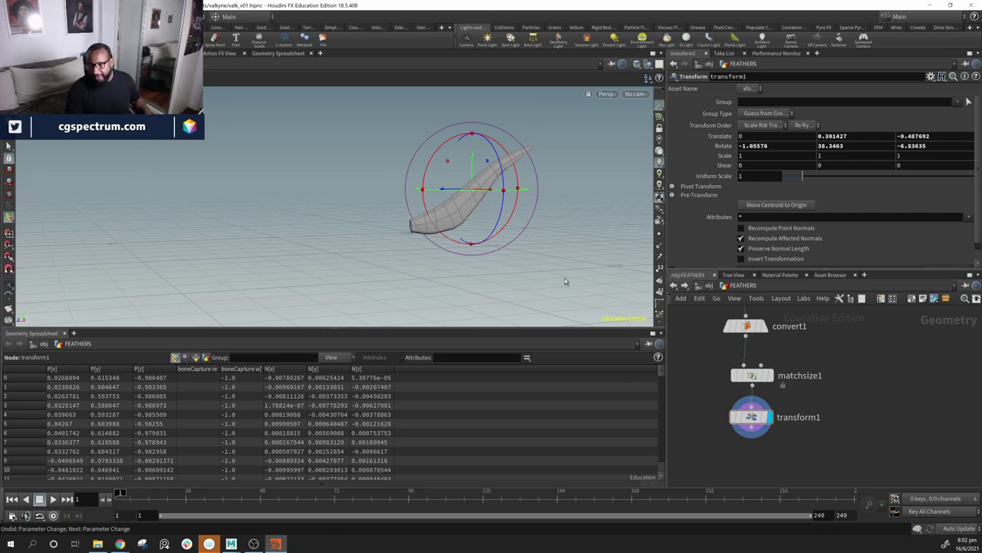
drag(565, 281, 419, 222)
drag(414, 323, 465, 115)
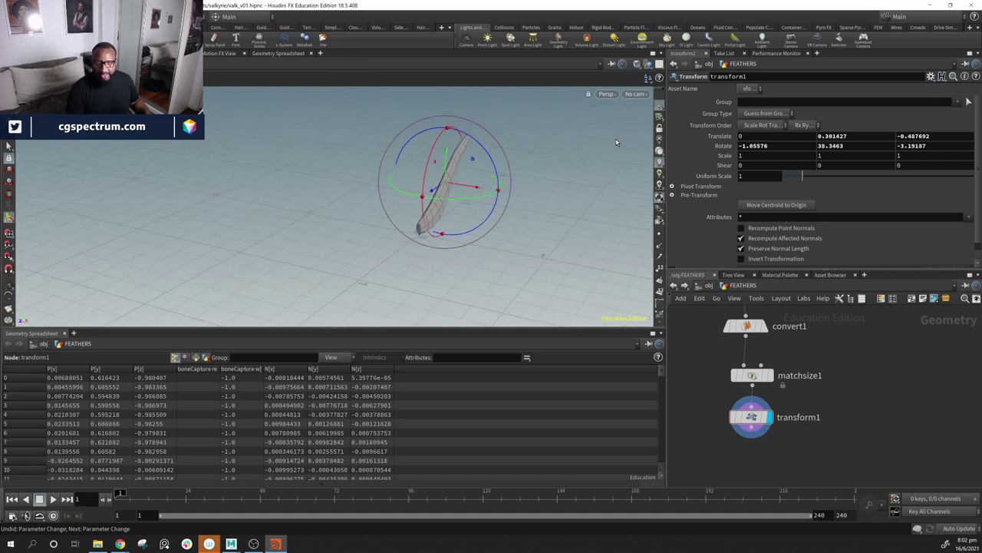
Step: Try Restore Transform on the Match Size node, turn it off, and enable Stash Transform with the attribute xform
click(765, 379)
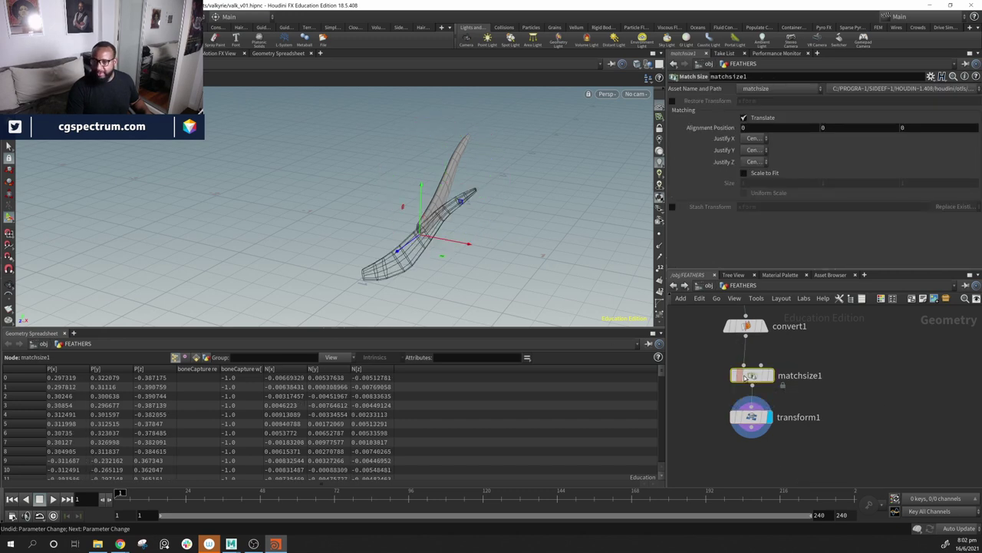
click(752, 419)
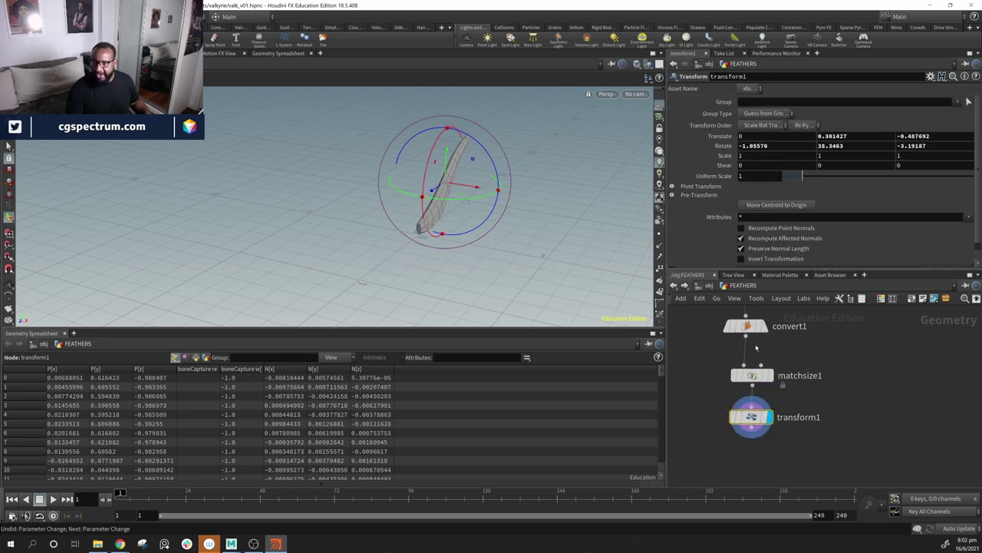
click(752, 375)
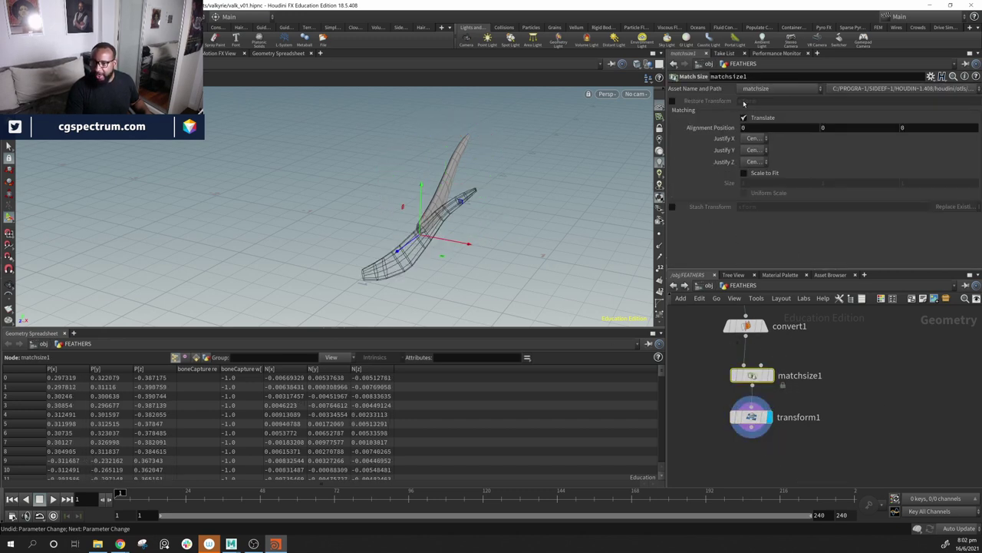
click(673, 102)
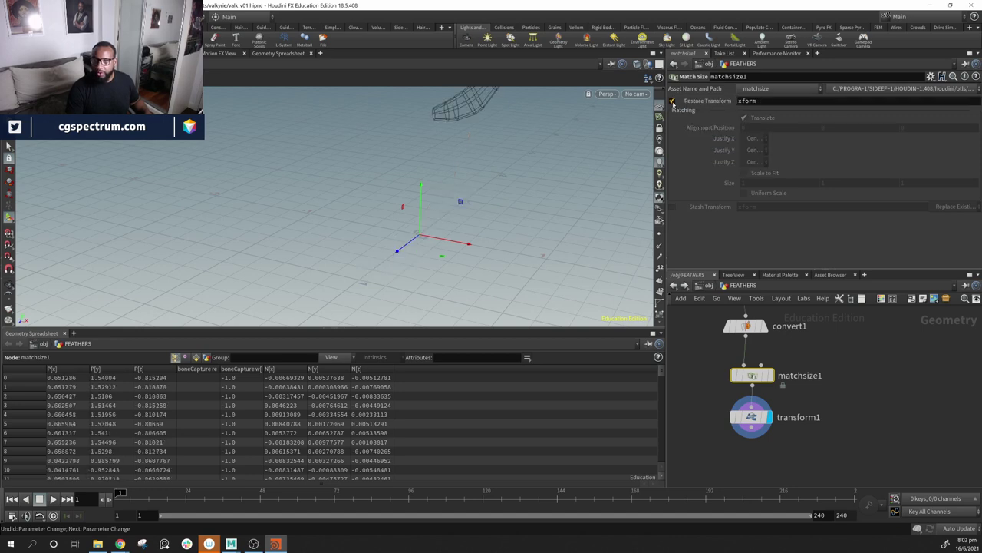
click(673, 102)
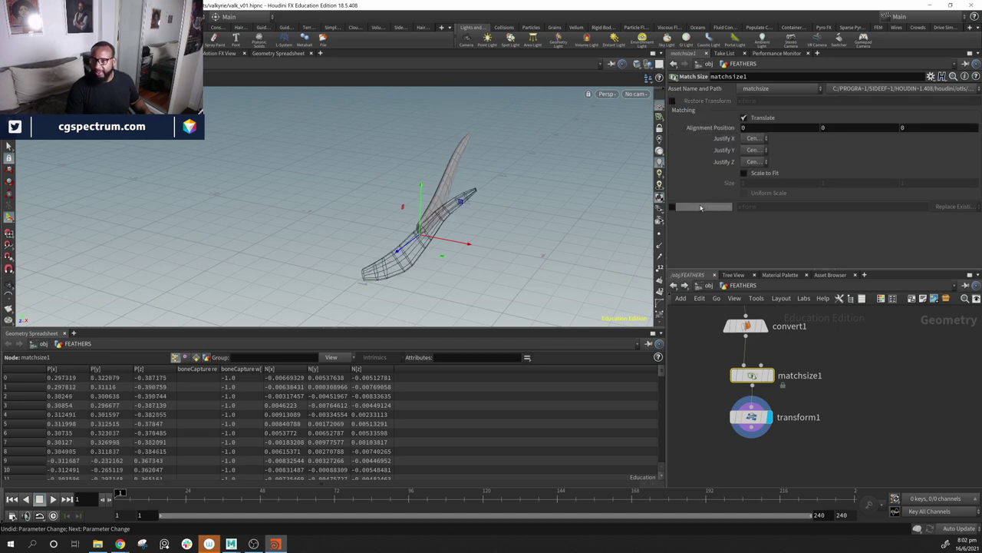
click(673, 208)
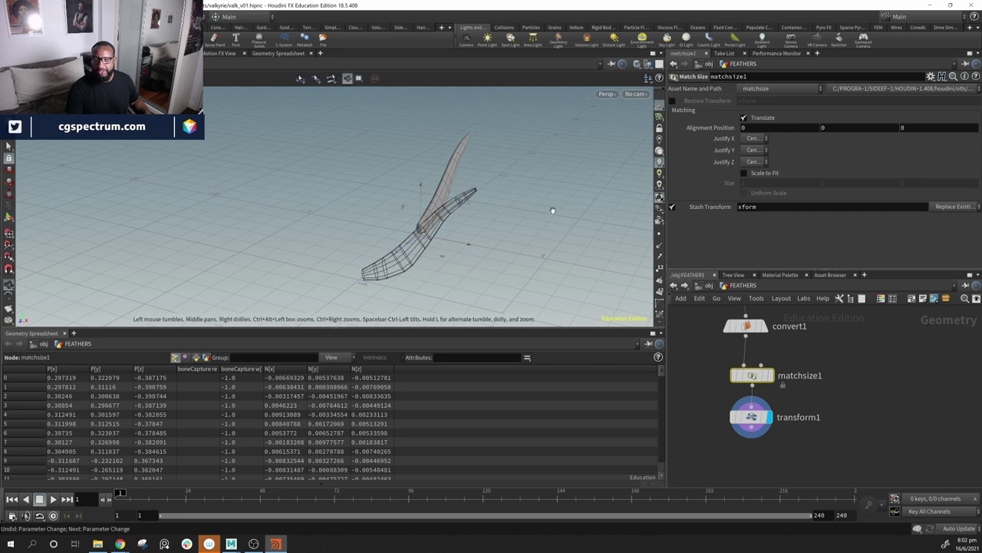
Step: Line up the Match Size and Transform nodes more closely beneath the Convert node
click(750, 420)
scroll(687, 197, down, 1)
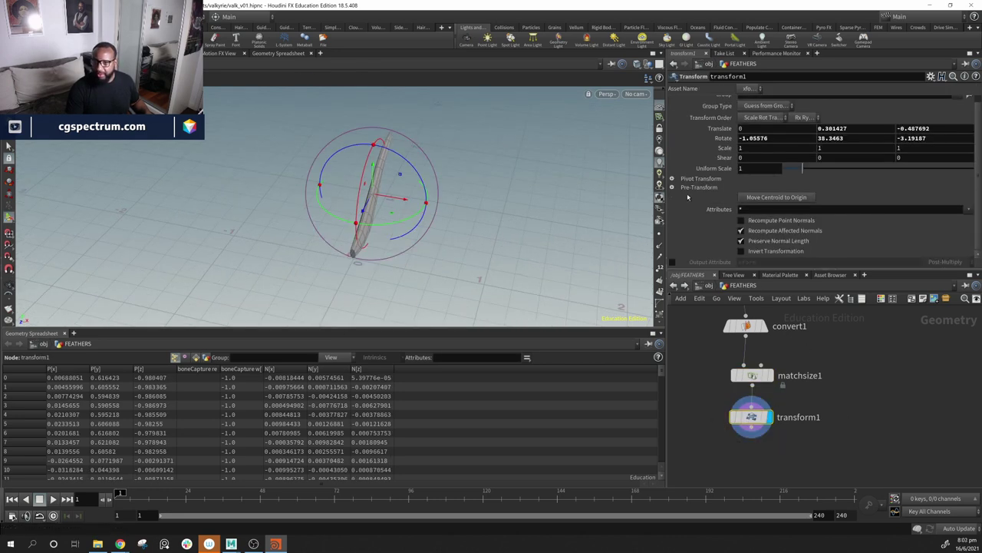
middle_drag(888, 454, 911, 415)
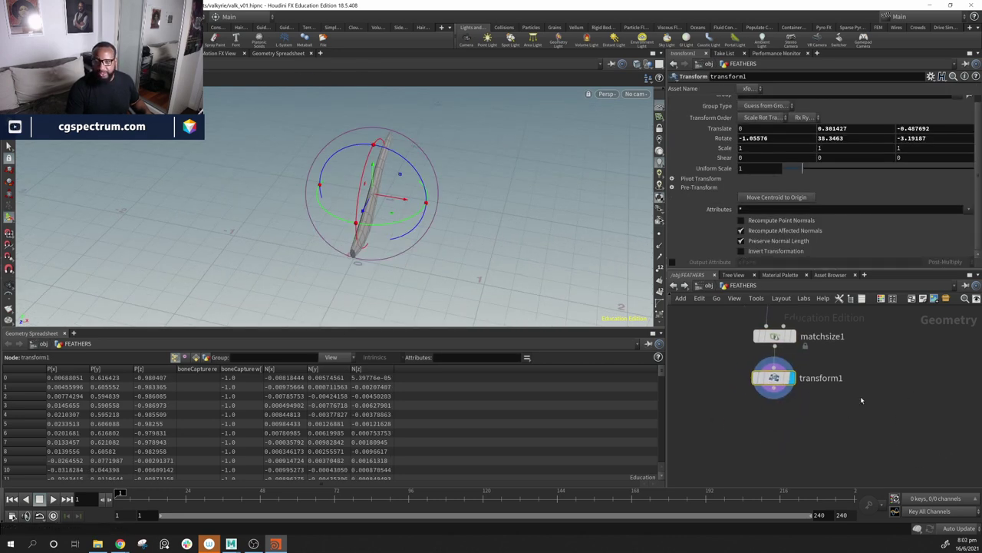
mouse_move(775, 339)
drag(775, 338, 772, 337)
drag(775, 382, 768, 330)
mouse_move(767, 330)
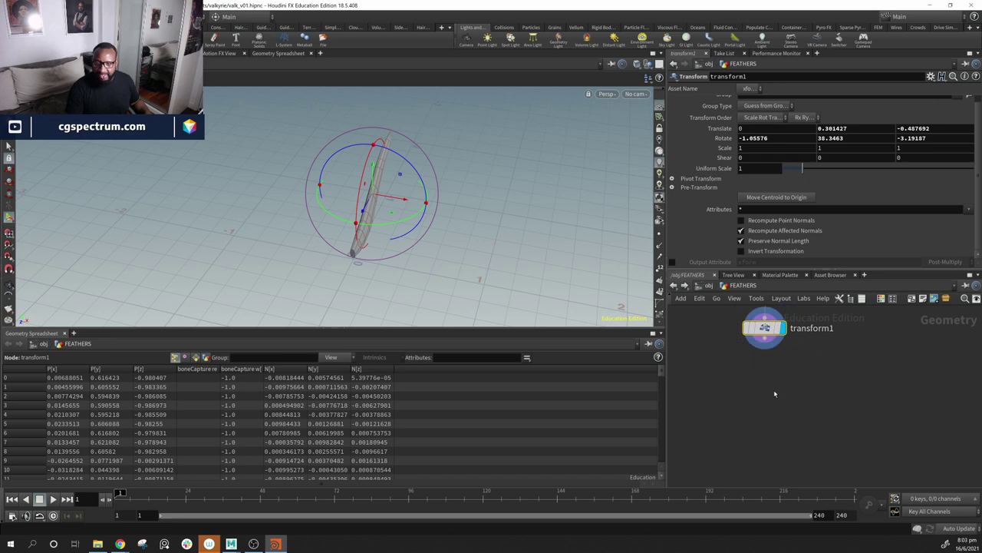
middle_drag(822, 380, 796, 474)
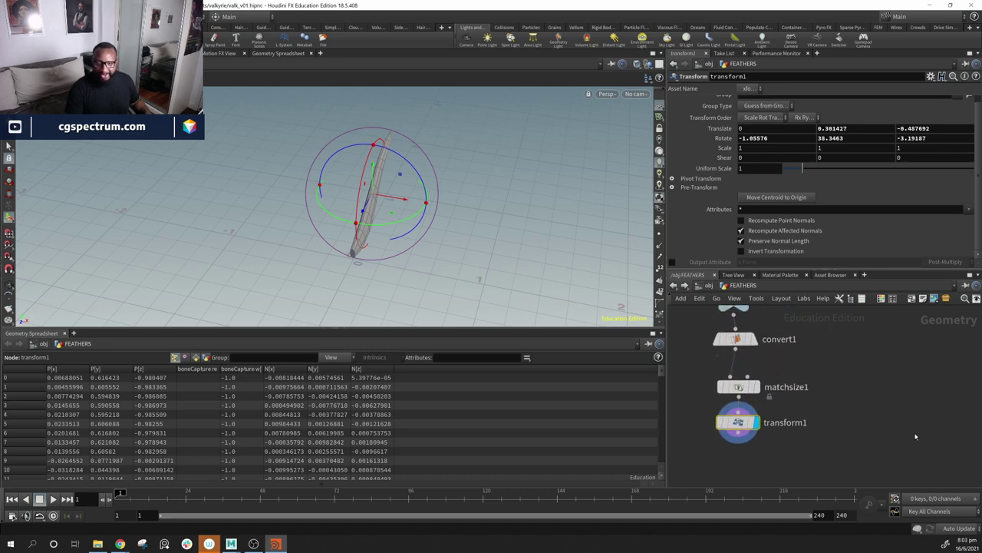
Step: Create a reference copy of the Transform node that follows the Match Size node
middle_drag(916, 436, 911, 401)
click(735, 386)
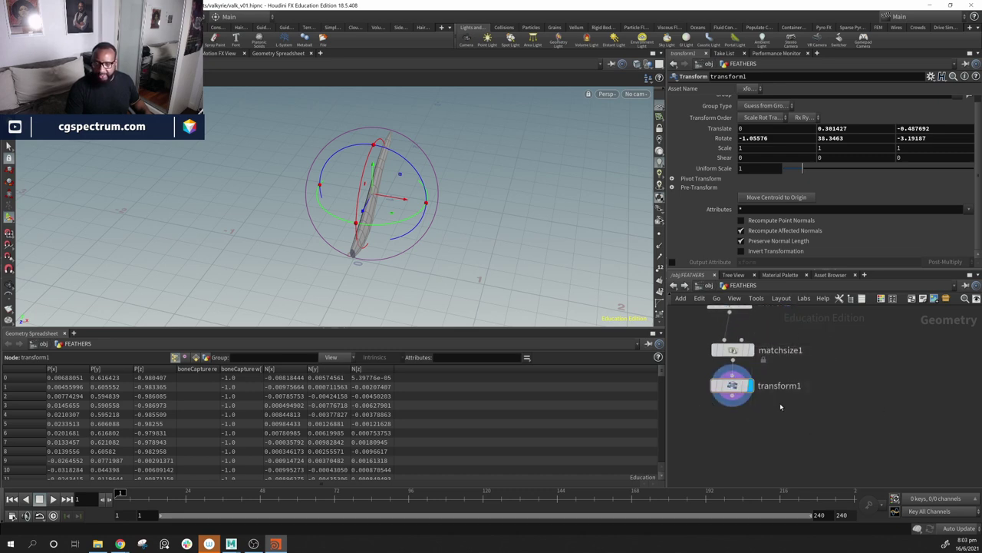
right_click(735, 386)
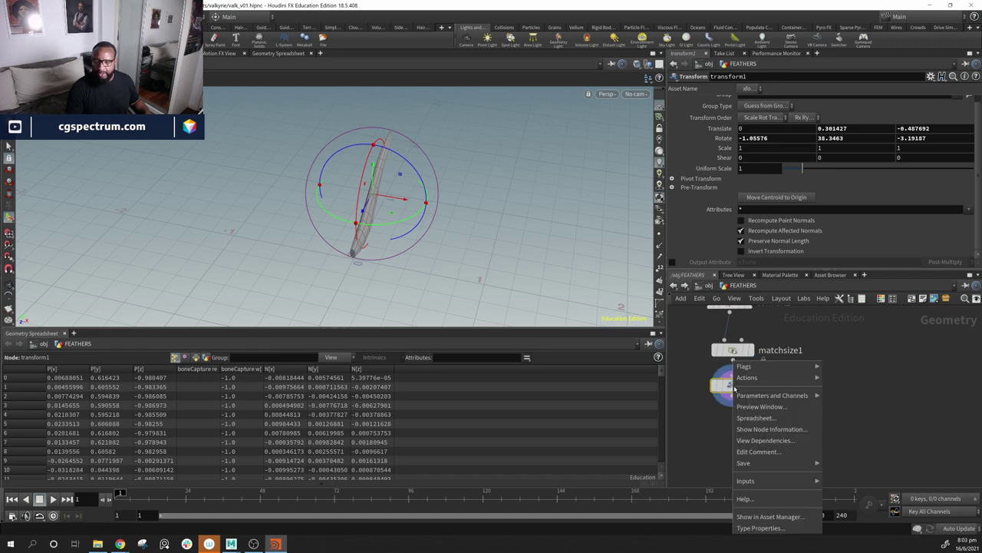
mouse_move(755, 378)
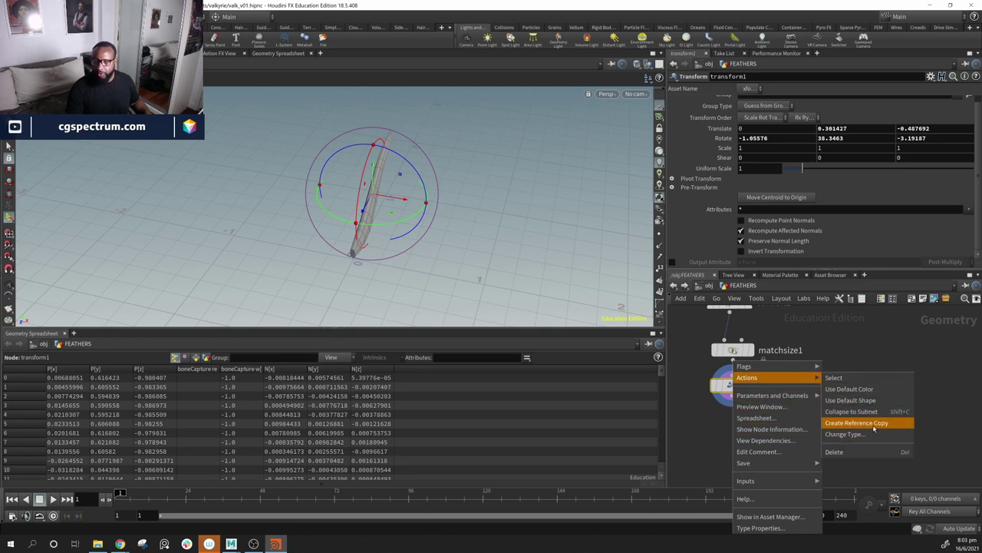
click(876, 422)
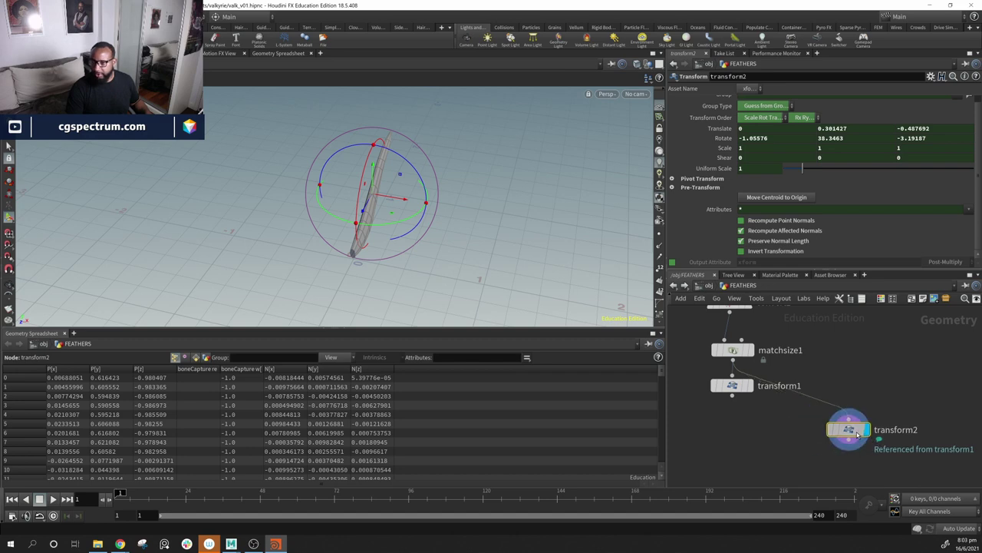
Step: Check the copy's Rotate channel references and connect the copy after the original Transform node
scroll(774, 161, up, 1)
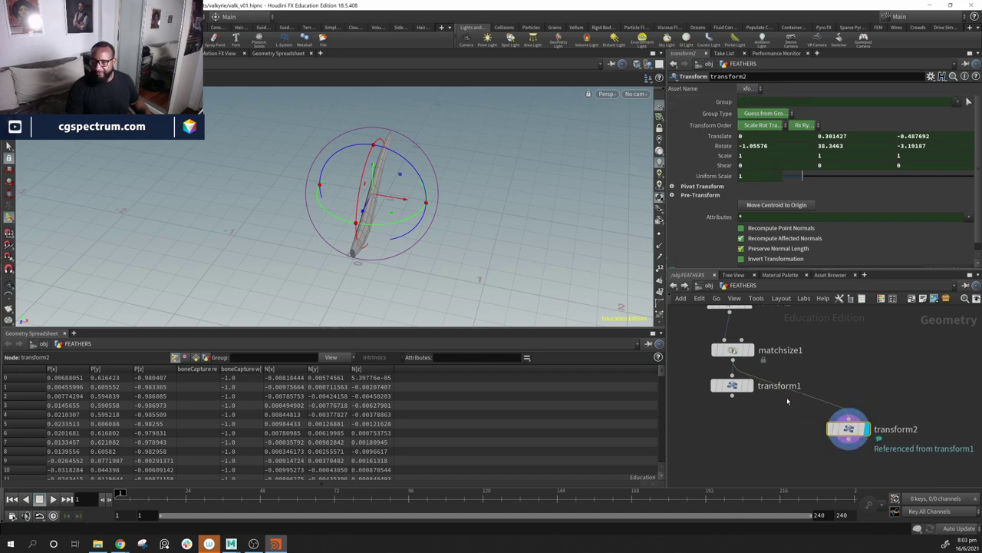
click(732, 385)
click(848, 430)
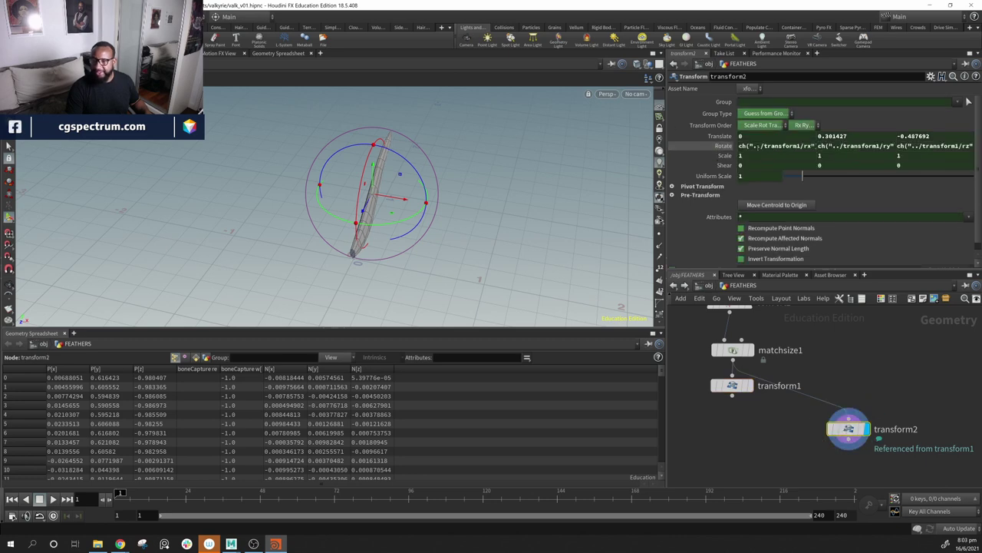
click(718, 149)
middle_drag(825, 437, 868, 403)
drag(777, 363, 892, 384)
drag(892, 391, 801, 409)
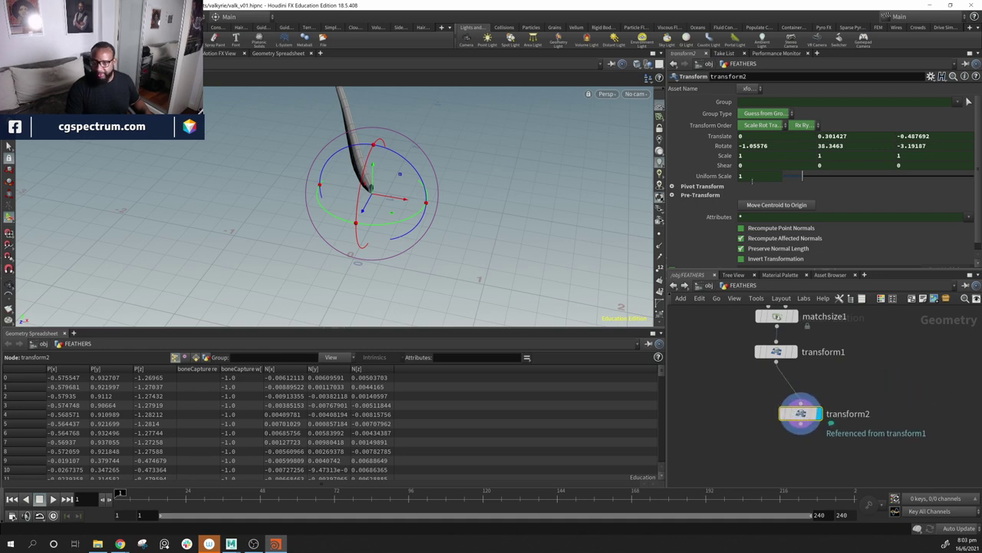
Step: Delete the channel reference on the copied Transform's Invert Transformation option and turn the option on
scroll(752, 181, down, 1)
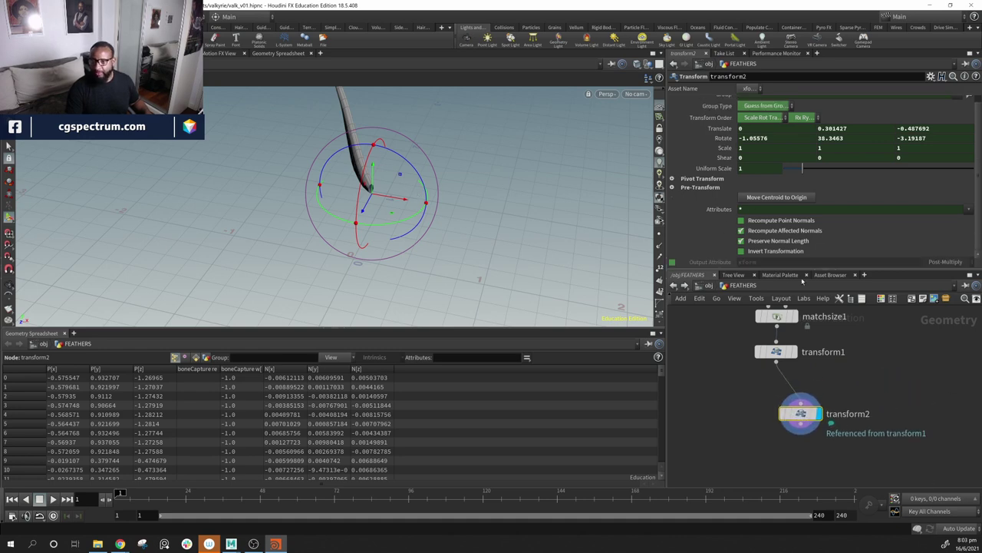
right_click(769, 254)
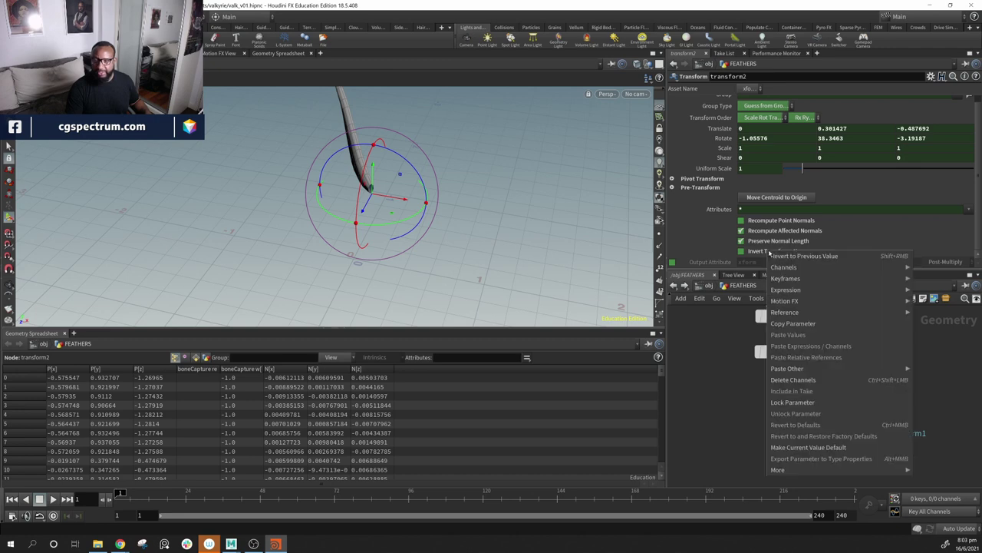
click(838, 382)
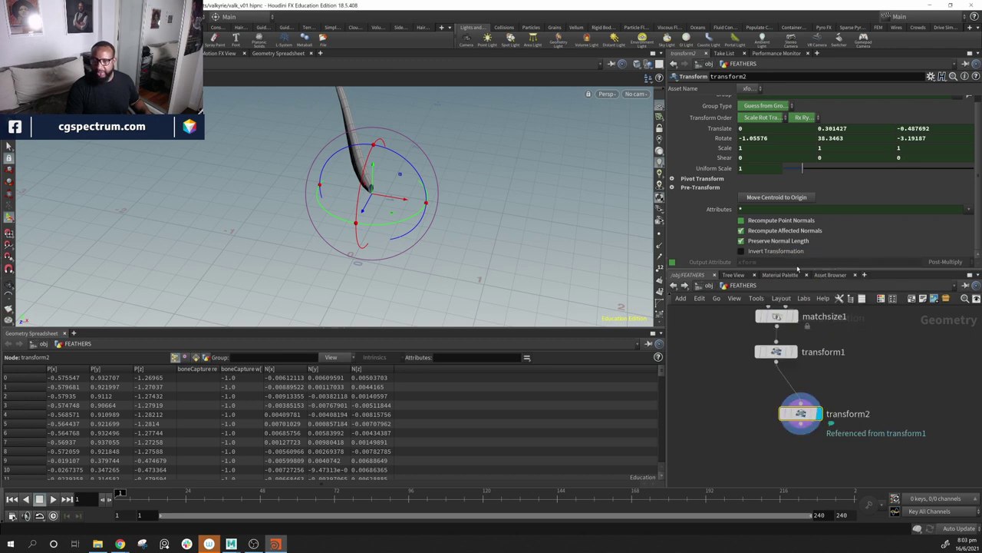
click(741, 251)
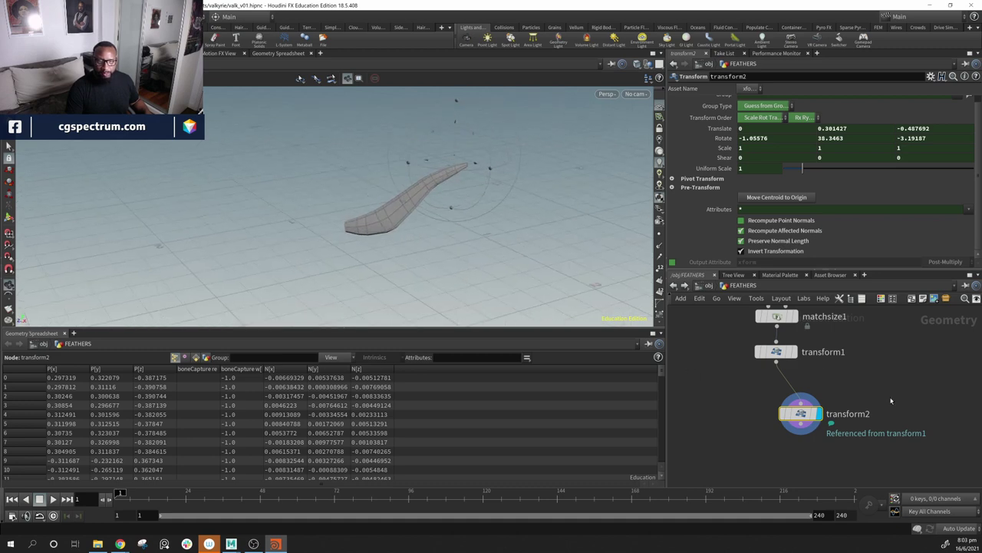
Step: Line up the referenced Transform node directly beneath the original Transform node
alt+middle_drag(805, 360, 787, 383)
mouse_move(774, 343)
click(783, 360)
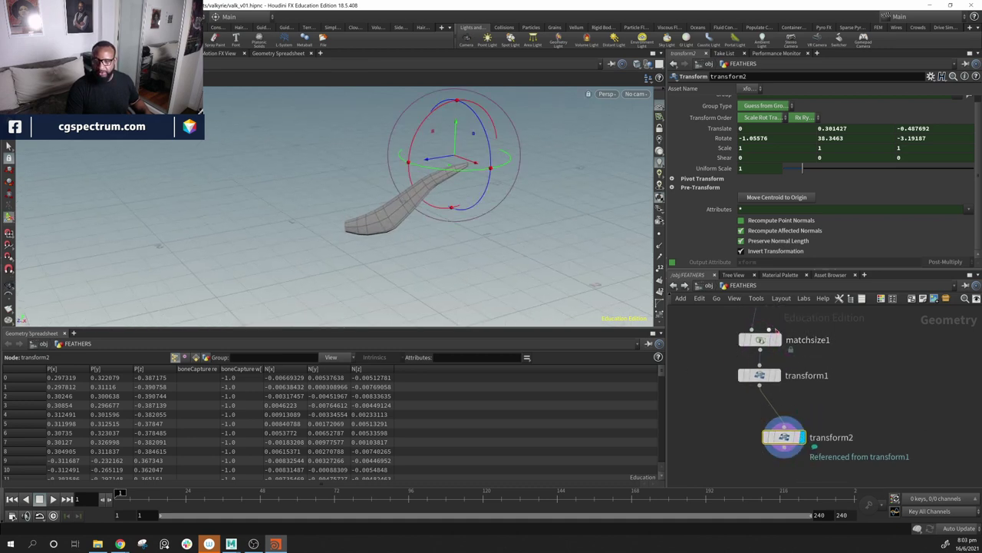
drag(759, 378, 759, 377)
drag(782, 446, 759, 452)
middle_drag(831, 422, 822, 446)
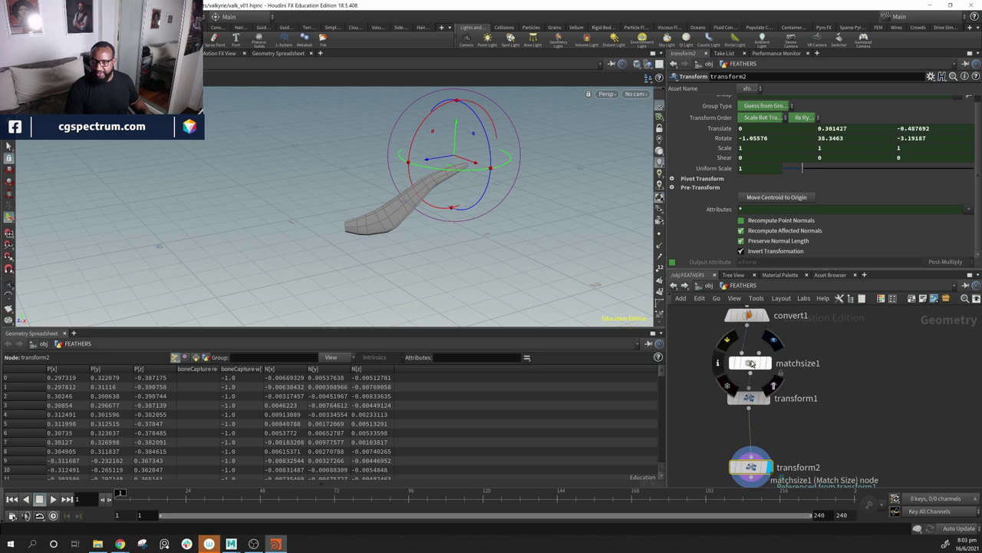
Step: Check the first Match Size node's settings and add a second Match Size node to the network
click(752, 363)
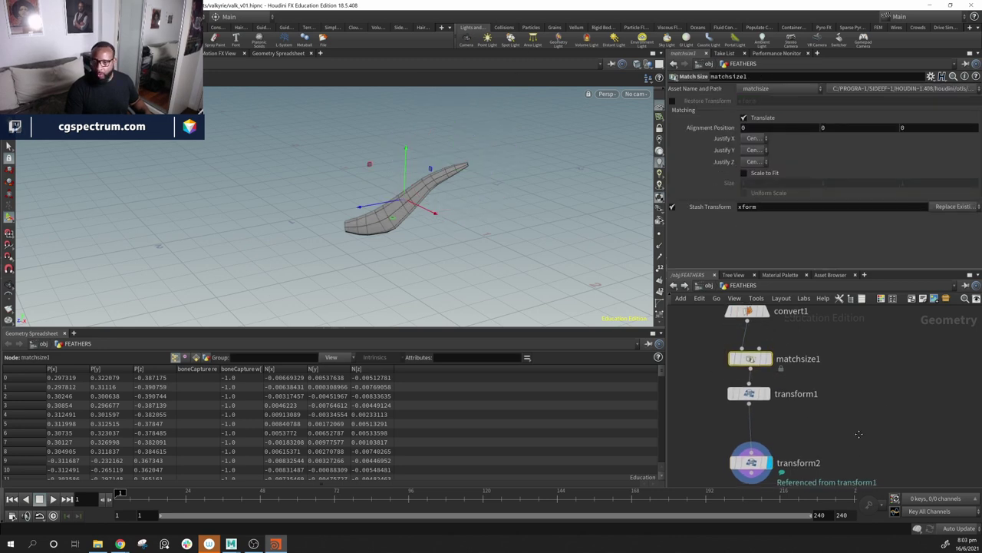
key(Tab)
text(pam)
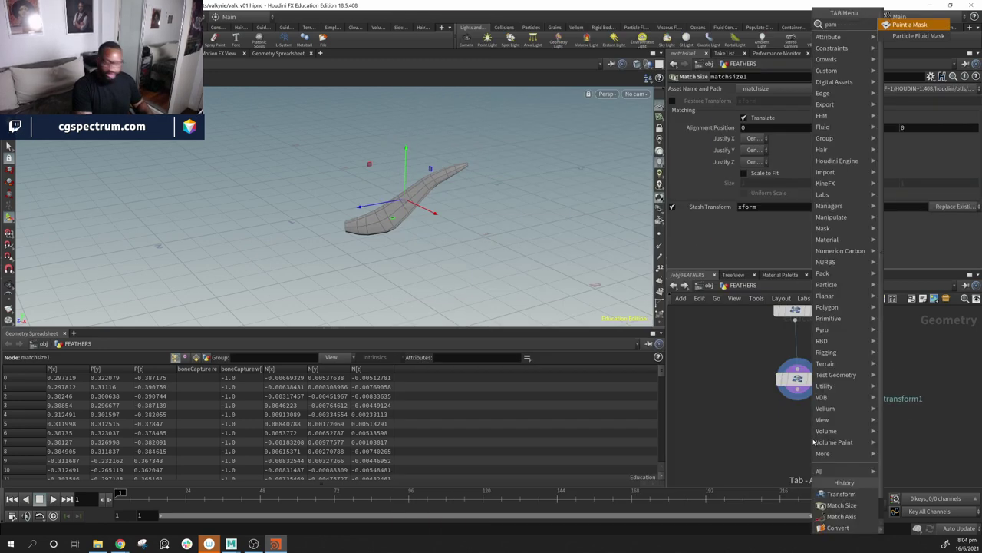
key(BackSpace)
key(BackSpace)
key(BackSpace)
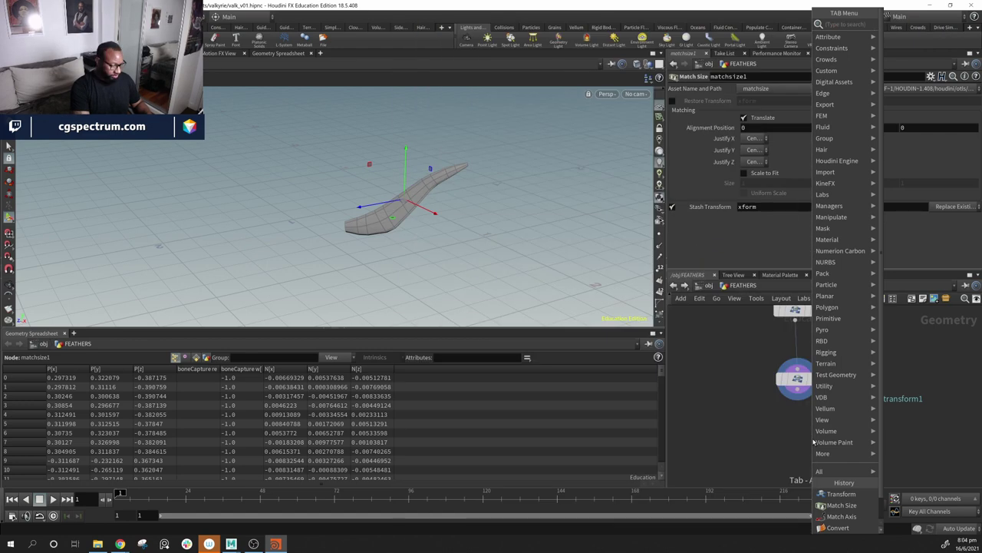
text(match)
key(Down)
key(Return)
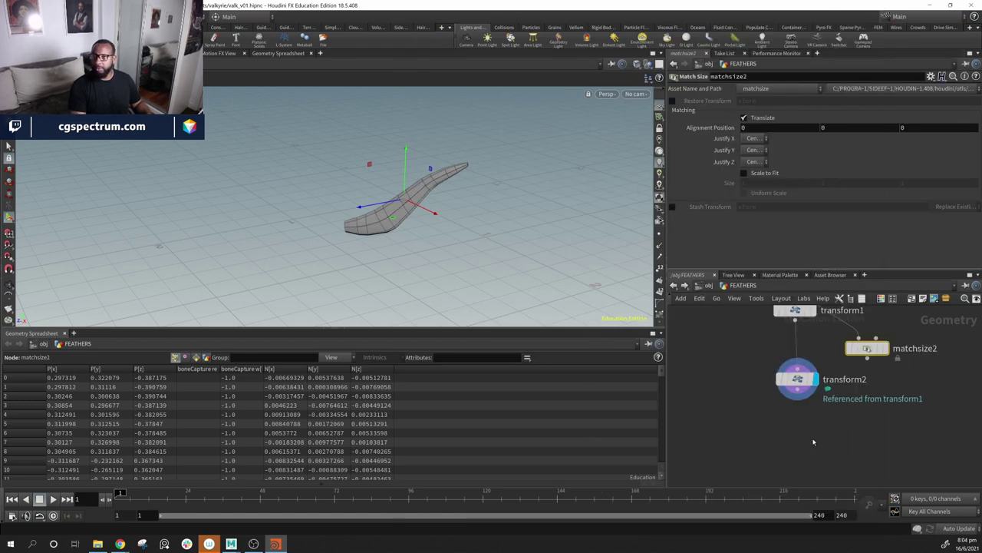
Step: Connect and display the second Match Size node after the referenced Transform, and enable its Restore Transform with the attribute xform
scroll(818, 440, down, 1)
middle_drag(818, 441, 809, 465)
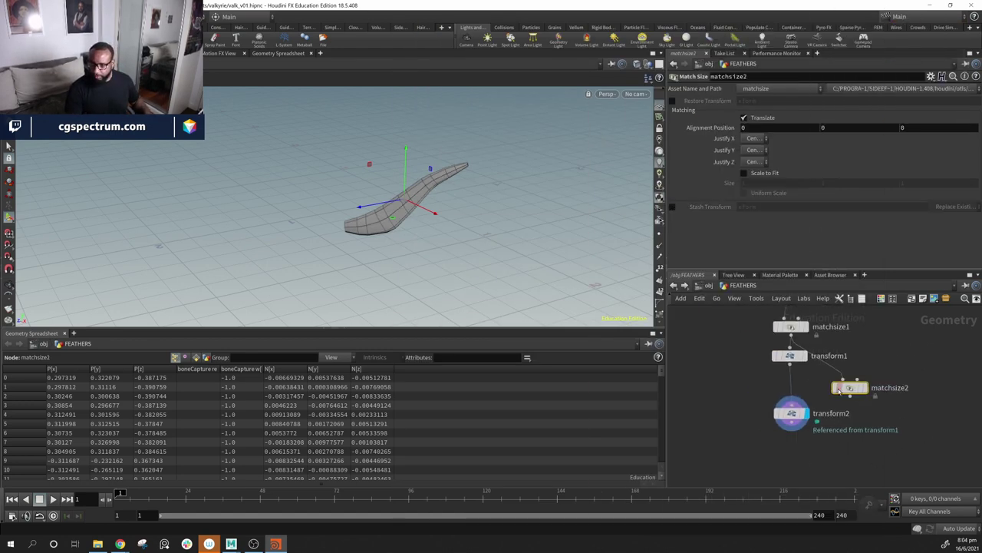
drag(847, 386, 867, 459)
drag(791, 424, 800, 457)
click(815, 426)
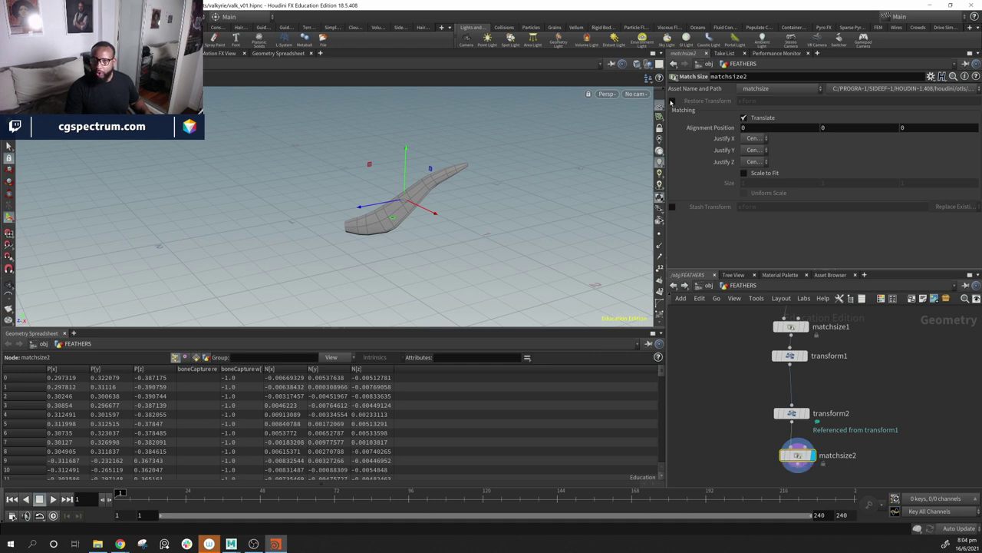
click(673, 103)
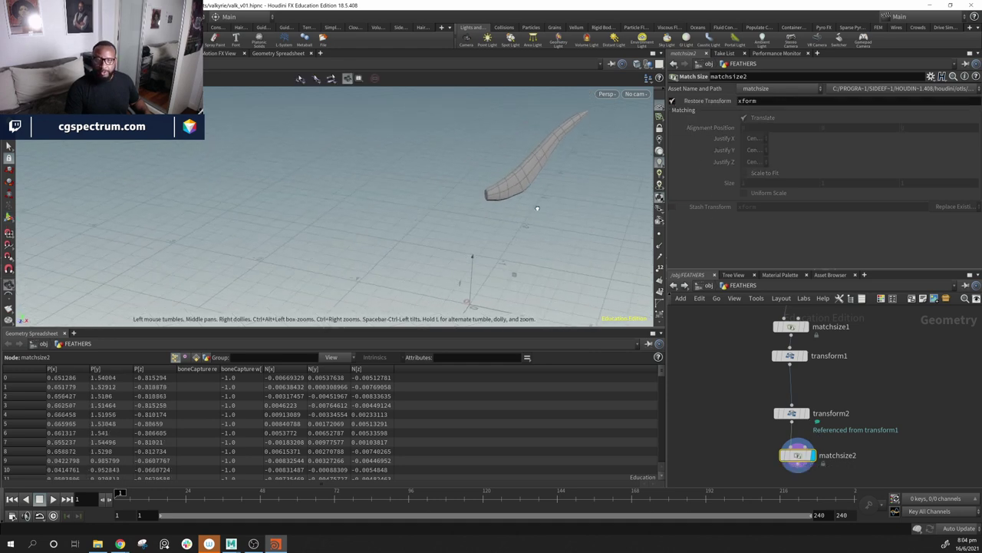
Step: Move the referenced Transform and second Match Size nodes down together, leaving a wide gap below the original Transform
scroll(921, 442, down, 2)
shift+click(819, 408)
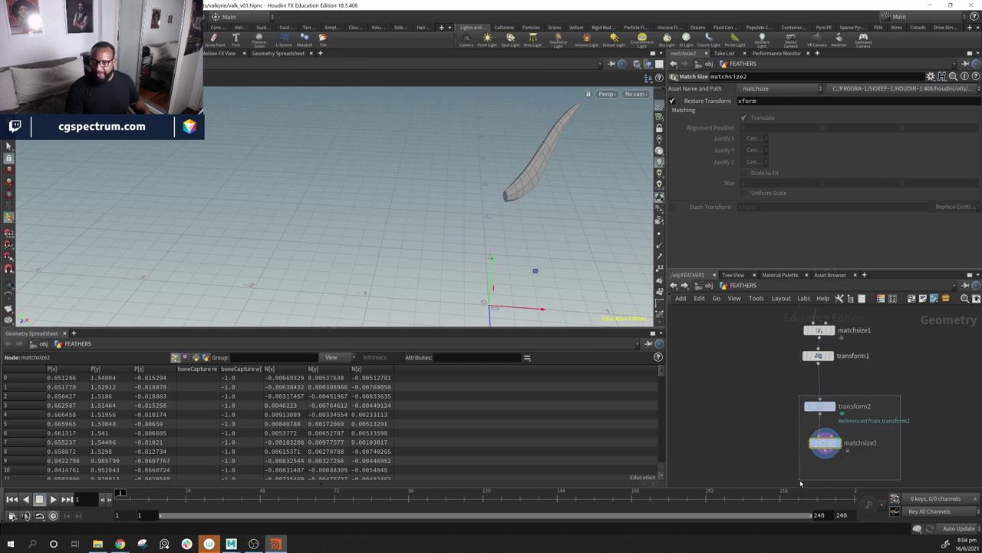
drag(819, 409, 821, 443)
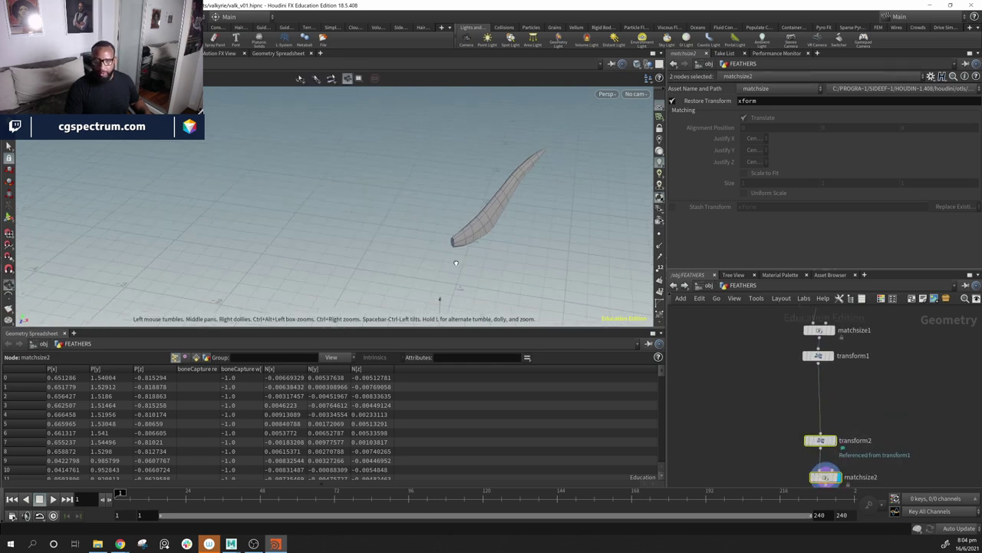
scroll(891, 384, down, 2)
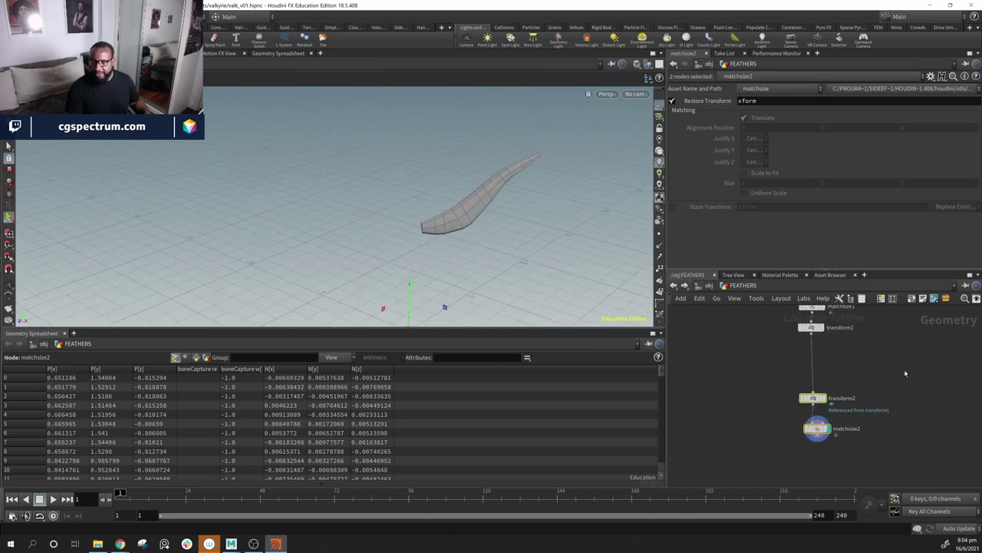
drag(875, 373, 769, 512)
drag(814, 397, 814, 466)
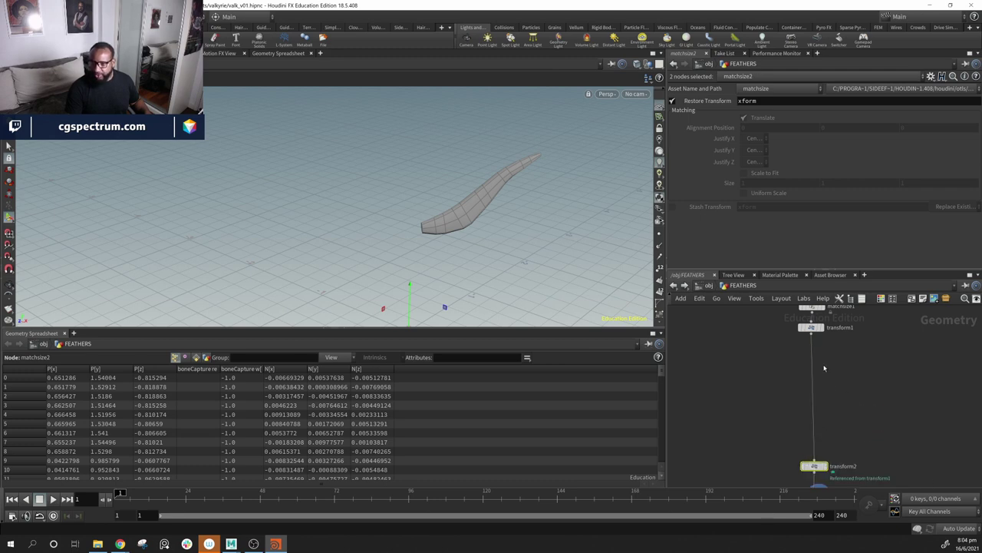
Step: Examine the restored wing from several angles and review the node chain from Convert to the second Match Size
alt+drag(287, 146, 358, 155)
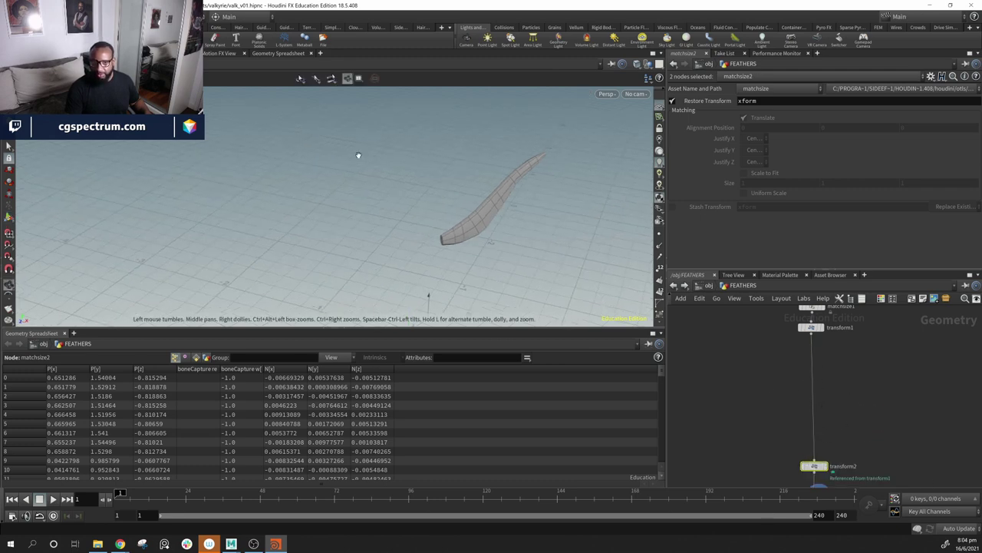
middle_drag(821, 461, 804, 396)
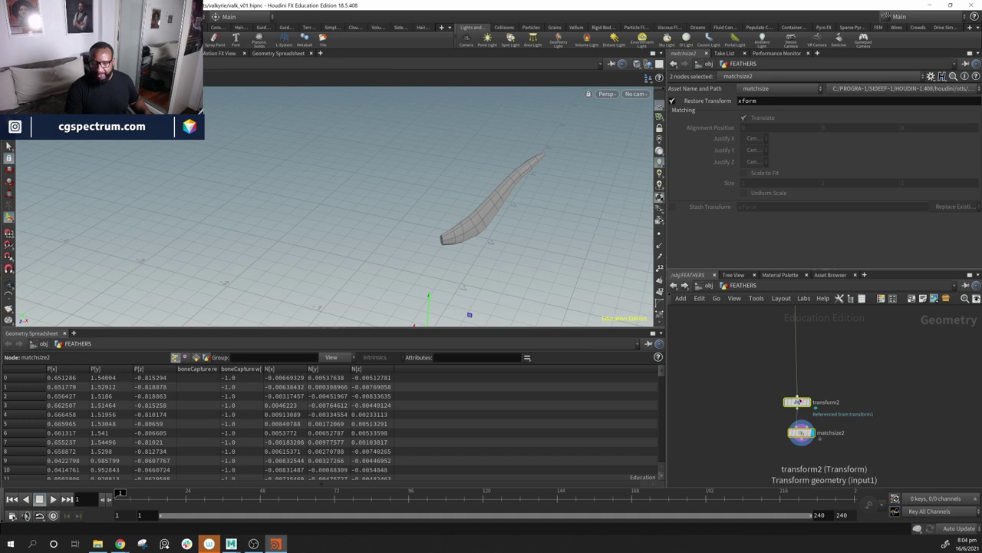
alt+drag(371, 215, 446, 228)
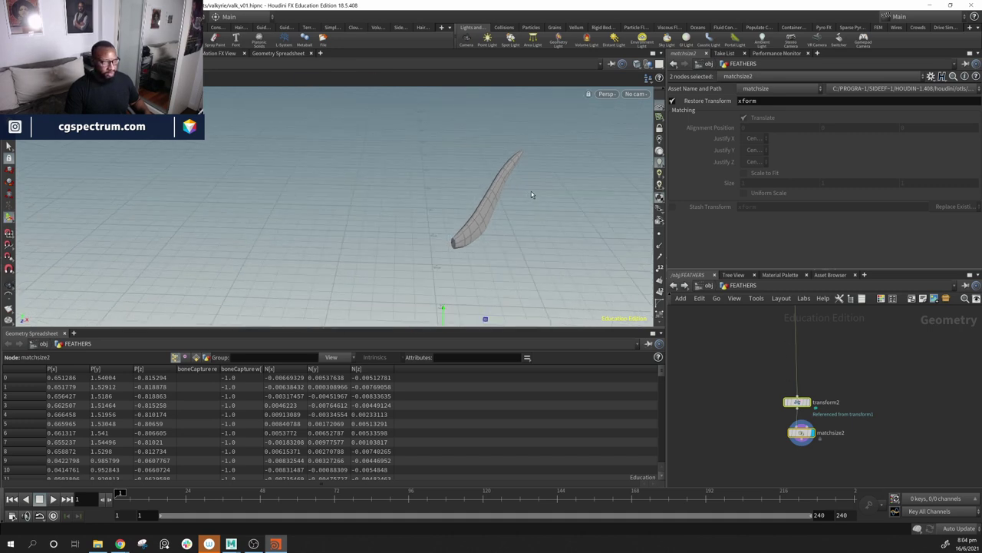
alt+drag(545, 207, 480, 216)
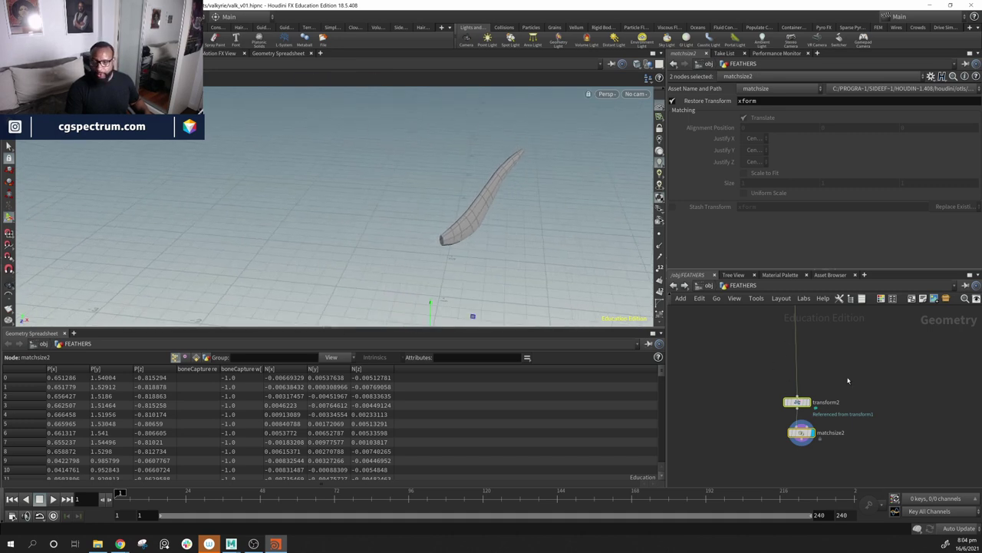
middle_drag(841, 309, 839, 389)
middle_drag(822, 321, 812, 372)
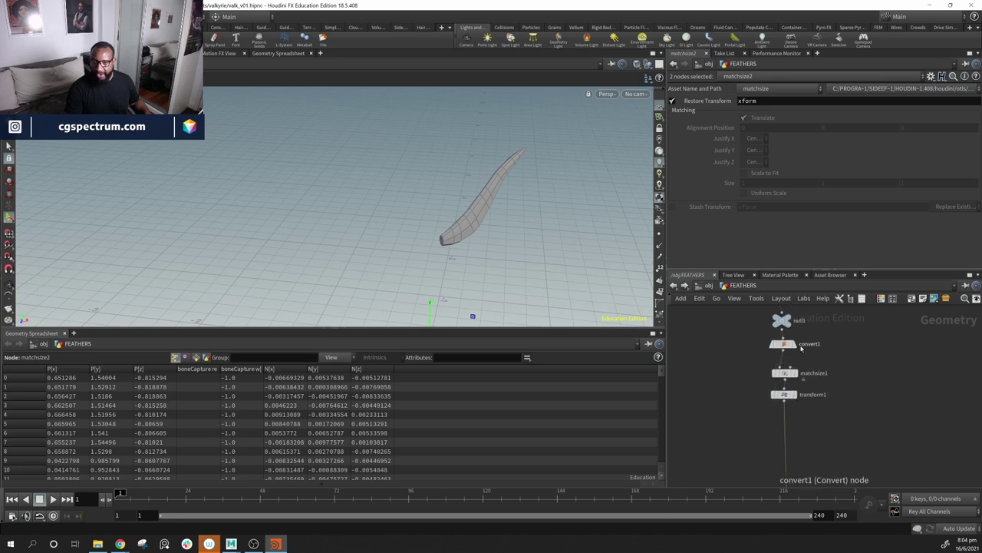
scroll(802, 415, down, 3)
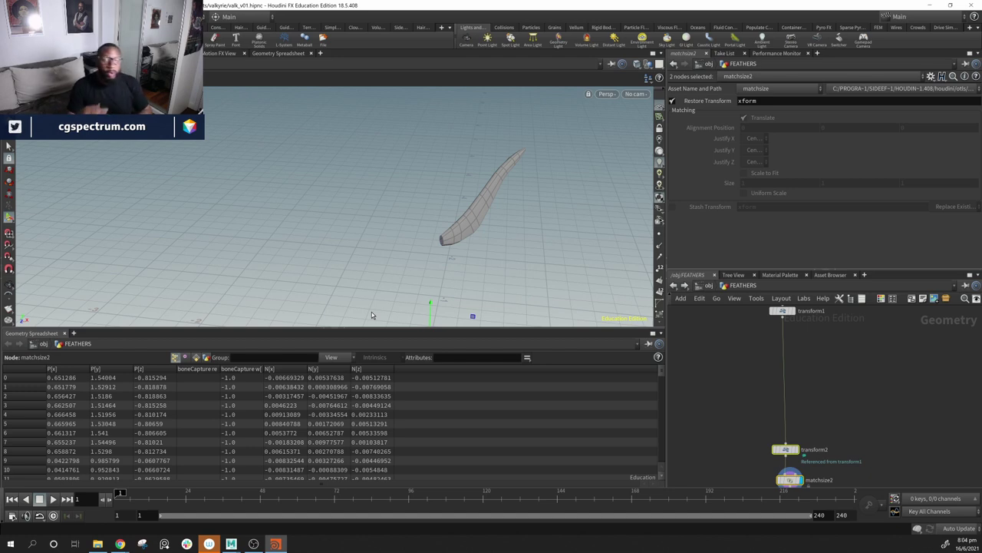
middle_drag(862, 374, 837, 410)
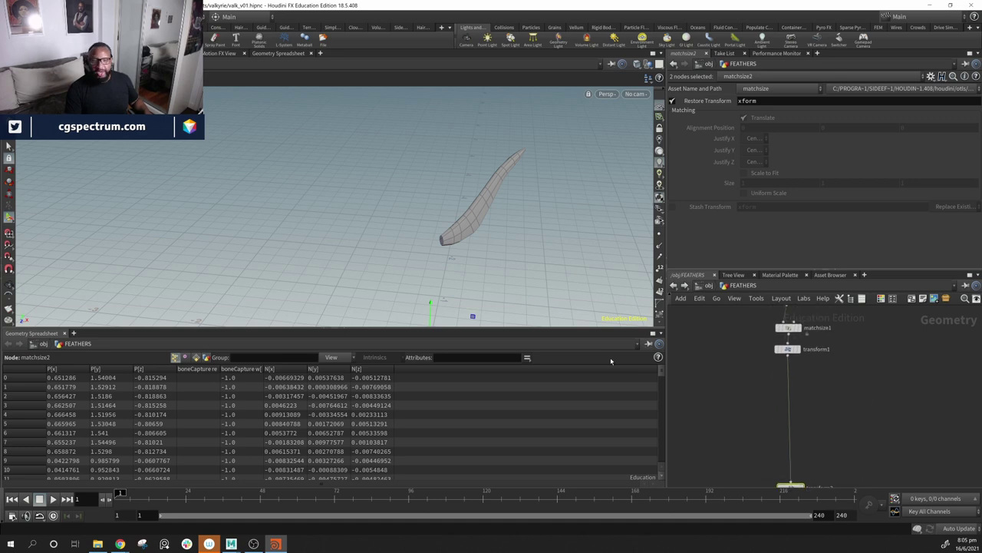
Step: Inspect the first Match Size node's stashed xform matrix among the detail attributes in the geometry spreadsheet
click(788, 333)
key(Escape)
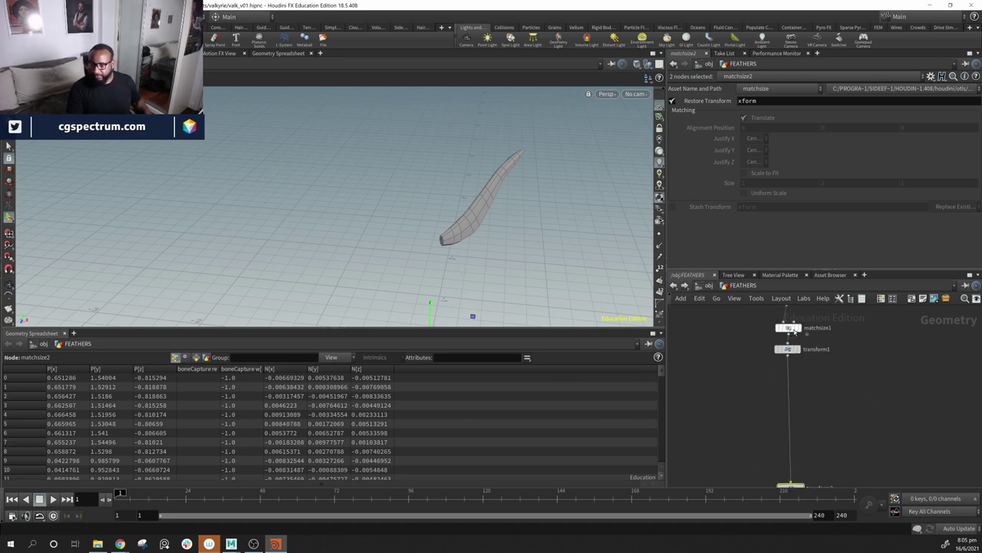
click(793, 329)
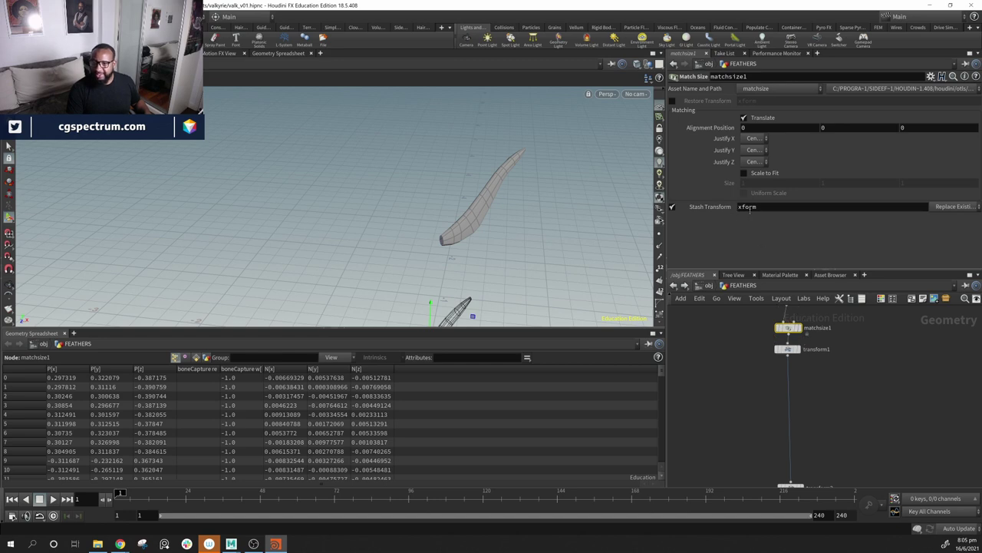
drag(735, 207, 725, 208)
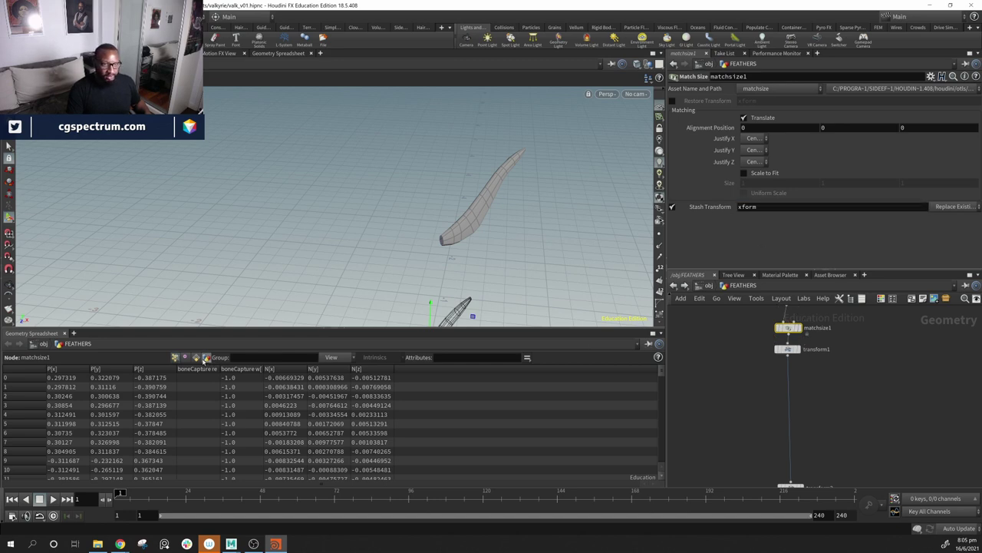
click(206, 357)
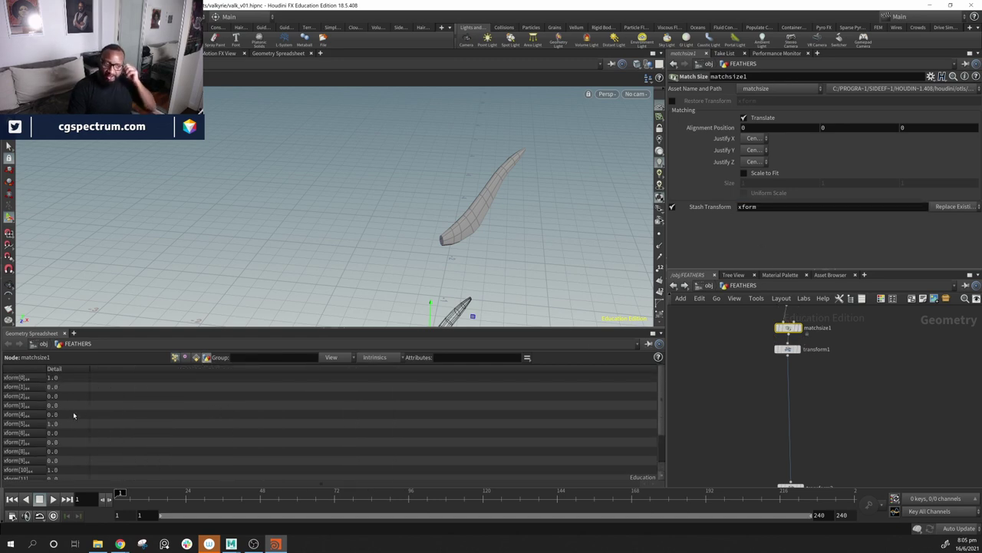
Step: Inspect the translation entries of the stashed xform matrix and view the wing as output by the referenced Transform node
scroll(76, 403, down, 2)
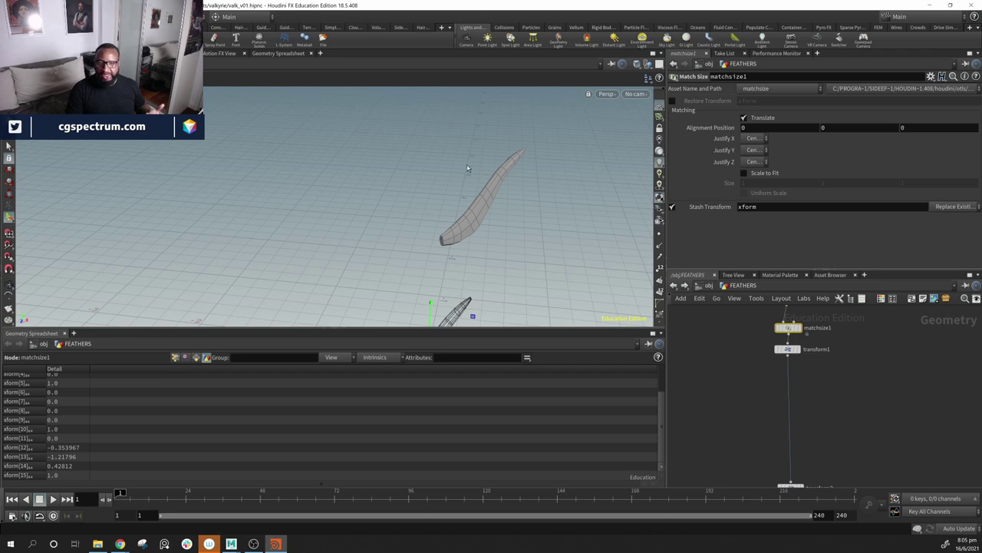
alt+middle_drag(525, 267, 530, 164)
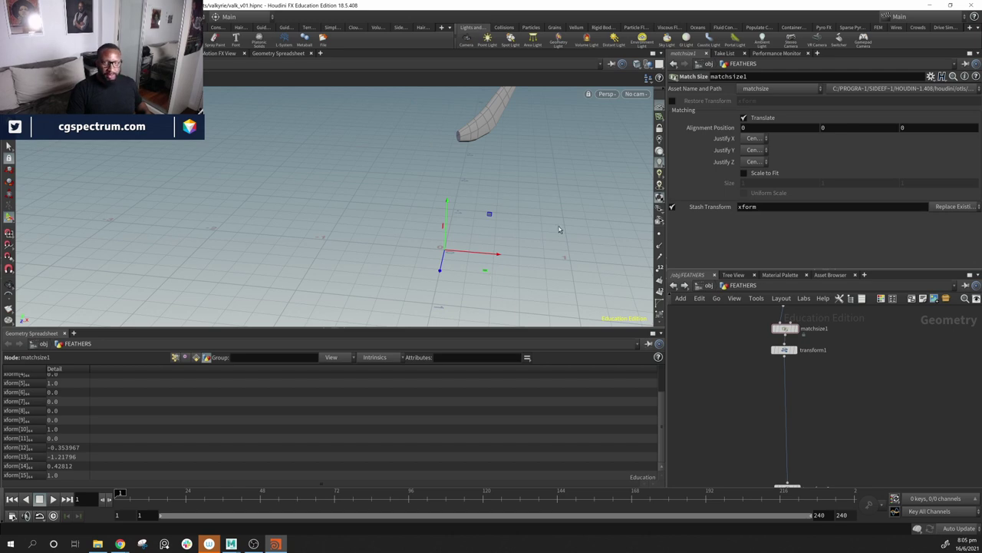
middle_drag(854, 396, 791, 397)
click(739, 439)
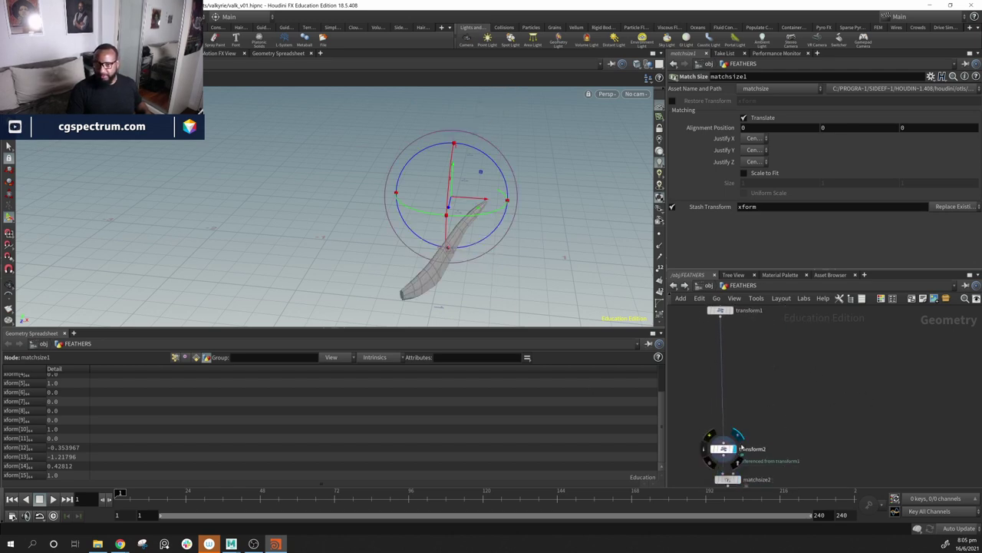
Step: Display the original Transform node's result, showing the aligned wing at the origin
mouse_move(811, 436)
middle_down()
mouse_move(831, 478)
mouse_move(829, 437)
middle_up()
click(752, 351)
alt+drag(535, 228, 504, 228)
alt+middle_drag(504, 228, 411, 230)
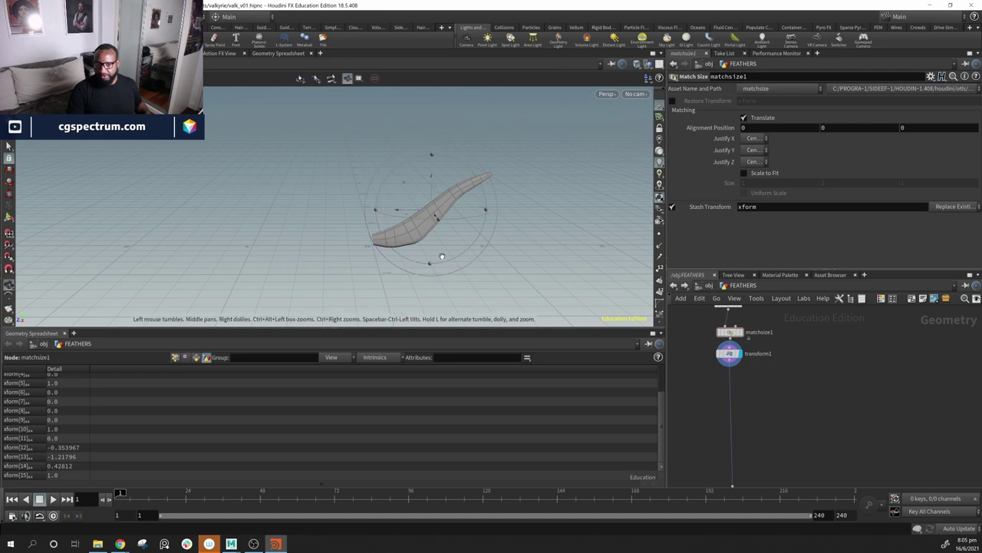
alt+drag(441, 255, 471, 263)
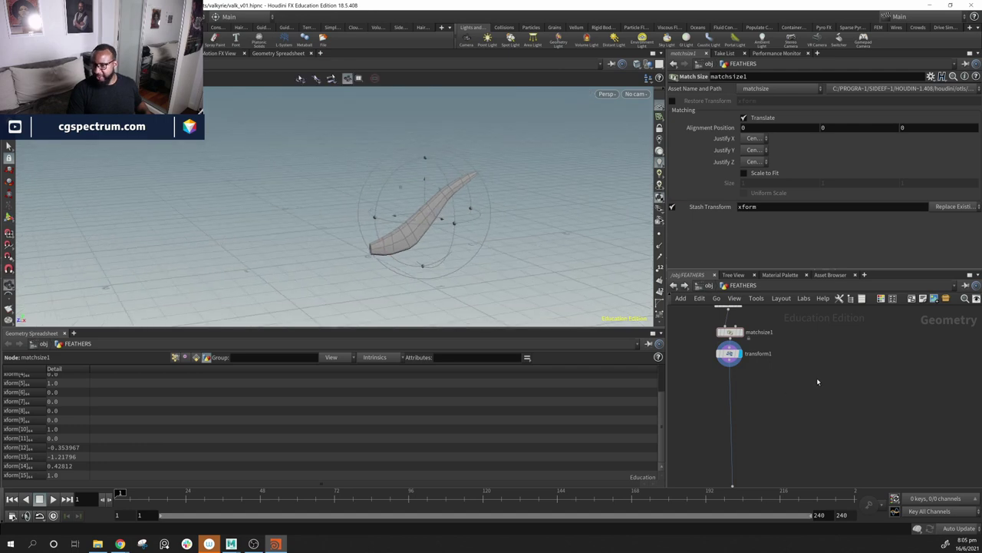
Step: Add a Scatter node beside the original Transform, wire the Transform's output into it, and display the scattered points
key(Tab)
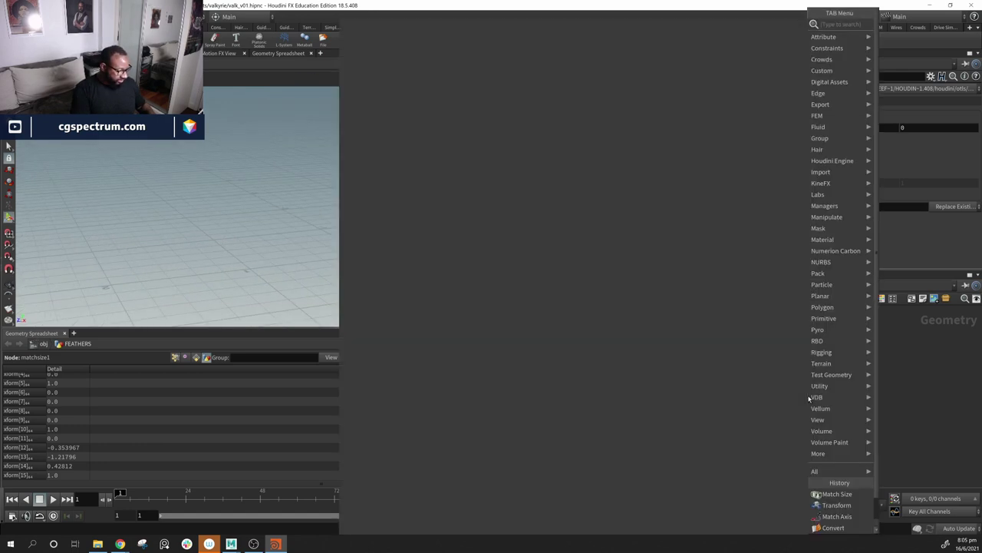
text(sca)
key(Return)
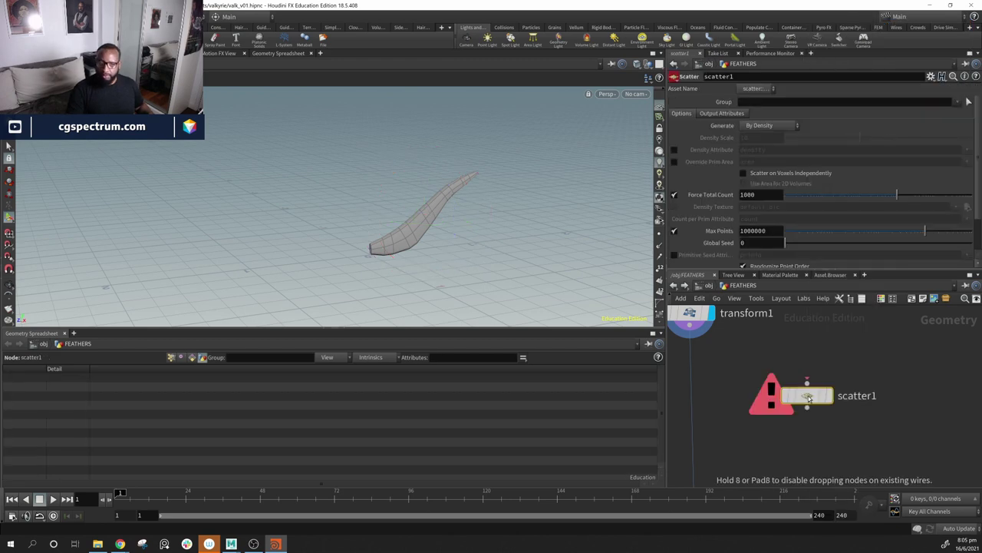
click(832, 409)
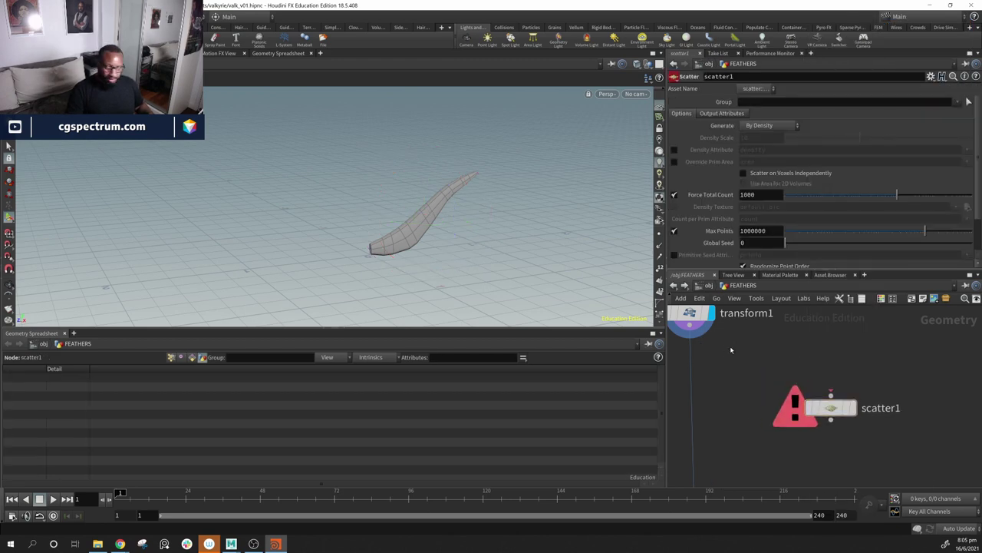
drag(689, 326, 831, 395)
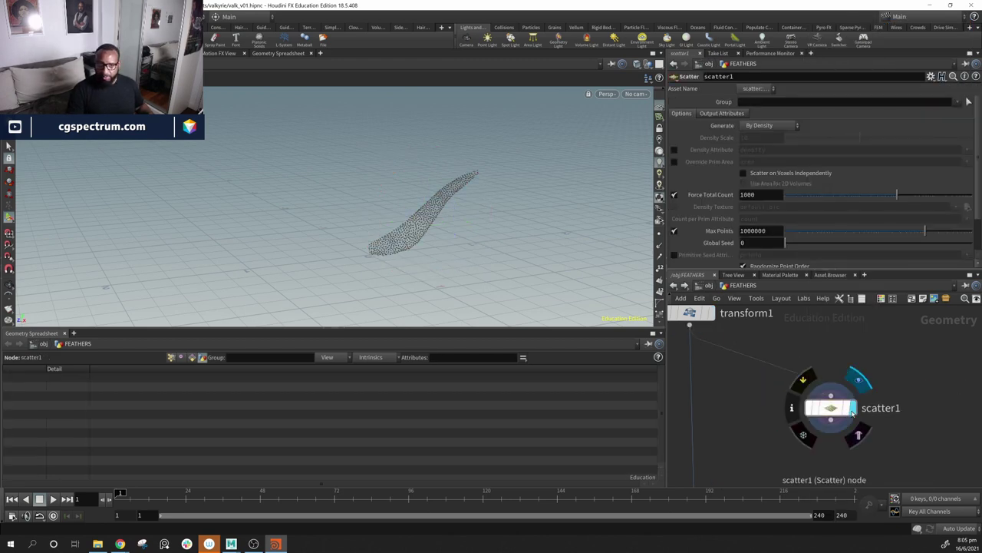
drag(382, 224, 430, 248)
drag(832, 411, 900, 376)
middle_drag(759, 418, 772, 478)
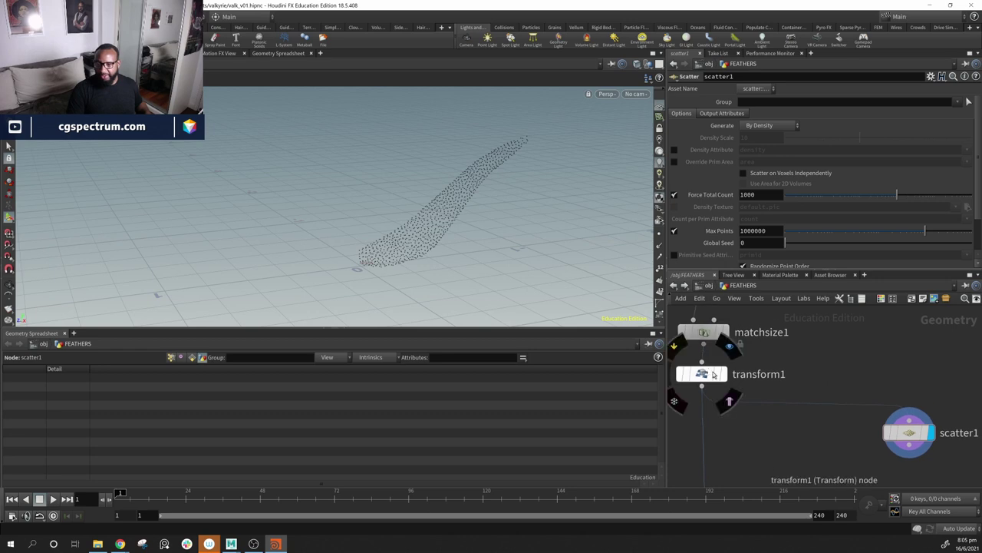
Step: Display the original Transform again and insert a Facet node between it and the Scatter node
click(726, 377)
alt+middle_drag(501, 232, 480, 233)
scroll(481, 232, up, 2)
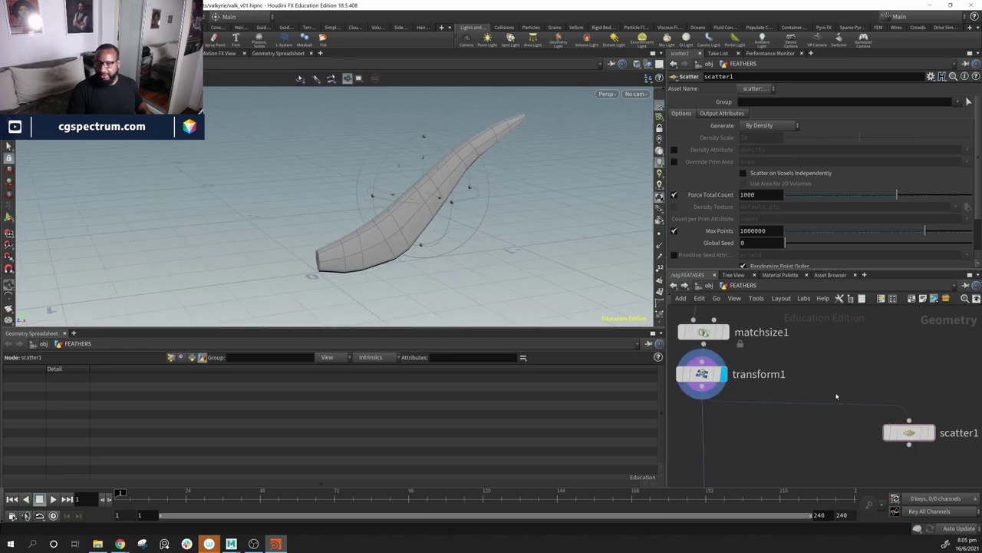
drag(910, 432, 905, 467)
key(Tab)
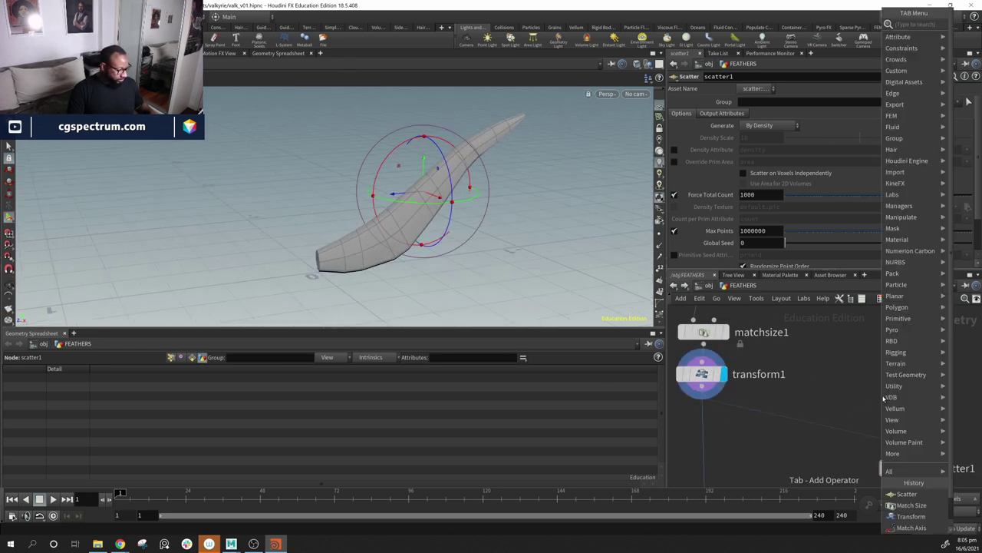
text(facet)
key(Return)
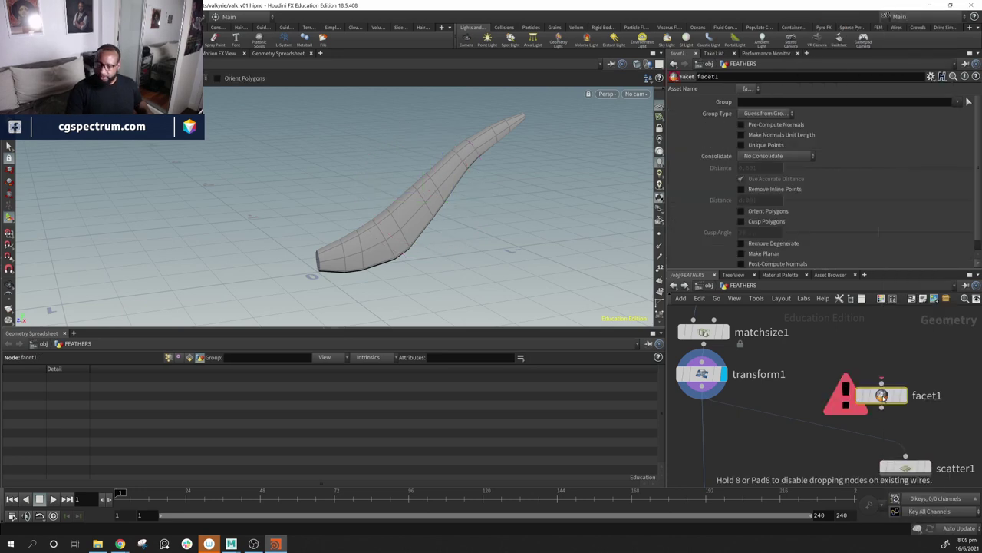
click(881, 395)
click(880, 381)
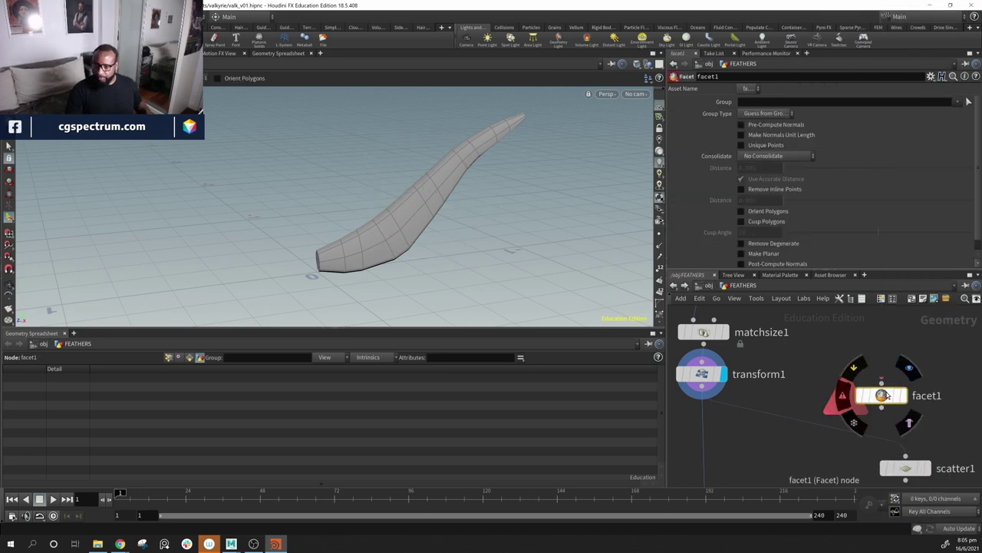
mouse_move(881, 395)
mouse_down()
mouse_move(807, 416)
mouse_move(877, 403)
mouse_up()
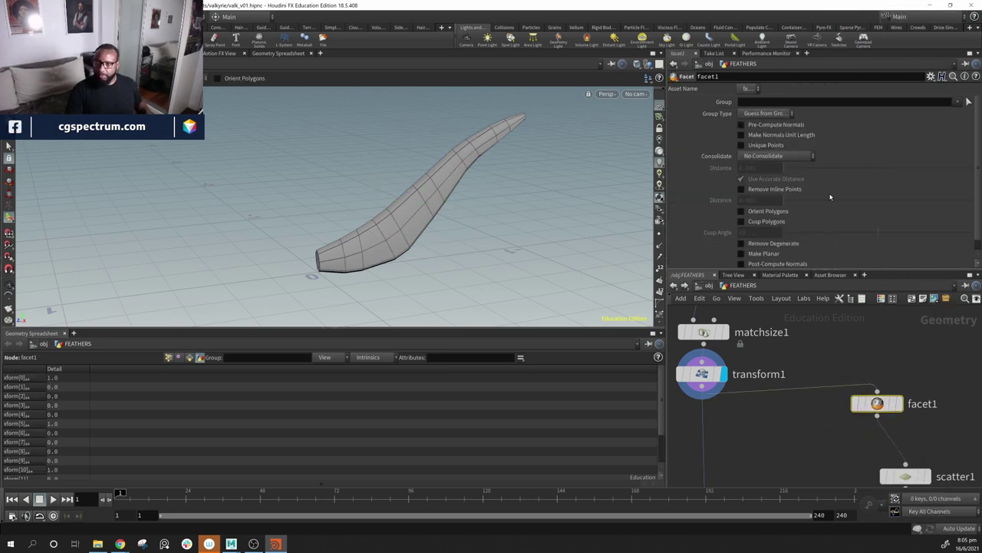
Step: Enable Pre-Compute Normals on the Facet node and display it, with its point attributes listed in the geometry spreadsheet
click(169, 357)
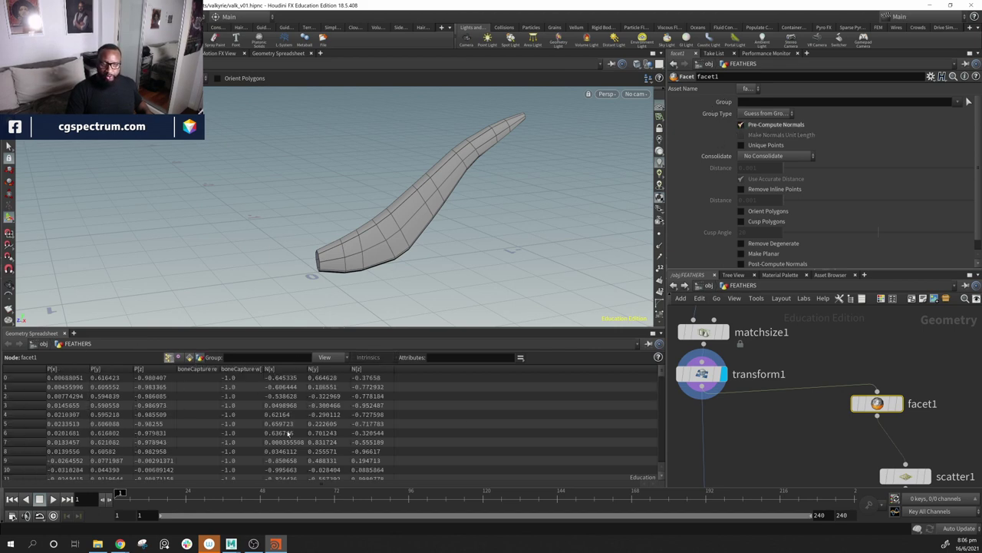
drag(357, 226, 498, 244)
click(899, 404)
Step: Display the Scatter node's points with their normals and line the Scatter node up directly beneath the Facet node
alt+drag(468, 215, 414, 218)
middle_drag(973, 411, 942, 376)
click(895, 442)
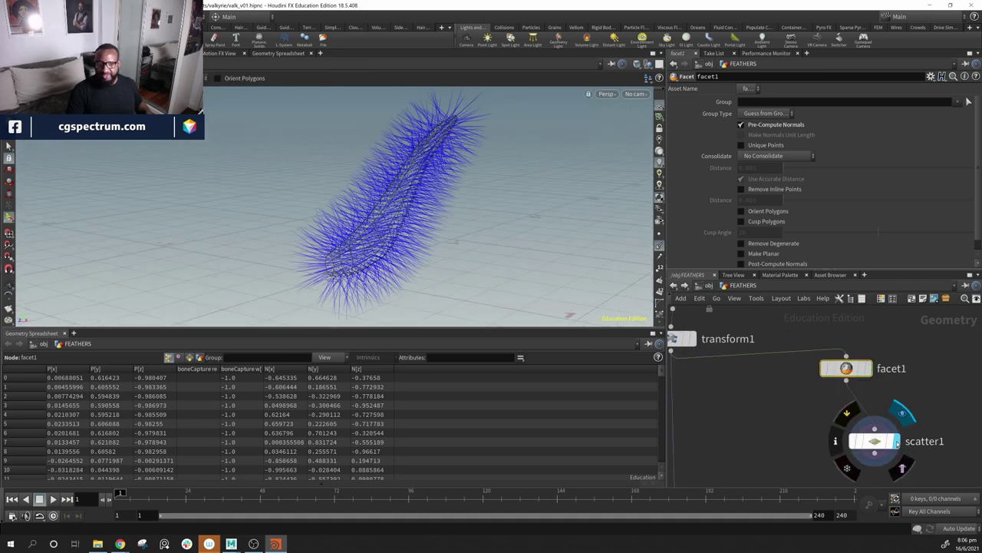
drag(885, 443, 860, 420)
alt+drag(418, 209, 414, 177)
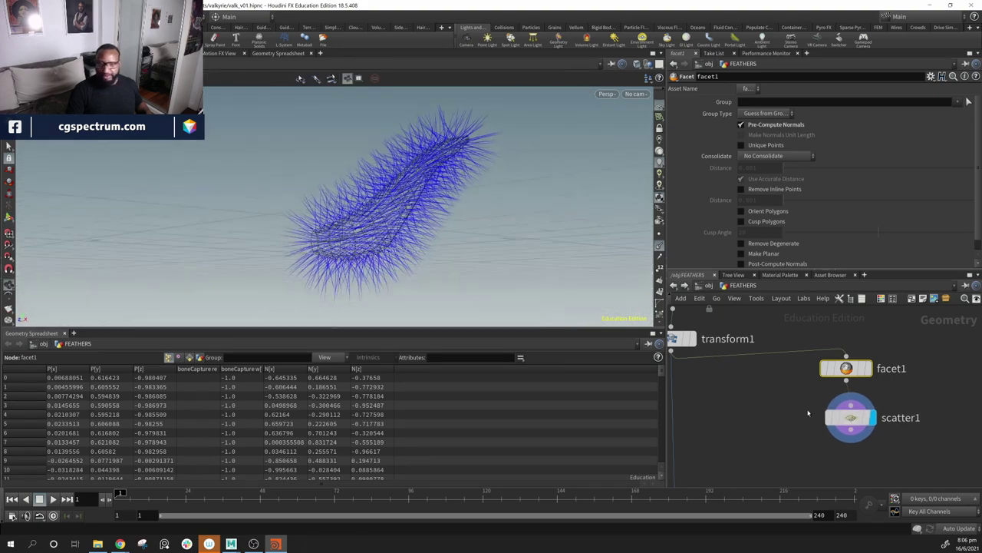
drag(862, 431, 859, 432)
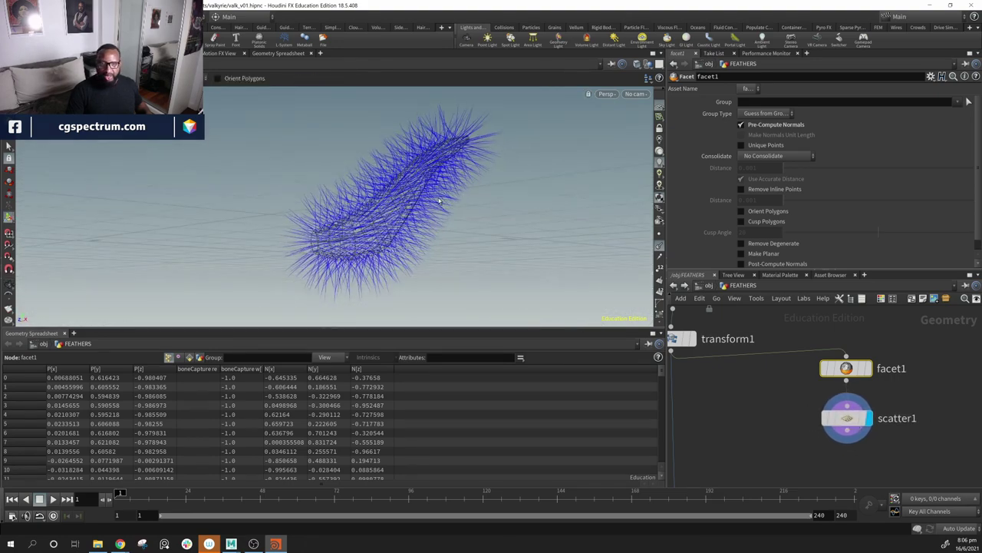
alt+drag(440, 201, 443, 235)
alt+drag(498, 256, 303, 175)
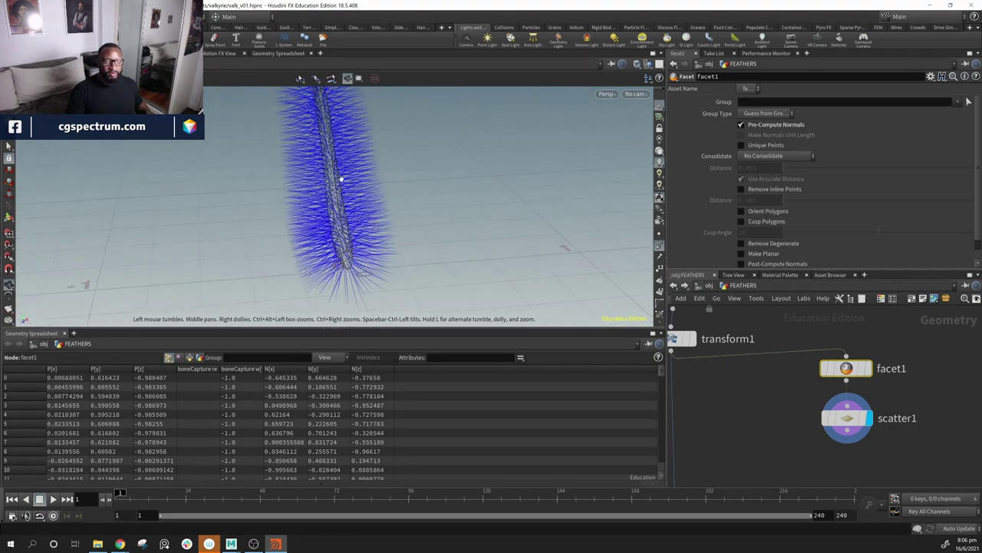
Step: Add a Grid node in the empty space beside the Scatter node
middle_drag(931, 443, 825, 439)
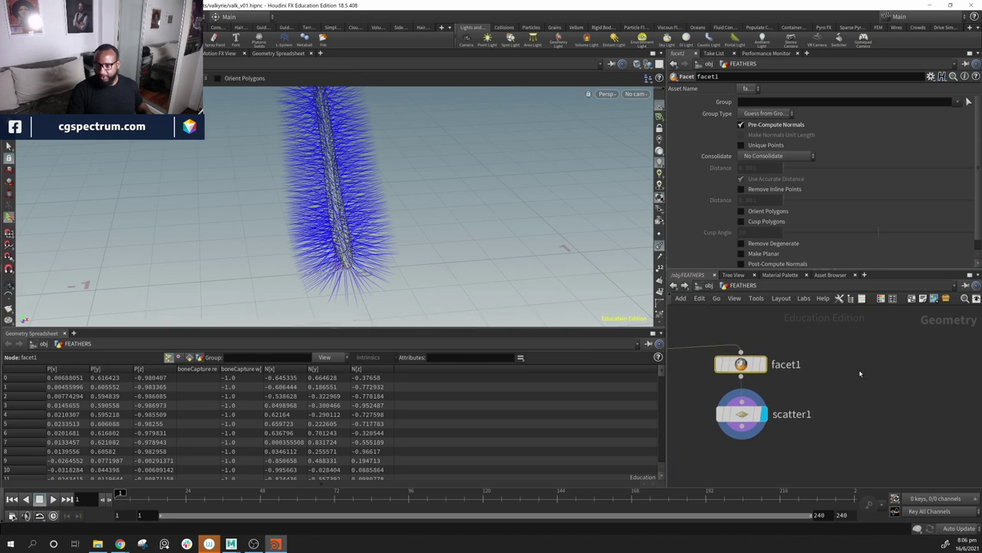
key(Tab)
text(gri)
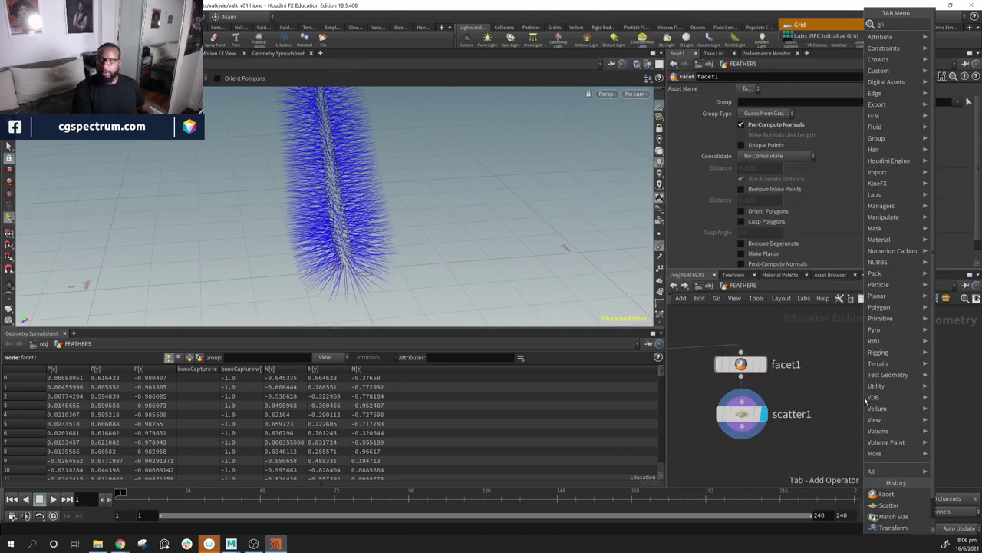
key(Return)
click(864, 398)
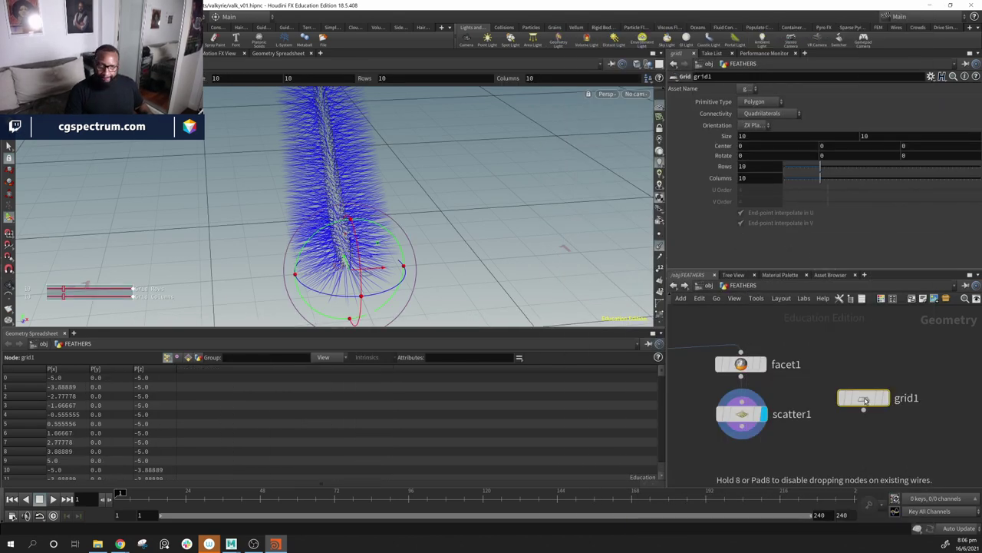
drag(865, 400, 871, 421)
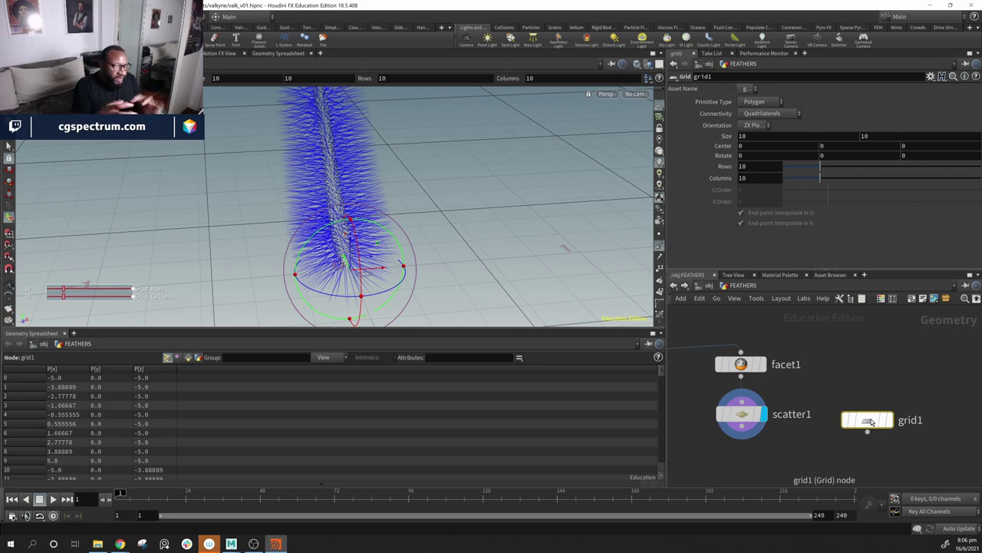
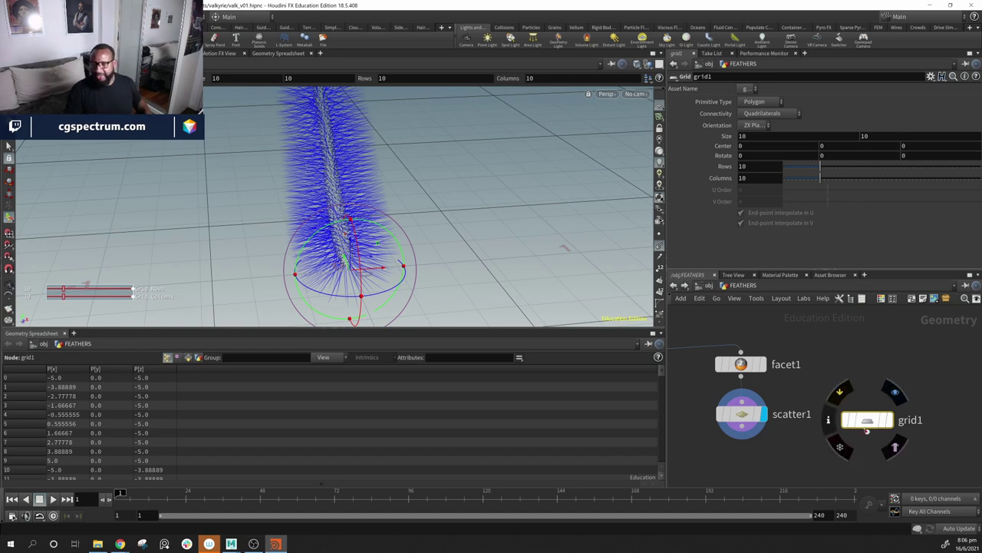
Step: Display the Grid node and shorten the grid along Z to about 5.05 by pulling its edge to near the origin
click(887, 425)
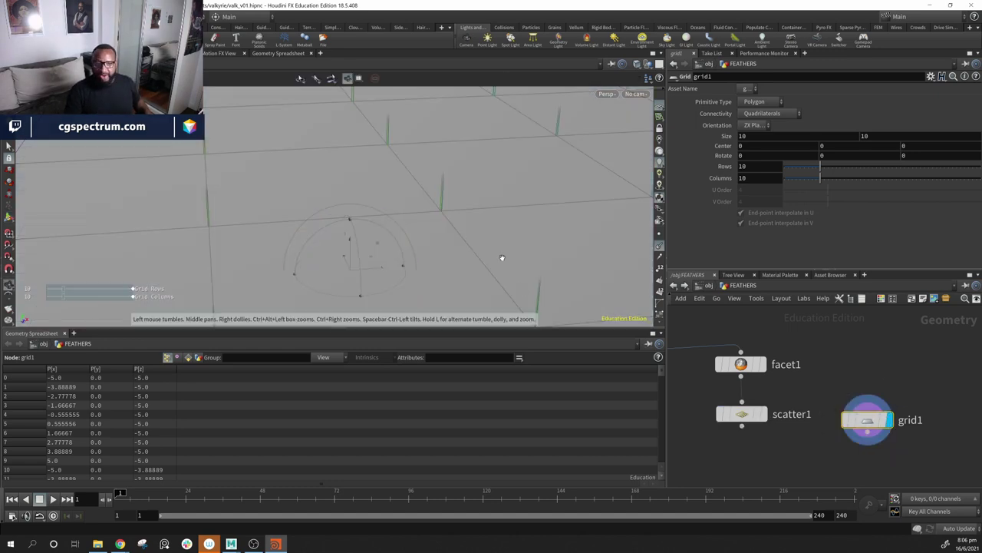
right_drag(288, 209, 522, 244)
drag(522, 244, 404, 274)
middle_drag(516, 237, 486, 244)
drag(243, 203, 354, 215)
Step: Undo the off-centre resize and narrow the grid symmetrically along X to about 1.07
middle_drag(600, 236, 595, 190)
drag(410, 285, 415, 206)
key(ctrl+z)
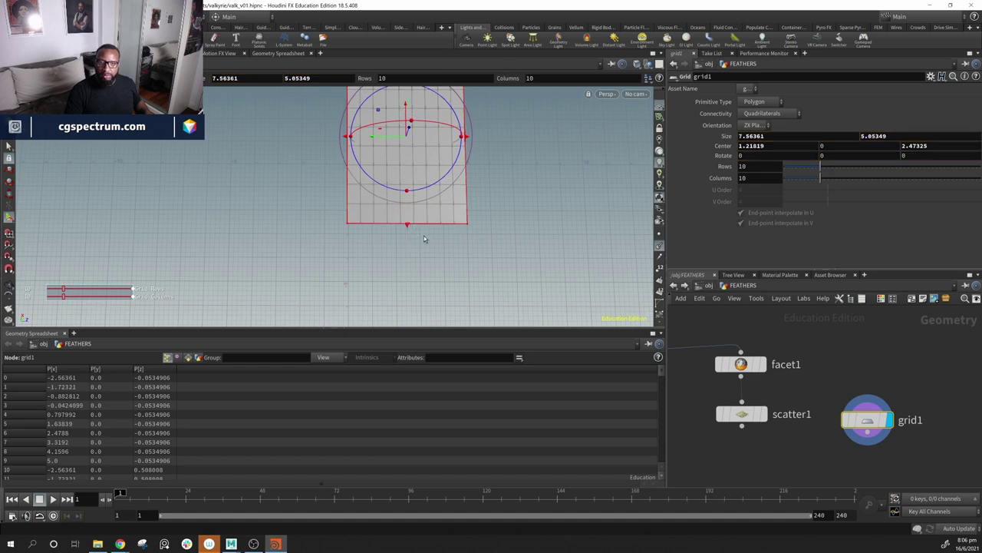
key(ctrl+z)
key(ctrl+z)
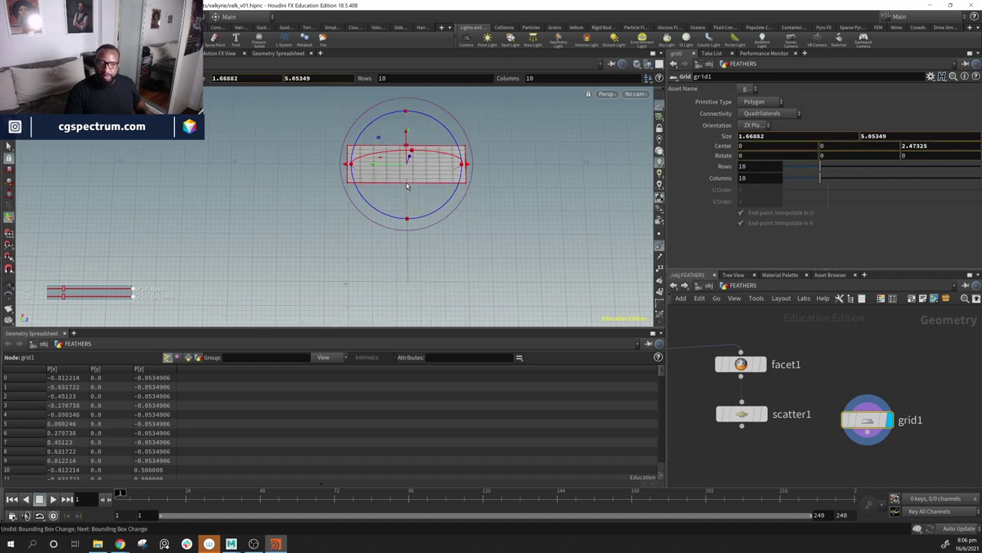
alt+middle_drag(408, 180, 433, 232)
alt+right_drag(518, 223, 460, 205)
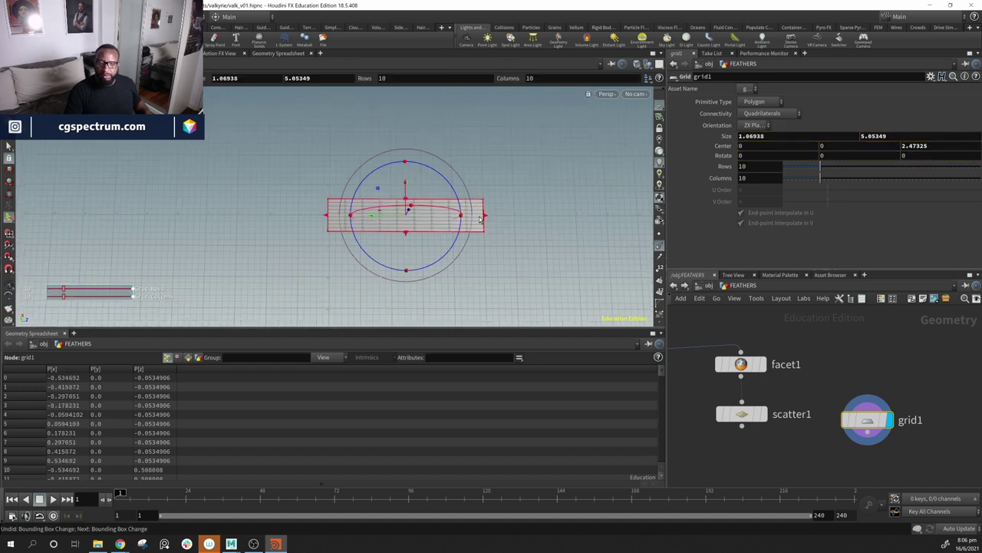
Step: Shrink the grid into a small feather-sized rectangle about 0.33 wide in X and 0.69 long in Z
key(ctrl+z)
key(ctrl+z)
key(ctrl+z)
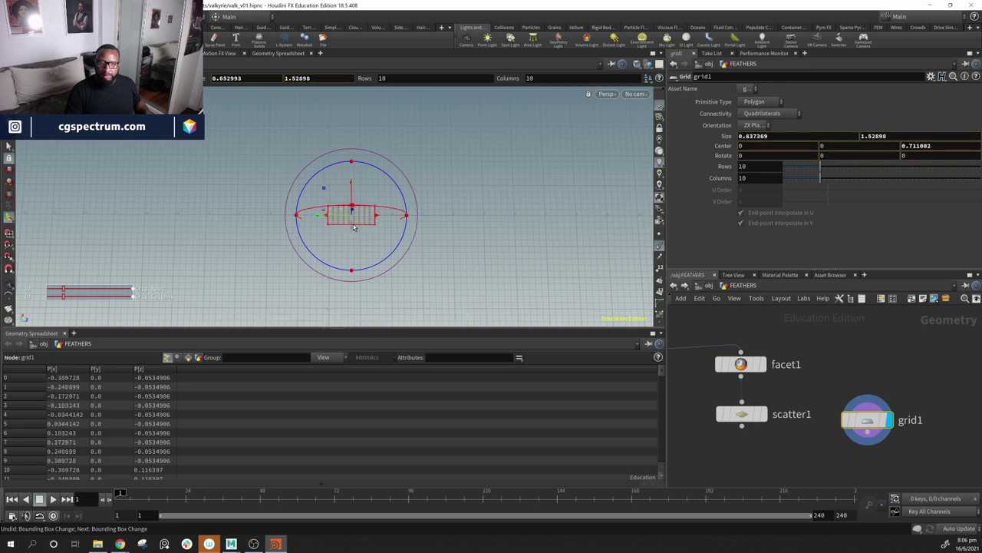
key(ctrl+z)
drag(380, 219, 353, 217)
alt+middle_drag(318, 228, 352, 210)
alt+right_drag(352, 210, 466, 273)
alt+middle_drag(466, 273, 438, 285)
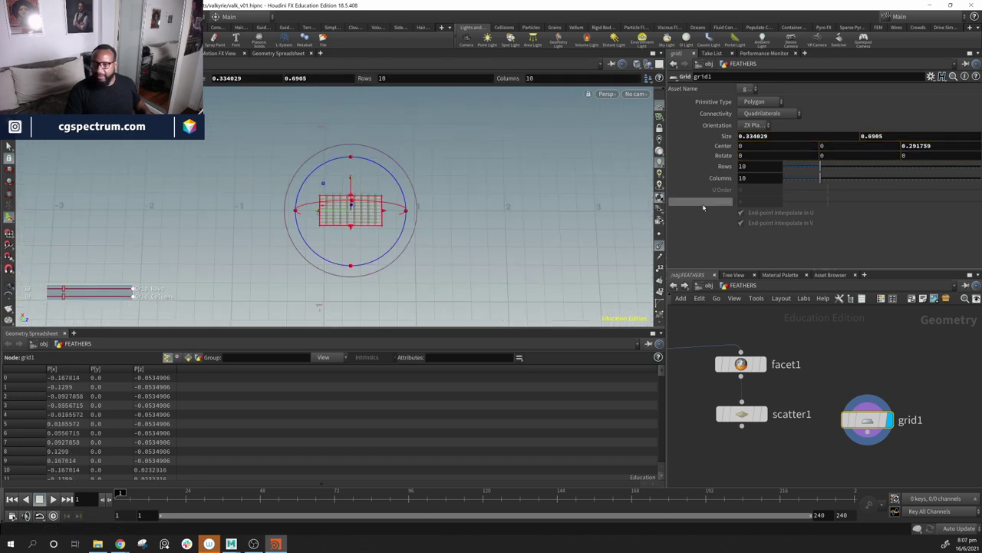
Step: Hide the point normals in the viewport and set the grid's Rows and Columns to 2
click(662, 247)
alt+drag(442, 218, 395, 257)
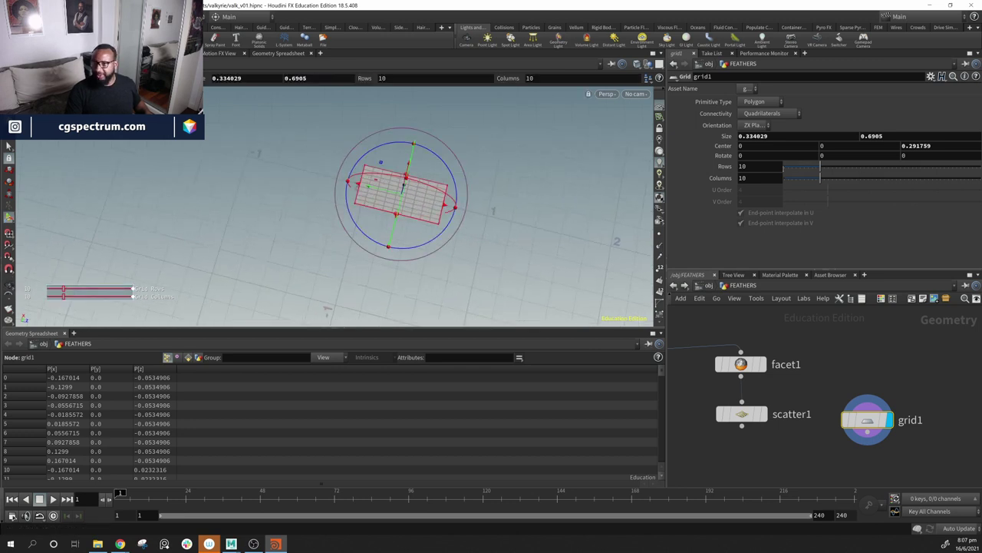
drag(796, 182, 791, 180)
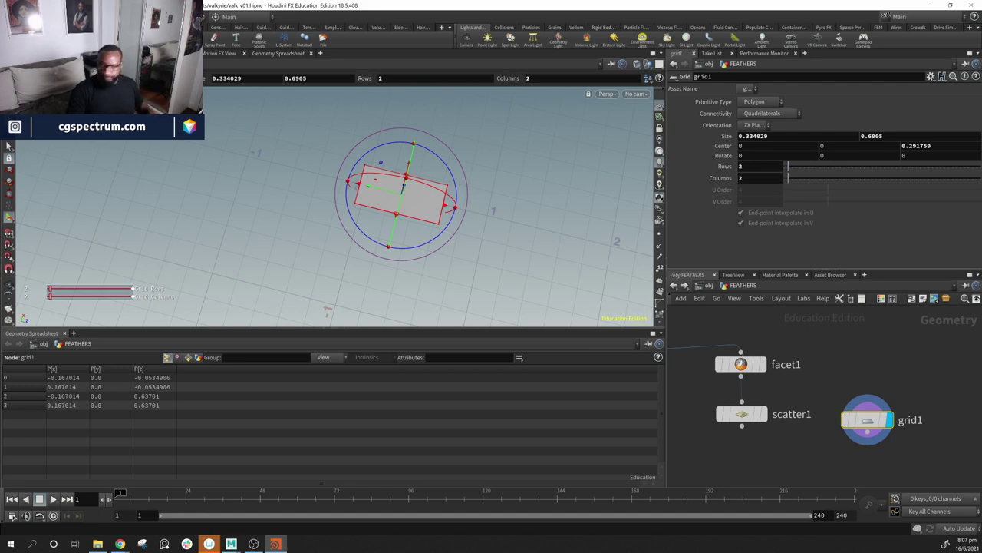
Step: Move the Grid node to the other side of the Scatter node and search the operators for a copy node
middle_drag(818, 370, 884, 341)
drag(941, 395, 704, 382)
middle_drag(804, 415, 845, 395)
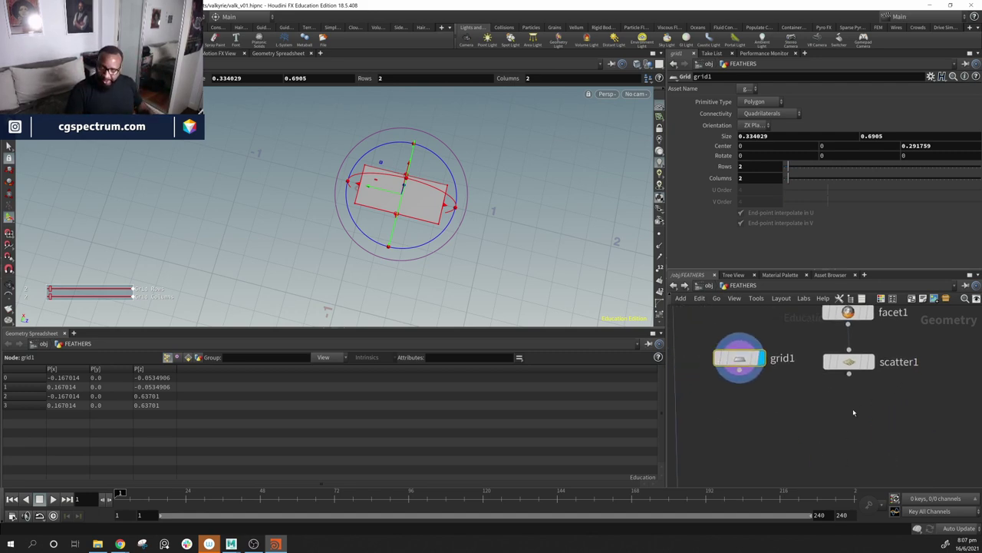
key(Tab)
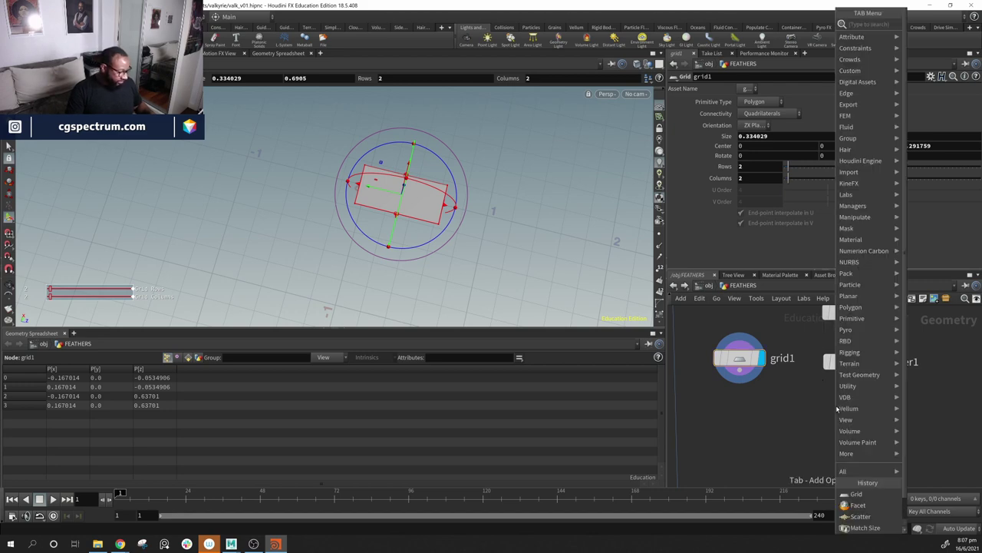
text(cop)
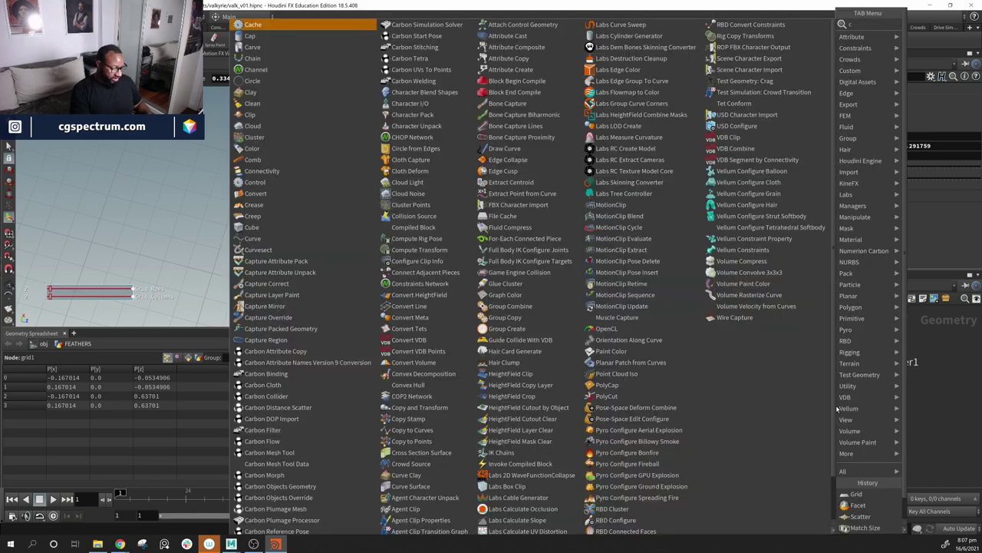
Step: Add a Copy to Points node, wire grid1 as the source and scatter1 as the target points, and display its result
key(Down)
key(Down)
key(Down)
key(Down)
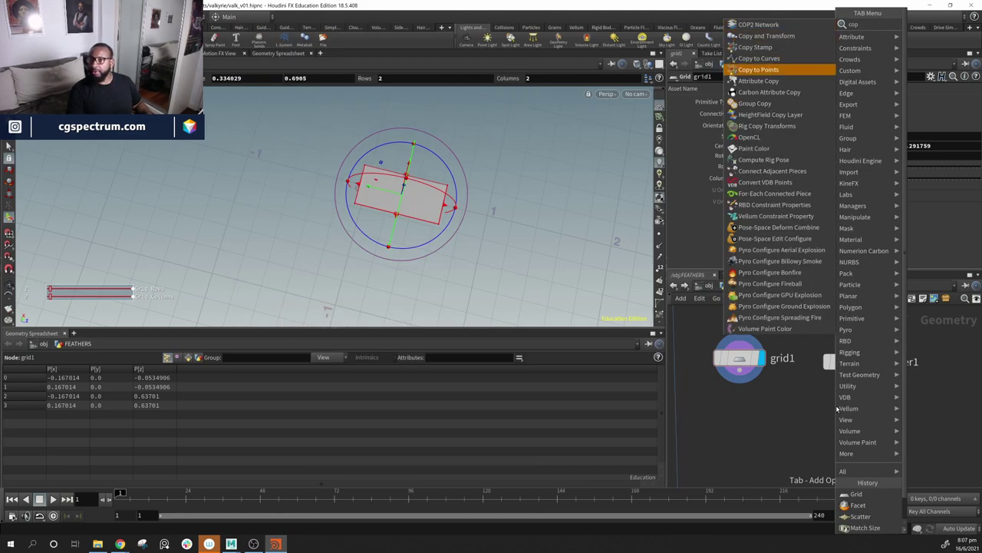
key(Return)
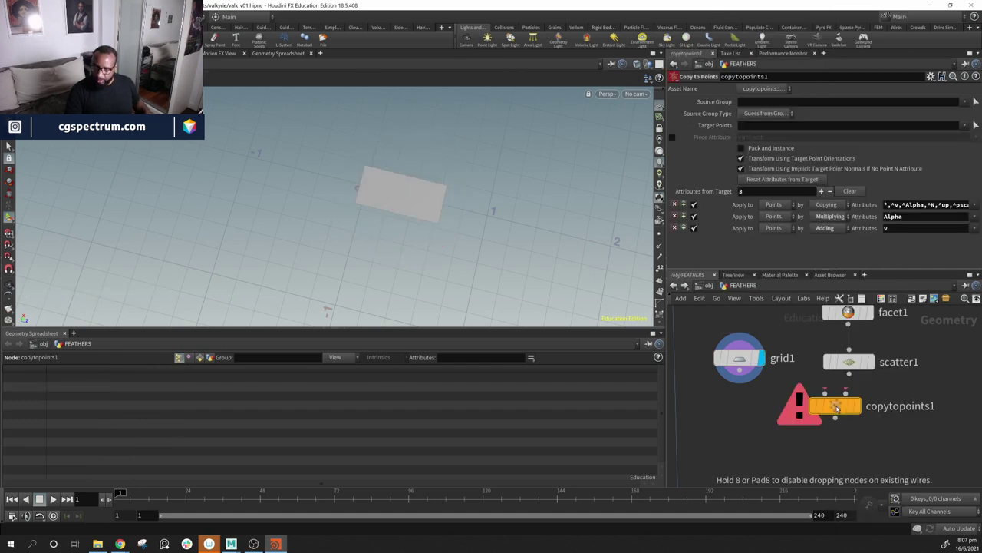
drag(837, 408, 823, 430)
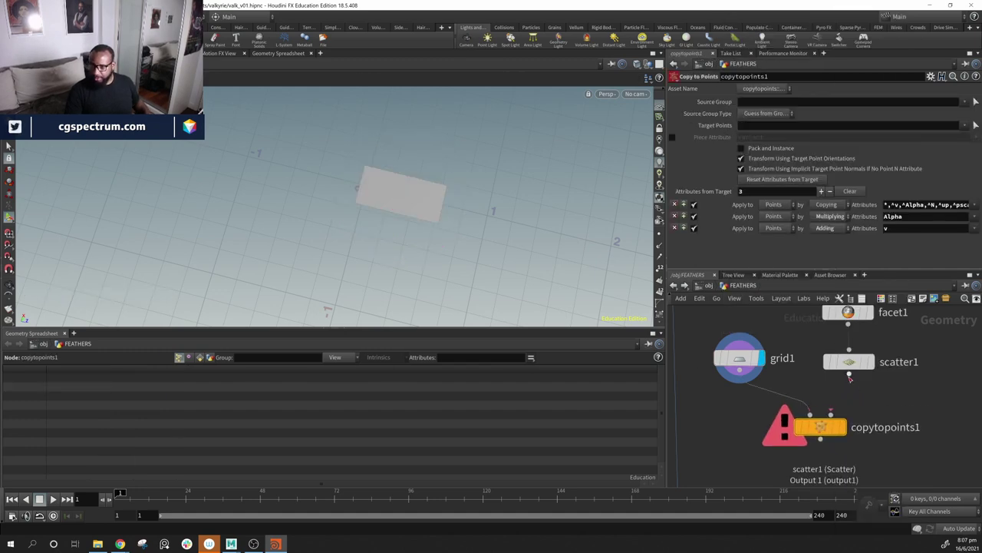
drag(849, 374, 855, 431)
click(843, 427)
mouse_move(419, 178)
alt+mouse_down()
mouse_move(364, 133)
mouse_move(405, 181)
mouse_move(485, 235)
mouse_move(538, 245)
alt+mouse_up()
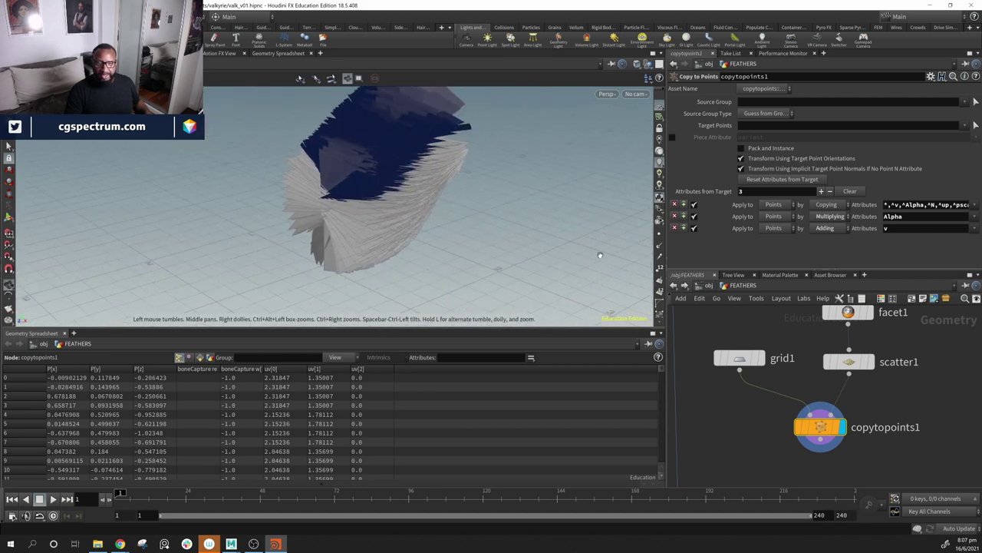
Step: Shrink grid1 with its handles to about 0.093 by 0.068, with its Z center at about -0.02
click(737, 358)
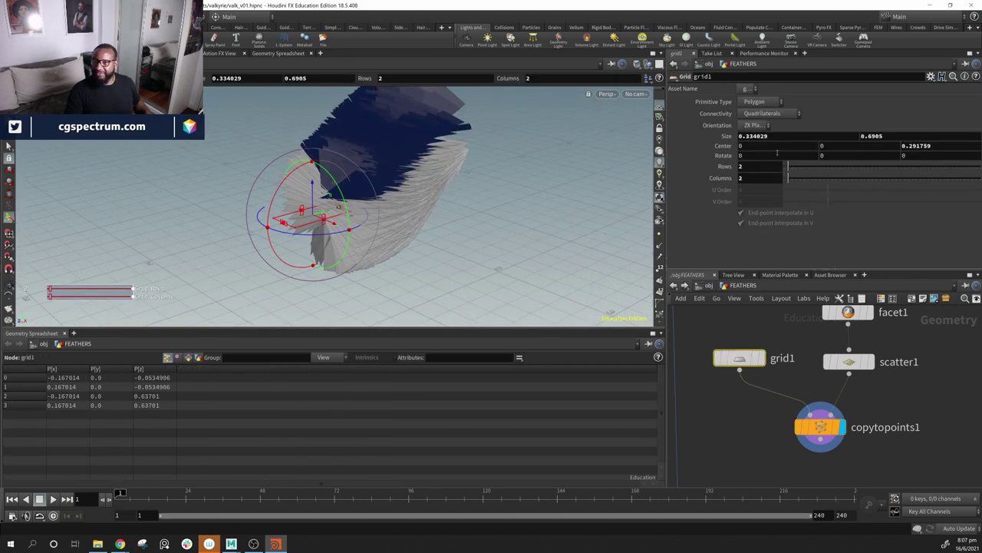
drag(408, 248, 476, 199)
drag(517, 238, 408, 213)
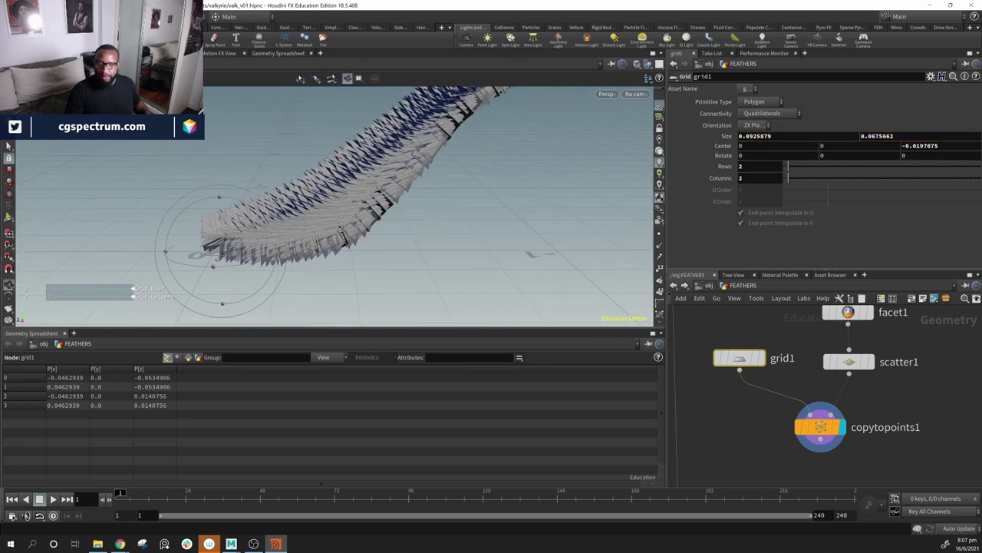
Step: Reduce scatter1's Force Total Count to 52 points
click(848, 362)
drag(895, 195, 849, 196)
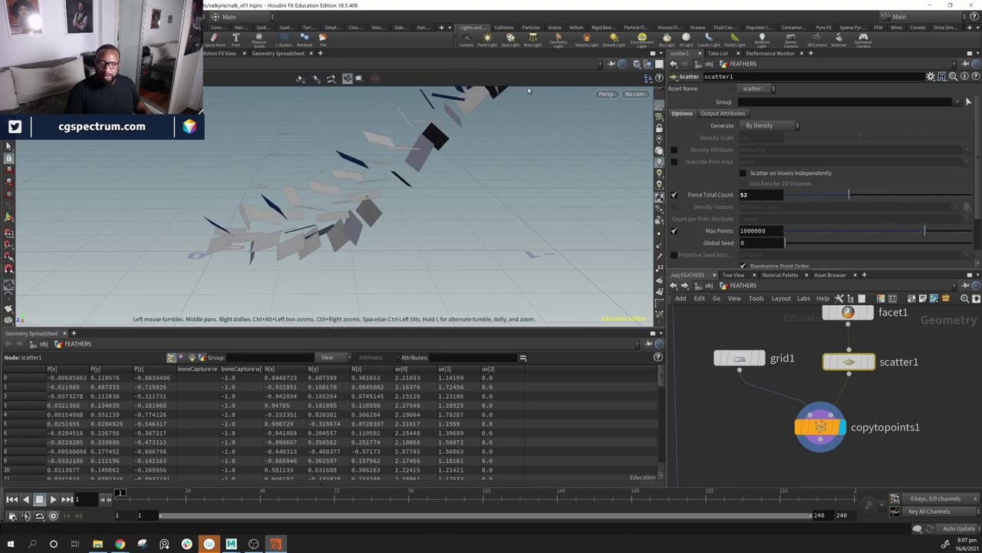
drag(583, 176, 561, 169)
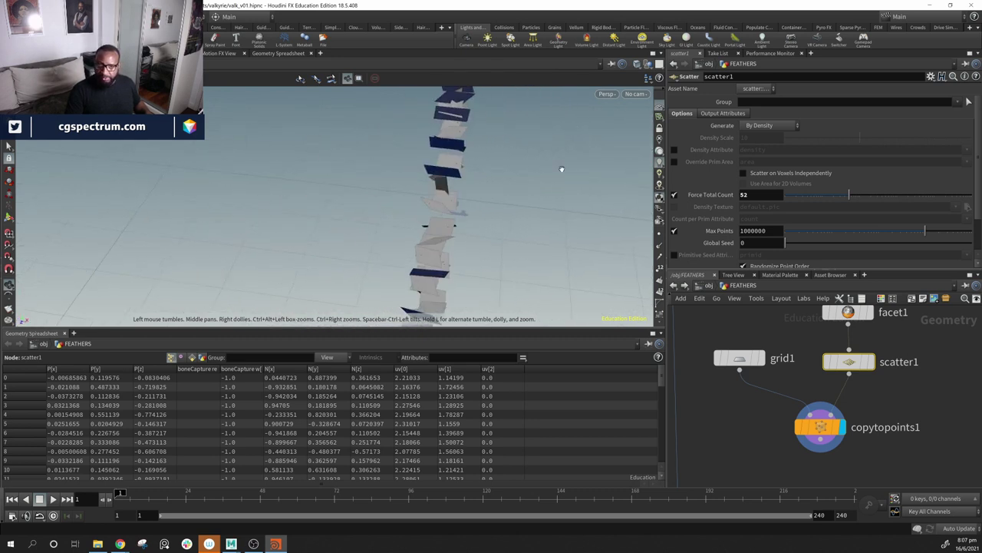
Step: Turn on the template flag of transform1 so its mesh shows, and display copytopoints1 together with it
middle_drag(758, 341, 831, 443)
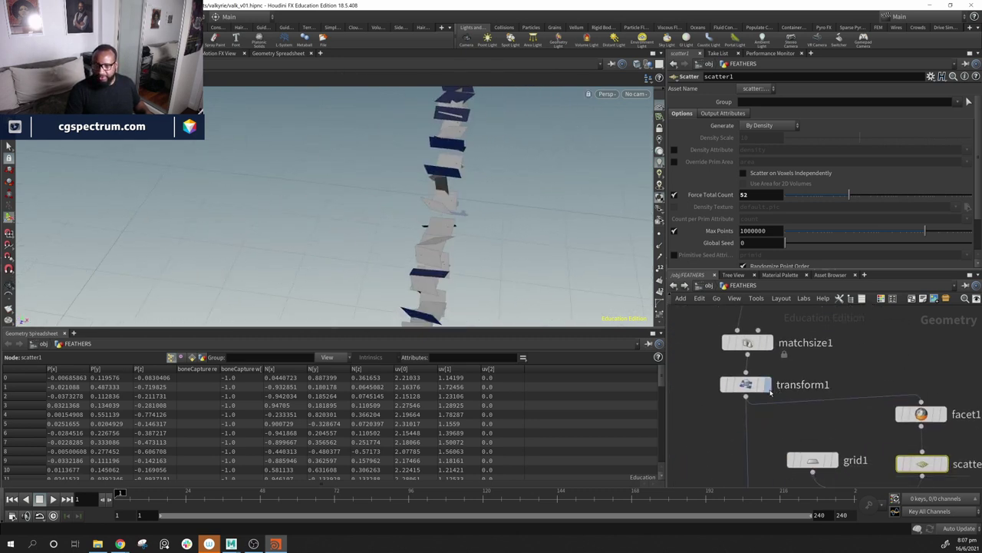
click(770, 390)
drag(560, 231, 506, 234)
middle_drag(802, 420, 793, 377)
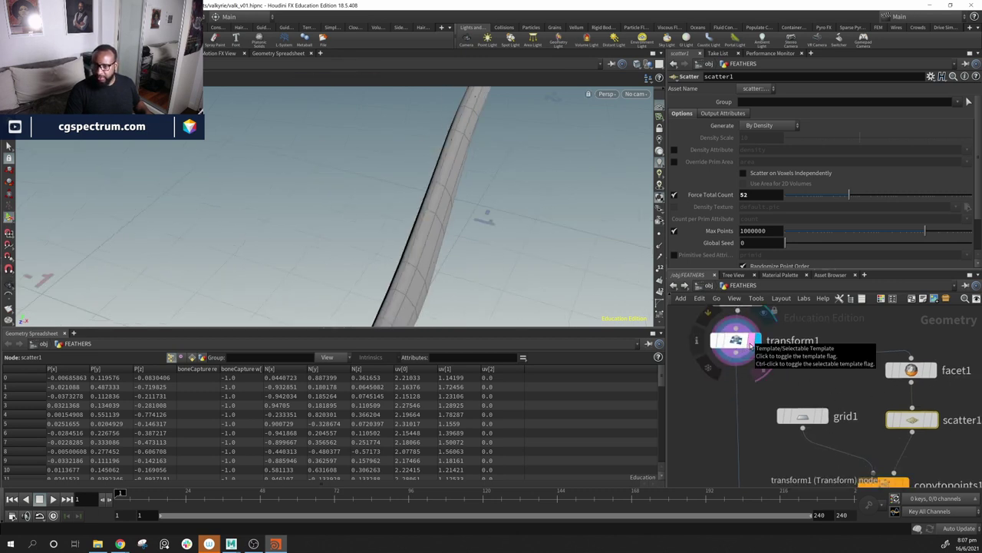
middle_drag(835, 430, 781, 345)
click(854, 404)
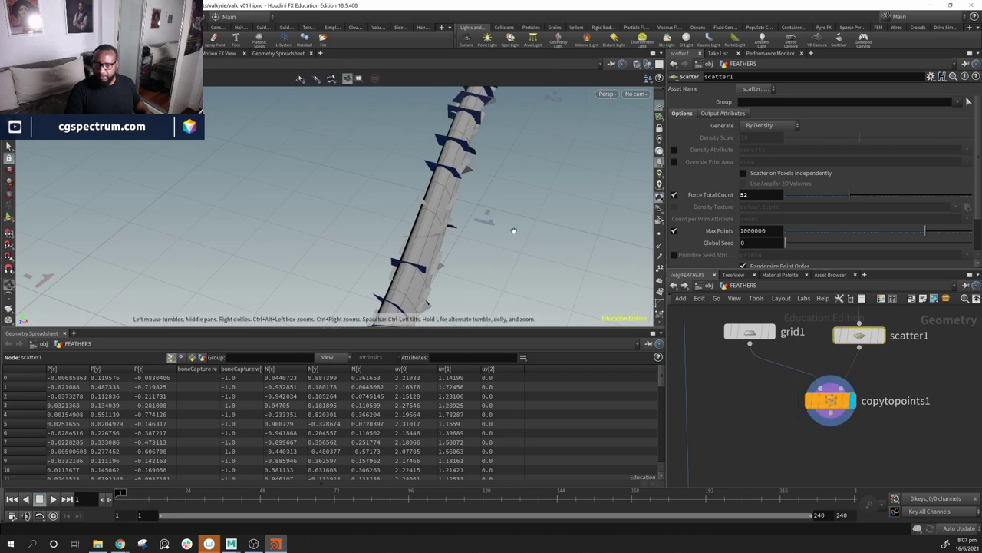
alt+drag(514, 230, 550, 201)
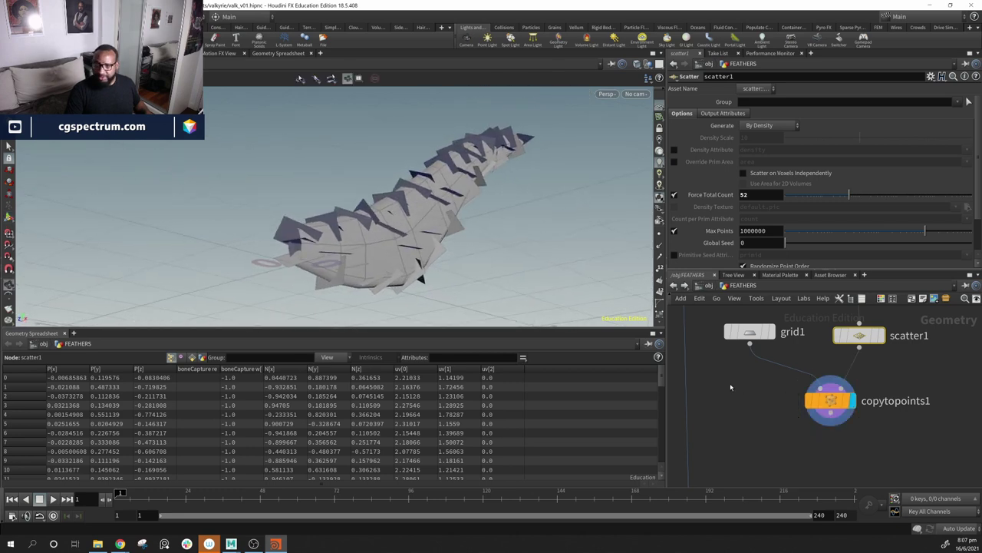
drag(419, 212, 460, 226)
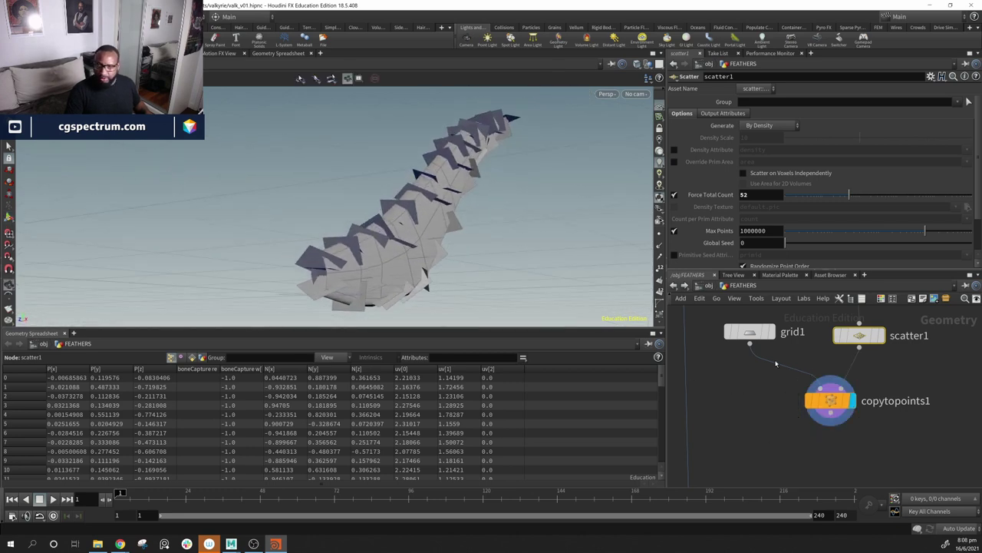
Step: Reshape grid1 with its handles into a strip about 0.039 by 0.081, with its Z center at about 0.035
click(752, 333)
alt+drag(384, 244, 467, 265)
key(ctrl+z)
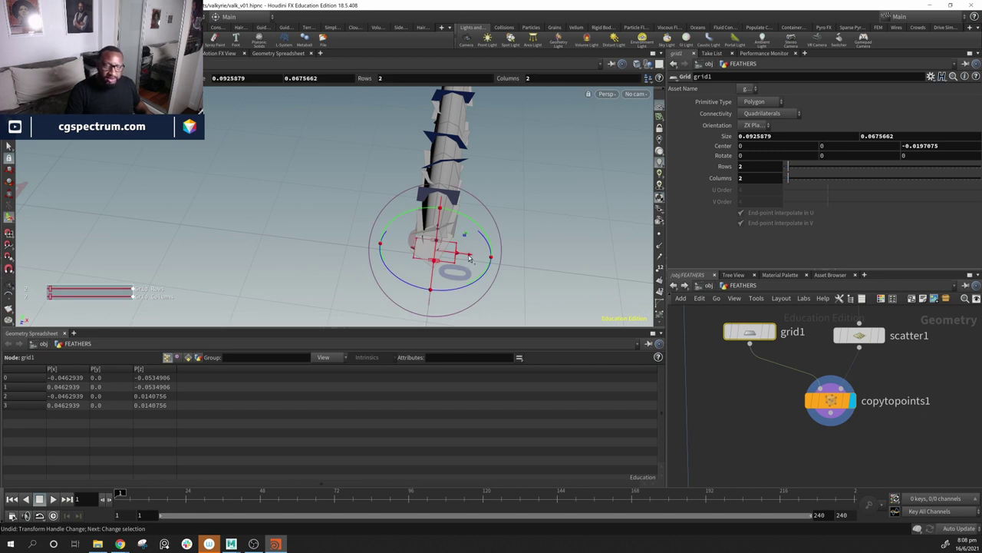
drag(437, 263, 416, 249)
key(ctrl+z)
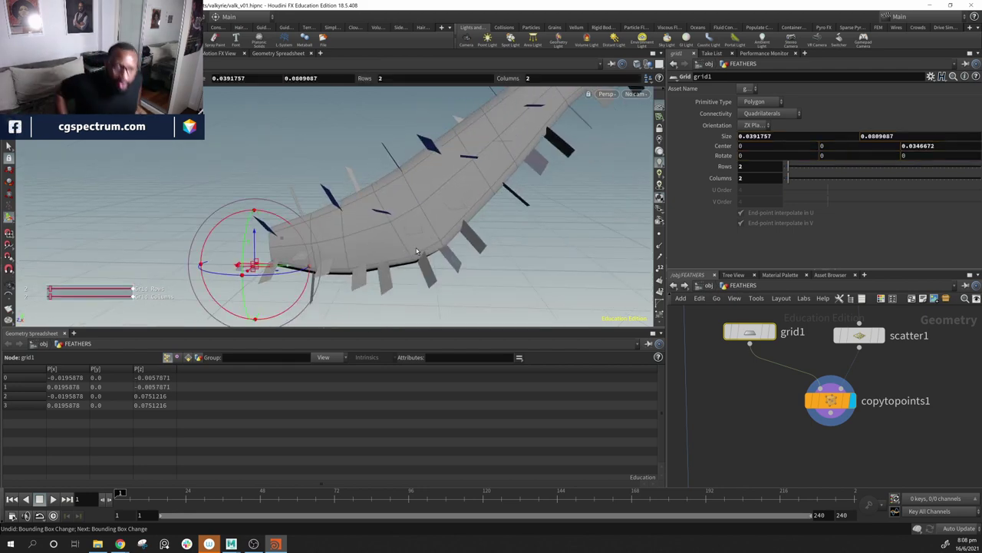
Step: Inspect the copied strips around the mesh, try adjusting grid1 with its transform handle, and undo the change
alt+drag(527, 294, 358, 152)
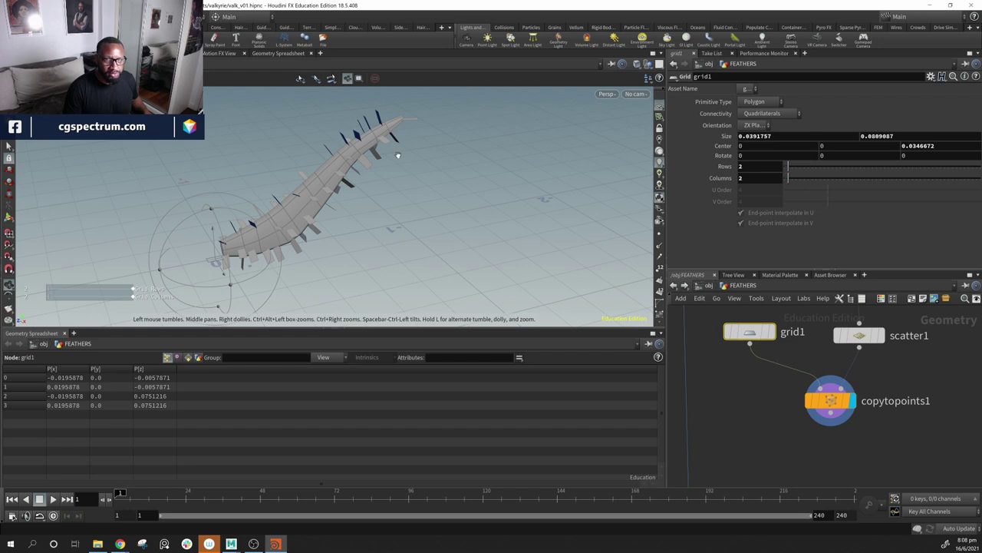
alt+drag(397, 155, 499, 180)
middle_drag(758, 399, 767, 424)
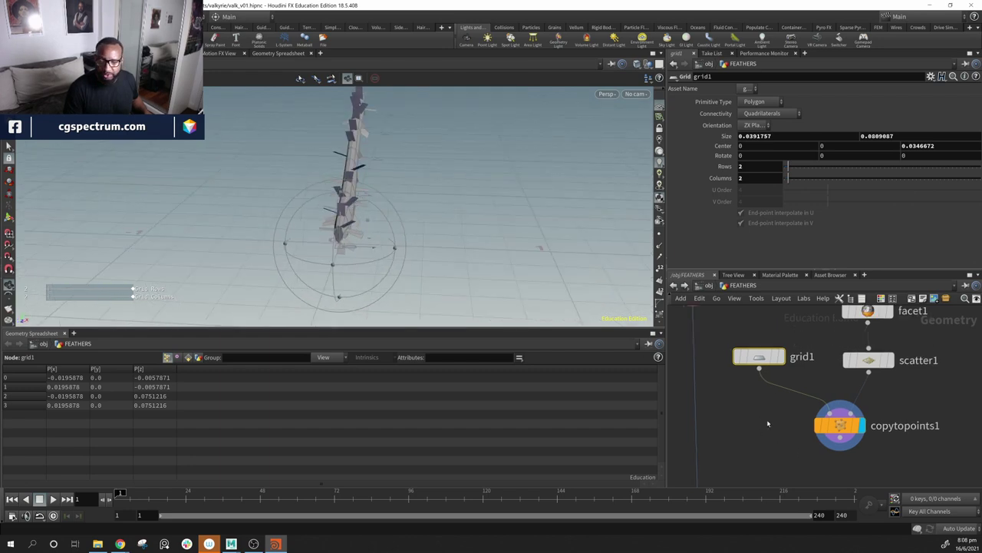
drag(361, 230, 406, 178)
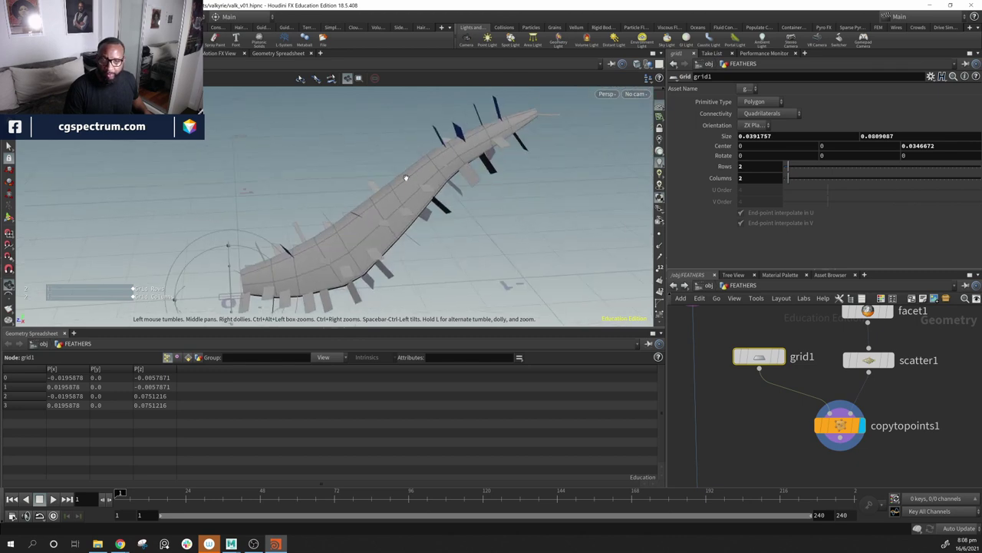
alt+drag(406, 241, 415, 249)
alt+middle_drag(316, 288, 364, 250)
drag(290, 234, 350, 301)
key(ctrl+z)
Step: Add a Transform node on the connection between grid1 and copytopoints1
click(797, 415)
key(Tab)
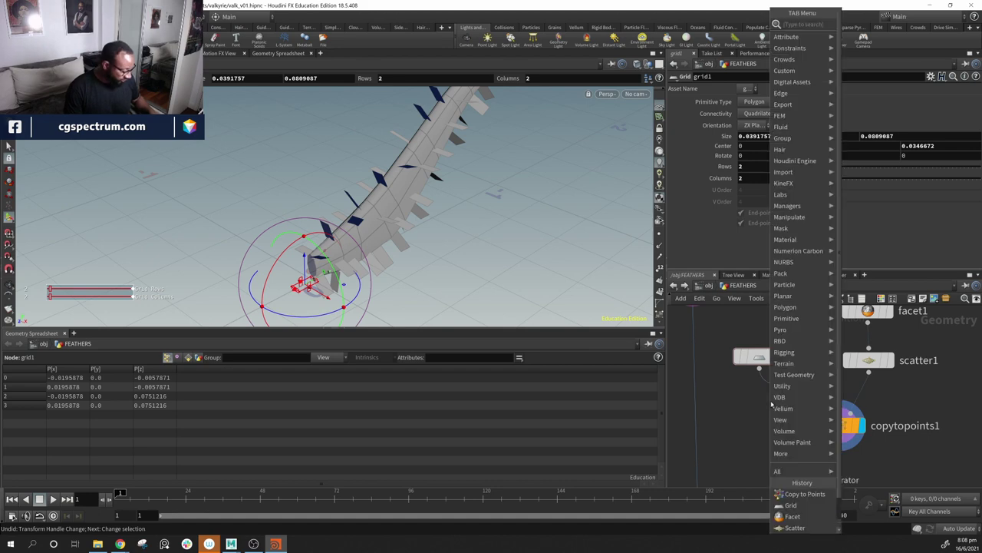
text(tran)
key(Return)
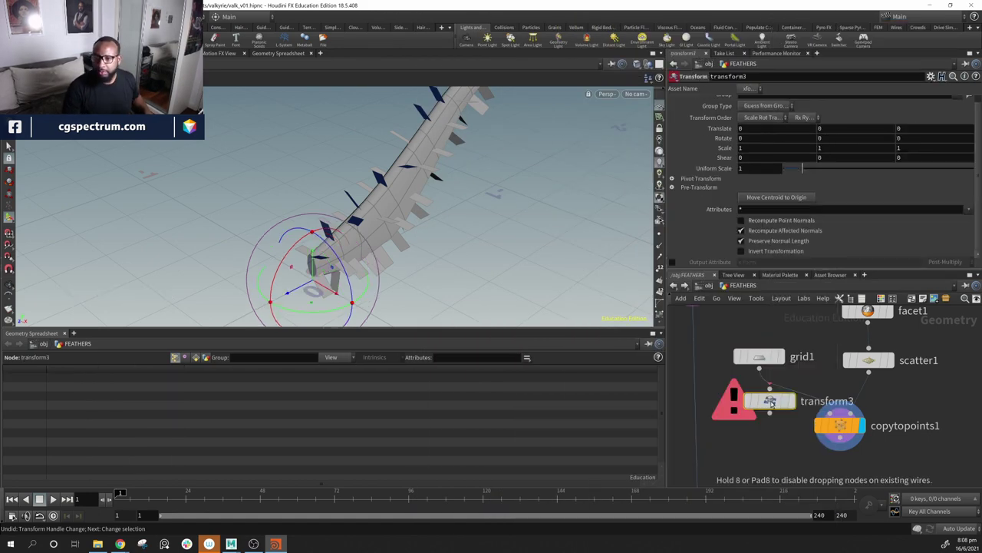
click(787, 407)
Step: Rotate transform3 with its handle to about 72.26 degrees in X and 2.18 in Y, laying the strips along the mesh
drag(293, 250, 301, 314)
key(ctrl+z)
alt+middle_drag(515, 170, 442, 227)
drag(442, 227, 393, 220)
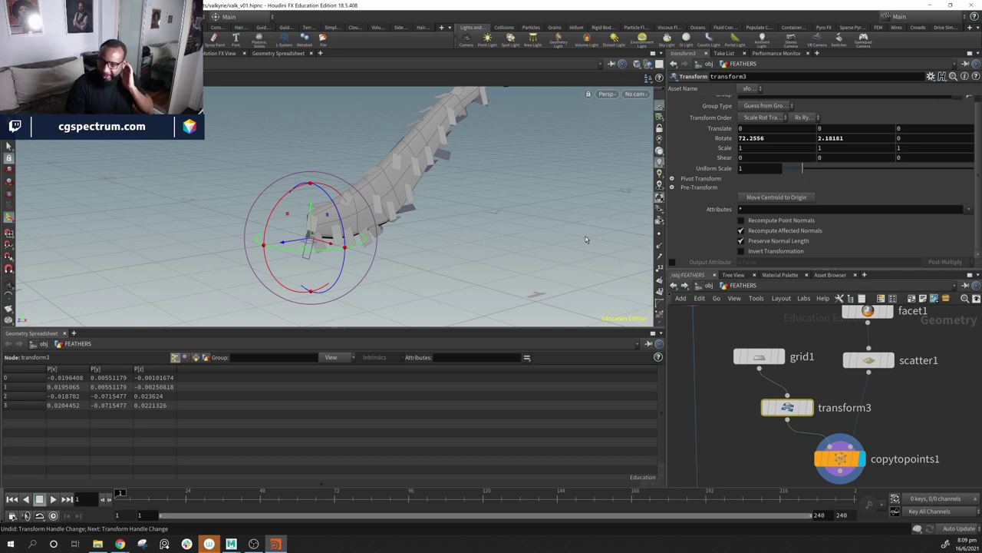
drag(394, 219, 422, 208)
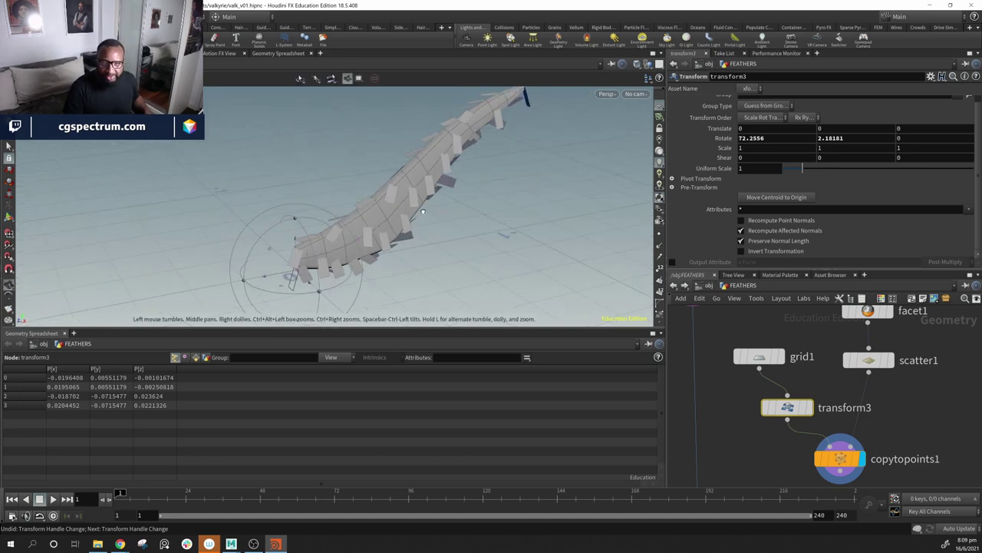
Step: Examine the detail attributes of copytopoints1 and transform1 in the geometry spreadsheet
middle_drag(837, 464, 859, 421)
click(860, 418)
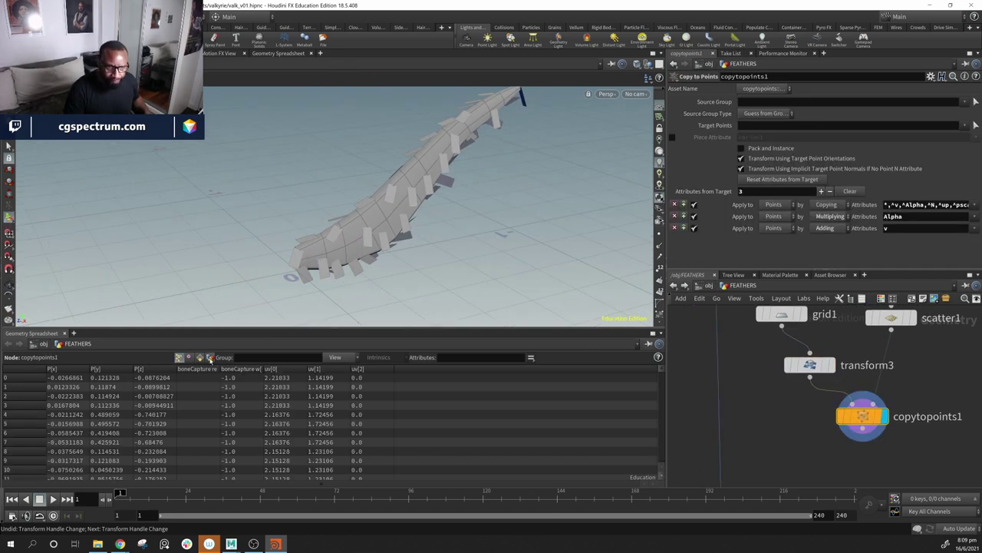
click(211, 358)
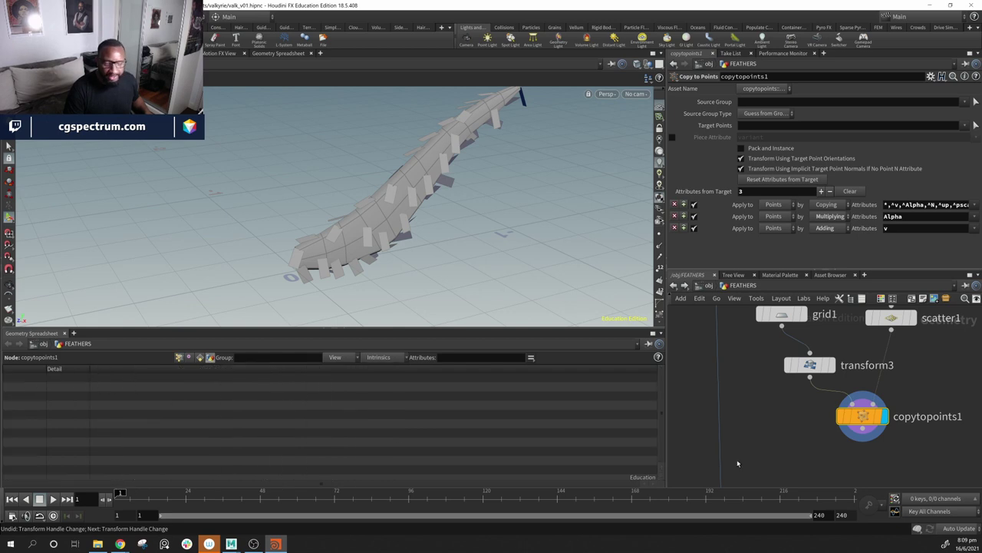
middle_drag(736, 345, 734, 465)
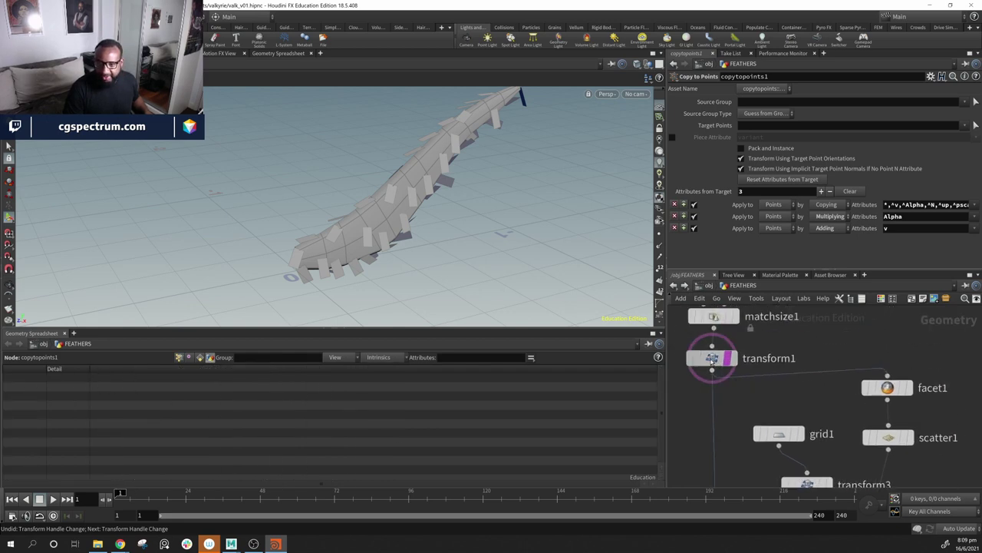
click(712, 358)
scroll(943, 368, down, 2)
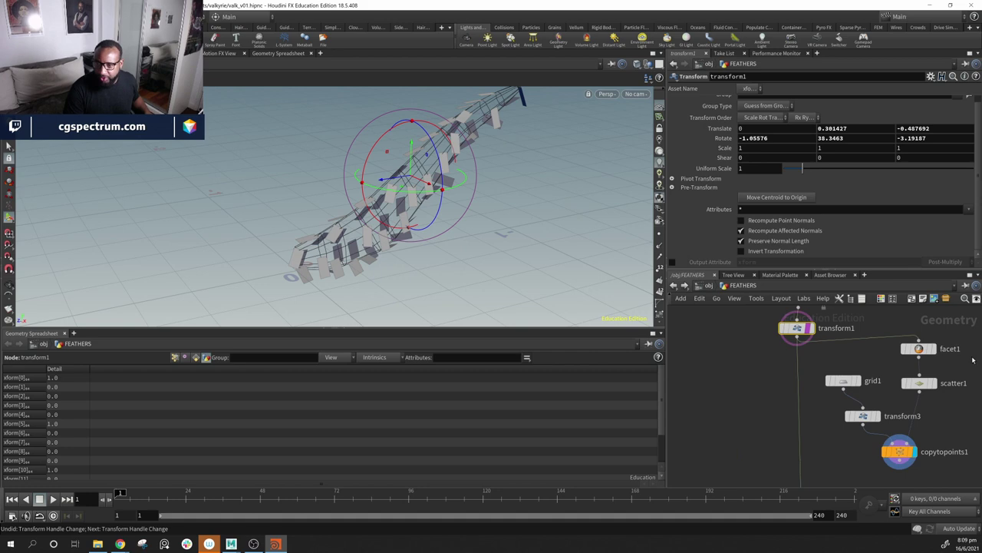
Step: Move the facet1, scatter1, grid1, transform3 and copytopoints1 nodes together to the opposite side of the main transform1 branch
drag(973, 359, 827, 473)
drag(898, 456, 668, 464)
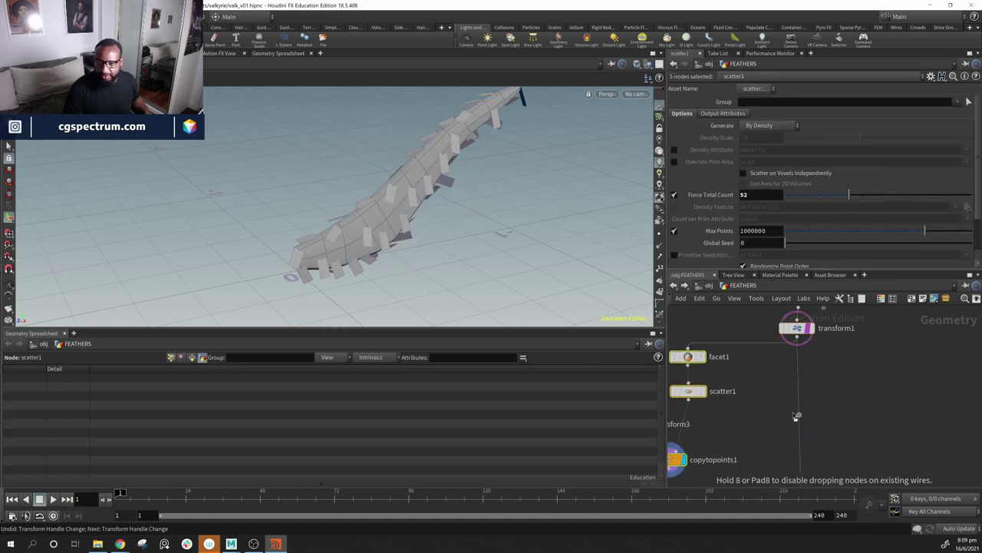
drag(769, 396, 771, 407)
scroll(770, 407, down, 2)
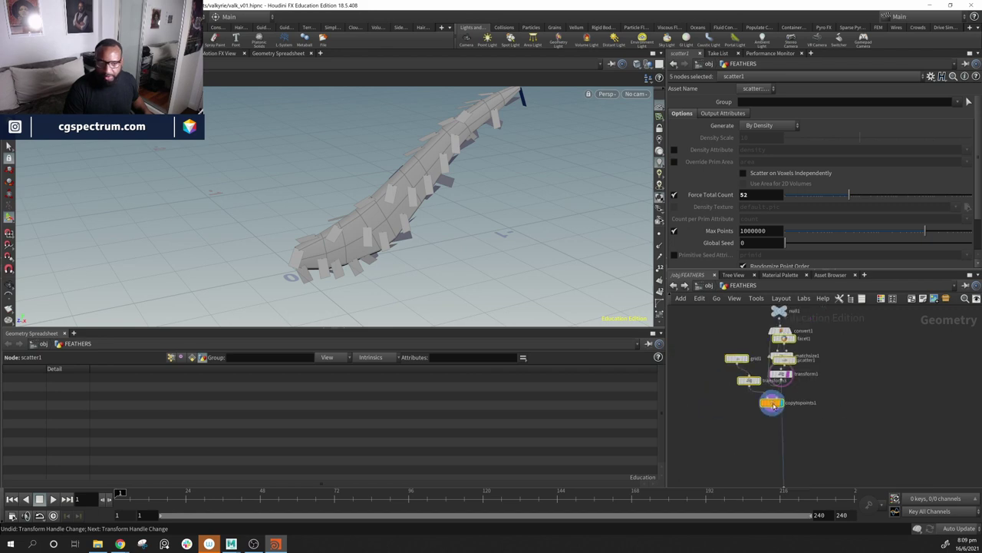
middle_drag(776, 407, 799, 426)
key(ctrl+z)
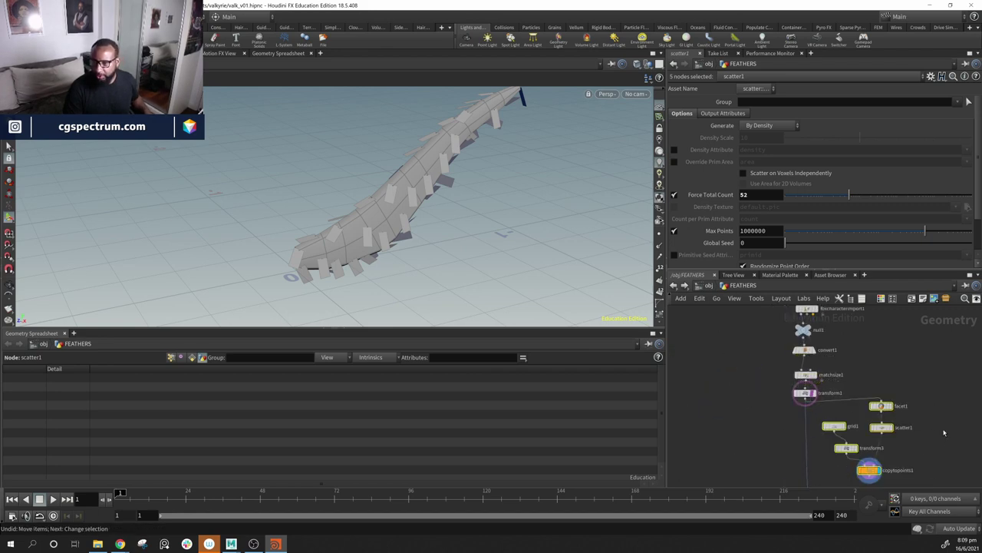
middle_drag(932, 389, 935, 351)
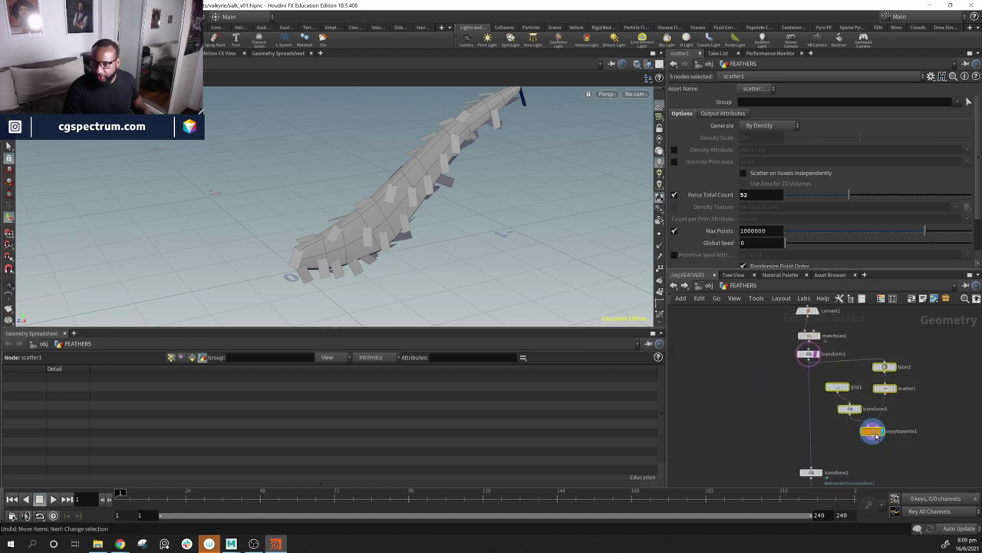
drag(877, 435, 703, 443)
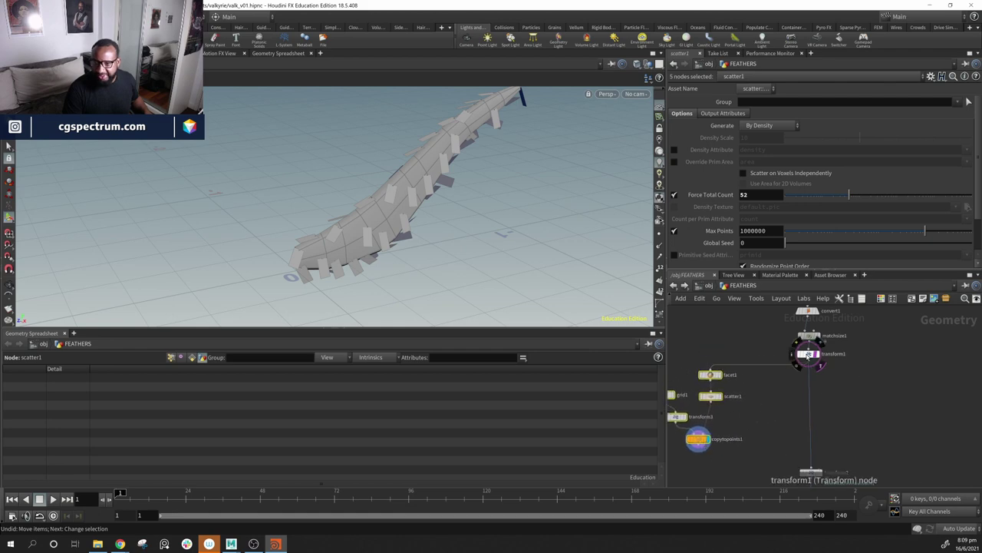
Step: Check the detail xform attribute values on transform1 in the geometry spreadsheet
click(807, 353)
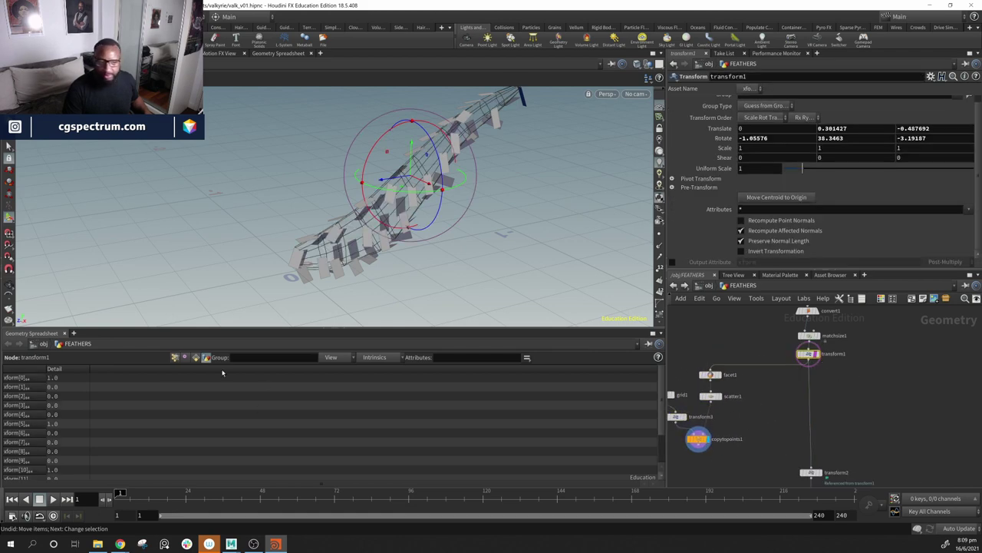
middle_drag(756, 403, 801, 381)
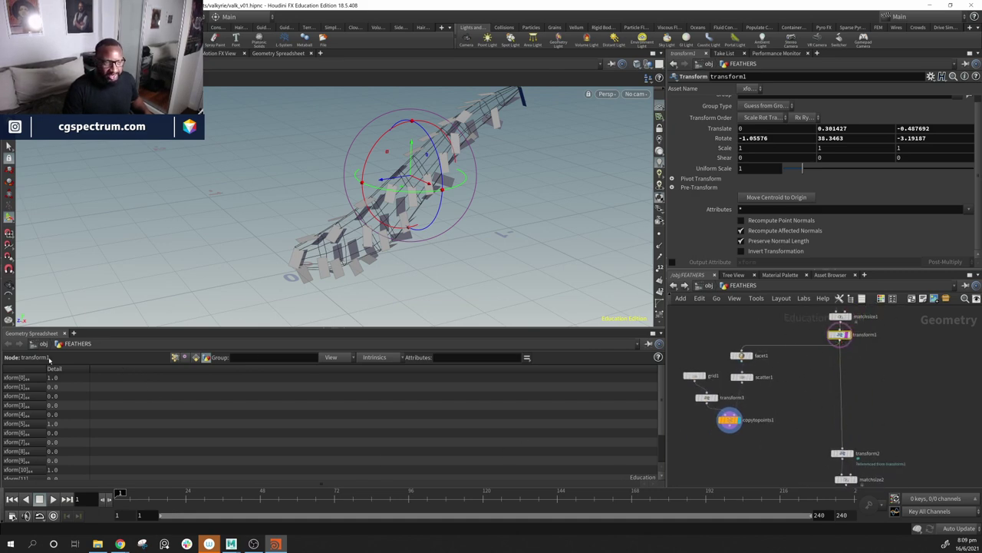
Step: Add a Blast node beside copytopoints1 and feed it from transform1 through a dot on the wire leading to facet1
middle_drag(805, 396, 832, 404)
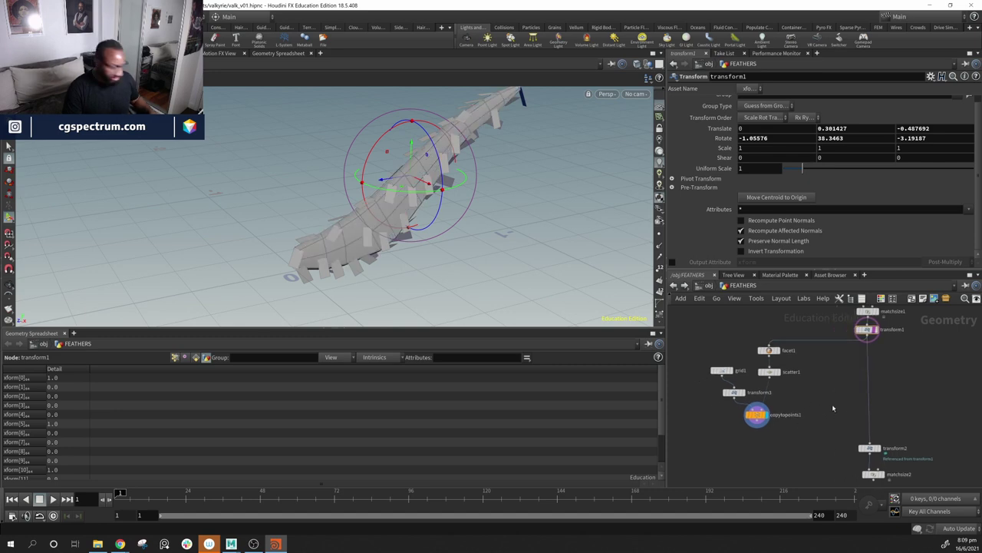
key(Tab)
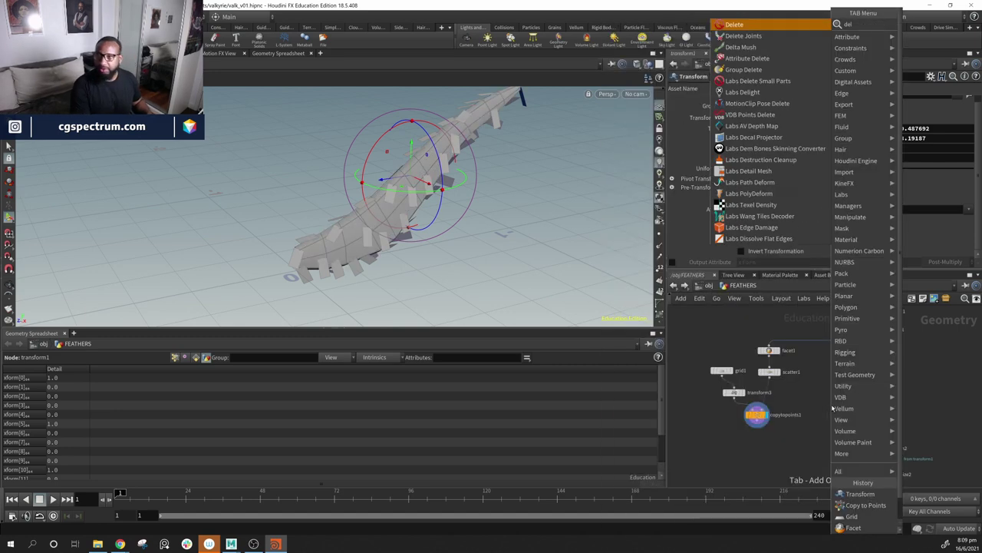
text(blast)
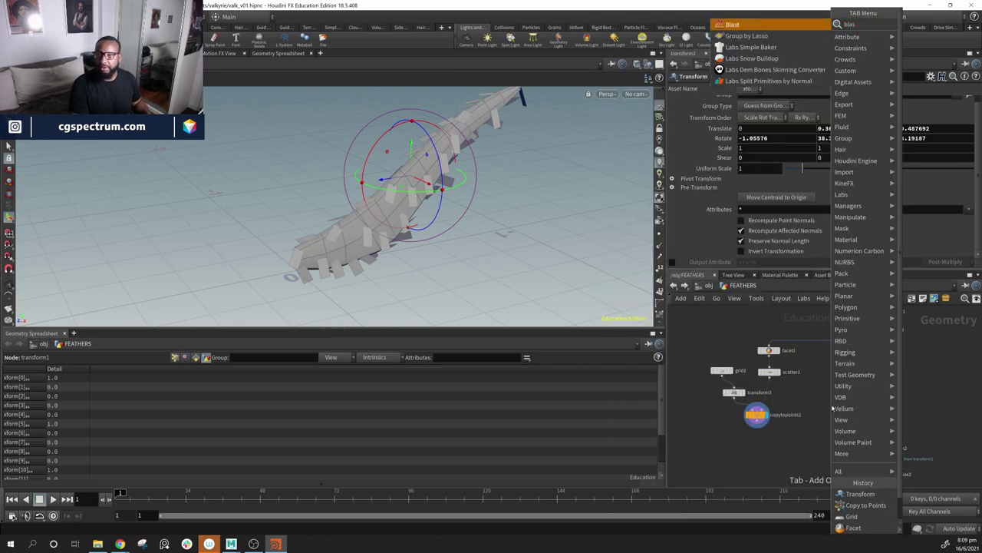
key(Return)
key(Return)
drag(831, 403, 817, 414)
drag(867, 336, 816, 409)
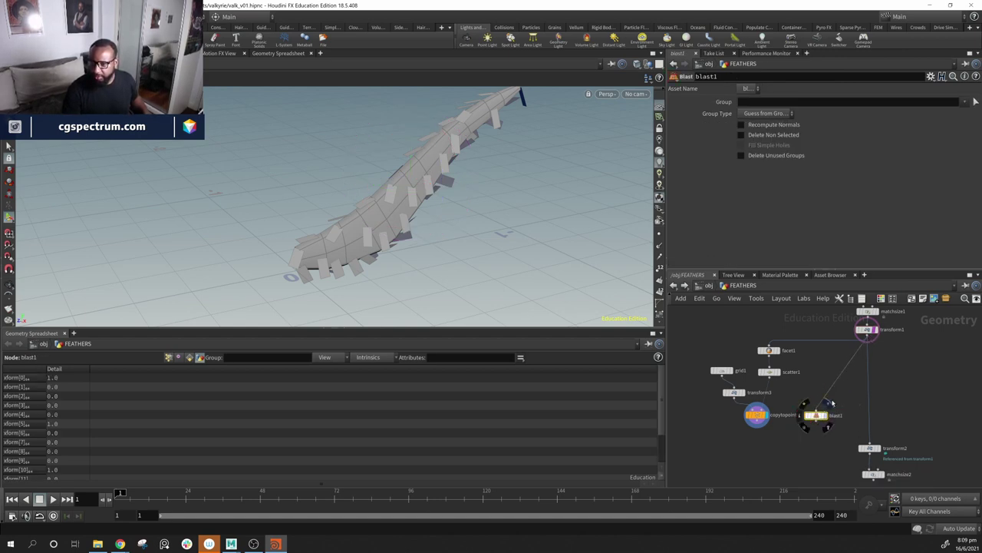
alt+click(815, 342)
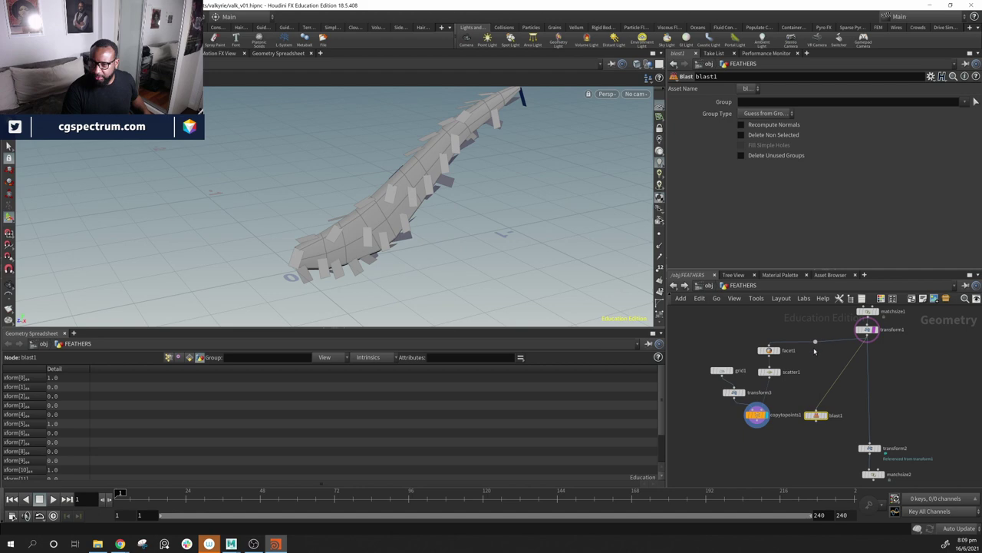
drag(816, 347, 816, 411)
mouse_move(790, 450)
middle_down()
mouse_move(821, 423)
mouse_move(776, 448)
middle_up()
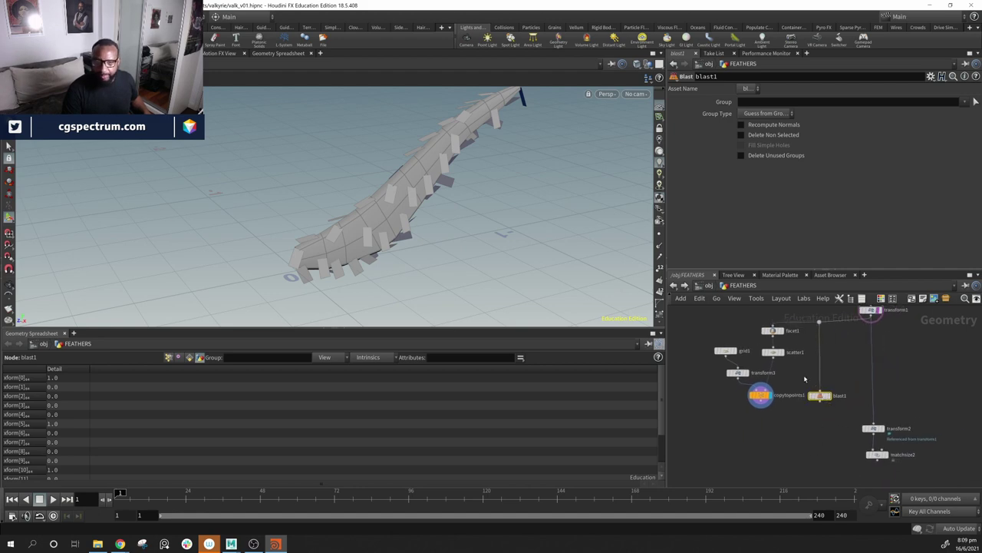
Step: Display blast1 and turn off Delete Non Selected so that it removes all the incoming geometry
click(827, 395)
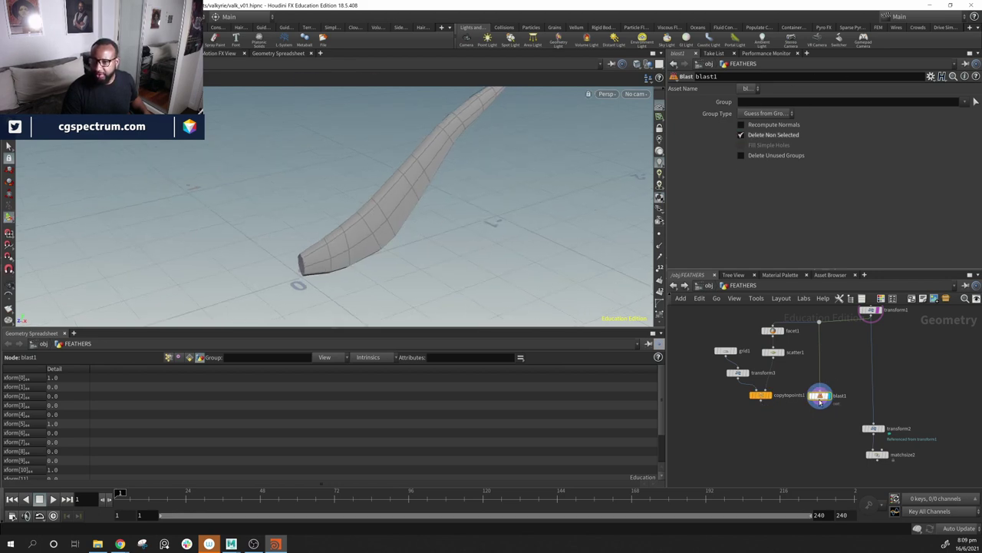
drag(820, 402, 818, 401)
middle_drag(888, 383, 879, 397)
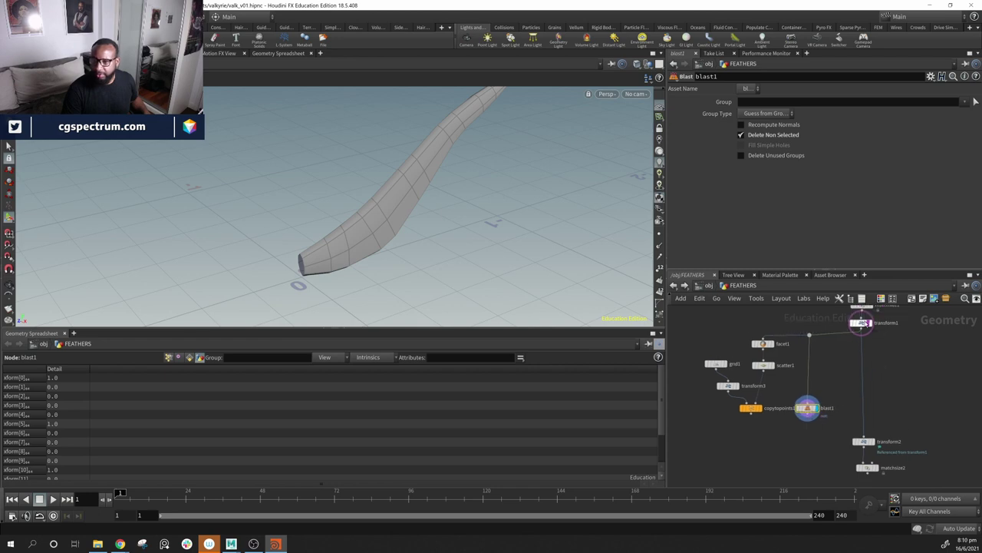
click(865, 323)
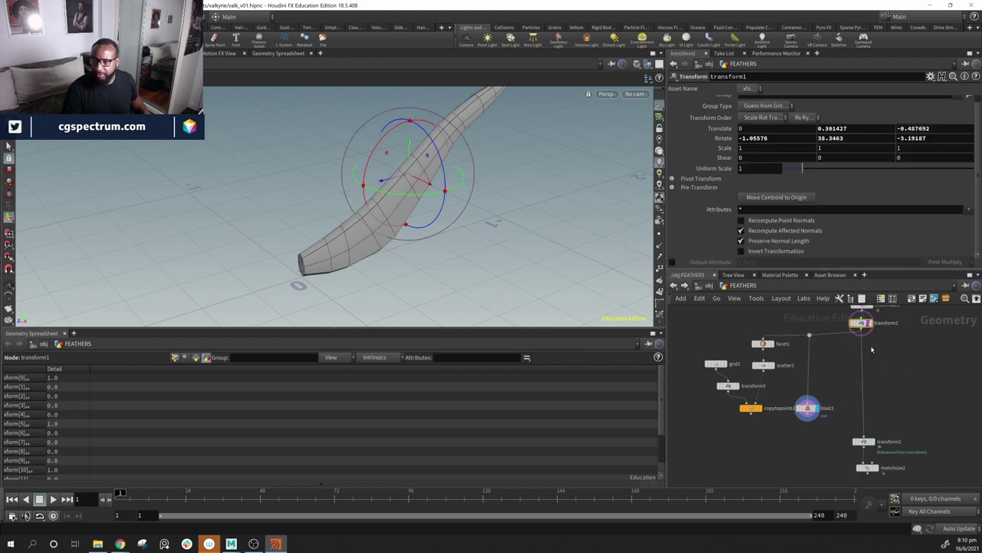
click(808, 409)
click(742, 135)
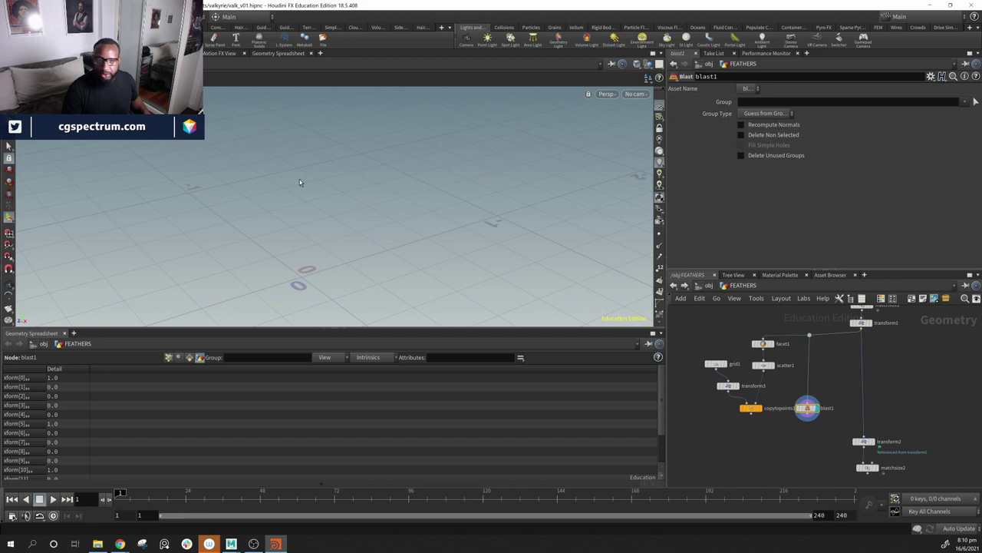
Step: Check blast1's point, vertex, primitive and detail attributes in the geometry spreadsheet
click(168, 358)
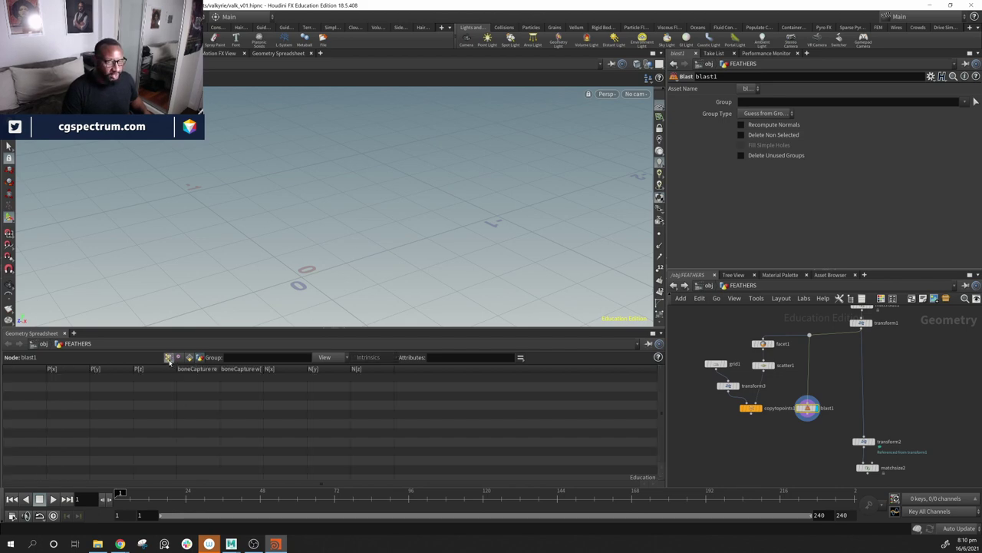
click(179, 358)
click(189, 358)
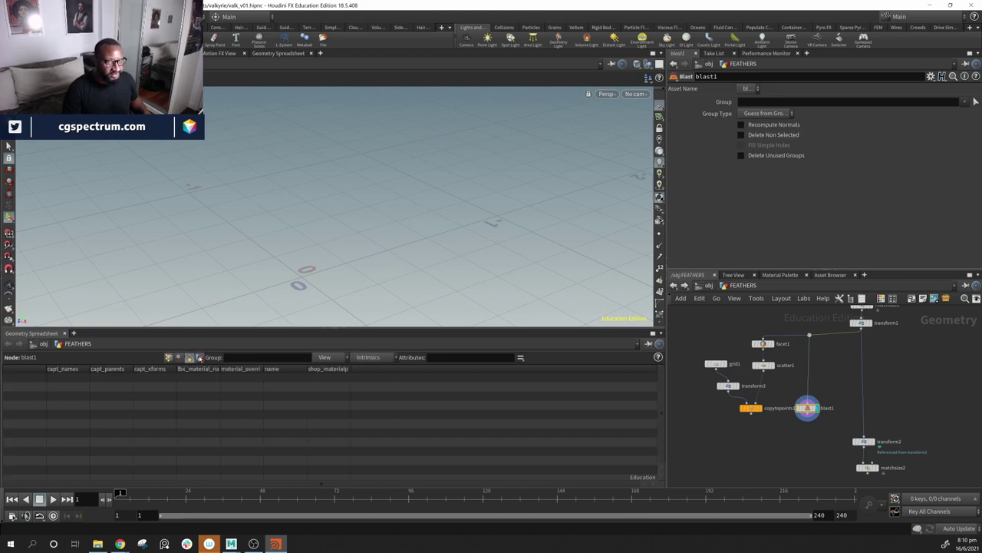
click(200, 358)
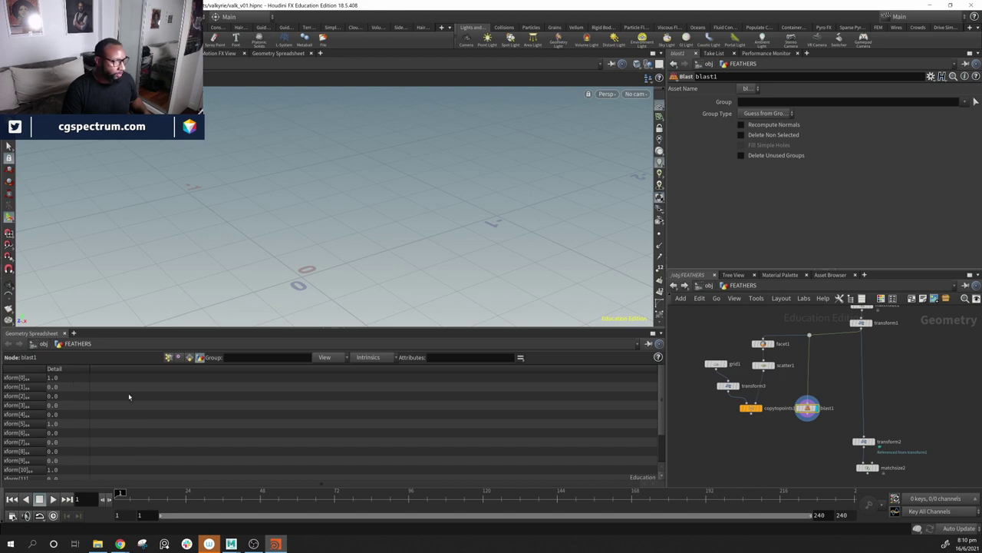
Step: Add a Merge node combining copytopoints1 with blast1, and display its result
middle_drag(771, 478, 765, 442)
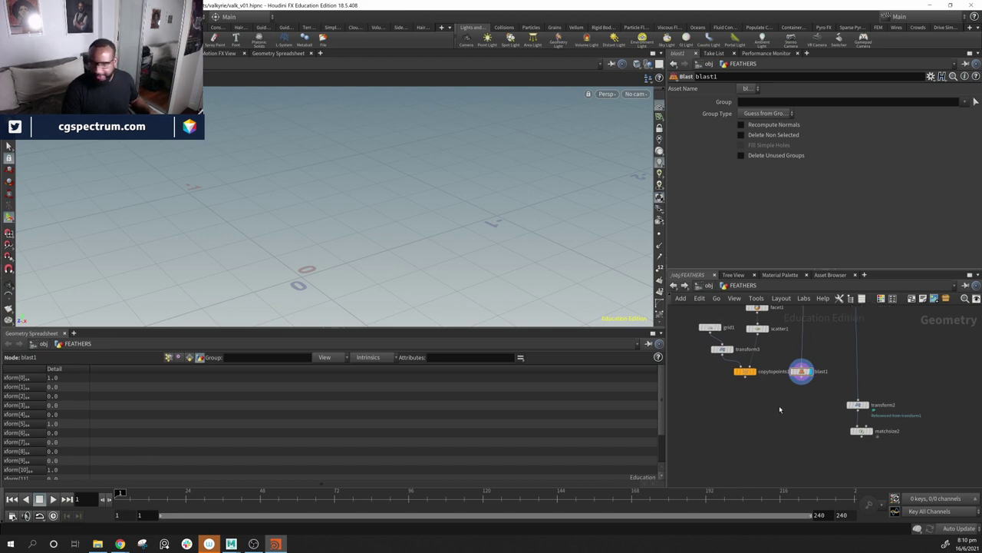
key(Tab)
text(merge)
key(Return)
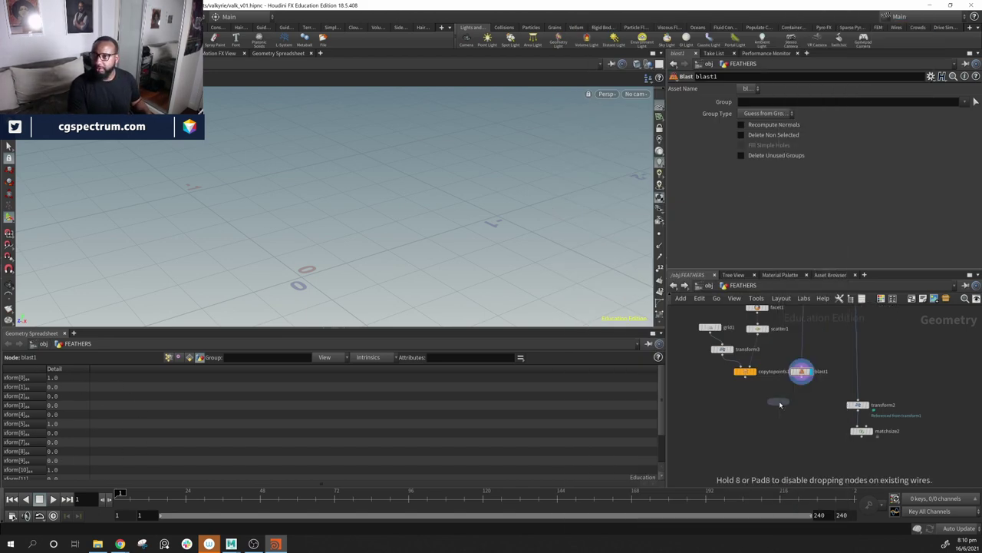
click(776, 416)
drag(746, 377, 777, 410)
drag(803, 378, 779, 411)
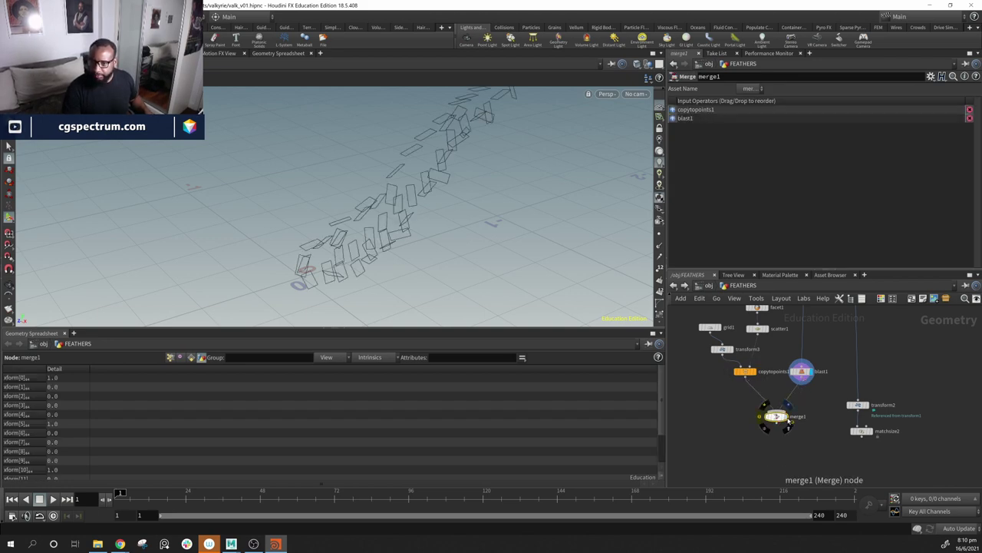
click(787, 417)
alt+drag(376, 232, 384, 221)
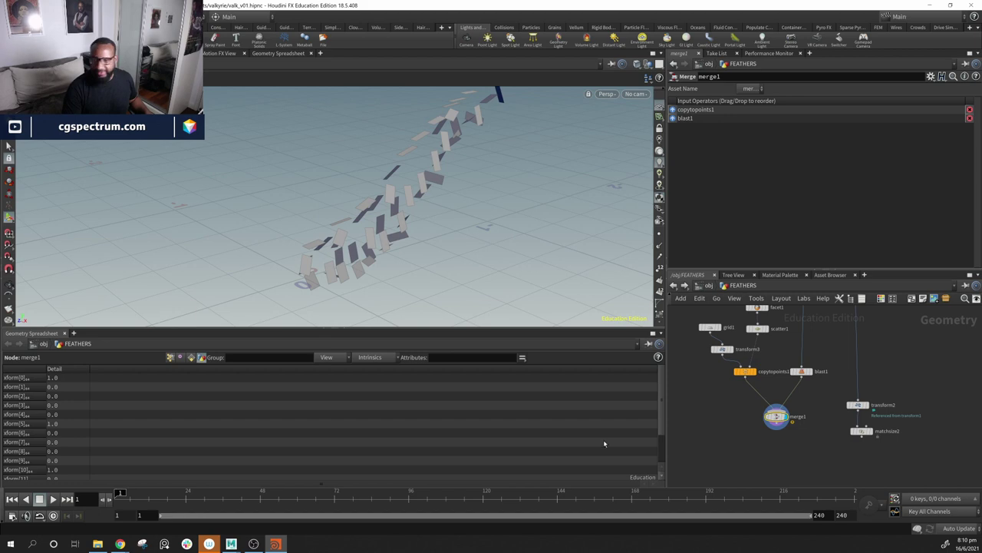
Step: Reconnect transform2's input to merge1 and display matchsize2 to send the cards back to their original position
middle_drag(828, 405, 811, 437)
middle_drag(911, 406, 911, 384)
drag(905, 398, 804, 488)
drag(841, 416, 848, 448)
middle_drag(914, 440, 869, 376)
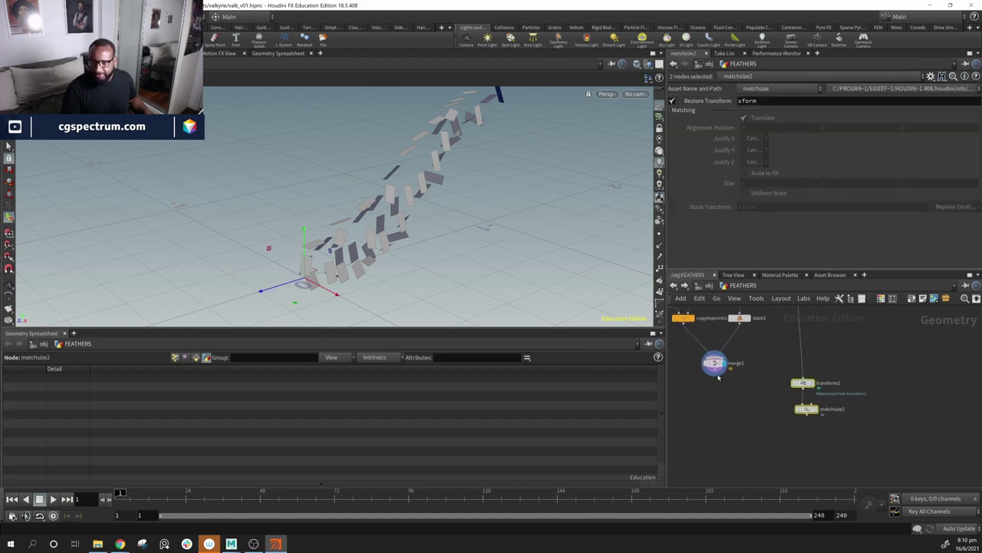
drag(718, 375, 815, 372)
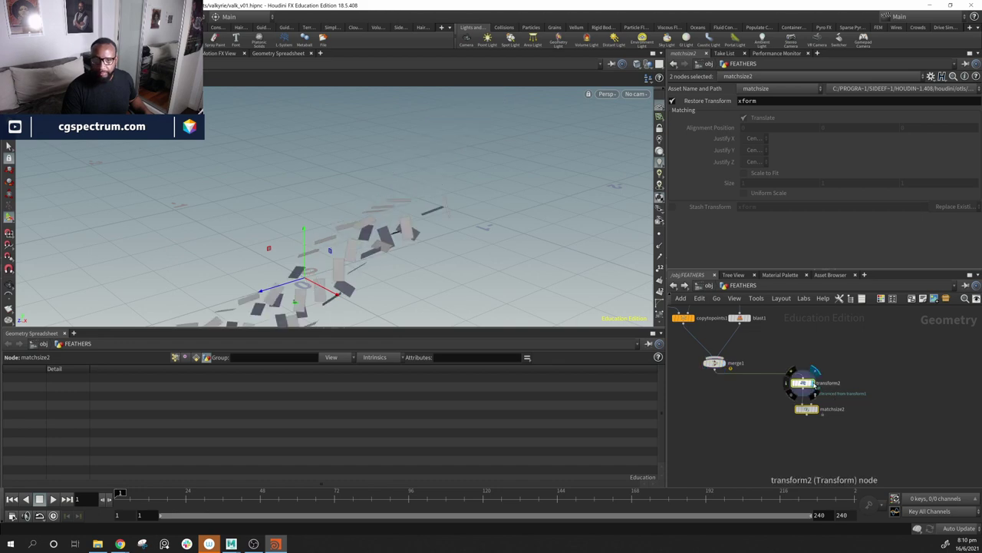
click(814, 408)
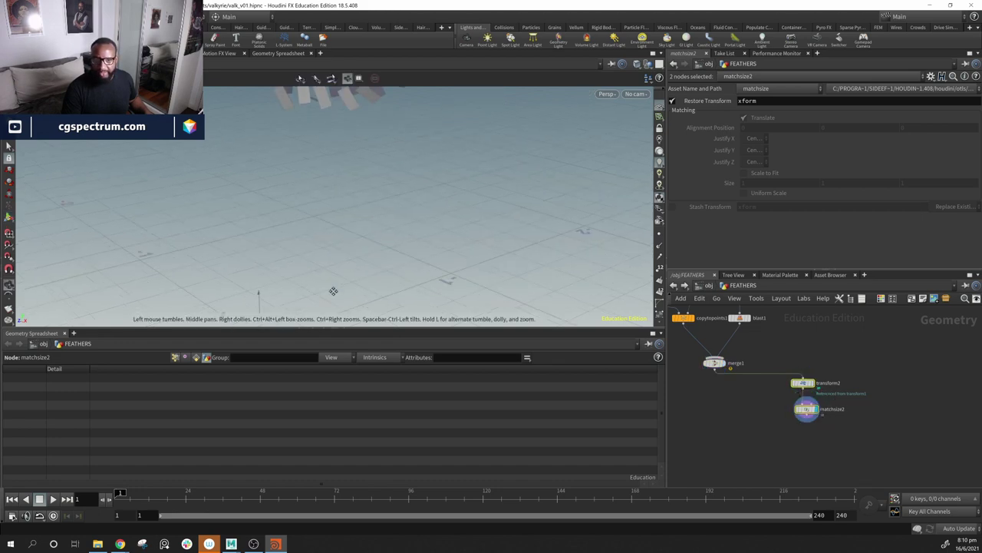
drag(334, 291, 579, 249)
Step: Tidy the network by moving matchsize1 with transform1 above the card branch and transform2 with matchsize2 closer to merge1
middle_drag(903, 379, 804, 453)
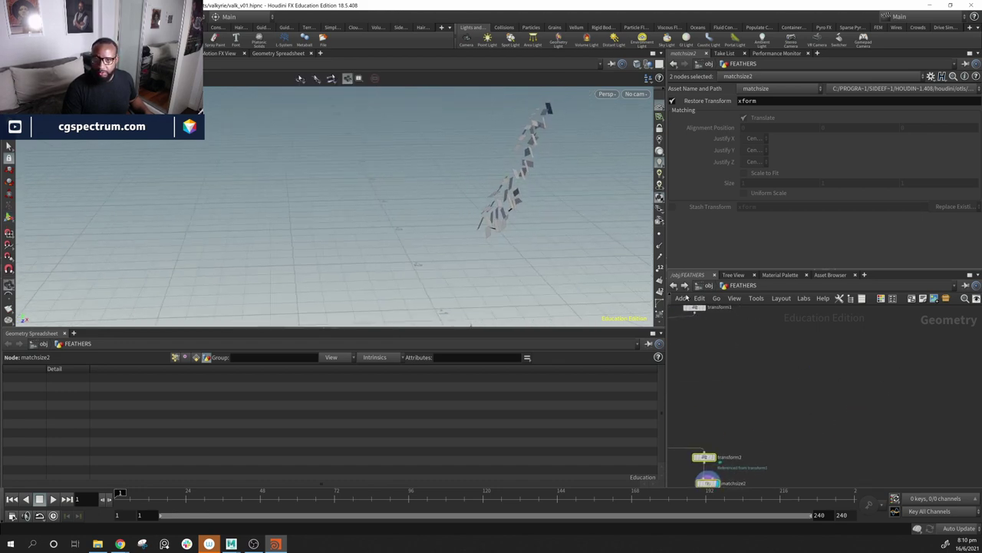
alt+middle_drag(564, 209, 590, 182)
scroll(892, 390, down, 3)
middle_drag(780, 479, 770, 353)
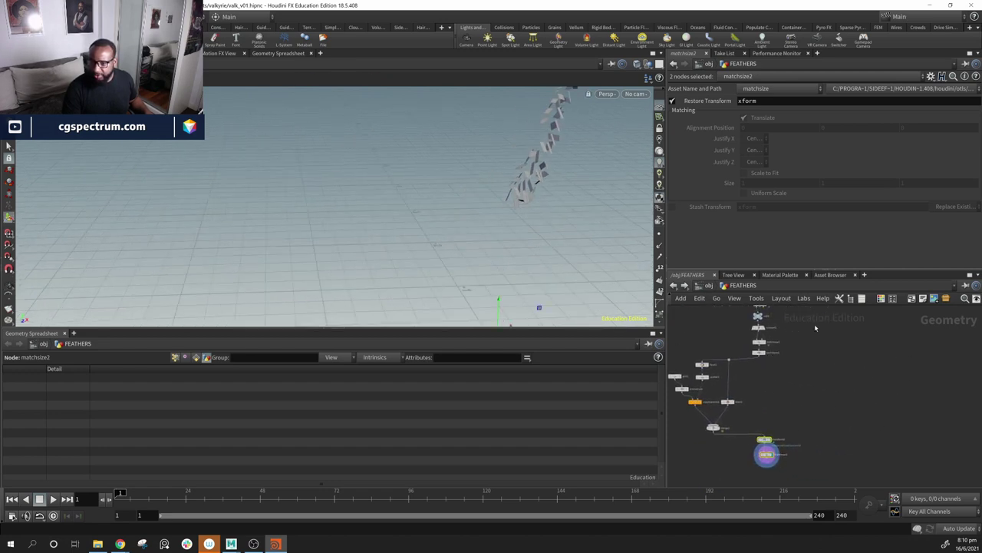
middle_drag(816, 328, 822, 330)
drag(742, 370, 732, 349)
middle_drag(773, 350, 745, 345)
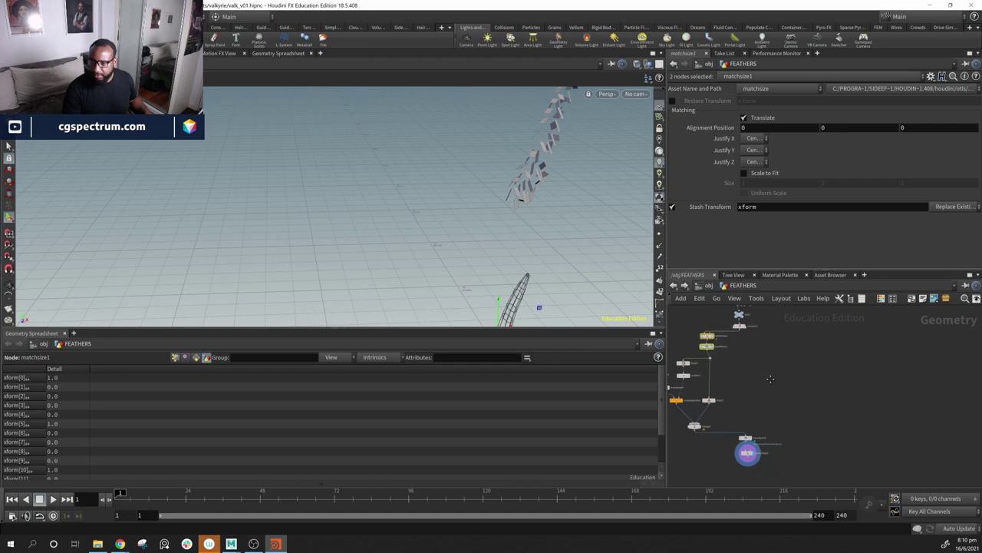
click(807, 403)
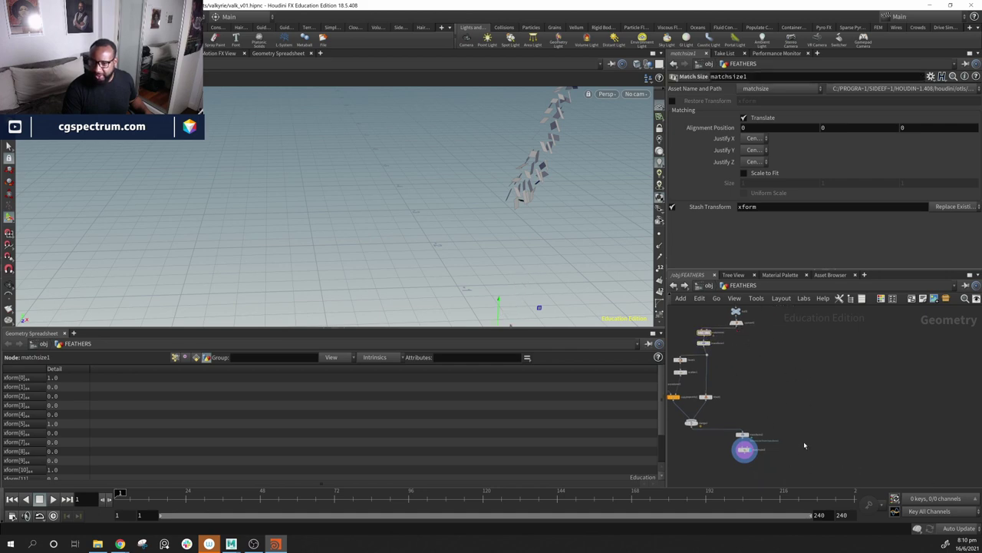
drag(743, 435, 721, 426)
Step: Merge the original mesh from the node above matchsize1 with the matchsize2 output in a new displayed Merge node
click(737, 328)
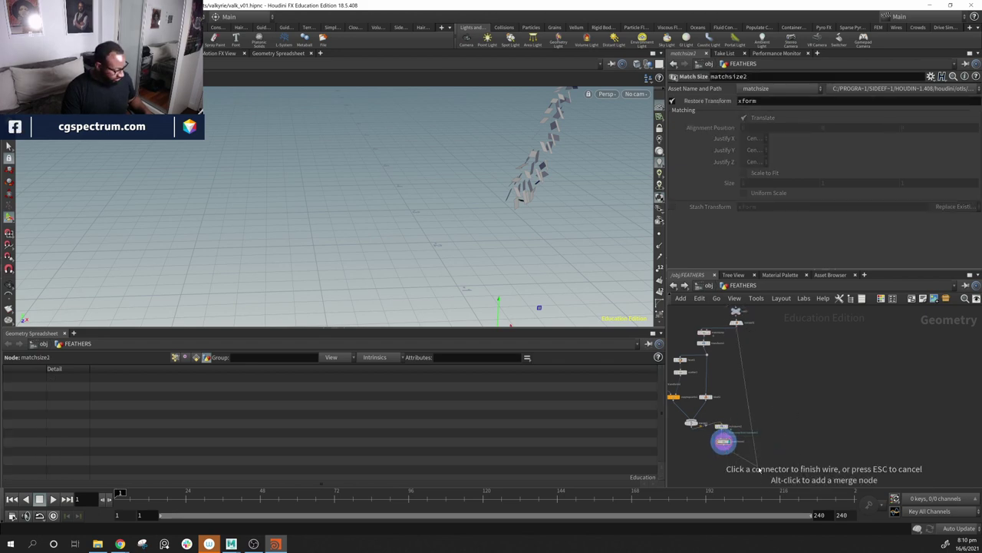
alt+click(763, 458)
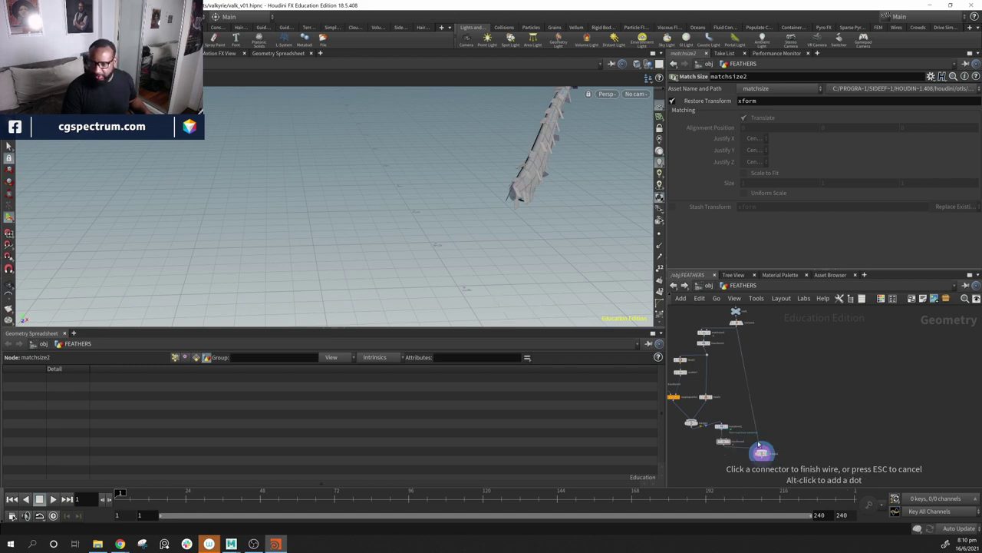
key(Escape)
Step: Examine the placement and orientation of the cards on the original mesh from several angles
alt+middle_drag(510, 122, 496, 232)
mouse_move(496, 233)
alt+mouse_down()
mouse_move(467, 204)
mouse_move(519, 219)
mouse_move(447, 240)
mouse_move(578, 232)
mouse_move(500, 235)
alt+mouse_up()
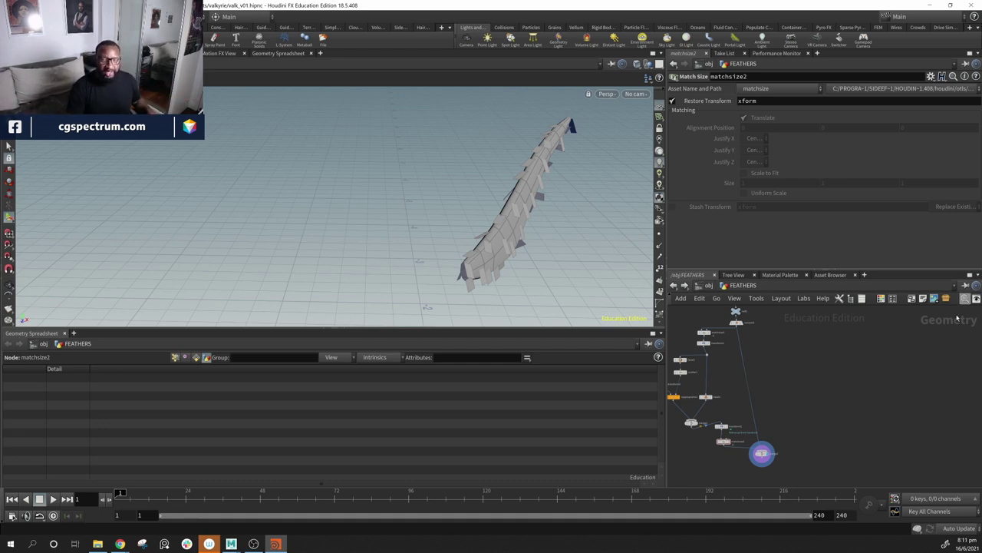
drag(449, 234, 460, 213)
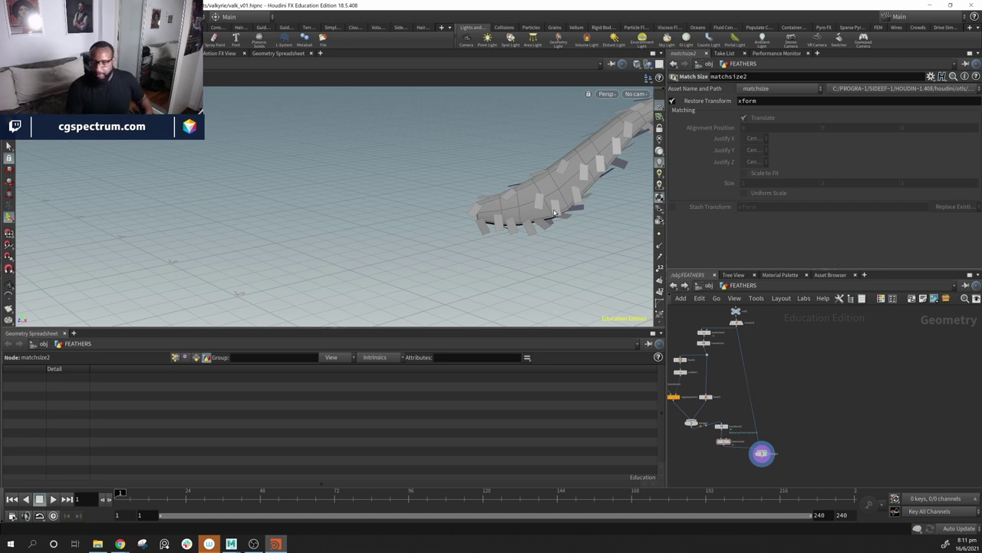
alt+drag(565, 216, 392, 223)
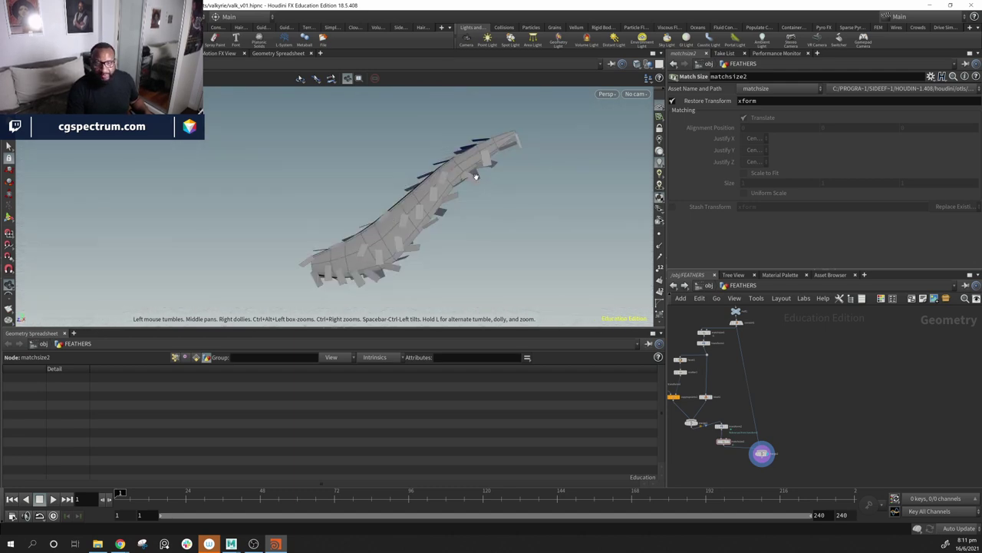
drag(475, 177, 418, 253)
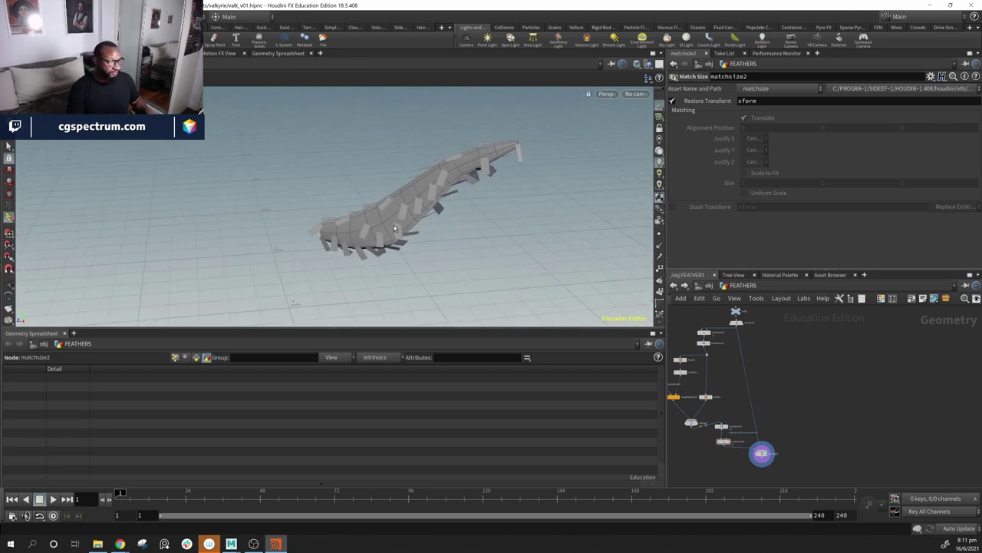
drag(402, 240, 533, 201)
drag(347, 228, 318, 217)
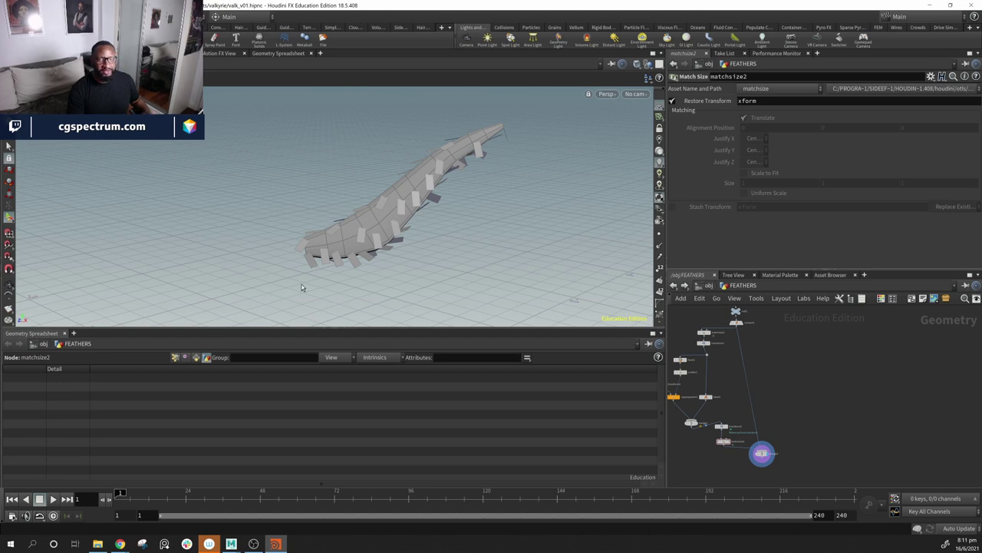
drag(485, 230, 480, 268)
Step: Place transform2 and matchsize2 directly beneath merge1, and move blast1 lower in the network
middle_drag(806, 406, 934, 395)
scroll(875, 406, up, 4)
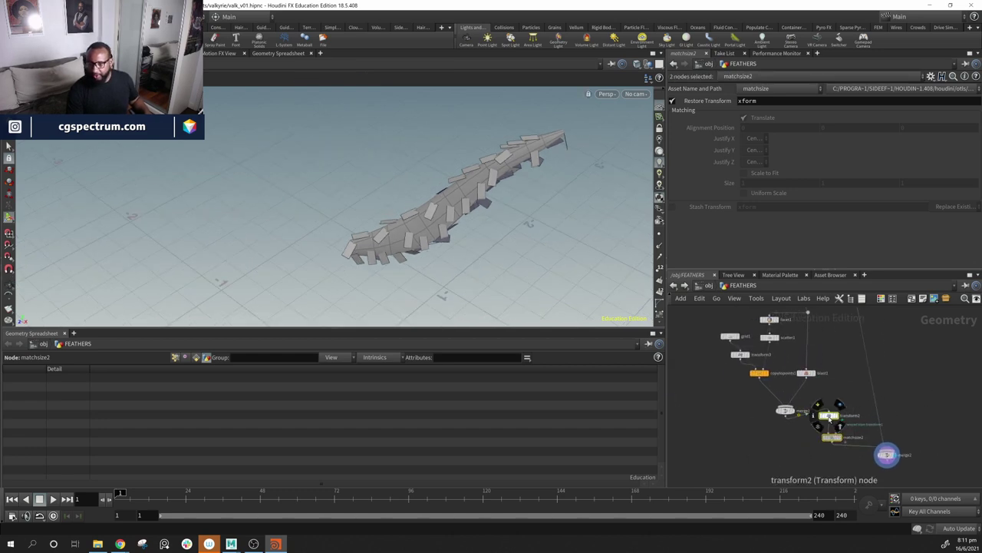
drag(830, 415, 786, 433)
middle_drag(872, 406, 861, 431)
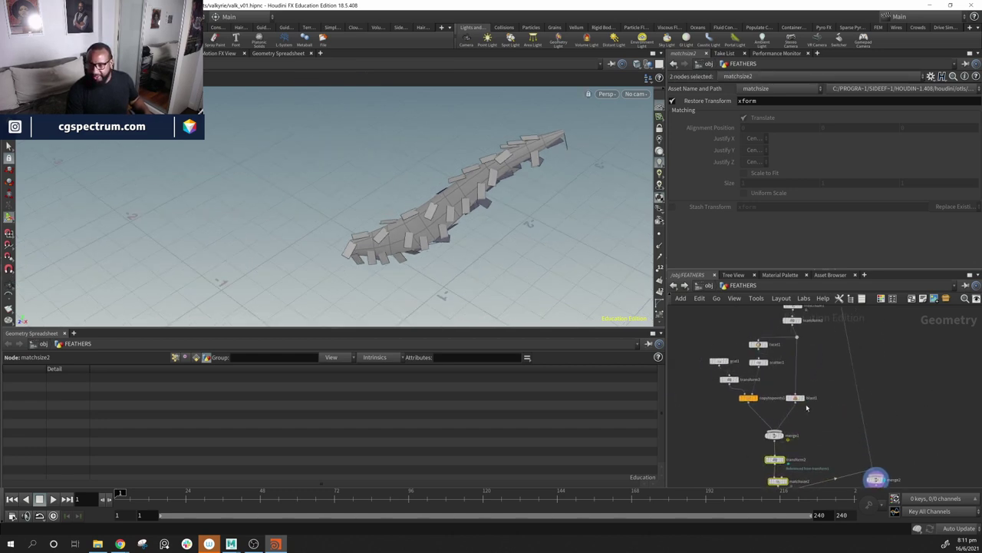
drag(798, 399, 805, 422)
Step: Move the facet1, scatter1, grid1, transform3 and copytopoints1 nodes together farther away from the blast1 branch
middle_drag(739, 374, 768, 383)
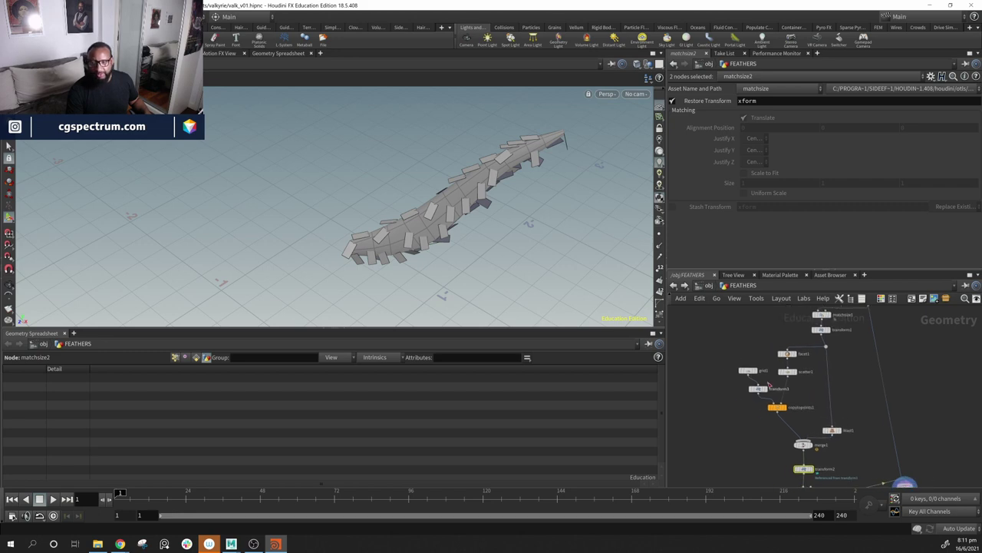
drag(697, 346, 829, 428)
drag(789, 355, 735, 370)
click(802, 412)
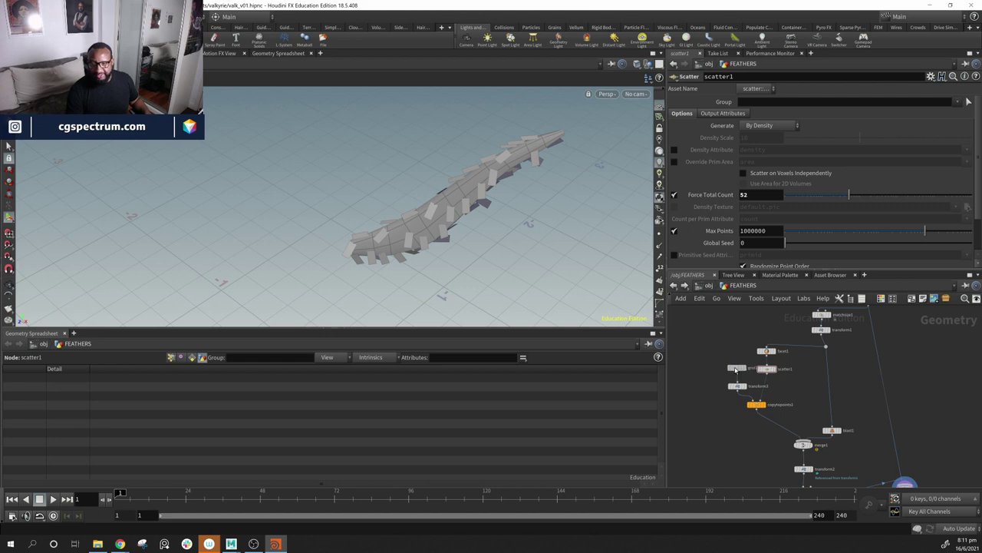
Step: Move copytopoints1 farther below scatter1, level with blast1, and save the scene
drag(756, 404, 760, 426)
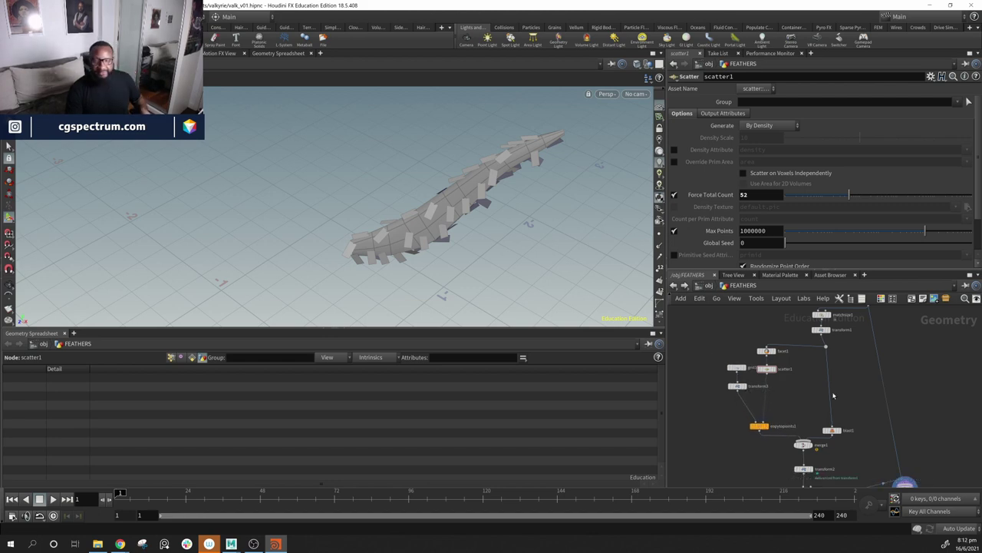
drag(760, 330, 785, 392)
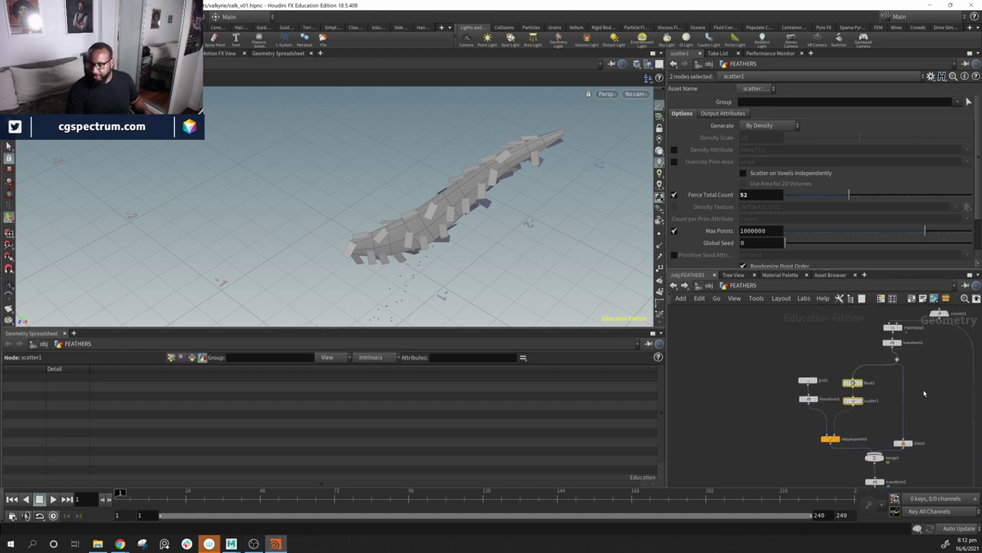
middle_drag(932, 392, 849, 397)
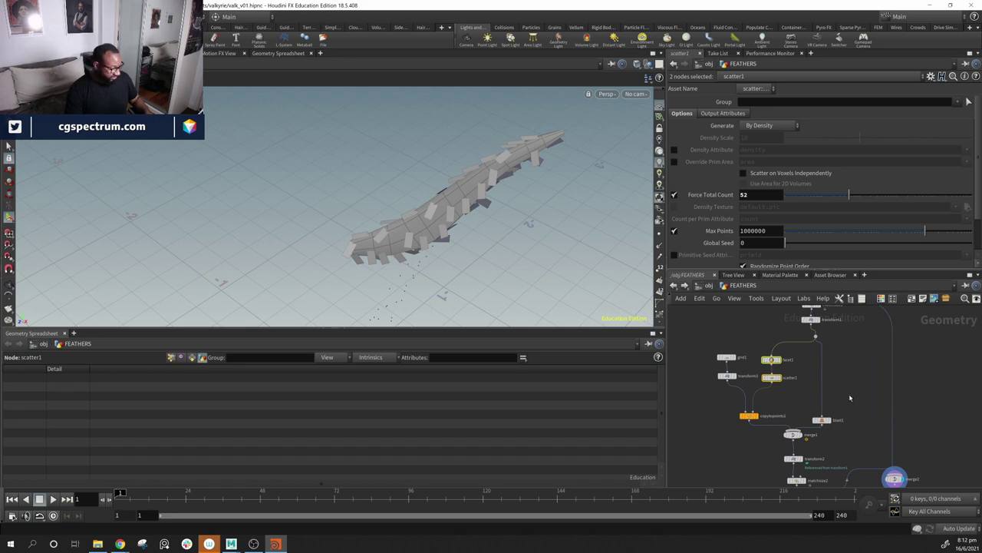
key(ctrl+s)
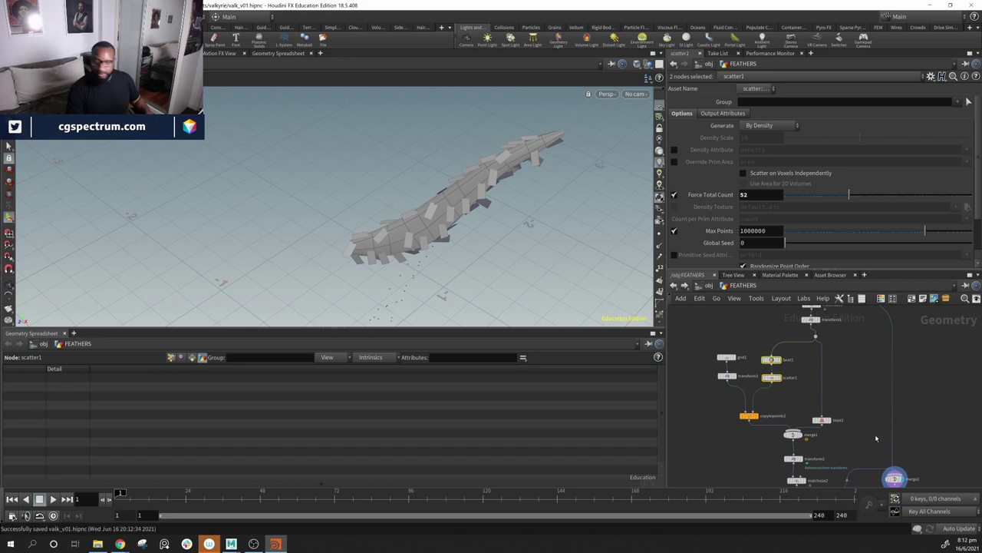
Step: Move merge2 lower than matchsize2 and reverse the order of its inputs
middle_drag(941, 455, 930, 397)
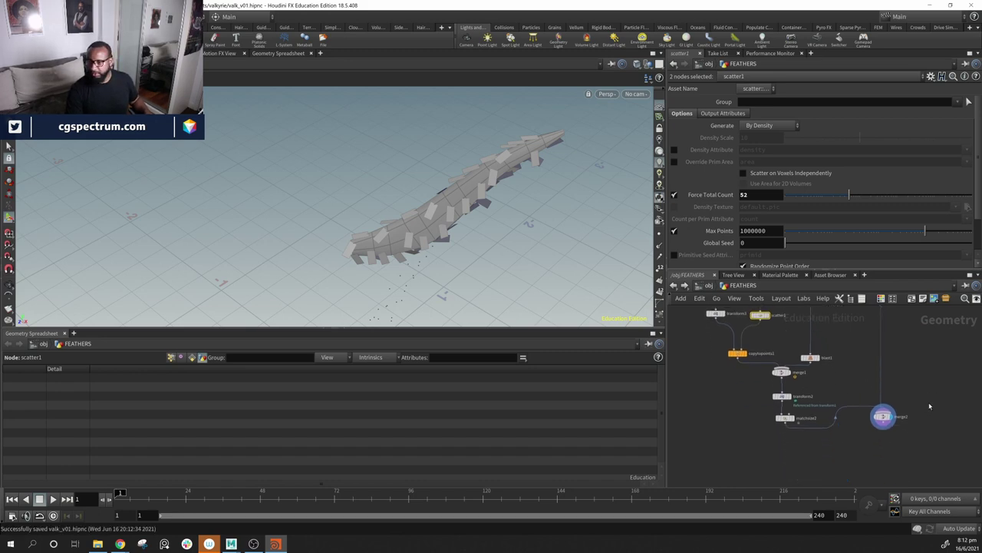
drag(884, 420, 874, 466)
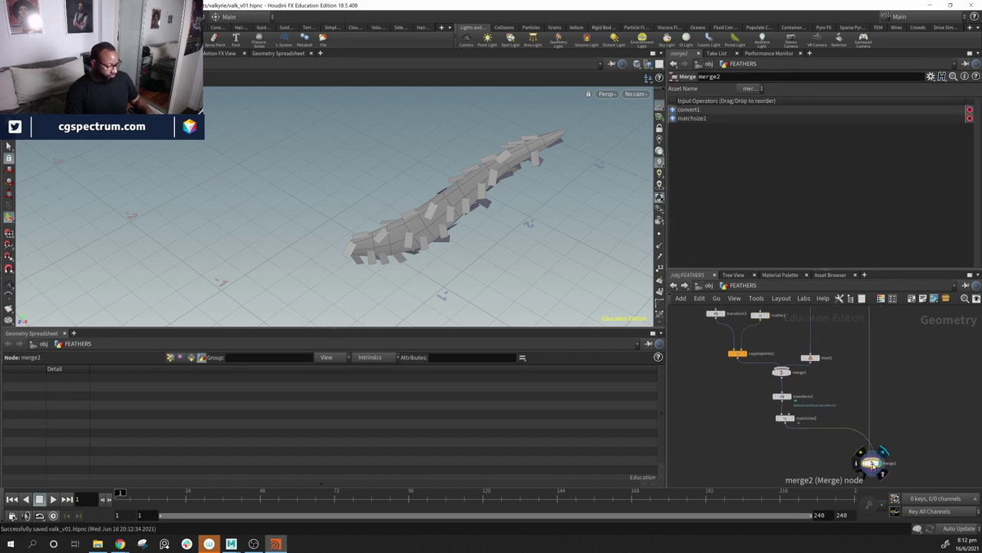
key(shift+r)
Step: Align the wire dot directly beneath transform1
middle_drag(910, 397, 857, 484)
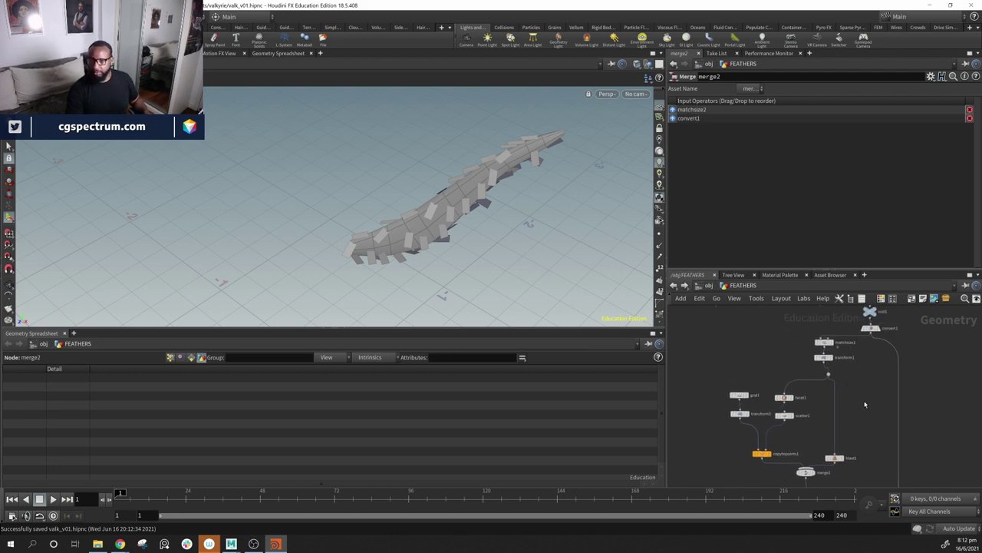
middle_drag(866, 403, 867, 410)
drag(829, 384, 821, 385)
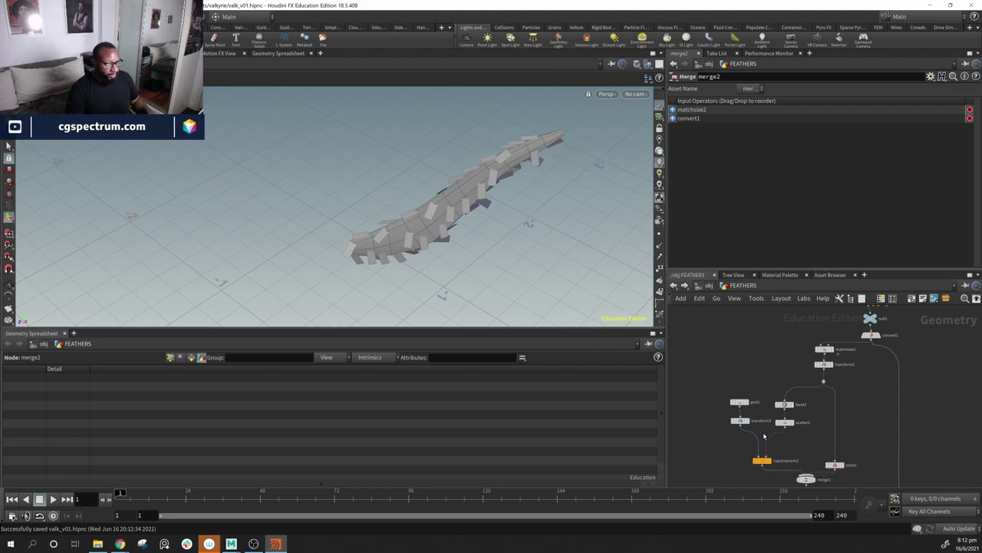
Step: Display transform1 and examine the shape and orientation of the mesh from several angles
click(835, 366)
alt+drag(502, 196, 390, 213)
alt+middle_drag(462, 255, 379, 239)
scroll(379, 238, up, 3)
alt+drag(379, 239, 393, 265)
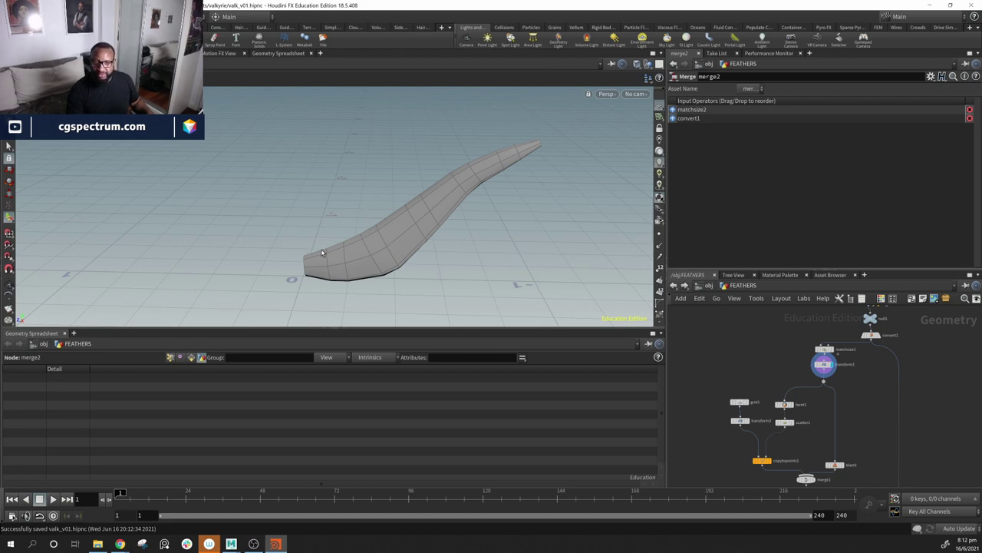
drag(491, 215, 425, 248)
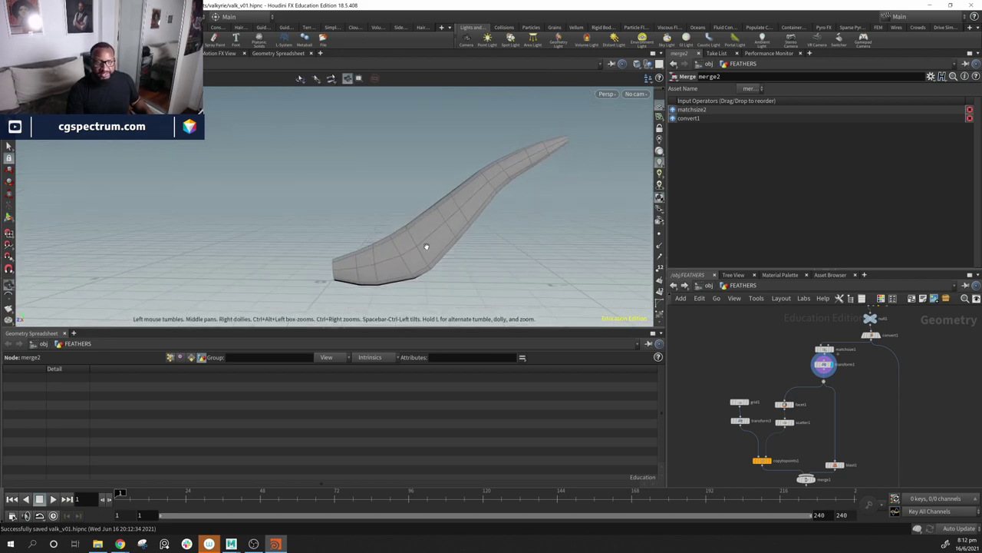
key(Escape)
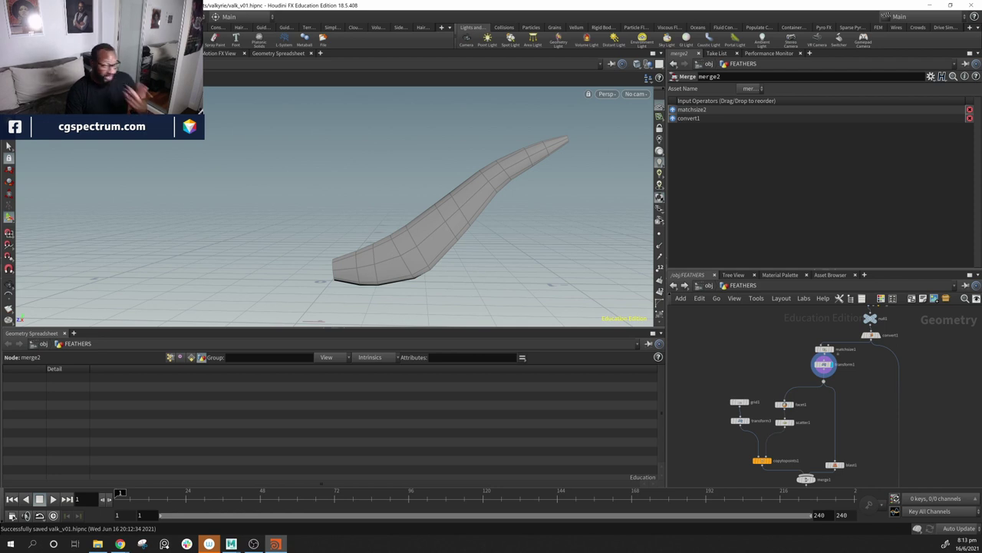
key(Escape)
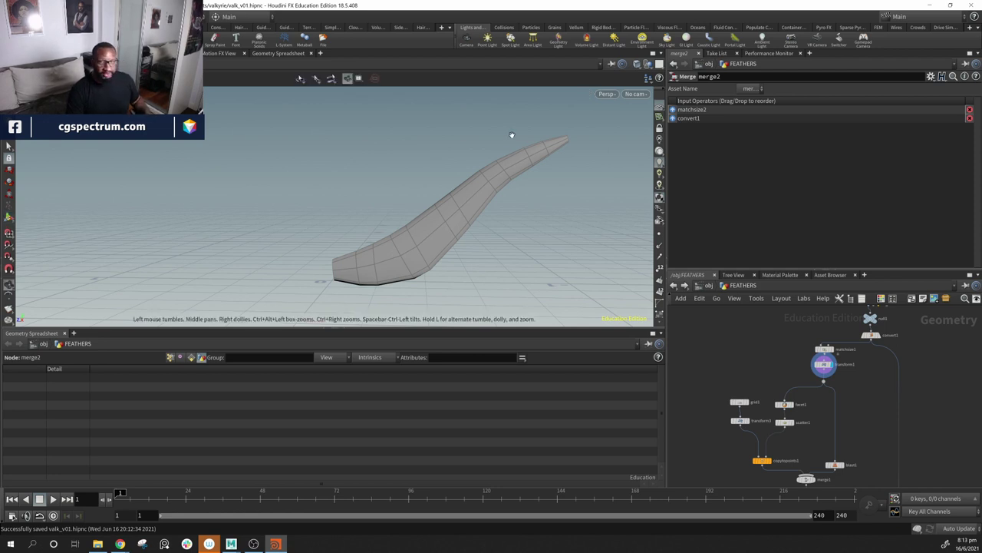
drag(520, 204, 494, 248)
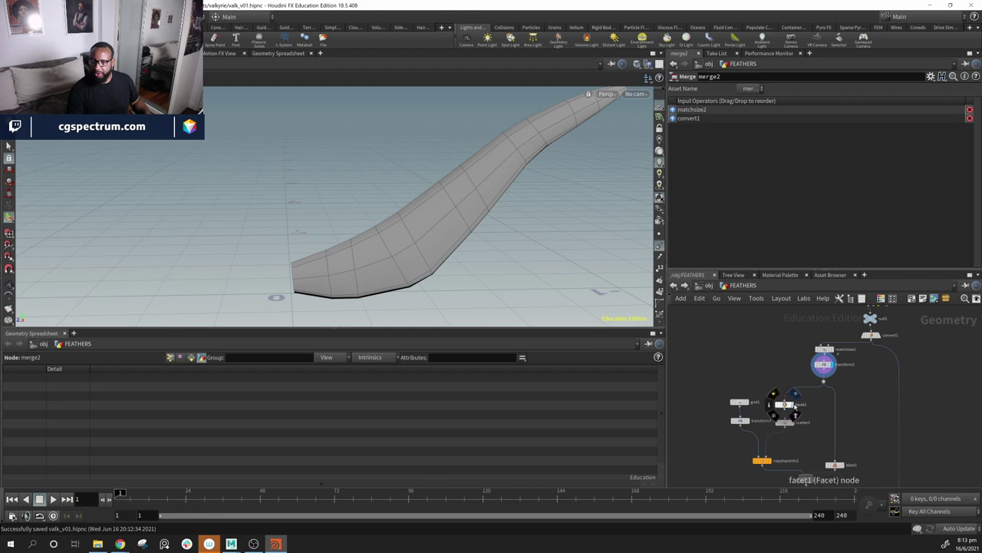
Step: Display facet1 and separate it from the grid1, transform3, scatter1 and copytopoints1 nodes to free space beneath it
click(796, 393)
middle_drag(713, 408, 747, 383)
drag(747, 383, 835, 449)
shift+drag(747, 358, 681, 399)
middle_drag(816, 432, 781, 427)
drag(791, 381, 744, 369)
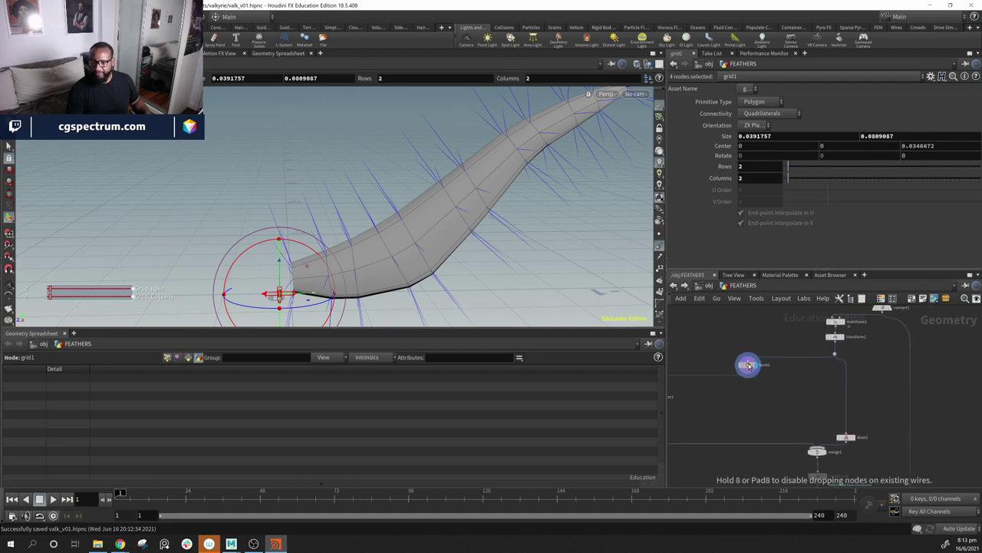
Step: Move blast1 and the merge nodes that follow it lower in the network as one group
middle_drag(793, 401, 866, 344)
scroll(840, 388, down, 2)
middle_drag(840, 388, 790, 429)
drag(754, 486, 954, 351)
drag(824, 358, 823, 463)
middle_drag(777, 347, 837, 417)
scroll(865, 346, up, 3)
click(811, 378)
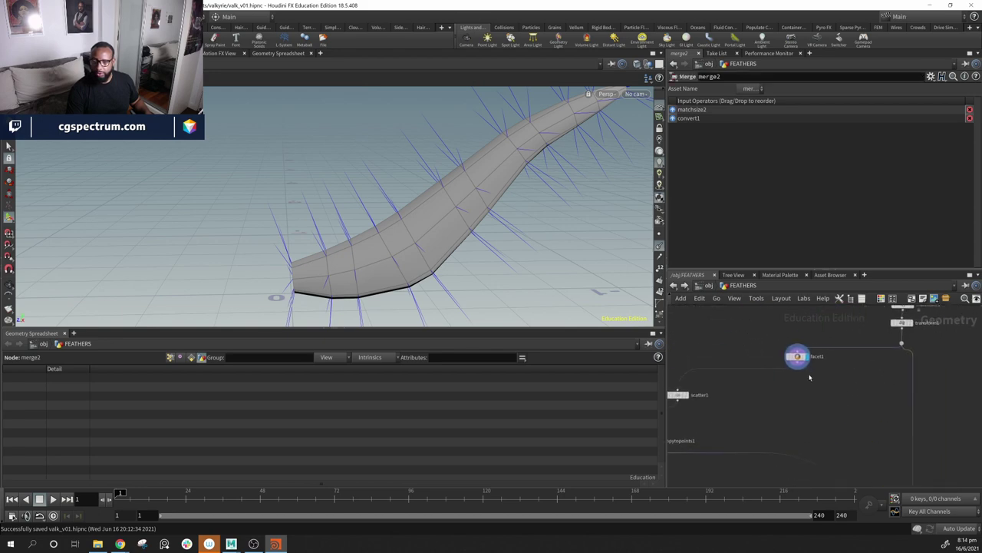
mouse_move(365, 265)
alt+mouse_down()
mouse_move(410, 248)
mouse_move(368, 271)
alt+mouse_up()
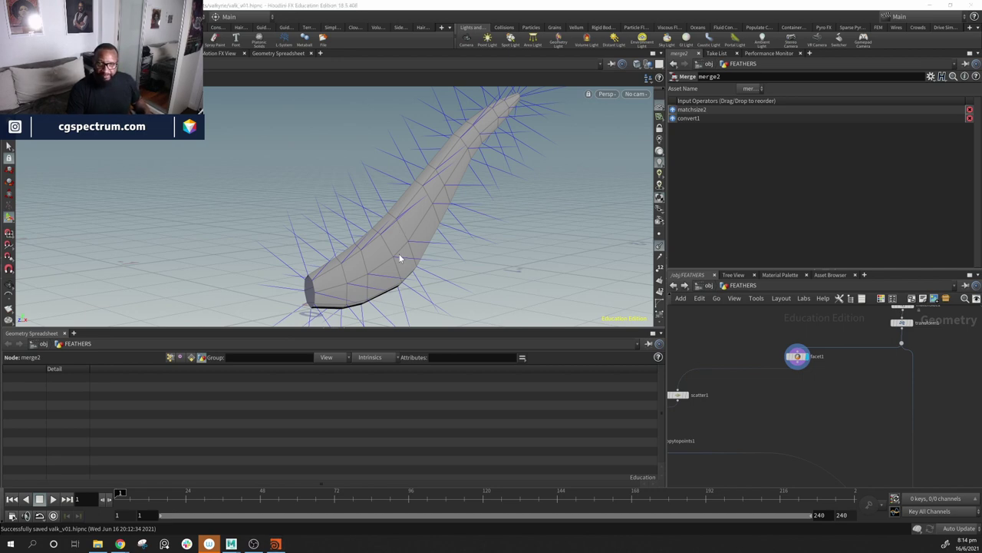
drag(392, 256, 459, 264)
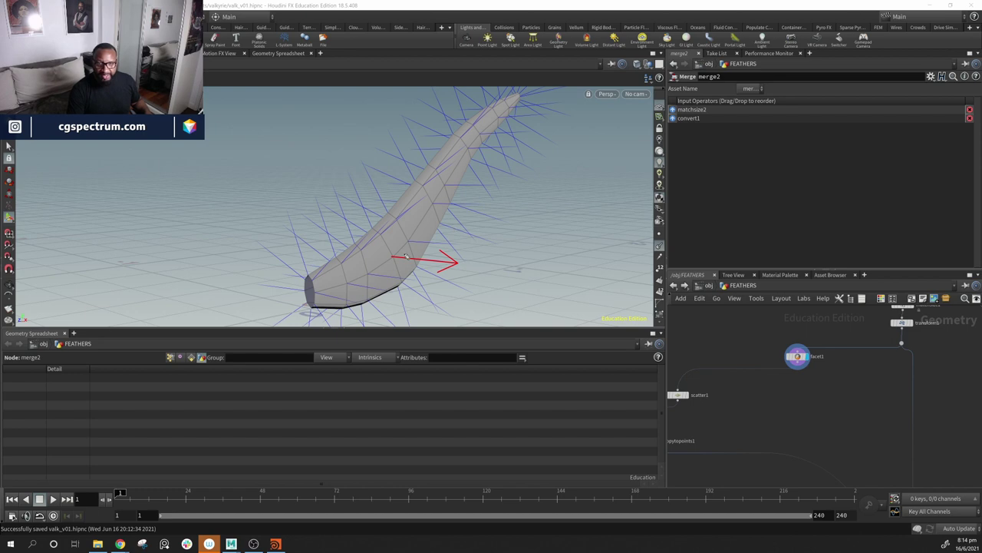
mouse_move(406, 252)
mouse_down()
mouse_move(393, 245)
mouse_move(398, 274)
mouse_move(408, 267)
mouse_up()
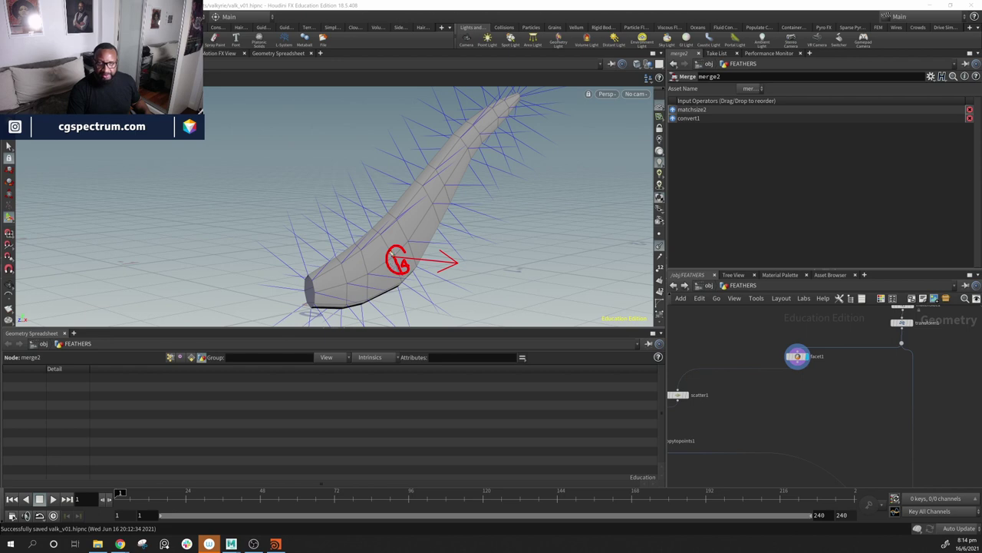
mouse_move(405, 252)
mouse_down()
mouse_move(455, 253)
mouse_move(458, 270)
mouse_move(445, 274)
mouse_move(463, 273)
mouse_up()
drag(346, 284, 392, 292)
mouse_move(393, 293)
mouse_down()
mouse_move(359, 284)
mouse_move(386, 297)
mouse_move(361, 284)
mouse_move(353, 252)
mouse_move(370, 232)
mouse_up()
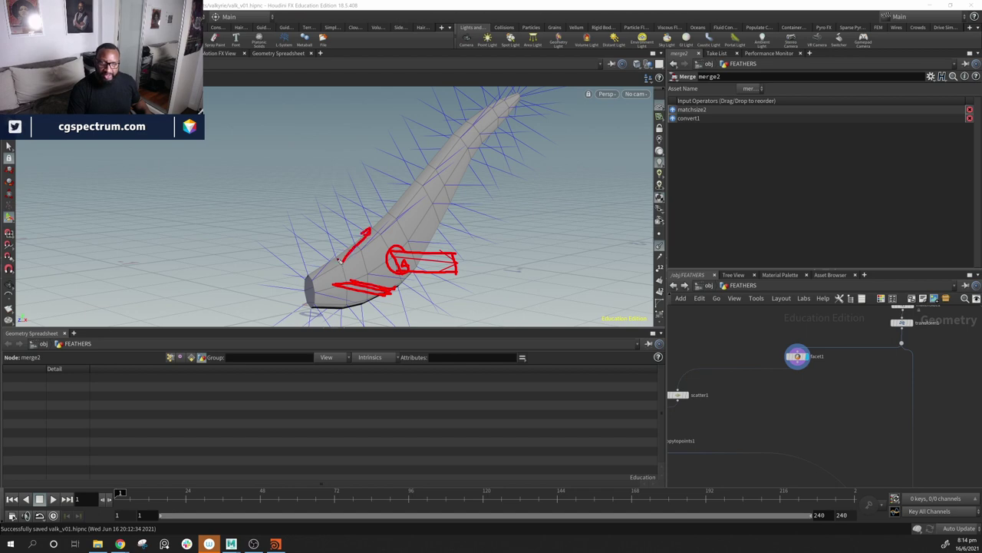
drag(342, 267, 375, 241)
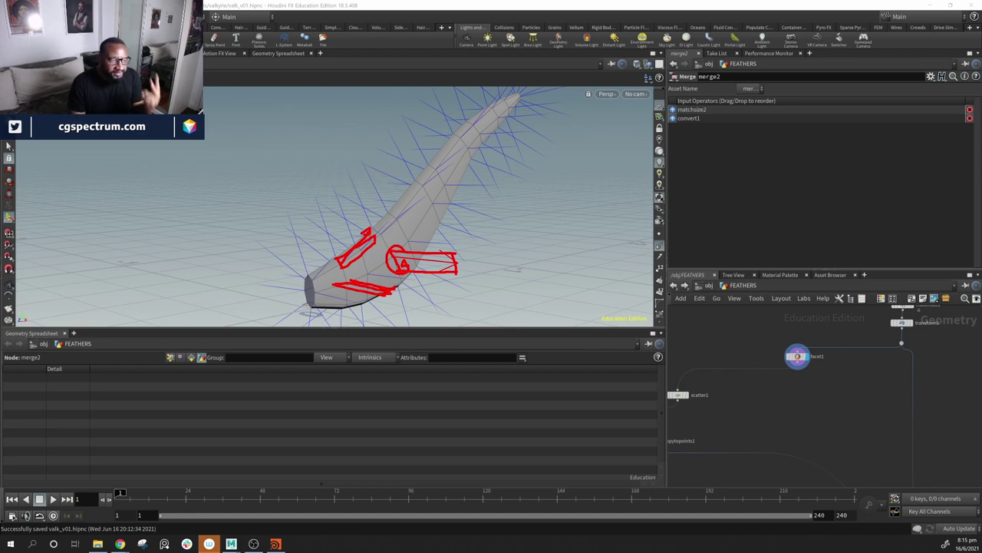
drag(160, 206, 162, 142)
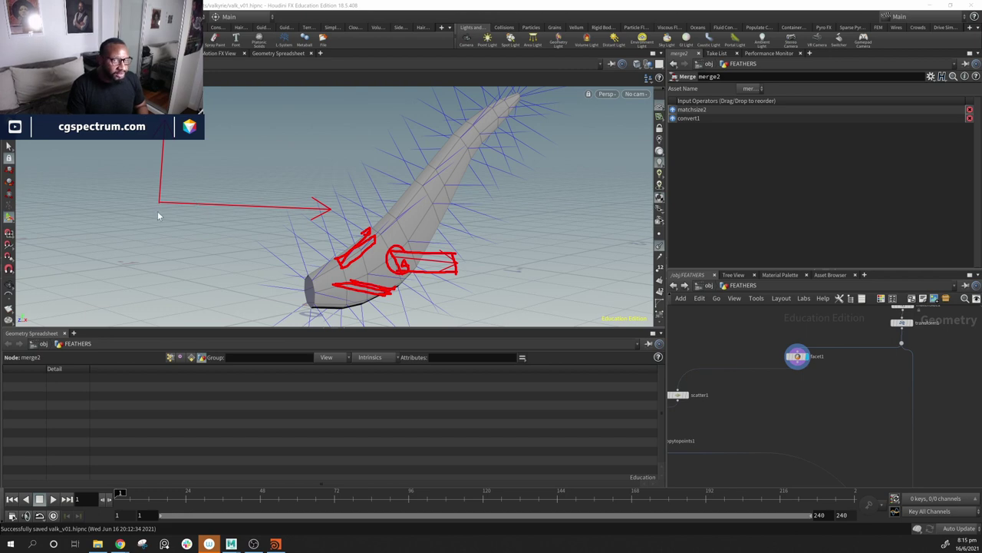
drag(159, 204, 102, 210)
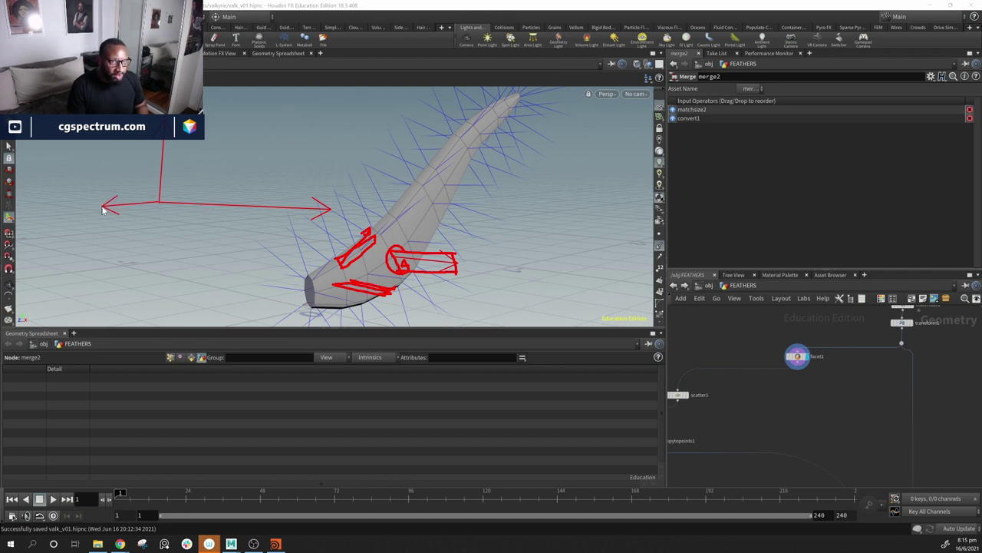
drag(163, 207, 217, 209)
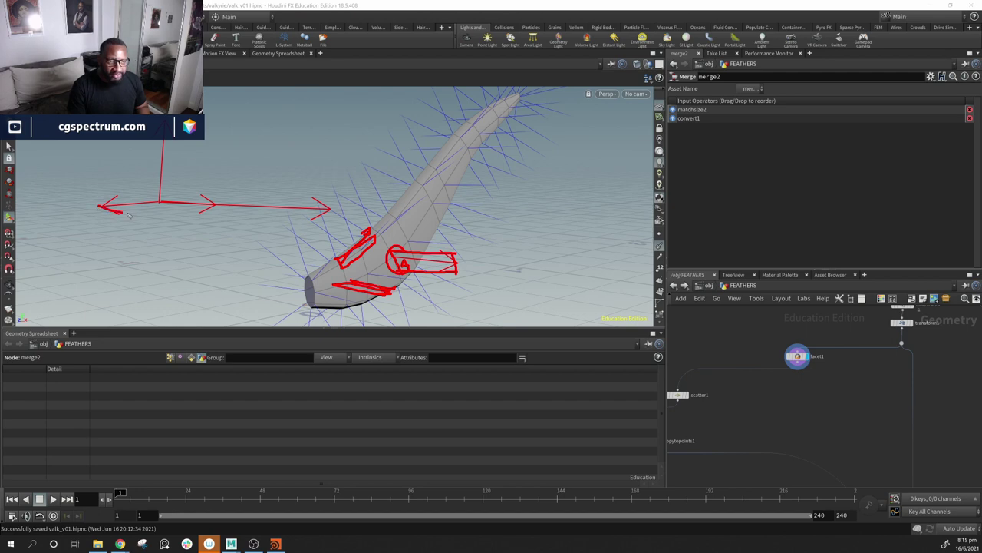
mouse_move(129, 215)
mouse_down()
mouse_move(177, 201)
mouse_move(166, 198)
mouse_up()
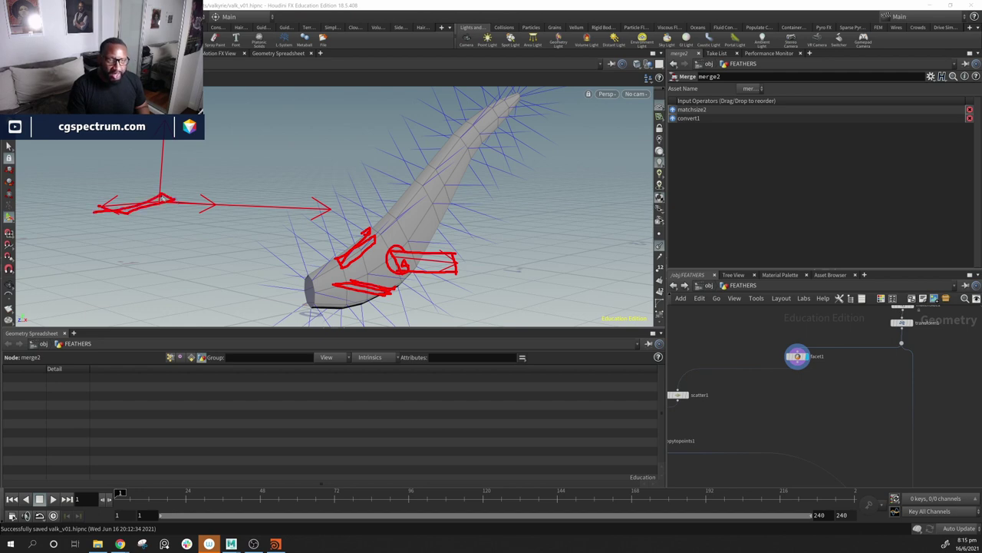
mouse_move(187, 141)
mouse_down()
mouse_move(180, 196)
mouse_move(192, 223)
mouse_move(153, 202)
mouse_up()
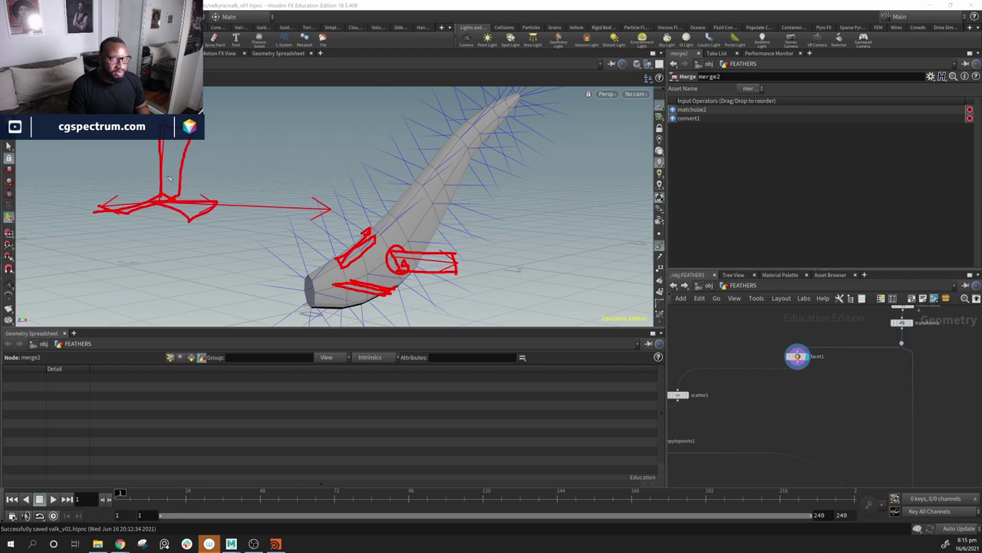
mouse_move(169, 151)
mouse_down()
mouse_move(136, 153)
mouse_move(224, 169)
mouse_move(241, 206)
mouse_up()
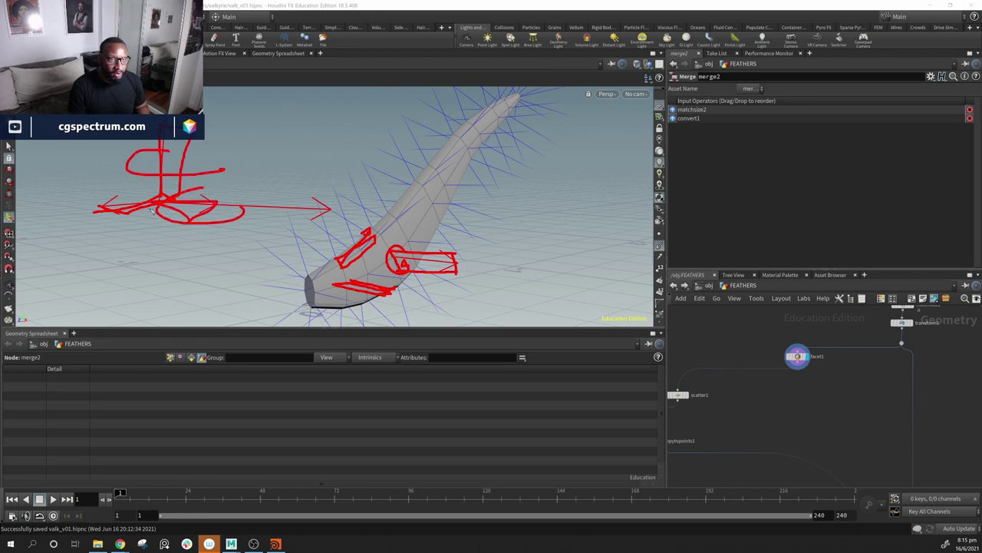
drag(163, 197, 158, 206)
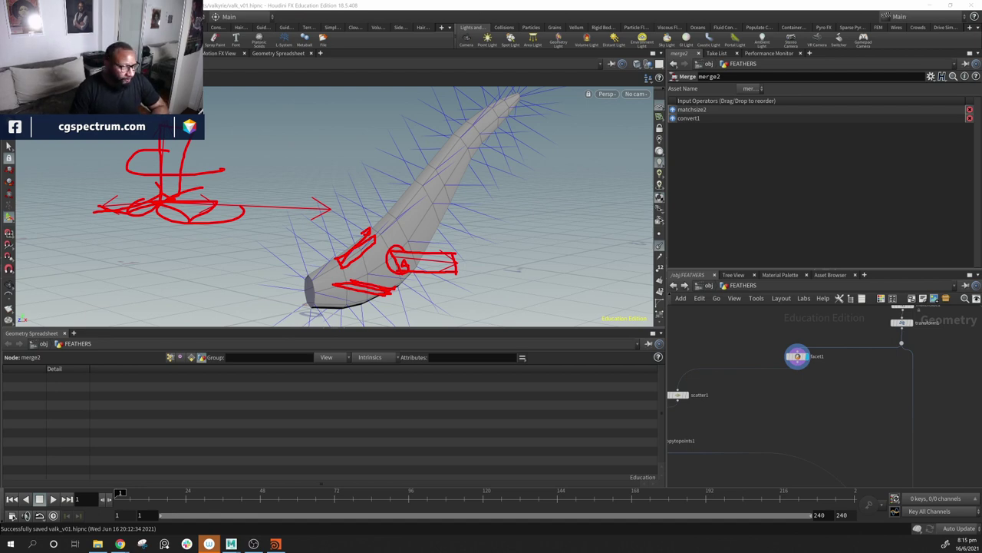
key(Escape)
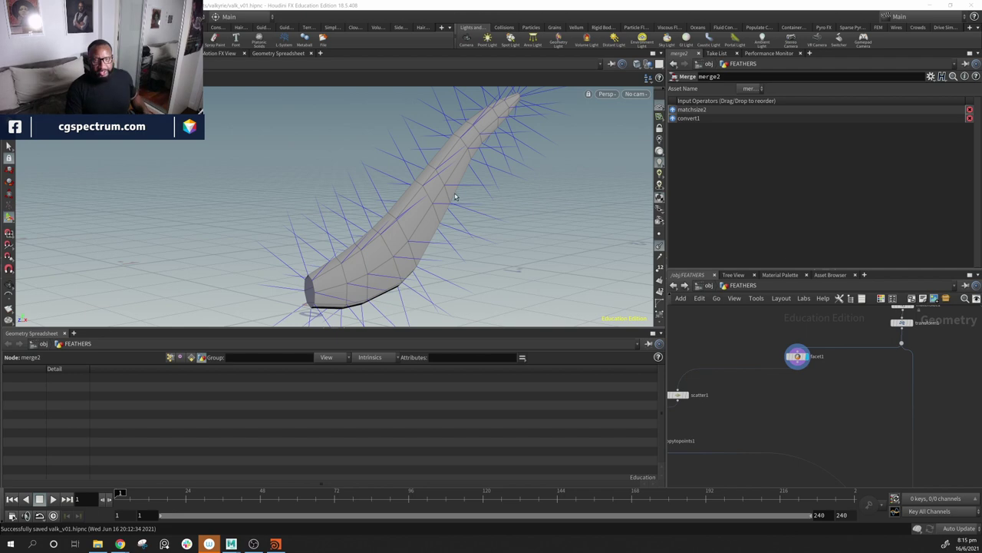
Step: Add a Measure node beneath facet1
drag(457, 197, 451, 152)
middle_drag(768, 391, 808, 408)
scroll(824, 389, up, 3)
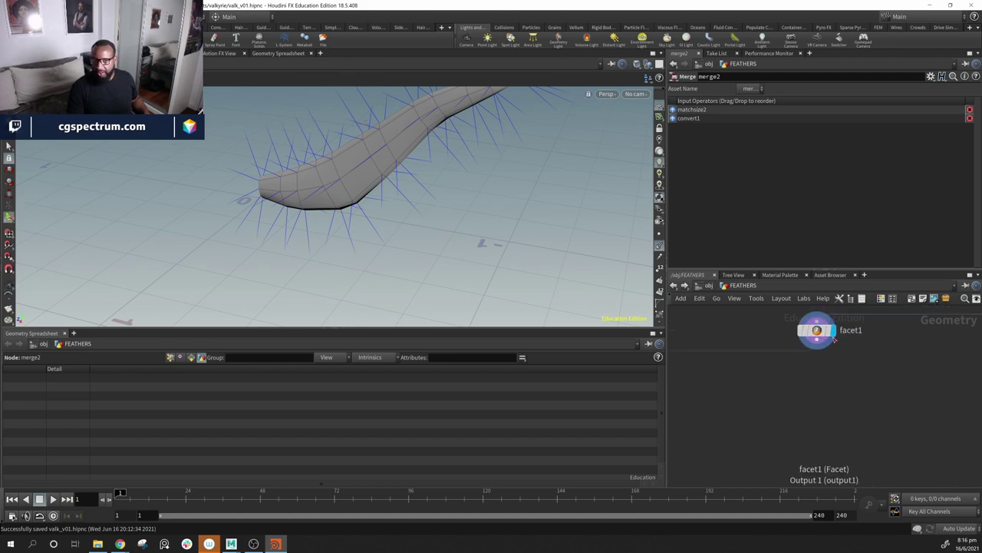
key(Tab)
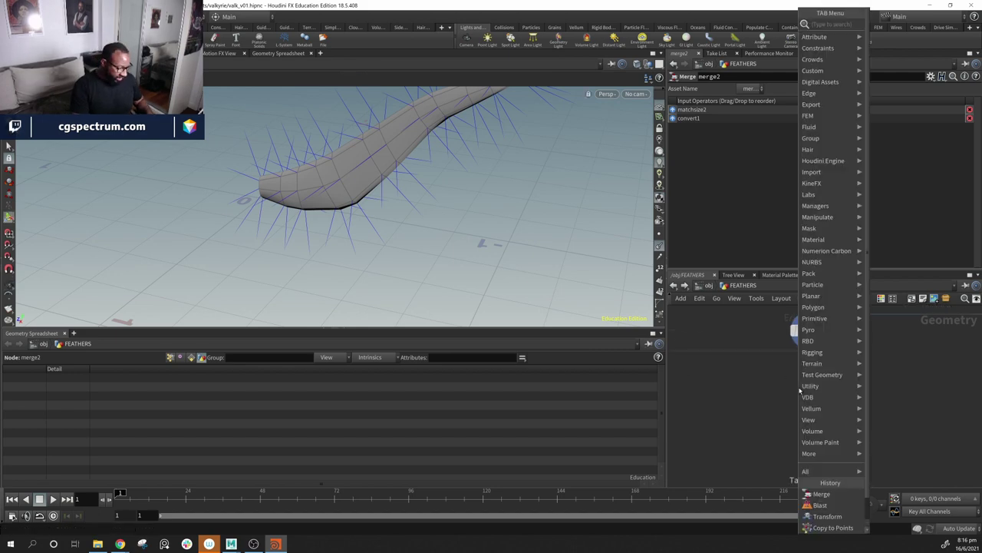
text(met)
key(BackSpace)
key(BackSpace)
key(BackSpace)
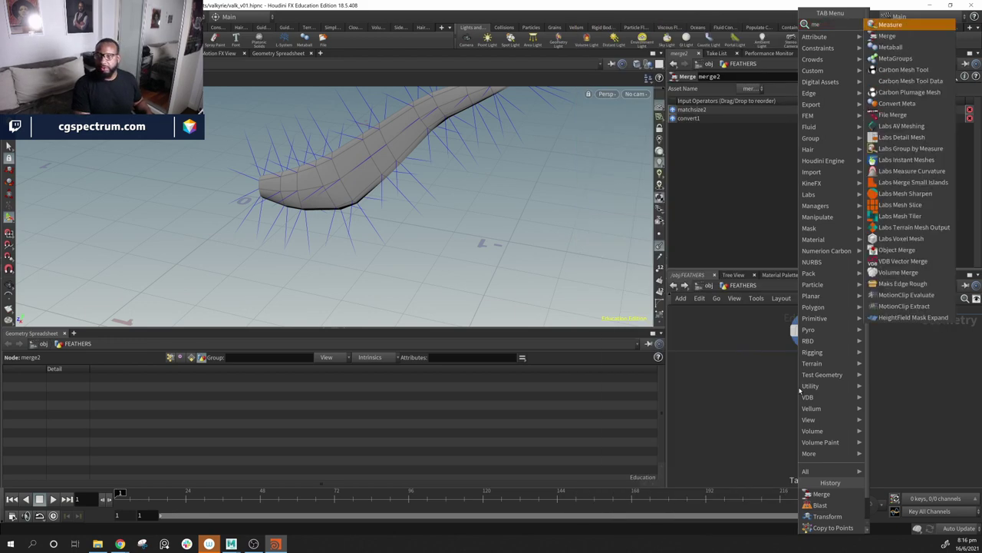
text(mea)
key(Return)
click(800, 390)
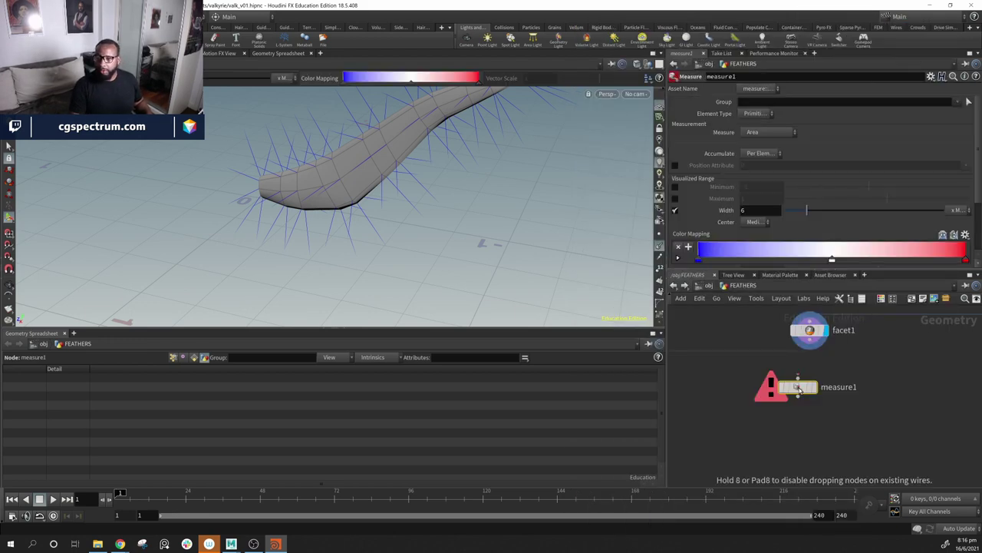
Step: Connect facet1's output to measure1 and display the per-primitive area measurement on the mesh
drag(799, 388, 839, 410)
drag(809, 341, 838, 400)
click(854, 411)
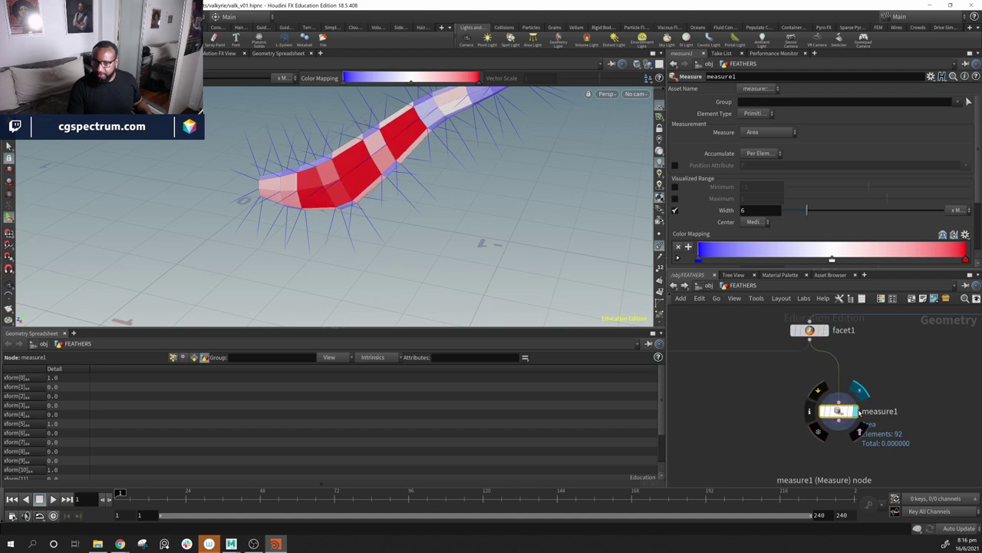
mouse_move(438, 184)
alt+mouse_down()
mouse_move(471, 201)
mouse_move(491, 198)
mouse_move(425, 168)
alt+mouse_up()
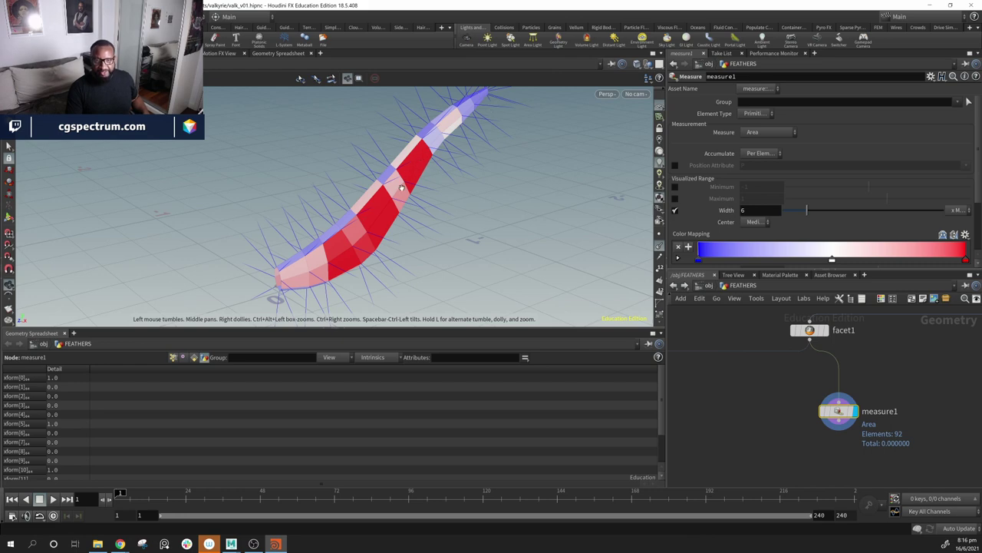
mouse_move(392, 190)
mouse_down()
mouse_move(390, 177)
mouse_move(391, 191)
mouse_up()
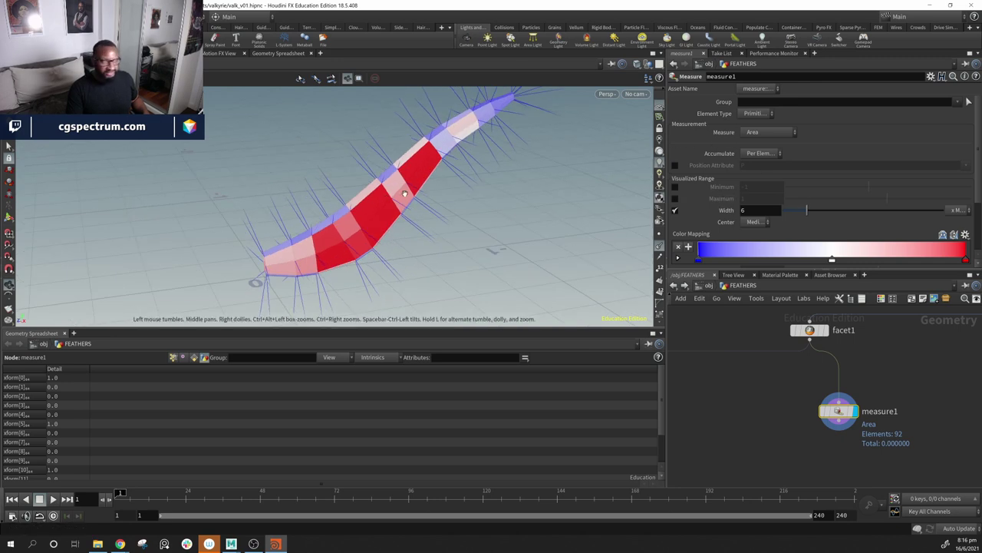
Step: Change measure1's measurement from area to Gradient so direction vectors are drawn on the mesh
key(Return)
click(775, 132)
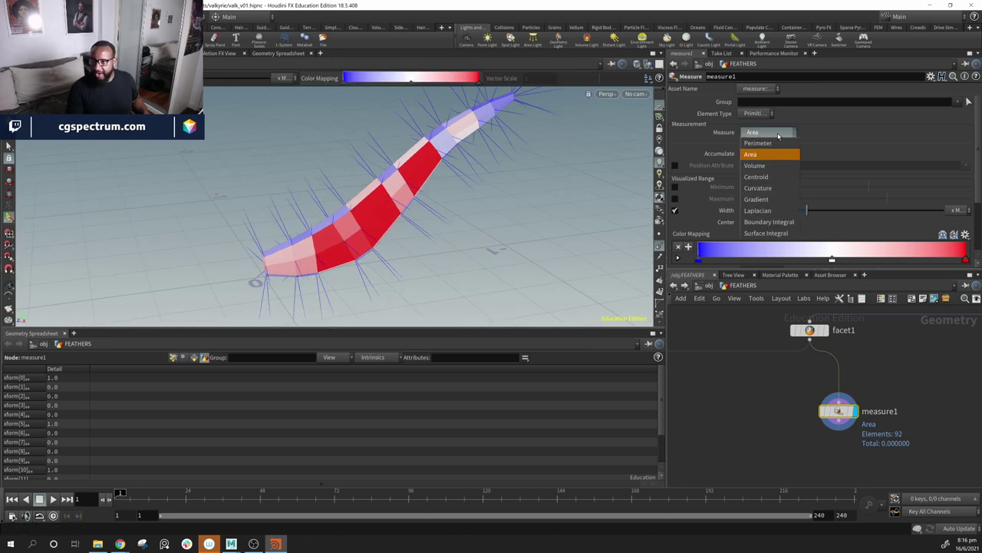
click(789, 201)
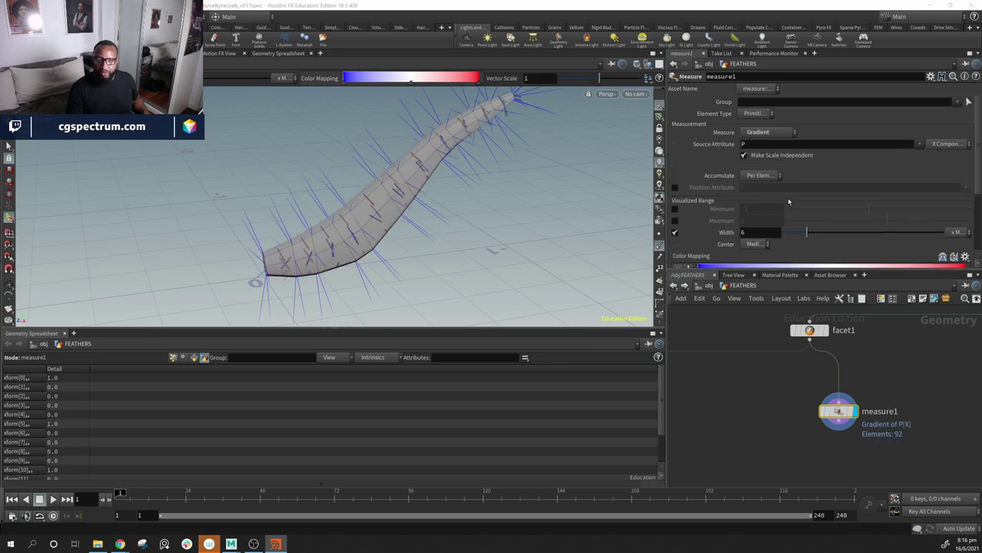
key(Escape)
drag(434, 208, 415, 203)
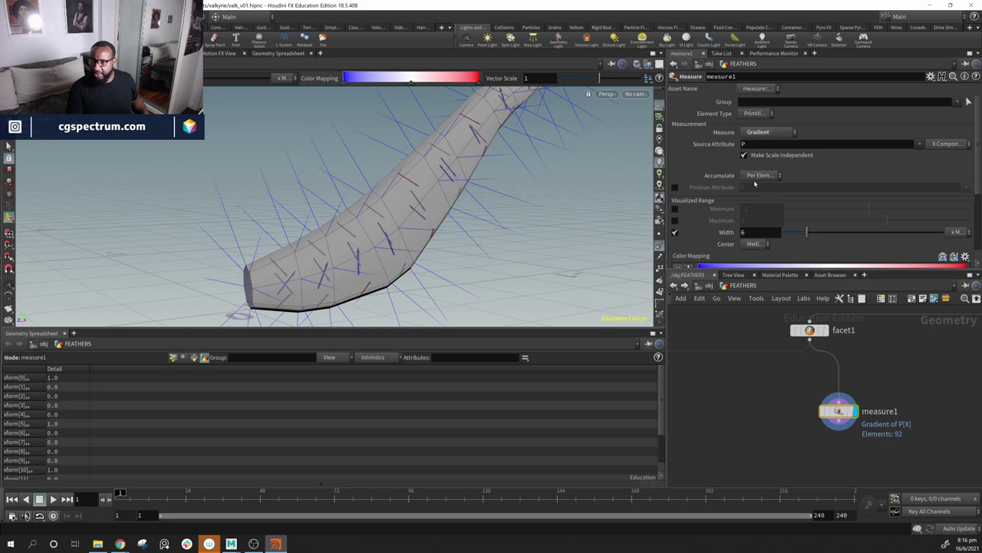
Step: Set measure1's gradient to use the Z Component of the P source attribute
scroll(760, 180, down, 1)
scroll(763, 179, up, 1)
click(776, 175)
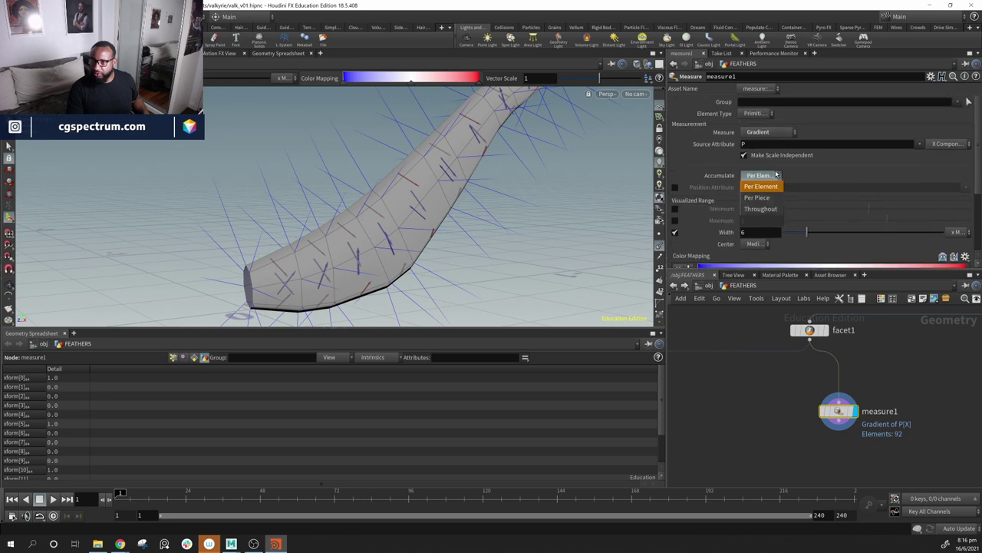
click(839, 164)
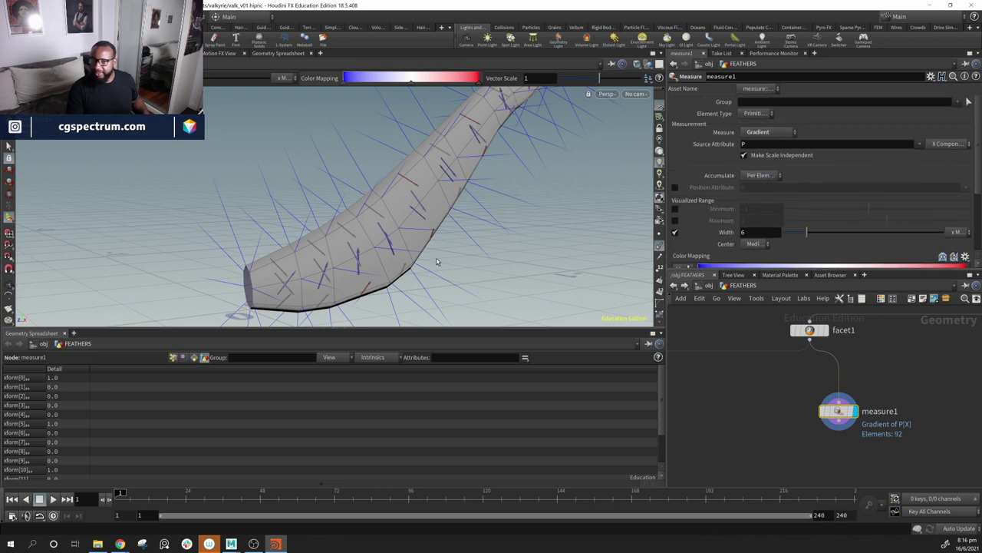
drag(437, 262, 469, 284)
click(941, 144)
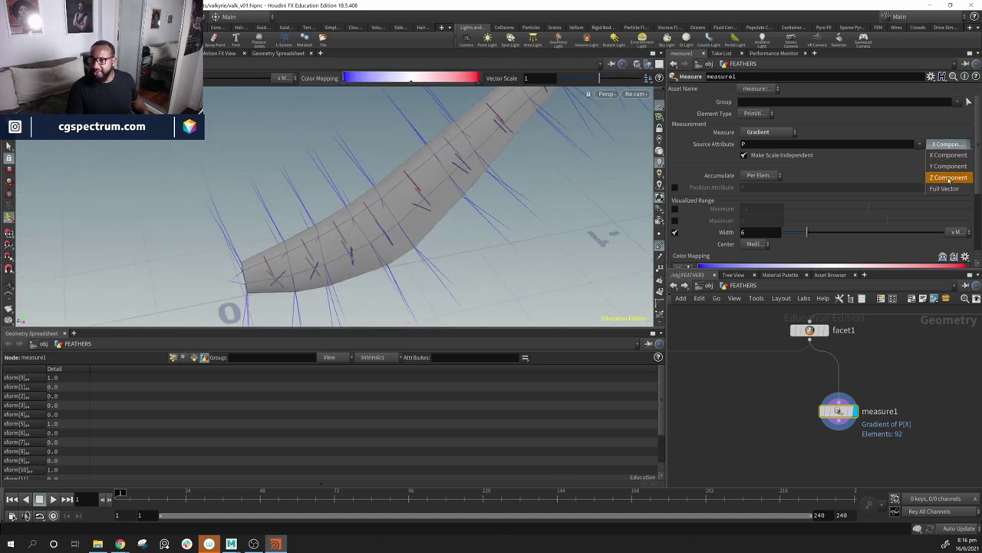
click(949, 177)
drag(407, 215, 467, 244)
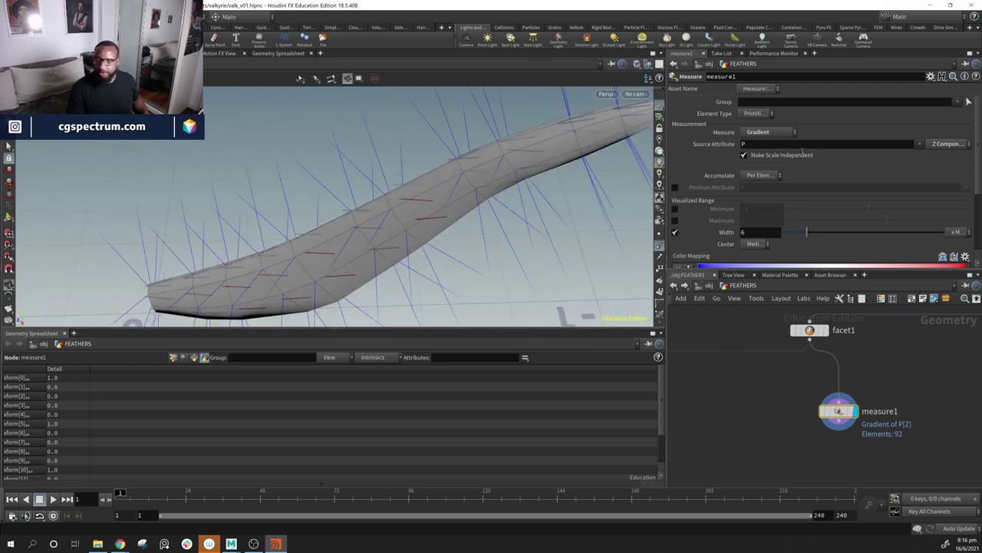
Step: Examine measure1's output attribute name and compare its point and primitive attributes in the spreadsheet
scroll(745, 199, down, 3)
scroll(691, 173, up, 1)
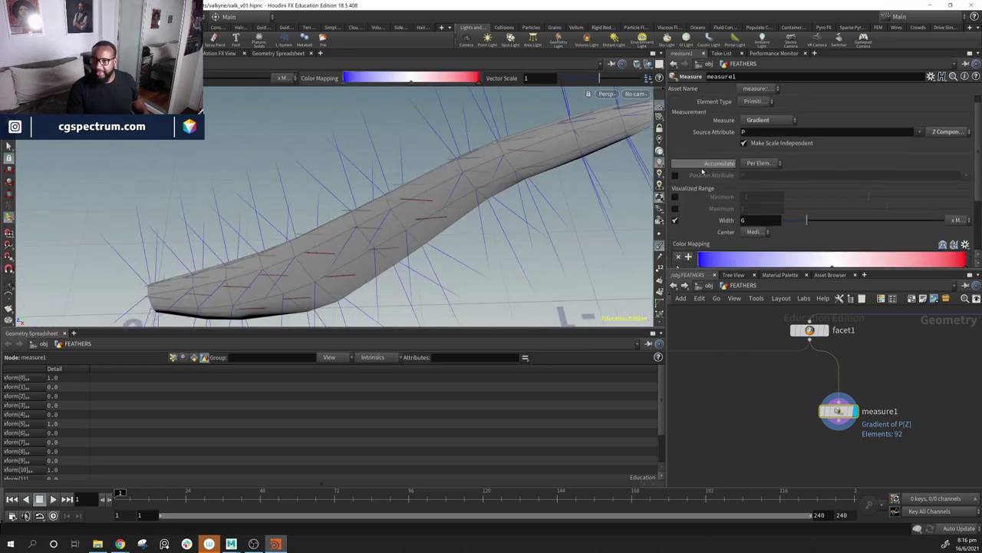
scroll(695, 170, down, 3)
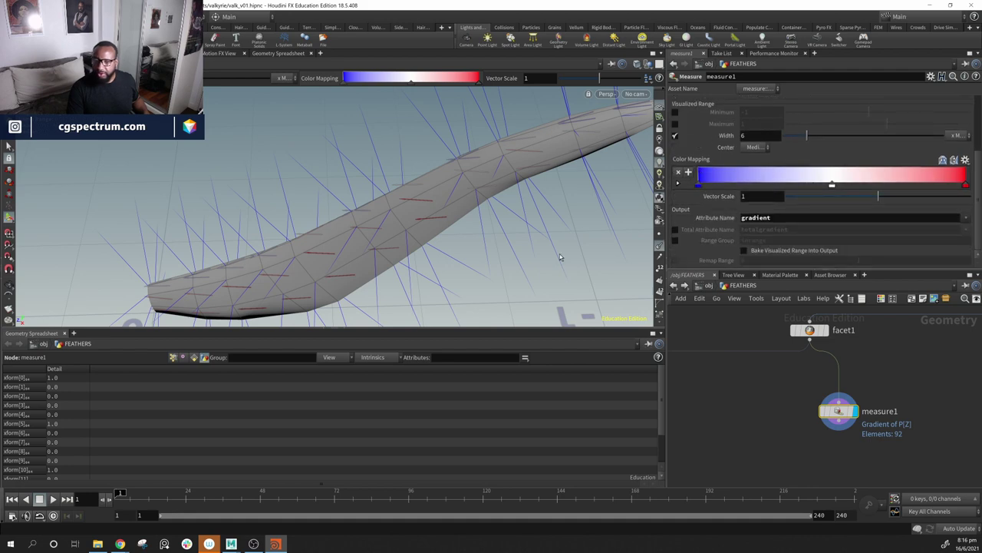
click(174, 357)
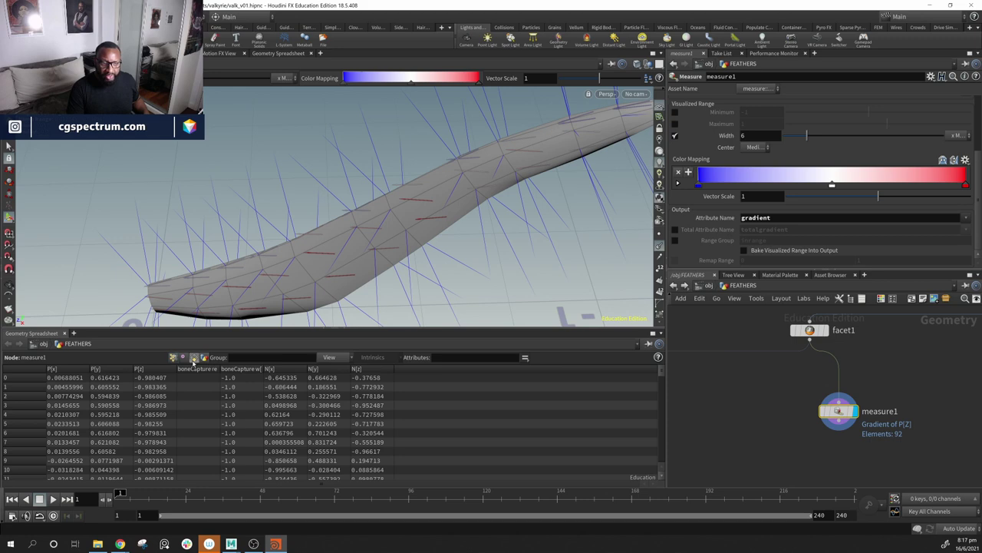
click(193, 358)
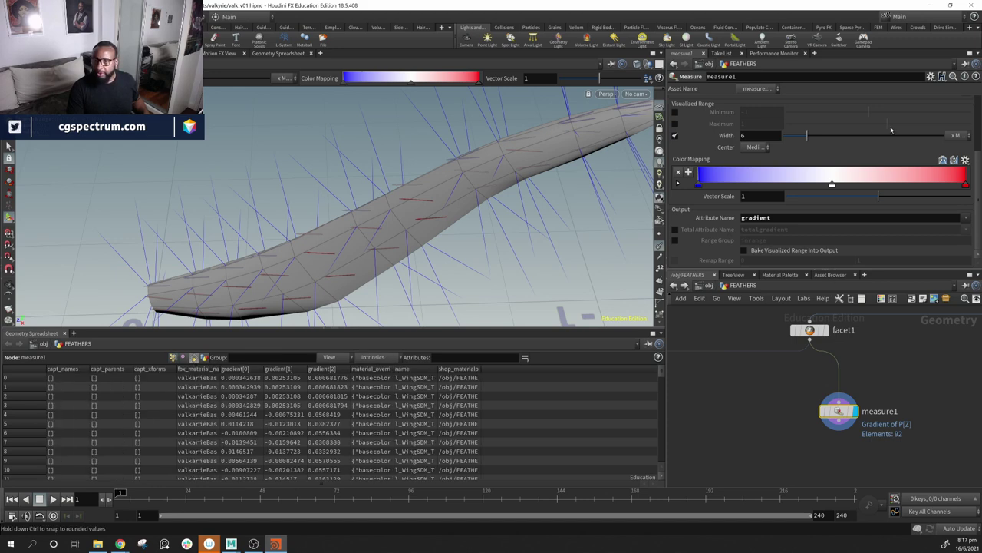
Step: Set measure1's element type to Points and inspect the gradient vectors along the mesh
scroll(768, 189, up, 4)
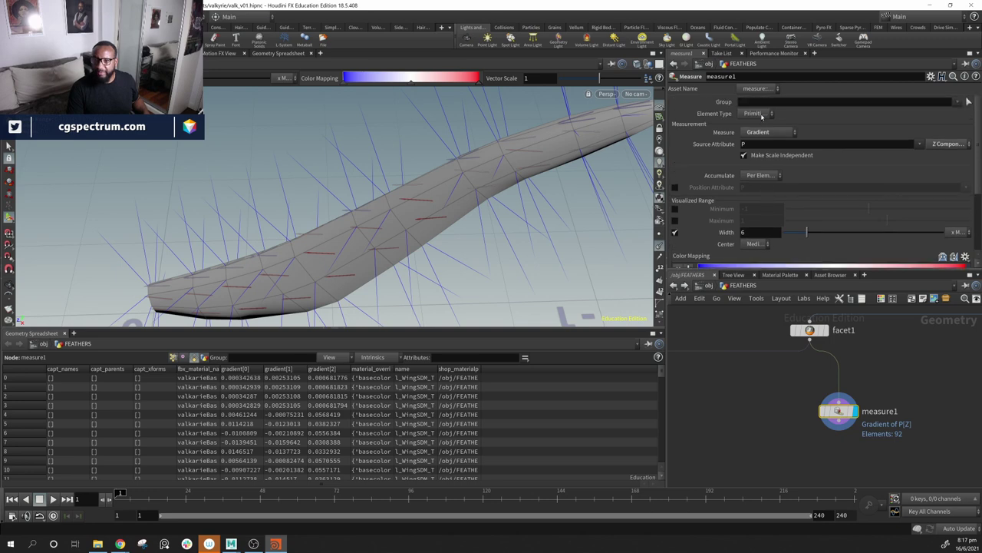
click(762, 116)
click(756, 115)
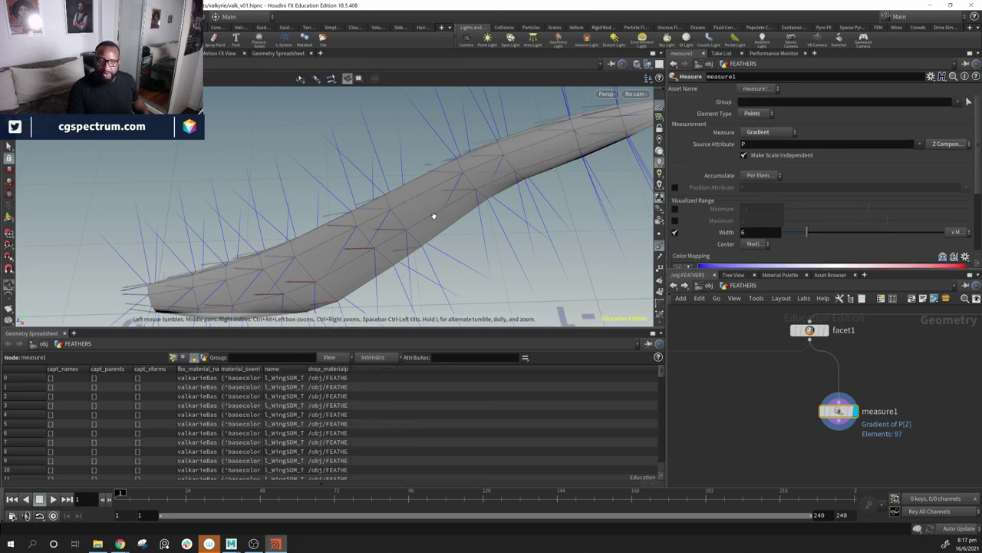
drag(434, 216, 432, 160)
right_drag(432, 161, 445, 208)
drag(445, 208, 483, 174)
middle_drag(482, 174, 490, 182)
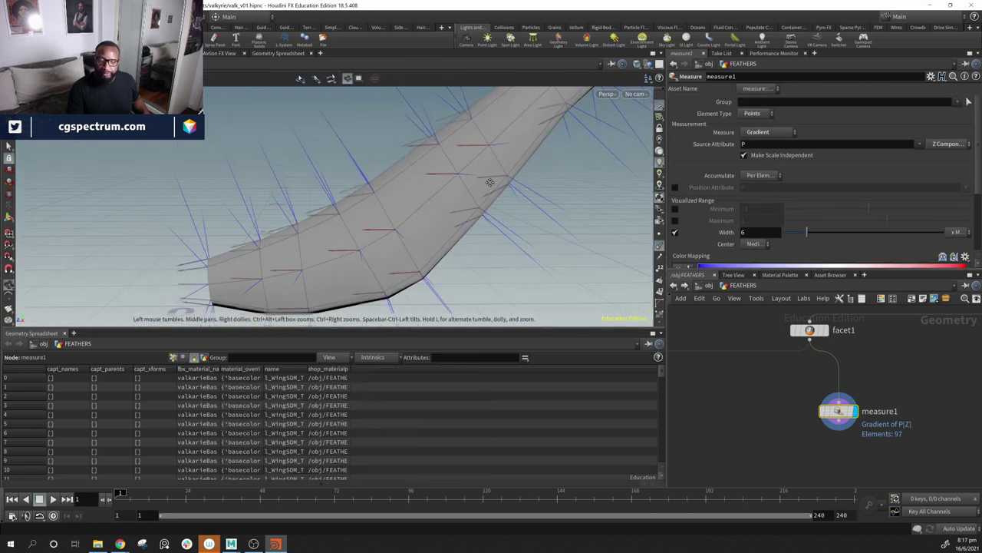
drag(490, 182, 432, 200)
scroll(504, 221, up, 3)
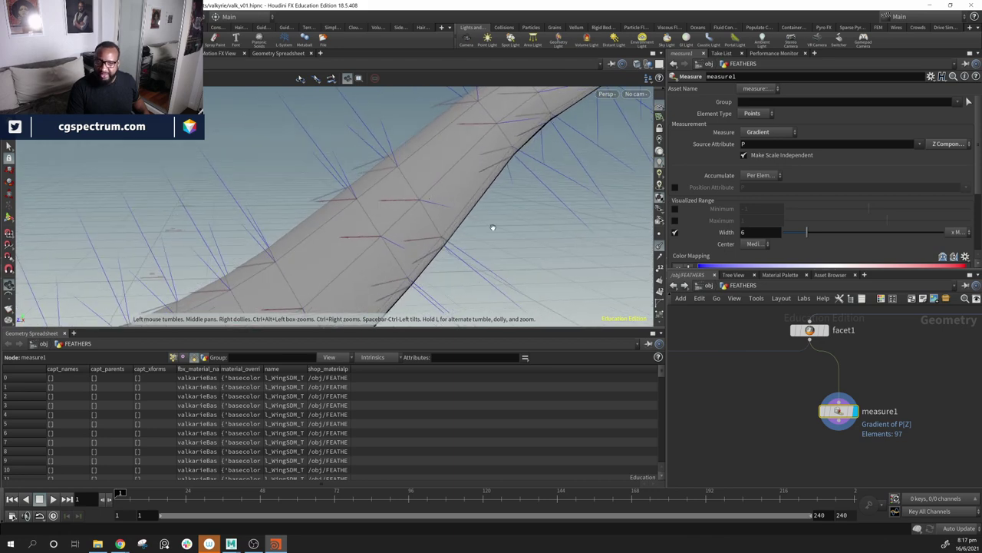
drag(493, 227, 407, 281)
Step: Move the measure1 node farther out to the side, below facet1
key(Return)
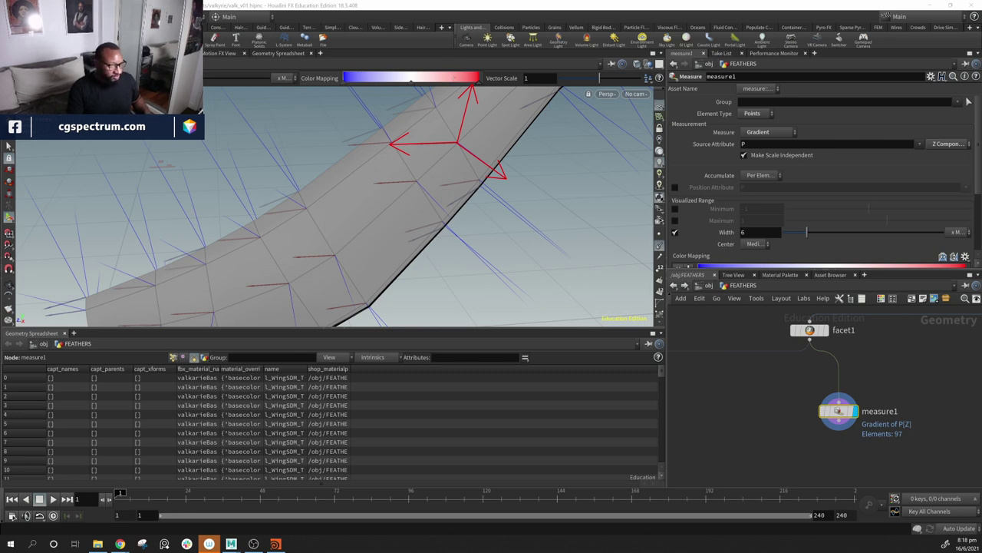
key(Escape)
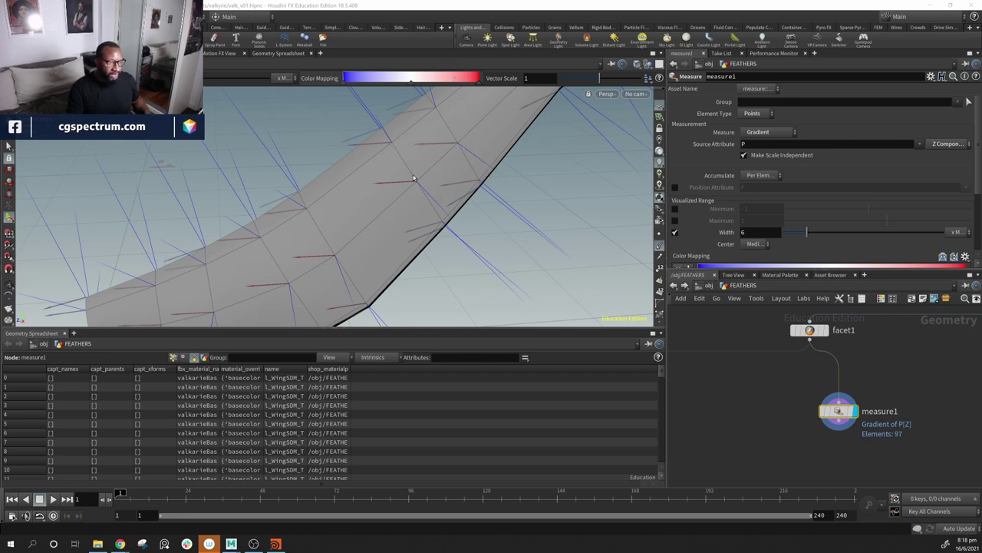
drag(413, 178, 297, 204)
drag(837, 419, 938, 392)
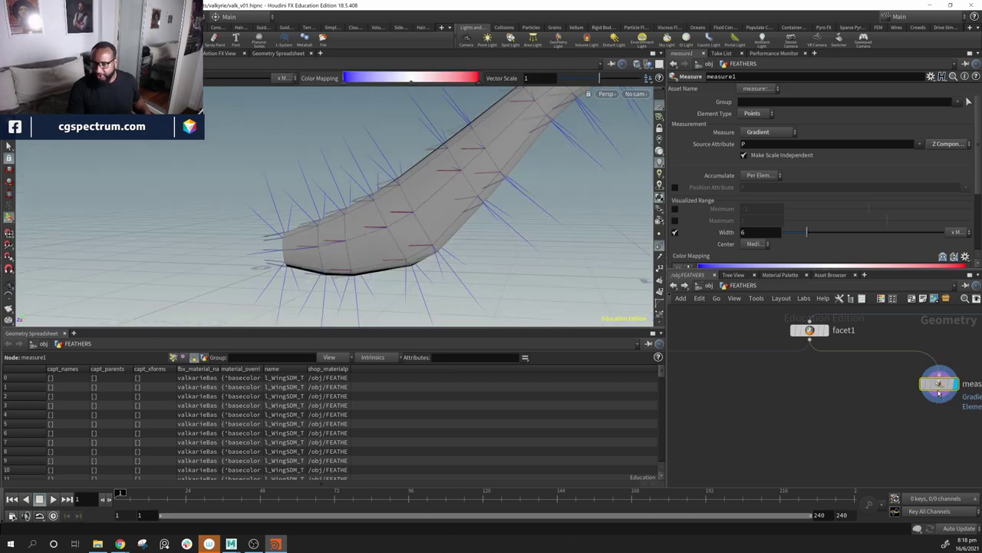
middle_drag(937, 392, 904, 390)
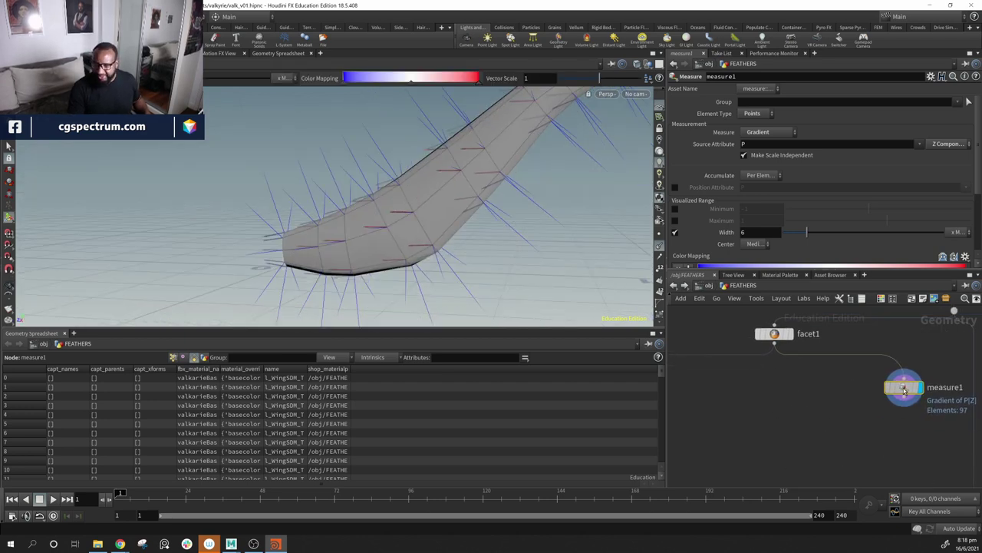
drag(904, 389, 877, 401)
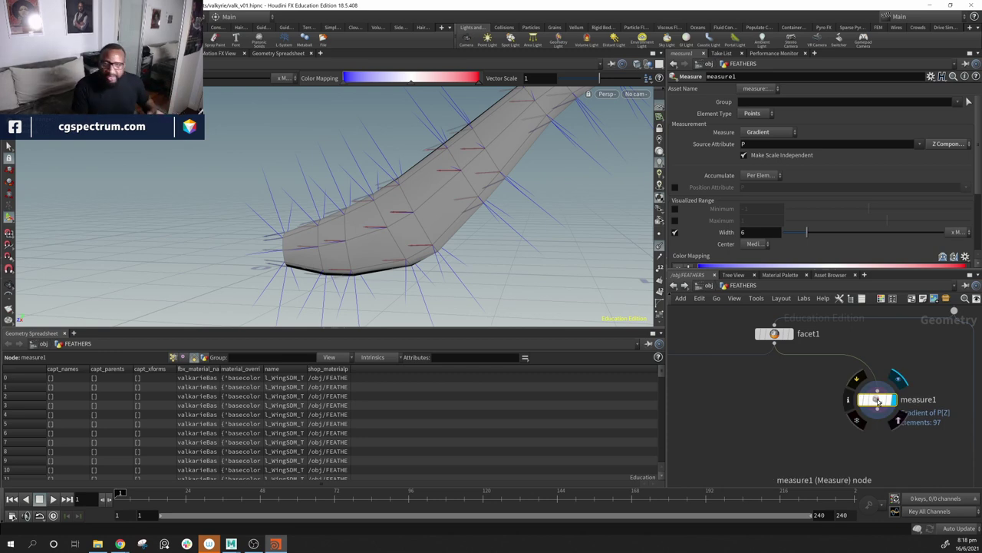
alt+middle_drag(526, 215, 515, 251)
drag(599, 113, 485, 218)
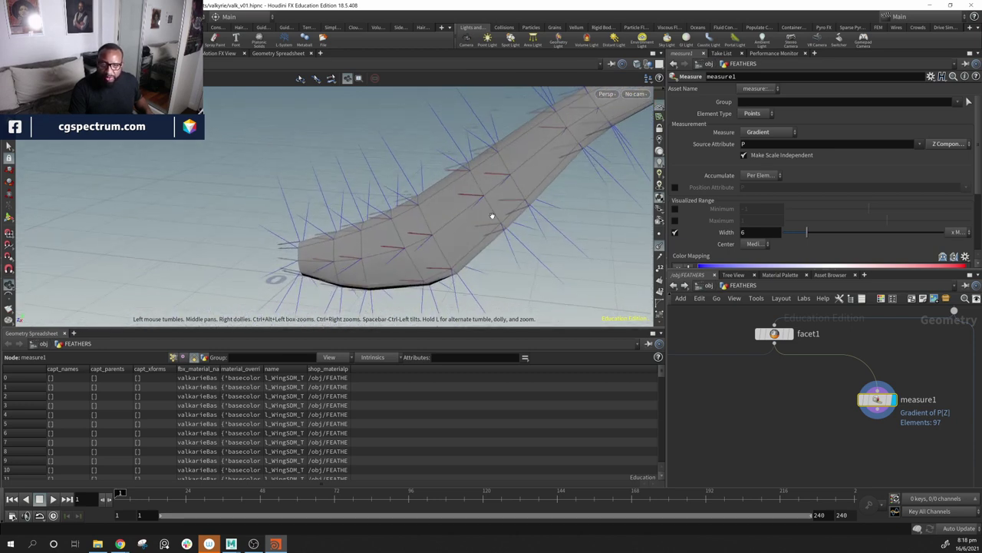
Step: Name measure1's output attribute up and show the point attributes in the spreadsheet
key(Return)
scroll(774, 220, down, 3)
double_click(773, 219)
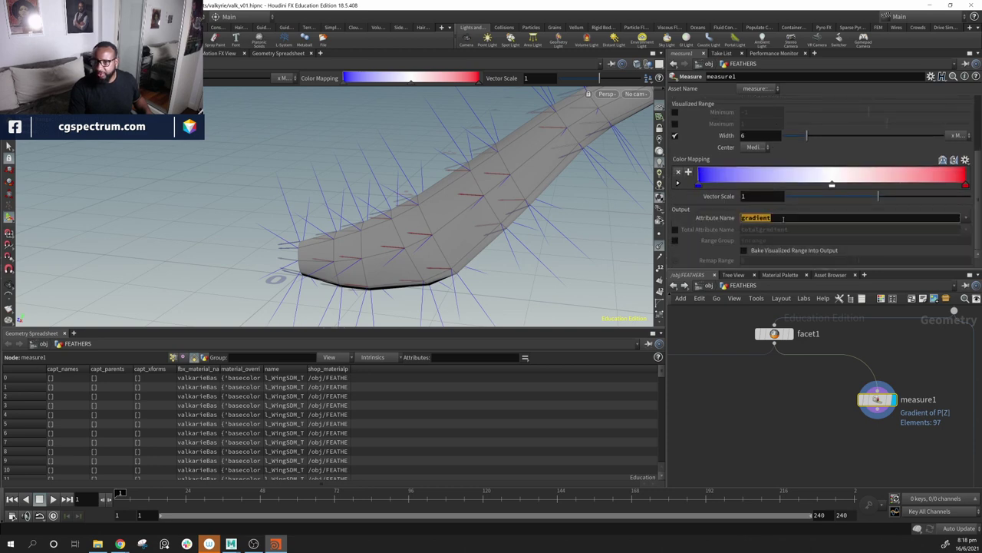
text(up)
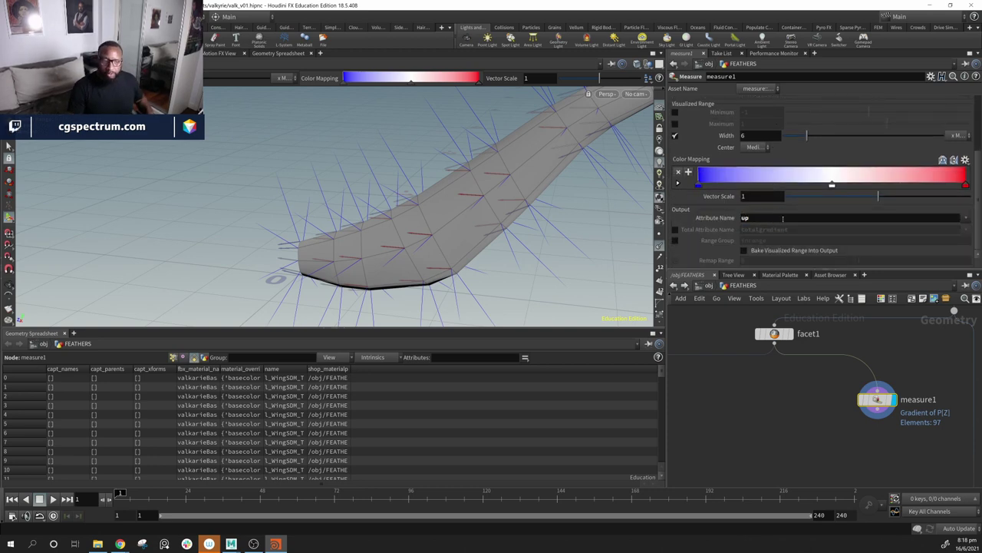
drag(879, 400, 829, 400)
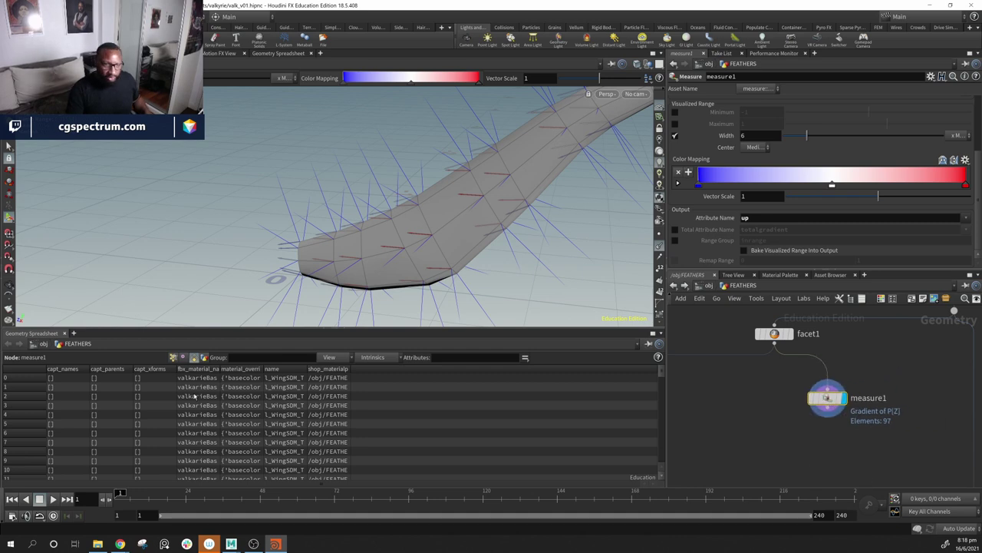
click(175, 358)
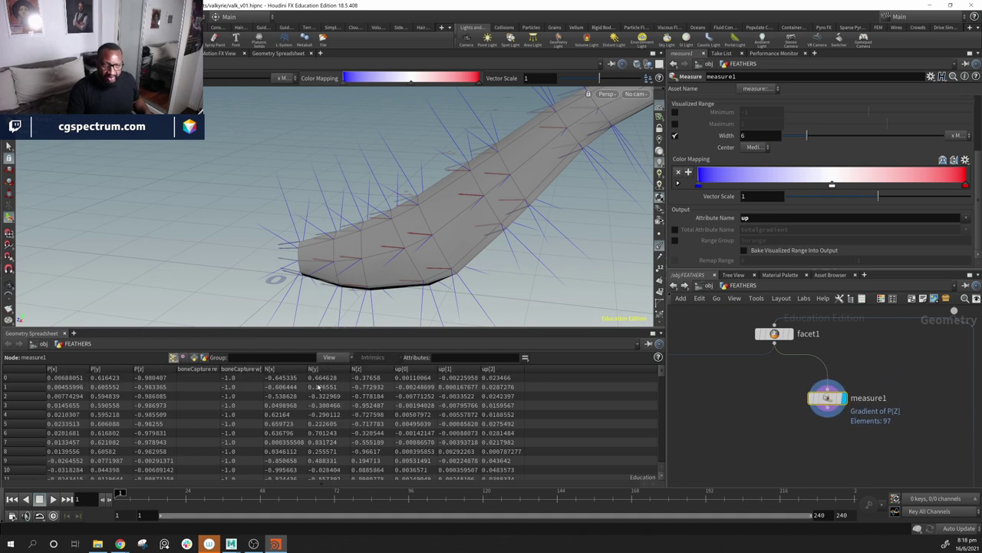
Step: Connect measure1's output to scatter1's input and display the copytopoints1 result
middle_drag(731, 412, 856, 416)
drag(957, 410, 690, 387)
middle_drag(736, 414, 806, 382)
click(775, 367)
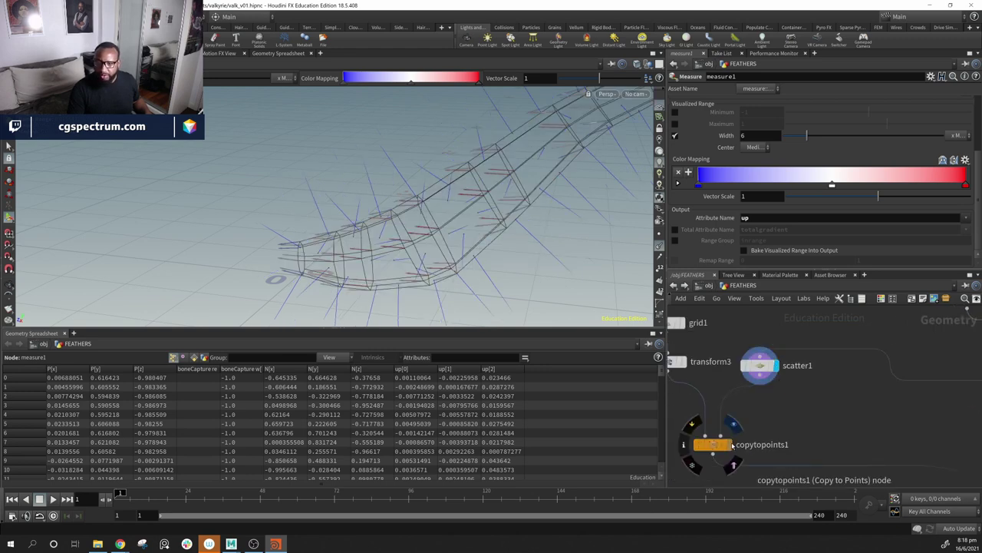
click(729, 445)
mouse_move(431, 240)
alt+mouse_down()
mouse_move(410, 193)
mouse_move(461, 215)
mouse_move(538, 176)
mouse_move(398, 177)
mouse_move(358, 292)
mouse_move(415, 243)
mouse_move(404, 253)
mouse_move(388, 246)
mouse_move(426, 181)
mouse_move(511, 156)
mouse_move(592, 188)
alt+mouse_up()
Step: Set scatter1's Force Total Count to 455, hide the normals, and inspect the cards' alignment from several angles
click(759, 361)
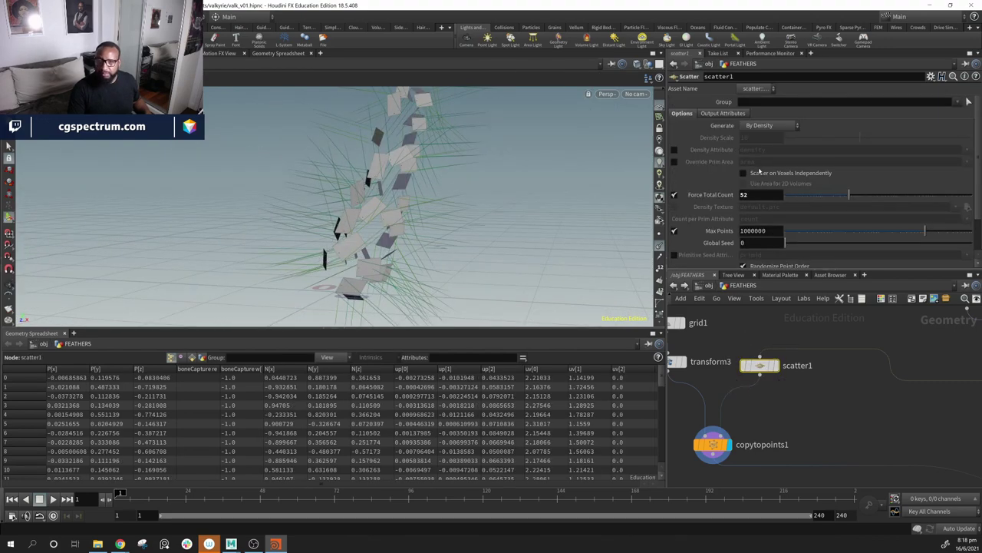
drag(853, 194, 883, 194)
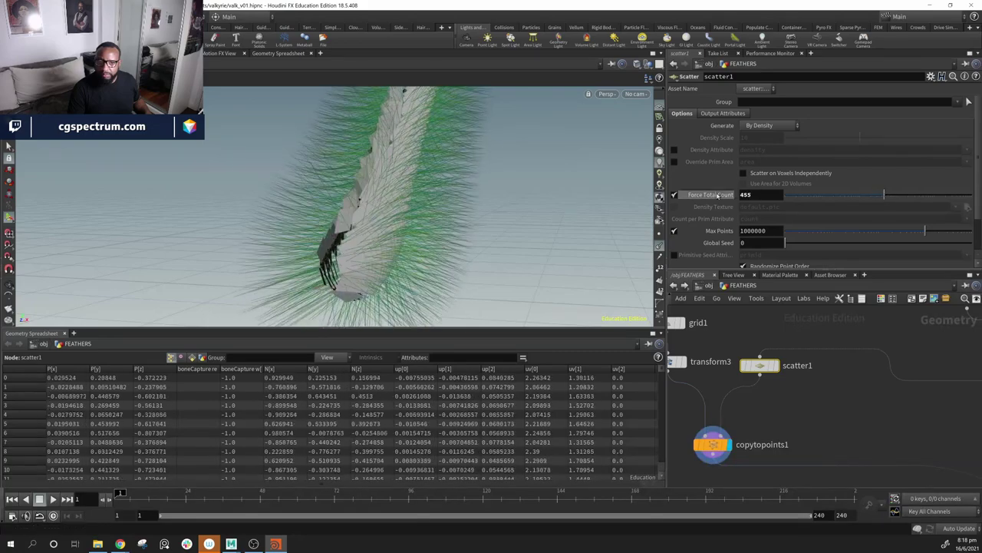
click(662, 234)
alt+drag(543, 224, 394, 173)
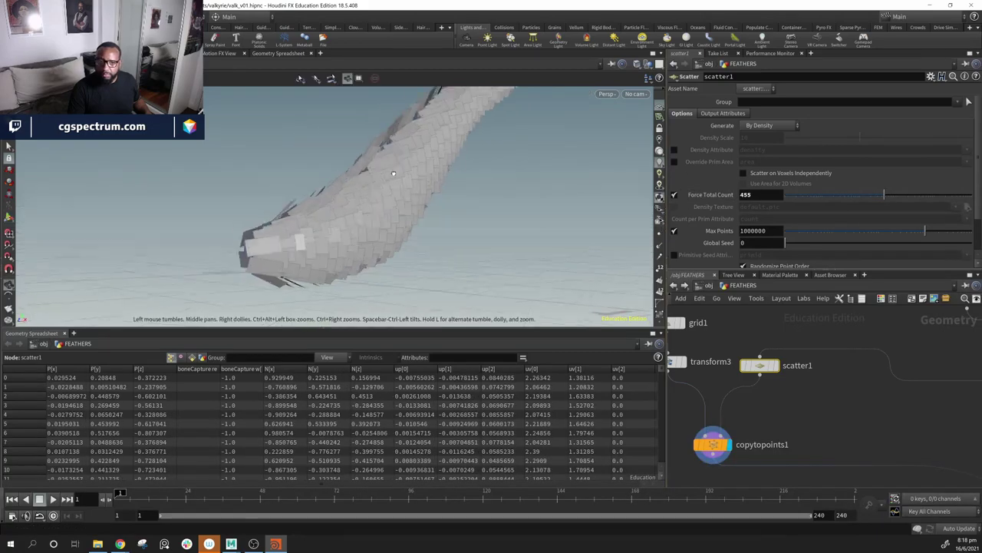
drag(338, 214, 325, 228)
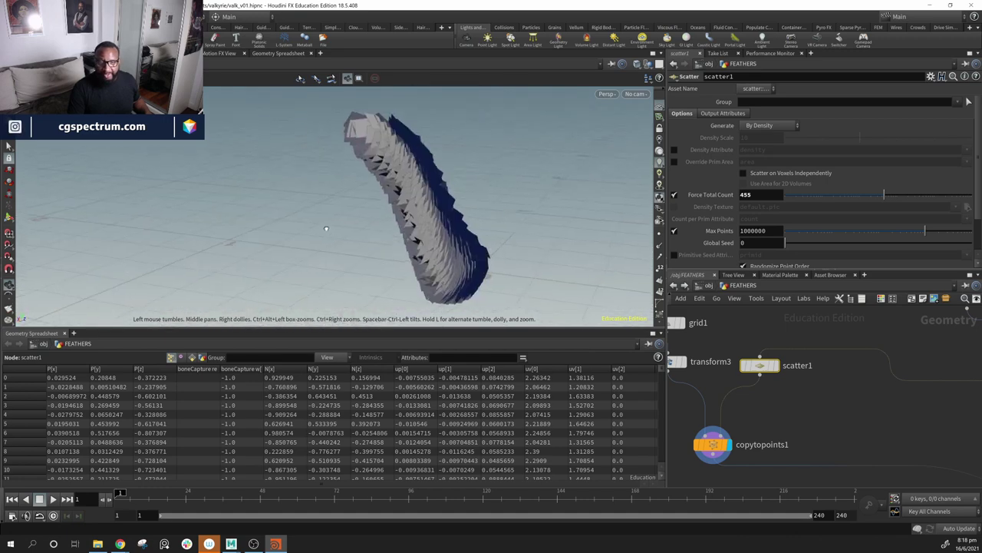
drag(484, 225, 560, 214)
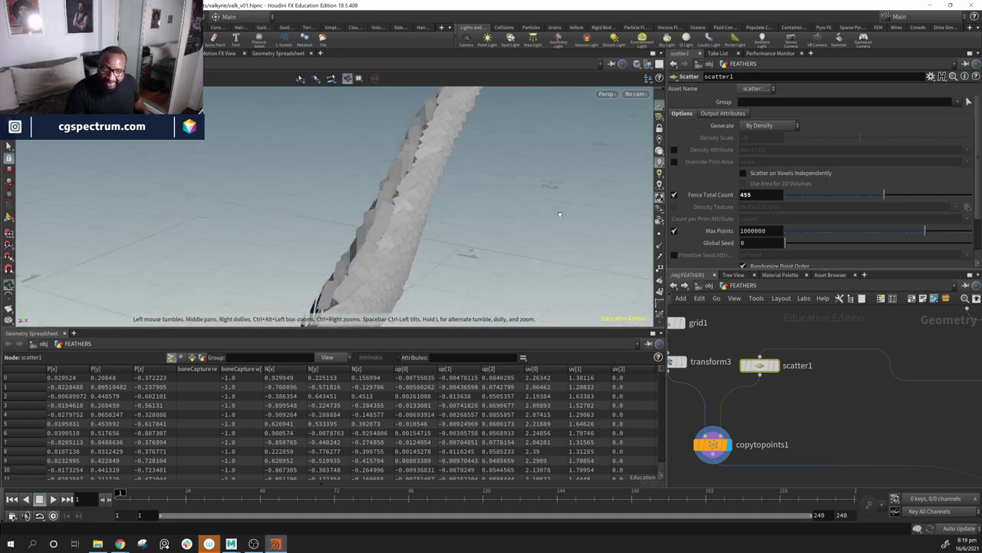
drag(415, 257, 415, 223)
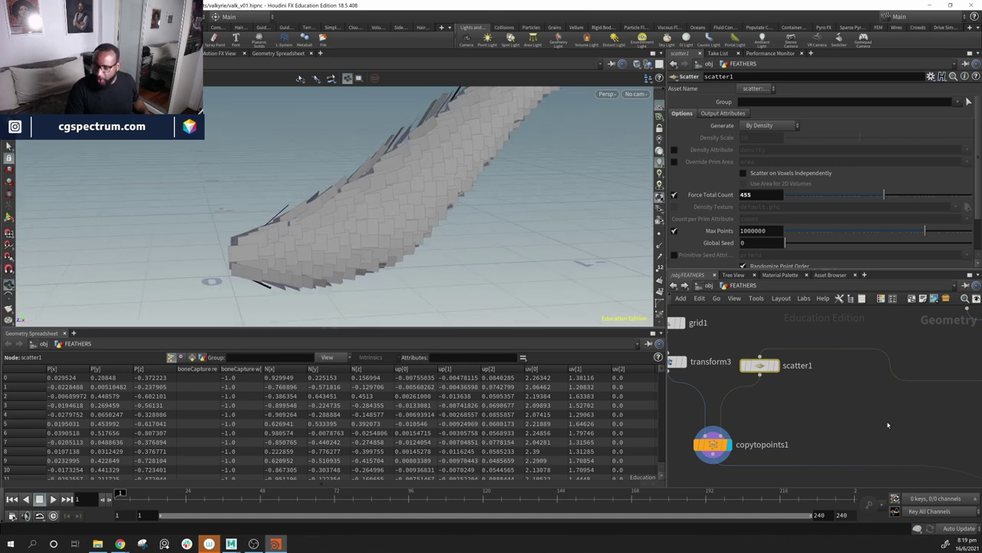
Step: Place measure1 directly beneath facet1 and display its mesh
middle_drag(888, 425, 679, 430)
drag(820, 369, 761, 337)
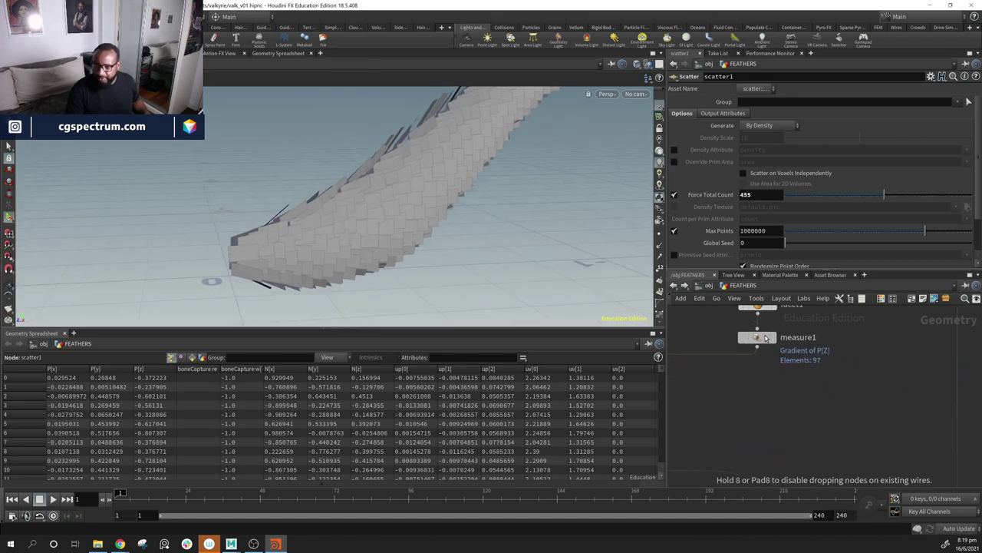
alt+drag(366, 233, 460, 254)
click(775, 342)
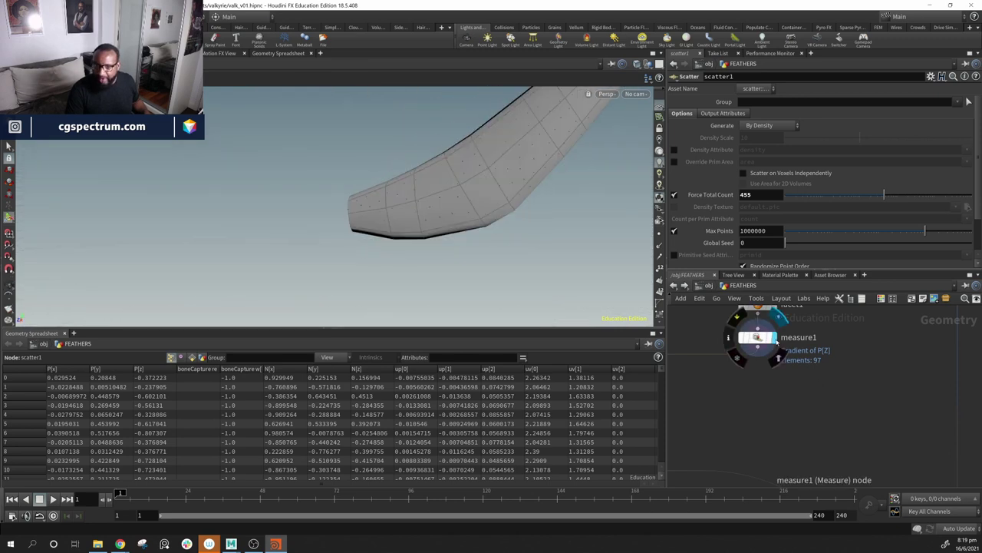
alt+drag(621, 258, 605, 274)
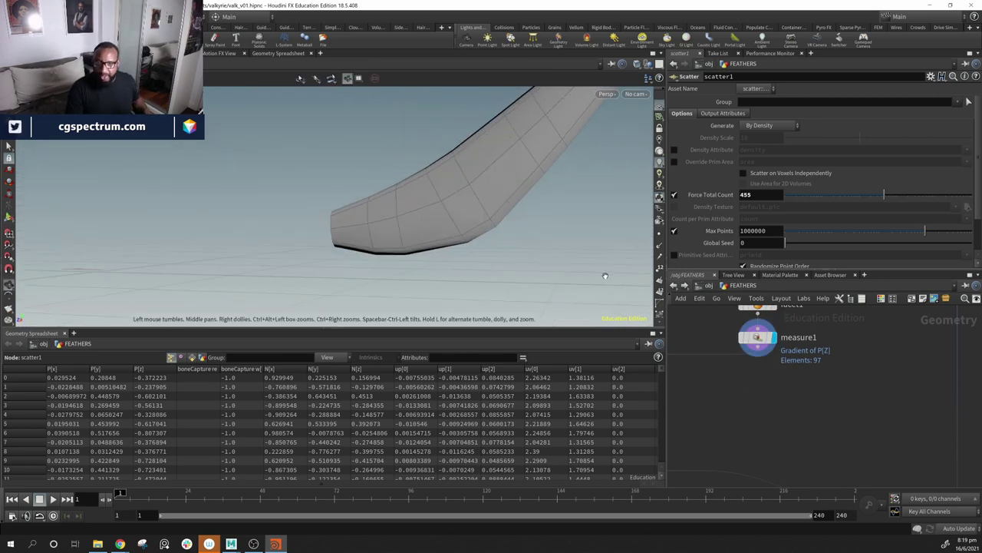
Step: Select facet1 and measure1 and move them down together to make room above facet1
middle_drag(785, 399, 762, 495)
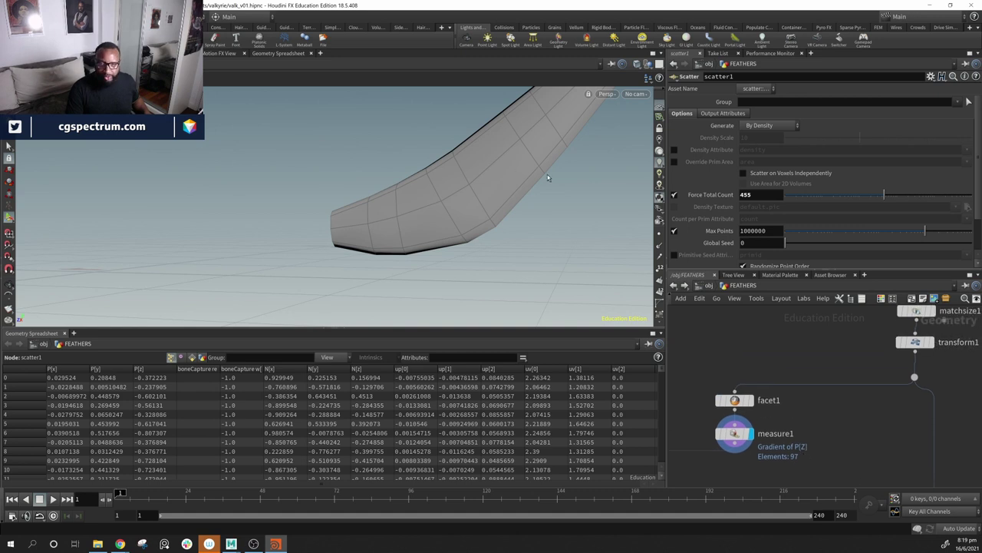
drag(831, 390, 704, 528)
middle_drag(869, 454, 944, 393)
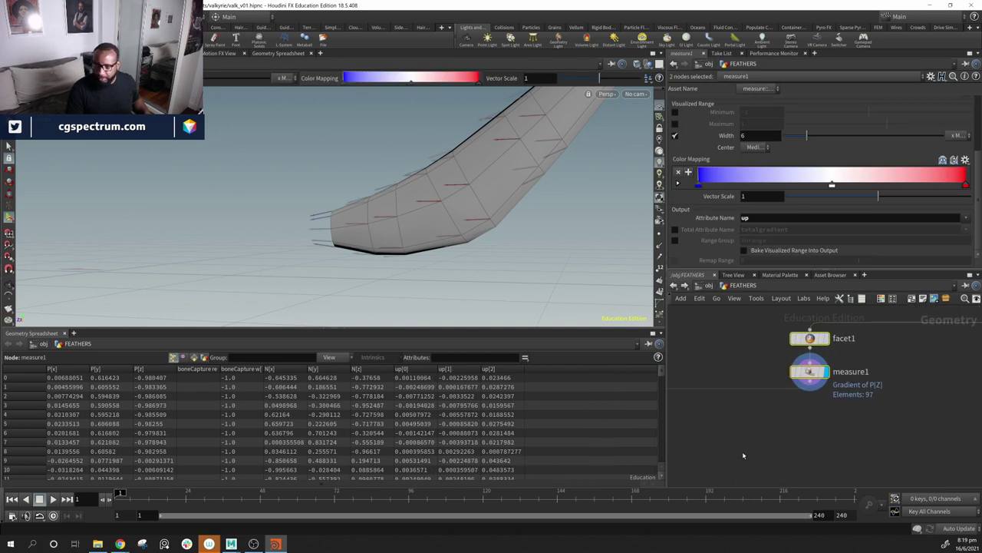
drag(744, 454, 823, 401)
middle_drag(911, 378, 890, 382)
click(864, 365)
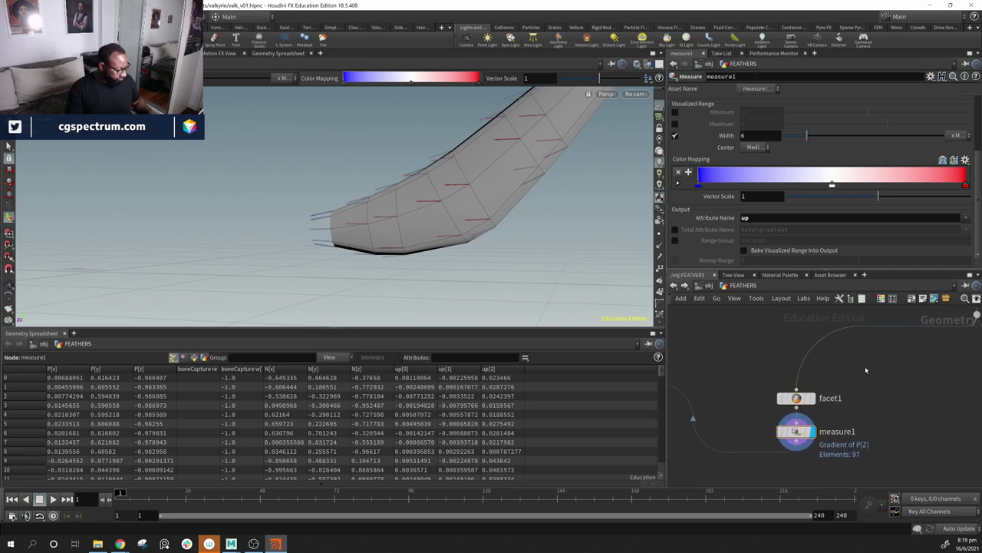
Step: Add a Remesh node and insert it on the wire directly above facet1
key(Tab)
text(rem)
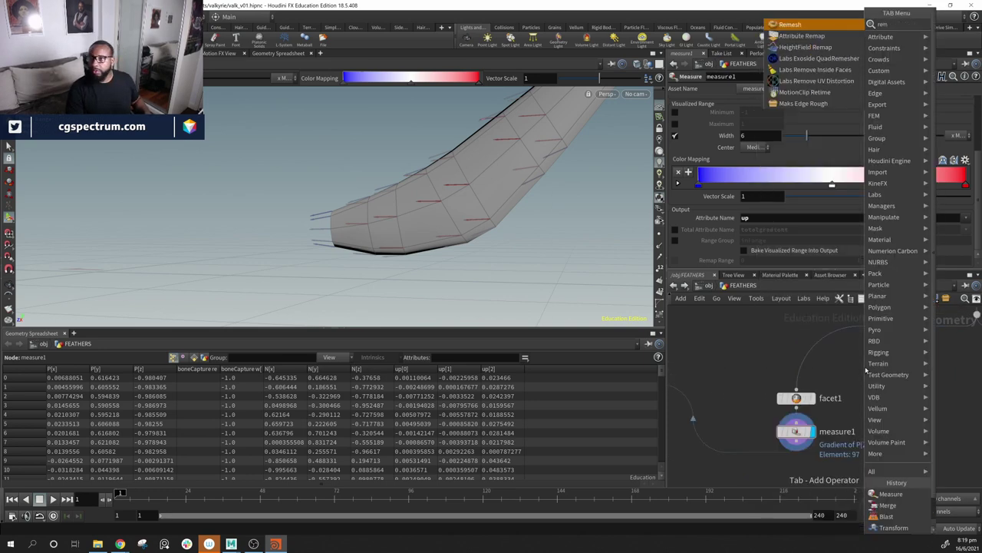
key(Return)
click(865, 368)
click(812, 356)
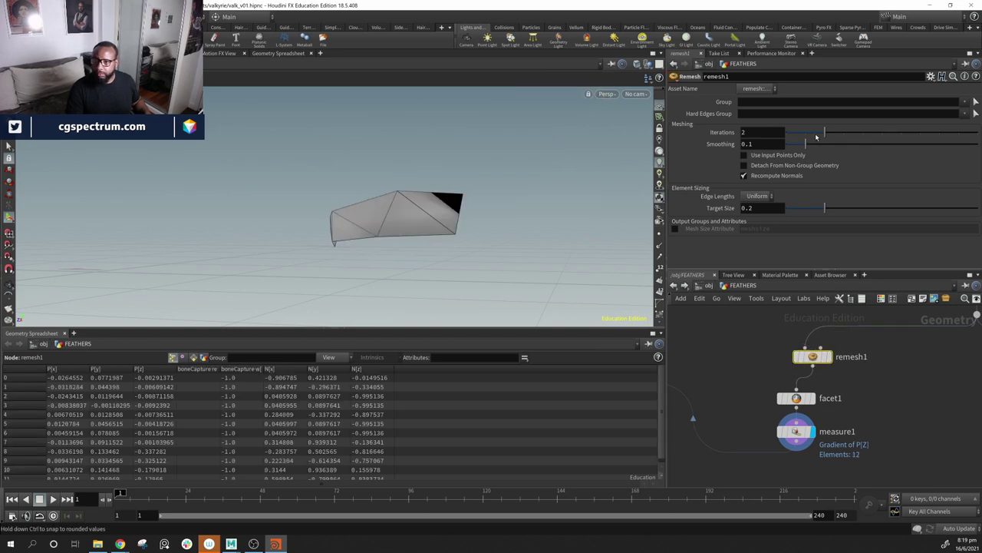
Step: Set remesh1's Target Size to 0.02 for a denser, even triangulation of the mesh
drag(827, 212, 793, 211)
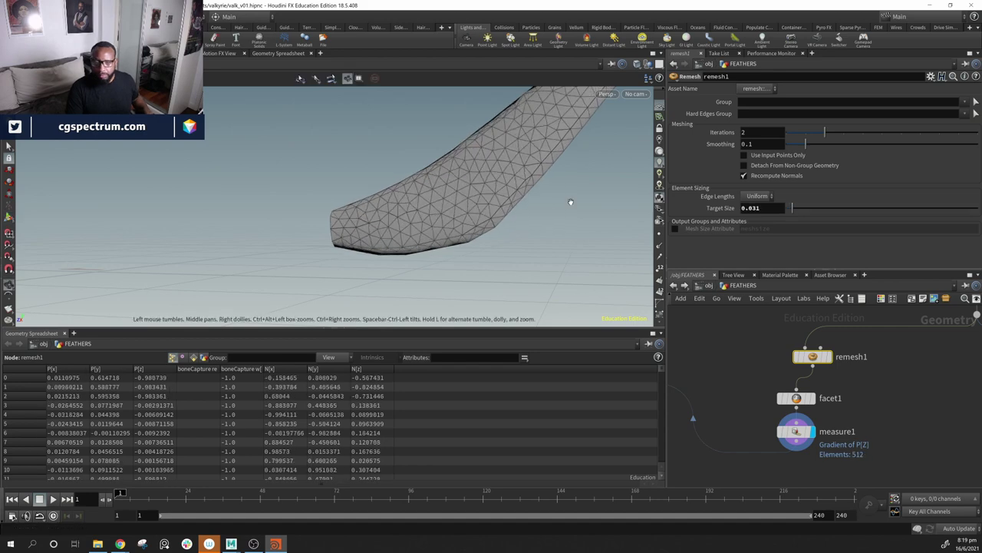
drag(570, 202, 476, 219)
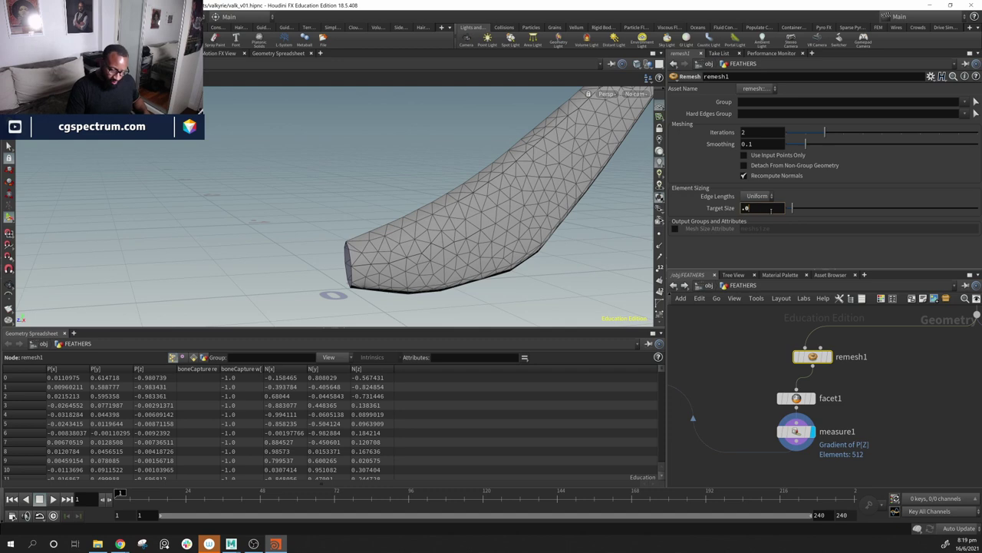
click(771, 211)
text(.02)
key(Return)
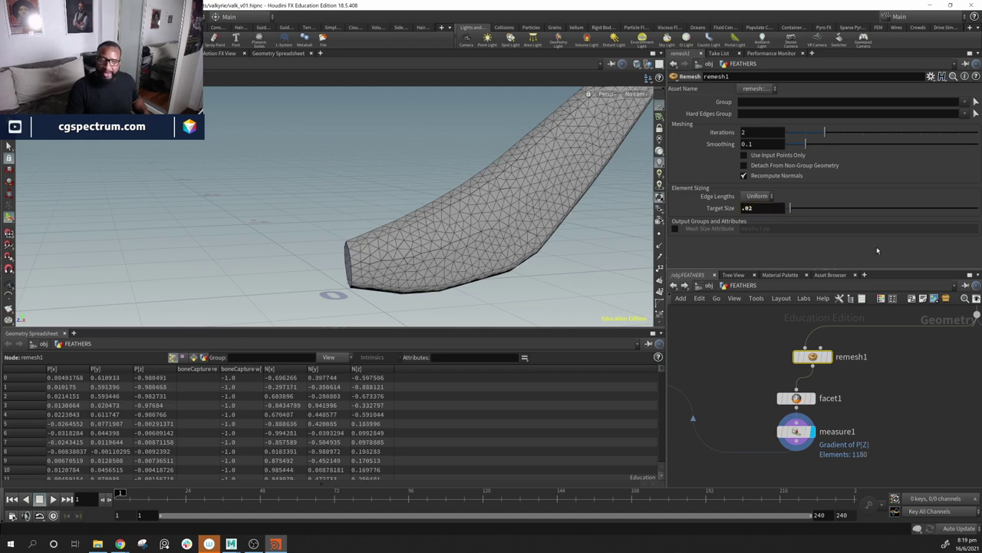
alt+drag(373, 227, 445, 239)
Step: Examine measure1's gradient vectors on the remeshed surface, displaying the scatter1 and copytopoints1 results in turn
middle_drag(854, 403, 878, 374)
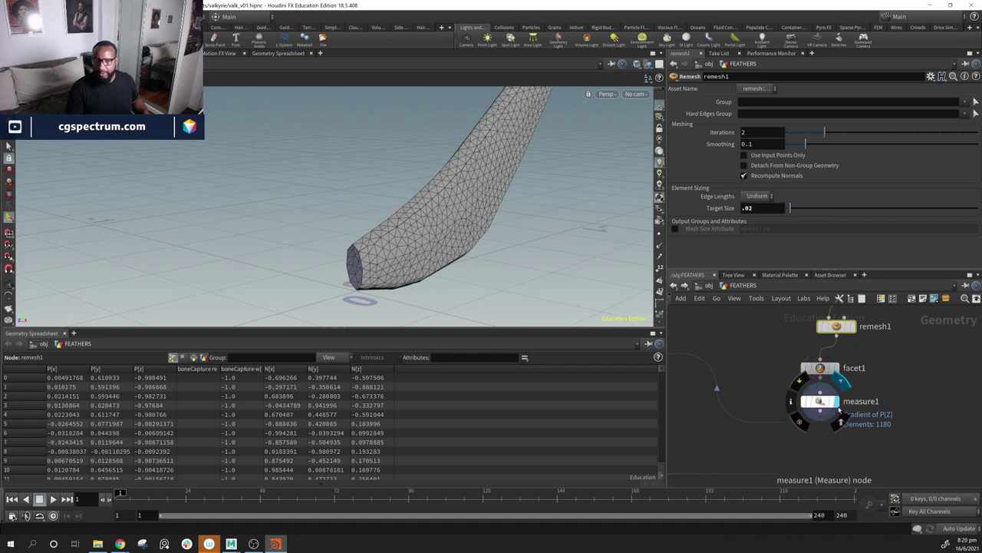
click(818, 403)
middle_drag(850, 434, 966, 404)
middle_drag(837, 402, 887, 407)
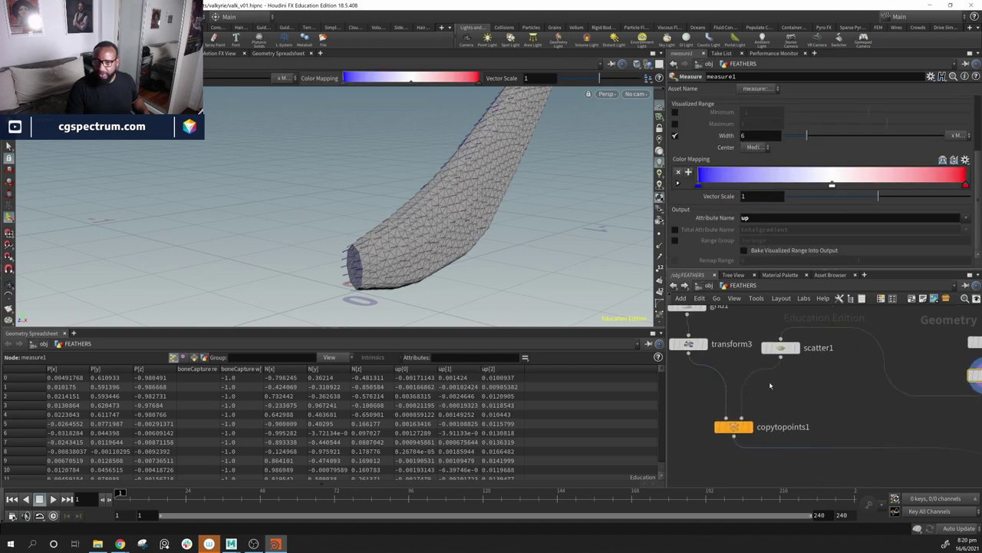
click(799, 351)
alt+drag(506, 249, 407, 247)
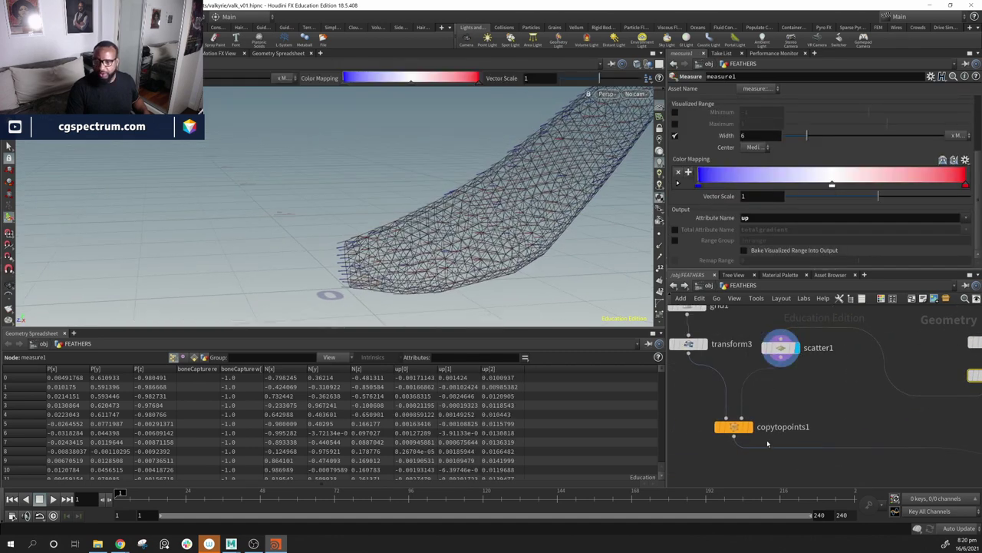
click(752, 430)
alt+drag(506, 248, 640, 253)
Step: Display transform3 and set its Y rotation to 0, keeping the X rotation at 90
click(705, 345)
alt+drag(574, 310, 399, 214)
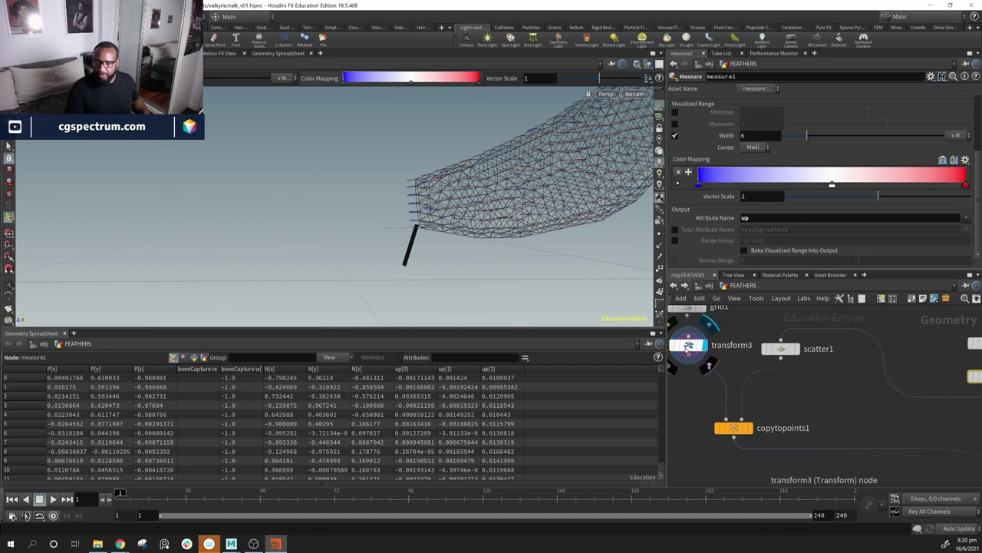
click(688, 345)
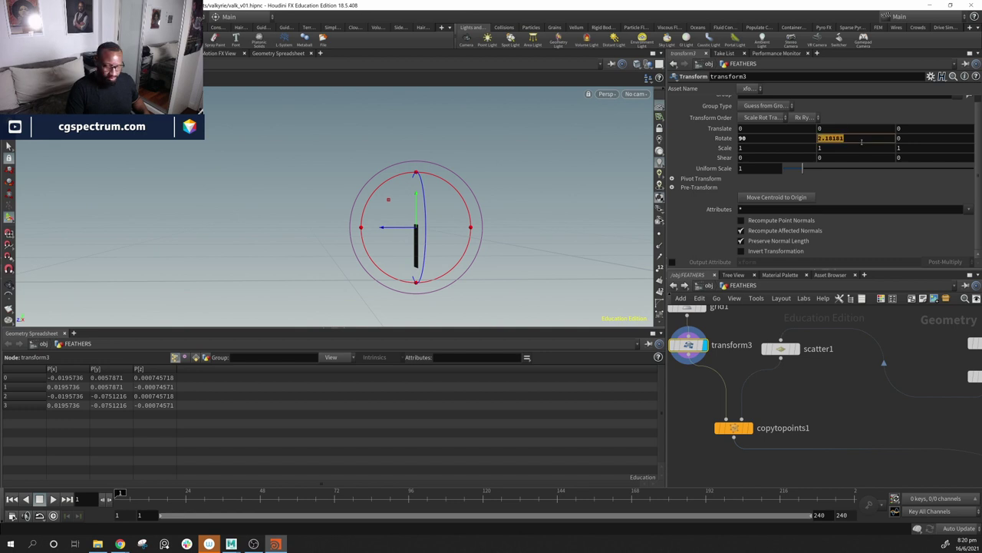
alt+drag(522, 207, 589, 212)
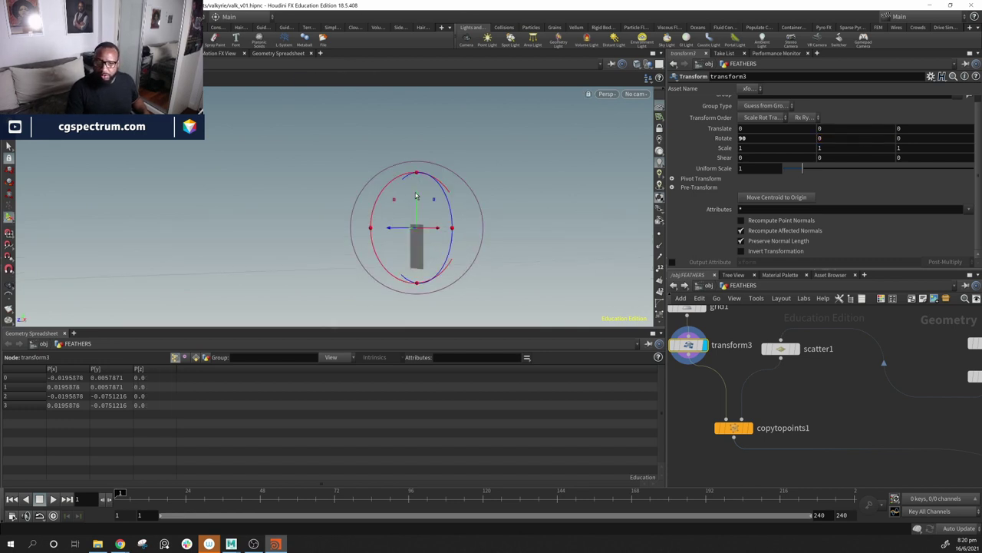
Step: Display grid1, set its size to 0.04 by 0.08, and set its Z center to 0
middle_drag(729, 351, 743, 389)
click(700, 346)
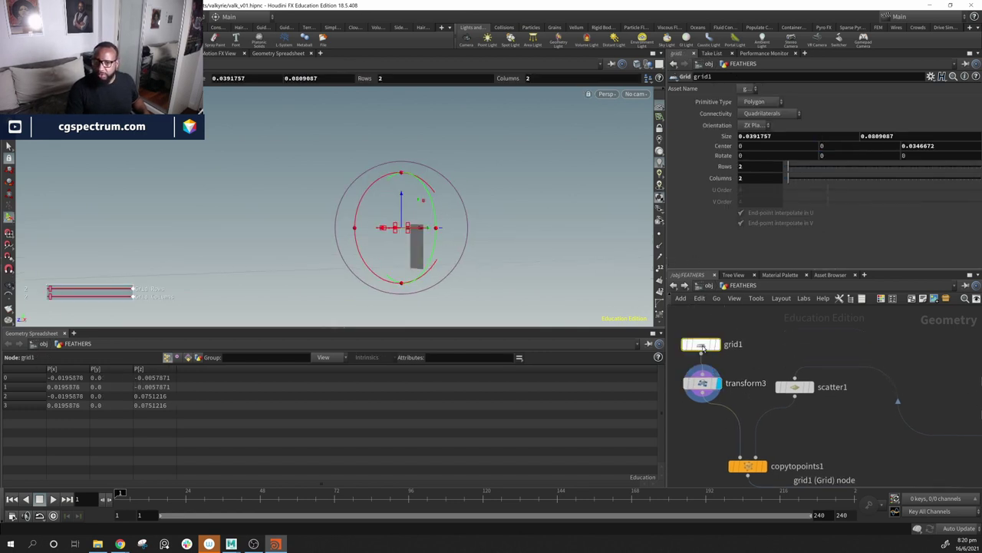
click(719, 347)
drag(461, 233, 435, 263)
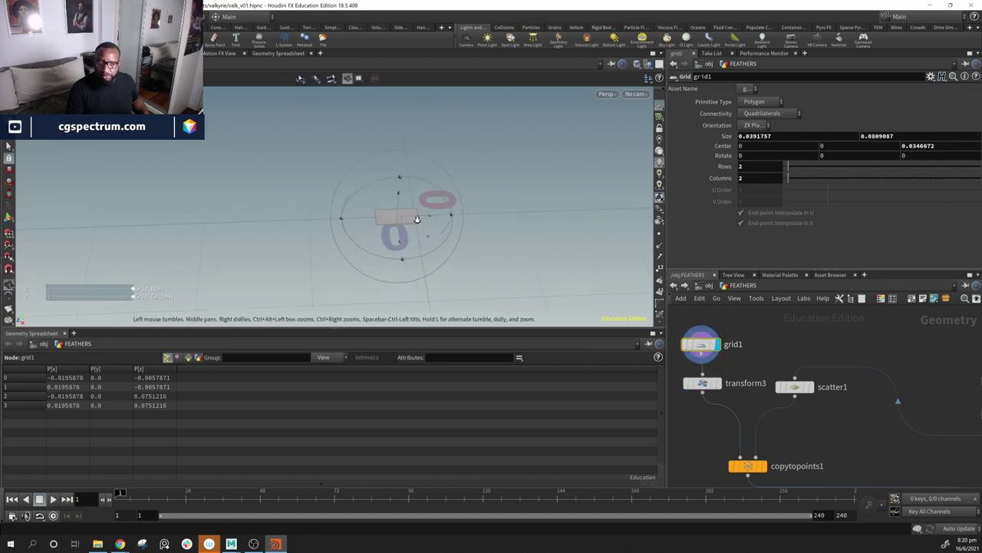
drag(416, 219, 376, 201)
key(Return)
drag(424, 221, 416, 222)
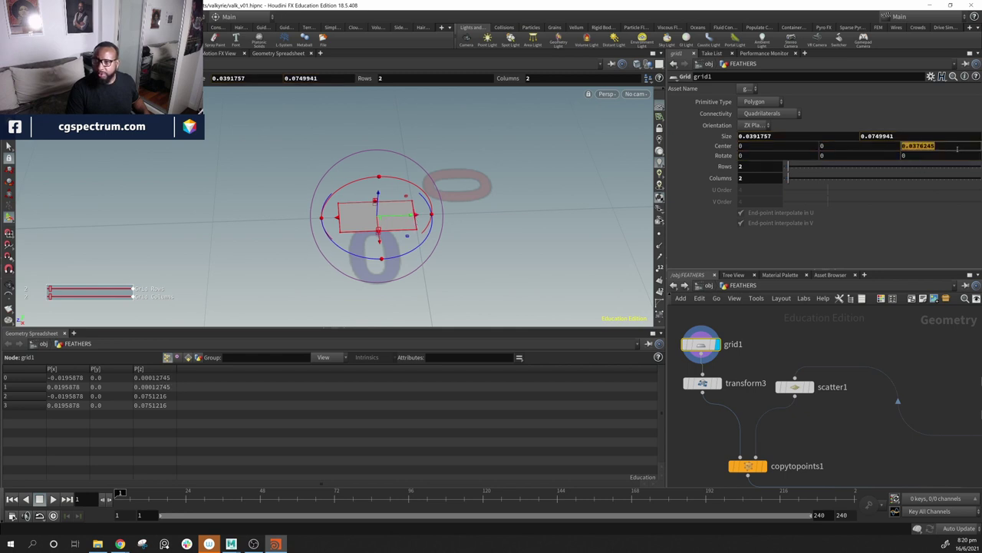
text(0)
key(Return)
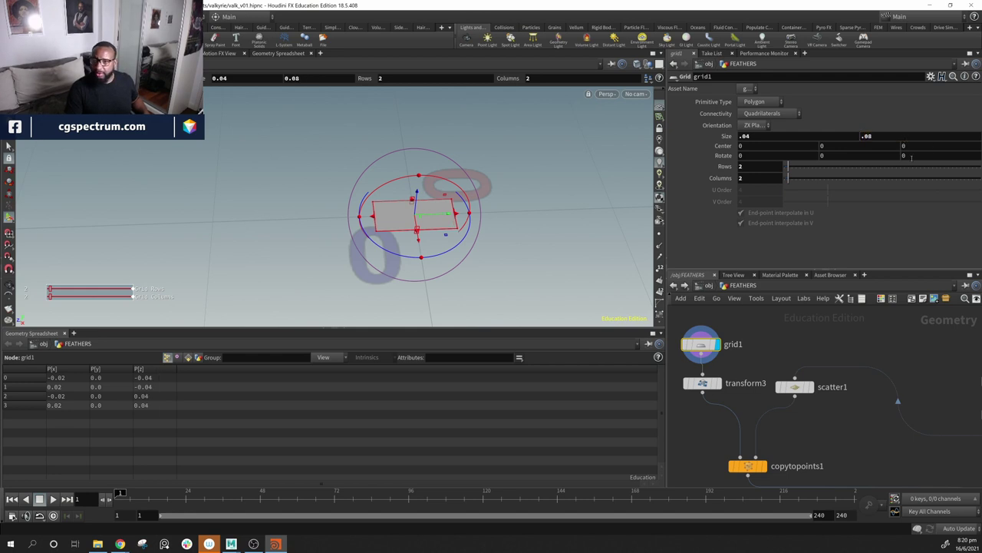
Step: Link grid1's Z center to its second size value with the relative reference ch("sizey")
drag(451, 217, 412, 221)
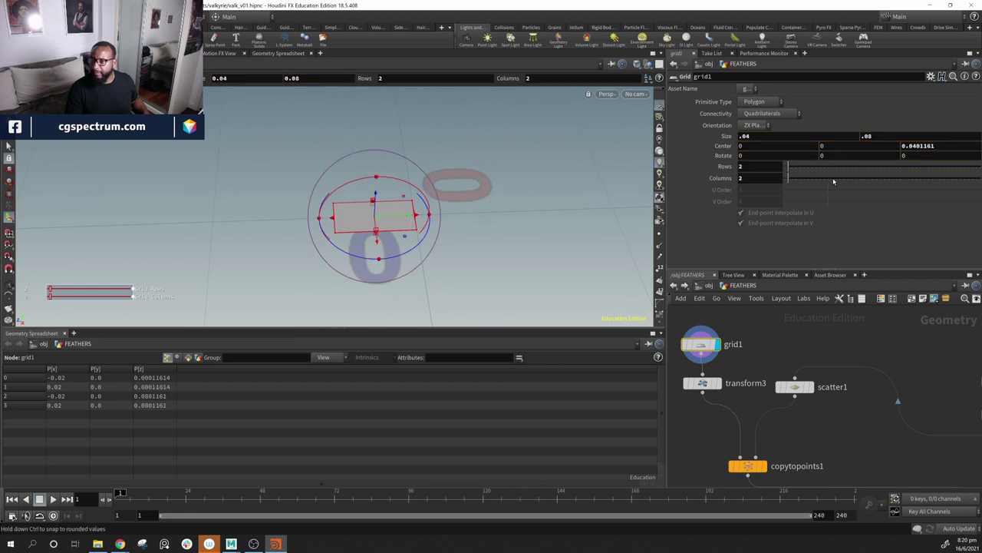
right_click(872, 137)
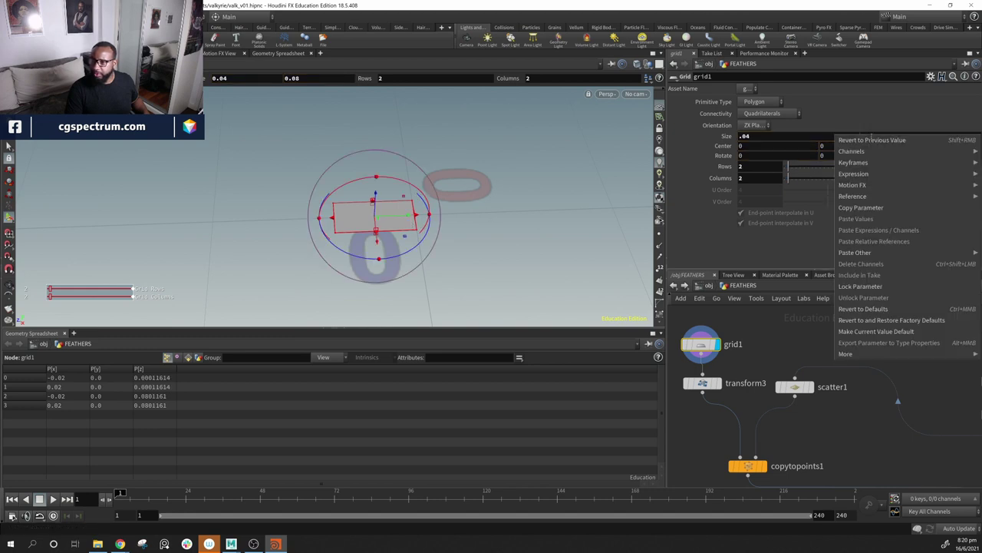
click(875, 209)
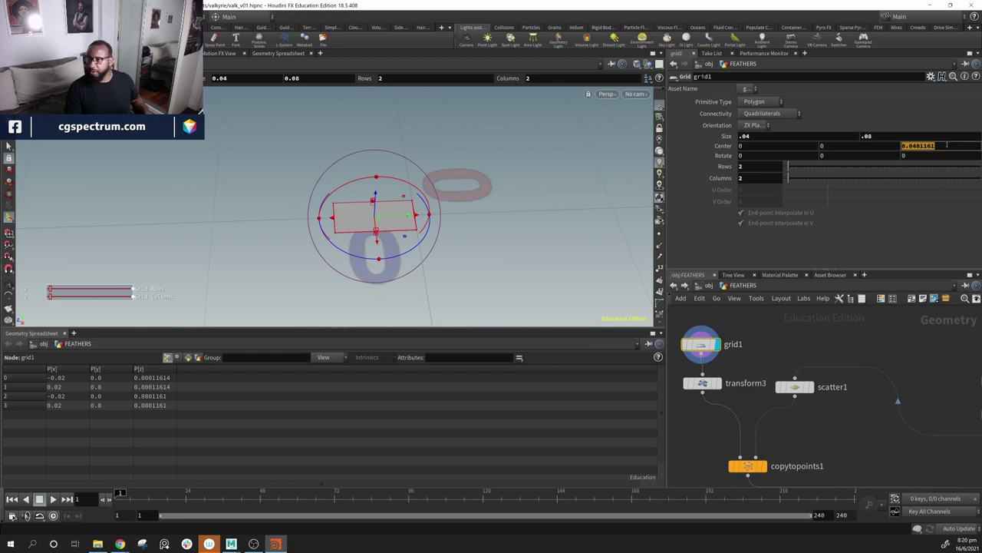
right_click(947, 145)
click(934, 142)
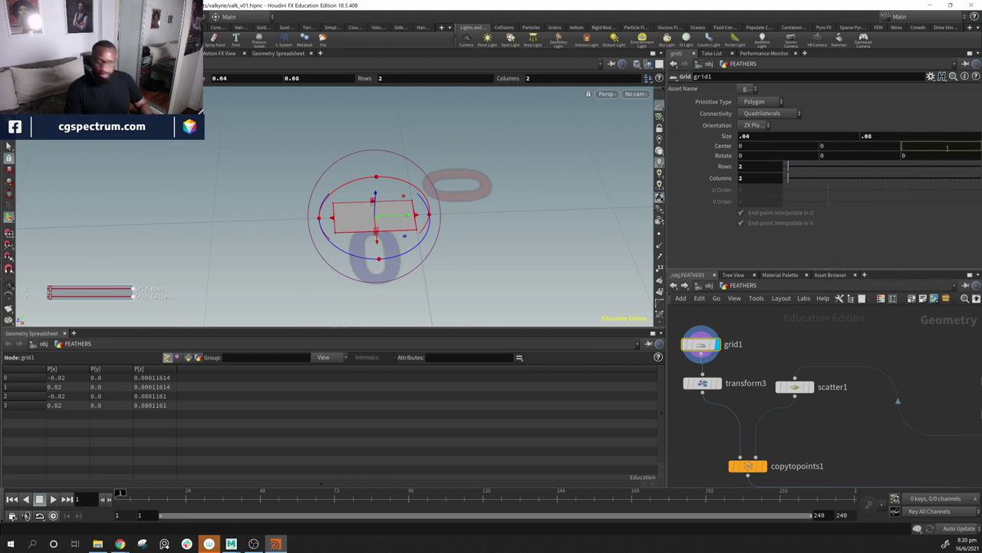
right_click(947, 149)
click(944, 265)
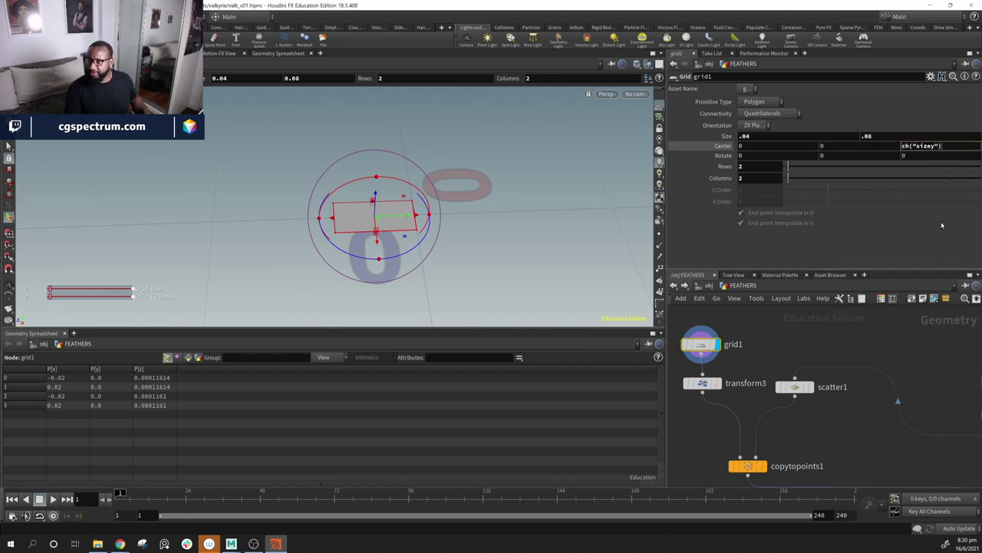
click(943, 136)
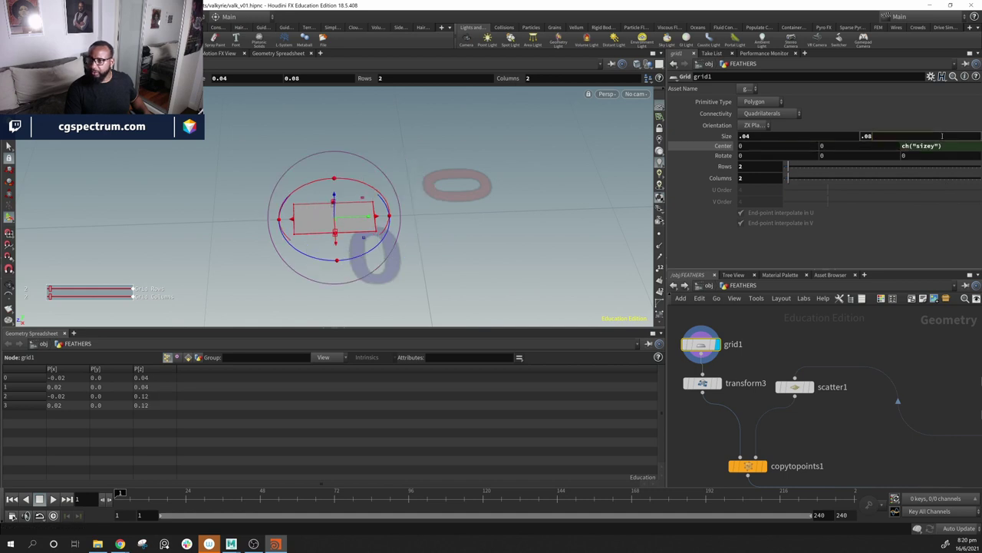
Step: Extend grid1's Z center expression to ch("sizey")*.5 and undo the accidental handle resize of the grid
click(961, 150)
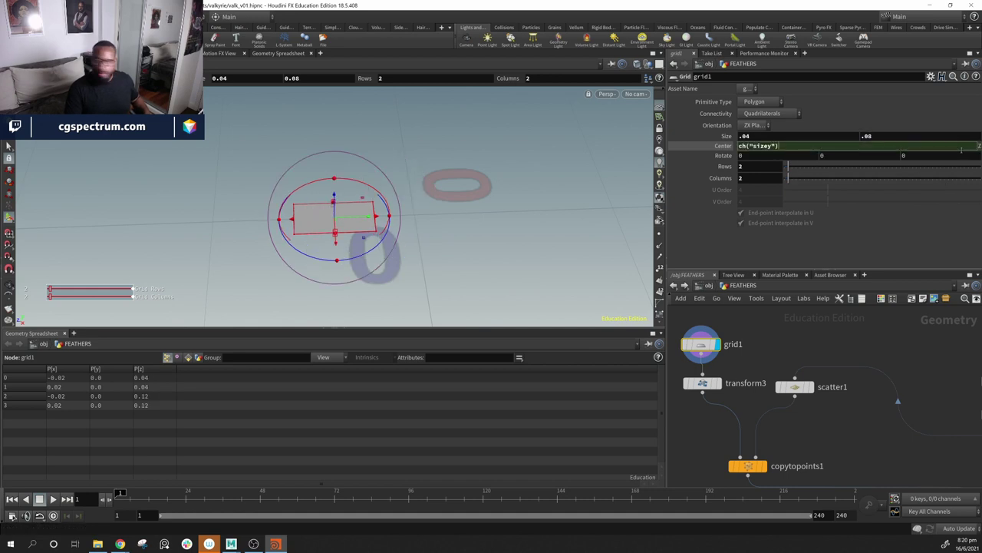
text(c)
key(BackSpace)
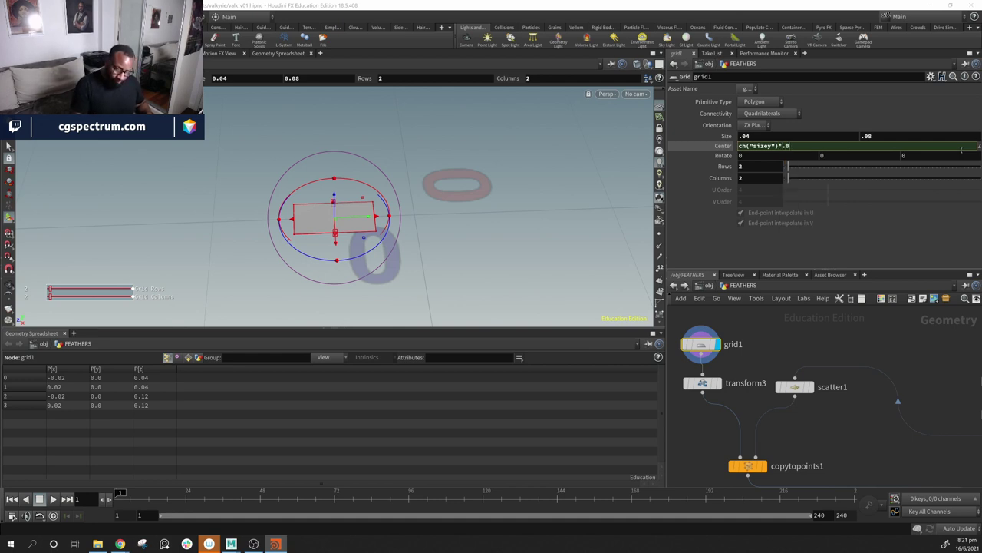
key(Return)
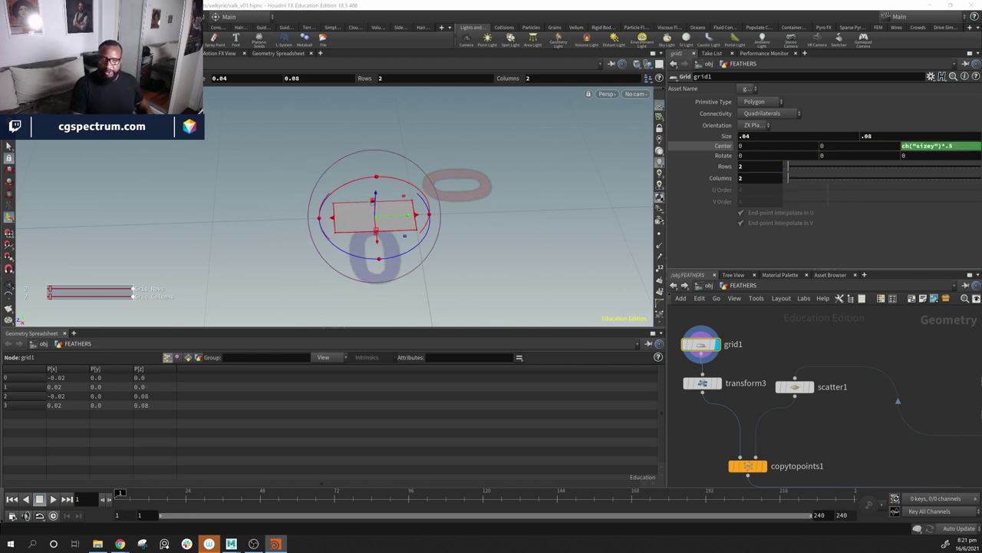
drag(334, 221, 326, 222)
key(ctrl+z)
Step: Display the copytopoints1 result and inspect the card layout along the mesh from several angles
middle_drag(734, 473, 729, 411)
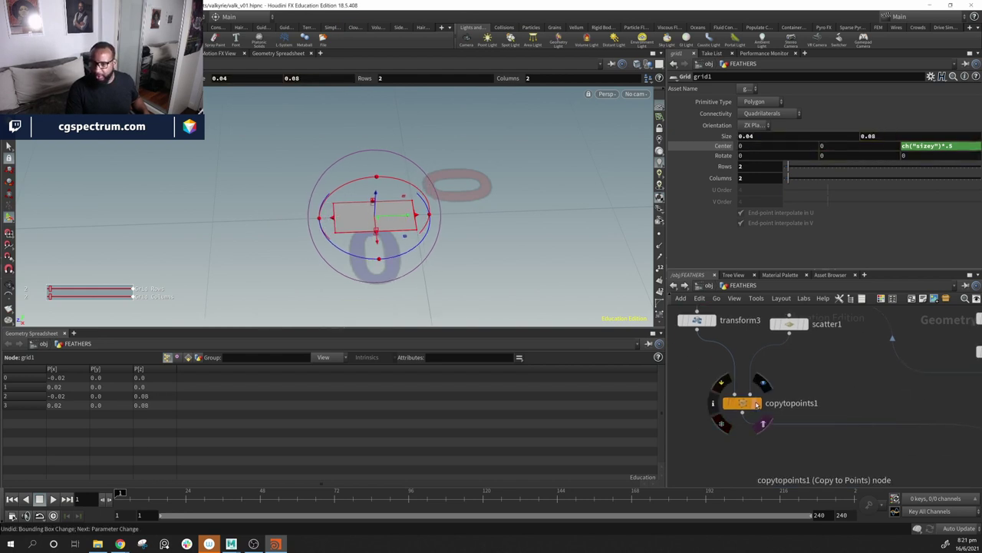
click(760, 404)
alt+drag(453, 238, 479, 209)
key(Return)
key(Escape)
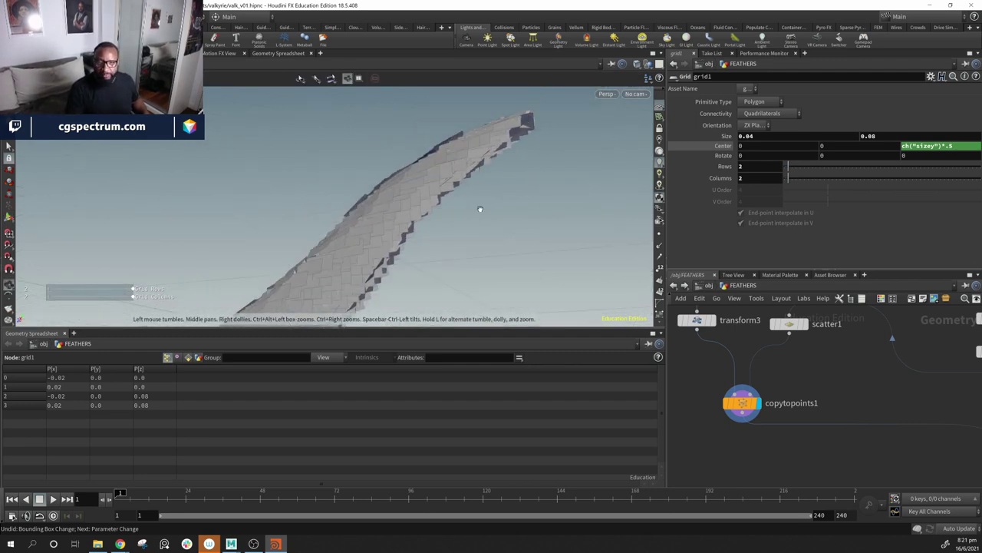
drag(402, 267, 475, 191)
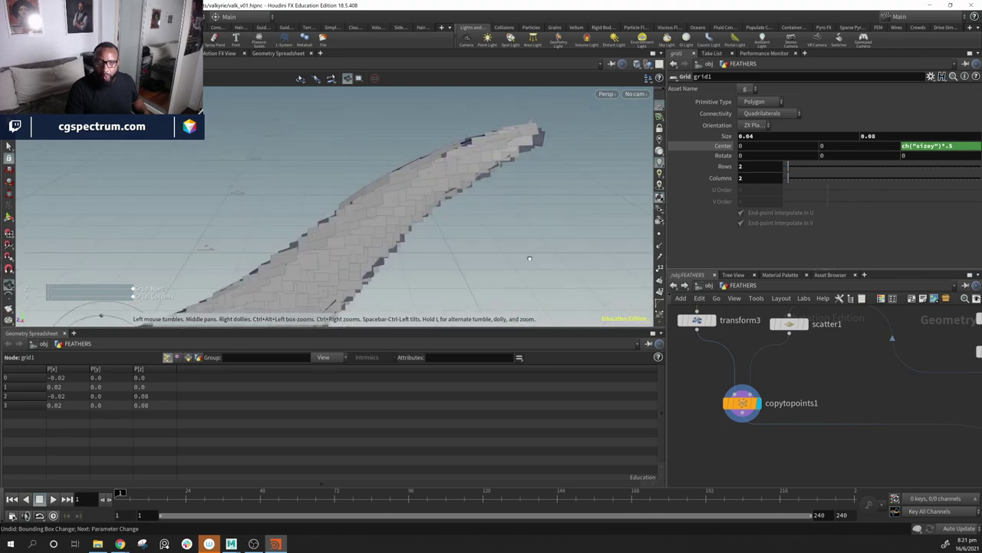
middle_drag(476, 192, 584, 77)
Step: Reduce scatter1's Force Total Count to 139 and check the card spacing and its relax settings
middle_drag(812, 376, 804, 428)
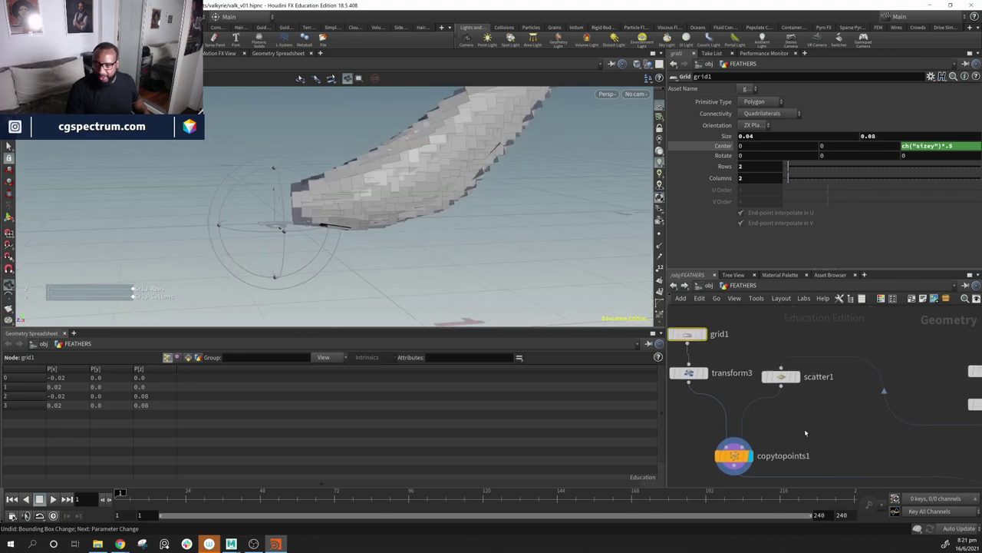
click(781, 376)
drag(871, 198, 864, 197)
mouse_move(348, 285)
mouse_down()
mouse_move(332, 286)
mouse_move(349, 287)
mouse_up()
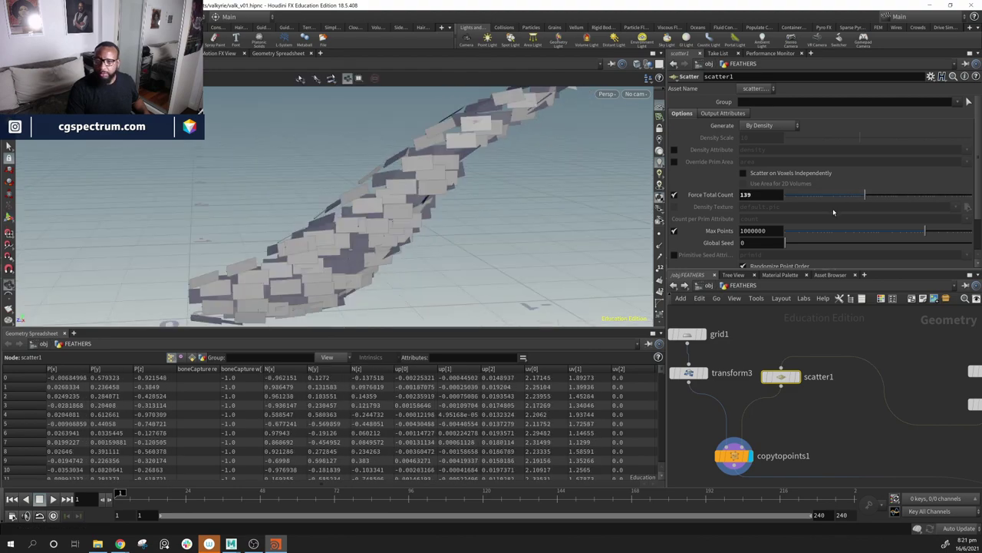
scroll(843, 234, down, 1)
mouse_move(811, 242)
mouse_down()
mouse_move(888, 236)
mouse_move(805, 235)
mouse_move(804, 249)
mouse_up()
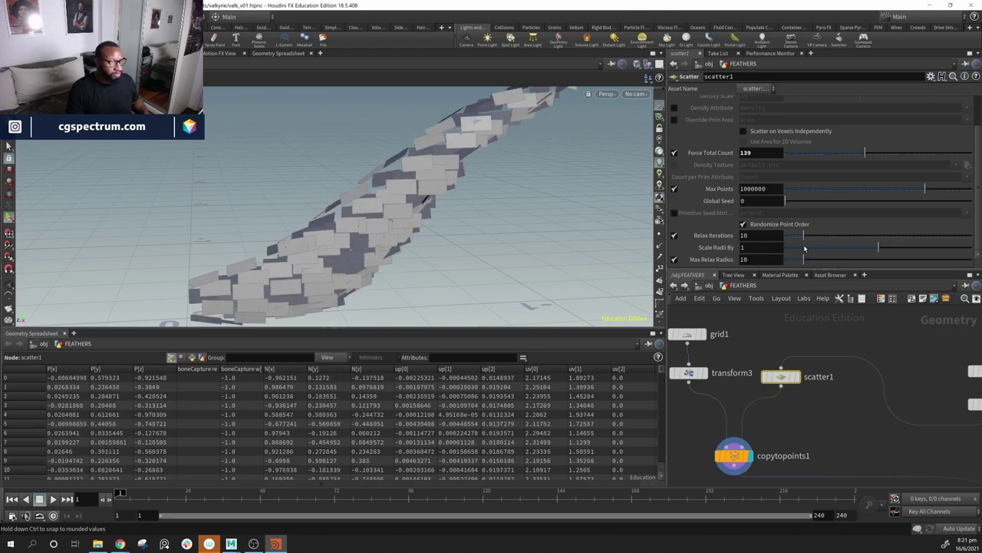
drag(373, 215, 408, 204)
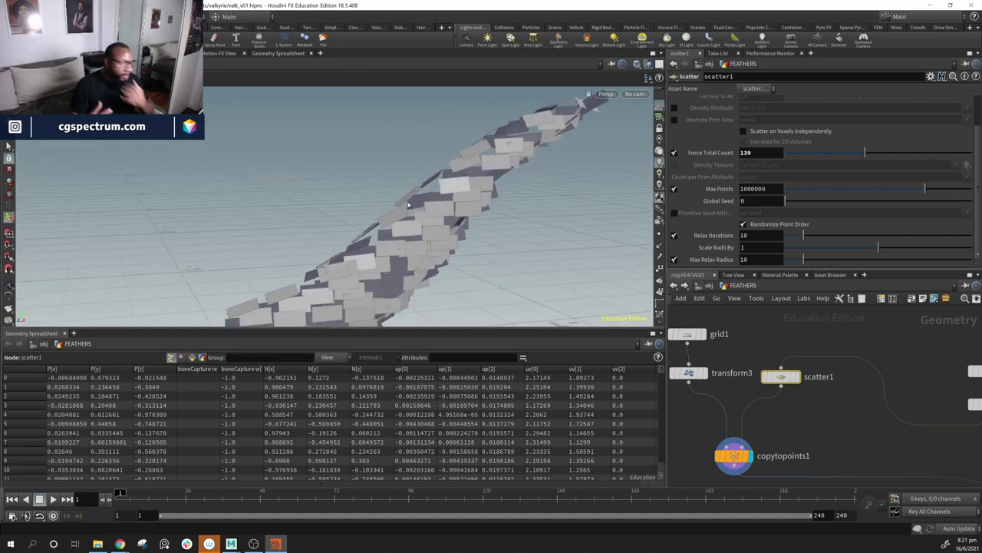
drag(443, 182, 493, 224)
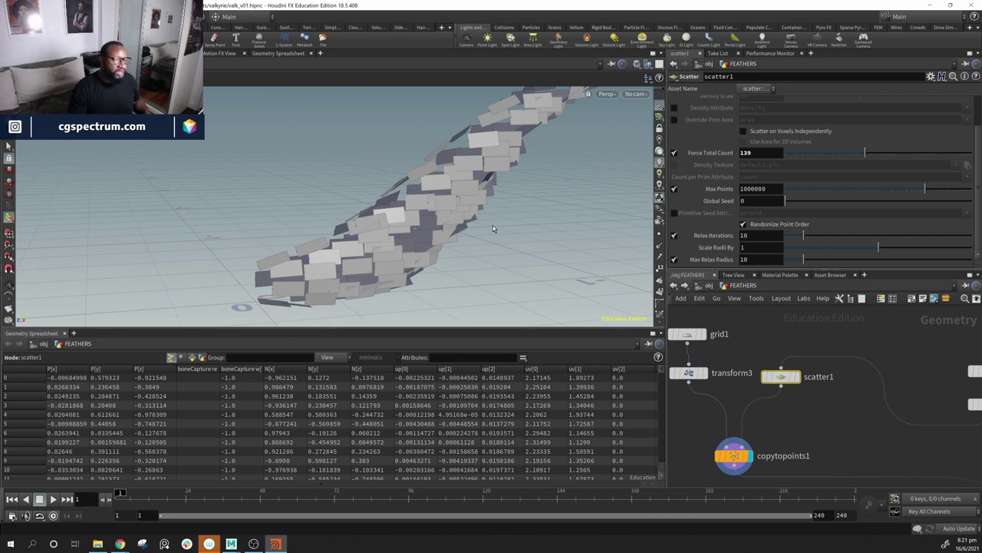
Step: Rearrange the remesh1, facet1, measure1 and scatter1 nodes into a column beside the grid1 branch, above copytopoints1
drag(598, 219, 371, 232)
drag(506, 246, 302, 223)
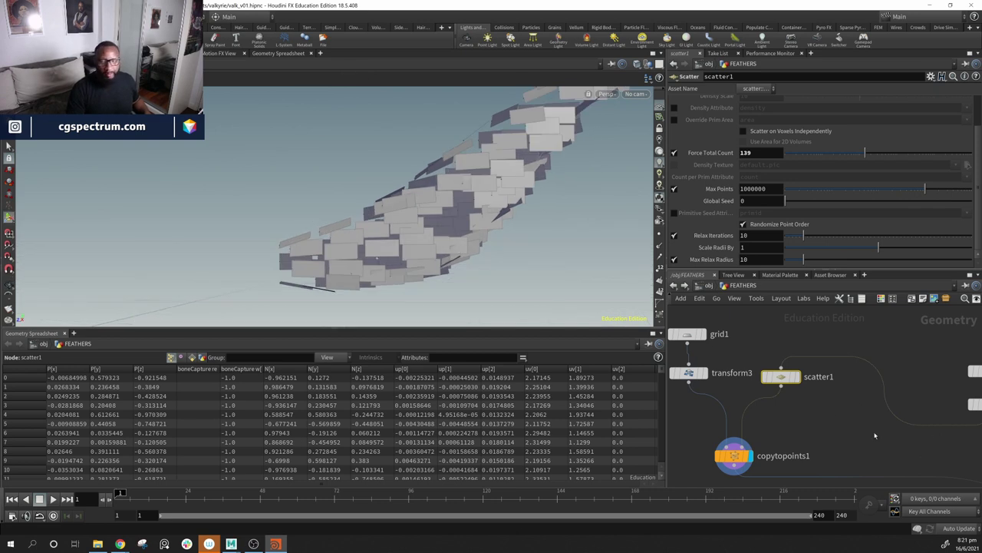
middle_drag(842, 438, 795, 394)
scroll(796, 393, down, 3)
middle_drag(896, 389, 811, 427)
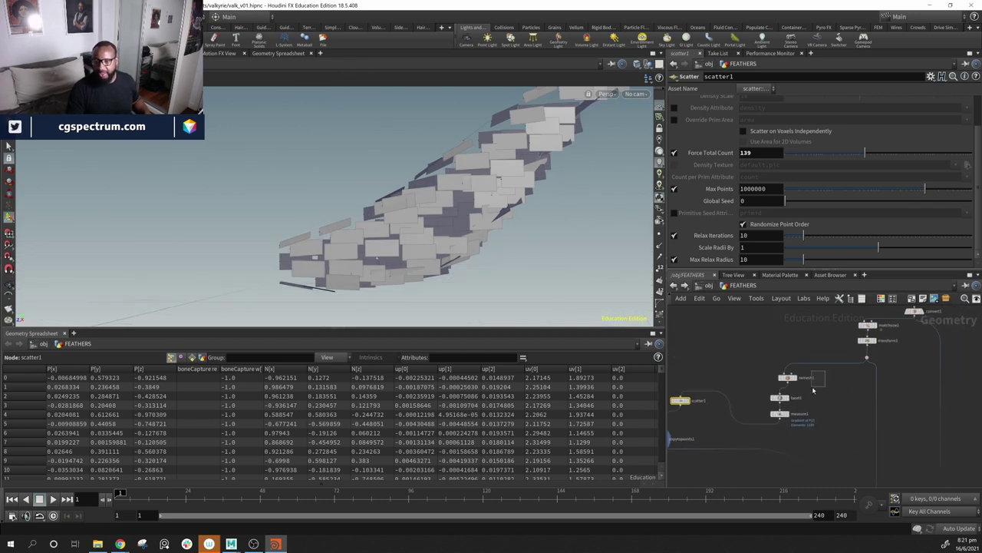
drag(813, 392, 780, 439)
middle_drag(780, 439, 844, 422)
drag(689, 354, 773, 482)
drag(742, 382, 864, 440)
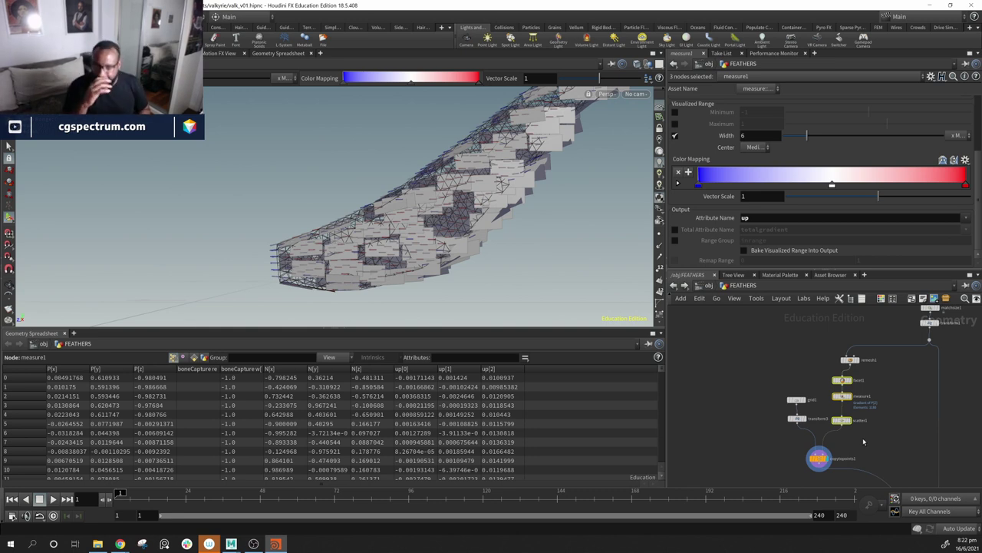
Step: Move scatter1 farther down to leave room in the network between it and measure1
scroll(866, 415, up, 3)
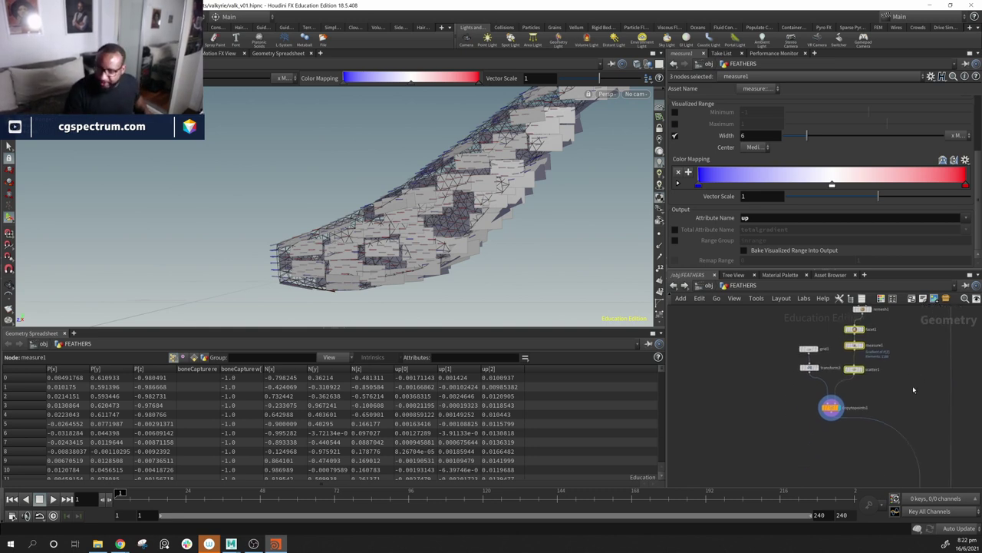
mouse_move(867, 386)
middle_down()
mouse_move(883, 414)
mouse_move(943, 392)
mouse_move(880, 392)
middle_up()
click(904, 399)
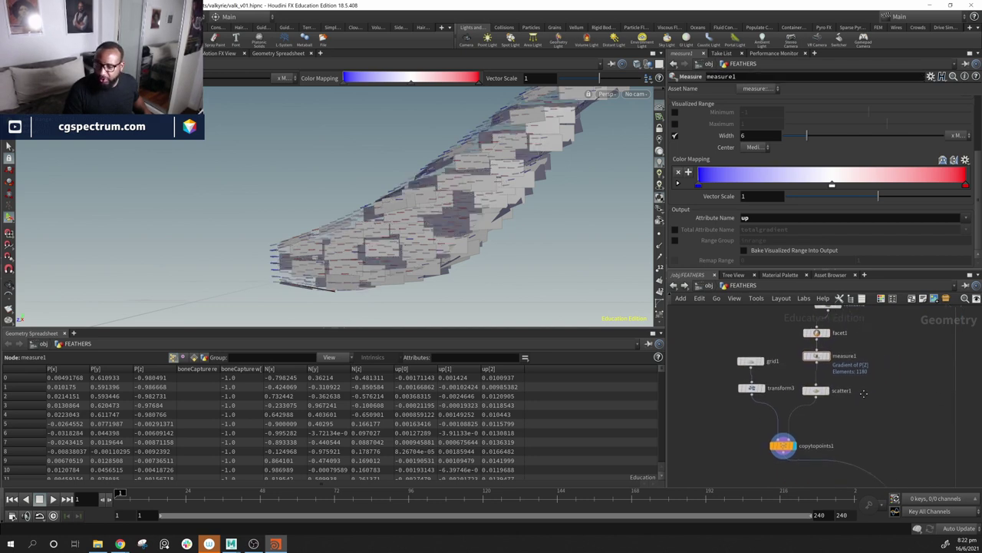
drag(816, 391, 800, 414)
middle_drag(883, 415, 845, 424)
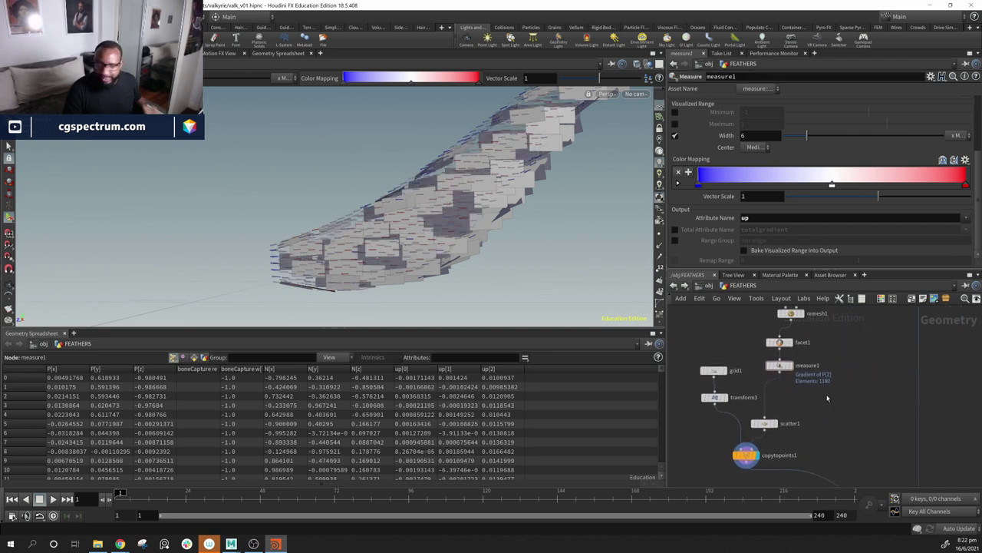
Step: Add a Comb node fed by measure1, display its result, and undo the accidental brush stroke
key(Tab)
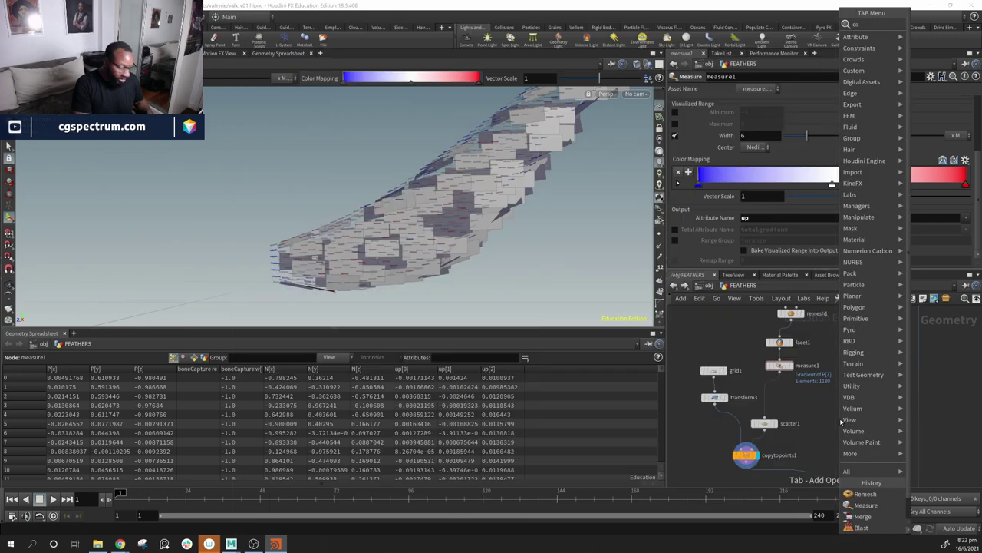
text(com)
key(Return)
click(840, 419)
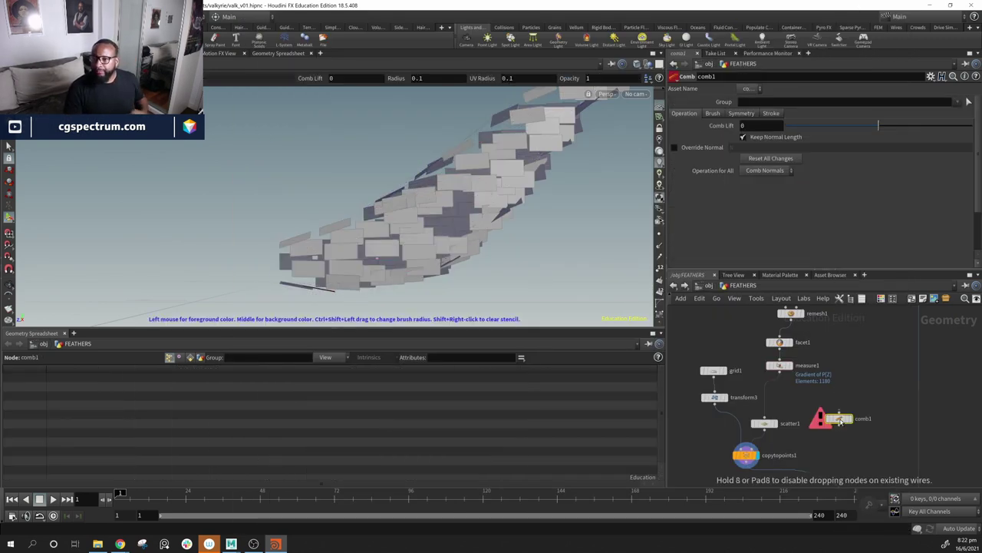
drag(779, 372, 840, 412)
click(851, 419)
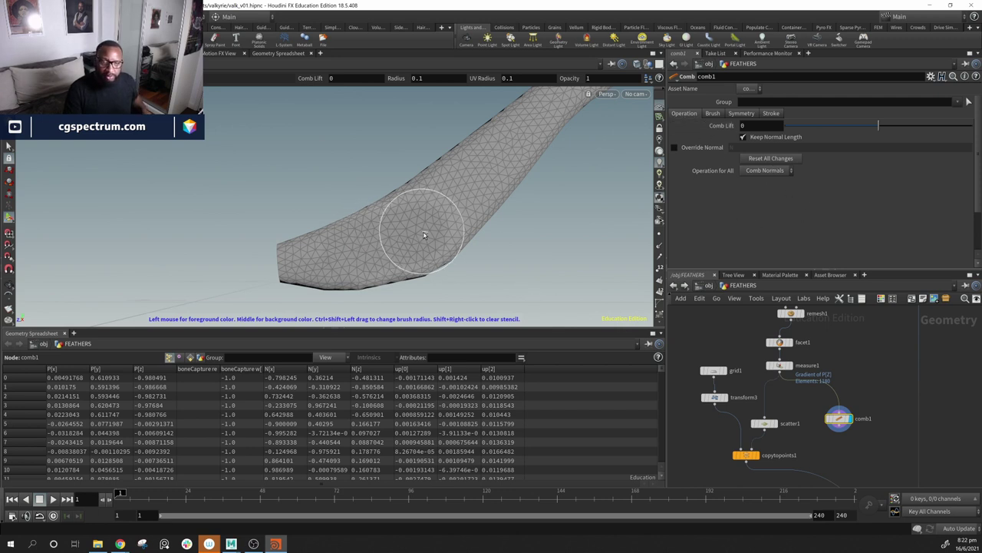
key(ctrl+z)
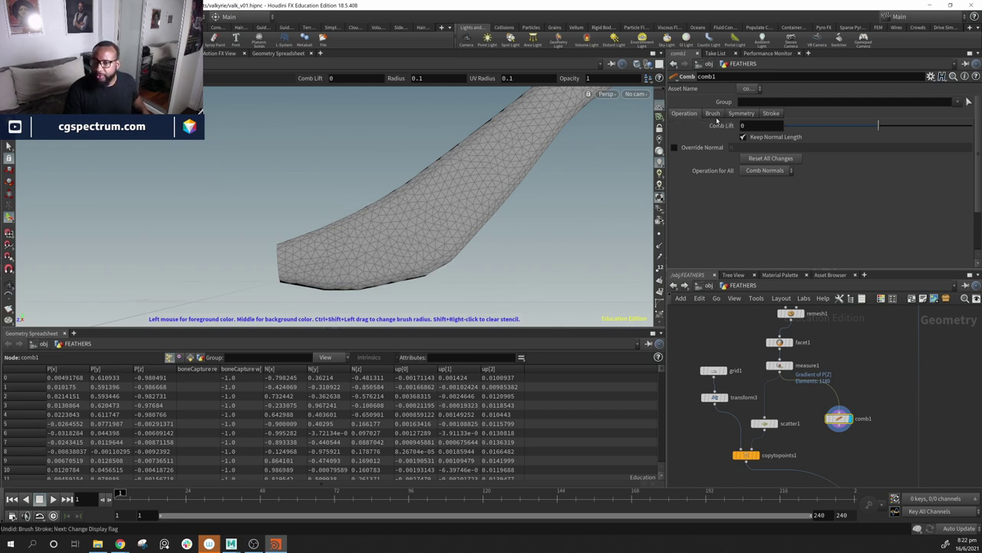
Step: Review comb1's settings and make it override the normal with the up attribute
click(714, 114)
click(741, 114)
click(771, 114)
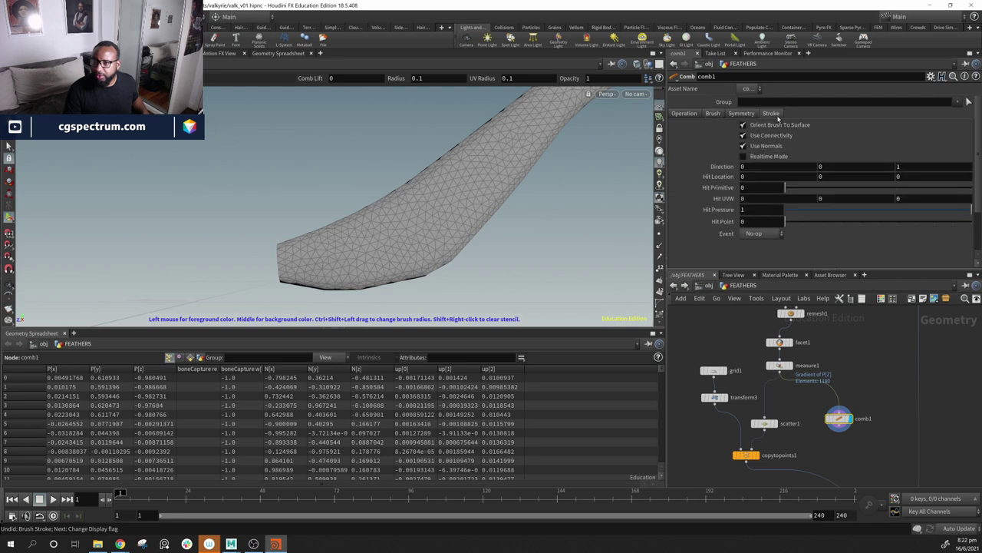
click(741, 113)
click(713, 113)
click(684, 114)
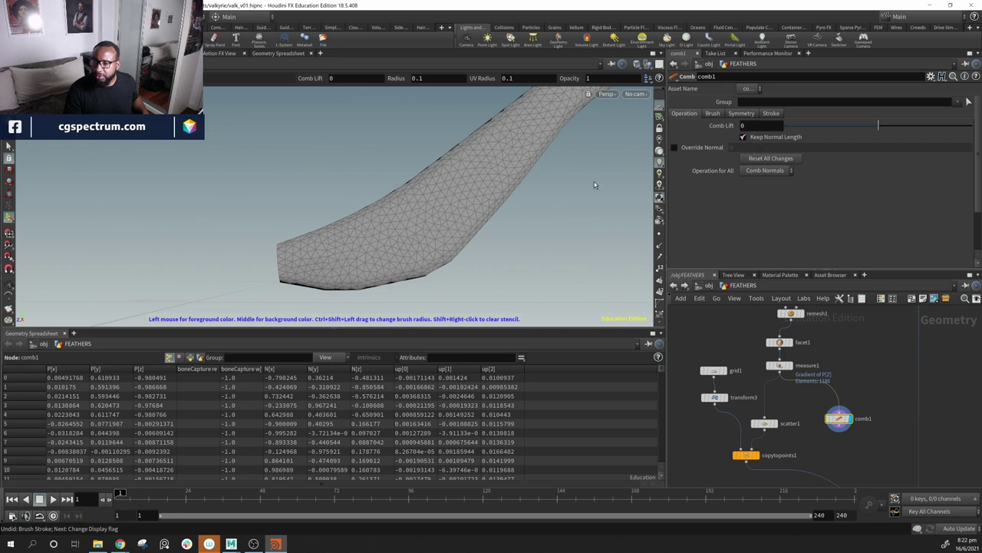
click(674, 147)
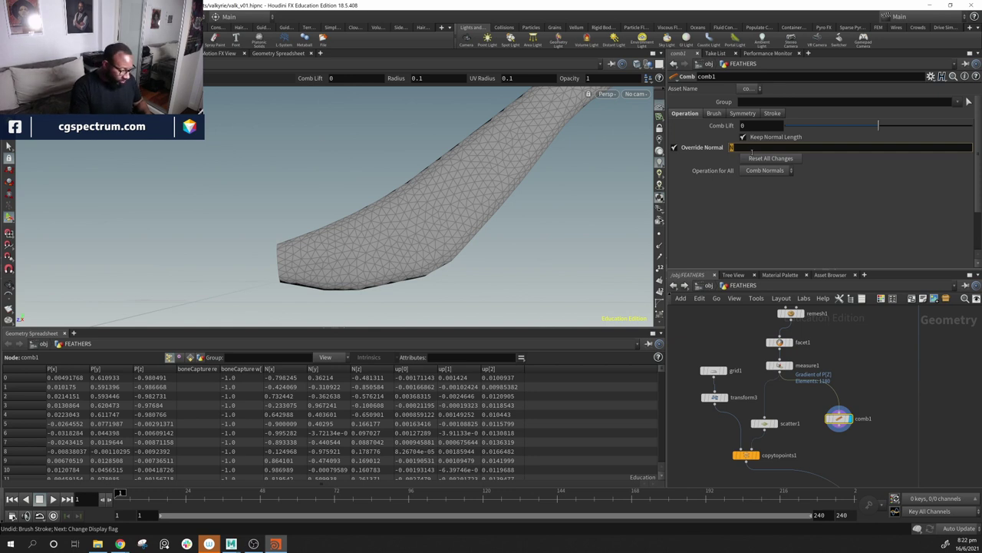
key(Return)
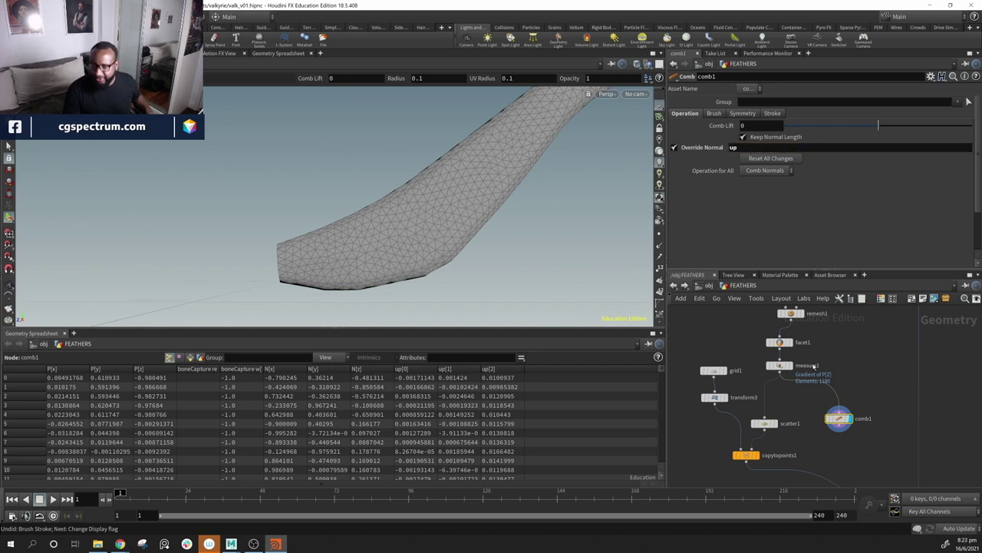
Step: Compare measure1 with comb1 and turn on a visualizer for the up attribute from comb1's node info
click(779, 365)
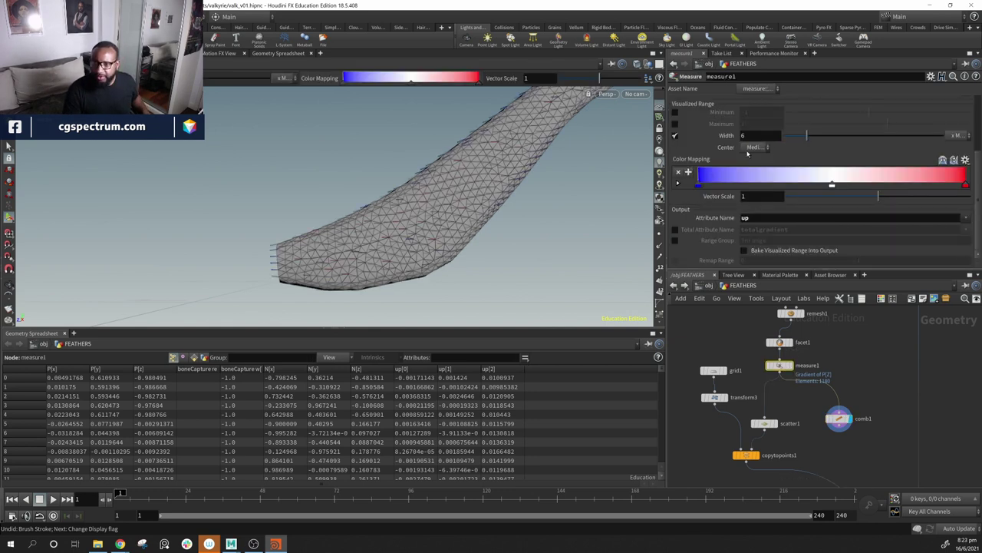
click(840, 419)
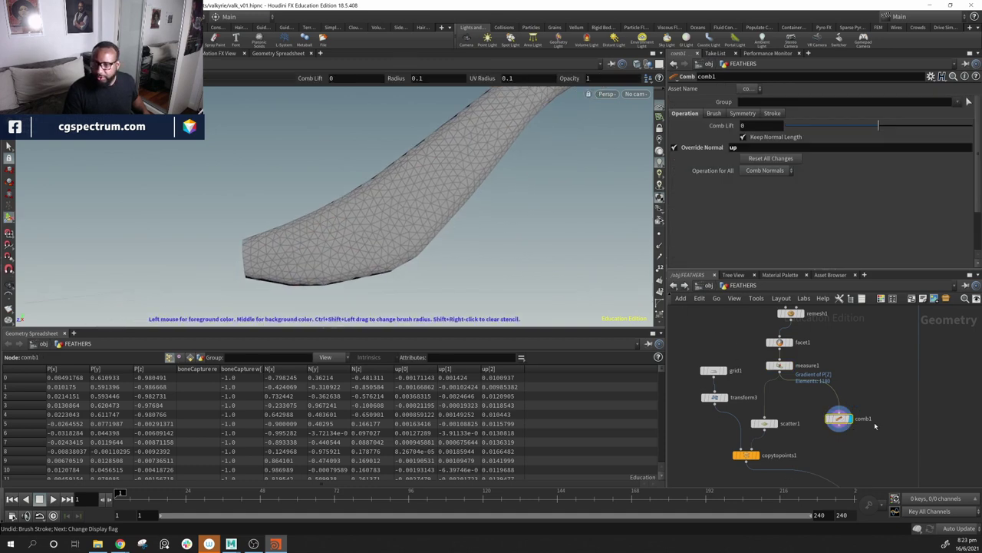
mouse_move(828, 421)
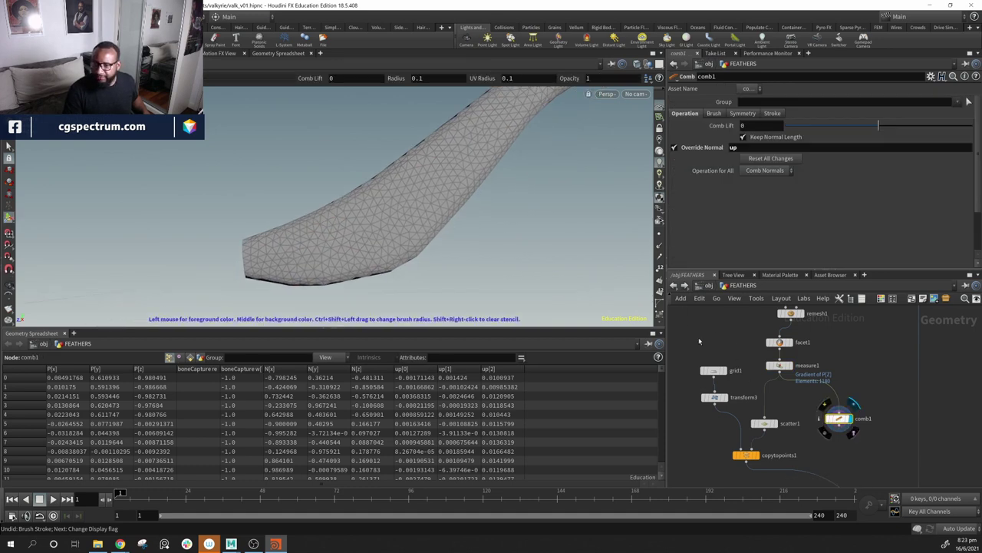
click(820, 420)
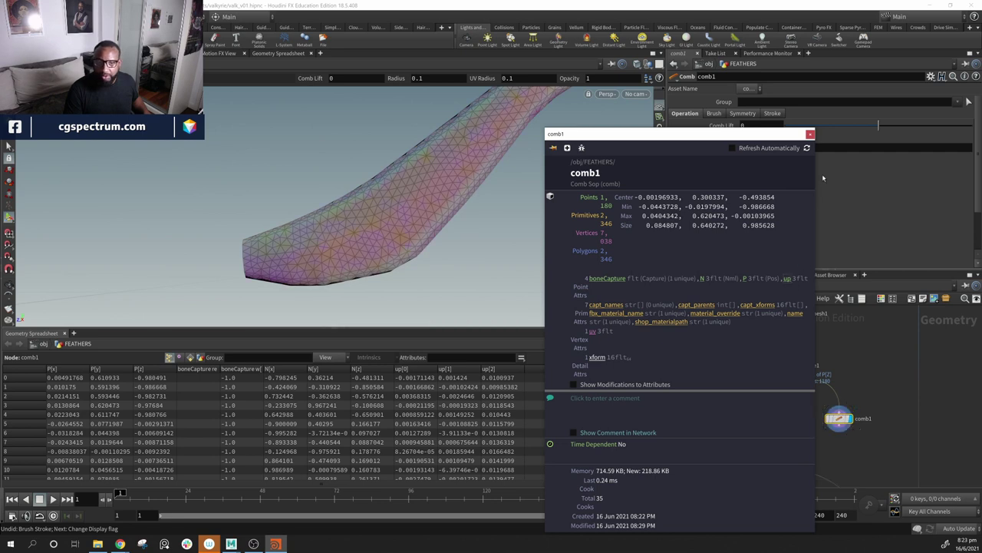
click(810, 135)
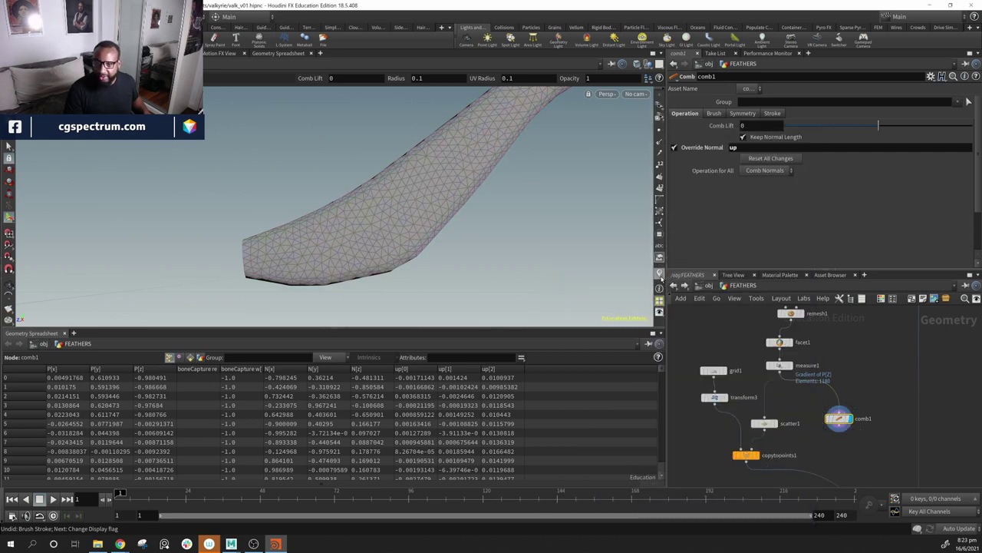
Step: Change the up visualizer's type to Marker with the Vector style
click(659, 273)
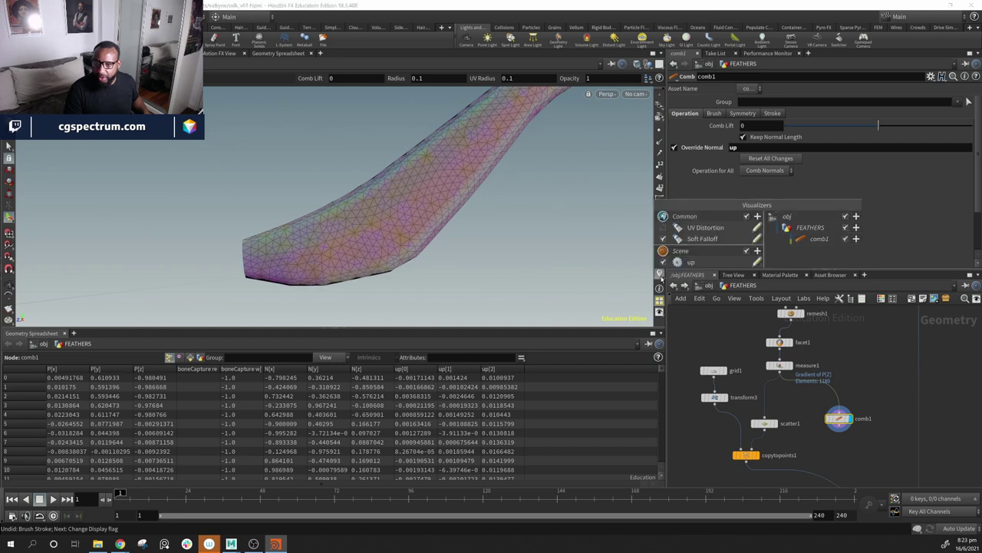
click(757, 261)
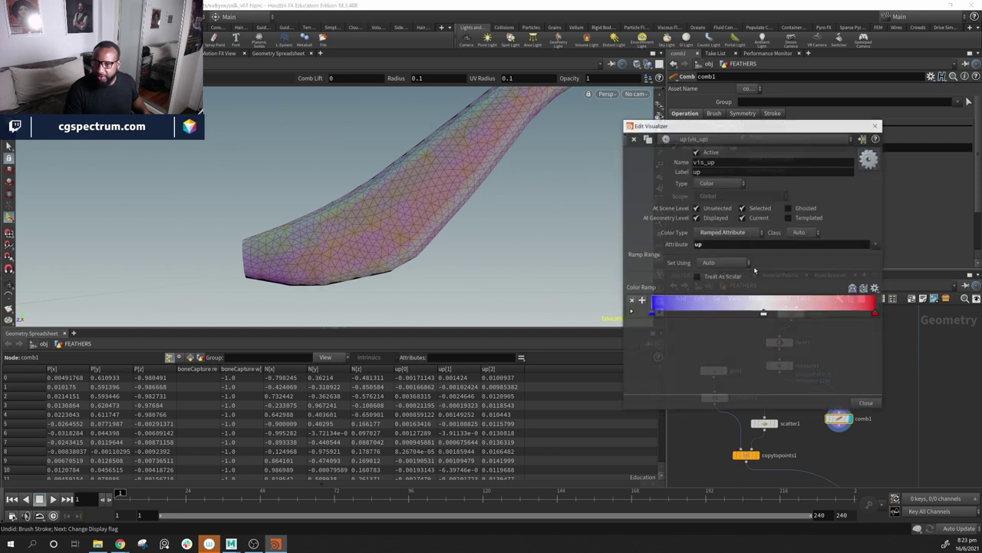
click(720, 184)
click(721, 194)
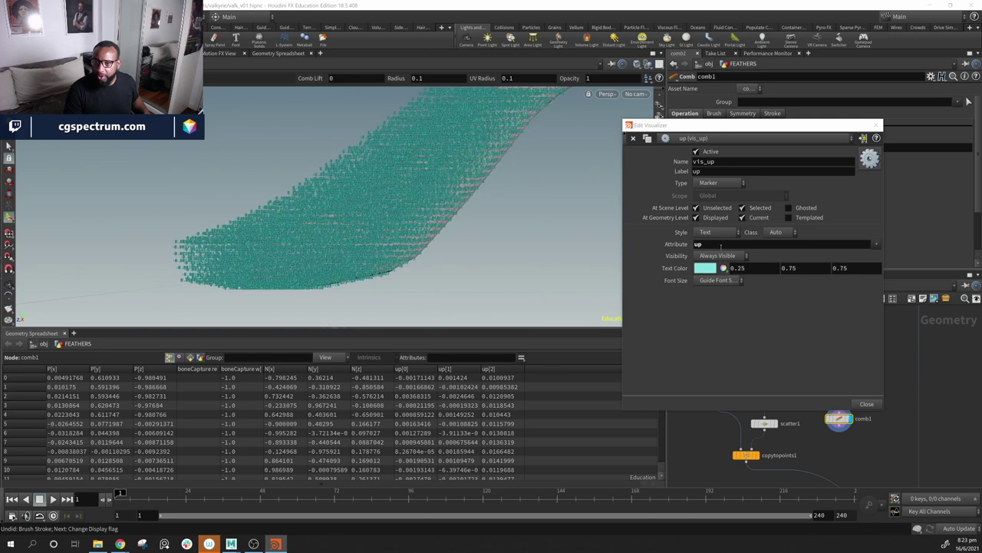
click(715, 232)
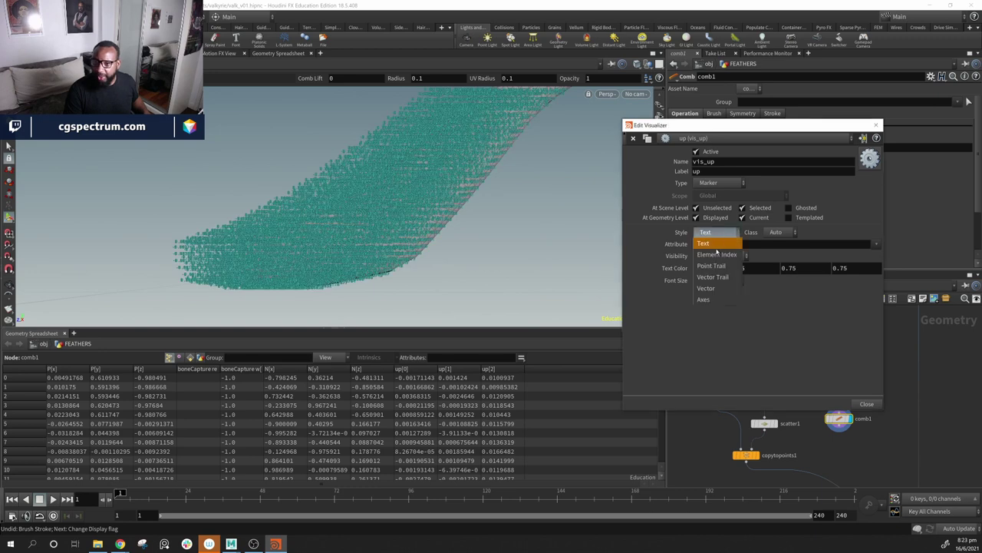
click(716, 289)
alt+drag(522, 218, 537, 170)
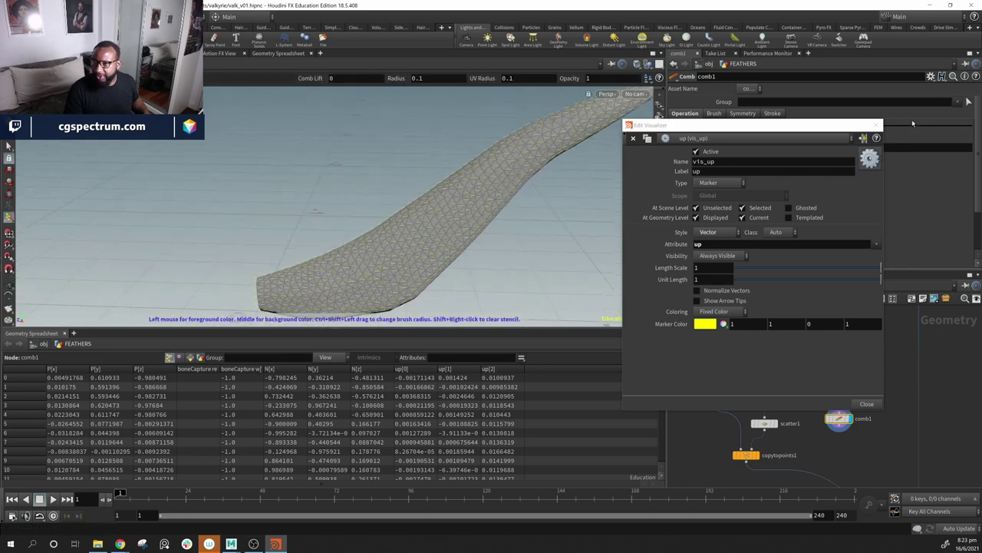
click(867, 403)
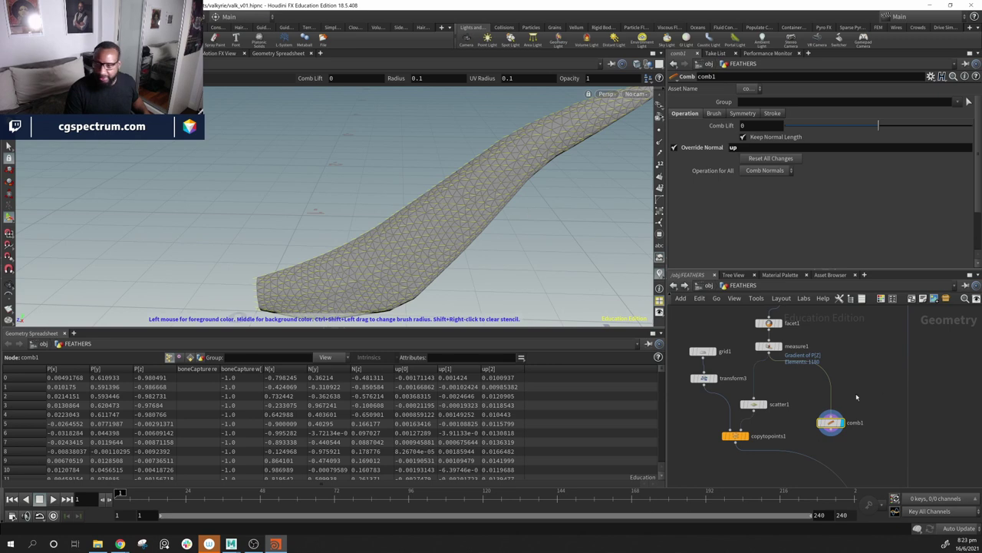
Step: Insert an Attribute Expression node on the connection between measure1 and comb1
key(Tab)
text(a e)
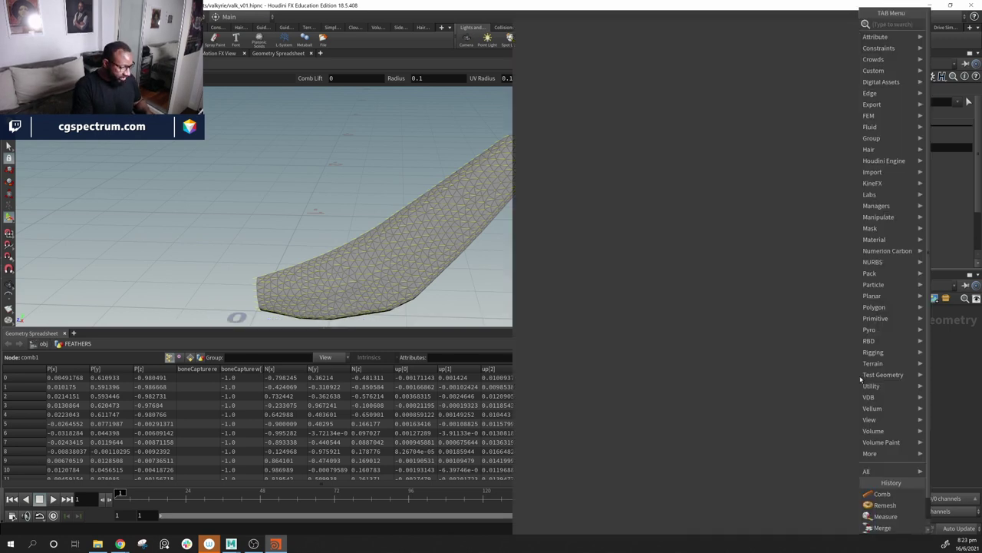
key(Down)
key(Return)
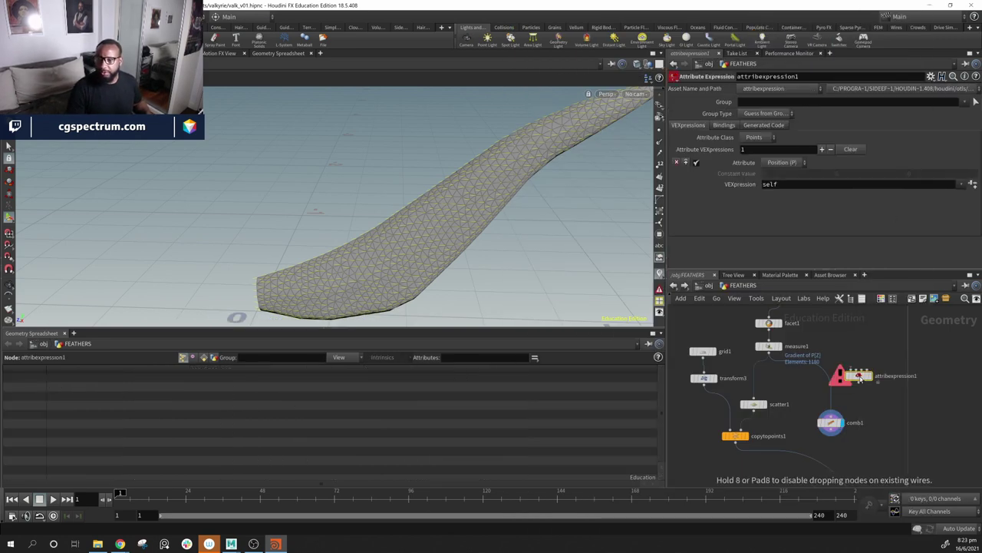
click(827, 388)
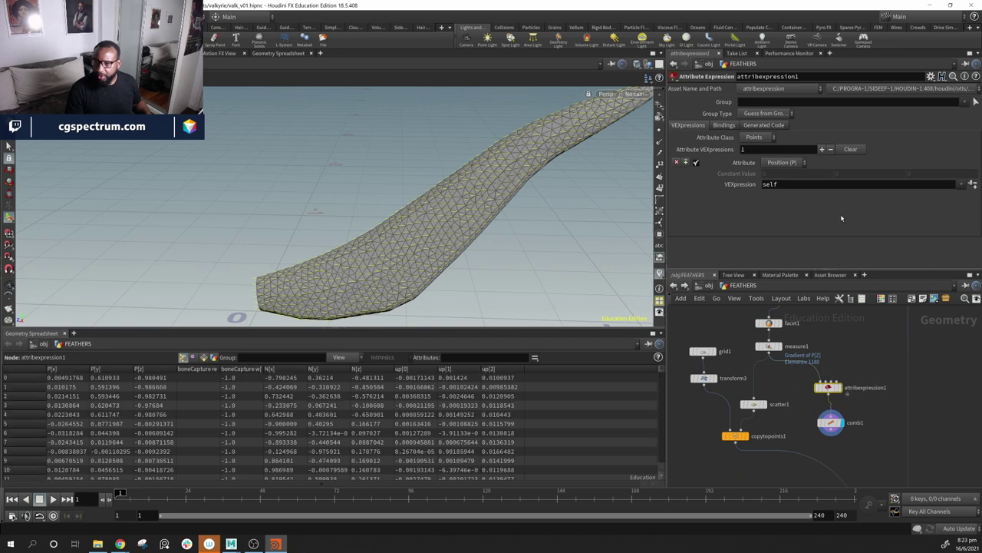
Step: Set attribexpression1 to the custom attribute up with the VEXpression -self
click(782, 162)
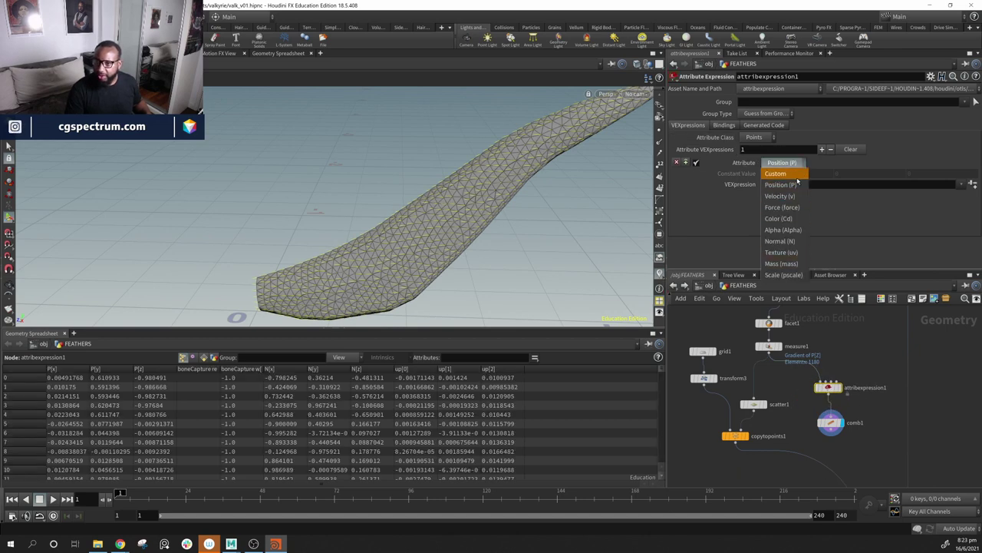
click(798, 174)
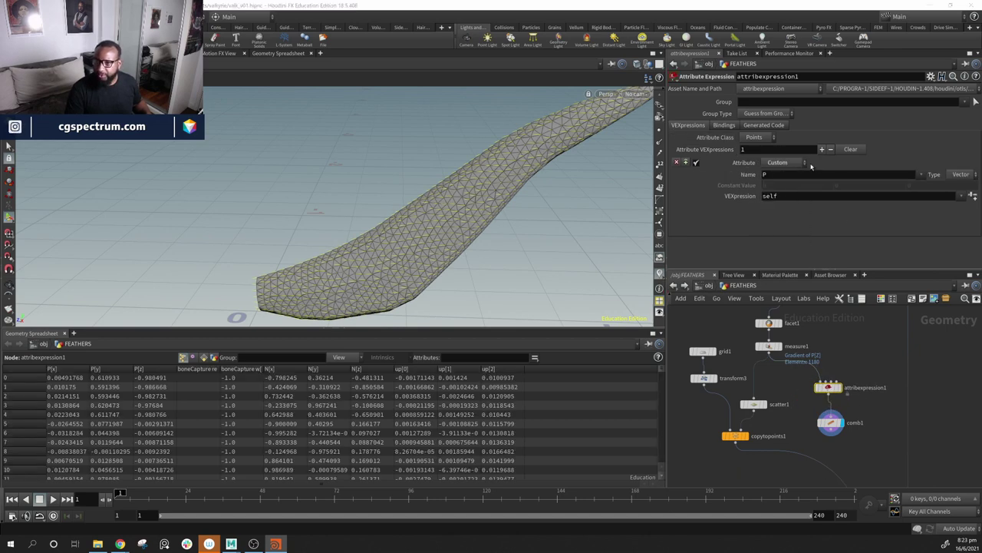
click(922, 174)
click(936, 219)
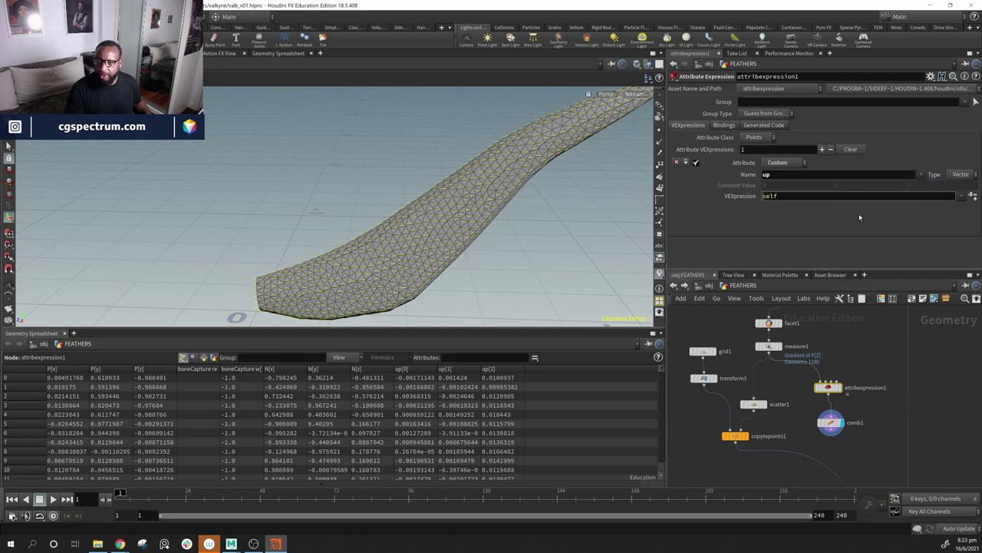
text(-)
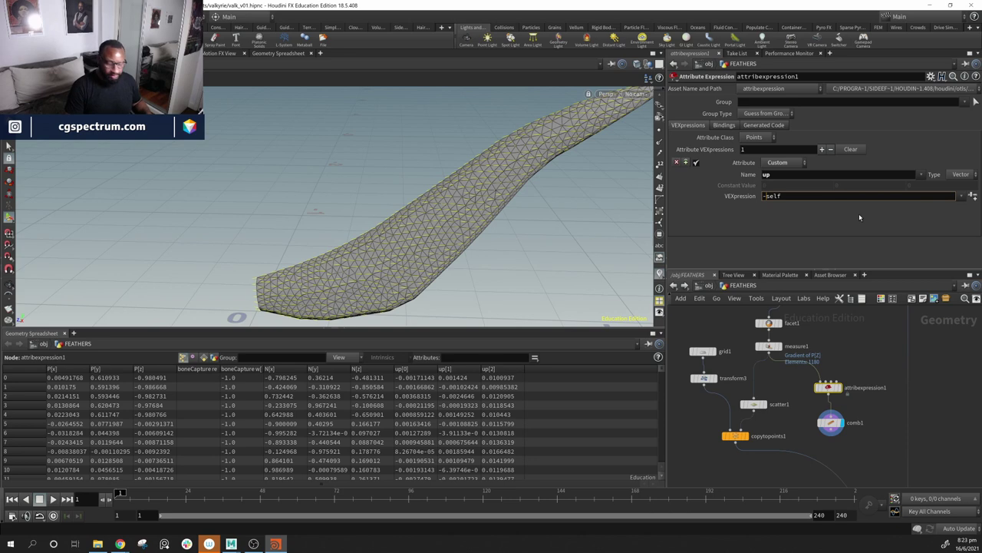
key(Return)
Step: Check the up vectors around the mesh end and connect comb1's output to scatter1's input
alt+middle_drag(440, 248, 471, 225)
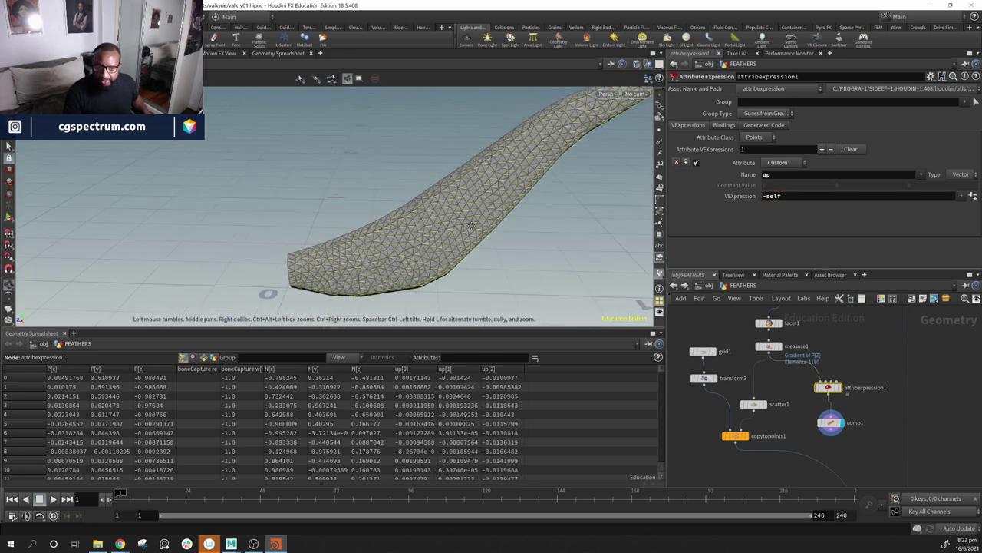
drag(472, 225, 437, 226)
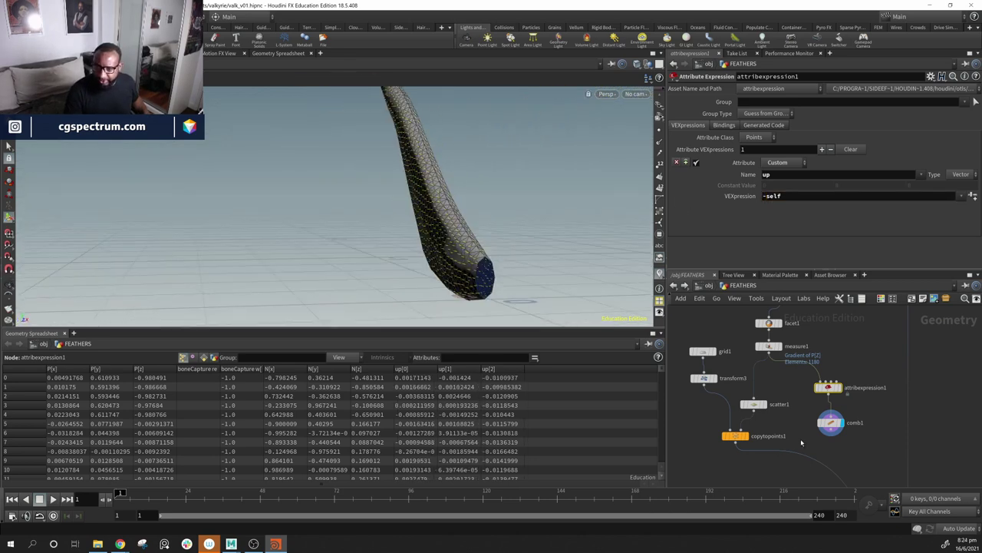
drag(831, 435, 755, 398)
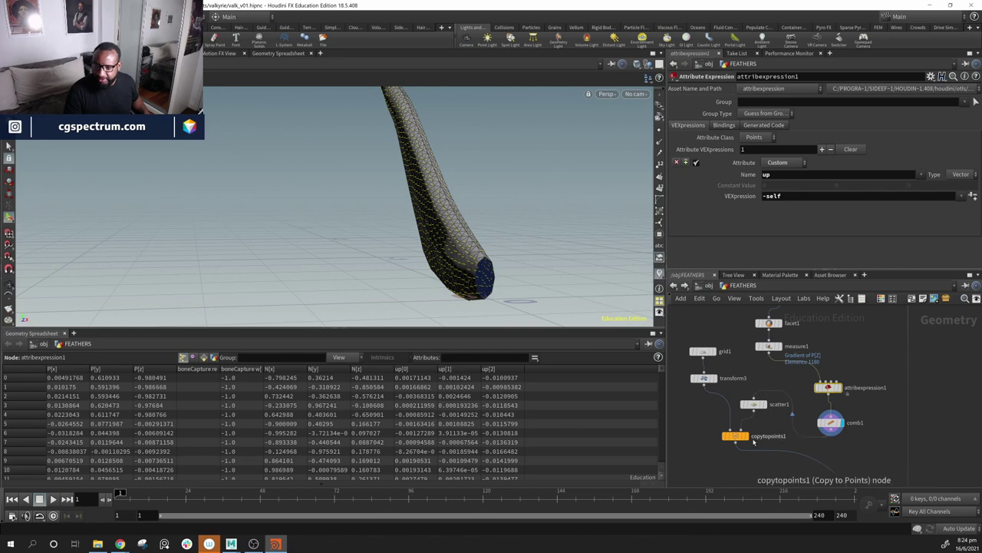
Step: Display the copytopoints1 result and check grid1's card against the copied cards in the viewport
click(749, 437)
alt+drag(440, 233, 338, 231)
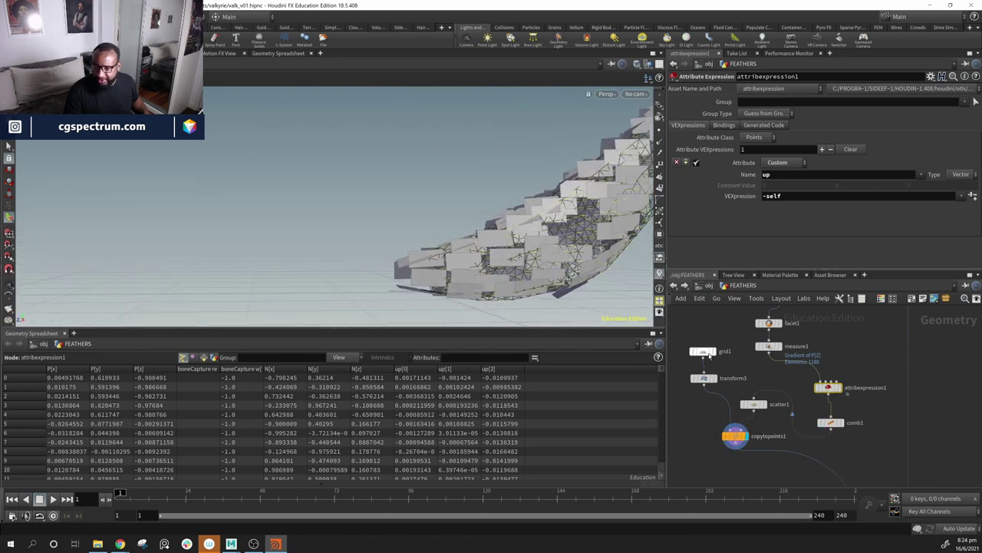
click(703, 351)
key(Return)
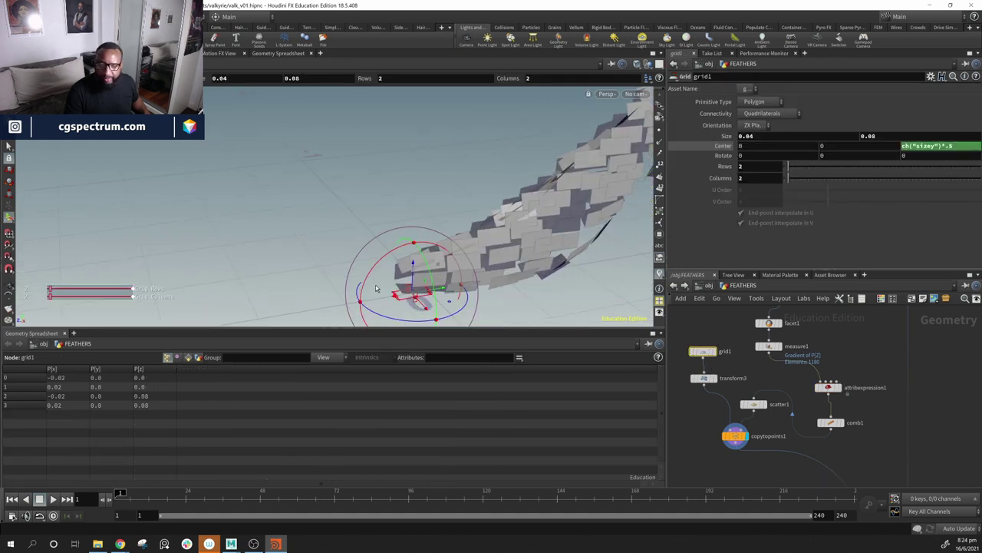
Step: Flip the card orientation with transform3, setting Rotate to -90 in X and 180 in Y
click(703, 377)
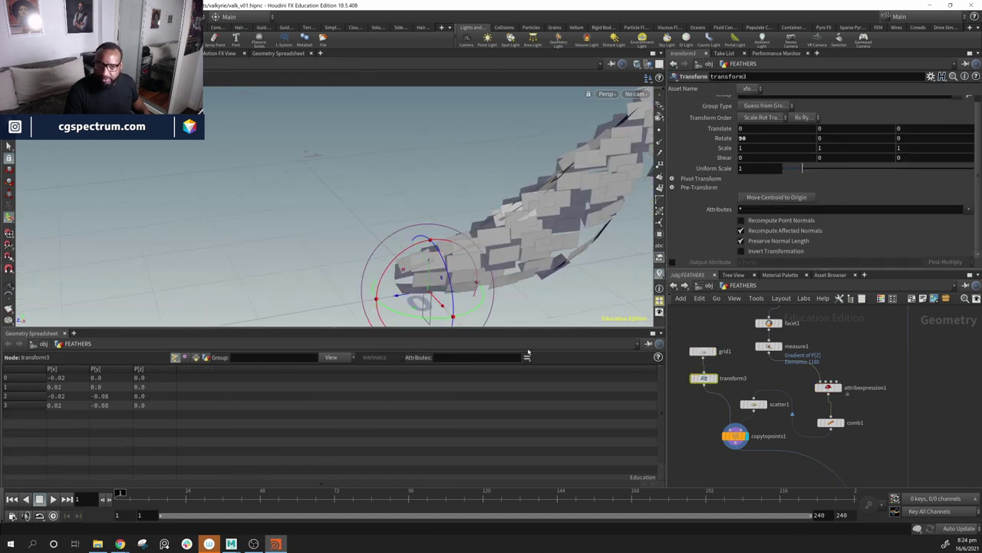
drag(400, 260, 442, 303)
key(Escape)
drag(504, 305, 472, 304)
alt+drag(526, 219, 461, 181)
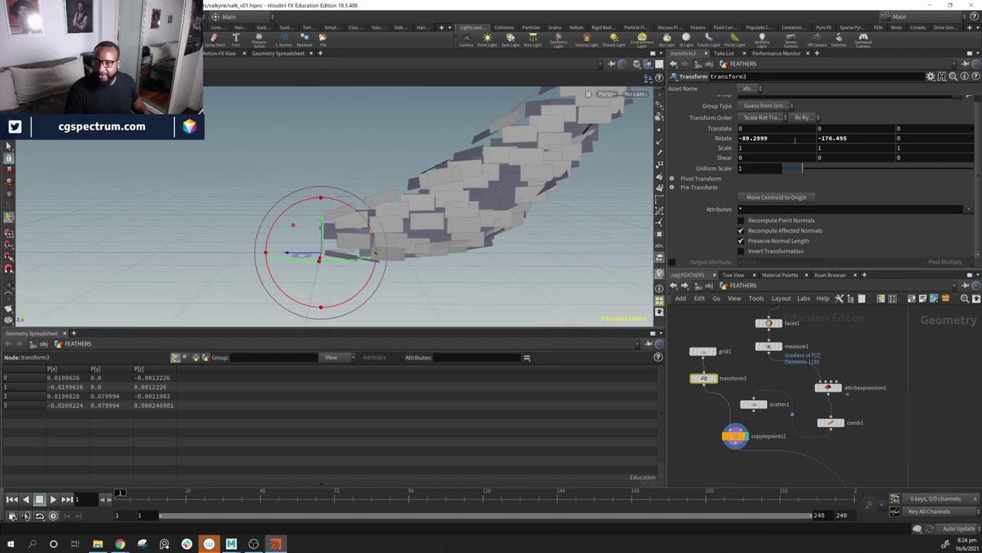
text(180)
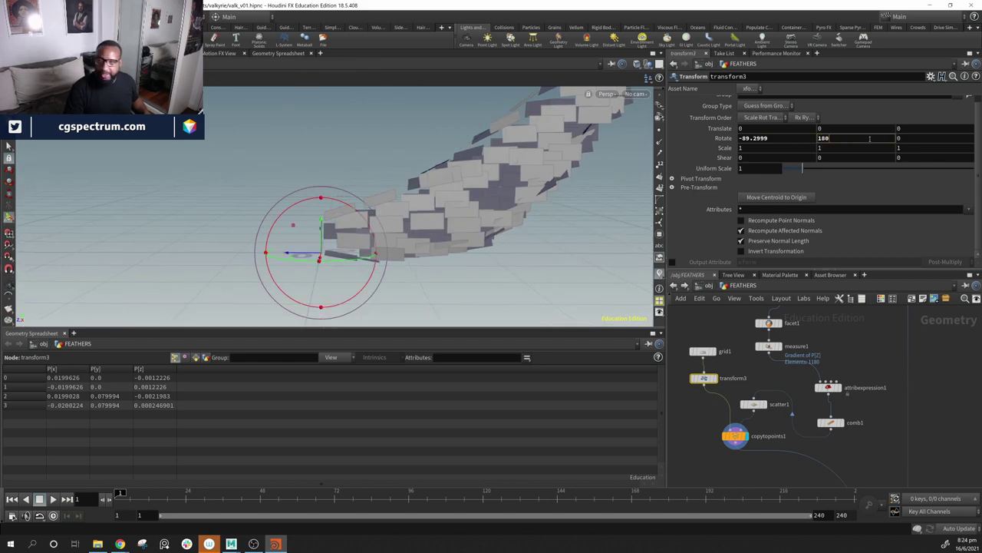
key(Return)
drag(743, 138, 704, 141)
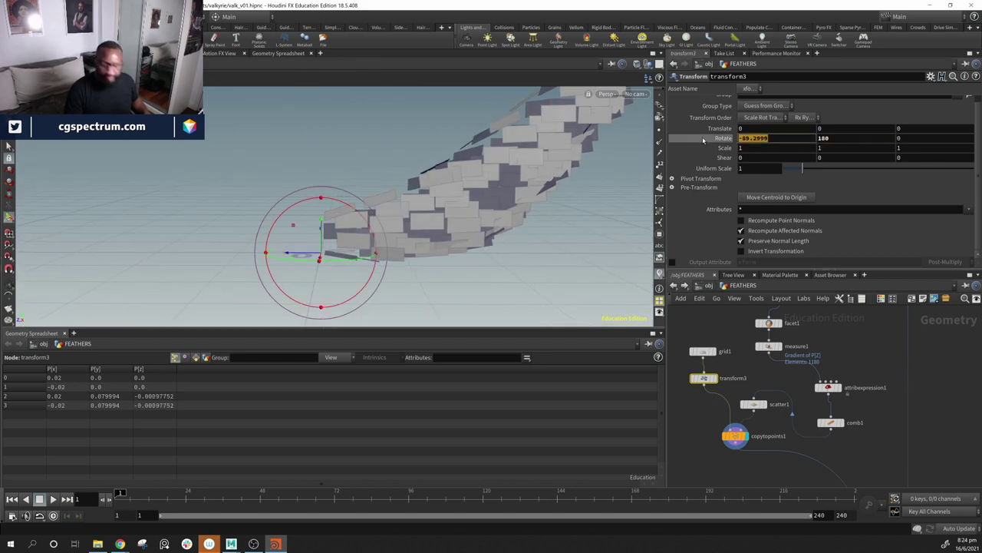
text(90)
key(Return)
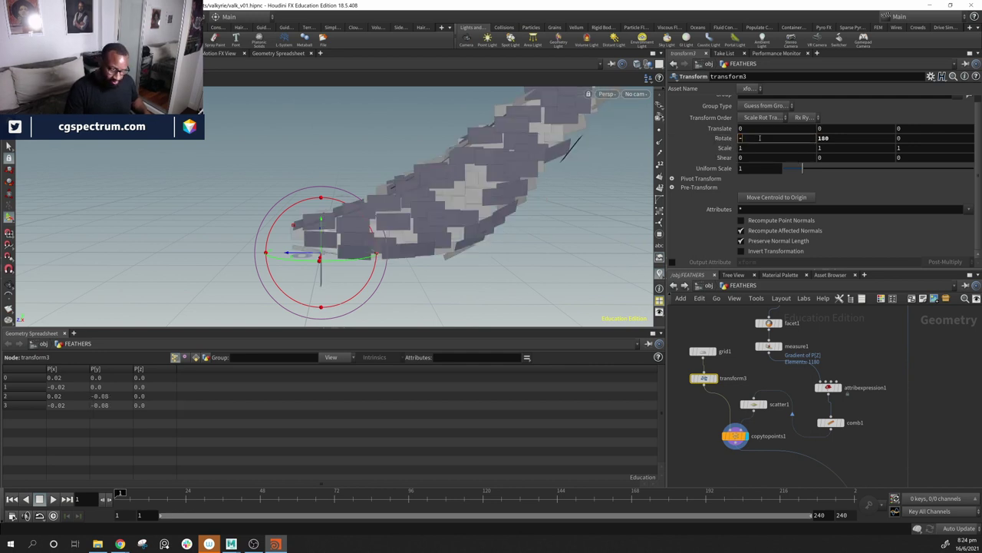
key(Return)
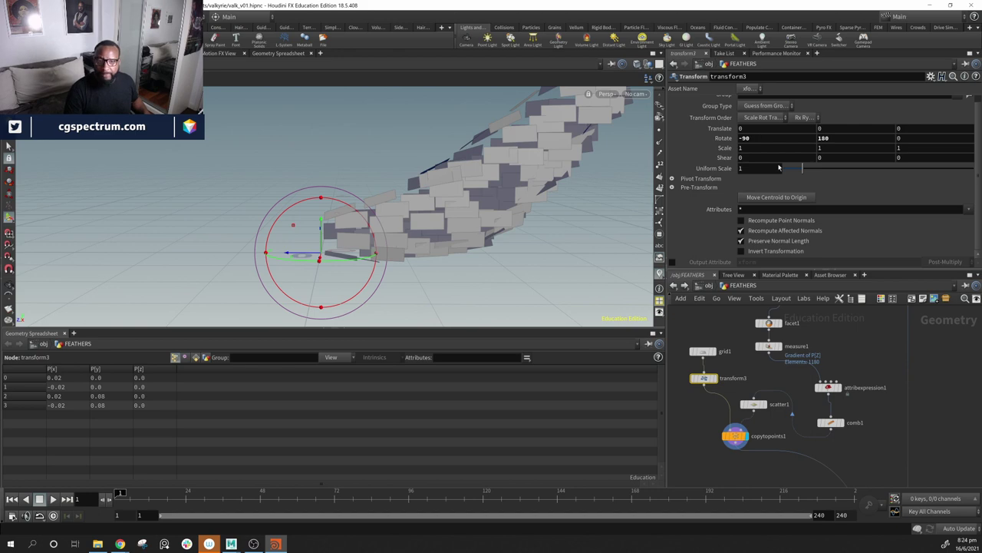
Step: Comb the up vectors with comb1 at brush radius 0.1 so the cards near the mesh's flat end angle downward
click(831, 422)
key(Return)
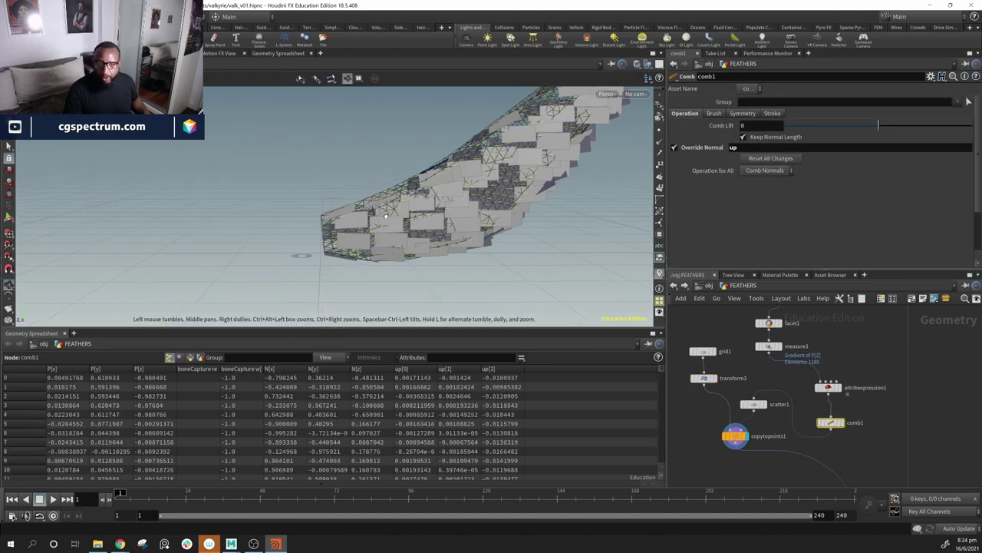
mouse_move(371, 233)
mouse_down()
mouse_move(430, 227)
mouse_move(453, 240)
mouse_move(472, 201)
mouse_move(507, 195)
mouse_move(541, 157)
mouse_move(569, 164)
mouse_move(491, 173)
mouse_move(520, 171)
mouse_move(574, 129)
mouse_move(595, 135)
mouse_up()
key(Escape)
key(Return)
alt+middle_drag(614, 137, 485, 213)
mouse_move(454, 188)
mouse_down()
mouse_move(504, 169)
mouse_move(472, 166)
mouse_move(451, 178)
mouse_move(443, 216)
mouse_move(459, 205)
mouse_move(392, 198)
mouse_move(393, 213)
mouse_move(370, 223)
mouse_move(381, 244)
mouse_move(412, 250)
mouse_move(381, 226)
mouse_move(445, 212)
mouse_move(421, 190)
mouse_move(458, 209)
mouse_move(414, 241)
mouse_up()
drag(424, 246, 426, 248)
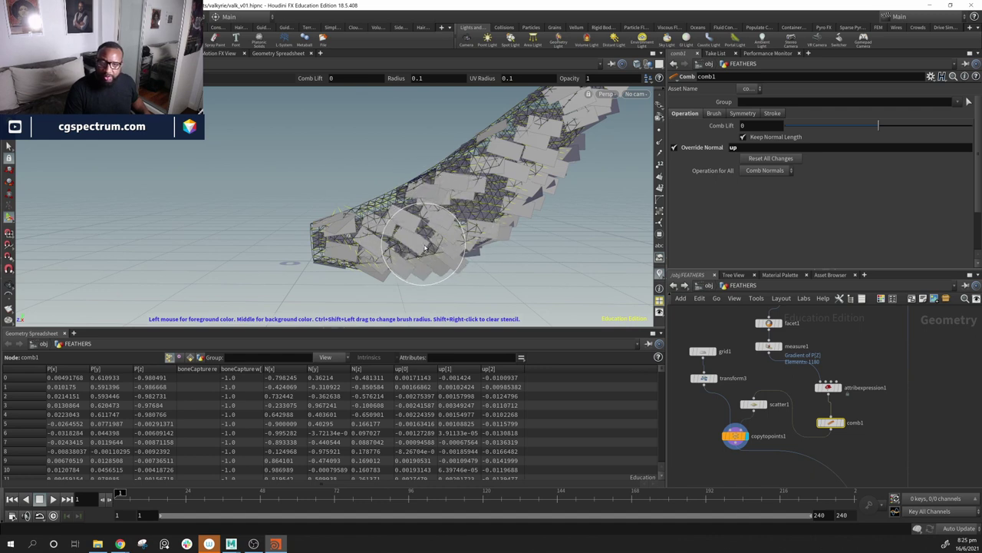
Step: Reduce comb1's brush radius to about 0.045 and comb the cards along the upper ridge of the mesh
mouse_move(458, 217)
mouse_down()
mouse_move(522, 188)
mouse_move(360, 250)
mouse_move(368, 256)
mouse_move(437, 222)
mouse_move(520, 221)
mouse_move(515, 237)
mouse_up()
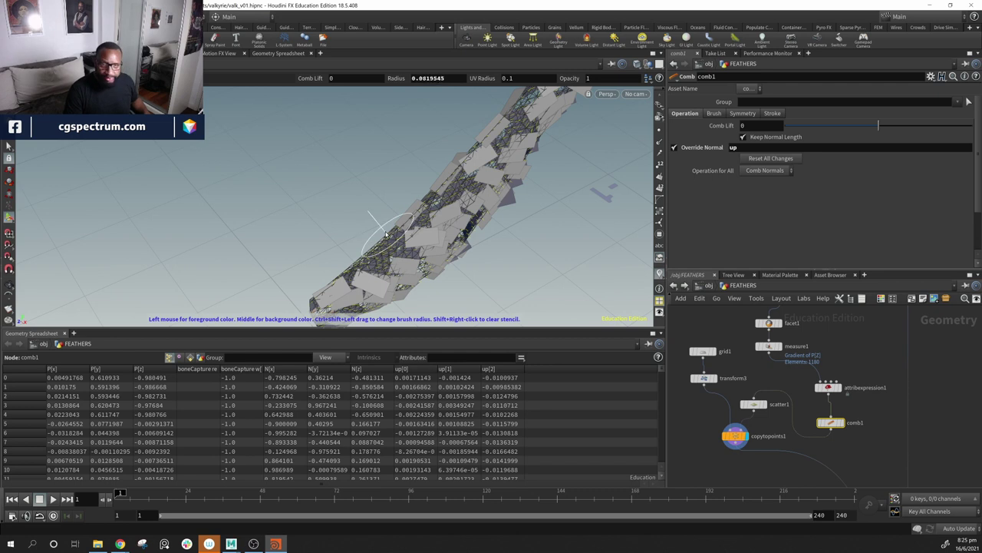
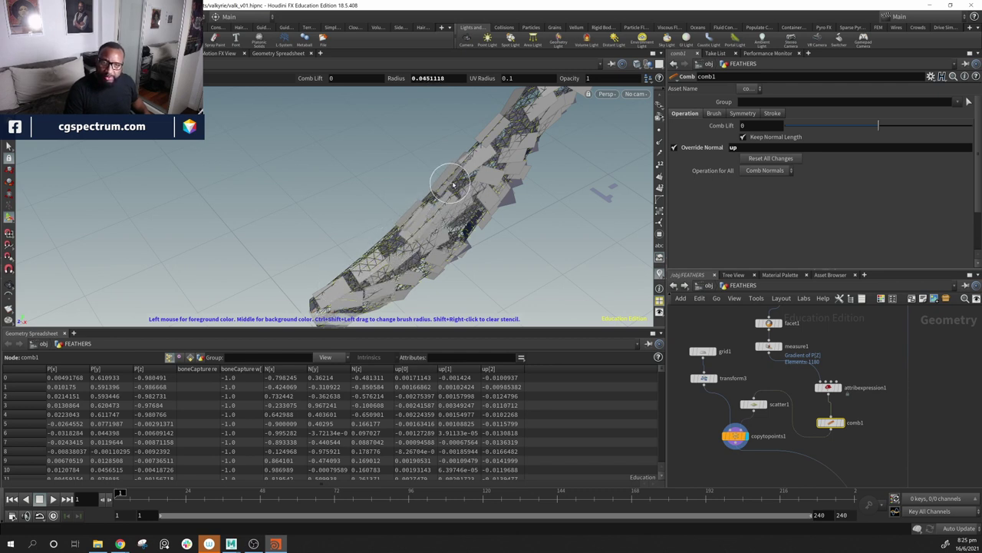
alt+drag(452, 184, 420, 249)
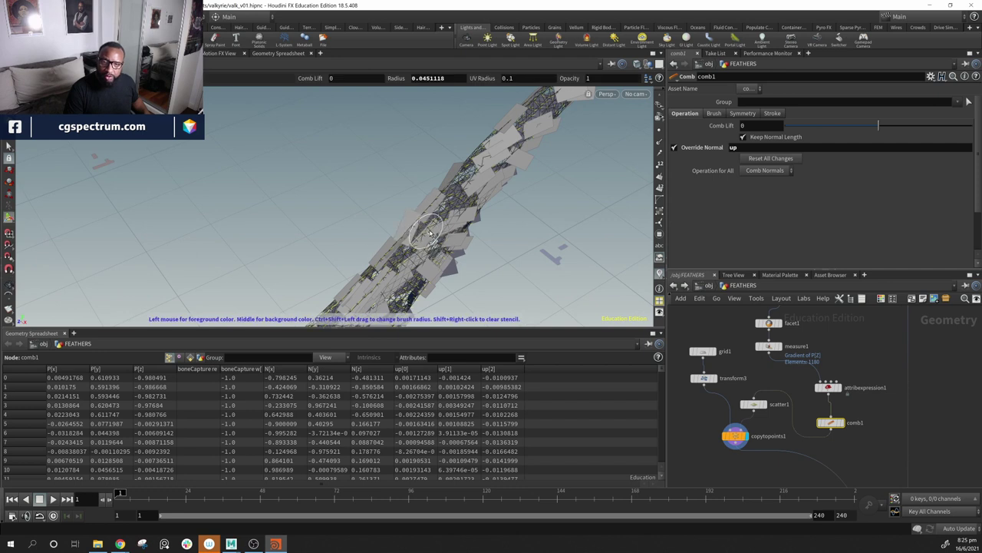
alt+drag(446, 201, 427, 263)
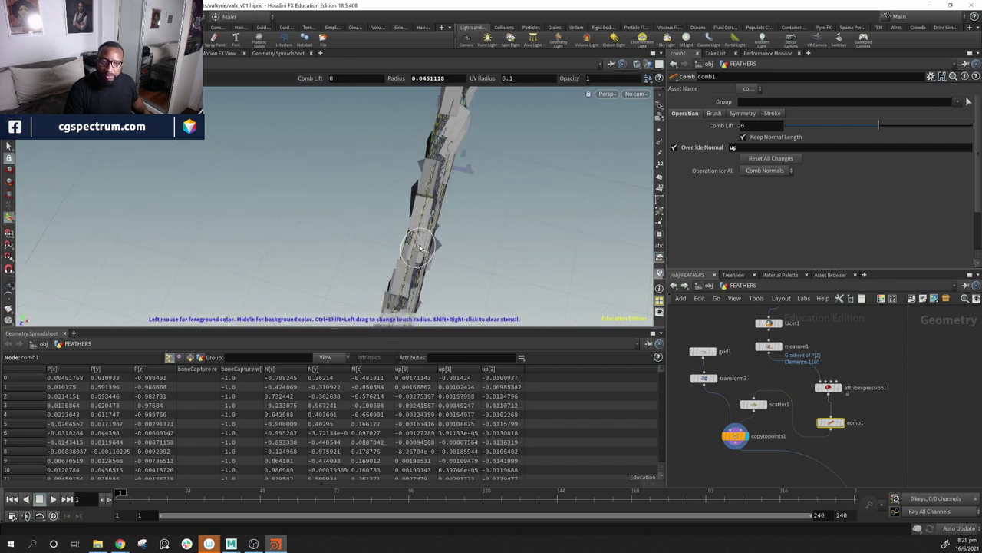
alt+drag(430, 193, 449, 283)
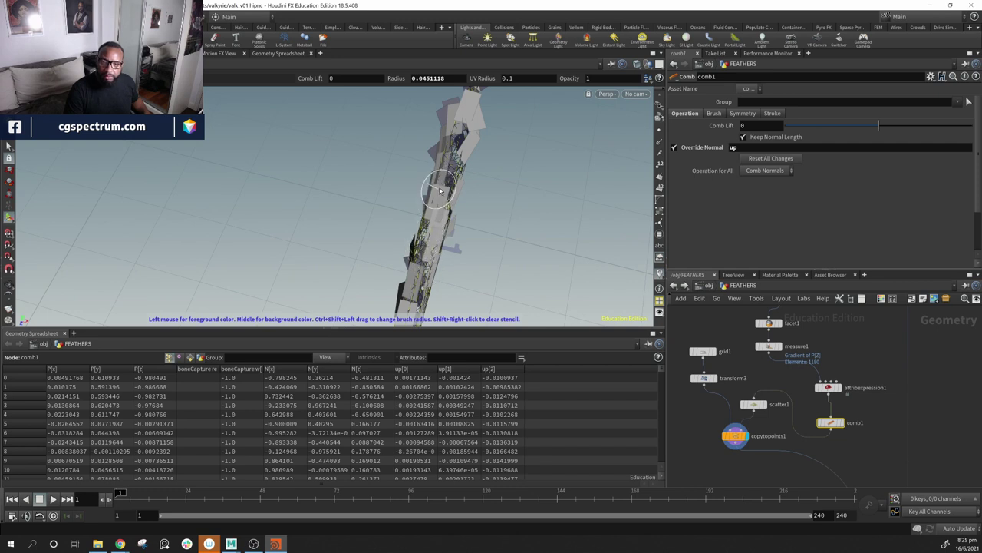
alt+drag(440, 191, 442, 316)
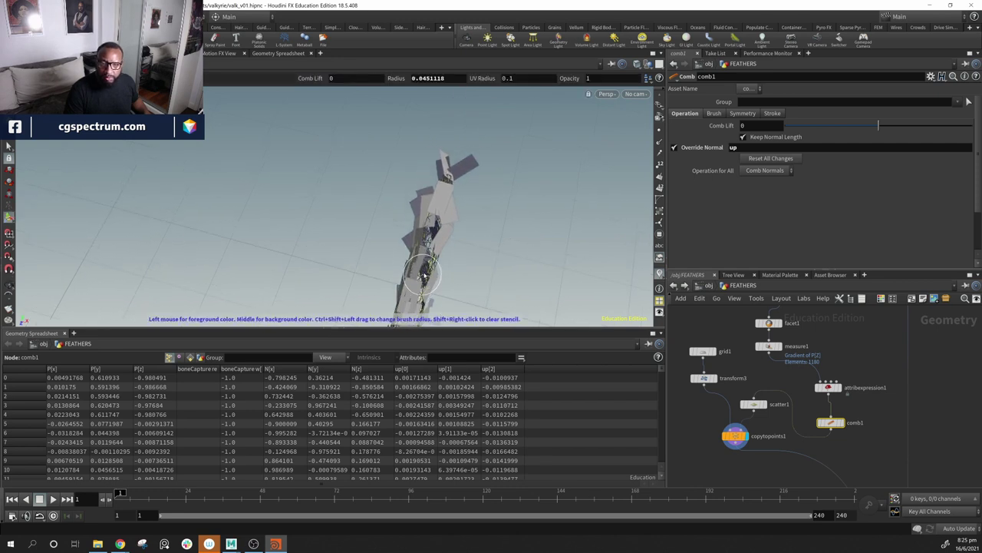
mouse_move(442, 205)
mouse_down()
mouse_move(445, 193)
mouse_move(478, 202)
mouse_move(429, 219)
mouse_move(417, 182)
mouse_move(512, 212)
mouse_move(491, 230)
mouse_move(494, 246)
mouse_move(315, 292)
mouse_move(299, 265)
mouse_move(304, 275)
mouse_move(281, 300)
mouse_move(330, 246)
mouse_move(355, 259)
mouse_up()
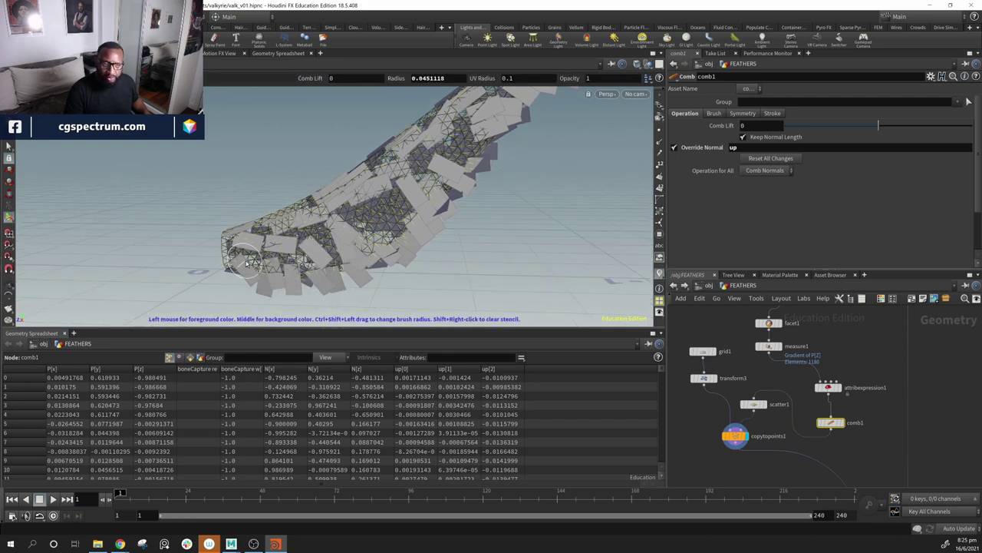
Step: Enlarge comb1's brush radius to about 0.067 and comb the cards along the side from the flat end upward
mouse_move(247, 263)
mouse_down()
mouse_move(322, 268)
mouse_move(356, 245)
mouse_up()
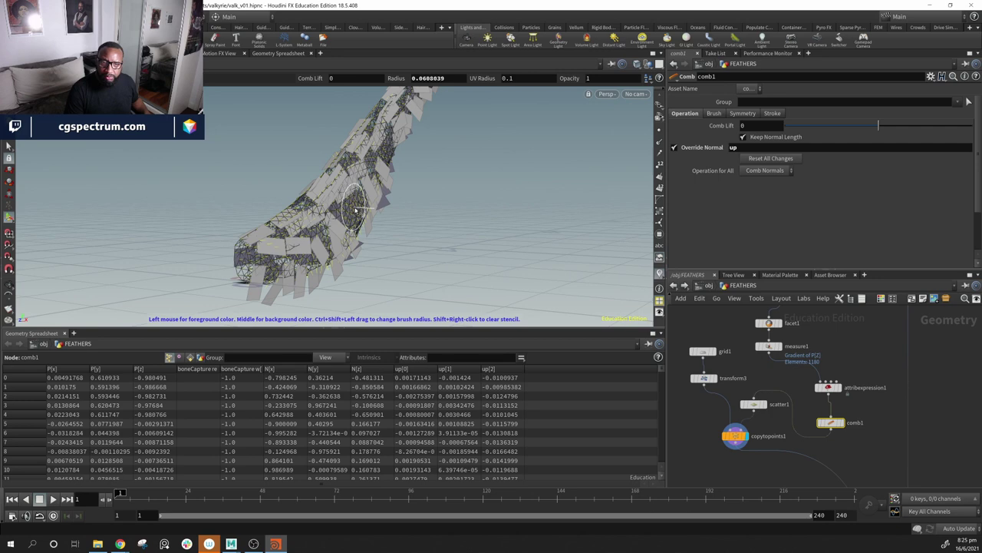
scroll(355, 207, up, 2)
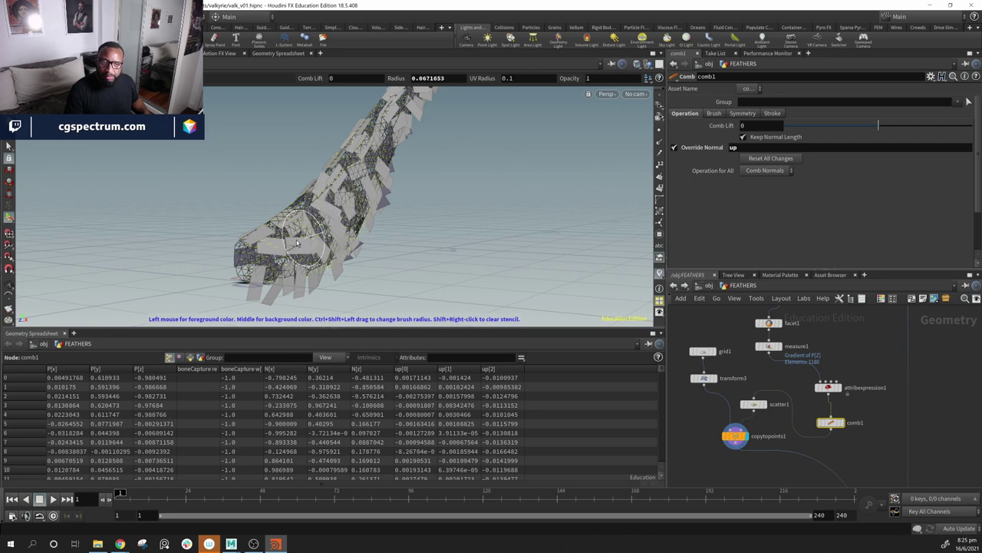
alt+drag(305, 260, 359, 205)
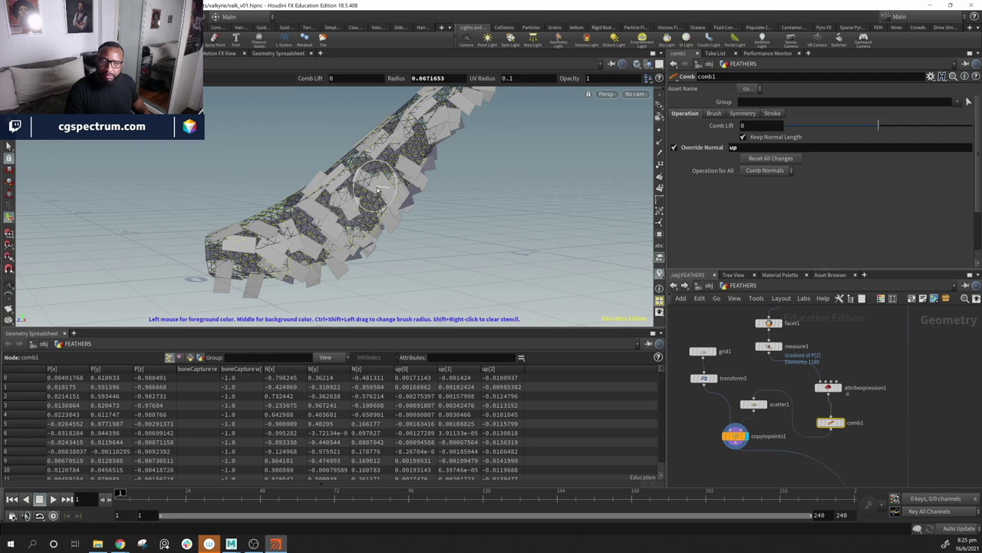
mouse_move(400, 144)
mouse_down()
mouse_move(397, 214)
mouse_move(406, 188)
mouse_up()
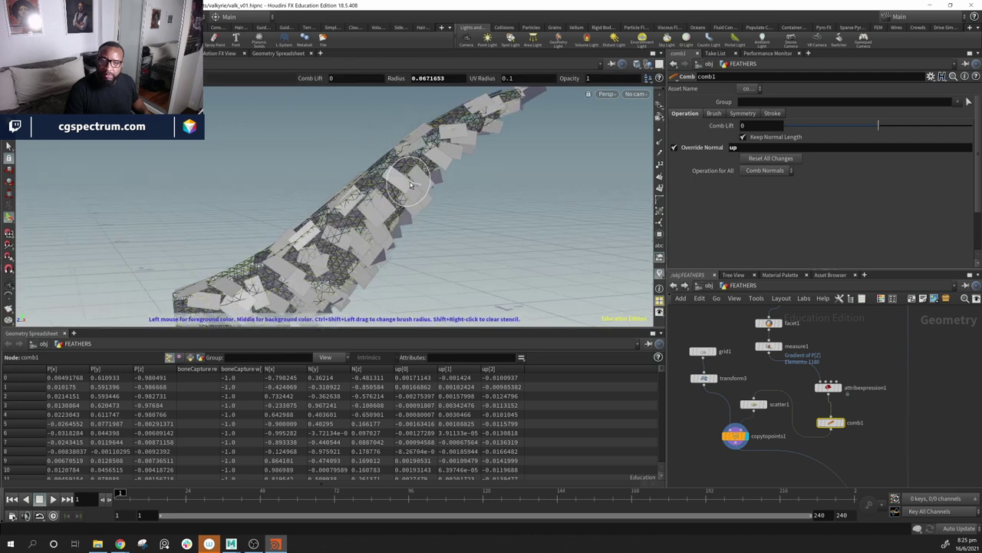
drag(425, 153, 470, 131)
Step: Comb the cards on the opposite side of the mesh, from the flat end up its length
mouse_move(336, 216)
mouse_down()
mouse_move(350, 221)
mouse_move(292, 280)
mouse_move(258, 294)
mouse_move(625, 227)
mouse_move(423, 217)
mouse_move(462, 257)
mouse_up()
key(Return)
drag(390, 238, 381, 251)
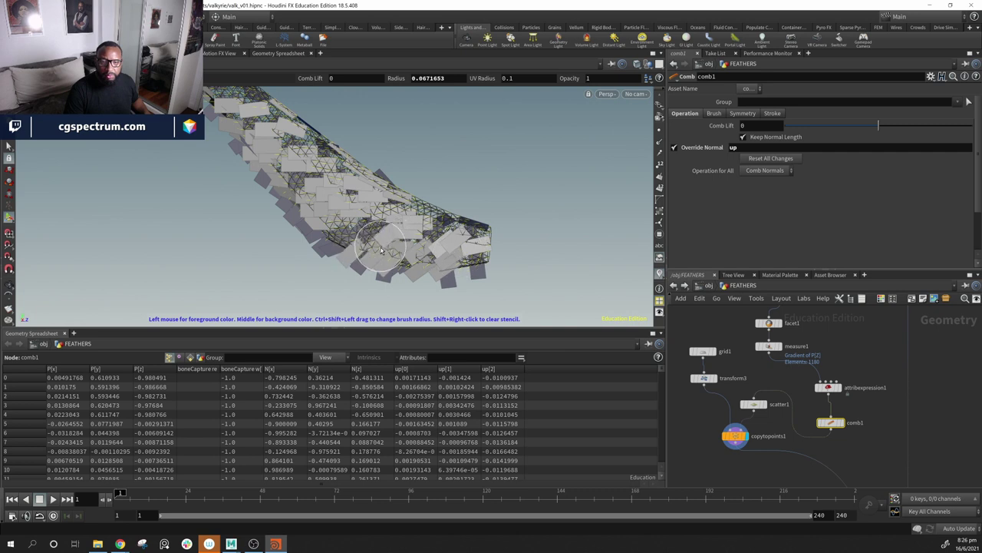
drag(362, 218, 347, 231)
mouse_move(334, 196)
mouse_down()
mouse_move(279, 138)
mouse_move(260, 144)
mouse_move(278, 159)
mouse_move(253, 155)
mouse_up()
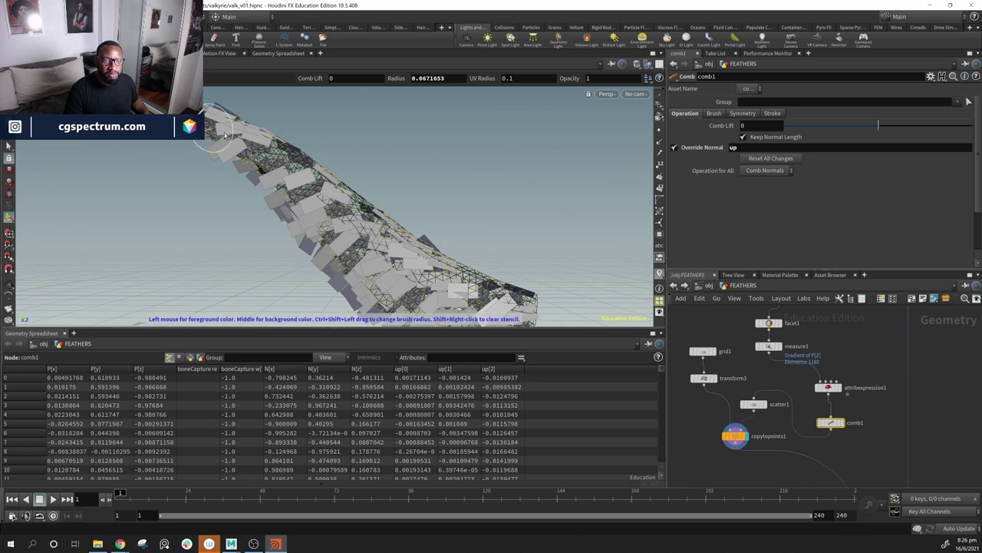
Step: Move scatter1 aside and connect comb1's output directly to copytopoints1's target points input, bypassing the scatter
alt+drag(476, 218, 478, 204)
drag(754, 404, 756, 392)
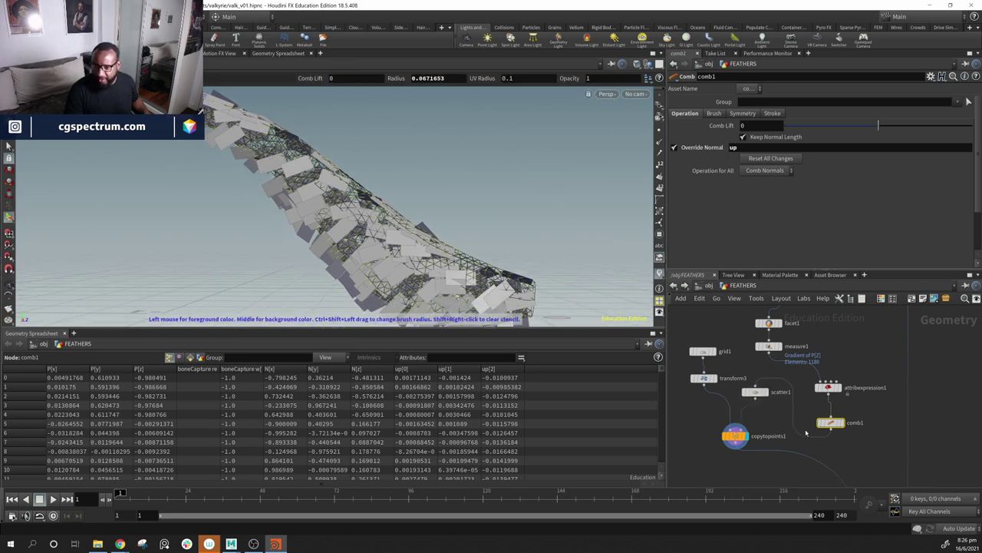
drag(765, 432, 738, 425)
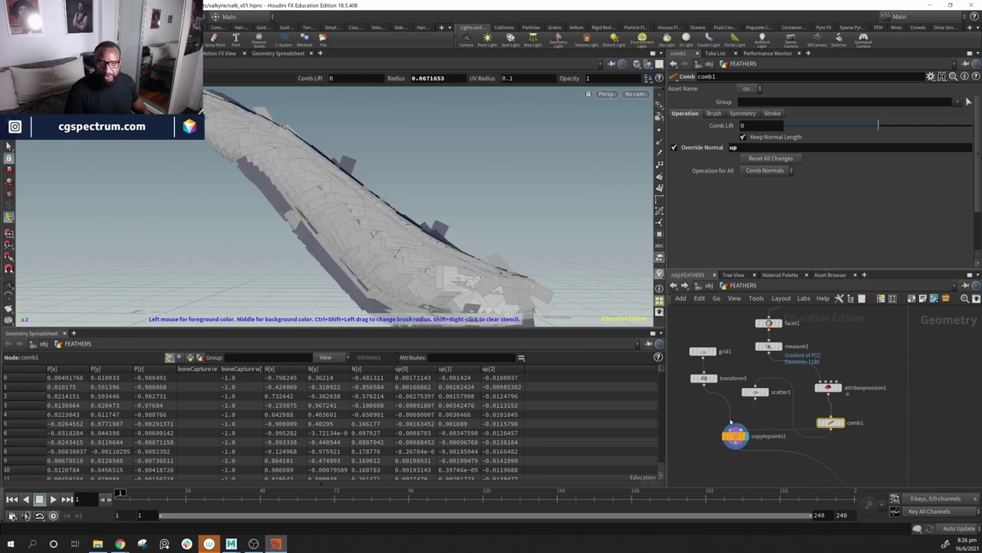
Step: Comb the dense unscattered cards along the ridge and first side so they follow the mesh's length
mouse_move(571, 247)
alt+mouse_down()
mouse_move(390, 247)
mouse_move(405, 274)
mouse_move(500, 233)
alt+mouse_up()
alt+middle_drag(513, 224, 431, 261)
mouse_move(426, 266)
mouse_down()
mouse_move(477, 237)
mouse_move(412, 268)
mouse_move(453, 244)
mouse_up()
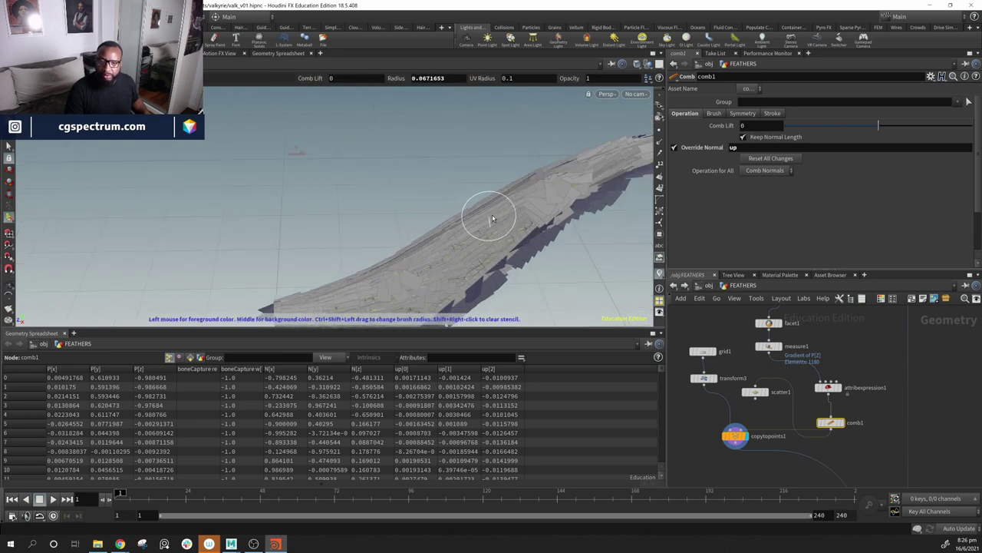
drag(492, 218, 626, 158)
alt+middle_drag(530, 226, 536, 216)
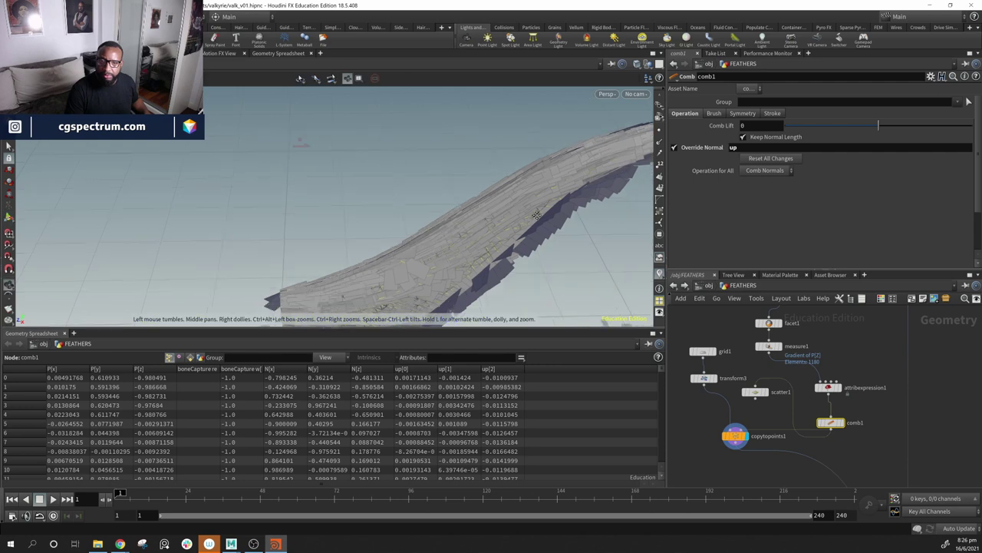
mouse_move(536, 215)
alt+mouse_down()
mouse_move(410, 241)
mouse_move(349, 269)
mouse_move(359, 287)
mouse_move(418, 253)
mouse_move(442, 266)
mouse_move(448, 228)
mouse_move(462, 237)
mouse_move(458, 221)
mouse_move(502, 198)
alt+mouse_up()
drag(541, 171, 547, 179)
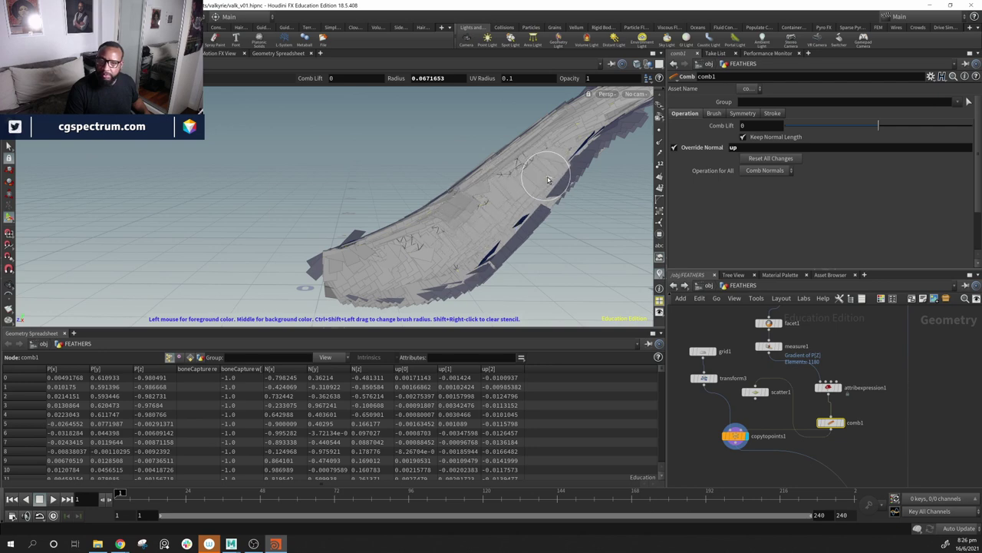
alt+middle_drag(548, 178, 504, 215)
Step: Comb the dense cards down the opposite side of the mesh to match the first side
mouse_move(527, 176)
mouse_down()
mouse_move(536, 187)
mouse_move(552, 160)
mouse_move(526, 171)
mouse_move(482, 255)
mouse_move(484, 229)
mouse_move(525, 249)
mouse_move(476, 237)
mouse_move(462, 249)
mouse_move(376, 206)
mouse_up()
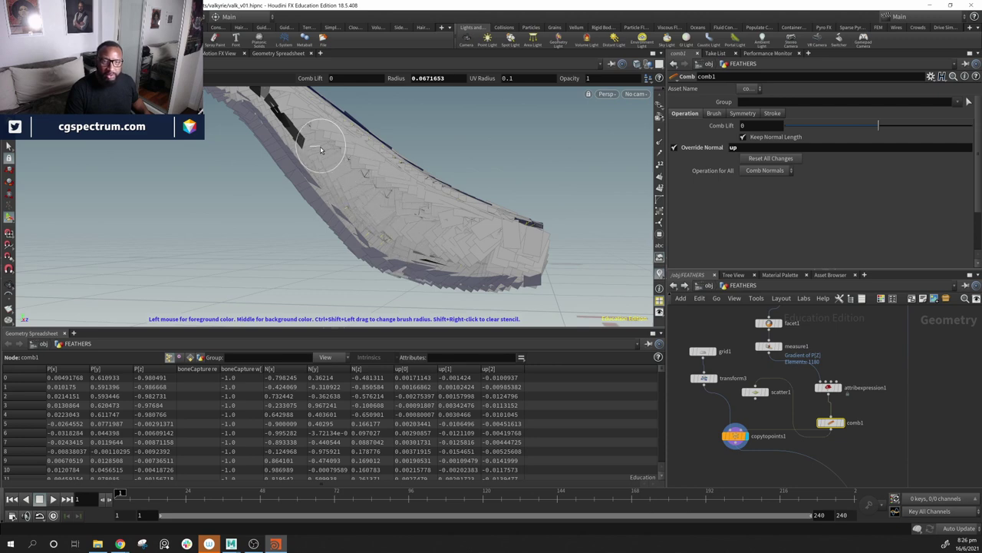
mouse_move(321, 149)
alt+mouse_down()
mouse_move(320, 188)
mouse_move(255, 153)
alt+mouse_up()
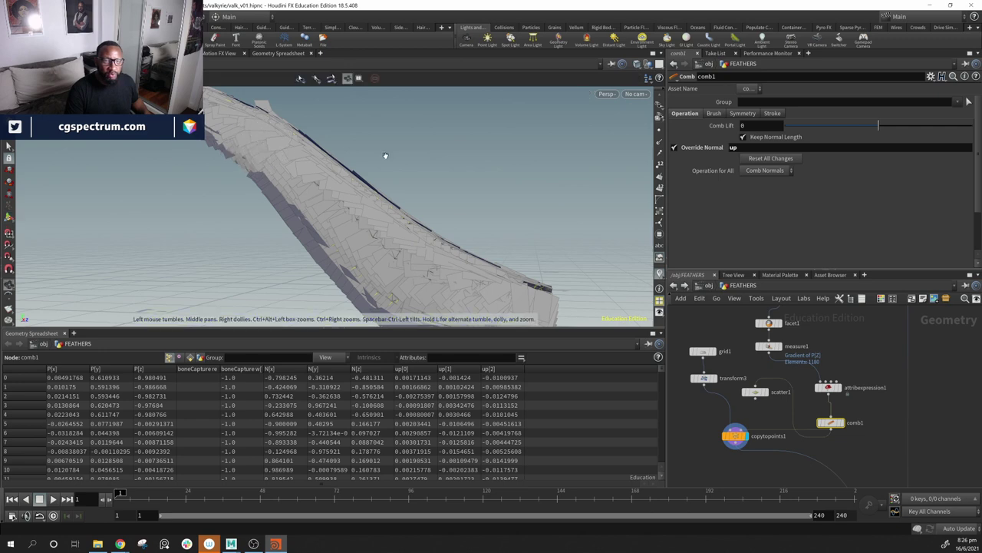
alt+drag(386, 155, 362, 167)
mouse_move(248, 161)
mouse_down()
mouse_move(228, 169)
mouse_move(227, 146)
mouse_move(216, 148)
mouse_move(427, 172)
mouse_move(428, 234)
mouse_move(259, 263)
mouse_up()
Step: Refine the combing on both sides, smoothing the cards near the ridge and flat end, and review the whole mesh
key(Escape)
key(Return)
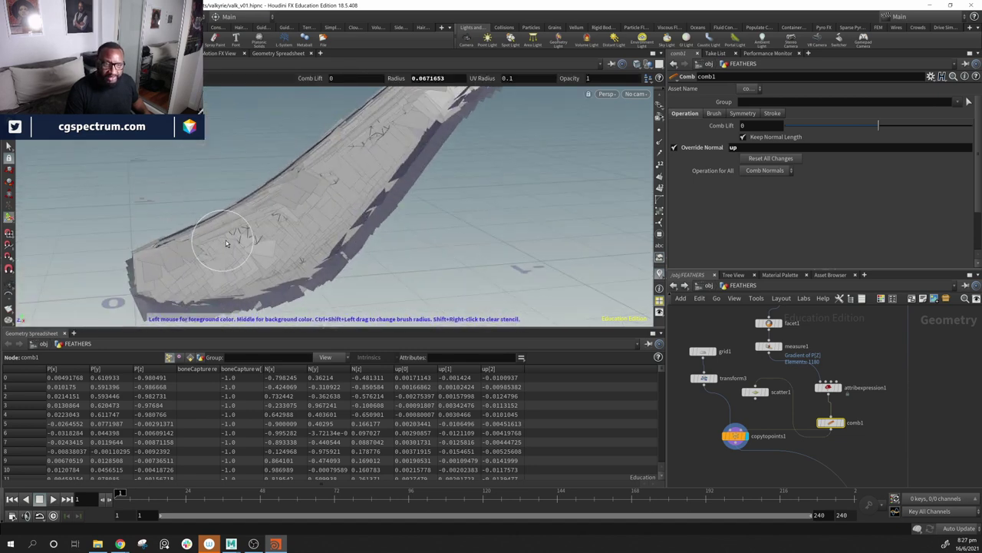
mouse_move(282, 211)
mouse_down()
mouse_move(343, 241)
mouse_move(241, 271)
mouse_move(290, 261)
mouse_move(313, 232)
mouse_move(399, 224)
mouse_up()
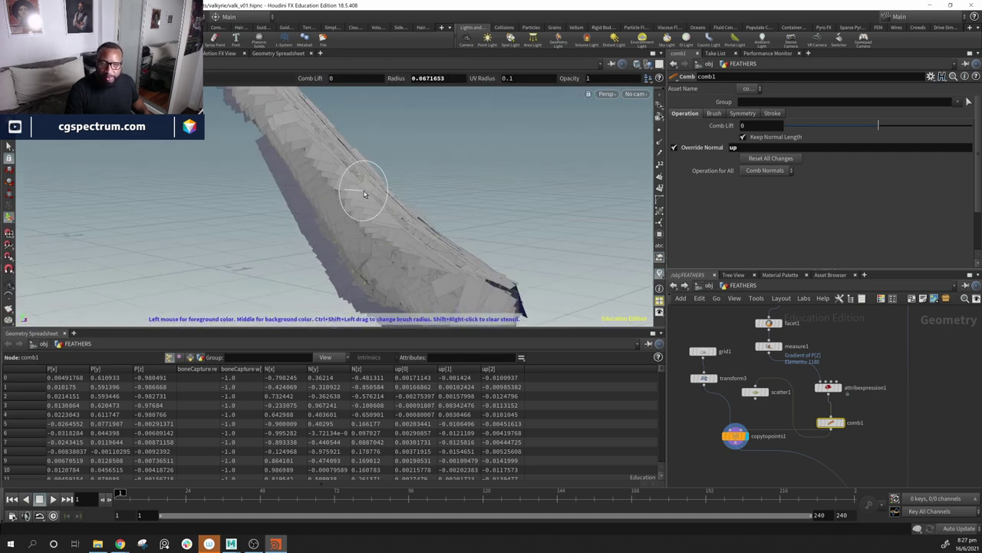
drag(365, 195, 308, 150)
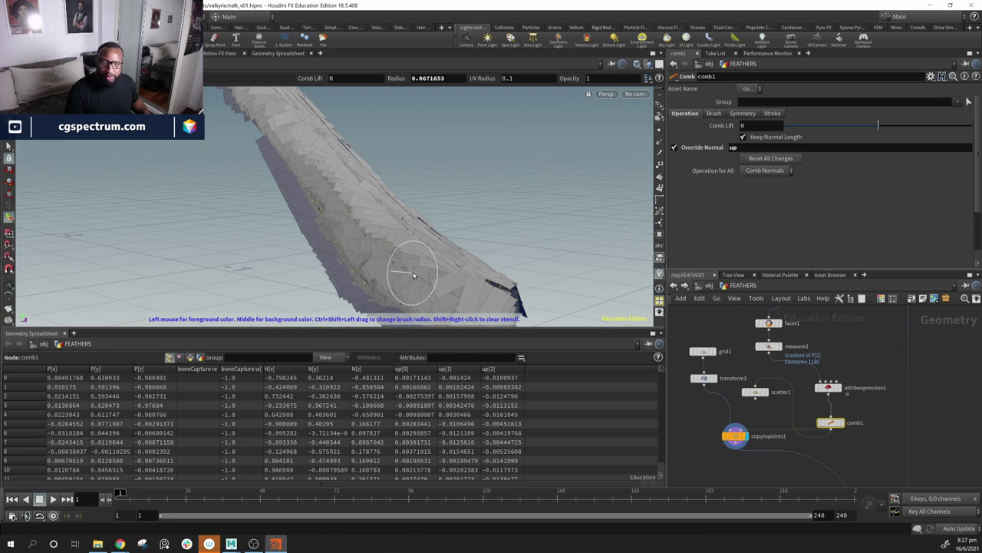
drag(413, 275, 441, 285)
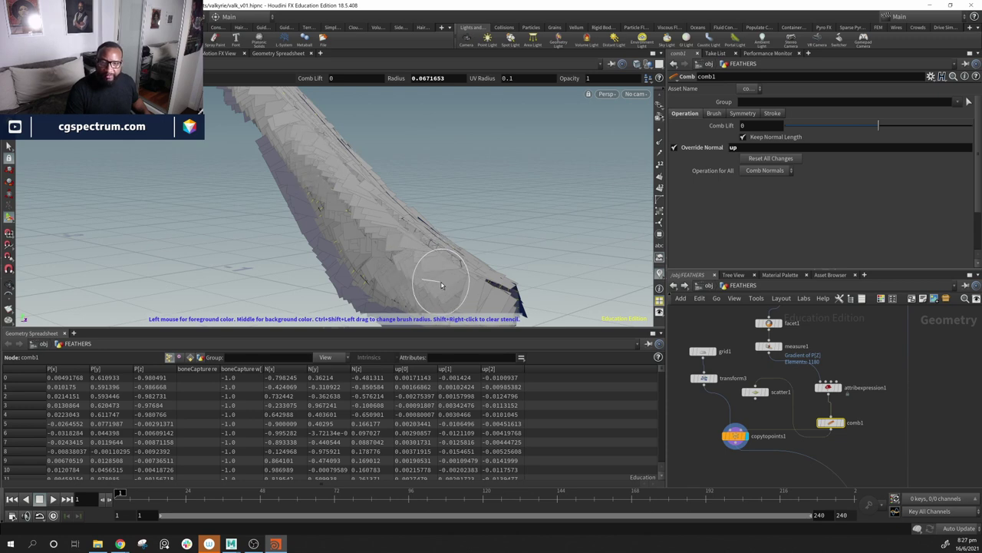
alt+drag(566, 256, 355, 248)
alt+right_drag(356, 248, 249, 252)
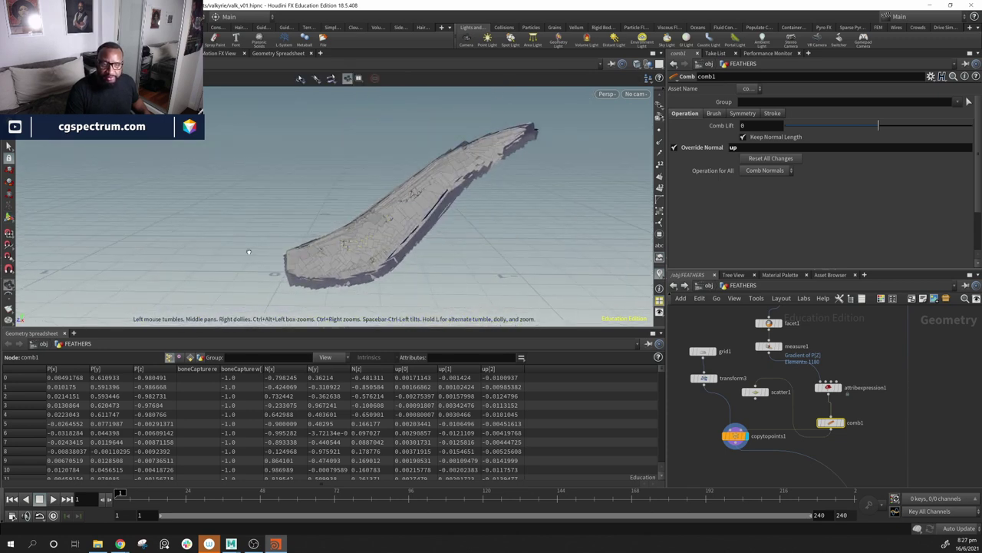
Step: Set remesh1's target size to 0.05 and review the sparser cards from both sides
key(Return)
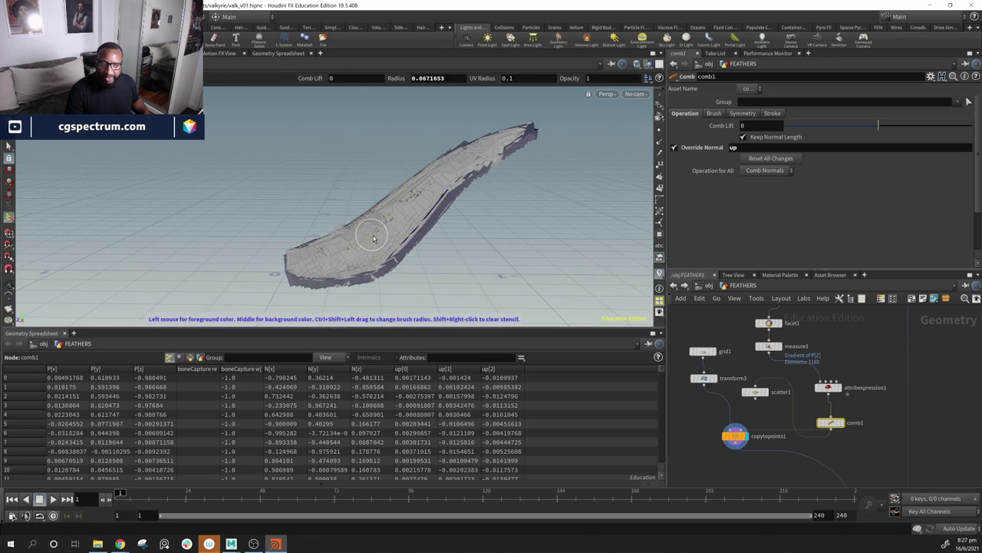
key(Escape)
drag(378, 236, 438, 250)
middle_drag(827, 321, 813, 363)
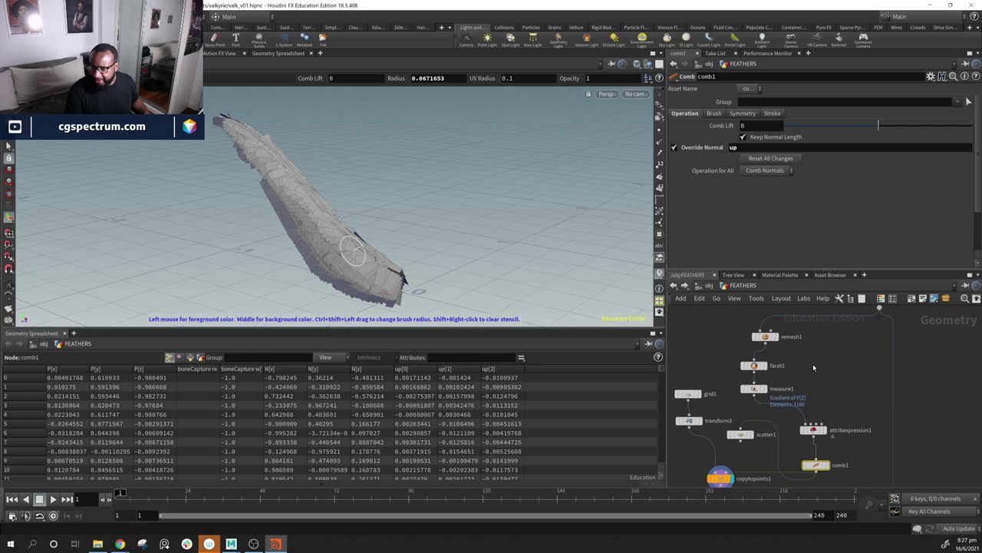
click(766, 336)
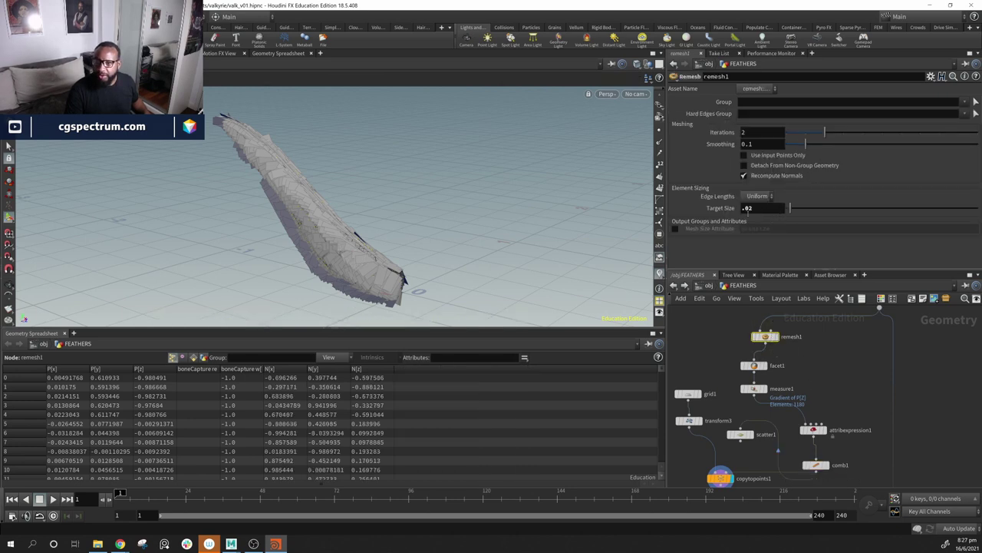
middle_drag(746, 209, 767, 227)
alt+drag(404, 250, 307, 253)
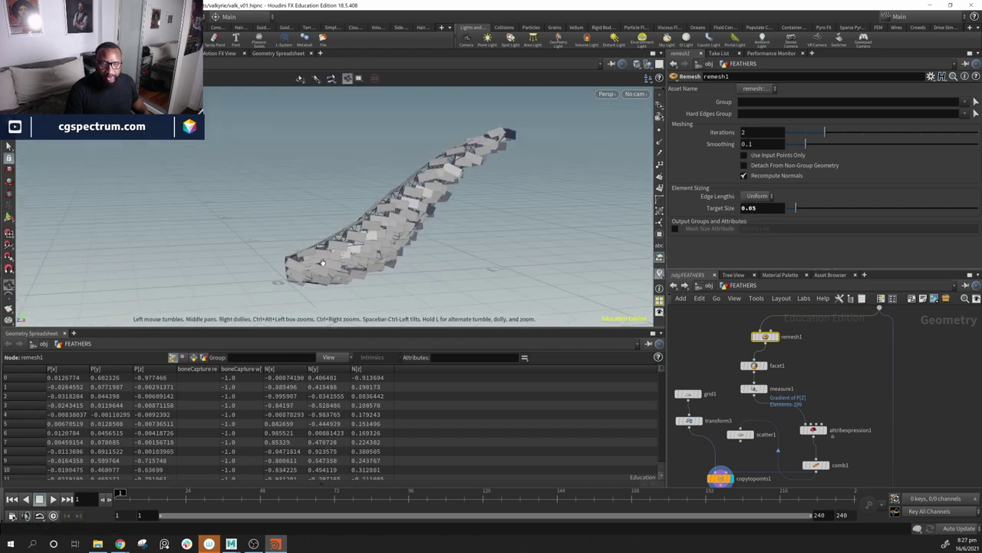
alt+drag(491, 290, 350, 262)
Step: With comb1, comb the sparser cards on both sides of the mesh along its length
click(817, 468)
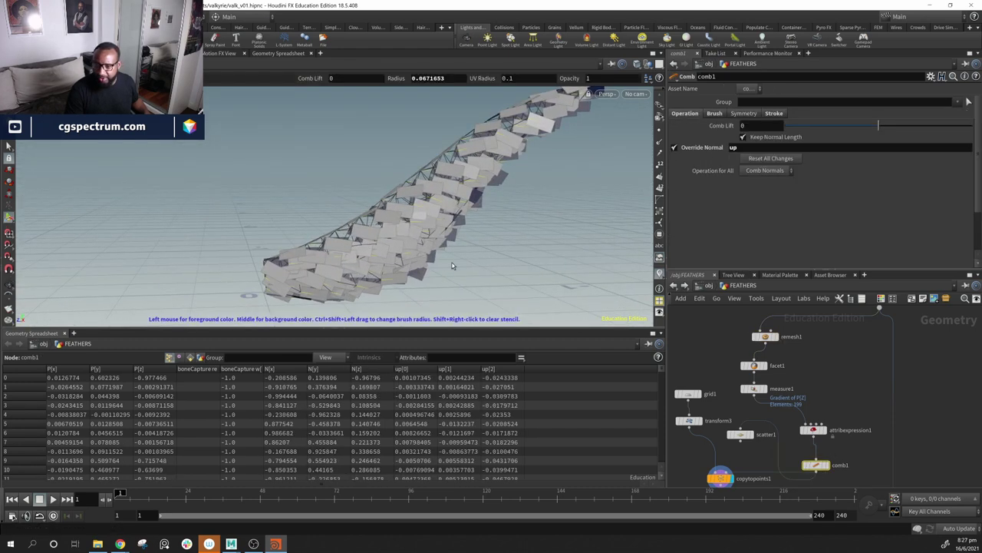
mouse_move(305, 281)
mouse_down()
mouse_move(322, 286)
mouse_move(361, 242)
mouse_move(409, 217)
mouse_move(426, 222)
mouse_move(444, 186)
mouse_move(453, 195)
mouse_move(432, 214)
mouse_up()
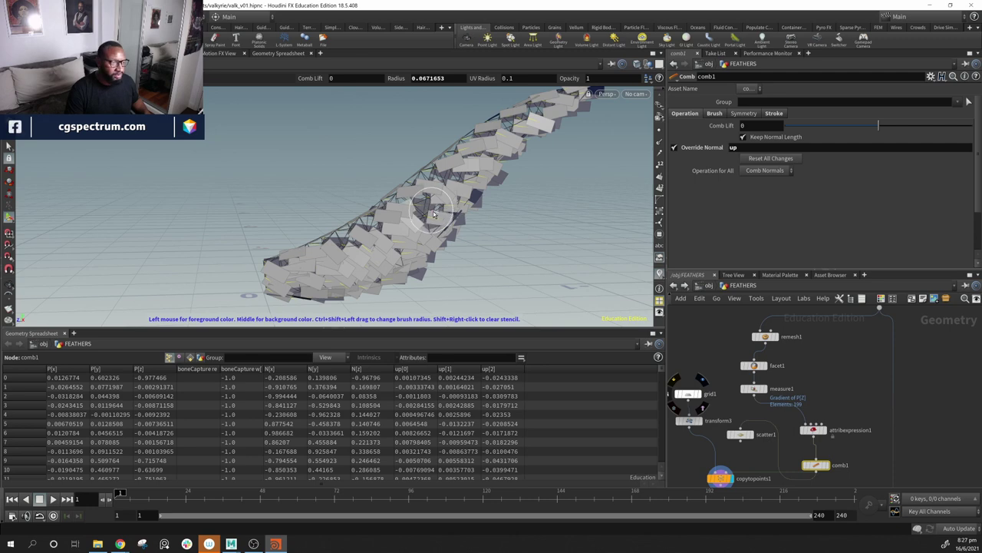
alt+middle_drag(496, 184, 459, 223)
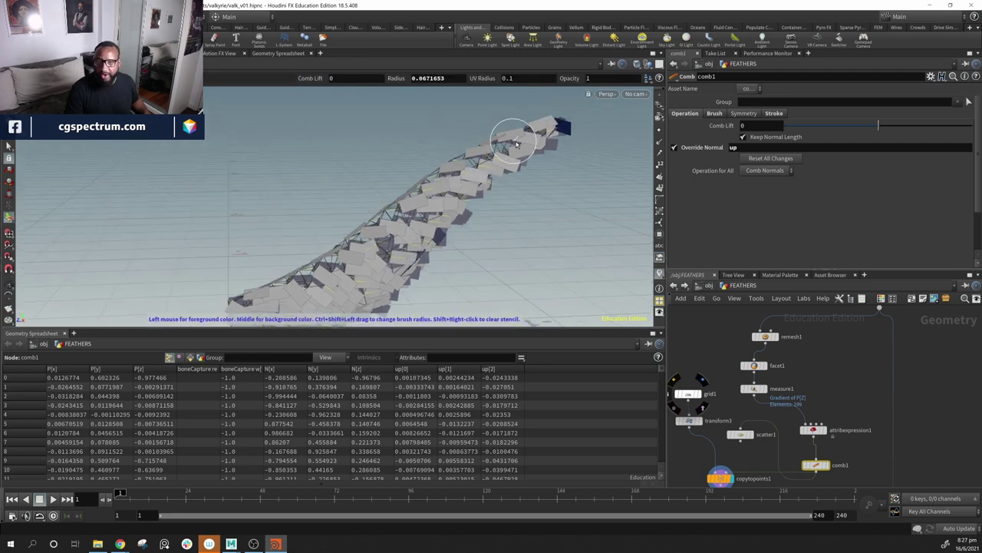
mouse_move(568, 149)
alt+mouse_down()
mouse_move(445, 116)
mouse_move(572, 94)
mouse_move(540, 131)
mouse_move(125, 268)
mouse_move(427, 148)
mouse_move(427, 138)
mouse_move(289, 110)
mouse_move(478, 146)
mouse_move(503, 173)
alt+mouse_up()
mouse_move(532, 278)
mouse_down()
mouse_move(470, 274)
mouse_move(537, 284)
mouse_move(560, 272)
mouse_move(465, 246)
mouse_up()
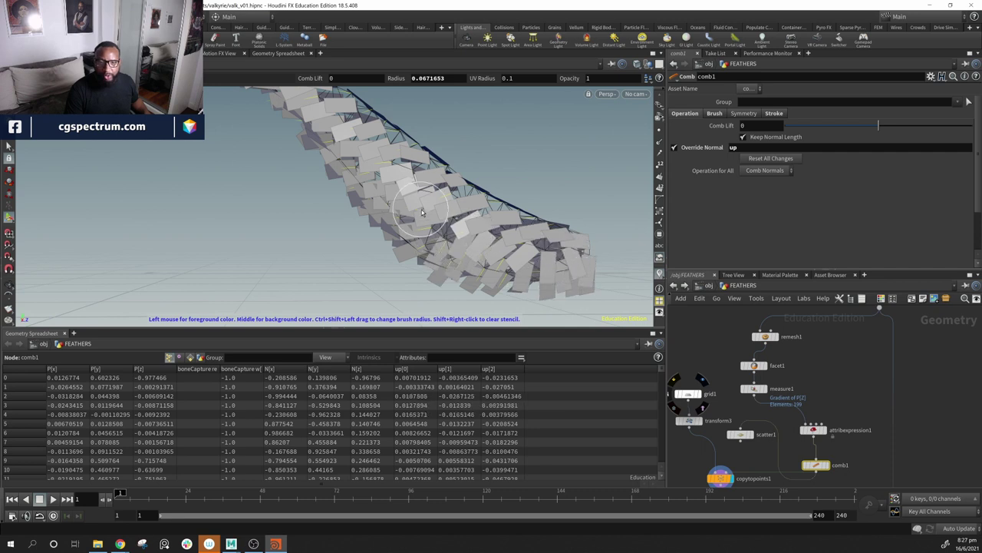
mouse_move(421, 212)
mouse_down()
mouse_move(367, 178)
mouse_move(325, 130)
mouse_move(456, 249)
mouse_up()
alt+drag(362, 231, 353, 246)
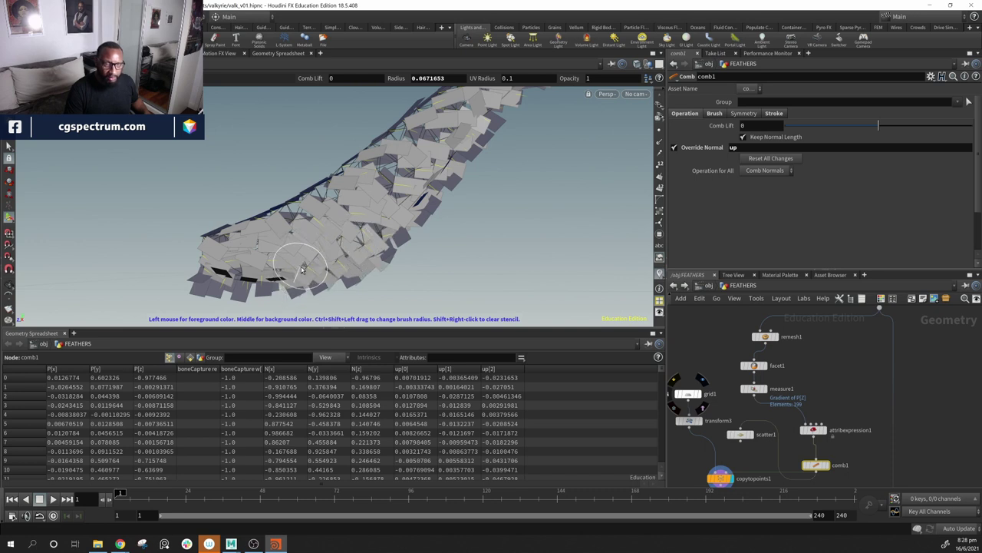
Step: Comb the cards at the flat end and along the middle of that side up to the narrow tip
drag(277, 274, 243, 270)
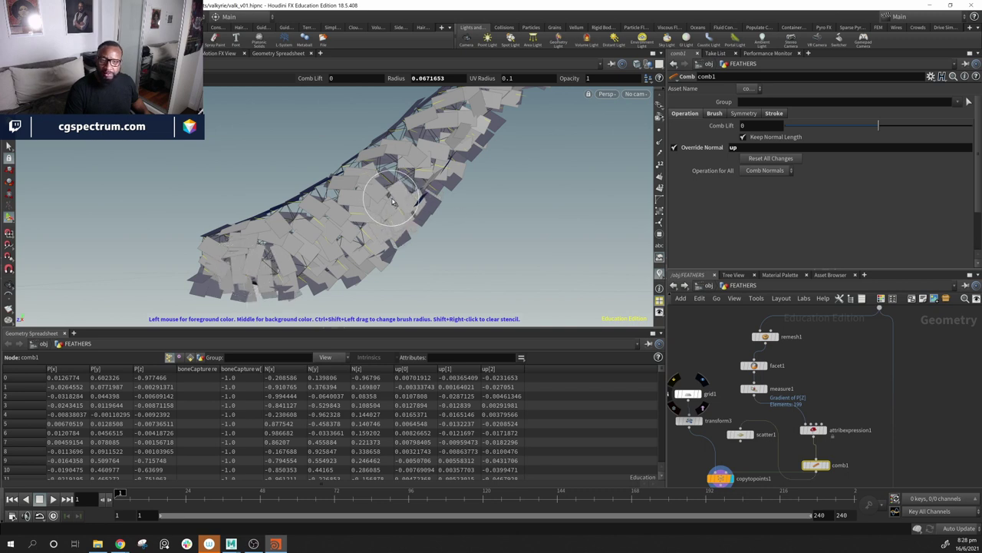
drag(394, 202, 428, 167)
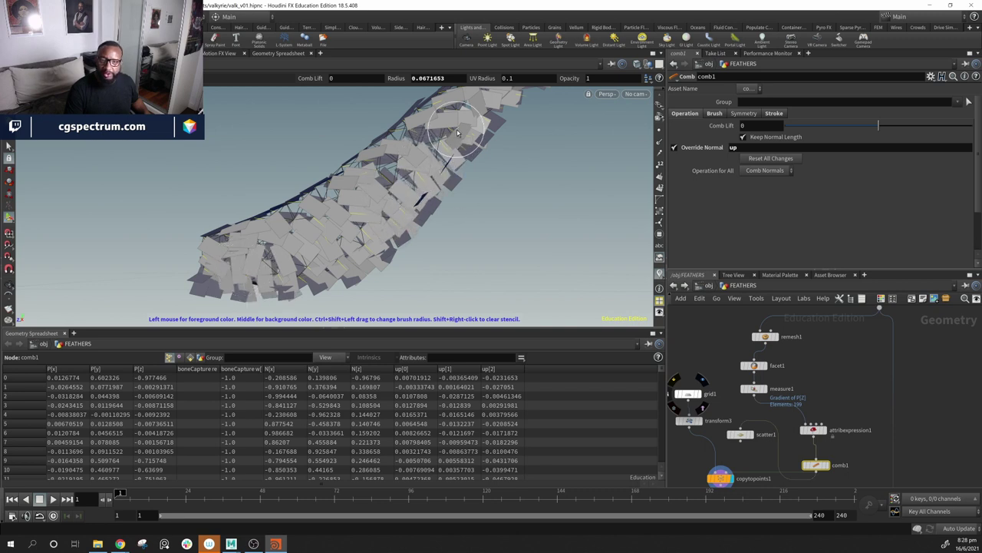
drag(457, 133, 462, 137)
alt+middle_drag(495, 169, 465, 212)
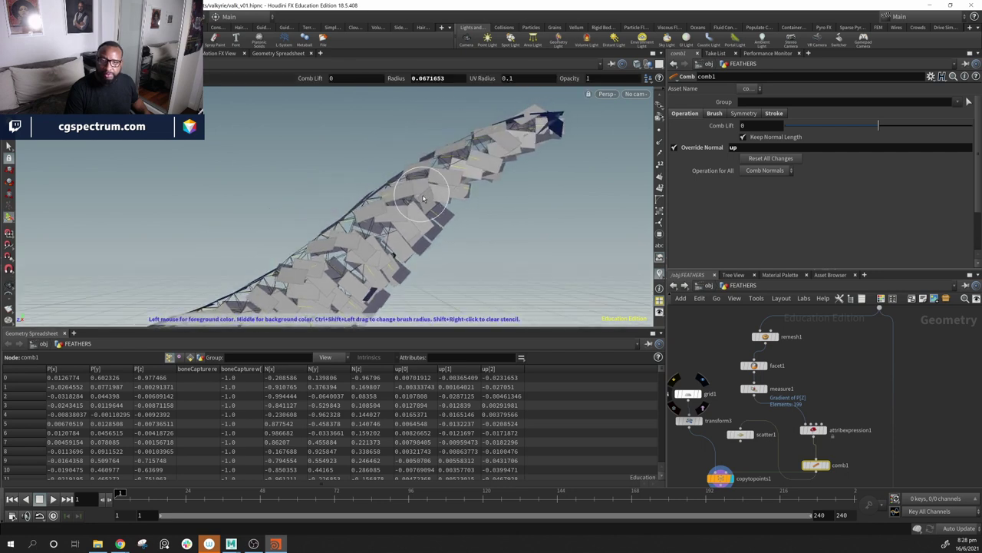
mouse_move(423, 198)
mouse_down()
mouse_move(435, 208)
mouse_move(461, 175)
mouse_move(540, 141)
mouse_up()
alt+drag(550, 200, 573, 243)
Step: Examine the card direction along the ridge, on both sides and at the flat end
alt+middle_drag(447, 224, 462, 238)
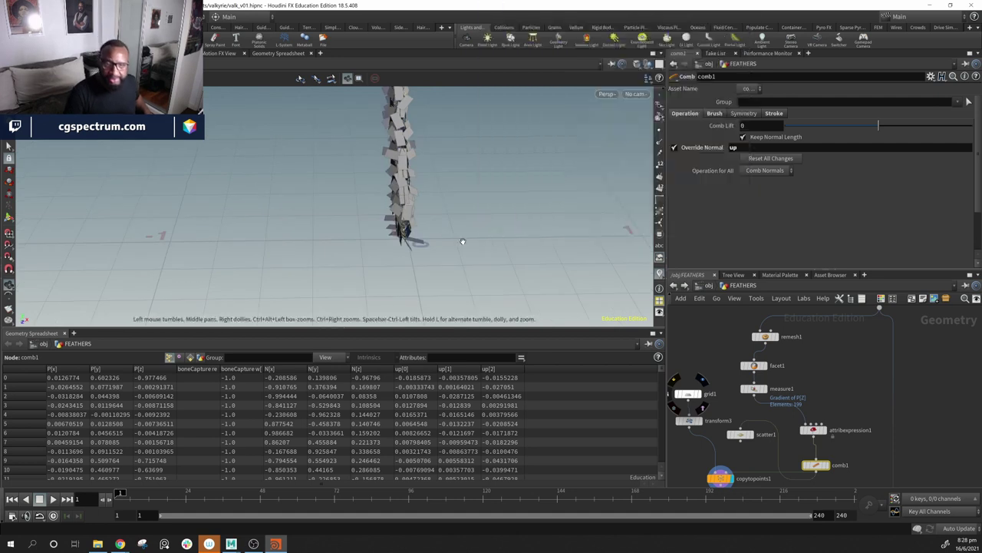
alt+middle_drag(460, 175, 452, 280)
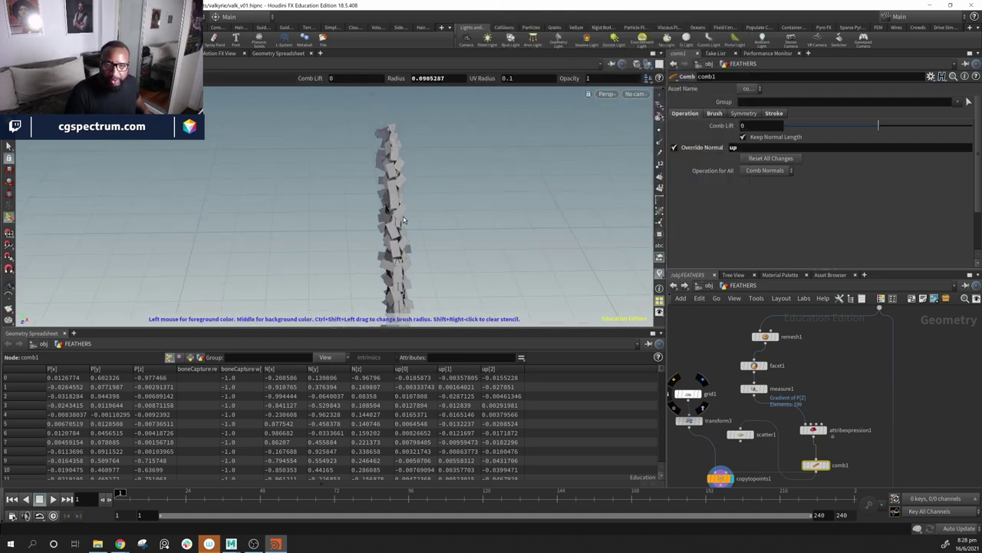
alt+drag(404, 220, 441, 277)
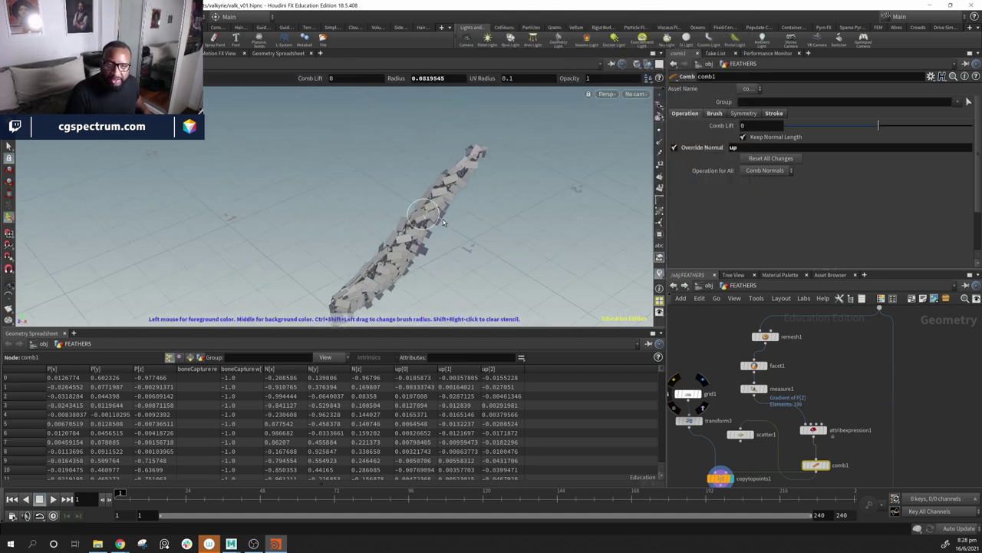
alt+right_drag(454, 228, 626, 245)
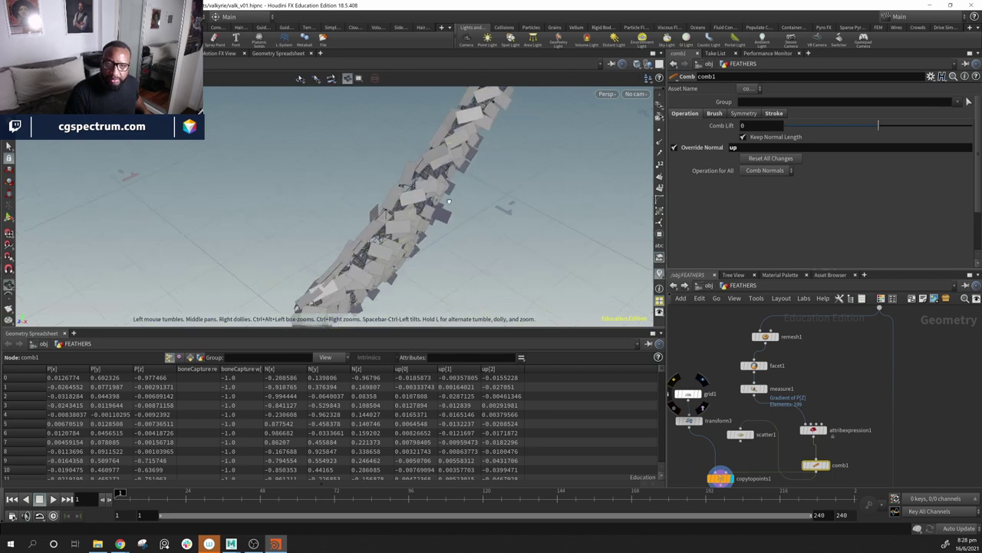
alt+drag(430, 250, 386, 313)
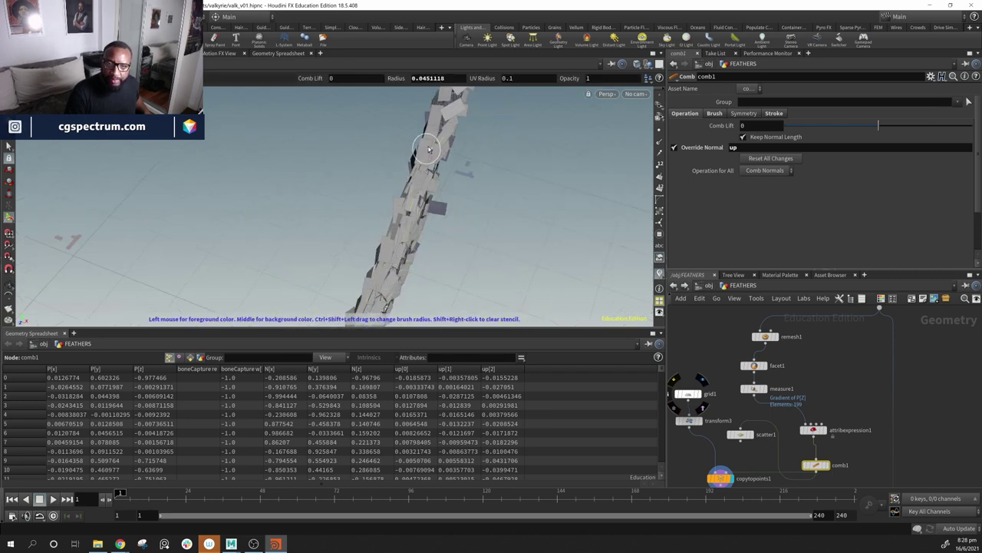
alt+drag(429, 149, 448, 237)
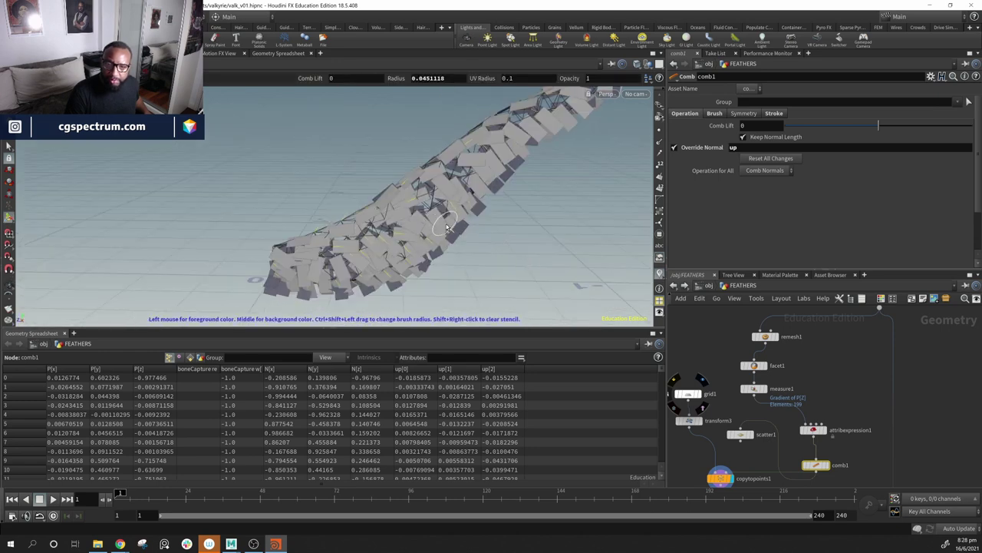
alt+drag(456, 250, 438, 252)
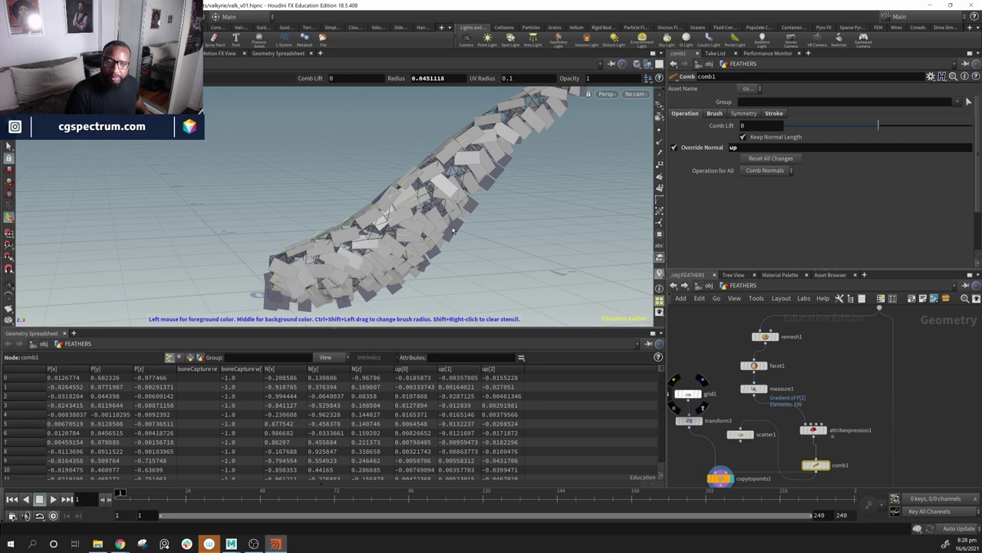
drag(453, 228, 538, 183)
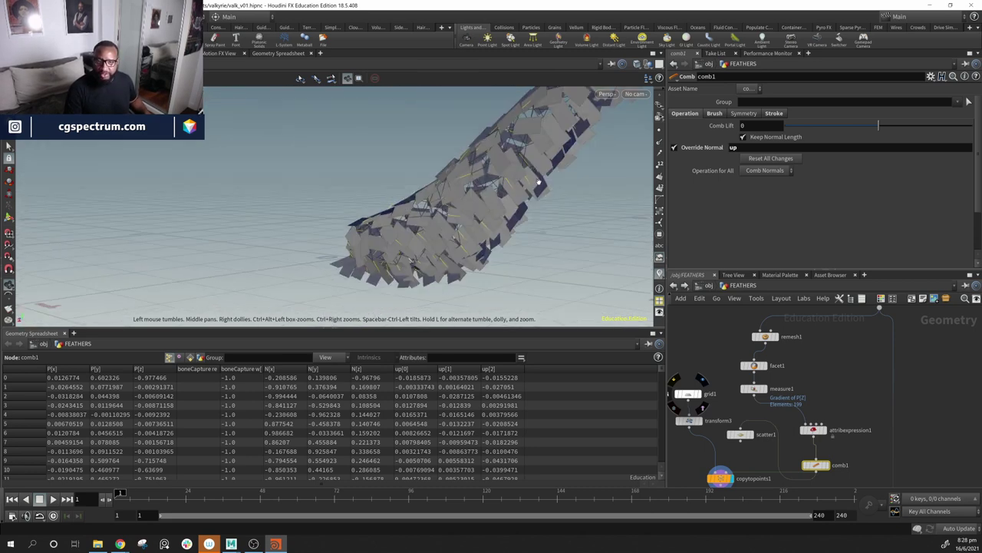
drag(478, 277, 483, 278)
key(Return)
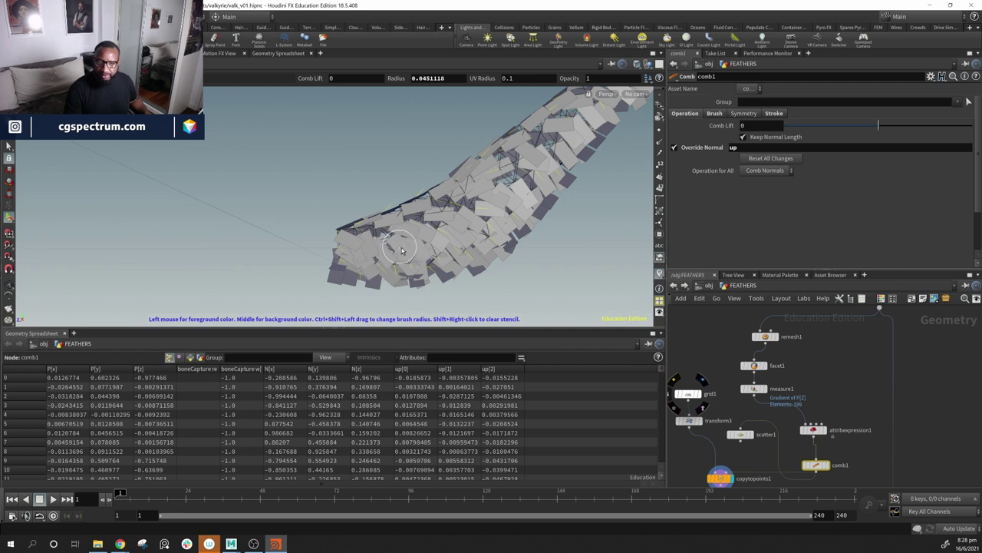
Step: Move attribexpression1 and comb1 together higher in the network to free space below them
middle_drag(827, 476, 828, 423)
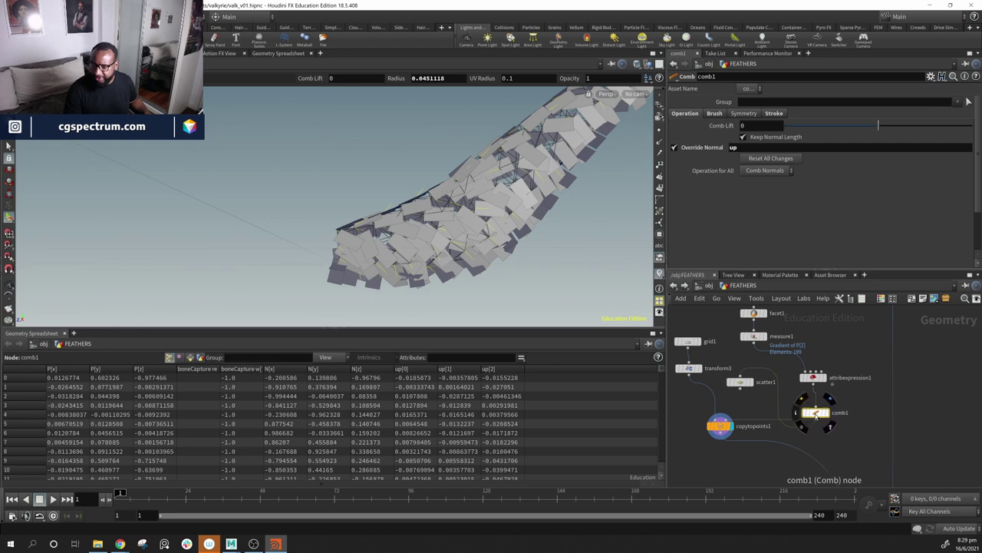
shift+click(813, 377)
drag(812, 378, 818, 354)
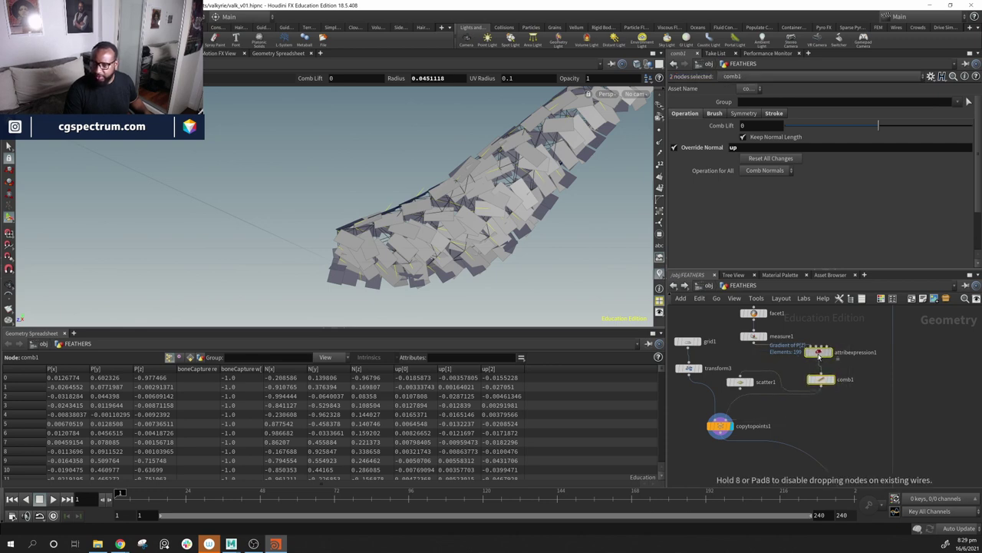
click(837, 418)
key(Tab)
text(a b)
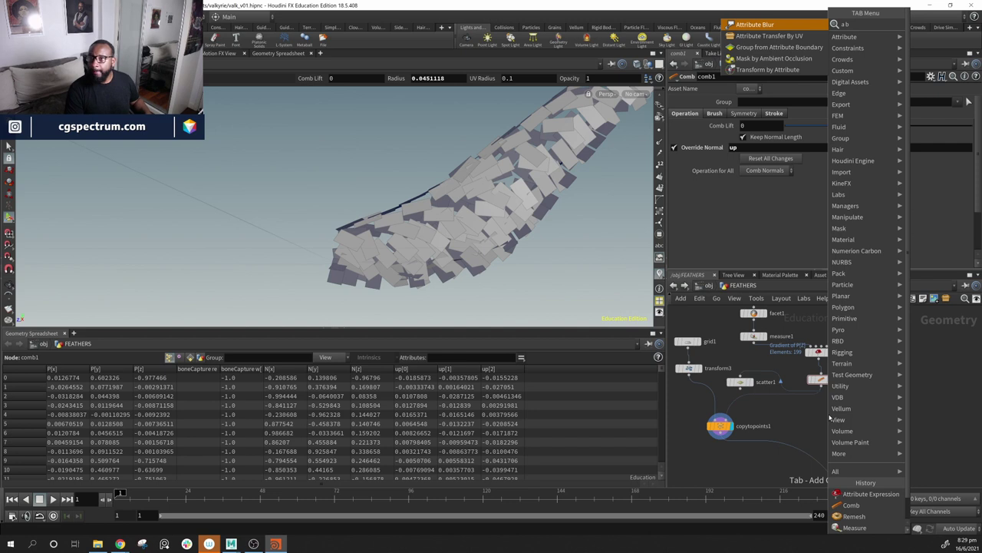
key(Return)
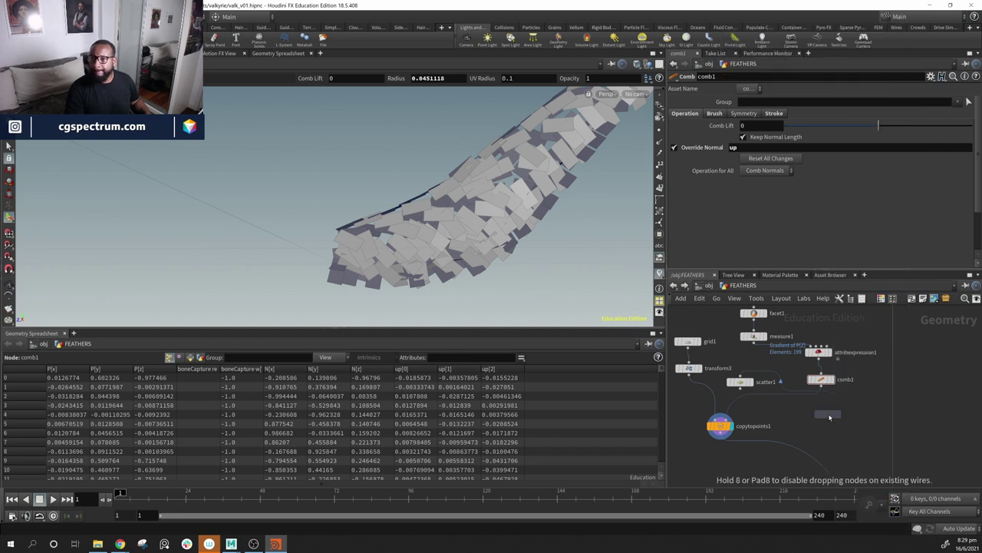
click(829, 417)
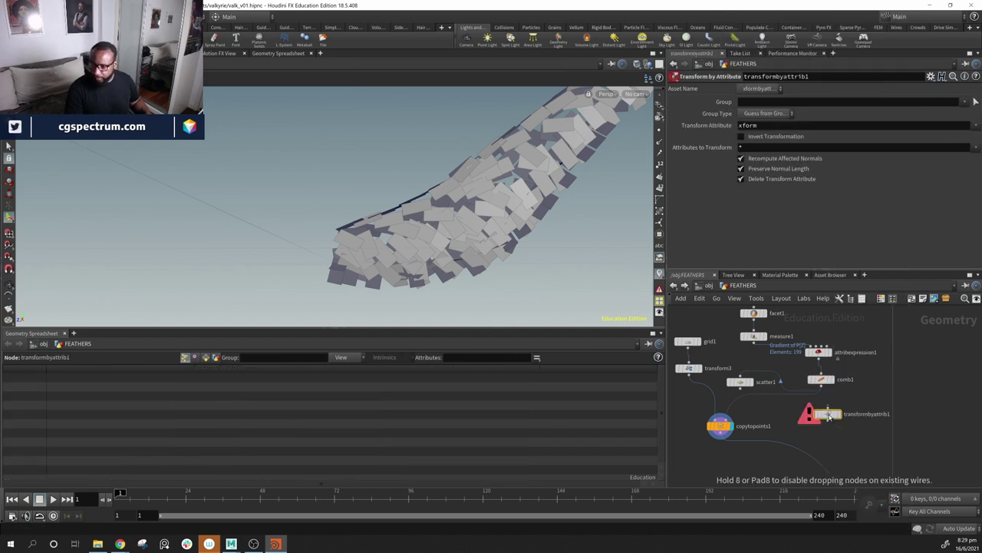
key(Delete)
Step: Add an Attribute Blur node below comb1
key(Tab)
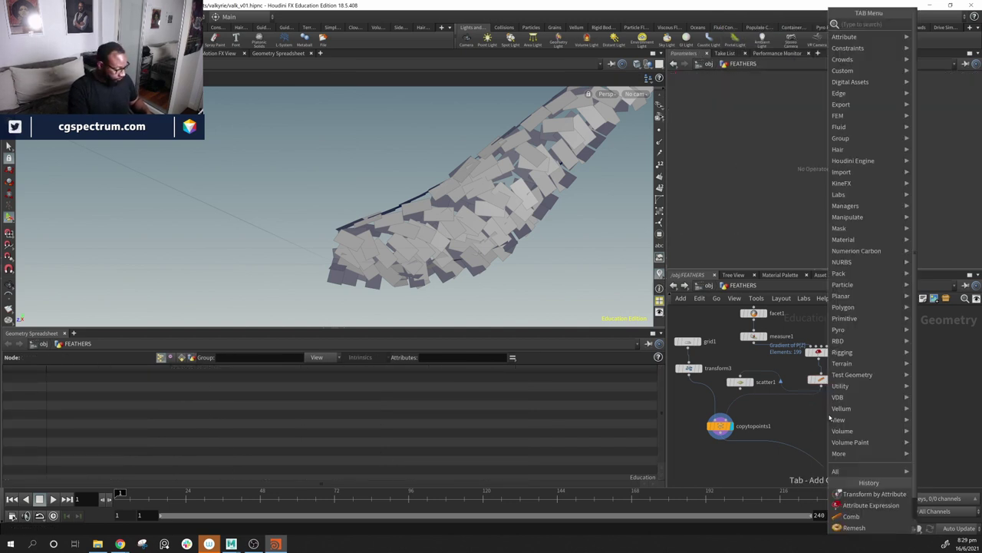
text(a)
text(ttribblur)
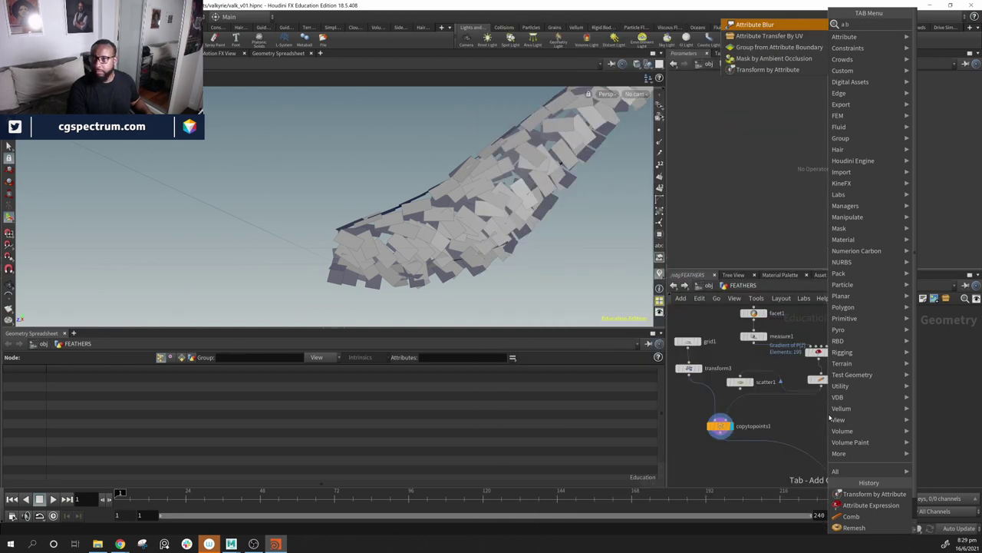
key(Return)
click(840, 410)
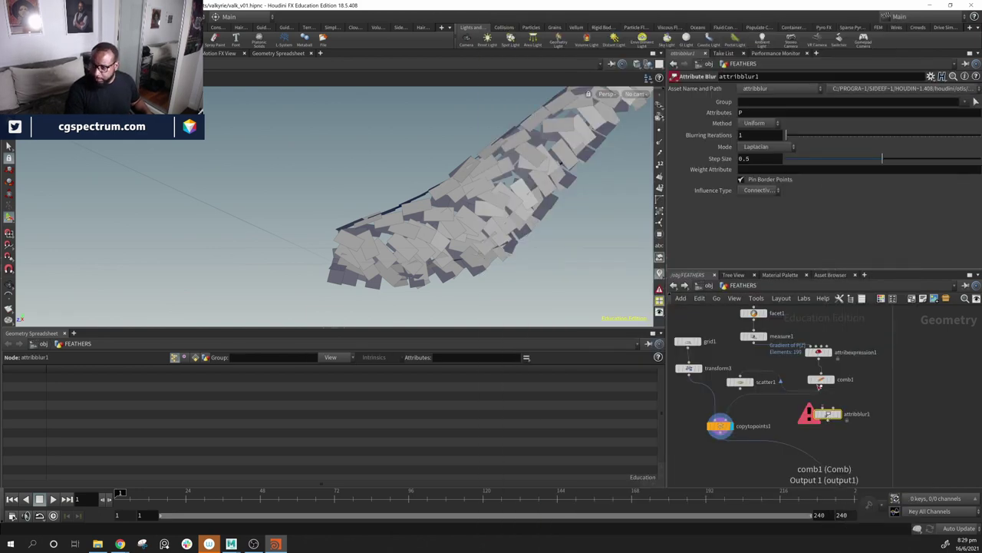
Step: Connect comb1 into attribblur1, wire attribblur1 into copytopoints1's target points input, and display copytopoints1
drag(820, 386, 823, 407)
click(839, 415)
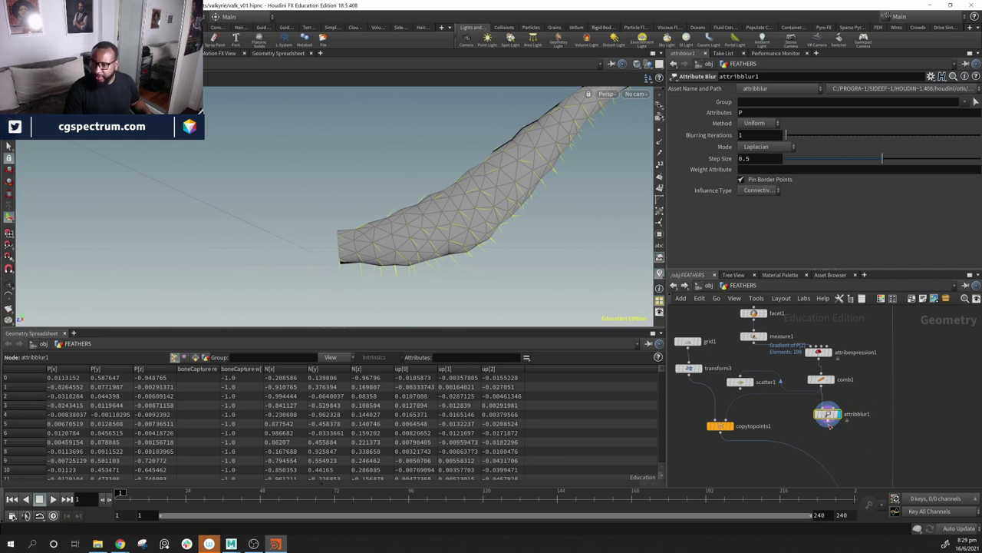
click(828, 422)
click(726, 420)
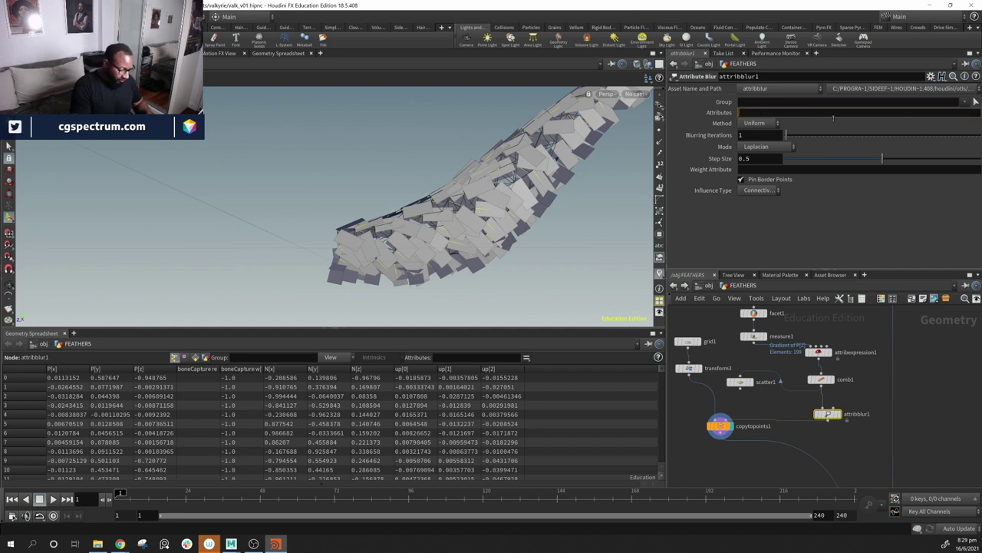
Step: Make attribblur1 blur the up attribute with 8 blurring iterations and check the cards around the mesh
key(Return)
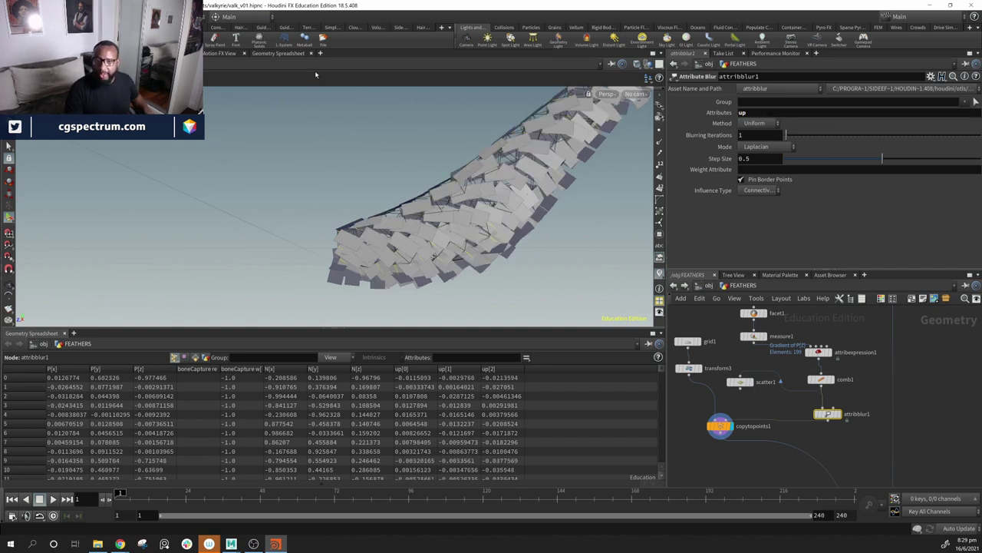
alt+drag(407, 185, 641, 195)
mouse_move(791, 136)
mouse_down()
mouse_move(810, 138)
mouse_move(758, 140)
mouse_move(803, 142)
mouse_up()
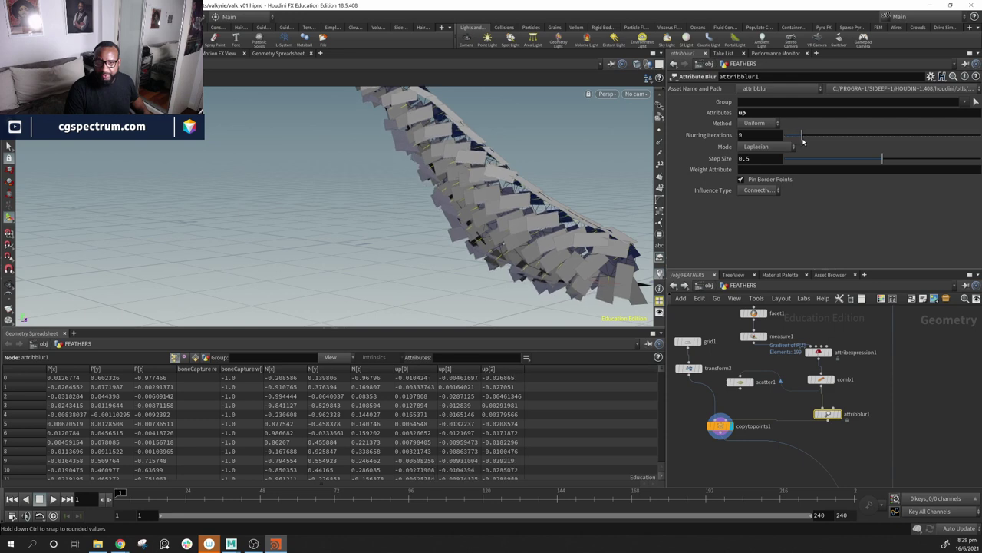
drag(573, 278, 596, 195)
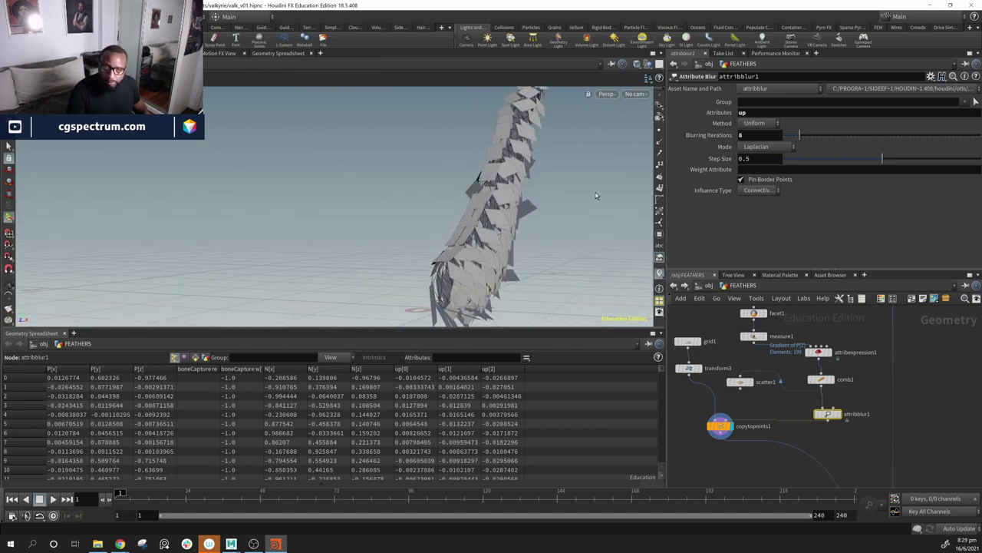
drag(557, 243, 441, 267)
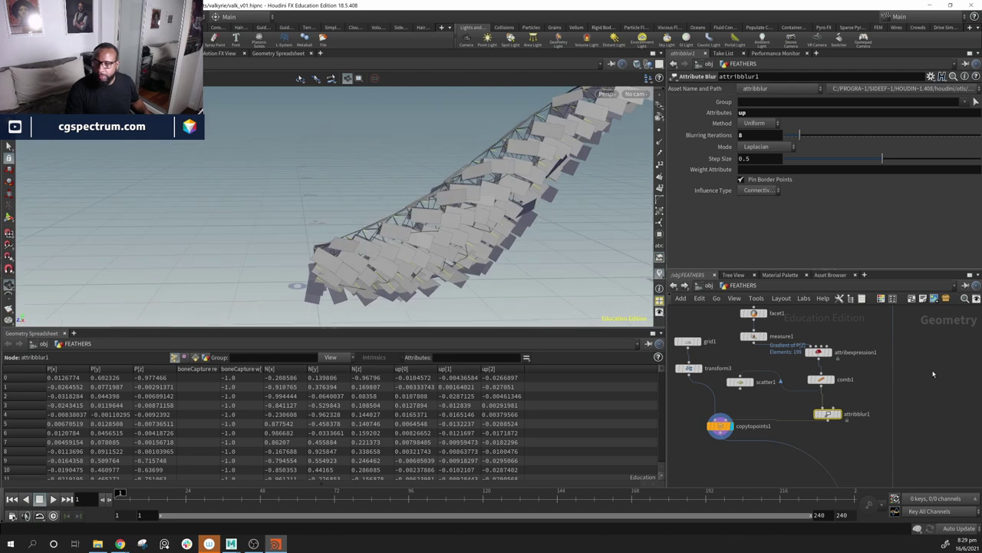
Step: Try lengthening the grid1 card to about 0.214 and view the cards along the whole mesh
middle_drag(822, 305, 848, 331)
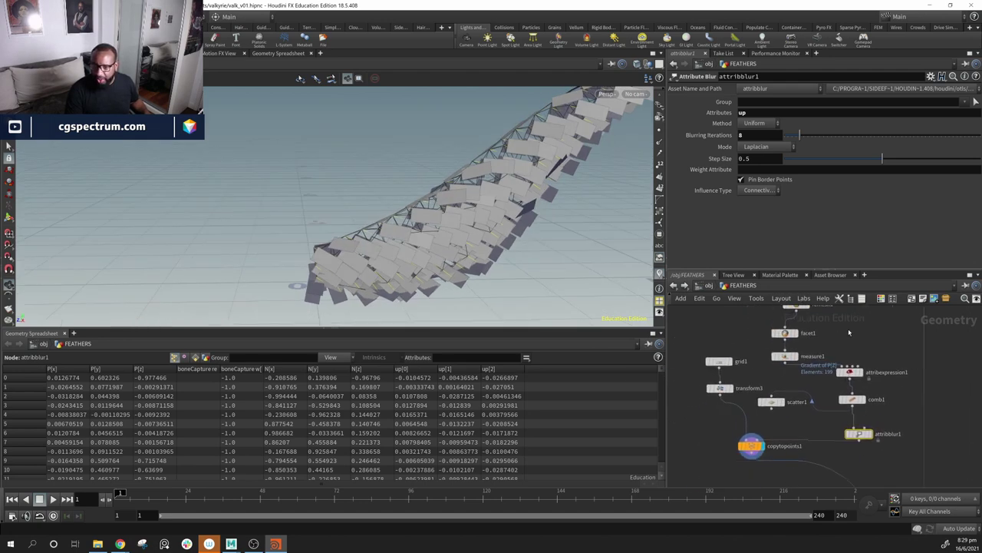
click(719, 361)
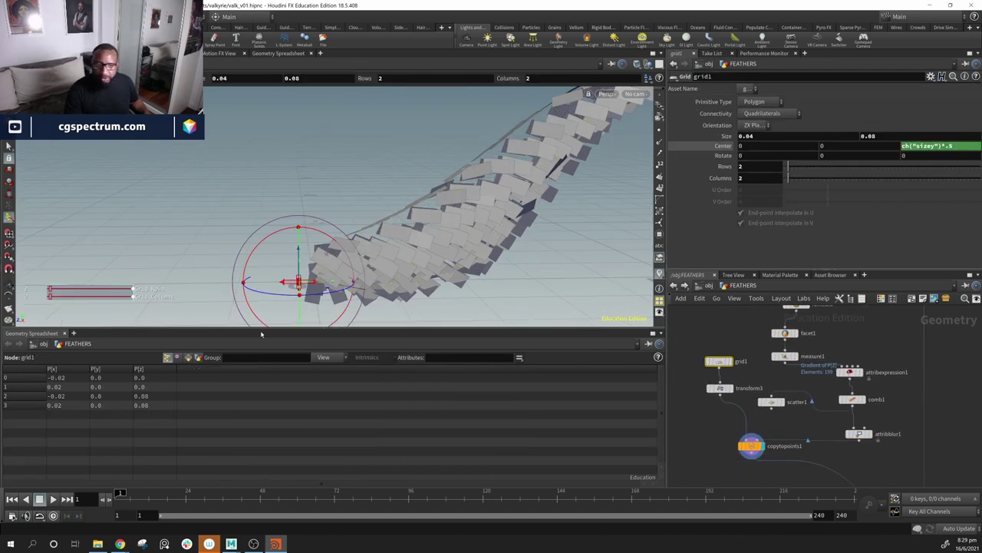
drag(281, 282, 589, 226)
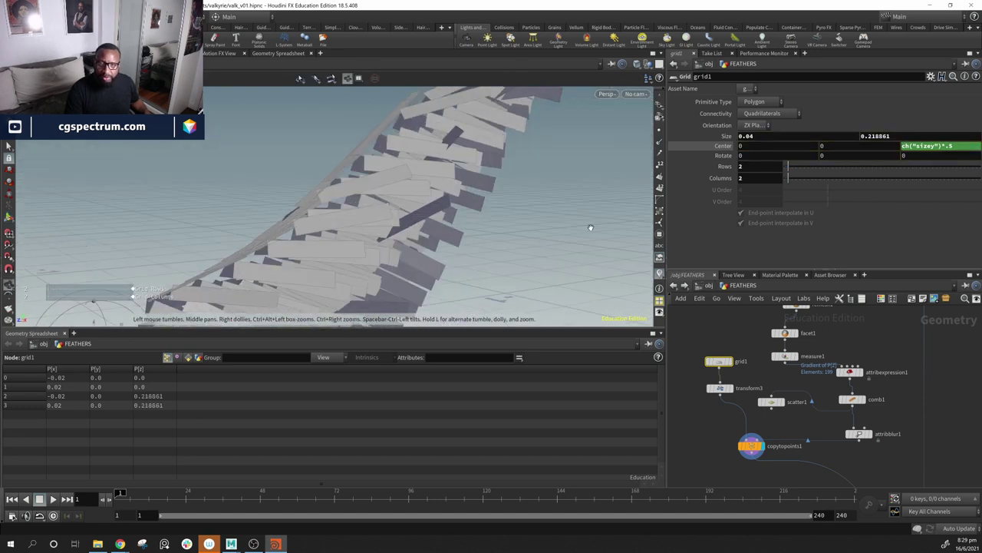
alt+right_drag(589, 226, 340, 235)
alt+drag(340, 235, 542, 205)
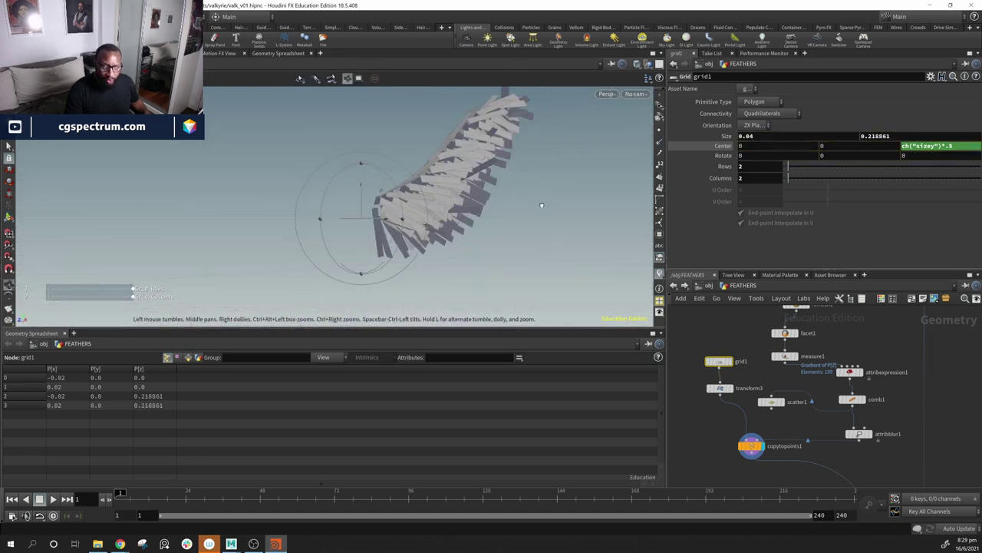
alt+right_drag(542, 205, 450, 220)
alt+drag(450, 220, 295, 235)
mouse_move(453, 231)
alt+mouse_down()
mouse_move(536, 242)
mouse_move(466, 223)
alt+mouse_up()
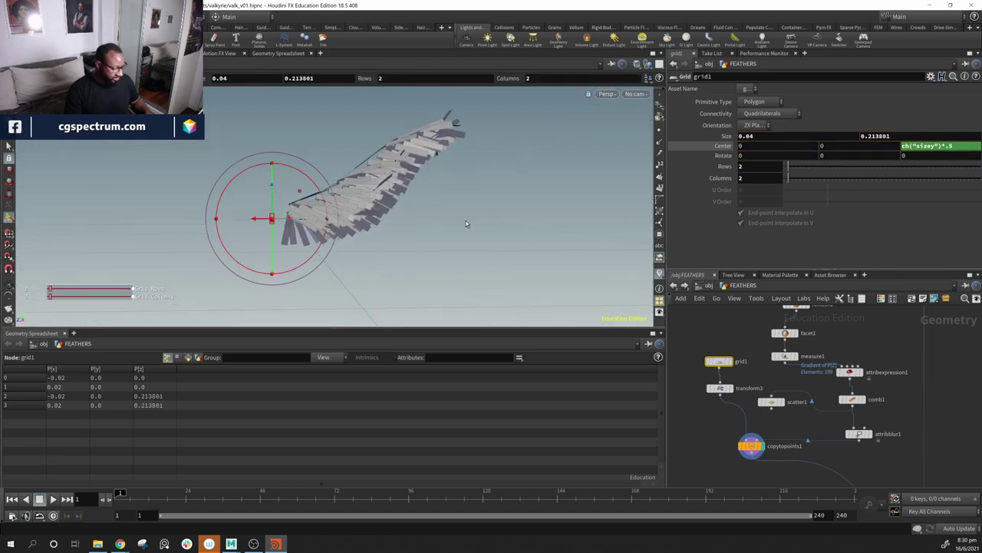
Step: Switch the viewport background color scheme to Dark
key(d)
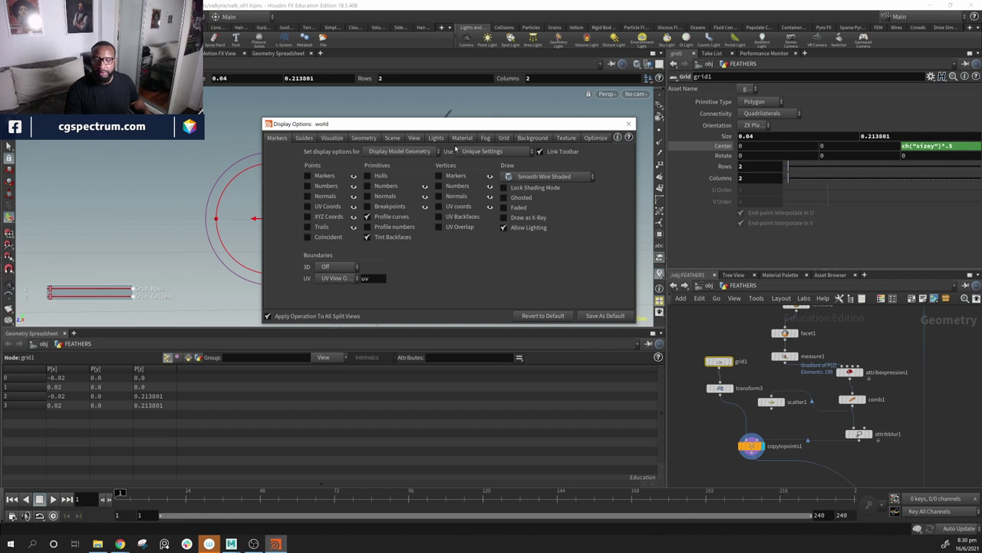
click(532, 137)
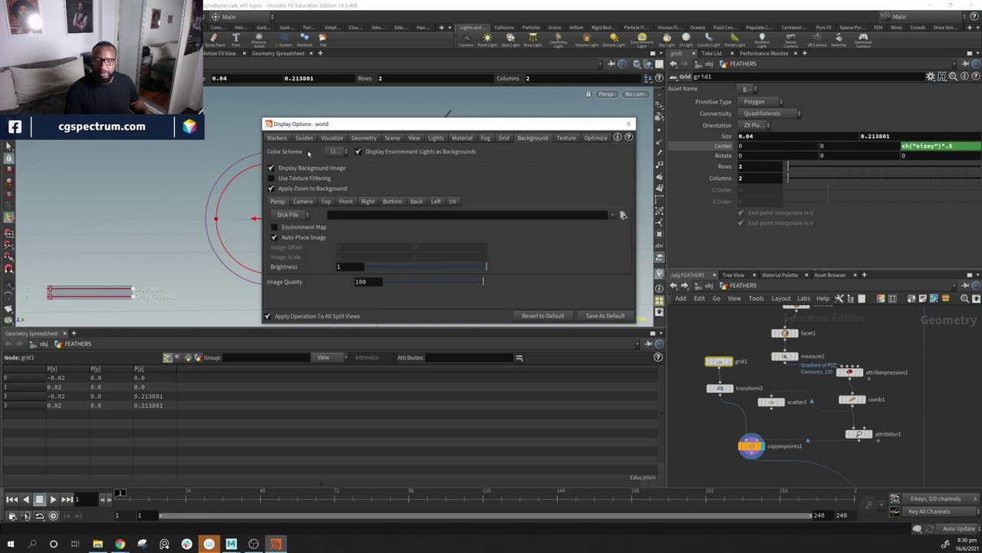
click(343, 174)
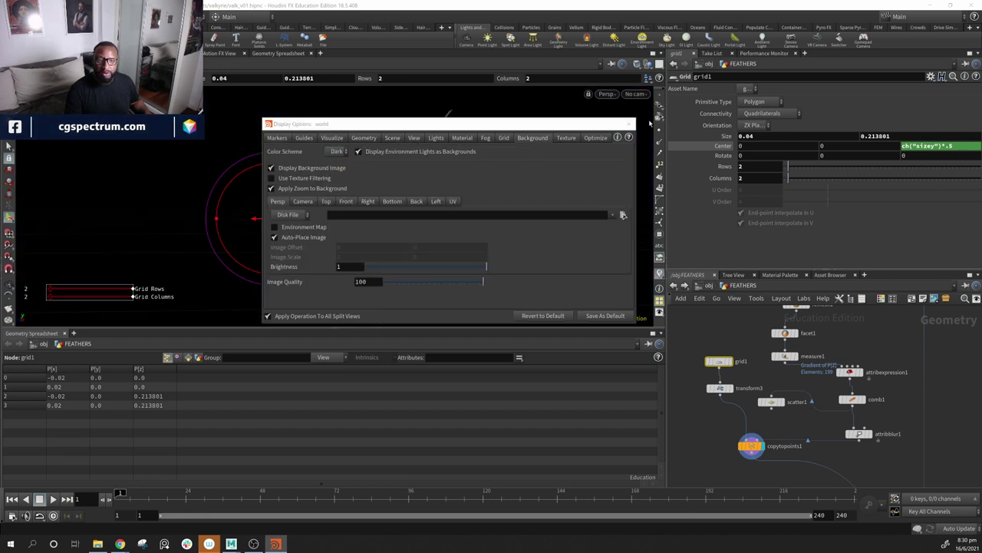
click(633, 125)
Step: Try stretching the grid1 card to a length of about 0.385 and inspect the overlap of the cards
alt+right_drag(500, 245, 368, 233)
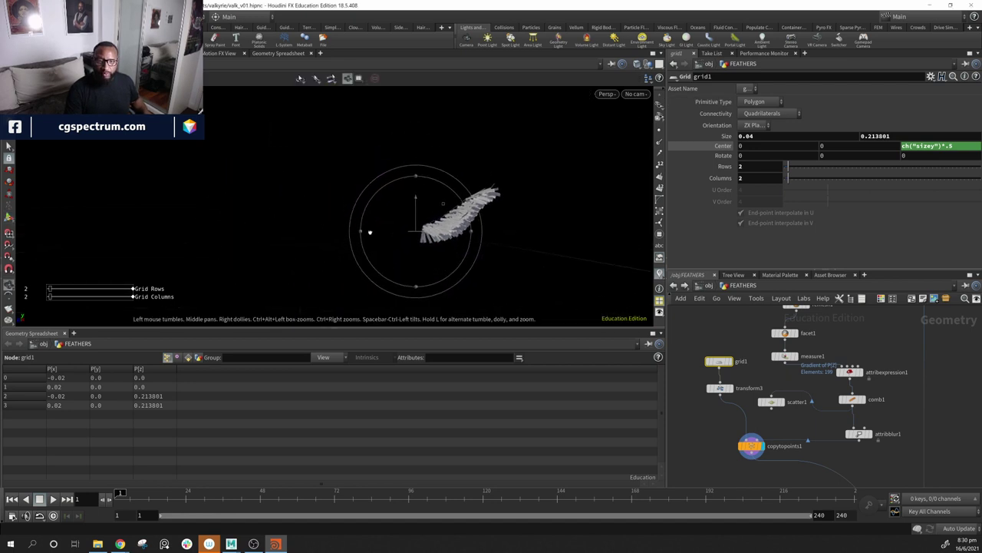
mouse_move(589, 266)
alt+mouse_down()
mouse_move(597, 263)
mouse_move(590, 270)
alt+mouse_up()
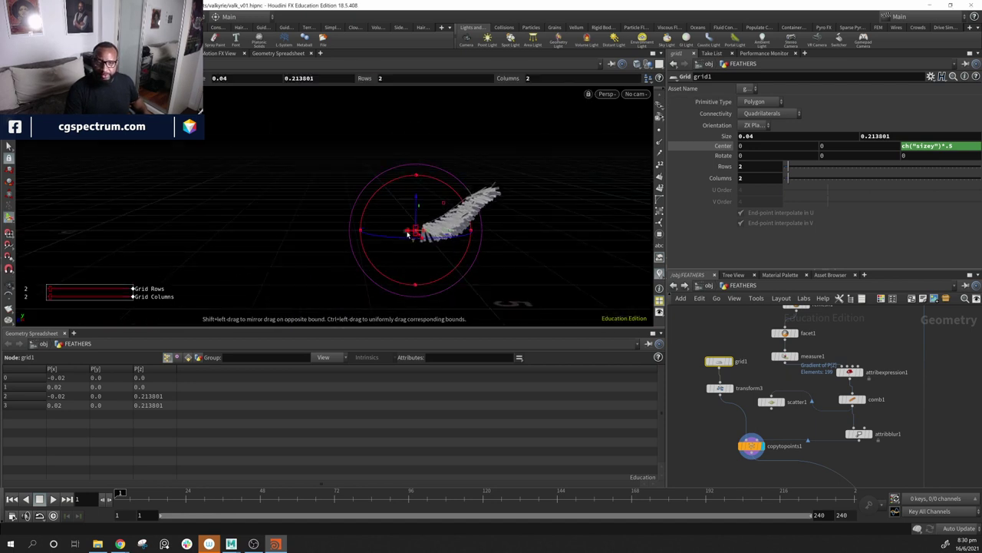
drag(415, 236, 435, 244)
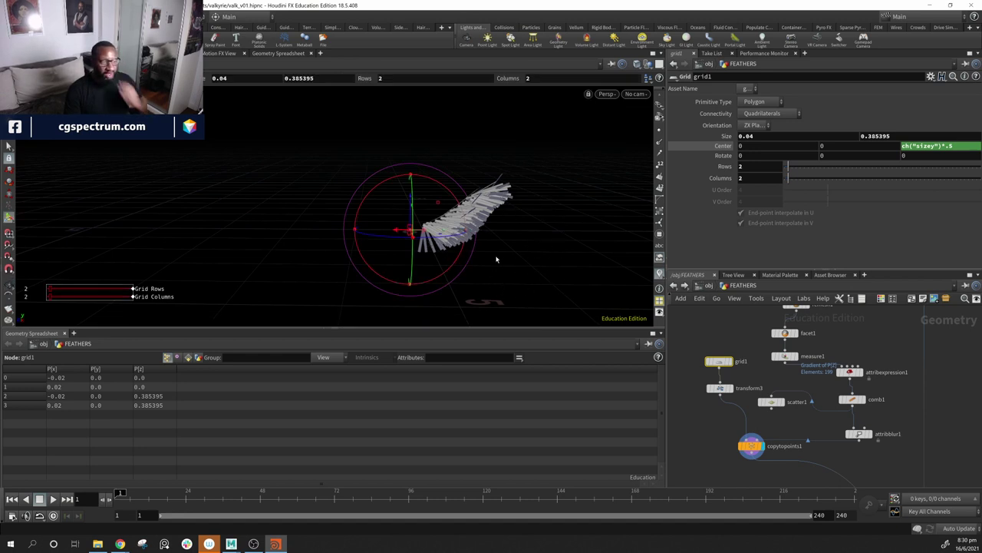
alt+right_drag(484, 230, 530, 257)
alt+drag(530, 257, 521, 287)
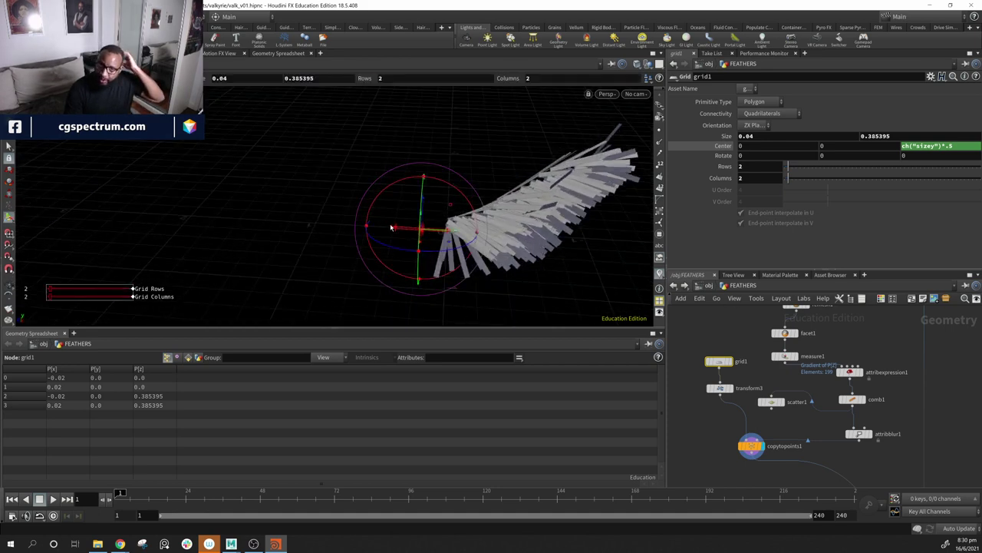
Step: Shorten the grid1 card to a length of about 0.136 and check the cards up close
drag(393, 228, 431, 239)
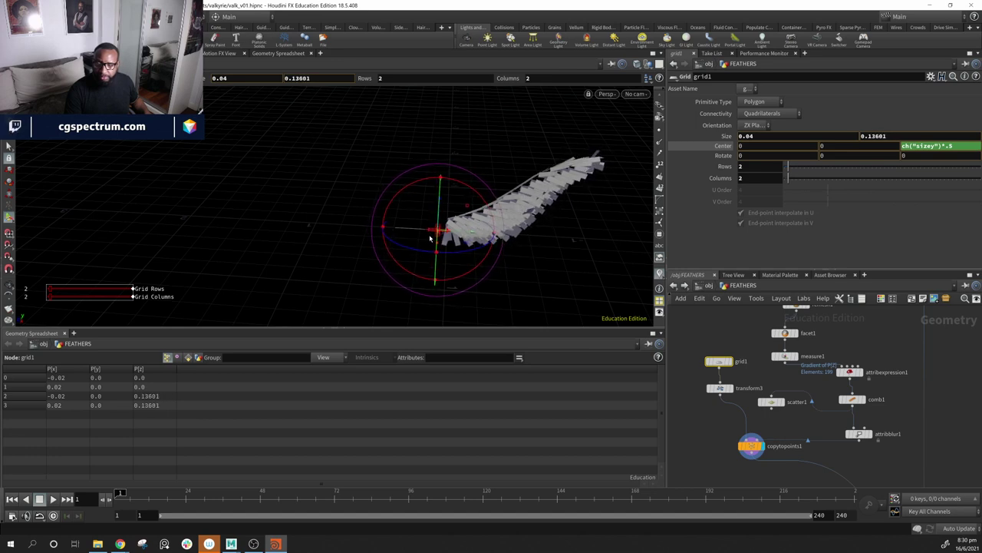
alt+middle_drag(564, 209, 476, 217)
alt+drag(476, 217, 479, 222)
alt+right_drag(478, 222, 564, 253)
alt+drag(563, 252, 540, 244)
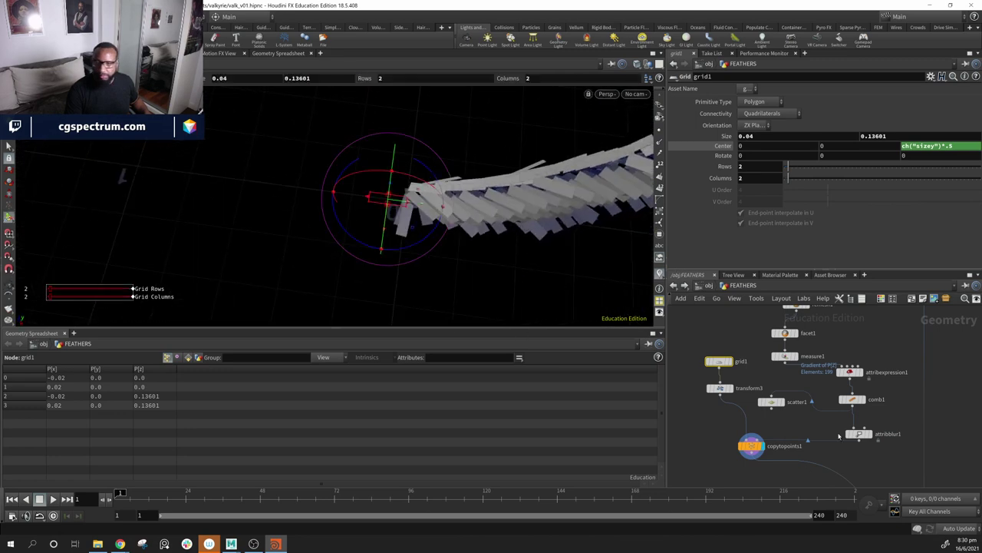
Step: Set attribblur1's blurring iterations to 13, select comb1 and inspect the card directions from several angles
click(857, 434)
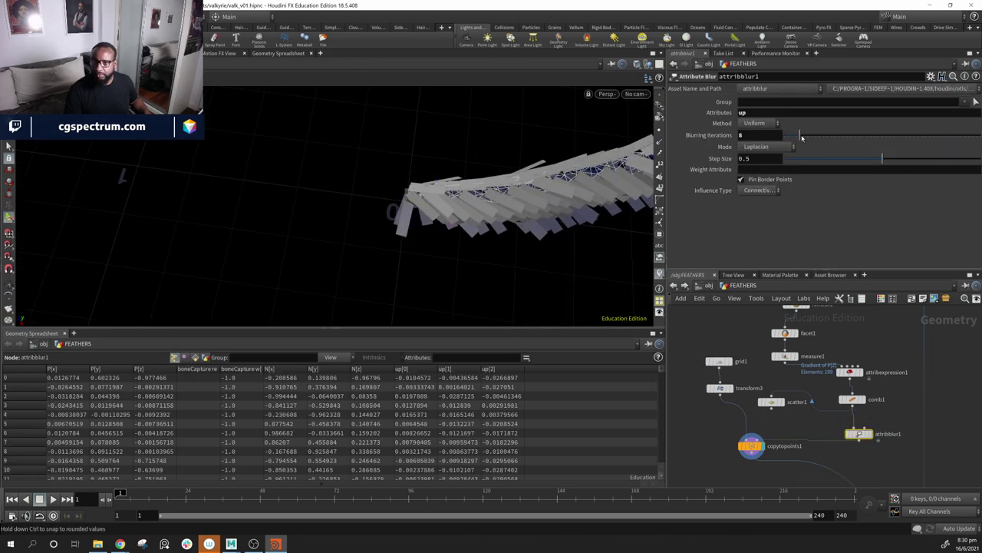
drag(816, 137, 810, 137)
alt+drag(506, 192, 481, 174)
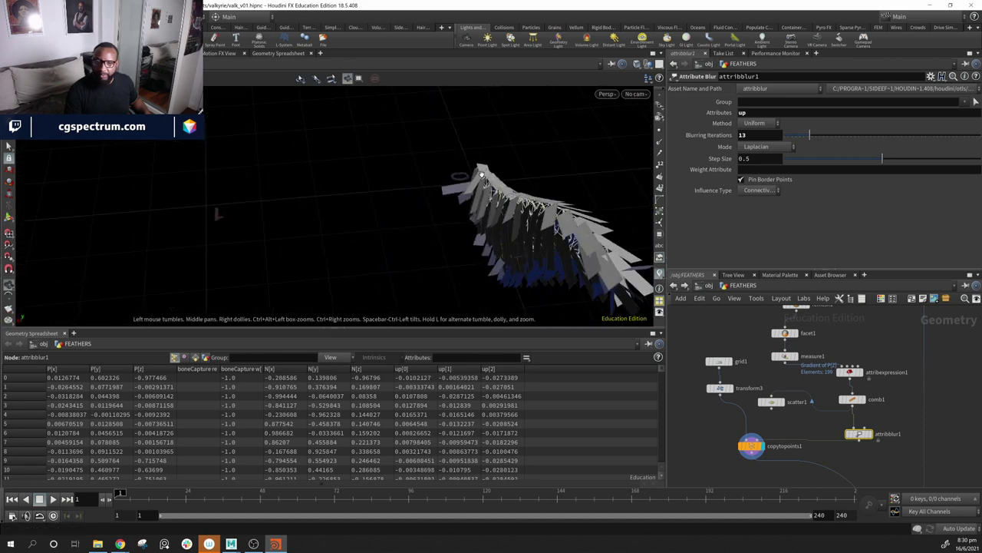
drag(540, 209, 529, 287)
click(854, 400)
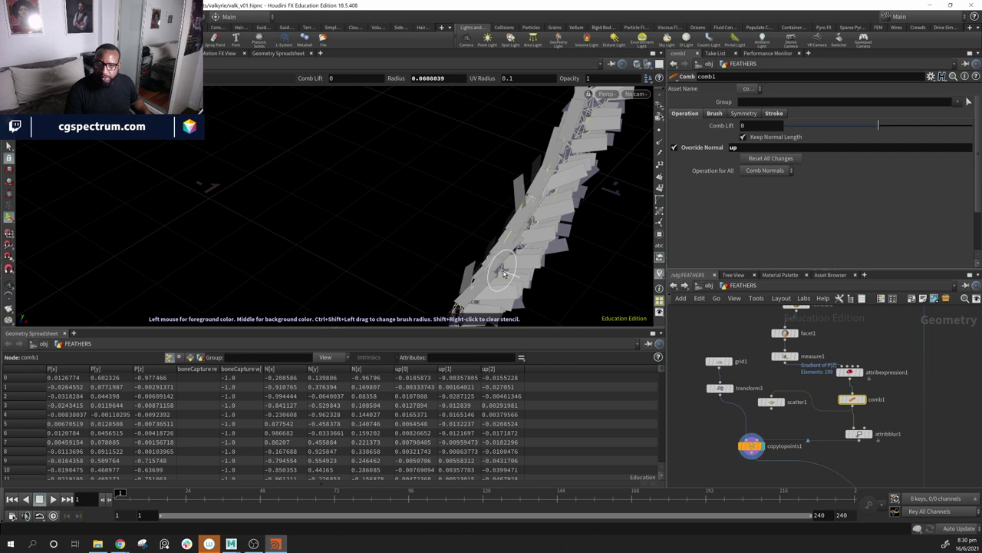
mouse_move(496, 261)
mouse_down()
mouse_move(618, 223)
mouse_move(652, 244)
mouse_up()
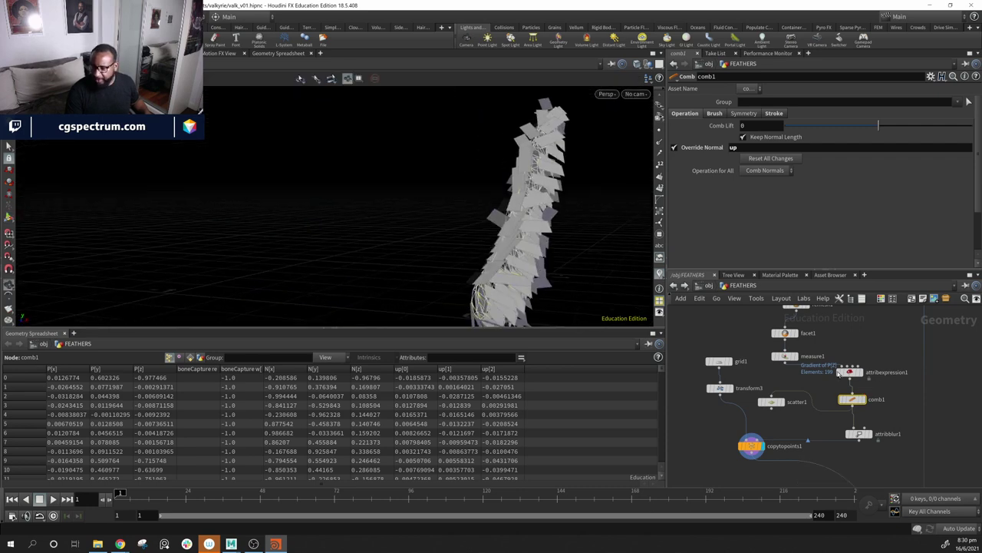
Step: Route attribblur1 through scatter1 into copytopoints1's target points input so the cards are copied onto scattered points
middle_drag(839, 373, 824, 431)
click(781, 362)
drag(506, 253, 467, 253)
alt+middle_drag(468, 254, 330, 257)
middle_drag(835, 416, 840, 380)
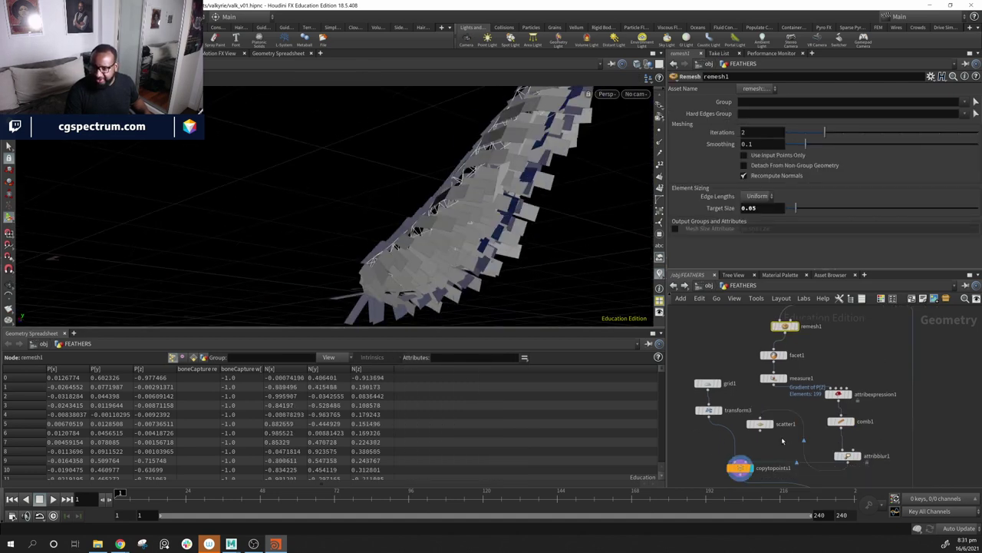
click(743, 463)
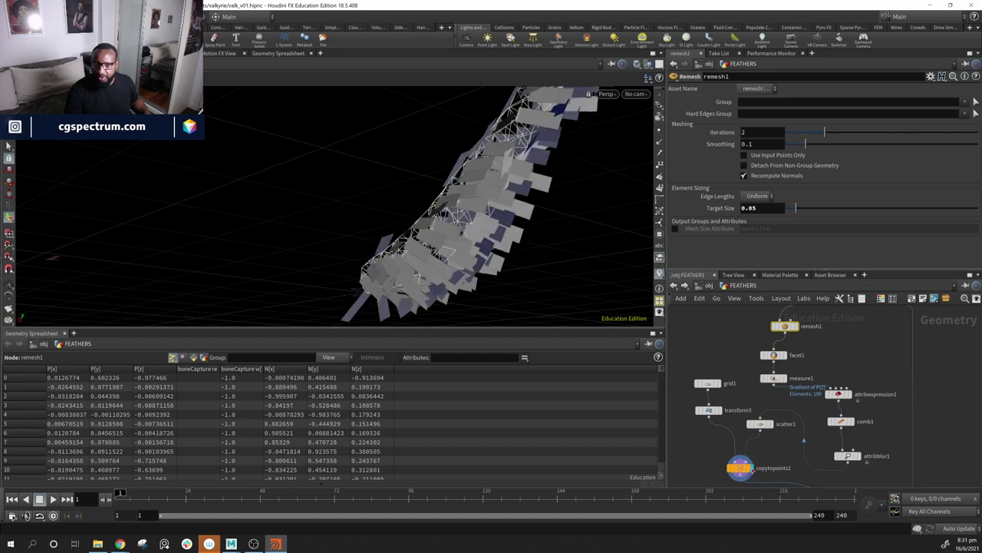
Step: Raise scatter1's forced total count to 1065 to cover the surface densely with cards
click(759, 425)
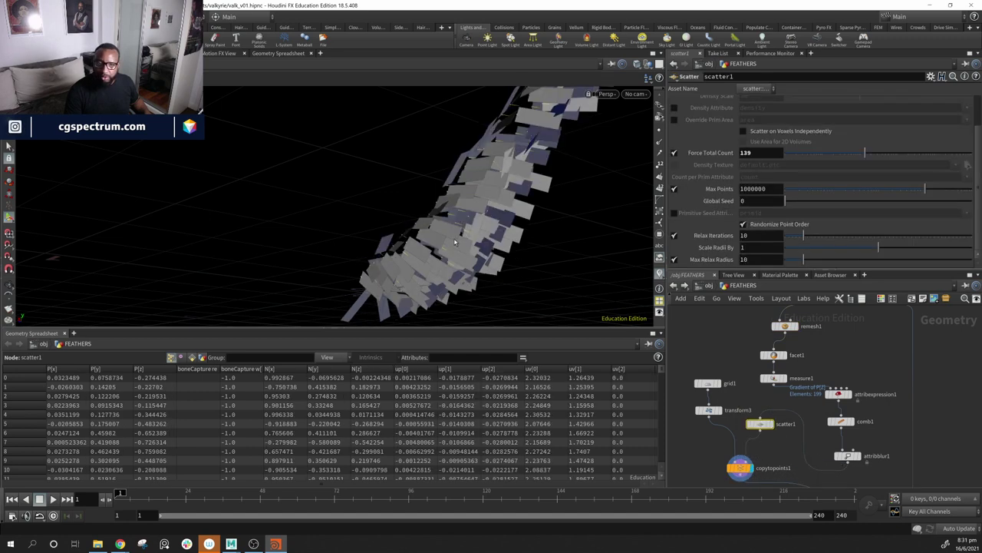
alt+drag(454, 241, 725, 257)
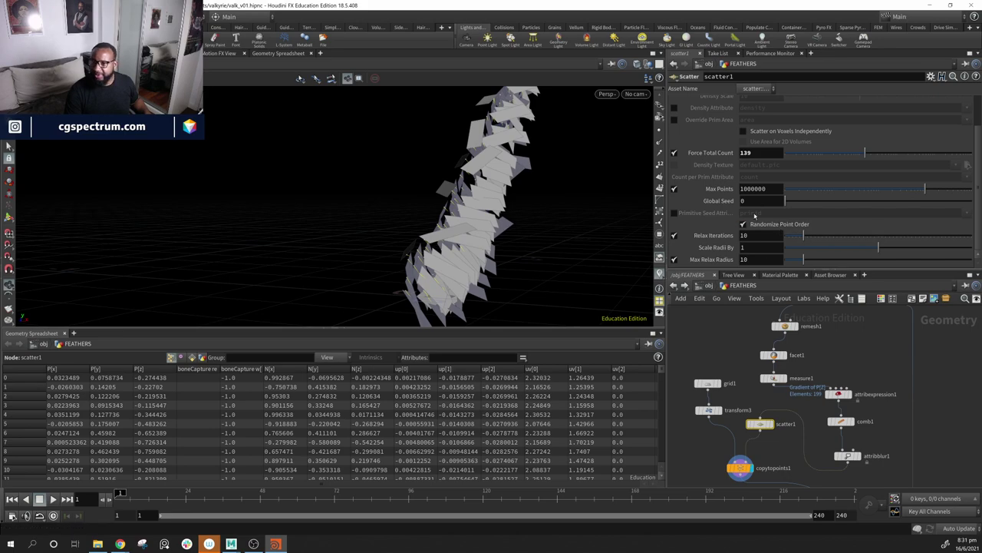
drag(838, 157, 901, 157)
drag(483, 230, 499, 142)
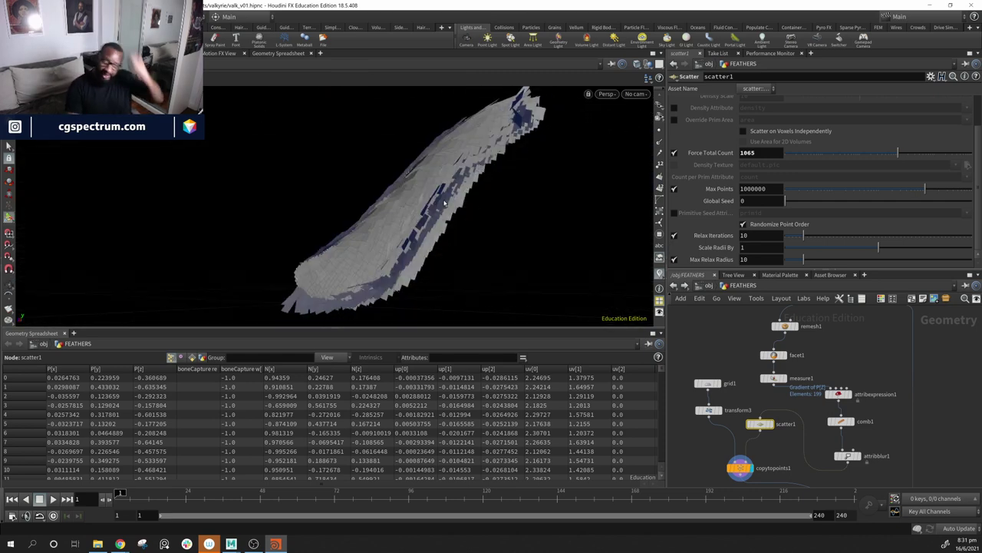
Step: Inspect the densely scattered cards from all sides for their layering, direction and coverage of the mesh
alt+drag(478, 243, 396, 325)
drag(449, 298, 567, 240)
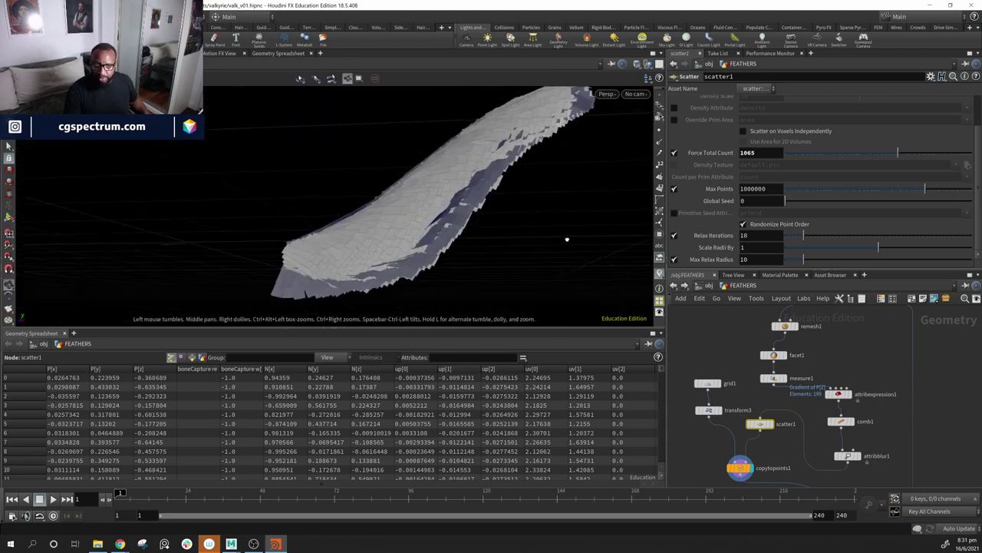
drag(470, 208, 441, 230)
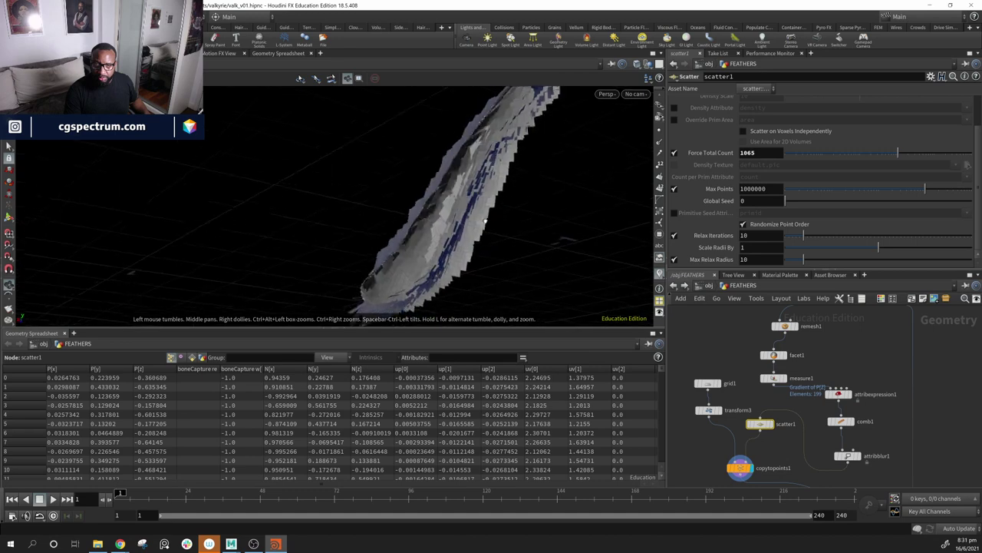
drag(538, 224, 606, 233)
drag(674, 235, 703, 241)
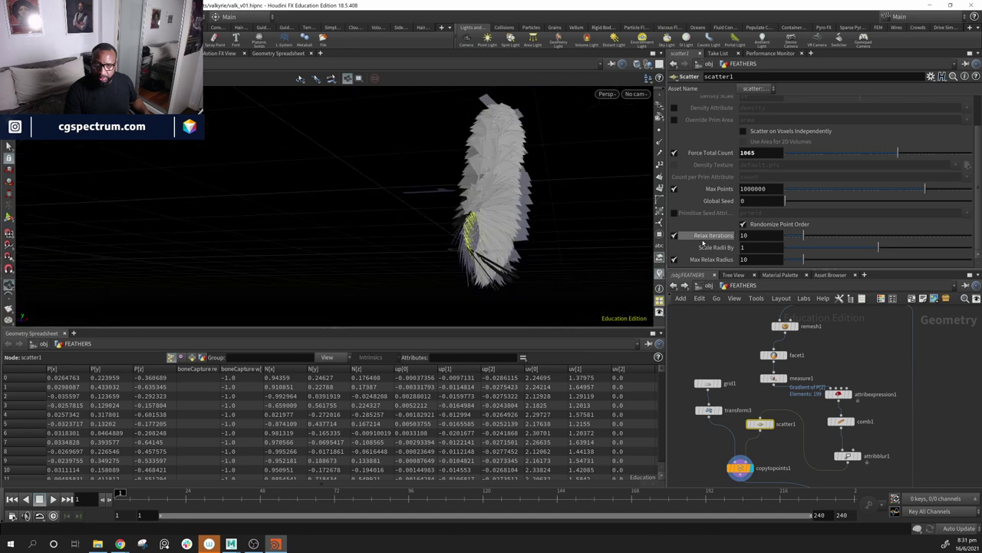
drag(487, 226, 434, 210)
drag(522, 239, 445, 218)
drag(548, 122, 599, 203)
drag(545, 280, 547, 220)
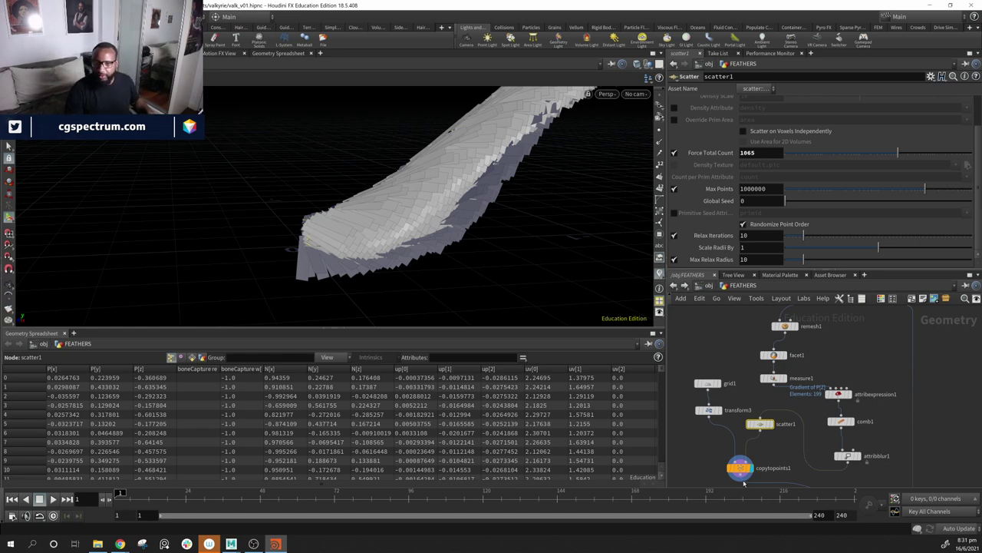
Step: Save the scene and move grid1, transform3, scatter1 and copytopoints1 together lower in the network
middle_drag(902, 466, 891, 421)
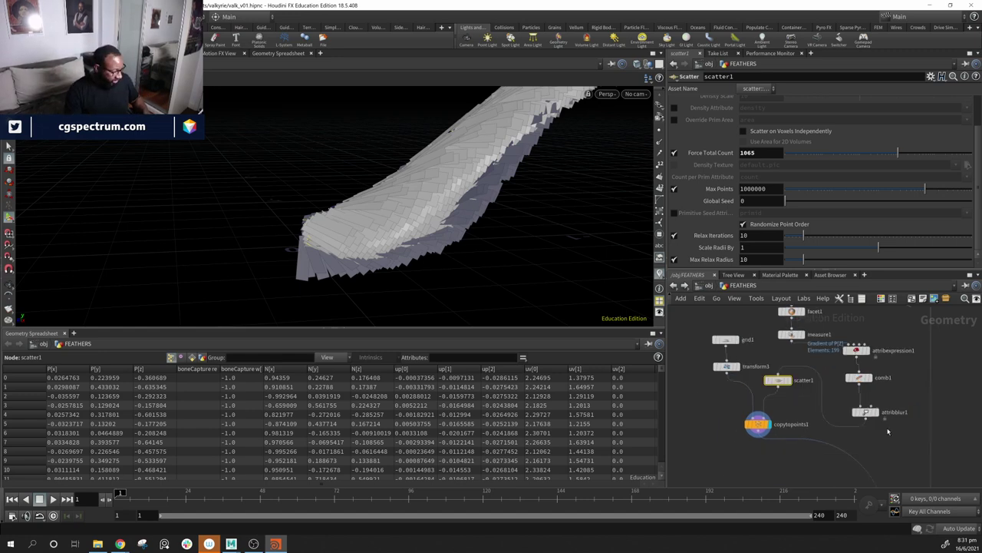
scroll(891, 435, down, 3)
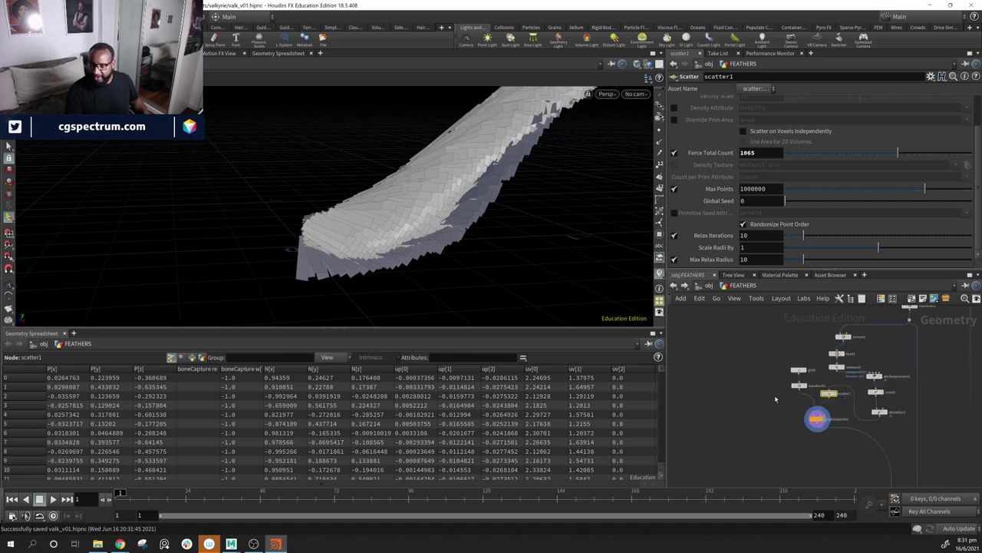
drag(826, 462, 827, 464)
drag(834, 443, 834, 449)
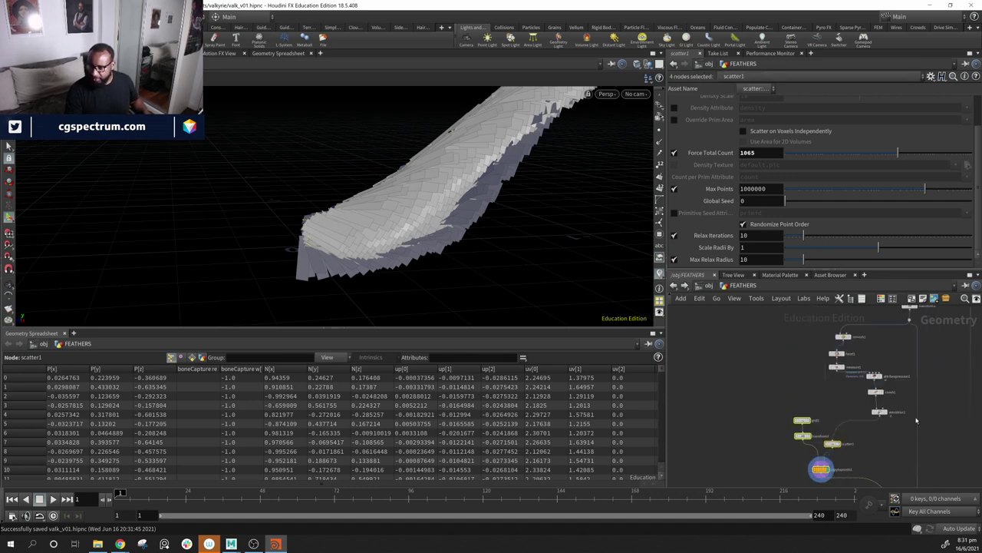
Step: Move attribexpression1, comb1 and attribblur1 together into the column beneath measure1
drag(915, 360, 867, 453)
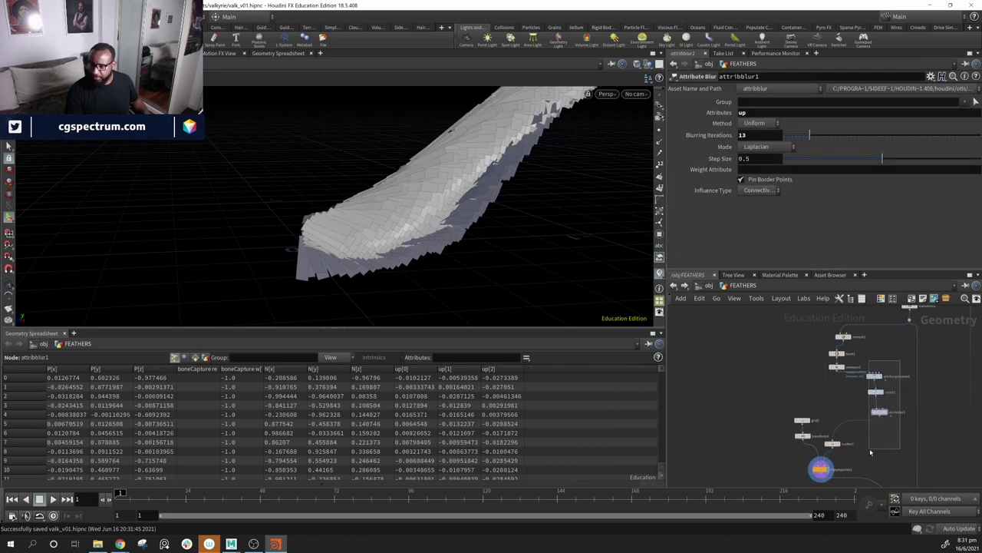
mouse_move(878, 387)
mouse_down()
mouse_move(850, 401)
mouse_move(856, 390)
mouse_up()
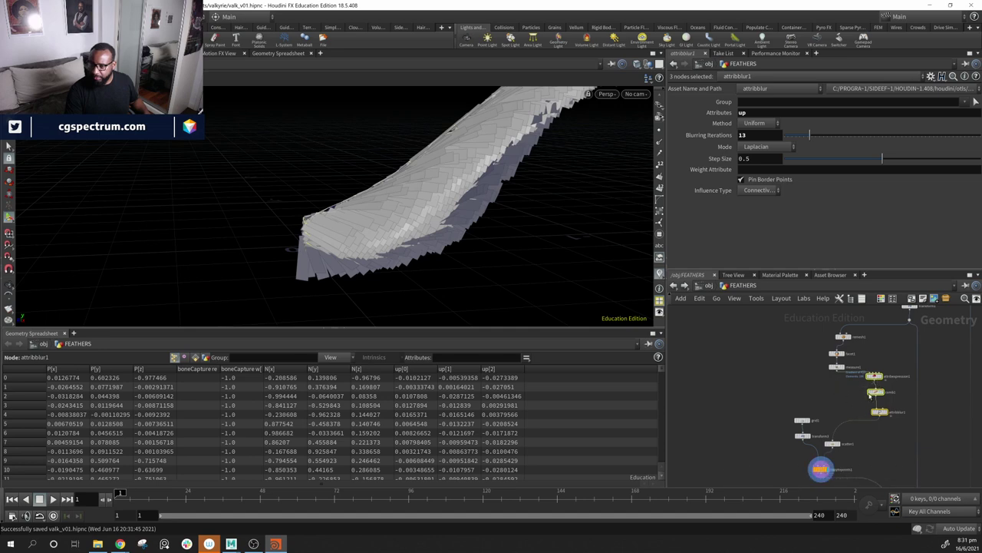
drag(897, 363, 873, 442)
drag(875, 378, 841, 384)
Step: Reduce scatter1's forced total count to 35
middle_drag(892, 423, 925, 372)
scroll(925, 371, up, 4)
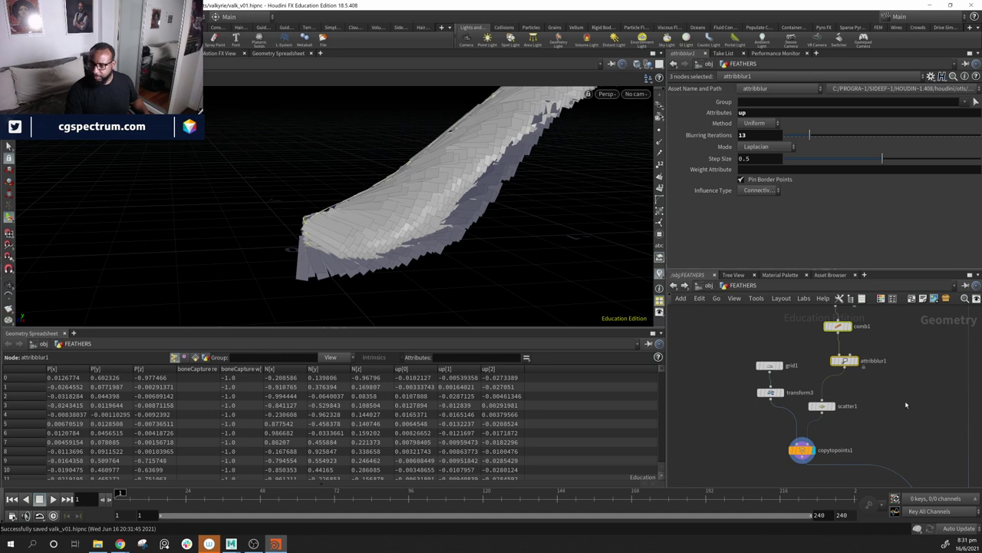
click(839, 386)
click(822, 406)
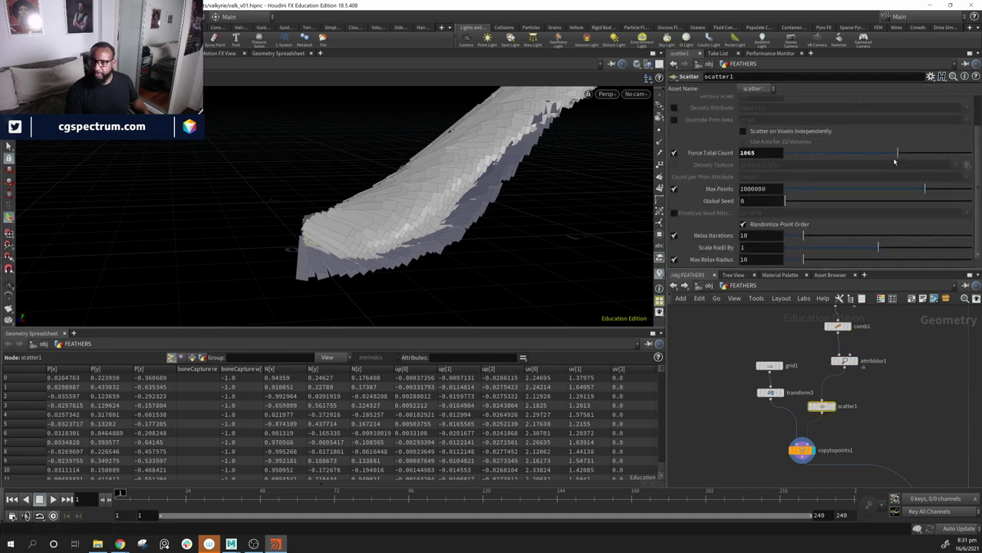
drag(894, 153, 843, 155)
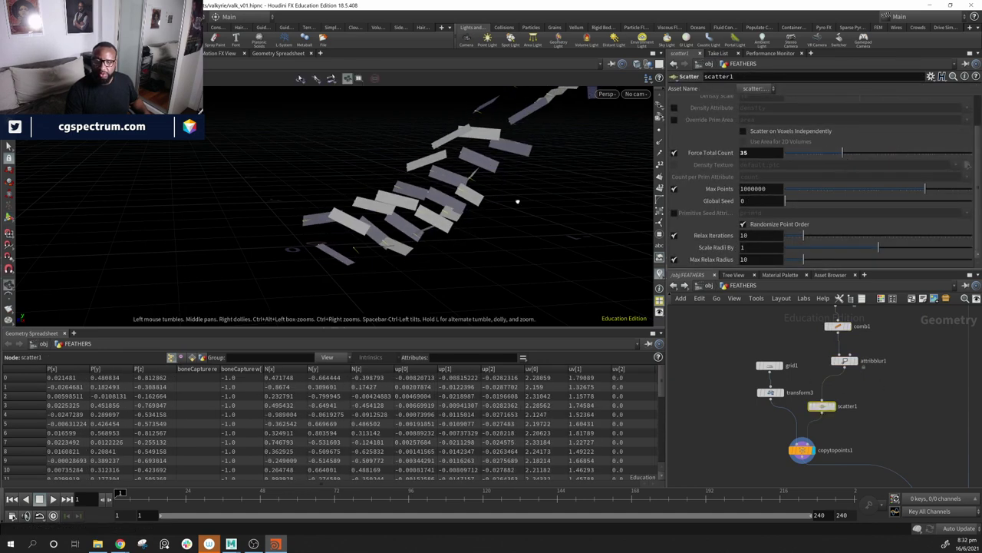
Step: Display scatter1's points, then attribblur1's blurred up vectors on the mesh
alt+drag(345, 222, 495, 222)
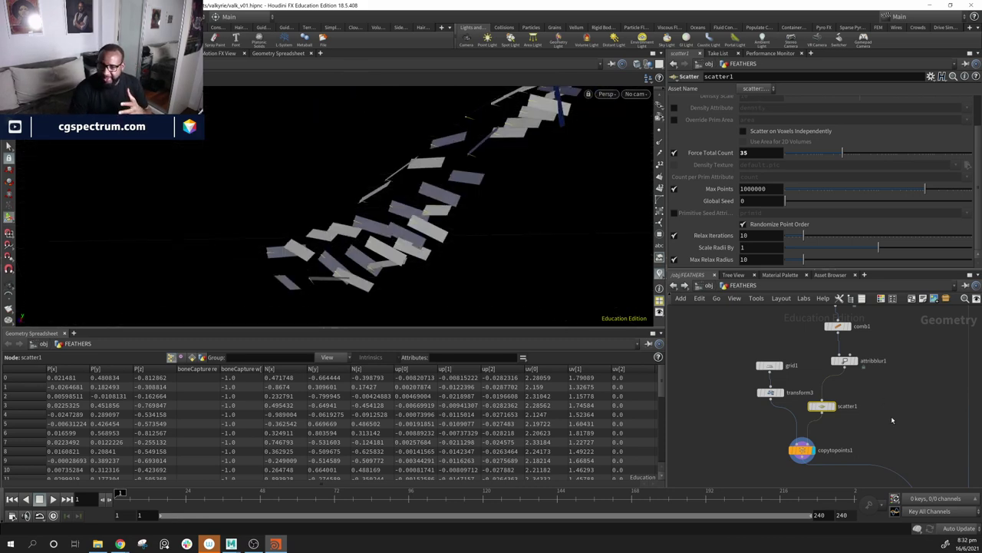
click(892, 419)
click(832, 406)
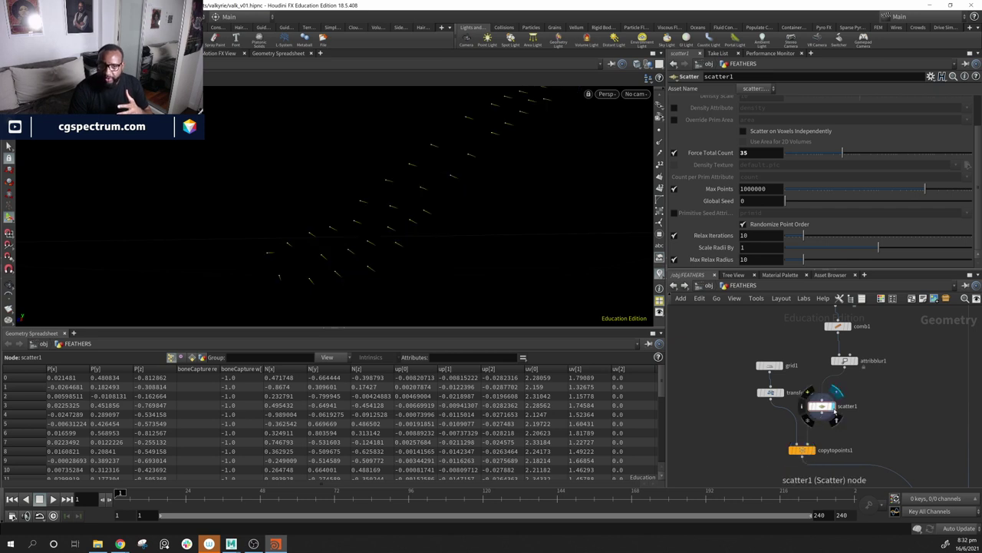
click(855, 361)
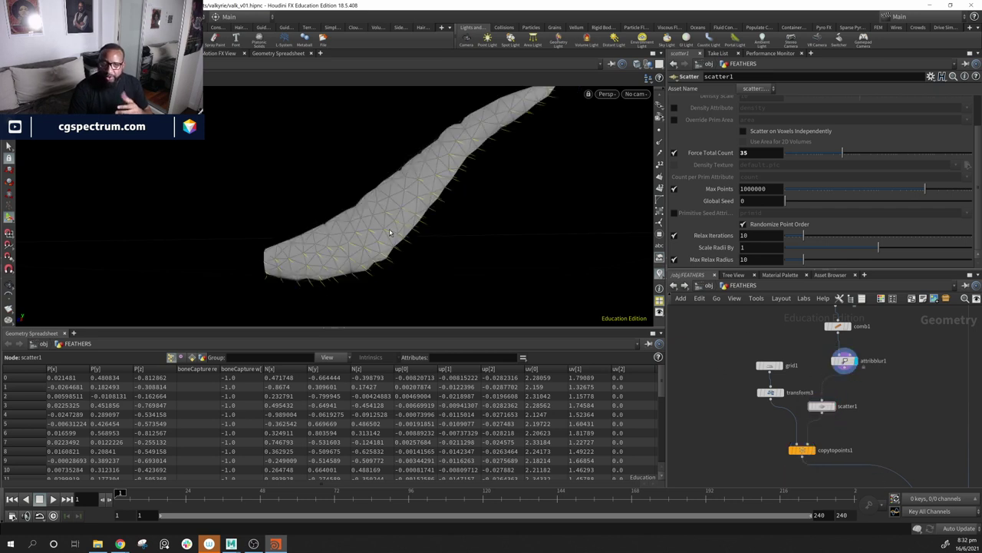
Step: Try a target size of 0.01 on the remesh1 node
alt+middle_drag(921, 401, 888, 476)
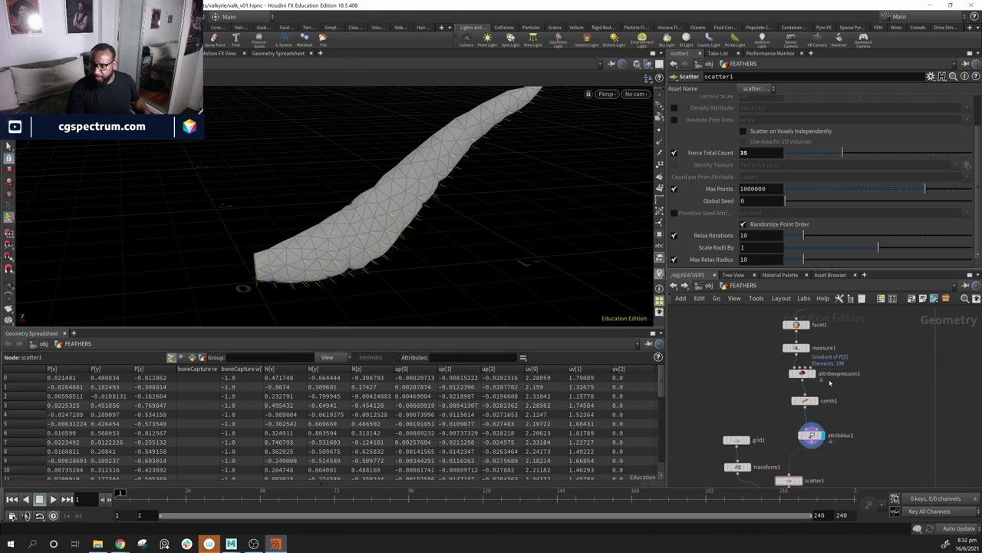
click(797, 325)
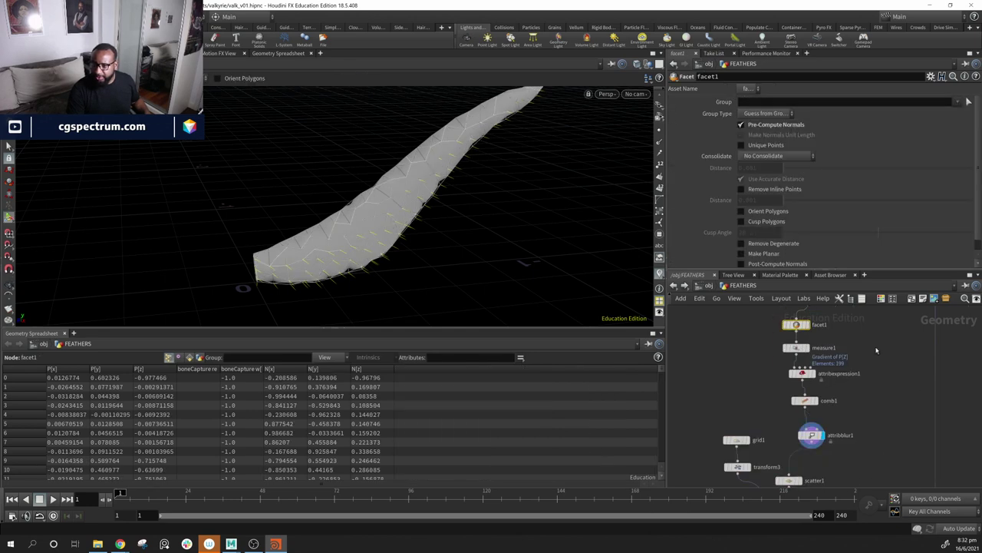
middle_drag(877, 349, 851, 400)
click(781, 347)
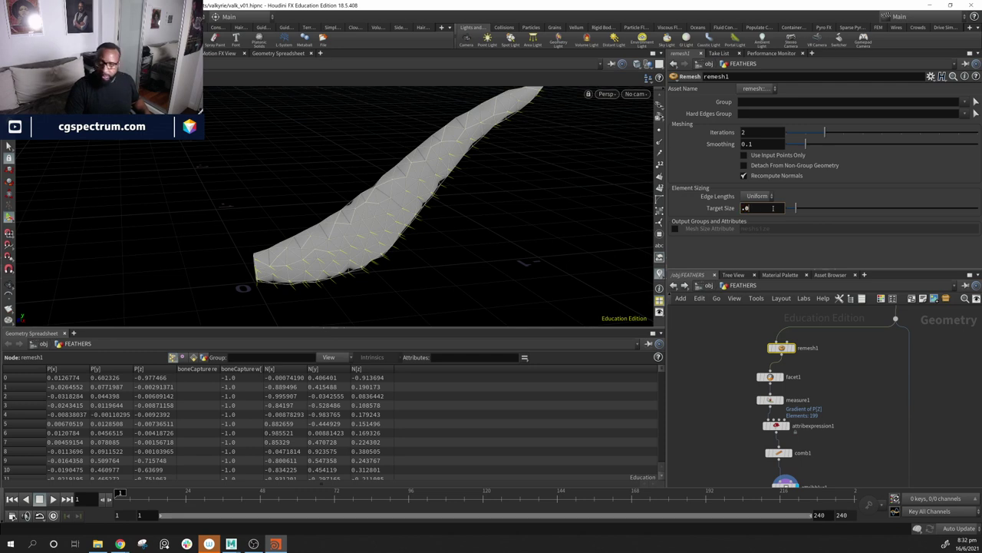
key(Return)
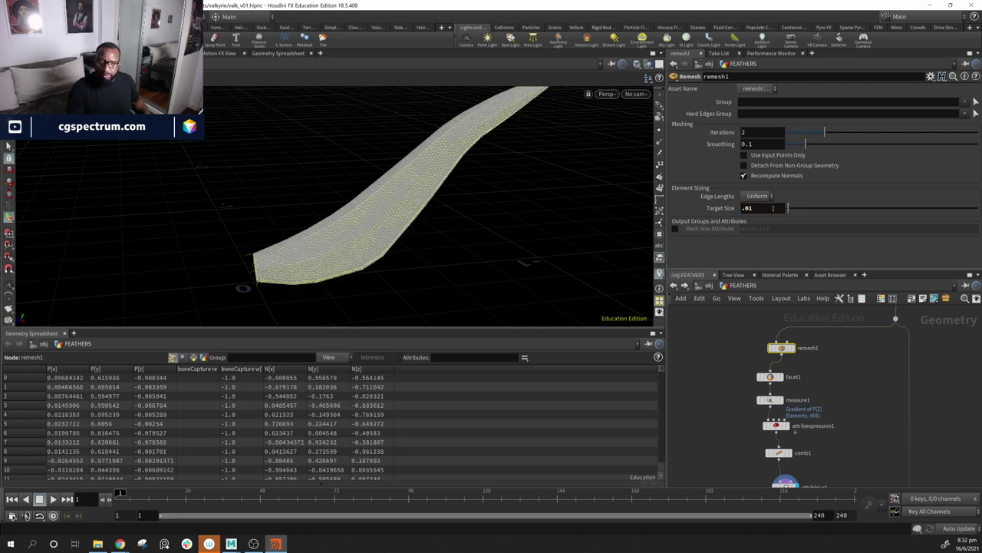
Step: Set remesh1's target size to 0.02
double_click(773, 207)
text(.)
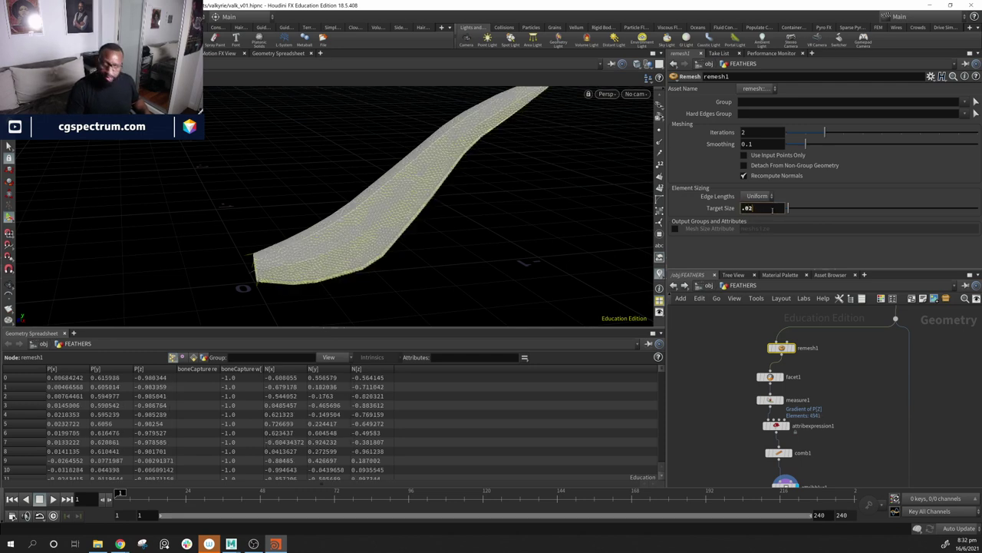
text(02)
key(Return)
Step: Examine the blurred vectors on the denser mesh up close, from its side to the open end
drag(371, 217, 432, 207)
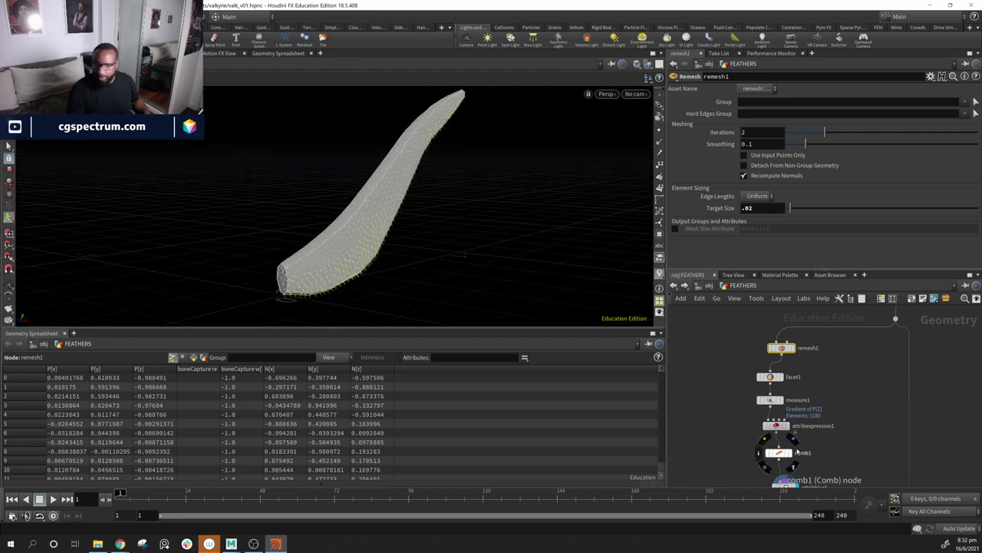
click(844, 416)
alt+middle_drag(344, 294, 376, 240)
drag(349, 120, 434, 225)
right_drag(433, 225, 399, 227)
drag(399, 227, 435, 217)
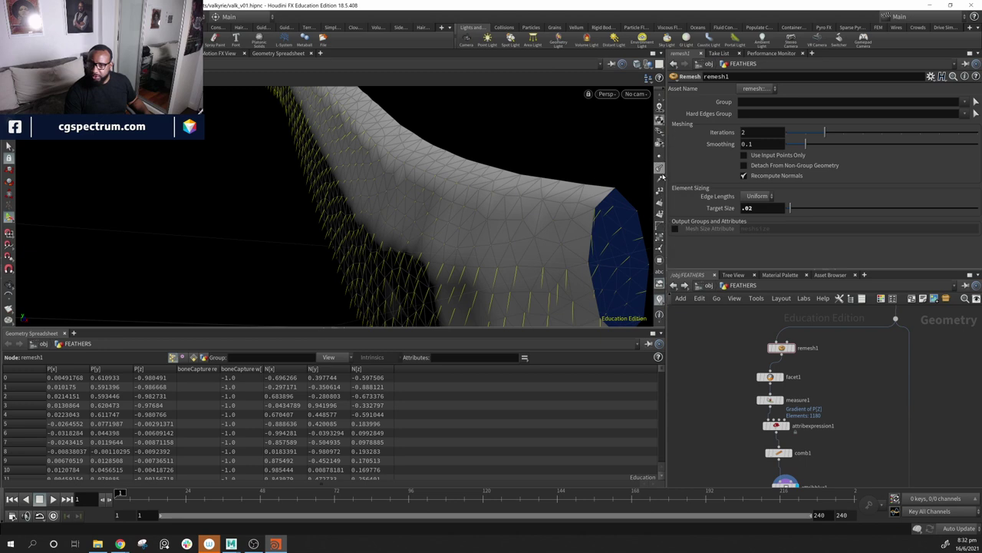
Step: Turn on the point normals display and examine the normals along the whole mesh out to its tip
click(661, 170)
alt+drag(581, 210, 363, 214)
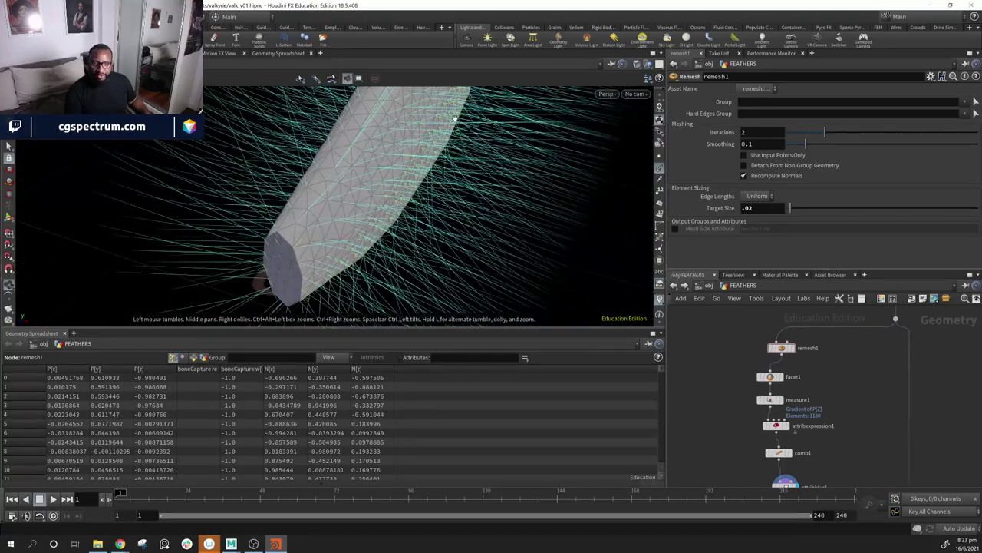
drag(444, 199, 175, 270)
drag(469, 199, 373, 246)
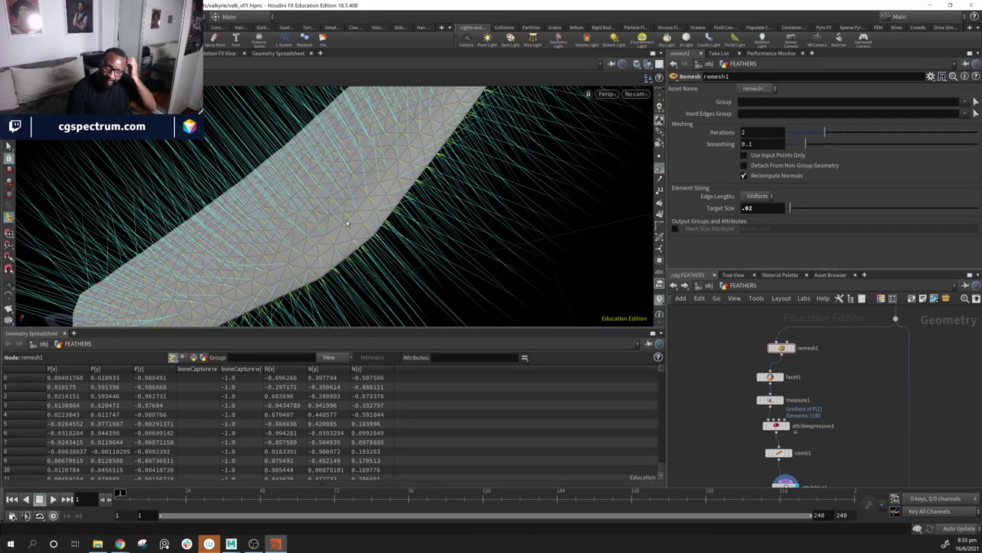
alt+drag(430, 213, 420, 161)
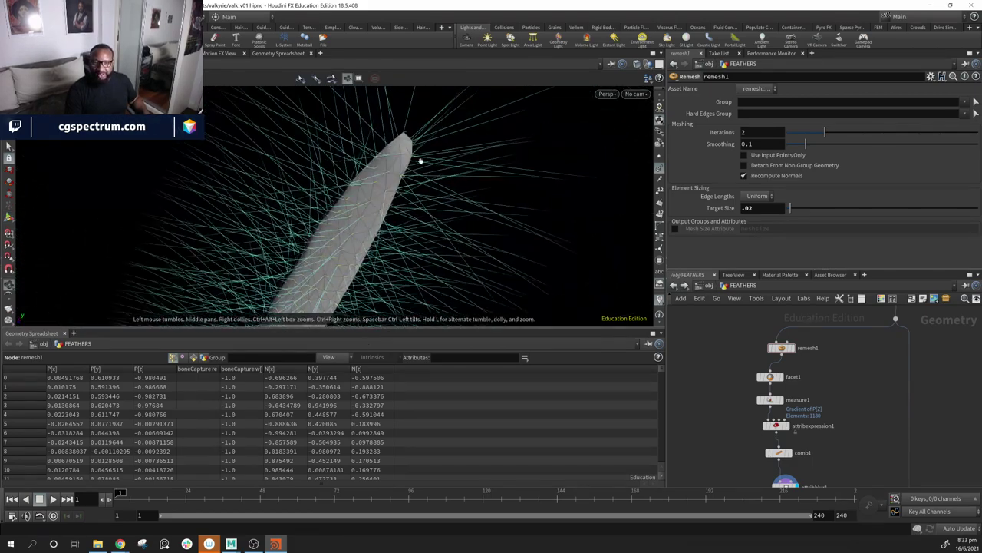
alt+middle_drag(394, 177, 510, 95)
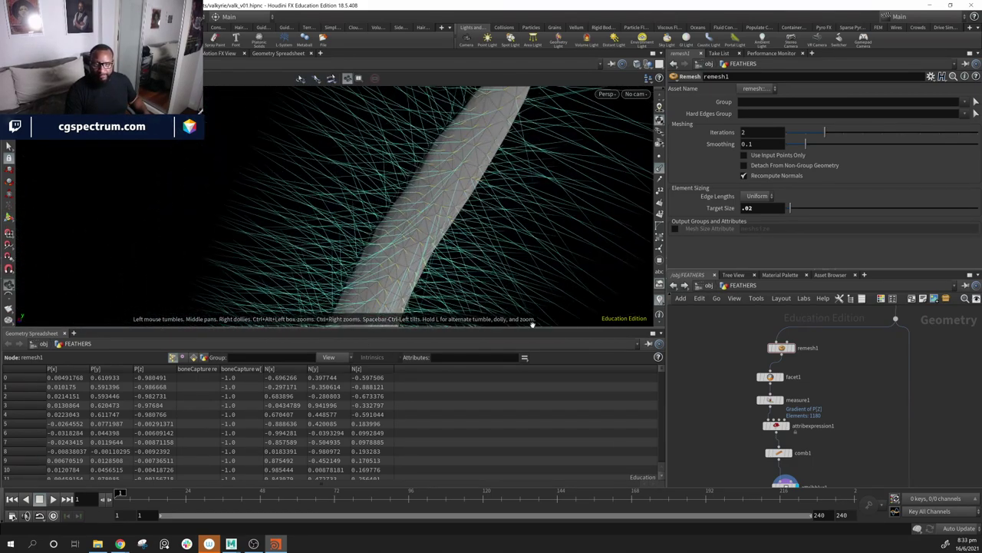
Step: Switch to the Chrome window with the Wing Anatomy diagram and place it fully in view
click(119, 546)
mouse_move(120, 545)
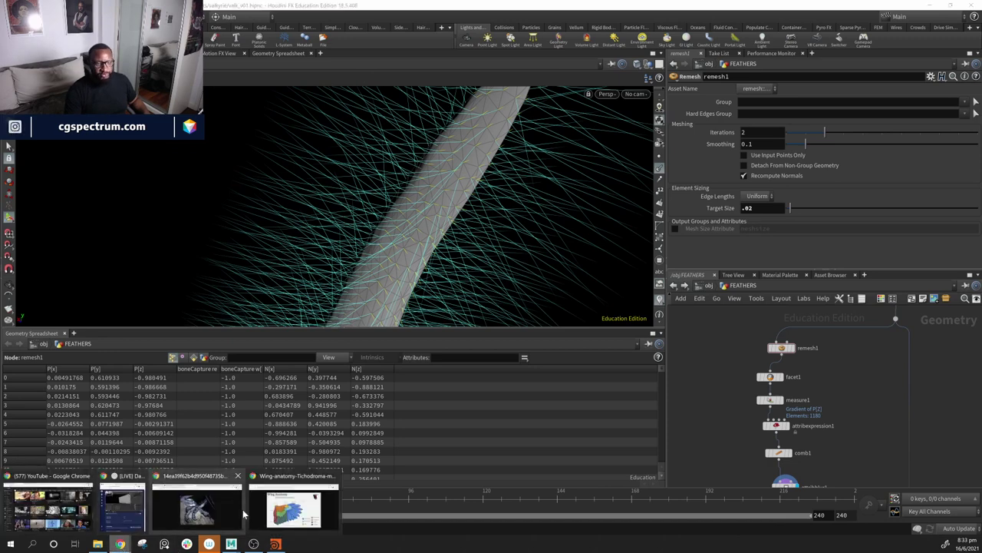
click(292, 508)
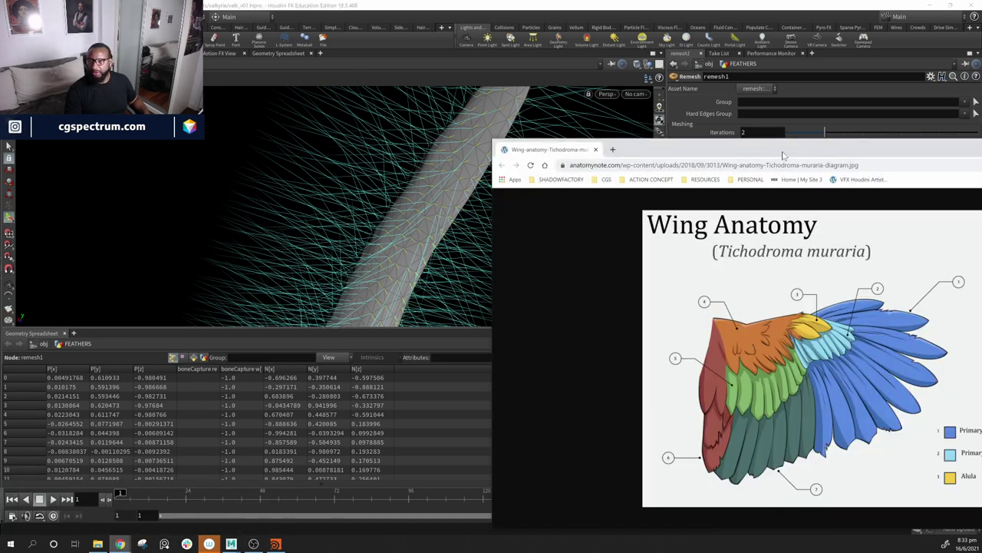
drag(783, 156, 480, 113)
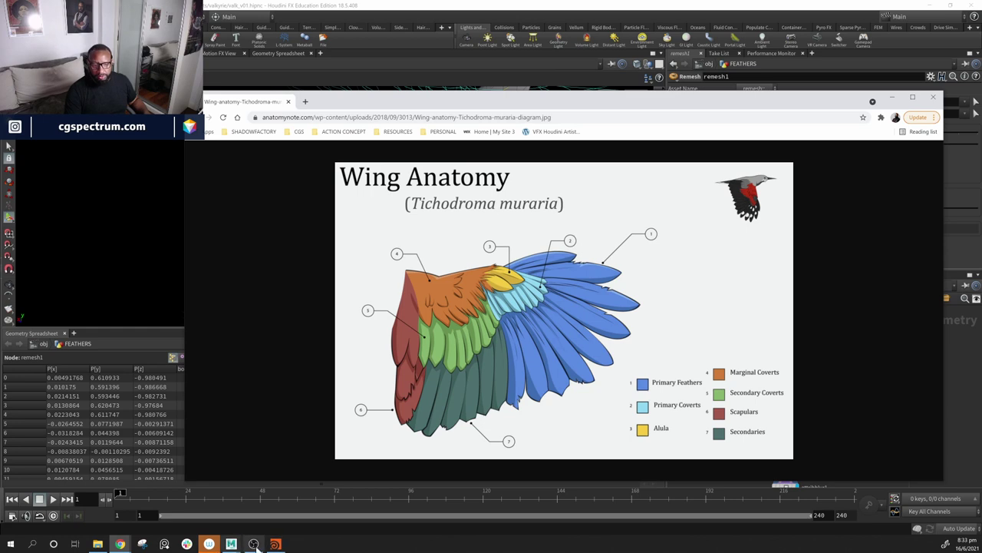
Step: Open the black wing photo among the reference tabs and move both reference windows out of the way
click(125, 545)
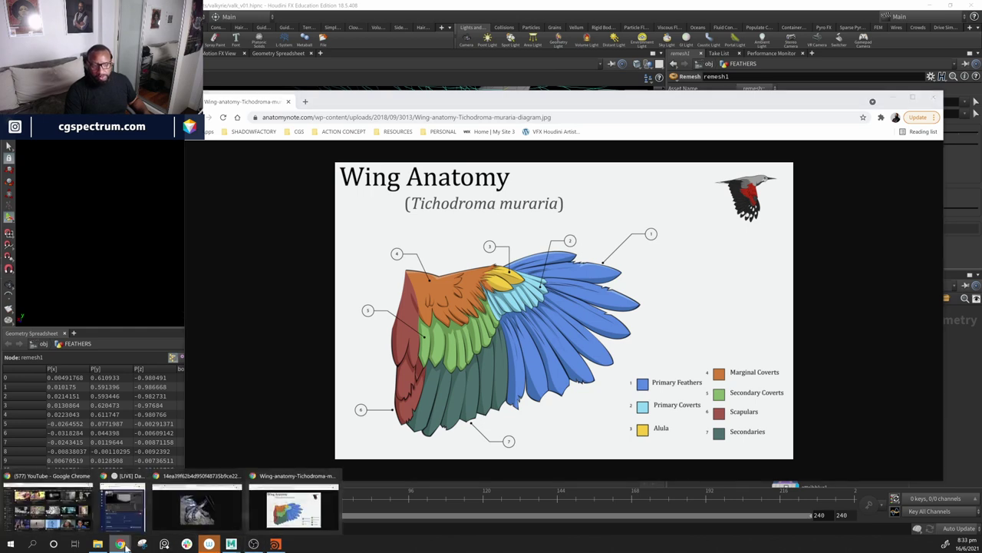
click(196, 506)
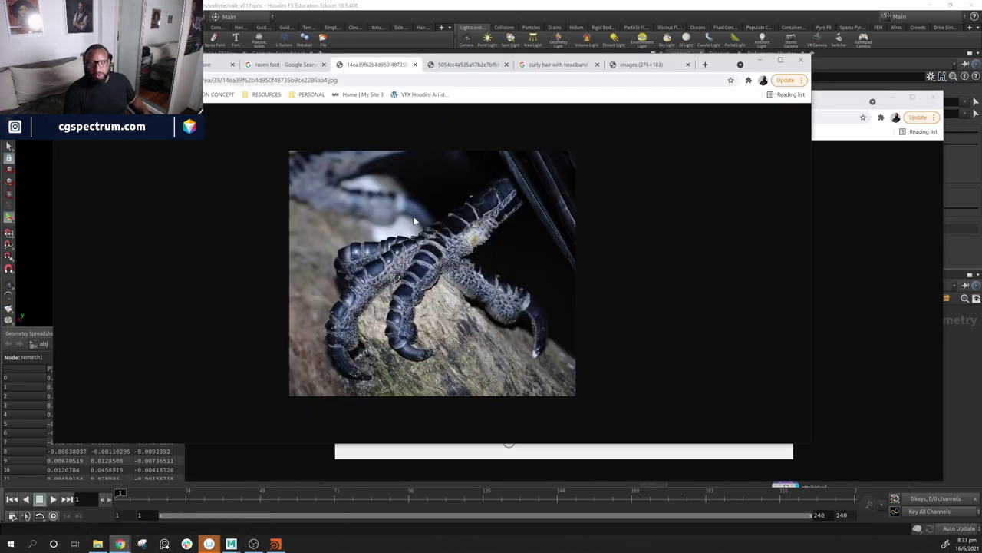
click(491, 65)
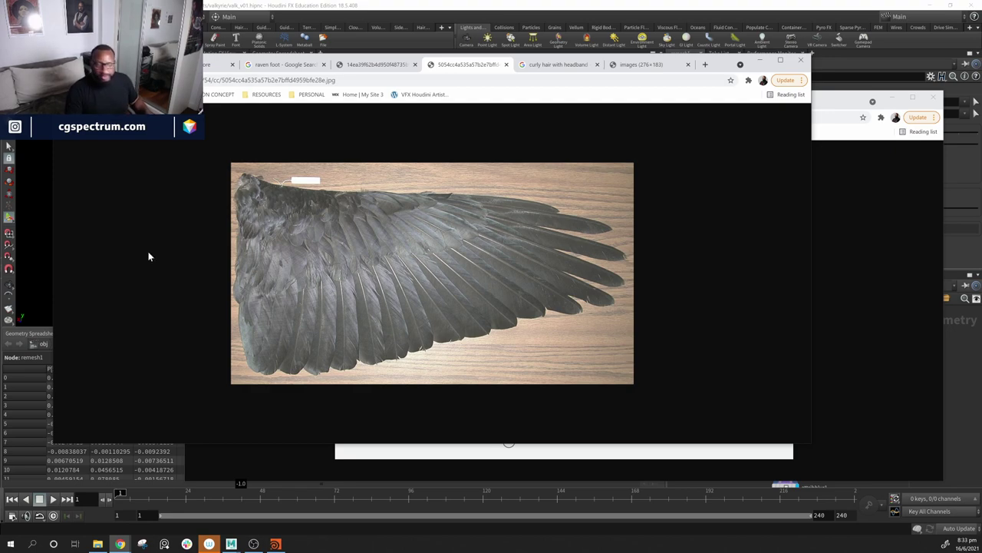
drag(727, 69, 863, 225)
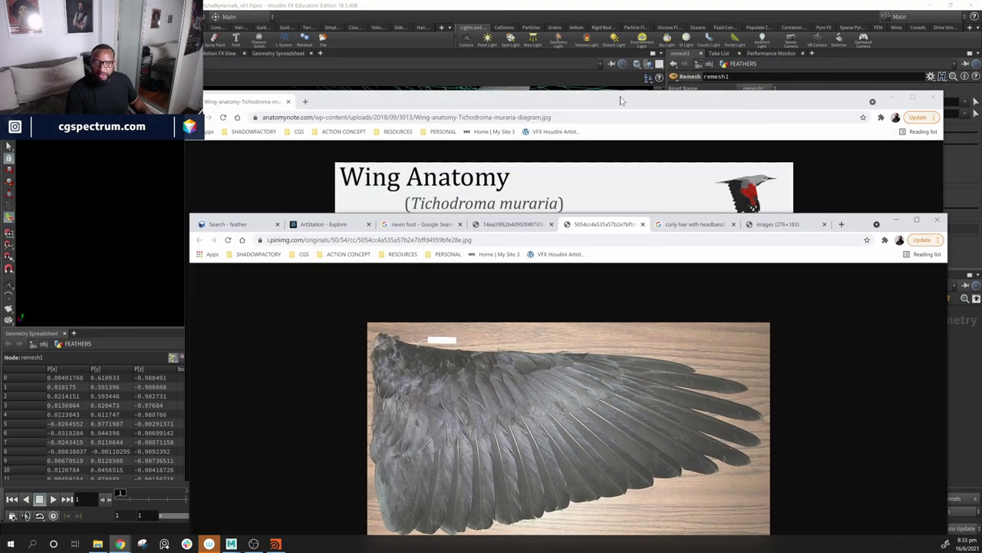
drag(622, 100, 780, 353)
Step: Frame the whole wing mesh in Houdini and place the black wing photo's Chrome window side by side with it
drag(509, 158, 439, 205)
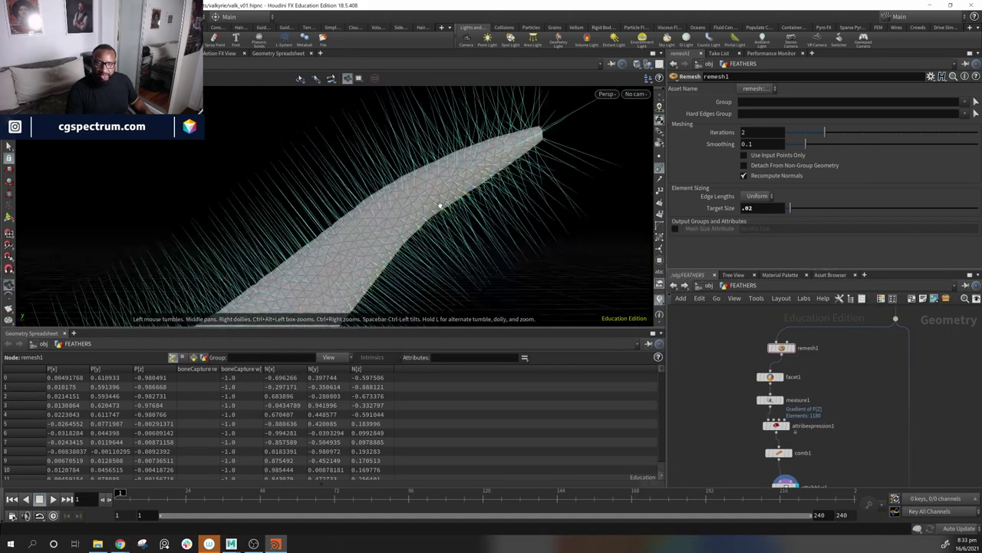
right_drag(440, 204, 290, 160)
middle_drag(289, 160, 158, 179)
right_drag(158, 178, 373, 245)
middle_drag(373, 246, 241, 262)
mouse_move(242, 262)
right_down()
mouse_move(361, 280)
mouse_move(254, 253)
right_up()
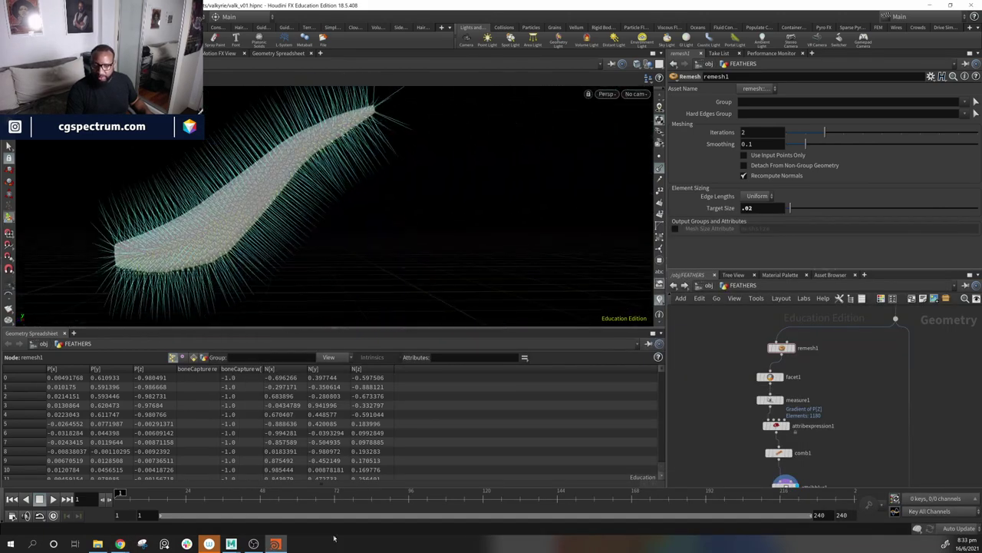
mouse_move(119, 543)
click(193, 513)
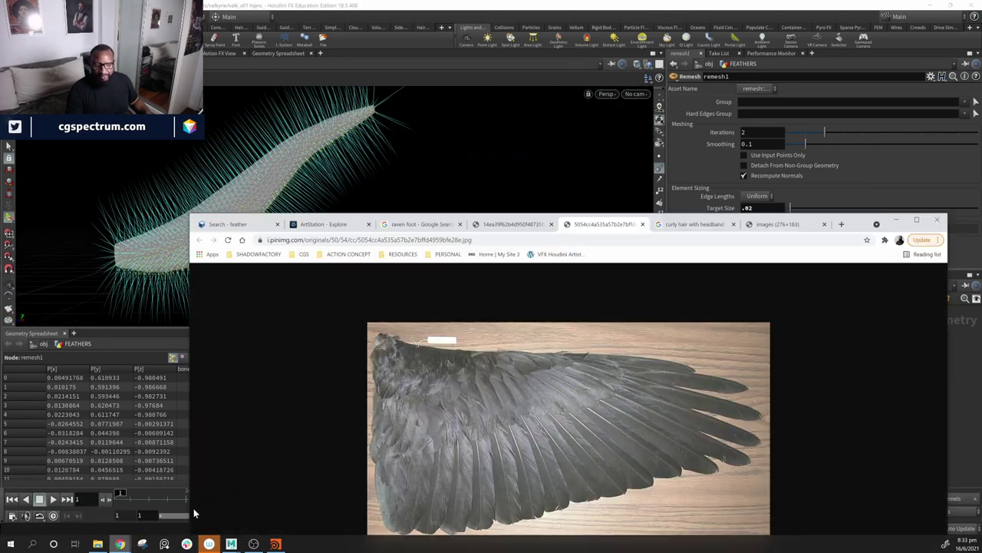
drag(863, 228, 981, 93)
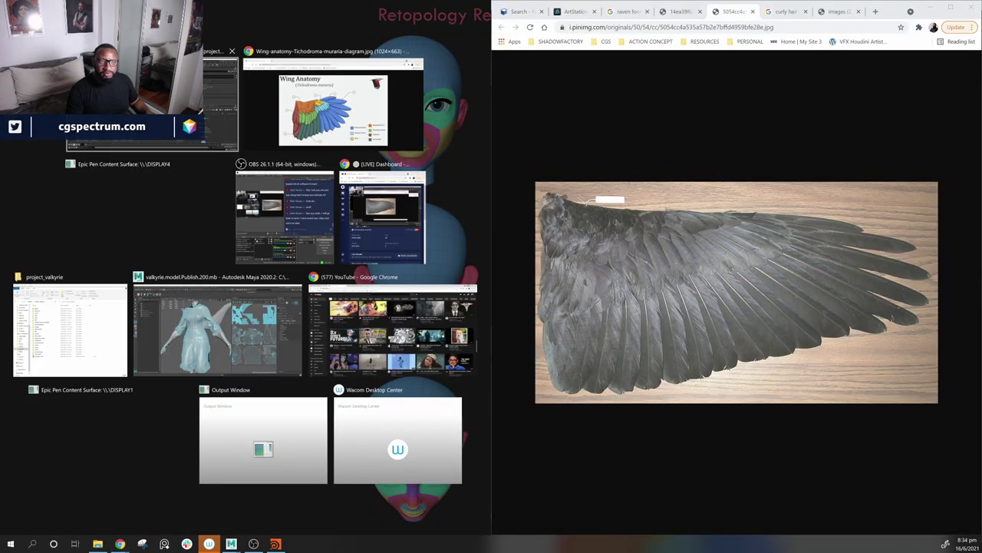
click(221, 100)
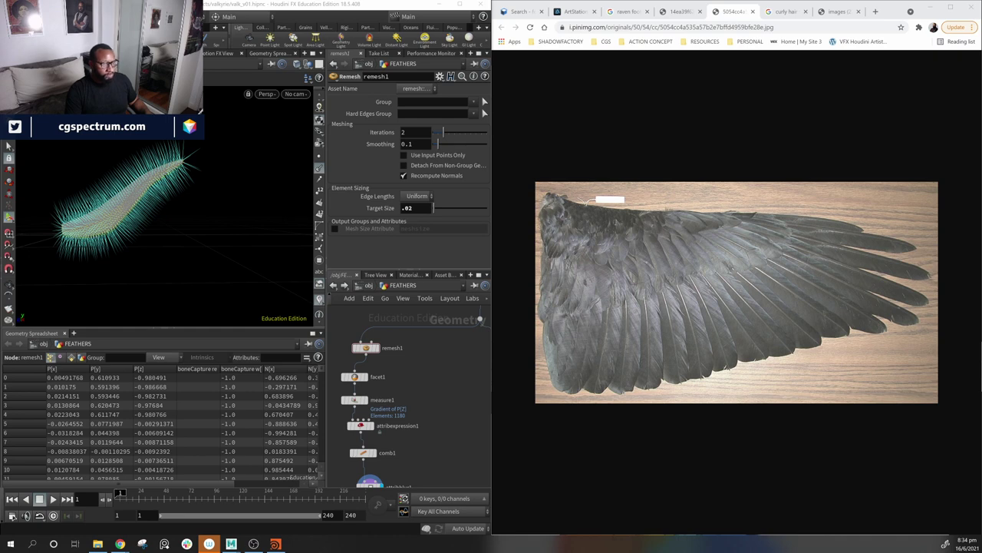
Step: Outline the wing's upper arm area in red on the photo with Epic Pen and add red, blue and yellow direction arrows
drag(2, 204, 404, 140)
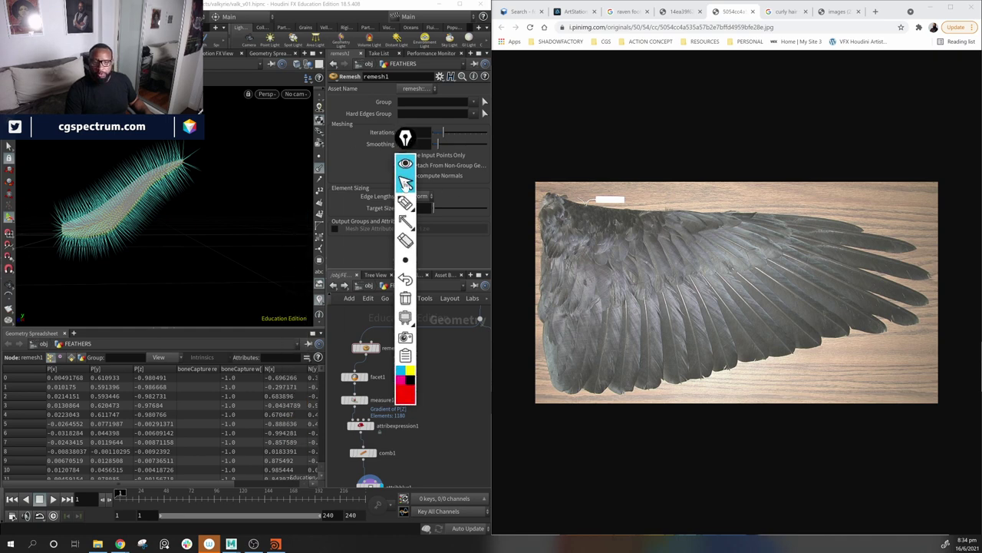
drag(408, 240, 373, 198)
click(372, 176)
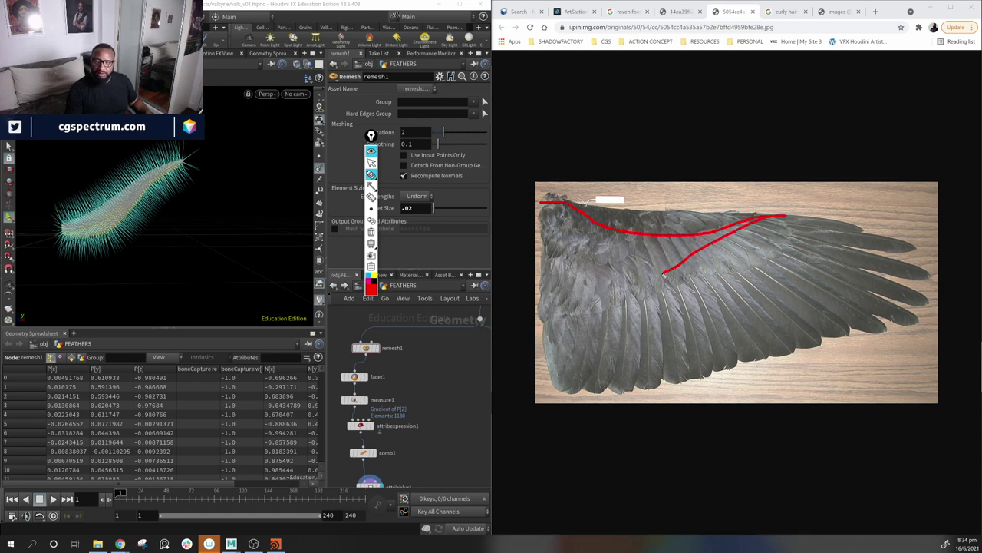
drag(547, 243, 541, 205)
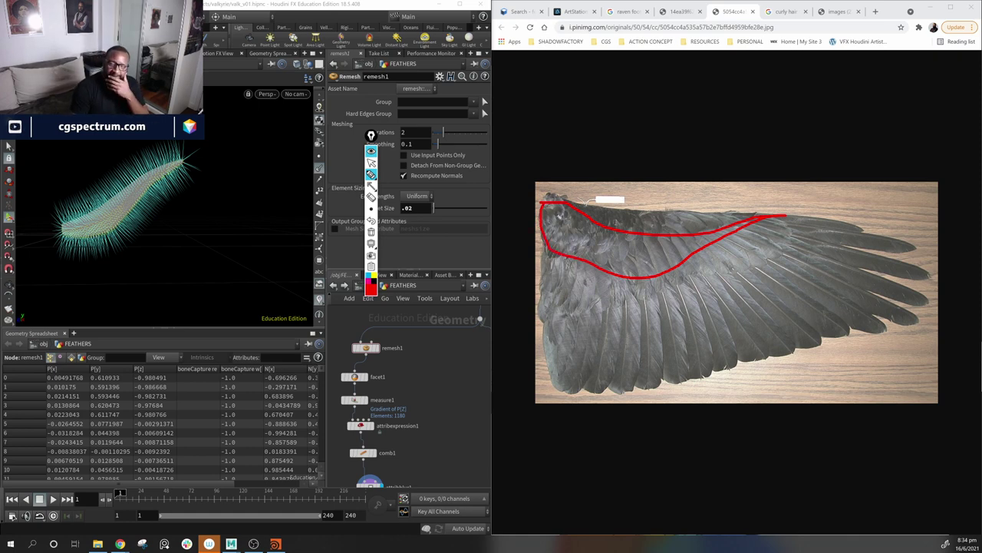
click(373, 186)
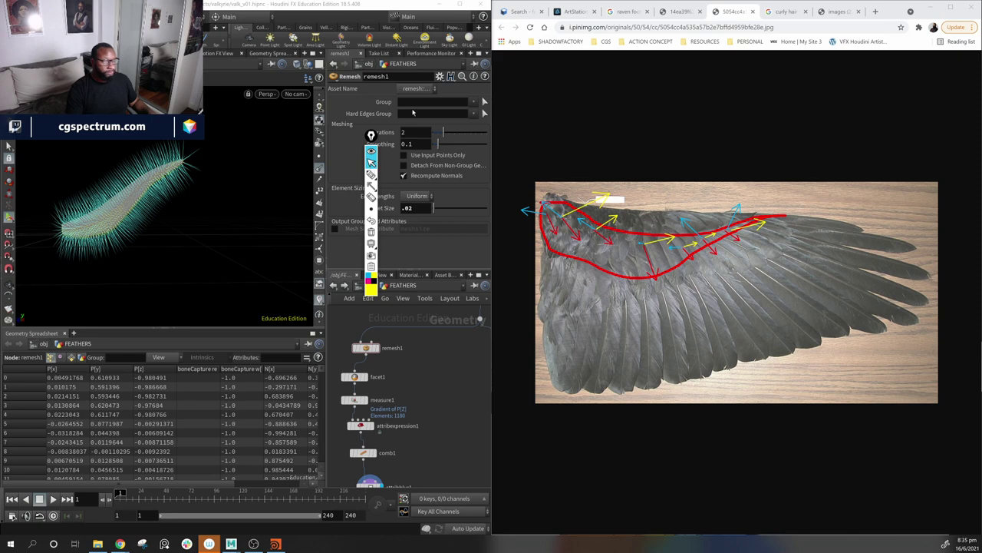
Step: Restore Houdini to full screen, erase all the screen drawings and move the Epic Pen palette off the workspace
click(472, 4)
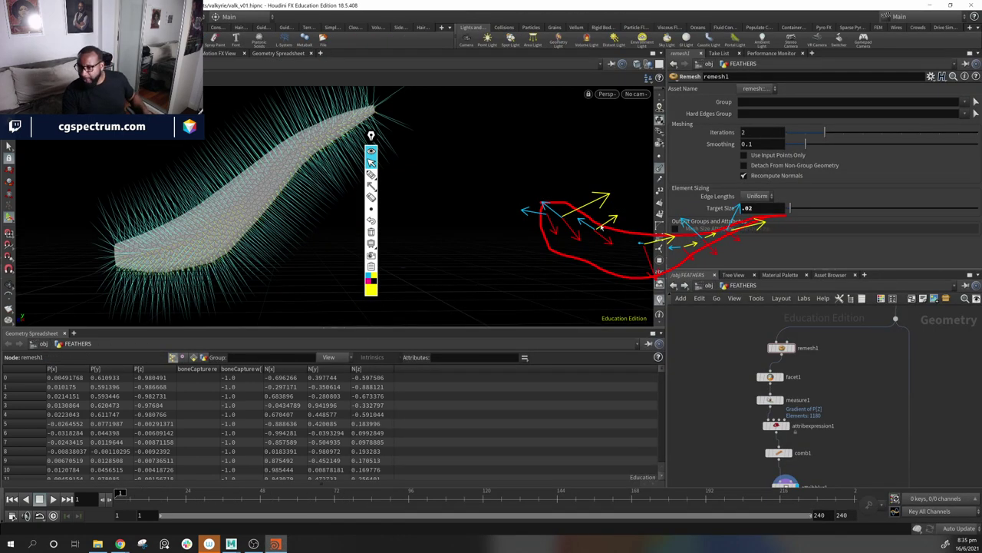
click(371, 234)
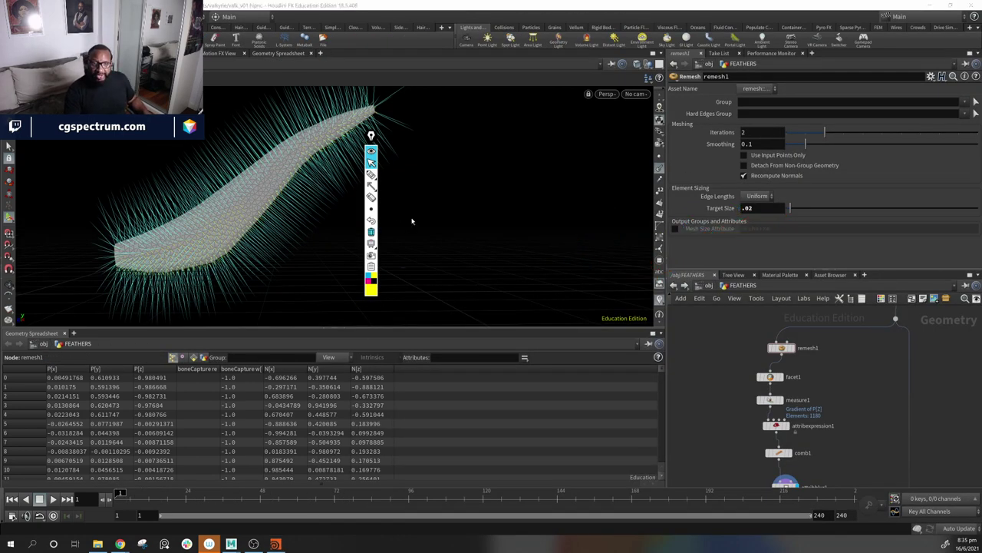
drag(372, 138, 0, 242)
Step: Display copytopoints1 and examine how the scattered cards are oriented on the denser mesh
alt+middle_drag(247, 232, 427, 230)
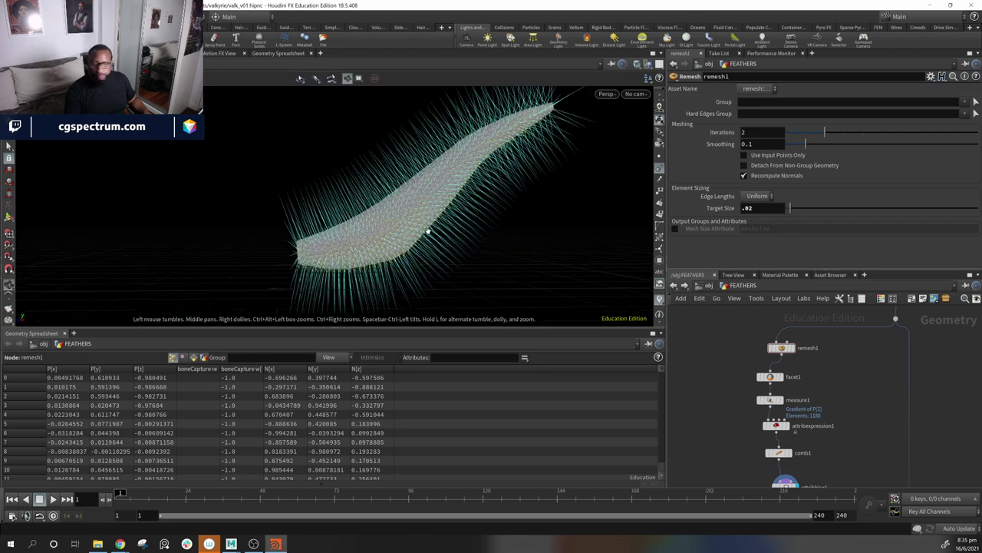
middle_drag(852, 389, 894, 287)
click(796, 474)
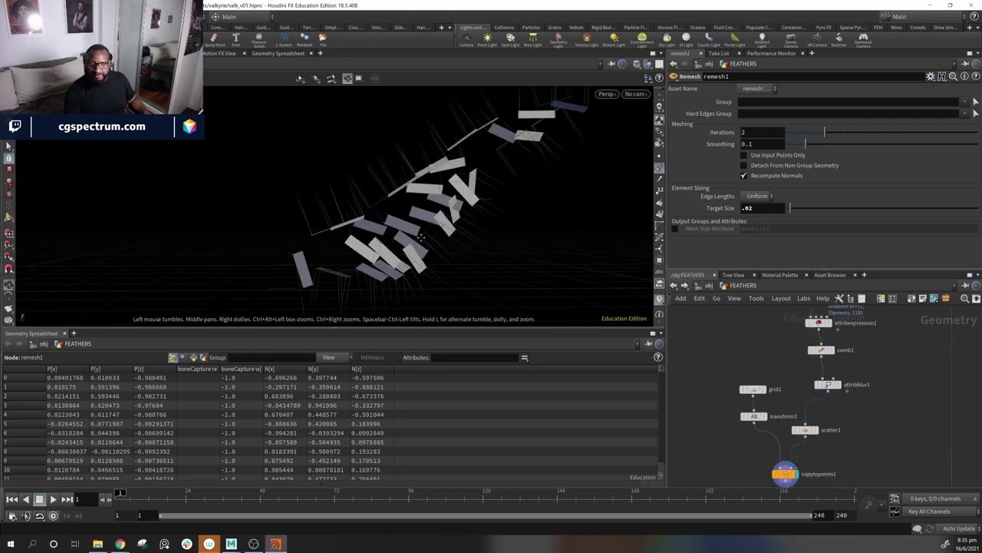
alt+drag(418, 249, 532, 217)
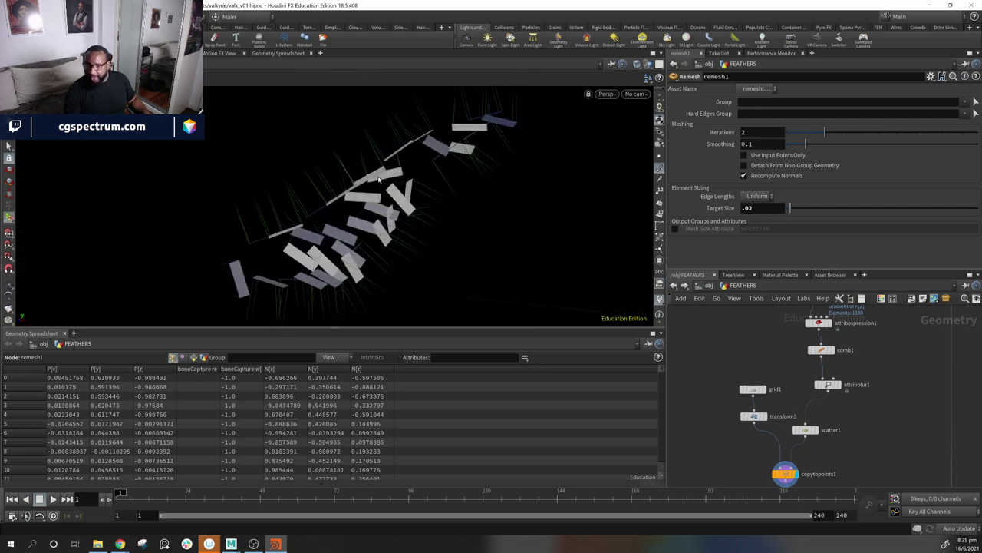
Step: Display scatter1 and raise its Force Total Count to 168 points over the wing
alt+drag(399, 215, 458, 252)
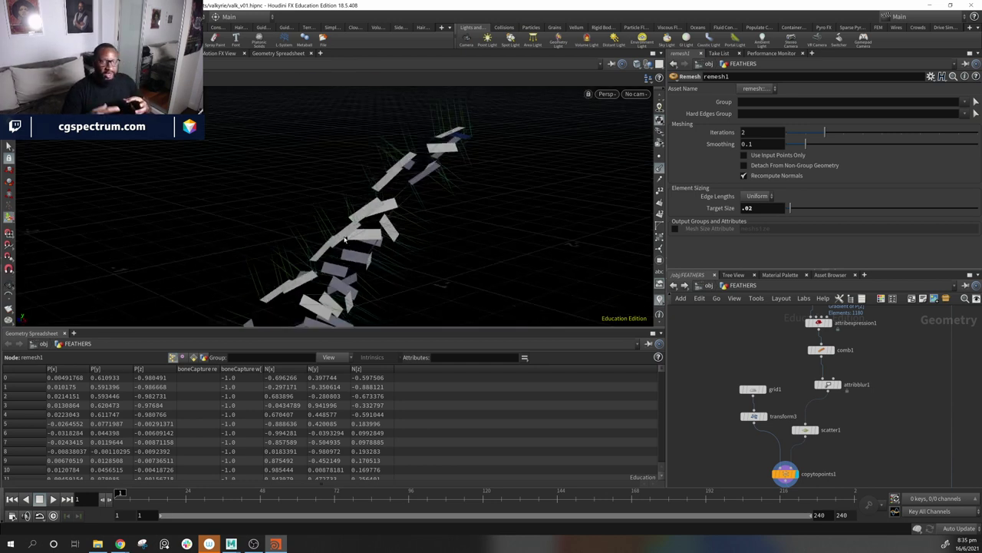
drag(358, 201, 491, 246)
click(820, 434)
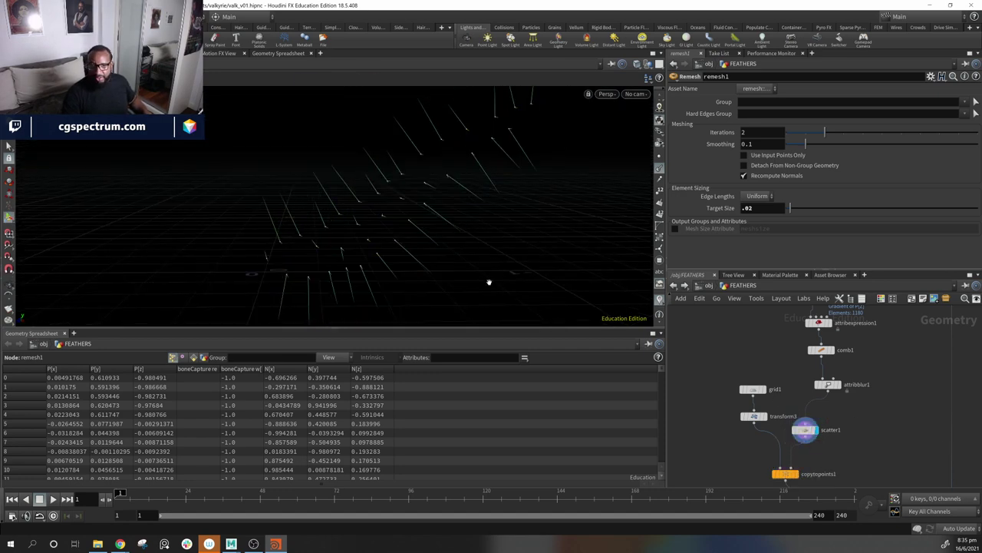
click(806, 431)
alt+drag(382, 181, 384, 202)
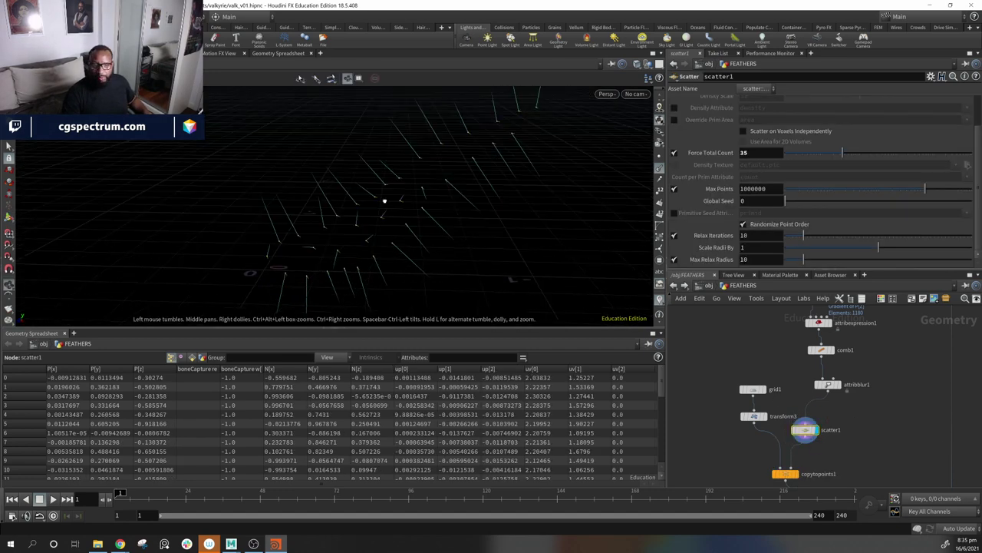
drag(843, 155, 868, 153)
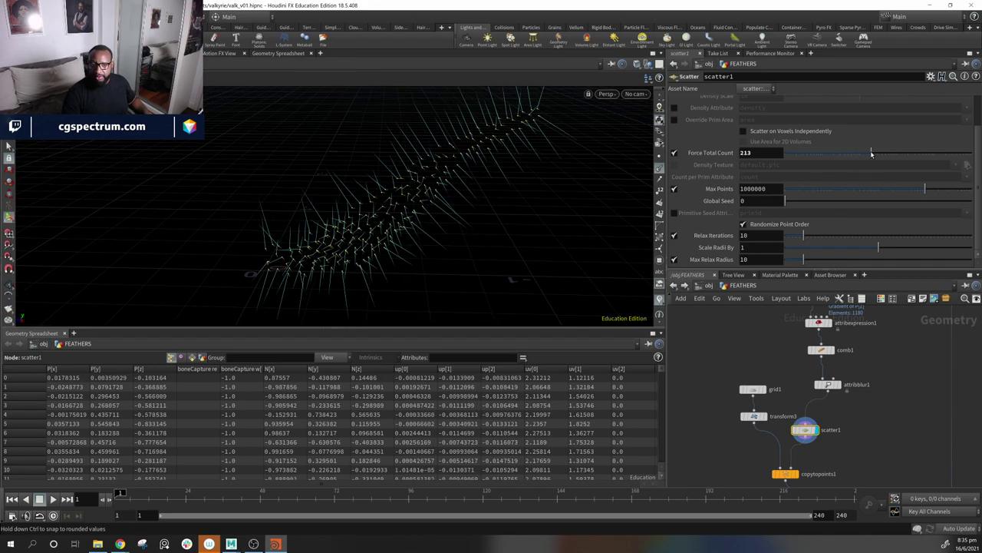
drag(389, 238, 302, 278)
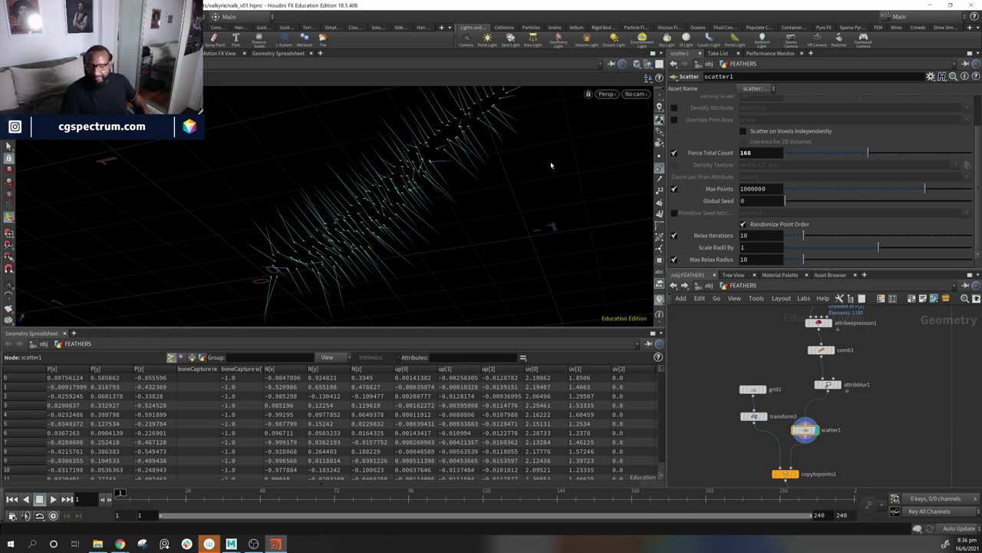
drag(550, 165, 372, 265)
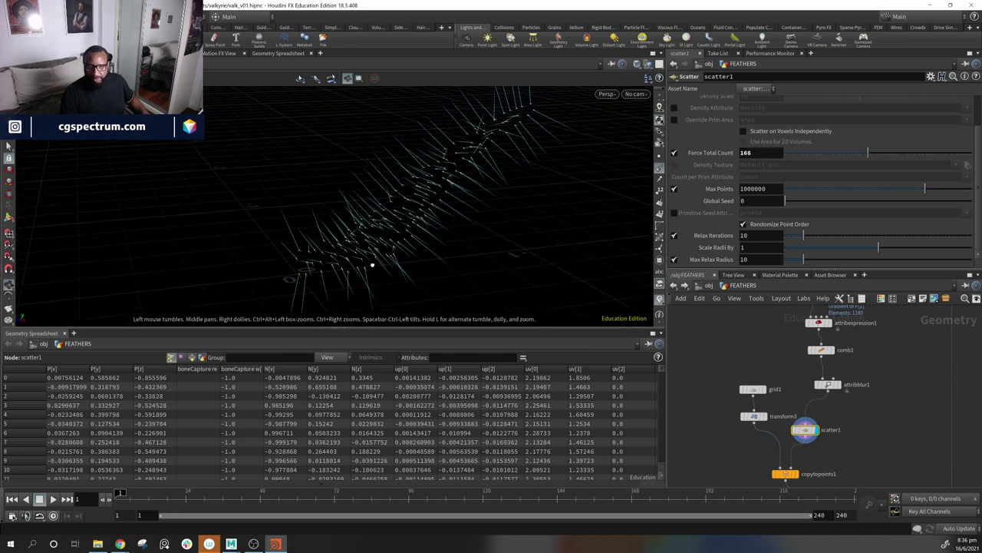
Step: Place attribblur1 closer beneath comb1 and display it to examine the blurred vectors across the wing mesh
middle_drag(844, 405, 835, 407)
drag(820, 391, 822, 381)
click(831, 375)
alt+drag(419, 230, 376, 245)
middle_drag(930, 361, 858, 383)
alt+drag(356, 263, 390, 237)
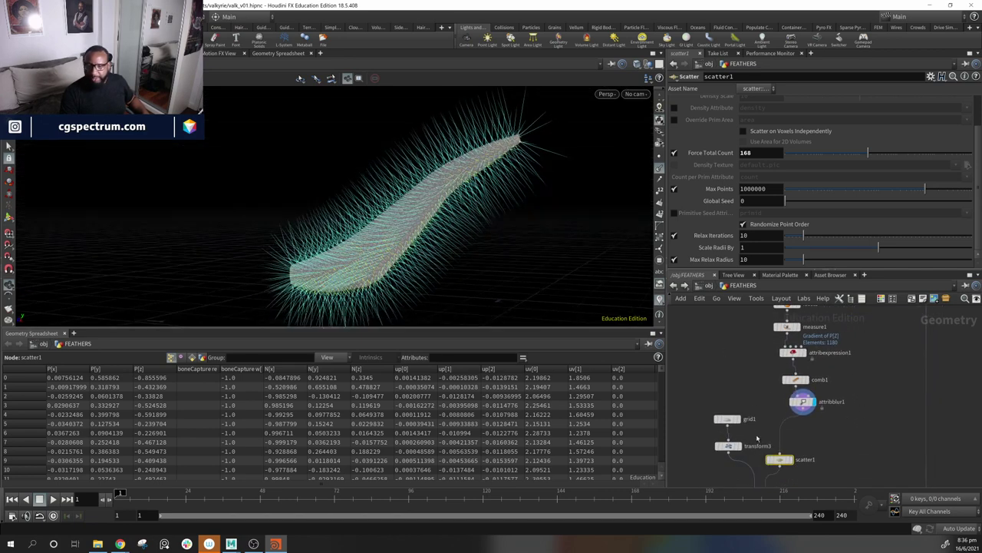
middle_drag(815, 422, 812, 416)
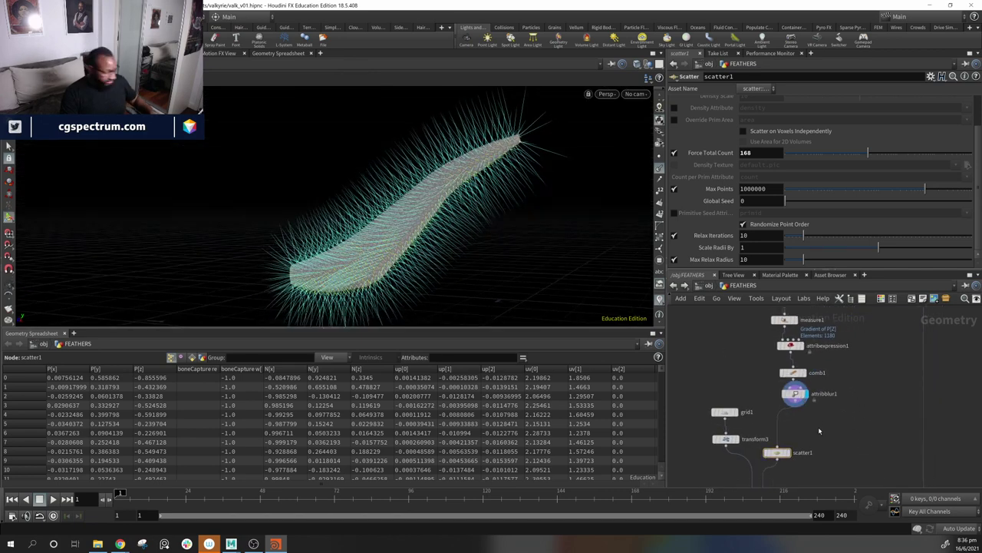
key(Tab)
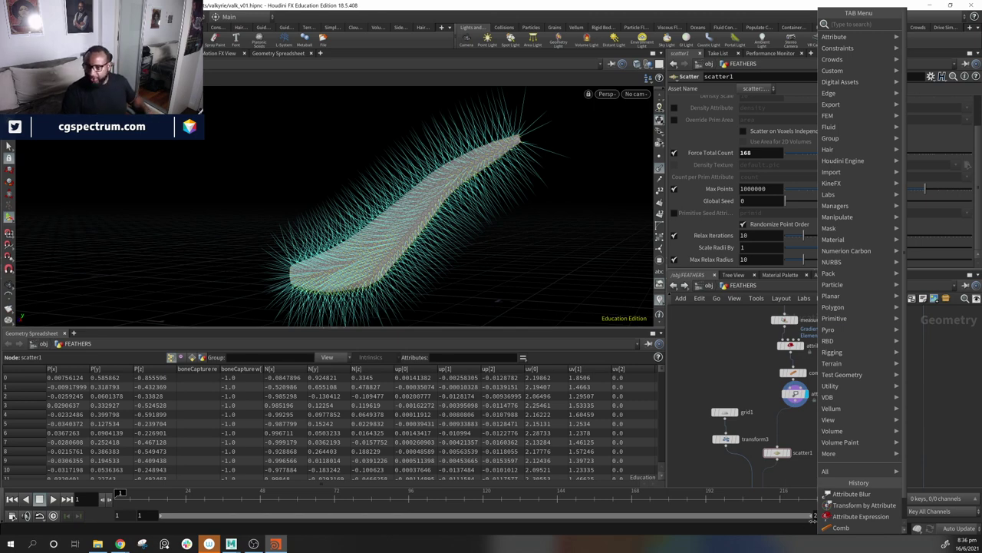
click(805, 429)
Step: Align remesh1 above facet1 in the node network and inspect the vectors along the wing's length
middle_drag(813, 435, 799, 455)
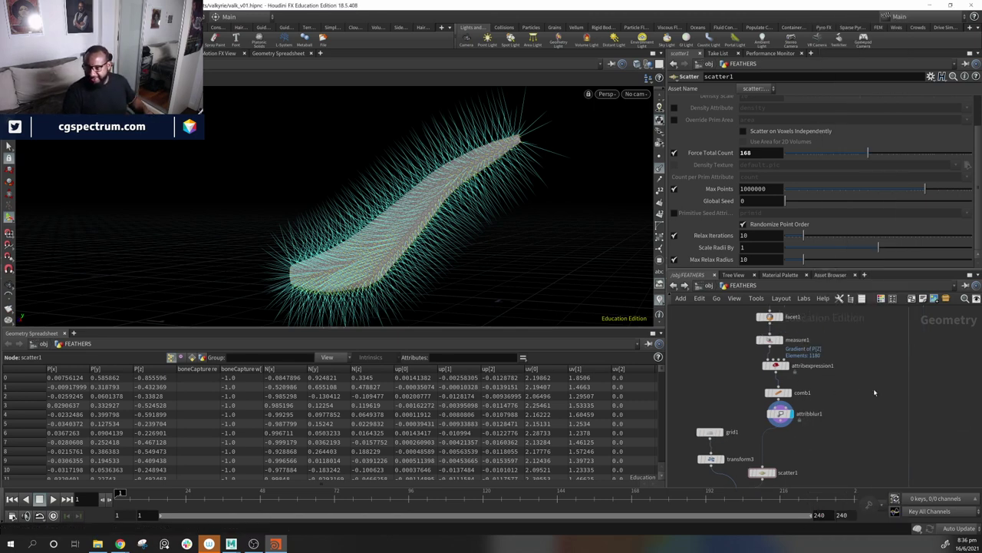
middle_drag(838, 416, 885, 460)
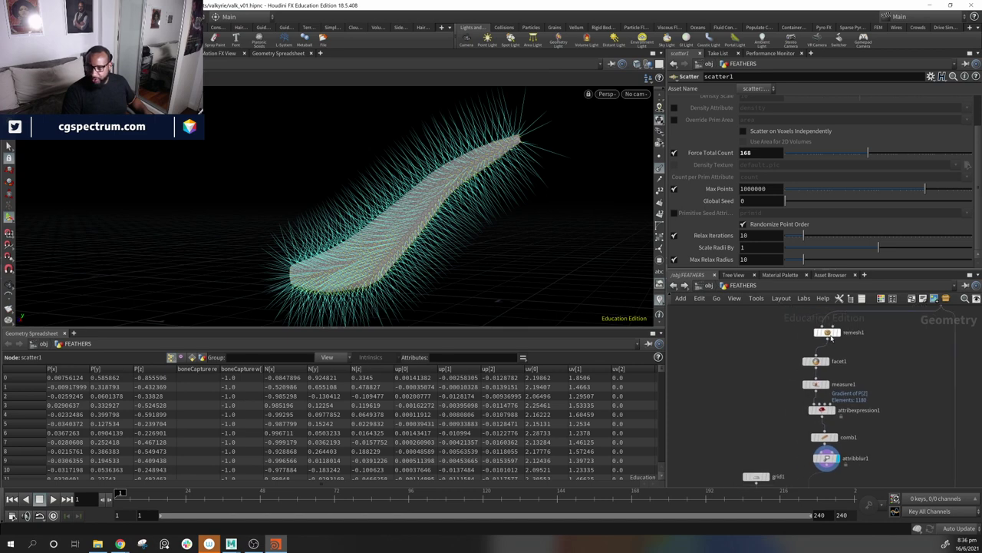
drag(830, 338, 819, 343)
drag(567, 307, 475, 191)
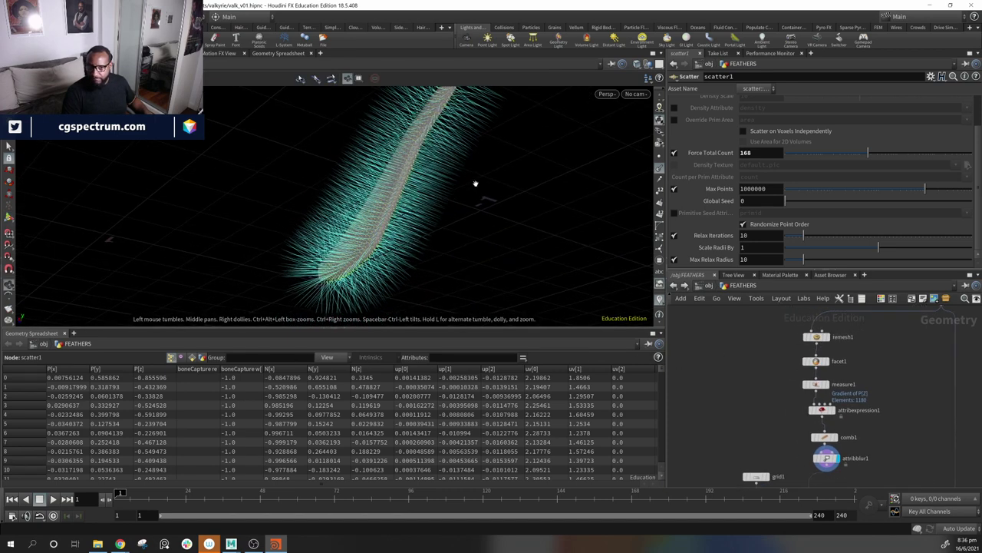
middle_drag(844, 426, 856, 392)
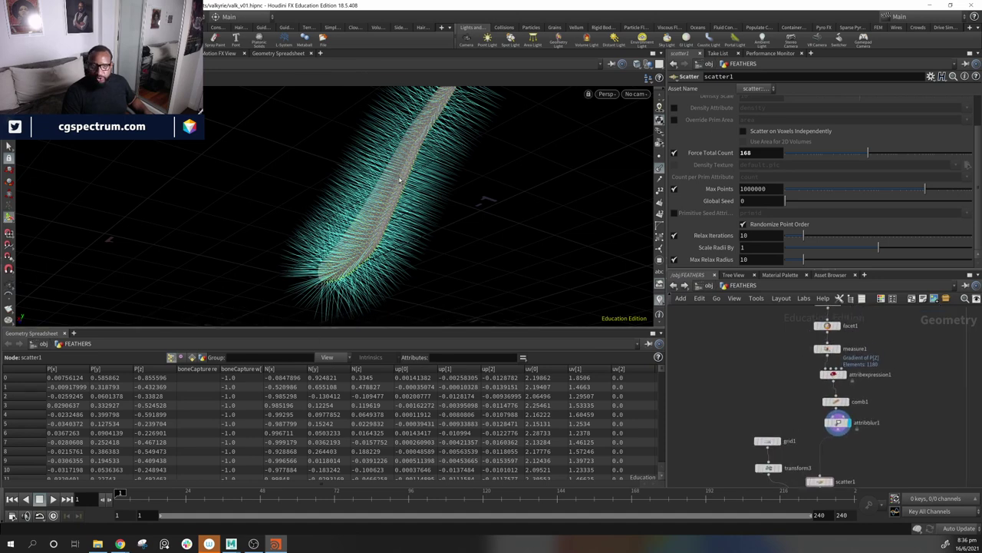
alt+middle_drag(463, 153, 304, 124)
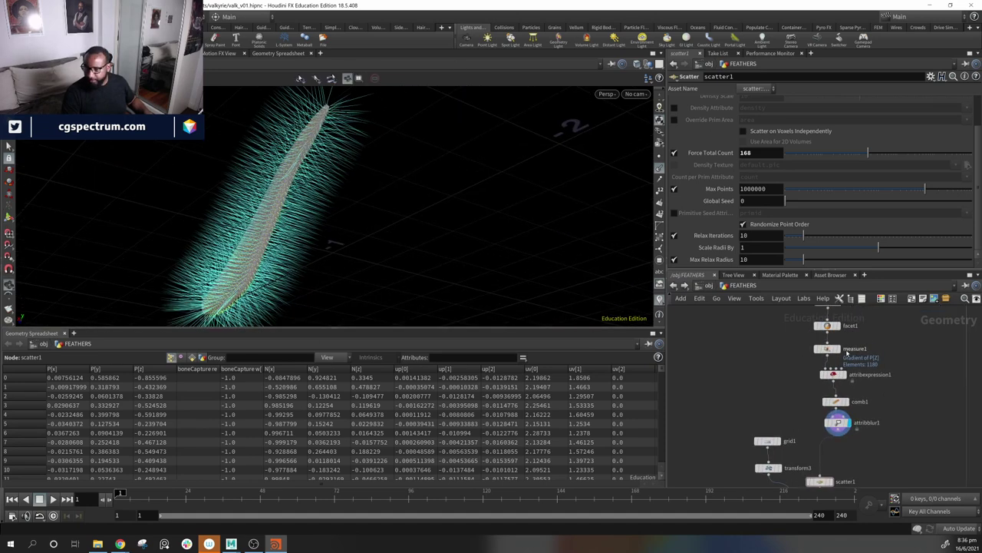
middle_drag(900, 351, 886, 446)
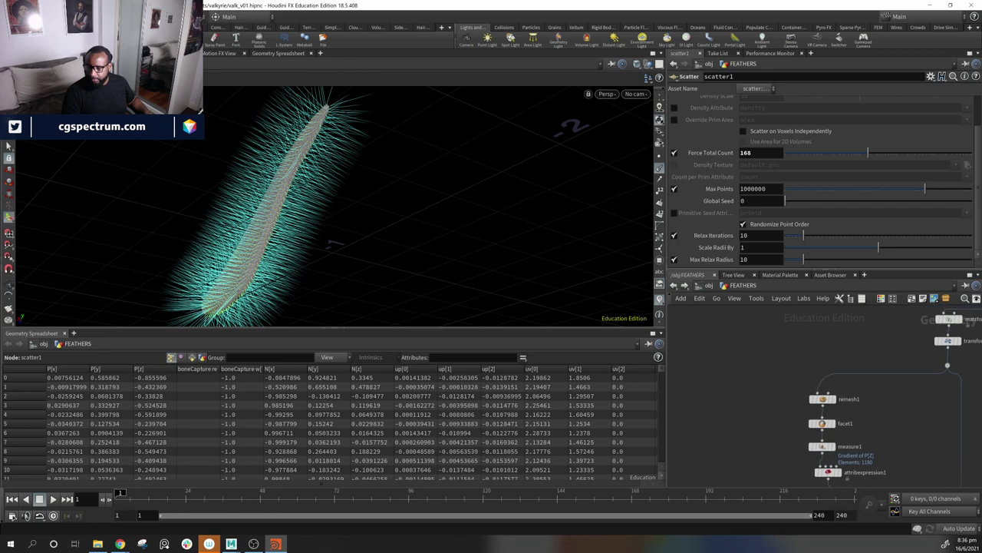
Step: Display and select transform1 to examine the original low-resolution wing mesh
click(961, 342)
alt+drag(330, 276, 423, 236)
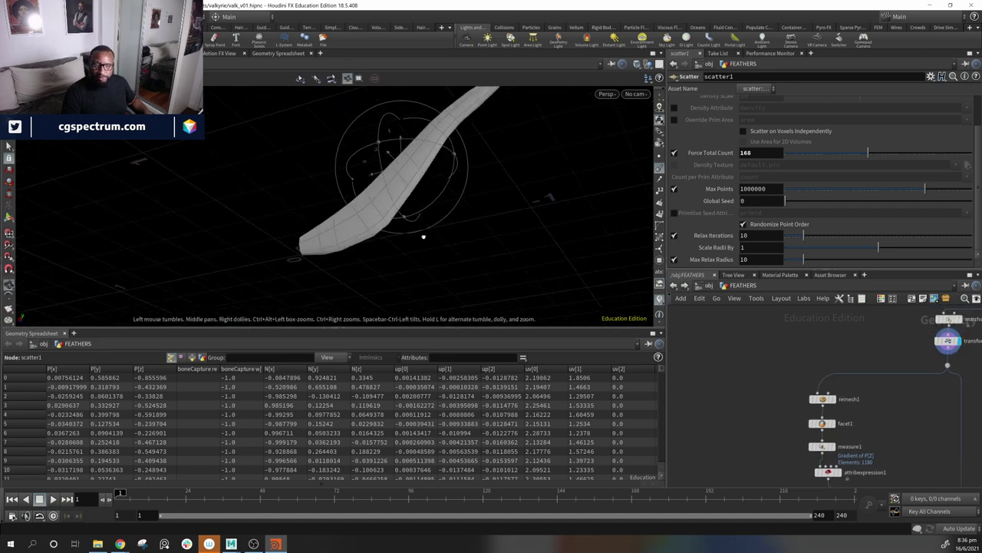
click(952, 343)
drag(324, 214, 294, 273)
drag(391, 178, 241, 268)
Step: Select the edges along the wing mesh's lower border, extending the selection from the root towards the tip
key(s)
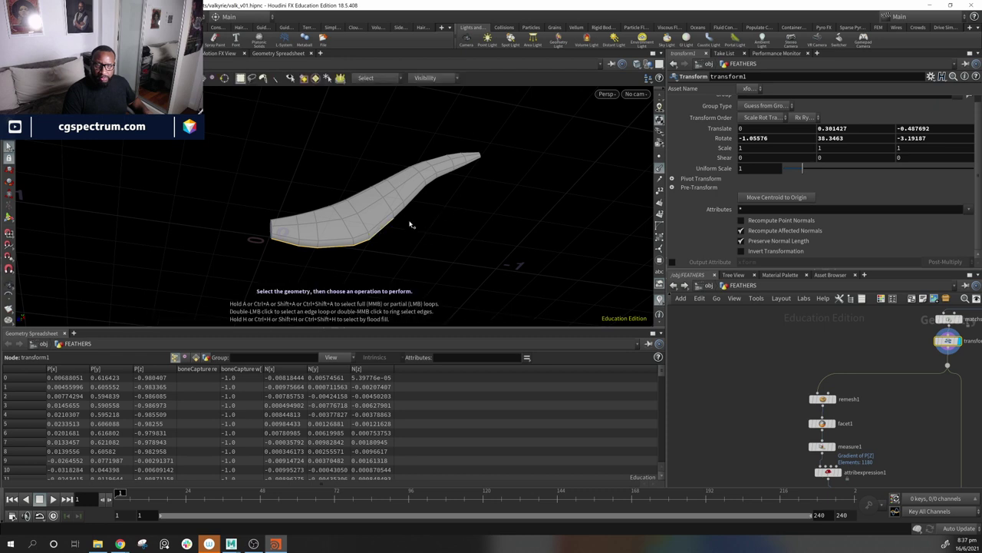
key(Escape)
scroll(498, 258, up, 5)
key(s)
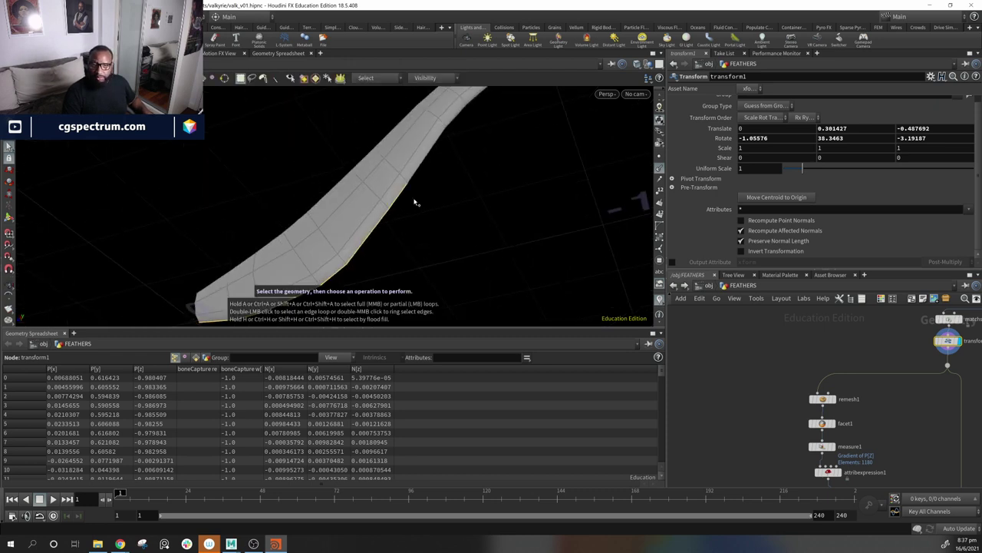
shift+click(420, 171)
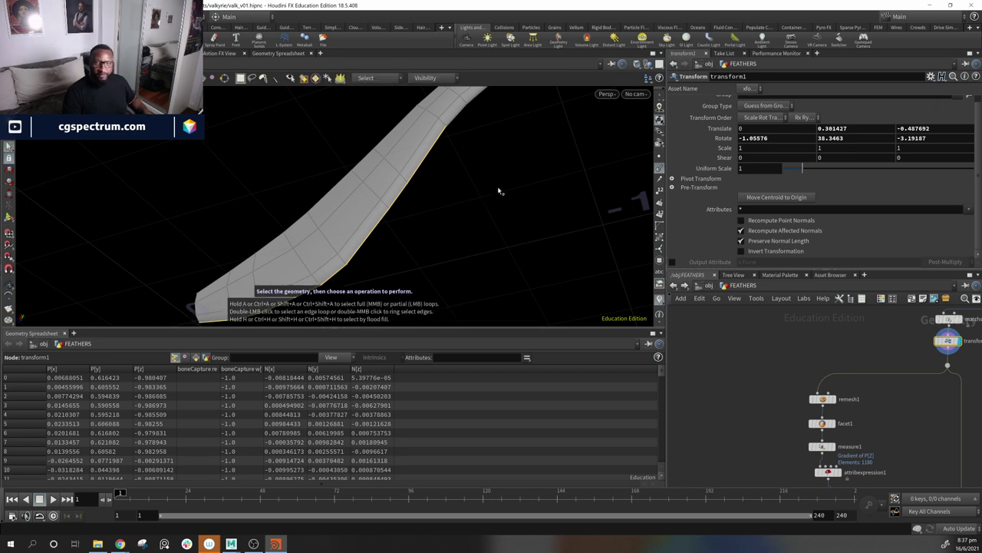
drag(507, 171, 472, 241)
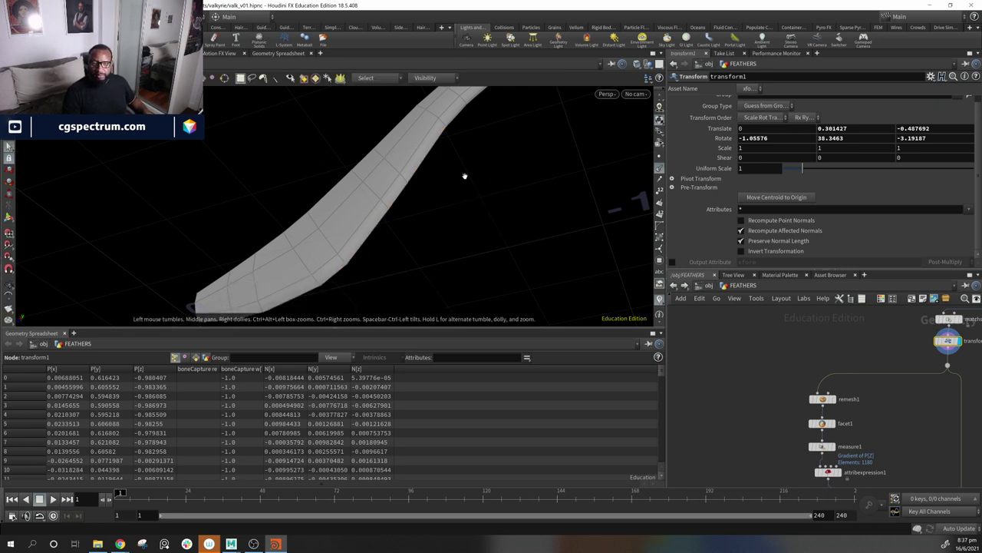
alt+middle_drag(465, 176, 451, 209)
key(ctrl+z)
key(space)
drag(481, 205, 391, 225)
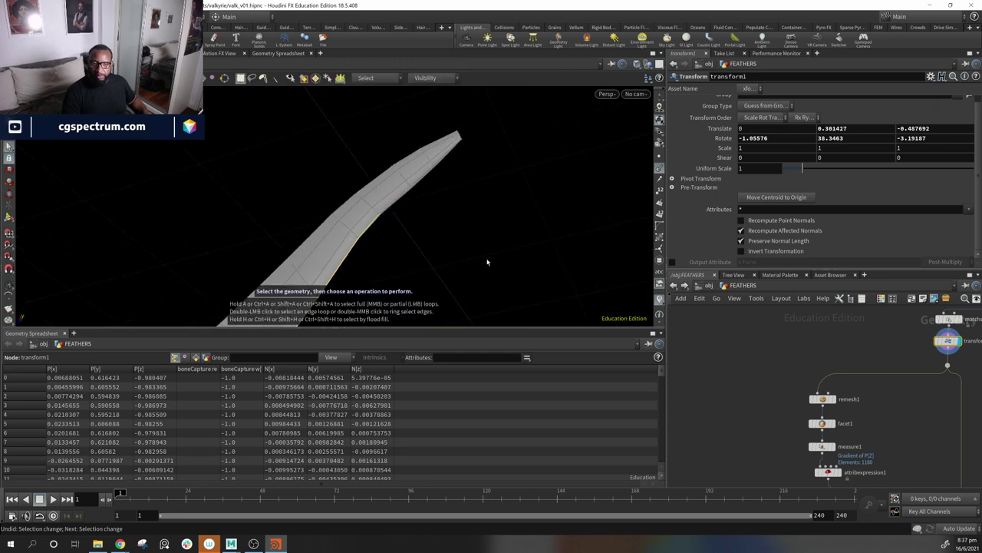
Step: Select the lengthwise edge loop along the feather's narrow side, including the edges at its tip, and dissolve it
click(512, 249)
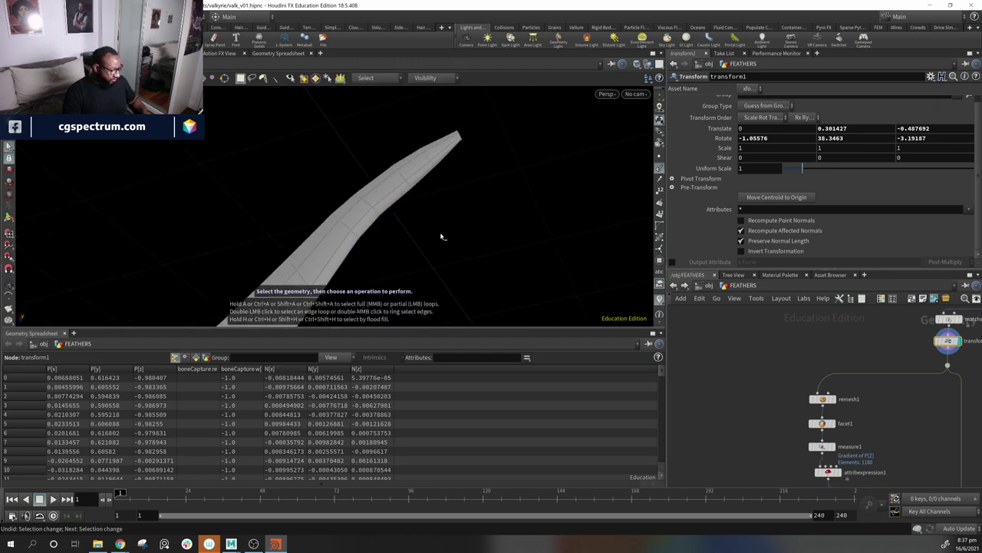
key(space)
mouse_move(463, 233)
mouse_down()
mouse_move(508, 234)
mouse_move(448, 235)
mouse_up()
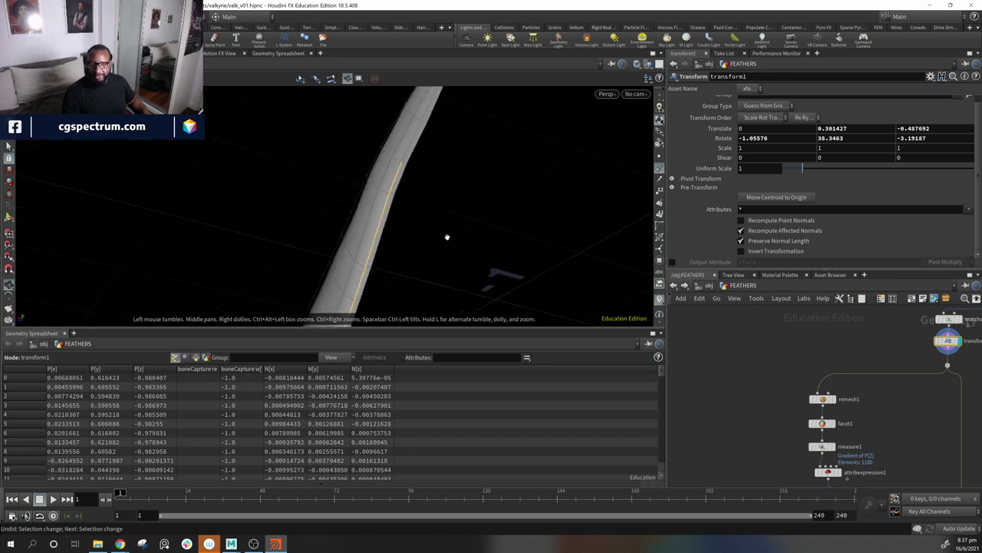
key(space)
drag(505, 154, 412, 254)
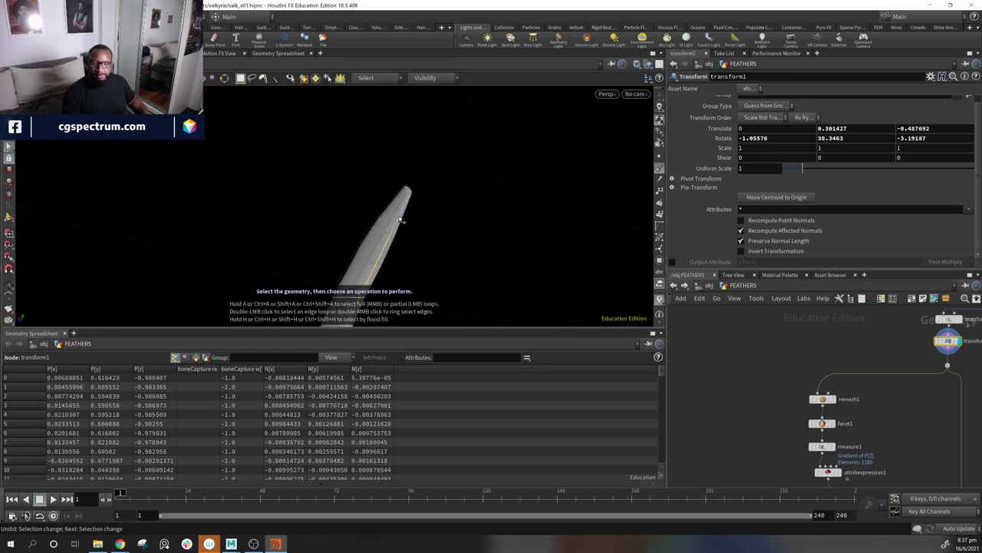
click(399, 221)
key(space)
drag(432, 220, 410, 241)
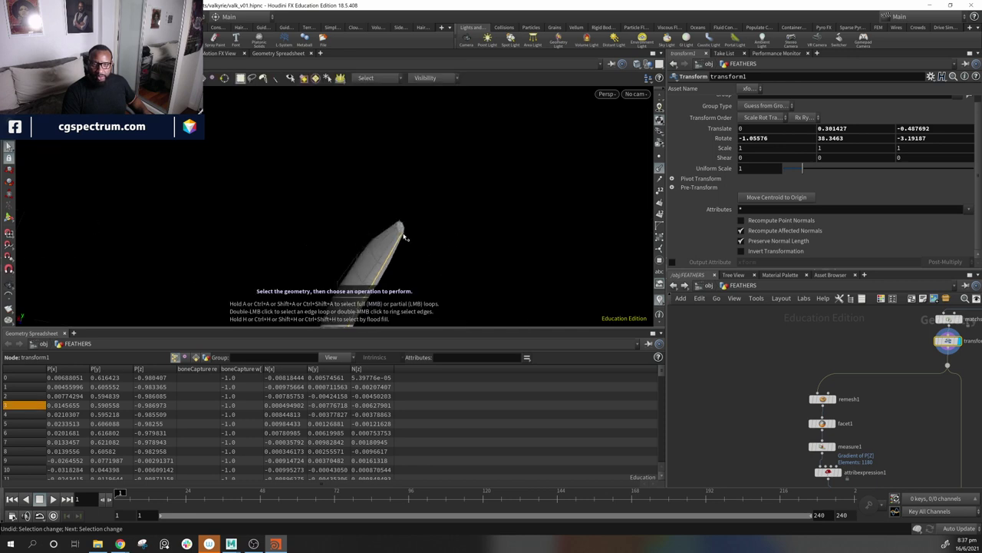
shift+click(403, 234)
shift+click(401, 227)
key(space)
drag(507, 272, 527, 236)
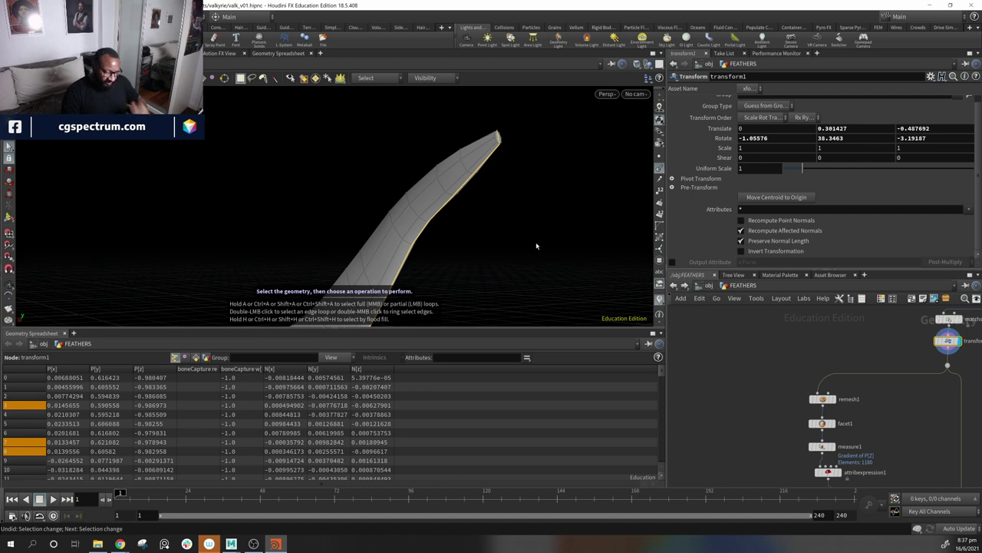
key(Delete)
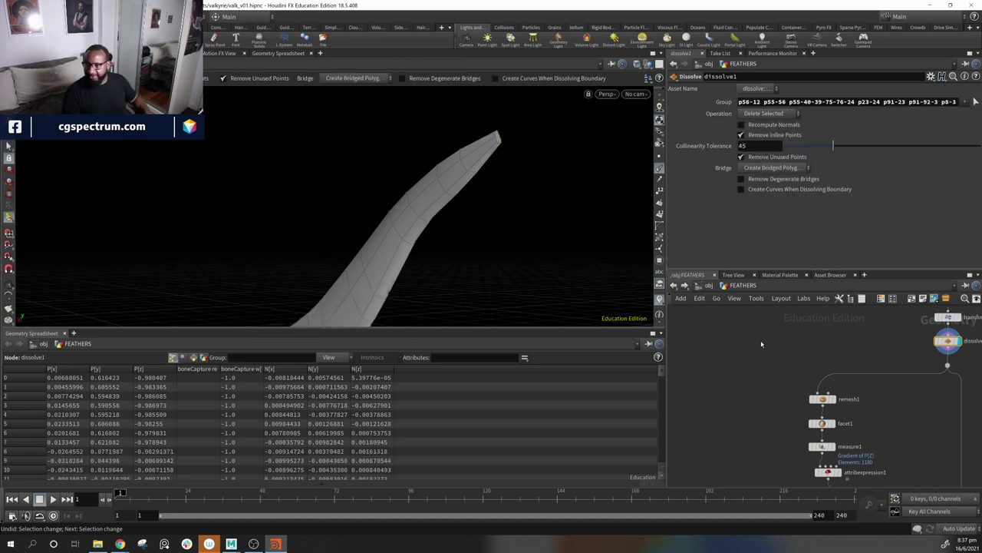
Step: Pull the dissolve1 node out of the main chain and branch it off transform1
middle_drag(756, 354, 688, 358)
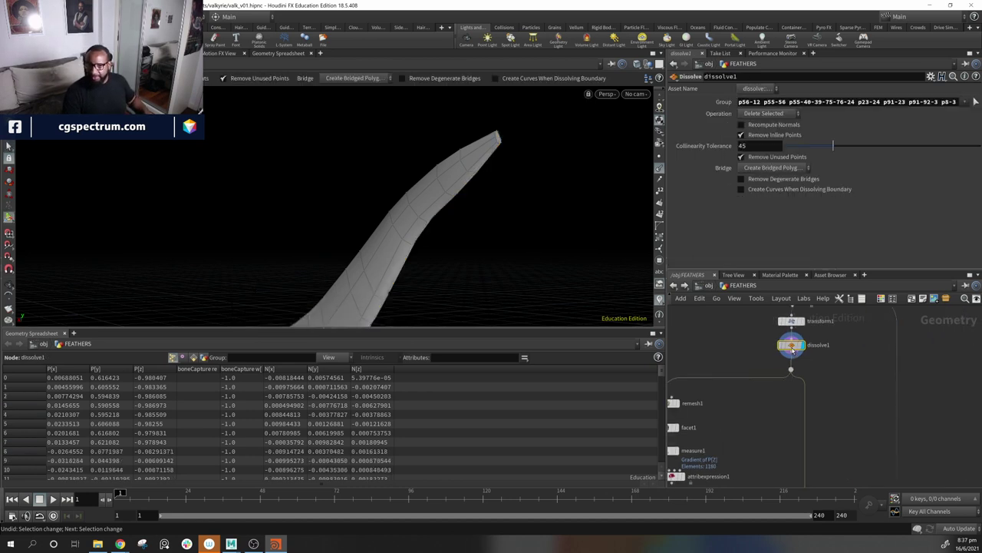
drag(790, 347, 686, 343)
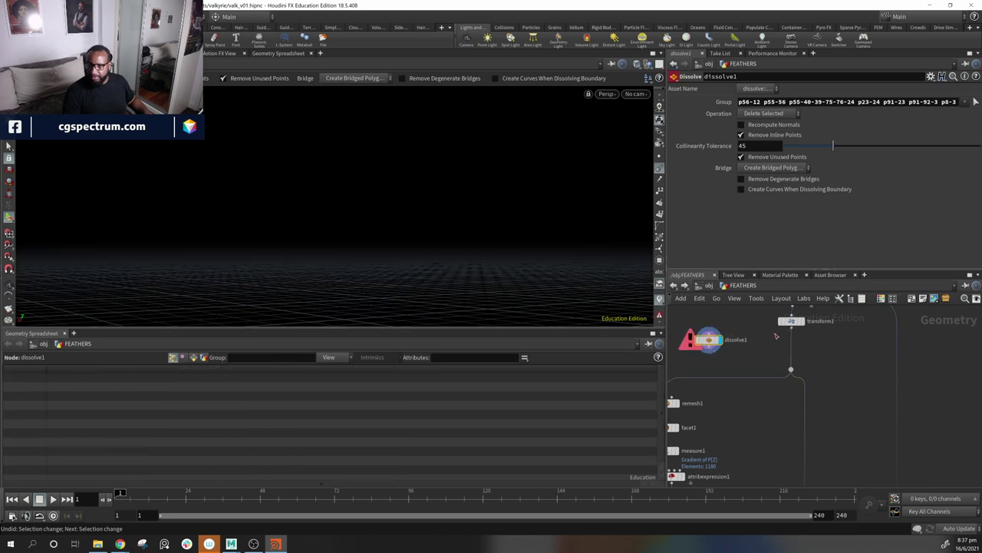
drag(453, 219, 387, 209)
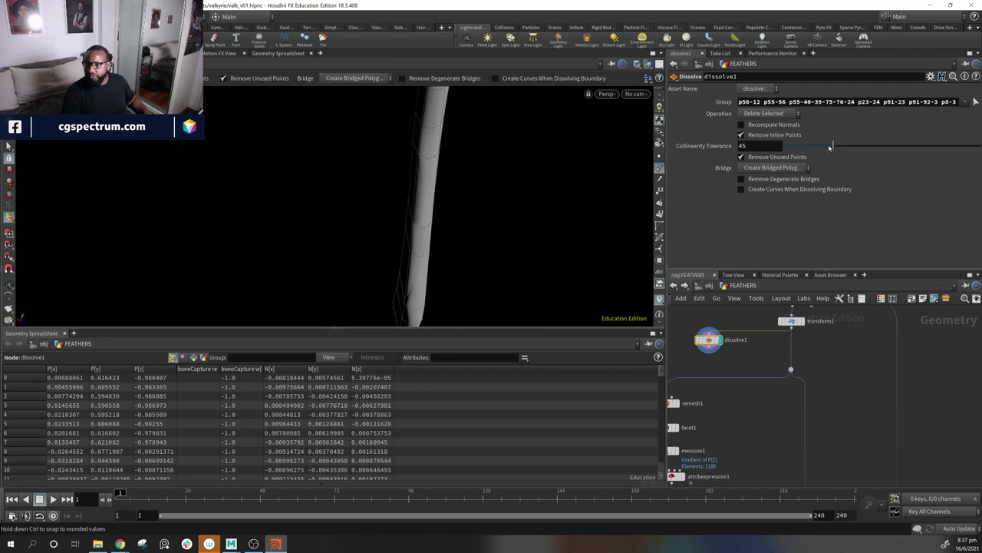
Step: Set the Dissolve operation to Delete Non-Selected
click(818, 193)
click(818, 193)
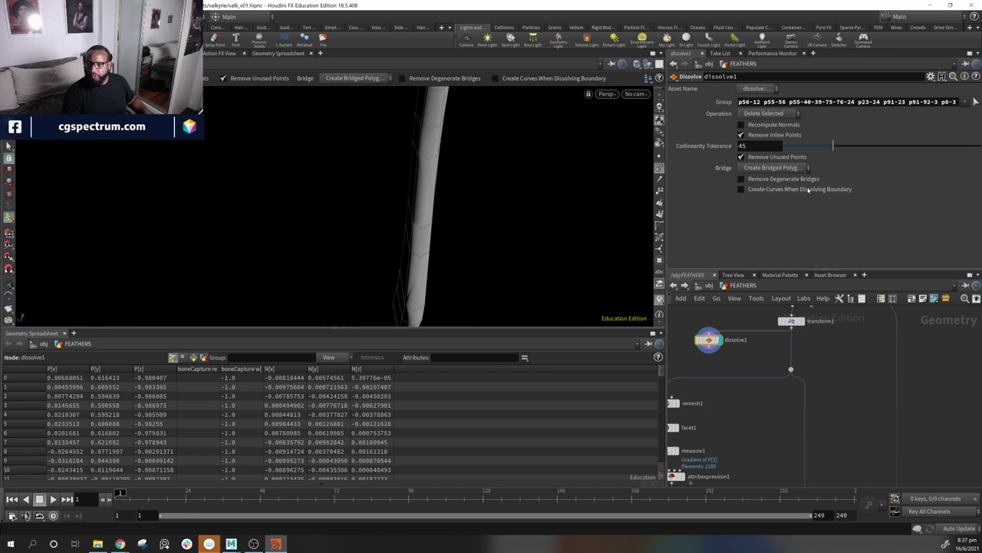
click(763, 115)
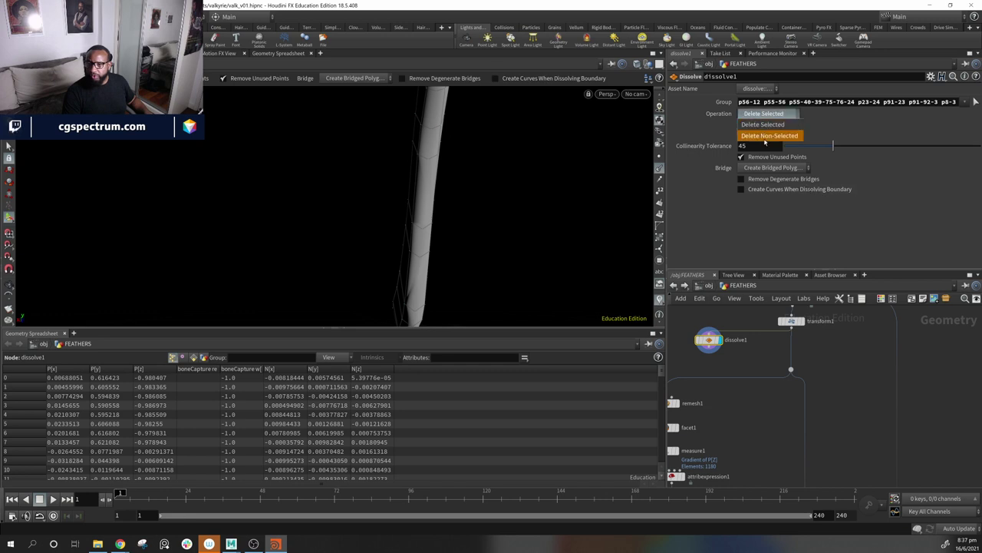
click(764, 139)
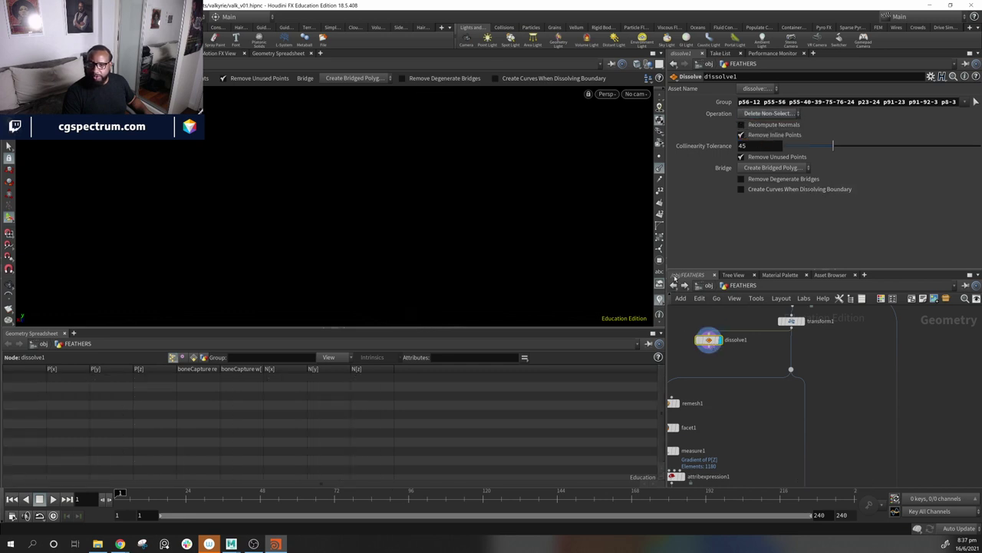
alt+drag(540, 212, 494, 205)
key(Return)
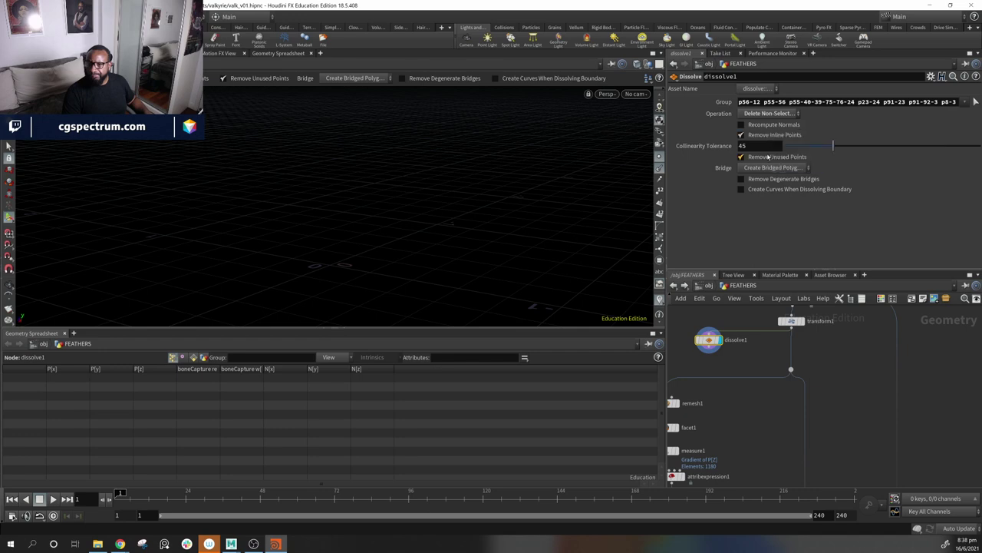
Step: Disable Remove Unused Points, set Bridge to Create Disjoint Polygons, and enable Create Curves When Dissolving Boundary on the dissolve node
click(771, 158)
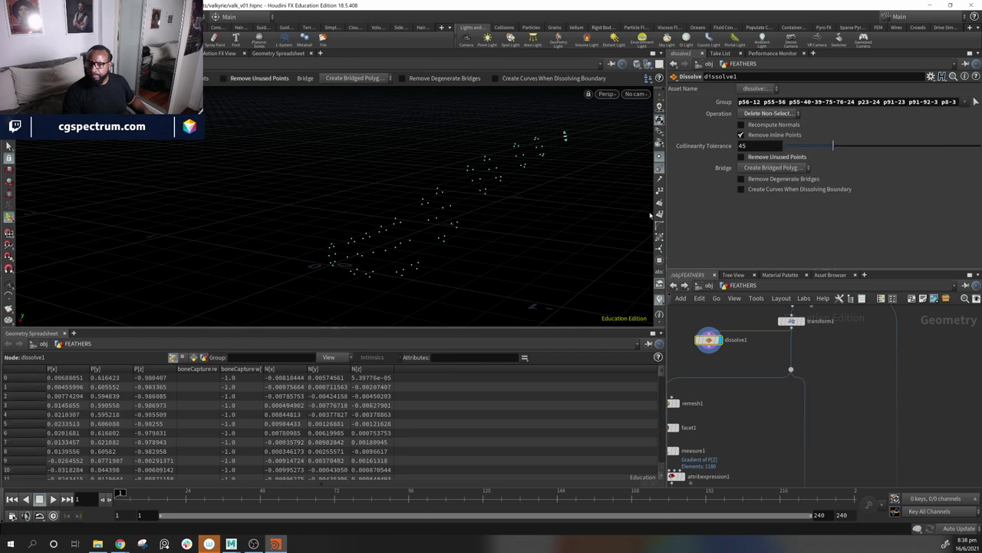
click(751, 168)
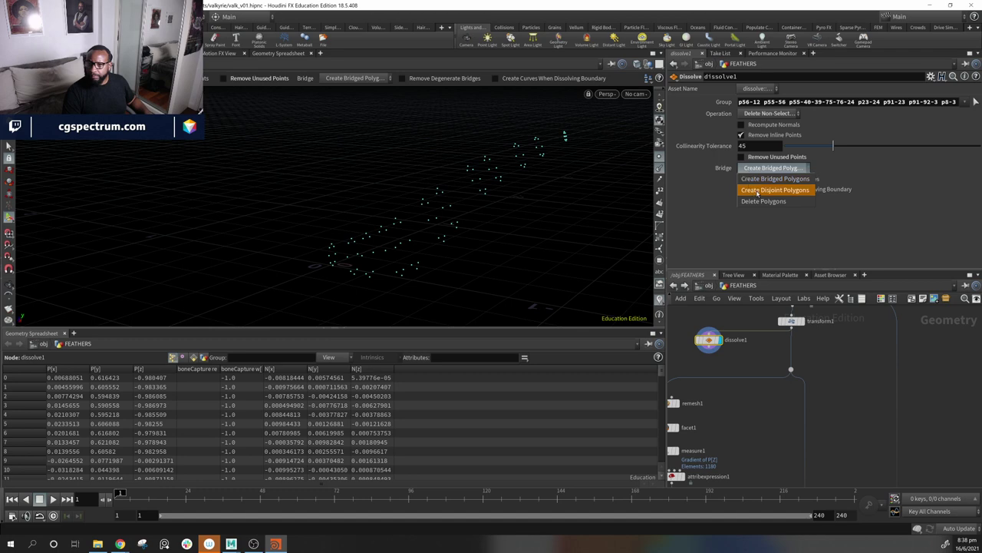
click(763, 191)
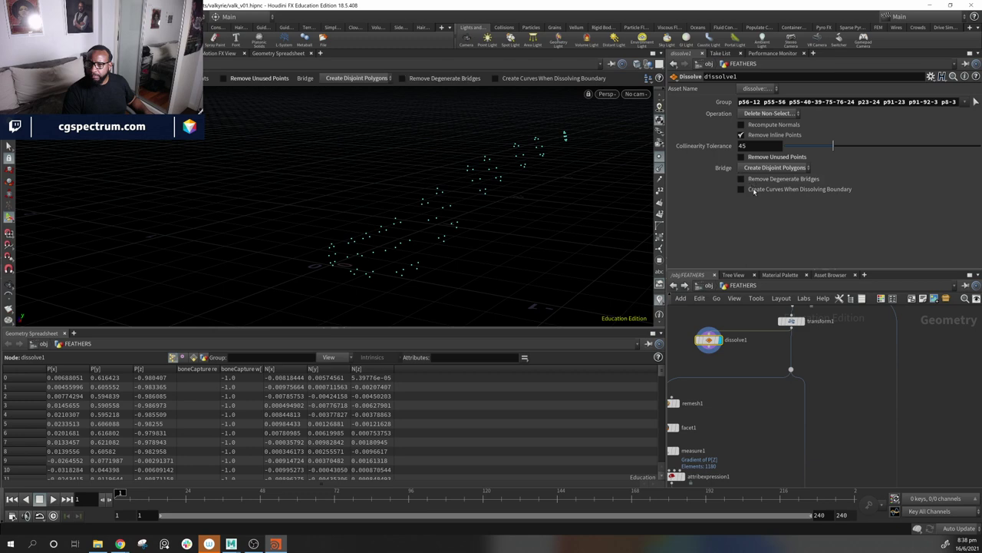
click(741, 189)
alt+drag(536, 206, 580, 244)
alt+middle_drag(540, 224, 573, 212)
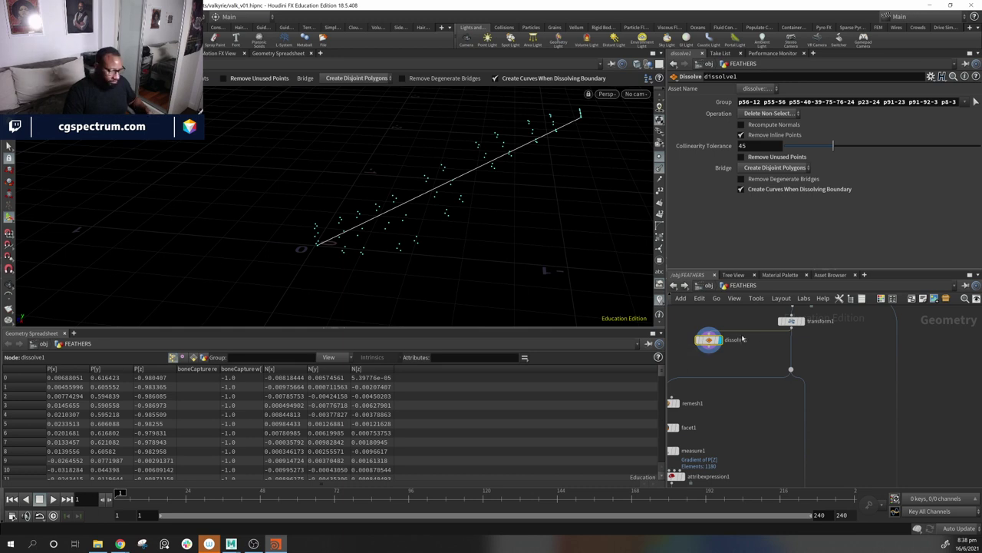
Step: Delete the dissolve1 node from the network
key(Delete)
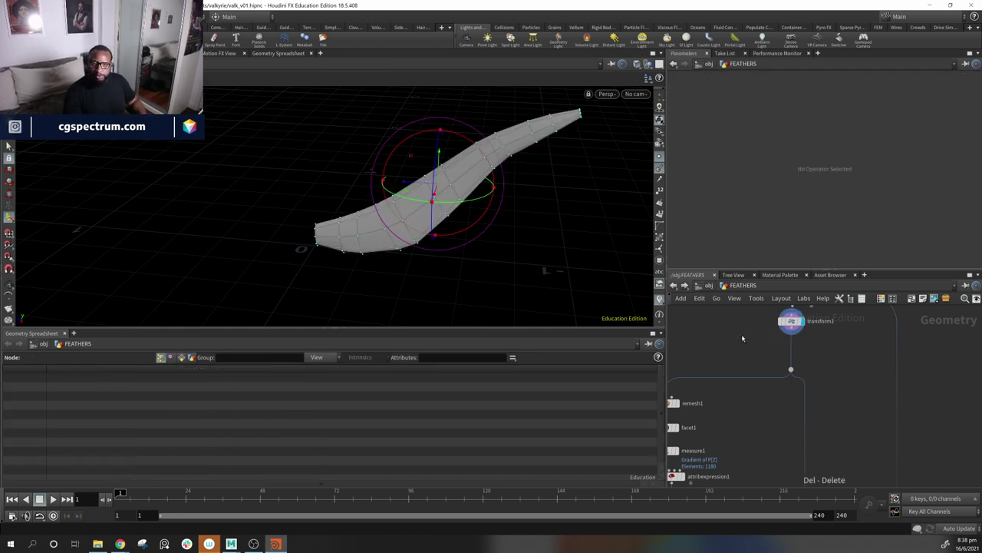
drag(498, 241, 520, 250)
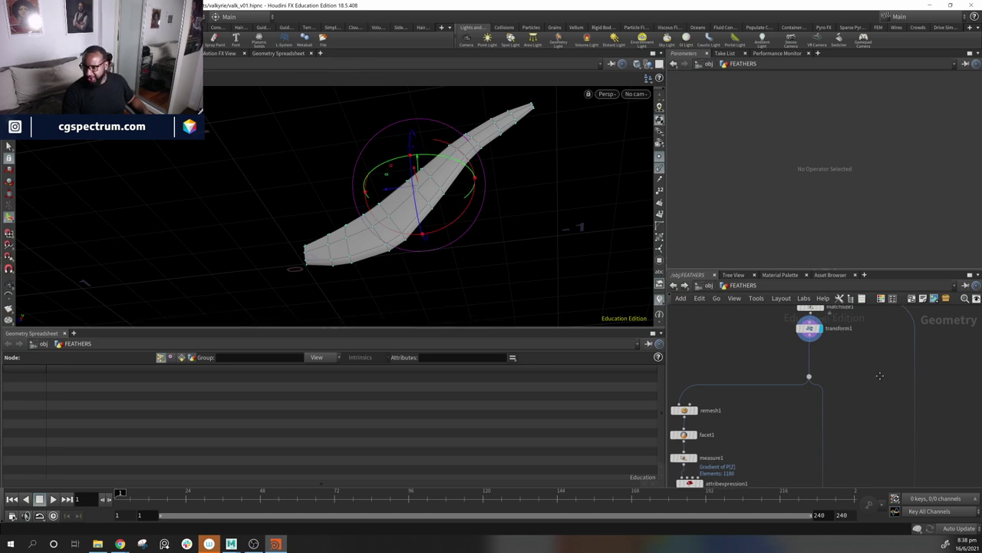
Step: Add a Curve node in the empty network space beside the transform1 node
middle_drag(694, 372, 740, 369)
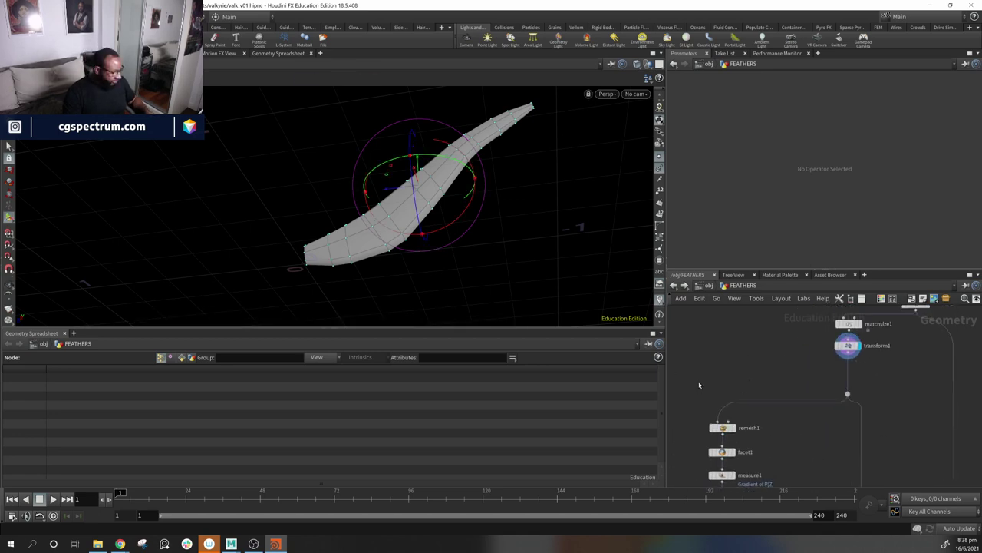
key(Tab)
text(cure)
key(BackSpace)
key(BackSpace)
key(BackSpace)
key(BackSpace)
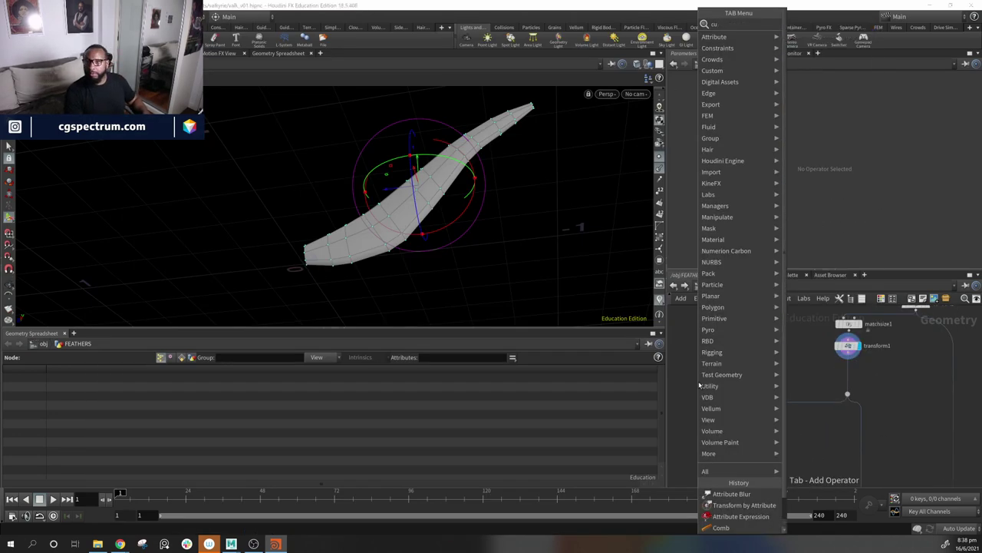
text(cur)
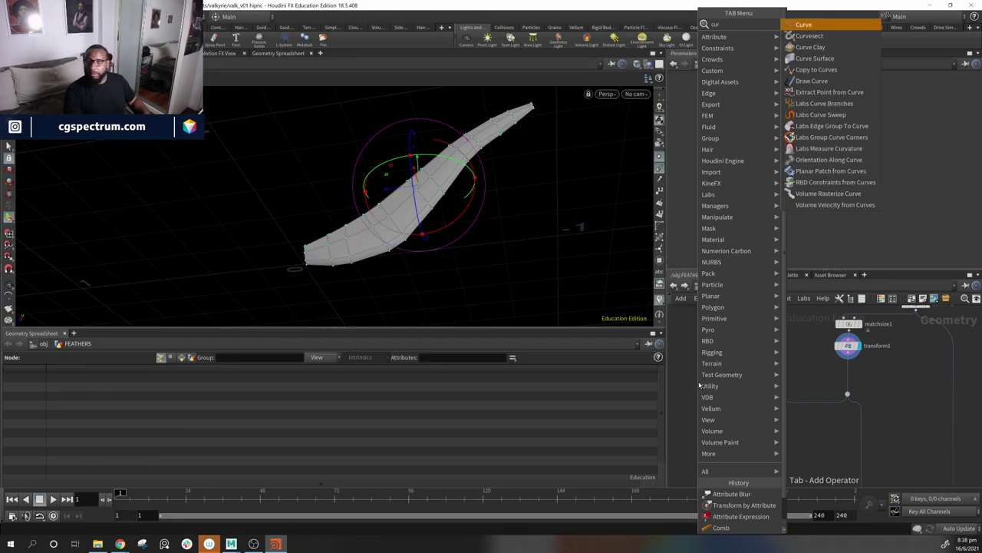
key(Return)
Step: Place the first three curve points on the lengthwise edge of the feather's narrow side, snapped to its vertices and starting at the base
alt+middle_drag(367, 270, 444, 251)
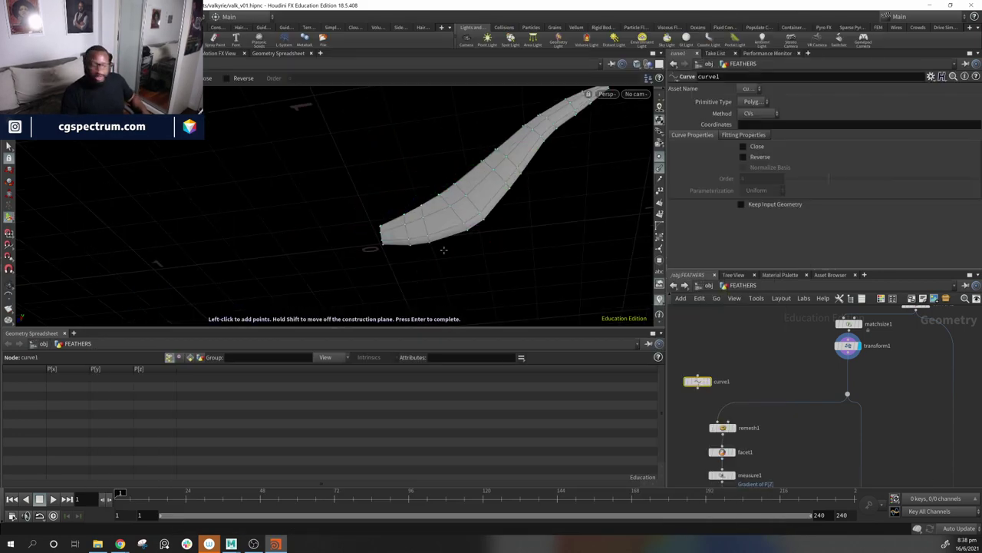
key(x)
click(403, 252)
alt+drag(448, 259, 511, 247)
alt+right_drag(511, 247, 540, 260)
alt+middle_drag(319, 235, 333, 223)
mouse_move(333, 223)
alt+mouse_down()
mouse_move(396, 245)
mouse_move(355, 238)
mouse_move(342, 219)
mouse_move(563, 227)
alt+mouse_up()
key(Return)
click(401, 164)
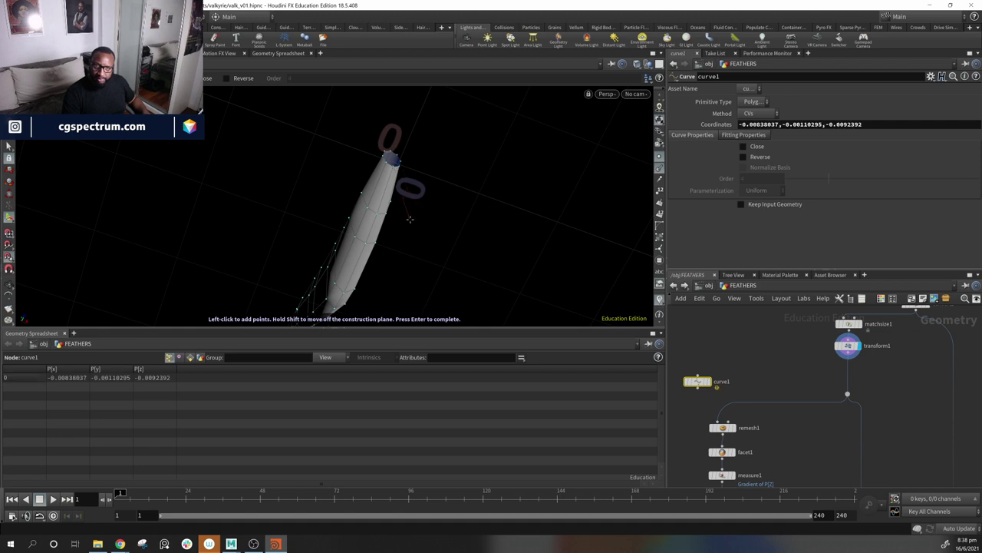
click(377, 215)
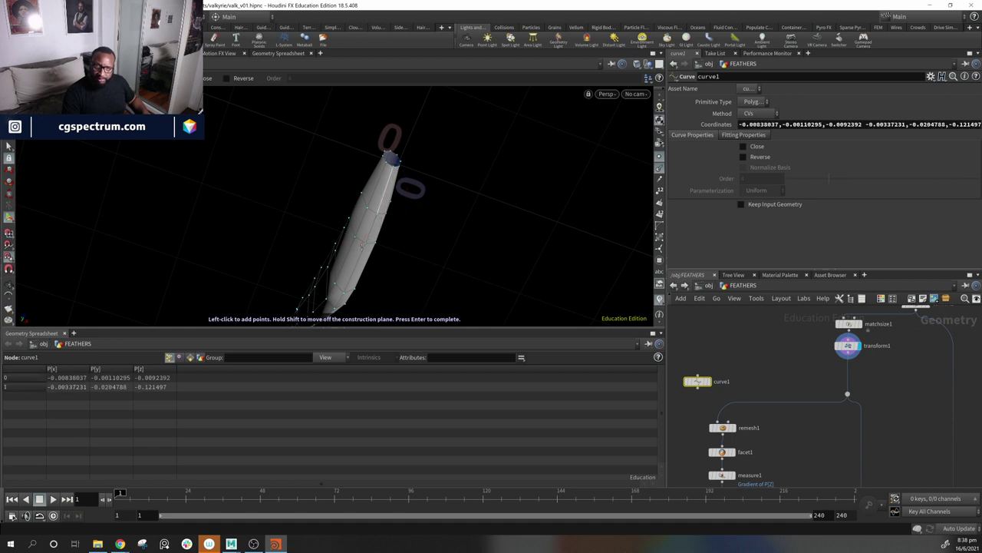
click(365, 244)
Step: Continue the curve through the middle of the feather, adding four points on successive vertices of the same lengthwise edge
alt+middle_drag(483, 277, 623, 194)
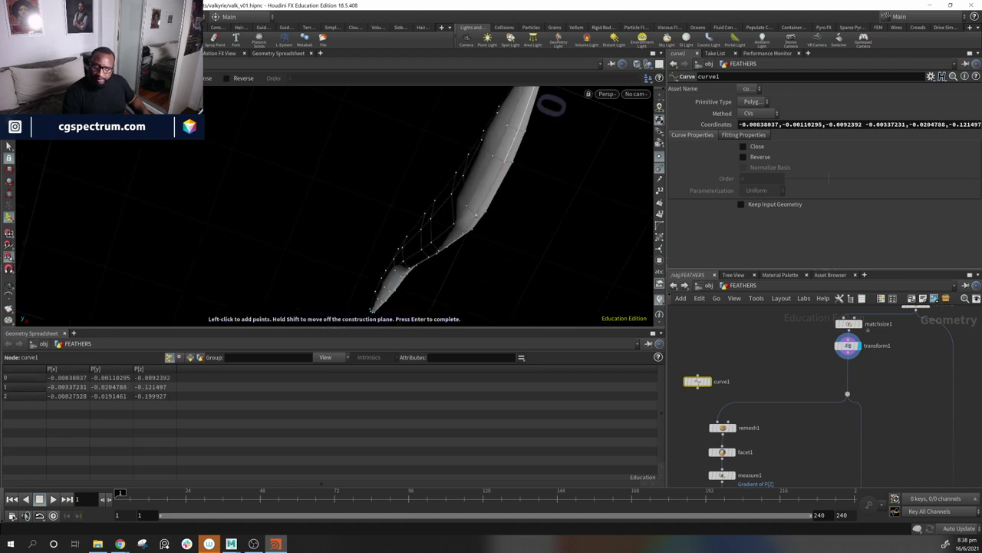
click(476, 214)
alt+drag(482, 256, 614, 230)
alt+middle_drag(376, 233, 452, 206)
alt+drag(452, 207, 531, 210)
click(530, 211)
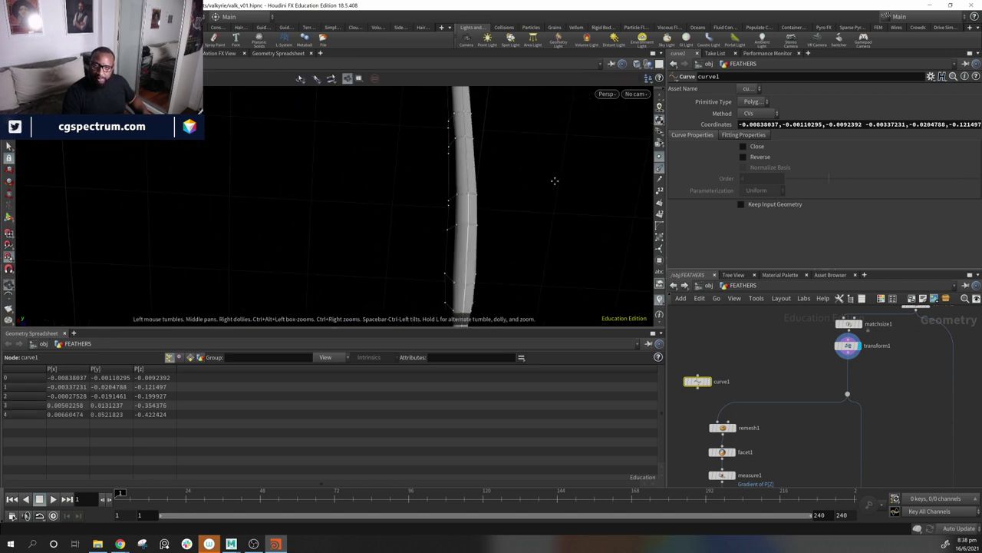
alt+middle_drag(555, 181, 565, 231)
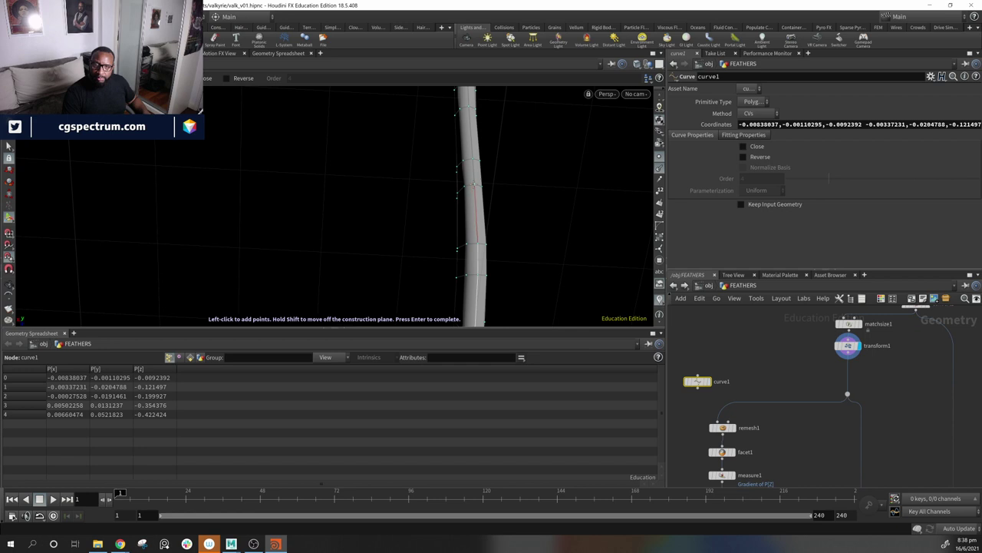
alt+drag(491, 188, 504, 217)
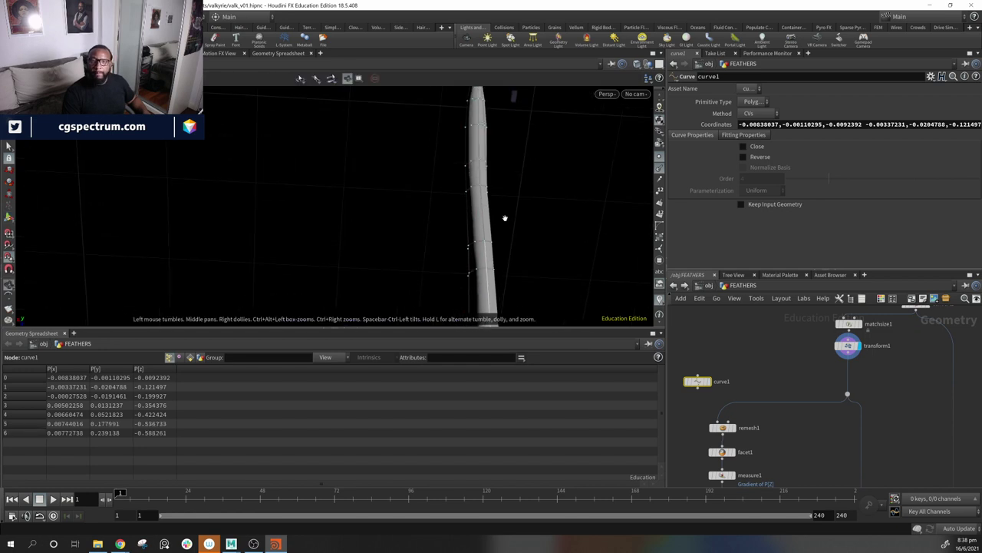
Step: Extend the curve along the remaining edge vertices up to the feather's tip and complete it
click(481, 185)
alt+middle_drag(481, 185, 515, 269)
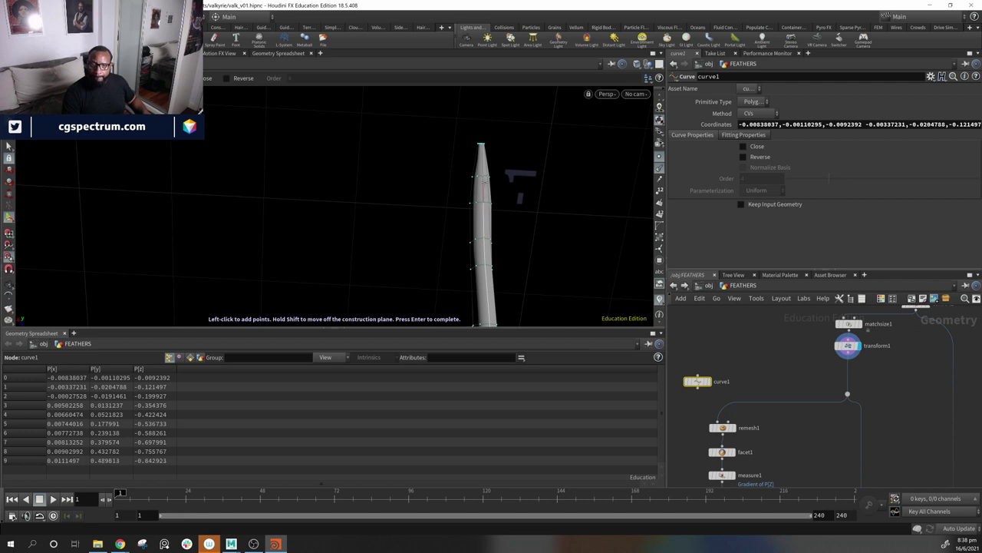
click(509, 169)
alt+drag(509, 169, 450, 331)
alt+middle_drag(441, 208, 420, 243)
alt+right_drag(419, 243, 605, 277)
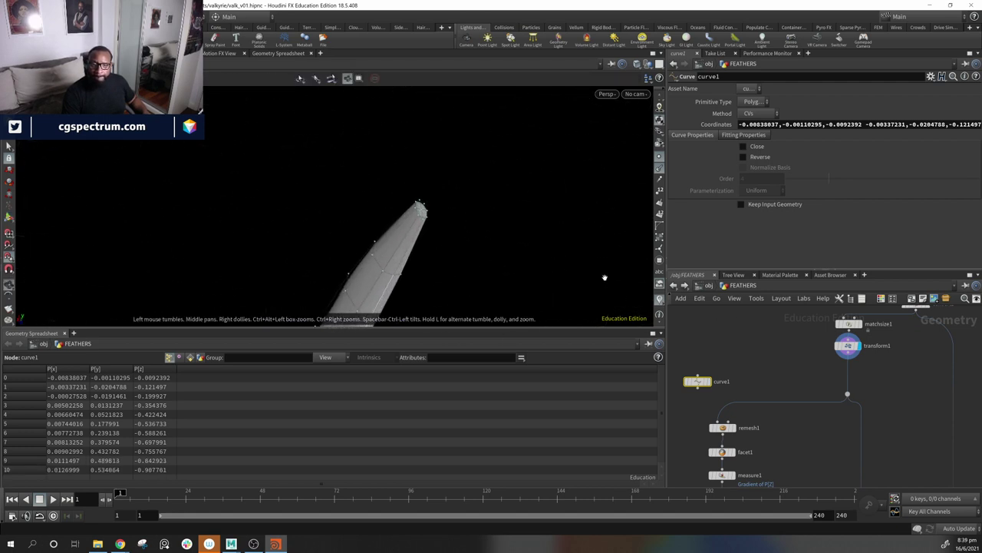
click(425, 218)
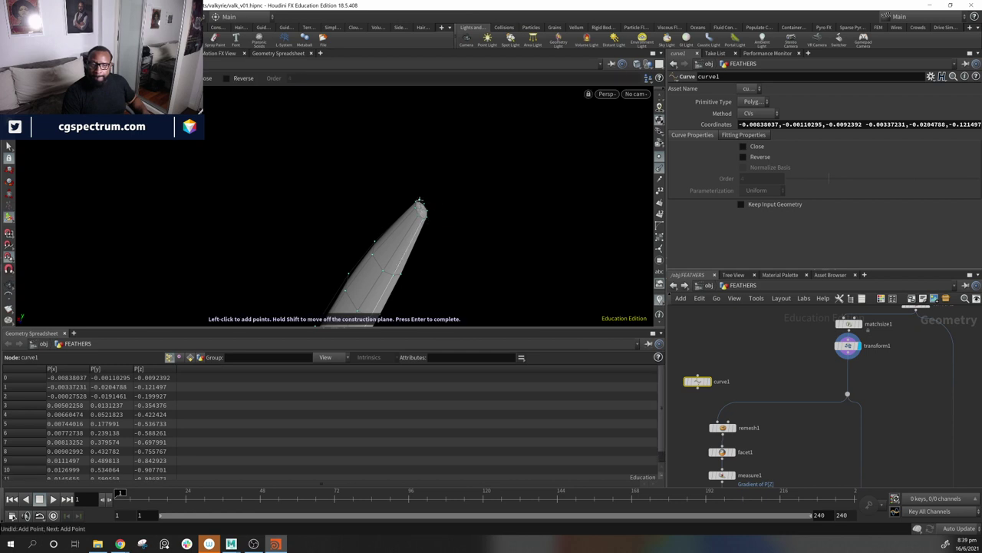
key(Return)
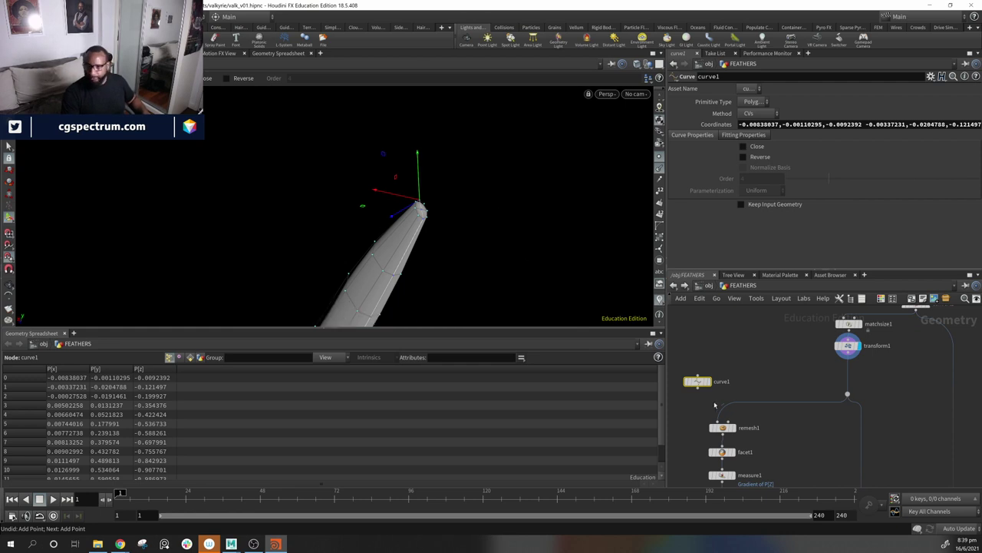
Step: Display the curve1 node's output instead of transform1 and inspect the curve's shape
middle_drag(795, 365, 827, 352)
click(742, 369)
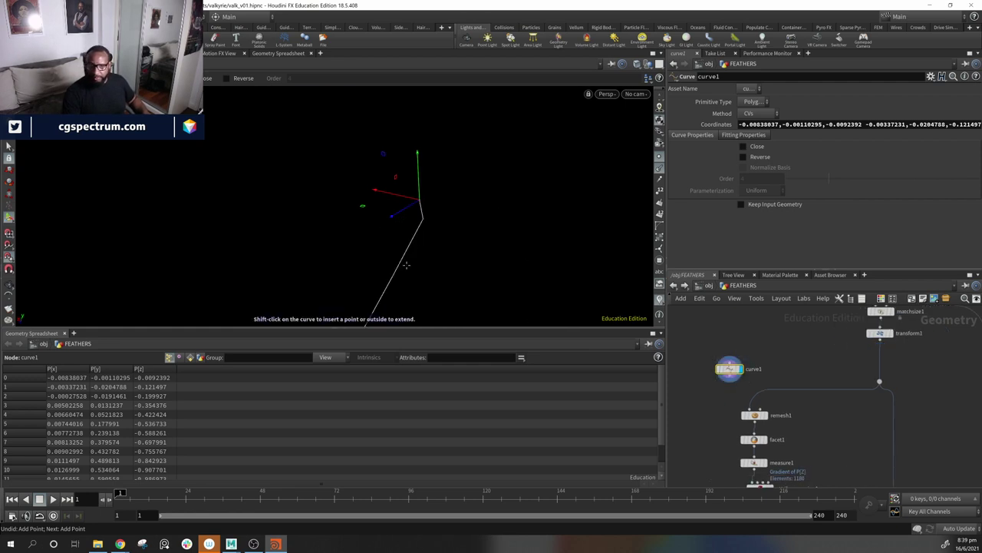
alt+drag(405, 265, 463, 268)
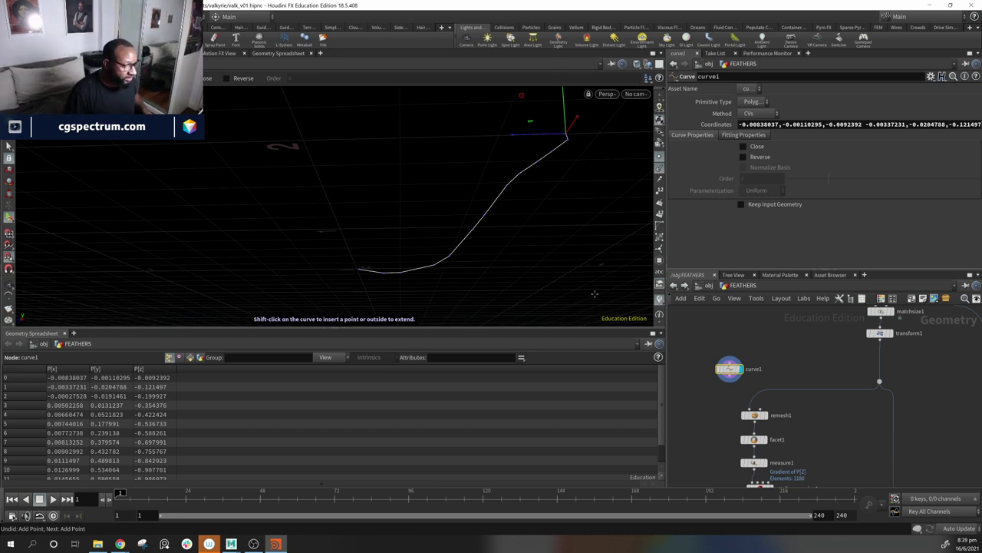
Step: Move the curve1 node further away from the remesh1 branch to free space below it
alt+drag(595, 294, 514, 256)
middle_drag(754, 393, 836, 346)
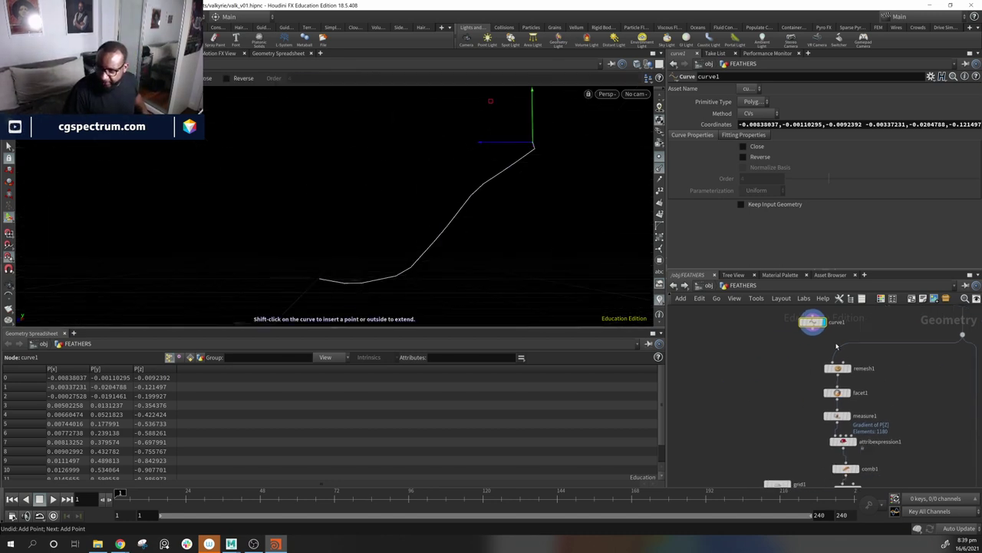
drag(817, 326, 730, 367)
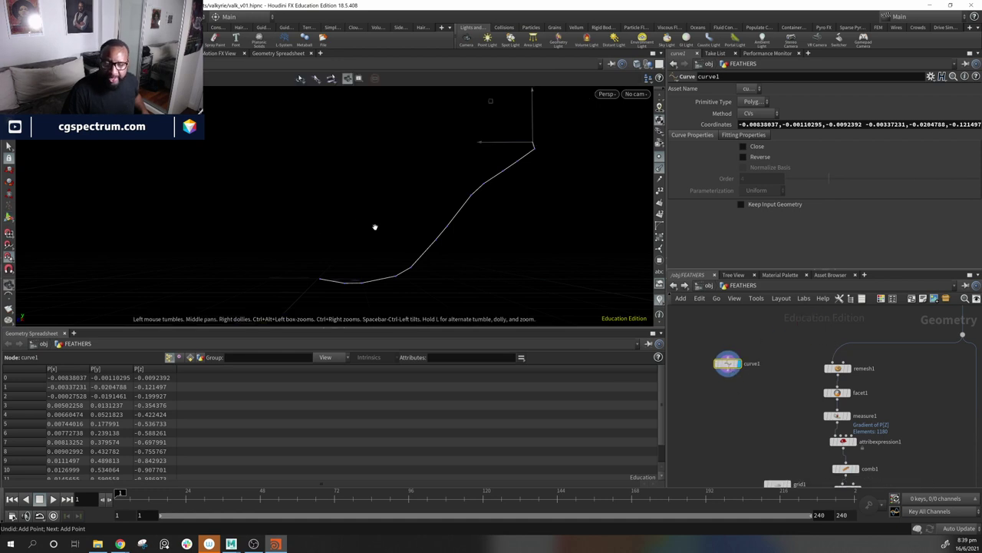
alt+middle_drag(376, 226, 416, 191)
drag(729, 364, 735, 347)
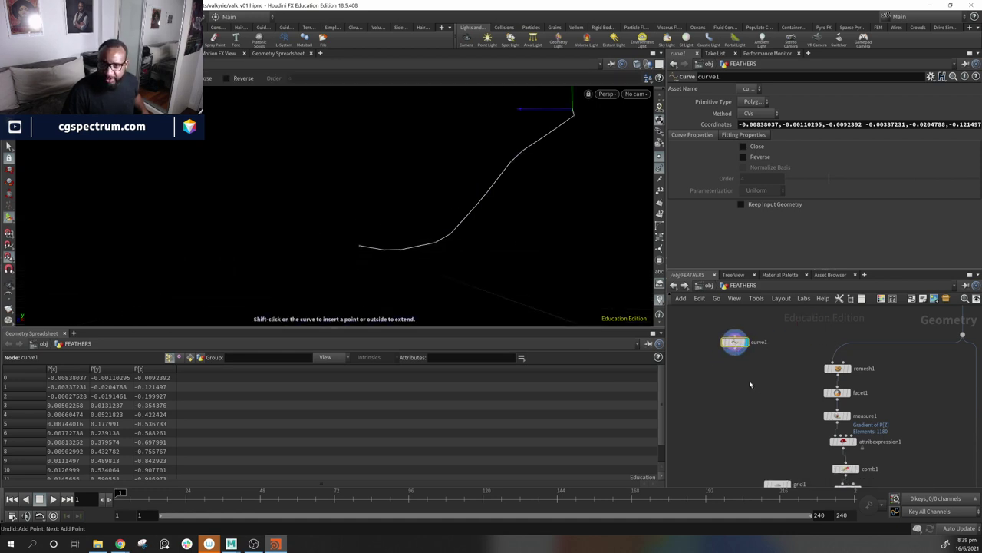
Step: Add a Resample node fed by curve1 and display its output
key(Tab)
text(re)
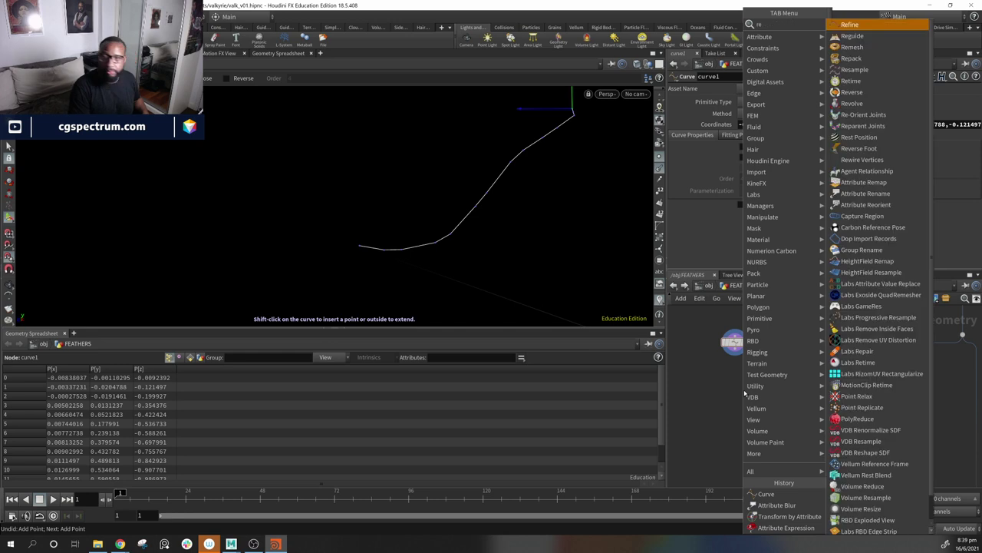
key(Down)
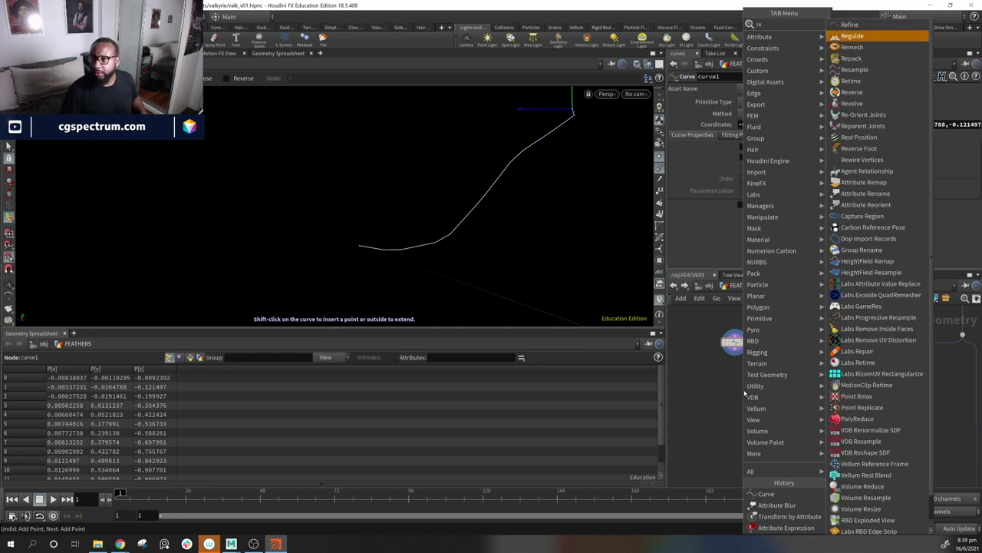
key(Up)
text(sample)
key(Return)
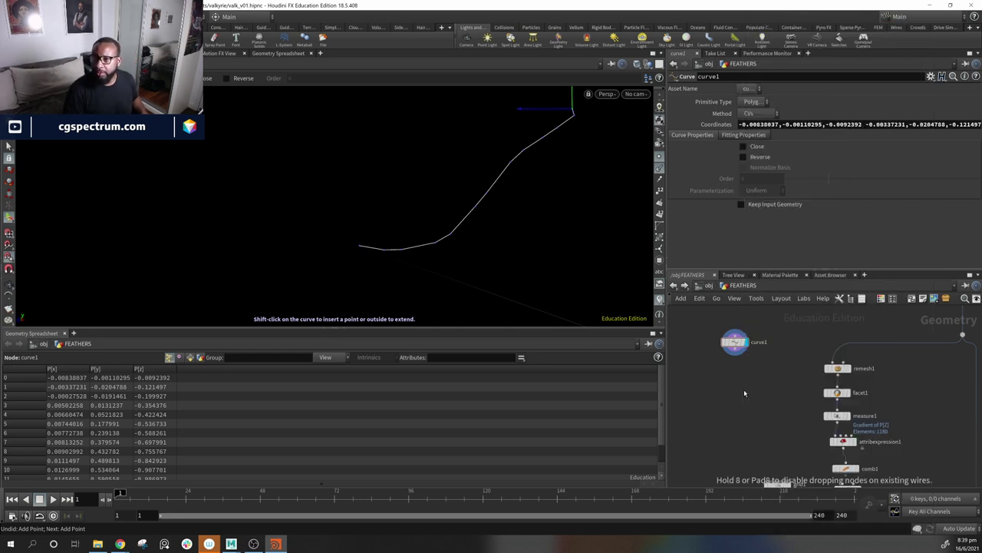
click(743, 390)
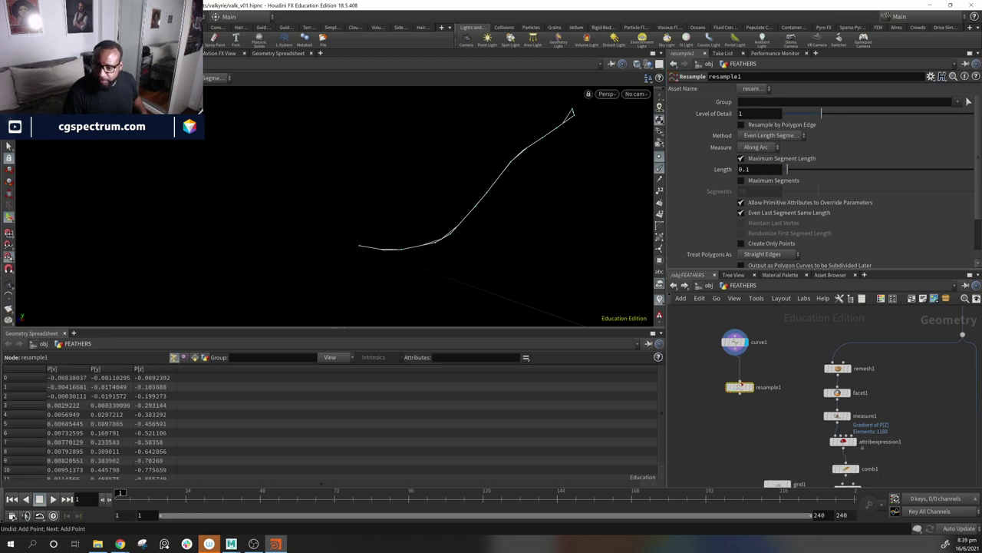
alt+drag(500, 178, 460, 201)
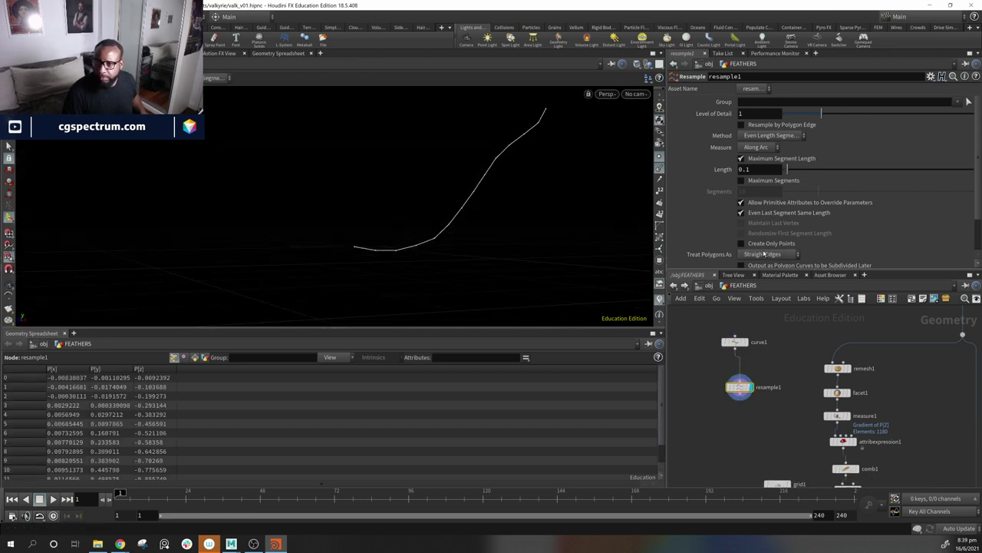
Step: Make resample1 treat polygons as Subdivision Curves and reduce its maximum segment length to 0.027
click(765, 254)
click(767, 272)
alt+drag(545, 211, 441, 198)
drag(787, 170, 785, 184)
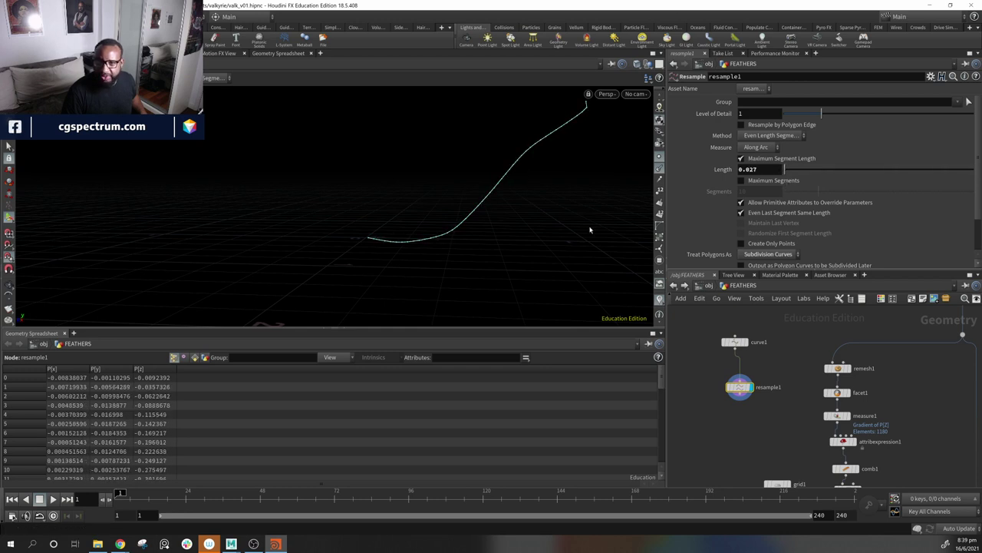
Step: Arrange curve1 and resample1 beside the remesh1 chain and display facet1's output with its normals shown
middle_drag(774, 369, 712, 373)
mouse_move(682, 352)
mouse_down()
mouse_move(705, 360)
mouse_move(689, 364)
mouse_up()
middle_drag(723, 420, 804, 398)
drag(798, 344, 749, 406)
drag(769, 358, 771, 372)
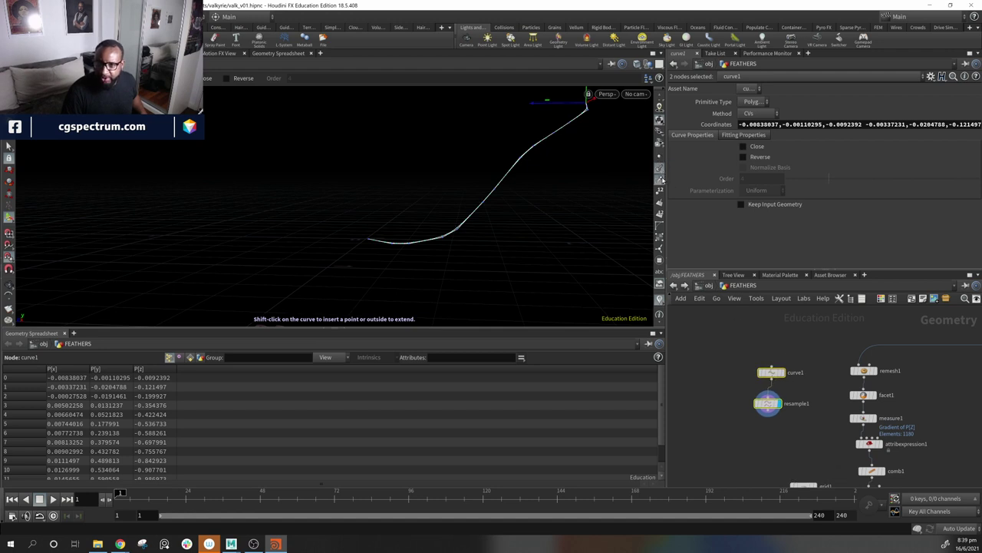
middle_drag(845, 418, 760, 372)
click(842, 379)
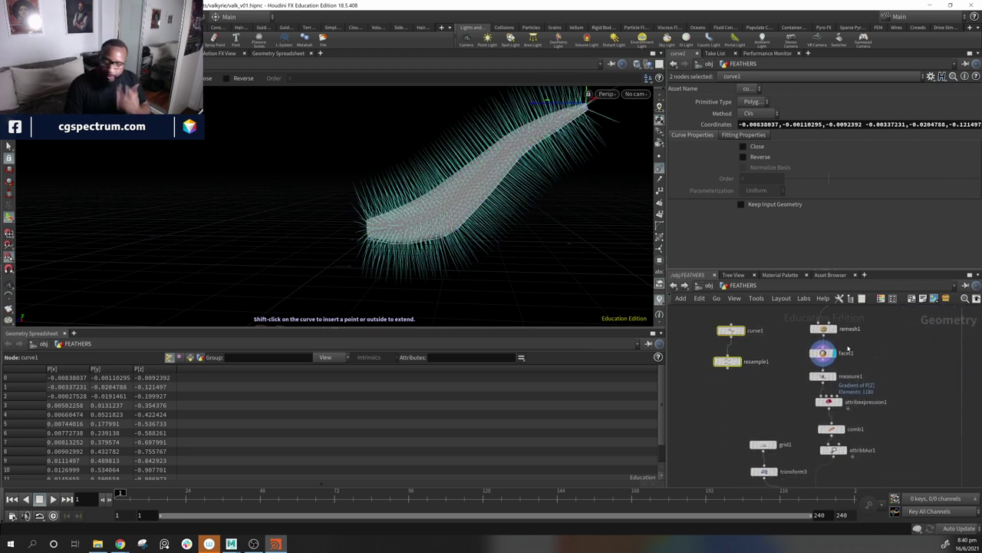
middle_drag(895, 434, 944, 450)
drag(802, 372, 816, 364)
click(810, 401)
key(Tab)
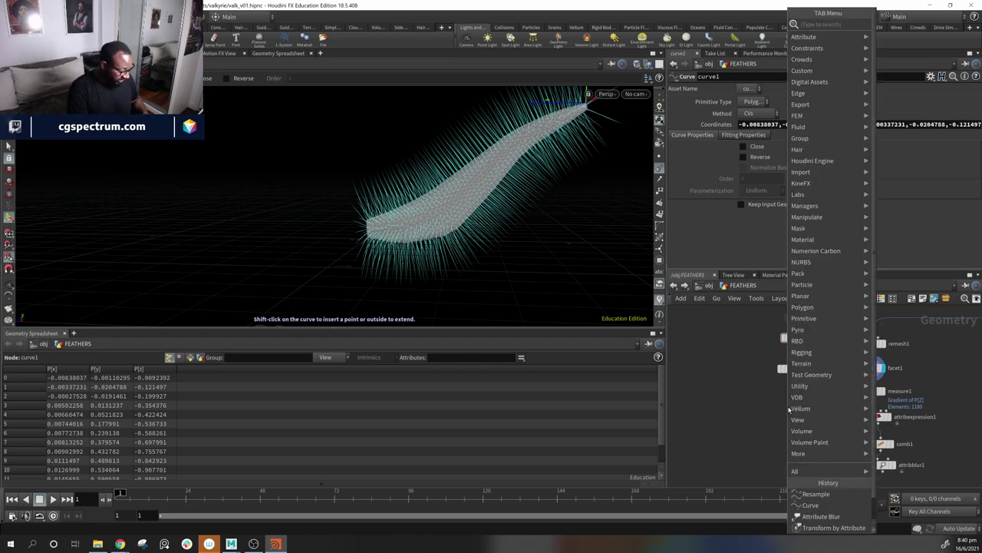
text(tran)
key(Down)
key(Down)
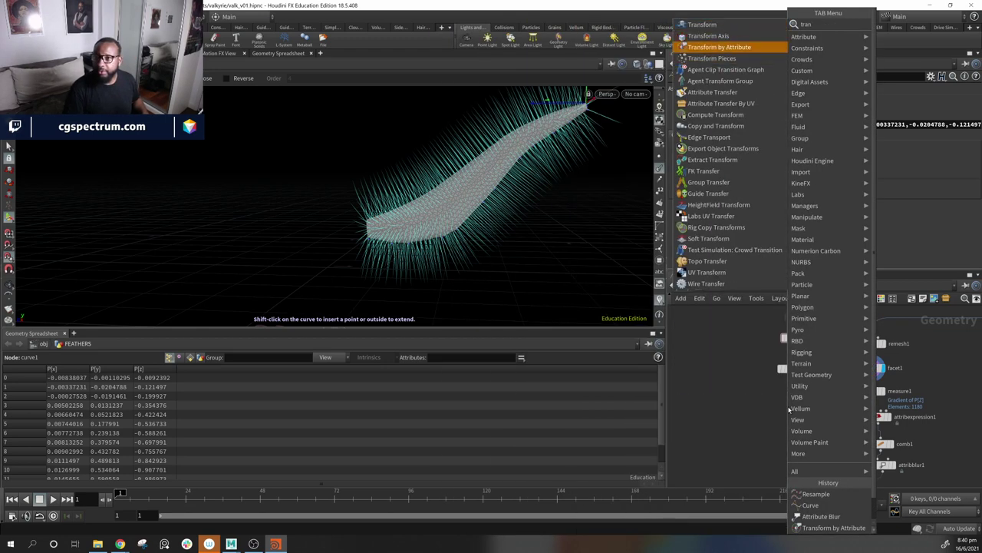
key(Return)
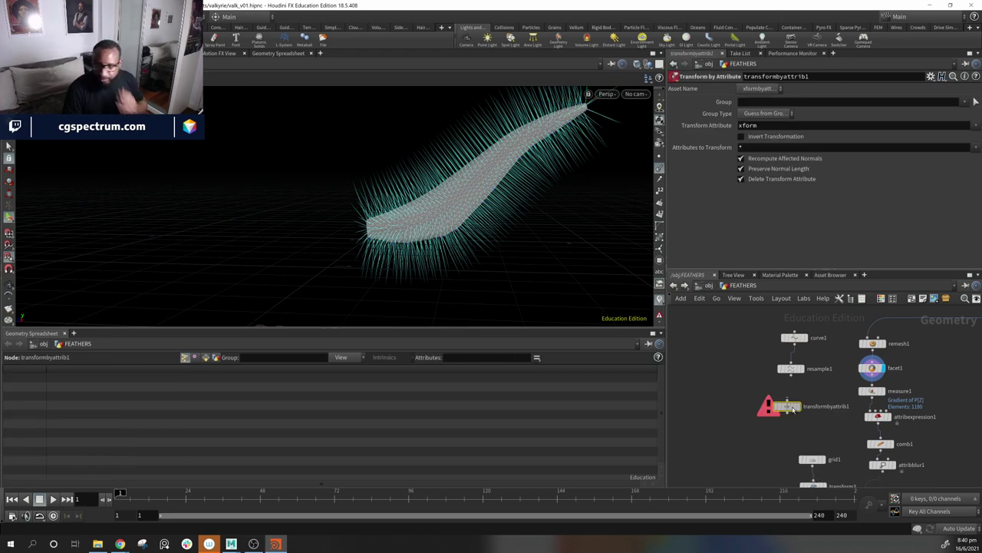
click(800, 408)
drag(790, 378, 763, 391)
click(801, 415)
click(739, 393)
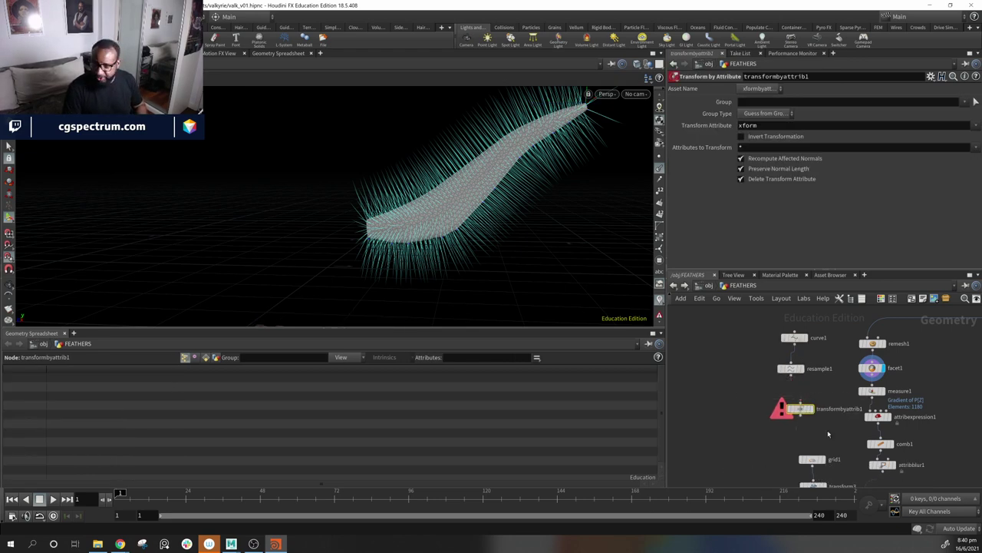
key(Delete)
Step: Add an Attribute Transfer node with resample1 as first input and facet1 as second input, and display its output
key(Tab)
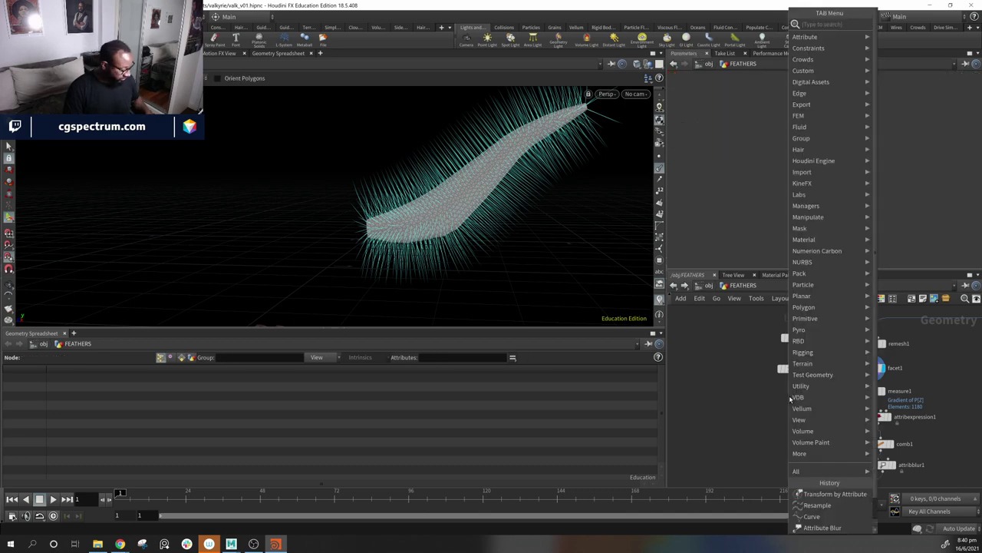
text(tran)
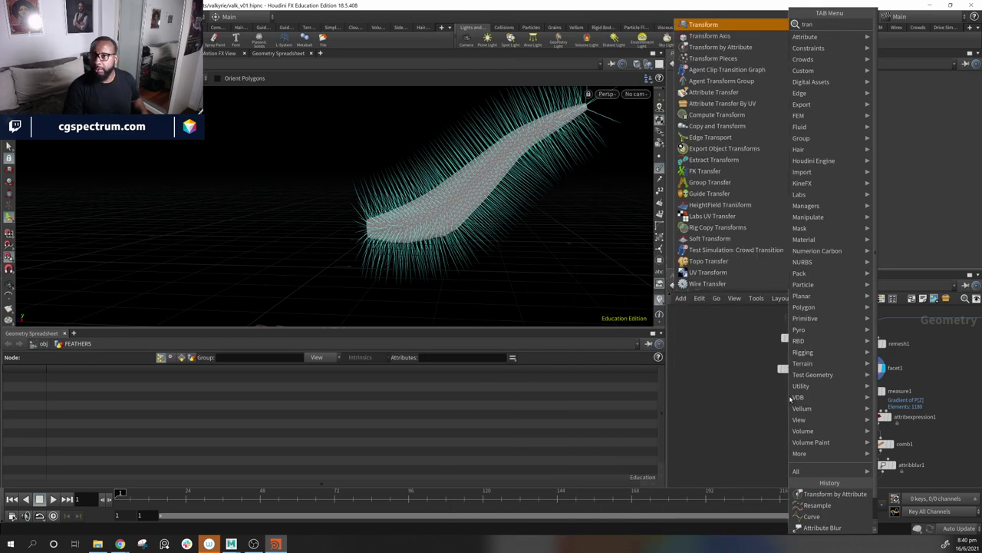
key(BackSpace)
key(BackSpace)
key(BackSpace)
key(BackSpace)
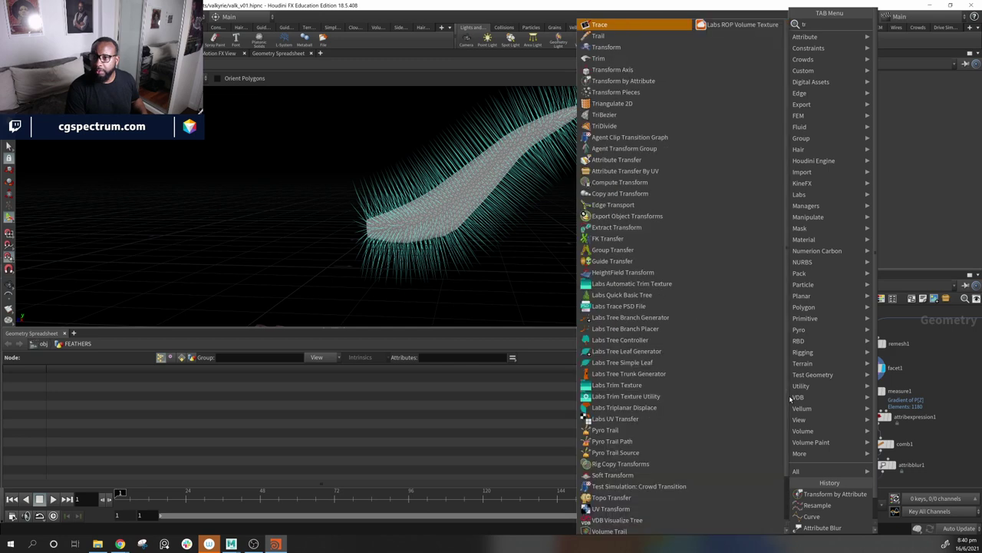
text(a t)
key(Return)
click(791, 399)
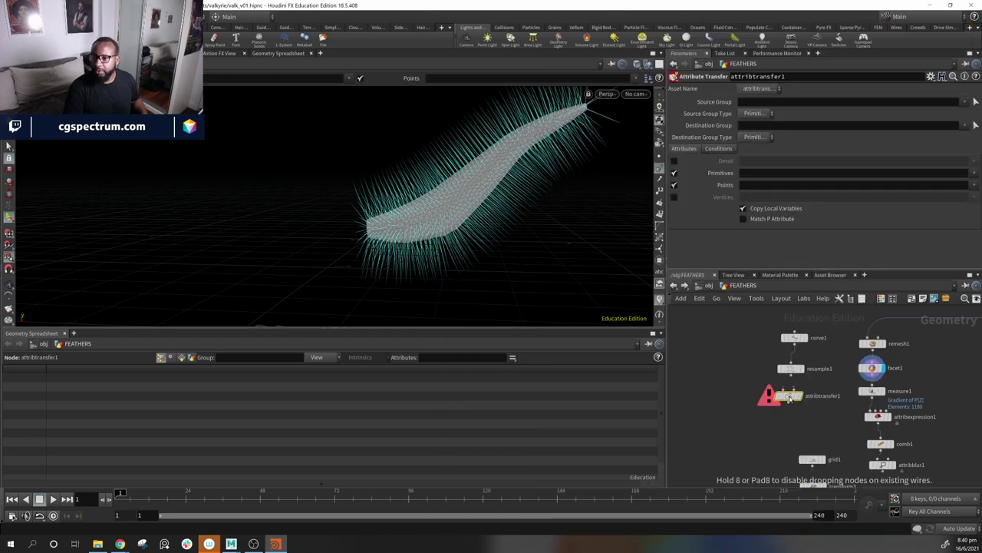
drag(793, 376, 816, 404)
click(816, 404)
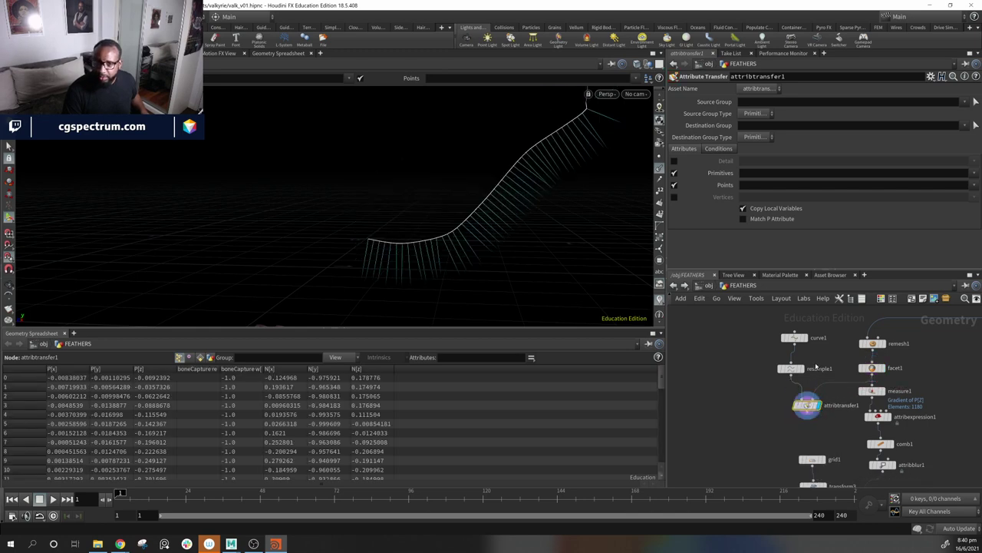
Step: Inspect the transferred normals from several angles and move curve1, resample1 and attribtransfer1 together further from the remesh1 chain
key(Escape)
drag(518, 185, 544, 202)
middle_drag(862, 322, 784, 387)
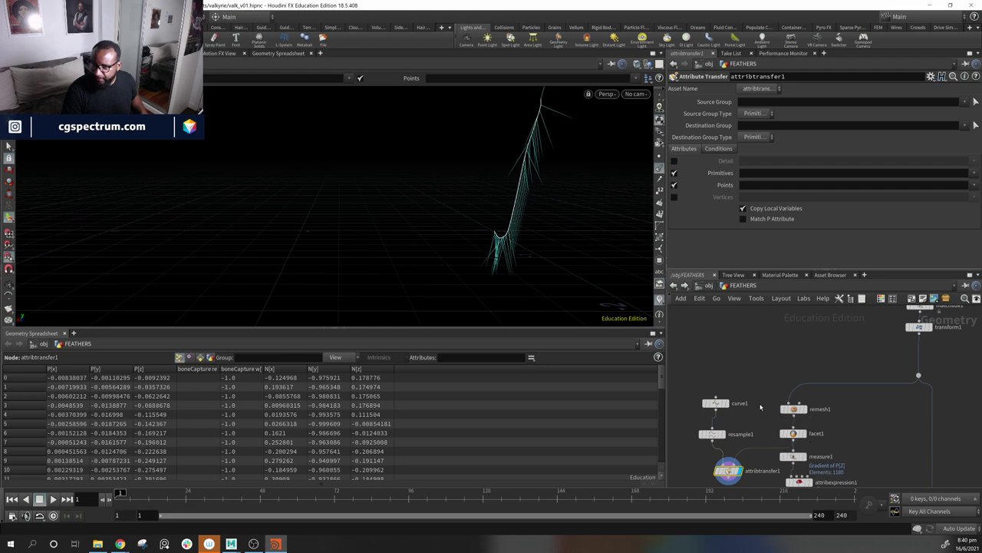
drag(508, 180, 637, 174)
middle_drag(854, 482, 898, 408)
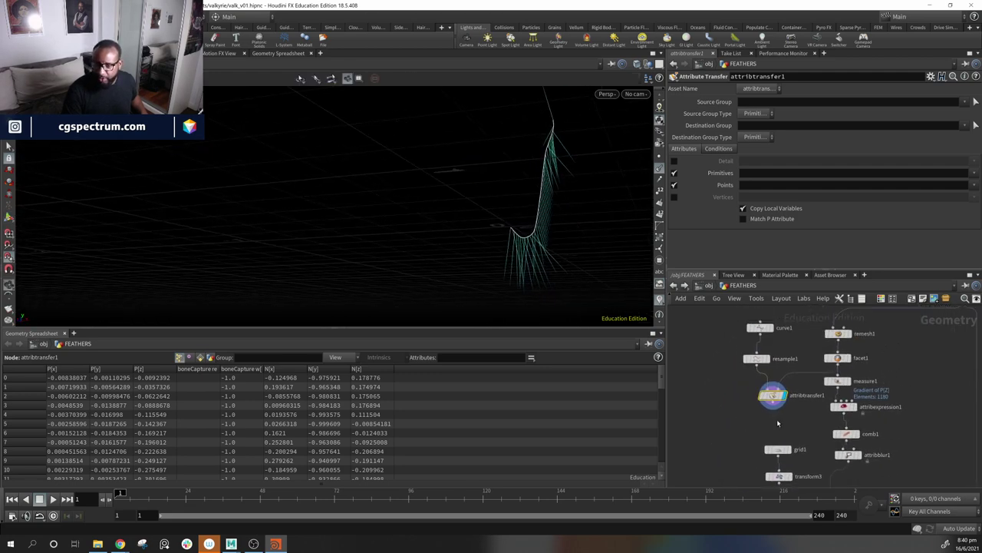
drag(540, 198, 529, 255)
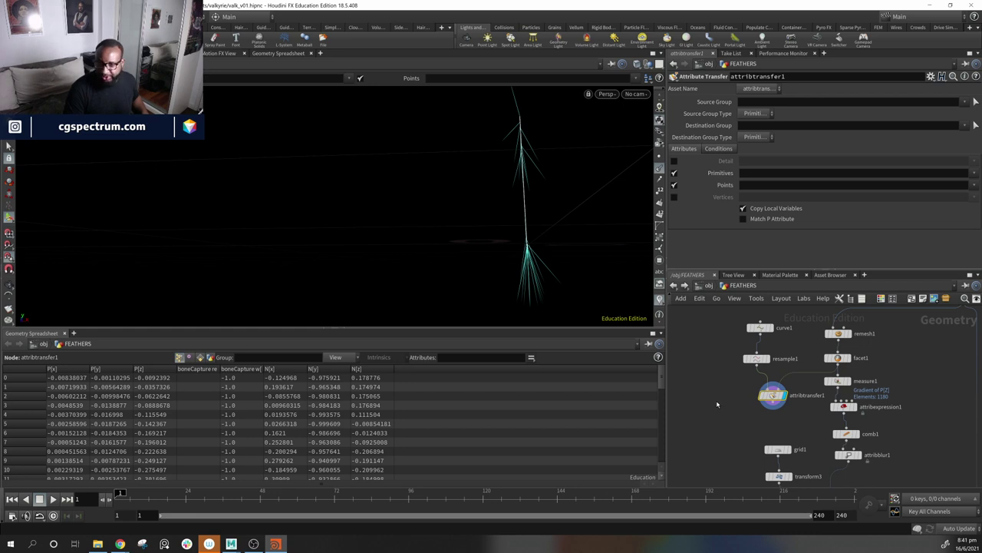
drag(716, 324, 795, 447)
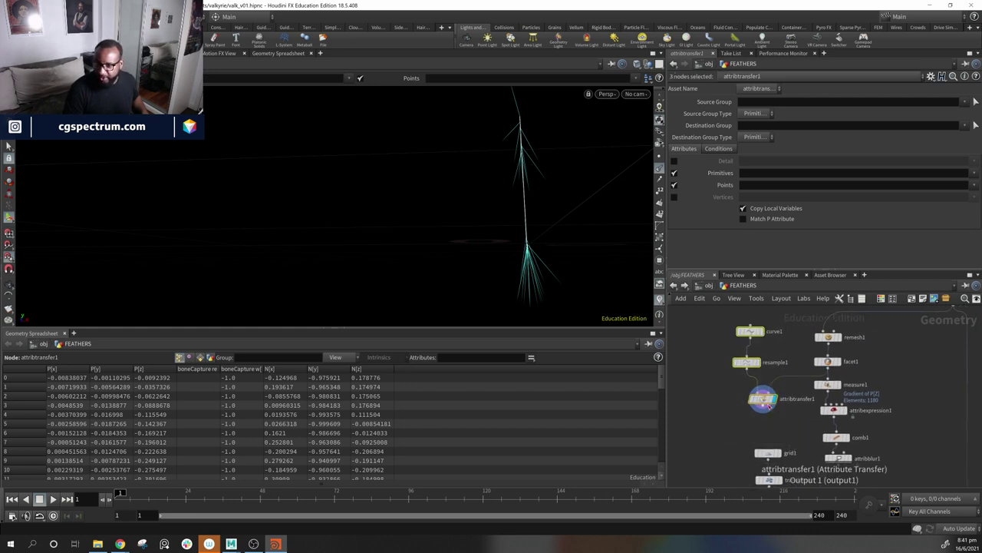
drag(761, 399, 693, 390)
middle_drag(714, 411, 793, 374)
Step: Add an Attribute Expression node fed by attribtransfer1
click(766, 390)
key(Tab)
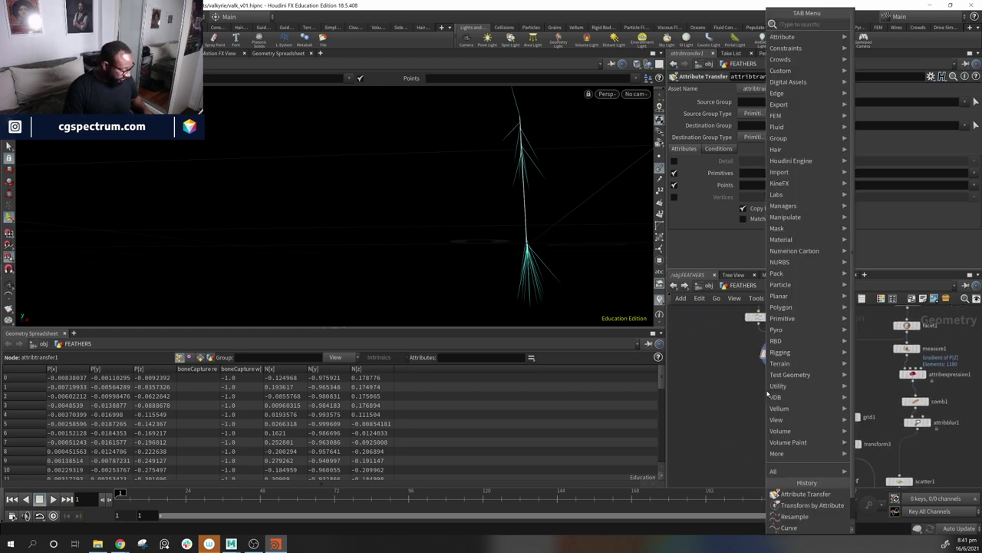
text(ae)
key(Down)
key(Down)
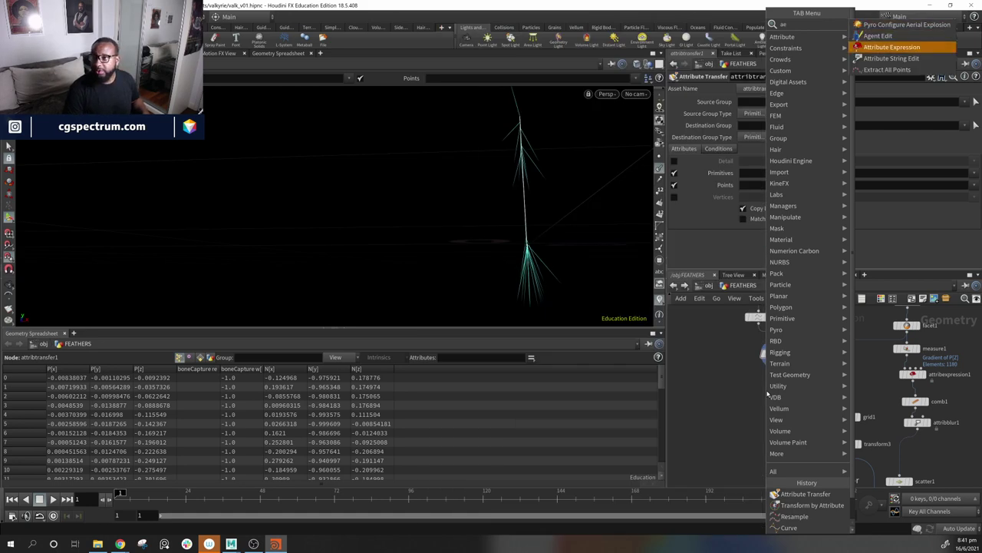
key(Return)
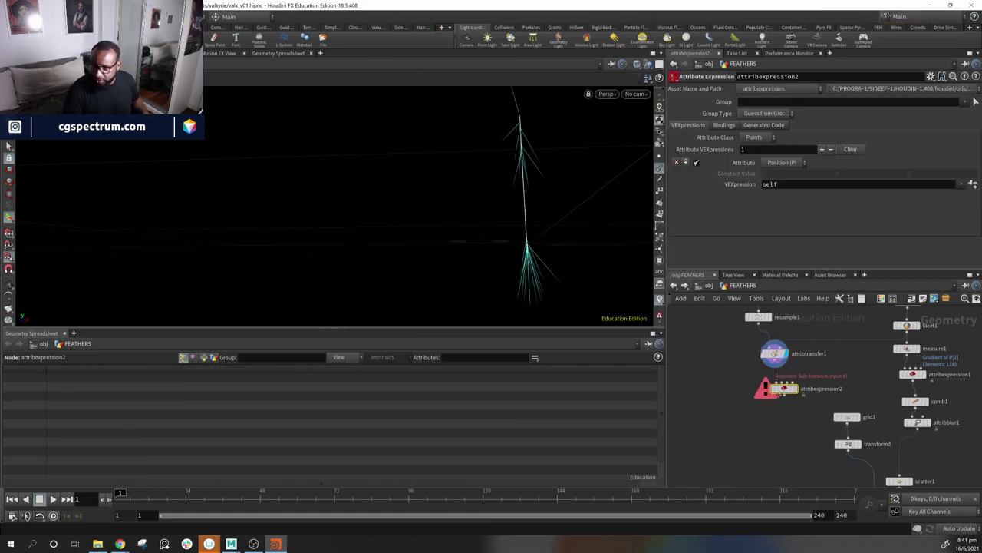
click(784, 390)
Step: Set attribexpression2's attribute to Normal (N) and its VEXpression to set(0, self.y, slef.z)
click(782, 162)
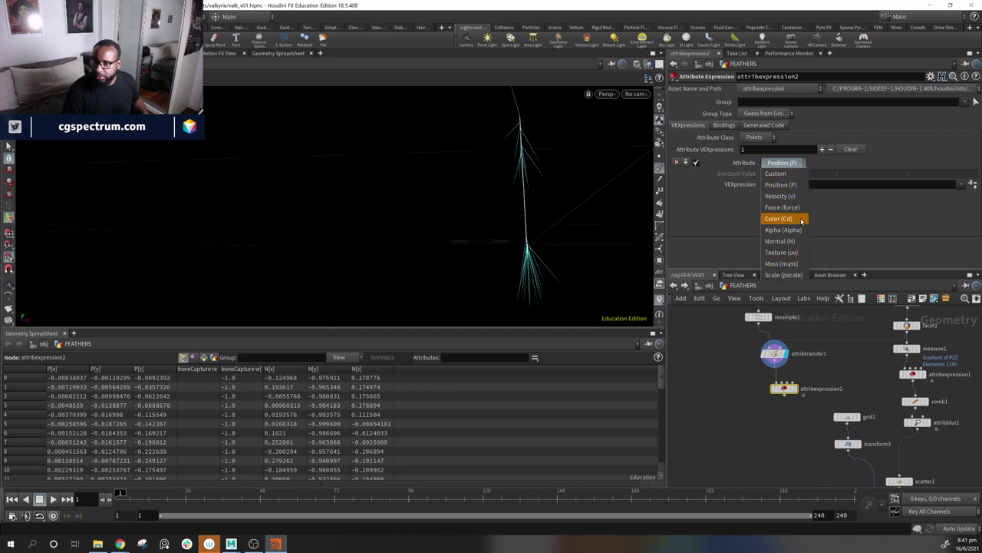
click(783, 241)
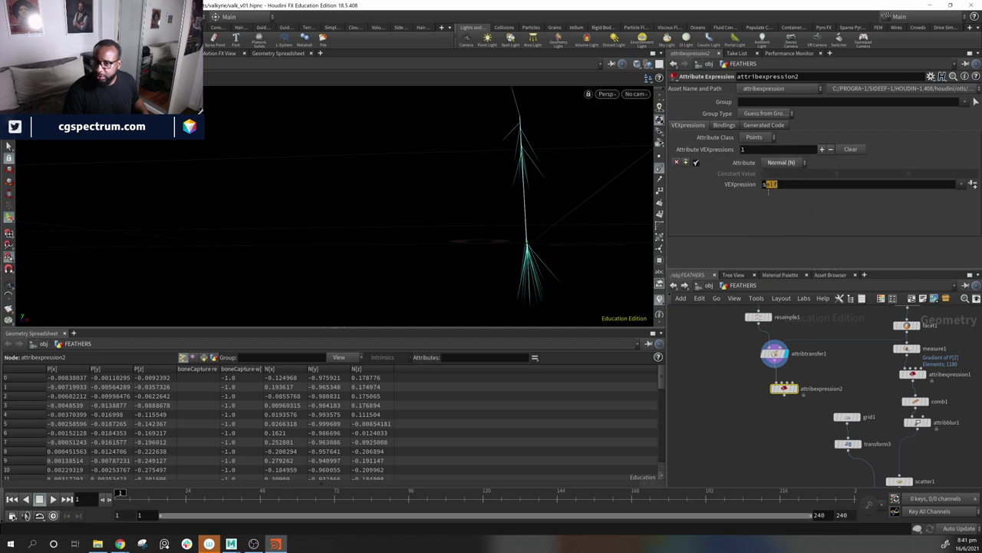
text(set()
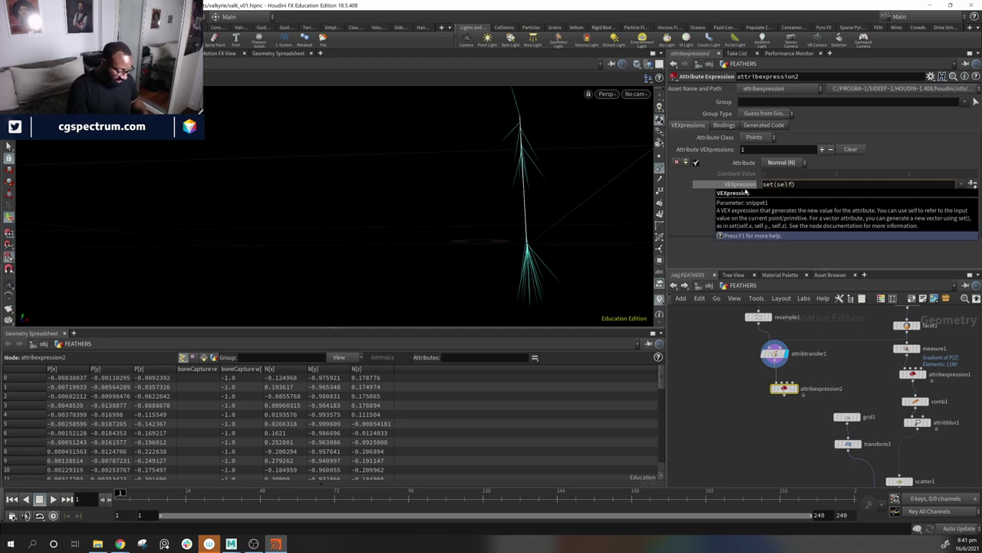
key(BackSpace)
key(BackSpace)
key(BackSpace)
text(0)
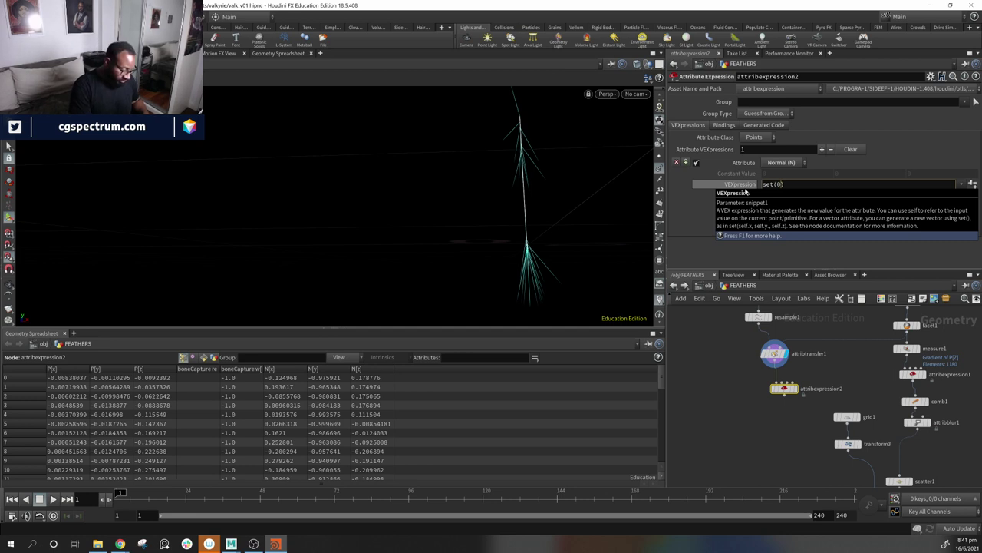
text(,  self.y, sl)
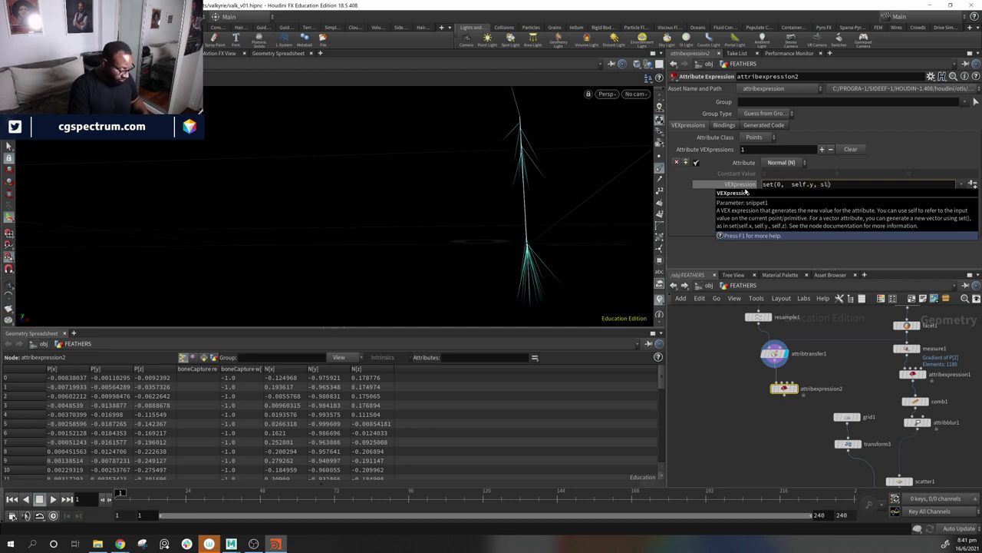
text(z)
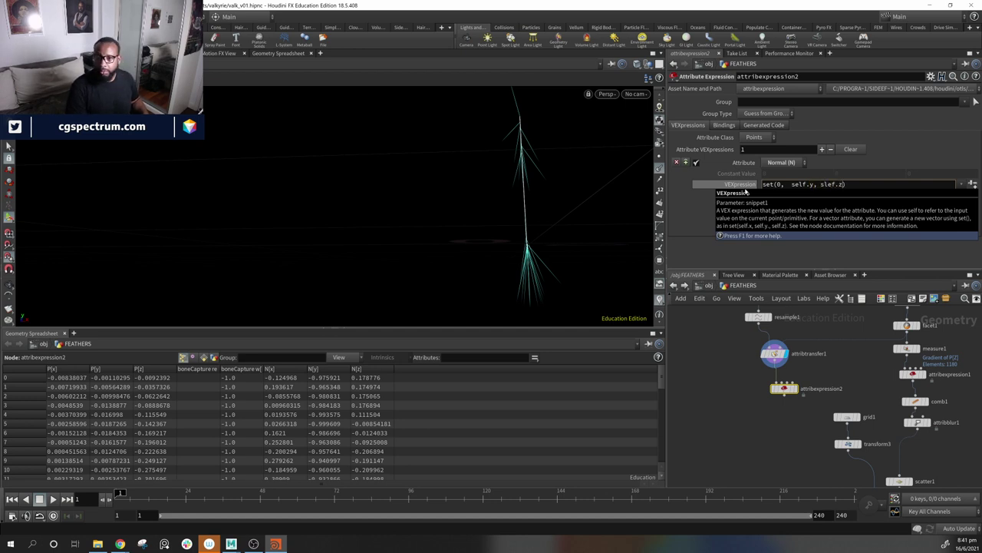
key(Return)
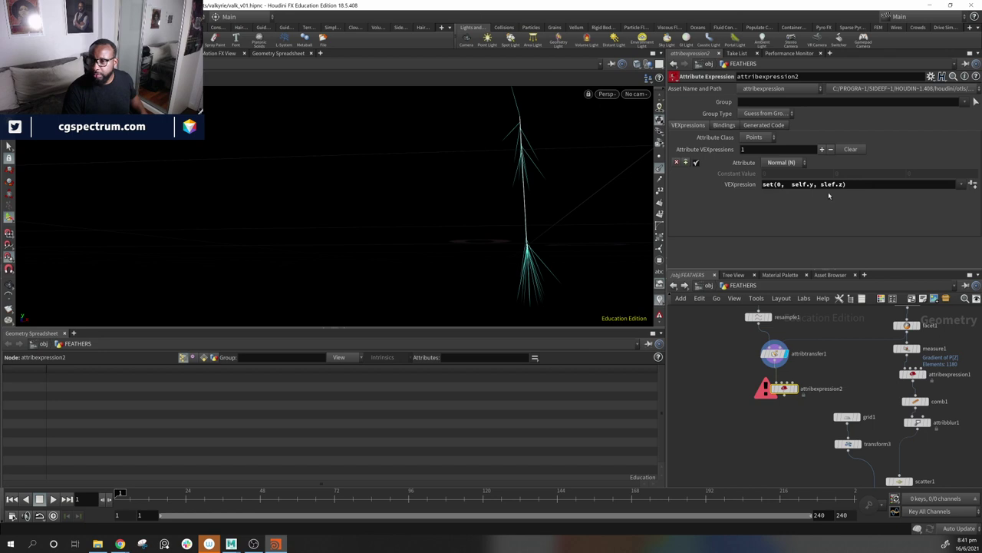
click(794, 386)
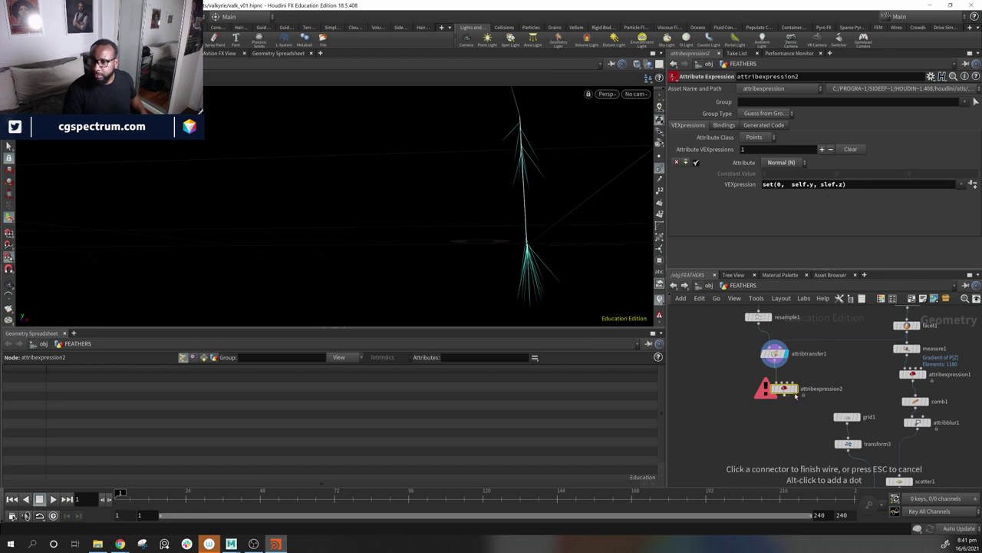
Step: Display attribexpression2's output and correct its VEXpression to set(0, self.y, self.z)
click(795, 408)
click(796, 390)
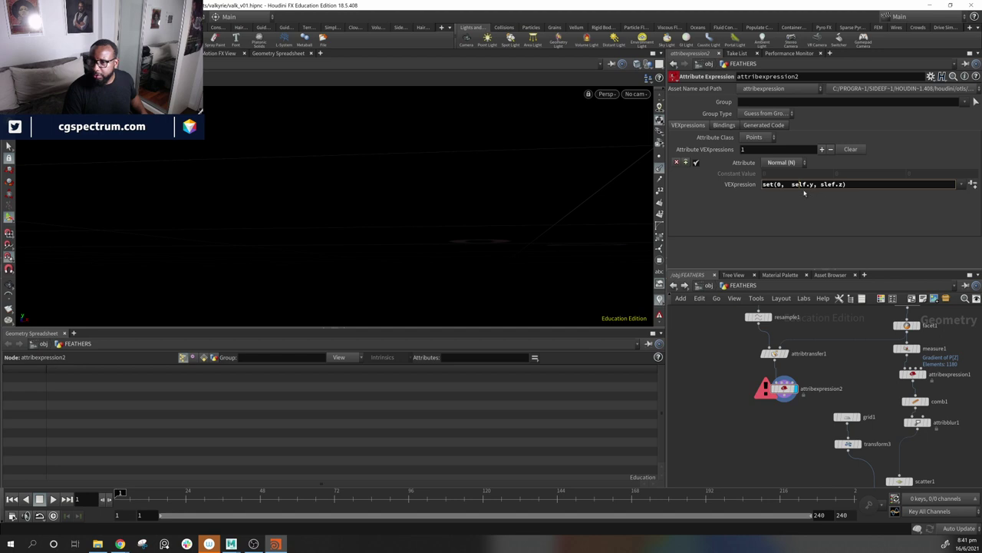
key(BackSpace)
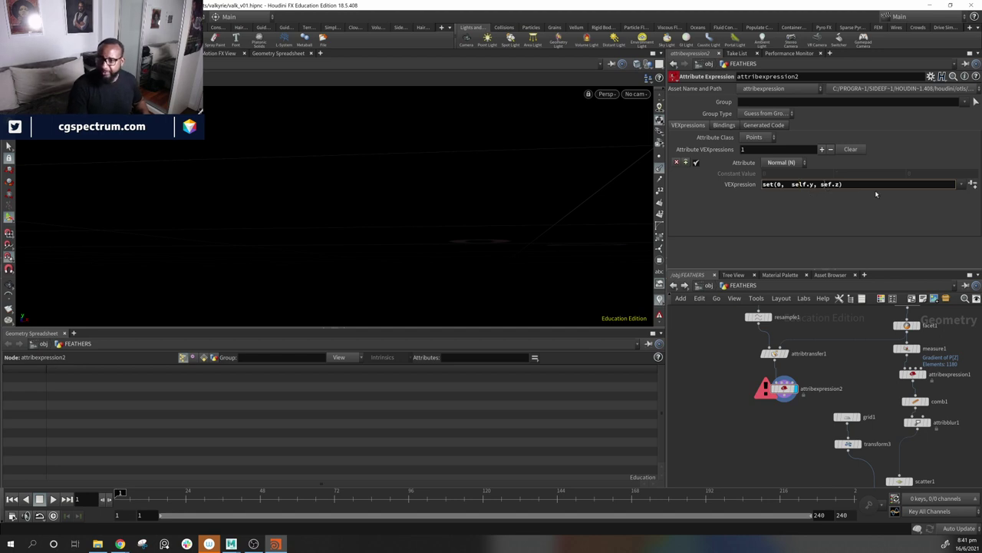
key(Right)
text(l)
key(Return)
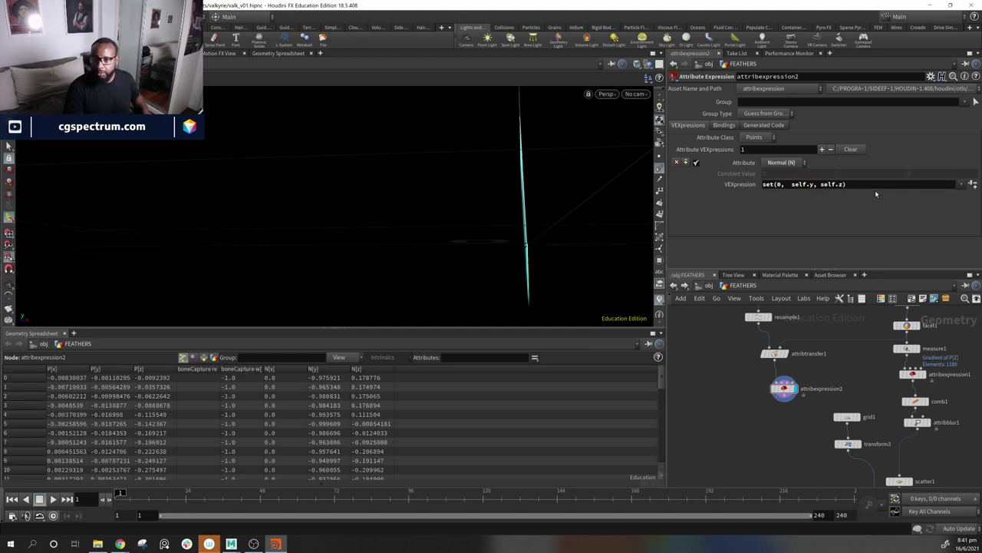
Step: Check the curve's normals from the side and align attribexpression2 beneath attribtransfer1
drag(540, 226, 532, 206)
drag(621, 182, 497, 187)
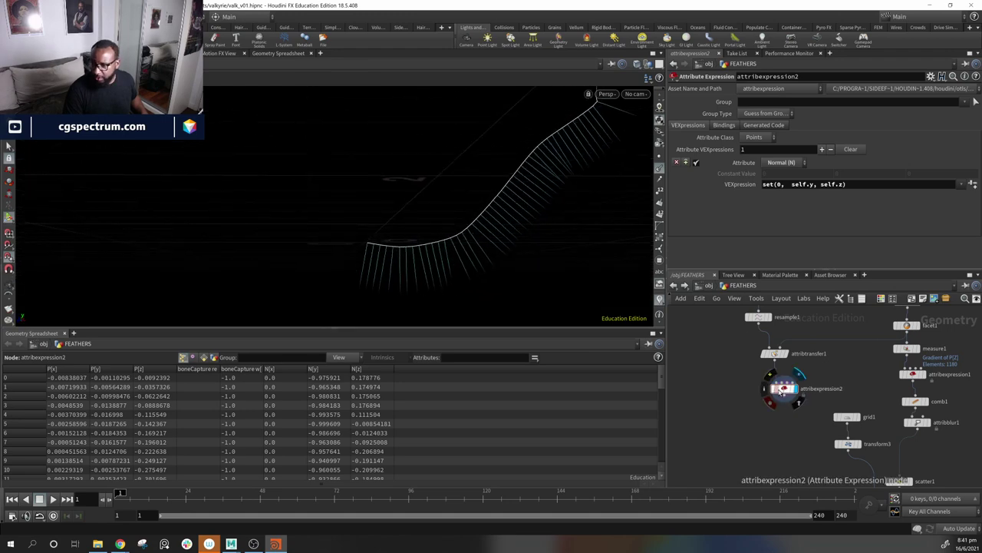
drag(782, 394, 769, 391)
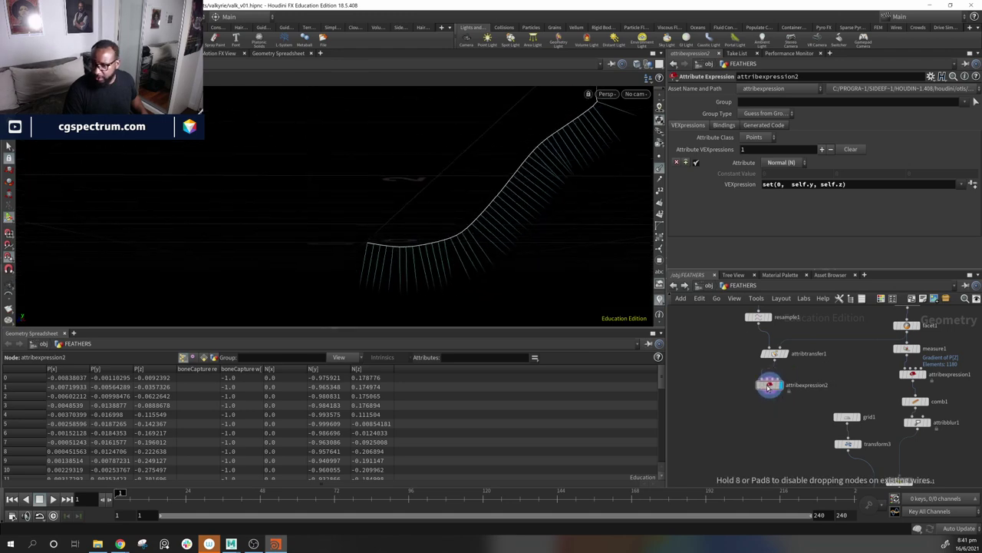
Step: Wrap attribexpression2's VEXpression in a normalize function so it reads normalize(set(0, self.y, self.z))
click(788, 188)
text(n)
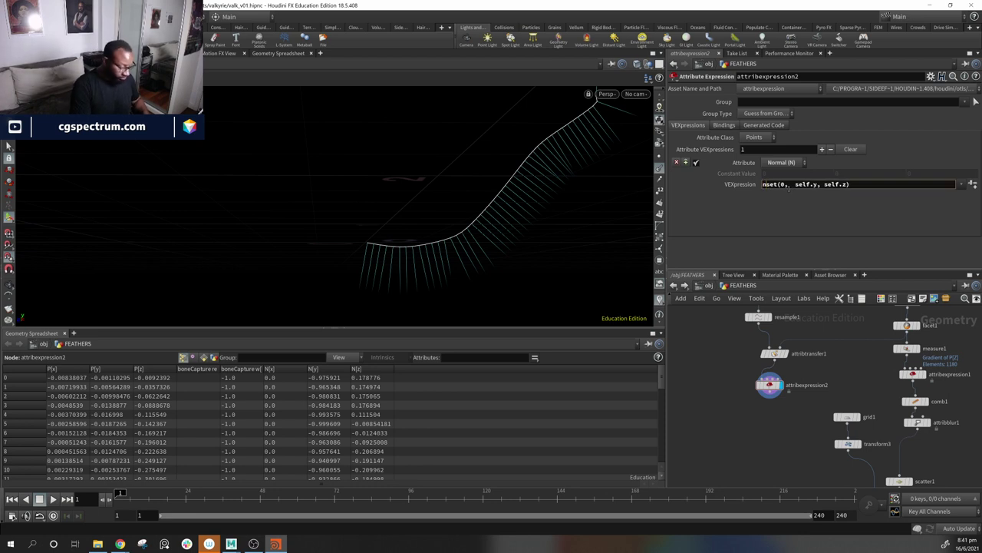
text(orma)
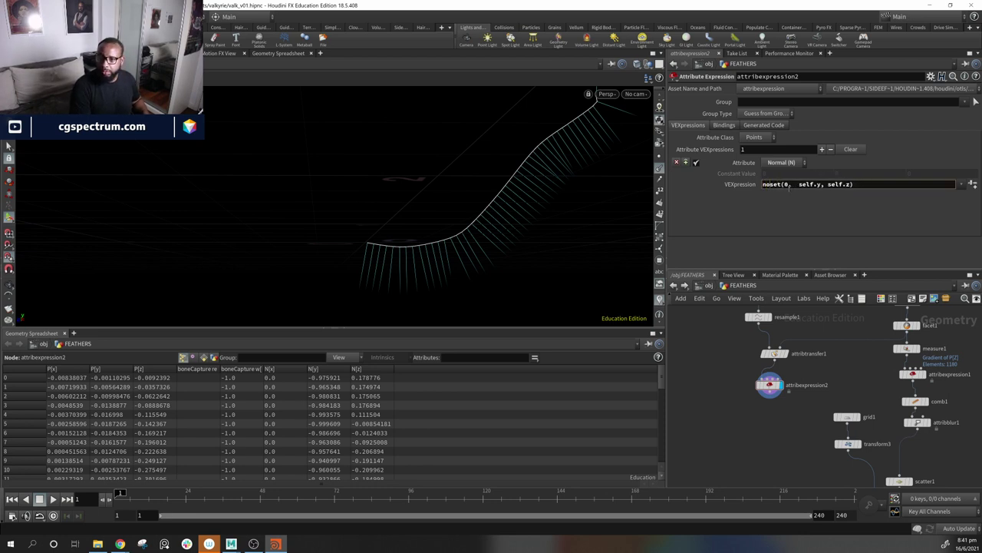
text(rmal)
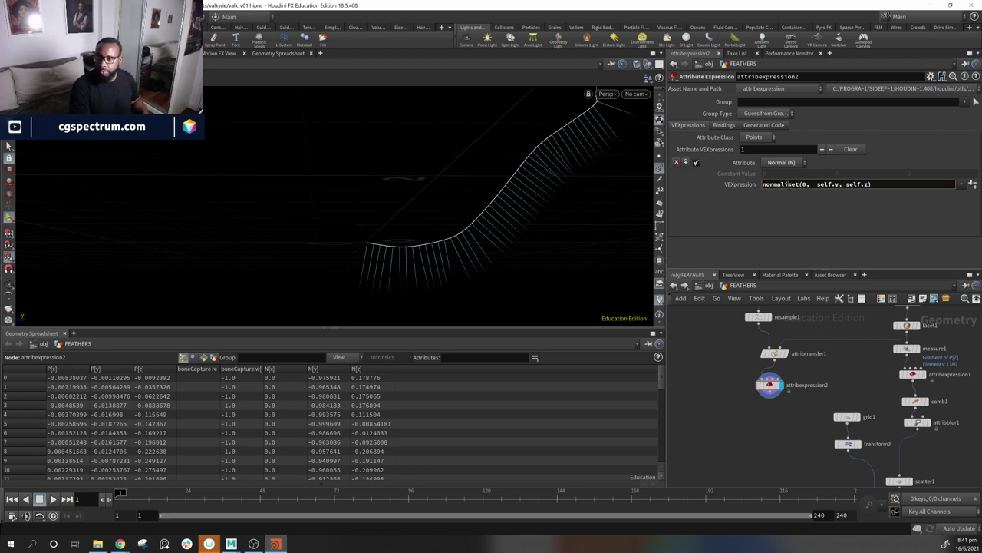
text(ize()
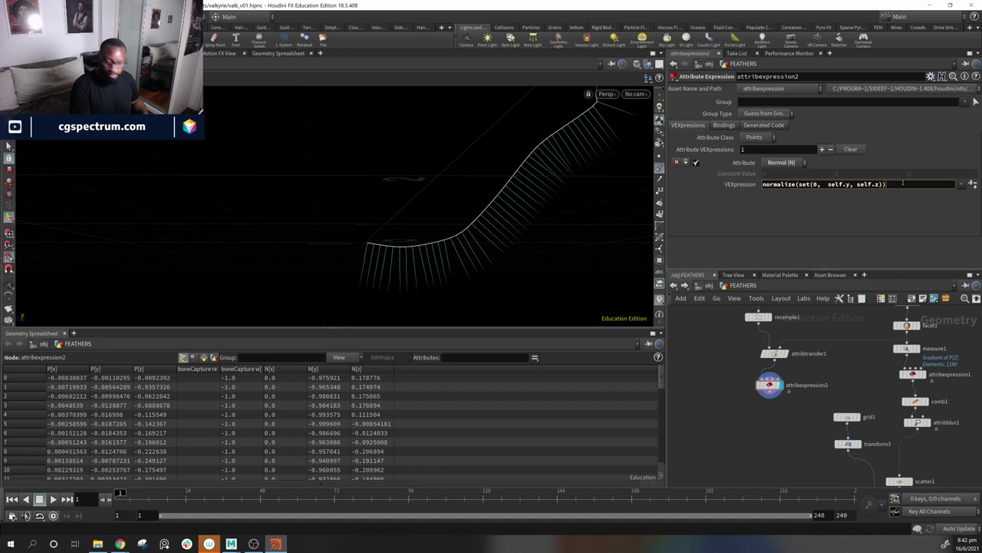
key(Return)
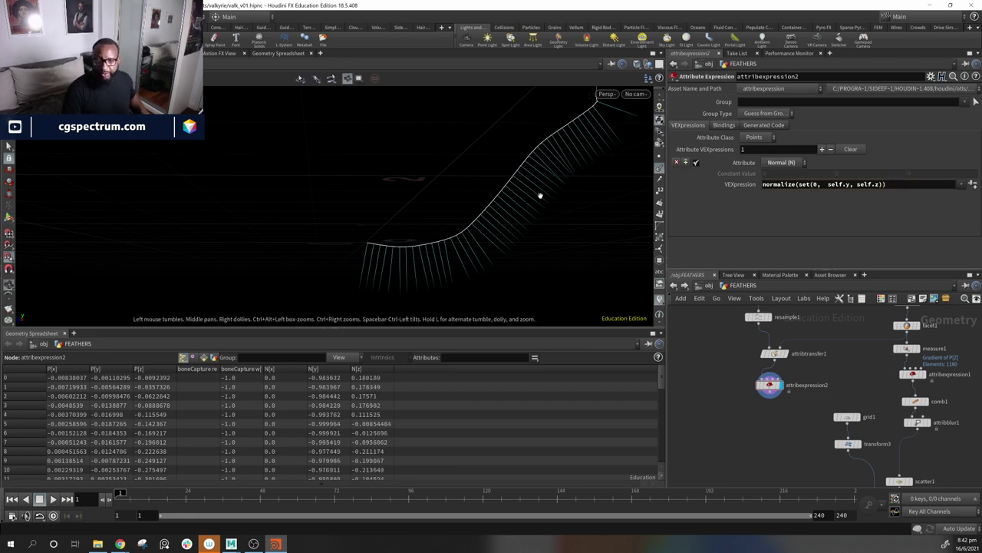
Step: Add an Attribute Blur node below attribexpression2 and feed it from that node's output
drag(540, 193, 700, 301)
middle_drag(739, 433, 681, 408)
mouse_move(465, 261)
mouse_down()
mouse_move(473, 256)
mouse_move(467, 263)
mouse_up()
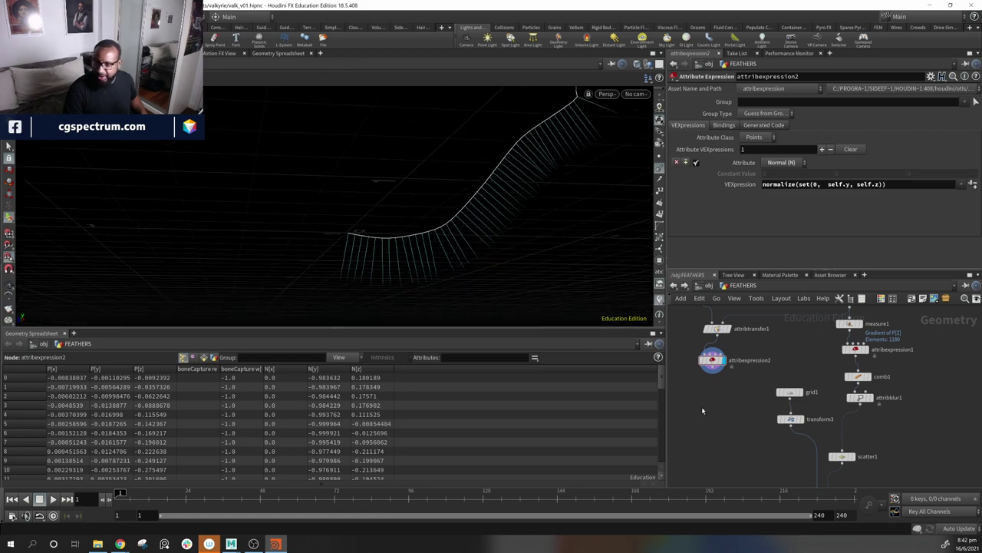
key(Tab)
text(ab)
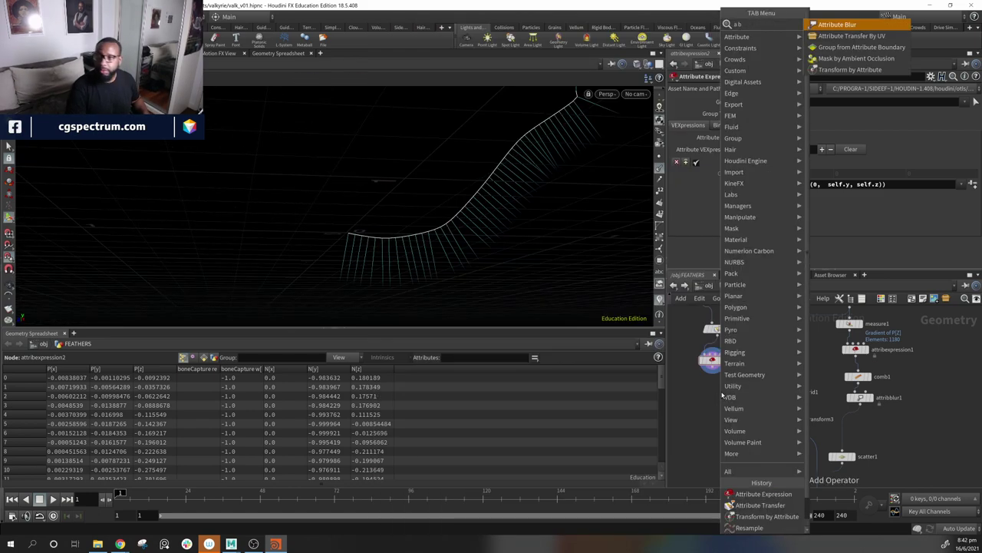
key(Return)
click(721, 394)
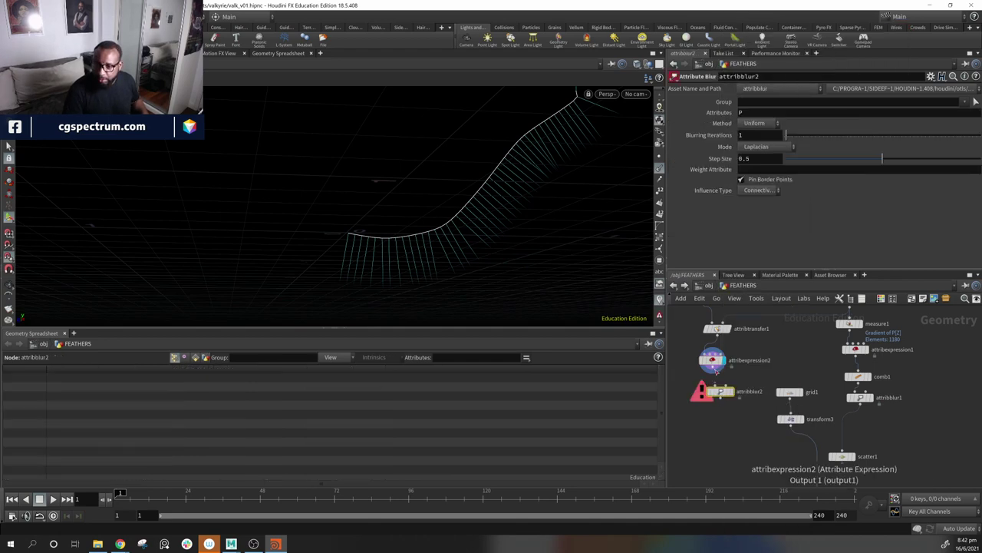
click(720, 392)
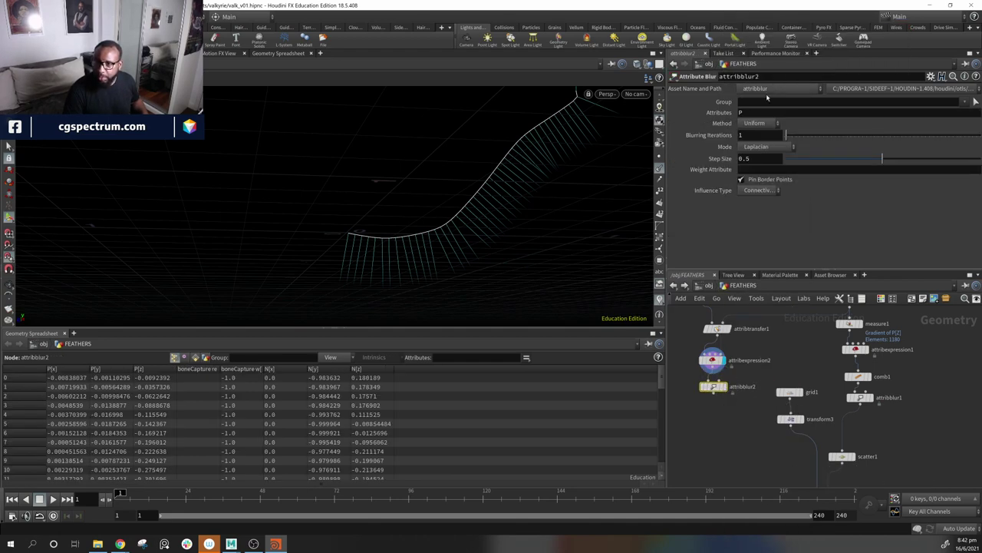
Step: Set attribblur2's attributes to N, blurring iterations to 29 and step size to 0.443, and display its output
click(913, 117)
text(N)
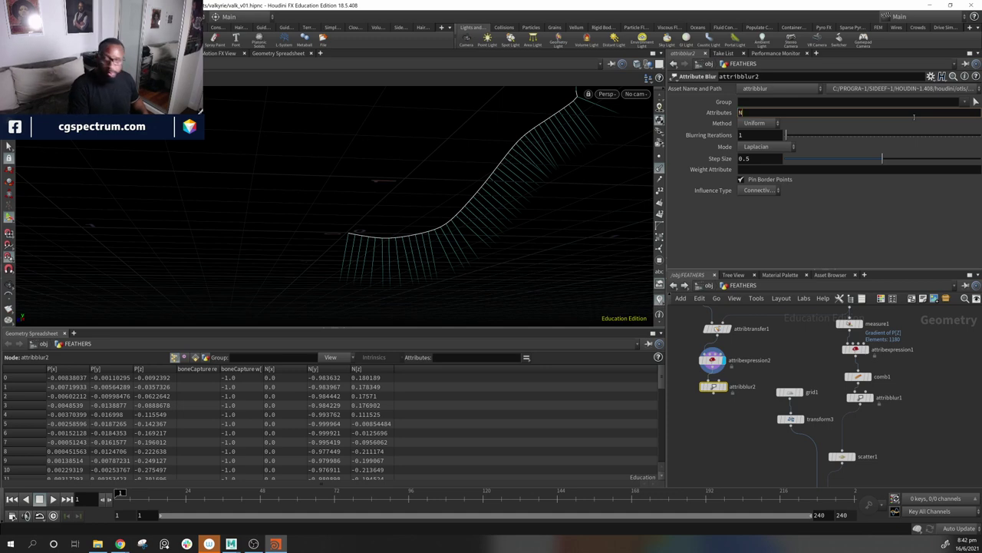
key(Return)
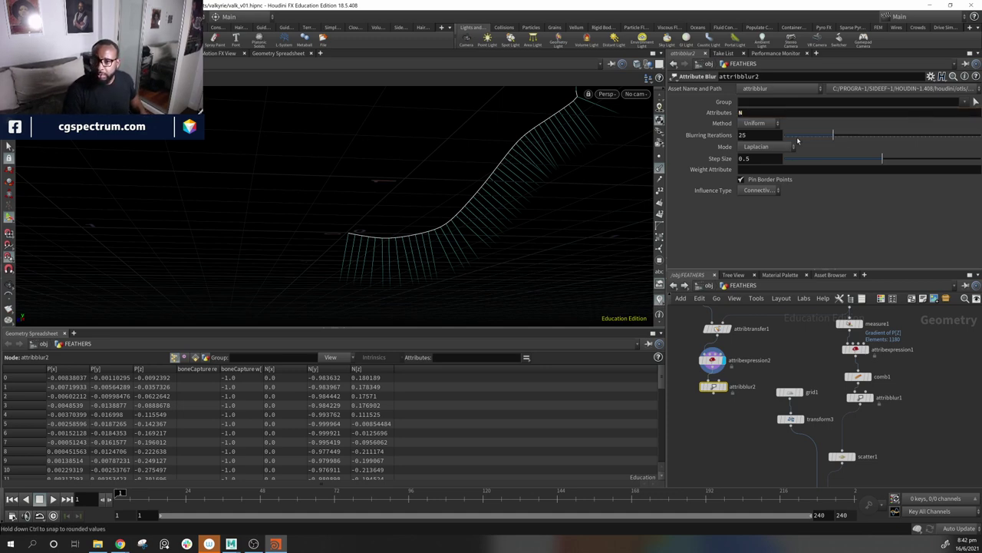
drag(842, 138, 839, 139)
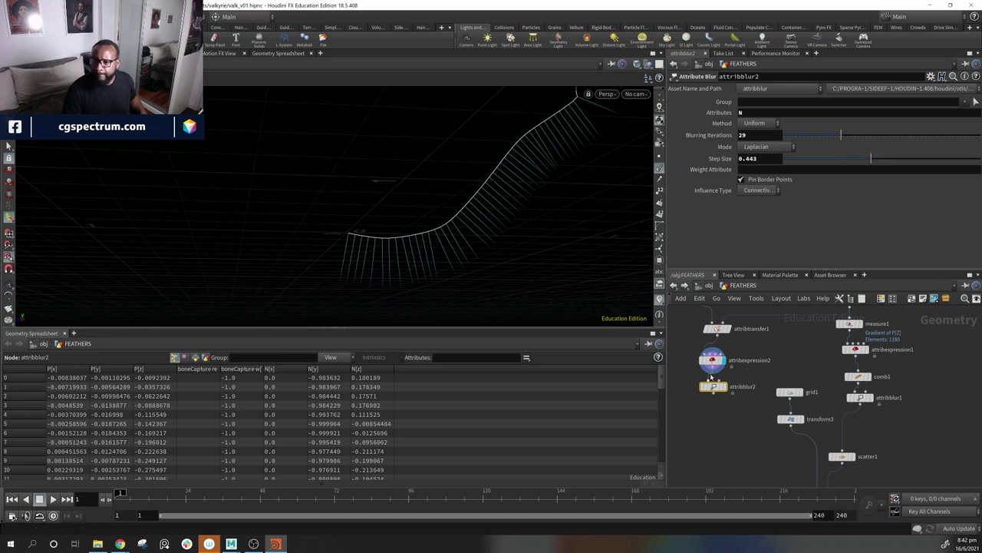
click(712, 359)
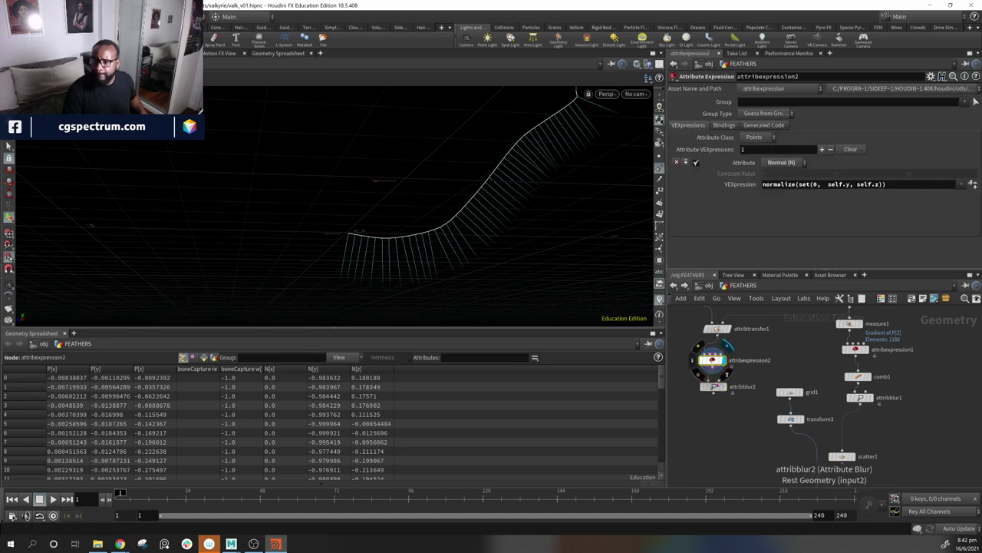
click(714, 386)
click(724, 386)
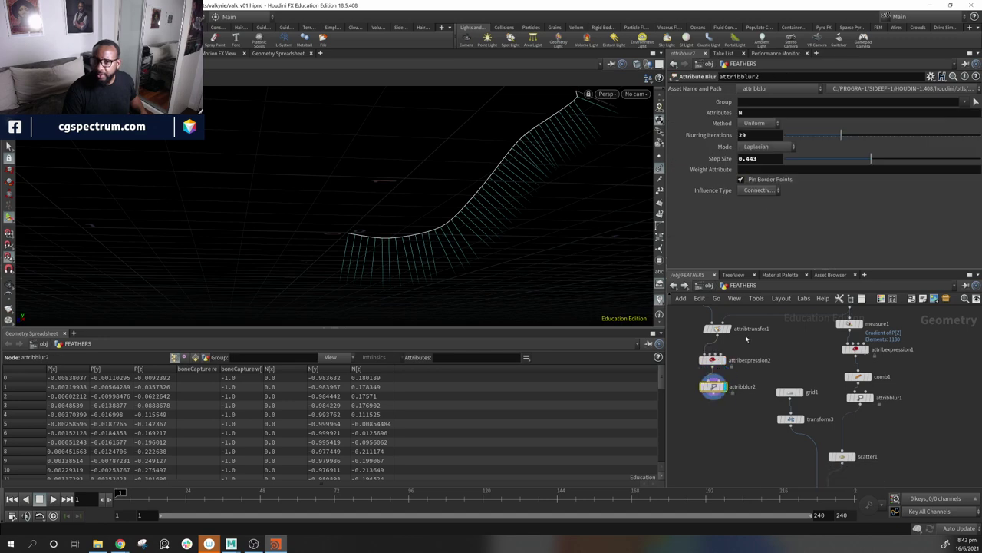
Step: Adjust attribblur2 to 1 blurring iteration and a step size of 0.387 while checking the normals from several angles
alt+drag(550, 178, 563, 166)
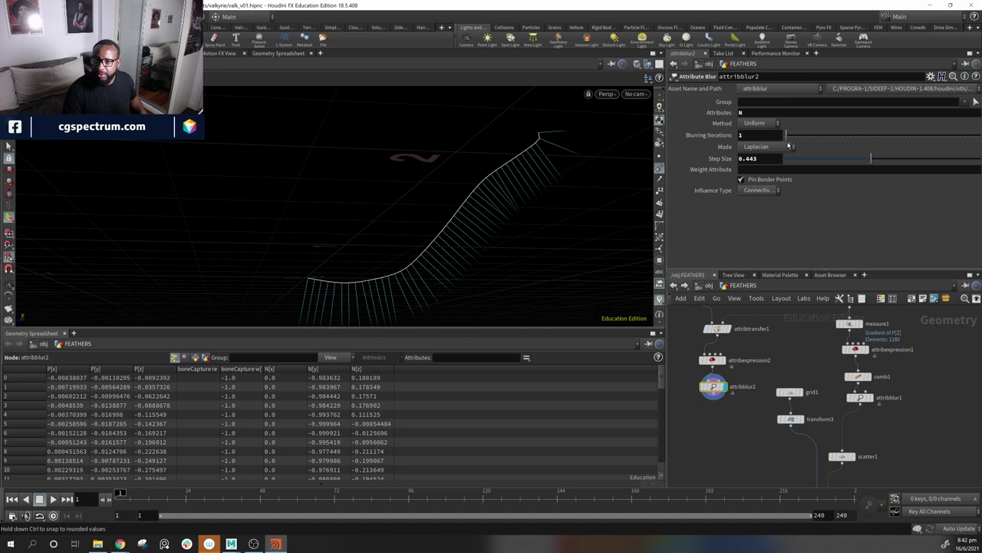
mouse_move(495, 209)
alt+mouse_down()
mouse_move(562, 218)
mouse_move(481, 213)
mouse_move(488, 208)
alt+mouse_up()
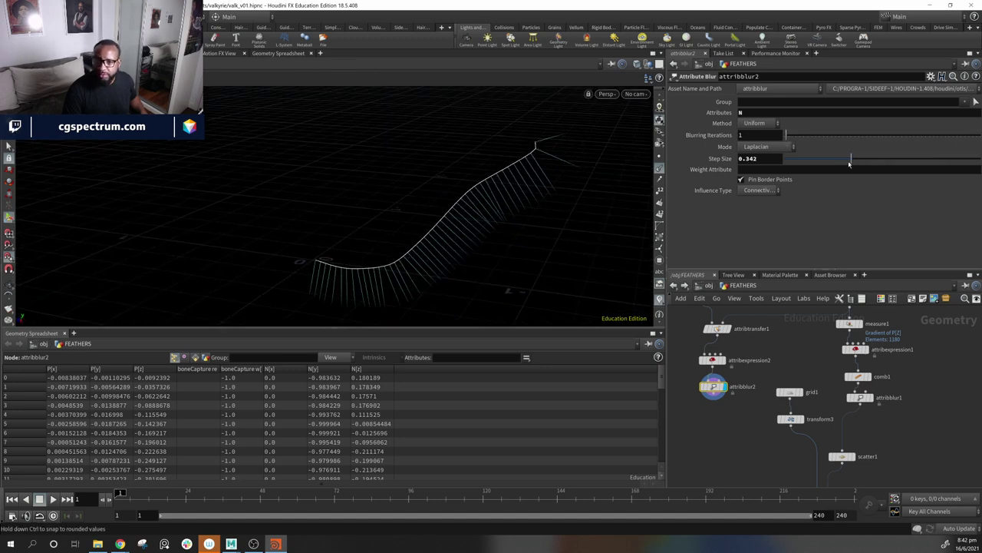
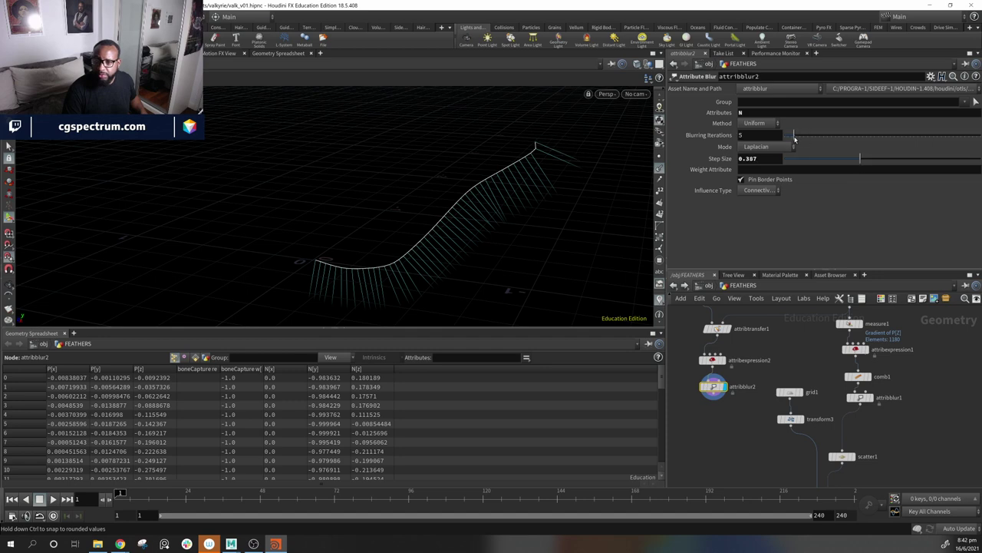
alt+drag(408, 184, 592, 189)
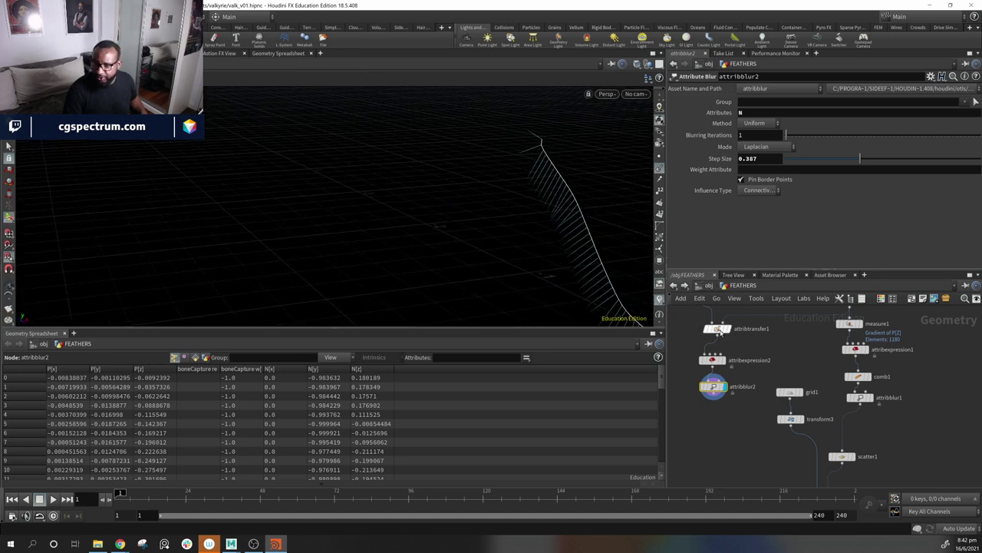
Step: Set resample1's maximum segment length to .02 to space the curve's points more closely
middle_drag(706, 296, 700, 355)
click(699, 352)
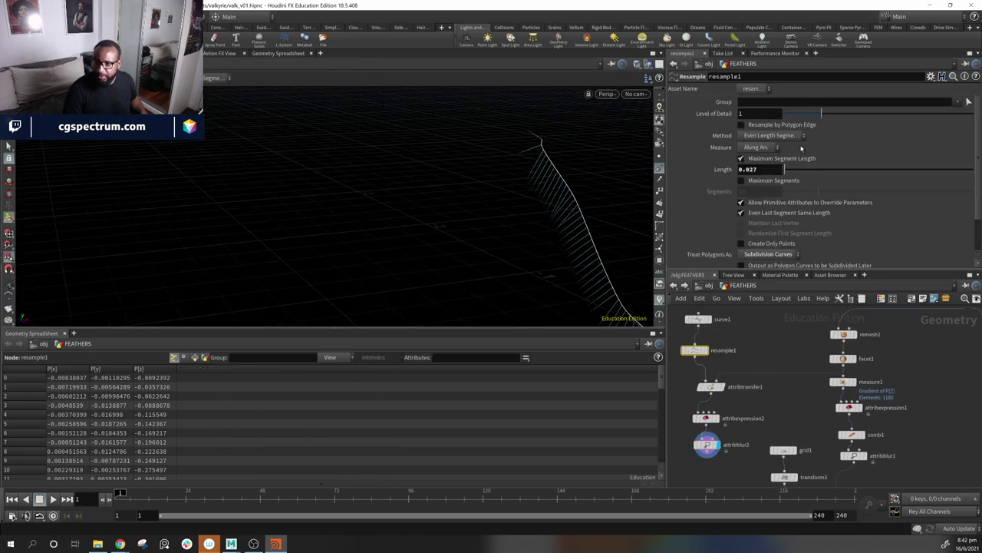
mouse_move(784, 168)
middle_down()
mouse_move(768, 164)
mouse_move(762, 187)
mouse_move(786, 188)
middle_up()
alt+drag(521, 237, 546, 225)
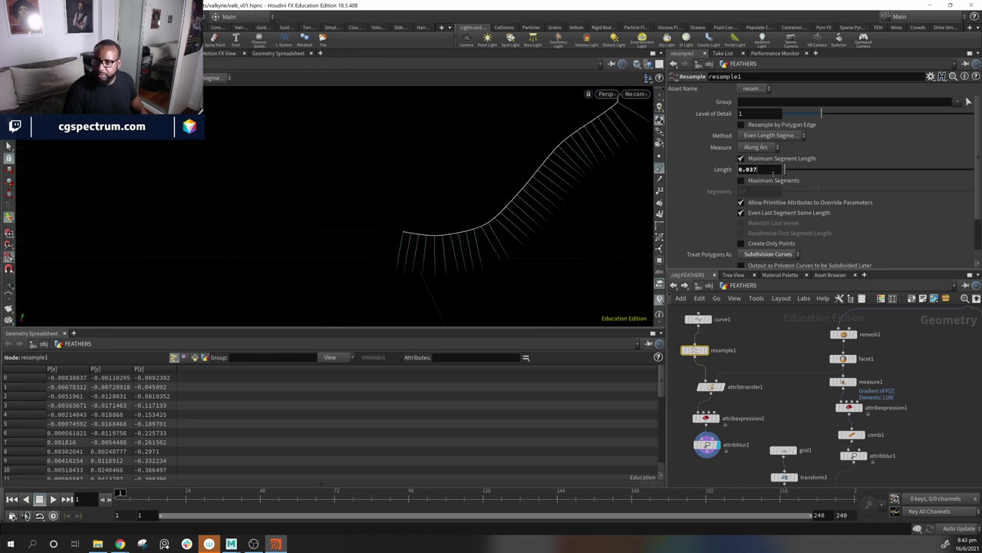
click(773, 170)
text(.02)
key(Return)
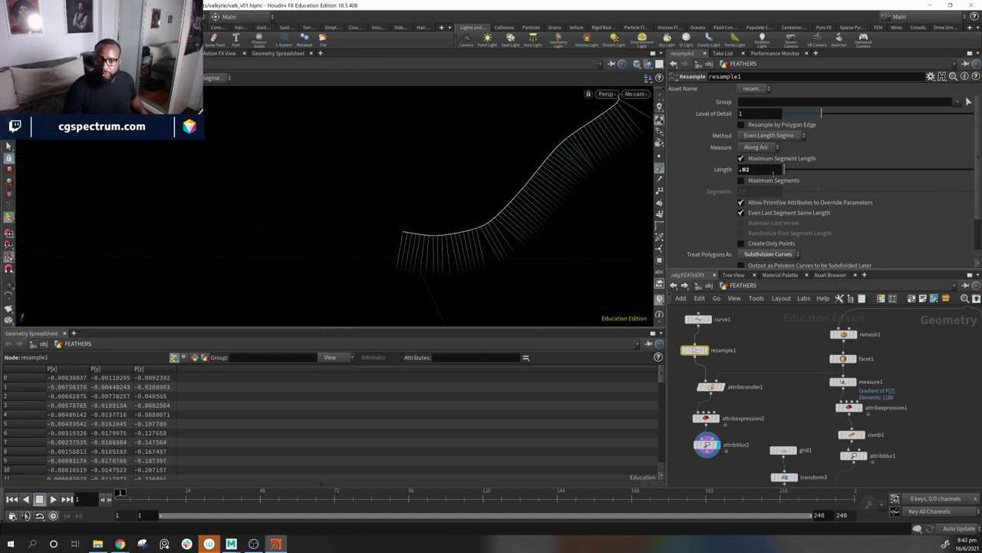
key(Escape)
Step: Try the Volume Preserving and Custom blur modes on attribblur2 and return the mode to Laplacian
drag(463, 222, 654, 305)
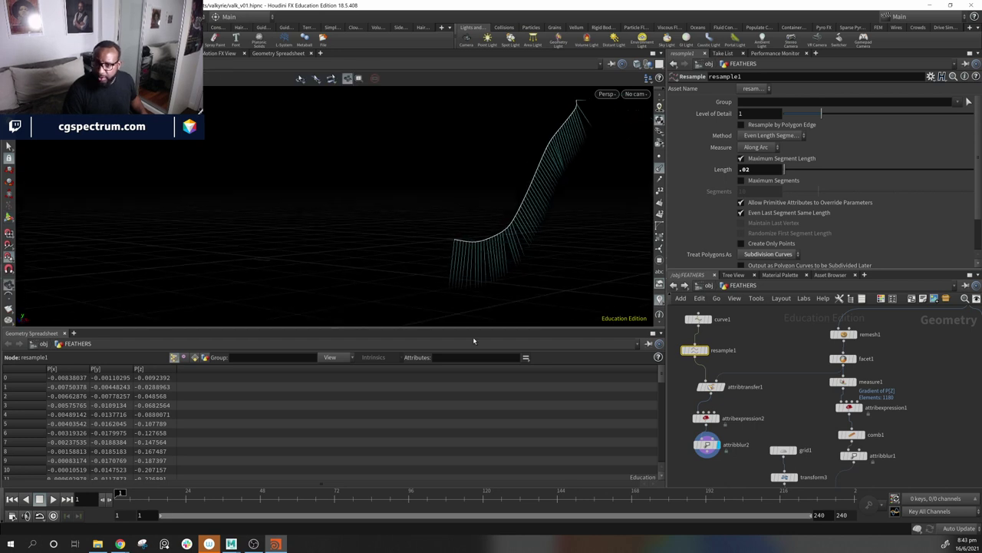
alt+drag(474, 265, 428, 248)
click(706, 445)
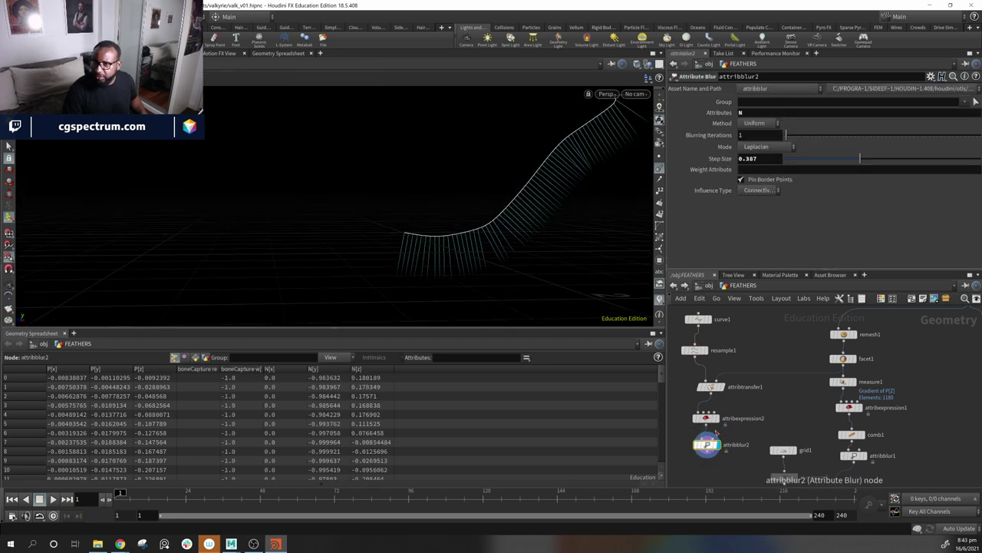
click(777, 146)
click(781, 169)
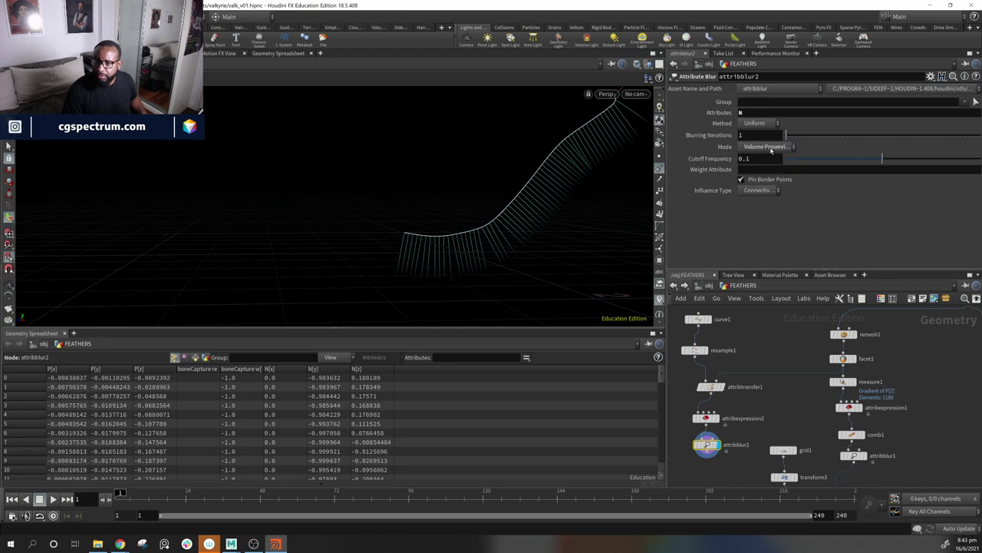
click(771, 147)
click(776, 179)
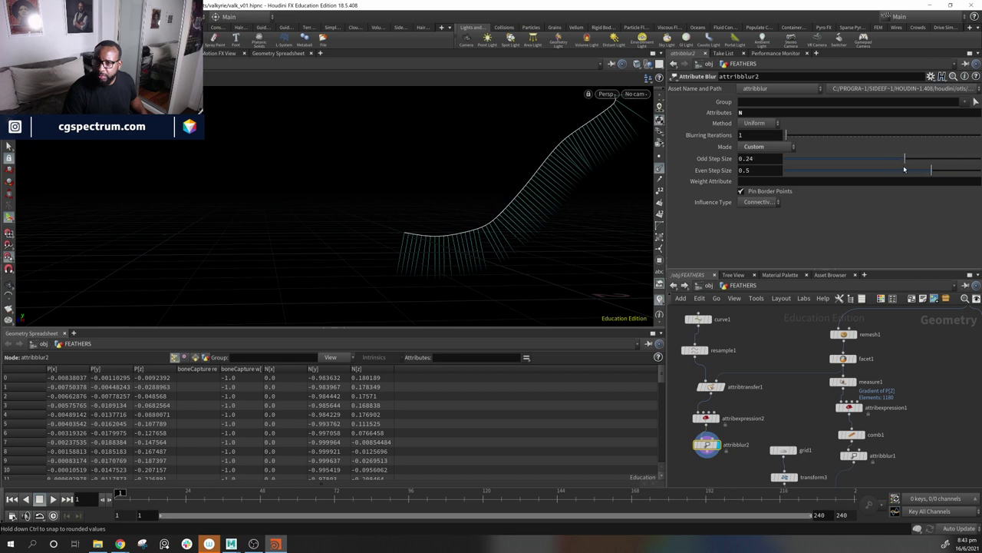
click(771, 146)
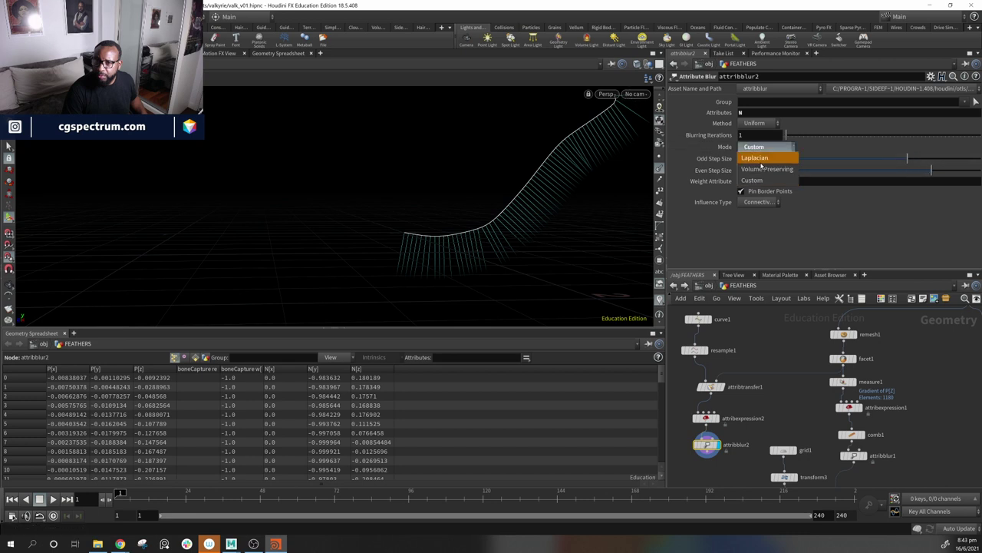
click(767, 159)
Step: Set attribblur2's blurring iterations to 2, review its method options and inspect the curve's normals from several angles
drag(790, 132, 788, 135)
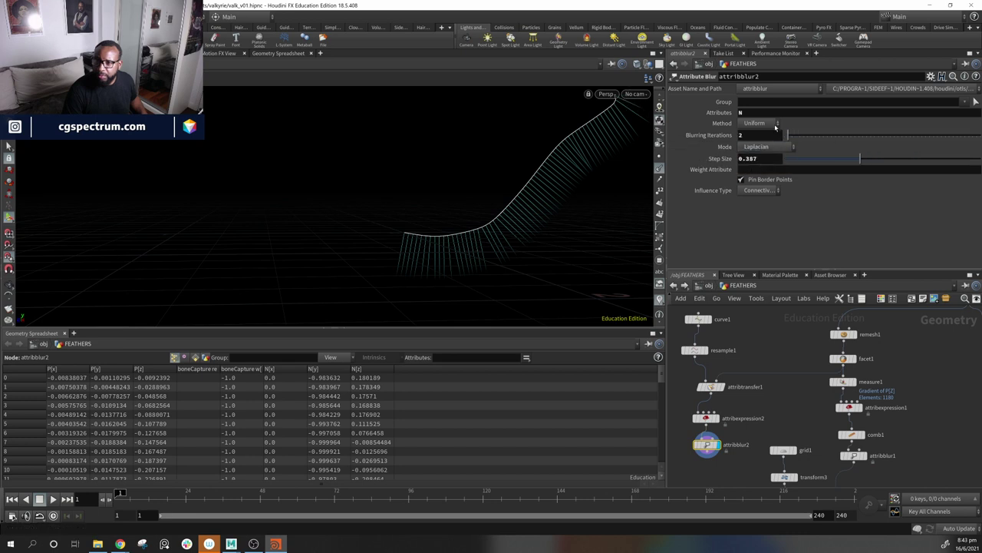
click(756, 123)
click(760, 144)
click(761, 128)
click(760, 123)
drag(462, 208, 488, 253)
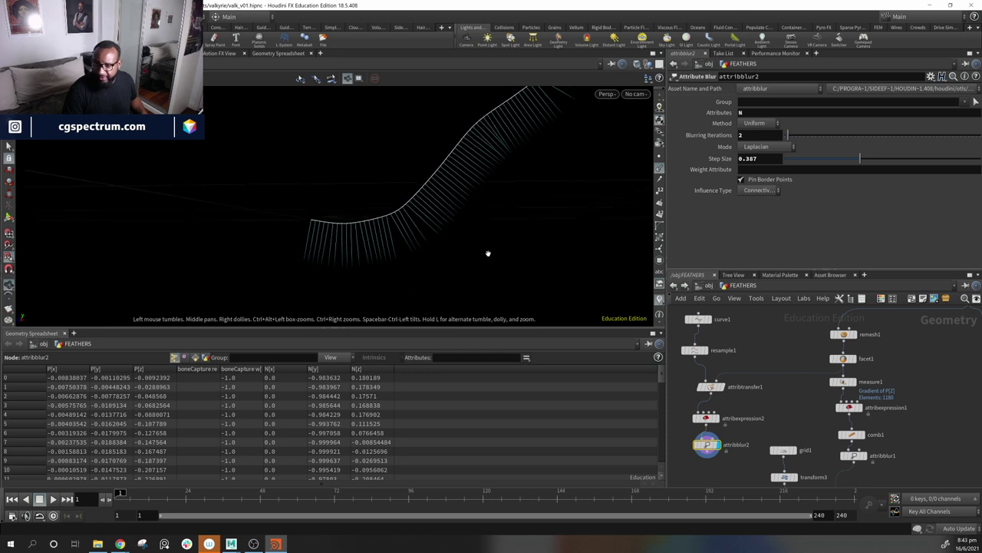
scroll(802, 403, down, 3)
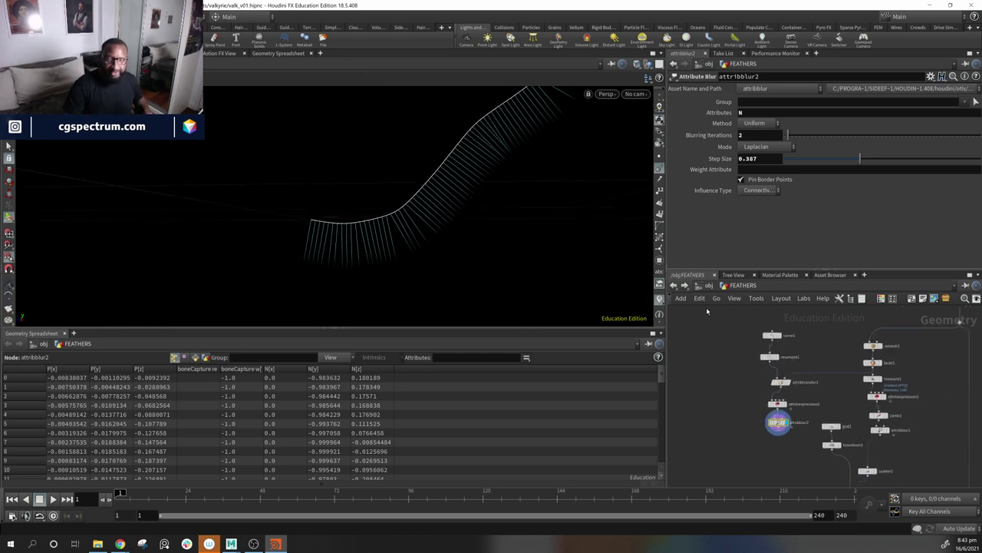
drag(437, 235, 464, 226)
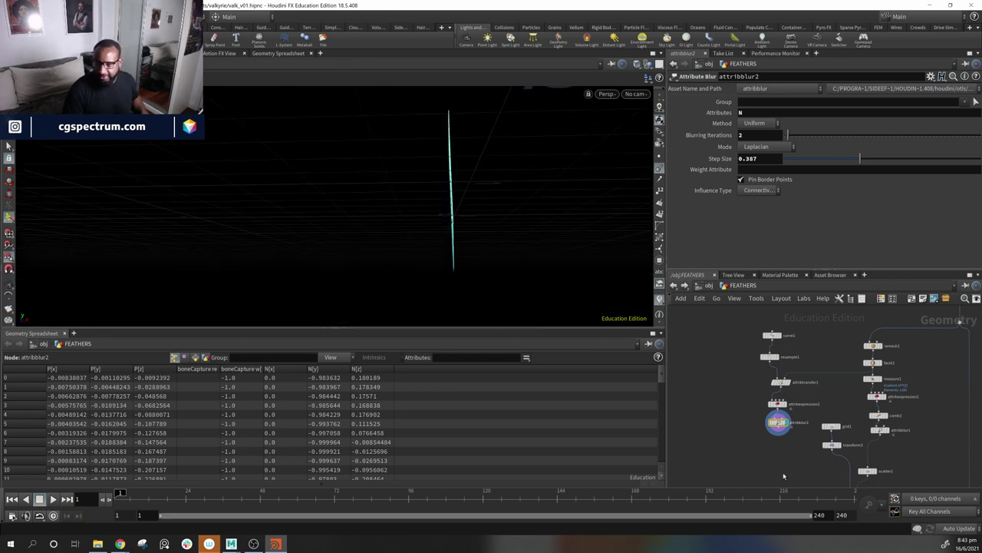
Step: Add an Attribute Create node below attribblur2 and wire it to attribblur2's output
scroll(783, 476, up, 2)
key(Tab)
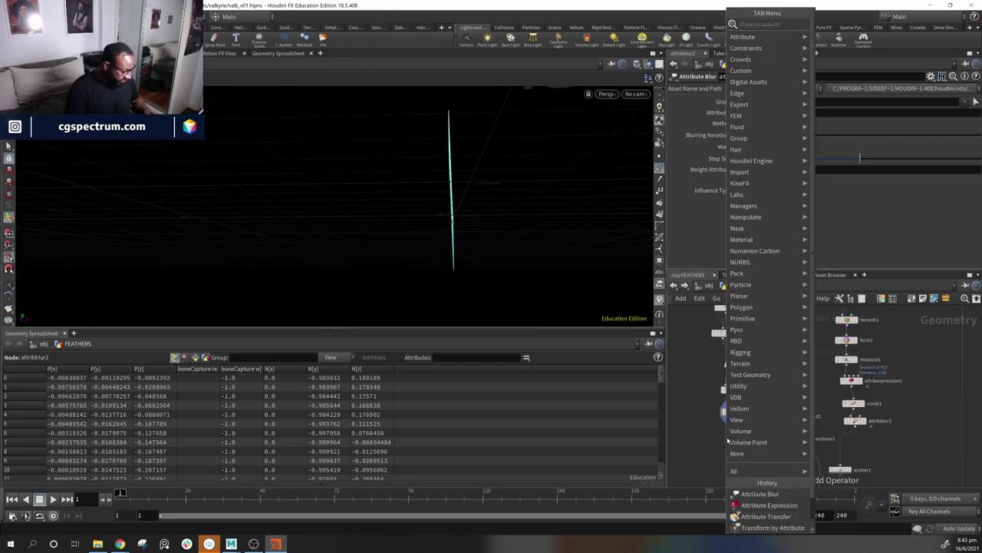
text(a)
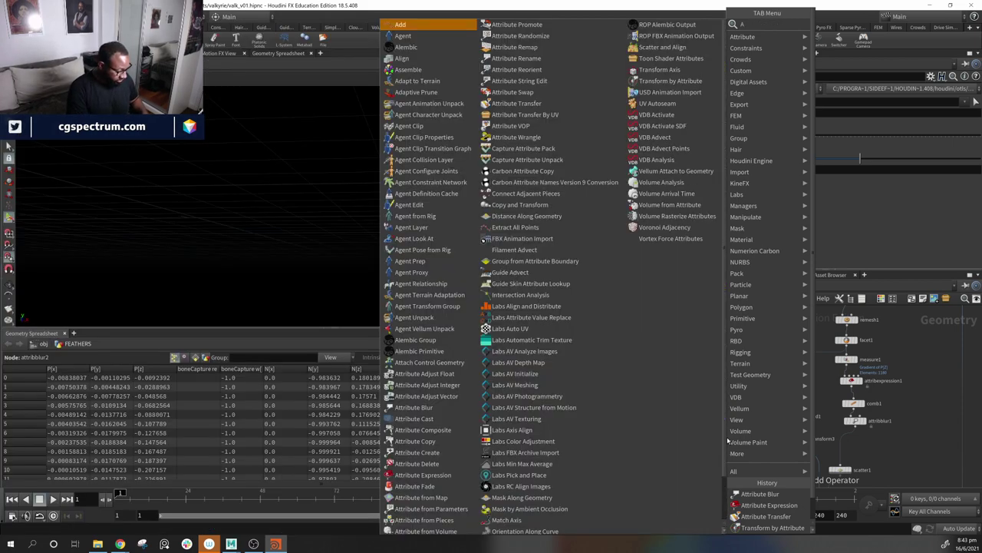
text(c)
key(BackSpace)
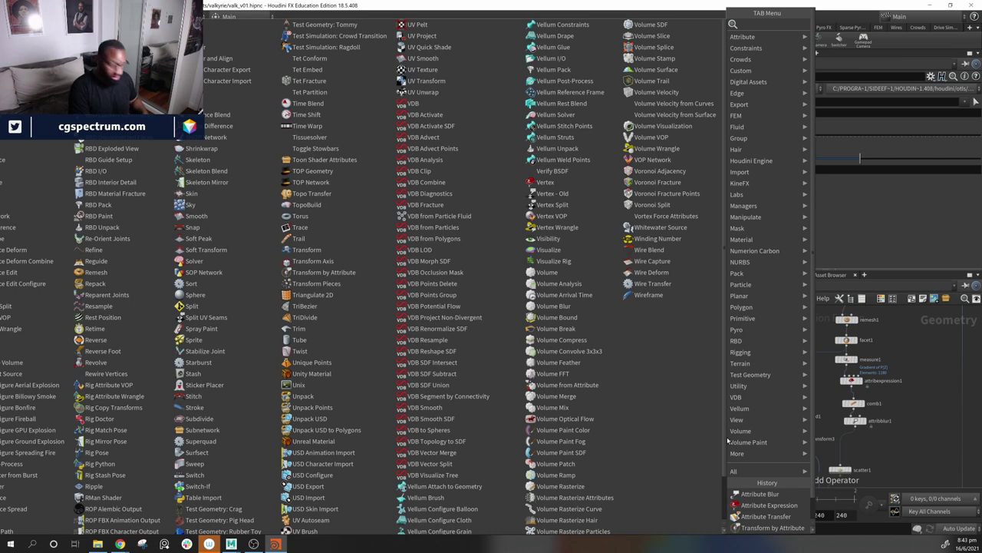
text(c)
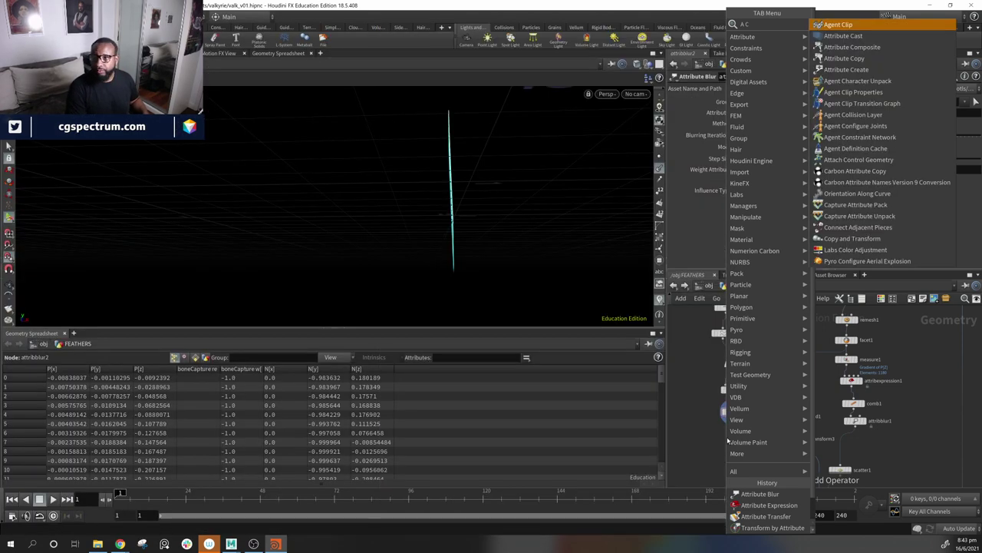
key(Down)
key(Down)
key(Down)
key(Down)
key(Return)
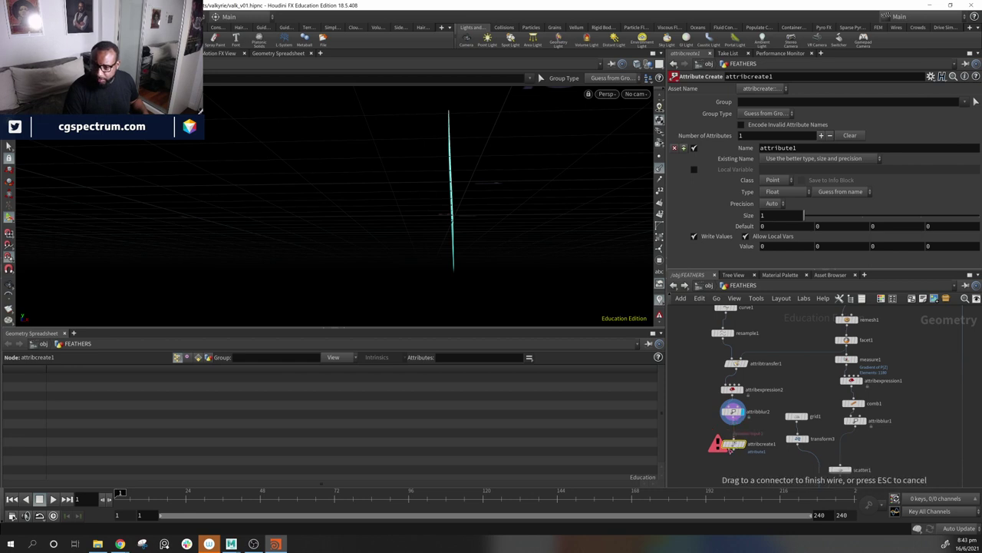
click(733, 445)
drag(733, 445, 733, 439)
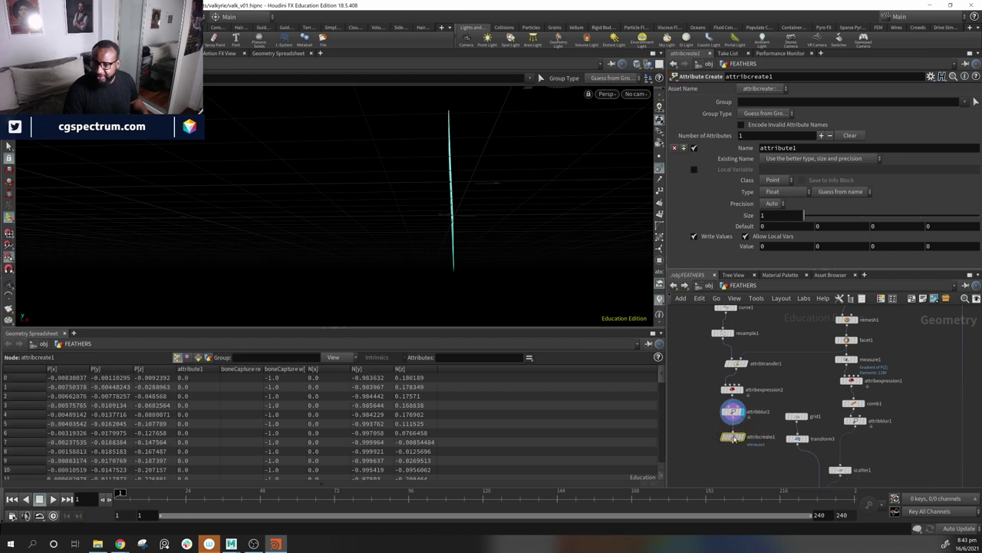
Step: Name the new attribute up in lowercase on attribcreate1
double_click(814, 148)
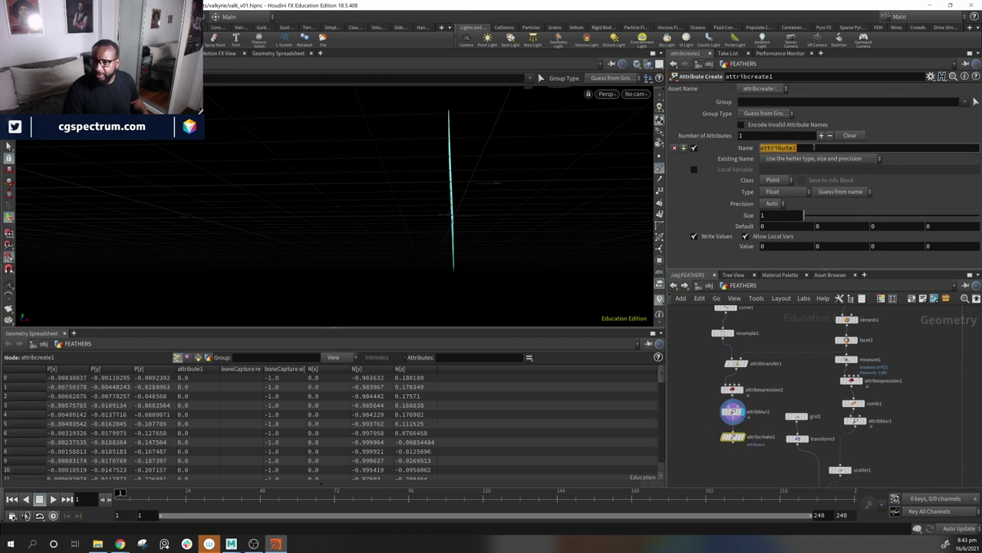
text(UP)
key(Return)
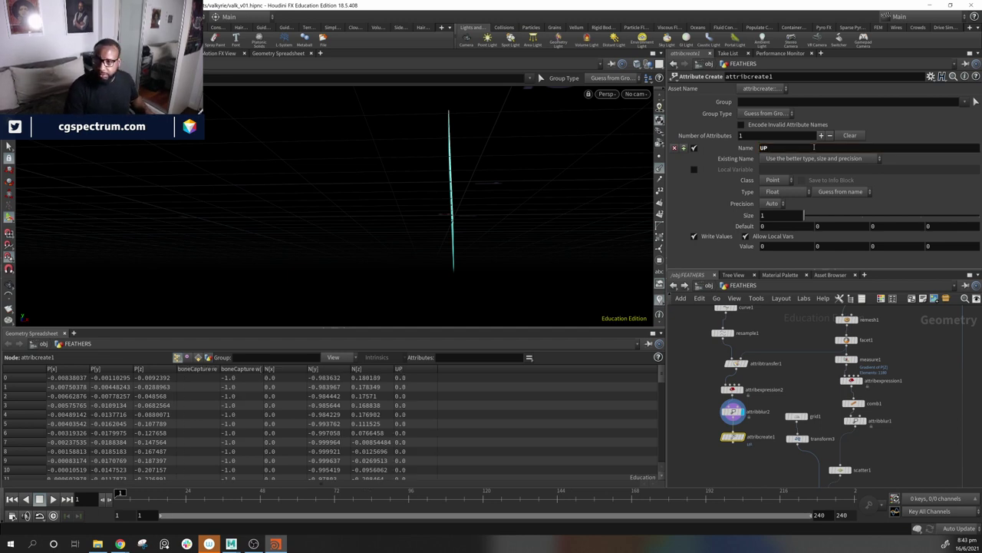
key(Tab)
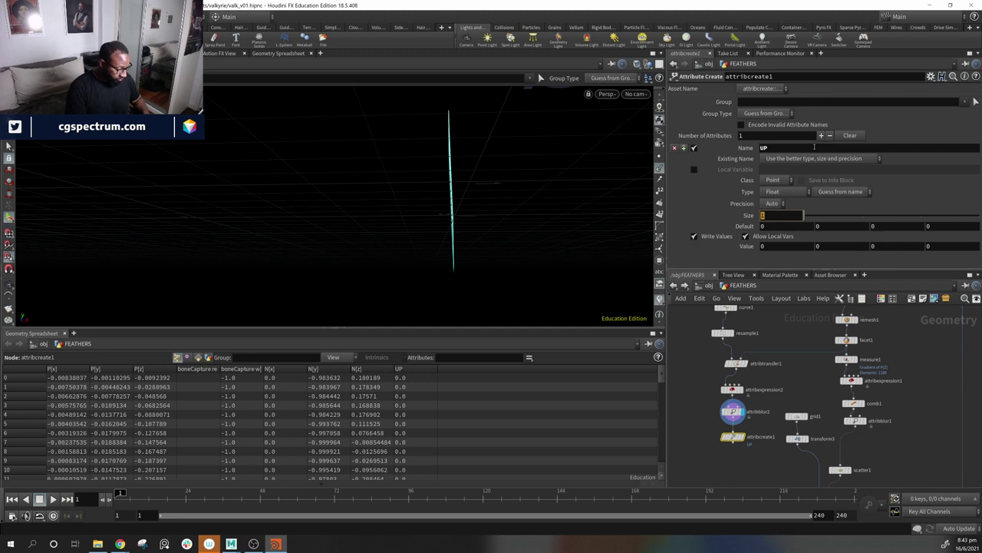
text(up)
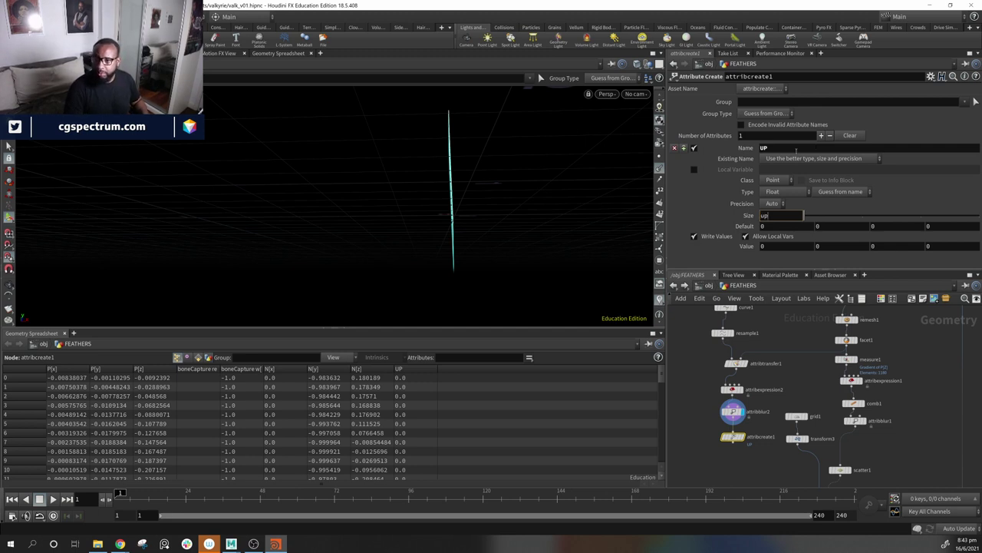
click(796, 149)
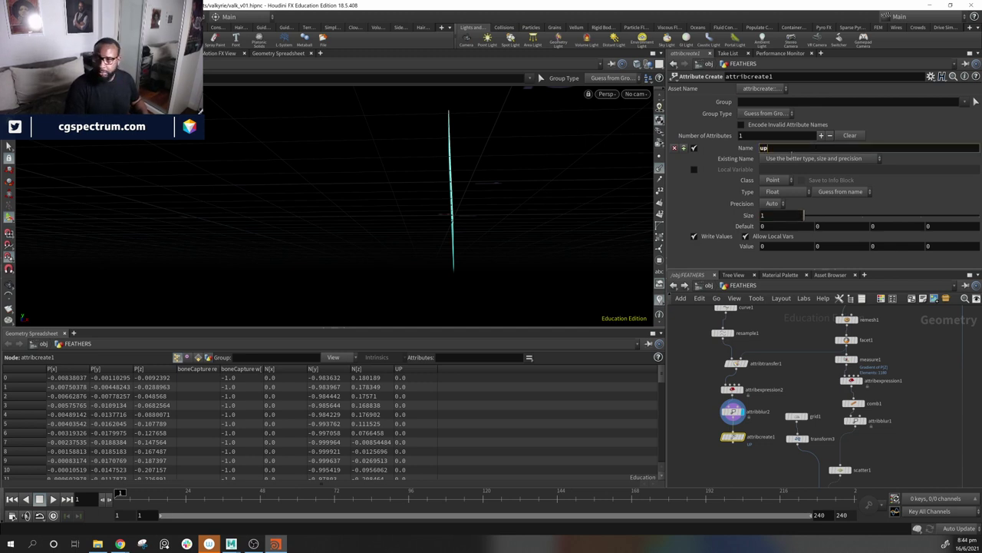
text(up)
key(Return)
Step: Give the up attribute size 3 with 1 as the first component of its default and value, and display attribcreate1
click(921, 215)
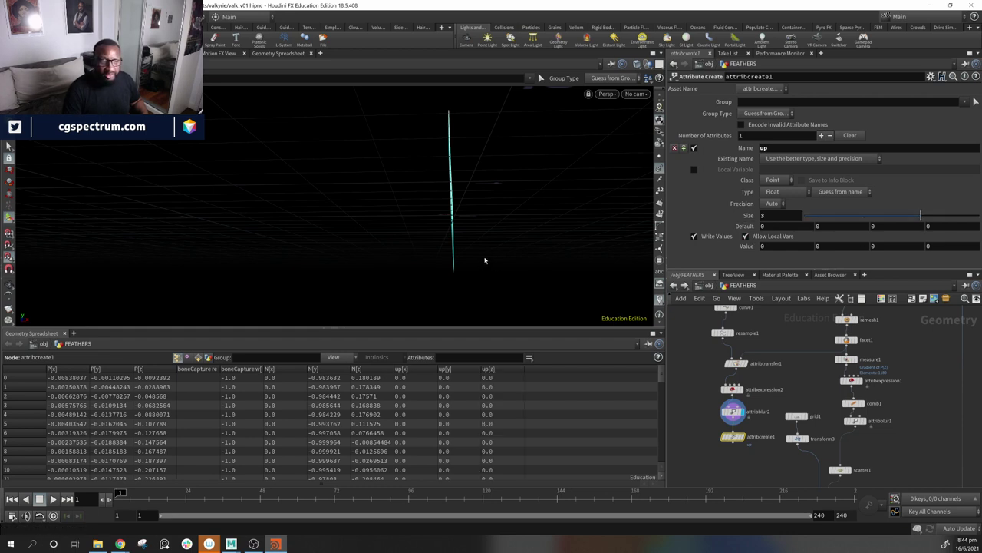
text(1)
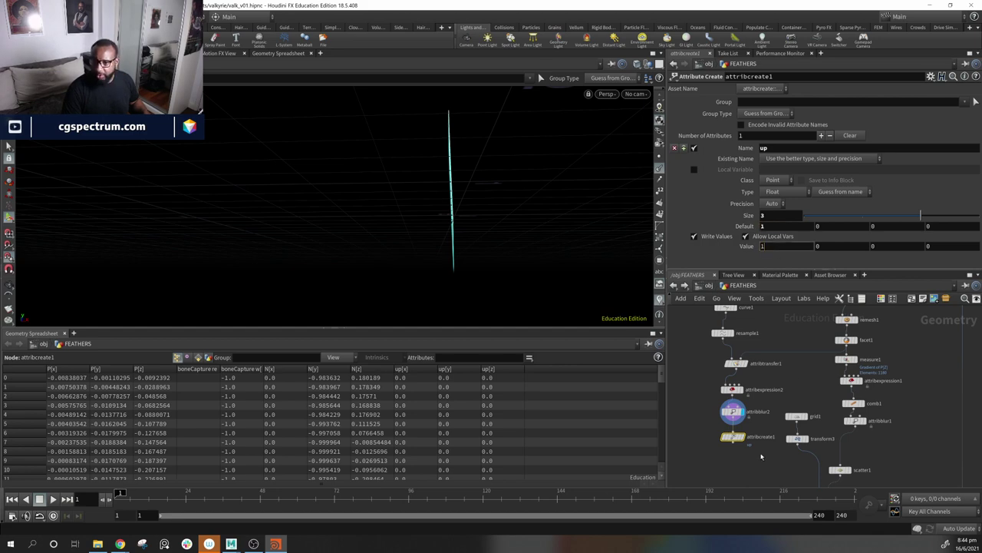
click(743, 437)
drag(512, 213, 406, 246)
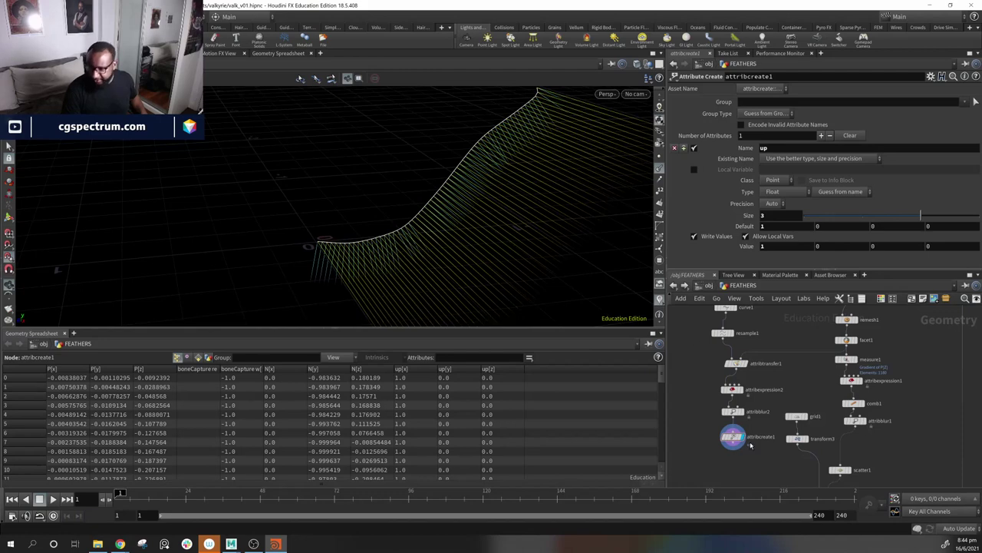
Step: Duplicate copytopoints1, feed it transform3 as geometry and attribcreate1 as target points, and display the copies along the curve
middle_drag(783, 470, 783, 445)
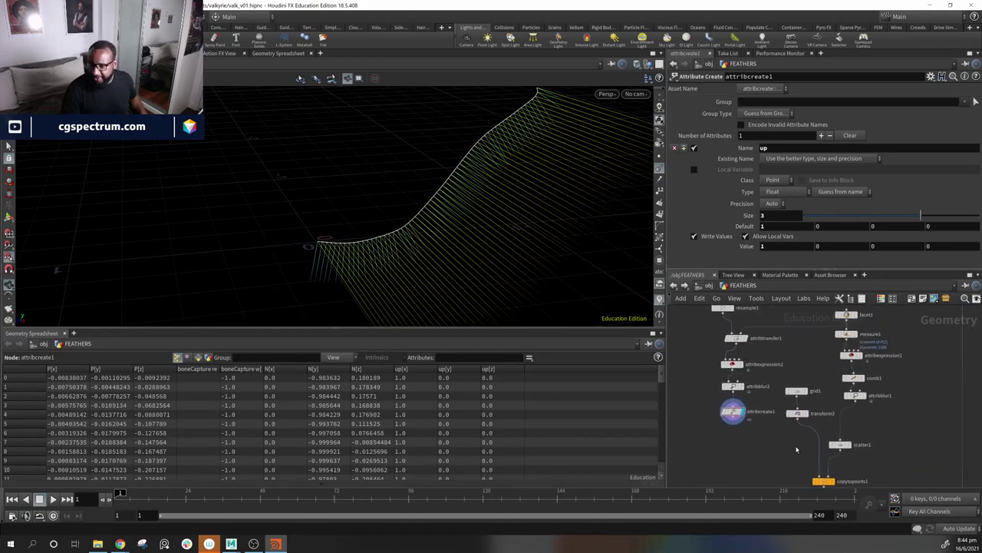
drag(775, 374, 813, 443)
middle_drag(819, 395, 841, 334)
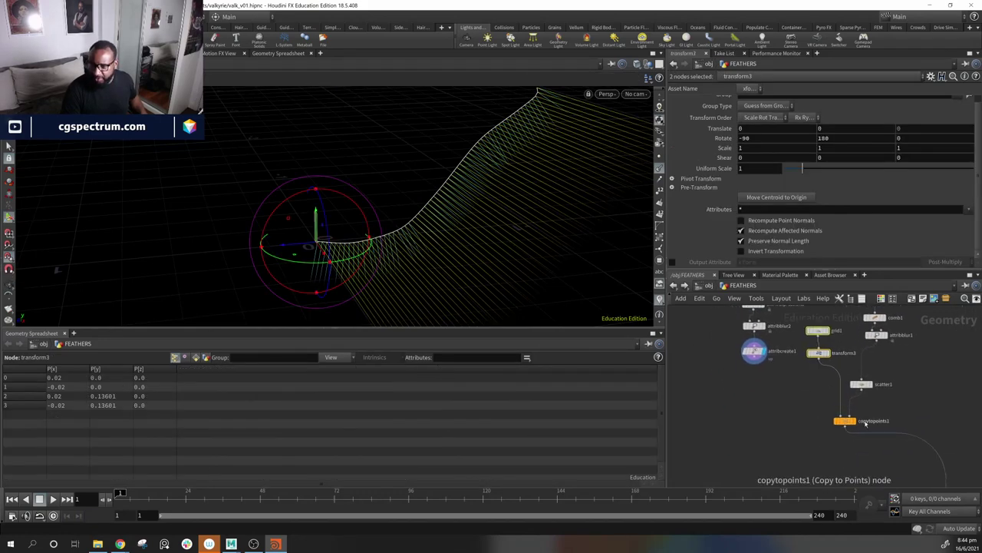
drag(825, 405, 776, 431)
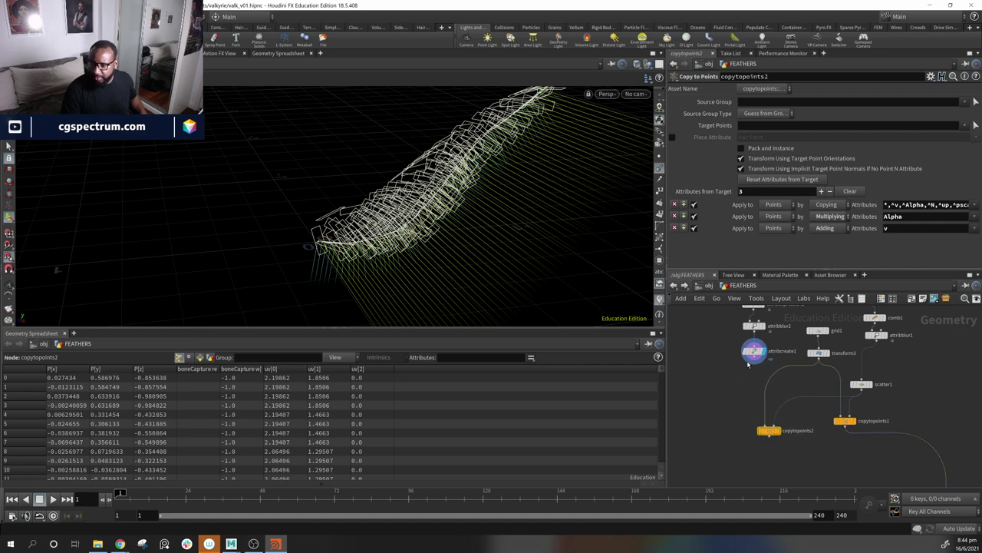
drag(754, 360, 775, 425)
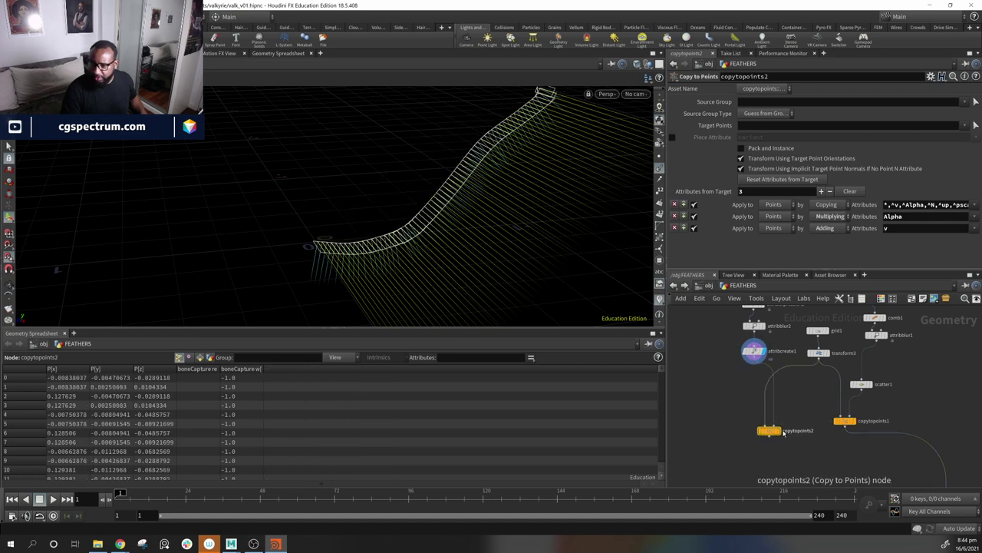
drag(415, 230, 620, 320)
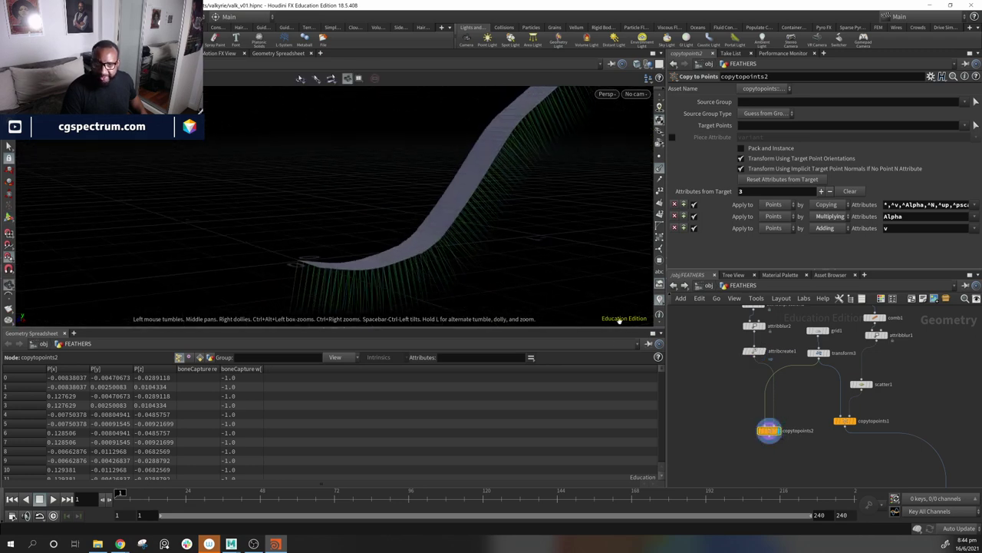
middle_drag(832, 371, 832, 380)
drag(453, 269, 307, 245)
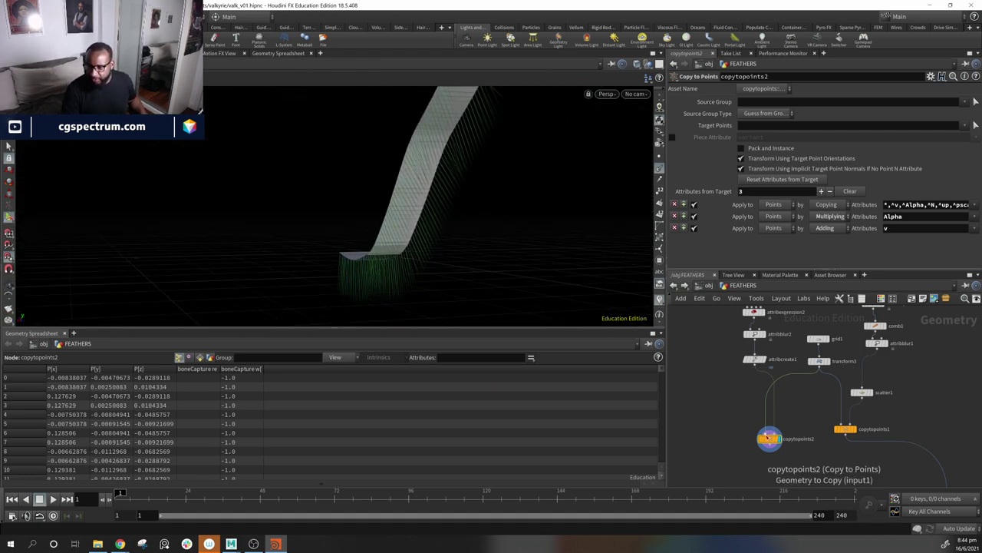
Step: Bypass transform3 to check how the grid copies orient along the curve without its rotation
click(770, 446)
click(825, 448)
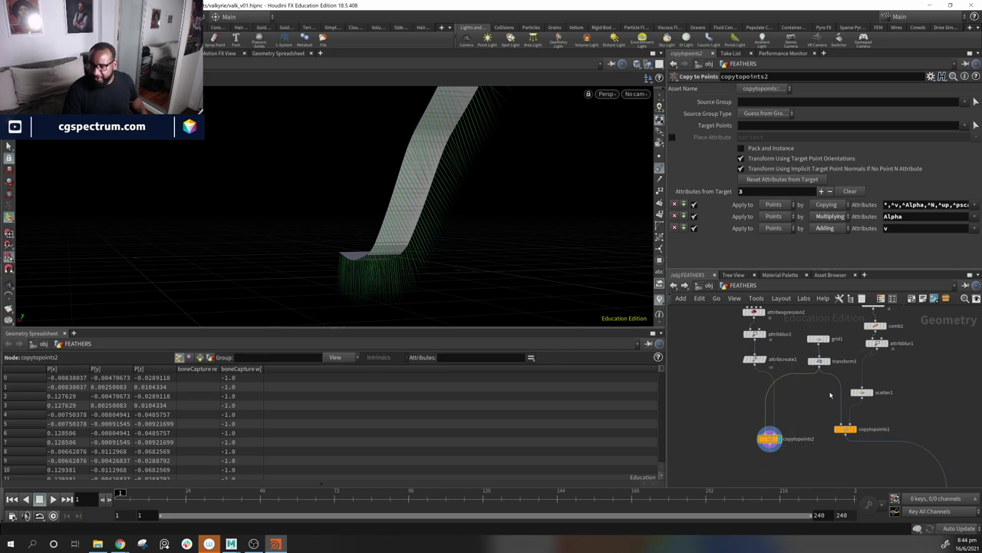
click(807, 351)
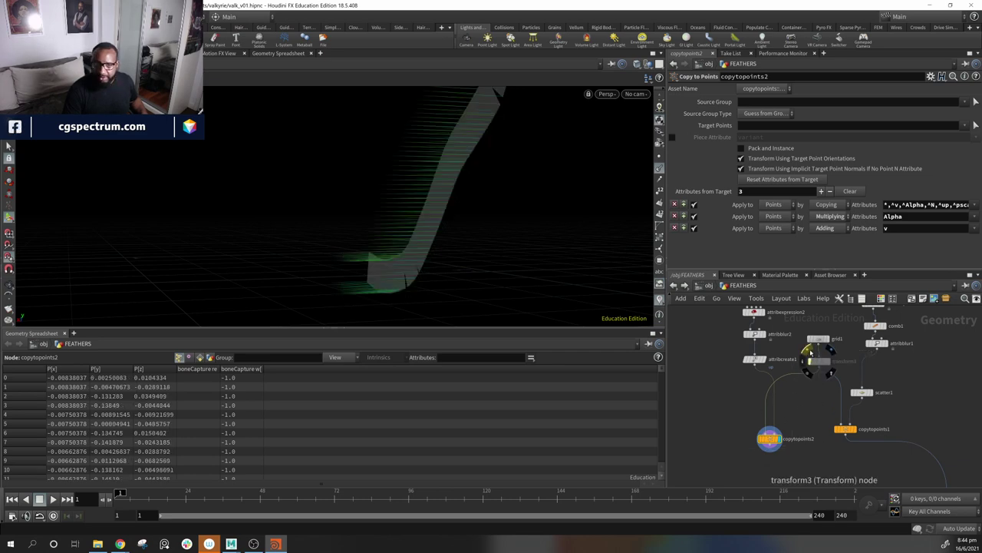
alt+drag(410, 224, 563, 224)
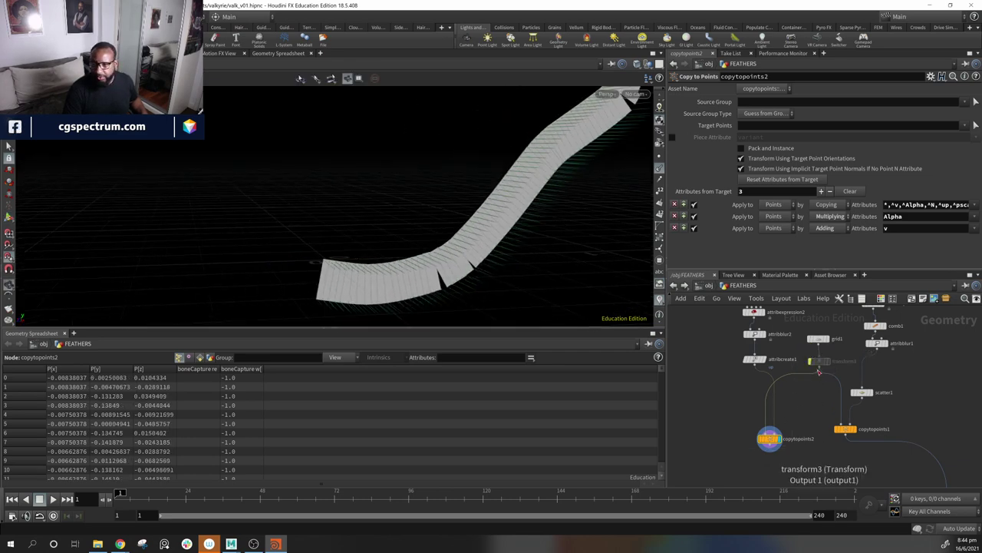
Step: Wire grid1 directly into copytopoints2 as the geometry to copy, keeping transform3 only on the copytopoints1 branch
drag(821, 361, 766, 433)
mouse_move(829, 372)
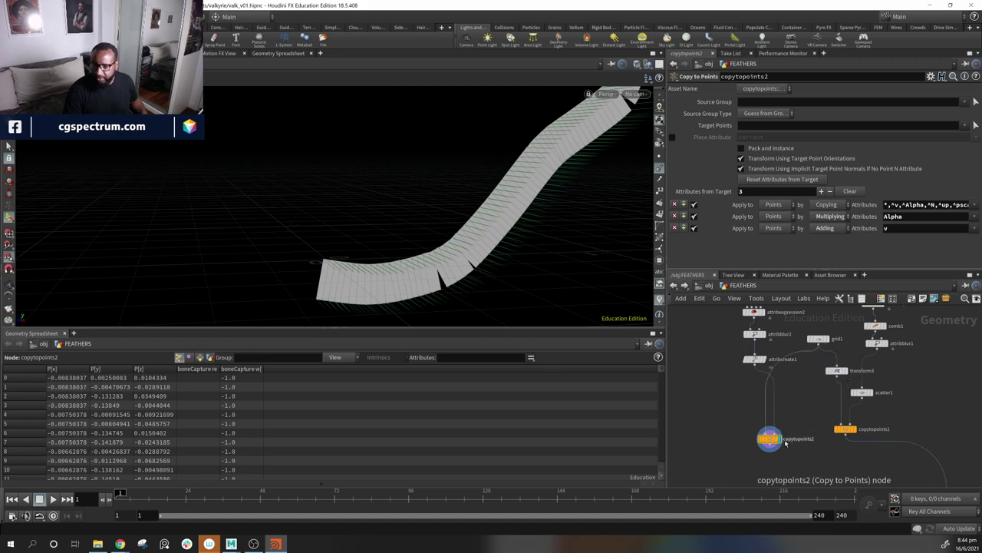
alt+drag(475, 222, 568, 236)
drag(819, 343, 811, 342)
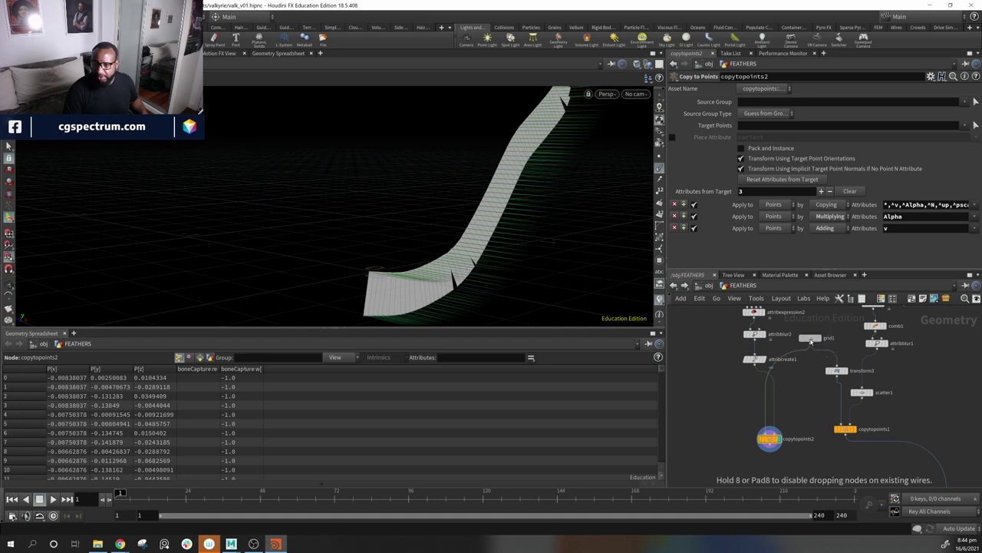
alt+drag(460, 223, 467, 262)
Step: Display copytopoints1 and compare its scattered cards with the copies along the curve from several angles
click(848, 429)
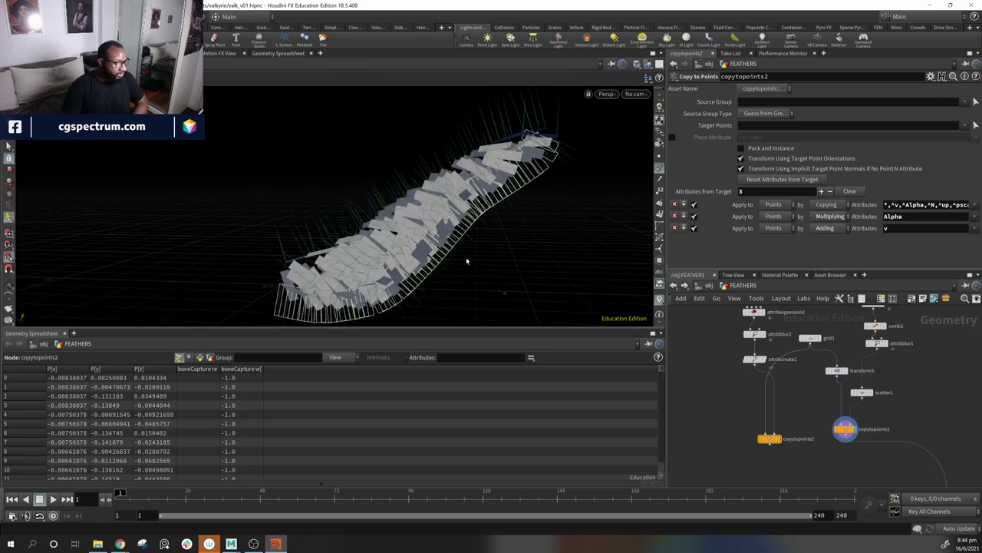
drag(555, 248, 445, 269)
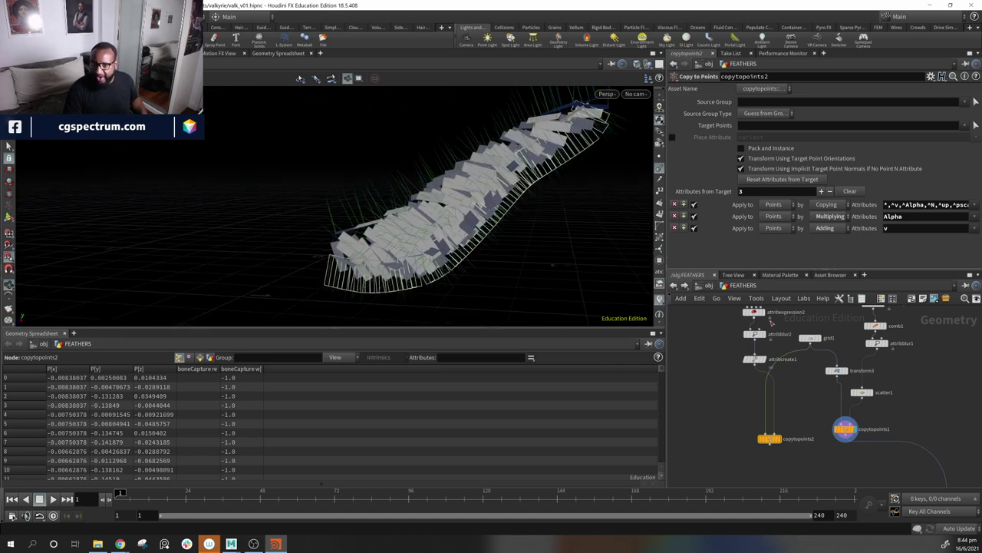
drag(591, 210, 567, 243)
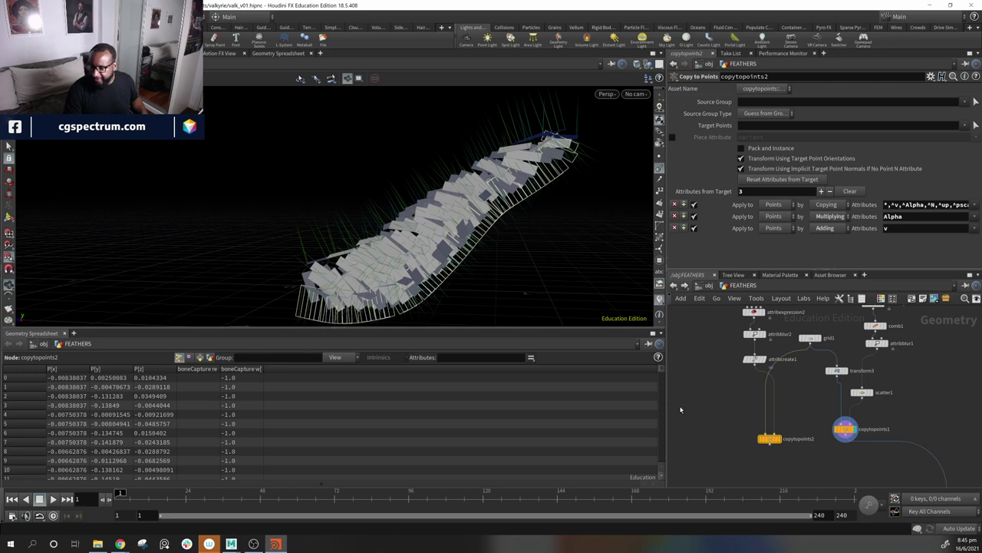
Step: Duplicate grid1 as a separate source grid for copytopoints2 and display copytopoints2
middle_drag(797, 378, 792, 395)
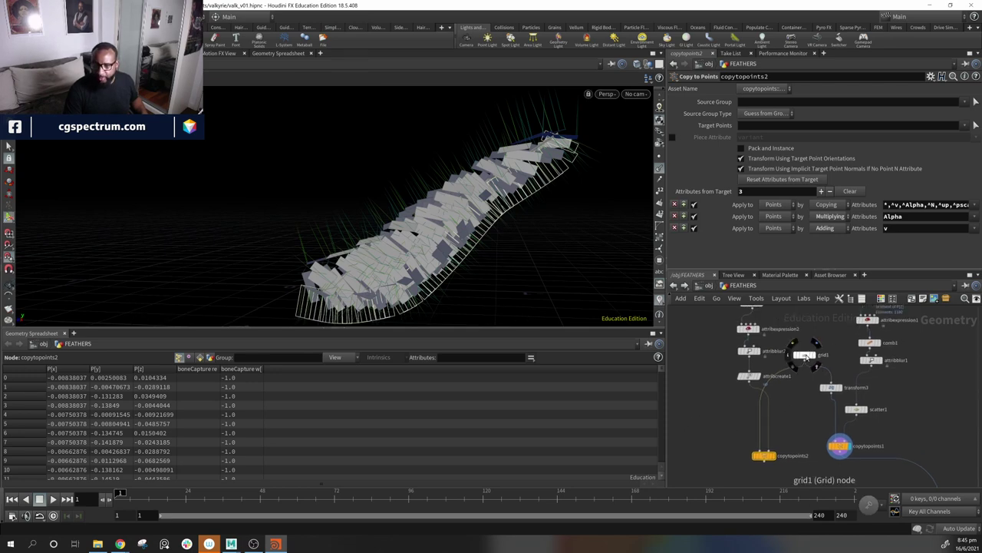
alt+drag(805, 356, 834, 367)
click(708, 411)
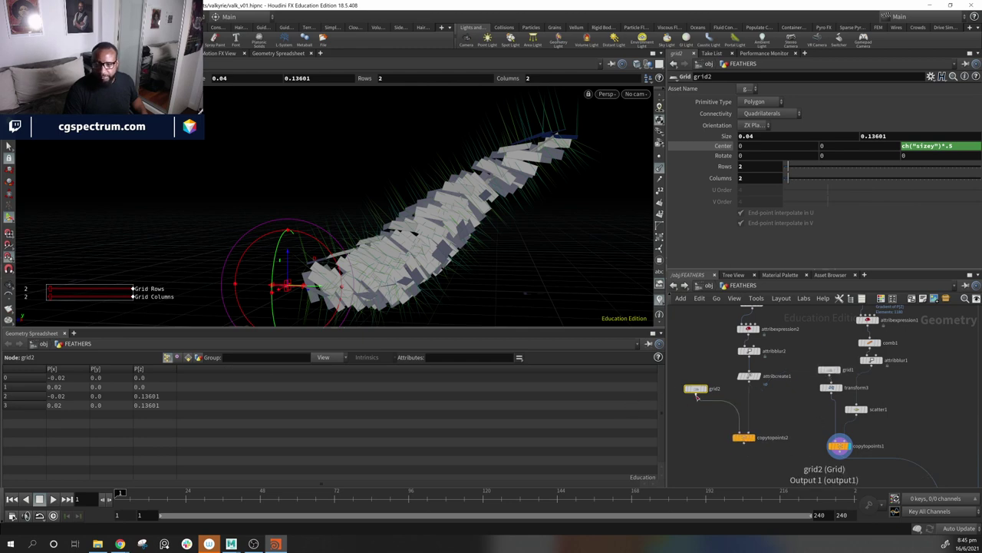
double_click(756, 438)
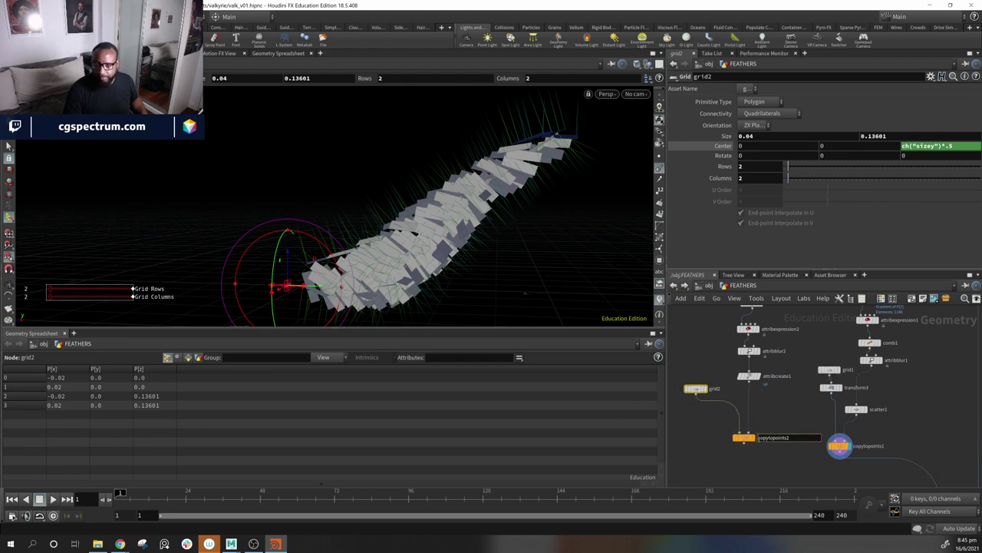
click(754, 437)
Step: Enlarge grid2 to about 0.087 by 0.32, shifting its center to about 0.045 in X, and undo the latest bounding box changes
alt+middle_drag(314, 303, 384, 257)
alt+drag(384, 257, 555, 283)
key(ctrl+z)
key(ctrl+z)
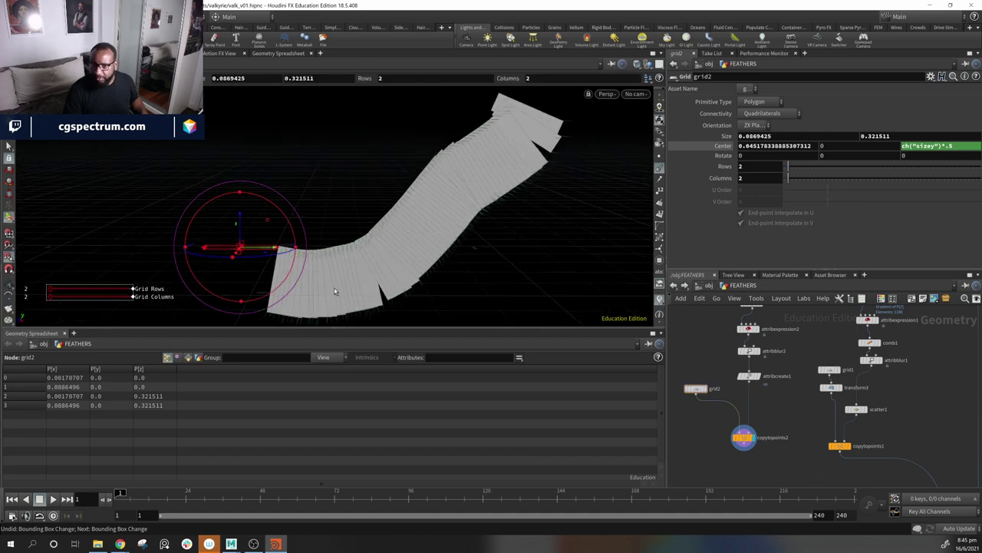
alt+drag(334, 290, 346, 297)
middle_drag(795, 367, 793, 369)
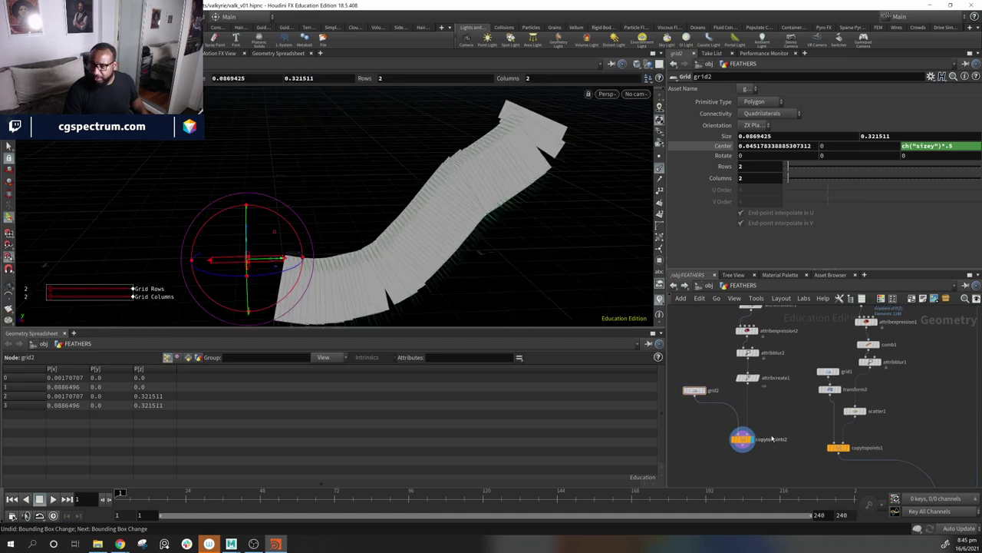
middle_drag(859, 452, 864, 460)
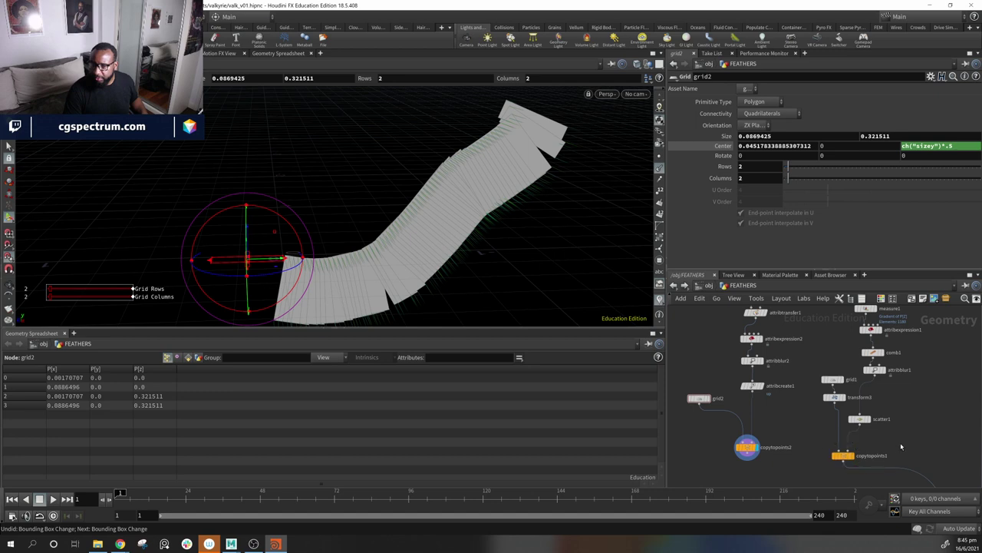
middle_drag(897, 387, 851, 441)
middle_drag(825, 340, 818, 384)
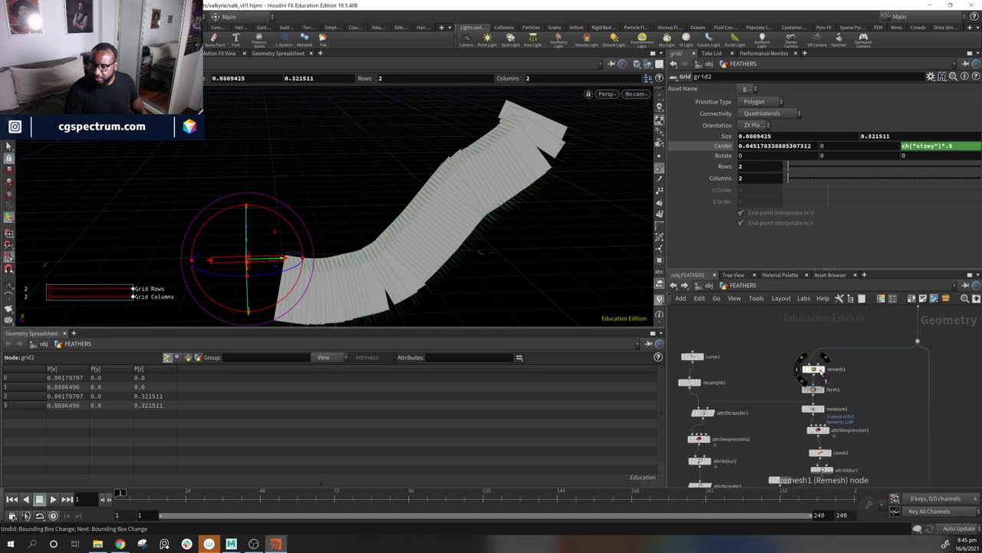
Step: Template remesh1 and compare its surface and normals with the cards copied along the curve from several angles
click(821, 370)
alt+drag(625, 305, 644, 313)
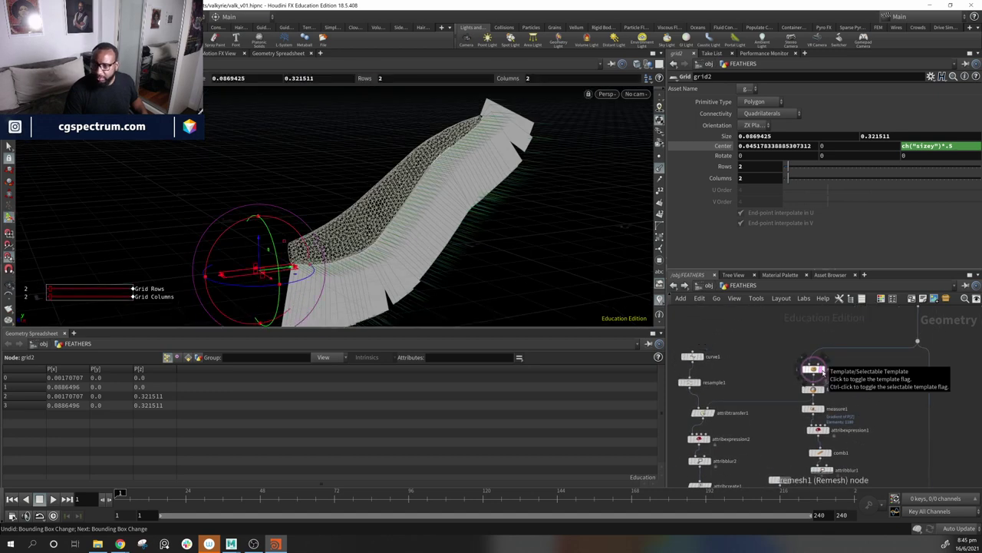
ctrl+click(821, 370)
mouse_move(319, 247)
alt+mouse_down()
mouse_move(347, 217)
mouse_move(410, 233)
alt+mouse_up()
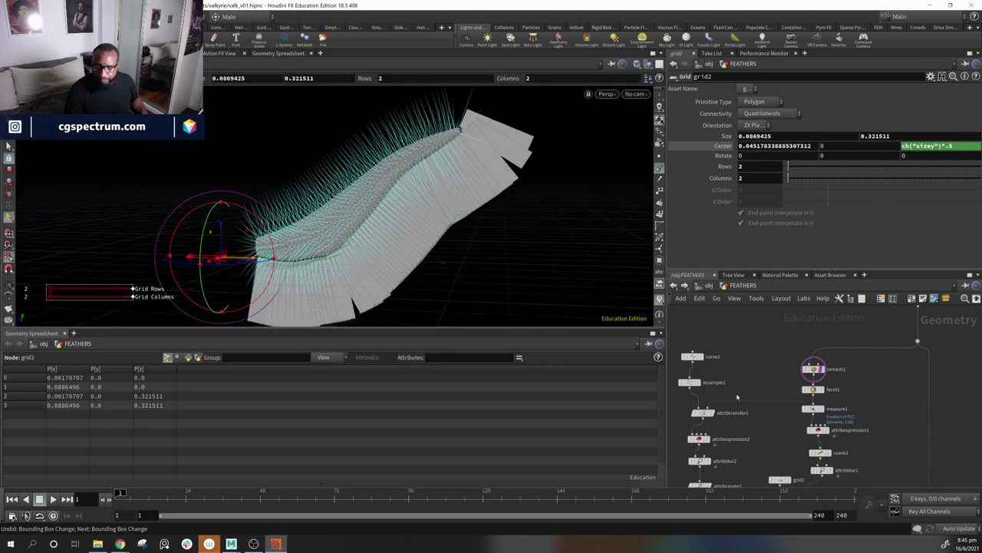
middle_drag(726, 421, 811, 355)
key(Escape)
drag(387, 181, 469, 187)
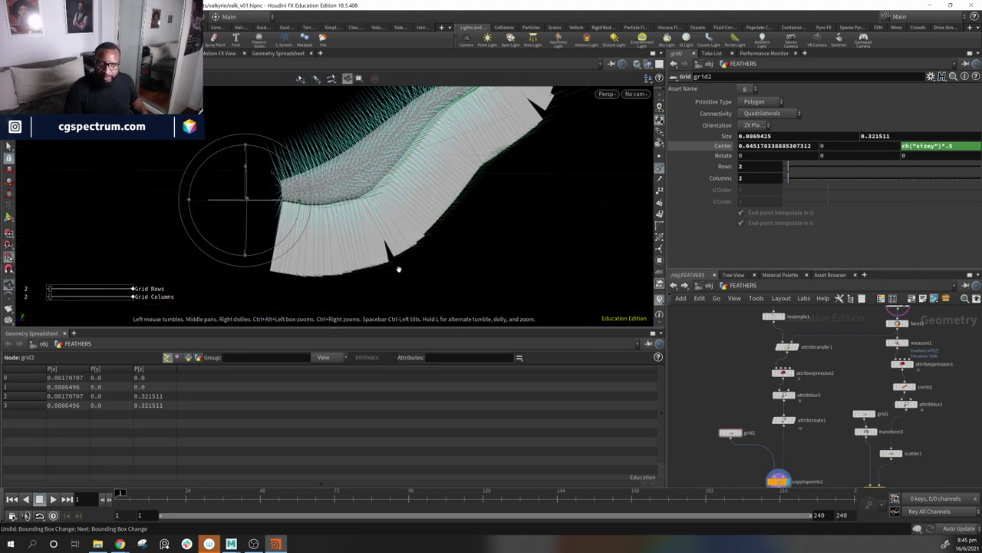
key(Return)
middle_drag(814, 373, 804, 407)
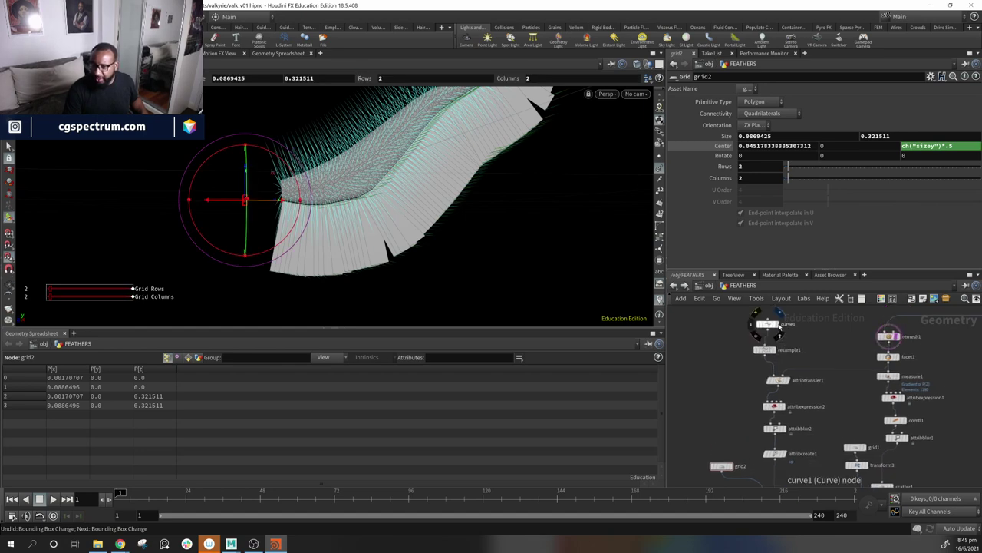
Step: Display attribtransfer1, disable its primitive attributes and limit the point attributes to Normal (N)
click(778, 325)
click(787, 382)
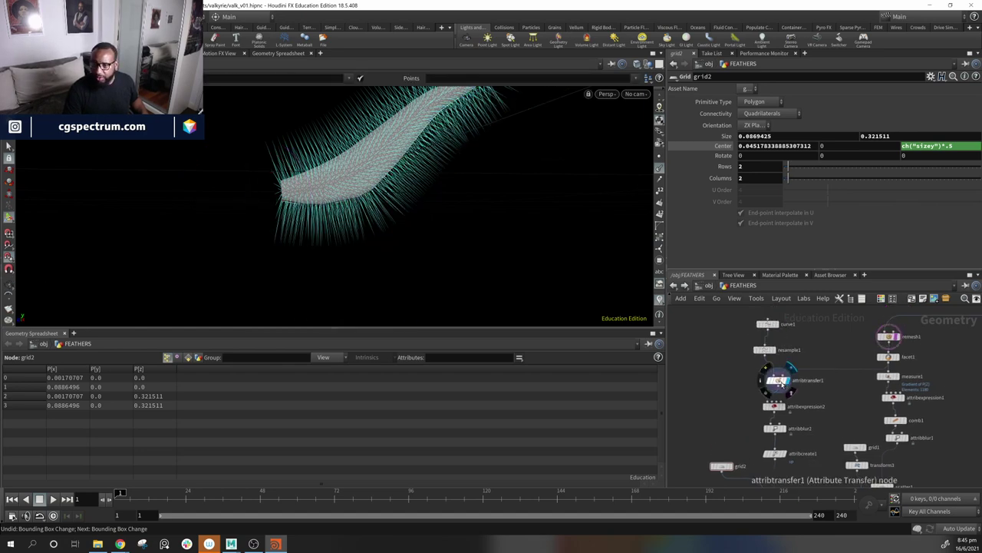
click(778, 380)
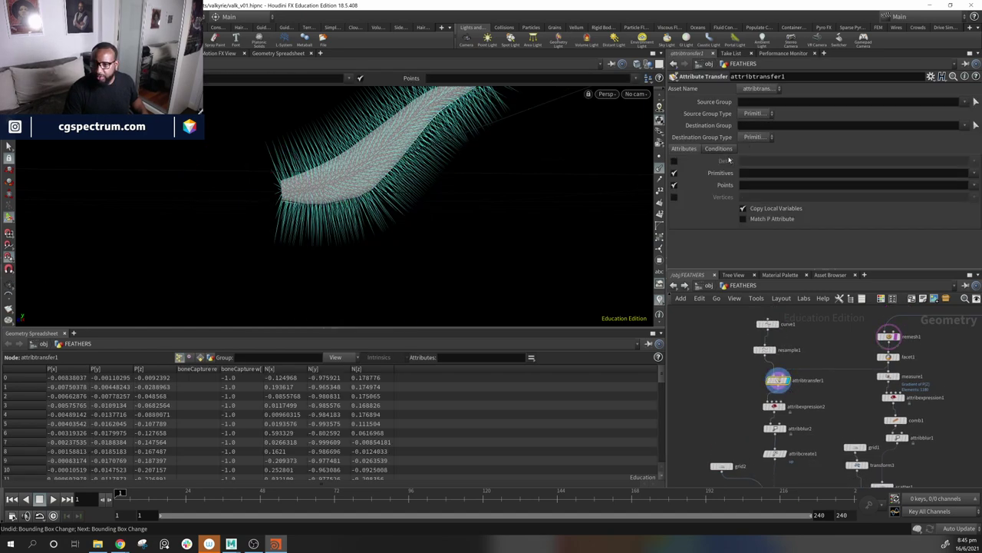
click(675, 176)
click(974, 185)
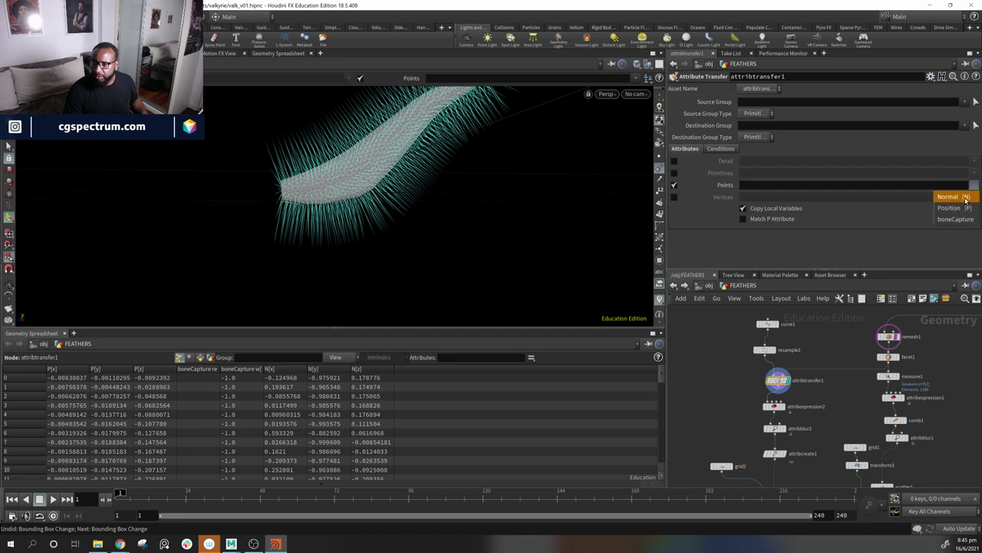
click(967, 198)
Step: Try a different distance threshold in attribtransfer1's conditions and turn off the remesh1 template
click(726, 149)
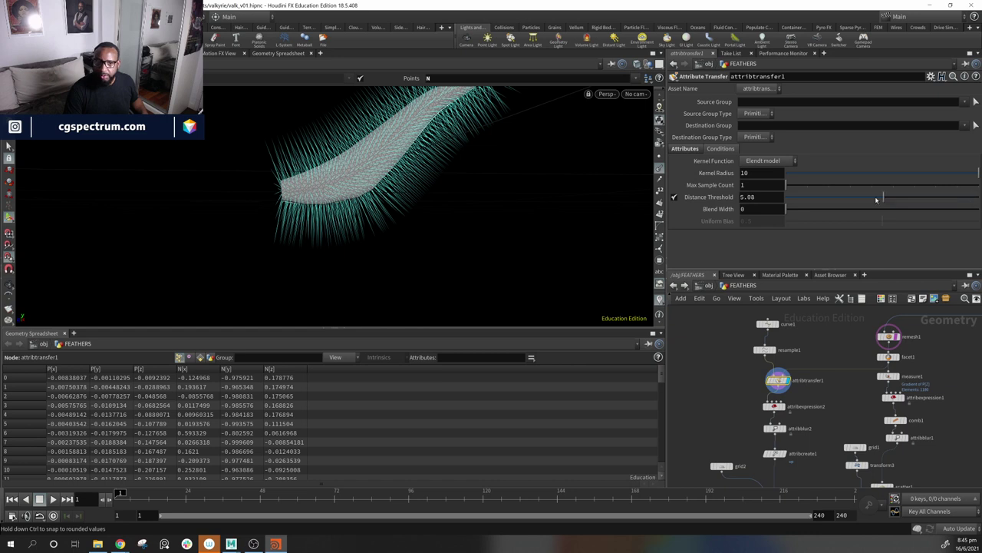
drag(858, 201, 856, 201)
click(894, 336)
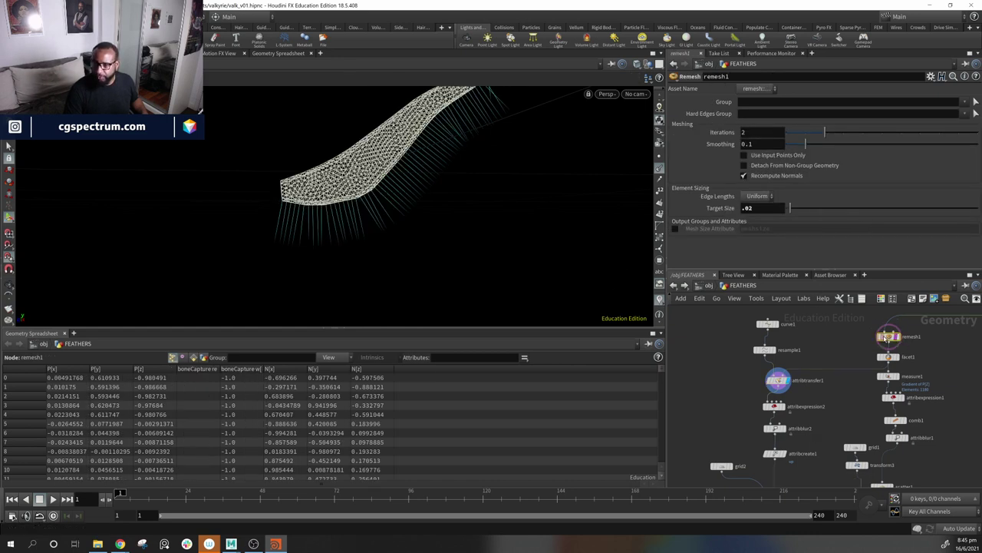
click(896, 343)
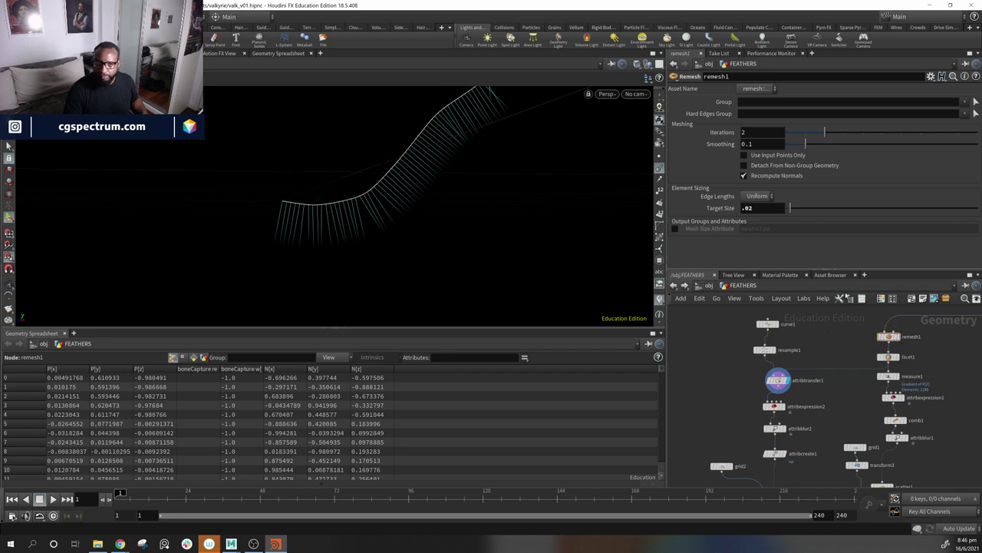
Step: Set attribtransfer1's max sample count to 10, then display copytopoints2 and inspect the card orientation
click(778, 381)
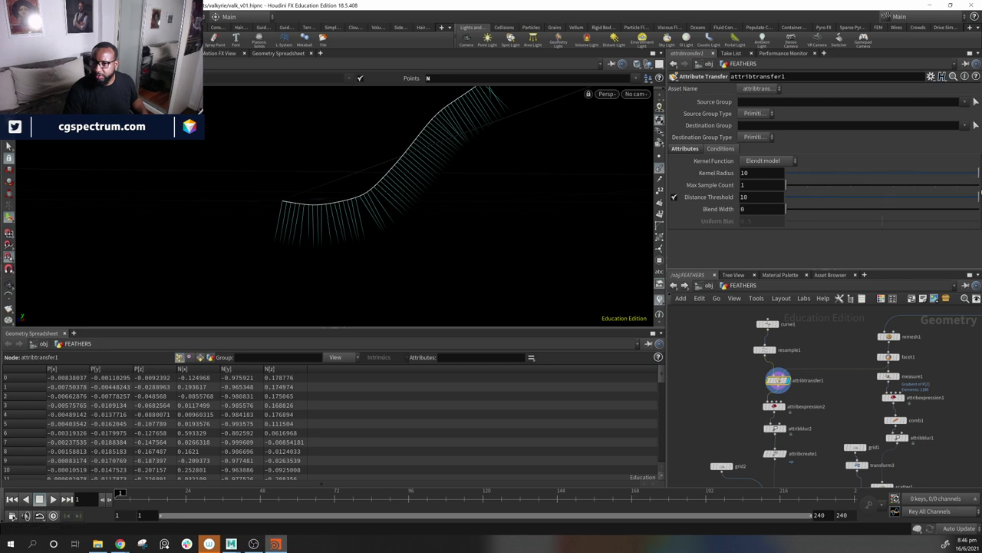
drag(773, 185, 979, 213)
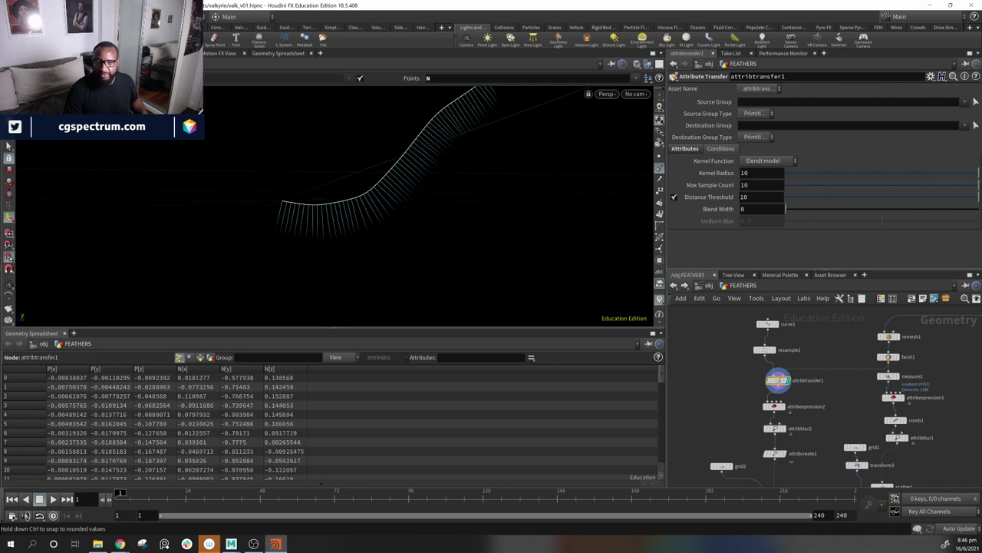
alt+drag(544, 280, 501, 248)
middle_drag(864, 455, 883, 361)
click(799, 421)
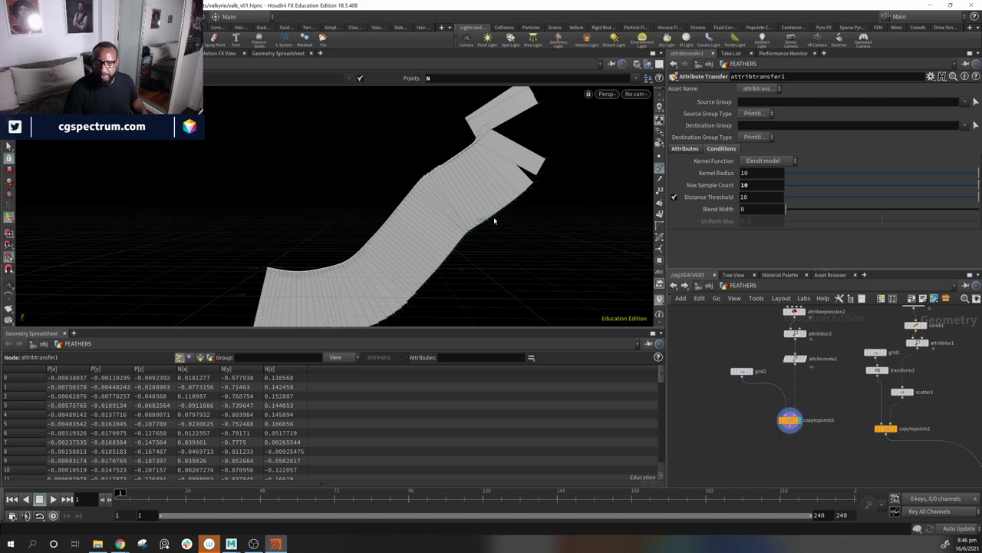
mouse_move(489, 223)
alt+mouse_down()
mouse_move(386, 253)
mouse_move(493, 246)
mouse_move(369, 222)
mouse_move(521, 276)
mouse_move(316, 149)
alt+mouse_up()
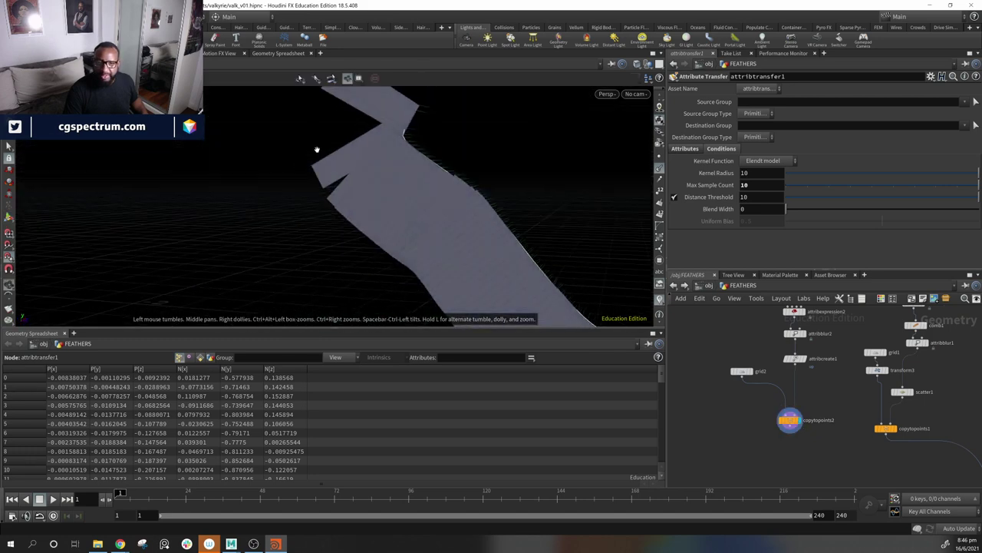
middle_drag(445, 199, 353, 190)
Step: Set resample1's segment length to 0.034 and check how the cards spread along the curve
middle_drag(826, 372, 820, 434)
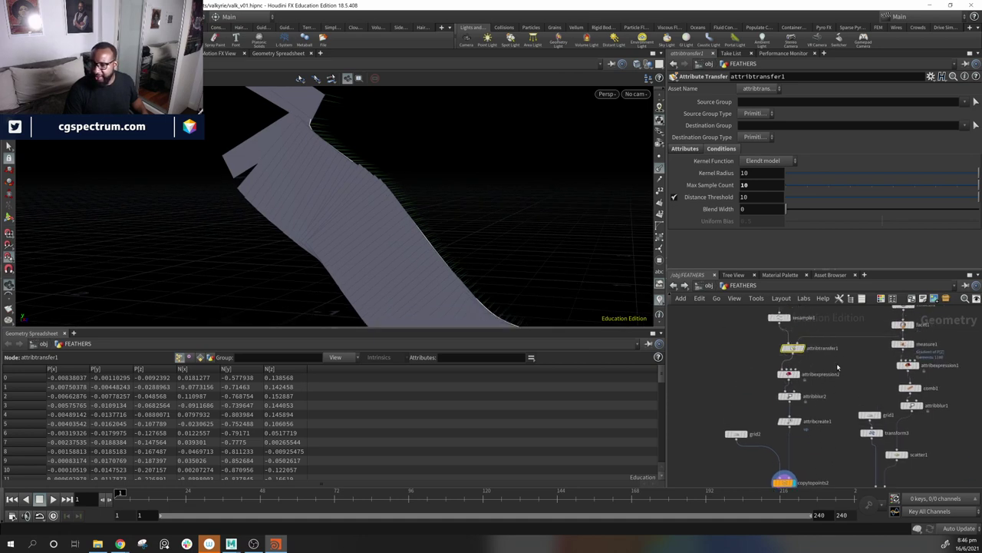
middle_drag(837, 367, 838, 406)
click(772, 354)
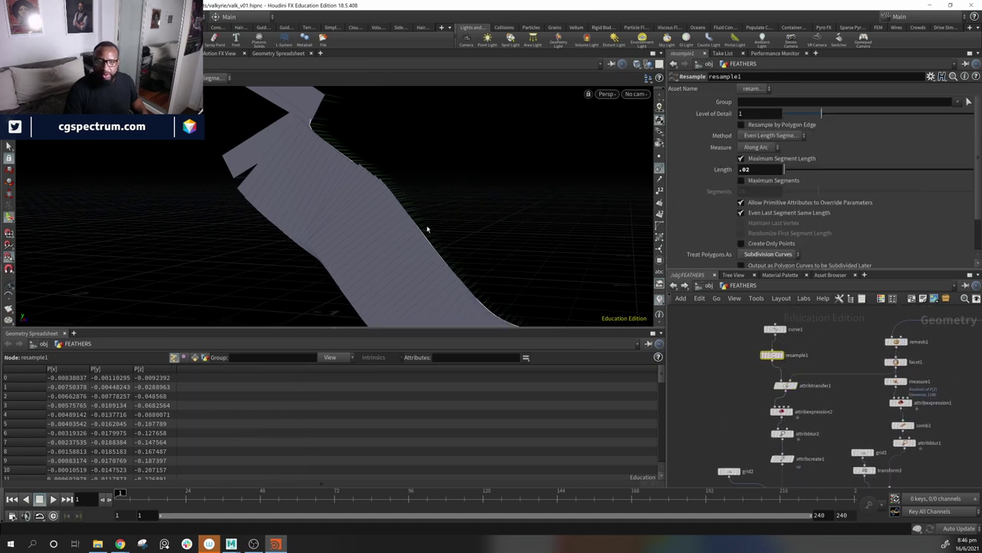
drag(428, 229, 541, 237)
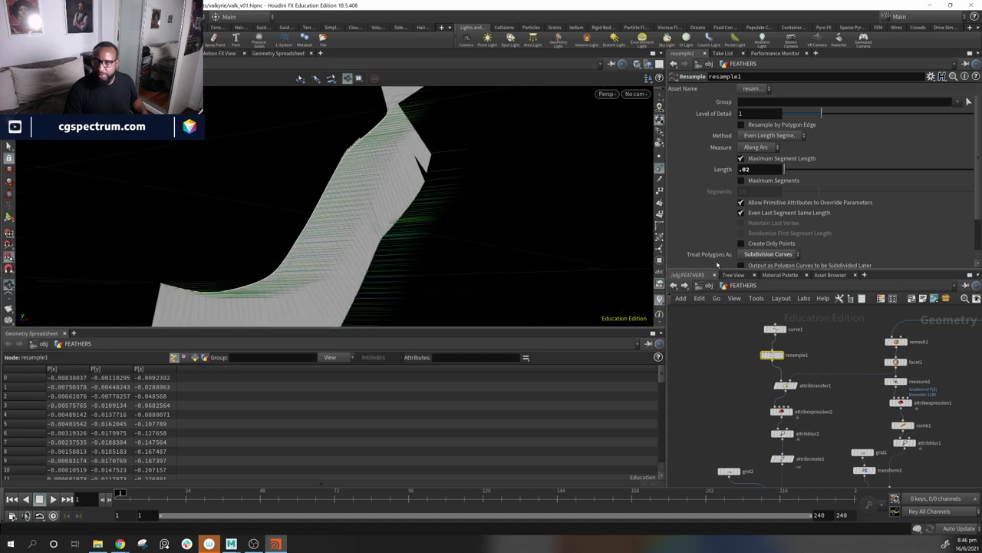
drag(784, 170, 786, 173)
alt+drag(493, 184, 444, 198)
scroll(793, 239, down, 1)
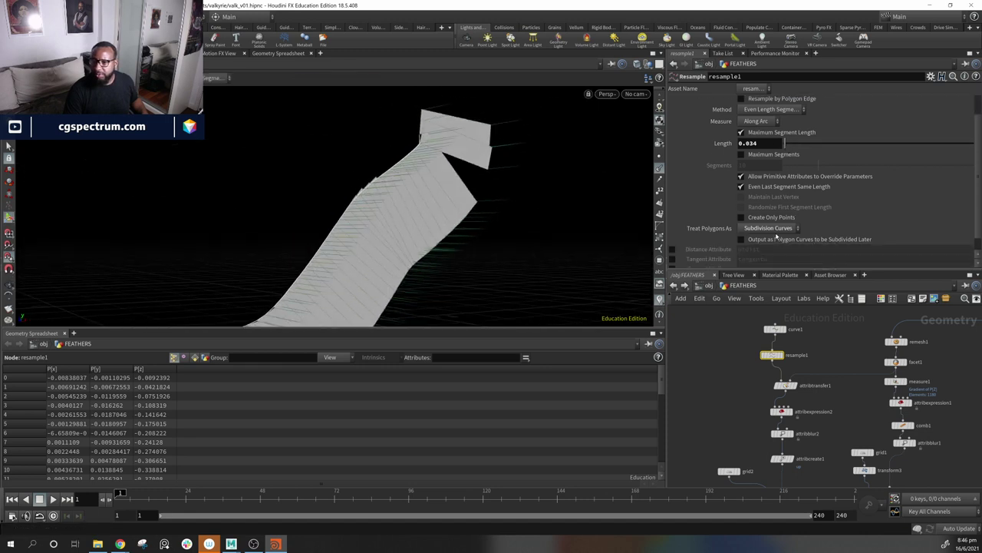
Step: Try treating resample1's polygons as Interpolating Curves, return to Subdivision Curves, and set the segment length to 0.054
click(775, 230)
click(779, 258)
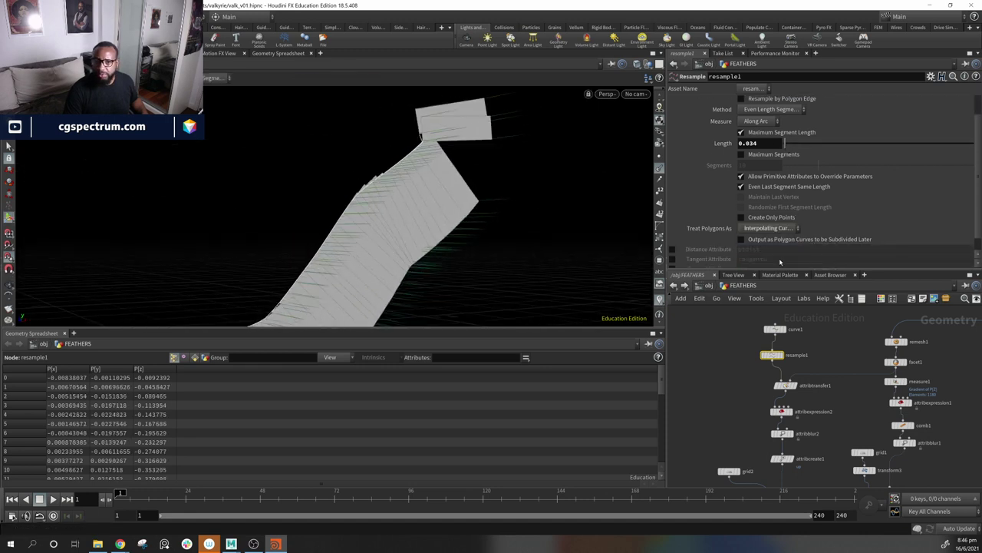
click(778, 232)
click(780, 250)
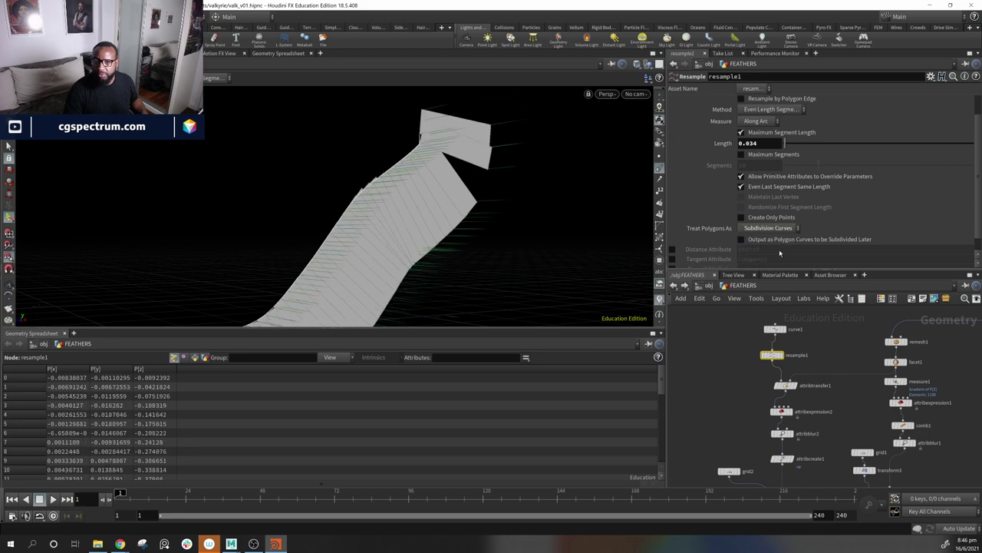
drag(785, 144, 789, 152)
Step: Move curve1 and resample1 apart in the network to make room for another node
middle_drag(833, 373, 842, 396)
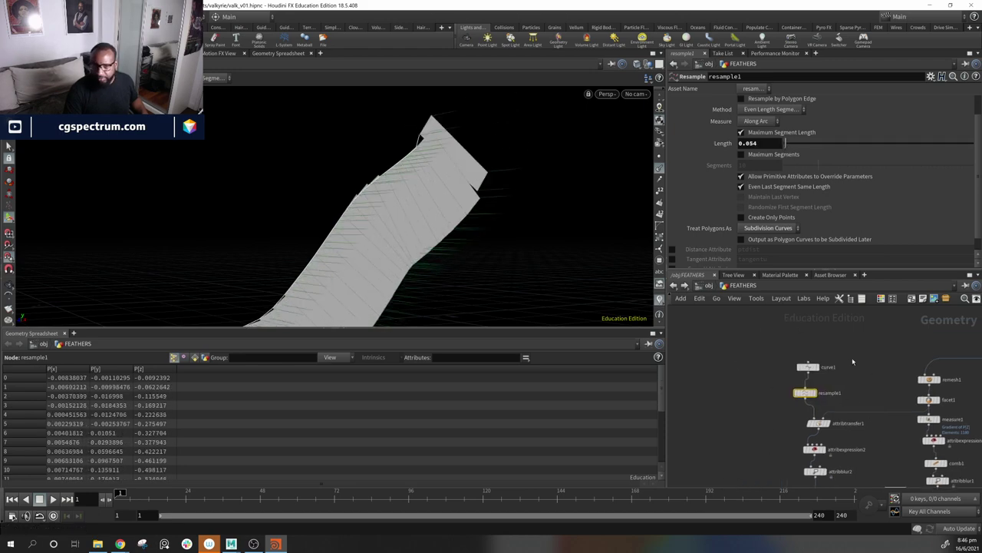
drag(808, 367, 731, 344)
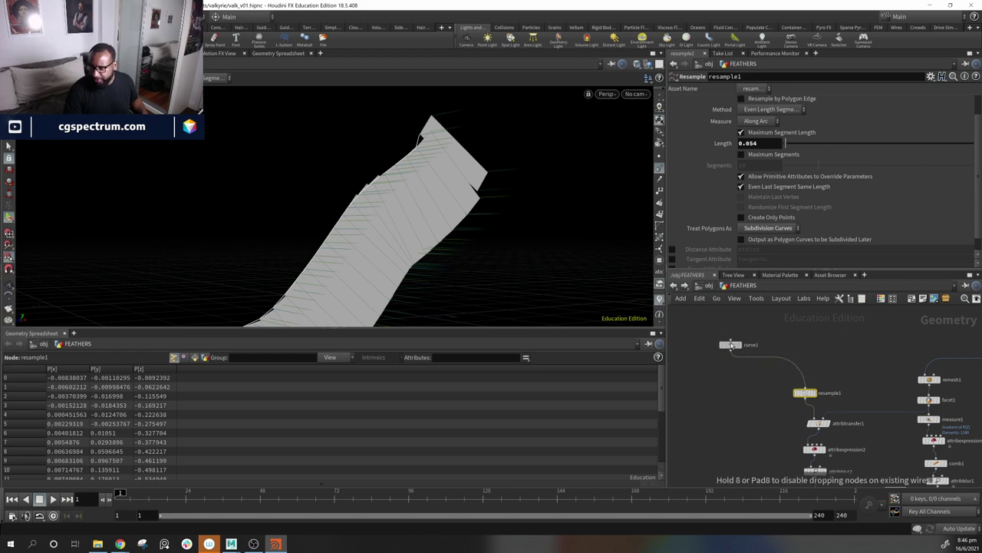
middle_drag(684, 399, 736, 386)
middle_drag(924, 382, 913, 382)
drag(850, 386, 865, 366)
key(Tab)
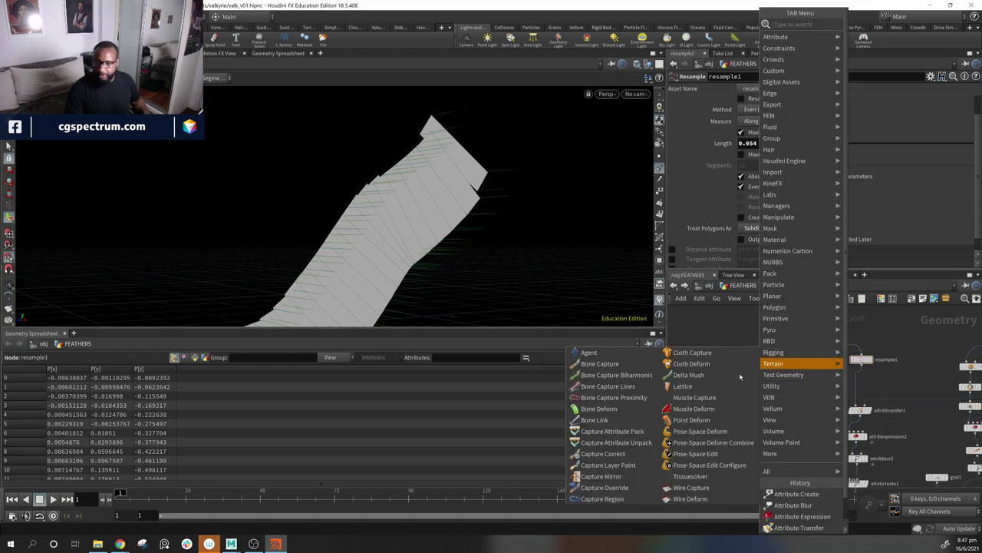
key(Escape)
Step: Display curve1 by itself and examine the shape of its segments from several angles
click(779, 332)
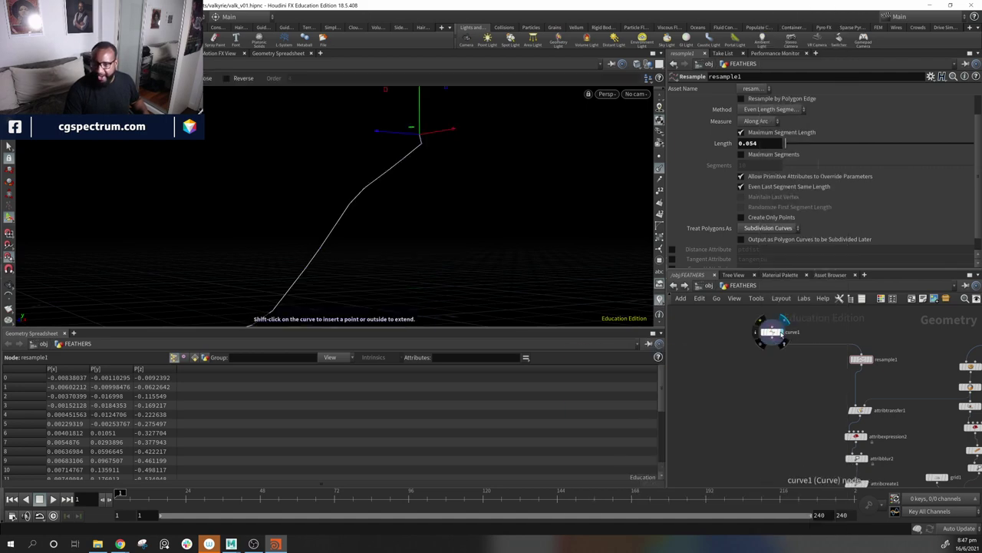
drag(417, 270, 510, 132)
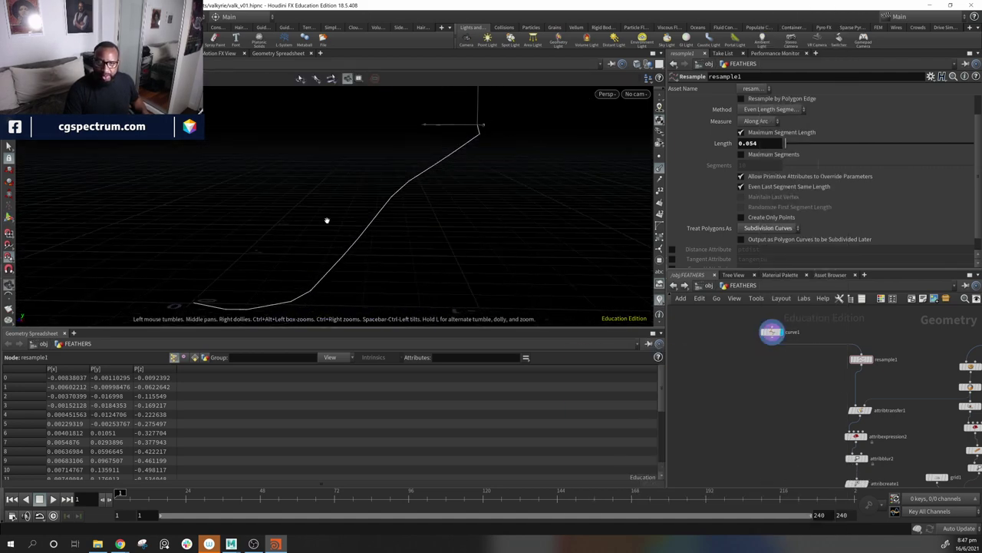
middle_drag(478, 175, 542, 126)
middle_drag(768, 396, 756, 410)
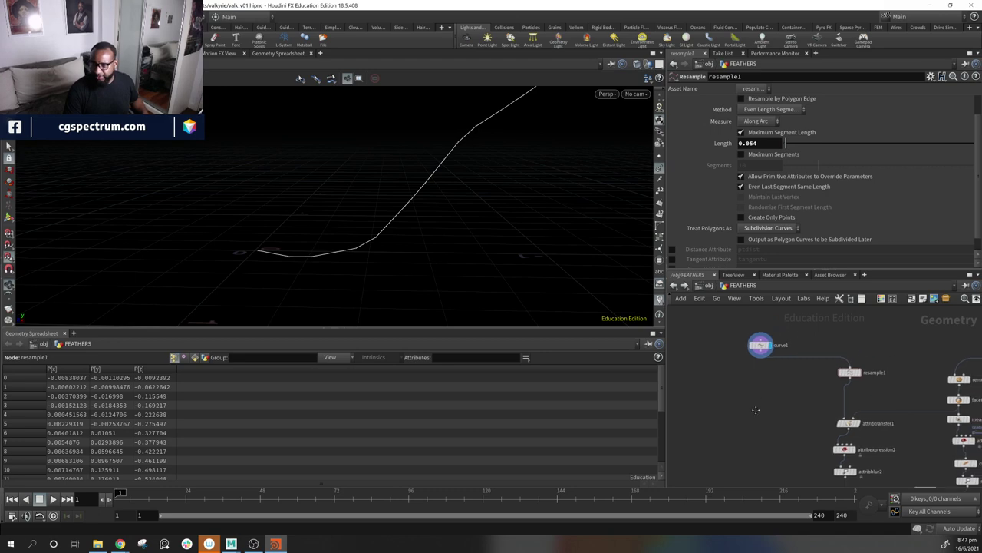
key(Return)
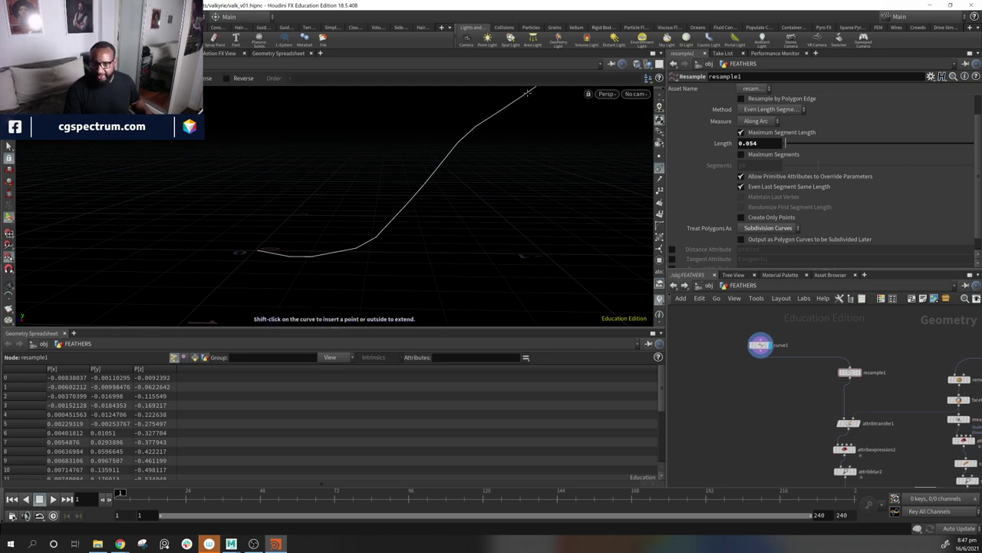
alt+middle_drag(512, 234, 471, 276)
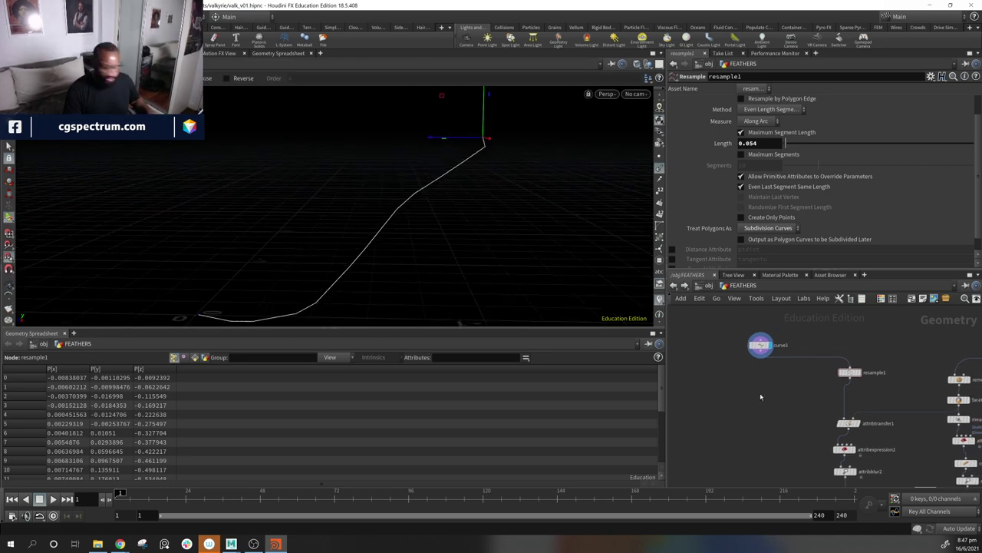
Step: Add a Convert node below curve1, leaving it unconnected
key(Tab)
text(cov)
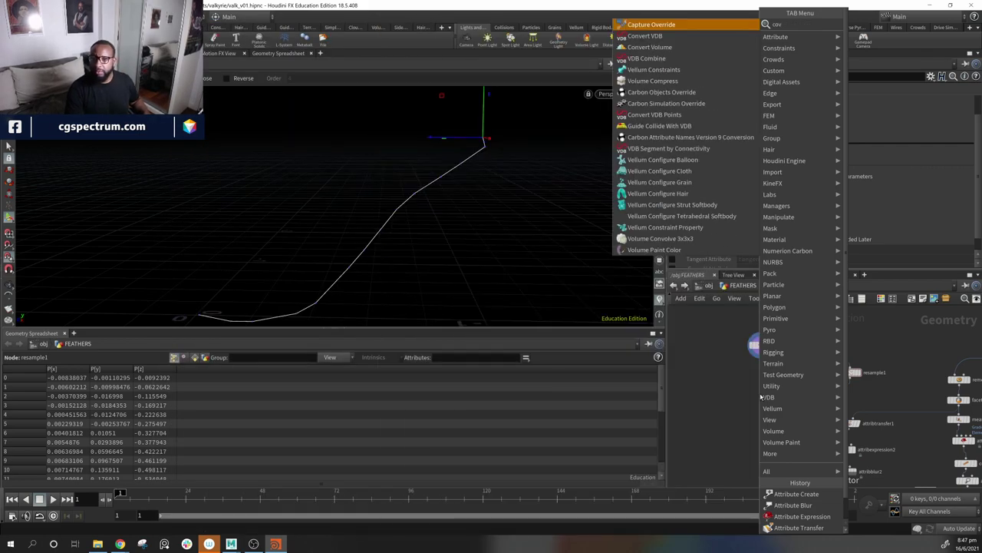
key(BackSpace)
key(BackSpace)
key(BackSpace)
text(co)
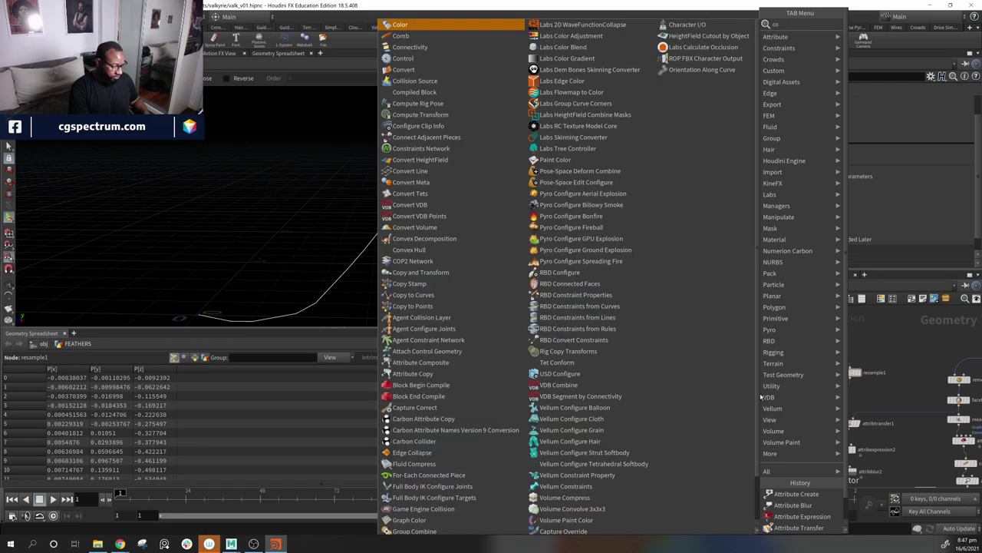
text(nv)
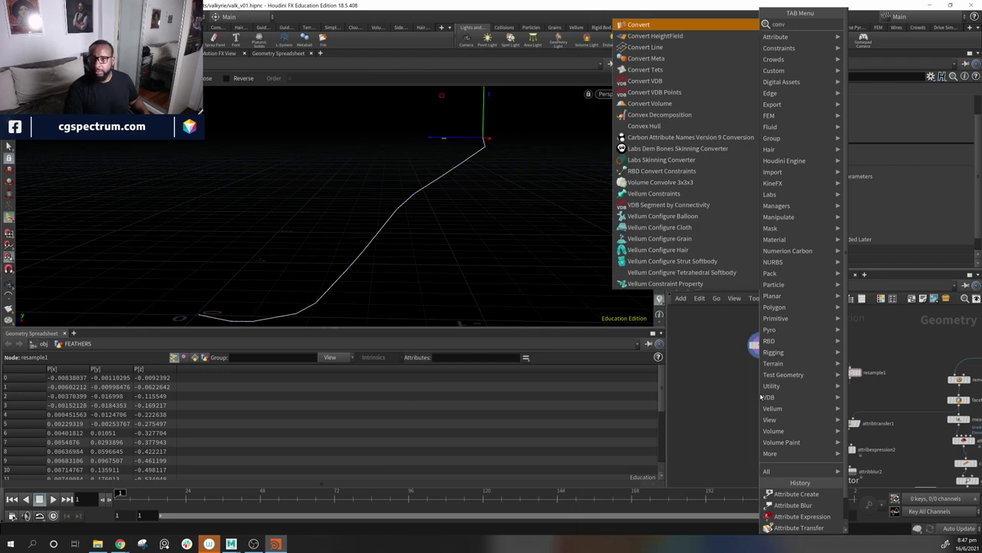
key(Return)
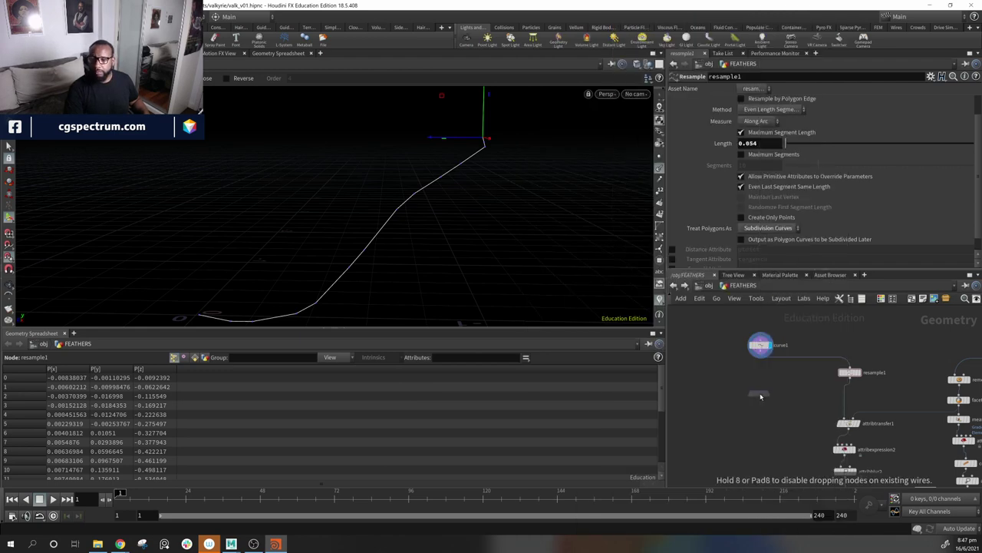
click(761, 394)
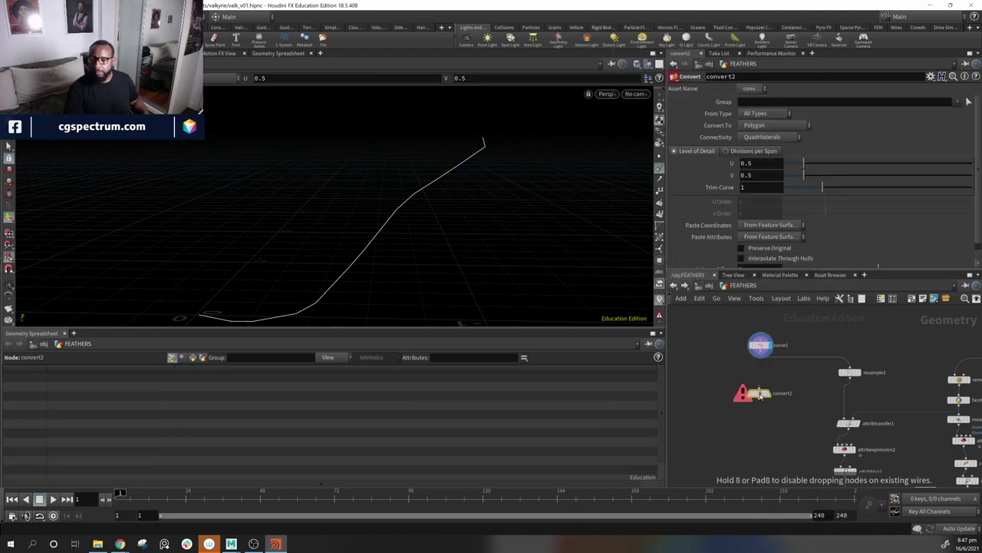
Step: Set convert2 to convert from Polygon to NURBS Curve, connect curve1 into it, and display the smoothed curve
click(775, 125)
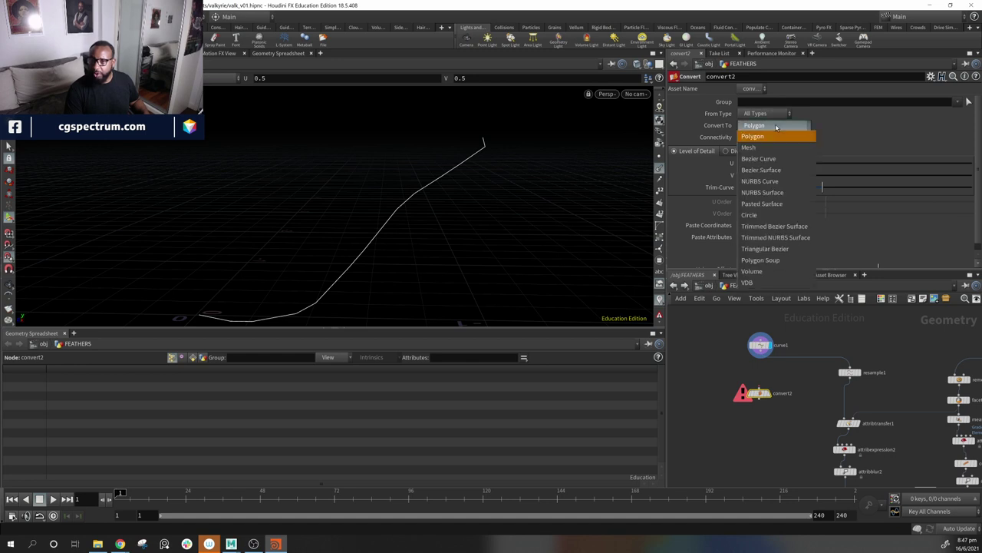
click(775, 115)
click(776, 115)
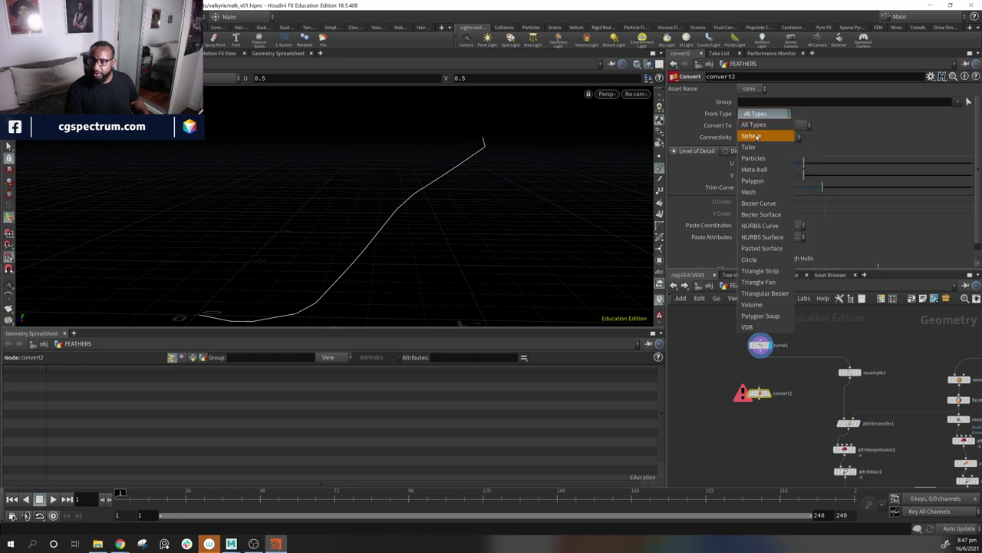
click(776, 180)
click(781, 125)
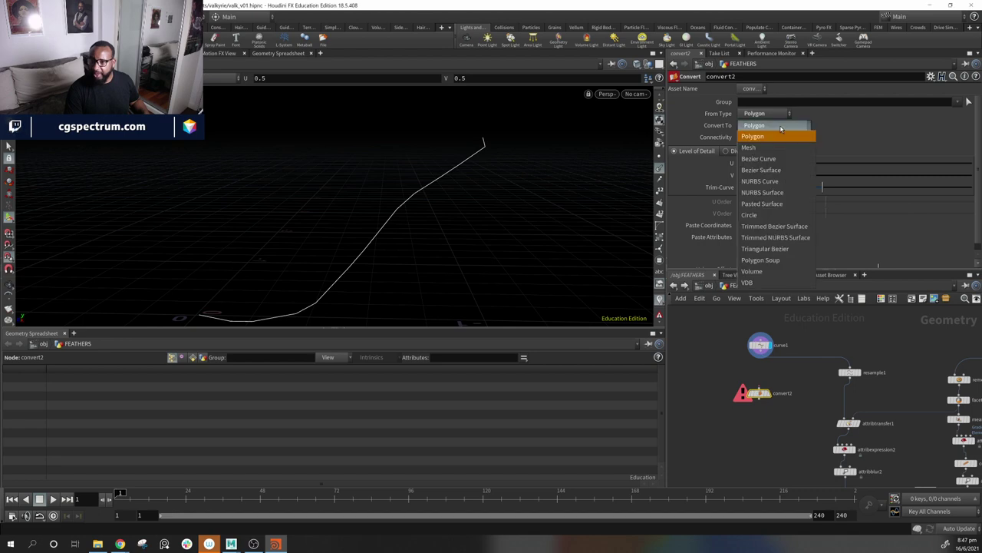
click(783, 183)
drag(761, 357, 759, 388)
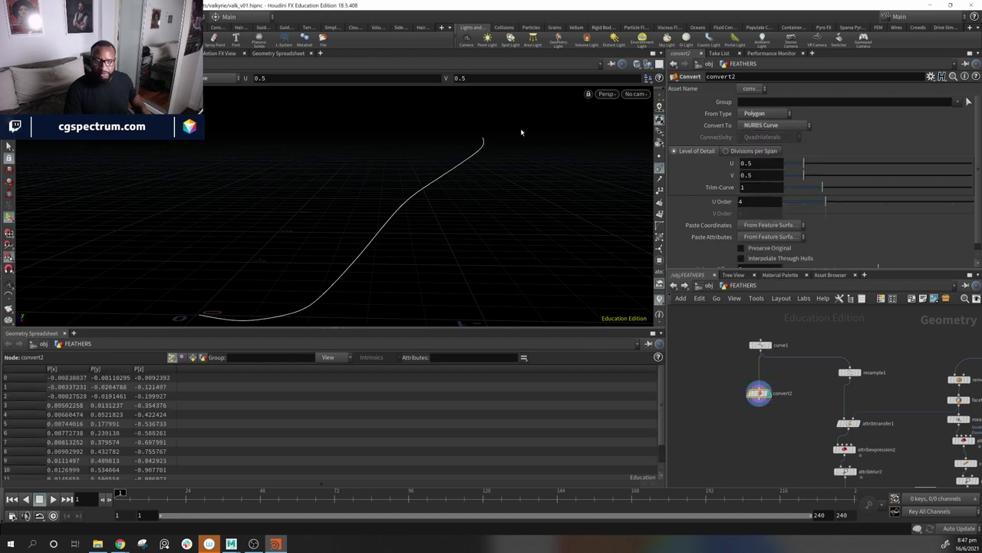
alt+drag(426, 260, 422, 241)
Step: Make room in the network, wire convert2's output into resample1, and display resample1
drag(760, 393, 760, 381)
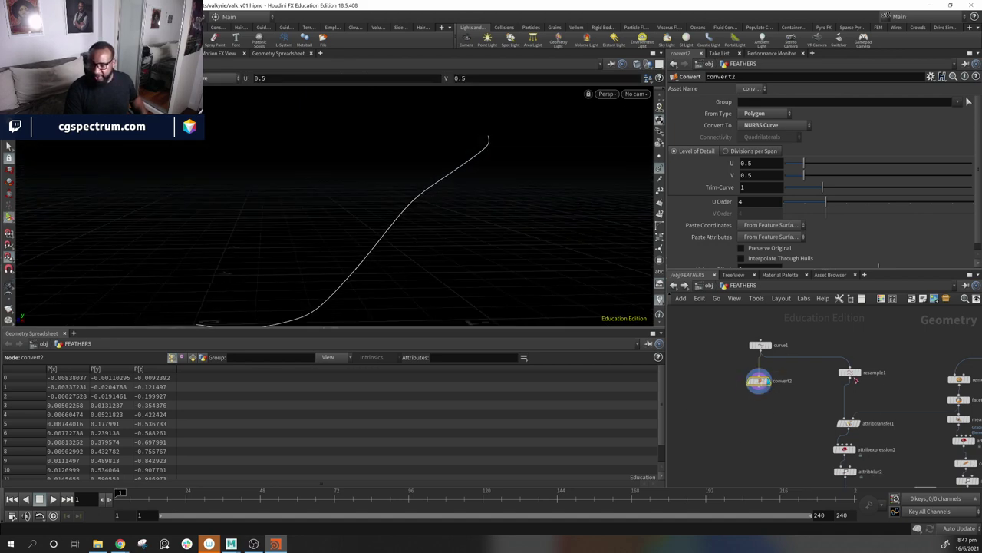
drag(852, 374, 852, 391)
drag(760, 387, 851, 383)
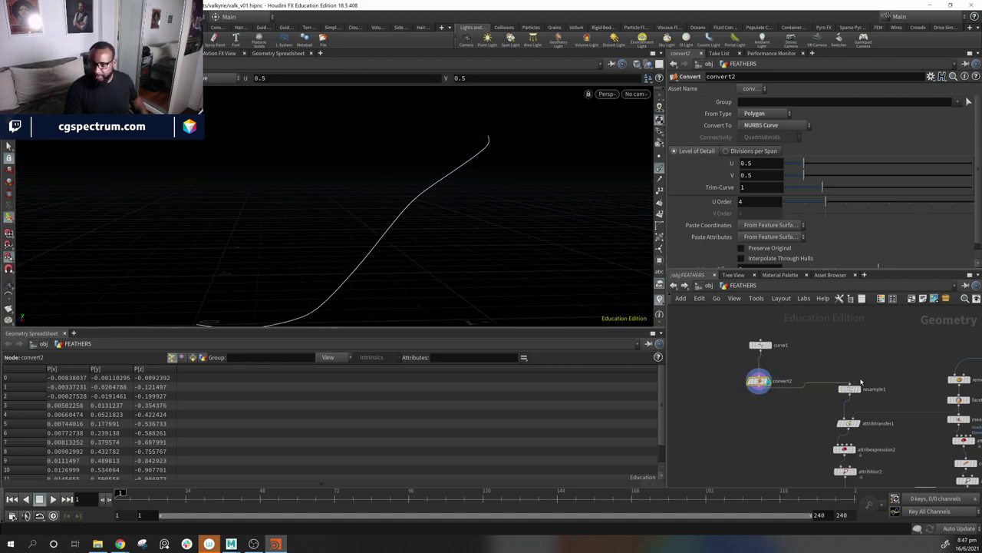
click(850, 388)
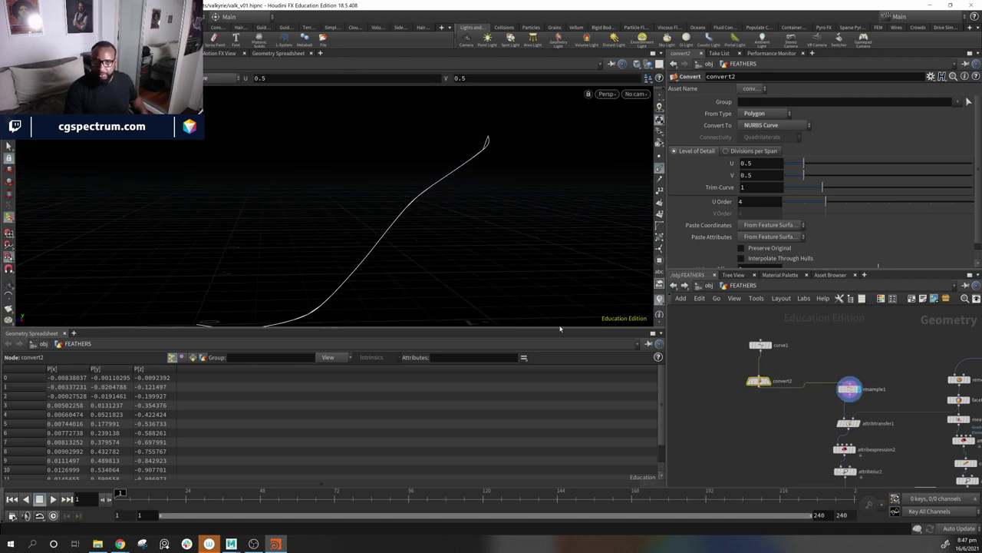
Step: Set resample1's maximum segment length to .01
click(850, 389)
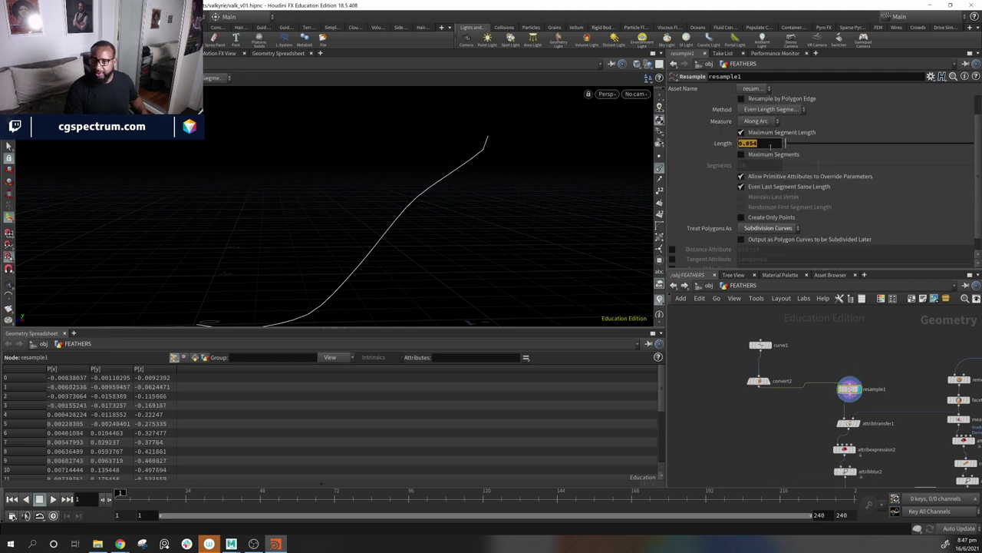
click(771, 147)
text(.01)
key(Return)
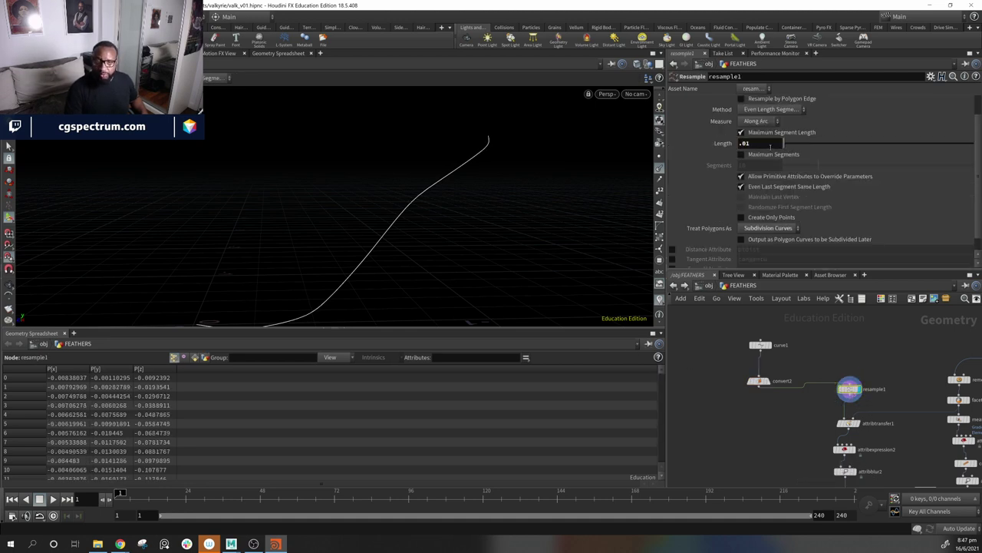
Step: Display attribtransfer1's normals along the curve and set its Max Sample Count to 10
click(857, 424)
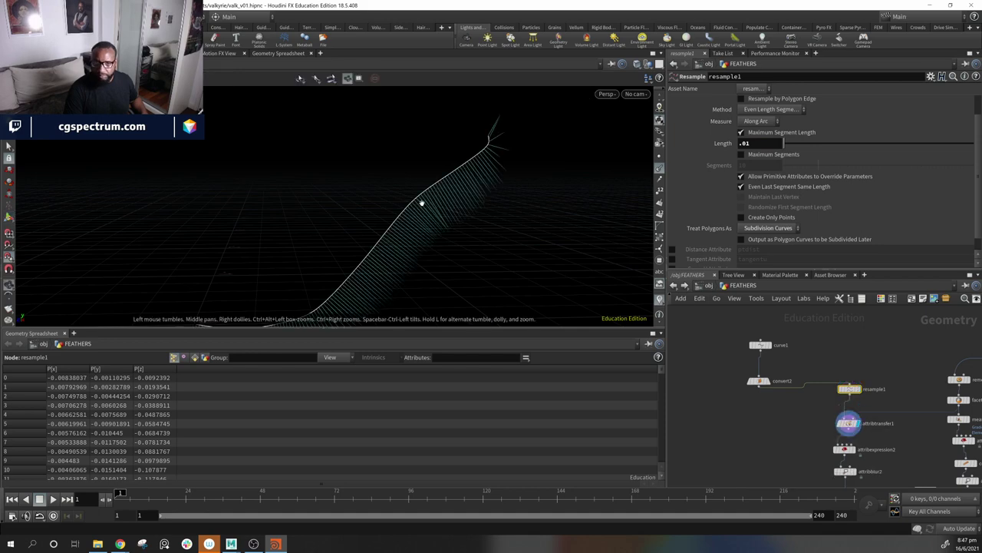
alt+drag(422, 204, 383, 207)
click(848, 423)
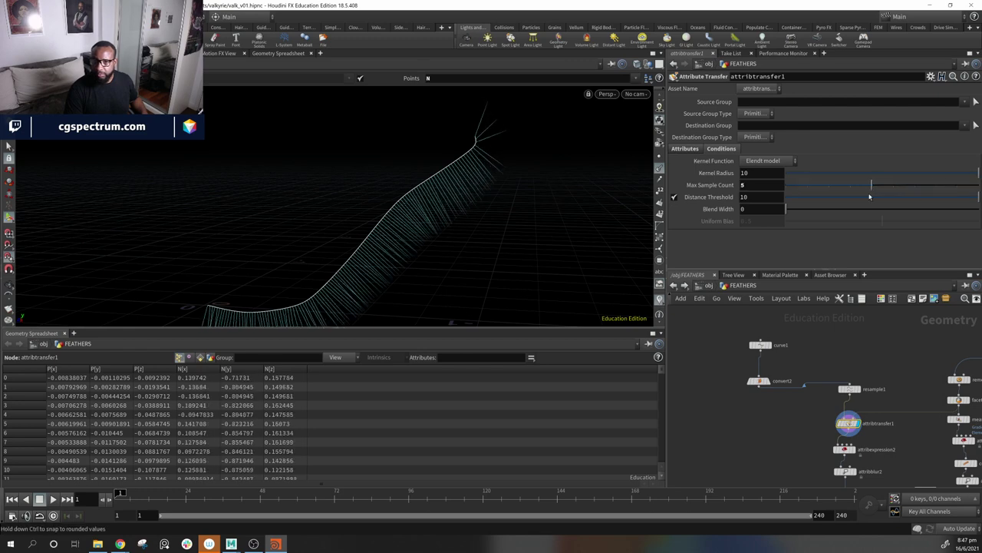
middle_drag(895, 432, 866, 395)
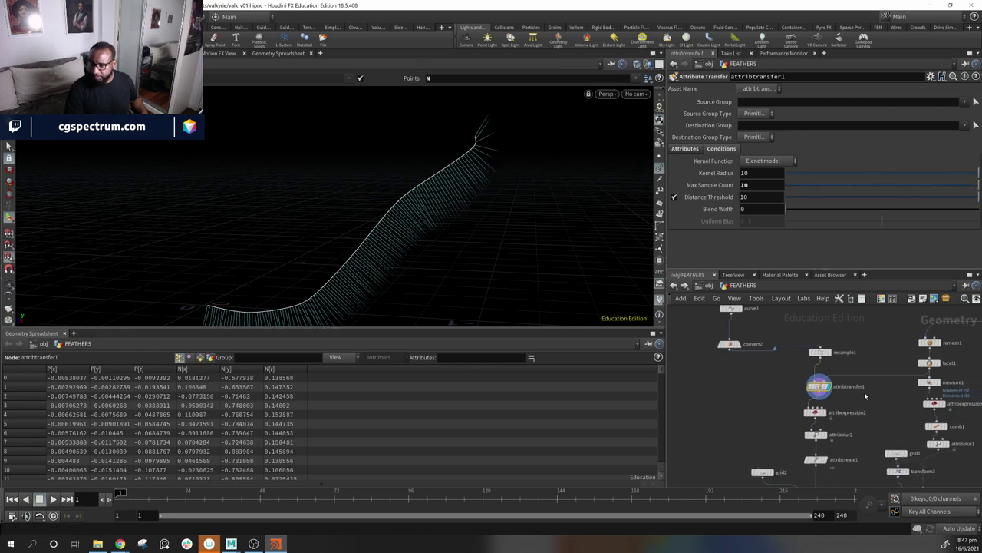
Step: Step the display through attribexpression2 to attribblur2 and set the blur's iterations to 10
click(825, 413)
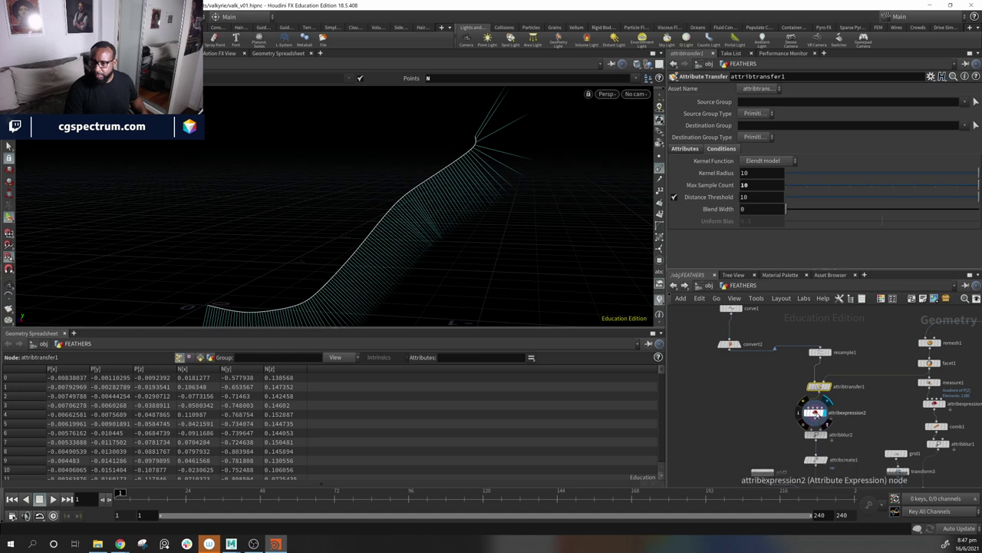
click(817, 414)
click(825, 435)
click(815, 435)
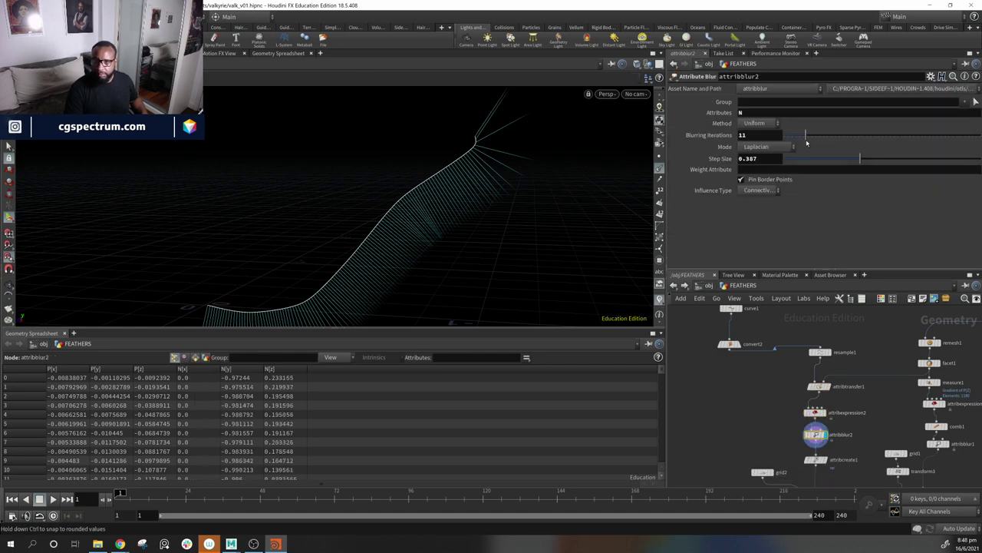
drag(820, 145, 803, 144)
alt+drag(445, 211, 359, 229)
Step: Display copytopoints2 and inspect the dense row of copied cards
middle_drag(842, 440, 848, 377)
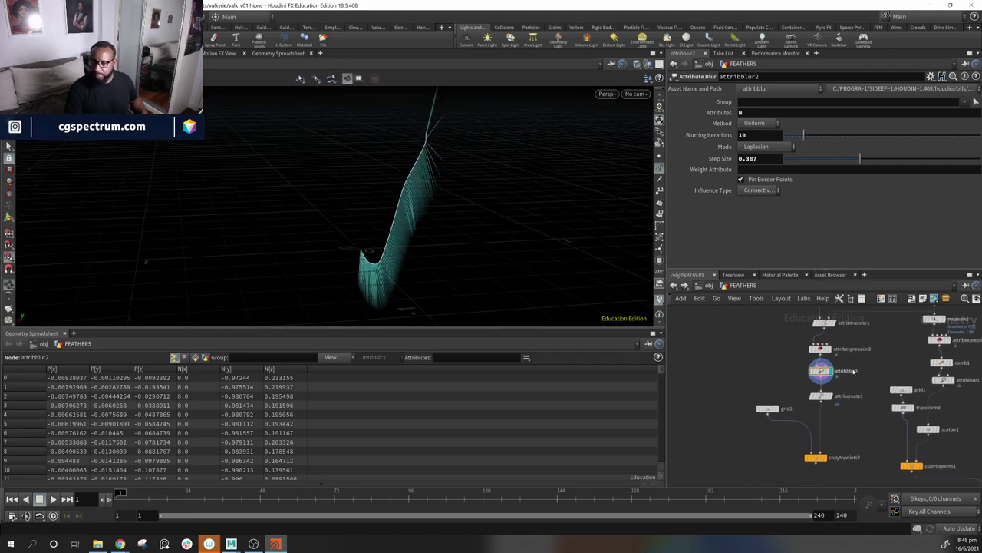
click(826, 458)
mouse_move(390, 214)
alt+mouse_down()
mouse_move(469, 187)
mouse_move(622, 181)
mouse_move(429, 191)
mouse_move(419, 235)
mouse_move(484, 197)
mouse_move(413, 236)
mouse_move(465, 205)
alt+mouse_up()
middle_drag(864, 412, 835, 471)
key(y)
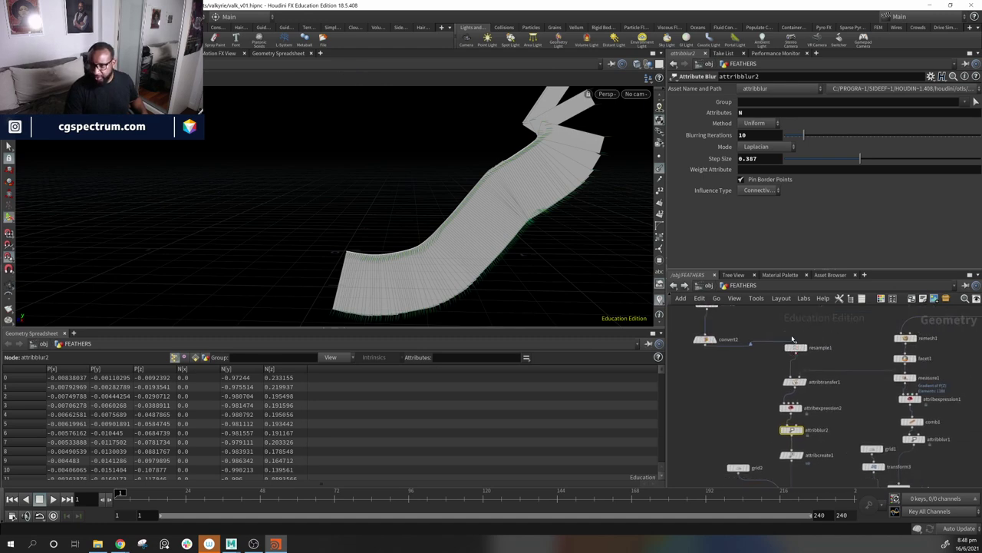
drag(792, 338, 812, 347)
middle_drag(815, 346, 815, 353)
key(ctrl+z)
Step: Insert a second Resample node between attribcreate1 and copytopoints2
middle_drag(757, 376, 774, 411)
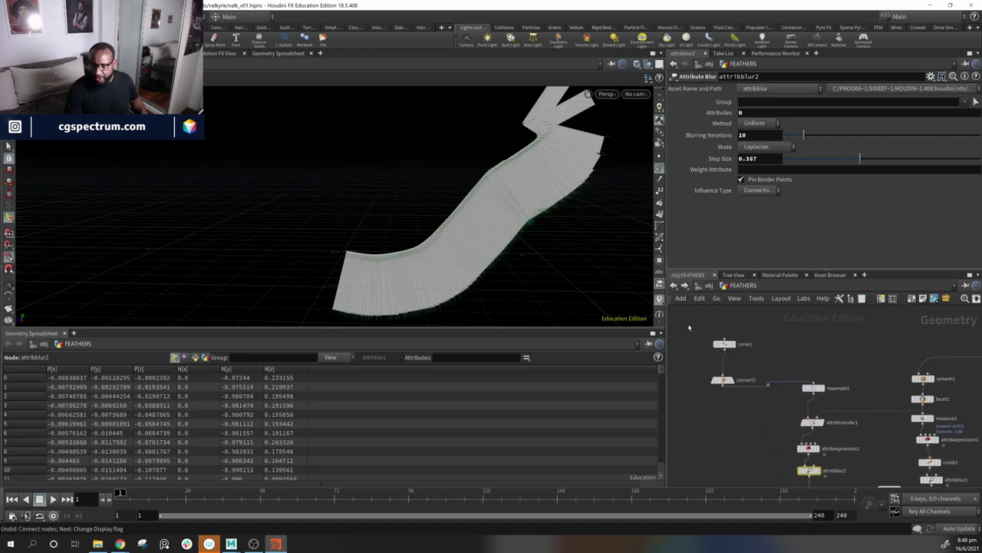
drag(688, 327, 808, 366)
middle_drag(894, 456, 820, 366)
click(785, 435)
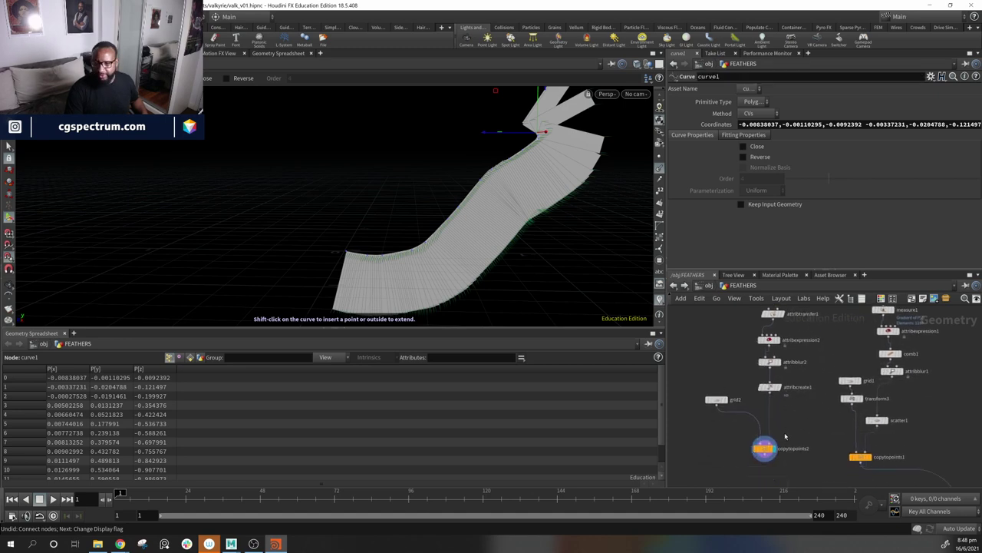
key(Tab)
text(res)
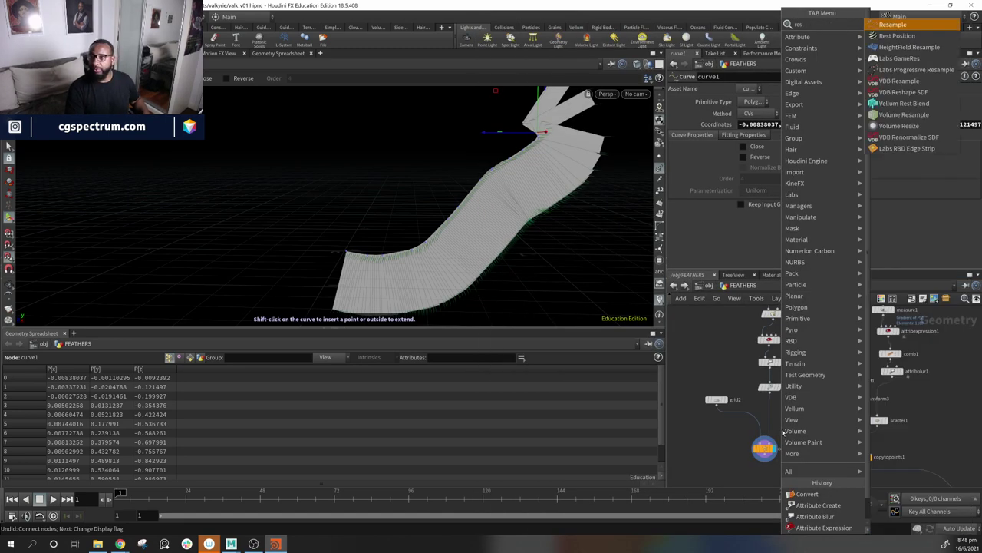
key(Return)
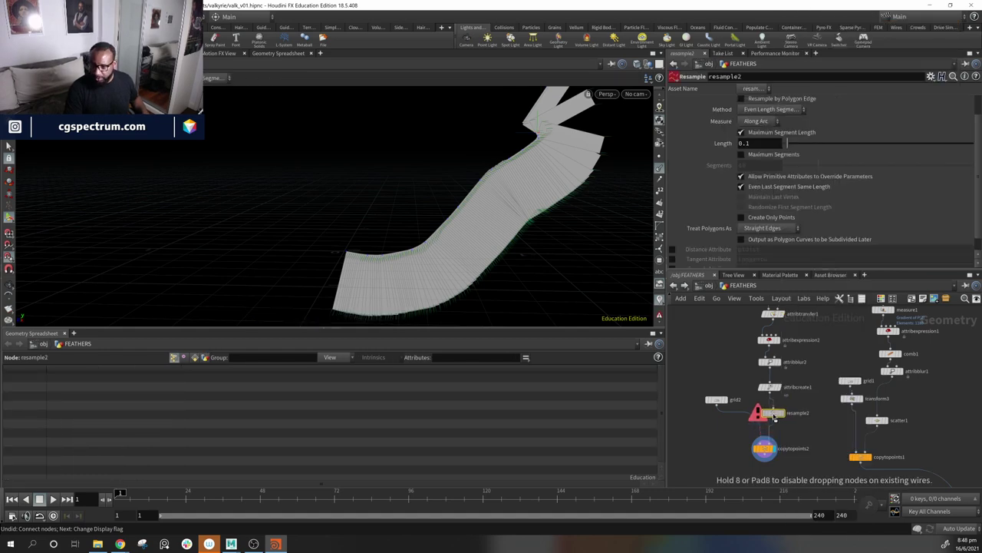
click(782, 413)
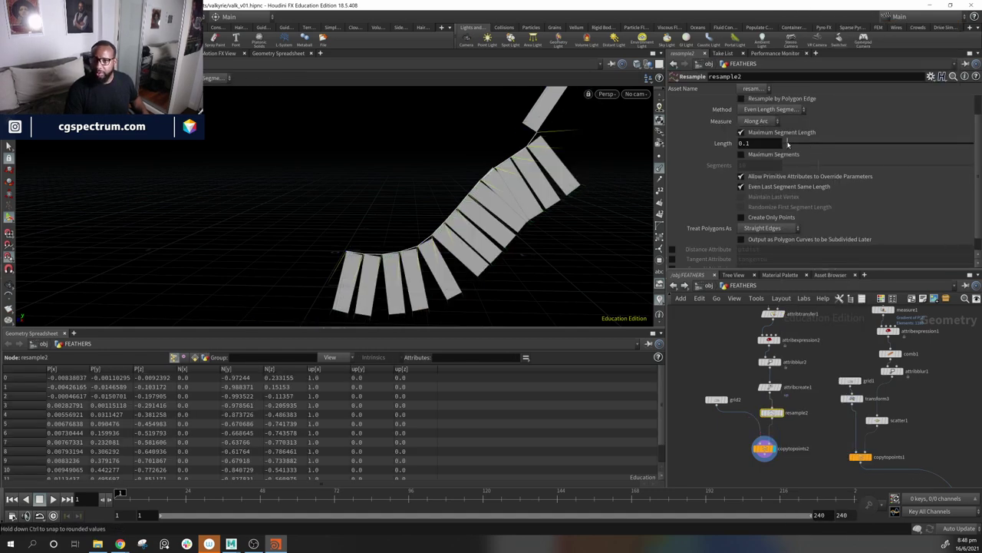
Step: Switch resample2 from Maximum Segment Length to Maximum Segments and set the segments to 28
click(741, 133)
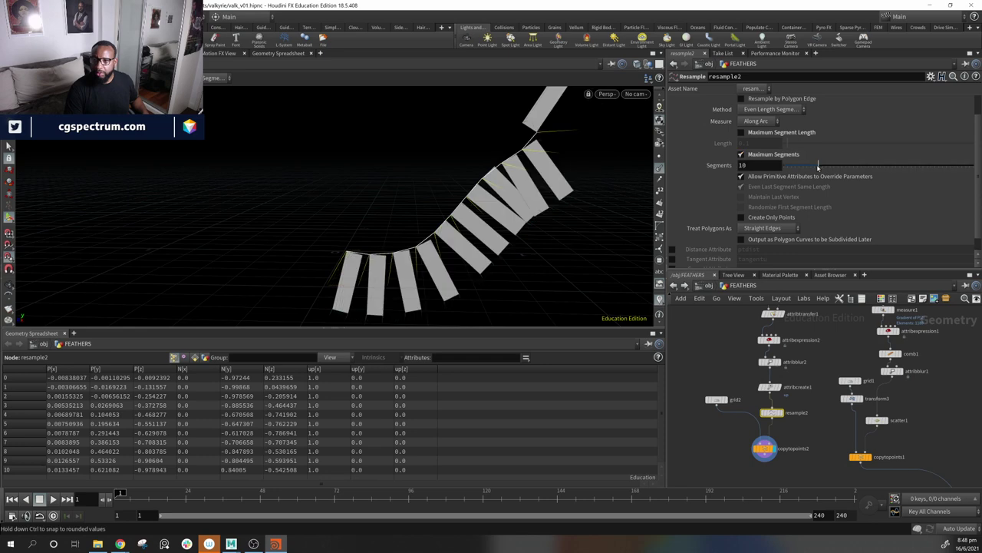
drag(819, 166, 889, 196)
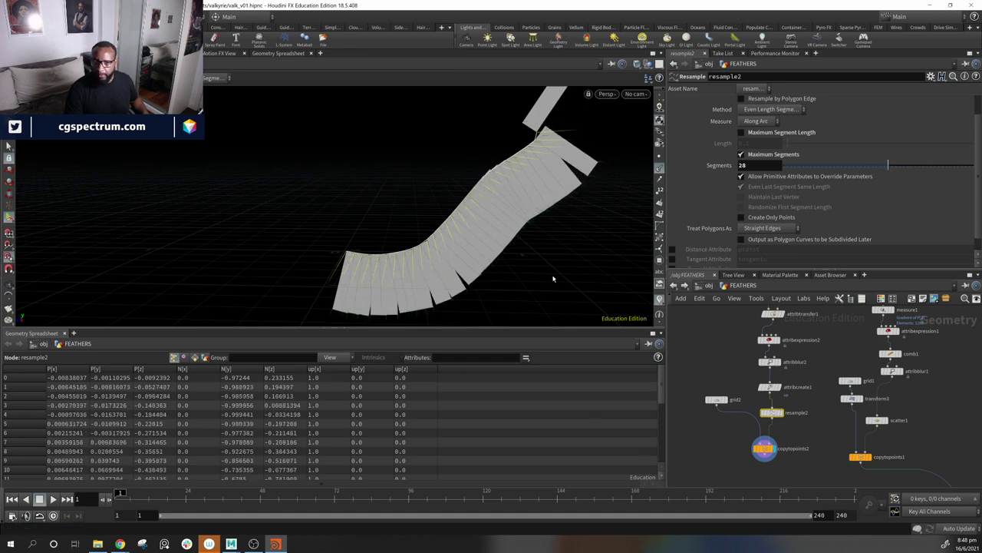
middle_drag(820, 411, 820, 413)
Step: Shift grid2 sideways so its Center X is about 0.007, checking the cards' placement on the curve
click(717, 402)
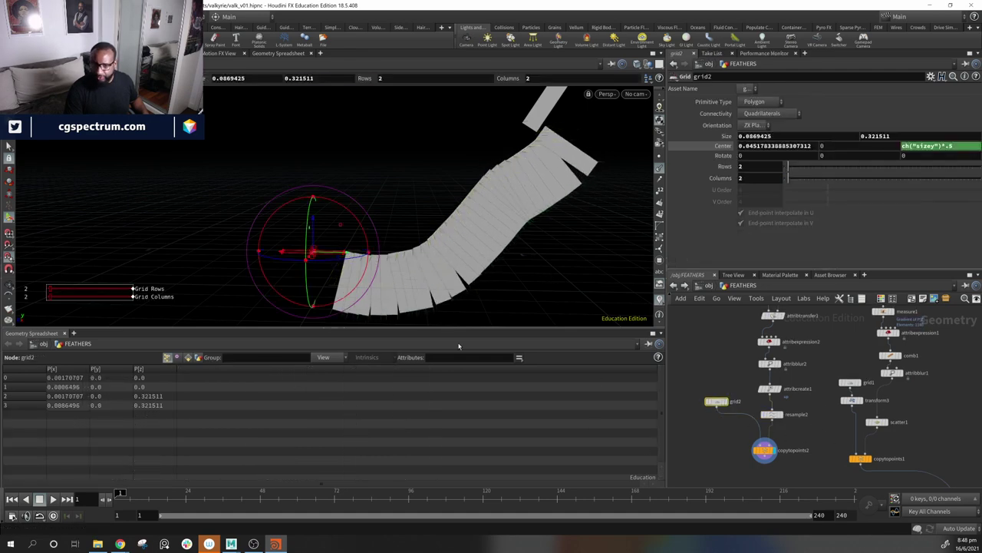
alt+drag(431, 316, 363, 279)
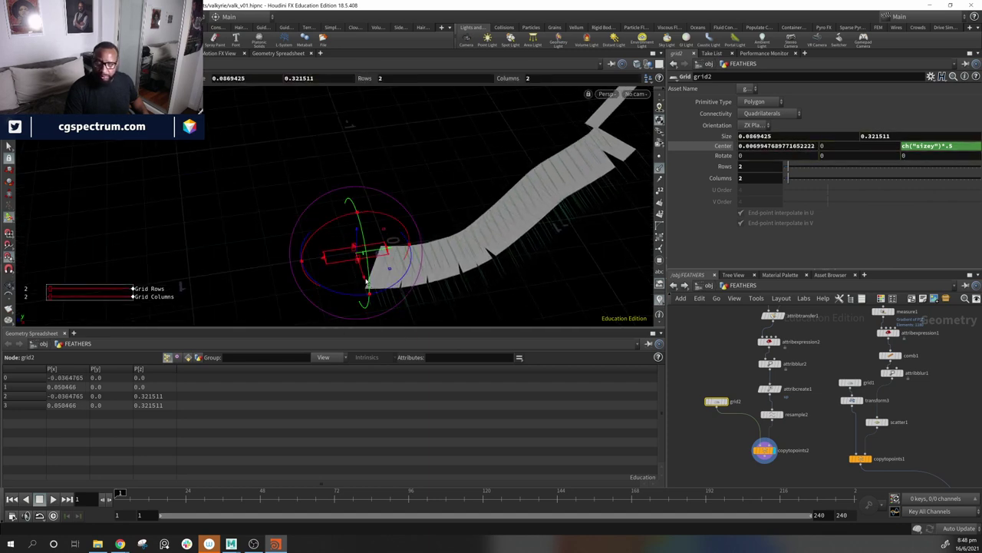
alt+drag(455, 158, 404, 243)
key(Return)
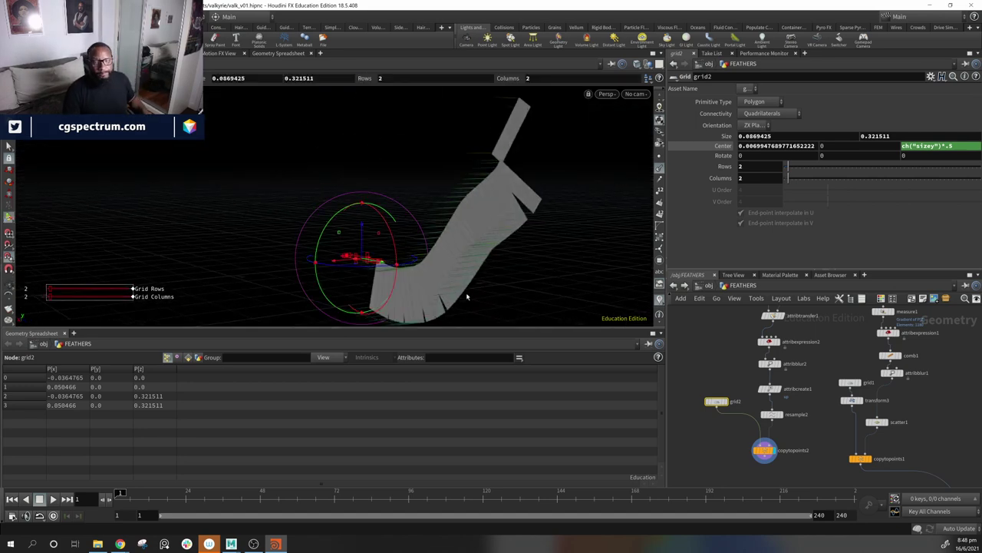
Step: Try moving grid2 with its transform handle and undo the change
key(Escape)
drag(502, 231, 420, 155)
key(ctrl+z)
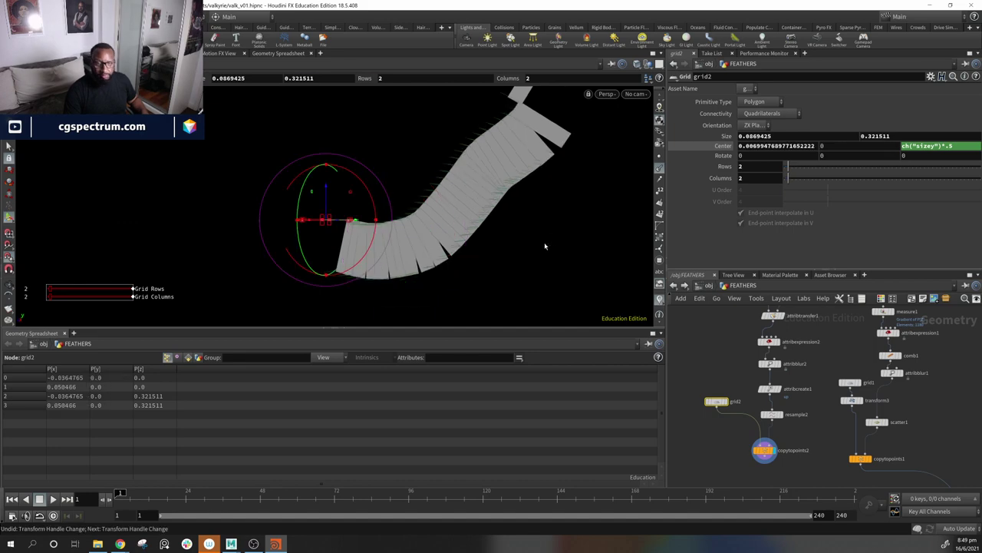
Step: Examine the row of cards along the curve from several angles
alt+drag(544, 245, 529, 265)
middle_drag(799, 469, 797, 453)
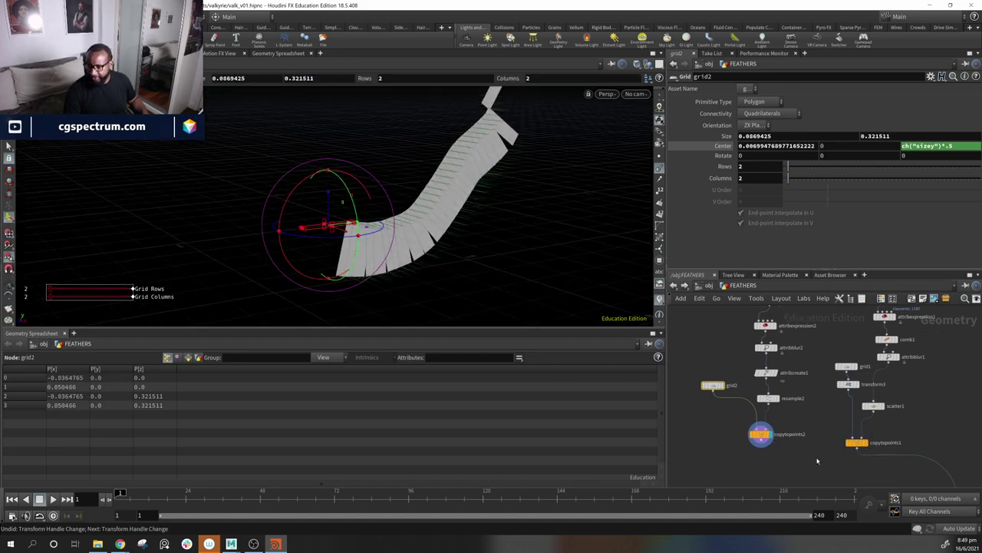
middle_drag(865, 449, 846, 435)
drag(740, 425, 744, 436)
key(Escape)
drag(322, 142, 537, 197)
key(Return)
alt+drag(514, 274, 341, 247)
Step: Display remesh1's feather mesh by itself, and return the display to copytopoints2
middle_drag(935, 381, 788, 330)
click(779, 317)
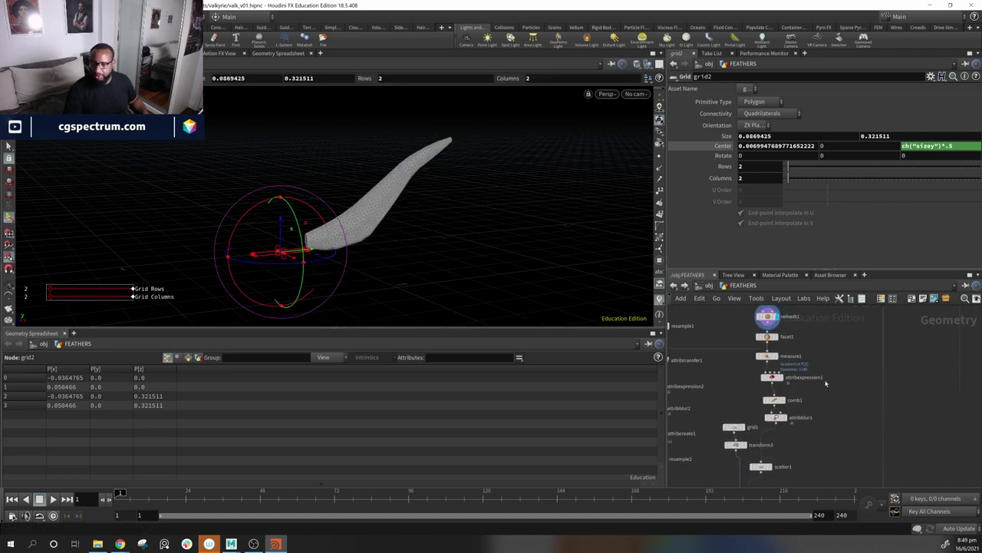
middle_drag(826, 383, 905, 283)
click(740, 408)
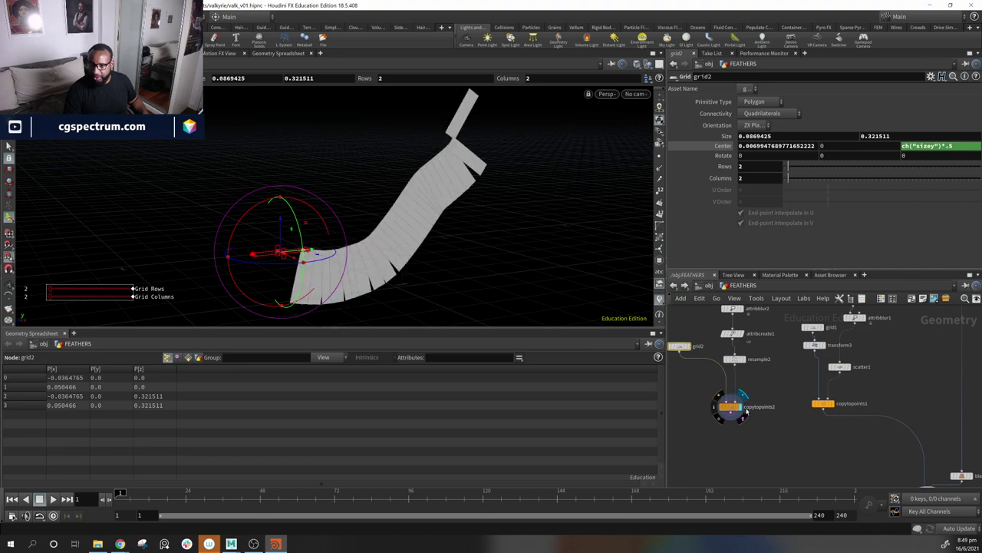
Step: Template remesh1 over the displayed cards and examine how the cards meet the mesh's edge and tip
middle_drag(833, 338, 798, 395)
middle_drag(859, 358, 832, 410)
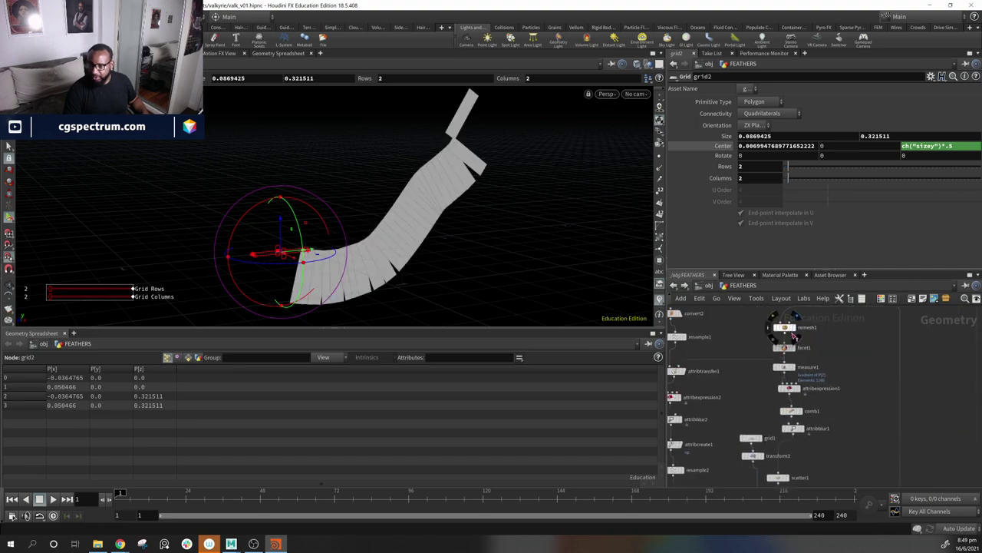
click(798, 340)
drag(476, 222, 383, 226)
middle_drag(482, 147, 454, 164)
right_drag(453, 164, 432, 164)
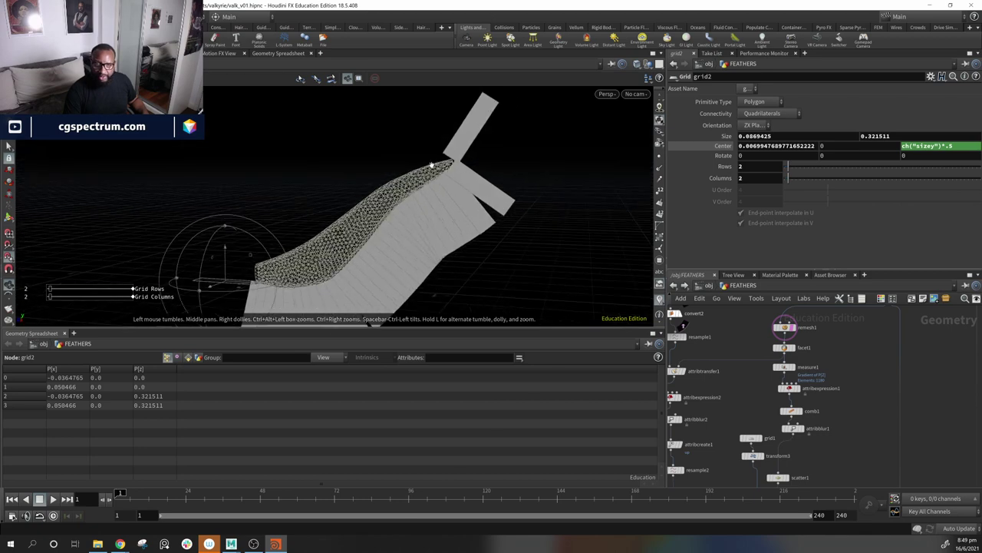
key(Escape)
drag(451, 163, 537, 198)
Step: Template copytopoints1 to compare its scattered cards with the row of edge cards
middle_drag(900, 484, 900, 372)
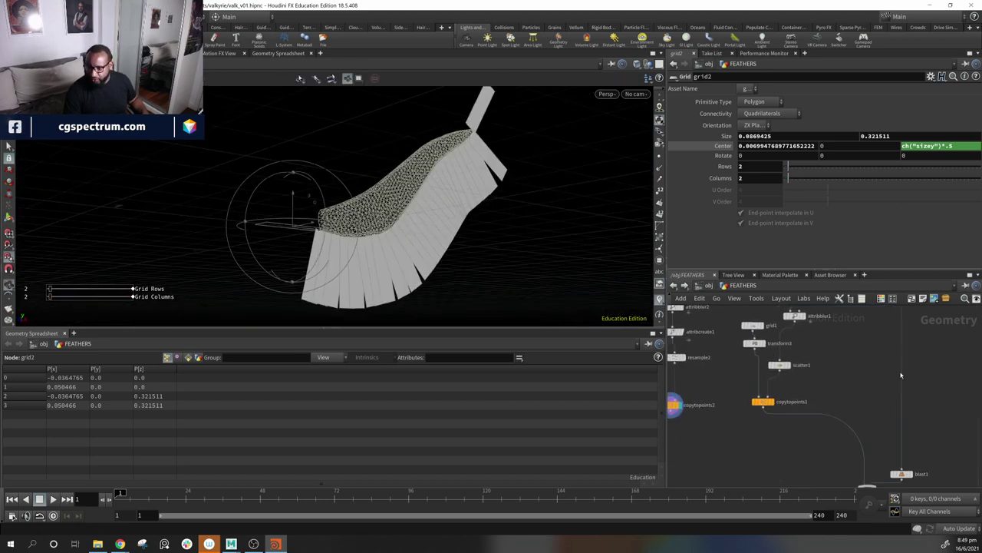
click(776, 414)
click(772, 407)
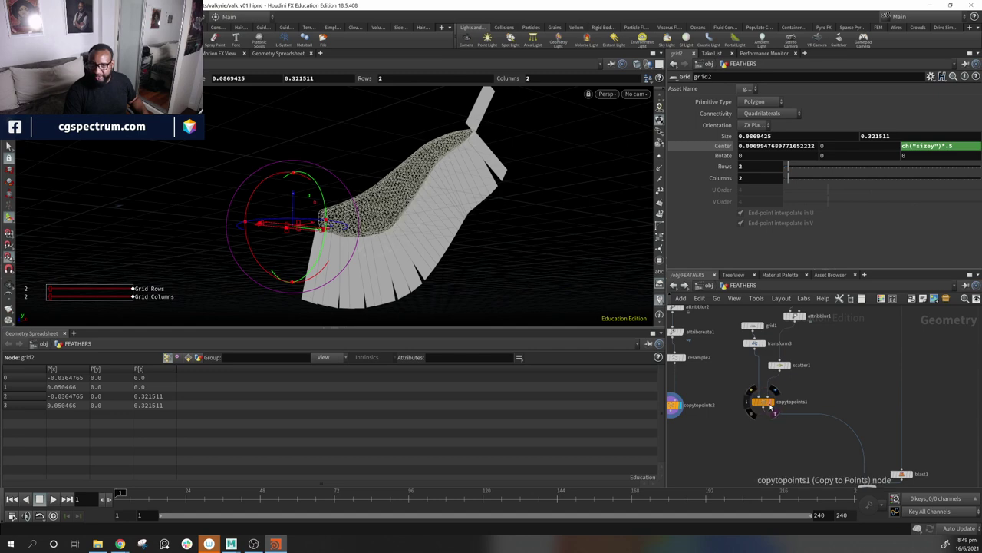
alt+drag(474, 265, 501, 269)
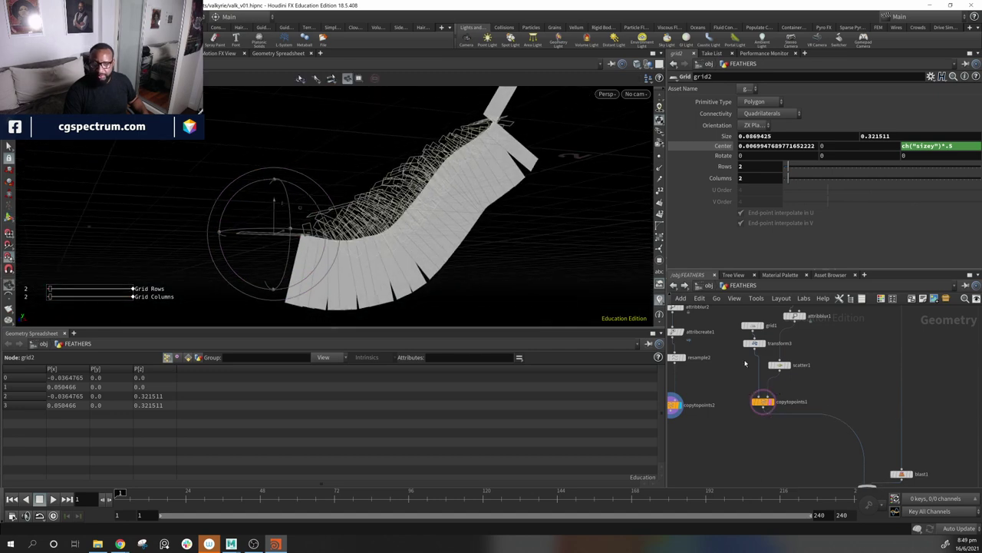
Step: Show copytopoints1's scattered cards as shaded geometry instead of wireframe, alongside the row of edge cards
click(772, 405)
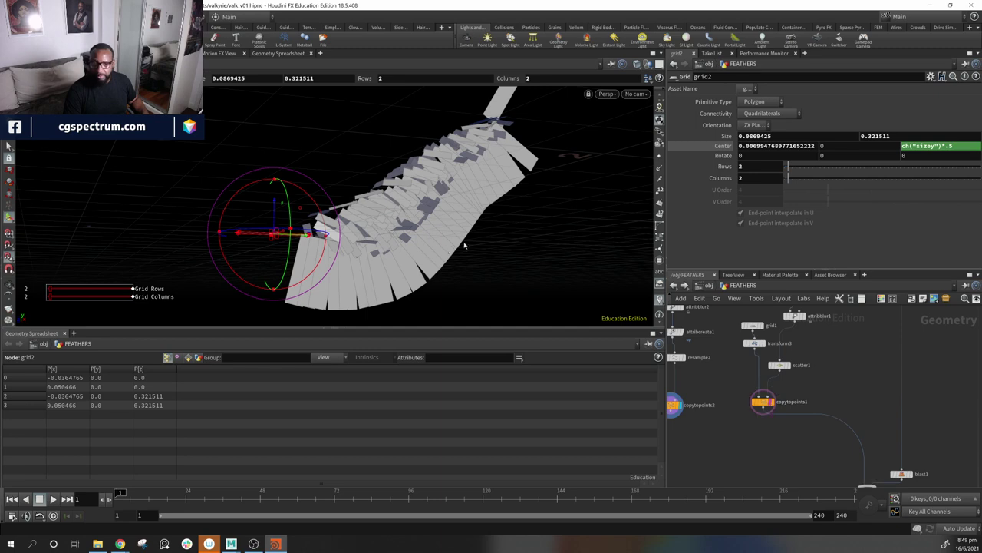
key(Escape)
mouse_move(493, 213)
mouse_down()
mouse_move(355, 241)
mouse_move(374, 198)
mouse_move(478, 171)
mouse_move(483, 211)
mouse_up()
Step: Shrink the scattered cards by resizing grid1 to about 0.0386 by 0.0594
click(759, 325)
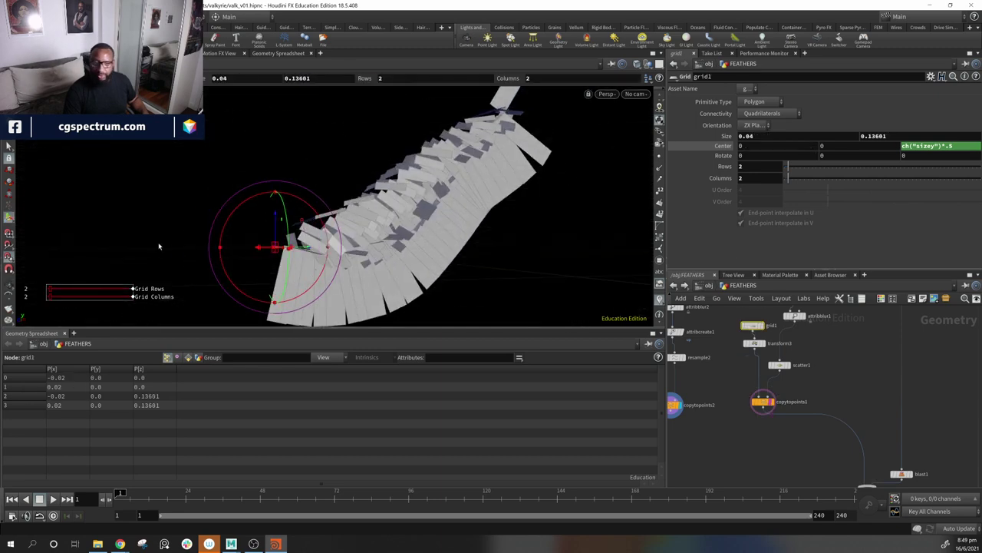
alt+drag(160, 246, 182, 267)
drag(262, 264, 281, 258)
scroll(292, 271, up, 3)
key(Return)
key(Escape)
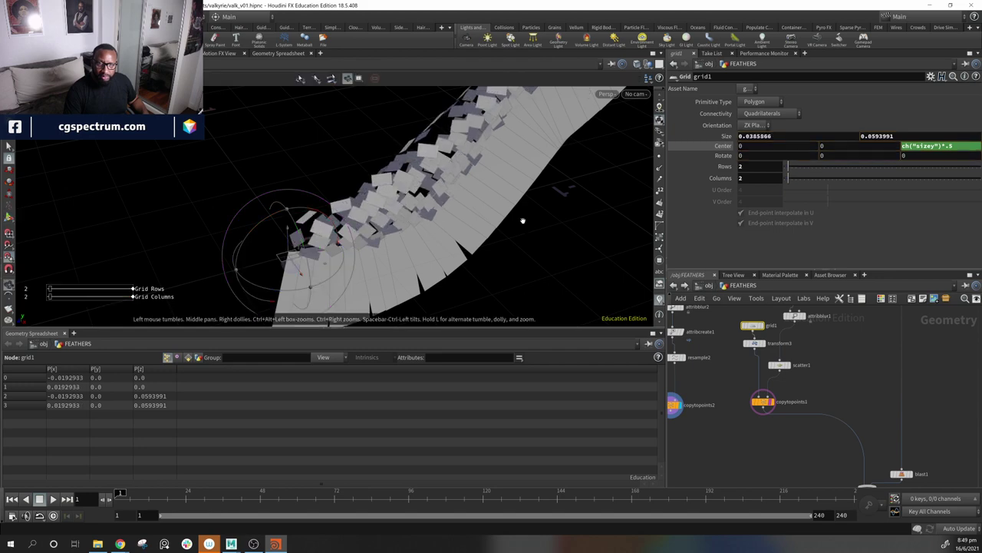
Step: Examine the resized cards from several angles, compare them with the wing reference photo in Chrome, and return to Houdini
drag(523, 221, 418, 211)
right_drag(418, 211, 336, 206)
drag(336, 205, 369, 138)
drag(365, 258, 363, 236)
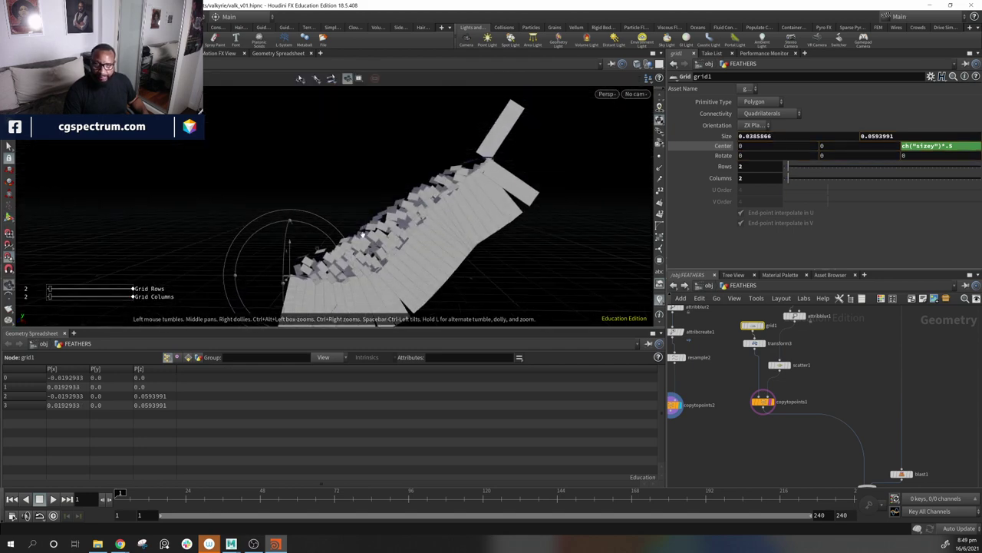
alt+middle_drag(440, 239, 448, 188)
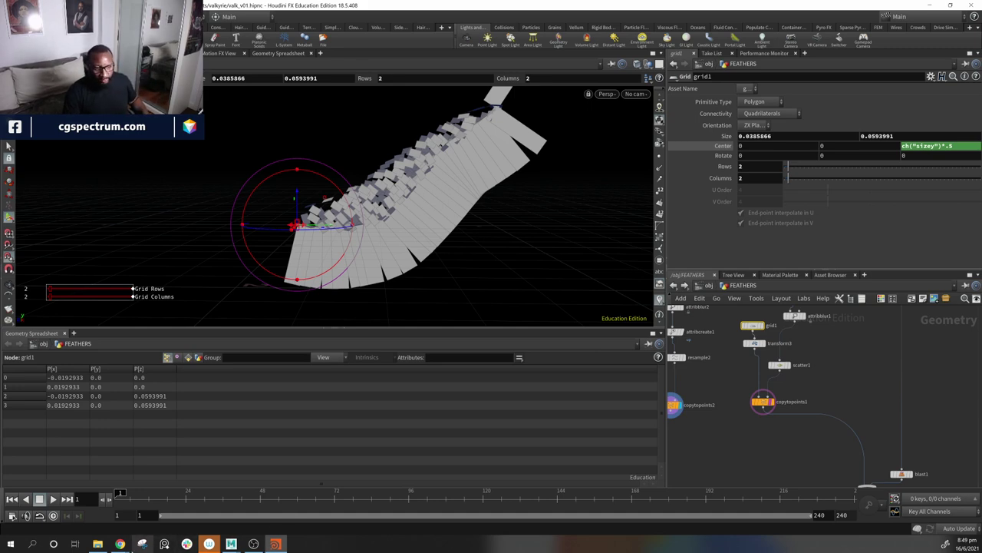
mouse_move(119, 543)
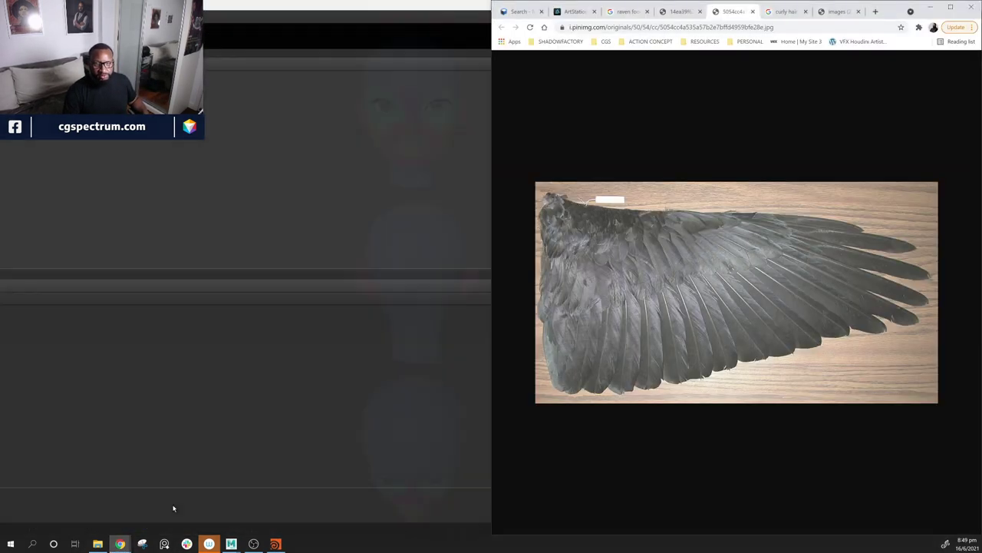
click(173, 508)
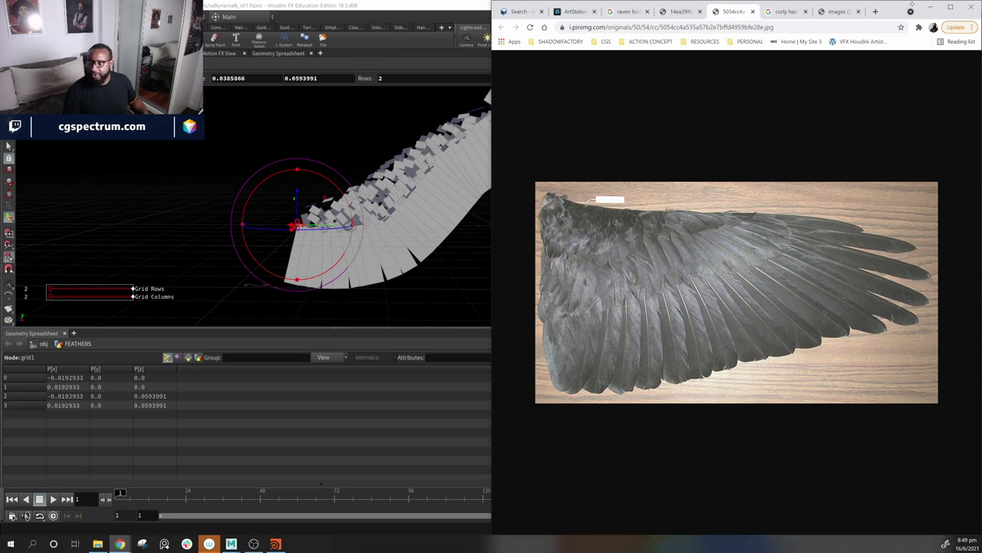
click(929, 8)
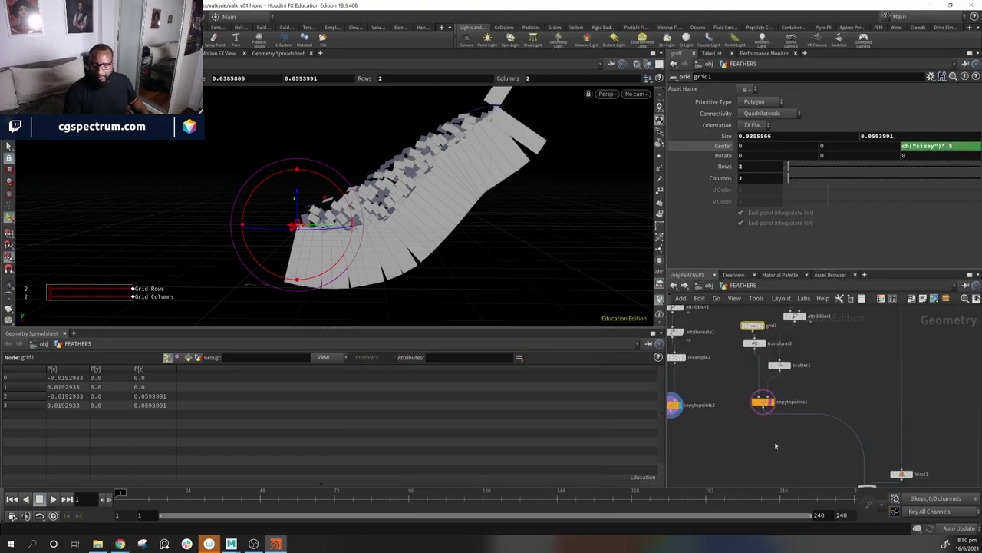
Step: Enable the Curve U Attribute output, named curveu, on resample2
middle_drag(775, 445, 905, 509)
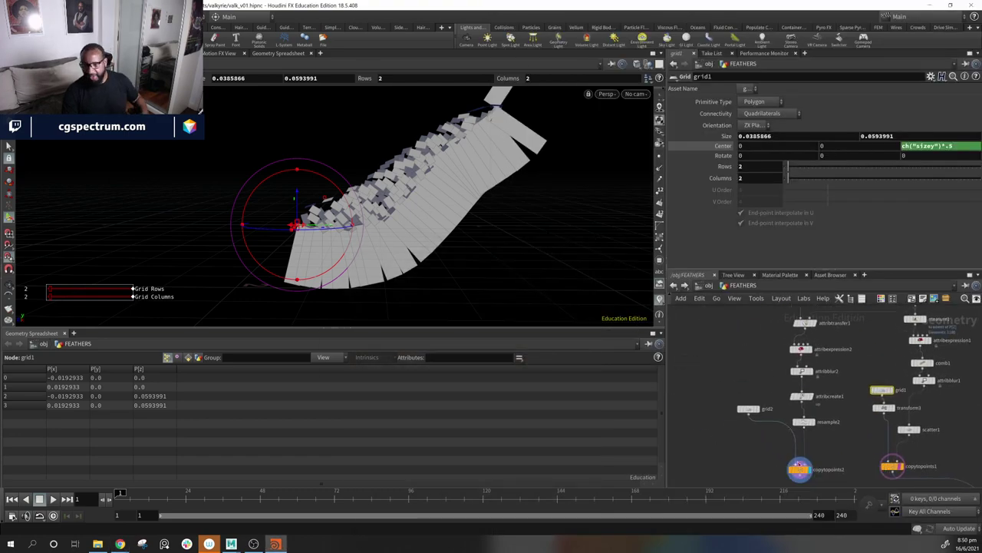
drag(438, 189, 480, 235)
middle_drag(480, 235, 516, 206)
middle_drag(837, 432, 862, 388)
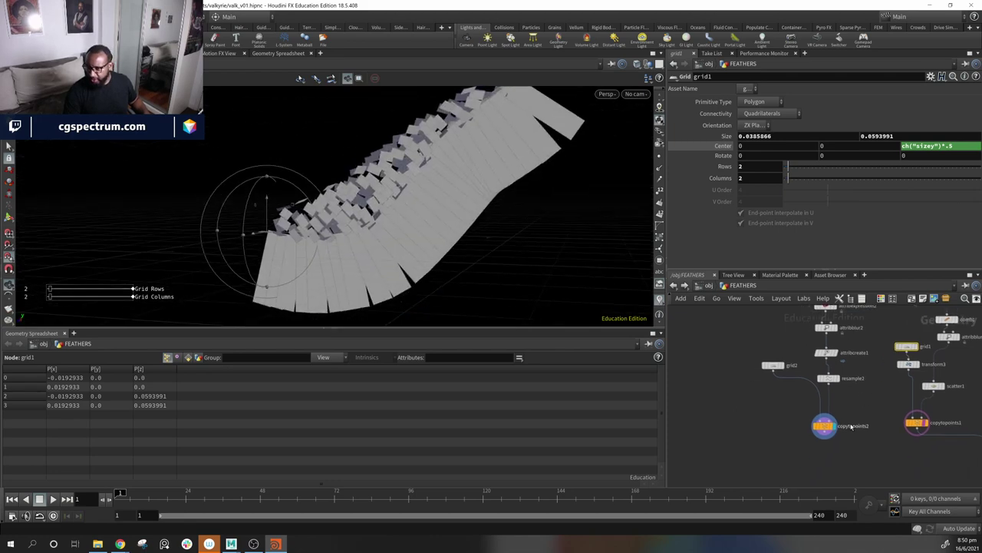
click(829, 377)
scroll(728, 219, down, 1)
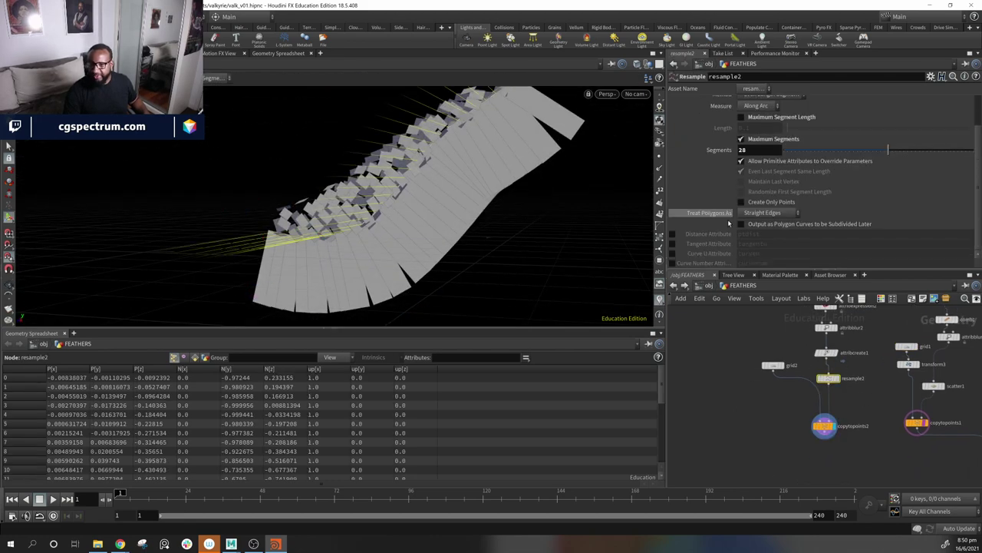
click(672, 254)
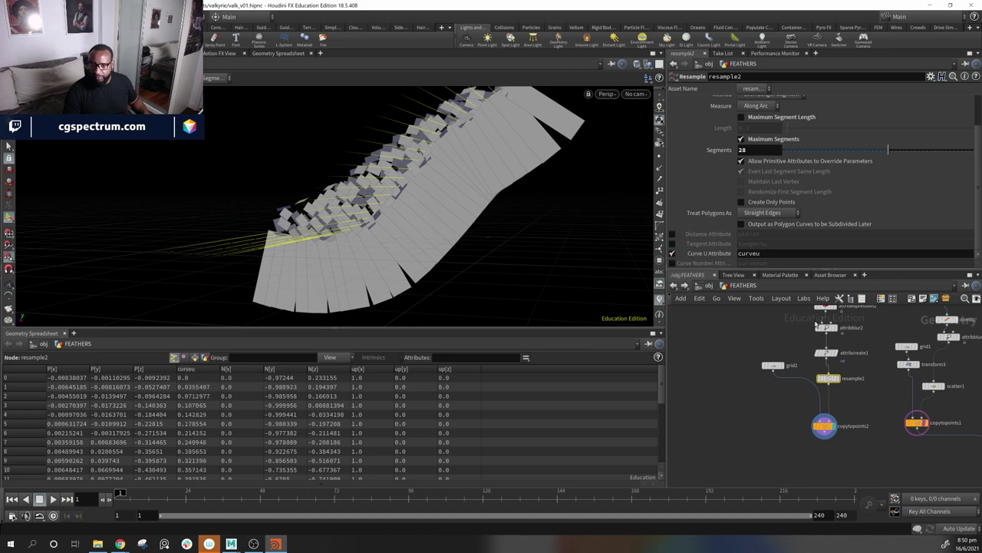
Step: Move copytopoints2 and grid2 lower in the network to make room below resample2
middle_drag(860, 427, 872, 408)
drag(834, 409, 836, 425)
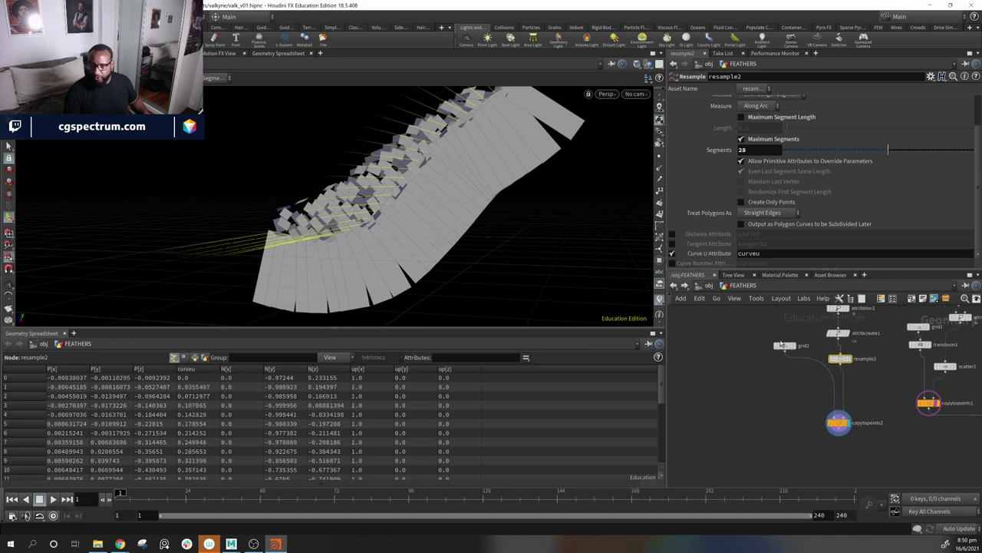
drag(781, 345, 750, 377)
drag(278, 237, 266, 235)
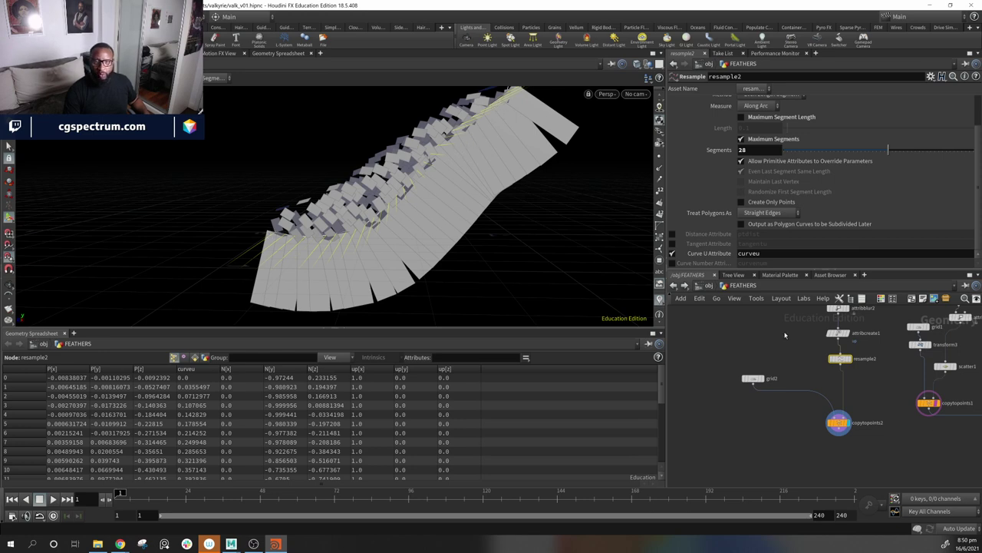
Step: Insert an Attribute Remap node between resample2 and copytopoints2
middle_drag(874, 377, 868, 388)
key(Tab)
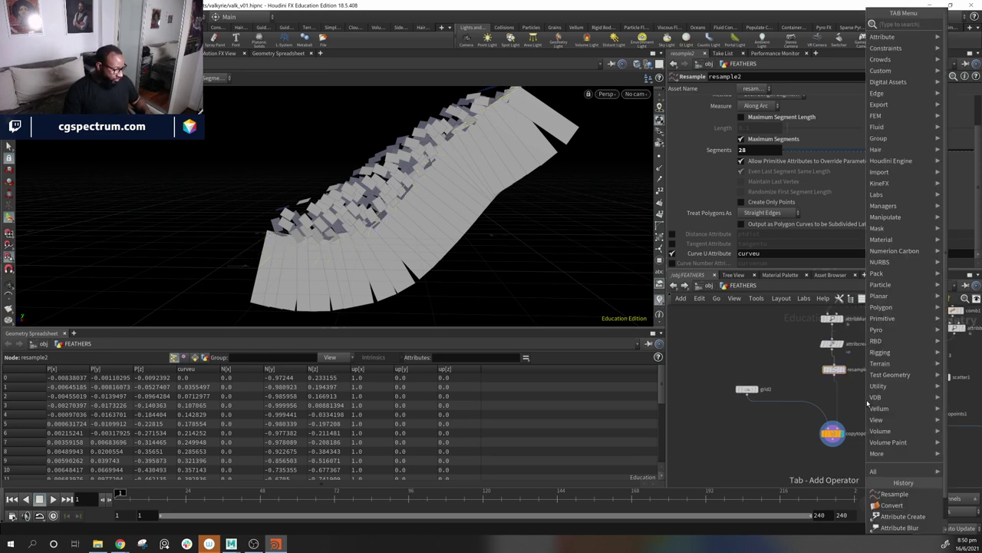
text(rem)
key(Down)
key(Down)
key(Down)
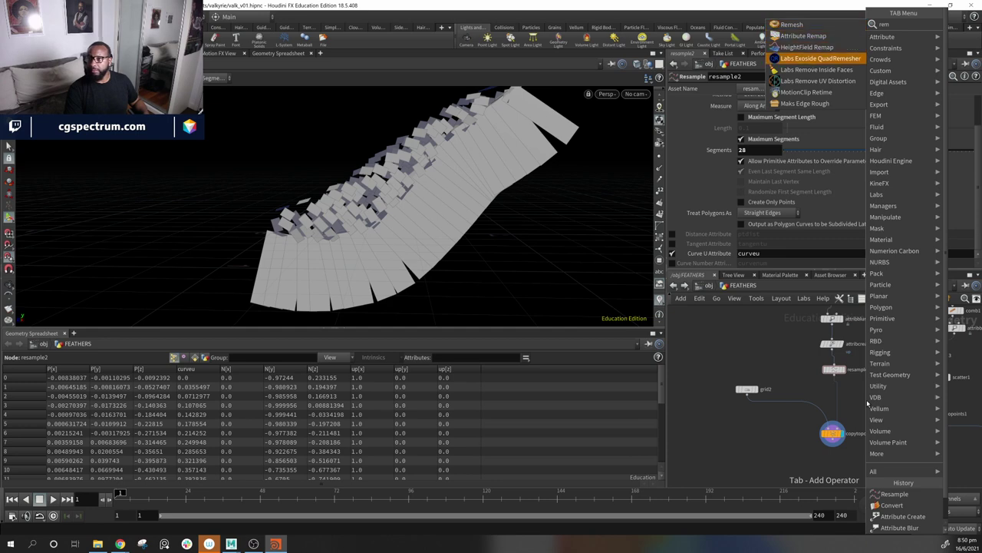
key(Down)
key(Up)
key(Up)
key(Up)
key(Return)
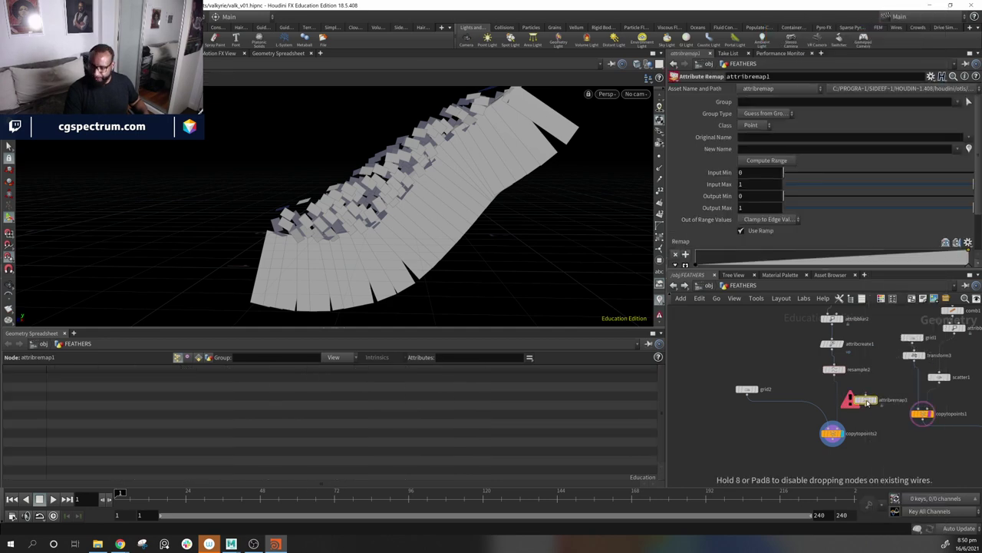
click(845, 401)
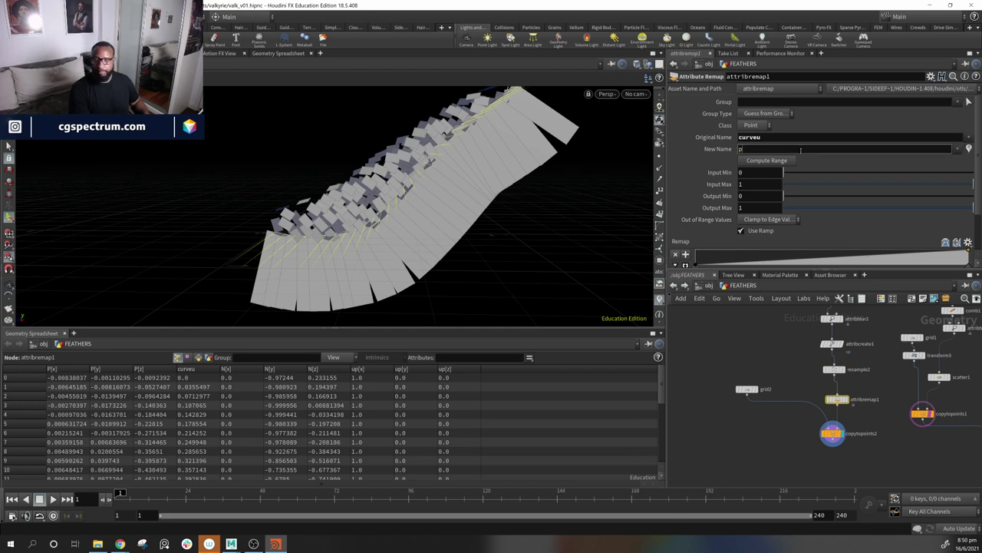
Step: Remap the curveu attribute into a new attribute named pscale on attribremap1
key(Return)
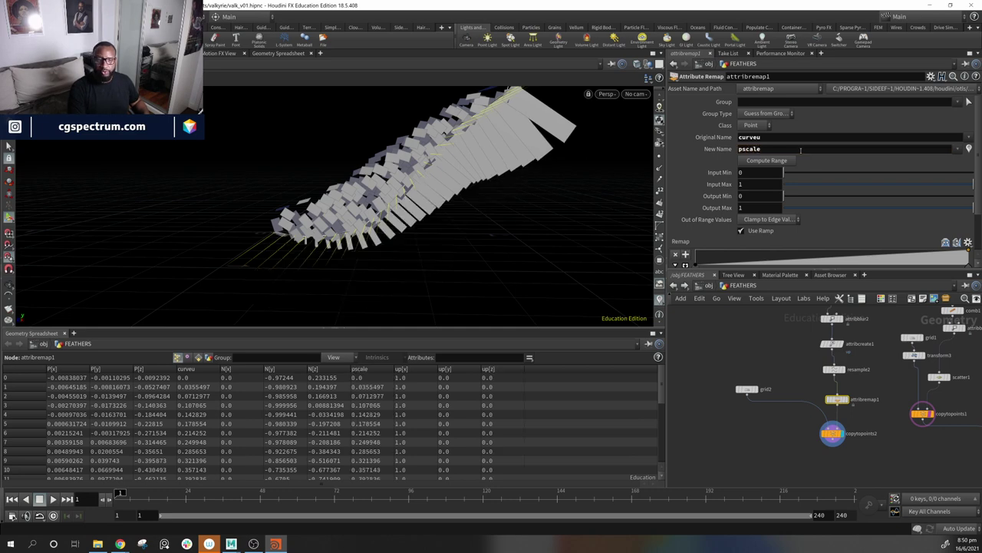
drag(420, 273, 414, 245)
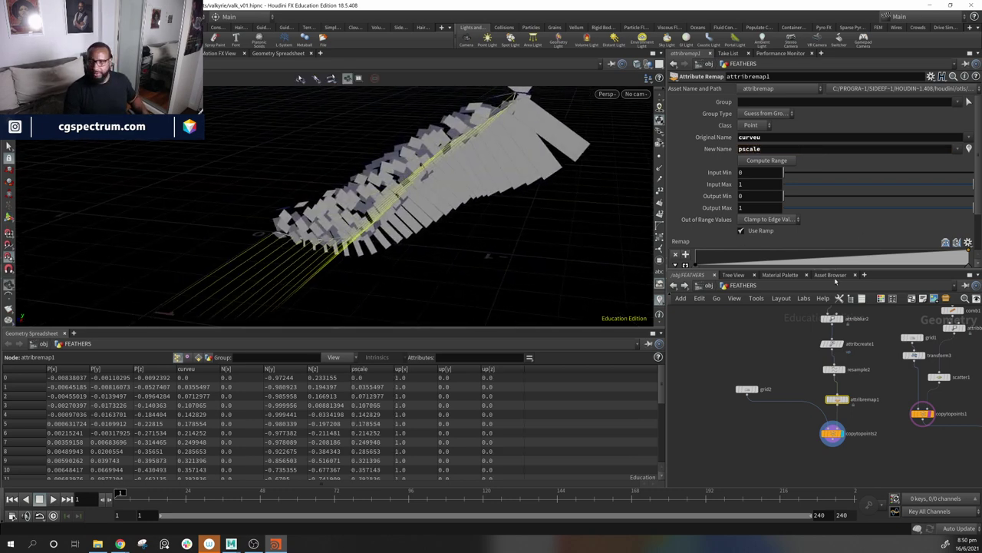
Step: Reshape the remap ramp to rise from about 0.47 at the start, peak near the end and drop off at the last point
click(946, 243)
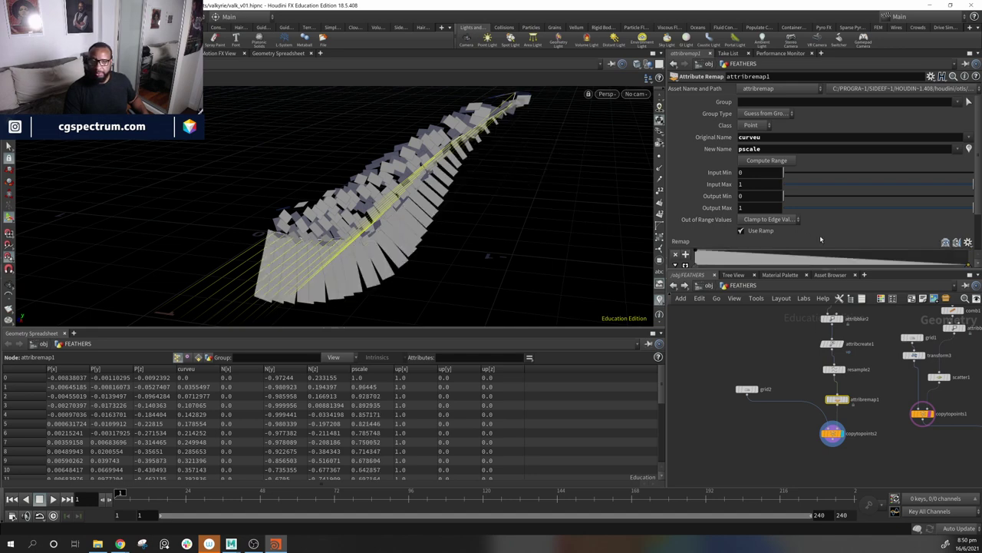
click(945, 242)
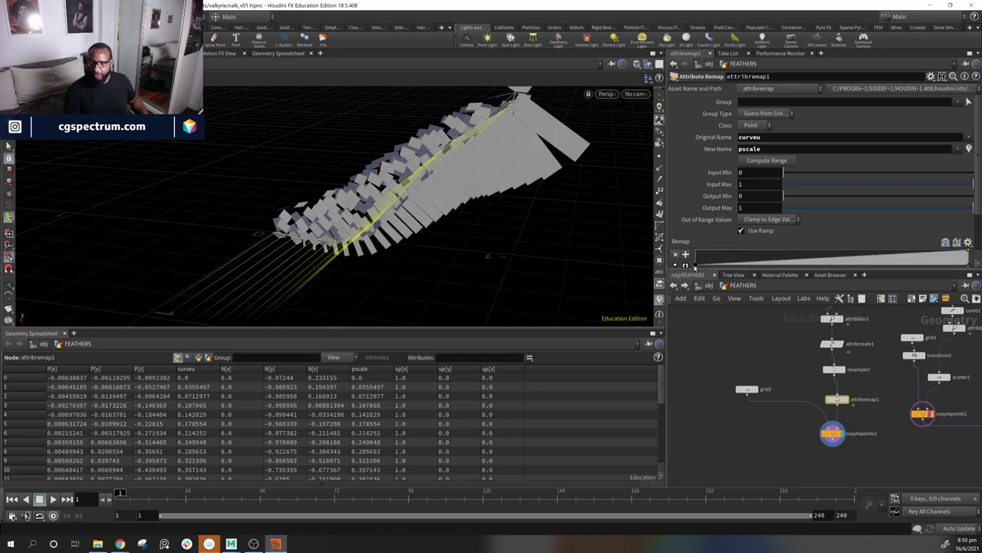
drag(696, 265, 933, 251)
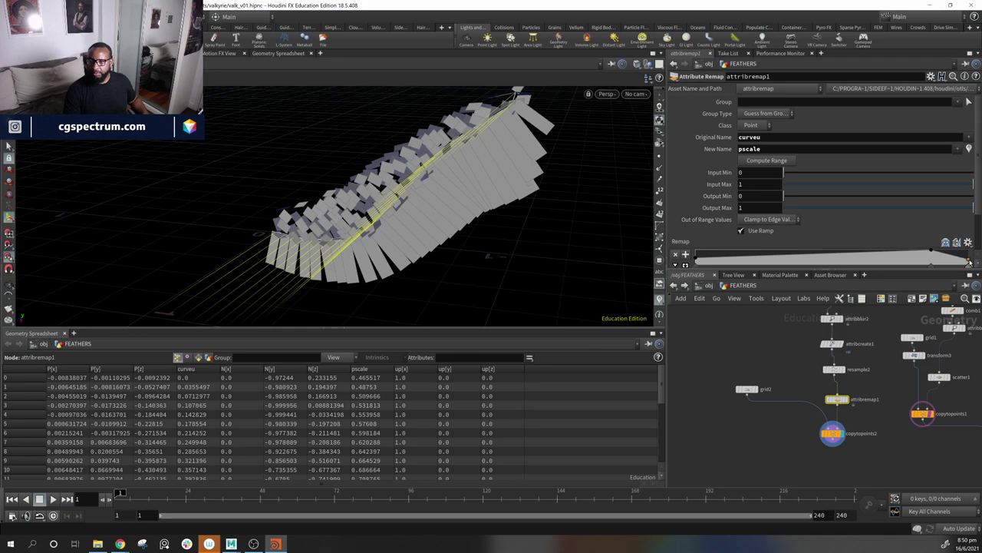
drag(645, 221, 397, 181)
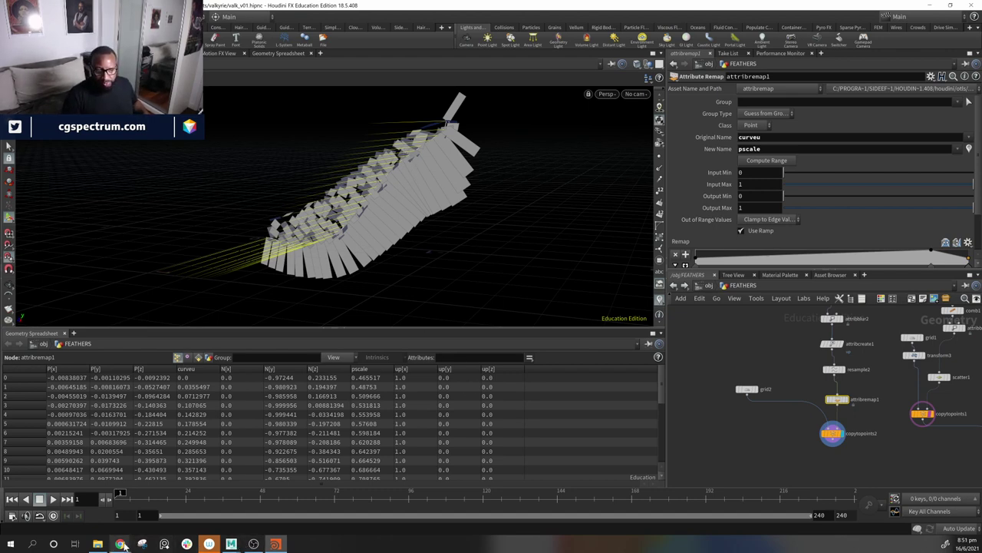
Step: Switch to Chrome's wing reference photo and mark each edge feather's direction with arrows from its tip back through the wing
mouse_move(125, 543)
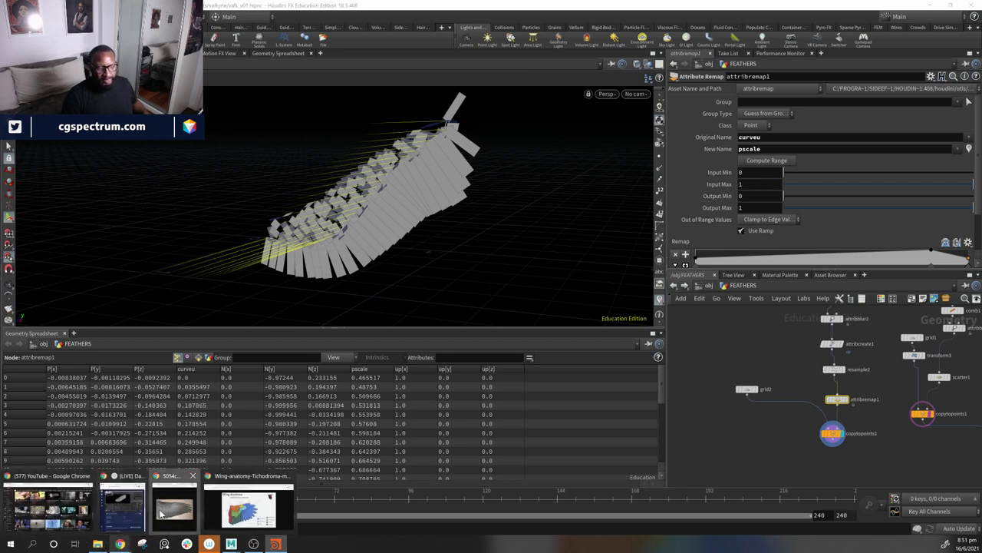
click(161, 502)
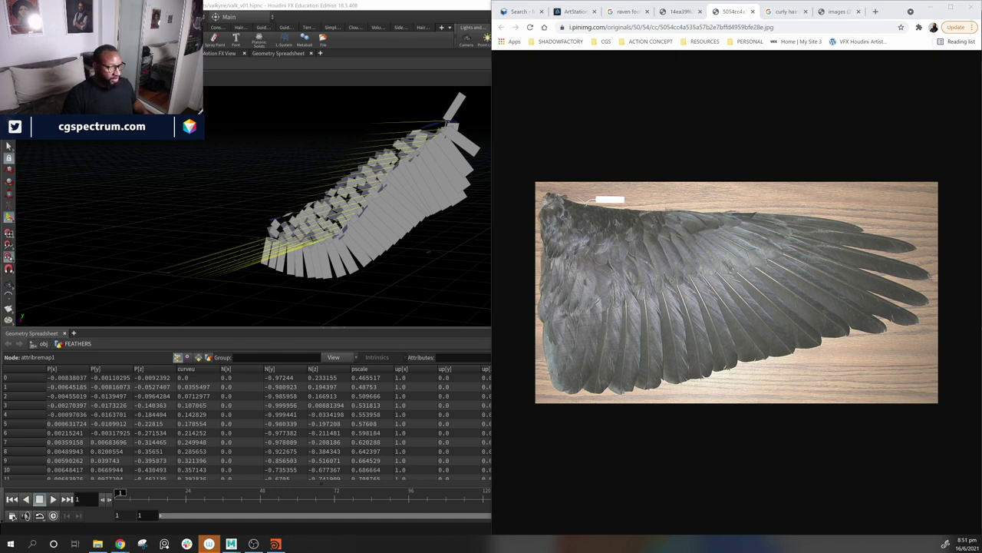
drag(581, 229, 614, 93)
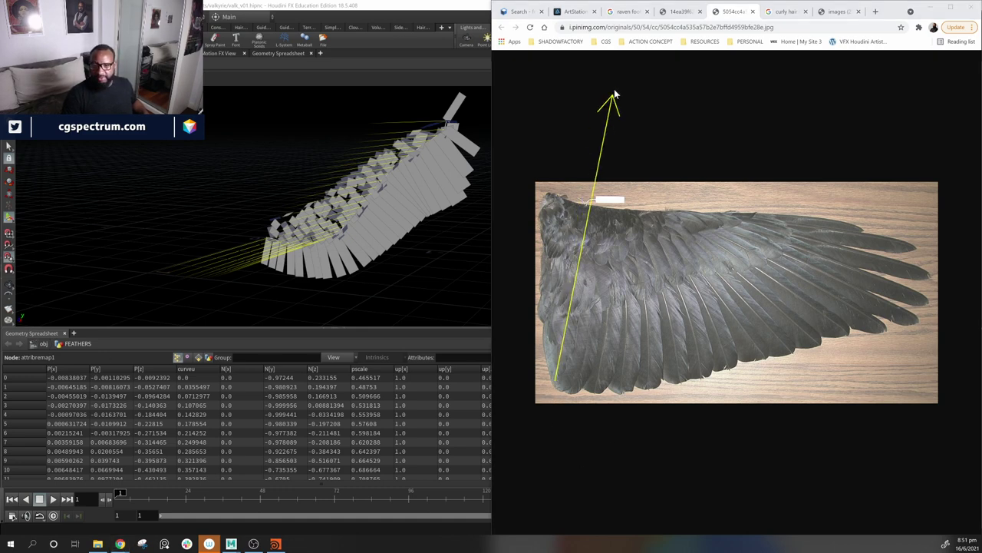
drag(570, 389, 648, 71)
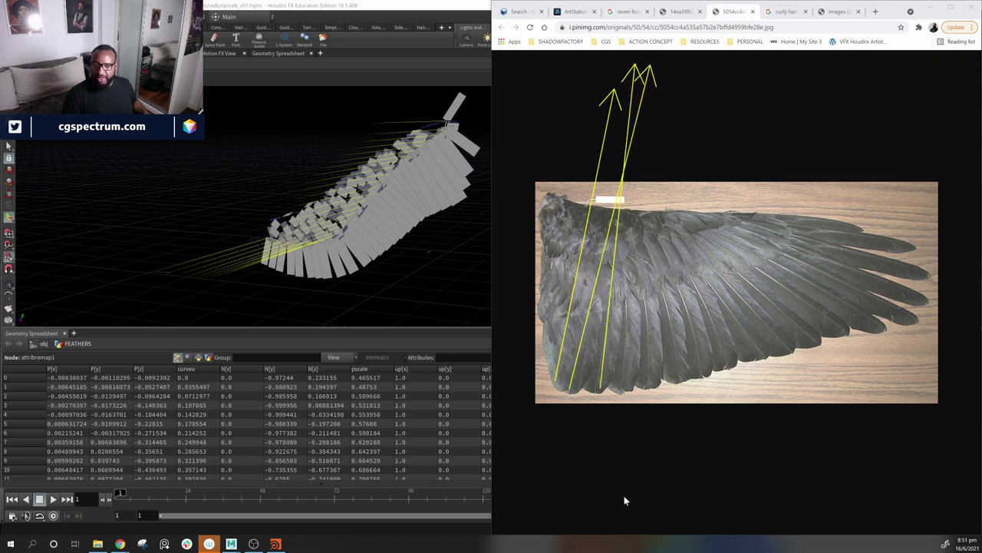
drag(614, 388, 625, 114)
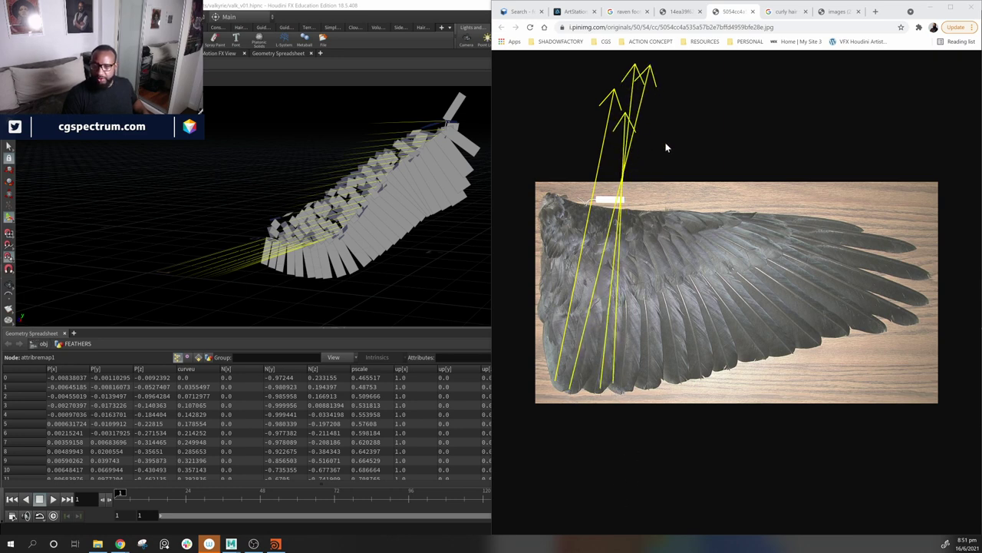
drag(656, 153, 641, 46)
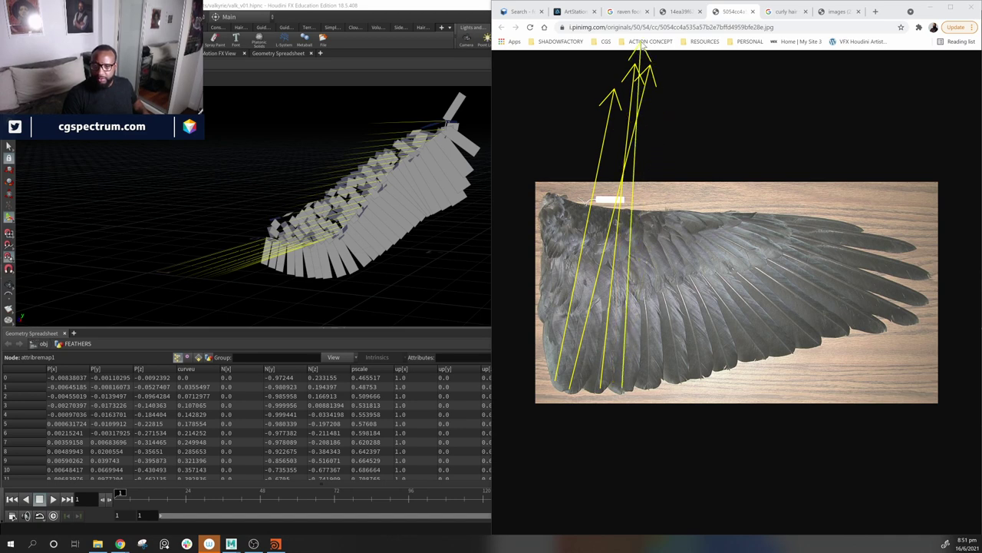
drag(655, 225, 643, 29)
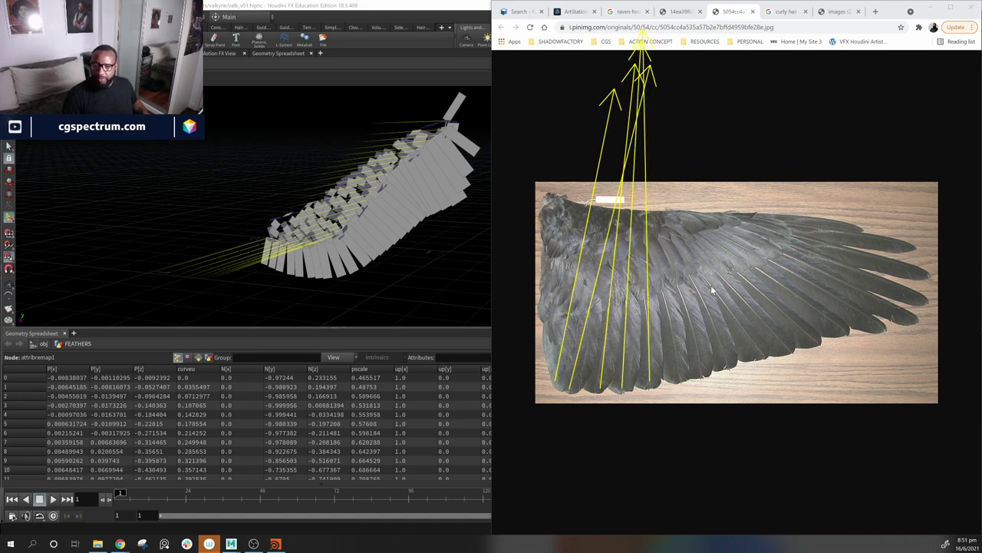
drag(656, 201, 643, 55)
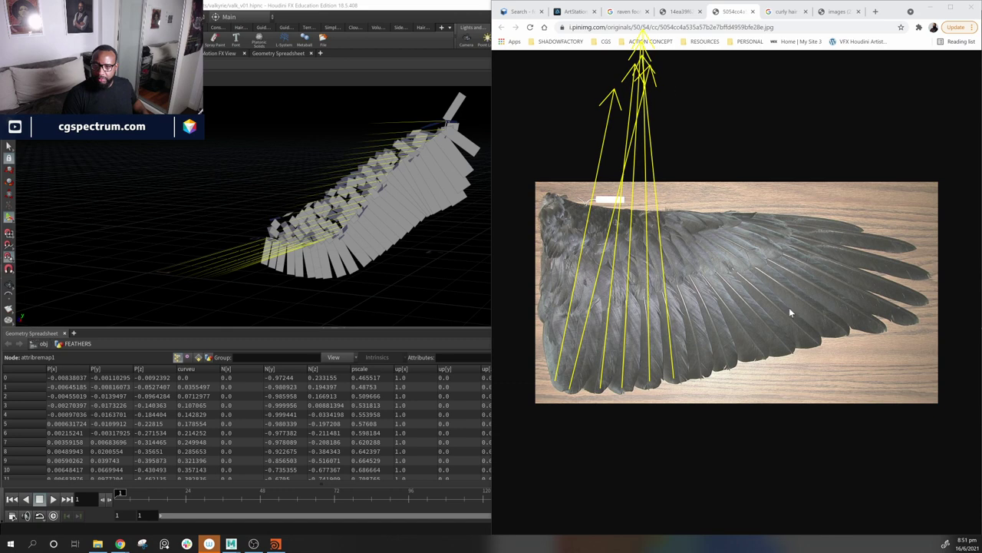
drag(700, 380, 644, 42)
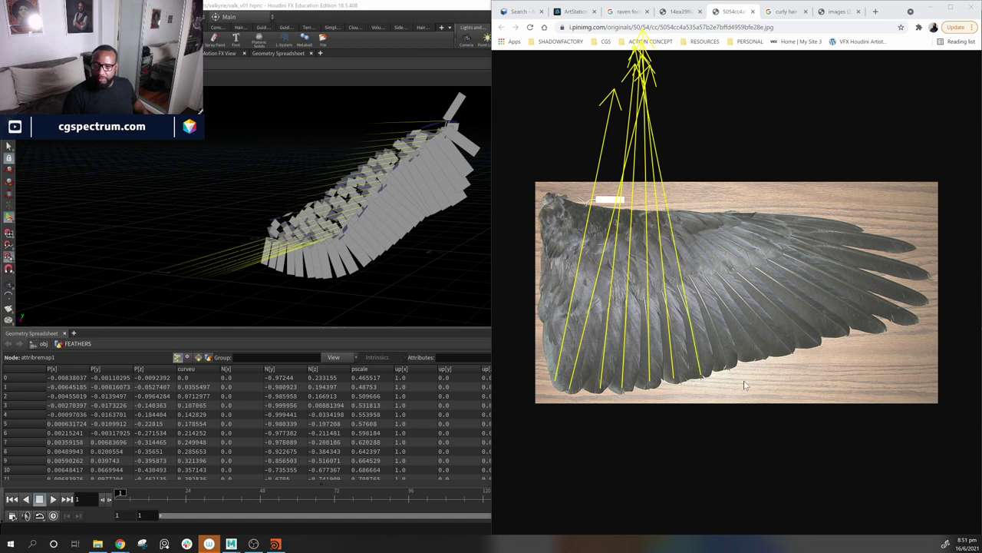
mouse_move(723, 373)
mouse_down()
mouse_move(646, 85)
mouse_move(607, 44)
mouse_up()
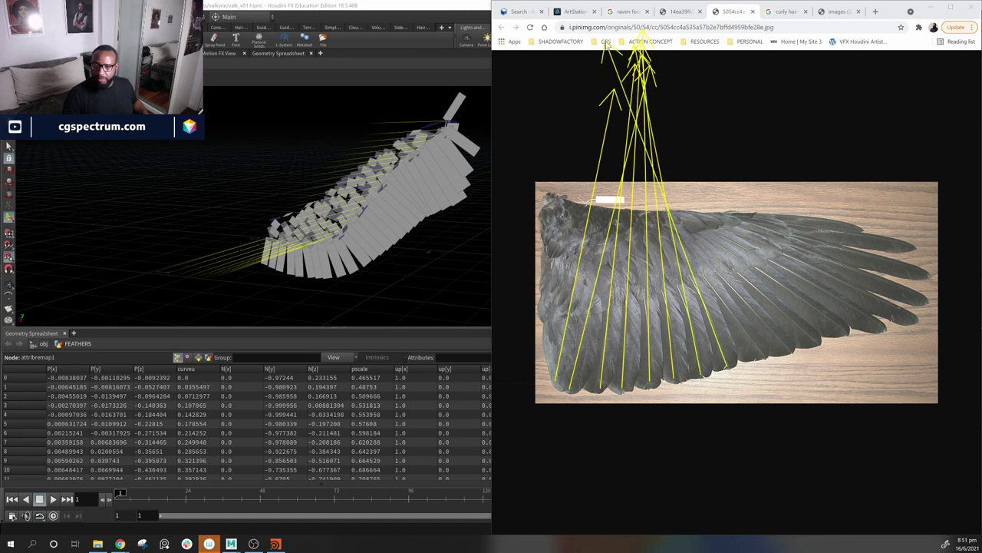
drag(619, 141, 545, 57)
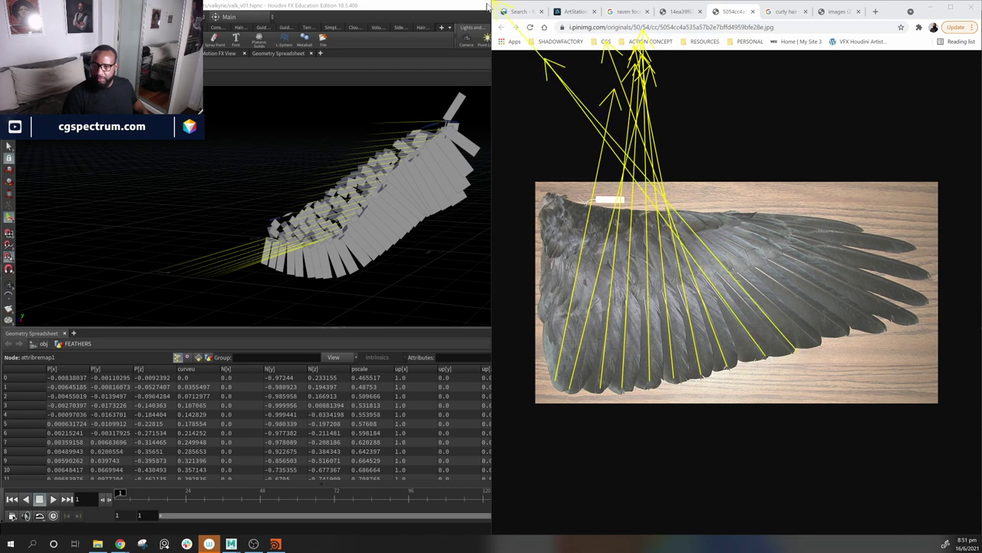
drag(482, 21, 706, 331)
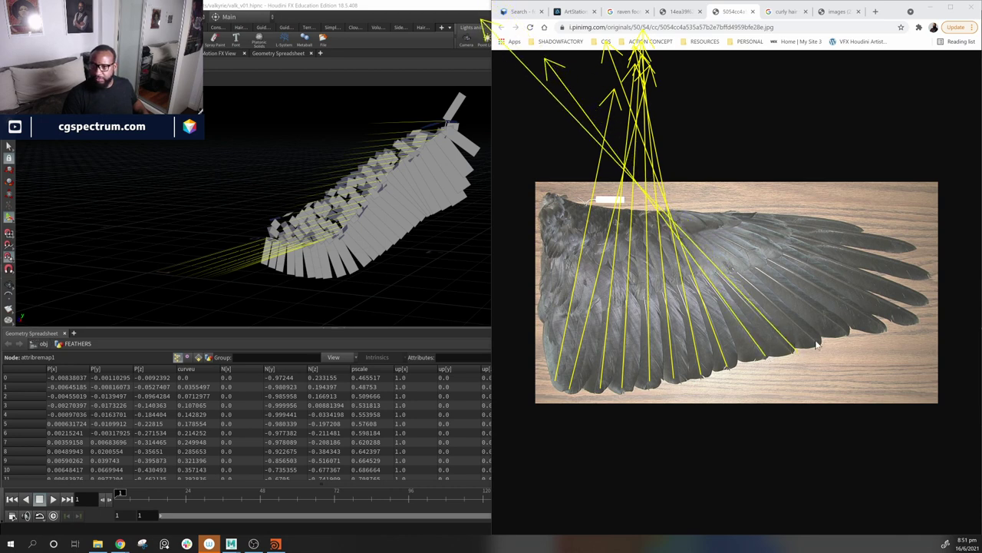
mouse_move(818, 347)
mouse_down()
mouse_move(537, 126)
mouse_move(497, 67)
mouse_up()
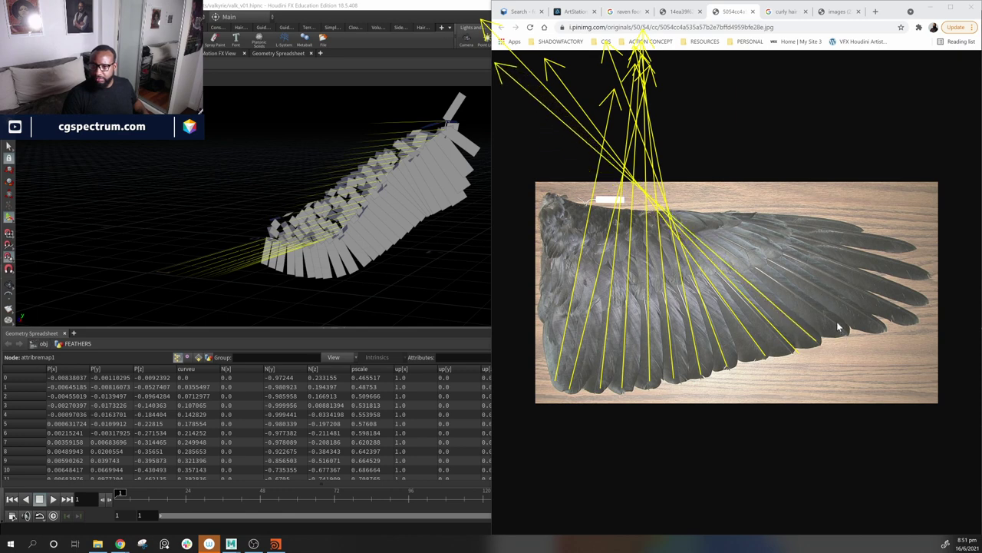
drag(838, 327, 471, 113)
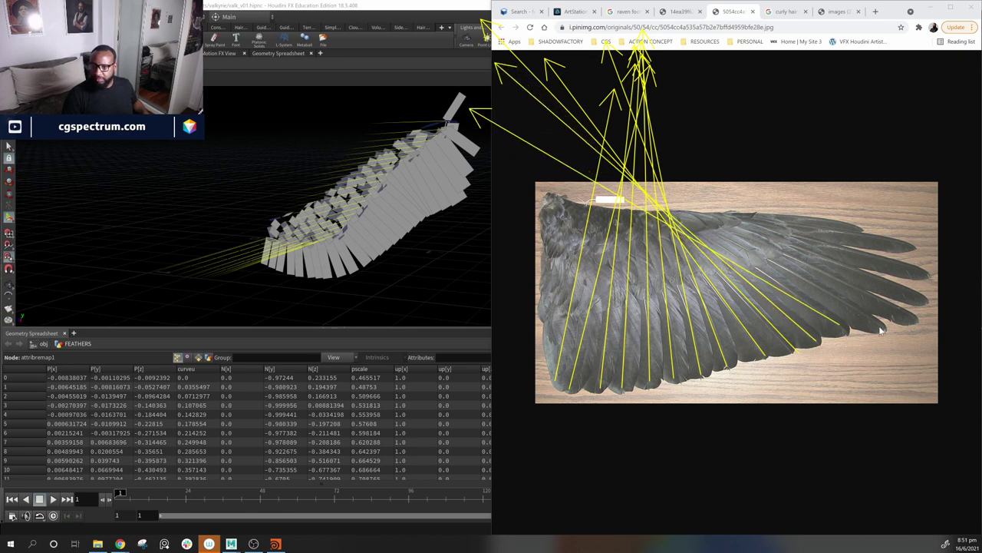
drag(881, 329, 411, 125)
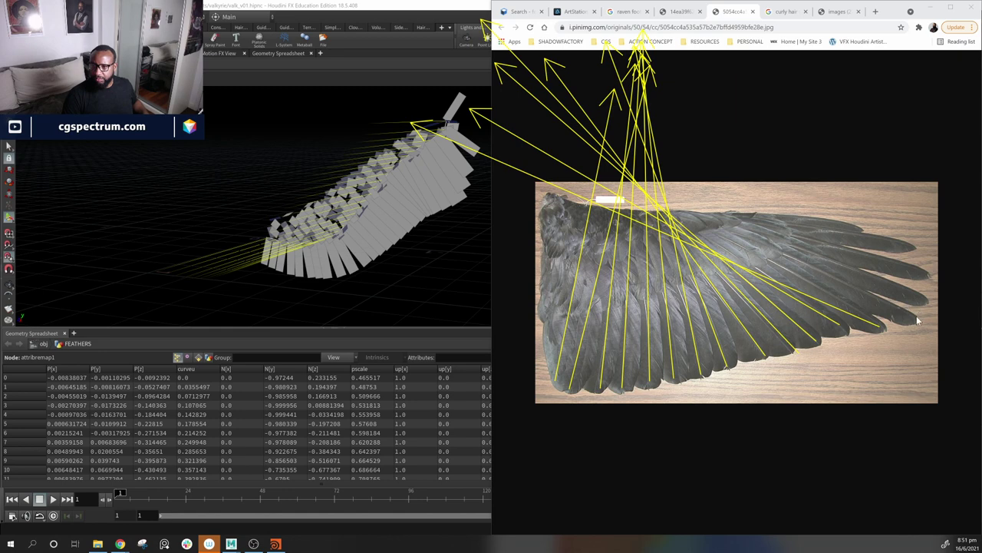
drag(917, 321, 387, 161)
drag(923, 301, 373, 125)
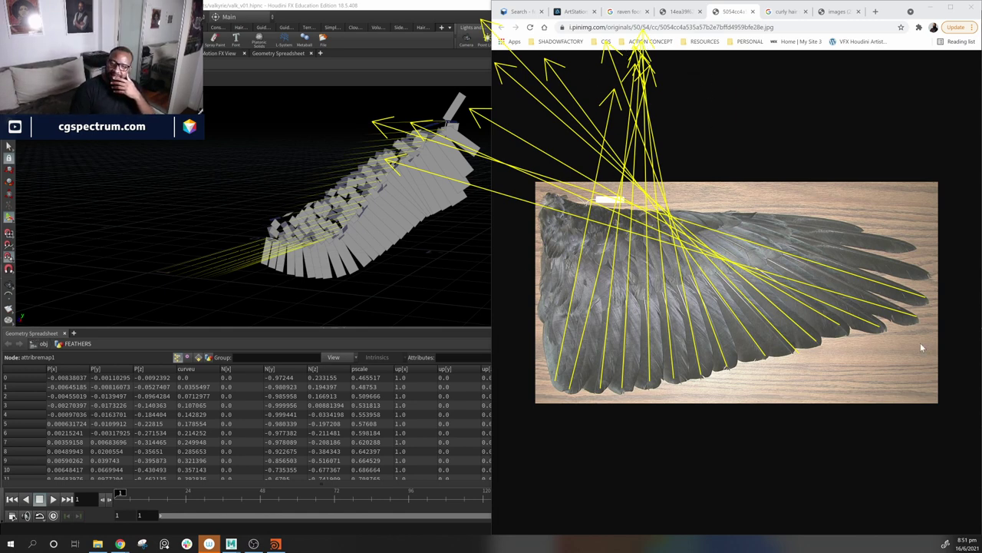
Step: Mark the feathers' outward fanning direction with arrows on the wing reference photo, then clear all the arrows
mouse_move(595, 274)
mouse_down()
mouse_move(633, 249)
mouse_move(821, 349)
mouse_up()
mouse_move(719, 268)
mouse_down()
mouse_move(775, 292)
mouse_move(980, 337)
mouse_up()
drag(821, 272, 981, 270)
drag(745, 227, 925, 228)
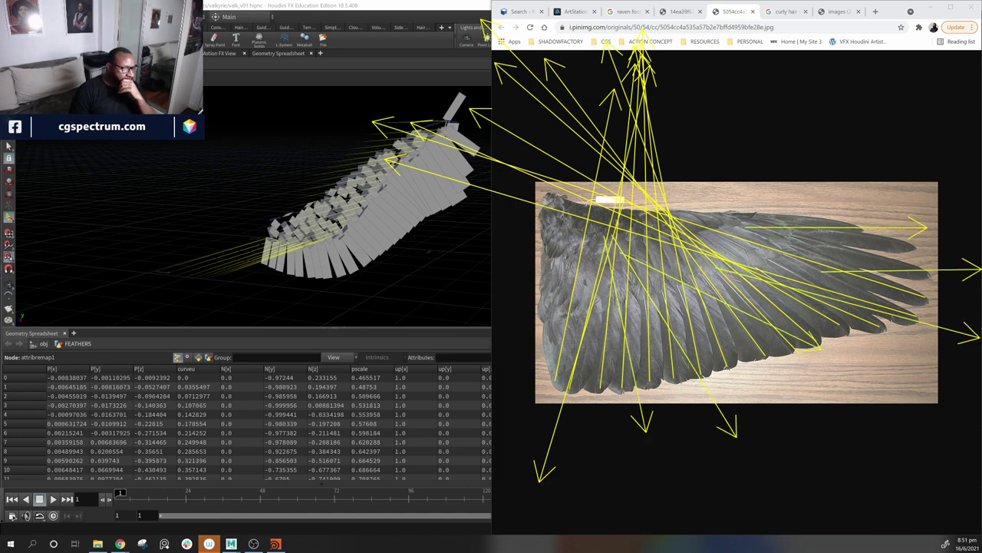
key(Escape)
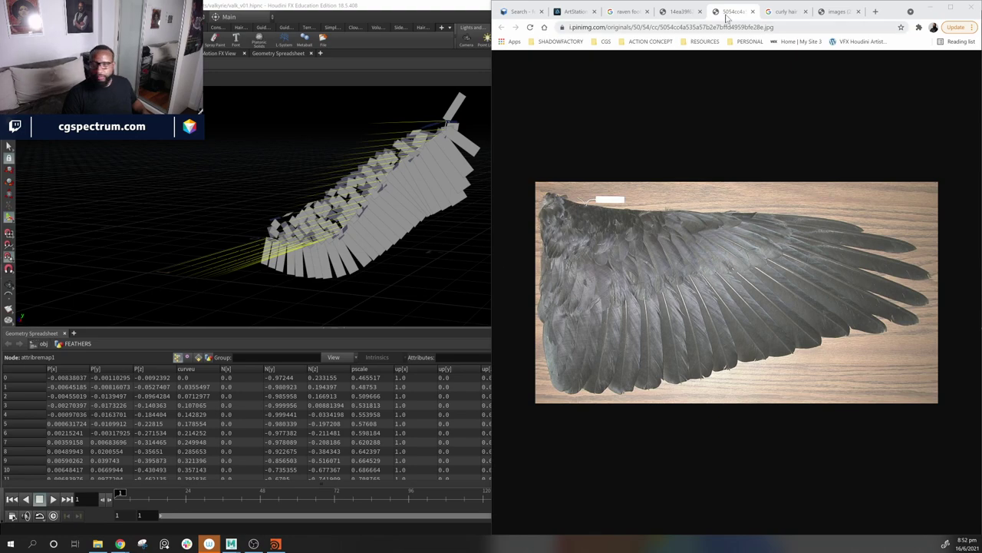
Step: Return to Houdini and examine the copytopoints1 cards, the remesh1 mesh and the attribblur1 settings
click(412, 5)
mouse_move(465, 209)
alt+mouse_down()
mouse_move(614, 197)
mouse_move(397, 199)
mouse_move(422, 269)
mouse_move(384, 223)
mouse_move(456, 211)
alt+mouse_up()
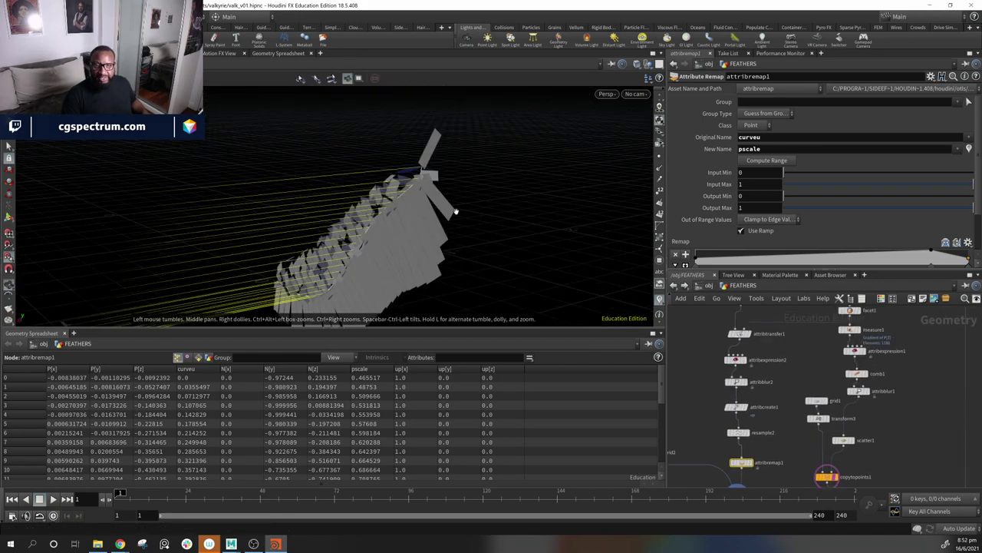
drag(388, 197, 450, 185)
click(836, 477)
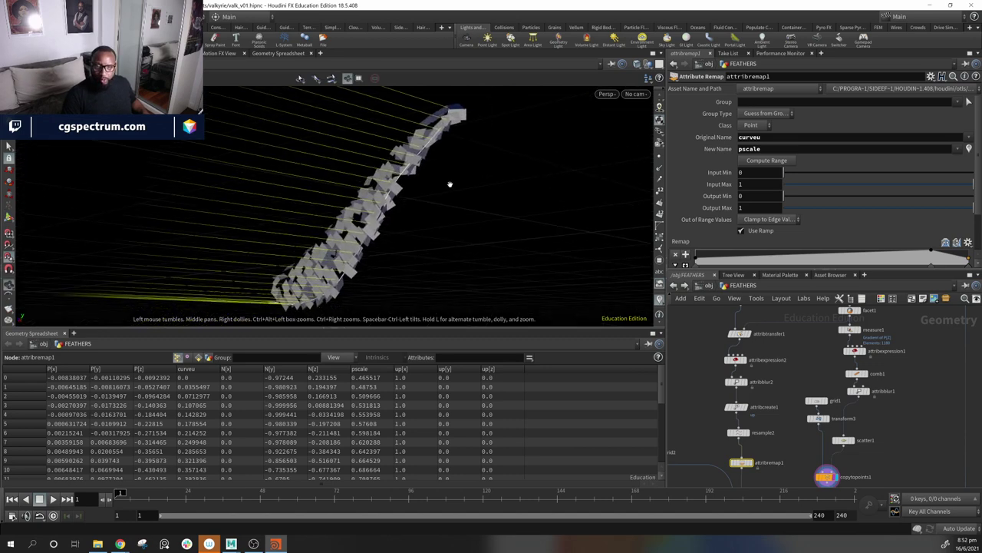
middle_drag(880, 408, 864, 458)
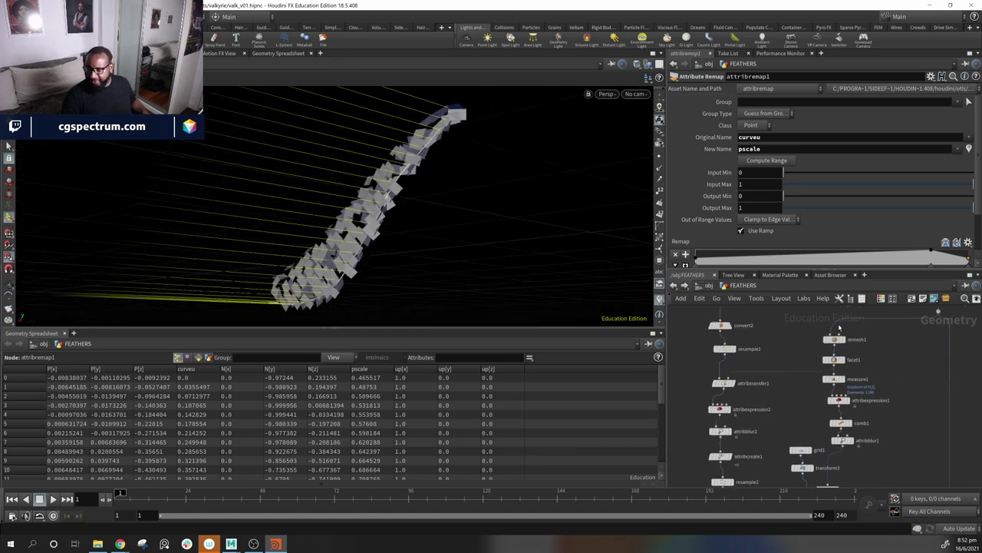
click(846, 343)
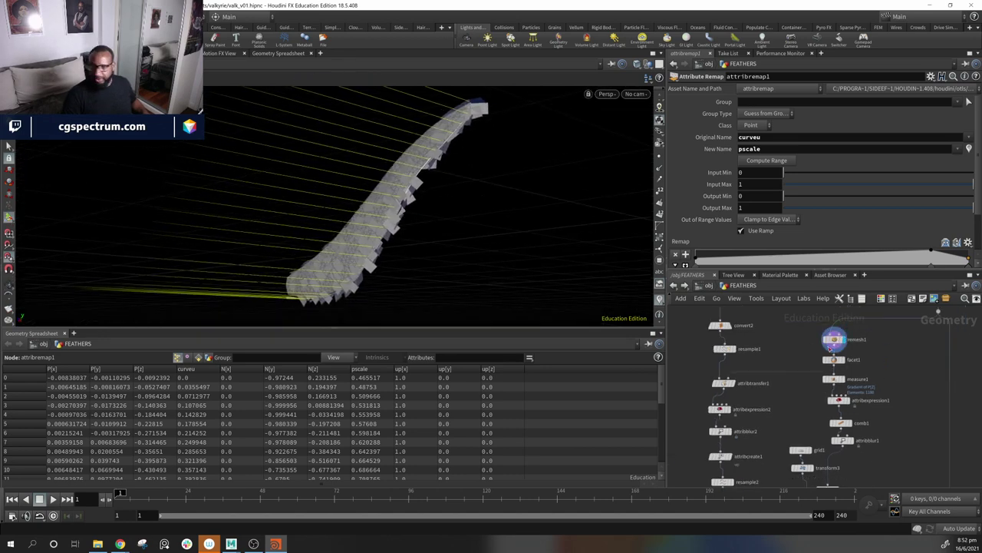
click(834, 340)
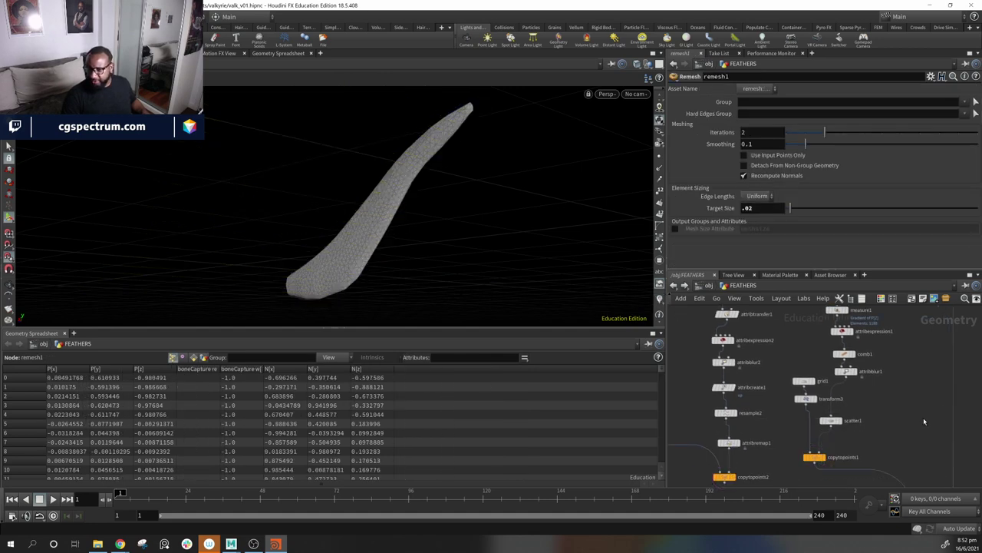
middle_drag(905, 413, 879, 399)
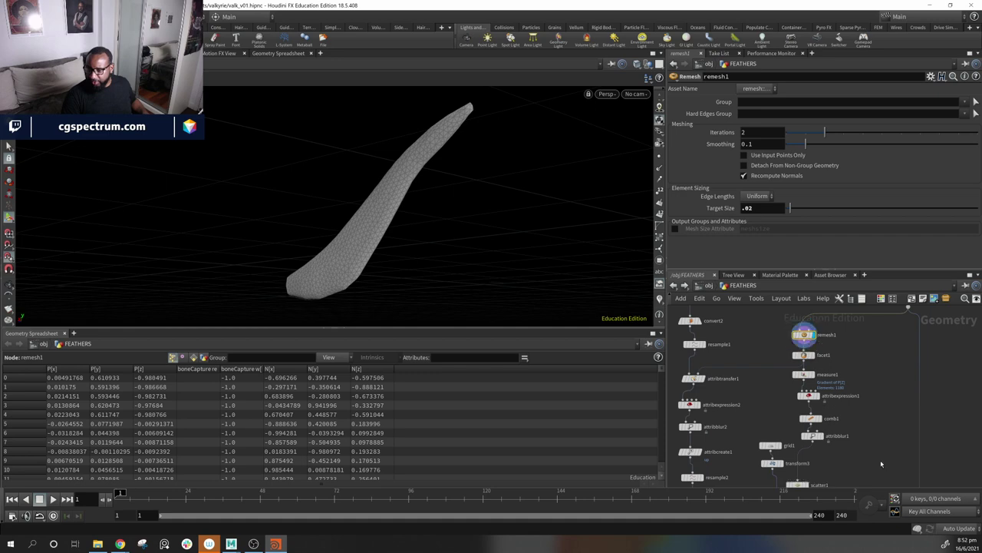
middle_drag(817, 417, 828, 366)
click(824, 374)
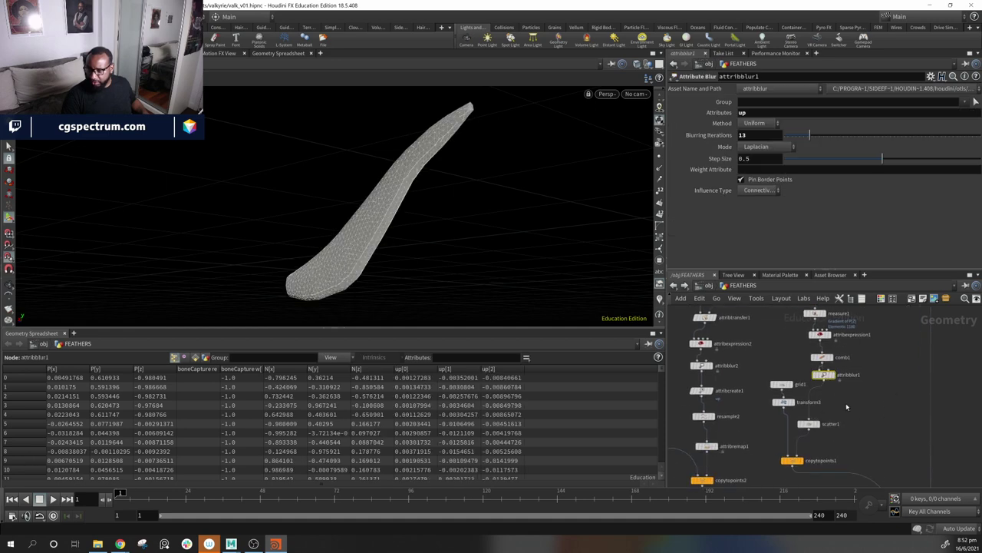
mouse_move(469, 263)
mouse_down()
mouse_move(425, 237)
mouse_move(373, 243)
mouse_move(440, 247)
mouse_move(542, 287)
mouse_move(601, 279)
mouse_move(606, 270)
mouse_move(491, 253)
mouse_move(583, 277)
mouse_move(397, 219)
mouse_move(547, 180)
mouse_up()
alt+drag(463, 275, 427, 208)
Step: Insert a Subdivide node between transform1 and remesh1 and display its result
middle_drag(863, 341, 844, 454)
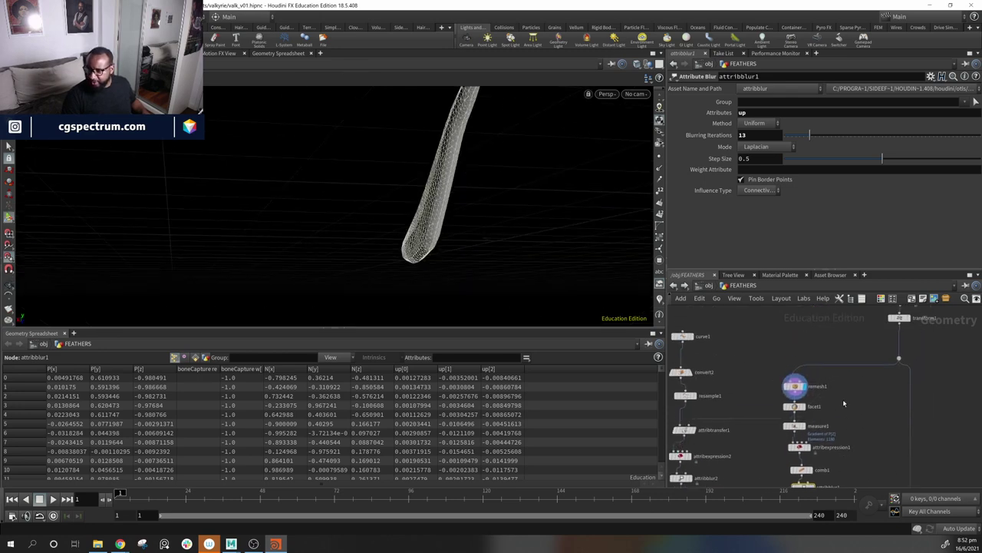
middle_drag(844, 403, 836, 422)
middle_drag(783, 381, 787, 377)
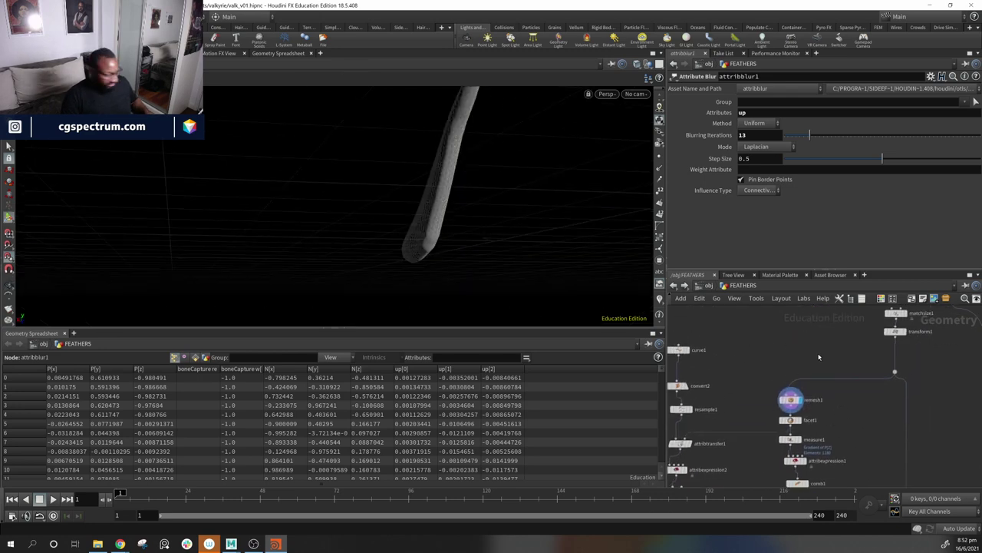
key(Tab)
text(sub)
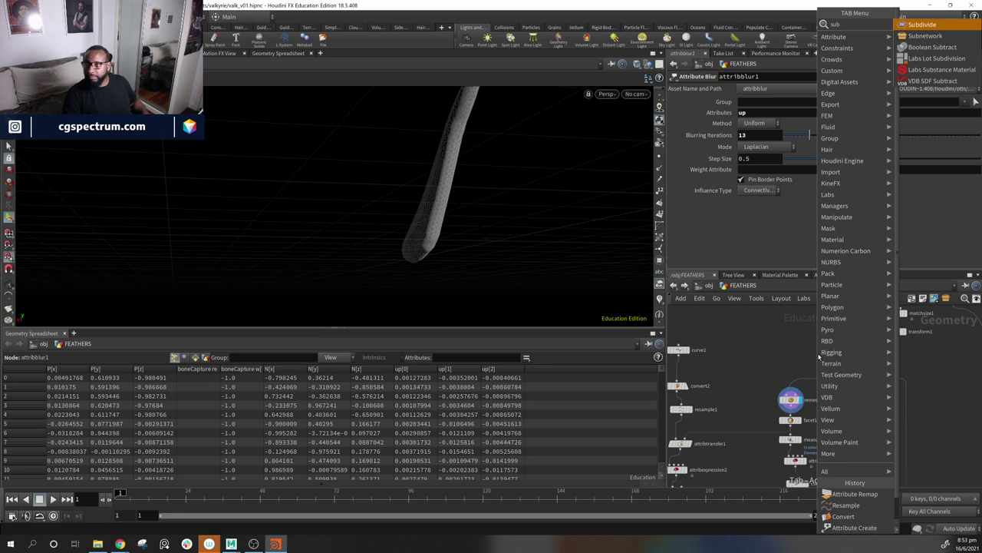
key(Return)
click(820, 357)
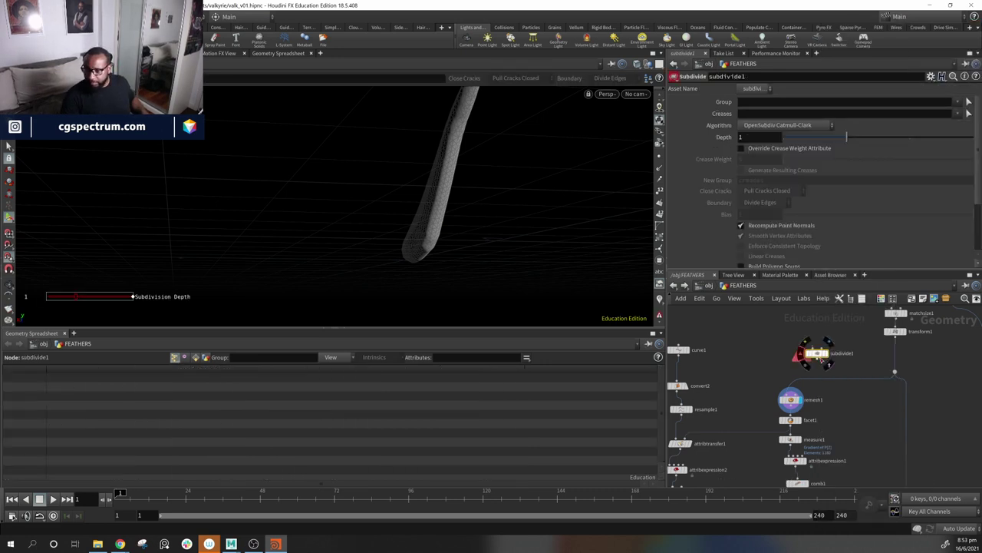
click(829, 343)
drag(818, 354, 835, 382)
Step: Set the Depth of subdivide1 to 2 and display the remesh1 mesh
alt+drag(516, 301, 614, 262)
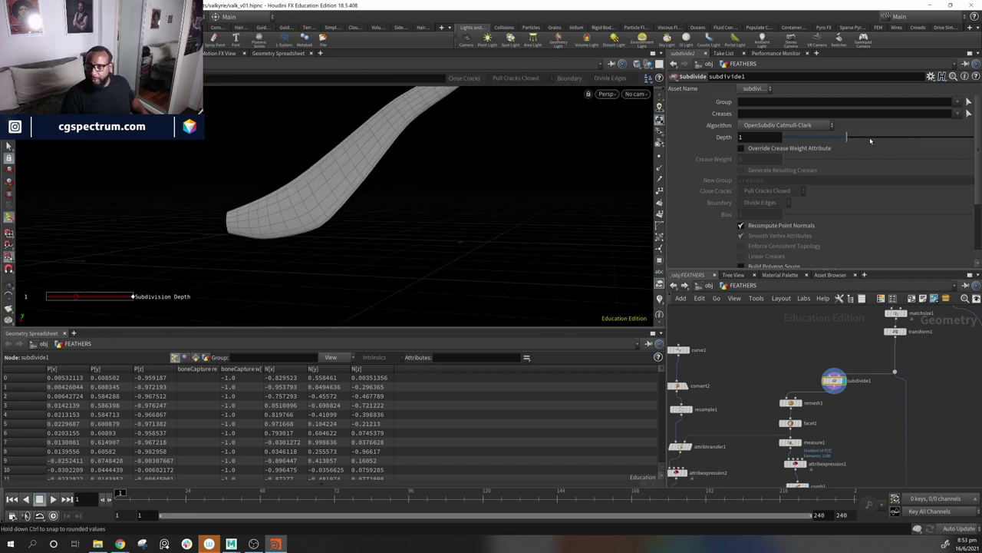
click(908, 138)
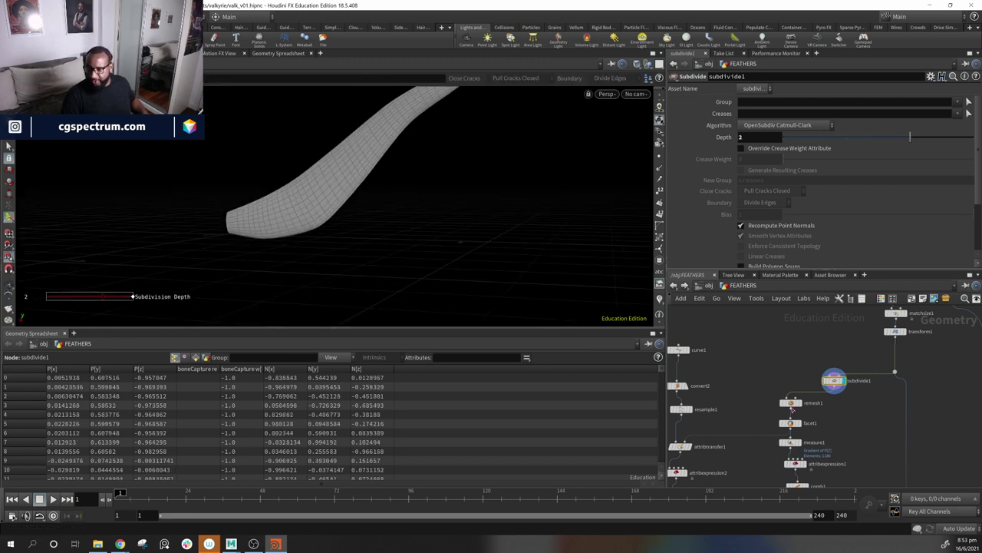
drag(532, 280, 424, 167)
middle_drag(792, 423, 827, 396)
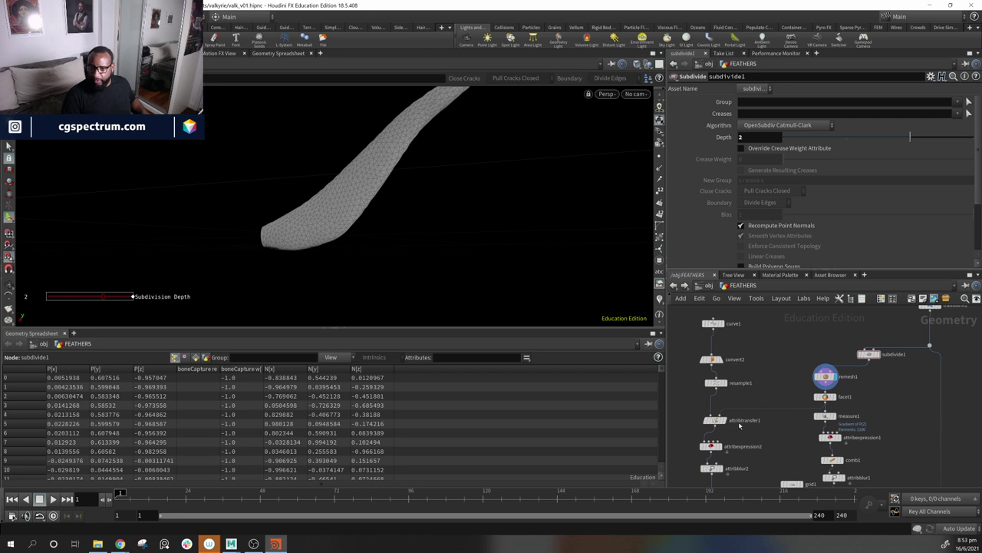
Step: Display attribtransfer1 and show the point normals along the curve in the viewport
middle_drag(739, 426, 748, 404)
click(731, 397)
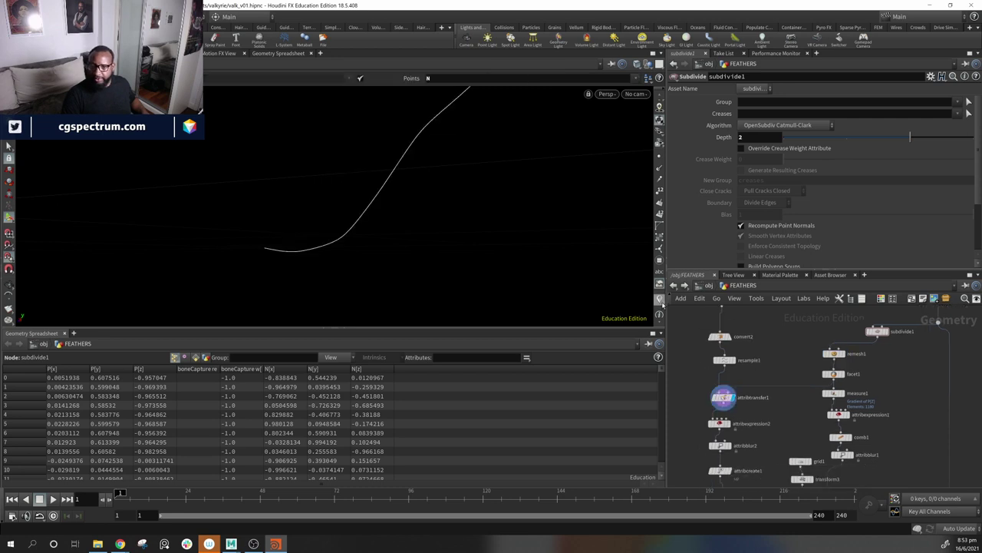
drag(492, 263, 530, 261)
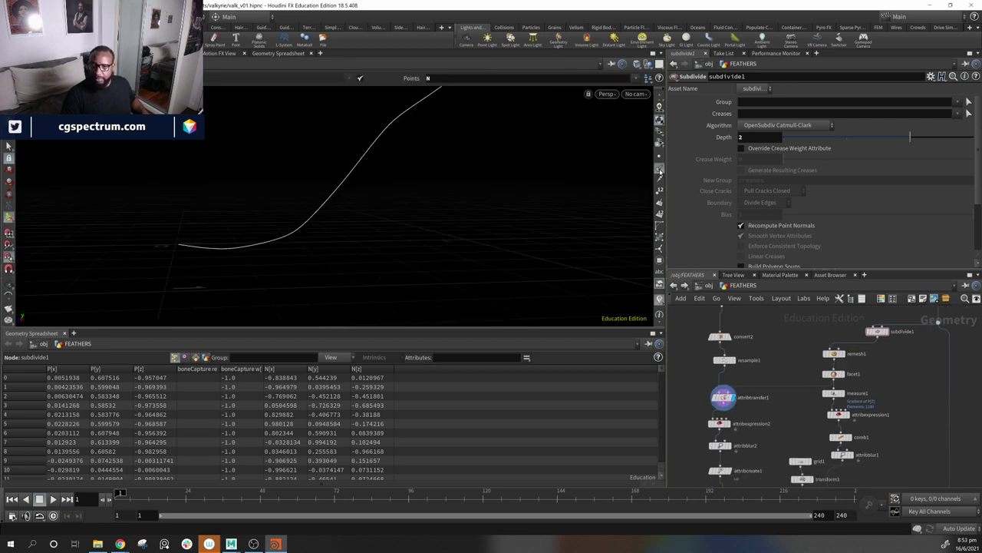
click(659, 170)
drag(474, 215, 456, 272)
middle_drag(811, 439, 801, 423)
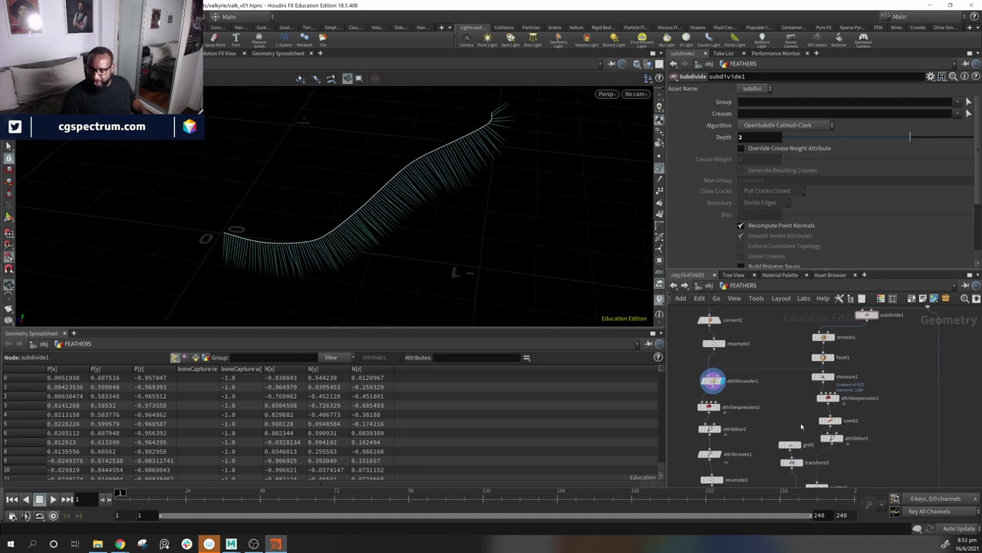
Step: Display the attribexpression2 curve normals, followed by the copytopoints2 feather cards, and examine how they fan along the curve
click(720, 409)
drag(531, 223, 505, 144)
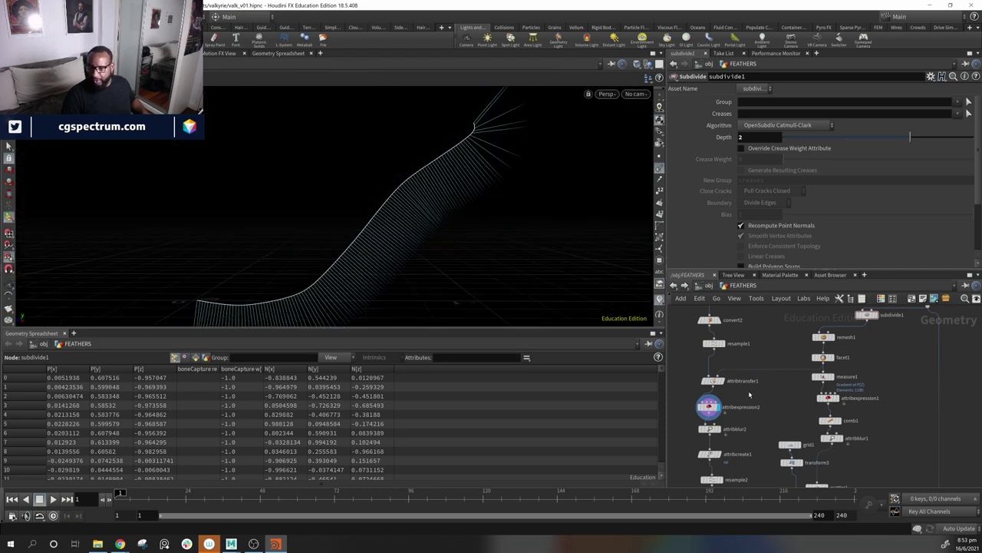
middle_drag(750, 393, 776, 342)
middle_drag(756, 480, 770, 416)
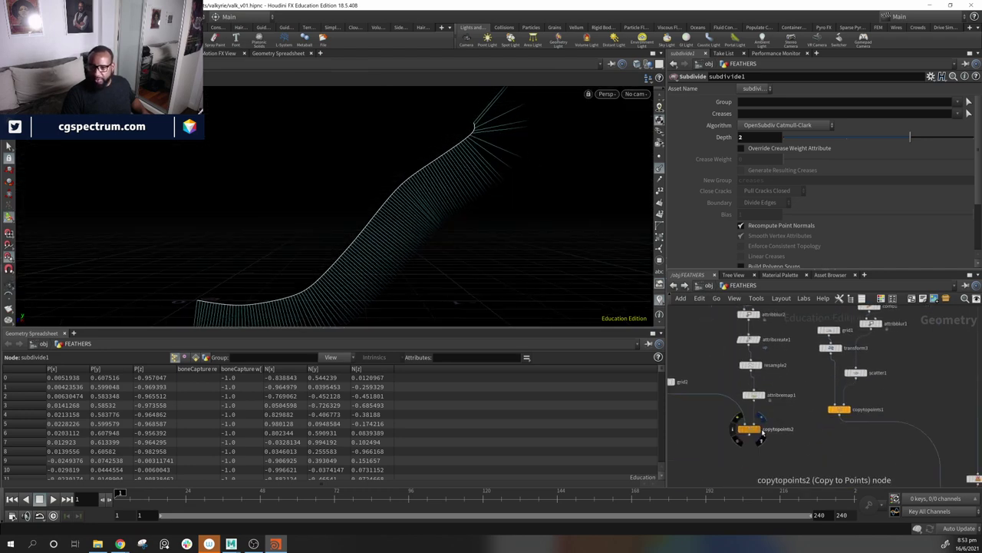
click(762, 432)
drag(493, 258, 525, 251)
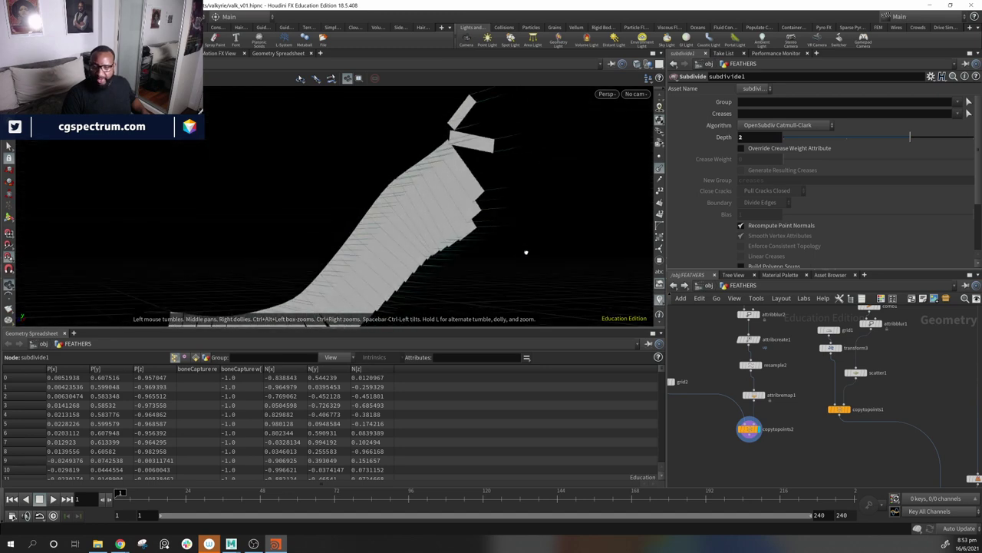
middle_drag(792, 382, 782, 400)
alt+middle_drag(391, 224, 392, 235)
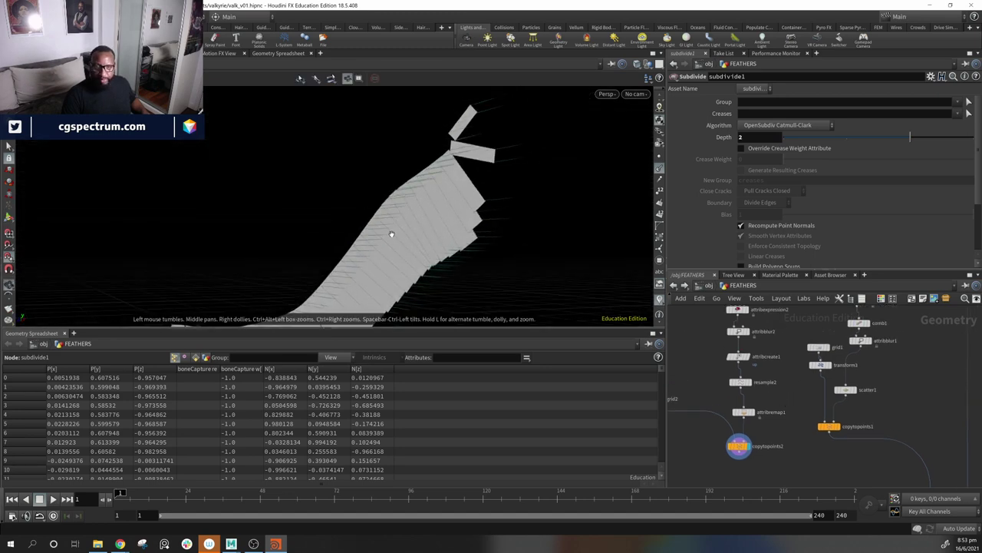
Step: Take attribblur2 out of the curve chain and insert it on the wire that carries the facet1 mesh into attribtransfer1
middle_drag(789, 333, 782, 440)
middle_drag(722, 419, 726, 379)
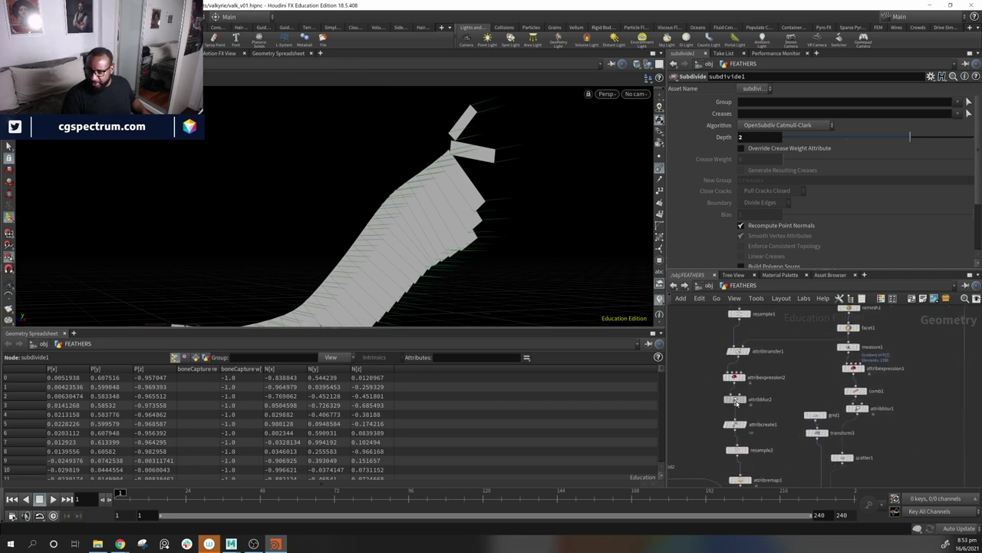
drag(736, 402, 826, 404)
drag(796, 345, 789, 346)
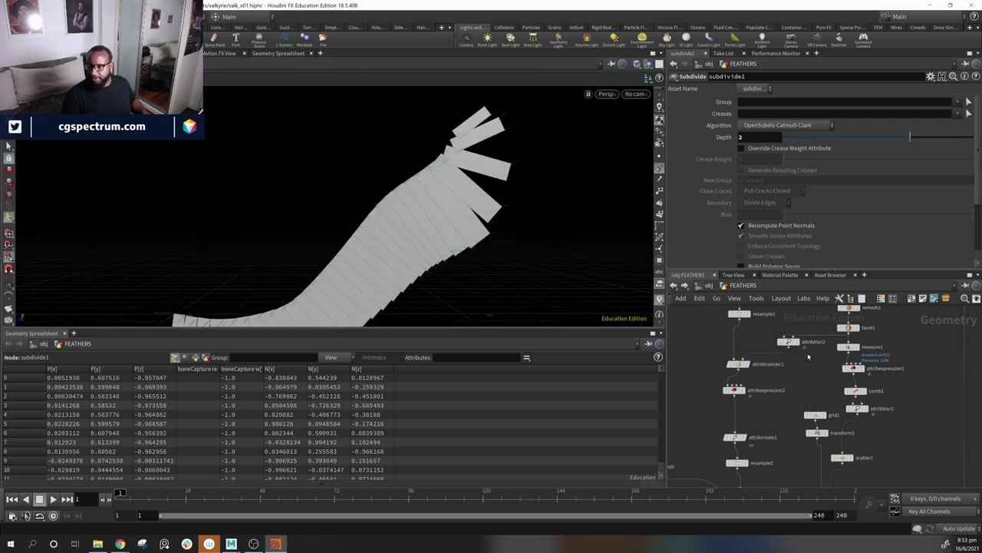
Step: Set attribblur2's Blurring Iterations to 46 and Step Size to 0.096 to smooth how the cards fan
click(789, 341)
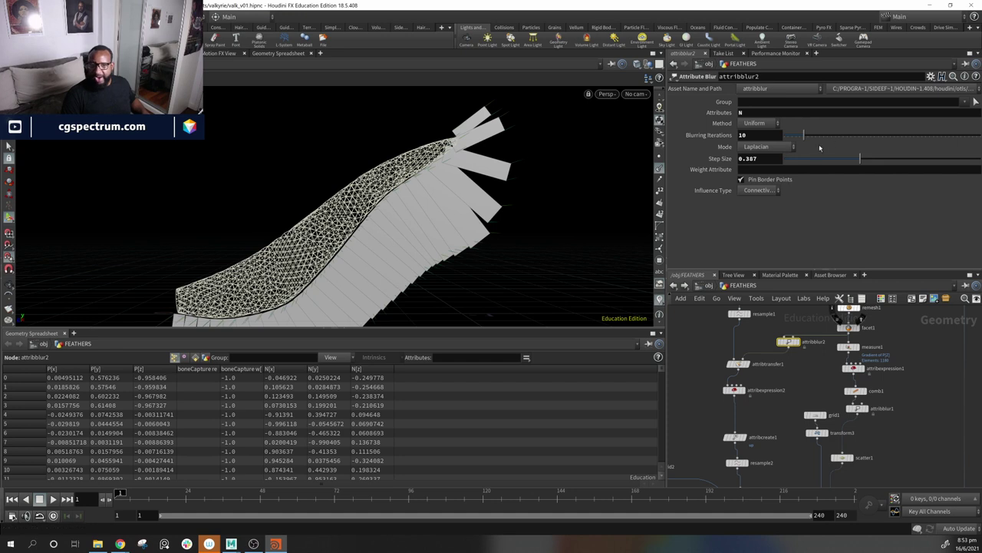
drag(809, 137, 879, 146)
drag(811, 160, 803, 159)
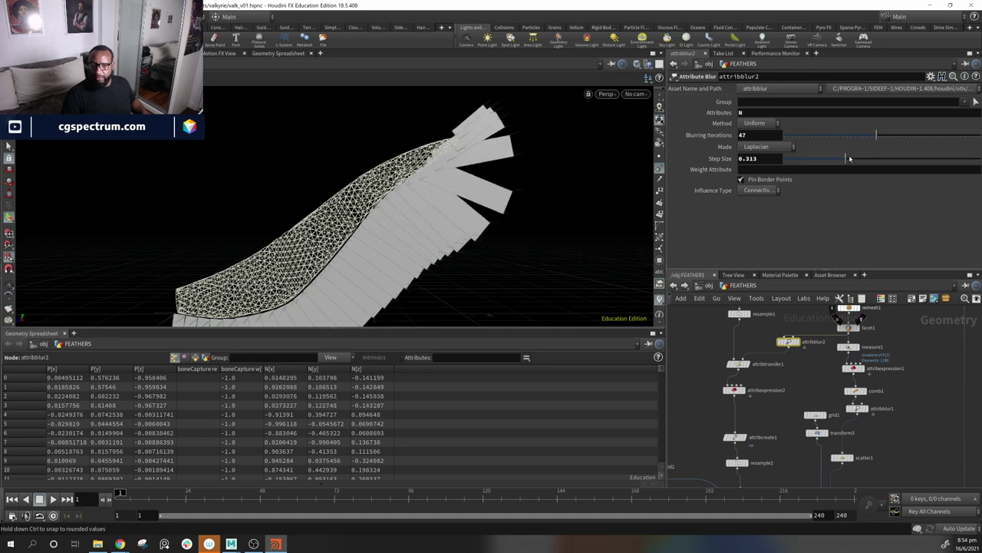
mouse_move(877, 136)
mouse_down()
mouse_move(854, 137)
mouse_move(874, 139)
mouse_up()
alt+middle_drag(458, 309, 504, 240)
drag(504, 239, 585, 281)
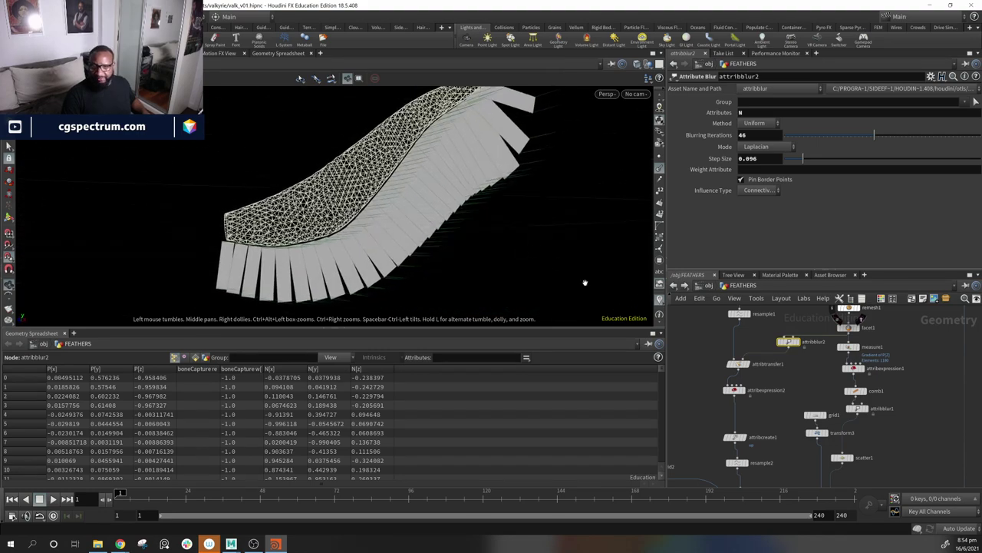
middle_drag(757, 429, 775, 395)
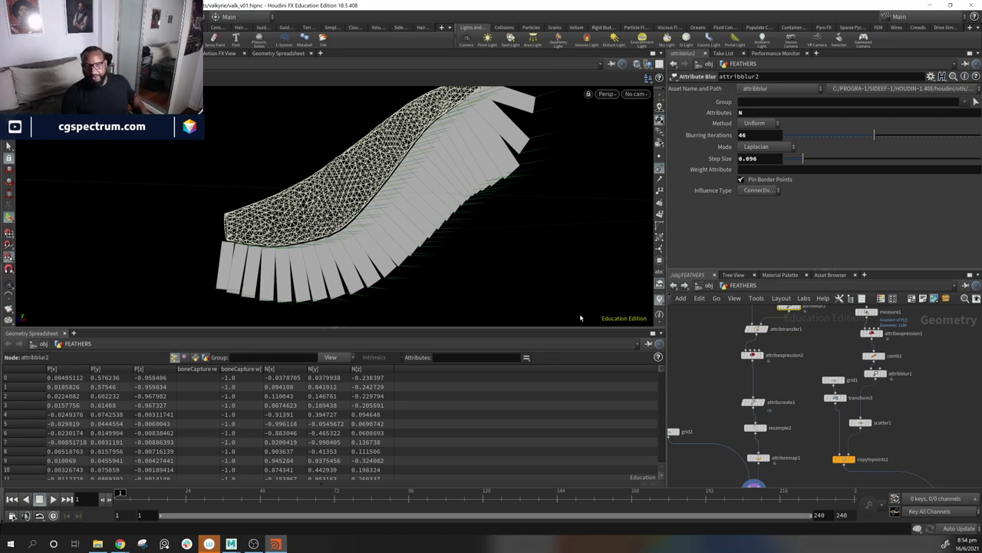
alt+drag(422, 245, 476, 222)
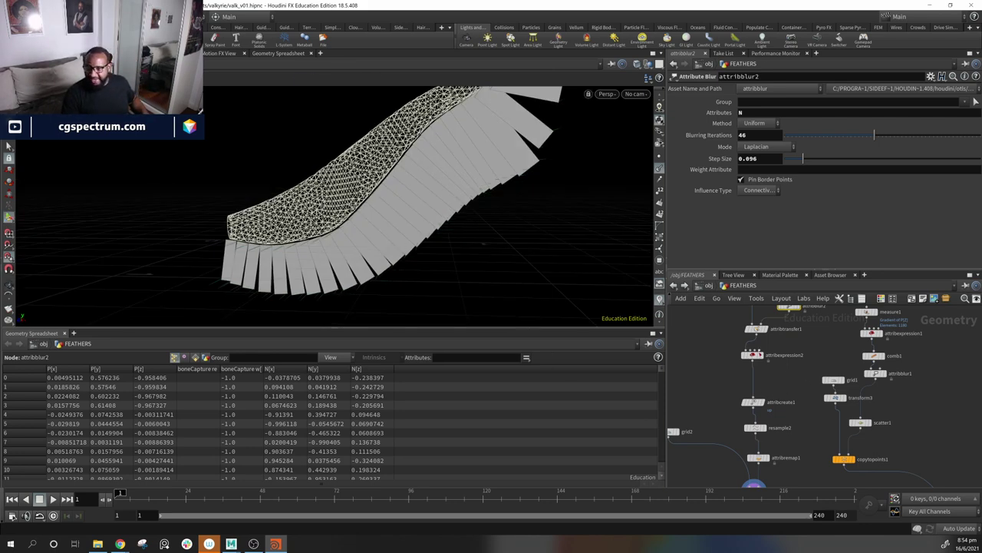
Step: Set the maximum Segments of resample2 to 20
click(755, 429)
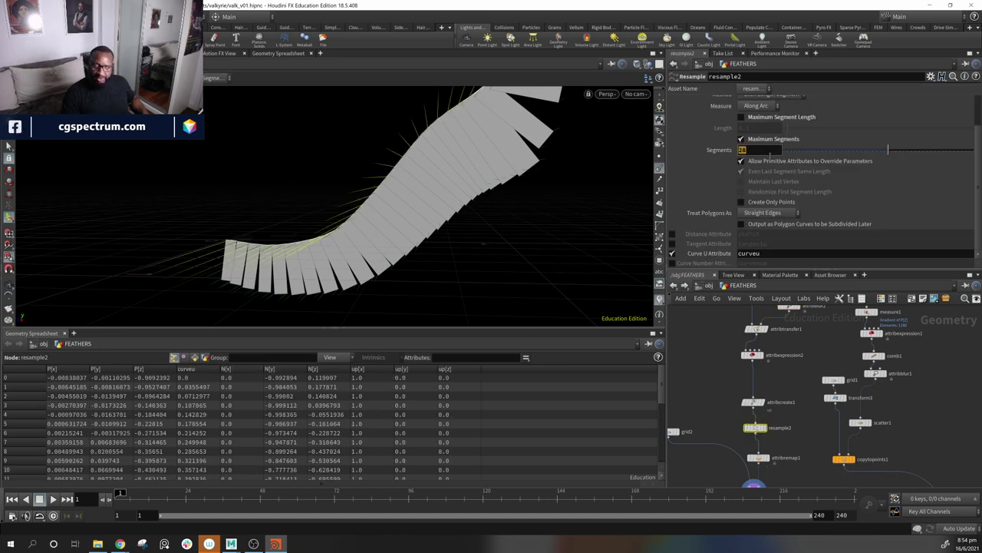
click(769, 154)
text(20)
key(Return)
alt+drag(456, 240, 537, 222)
Step: Widen the grid2 card to 0.14646 with its viewport handle and undo the last handle change
middle_drag(741, 390, 805, 355)
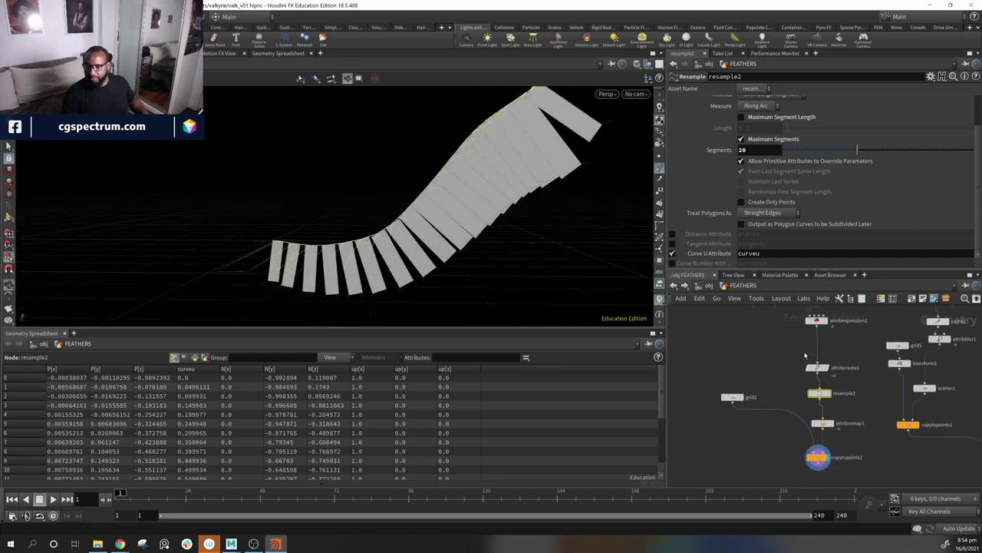
click(733, 400)
alt+drag(247, 238, 272, 229)
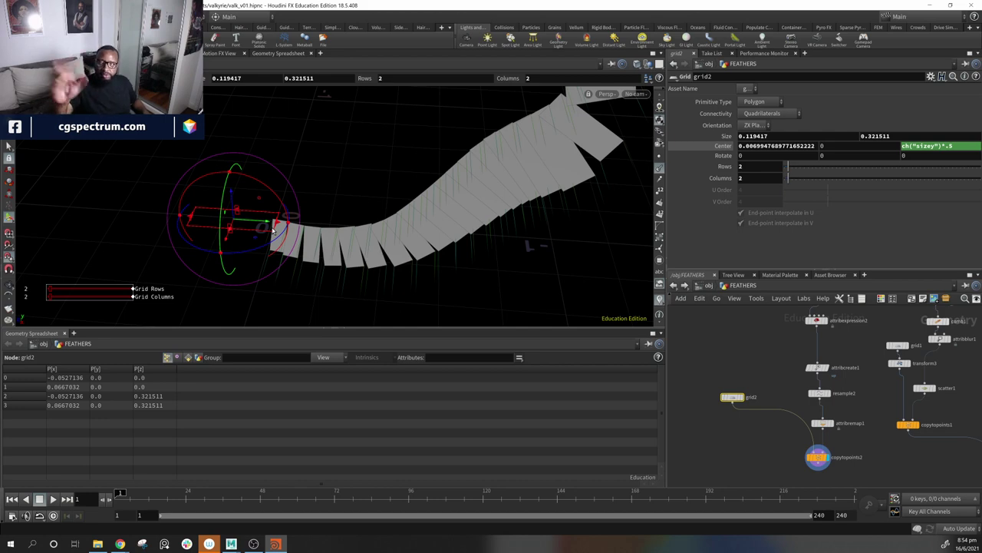
alt+drag(493, 225, 237, 241)
key(ctrl+z)
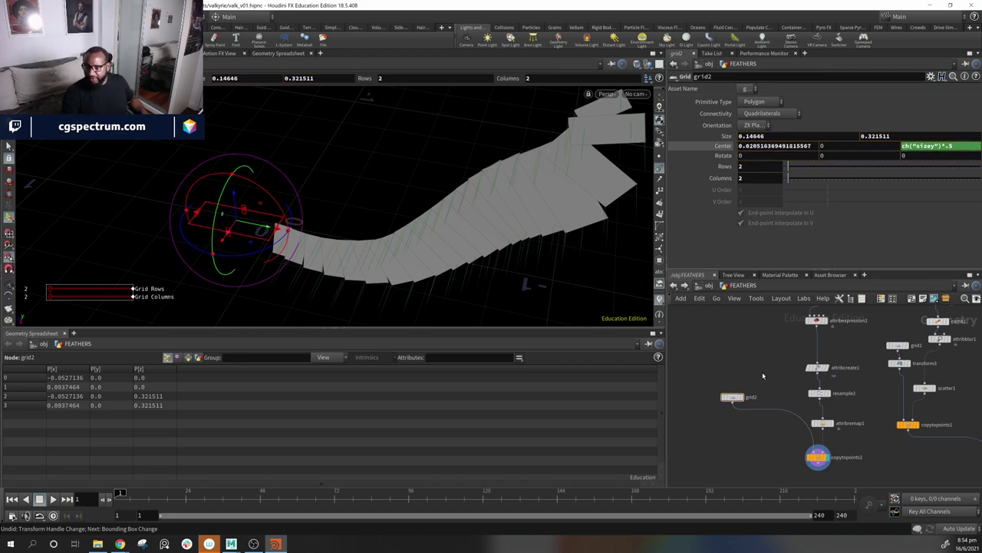
alt+drag(546, 273, 517, 247)
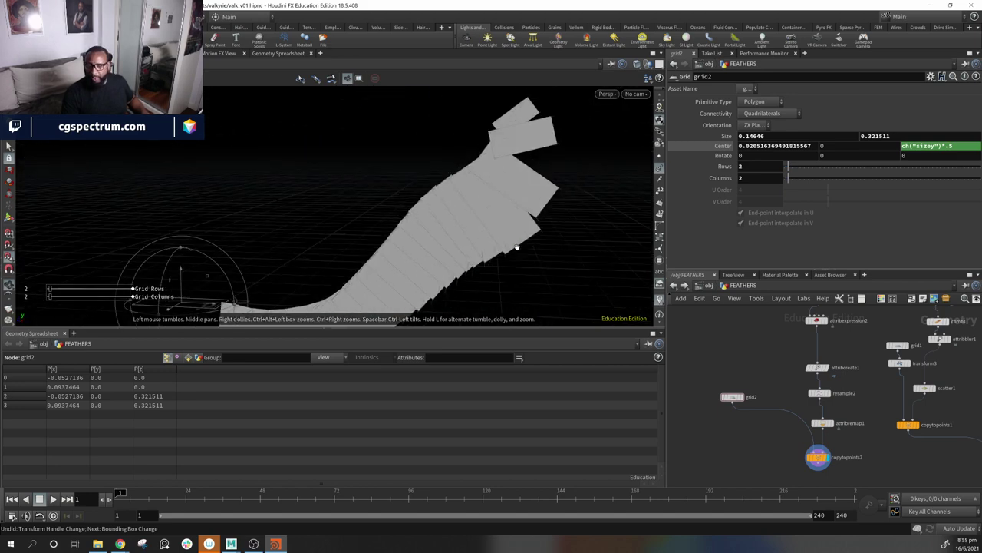
key(Return)
Step: Inspect the copytopoints2 cards and raise the end point of attribremap1's pscale ramp to enlarge the wing-tip cards
middle_drag(855, 437, 854, 402)
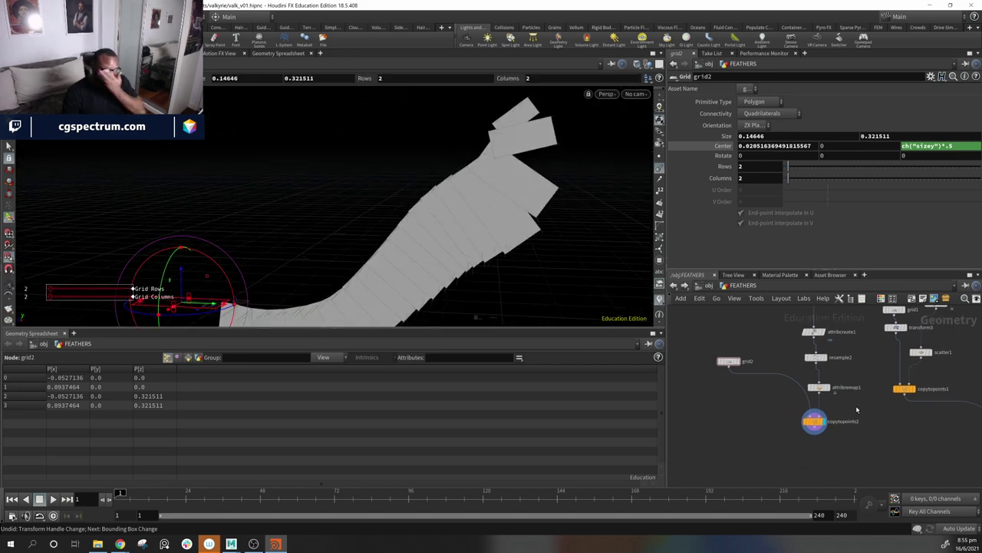
click(817, 419)
drag(494, 215, 557, 122)
drag(597, 209, 498, 144)
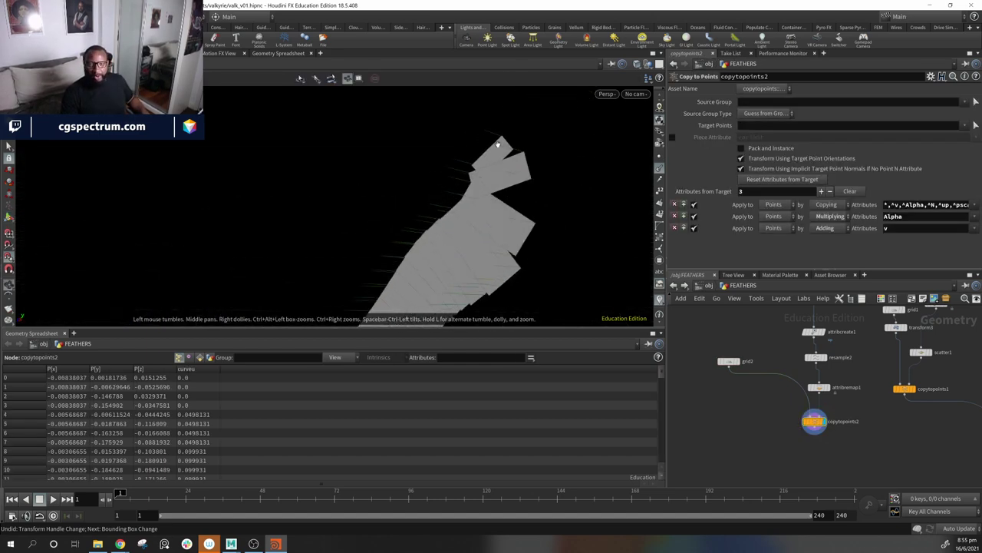
drag(516, 240, 518, 236)
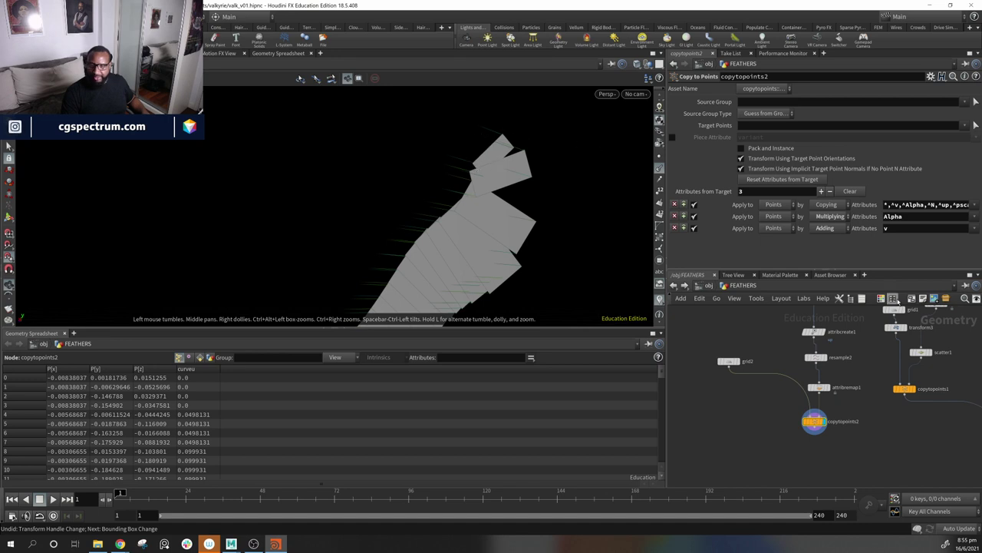
middle_drag(852, 386, 847, 405)
click(819, 407)
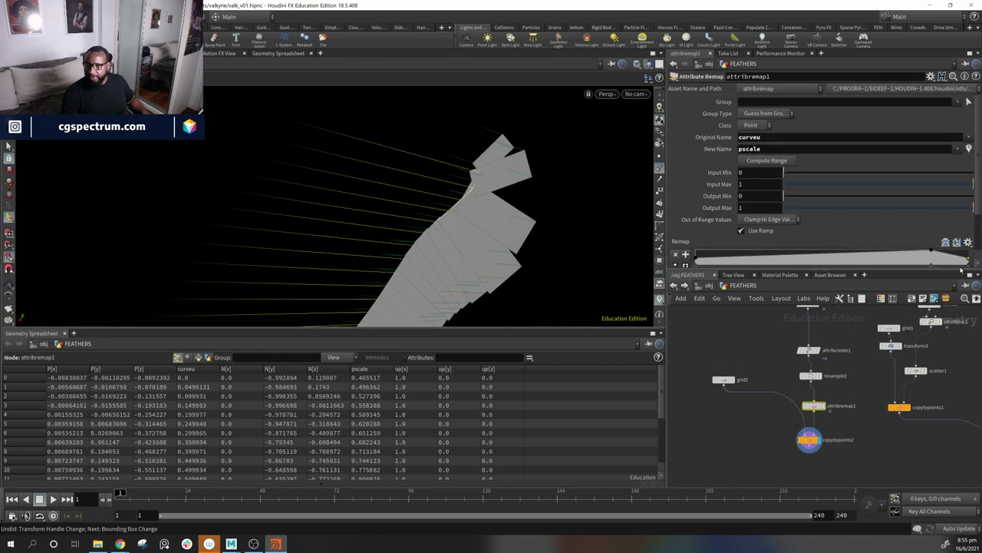
drag(968, 261, 975, 245)
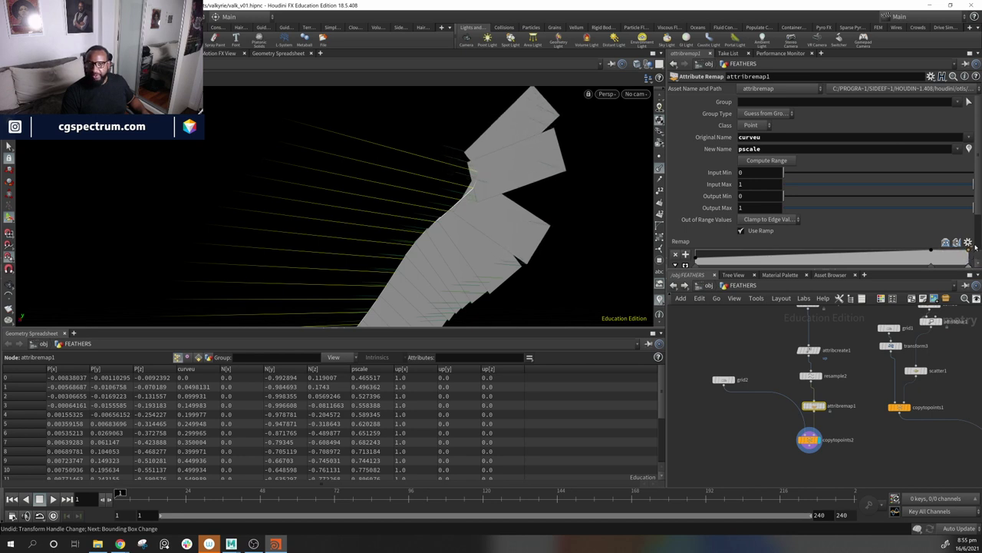
drag(507, 241, 560, 195)
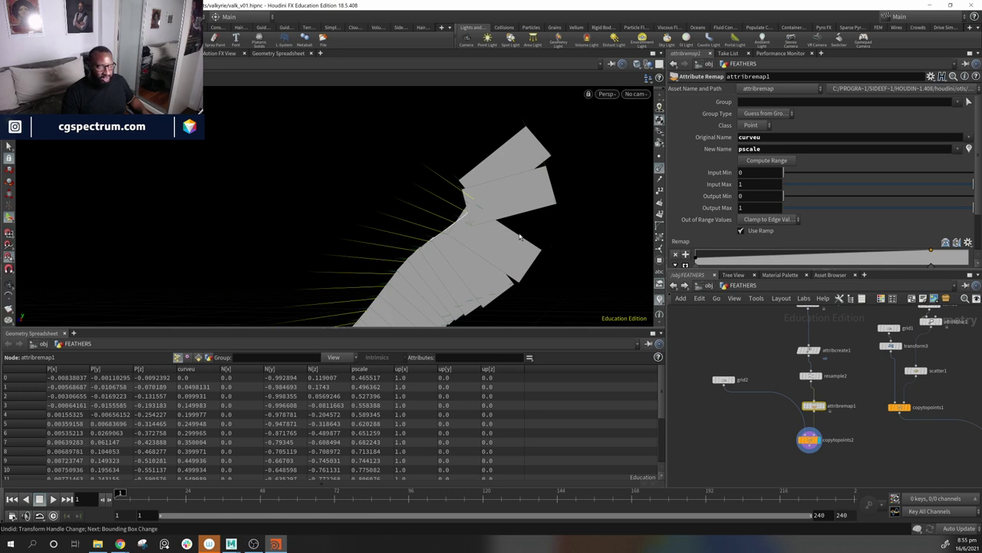
Step: Move the scatter1 node directly beneath attribblur1 in the network
middle_drag(871, 429, 753, 510)
drag(798, 452, 812, 433)
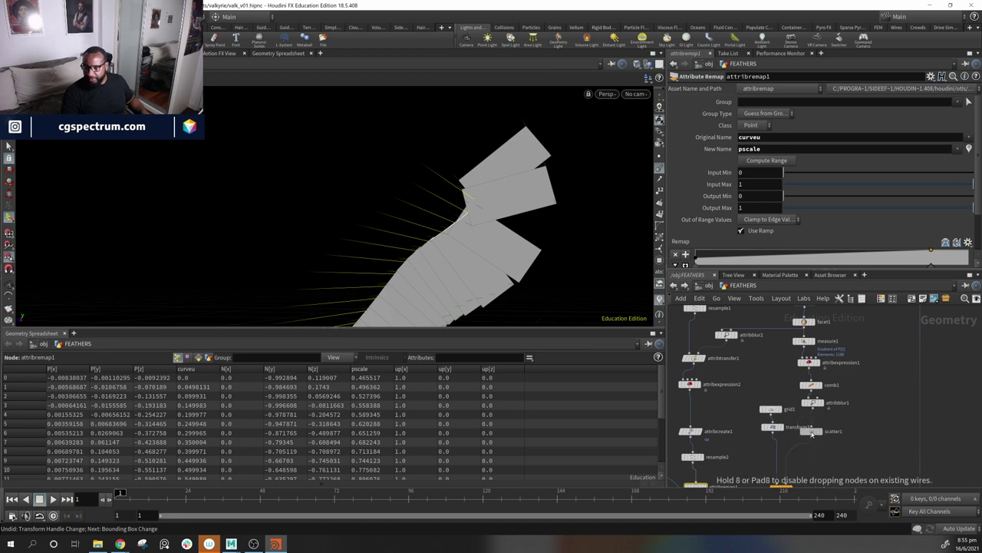
middle_drag(853, 435, 864, 462)
middle_drag(750, 404, 800, 401)
Step: Select the copytopoints2 branch nodes including grid2 and attribblur2, lay them out, and move them away from the other branch
scroll(799, 402, down, 5)
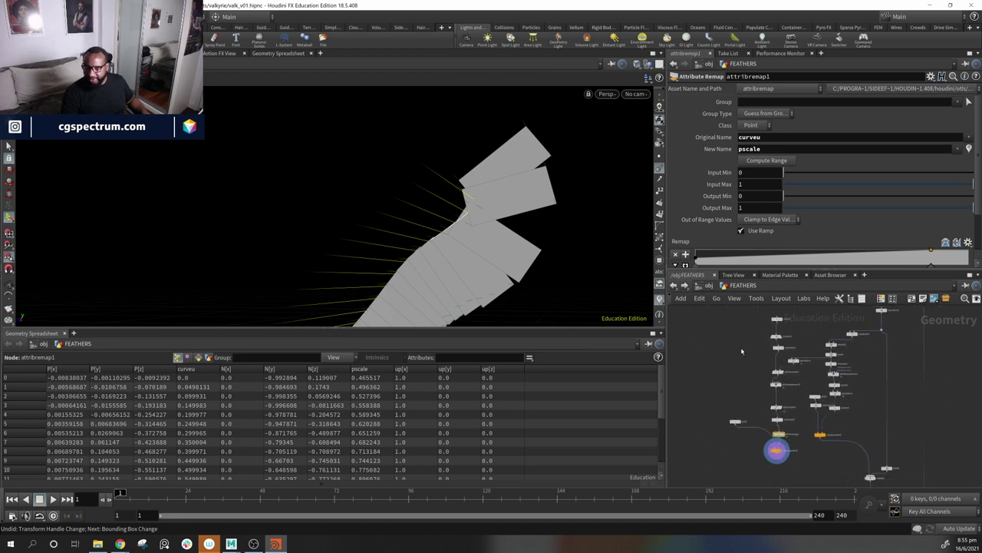
drag(772, 400, 806, 471)
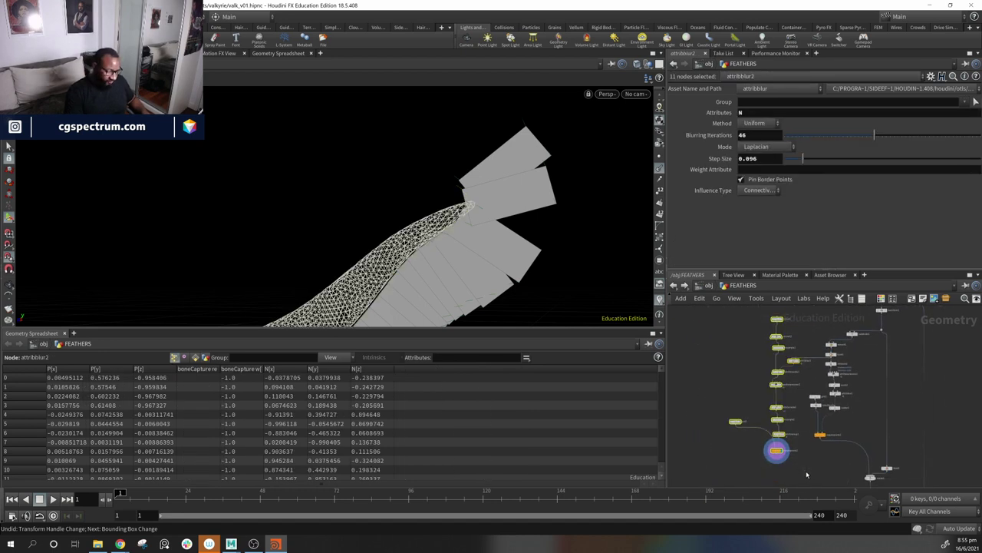
key(shift+l)
scroll(863, 479, down, 3)
middle_drag(812, 454, 822, 432)
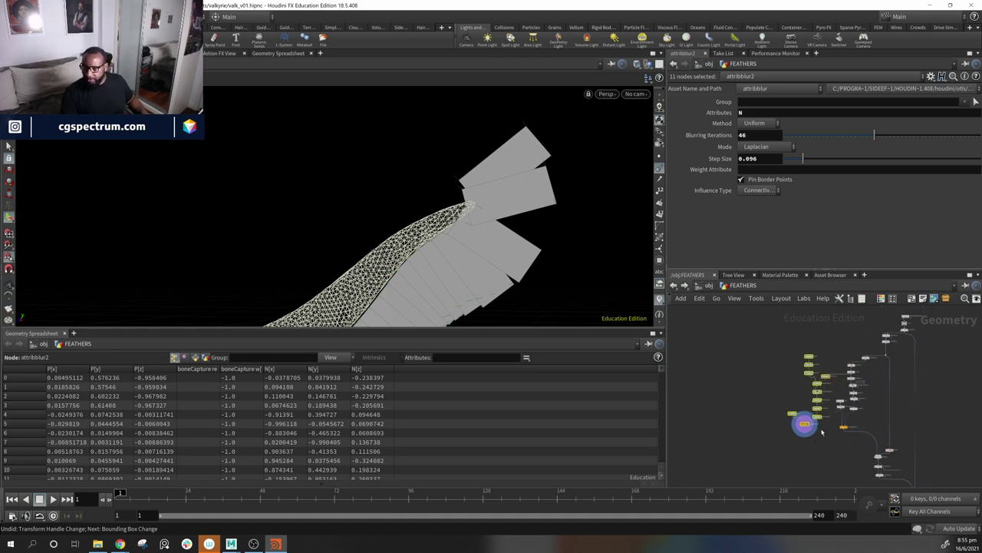
drag(805, 425, 759, 435)
middle_drag(841, 437, 770, 441)
scroll(770, 442, up, 1)
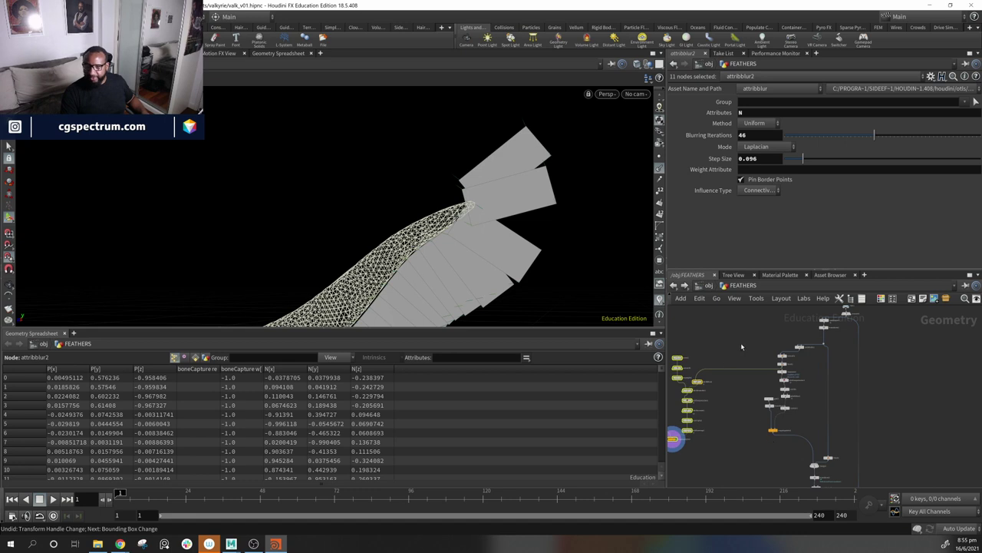
Step: Move the node group from remesh1 down to copytopoints1 away from the main chain, and clear the selection
drag(789, 444, 743, 439)
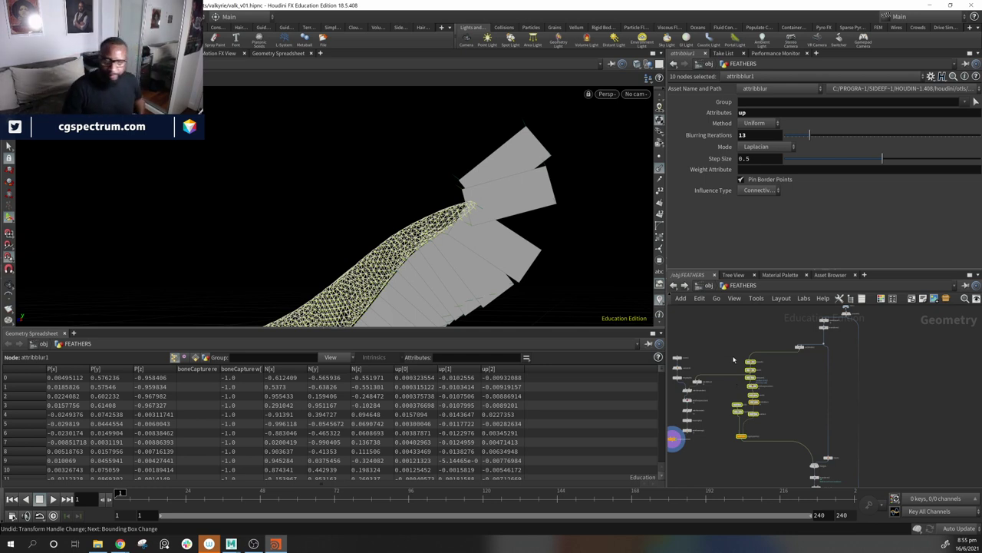
middle_drag(755, 431, 784, 437)
scroll(814, 388, up, 5)
scroll(813, 388, up, 1)
middle_drag(790, 341, 865, 314)
click(935, 402)
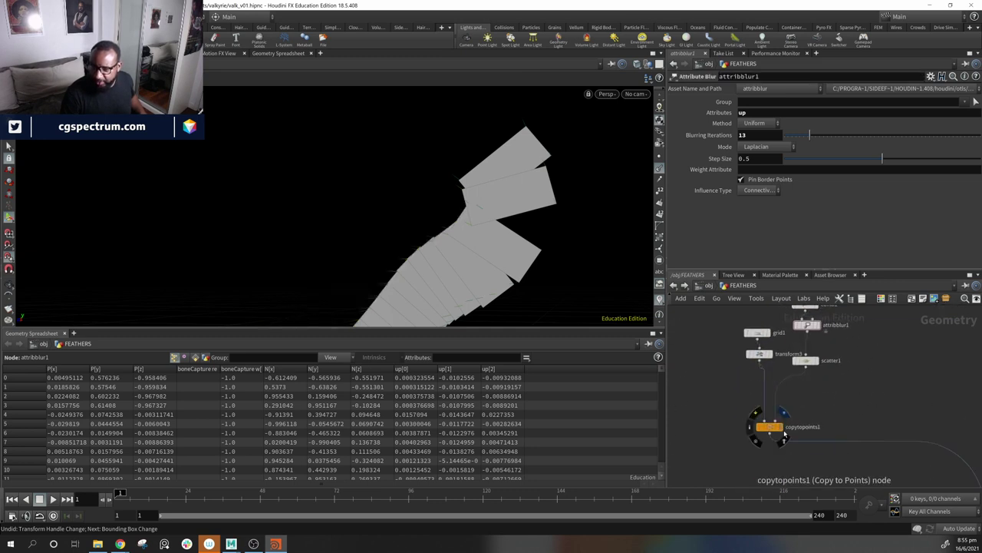
Step: Display the copytopoints1 cards and move scatter1 further down below attribblur1
click(782, 431)
alt+drag(427, 222, 474, 239)
middle_drag(866, 344, 851, 375)
drag(504, 202, 484, 216)
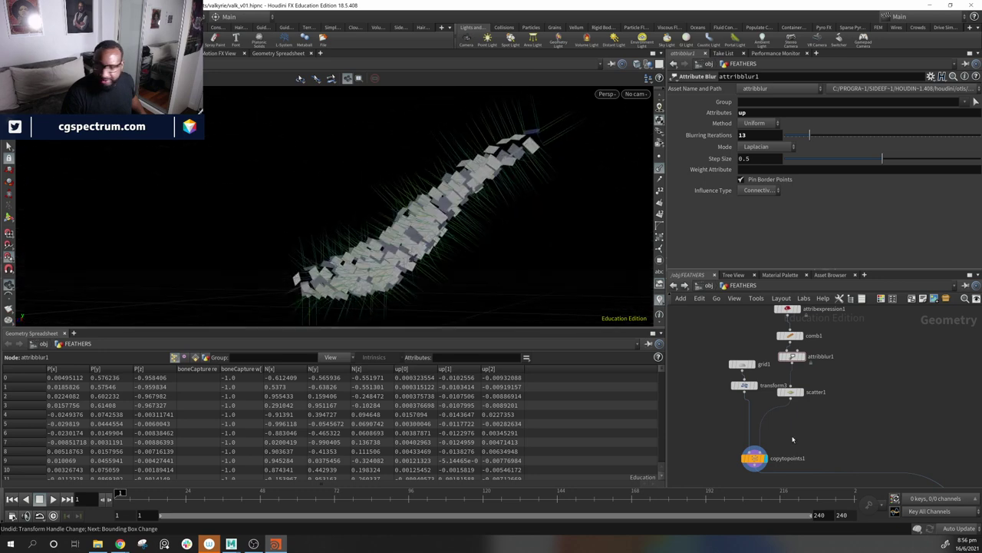
middle_drag(830, 410, 829, 416)
drag(798, 401, 798, 423)
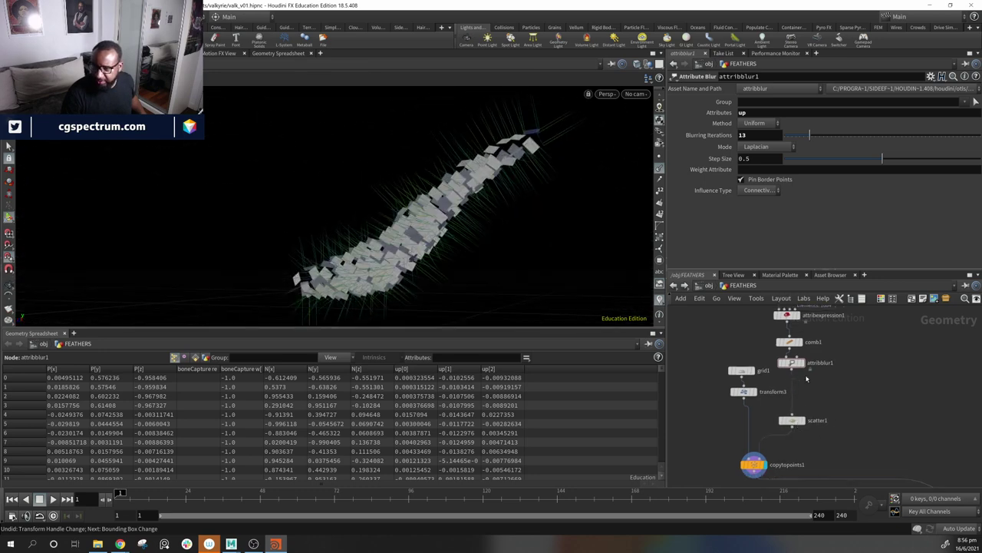
Step: Rename the attribblur1 node as bue_up
click(799, 364)
double_click(822, 362)
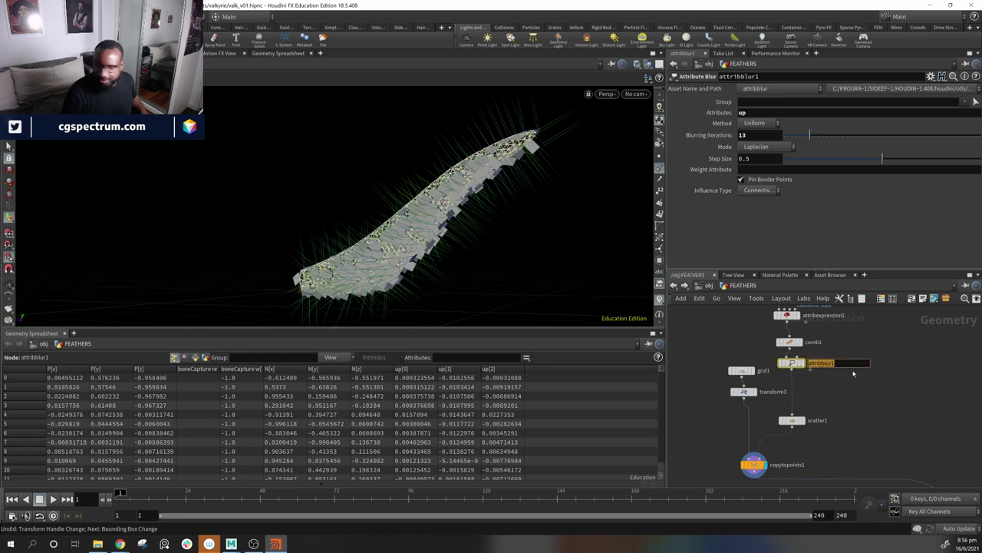
text(blyue)
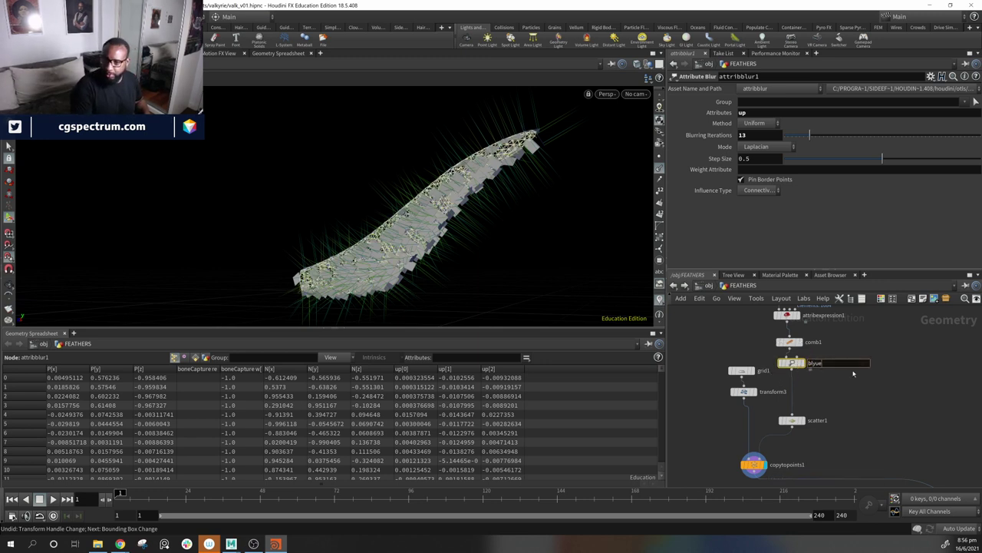
key(BackSpace)
text(ue_up)
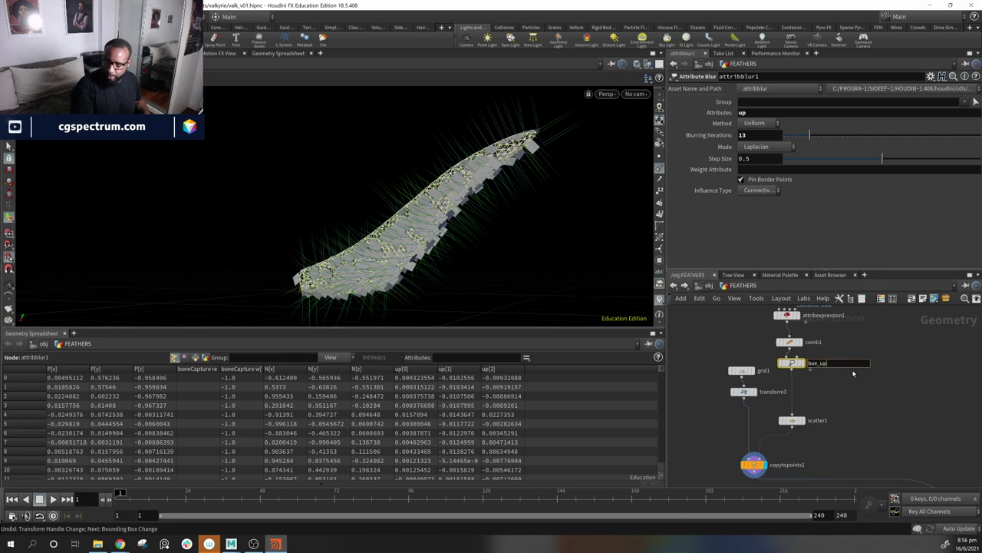
key(Return)
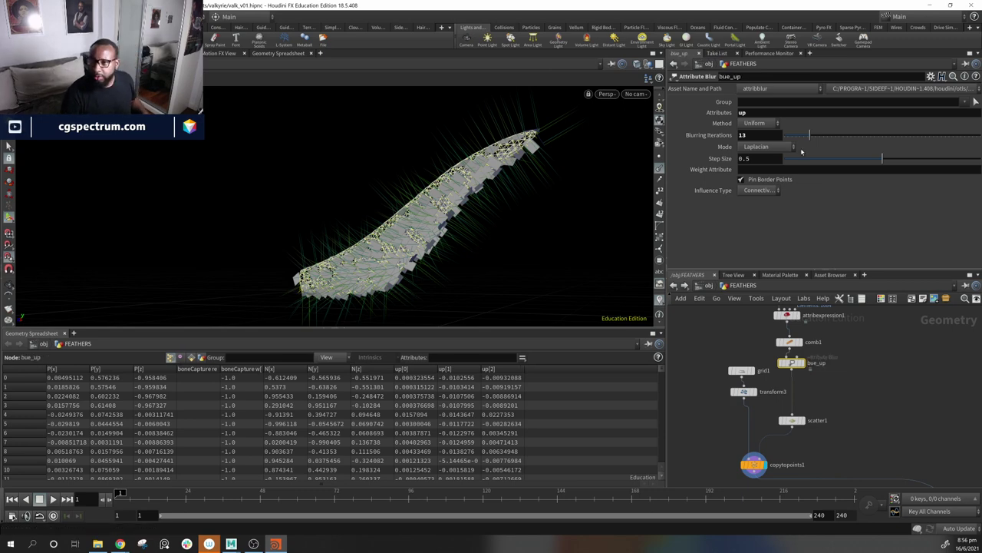
Step: Set the blurring iterations of bue_up to 53 and turn off the point normals display on the copied cards
drag(808, 137, 890, 138)
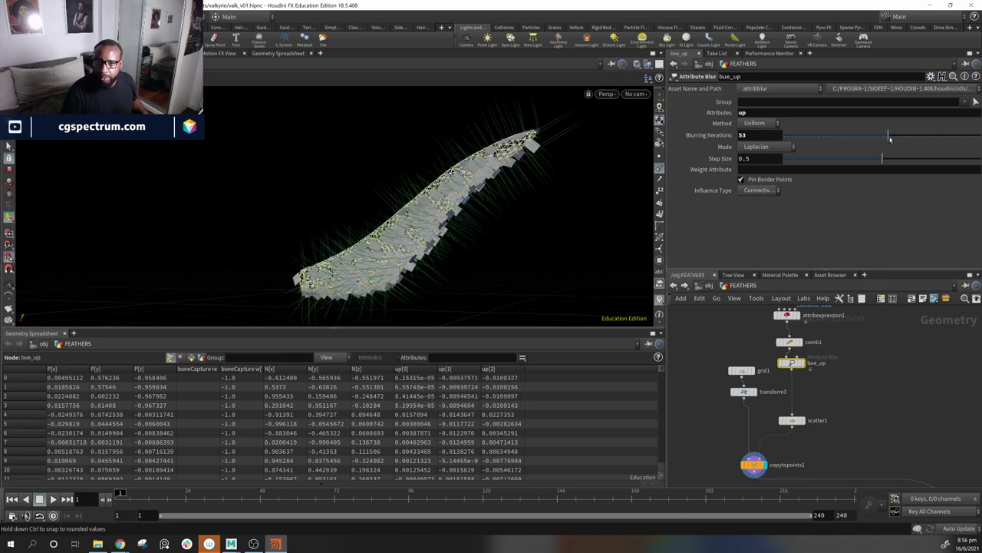
click(841, 433)
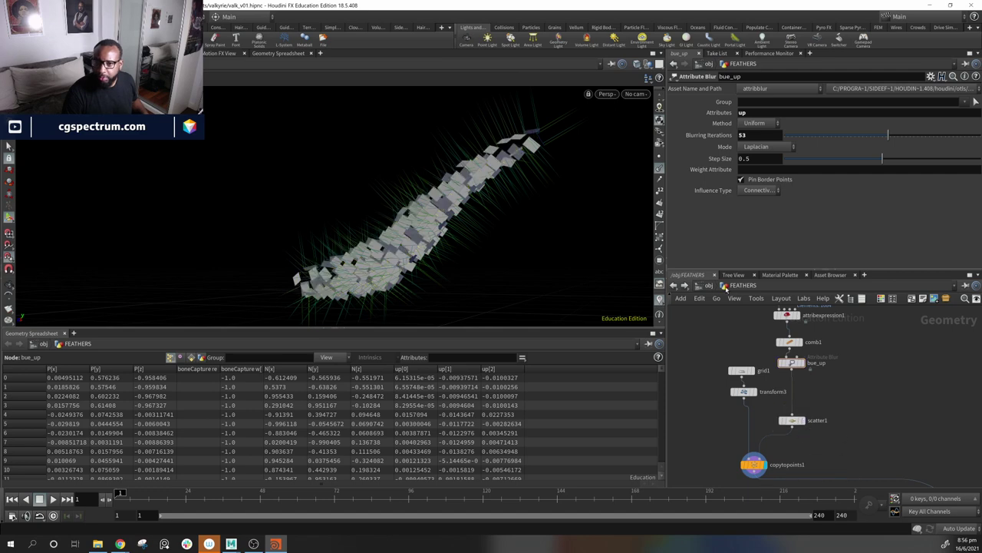
drag(648, 317, 658, 201)
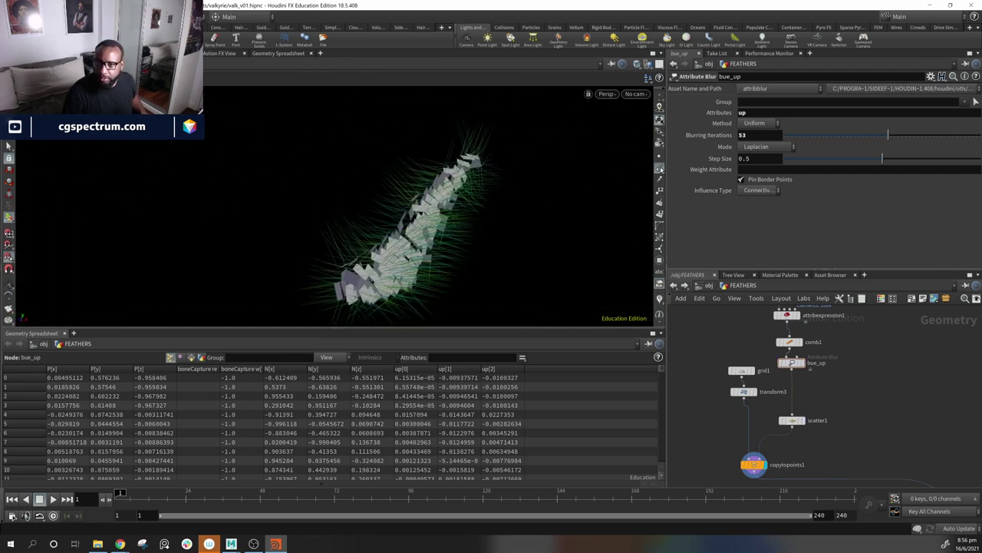
click(661, 169)
alt+drag(469, 231, 447, 256)
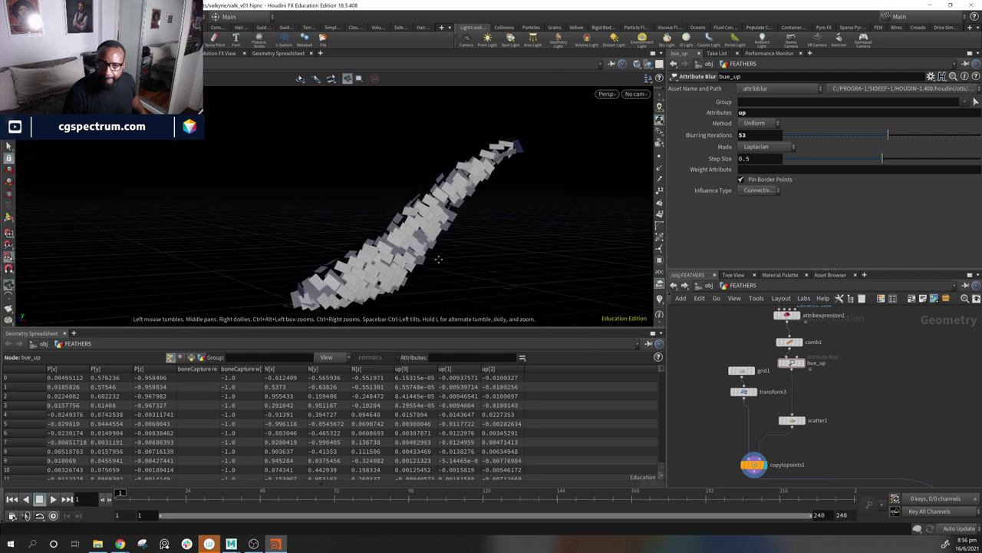
middle_drag(438, 259, 484, 248)
drag(484, 248, 530, 215)
Step: Display the bue_up wing surface and examine its shape, and display the attribtransfer1 edge curve for comparison
click(802, 363)
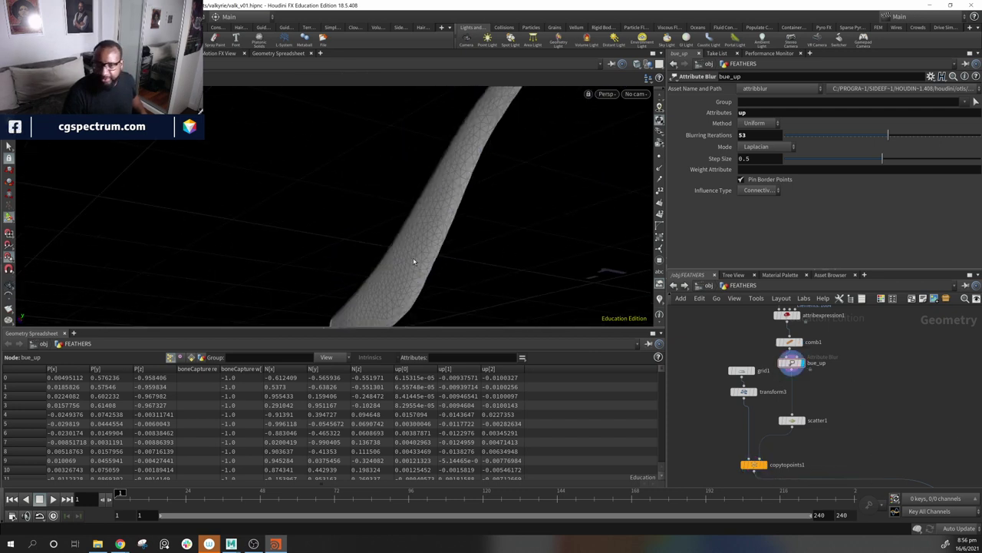
drag(410, 261, 457, 154)
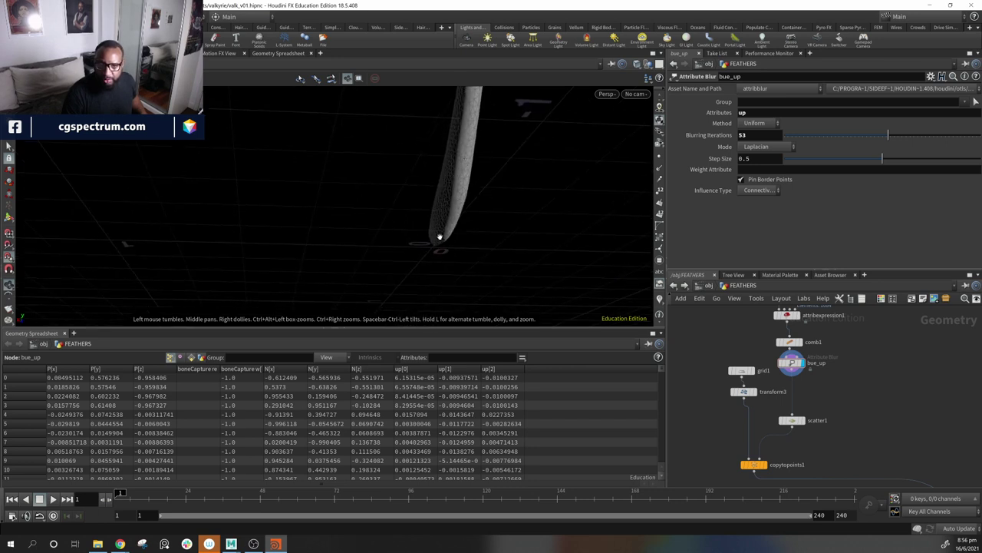
drag(440, 237, 399, 246)
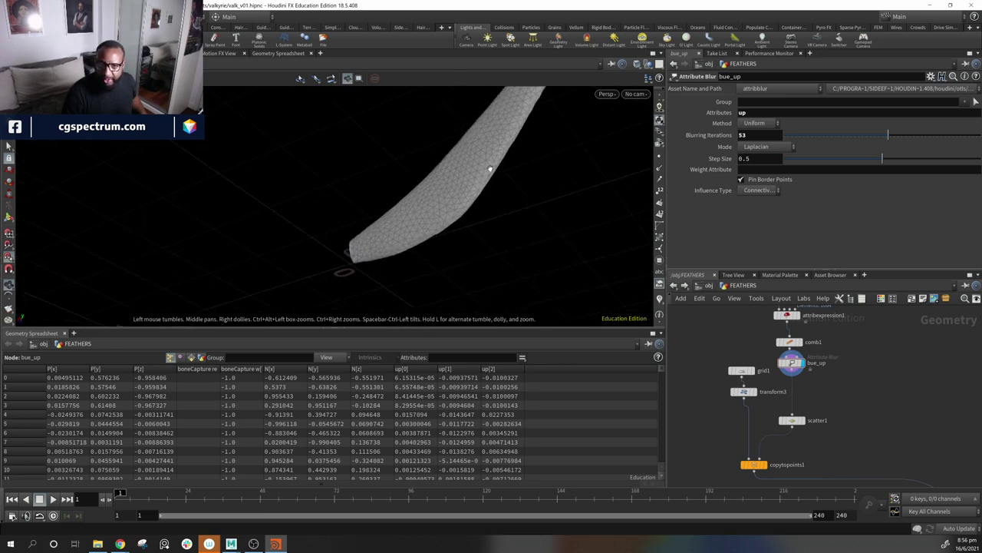
drag(490, 169, 531, 130)
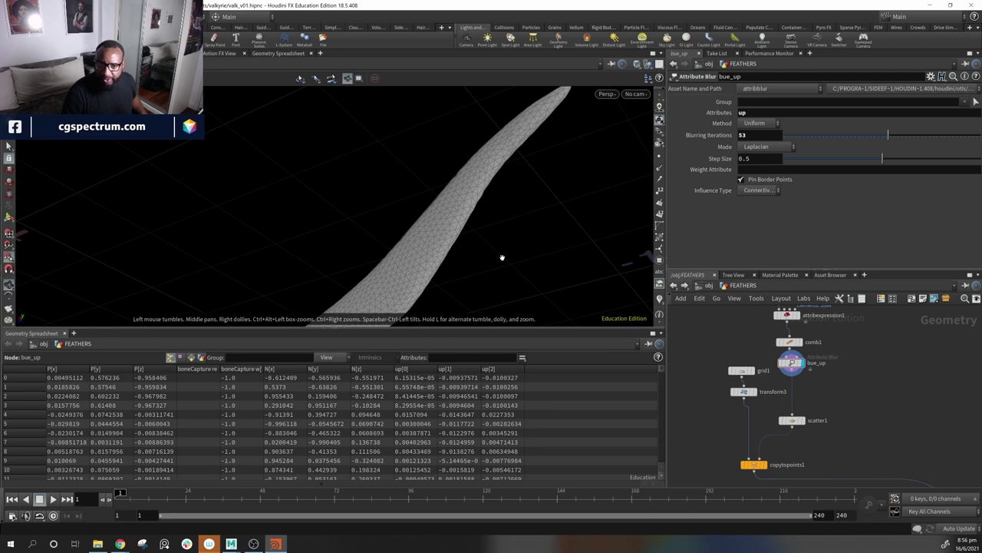
key(Tab)
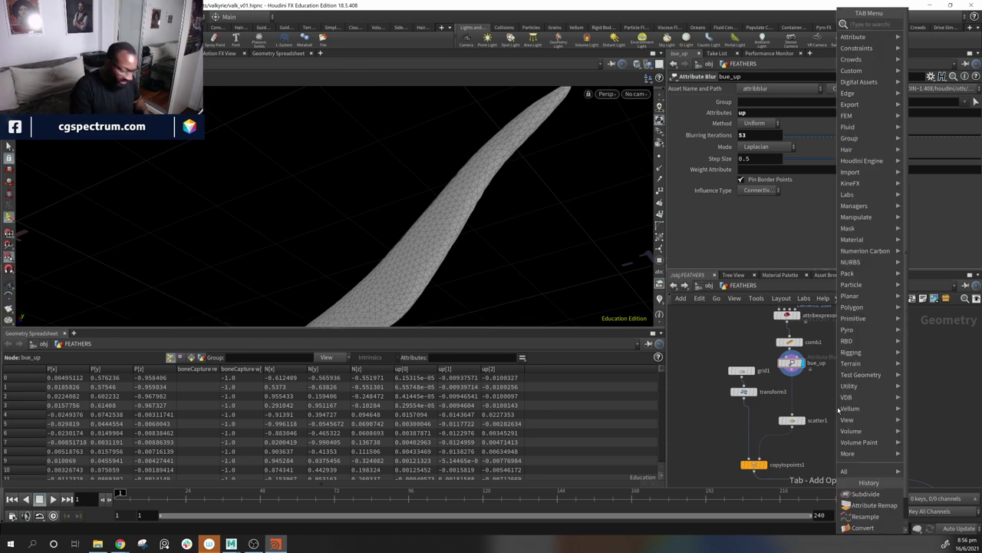
key(Escape)
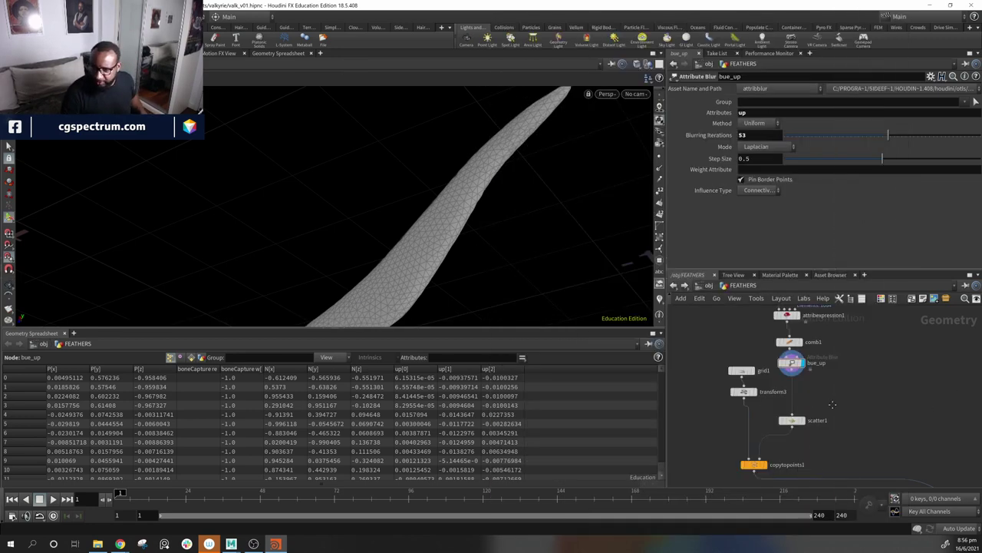
middle_drag(833, 404, 785, 407)
middle_click(784, 400)
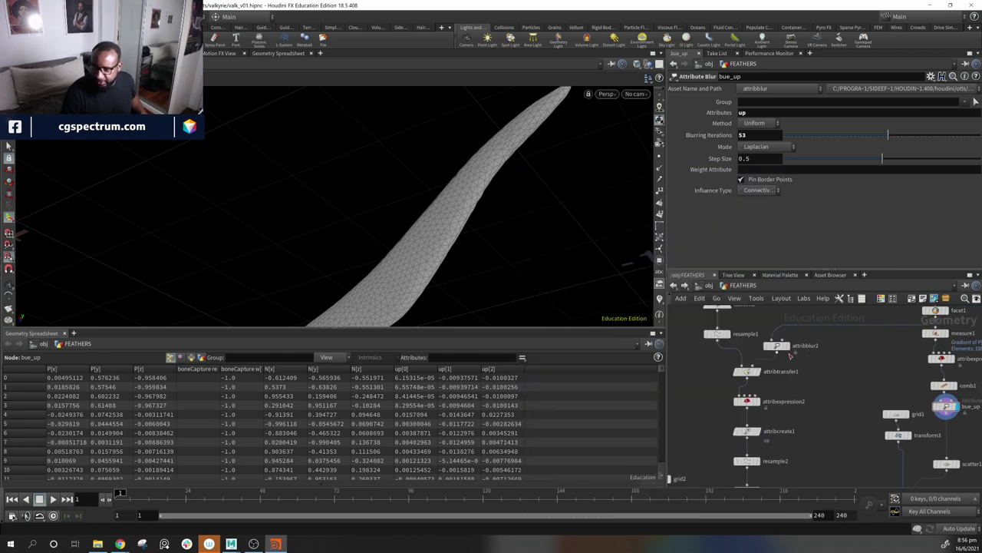
click(762, 372)
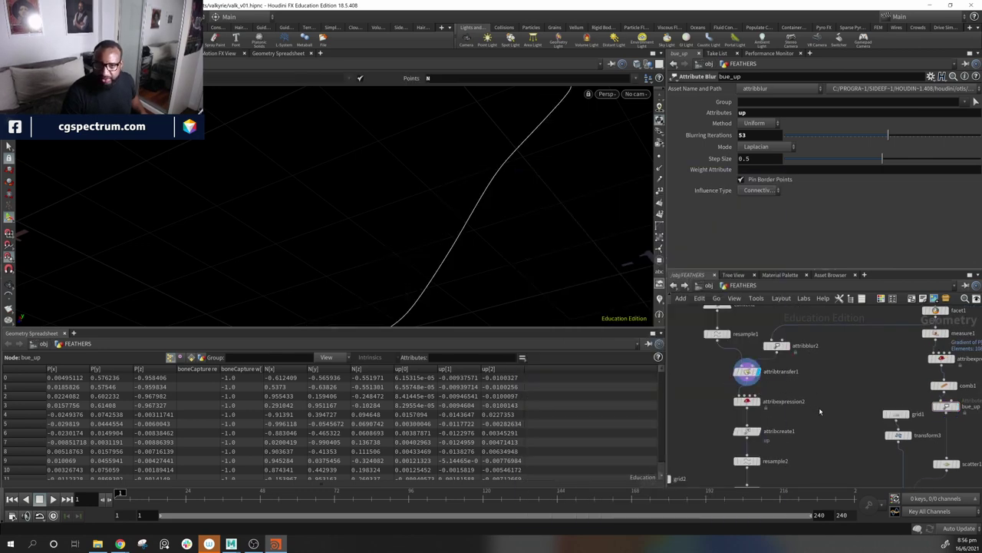
Step: Move the grid1 and transform3 nodes together away from bue_up to free space beside the branch
middle_drag(820, 411, 744, 347)
drag(784, 337, 836, 396)
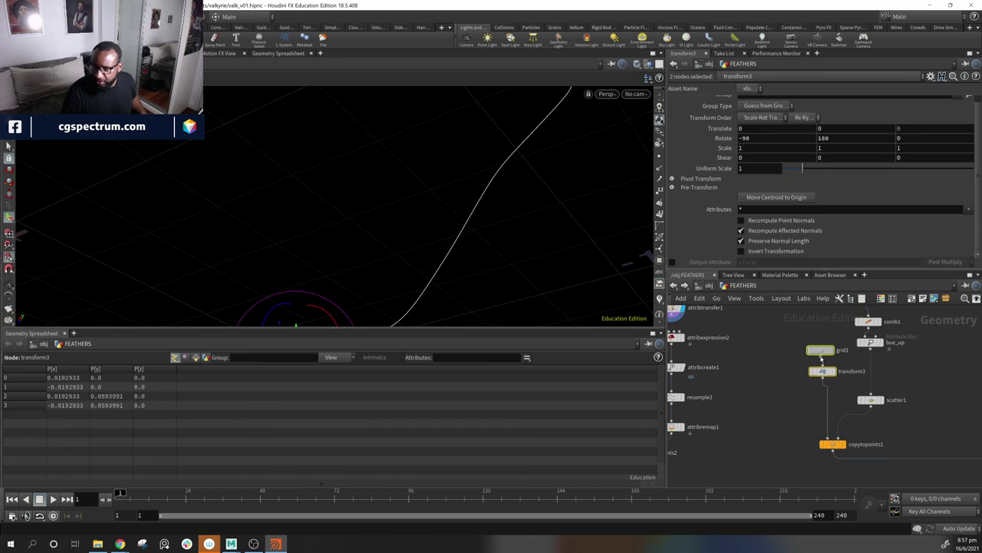
drag(821, 356, 794, 387)
middle_drag(813, 361, 815, 393)
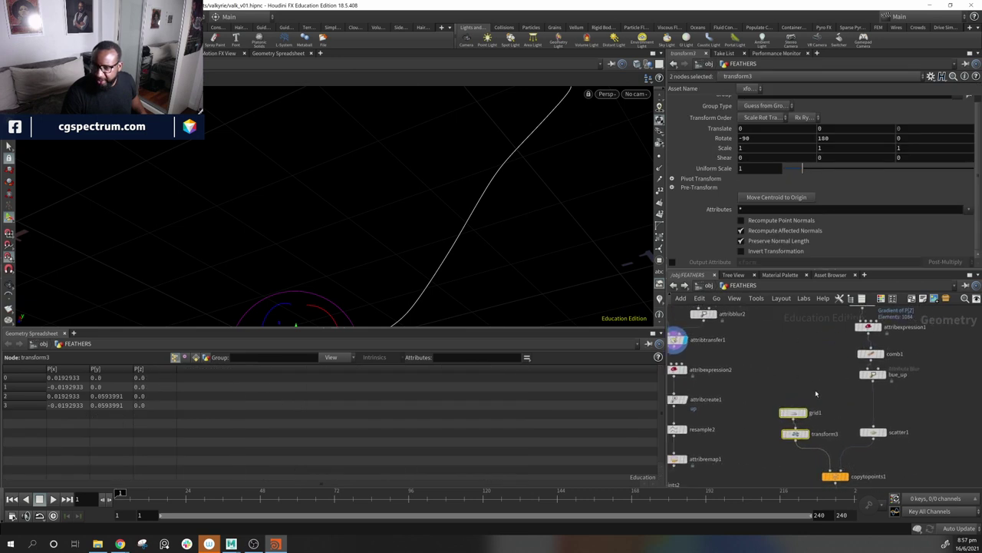
Step: Add a Color node near grid1 and feed it from the output of attribtransfer1
click(772, 367)
key(Tab)
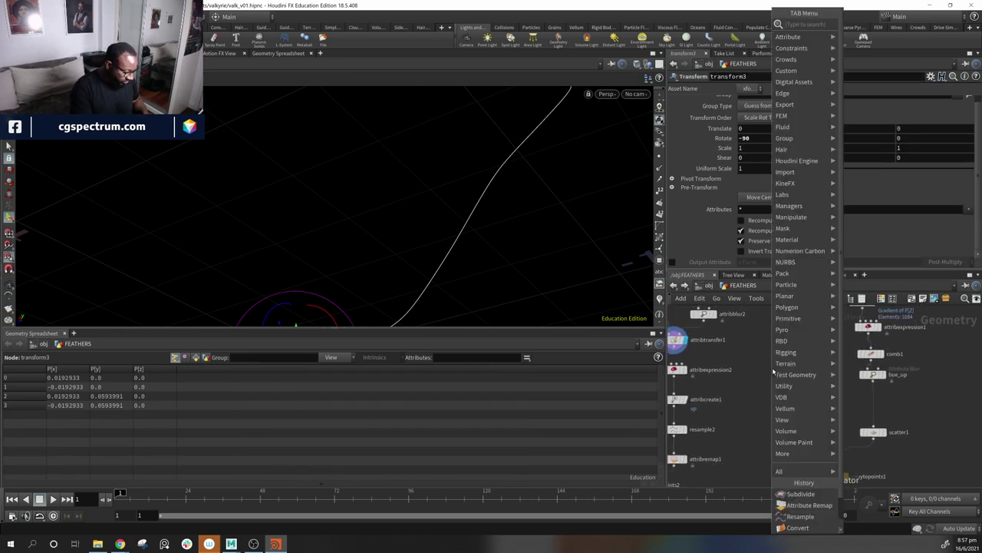
text(color)
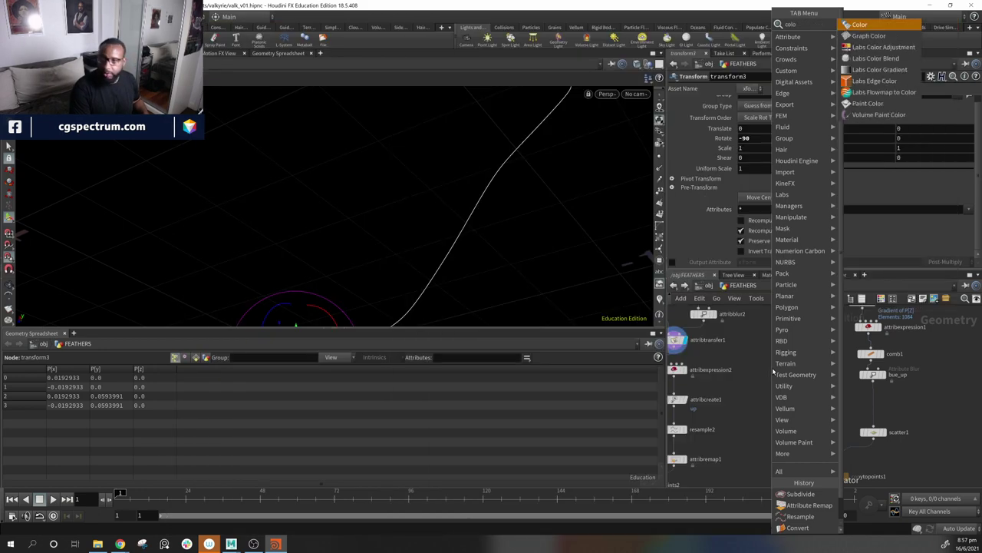
key(Return)
click(773, 370)
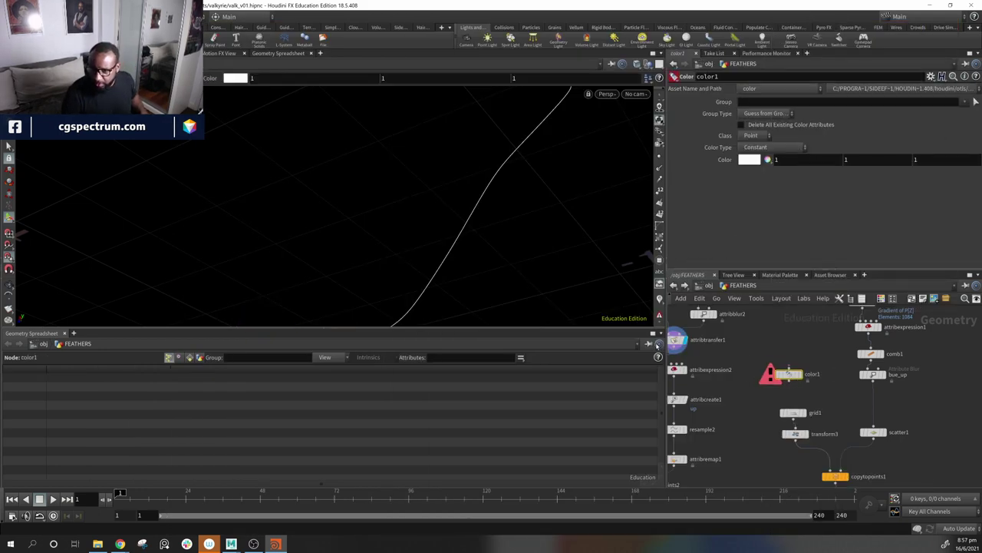
drag(676, 347, 773, 372)
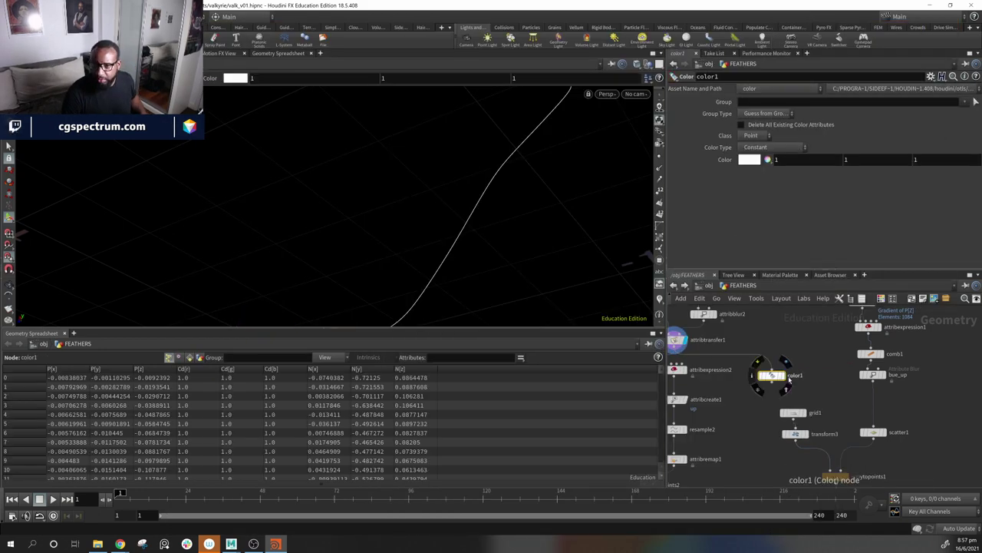
Step: Display the edge curve's Color node and set its color to black
click(755, 160)
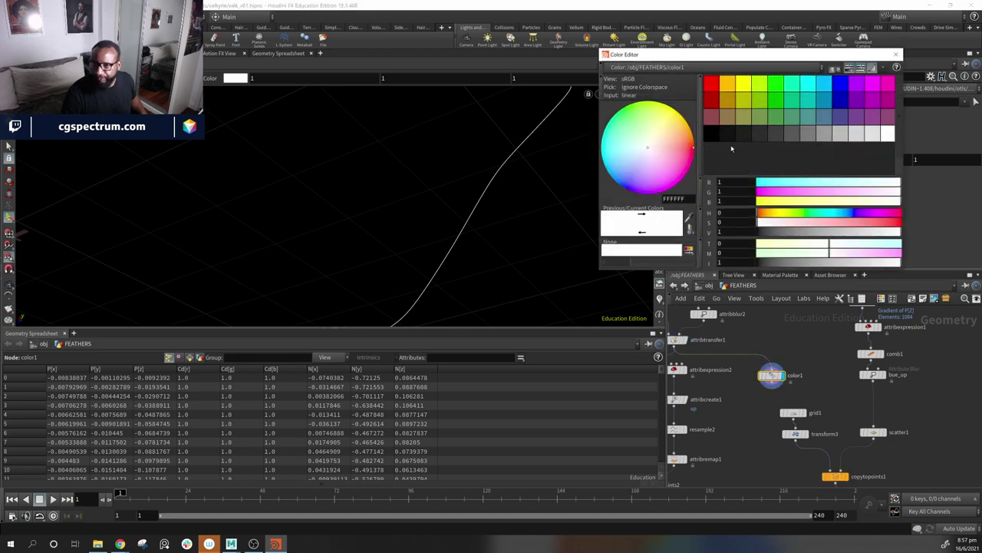
click(714, 134)
click(897, 54)
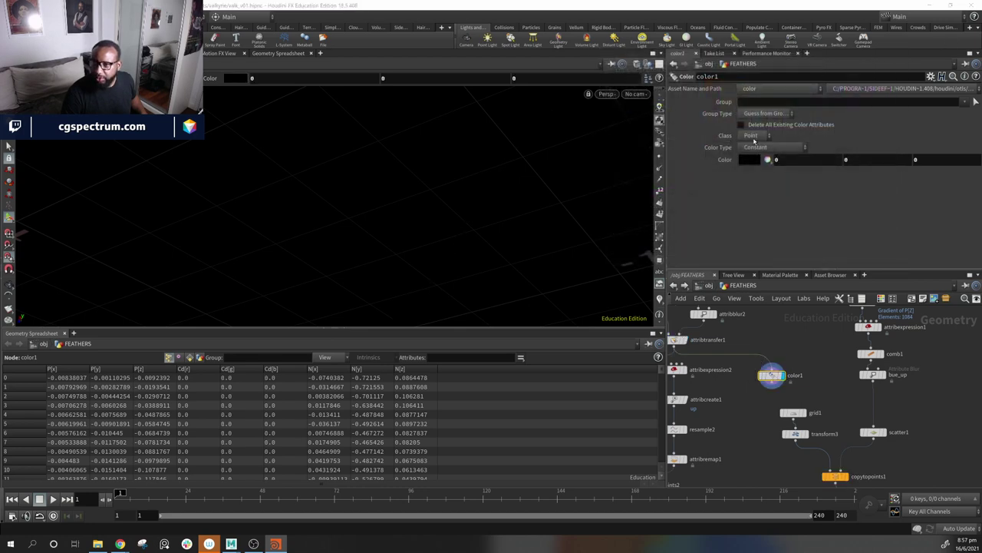
Step: Move grid1, transform3, scatter1 and copytopoints1 together further down to make room below bue_up
middle_drag(838, 390, 810, 352)
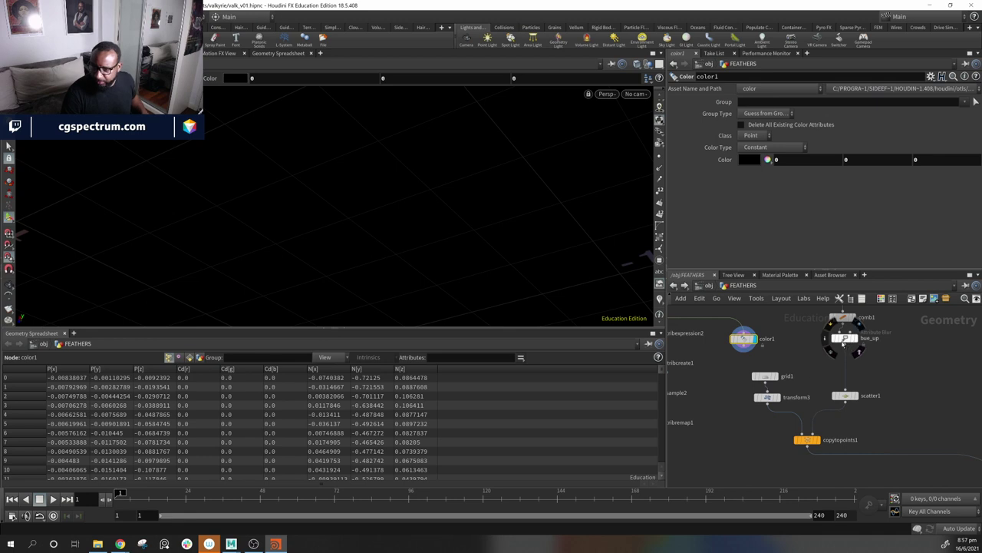
middle_drag(883, 378, 877, 358)
drag(731, 332, 884, 450)
drag(840, 377, 841, 469)
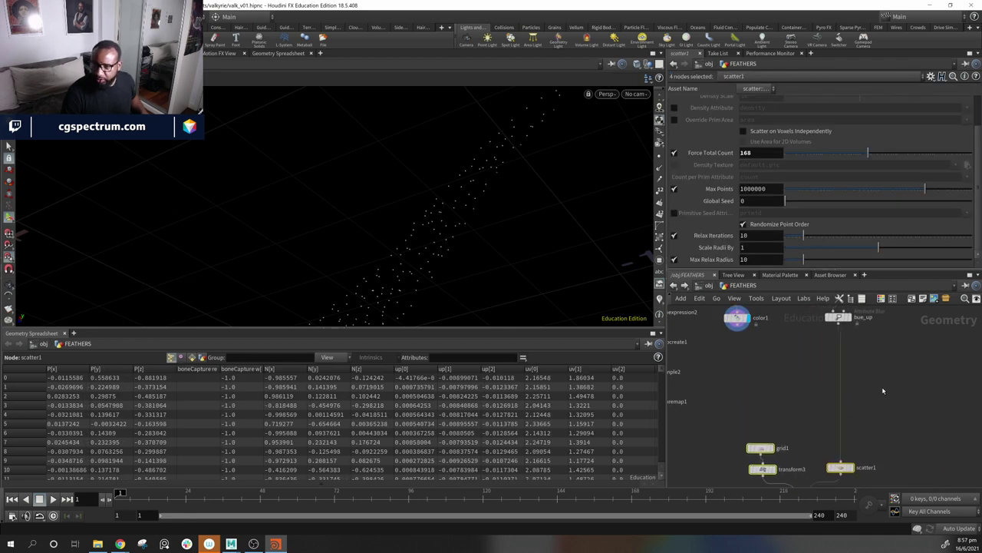
Step: Insert a second Color node between bue_up and scatter1, display it, and keep its color white
click(795, 381)
key(Tab)
text(col)
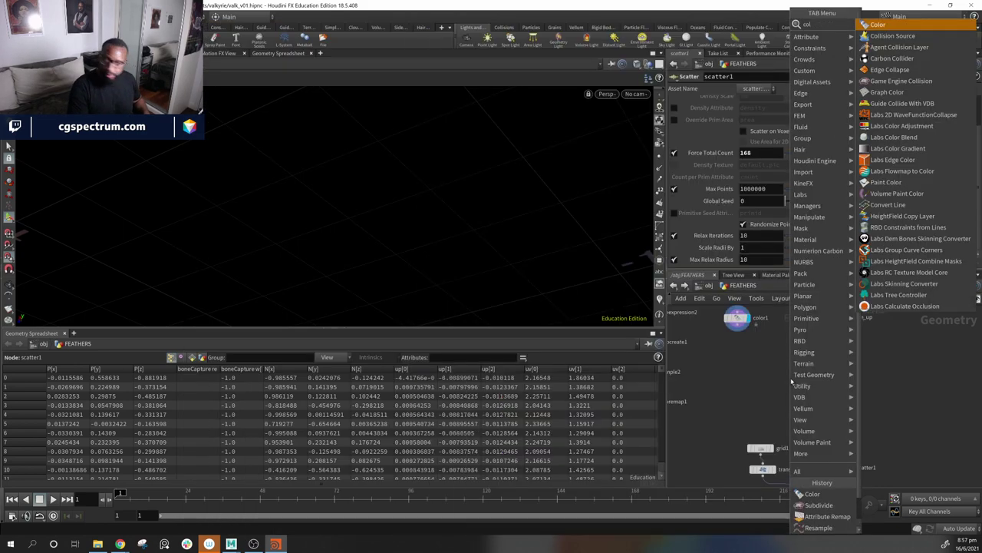
key(Return)
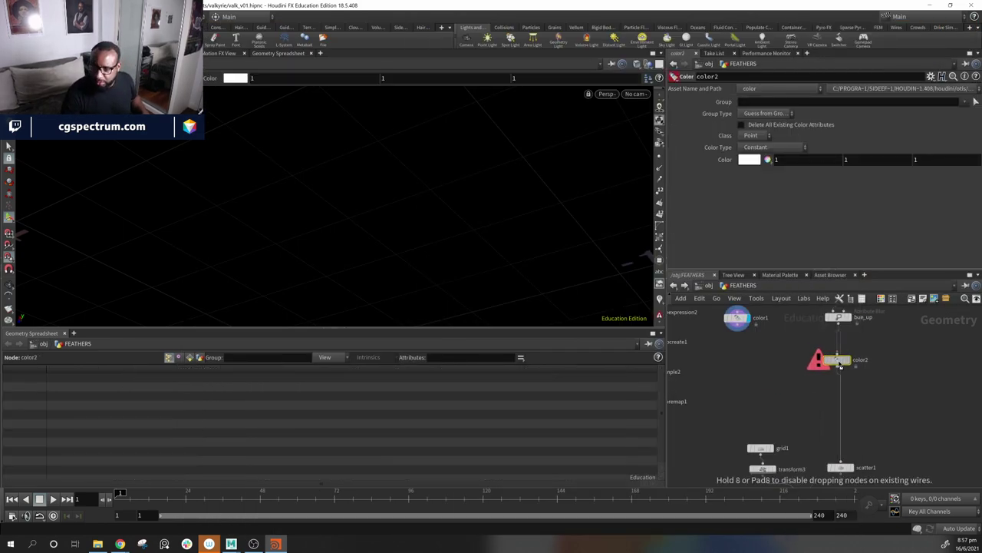
click(840, 366)
click(755, 162)
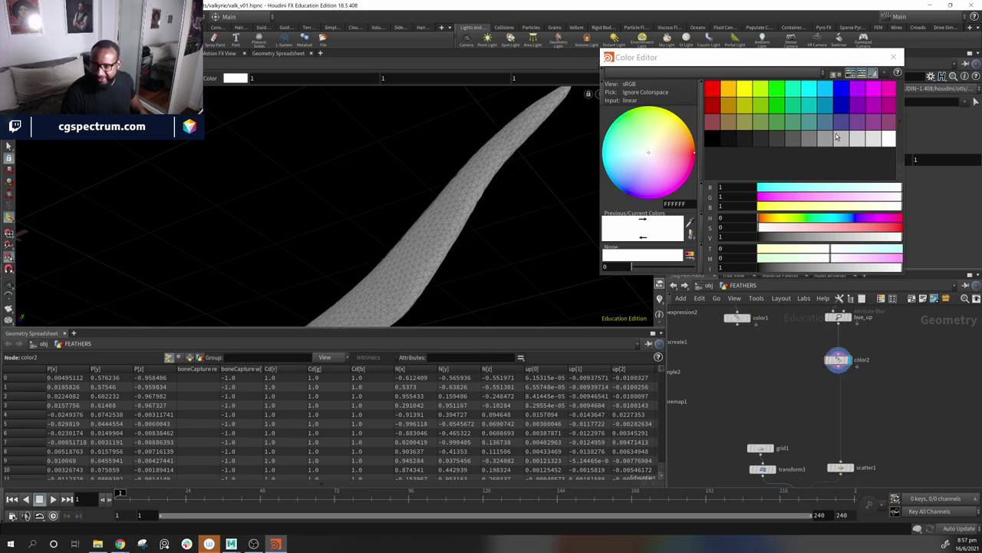
click(891, 58)
Step: Move color1 beside color2 on the wing branch and tidy the surrounding node positions
drag(738, 323, 924, 374)
middle_drag(925, 374, 941, 409)
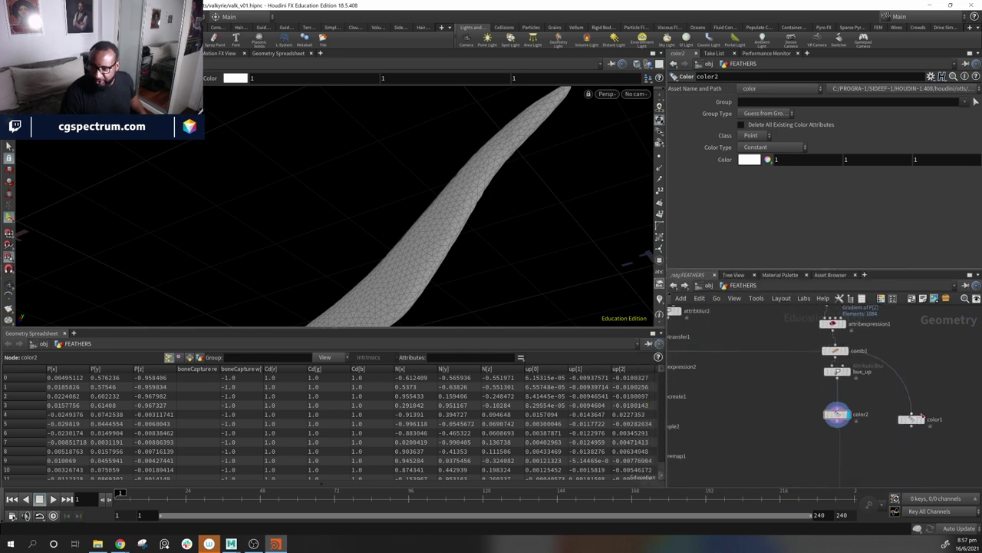
mouse_move(913, 425)
mouse_down()
mouse_move(912, 407)
mouse_move(920, 422)
mouse_up()
middle_drag(765, 397, 856, 438)
drag(731, 380, 758, 385)
middle_drag(877, 400, 717, 310)
drag(850, 418, 847, 412)
Step: Add an Attribute Transfer node with color2 as its first input and color1 as its second, and display it
key(Tab)
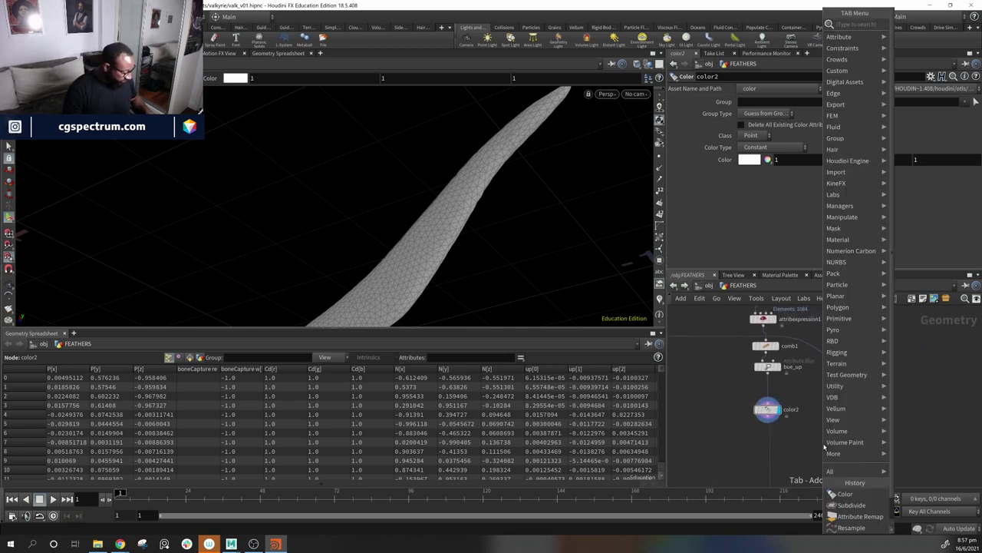
text(at)
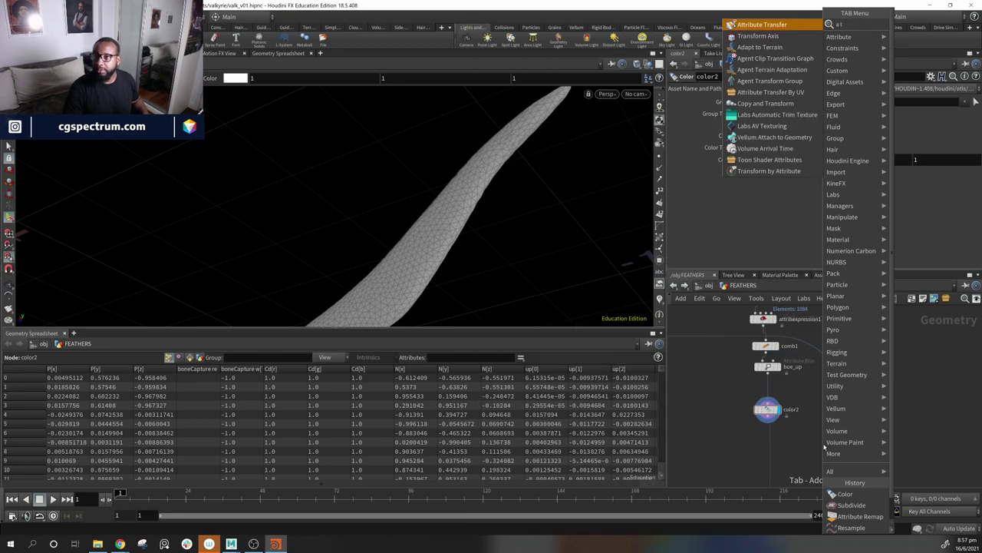
key(Return)
click(802, 454)
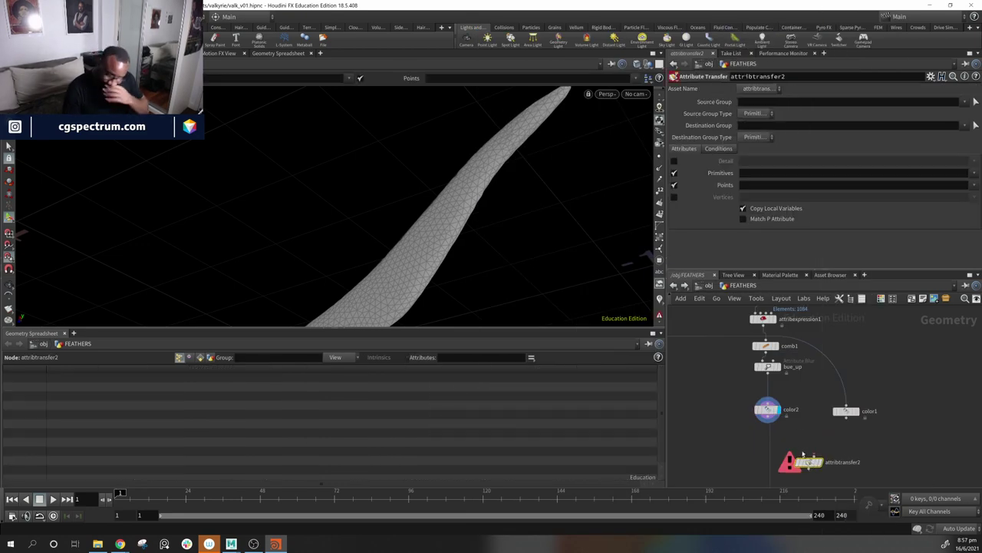
drag(769, 420, 803, 455)
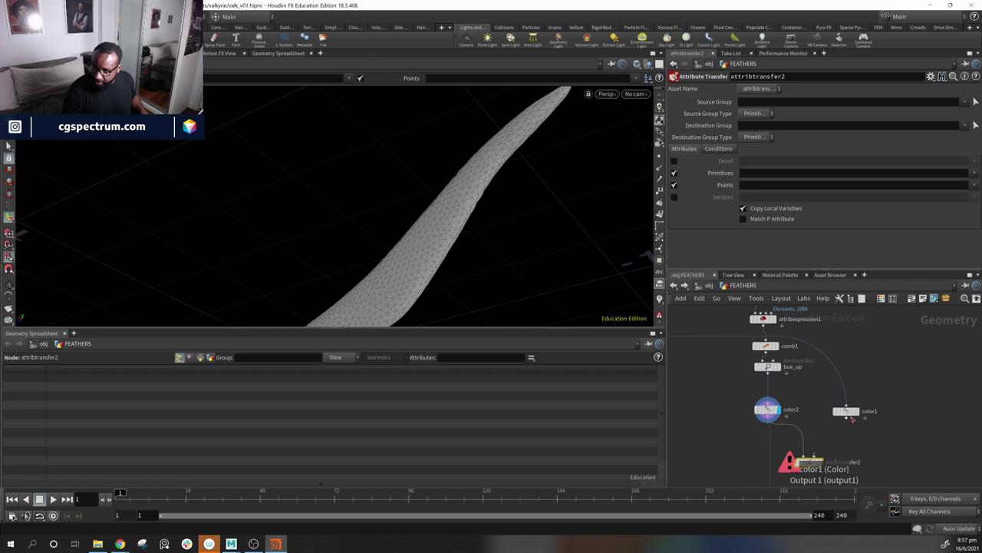
drag(847, 418, 824, 468)
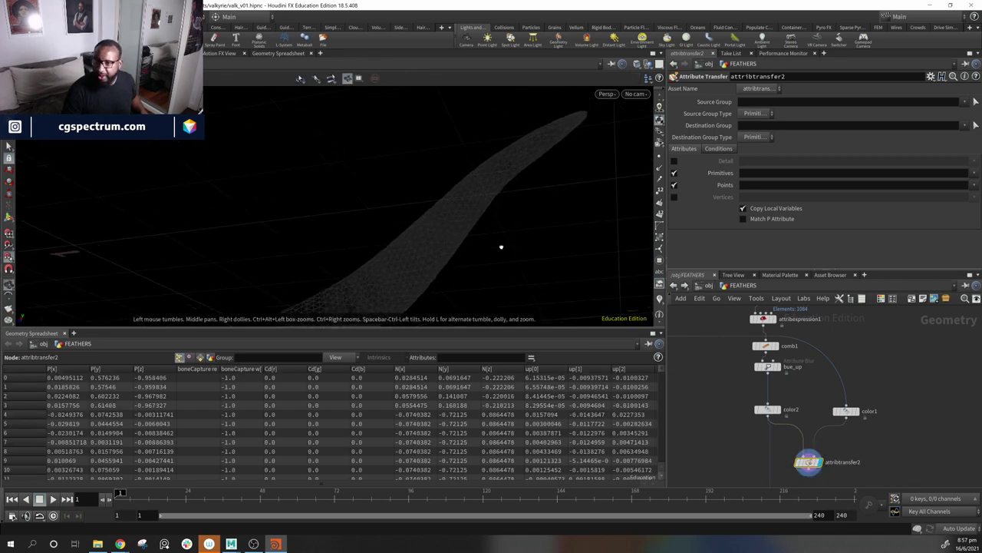
Step: Turn off primitive attributes in attribtransfer2 and limit the transferred point attributes to Color (Cd)
key(s)
click(674, 173)
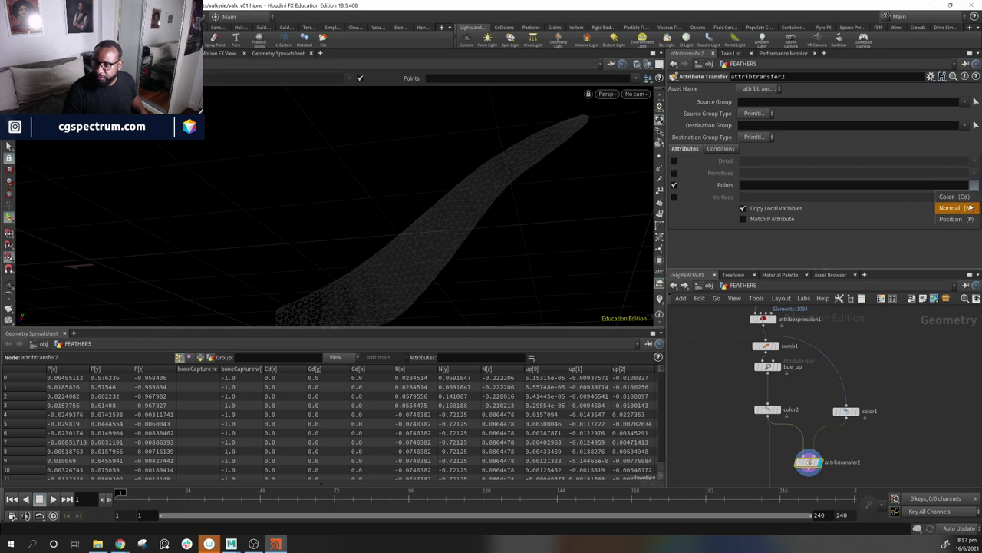
click(968, 198)
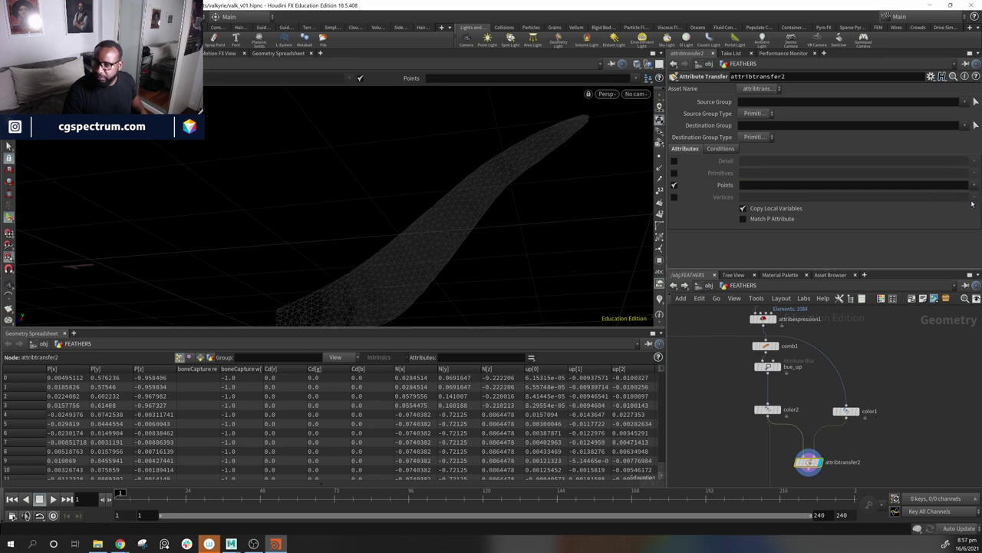
Step: Set the distance threshold of attribtransfer2 to 0.026 so the black color stays along the wing's edge
click(719, 149)
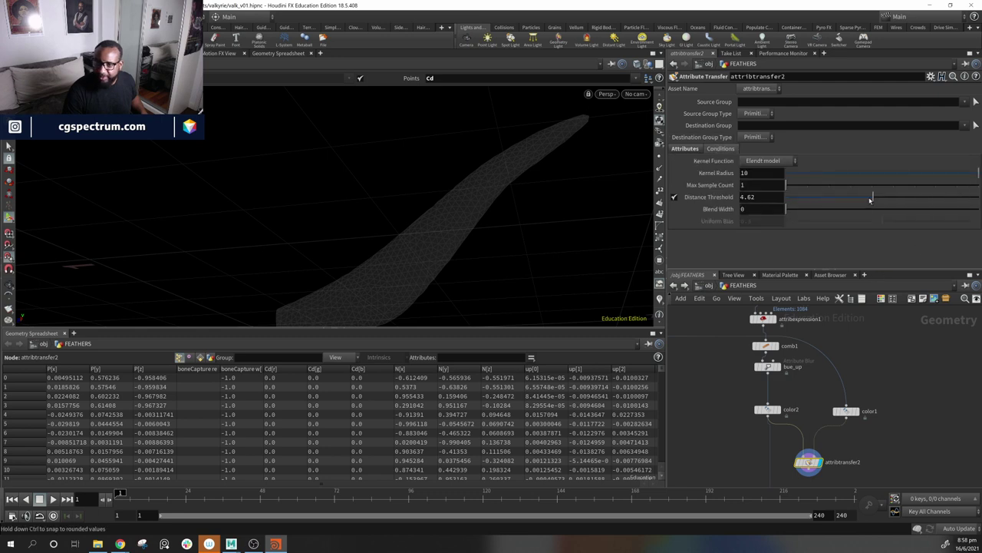
drag(792, 201, 787, 203)
alt+drag(527, 210, 507, 214)
mouse_move(761, 196)
middle_down()
mouse_move(761, 235)
mouse_move(652, 232)
middle_up()
drag(375, 188, 429, 184)
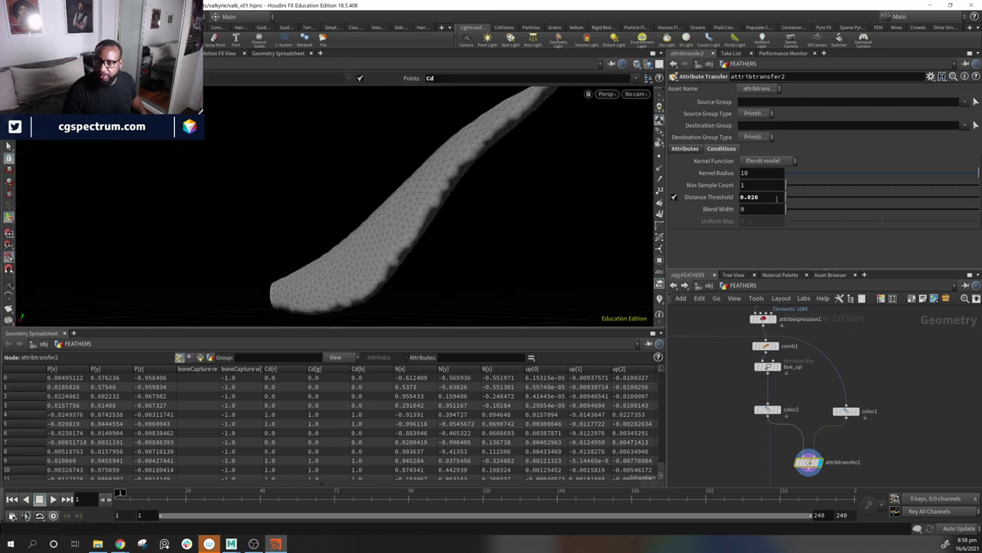
Step: Soften the edge color transfer in attribtransfer2 with a blend width of 0.039 and a distance threshold of 0.022
middle_drag(771, 197, 773, 223)
mouse_move(774, 222)
middle_down()
mouse_move(783, 223)
mouse_move(775, 225)
middle_up()
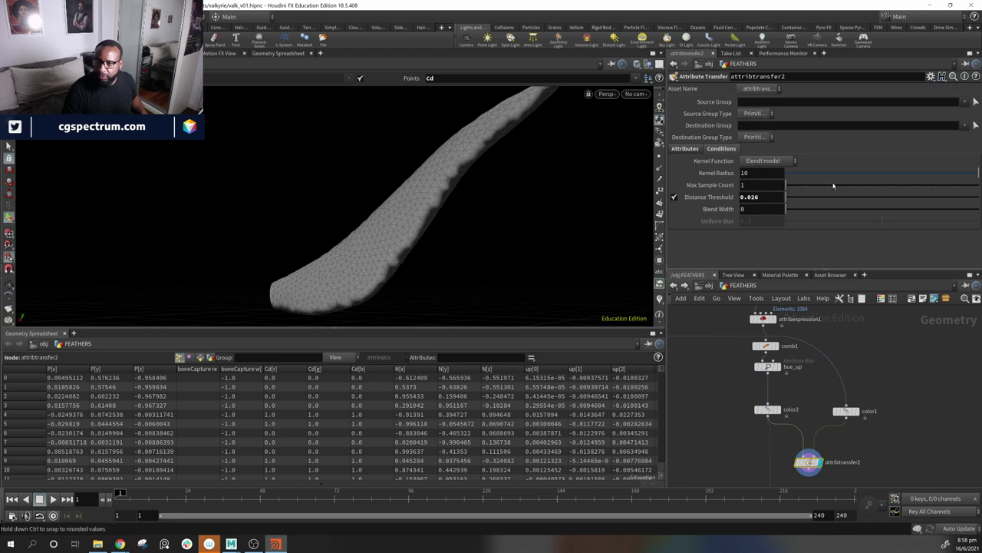
drag(787, 210, 789, 211)
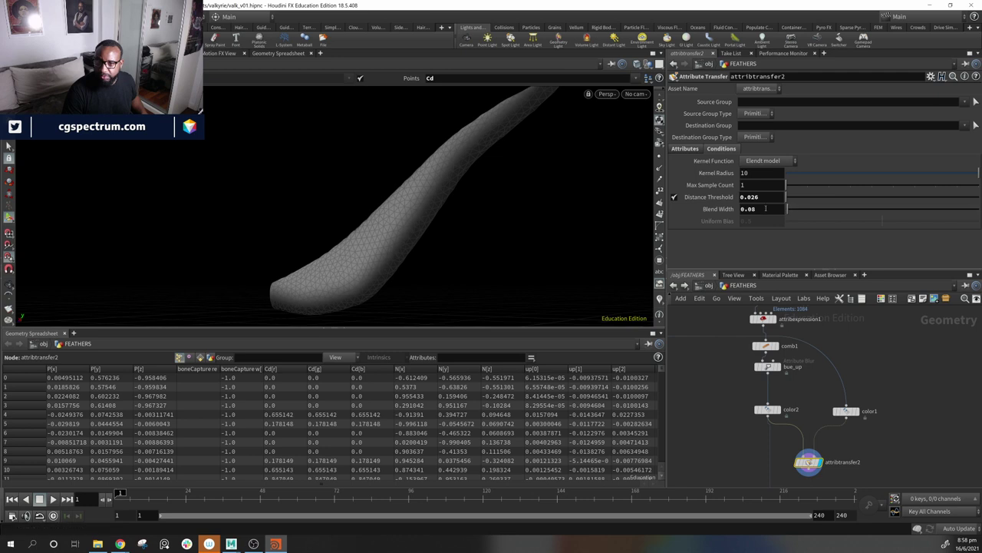
mouse_move(765, 208)
middle_down()
mouse_move(765, 222)
mouse_move(818, 231)
middle_up()
mouse_move(765, 208)
middle_down()
mouse_move(765, 231)
mouse_move(714, 243)
mouse_move(496, 247)
mouse_move(508, 246)
middle_up()
alt+drag(421, 229, 606, 236)
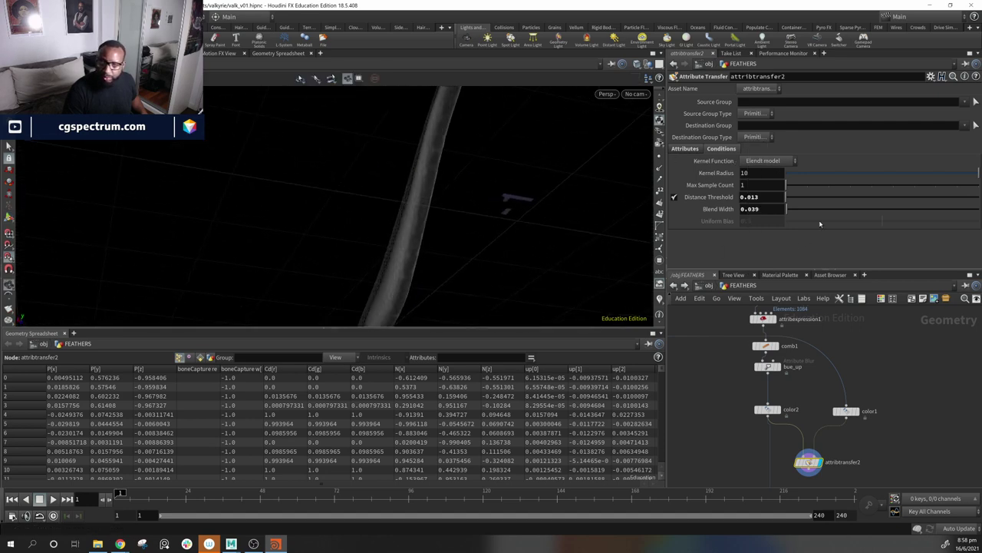
middle_drag(769, 198, 816, 241)
alt+drag(480, 202, 489, 224)
Step: Connect the attribtransfer2 output to the input of scatter1 and display scatter1
middle_drag(889, 389, 899, 347)
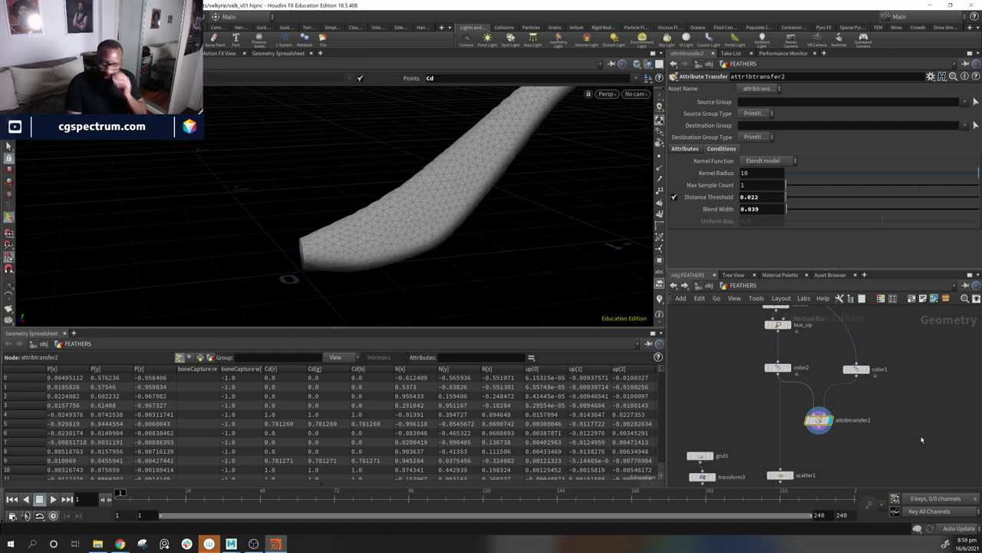
middle_drag(922, 439, 908, 352)
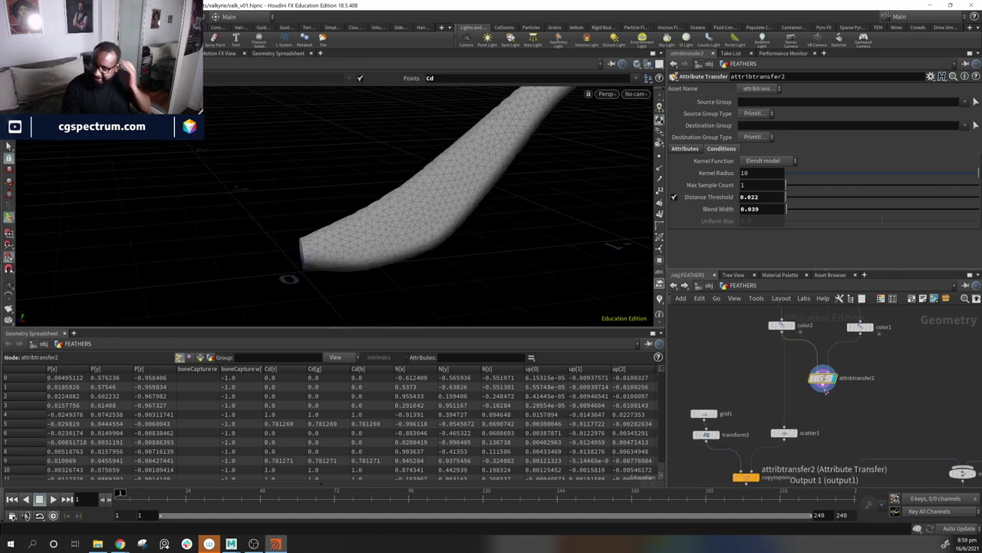
drag(823, 390, 784, 424)
click(784, 426)
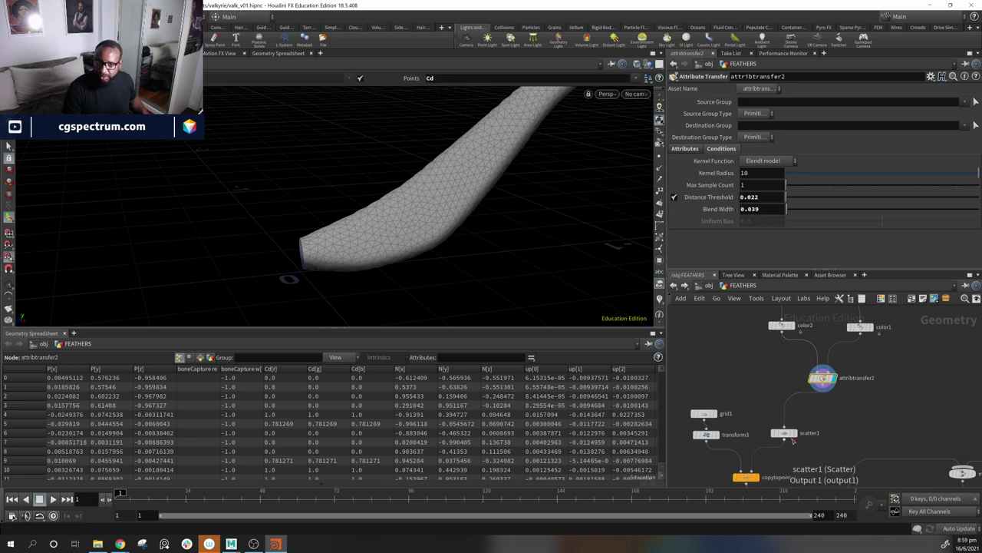
click(782, 434)
click(799, 437)
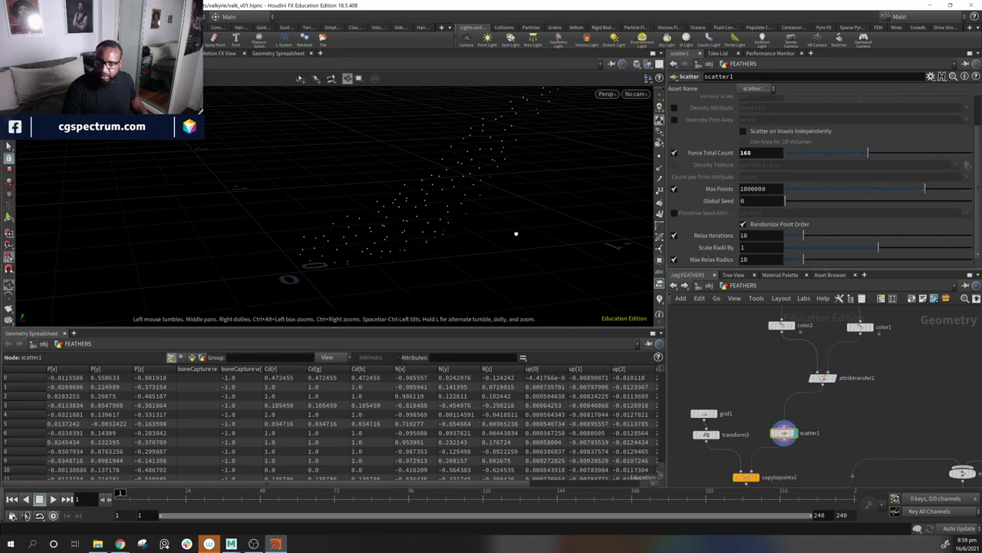
Step: Enable the density attribute on scatter1 and set it to Cd so the points follow the color mask
click(674, 108)
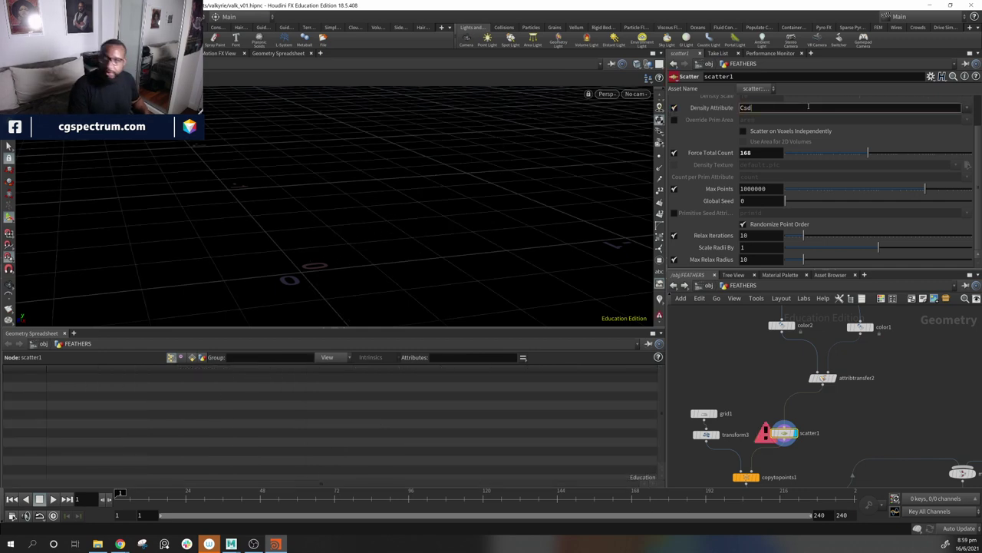
key(Return)
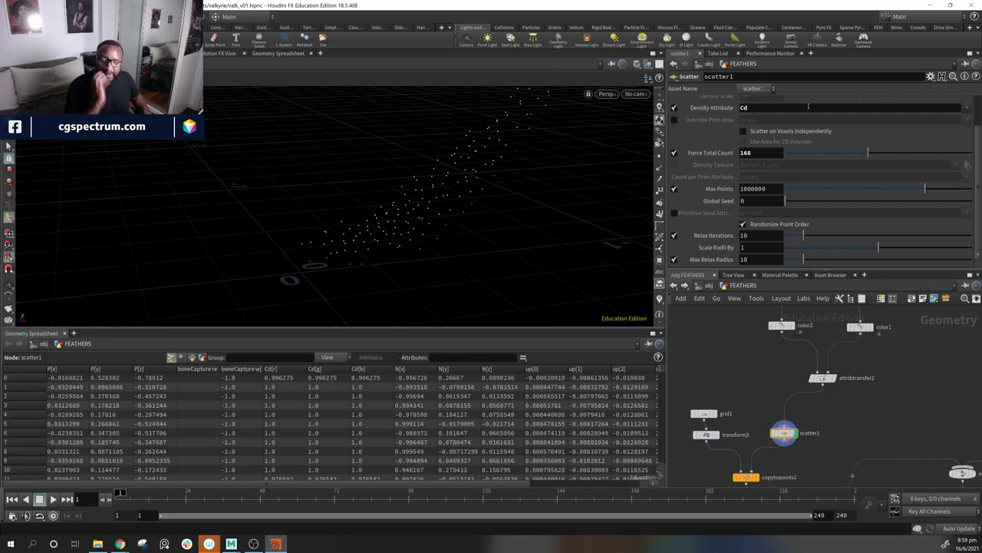
drag(569, 325, 509, 223)
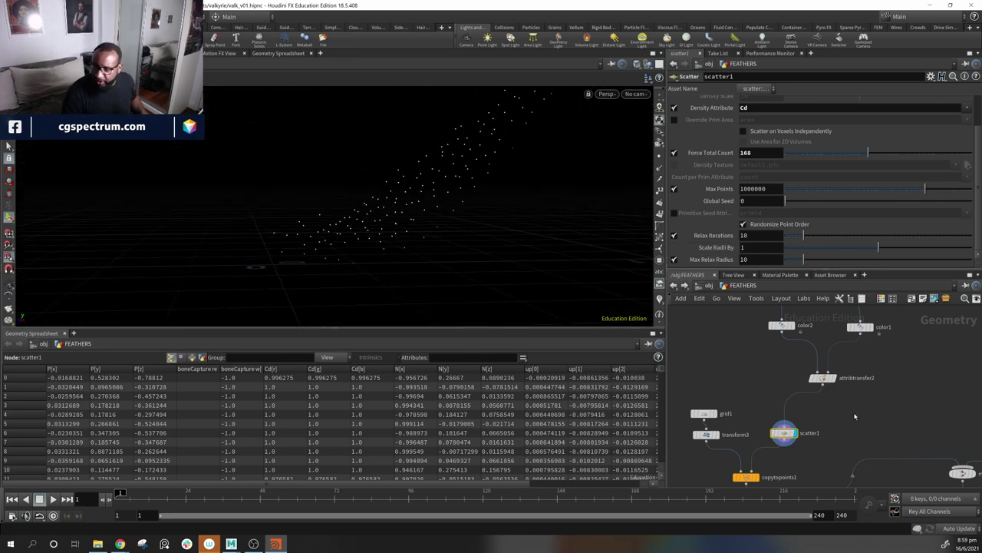
Step: Try a distance threshold of 0.08 on attribtransfer2 and check the scattered points along the wing's edge
click(822, 377)
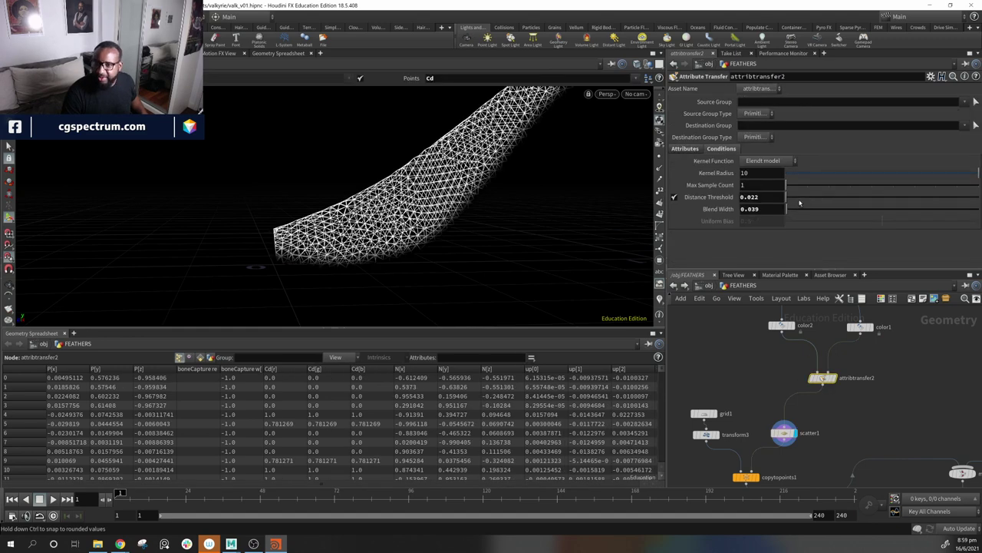
drag(787, 199, 789, 199)
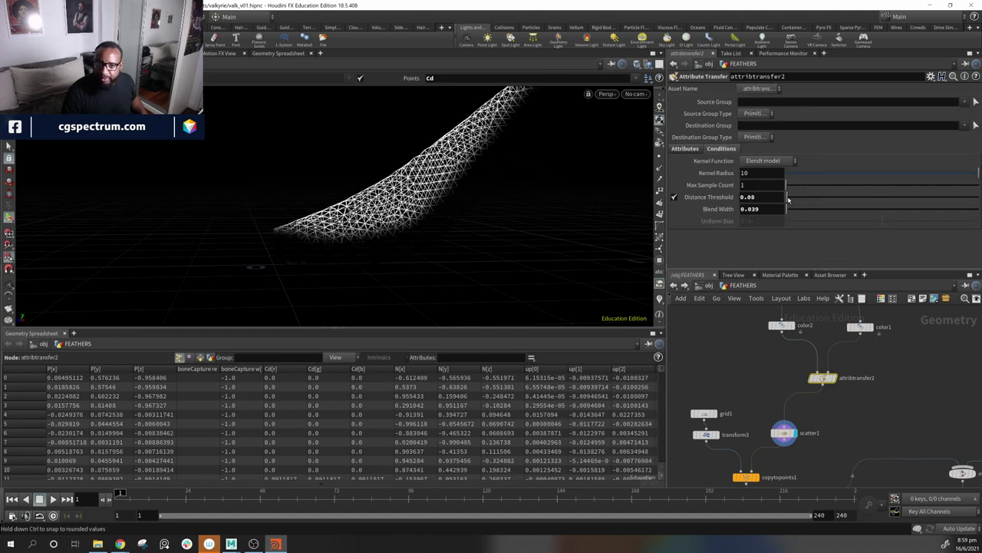
click(782, 434)
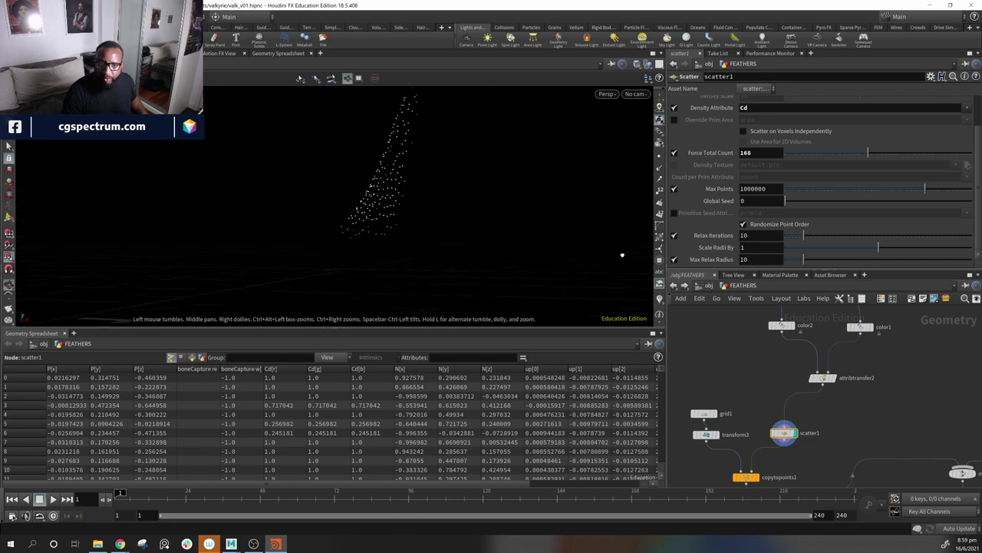
drag(399, 121, 499, 120)
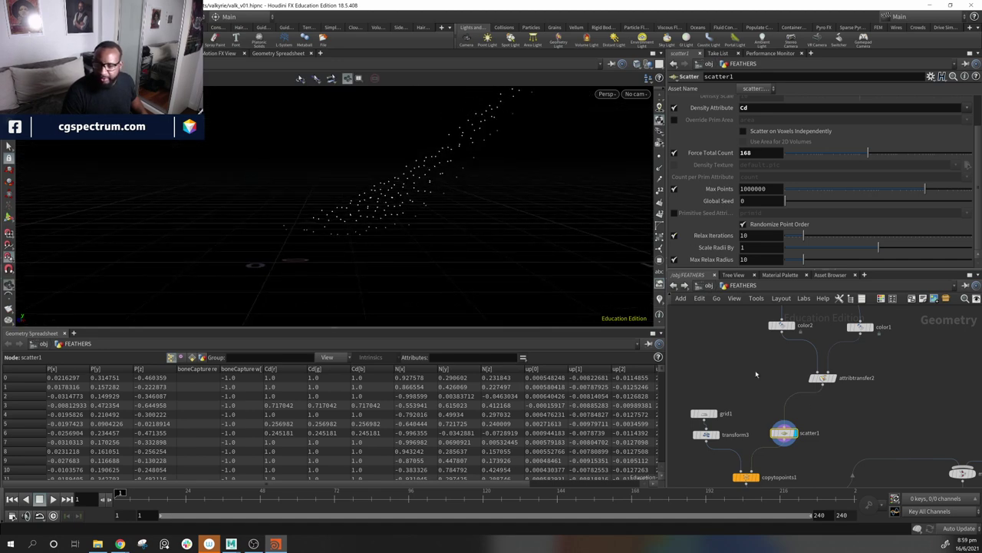
Step: Set the distance threshold of attribtransfer2 to 0.033 to narrow the masked band along the wing's edge
click(831, 377)
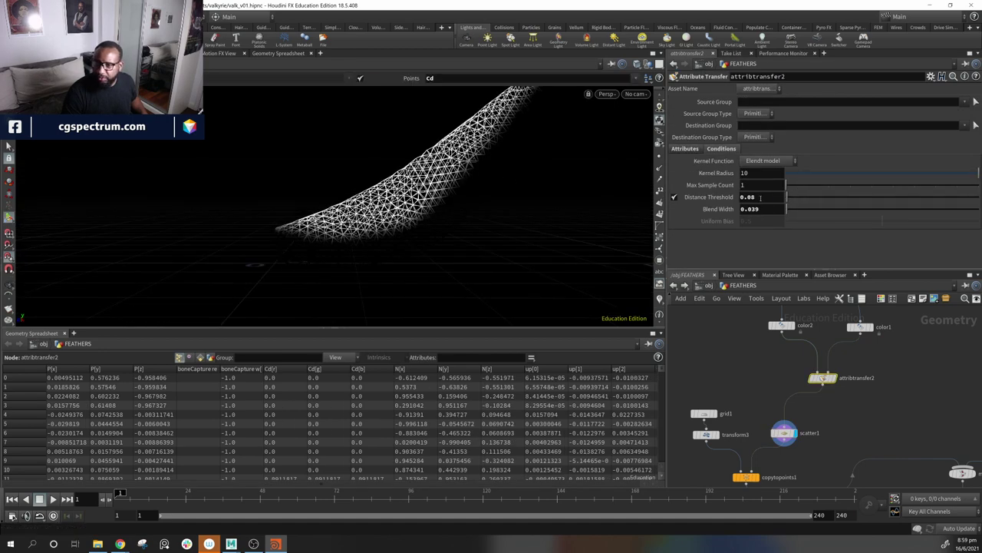
mouse_move(760, 197)
middle_down()
mouse_move(779, 194)
mouse_move(756, 198)
middle_up()
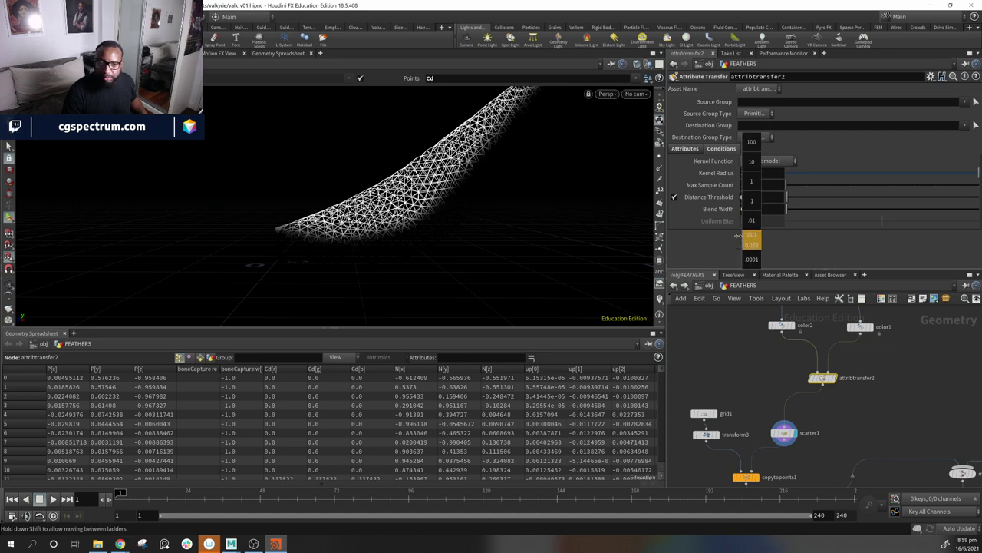
middle_drag(737, 235, 725, 236)
alt+drag(521, 220, 414, 188)
Step: Display copytopoints1 and inspect the feather cards copied onto the masked scatter points
click(852, 439)
middle_drag(852, 439, 871, 344)
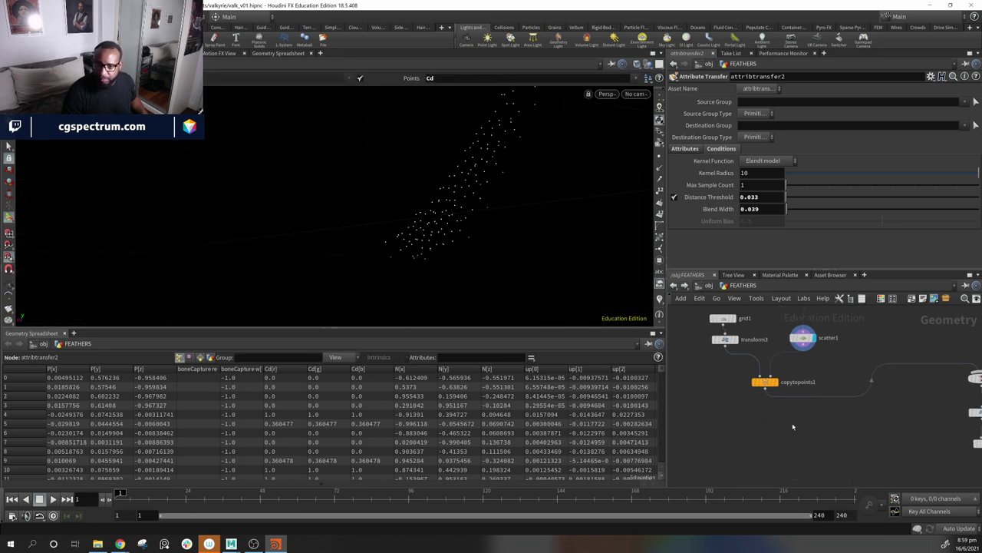
click(777, 382)
alt+drag(429, 217, 487, 128)
alt+drag(495, 225, 662, 230)
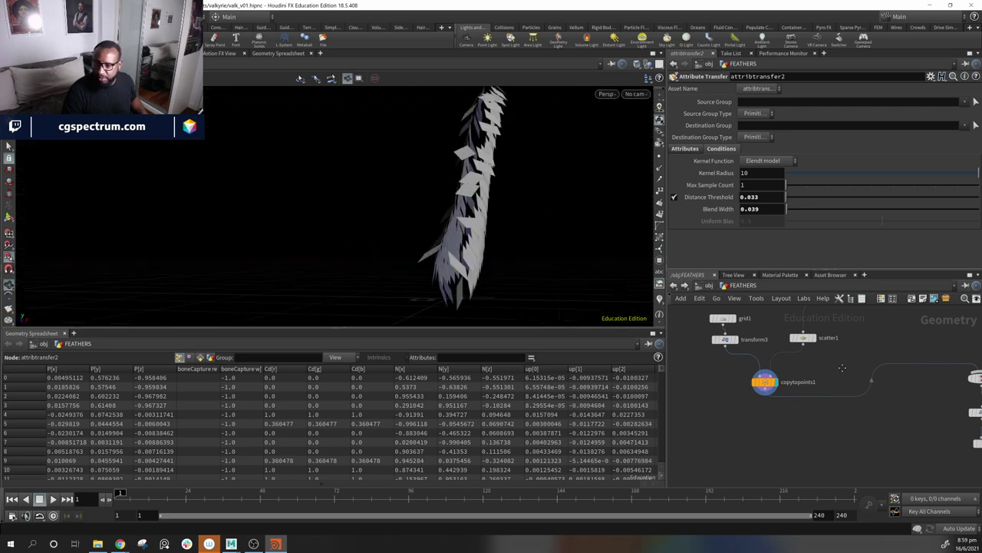
Step: Set the force total count of scatter1 to 413 for denser coverage of feather cards on the wing
alt+middle_drag(842, 368, 832, 396)
click(792, 367)
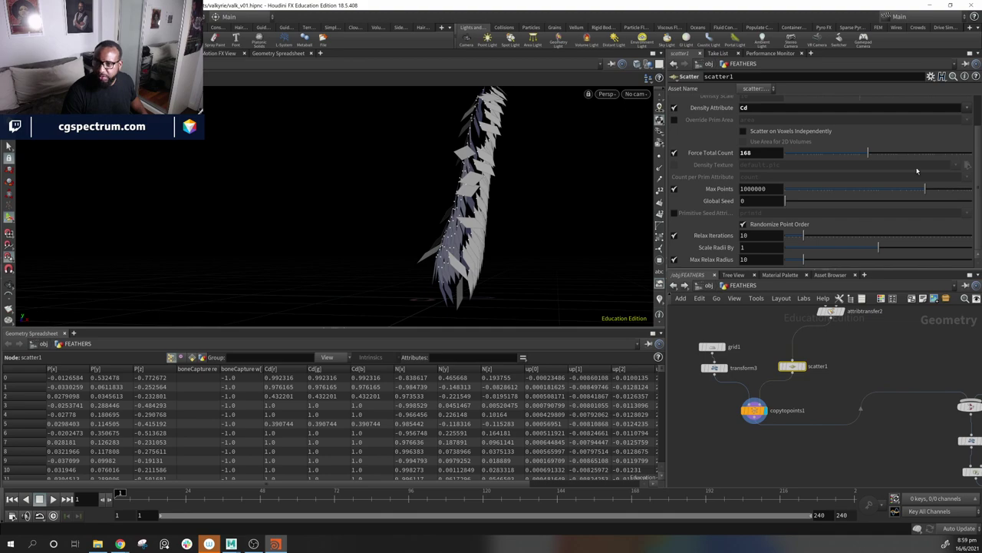
drag(868, 152, 892, 159)
alt+drag(538, 211, 460, 201)
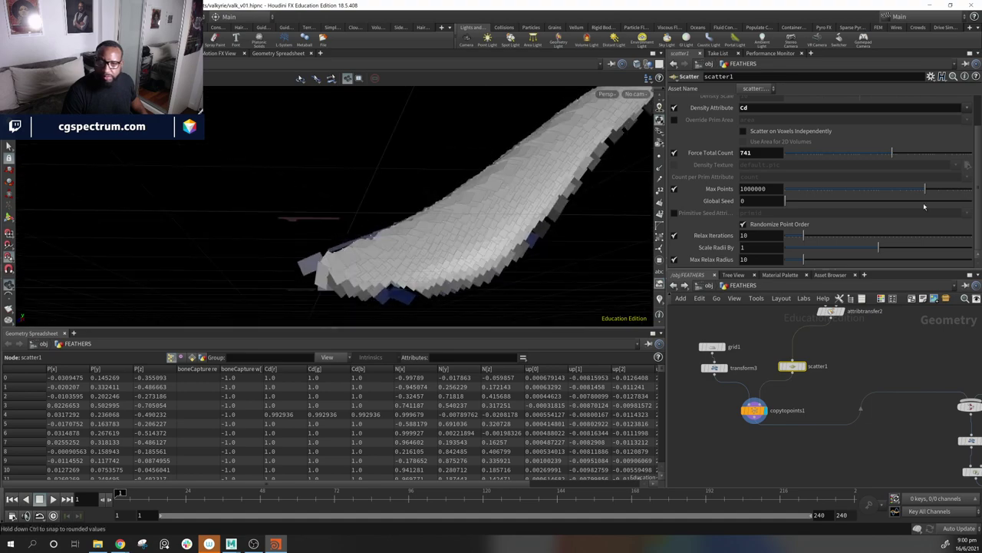
drag(892, 154, 884, 158)
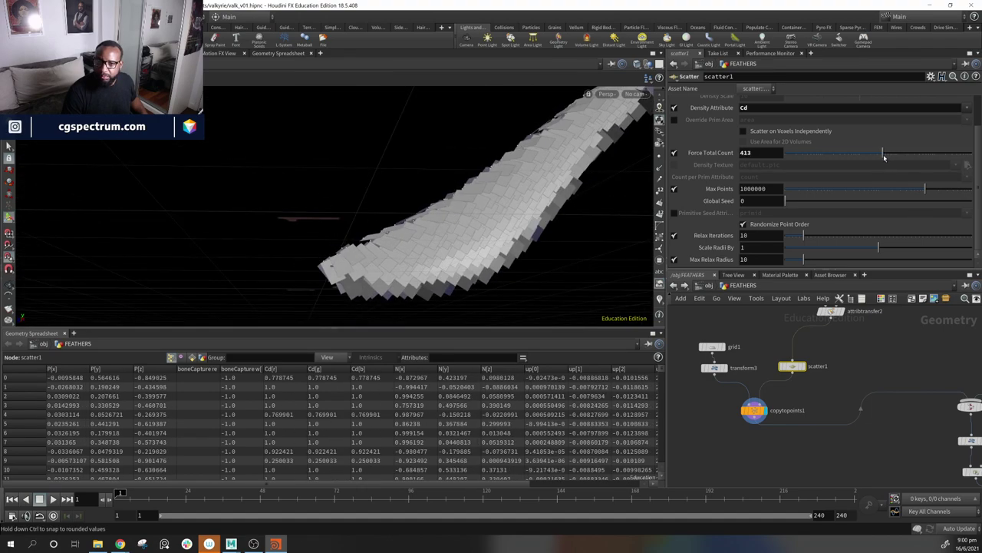
Step: Move the edge feathers' Copy to Points node down beside copytopoints1 in the network
middle_drag(834, 396, 932, 373)
scroll(782, 431, down, 3)
middle_drag(782, 431, 793, 429)
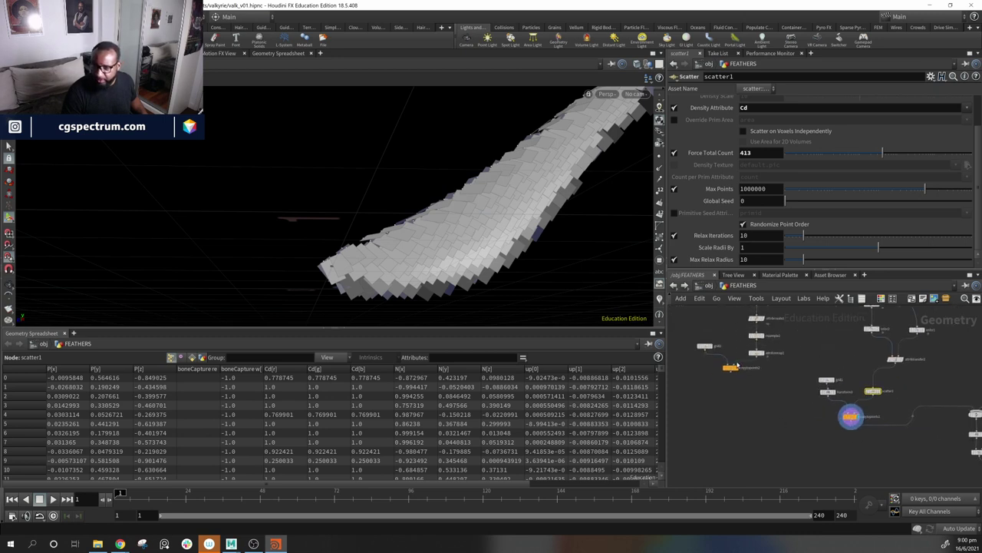
mouse_move(730, 372)
drag(748, 398, 779, 430)
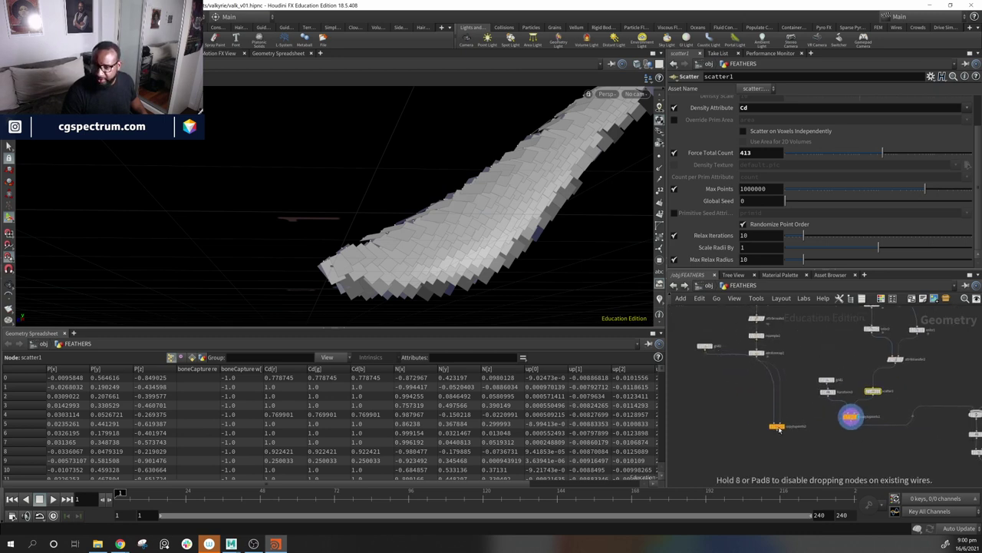
Step: Merge the outputs of both Copy to Points nodes in a new Merge node below them and display it
middle_drag(851, 455, 825, 431)
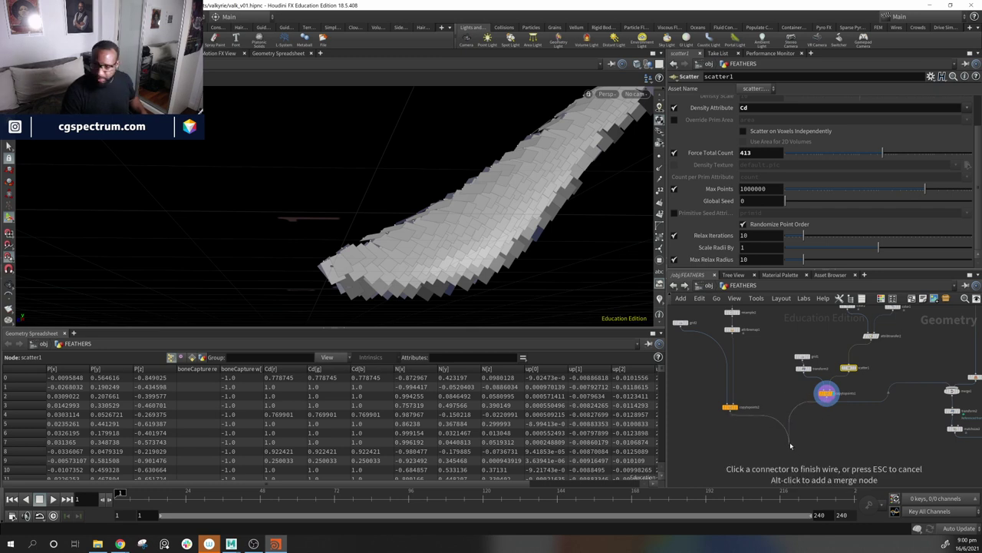
key(Tab)
key(Escape)
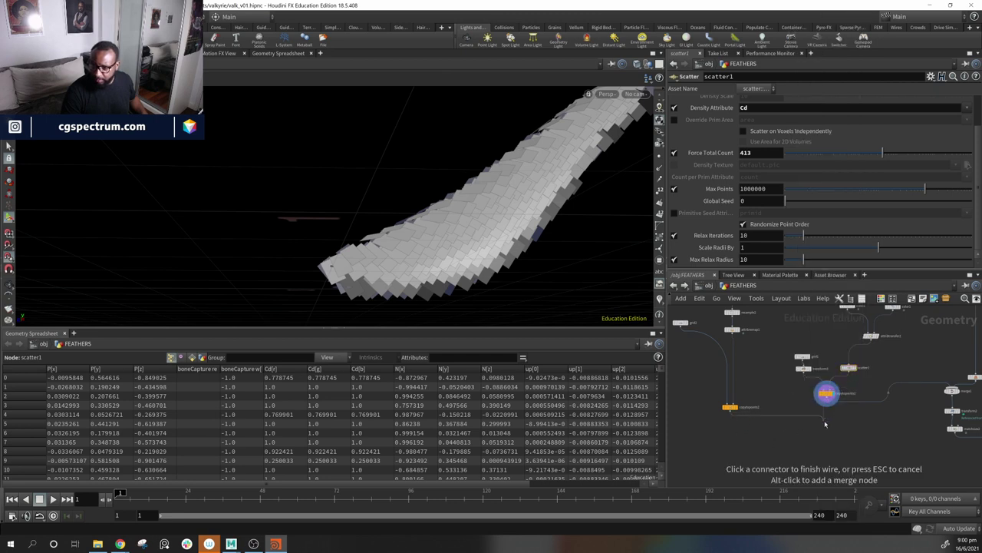
alt+click(796, 452)
Step: Examine from several angles how the surface feather cards meet the long edge feathers on the merged wing
drag(523, 196, 502, 194)
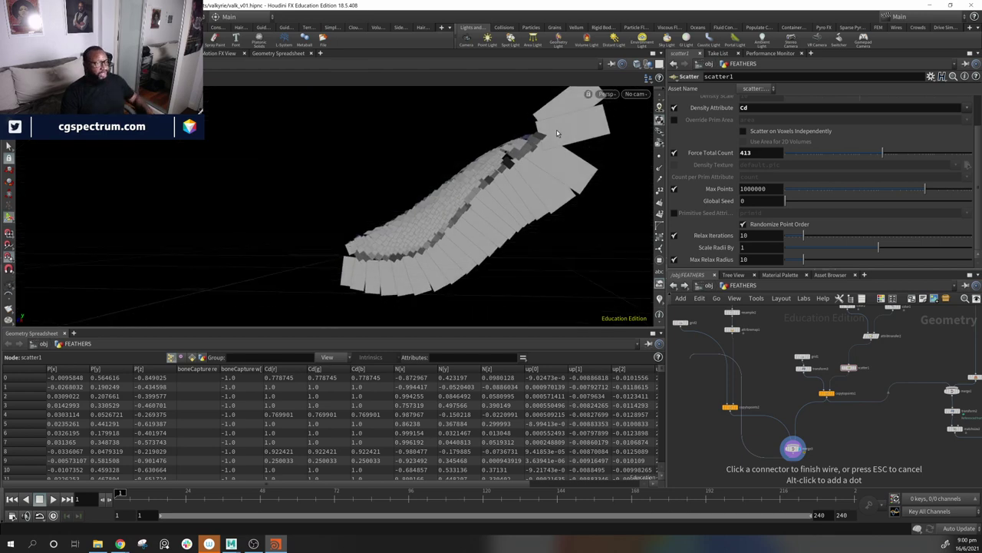
drag(558, 134, 378, 240)
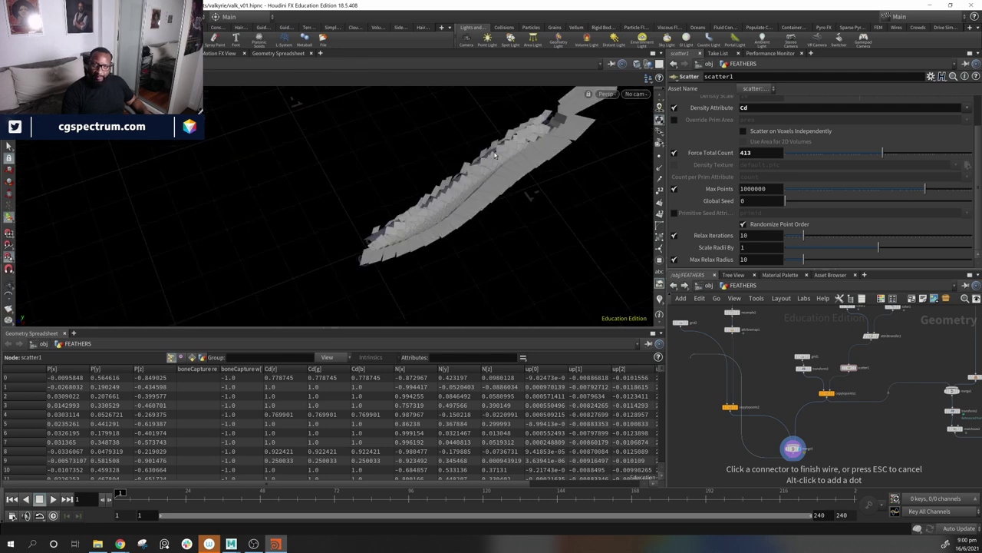
drag(495, 156, 526, 257)
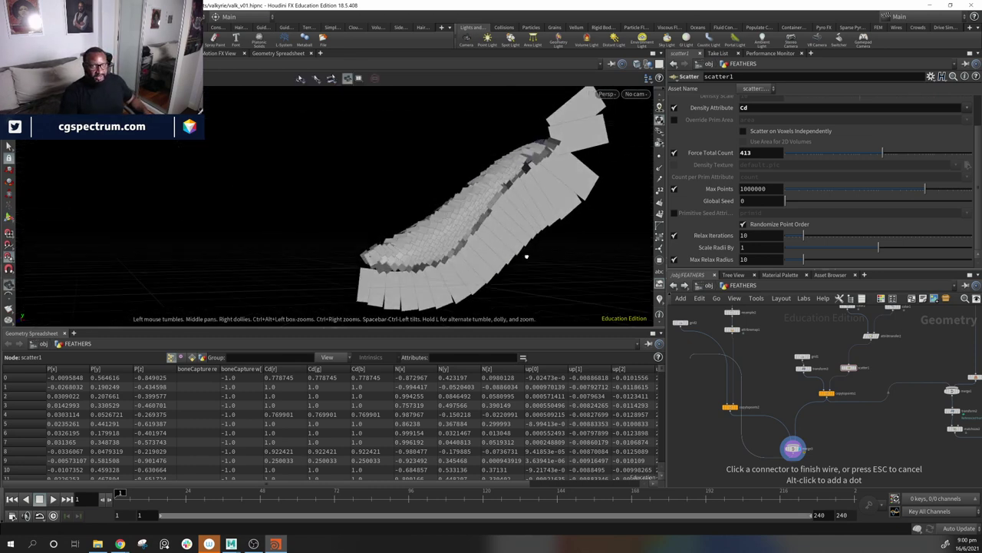
mouse_move(382, 244)
mouse_down()
mouse_move(440, 291)
mouse_move(365, 245)
mouse_up()
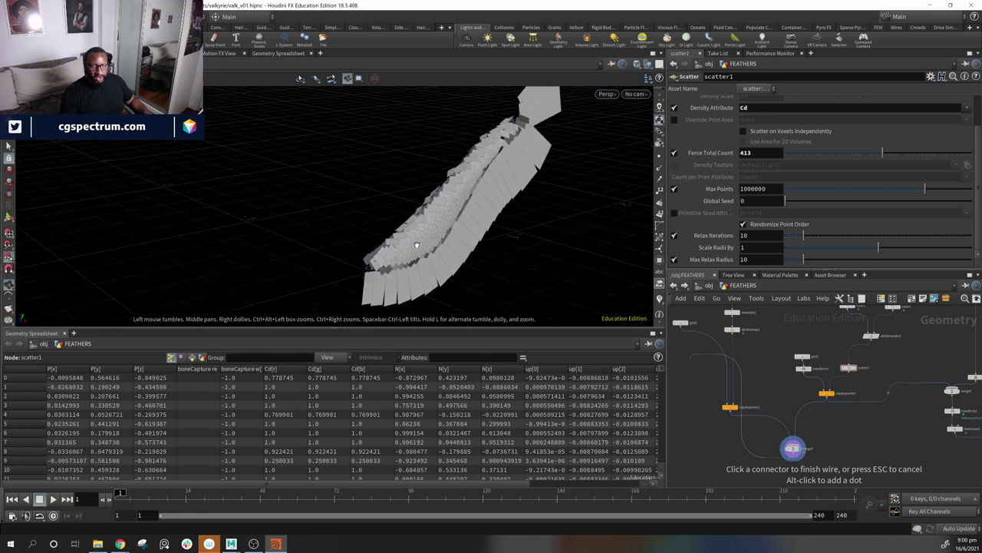
drag(478, 164, 602, 175)
drag(469, 252, 376, 252)
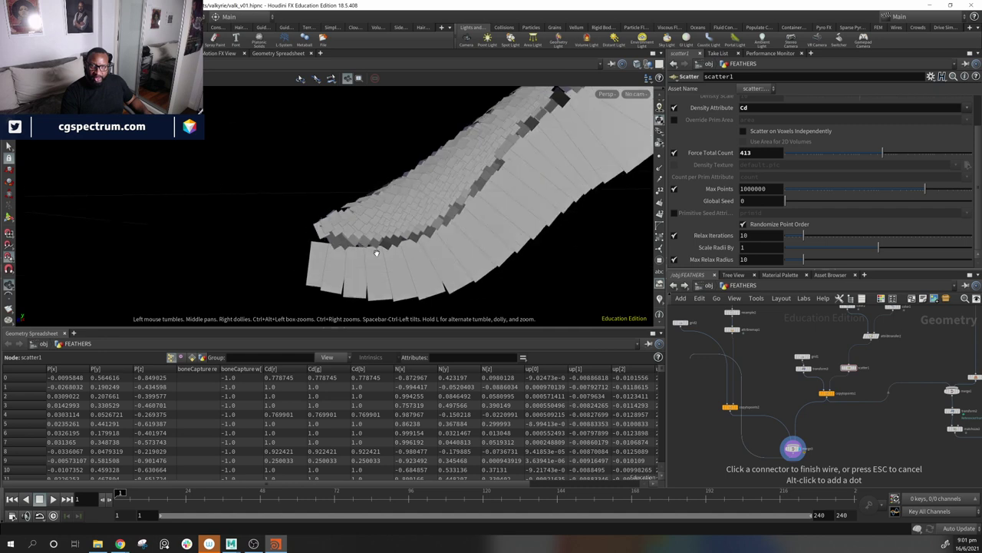
drag(464, 243, 507, 234)
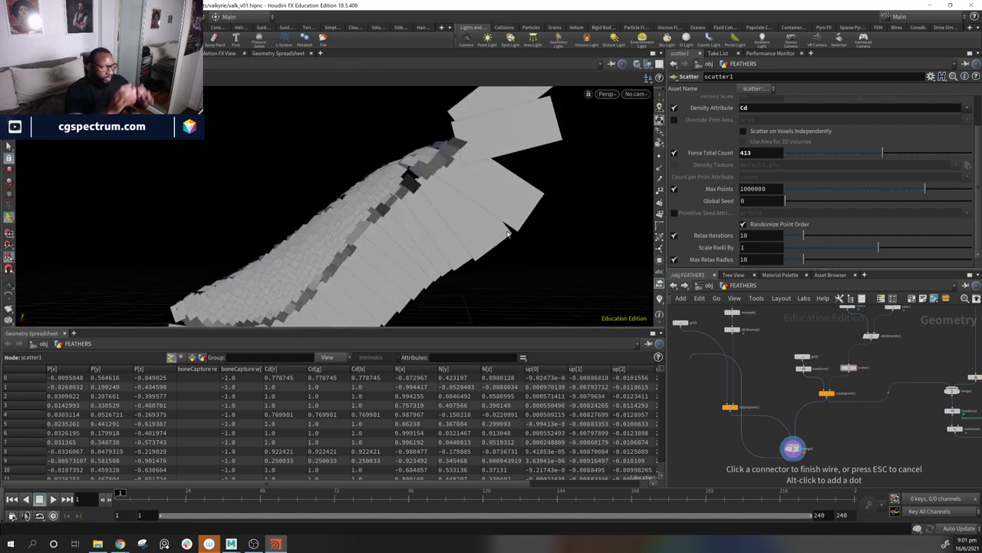